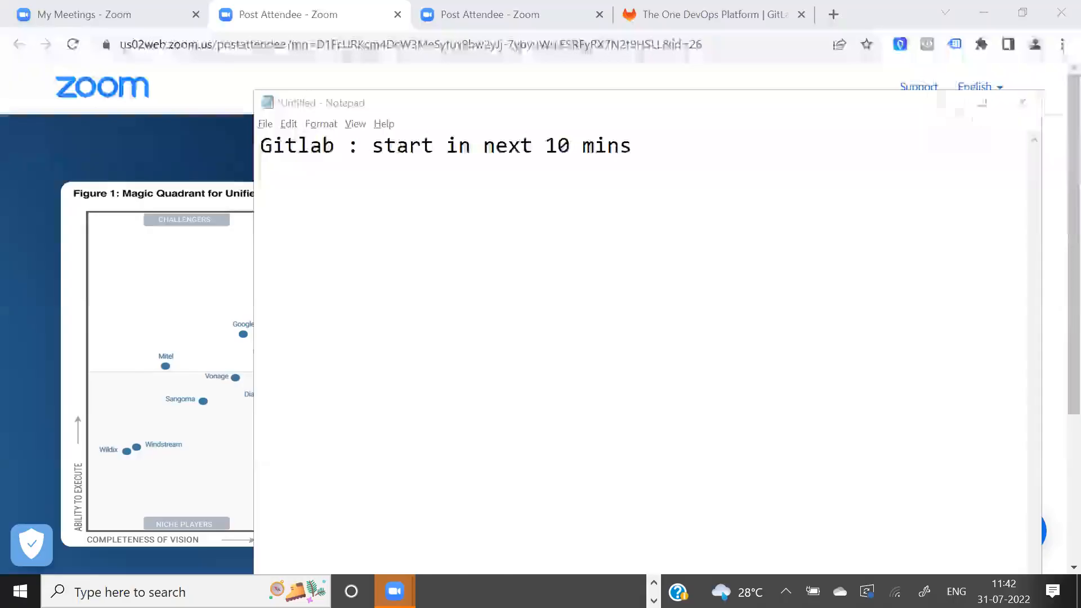
- Discard the untitled Notepad note without saving and open the login page of the GitLab website
click(1021, 110)
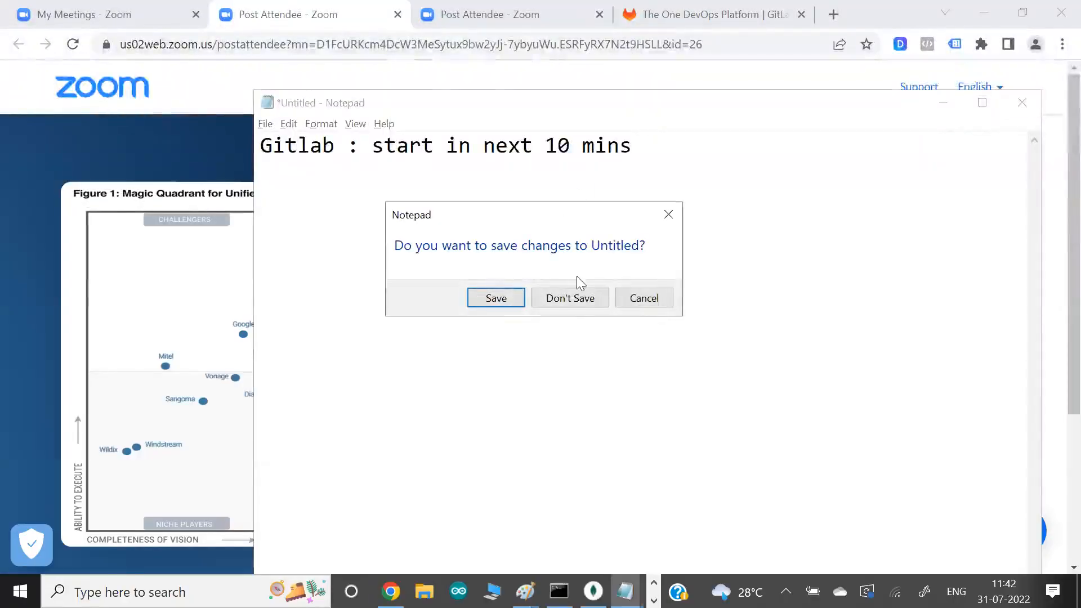
click(576, 298)
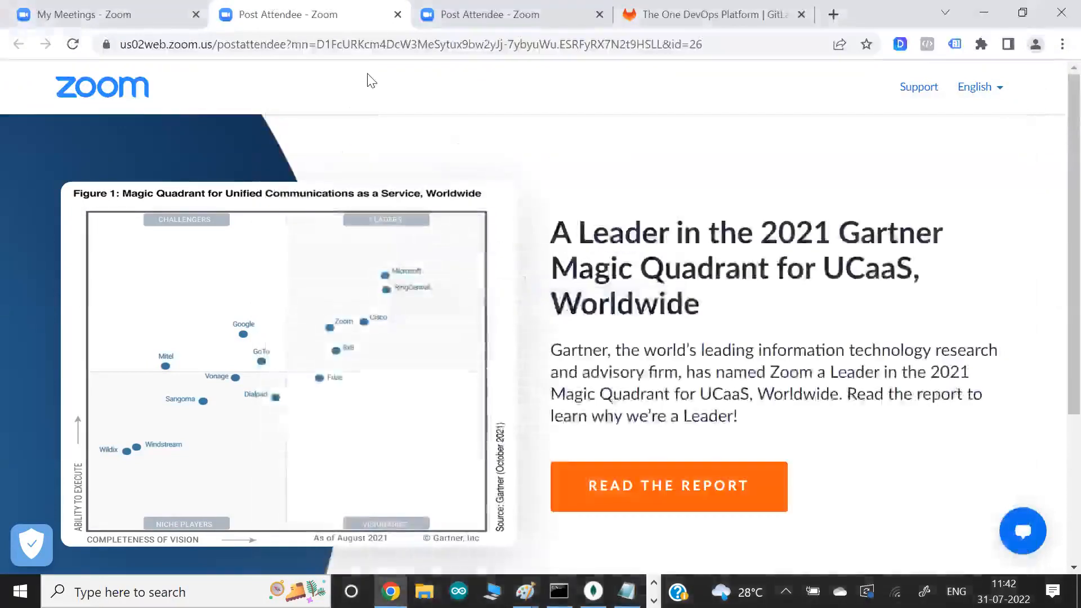
click(711, 15)
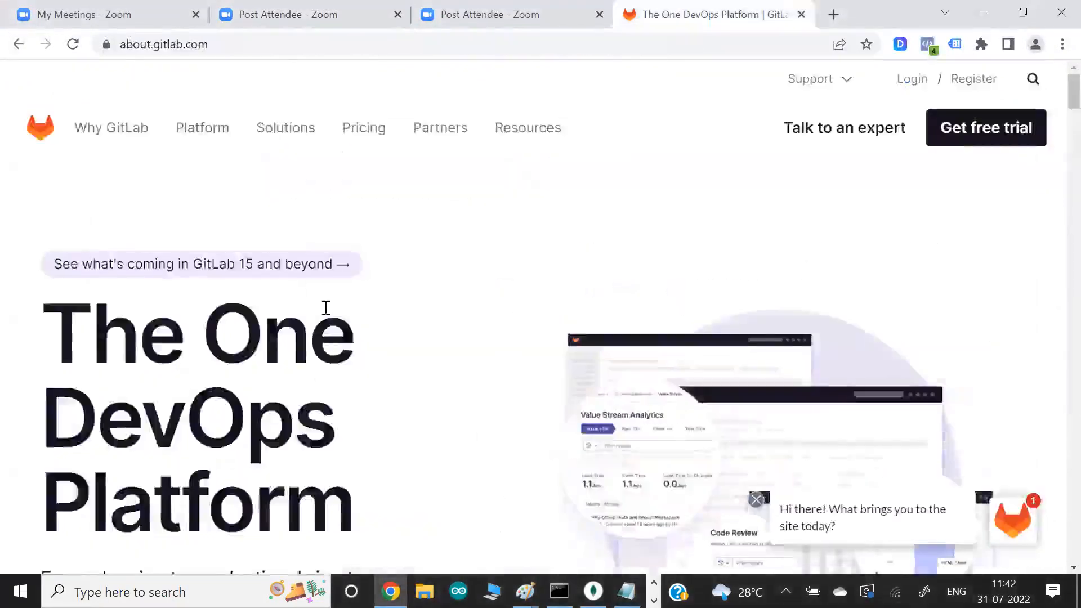
scroll(327, 309, down, 2)
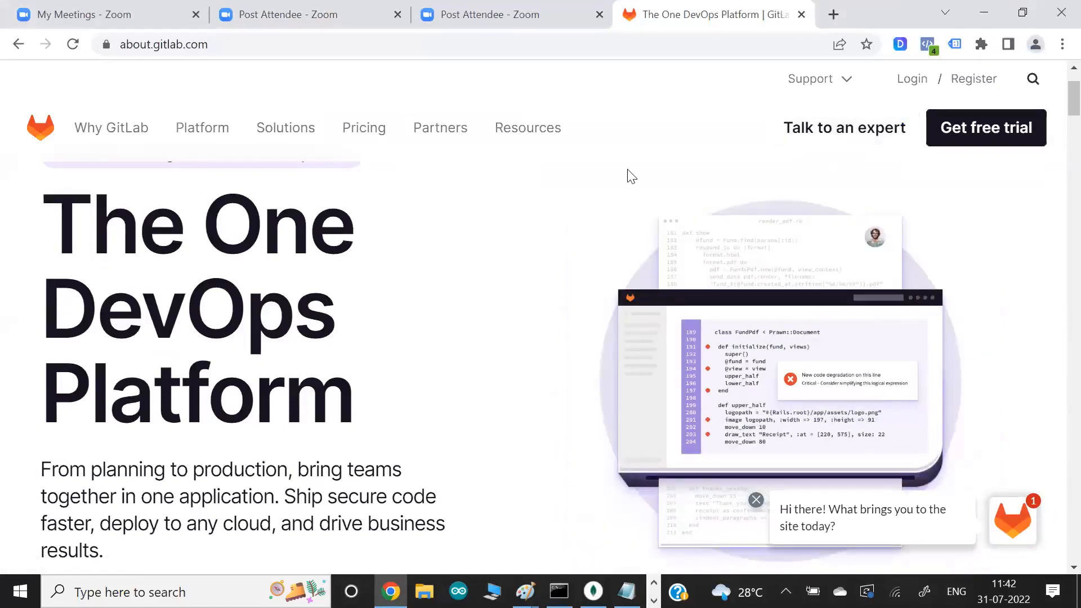
click(913, 86)
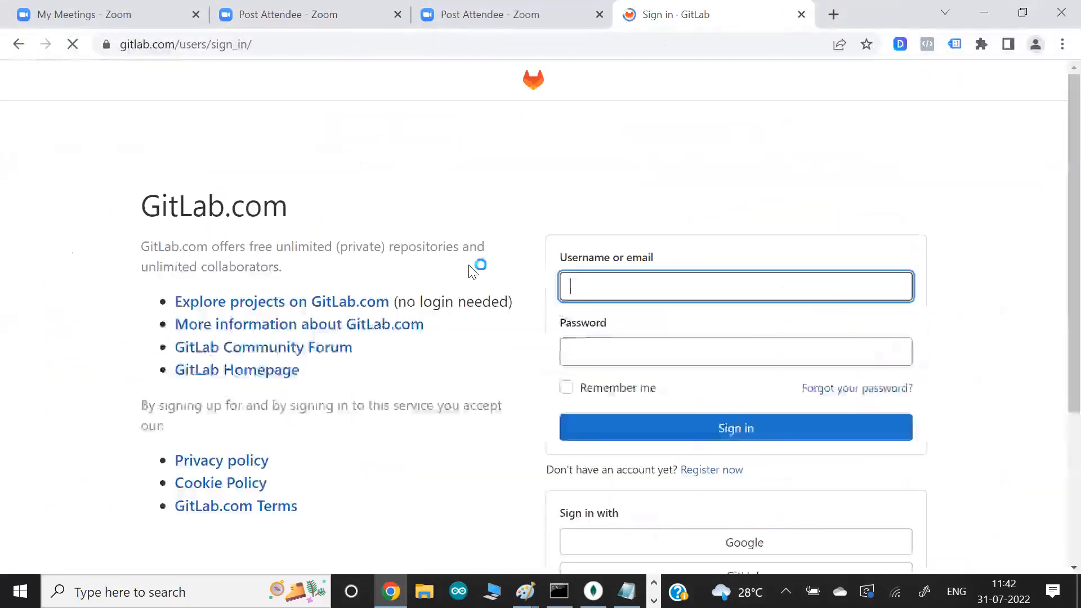
- Review the sign-in options on the GitLab page and sign in with GitHub
scroll(472, 272, down, 3)
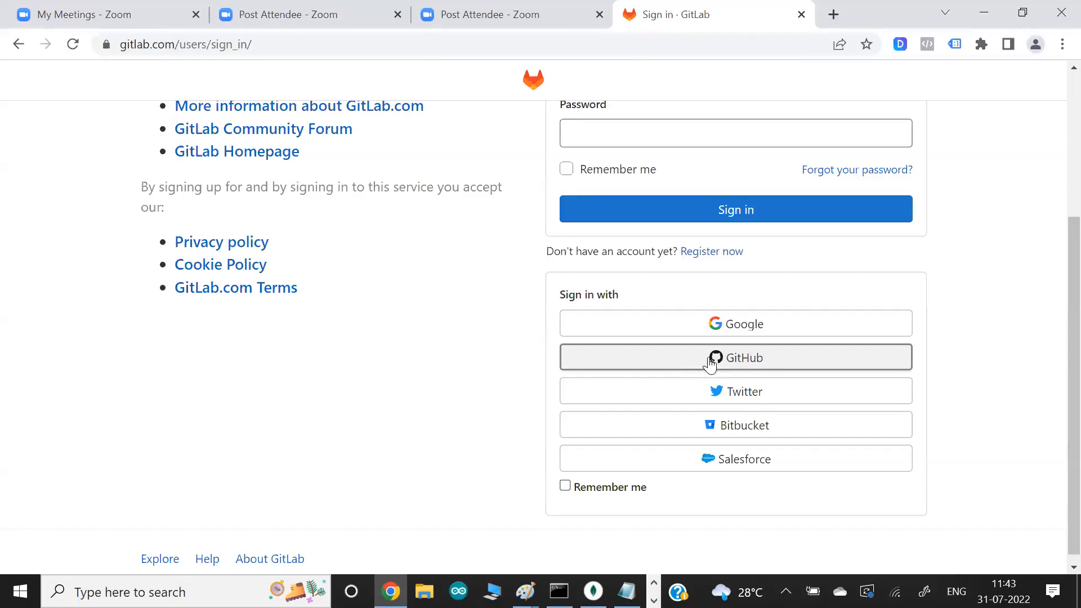
scroll(449, 289, up, 2)
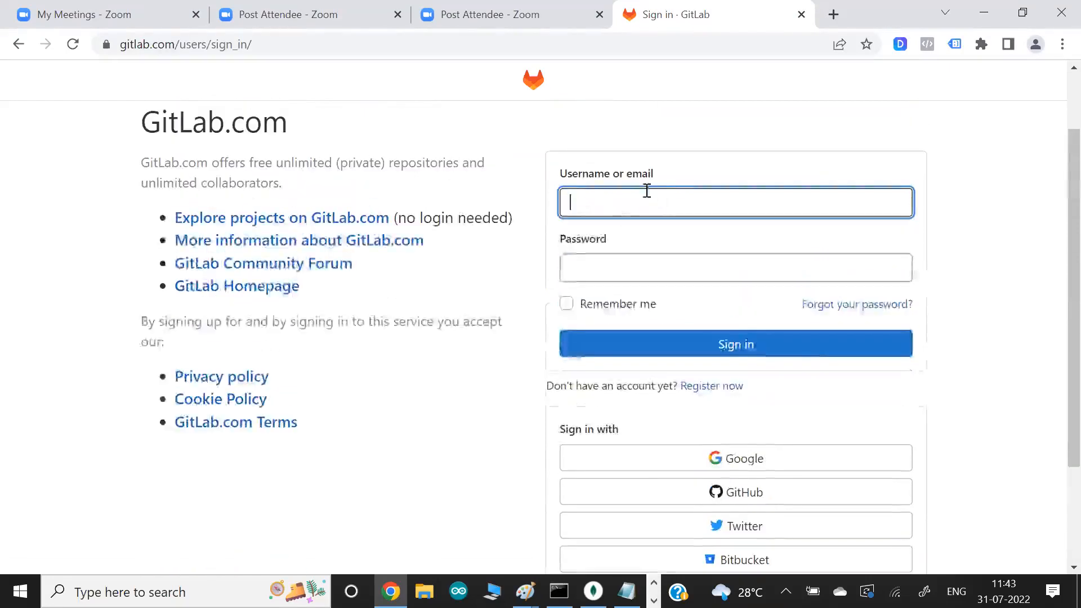
scroll(482, 443, down, 2)
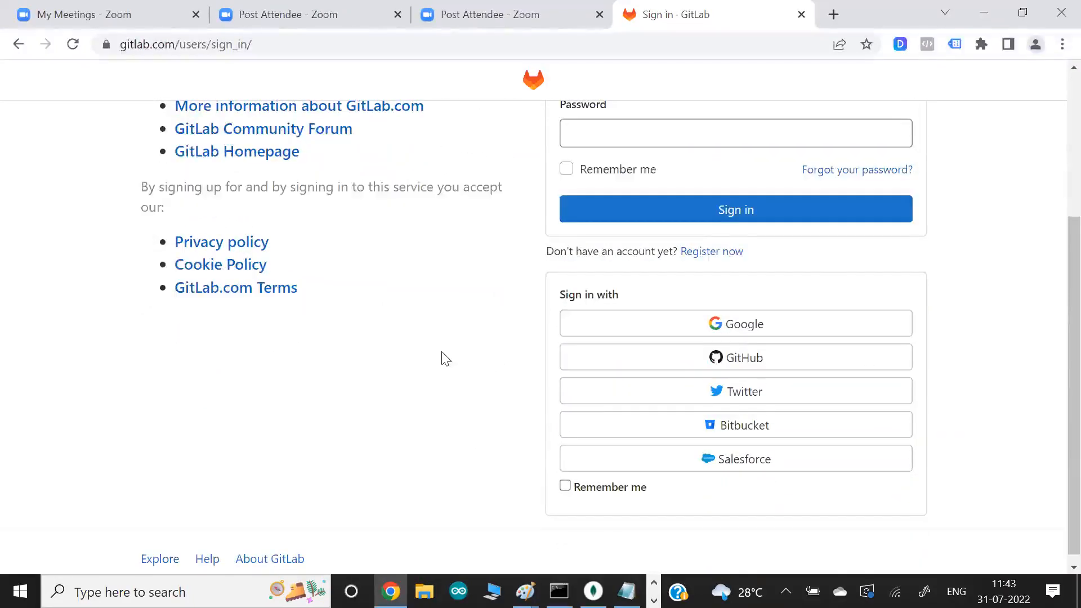
scroll(445, 359, up, 2)
scroll(442, 358, down, 2)
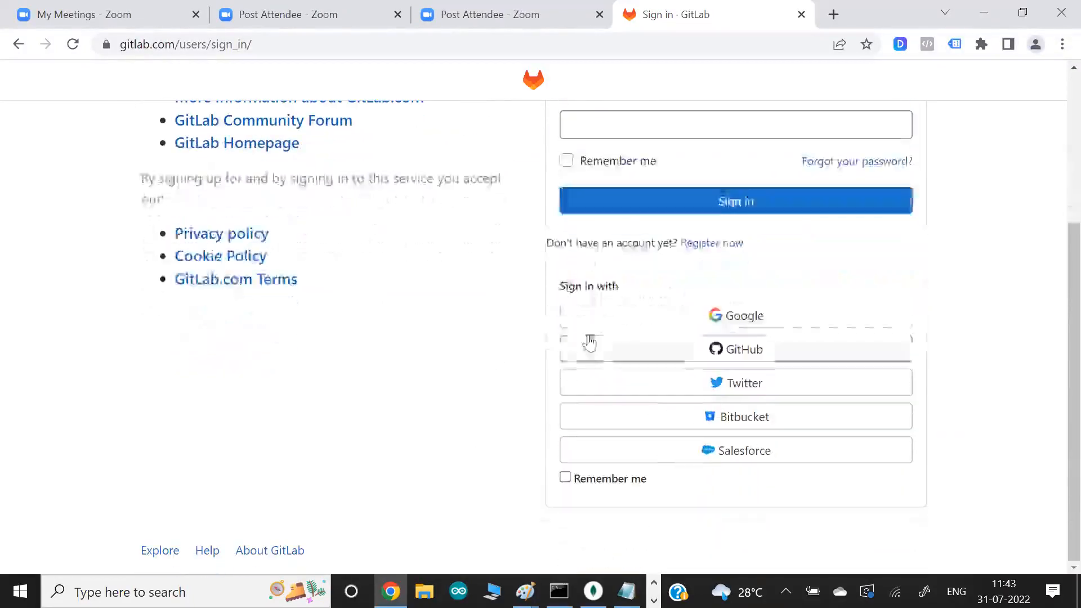
click(731, 349)
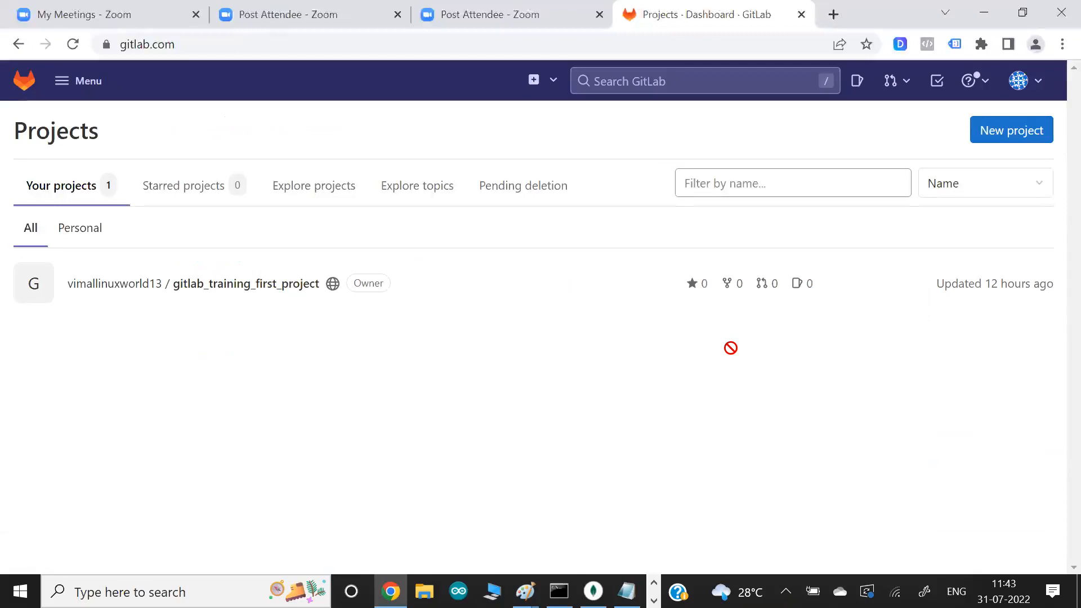
- Open about.gitlab.com in a new browser tab, and return to the GitLab Projects dashboard
click(835, 14)
text(ab)
key(Return)
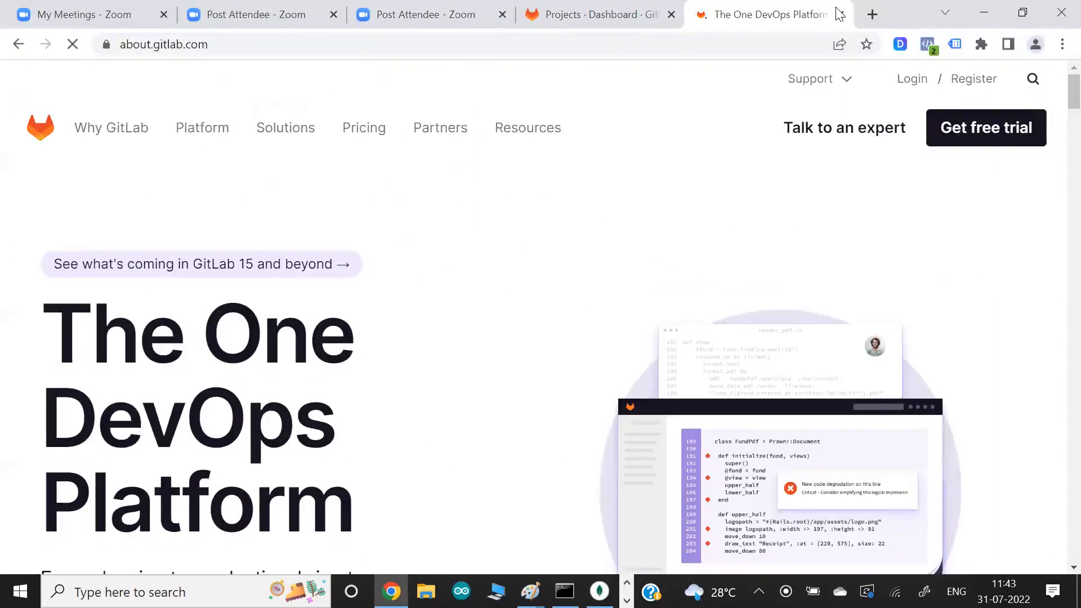
click(597, 15)
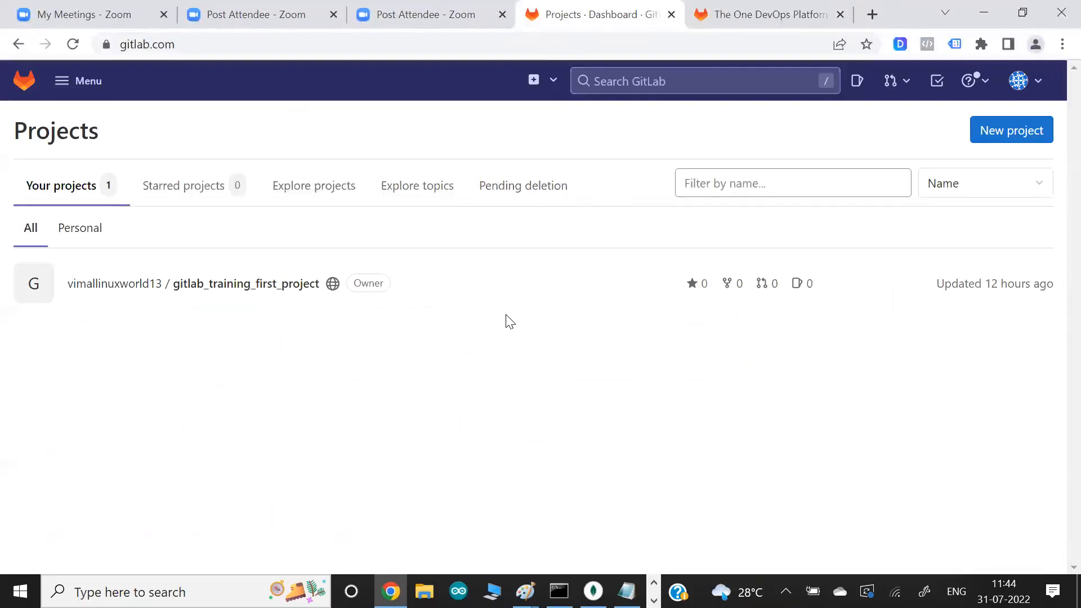
- Launch Paint with a blank canvas for sketching
key(super)
text(paint)
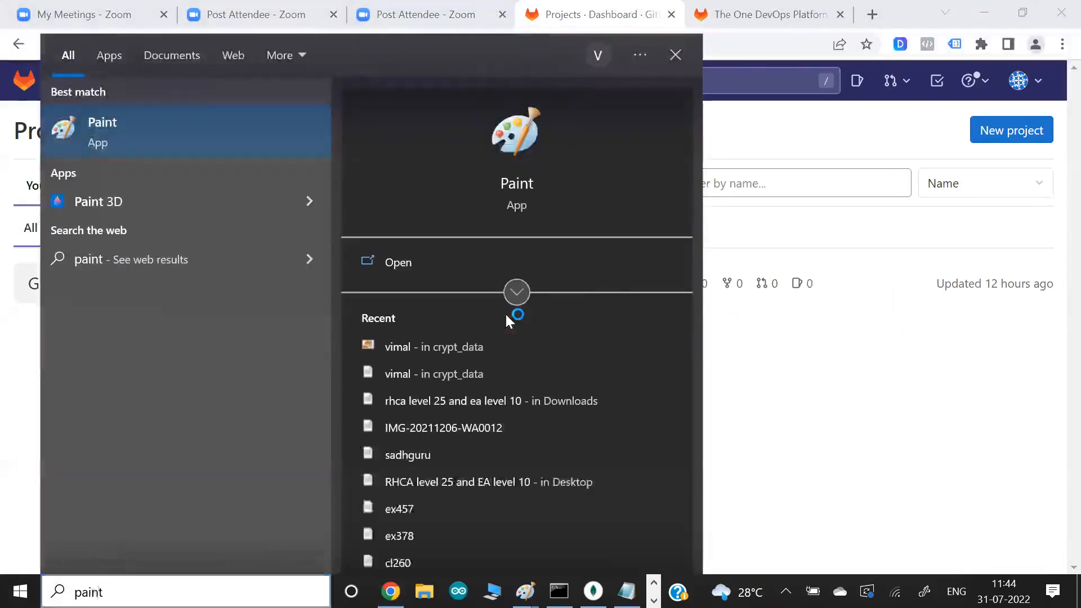
key(Return)
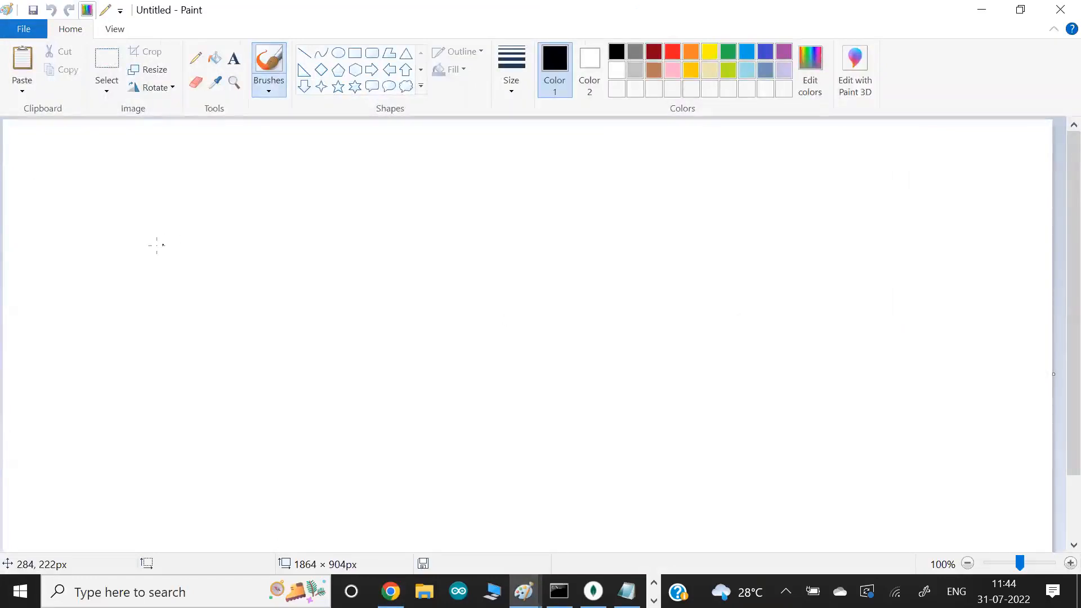
- Handwrite SCM, CI and CD in a row across the canvas, and underline CI and CD
drag(159, 242, 166, 254)
drag(191, 258, 193, 241)
mouse_move(352, 248)
mouse_down()
mouse_move(337, 257)
mouse_move(353, 265)
mouse_up()
mouse_move(364, 251)
mouse_down()
mouse_move(377, 250)
mouse_move(369, 268)
mouse_up()
drag(356, 269, 374, 268)
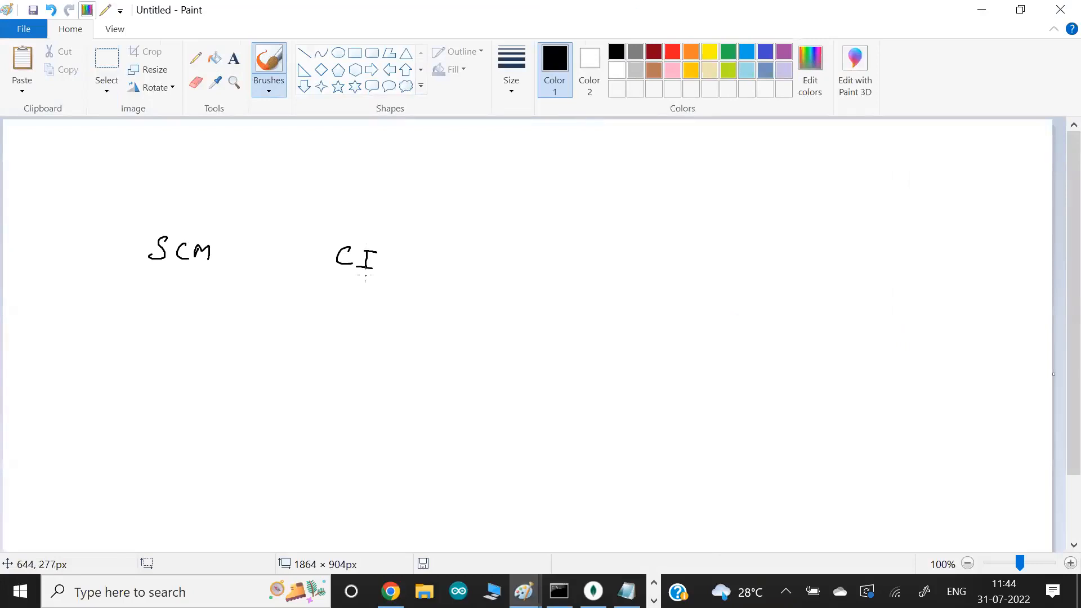
mouse_move(529, 259)
mouse_down()
mouse_move(515, 268)
mouse_move(529, 275)
mouse_up()
drag(543, 262, 539, 276)
drag(367, 276, 336, 276)
drag(564, 285, 511, 285)
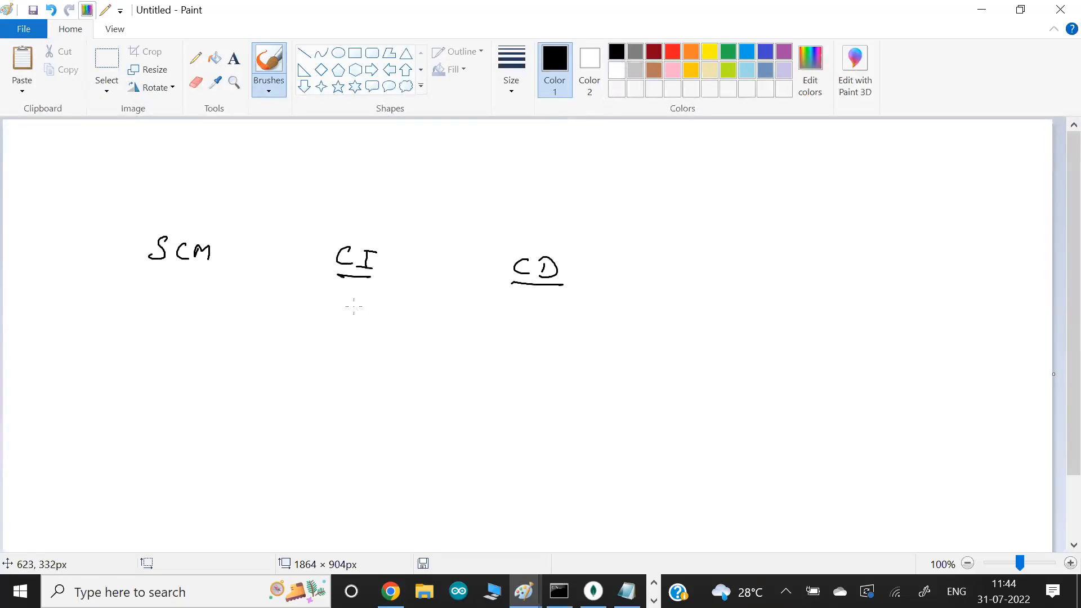
- Draw a curved arrow from CI down to an empty rectangle below it
mouse_move(343, 277)
mouse_down()
mouse_move(306, 320)
mouse_move(320, 325)
mouse_move(290, 336)
mouse_move(282, 384)
mouse_up()
mouse_move(360, 335)
mouse_down()
mouse_move(357, 368)
mouse_move(288, 387)
mouse_up()
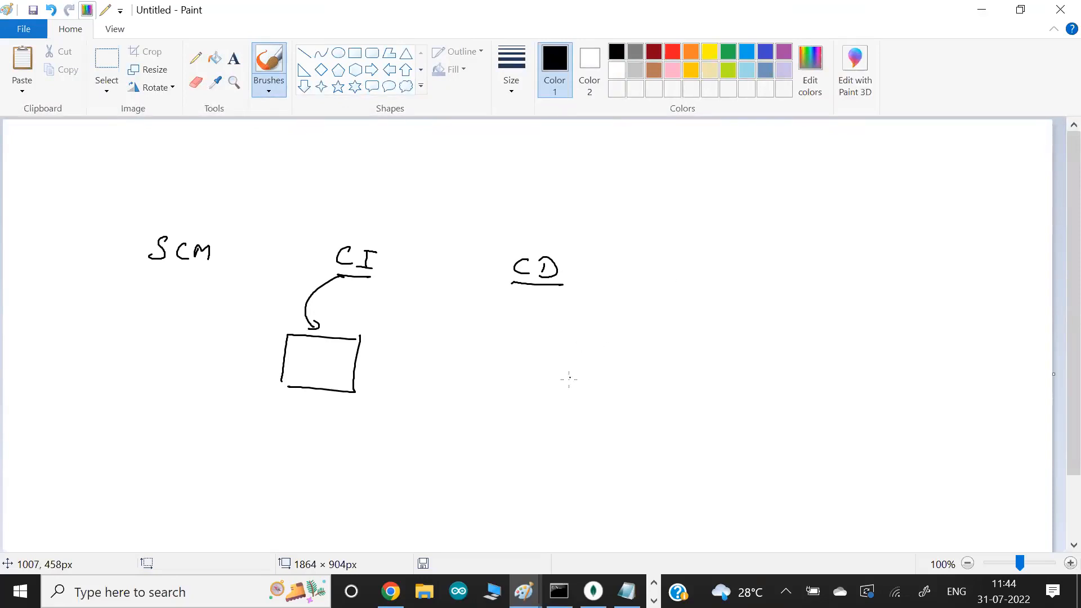
- Handwrite Build and Image beside CD, bracket them together, and draw an arrow to an underlined Registry
mouse_move(670, 284)
mouse_down()
mouse_move(665, 262)
mouse_move(674, 285)
mouse_move(681, 273)
mouse_move(688, 285)
mouse_move(714, 274)
mouse_move(717, 293)
mouse_up()
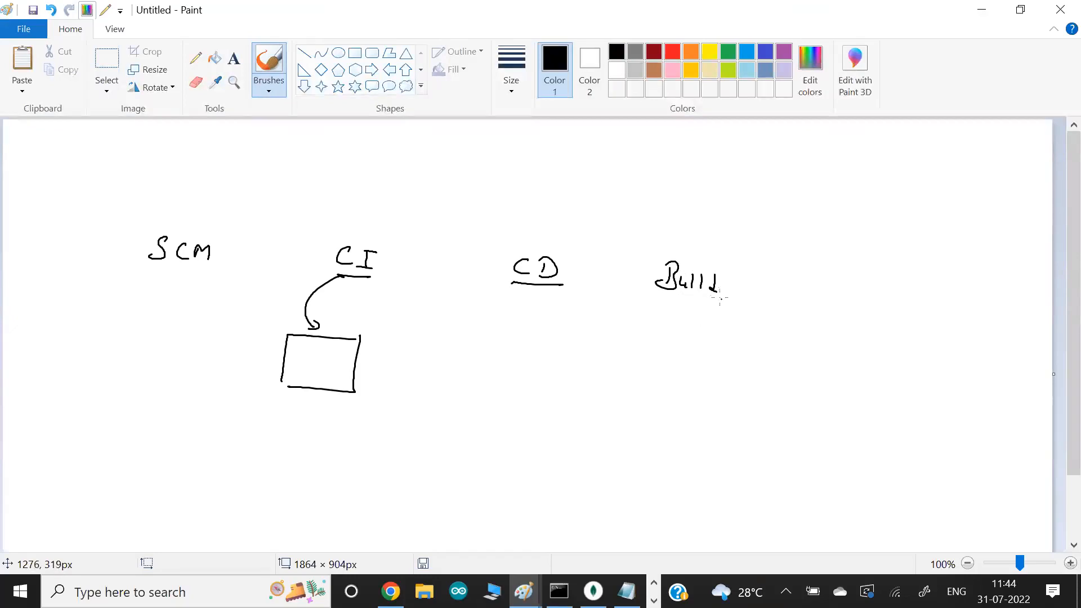
mouse_move(725, 236)
mouse_down()
mouse_move(696, 243)
mouse_move(740, 259)
mouse_move(727, 275)
mouse_up()
drag(744, 266, 758, 265)
mouse_move(758, 238)
mouse_down()
mouse_move(783, 231)
mouse_move(721, 310)
mouse_move(826, 302)
mouse_up()
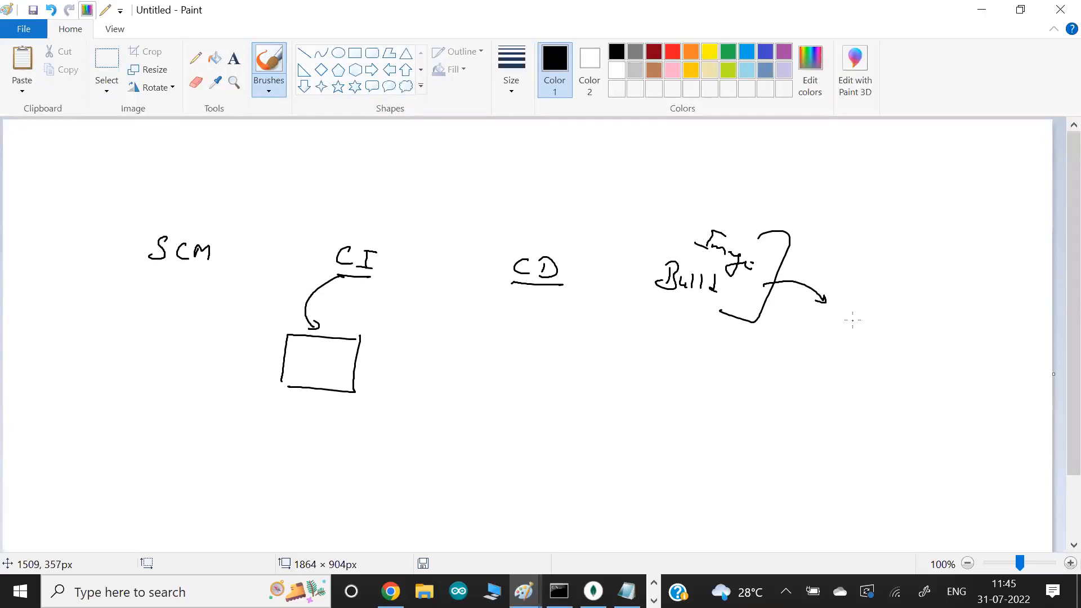
mouse_move(843, 318)
mouse_down()
mouse_move(856, 306)
mouse_move(845, 338)
mouse_move(883, 326)
mouse_move(903, 337)
mouse_move(835, 335)
mouse_up()
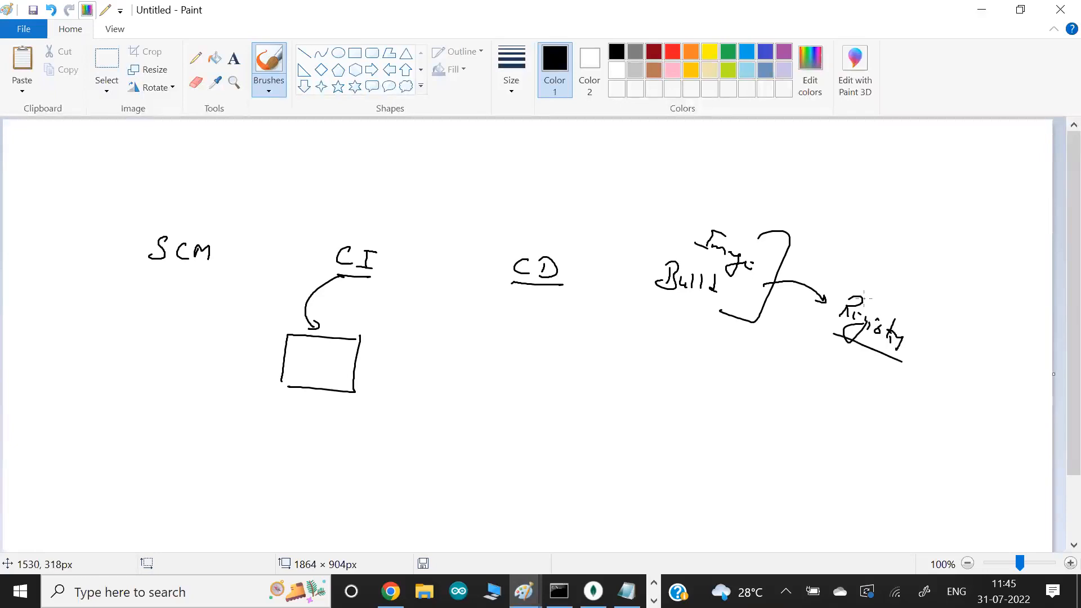
- Switch to Chrome and open hub.docker.com in a new tab
key(alt+Tab)
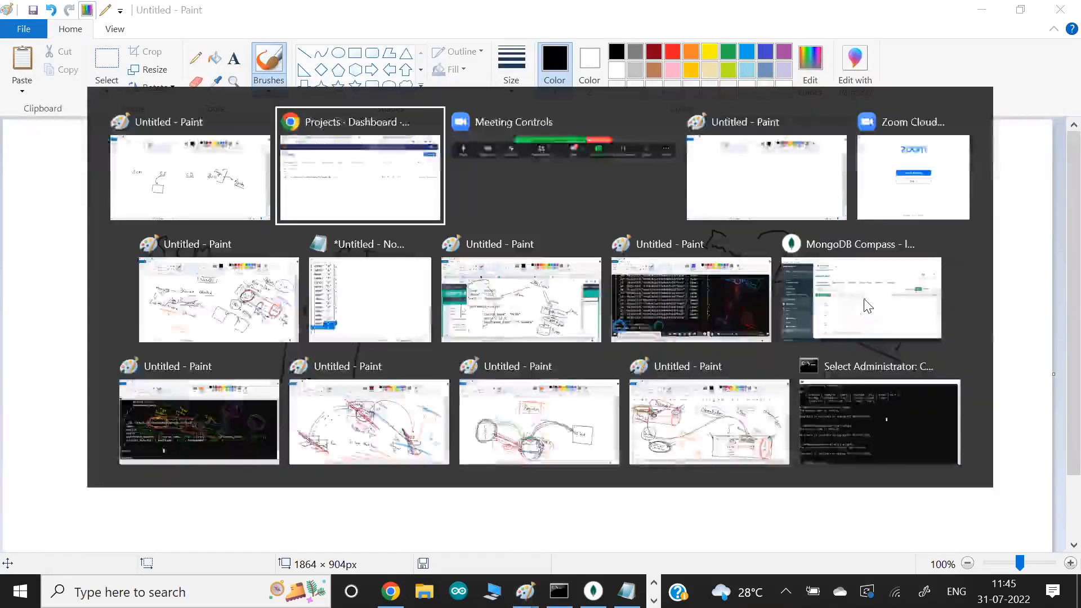
key(ctrl+t)
text(hub)
key(Return)
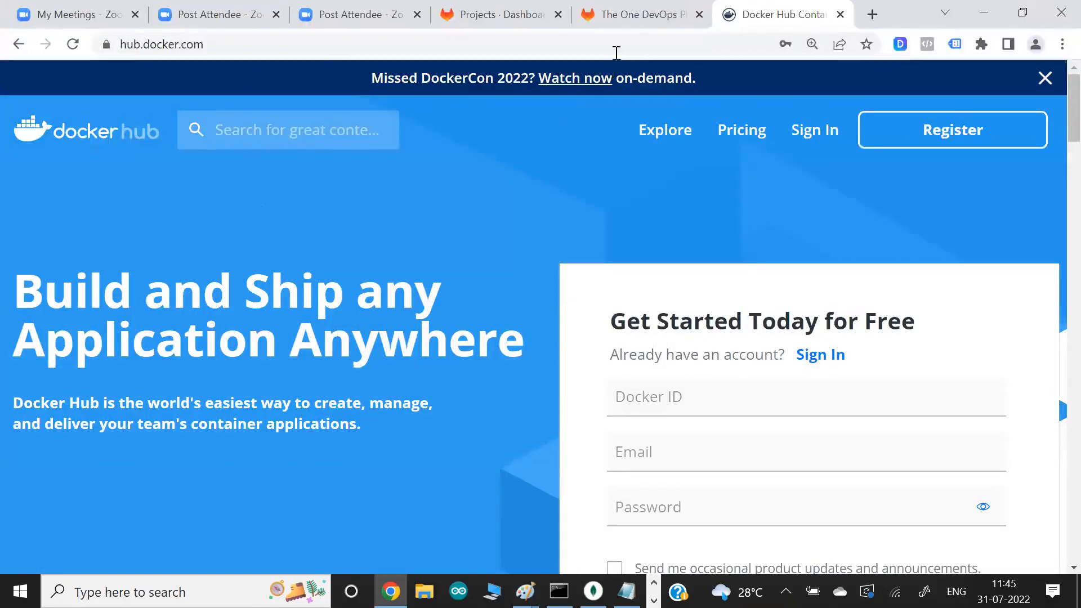
- Return to the GitLab Projects dashboard, open gitlab_training_first_project and look over its Repository, Security & Compliance and Monitor options
click(633, 18)
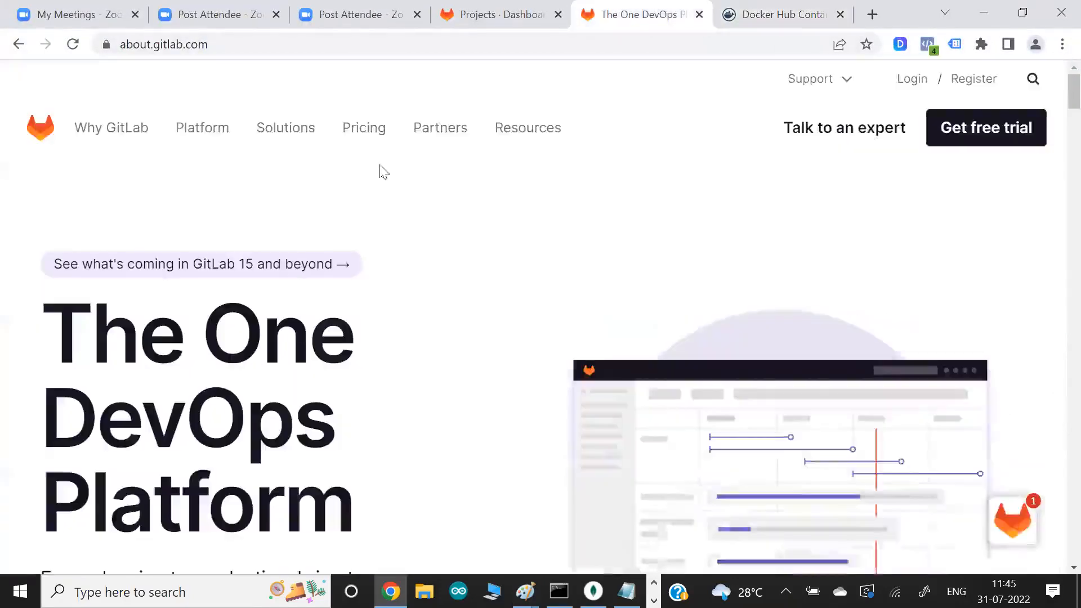
click(494, 9)
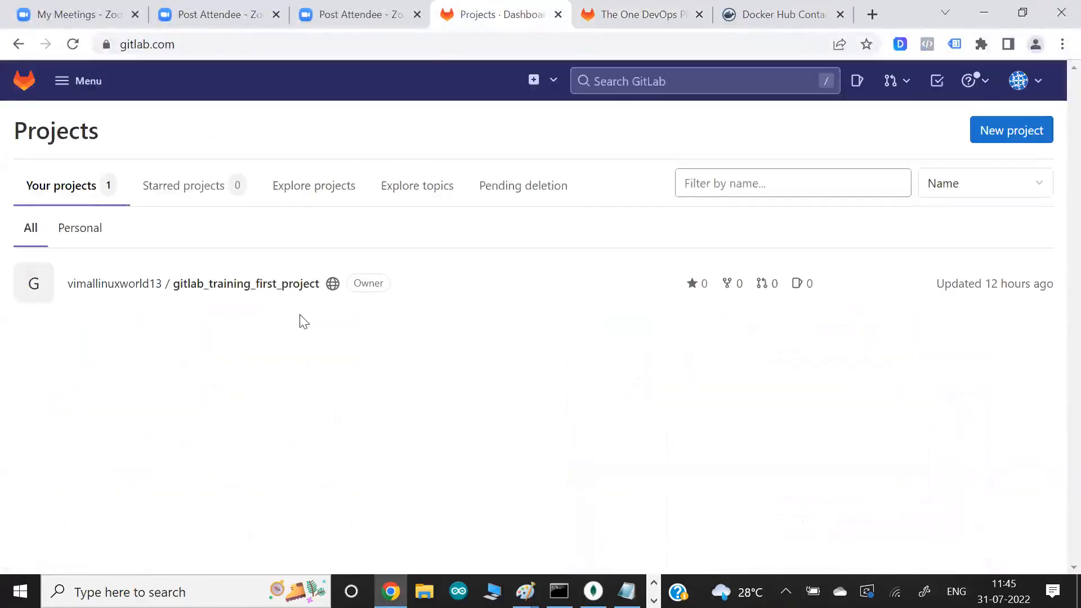
click(285, 284)
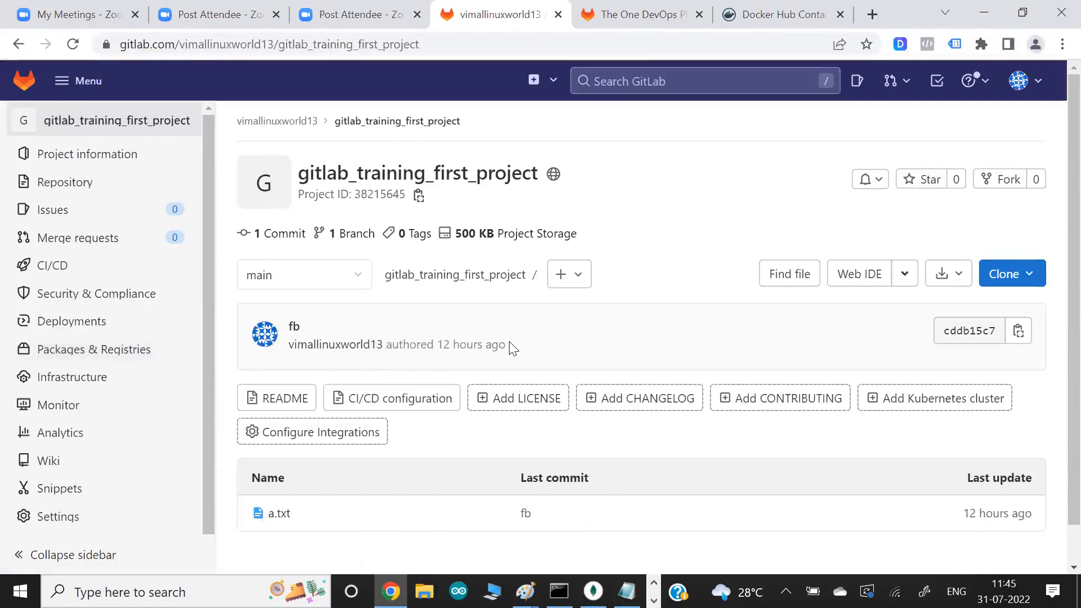
mouse_move(71, 189)
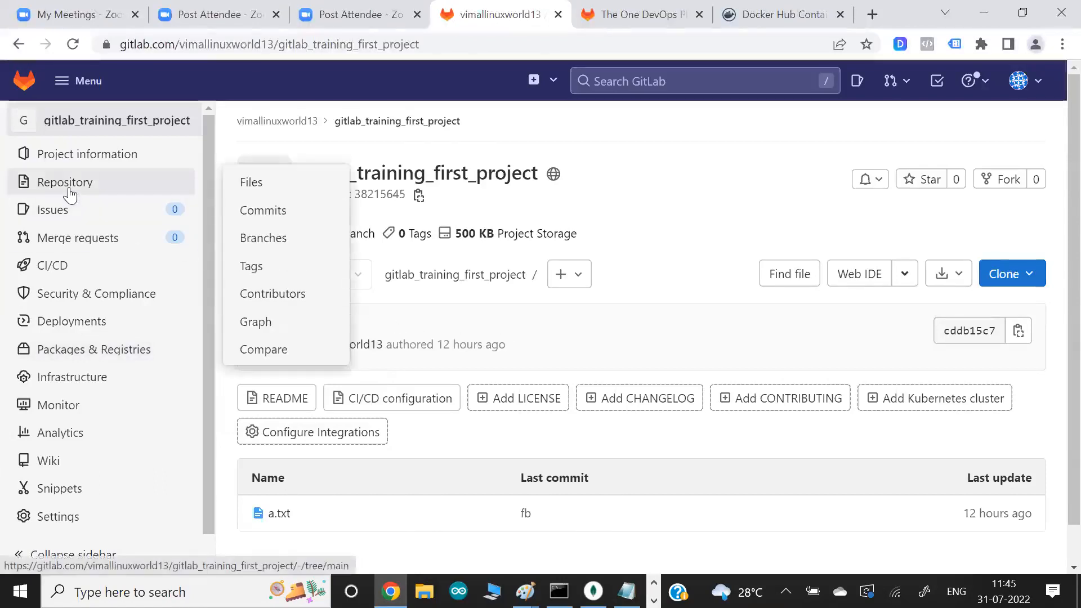
mouse_move(80, 304)
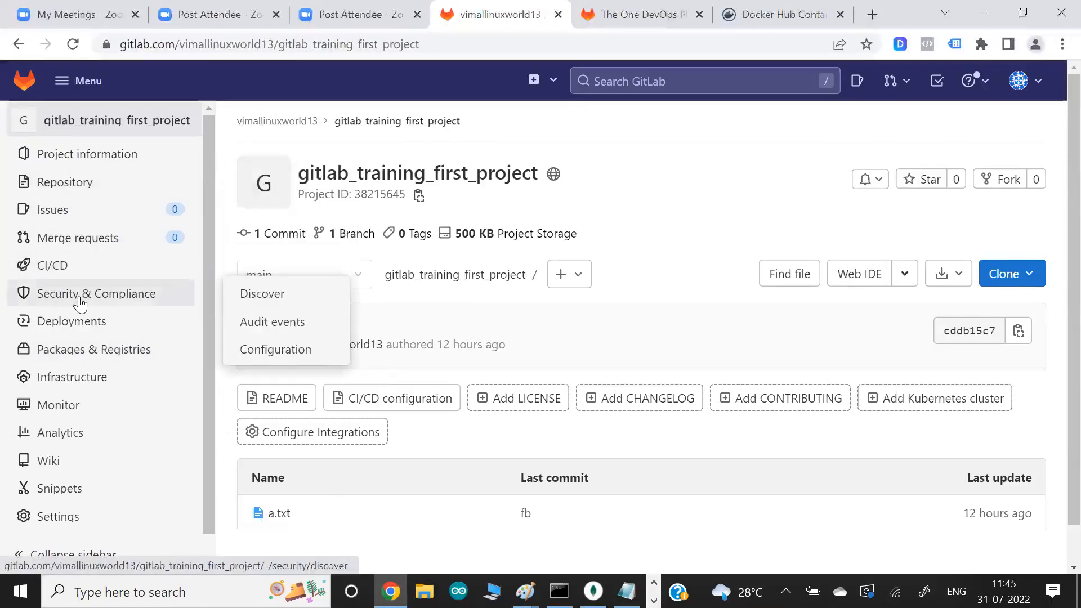
mouse_move(83, 357)
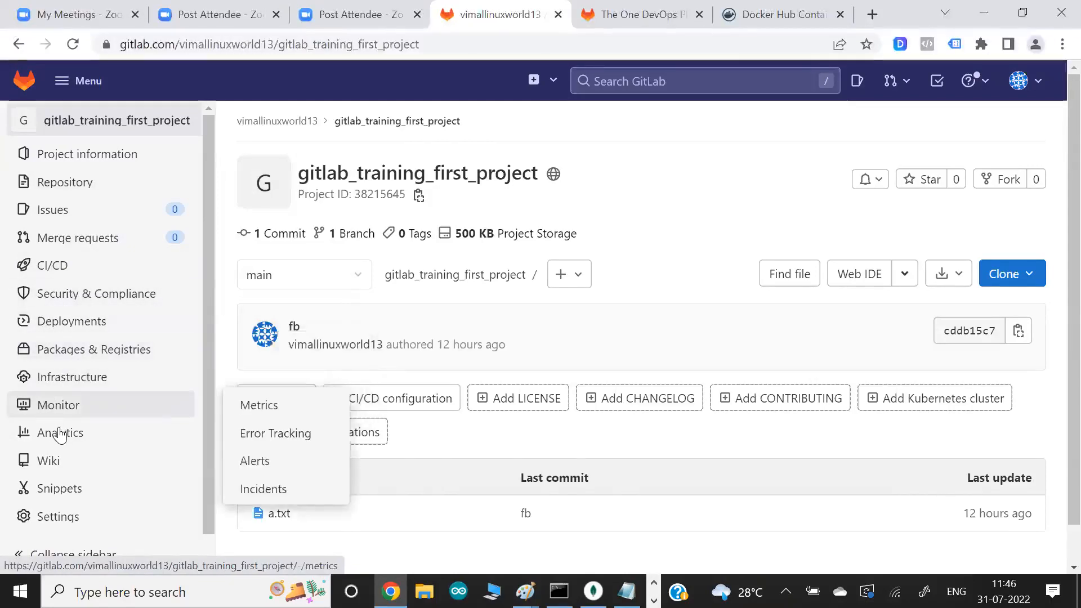
mouse_move(97, 329)
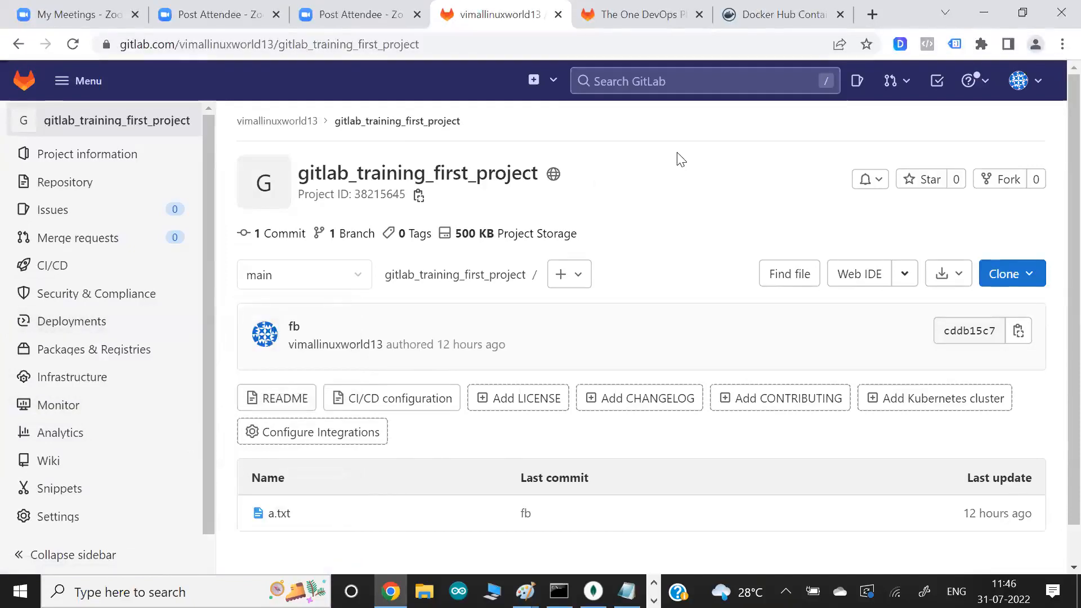
- Switch back to the Paint sketch and handwrite an underlined SDLC heading above CI and CD
key(alt+Tab)
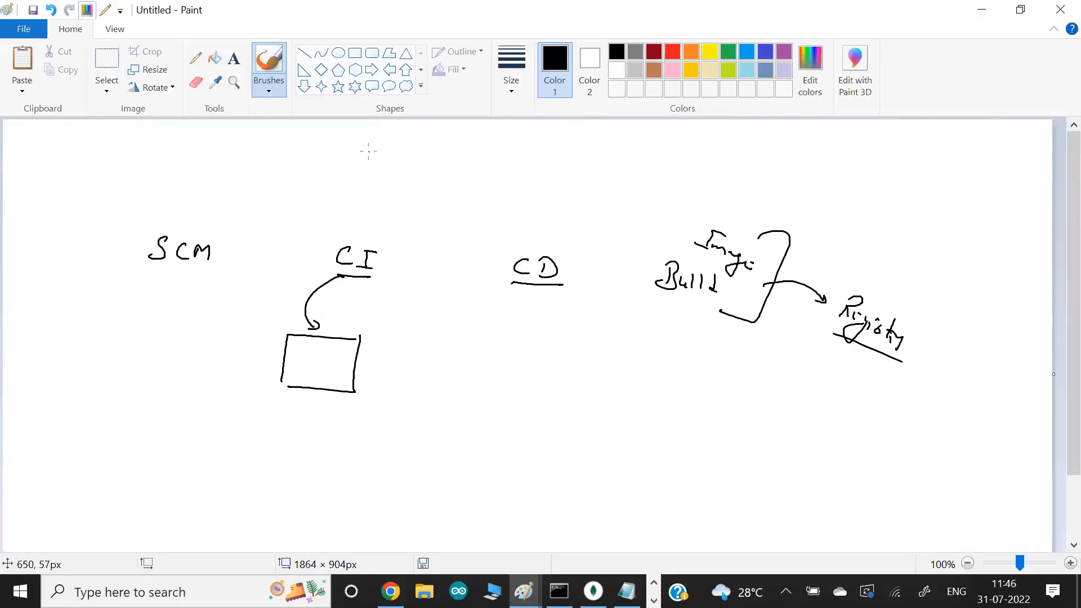
key(alt+Tab)
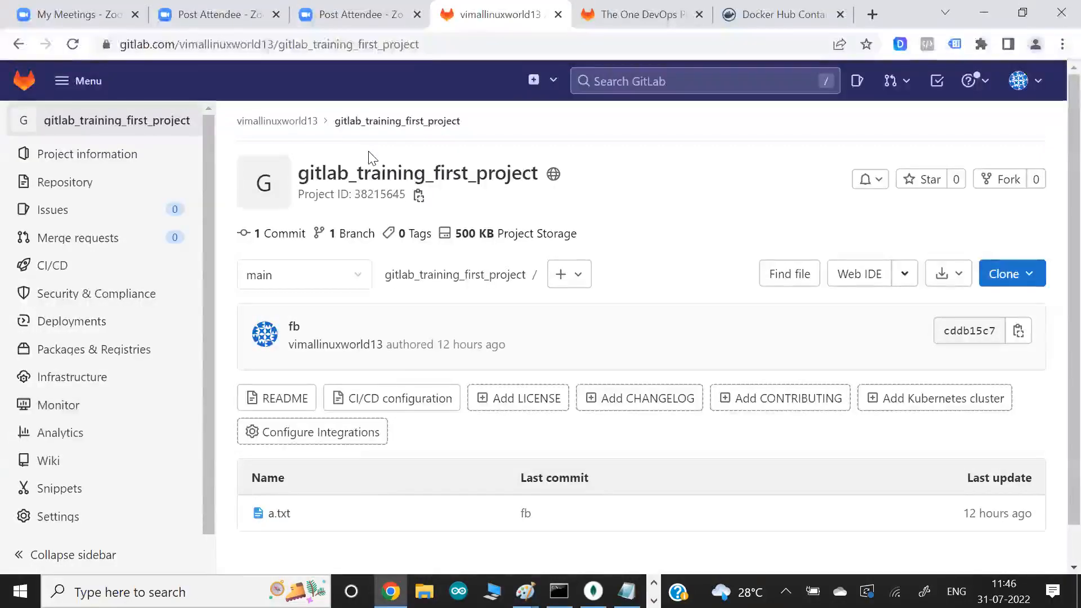
key(alt+Tab)
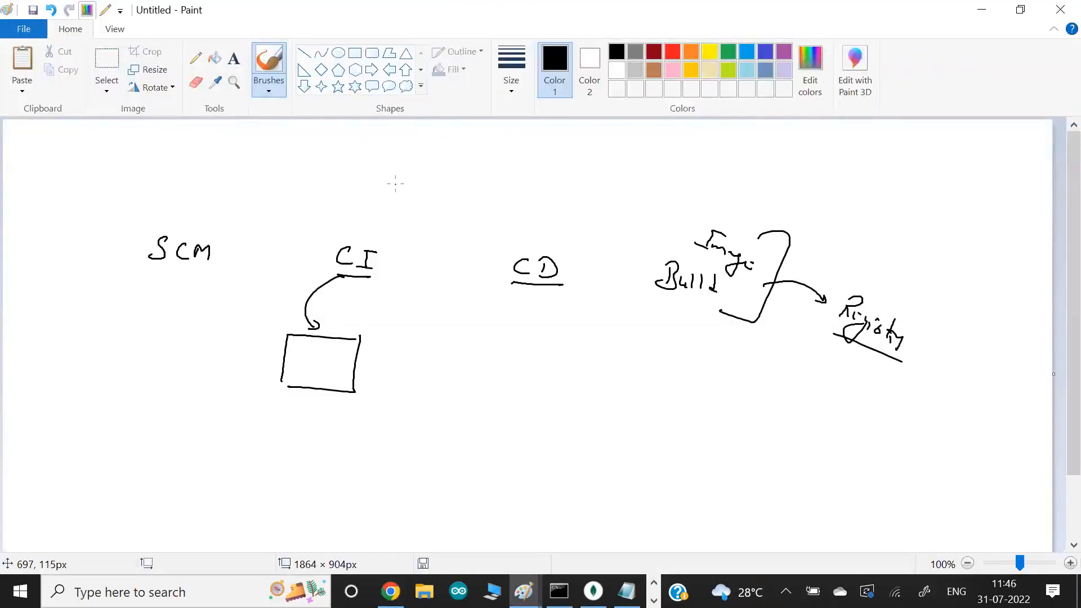
mouse_move(405, 161)
mouse_down()
mouse_move(383, 180)
mouse_move(413, 182)
mouse_up()
mouse_move(413, 161)
mouse_down()
mouse_move(426, 168)
mouse_move(414, 183)
mouse_move(441, 172)
mouse_move(446, 186)
mouse_move(457, 173)
mouse_move(473, 185)
mouse_move(383, 194)
mouse_up()
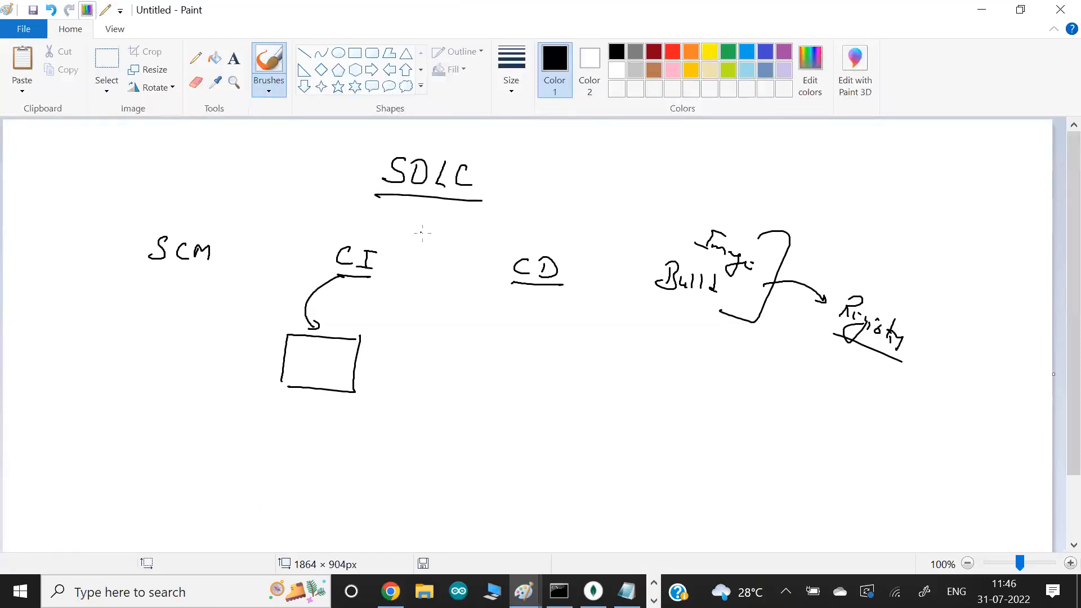
- Draw an arrow from SDLC to a circled Project, and handwrite an underlined Isolation beside it
mouse_move(490, 162)
mouse_down()
mouse_move(524, 142)
mouse_move(619, 170)
mouse_move(592, 125)
mouse_move(549, 176)
mouse_move(611, 200)
mouse_move(642, 155)
mouse_move(598, 133)
mouse_up()
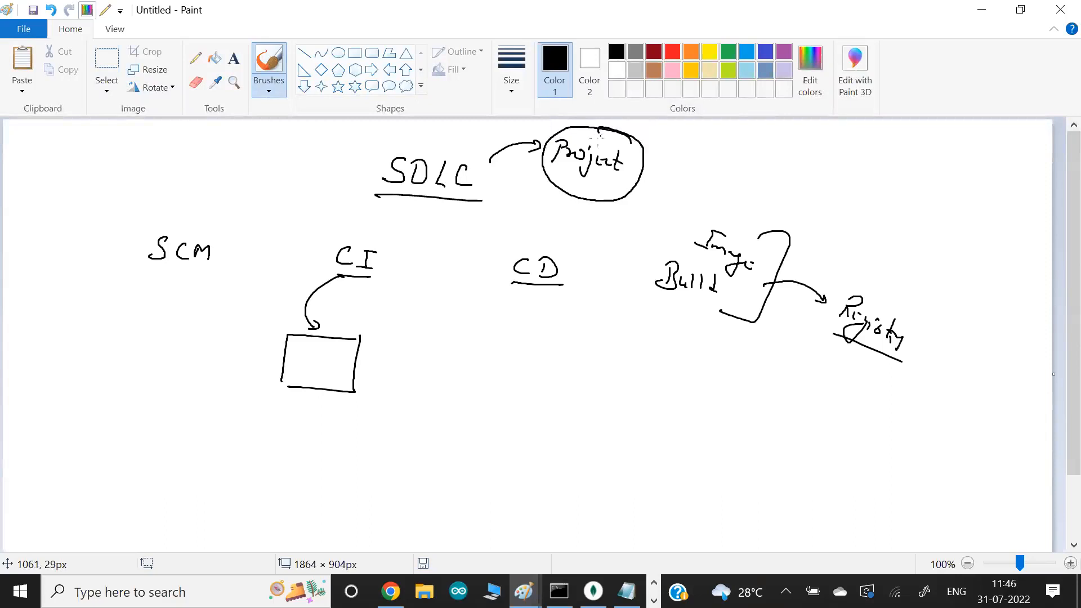
mouse_move(742, 145)
mouse_down()
mouse_move(733, 159)
mouse_move(799, 178)
mouse_move(811, 194)
mouse_move(715, 169)
mouse_up()
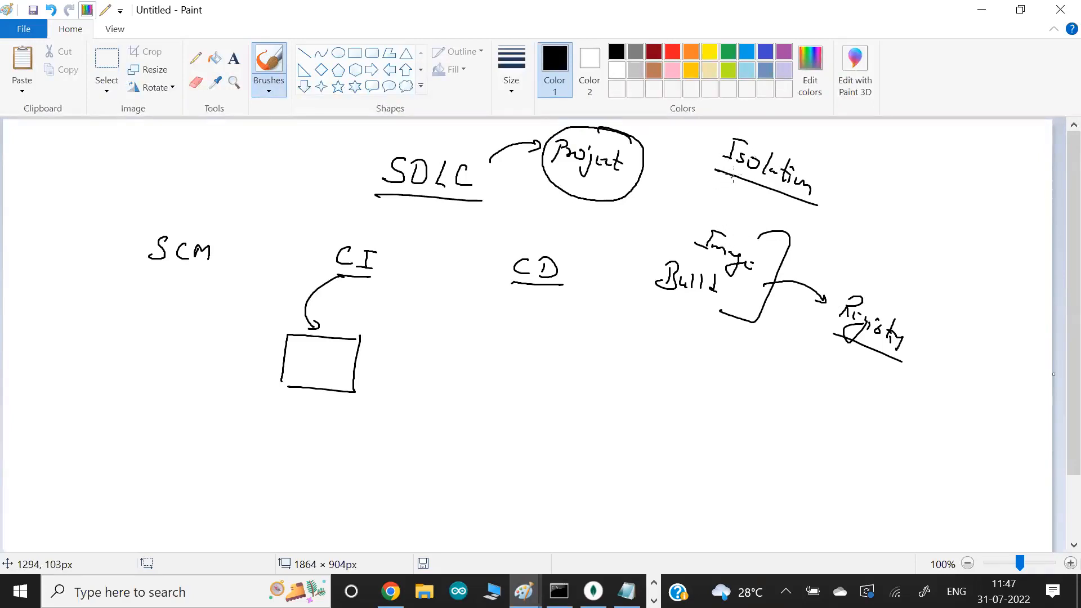
- Draw an arrow from Isolation to Project, underline Project with several strokes and circle the word Isolation
mouse_move(739, 170)
mouse_down()
mouse_move(672, 187)
mouse_move(541, 175)
mouse_move(629, 207)
mouse_move(579, 188)
mouse_up()
drag(647, 196, 567, 175)
mouse_move(631, 207)
mouse_down()
mouse_move(563, 189)
mouse_move(544, 172)
mouse_move(557, 187)
mouse_up()
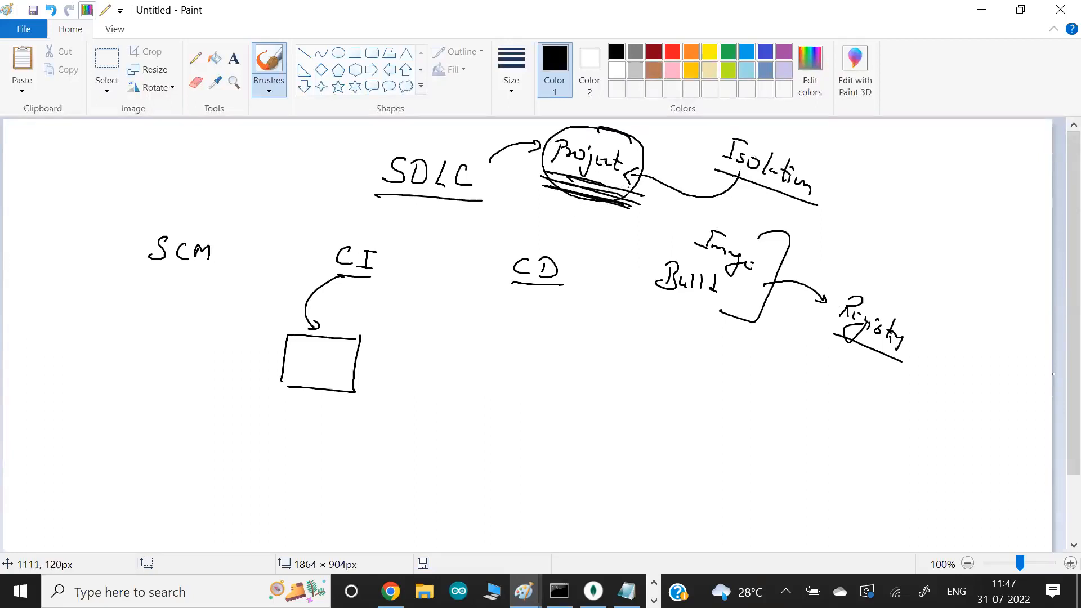
mouse_move(703, 160)
mouse_down()
mouse_move(852, 159)
mouse_move(723, 188)
mouse_up()
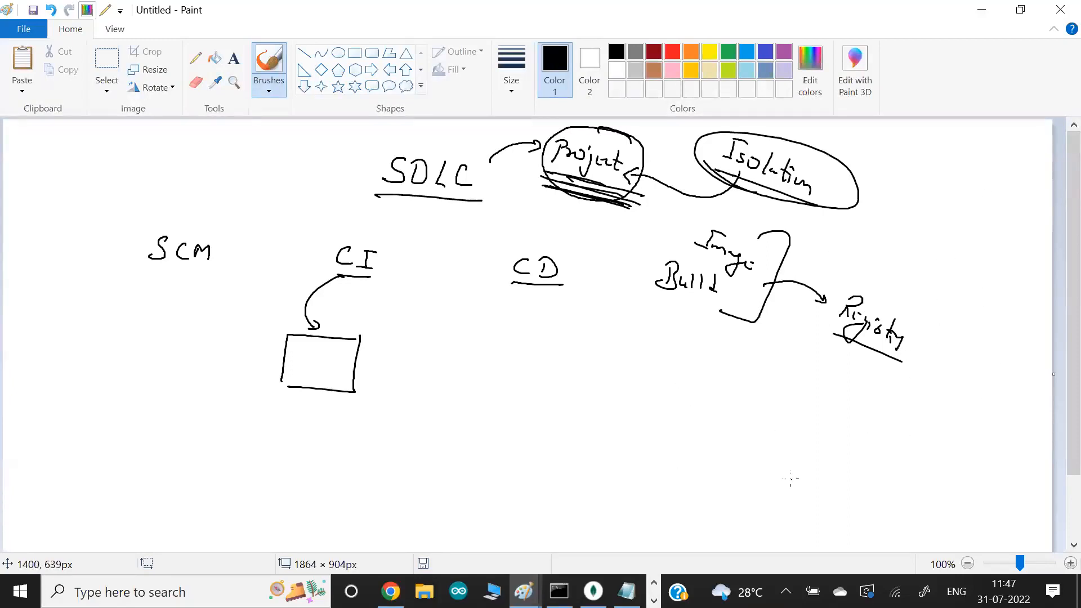
- Switch to Chrome, view the about.gitlab.com page, and reopen gitlab_training_first_project from the GitLab Projects dashboard
key(alt+Tab)
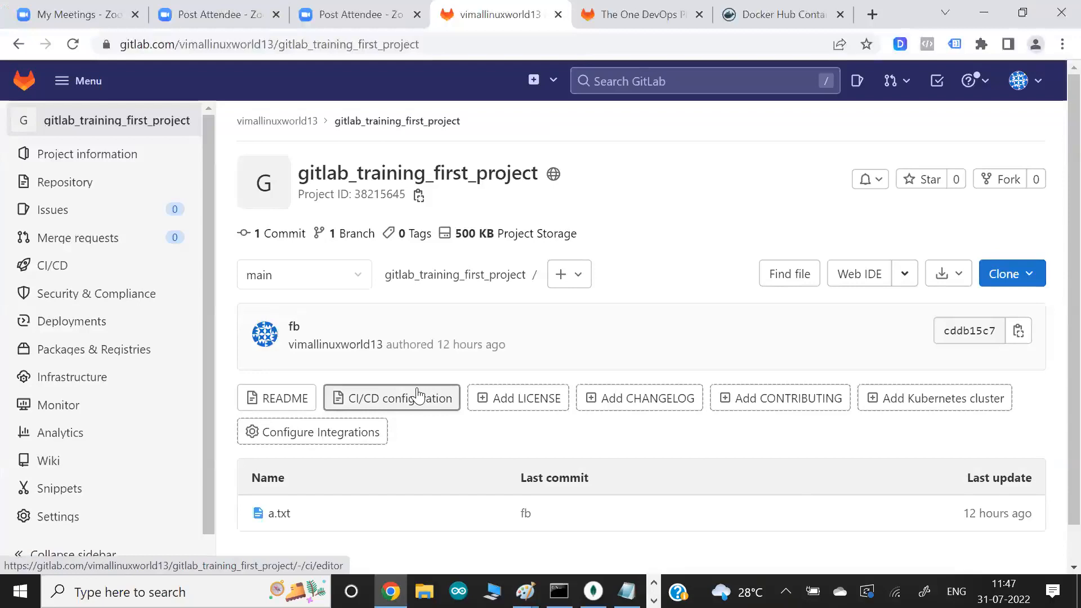
click(638, 21)
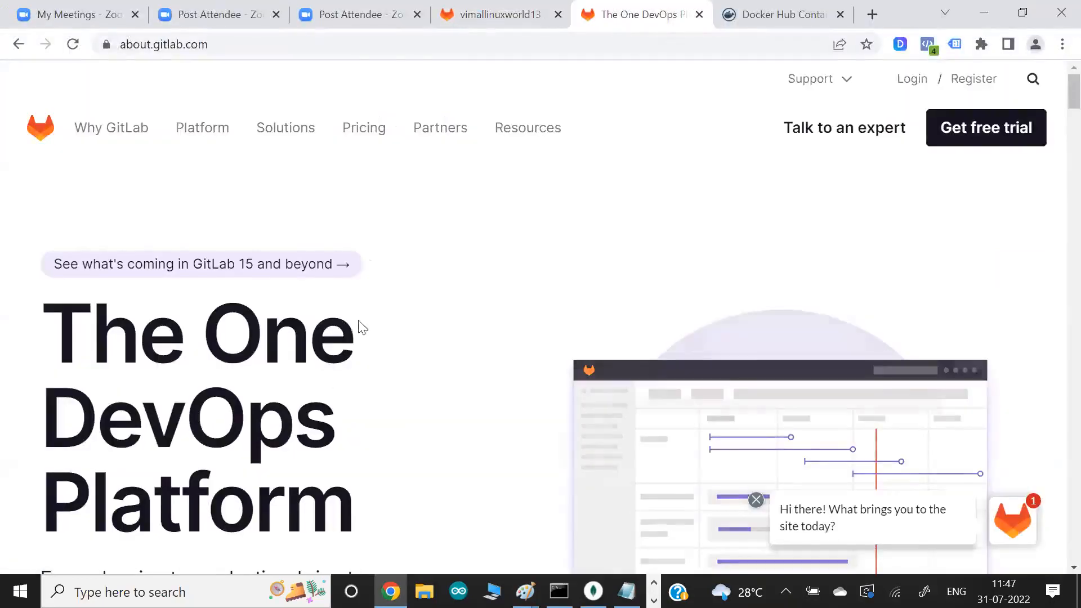
click(482, 11)
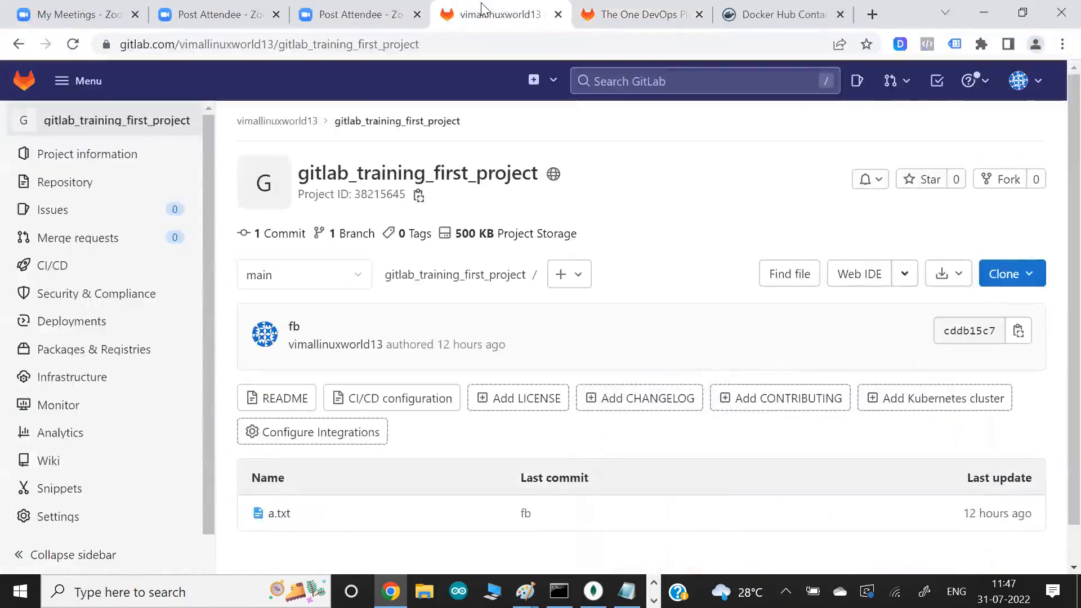
click(26, 84)
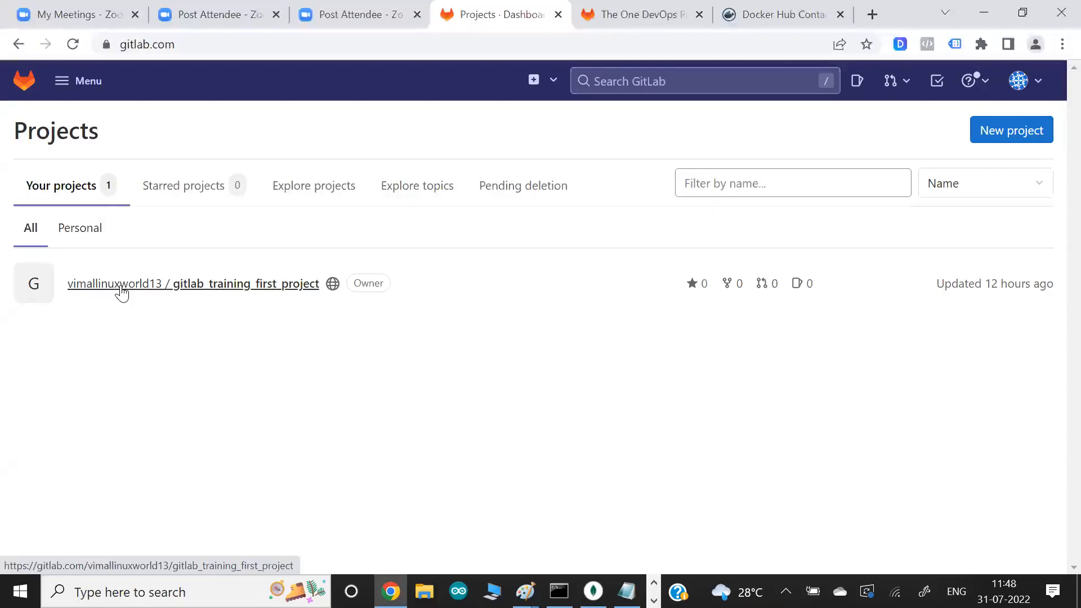
click(122, 290)
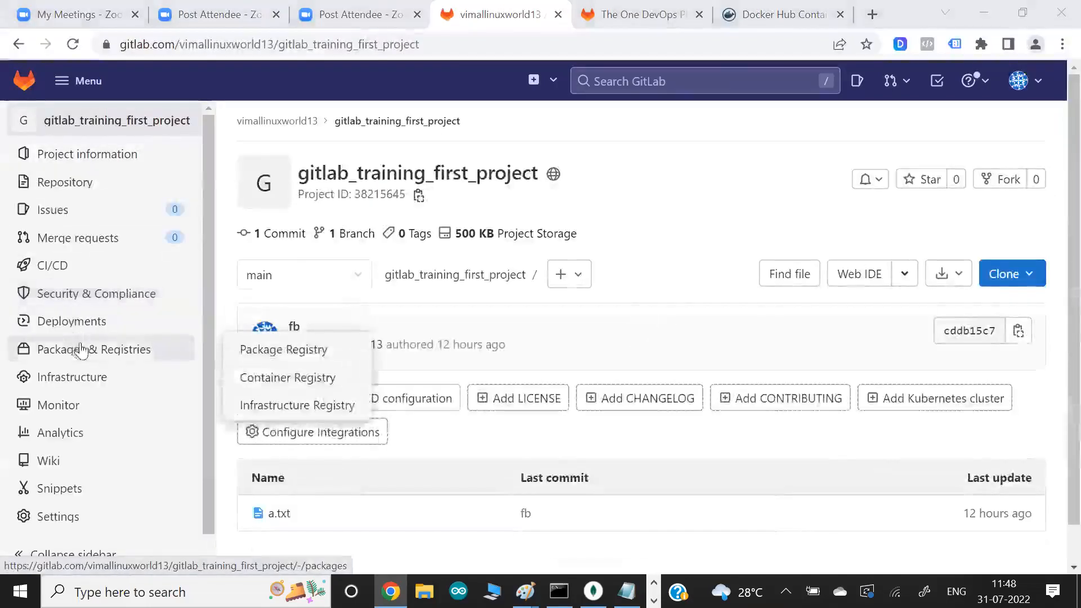
- Open the project's Container Registry page and compare it with the Docker Hub site
mouse_move(164, 360)
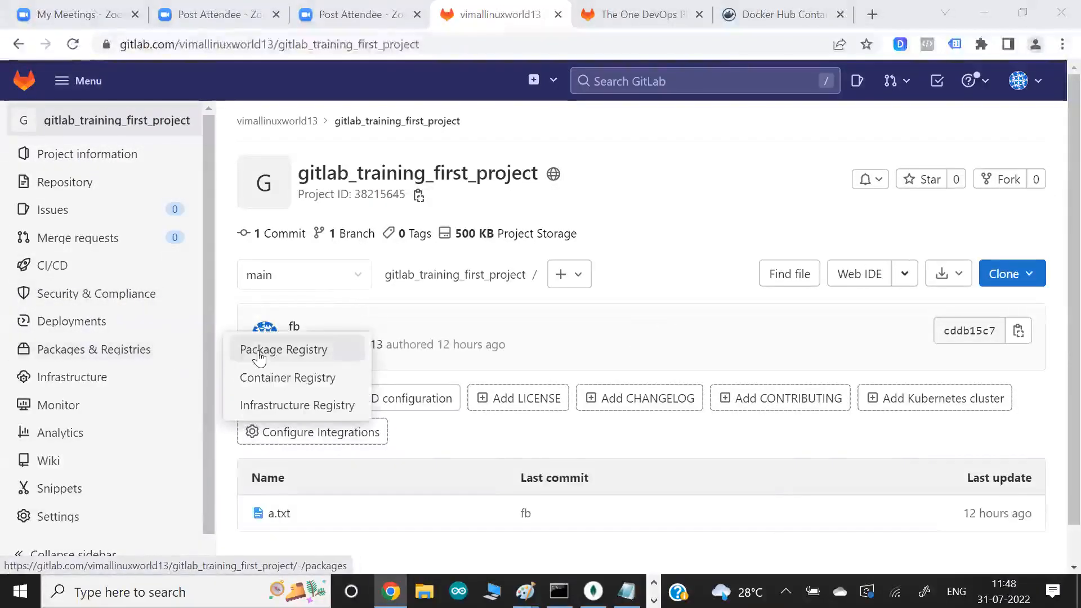
click(270, 383)
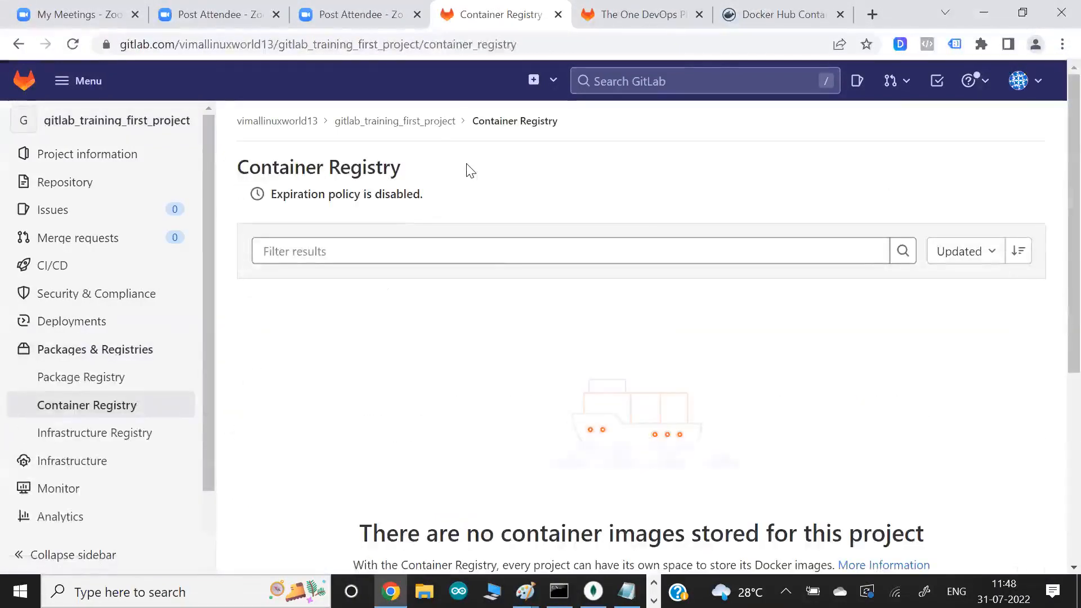
click(767, 22)
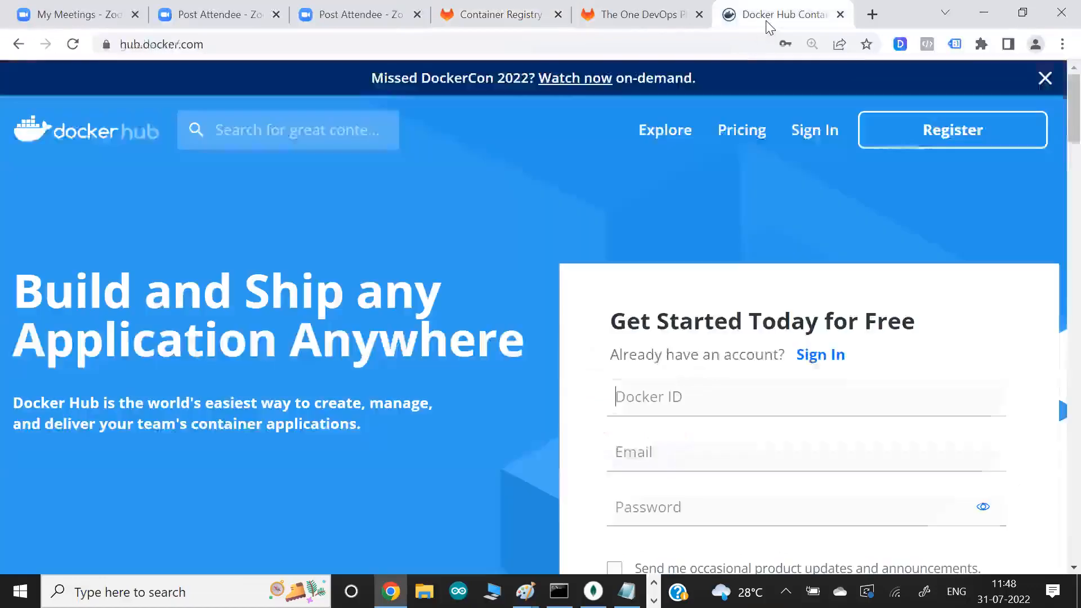
click(498, 21)
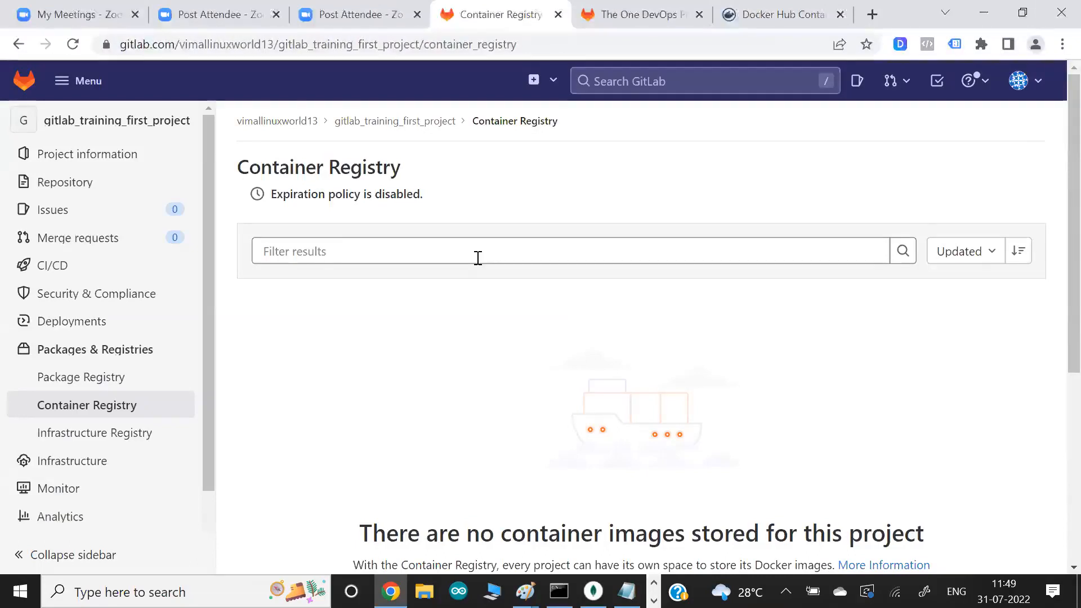
- Start a new blank project from the Projects dashboard and name it training_second_2022
click(20, 85)
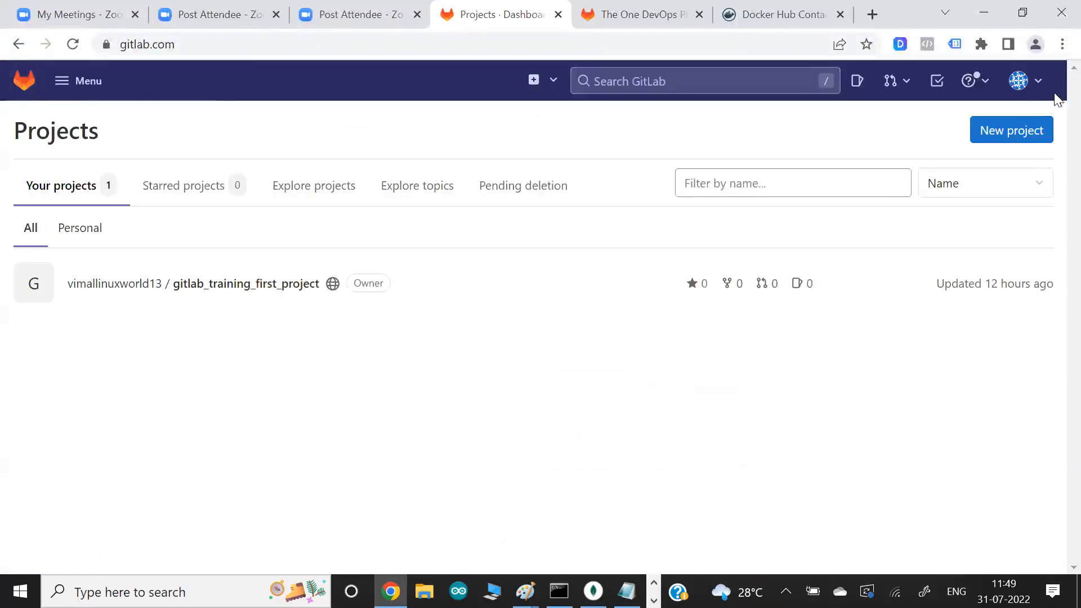
click(1031, 134)
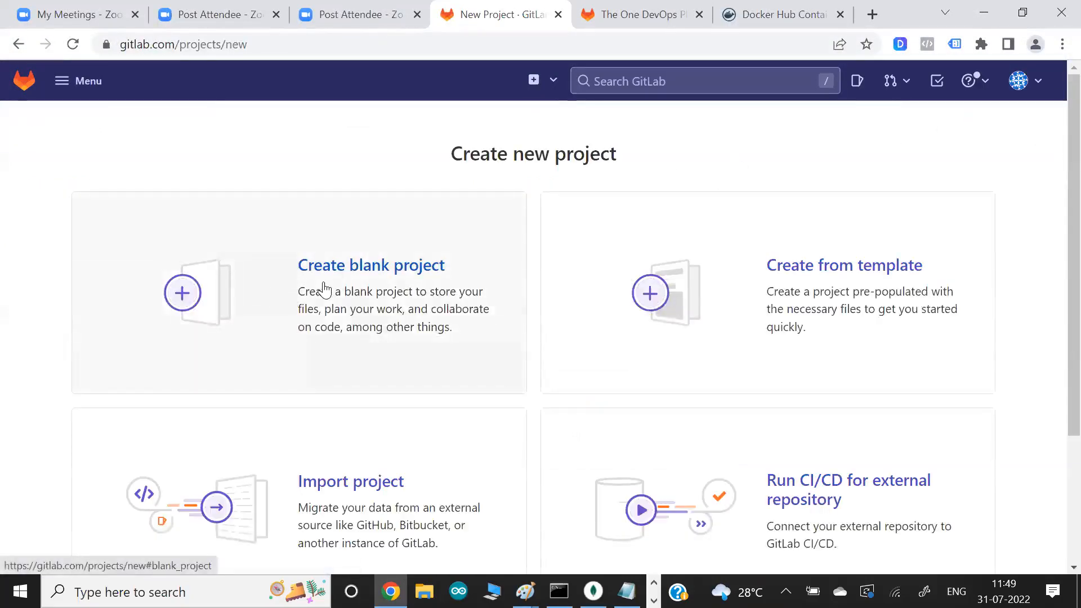
click(323, 289)
click(326, 201)
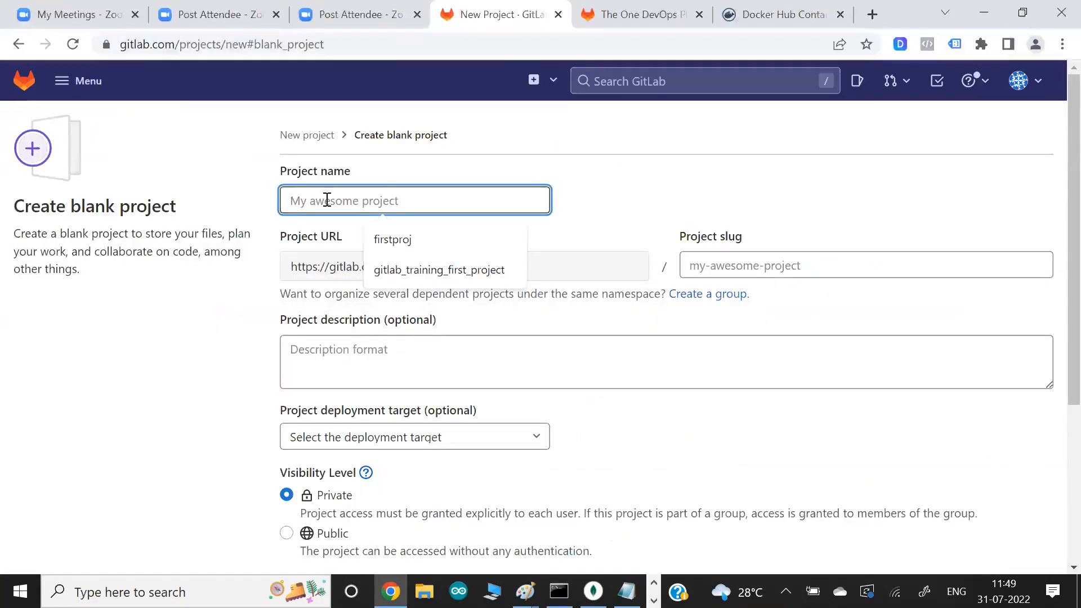
text(trainig)
key(BackSpace)
text(ng_sec_2022)
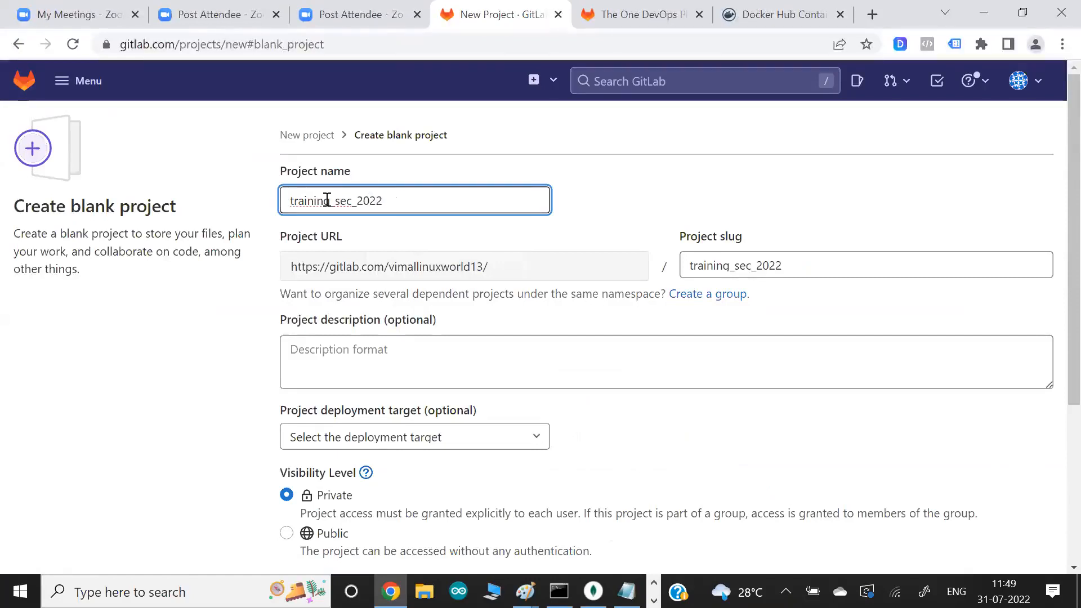
text(ond)
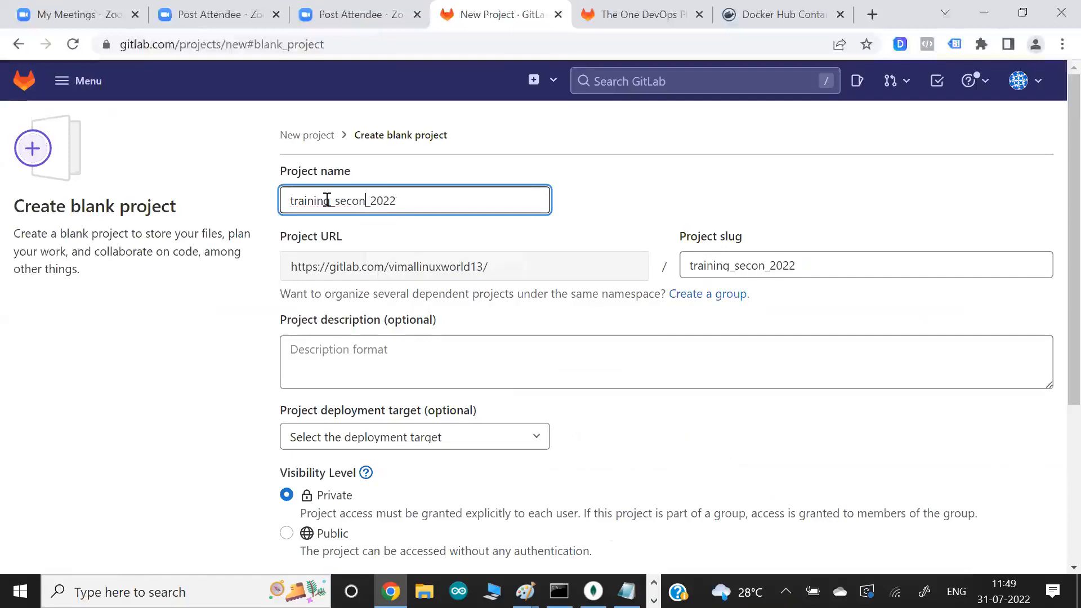
click(178, 376)
- Look over the deployment target choices without picking one, and create the project as Private, initialized with a README
scroll(175, 374, down, 2)
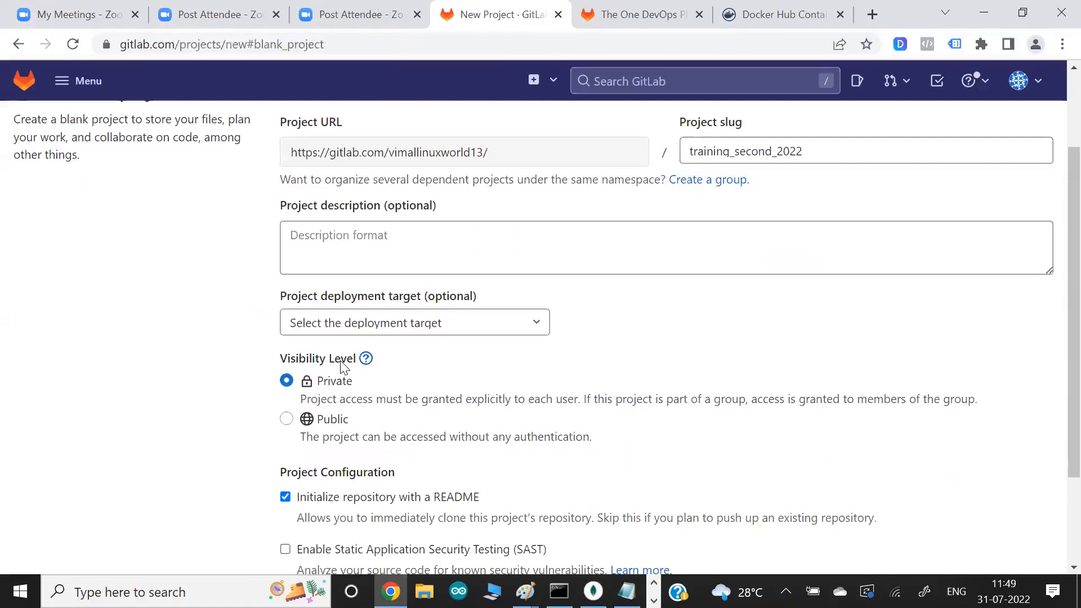
click(389, 321)
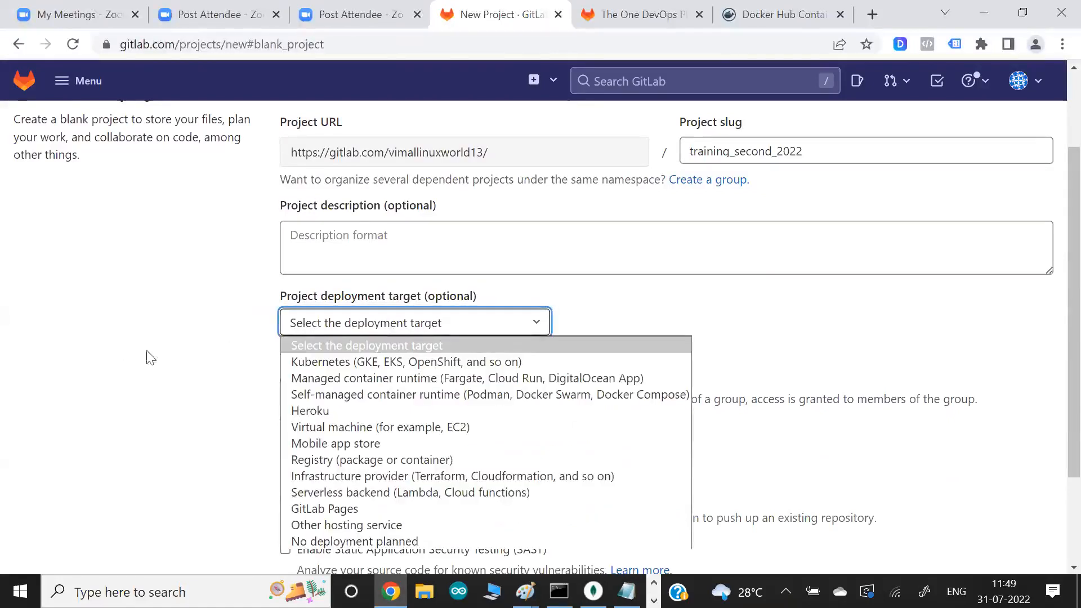
click(180, 354)
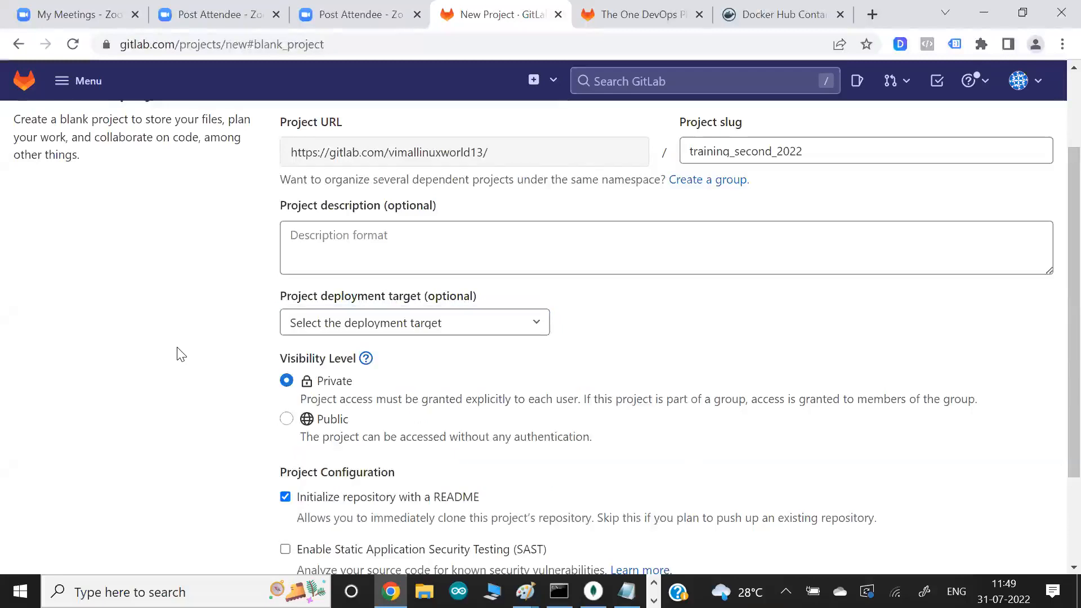
scroll(180, 354, down, 3)
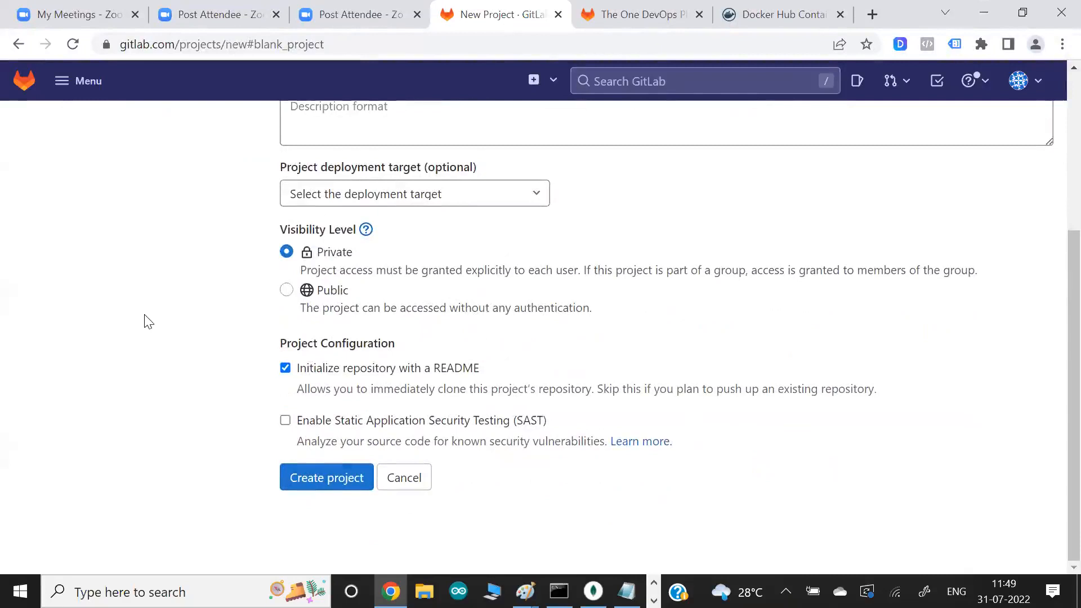
click(322, 482)
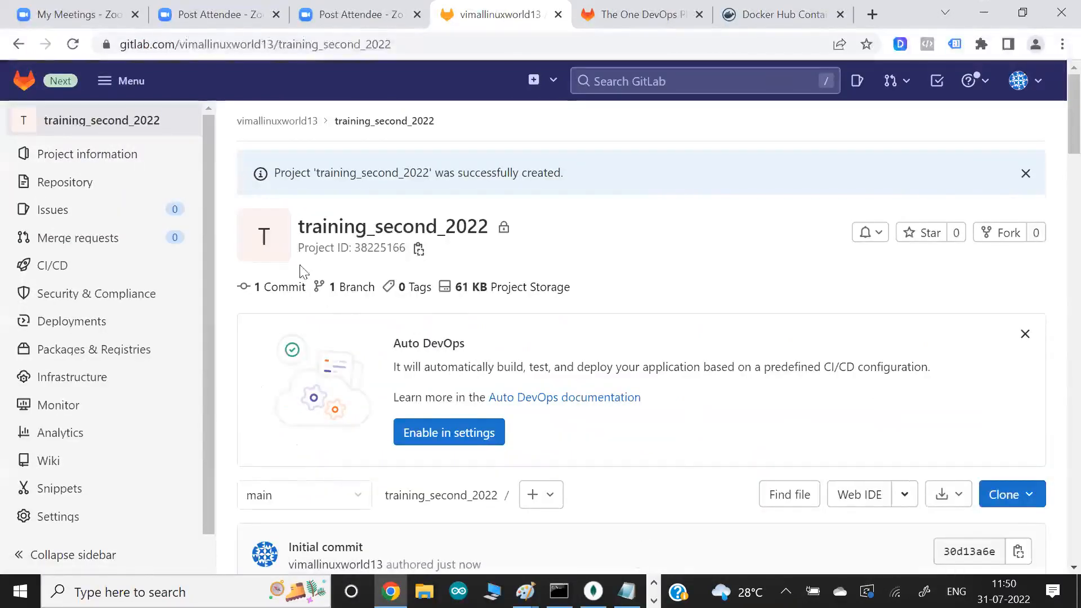
- Look over the new project's CI/CD and Repository options, and reopen gitlab_training_first_project to review its Monitor and Infrastructure options
mouse_move(88, 213)
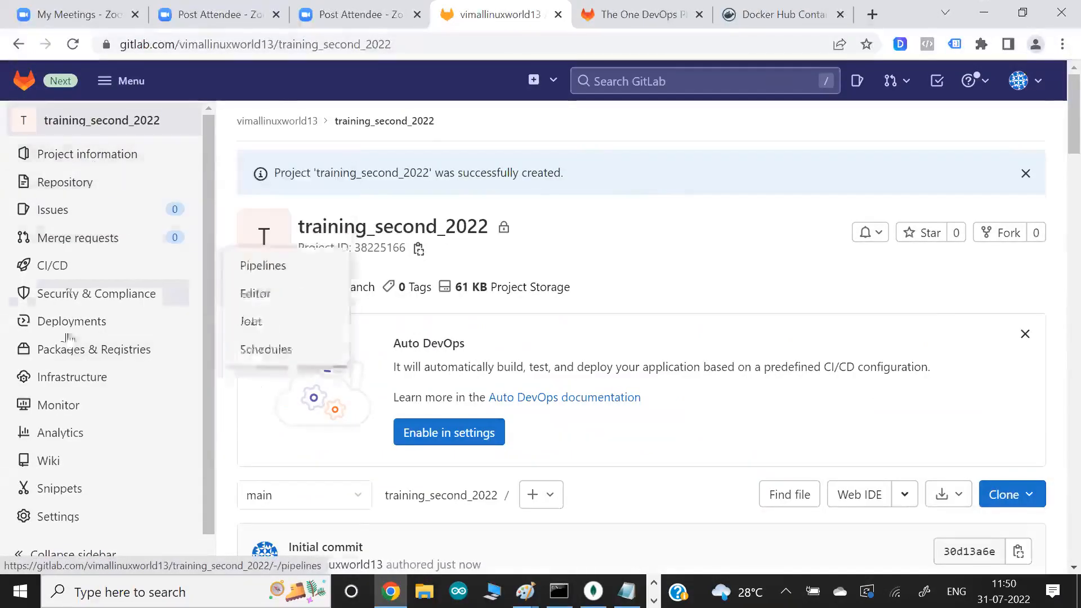
mouse_move(62, 433)
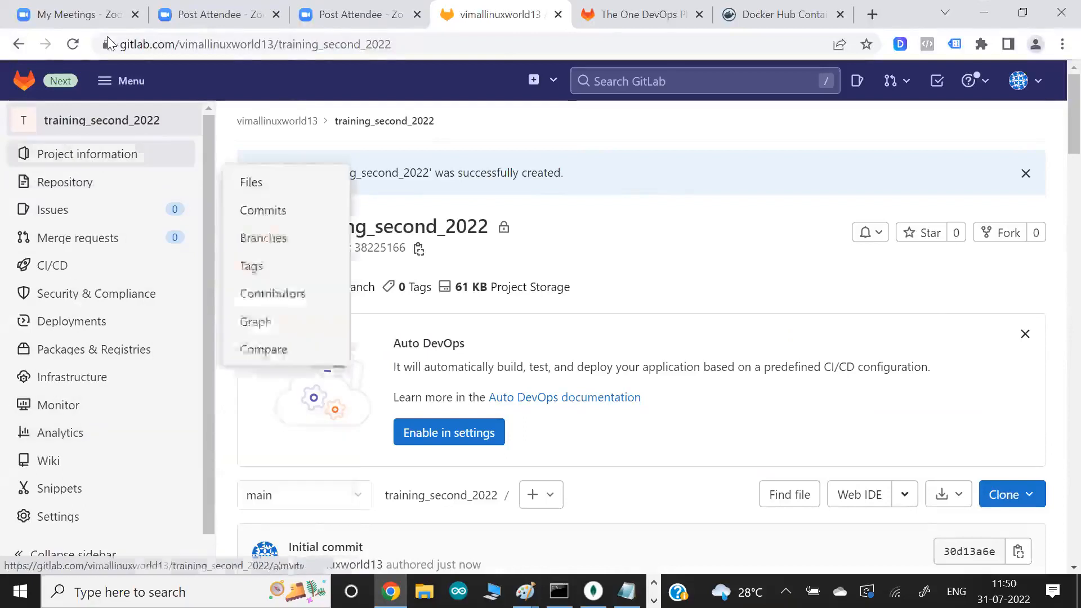
click(22, 82)
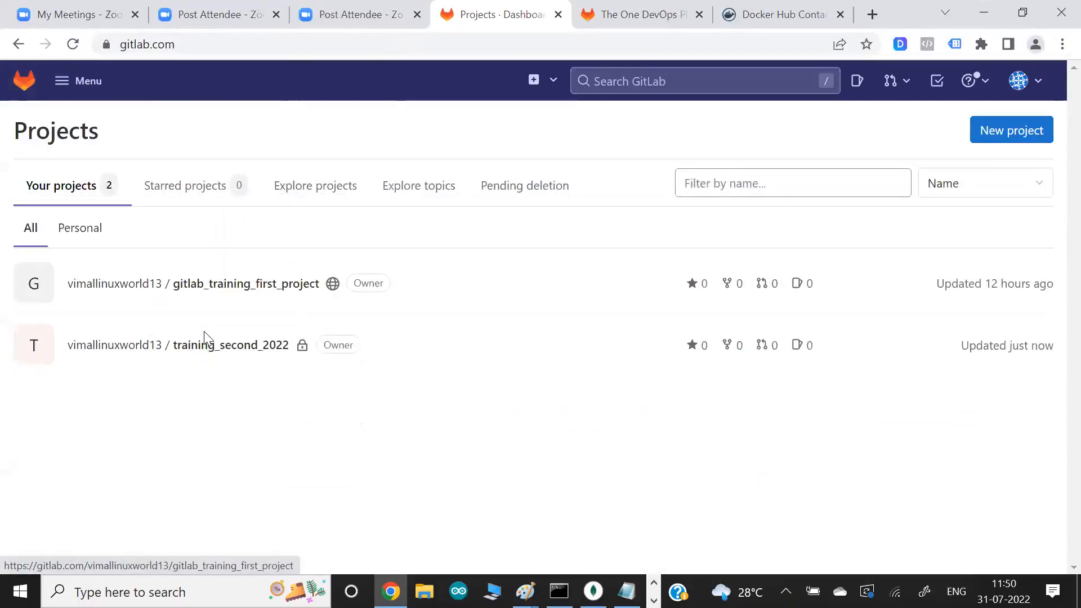
click(240, 291)
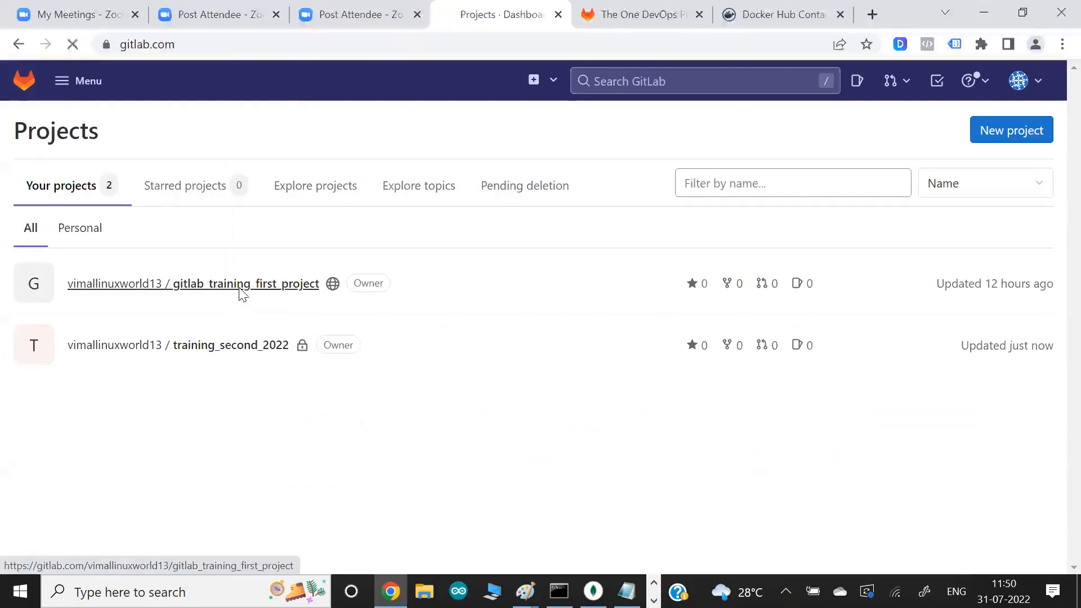
mouse_move(39, 401)
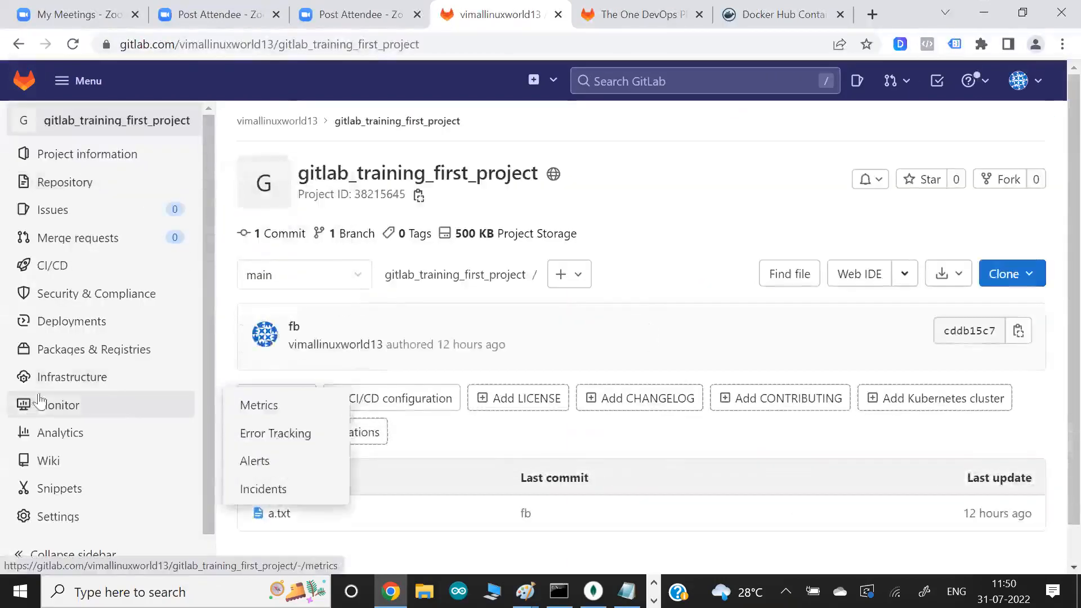
mouse_move(79, 352)
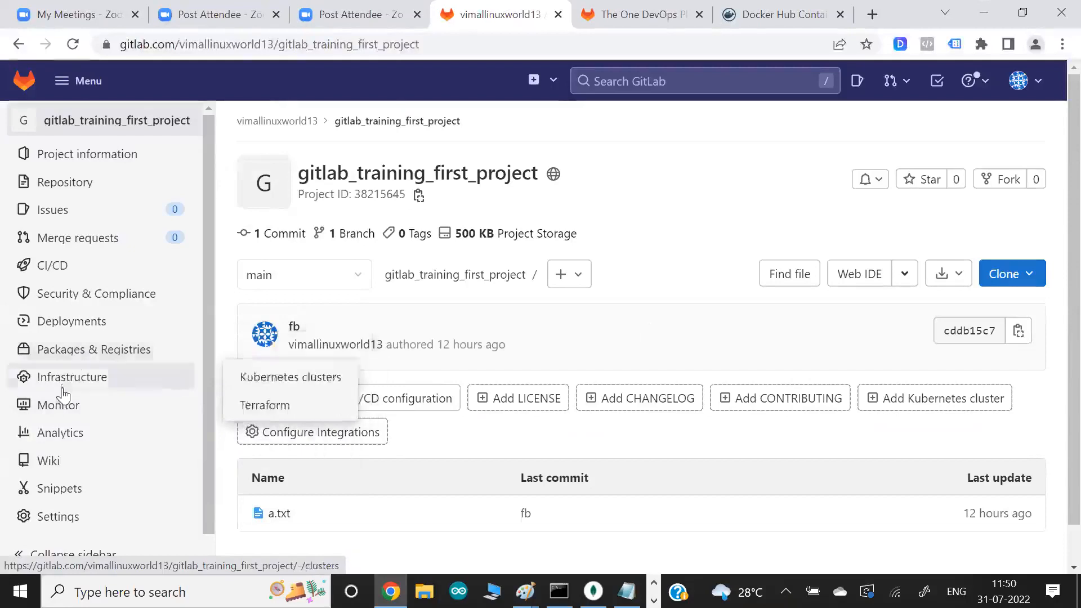
mouse_move(65, 276)
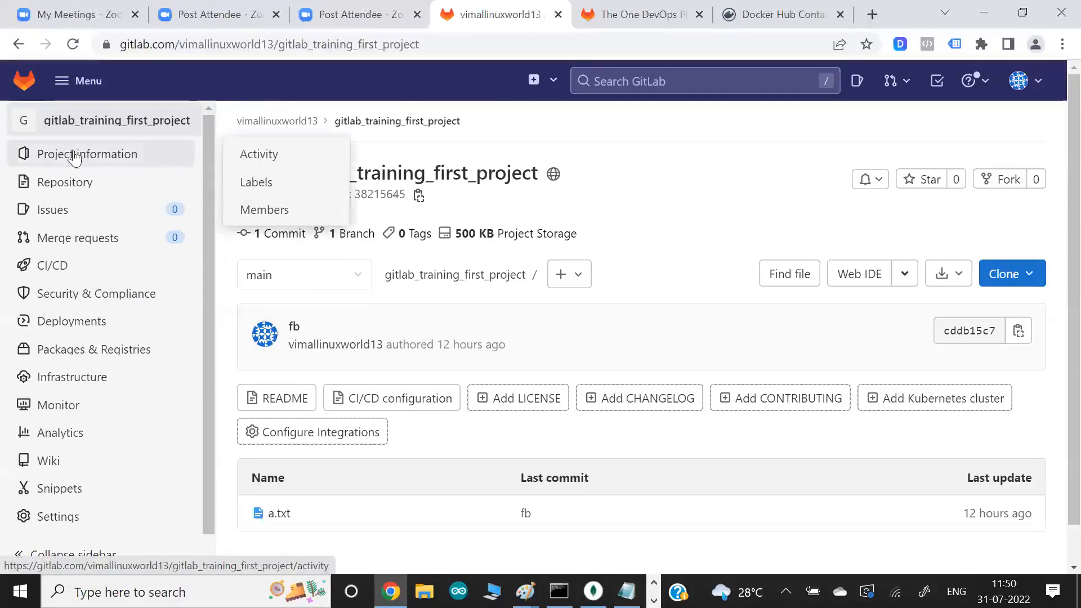
- Open training_second_2022 from the Projects dashboard and look through its Repository options, file list and README.md
click(24, 83)
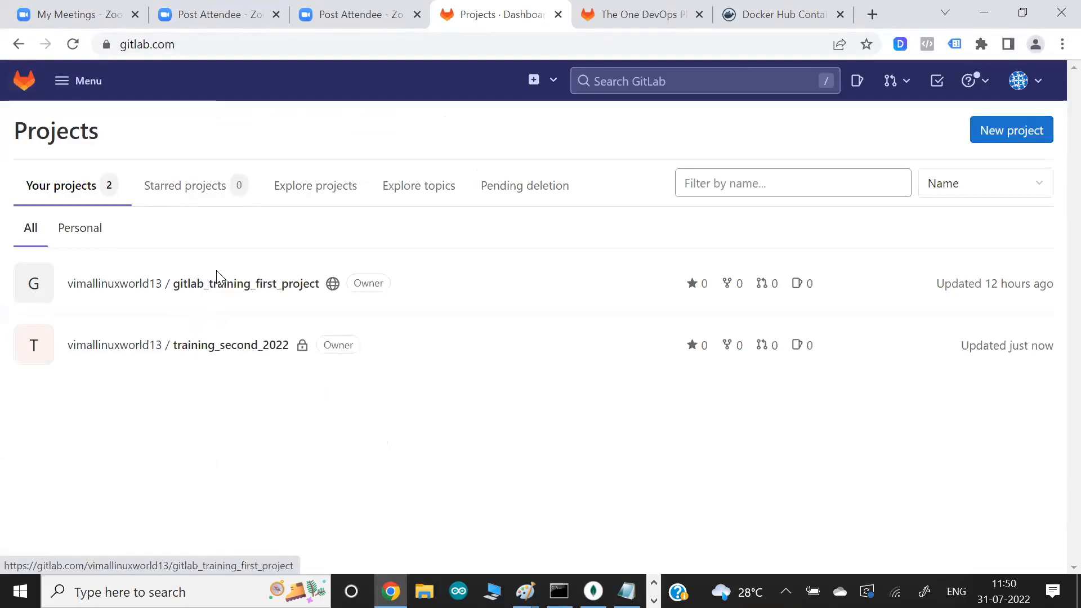
click(213, 346)
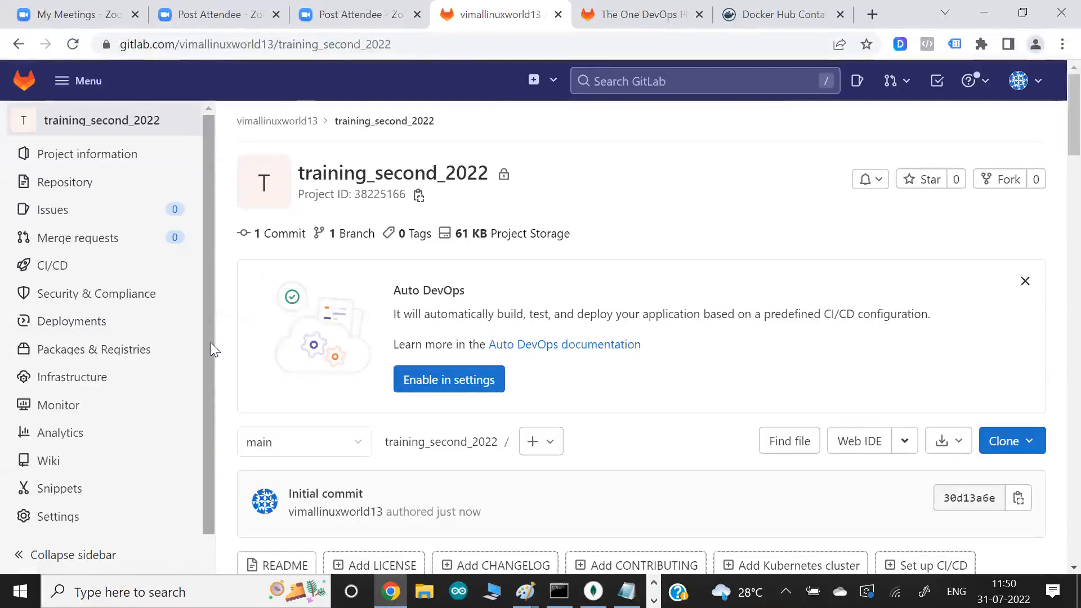
scroll(262, 169, down, 1)
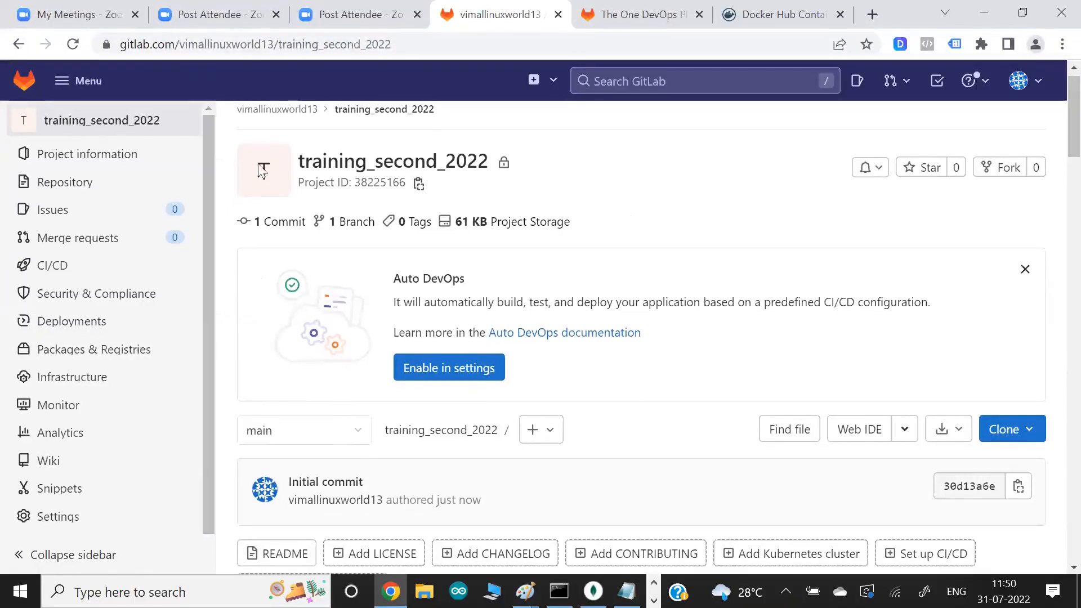
mouse_move(88, 179)
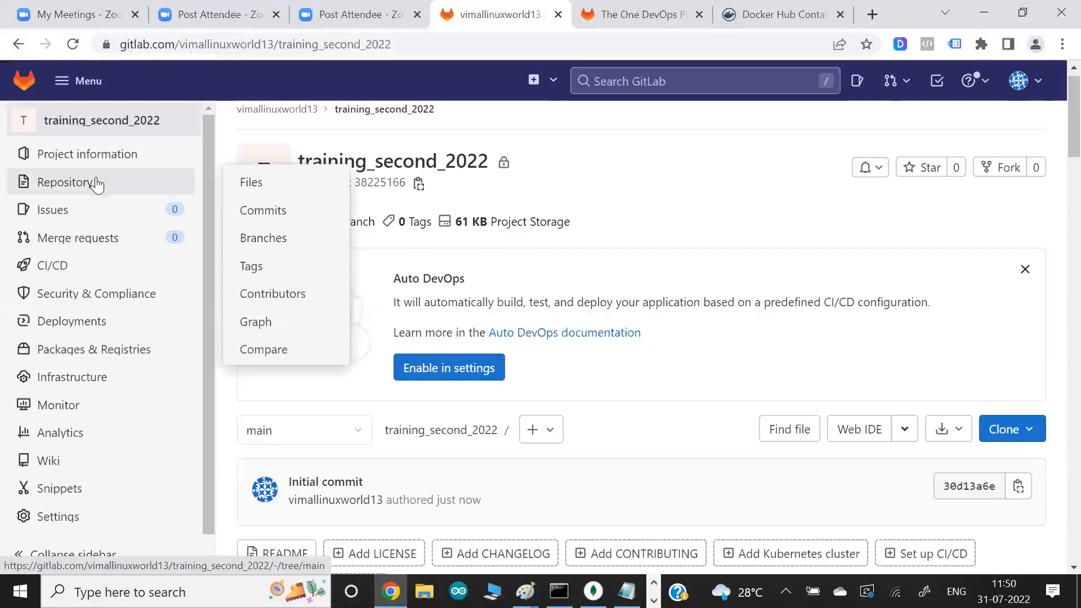
scroll(652, 194, down, 3)
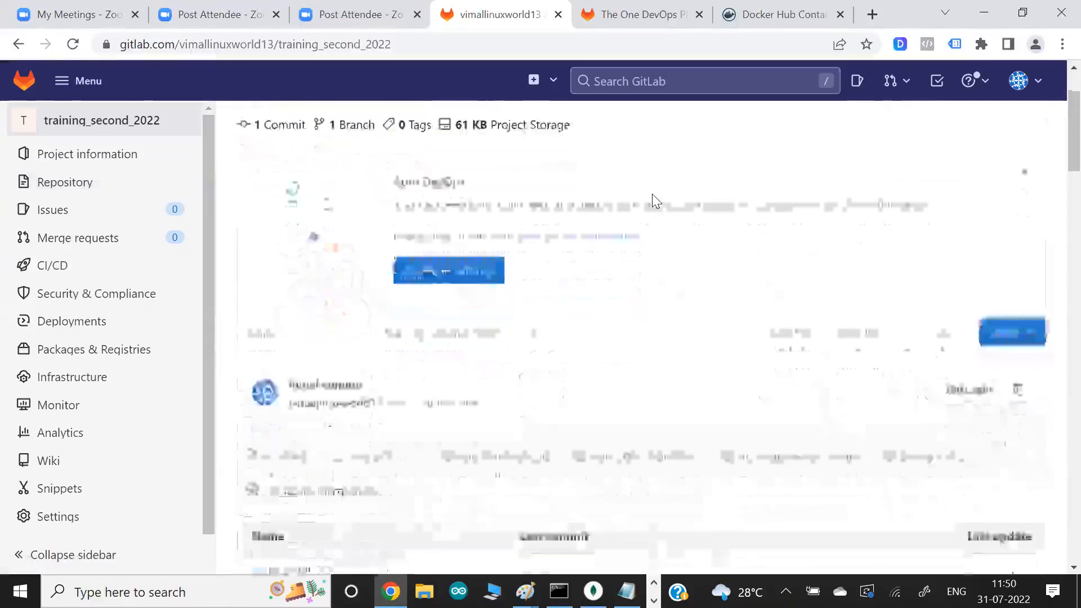
scroll(653, 194, down, 4)
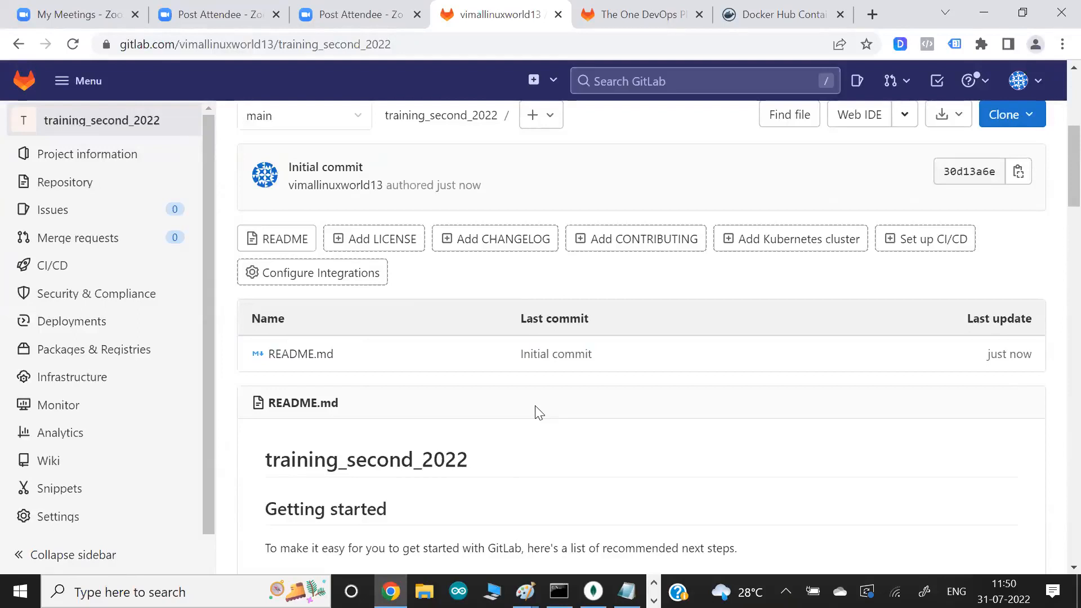
scroll(539, 413, down, 3)
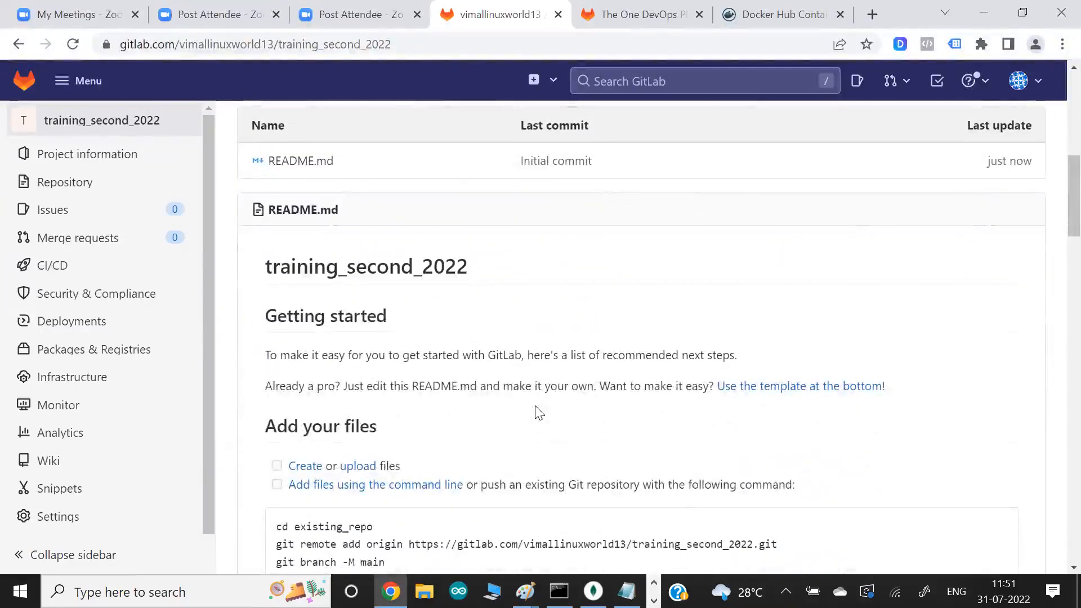
- Switch to Paint, open a new blank canvas, and draw a black box containing the words gitlab (underlined) and Repo
key(alt+Tab)
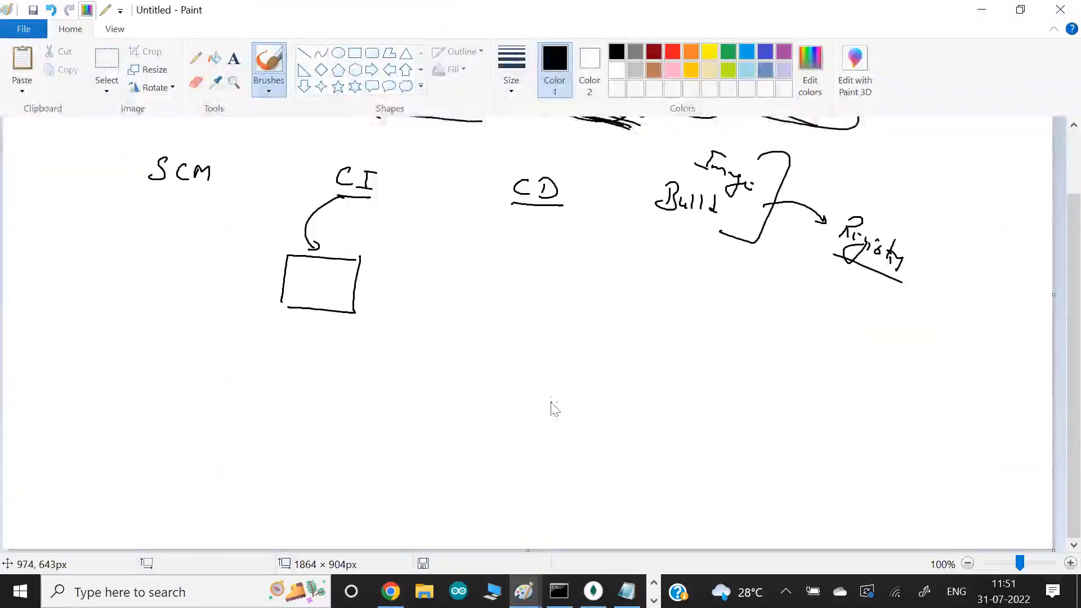
key(super)
text(paint)
key(Return)
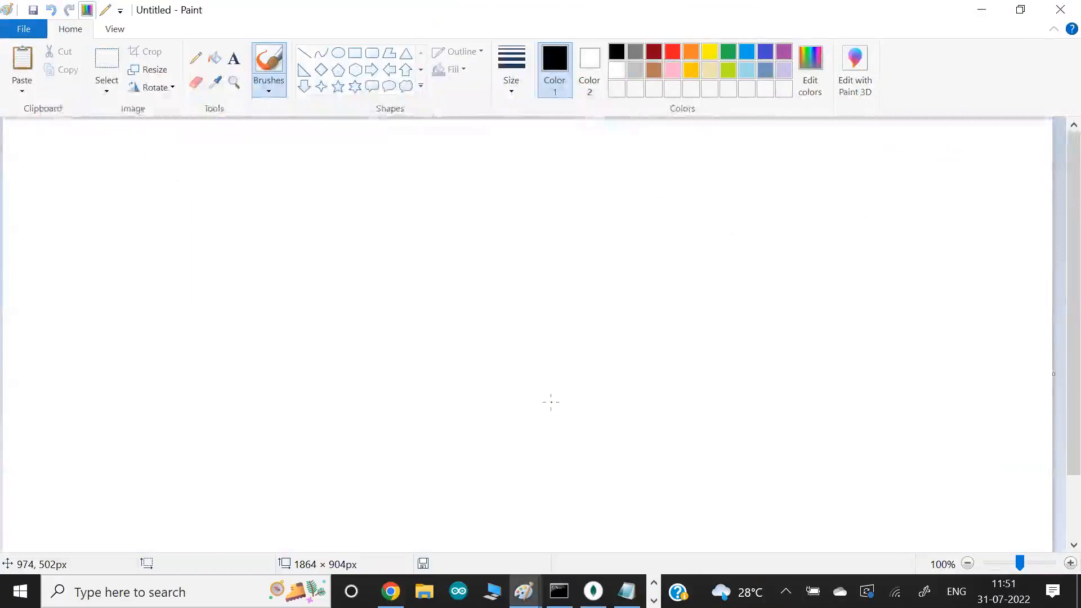
mouse_move(228, 249)
mouse_down()
mouse_move(98, 312)
mouse_move(97, 352)
mouse_move(78, 365)
mouse_up()
mouse_move(144, 259)
mouse_down()
mouse_move(150, 295)
mouse_move(160, 269)
mouse_move(199, 279)
mouse_move(139, 289)
mouse_up()
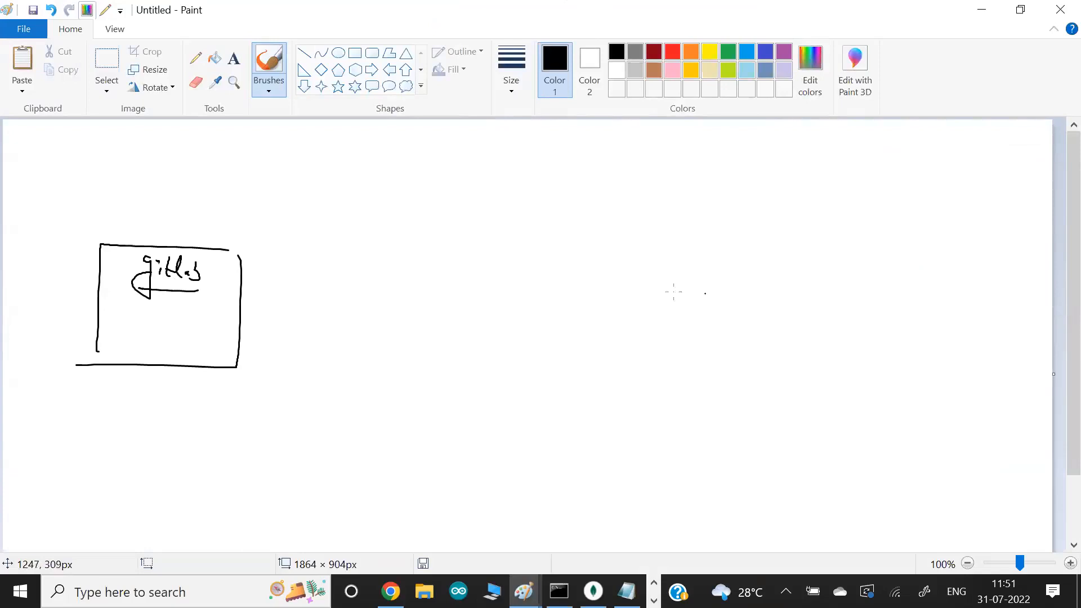
drag(134, 303, 130, 320)
mouse_move(133, 304)
mouse_down()
mouse_move(145, 317)
mouse_move(163, 313)
mouse_up()
drag(157, 314, 157, 328)
drag(165, 315, 172, 315)
- Sketch a black laptop apart from the gitlab box, label it Dev with a dark red arrow, and write Code in red on it
mouse_move(726, 295)
mouse_down()
mouse_move(632, 338)
mouse_move(579, 385)
mouse_up()
drag(626, 345, 594, 378)
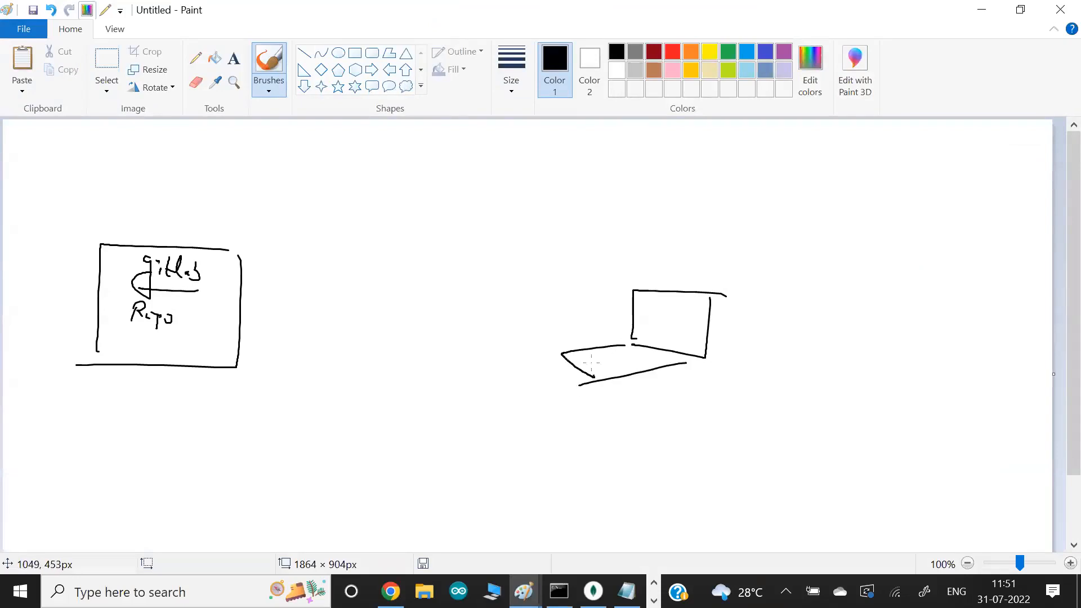
click(654, 52)
drag(692, 293, 690, 298)
mouse_move(719, 247)
mouse_down()
mouse_move(721, 266)
mouse_move(748, 281)
mouse_up()
mouse_move(727, 287)
mouse_down()
mouse_move(752, 295)
mouse_move(706, 279)
mouse_move(708, 304)
mouse_move(721, 308)
mouse_up()
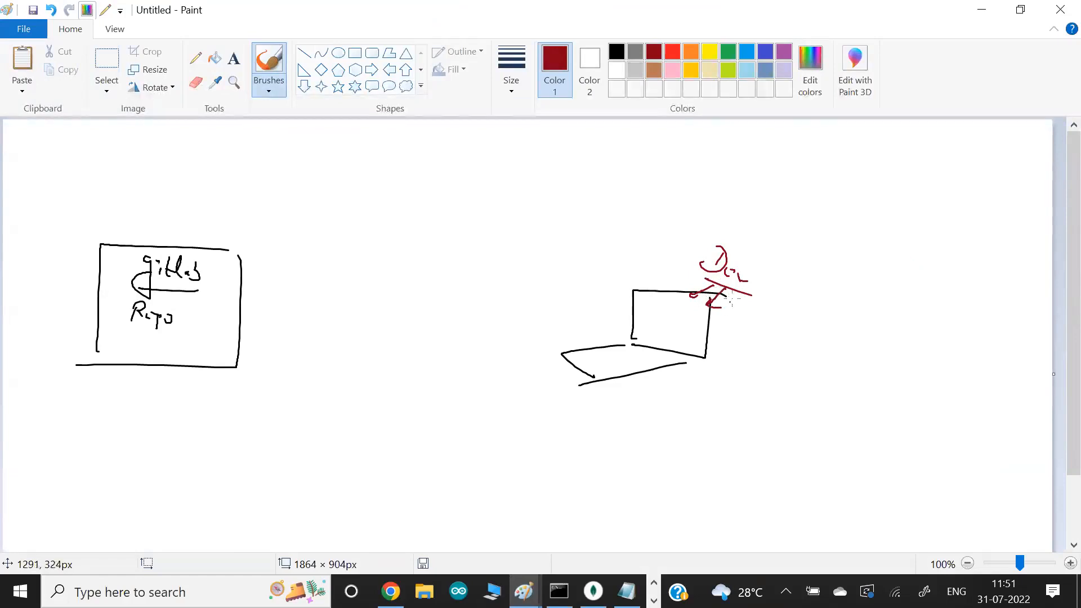
click(674, 53)
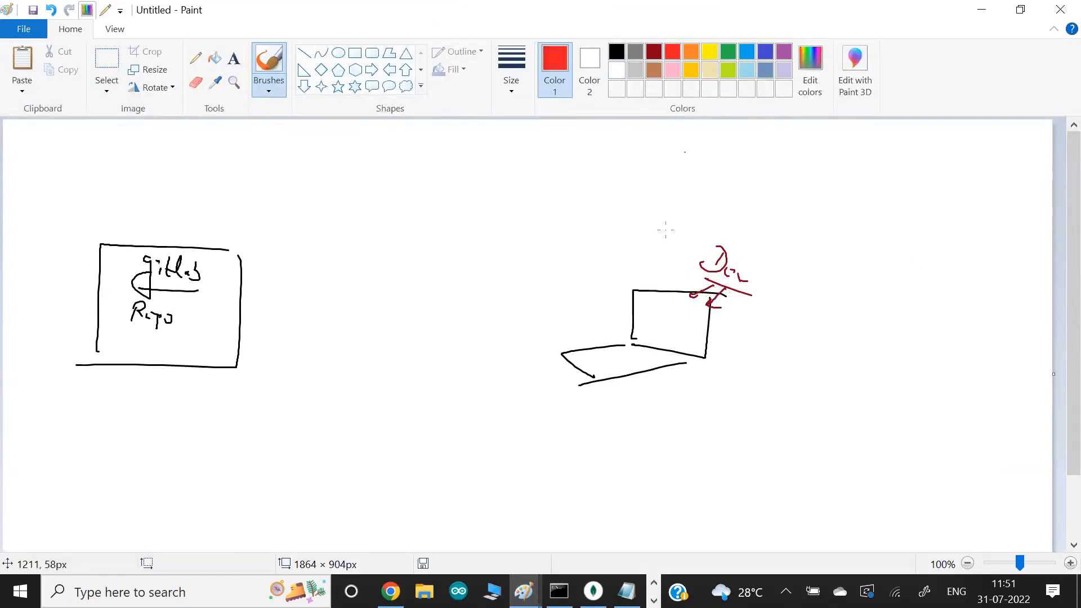
drag(611, 353, 637, 371)
- Draw a blue arrow labelled Push from Code to Repo, and write an underlined Win in dark red on the laptop screen
click(747, 52)
mouse_move(593, 356)
mouse_down()
mouse_move(512, 269)
mouse_move(329, 288)
mouse_move(211, 325)
mouse_up()
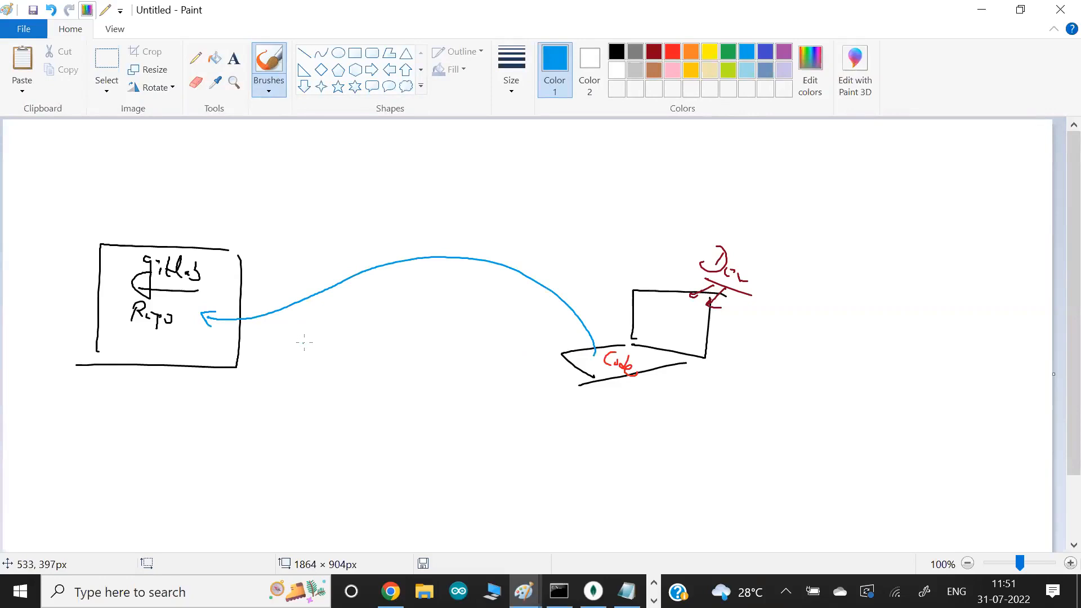
mouse_move(441, 266)
mouse_down()
mouse_move(444, 286)
mouse_move(459, 284)
mouse_up()
mouse_move(468, 276)
mouse_down()
mouse_move(463, 285)
mouse_move(483, 296)
mouse_up()
click(654, 51)
mouse_move(738, 324)
mouse_down()
mouse_move(678, 293)
mouse_move(669, 324)
mouse_move(696, 341)
mouse_up()
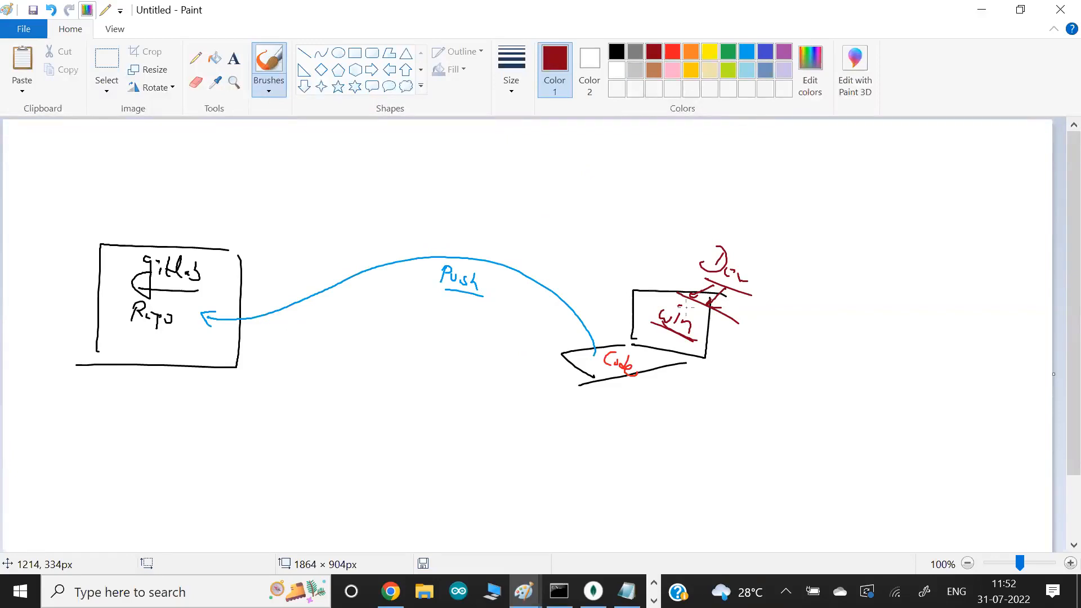
- Switch to Chrome, search for git bash download in a new tab, and open the Git Downloads page
key(alt+Tab)
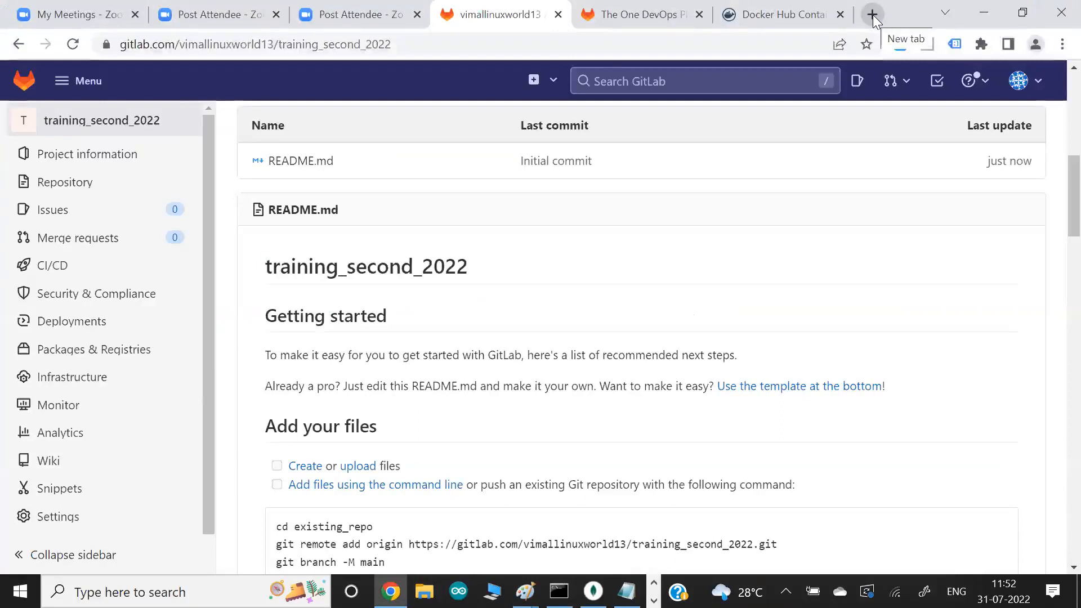
click(873, 14)
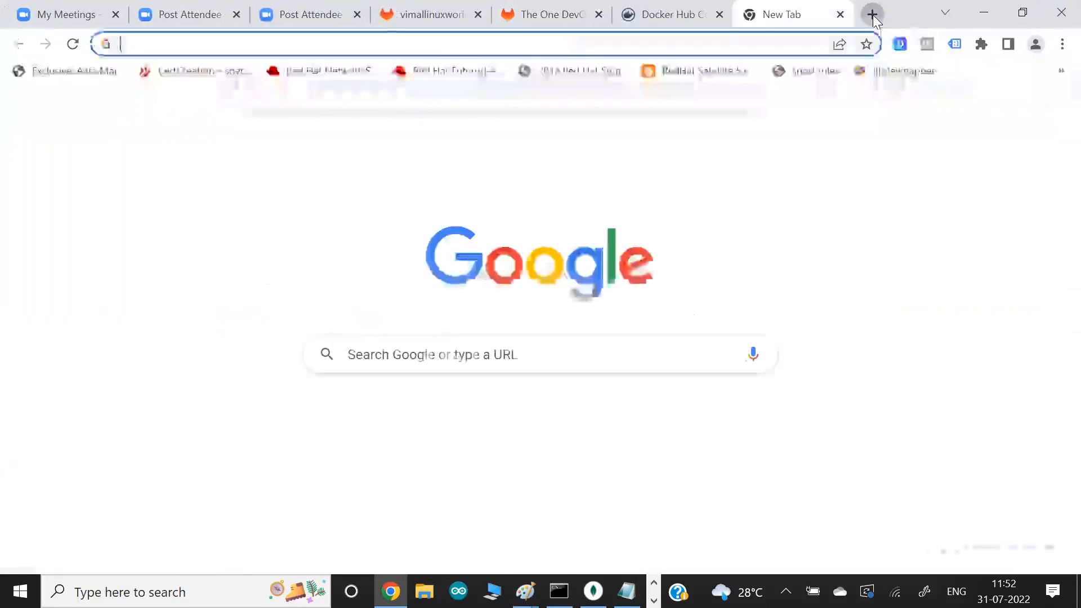
text(git)
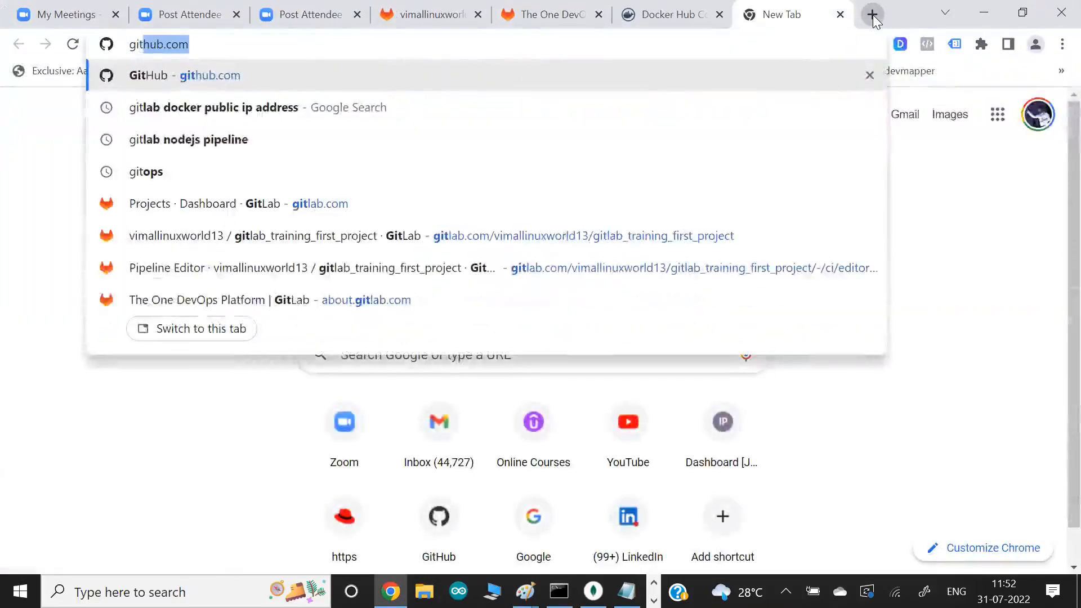
text( bash)
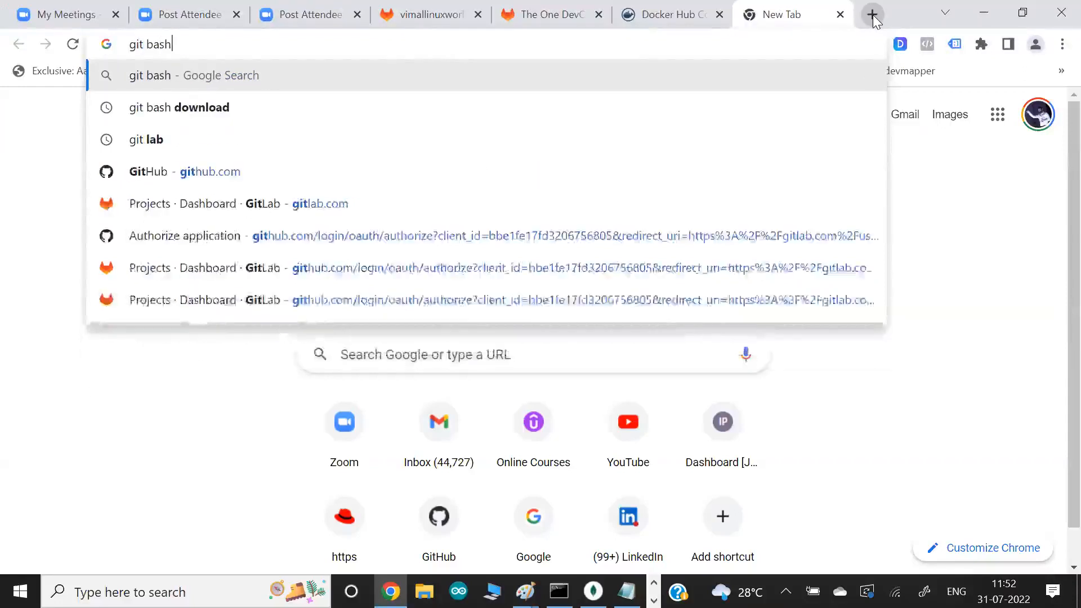
key(Down)
key(Return)
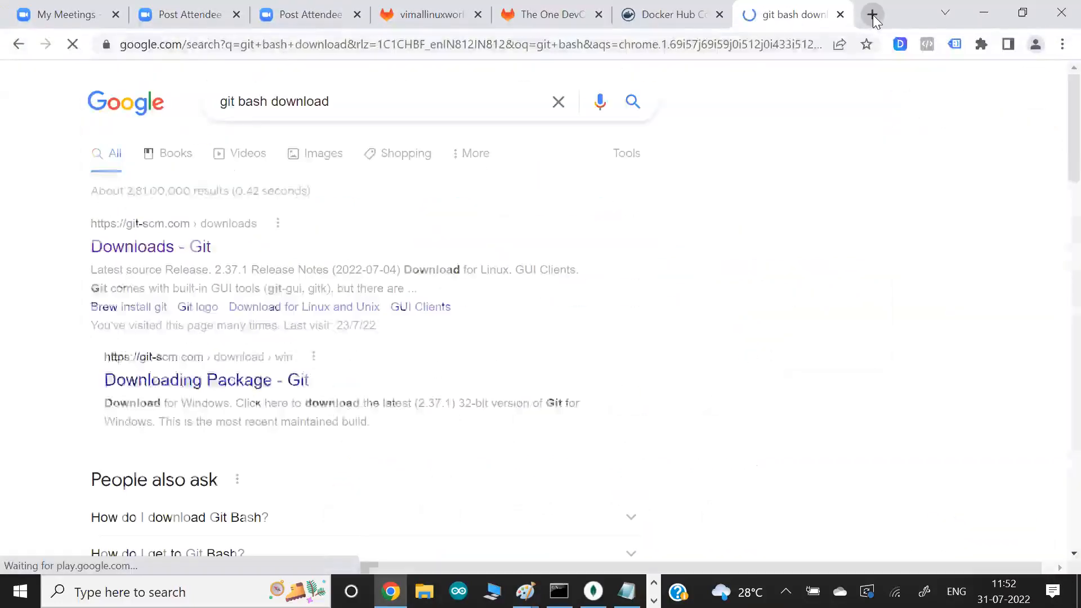
click(169, 246)
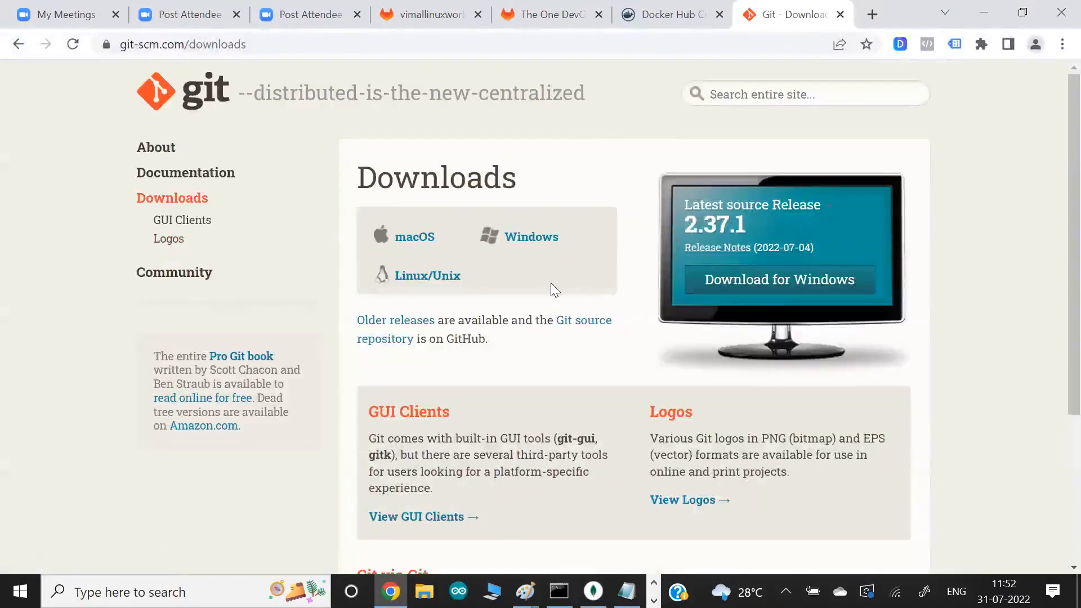
- Find the installed Git Bash app on Windows and launch it
key(alt+Tab)
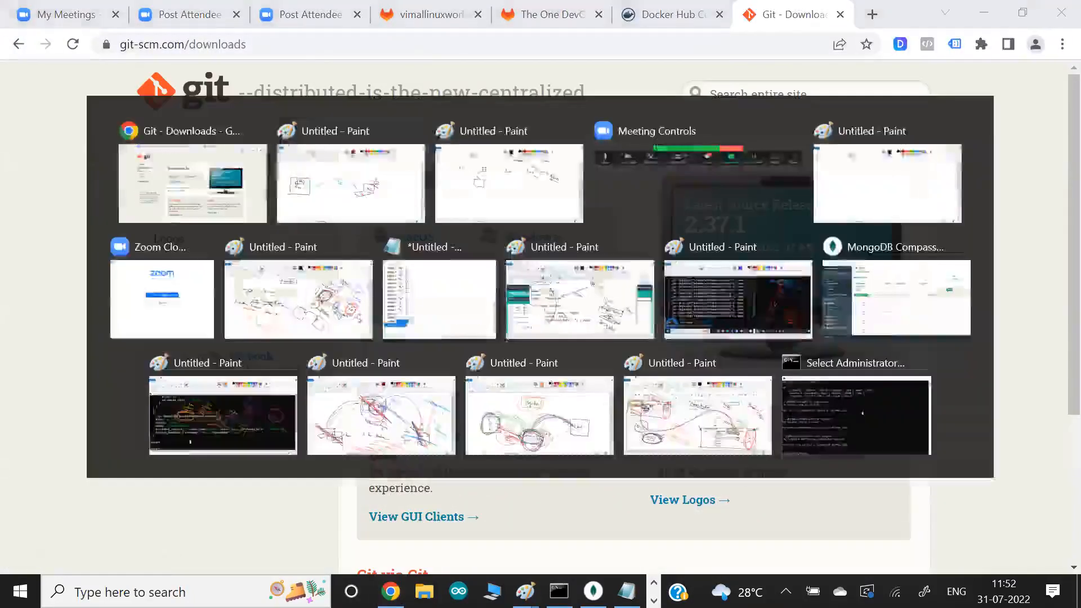
key(alt+Tab)
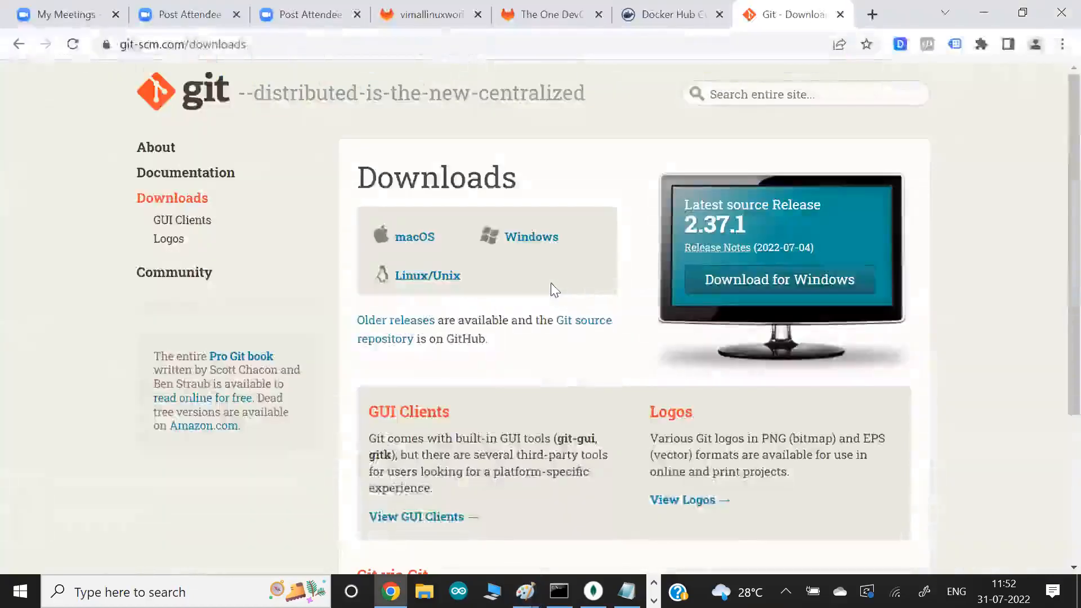
key(super)
text(git bas)
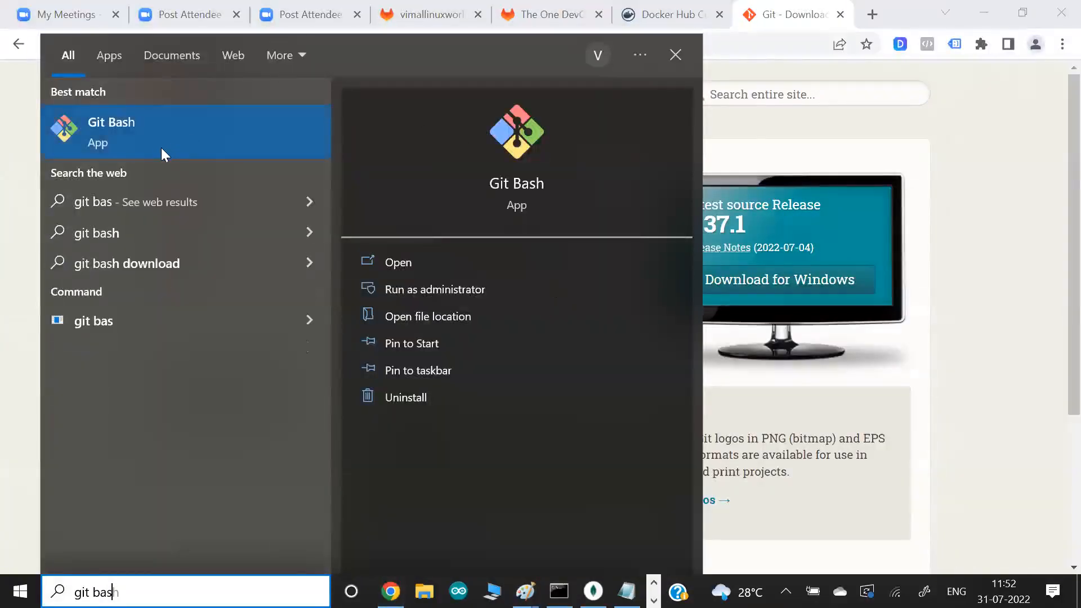
click(162, 142)
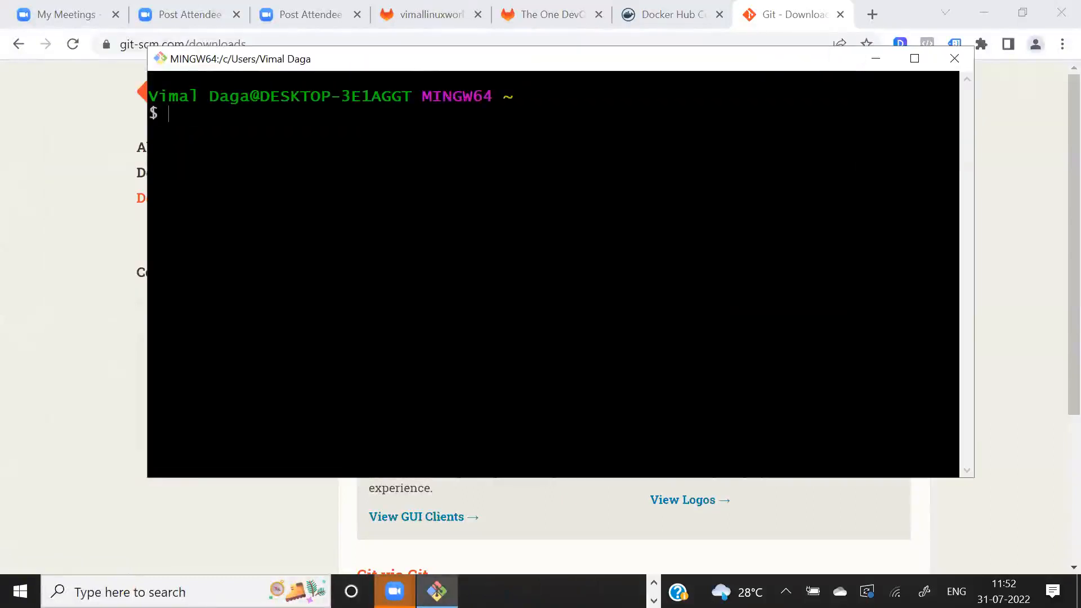
- Return to the Paint sketch and draw a dark red arrow pointing to the laptop's base
key(alt+Tab)
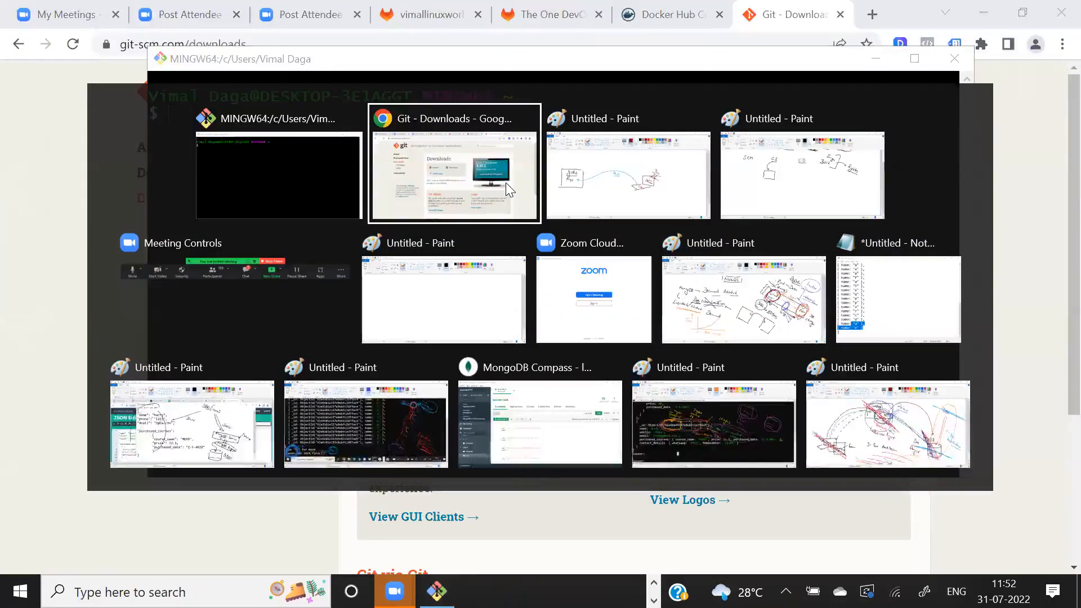
key(alt+Tab)
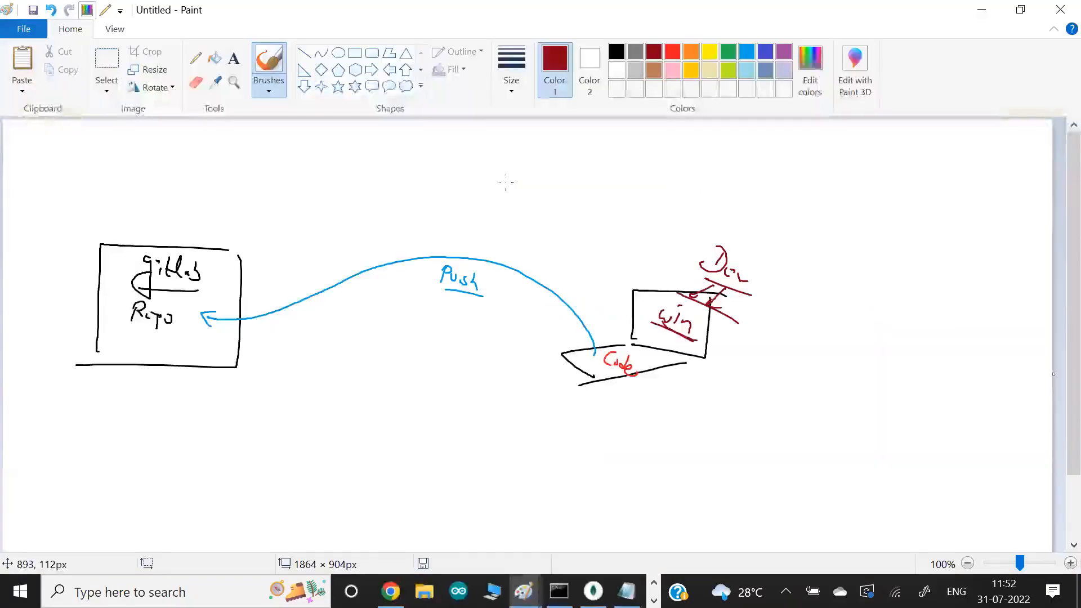
drag(729, 400, 683, 369)
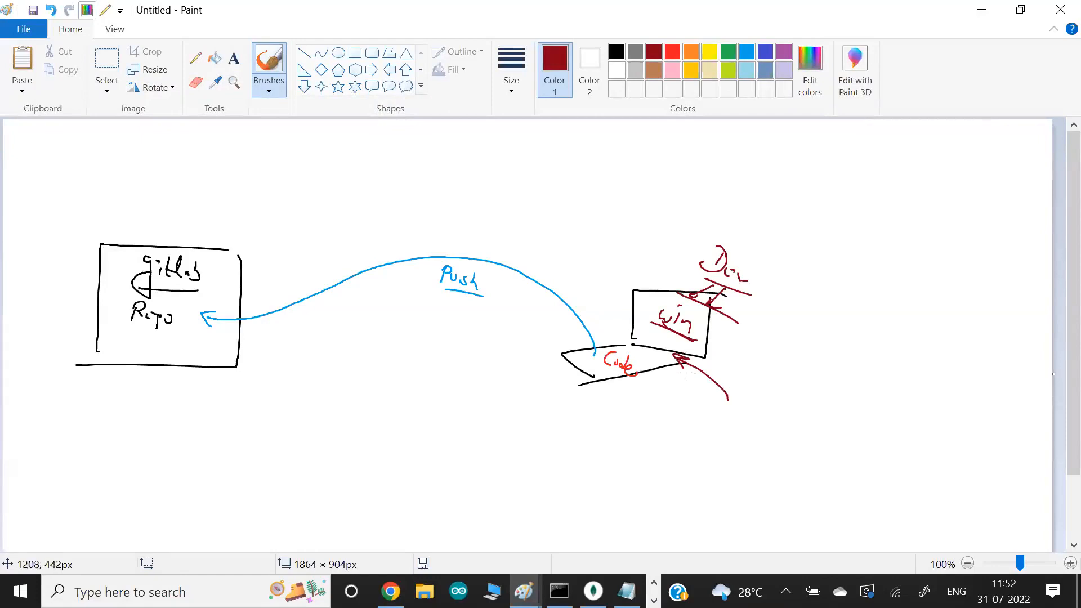
- Switch to Git Bash, change to the Documents folder, create a gitlab_ws directory there, and move into it
key(alt+Tab)
text(cd doc)
key(Tab)
key(Return)
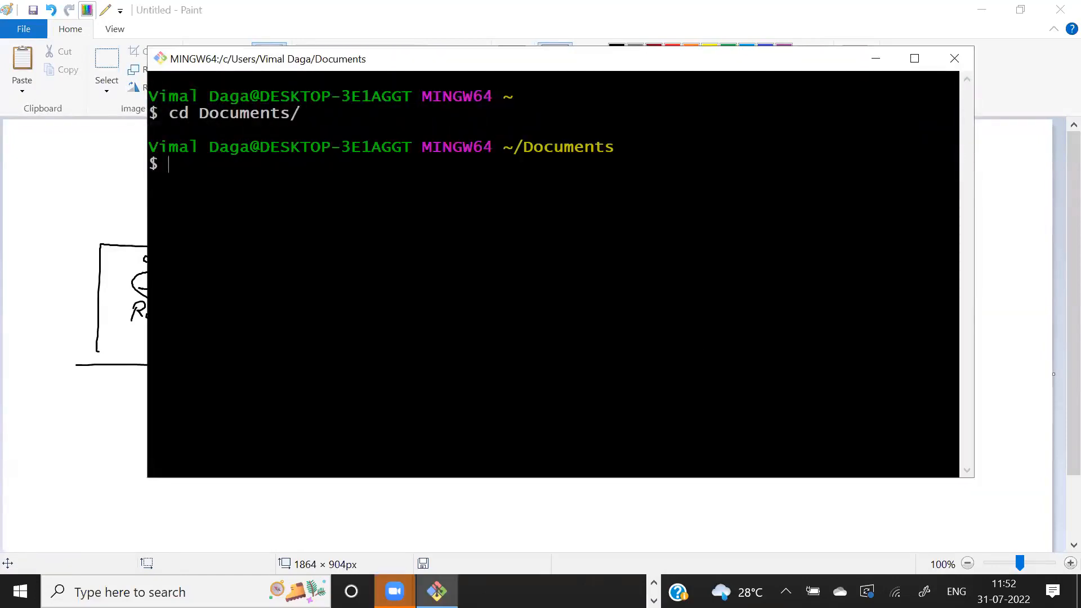
text(mkdir gitlab)
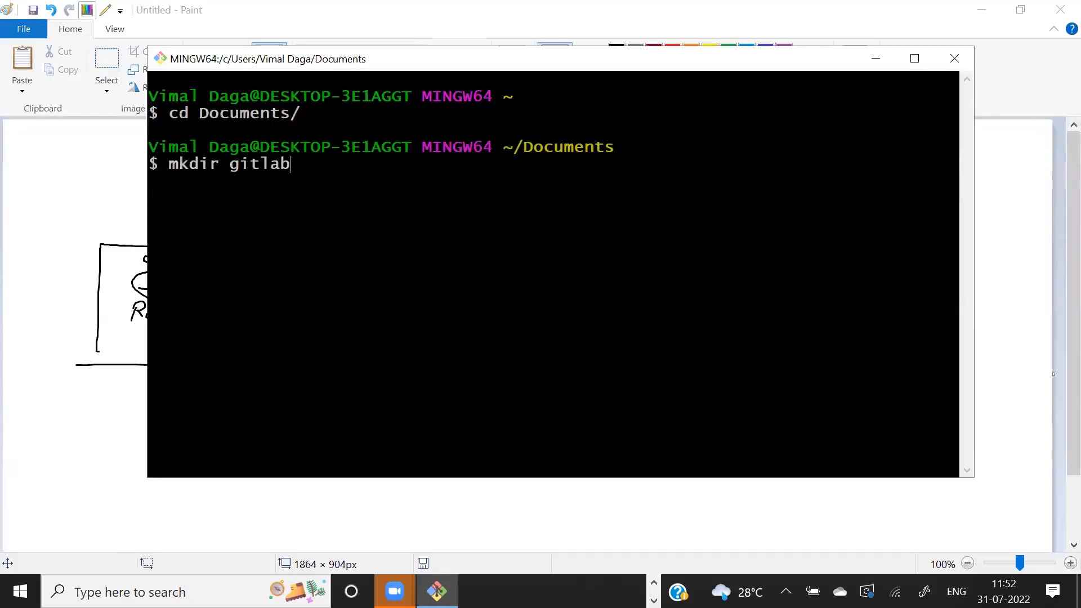
text(_wscd gitlab_ws)
key(Return)
- Create a myproject directory inside gitlab_ws, change into it, and list its contents
text(mkdir my)
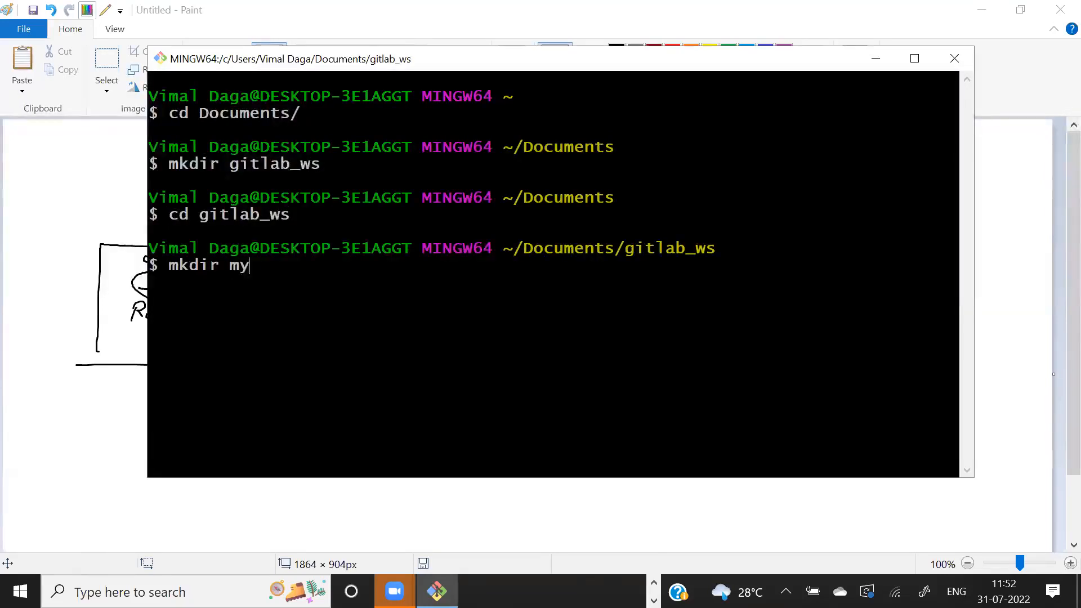
text(project)
key(Return)
text(cd )
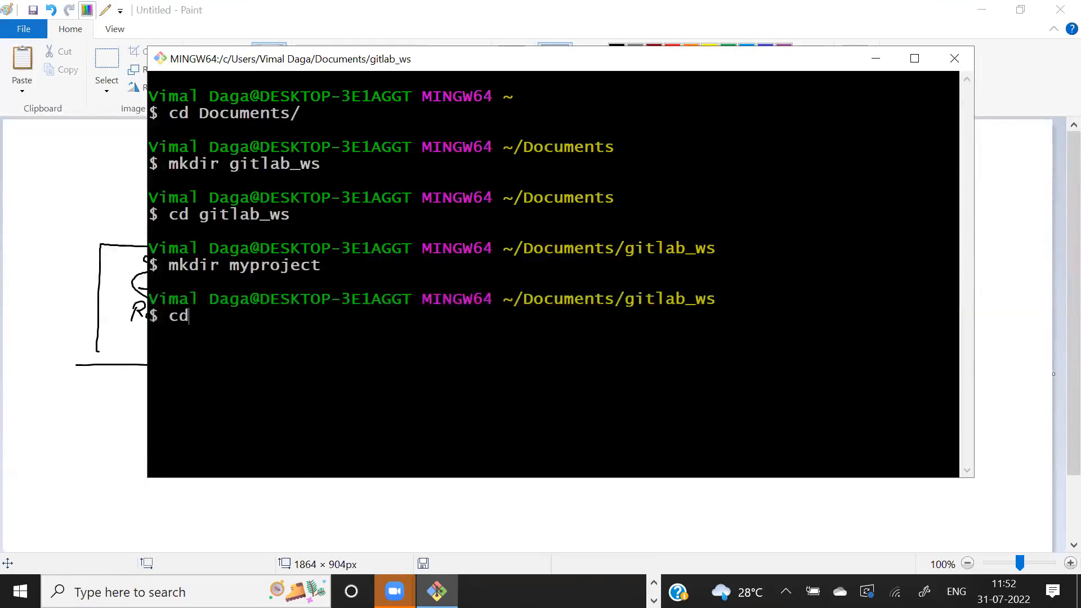
text(myproject)
key(Return)
text(ls)
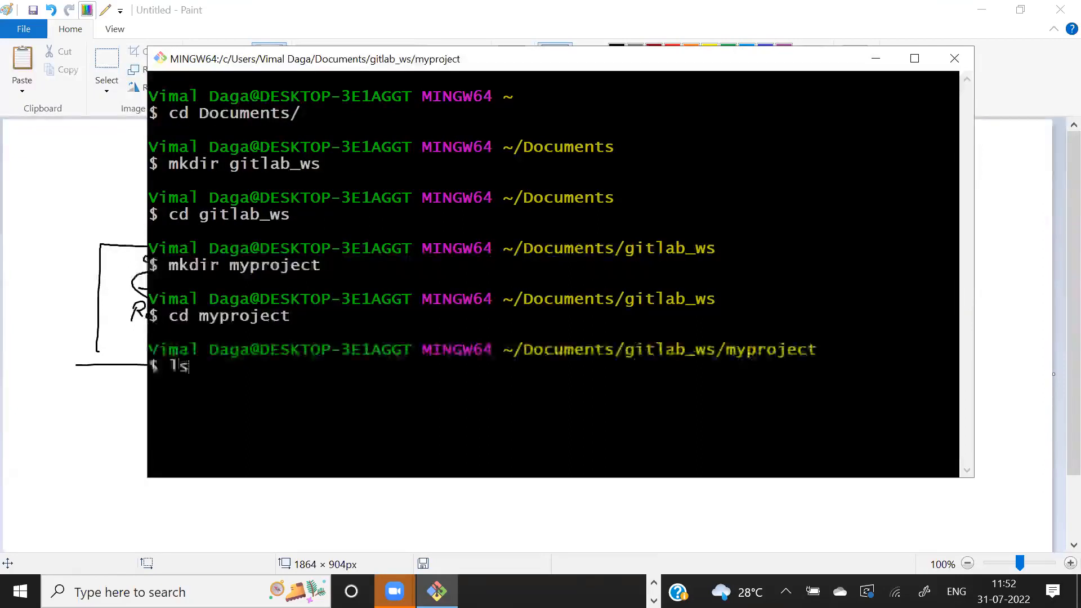
key(Return)
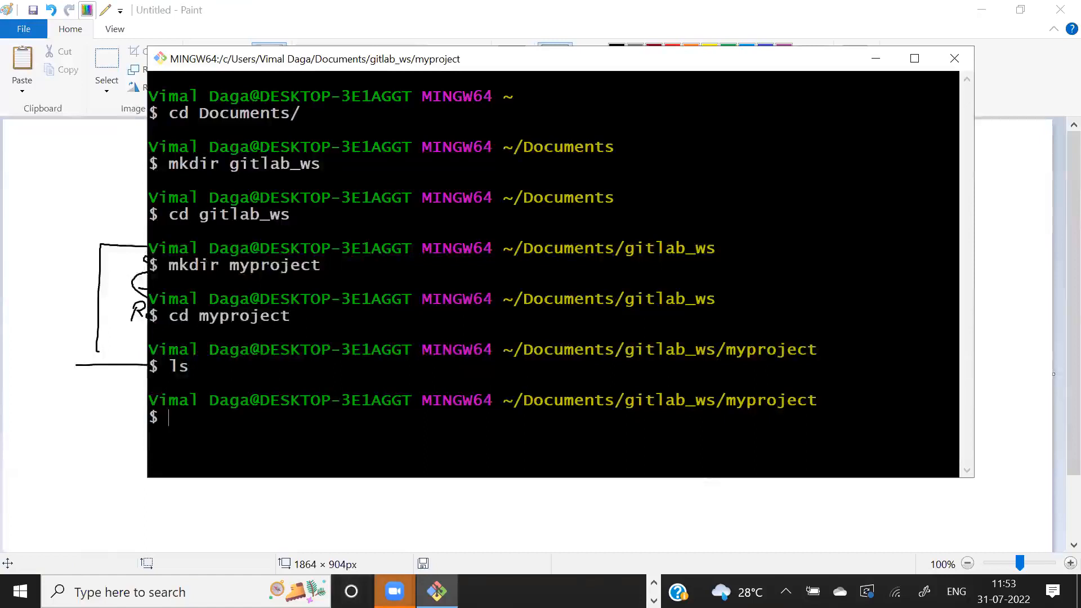
click(395, 591)
click(340, 526)
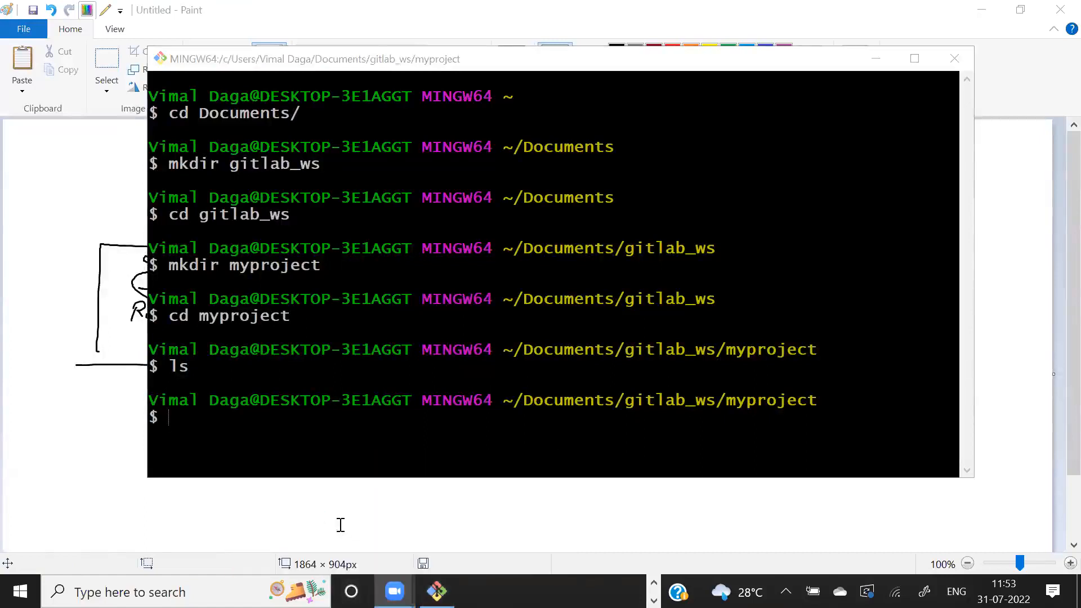
click(424, 248)
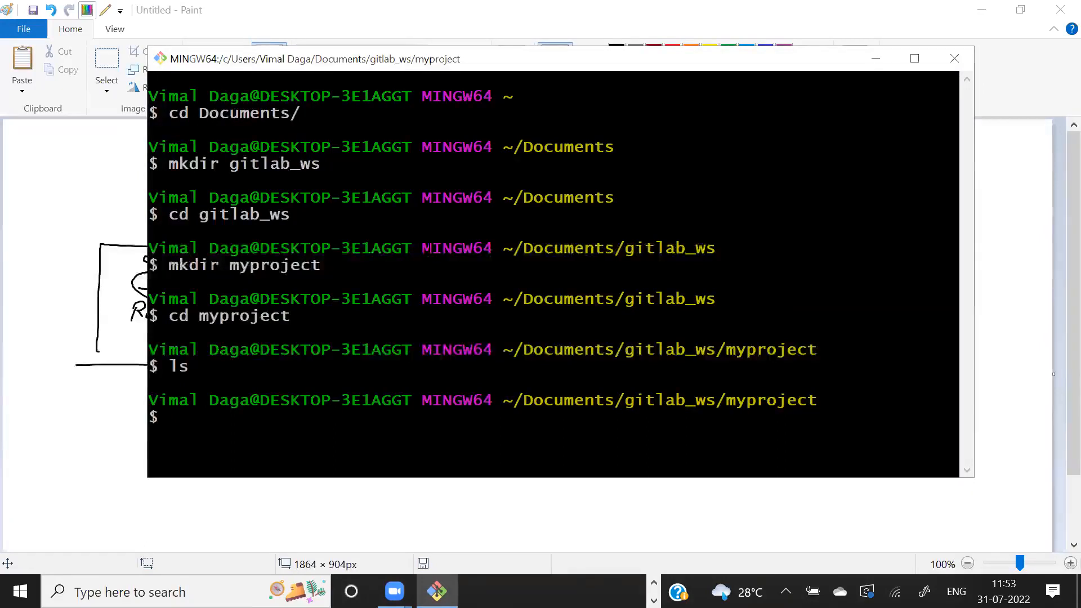
key(alt+Tab)
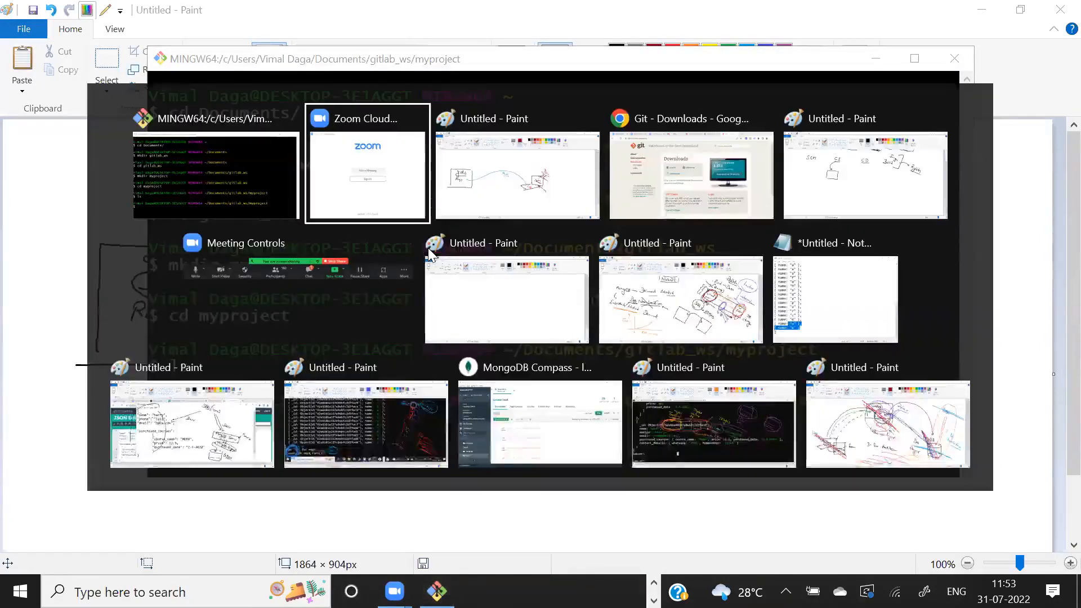
key(alt+Tab)
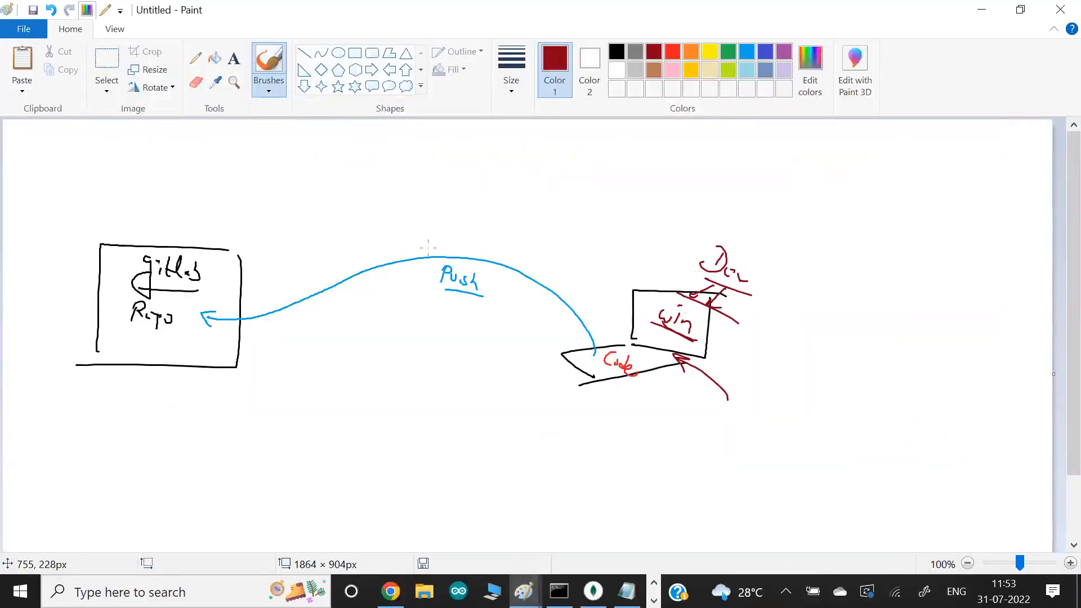
key(alt+Tab)
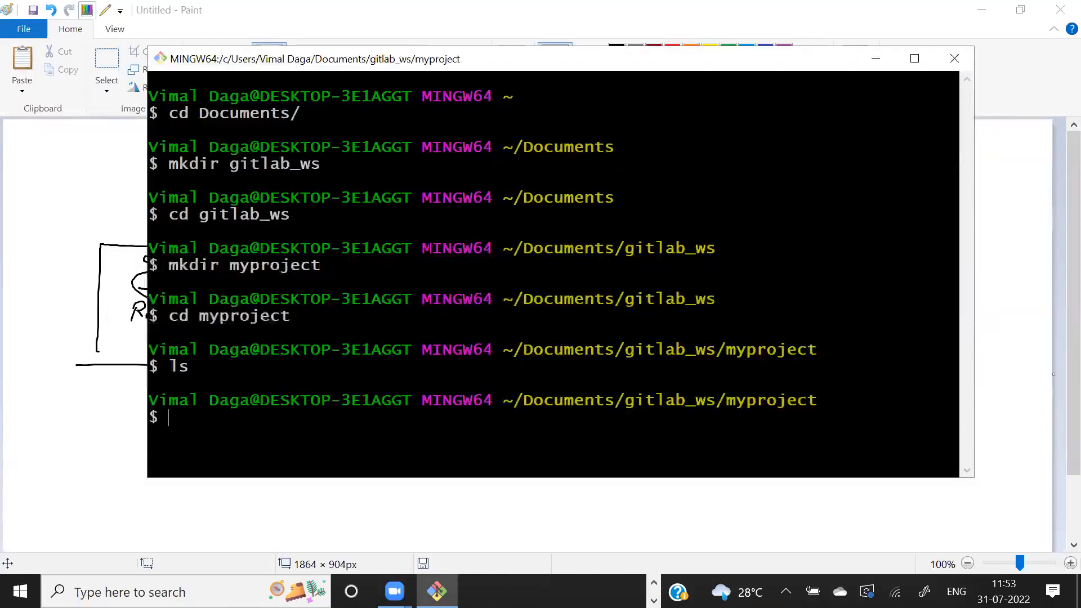
- Create test.txt in Vim with the text "this is test", then save it and quit the editor
text(vim test.txt)
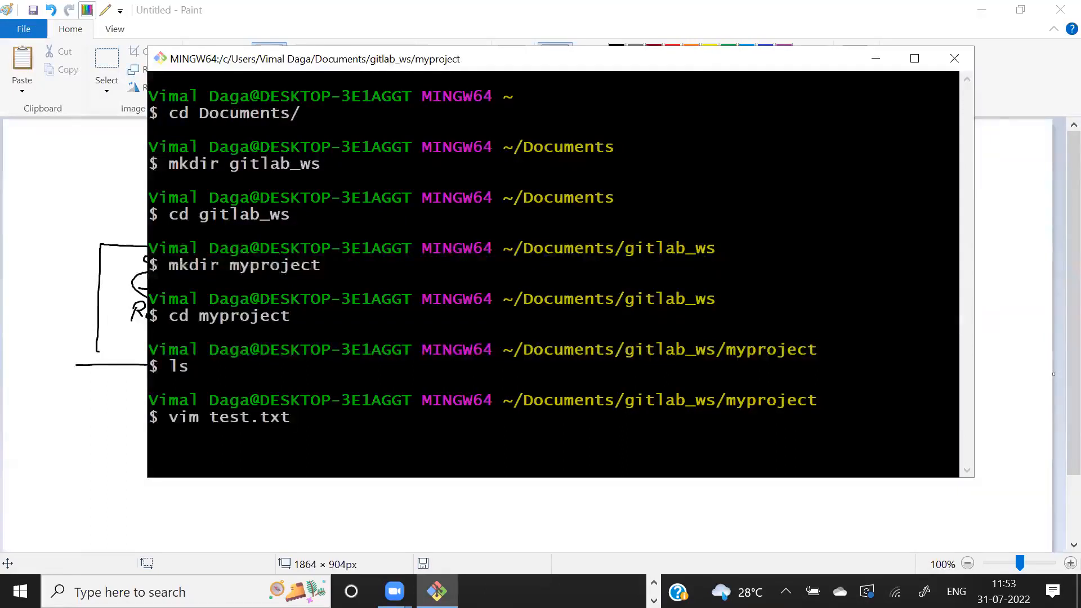
text(ithis is tes)
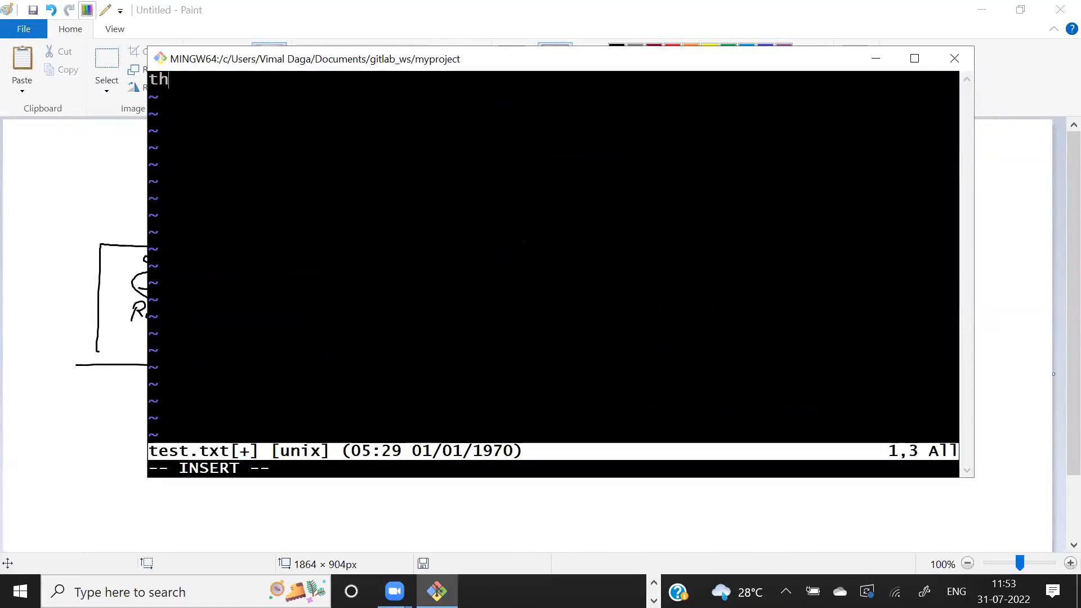
text(t)
key(Escape)
text(:wq)
key(Return)
key(Return)
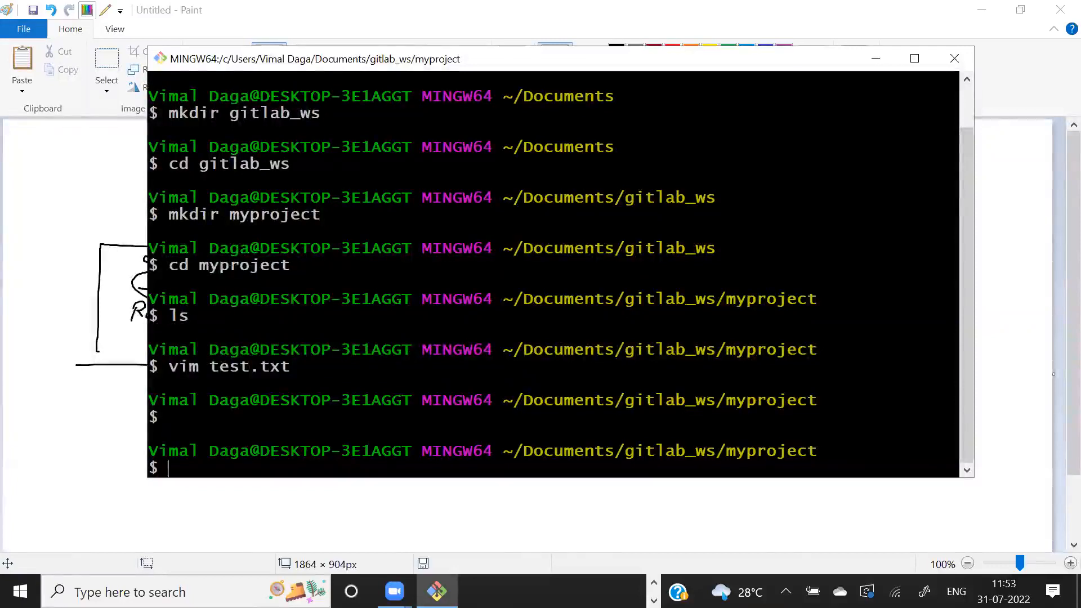
- List the files in myproject and initialize a Git repository there
text(ls)
key(Return)
drag(719, 386, 821, 387)
click(822, 386)
text(git init)
key(Return)
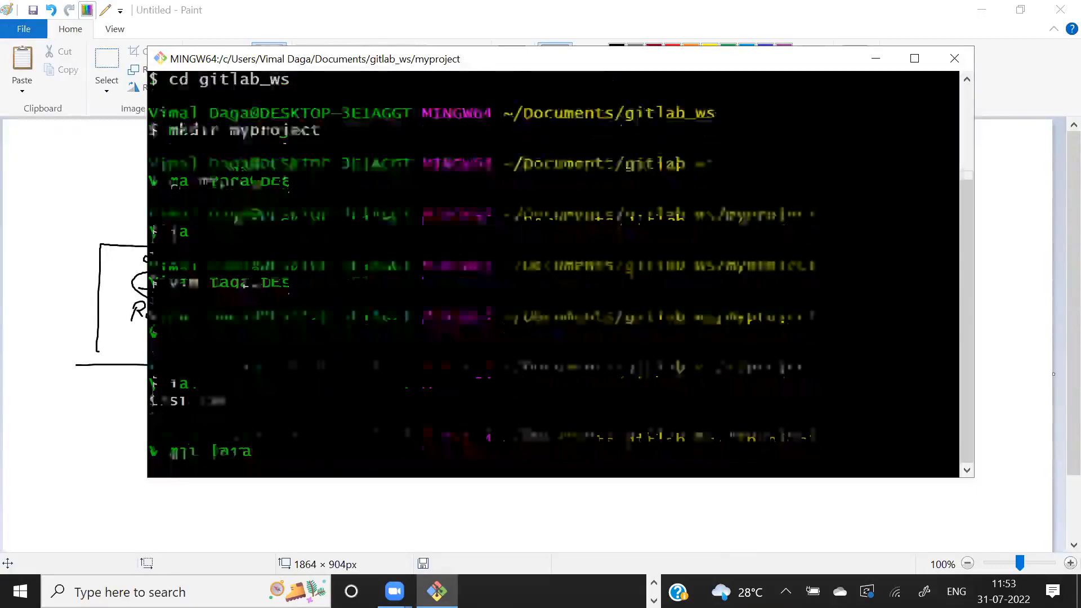
- Stage everything in the directory with git add . and commit it with the message "first"
text(git add .)
key(Return)
text(git comm)
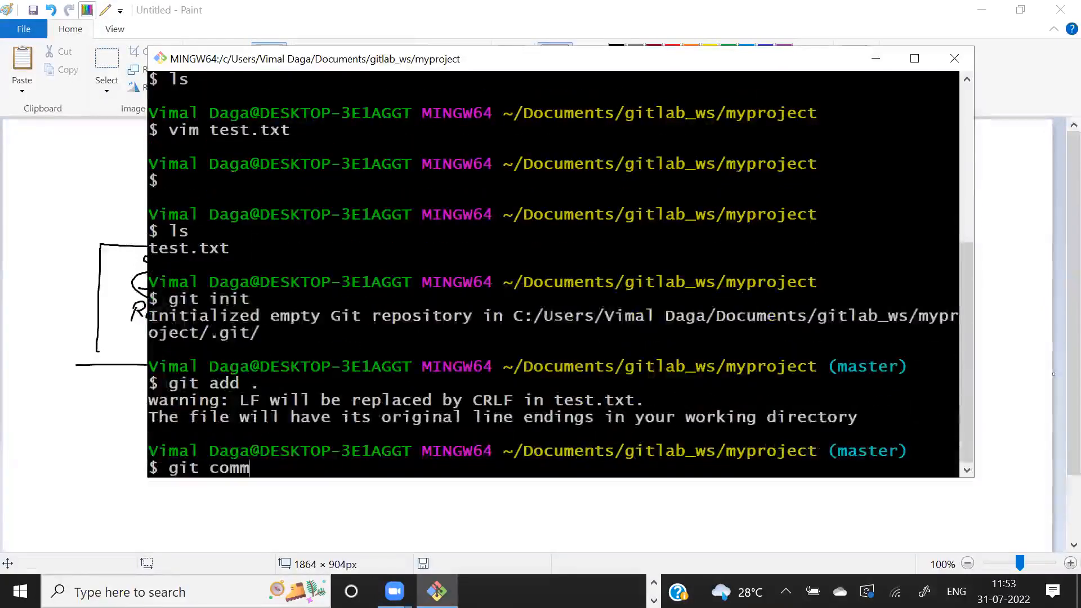
text(it -m first)
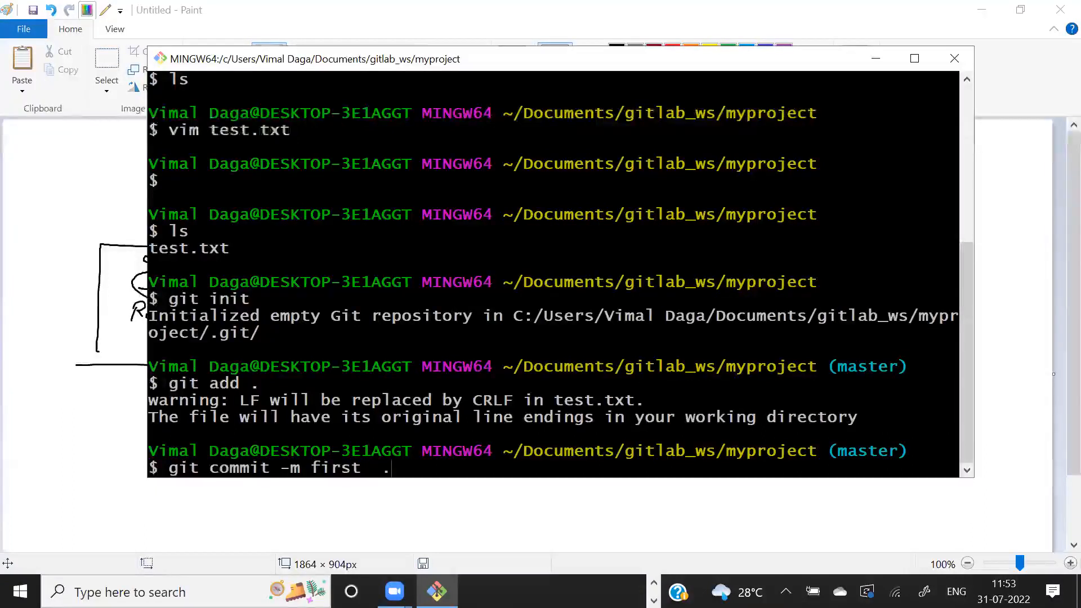
text(  .)
key(Return)
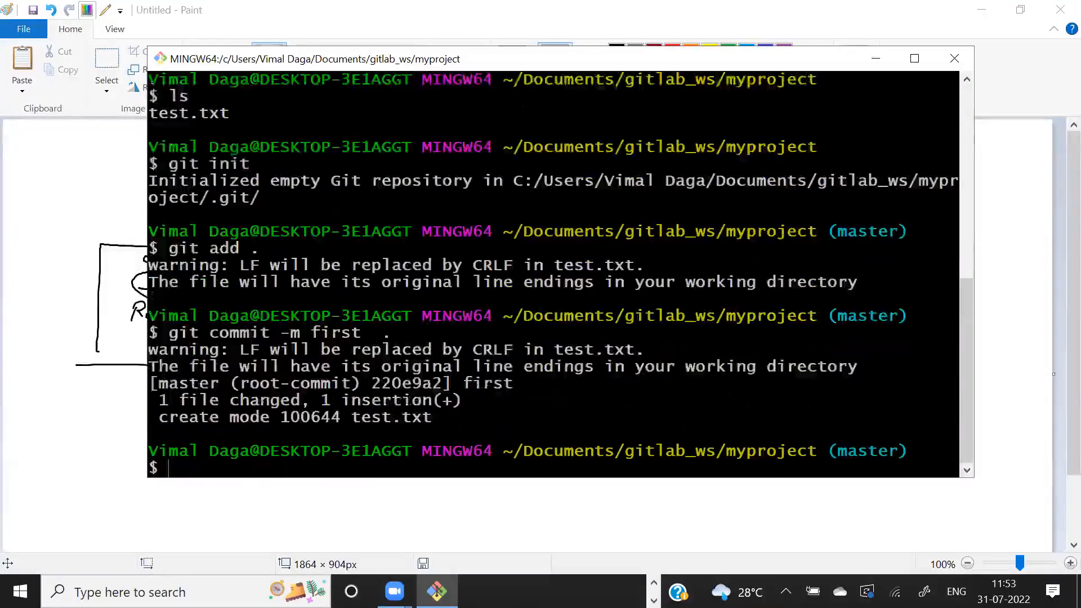
- Check the repository with git status and review the commands run so far with history
text(git status)
key(Return)
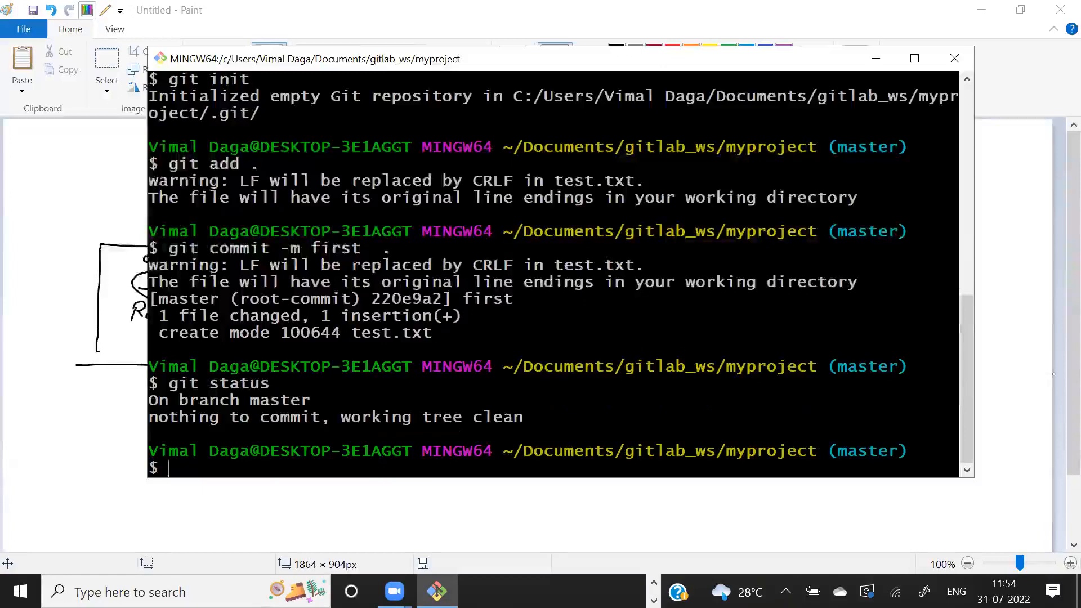
text(hi)
text(tory)
key(Return)
key(Return)
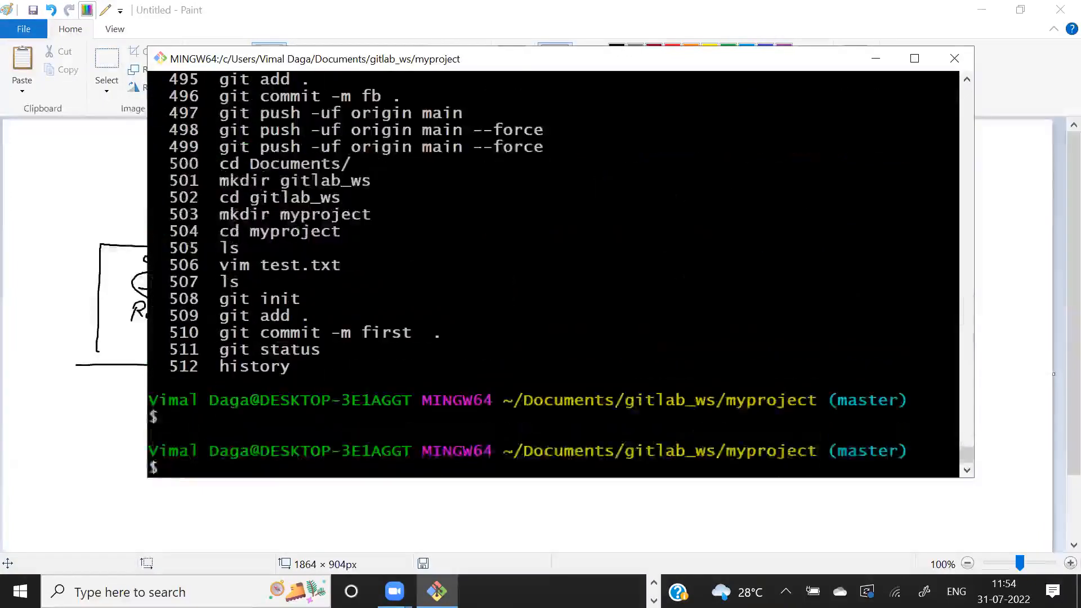
key(Return)
key(Return)
key(Return)
key(Return)
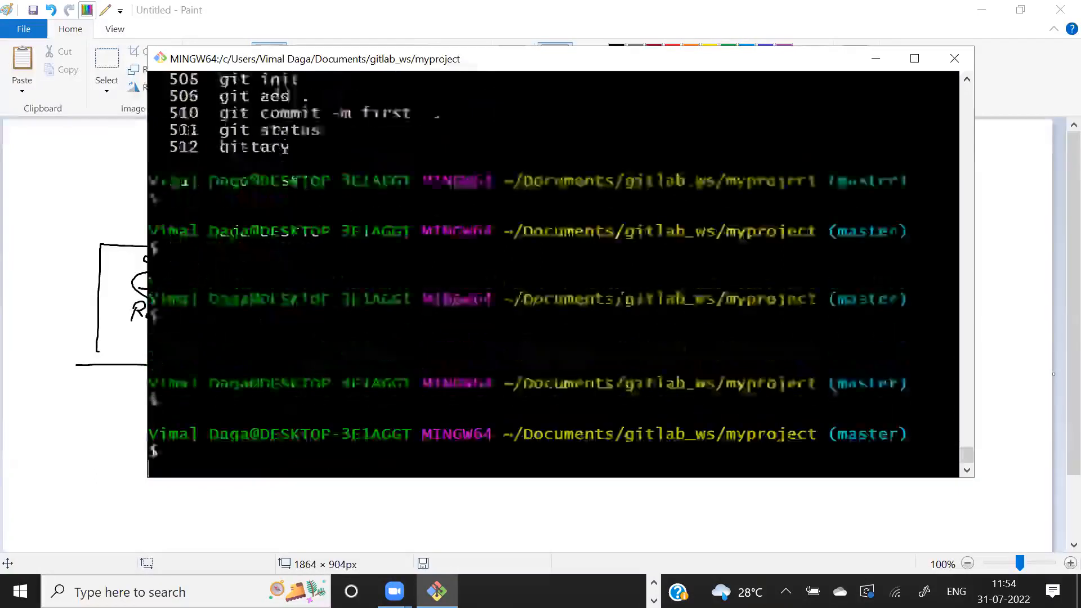
scroll(553, 274, up, 1)
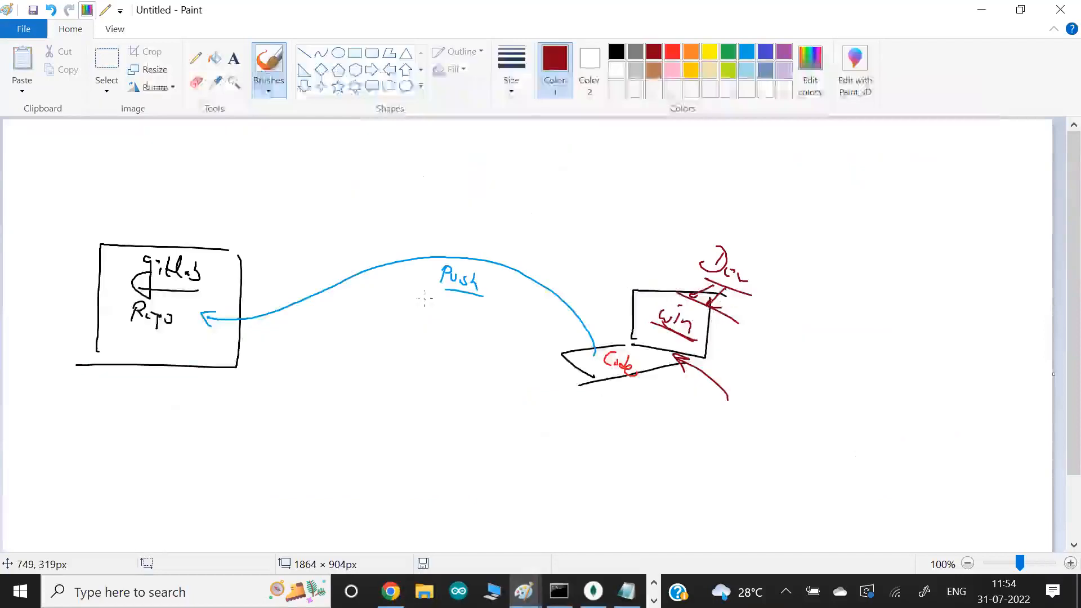
- In the Paint sketch, draw a dark red arrow from Code to the GitLab repo and circle Code in indigo, pointing to an underlined "remote"
mouse_move(606, 360)
mouse_down()
mouse_move(509, 246)
mouse_move(233, 317)
mouse_up()
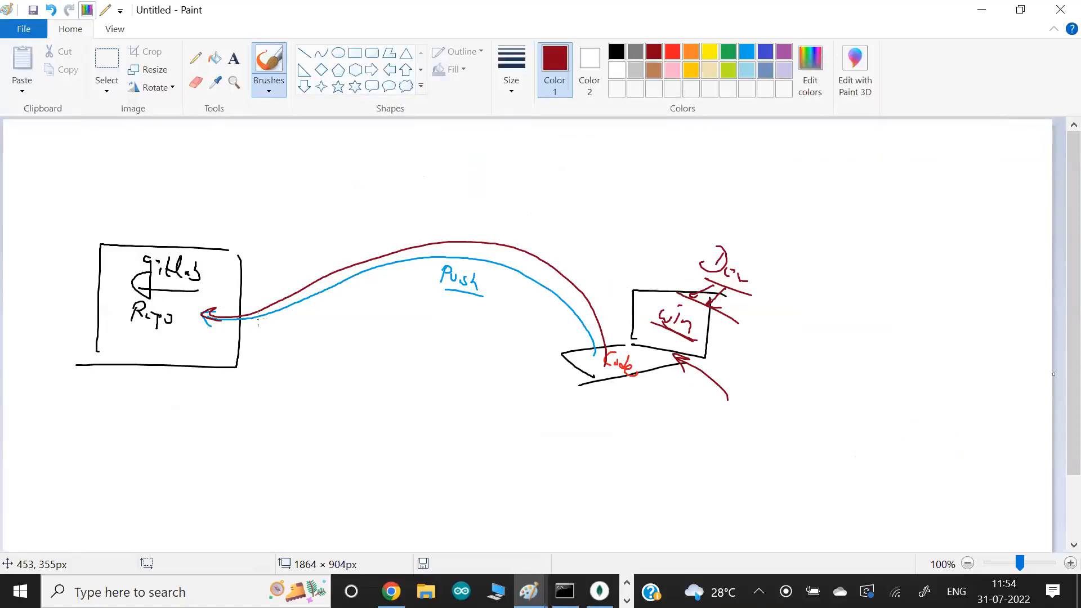
click(766, 52)
mouse_move(644, 346)
mouse_down()
mouse_move(573, 378)
mouse_move(608, 410)
mouse_up()
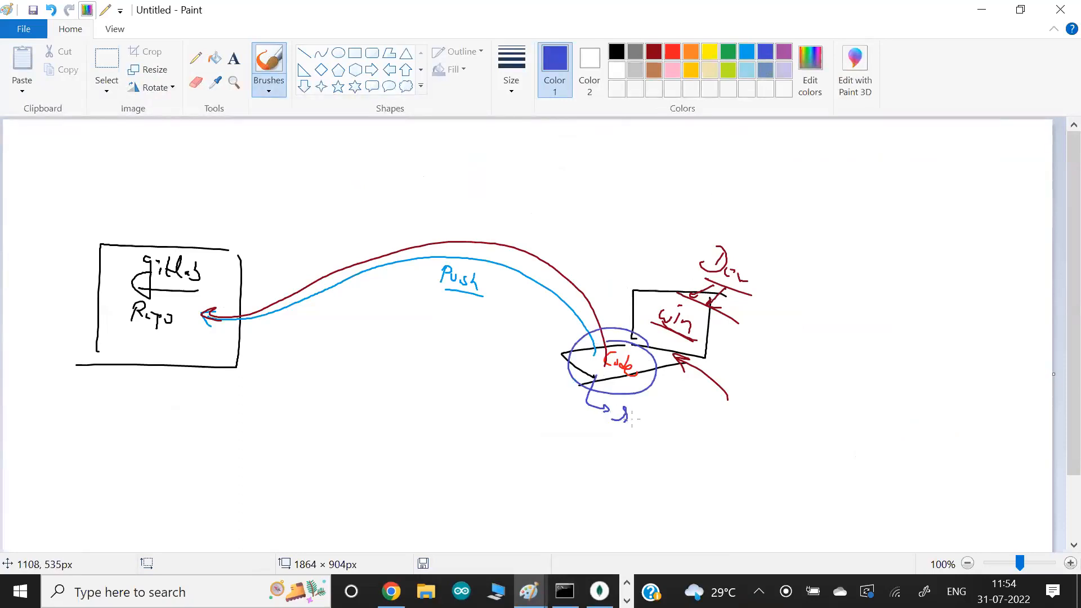
click(686, 444)
drag(695, 467, 618, 437)
drag(676, 466, 613, 432)
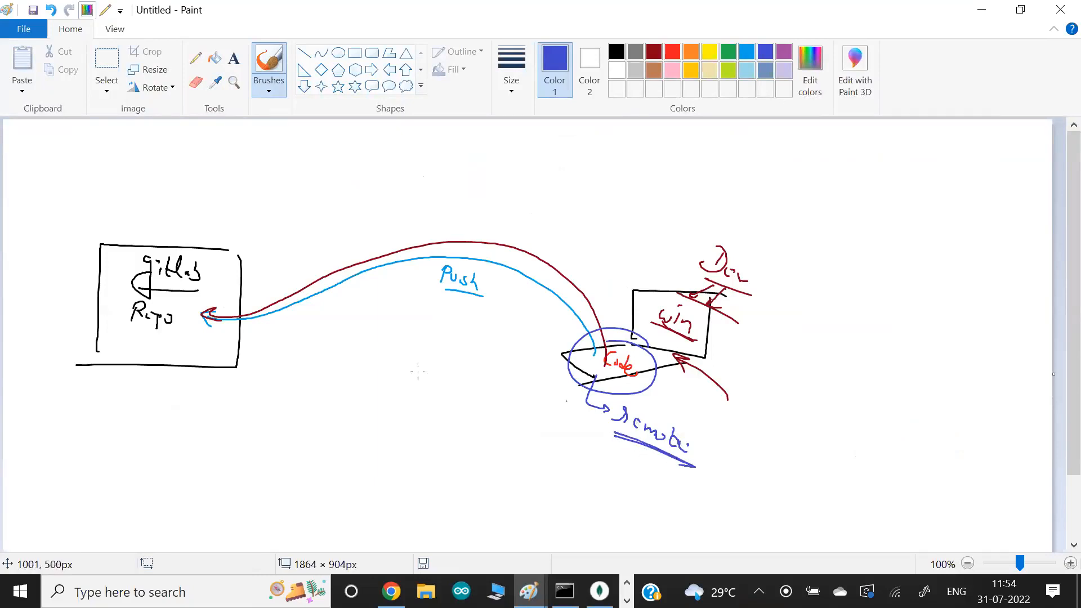
- Underline the gitlab label inside the repository box with indigo strokes
drag(198, 291, 112, 280)
drag(215, 297, 111, 287)
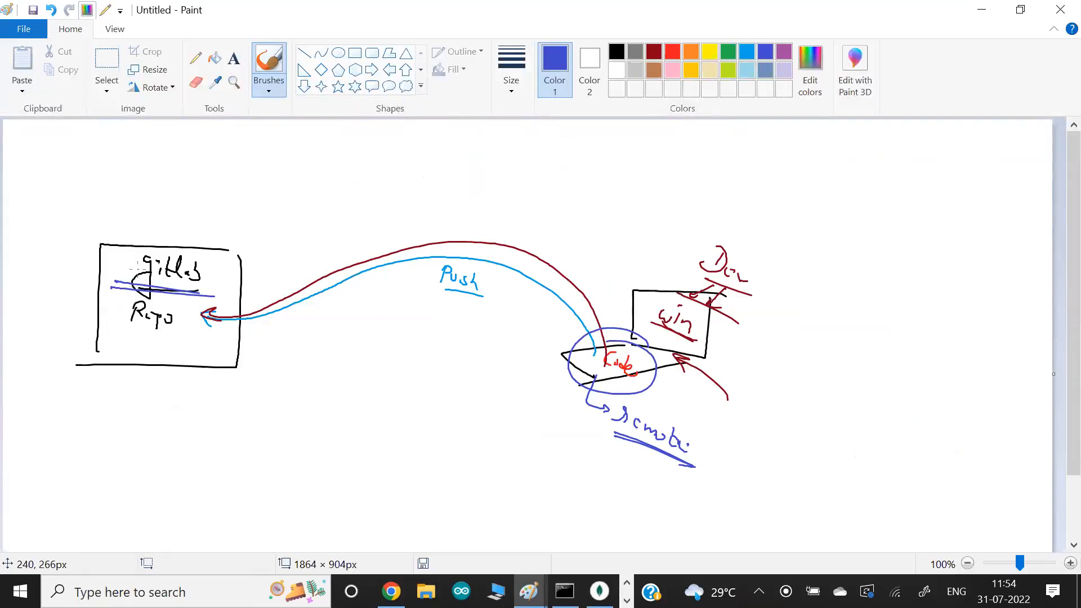
drag(209, 297, 104, 287)
- Switch to the training_second_2022 project in Chrome and look over its repository page
key(alt+Tab)
key(Tab)
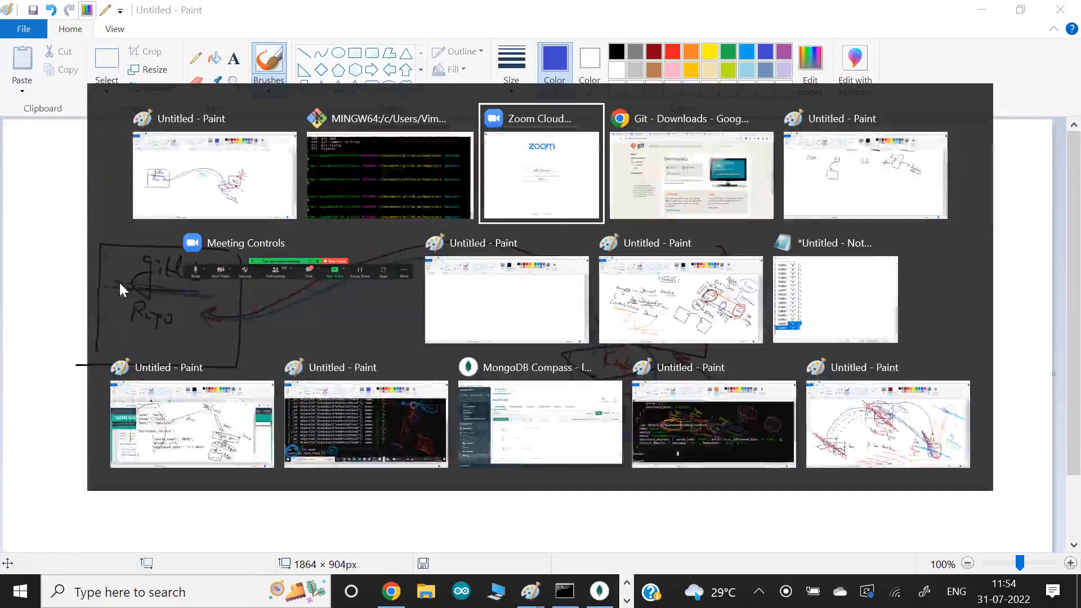
key(Tab)
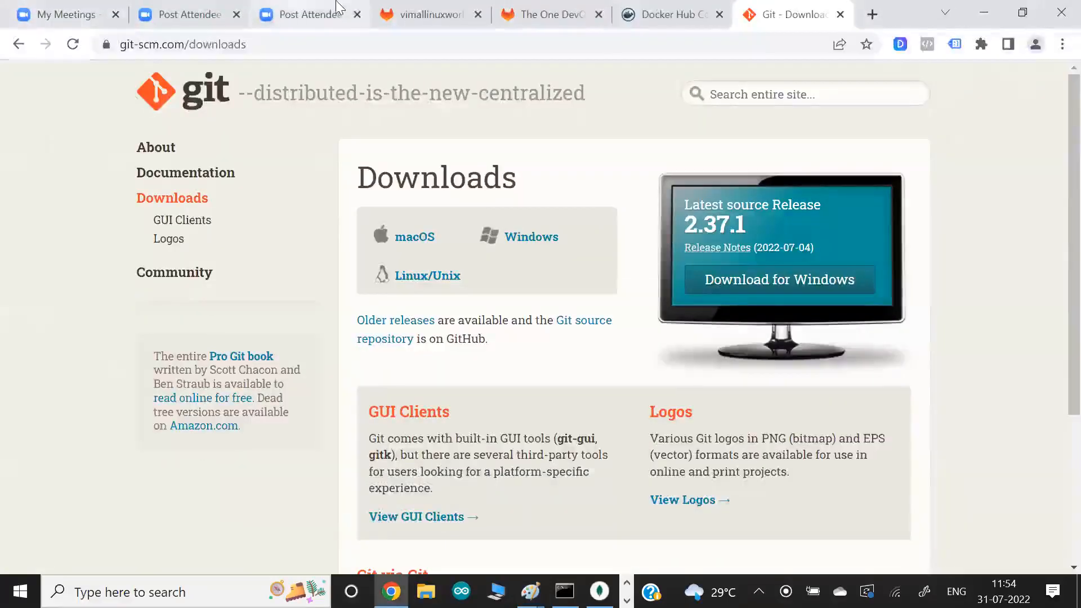
click(428, 14)
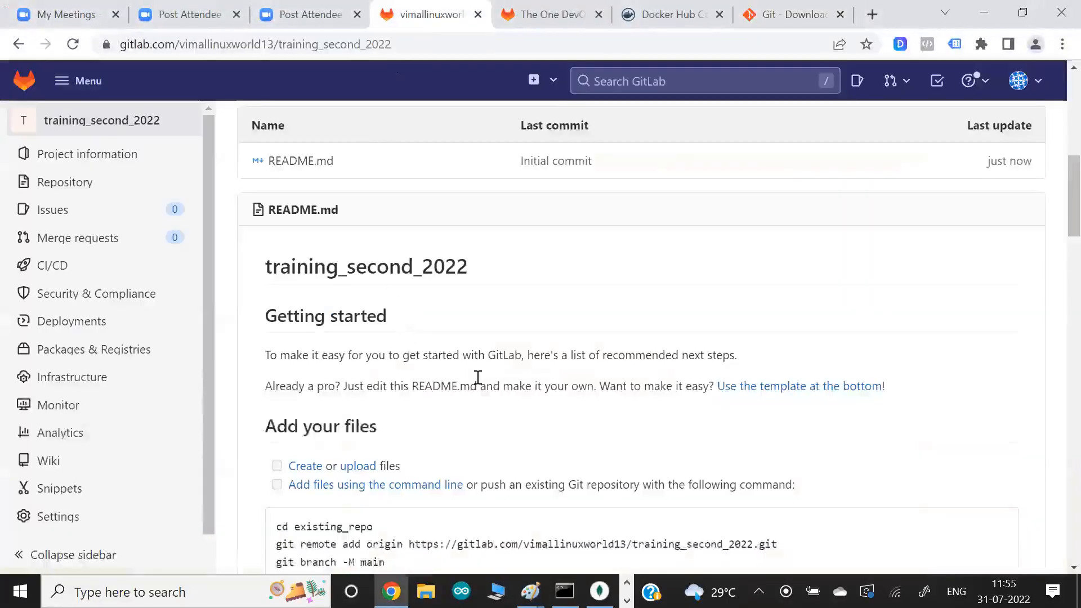
scroll(476, 376, up, 3)
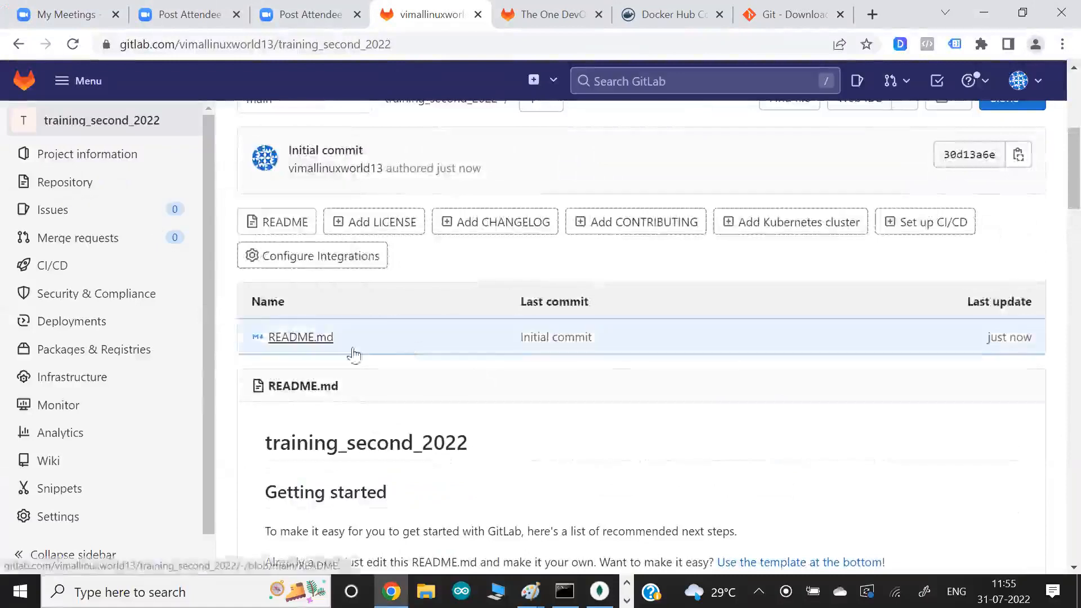
scroll(367, 357, up, 2)
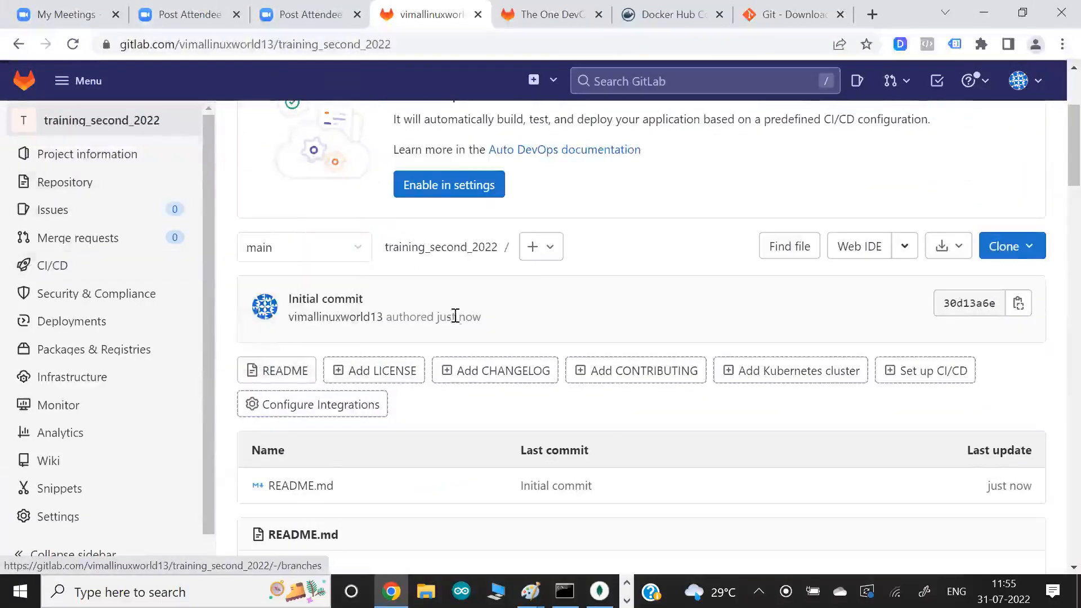
scroll(459, 305, up, 3)
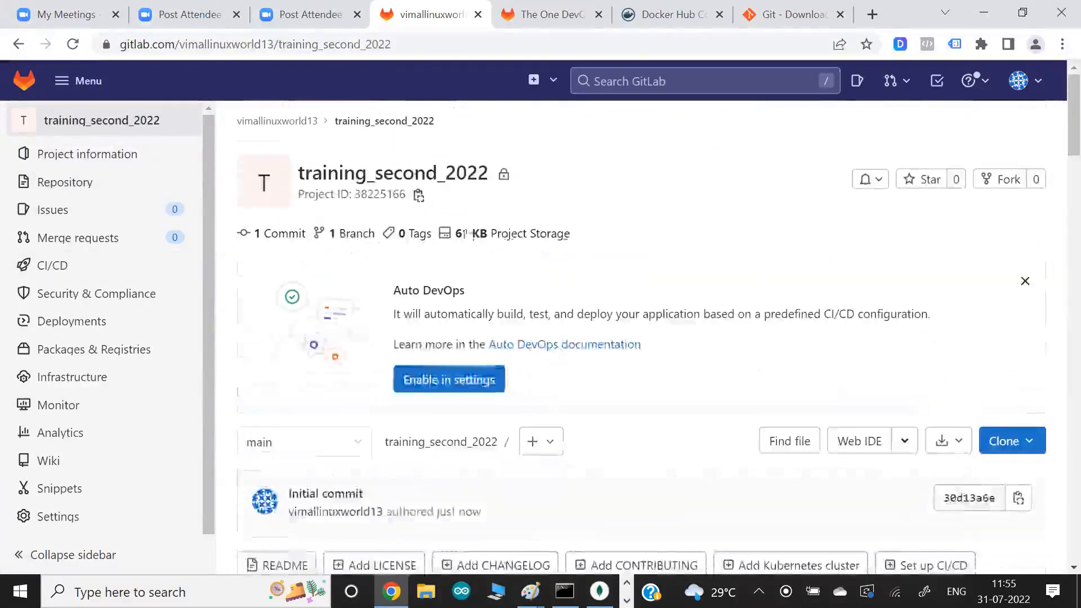
scroll(498, 253, down, 10)
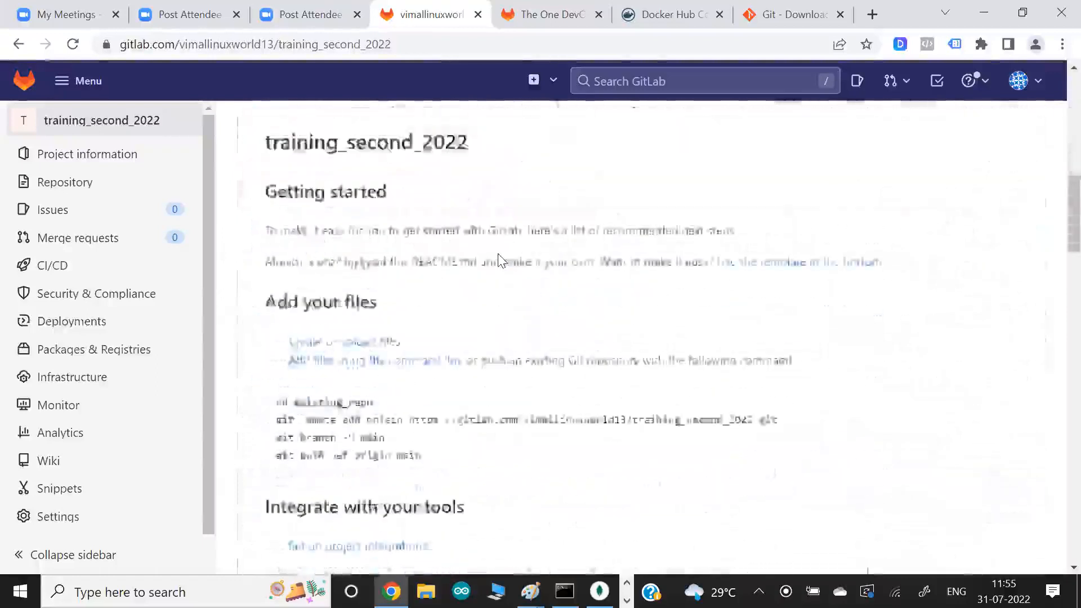
- Copy the git remote add origin command from the README's "Add your files" section
scroll(498, 260, down, 3)
drag(277, 270, 756, 268)
click(617, 270)
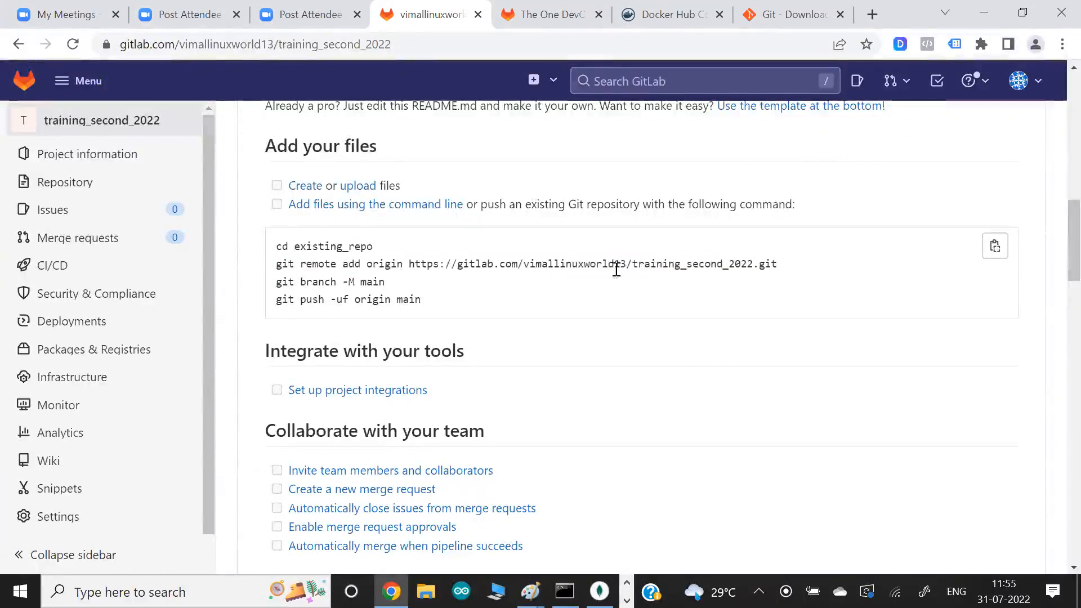
drag(599, 250, 674, 265)
drag(340, 46, 372, 44)
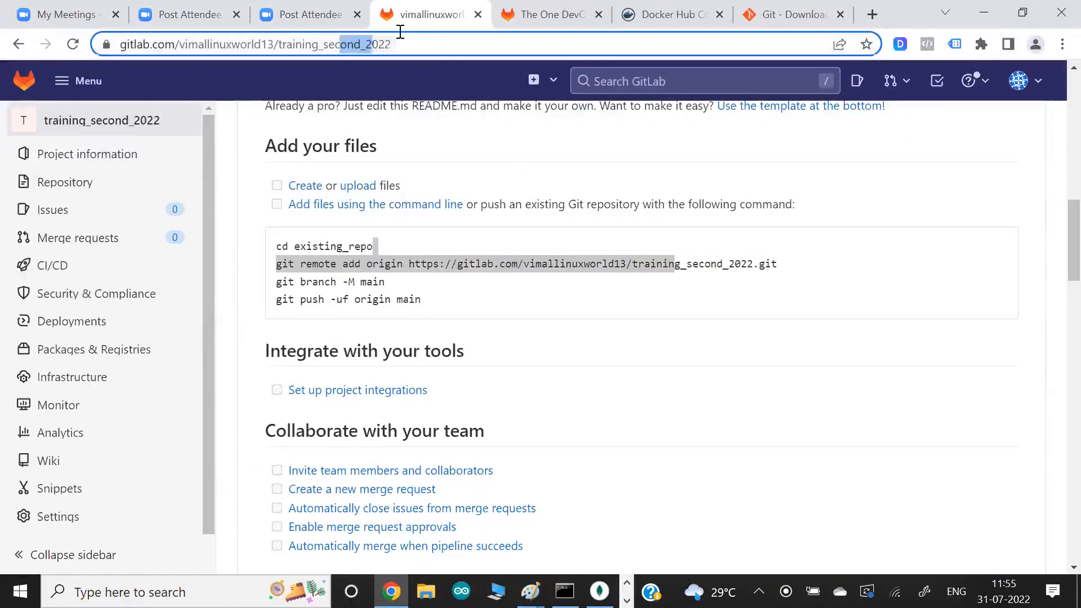
click(318, 262)
drag(279, 265, 777, 271)
key(ctrl+c)
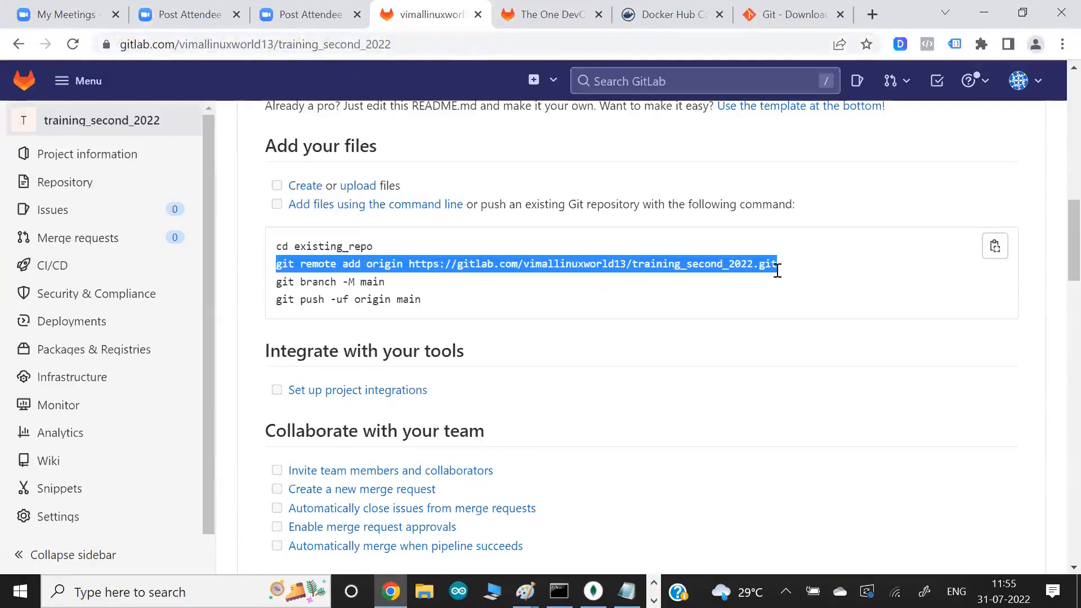
- Switch to Git Bash and list the configured remotes with git remote -v
key(alt+Tab)
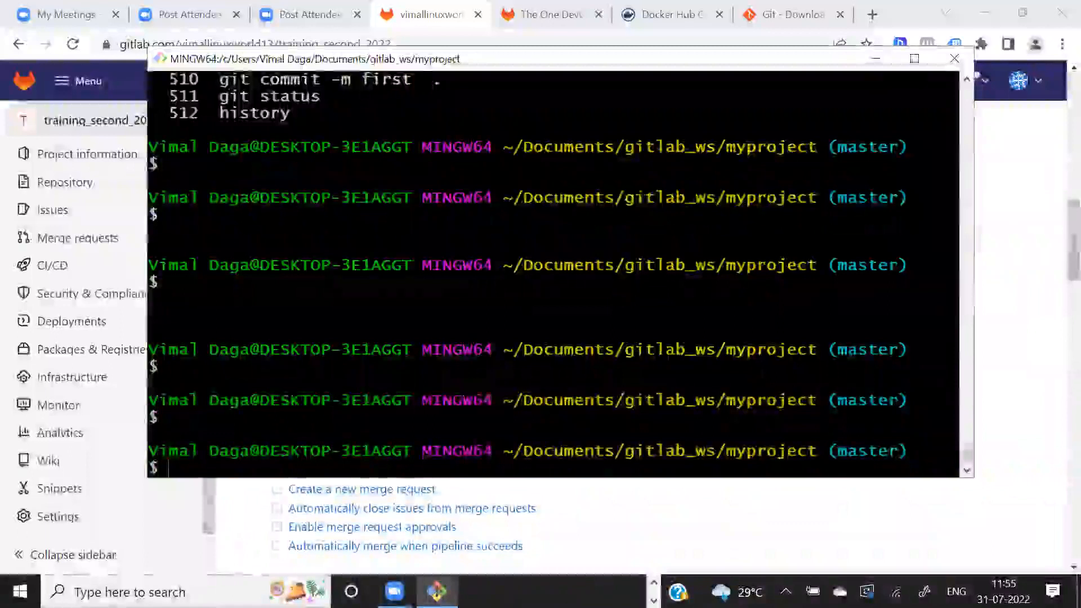
text(git remote -v)
key(Return)
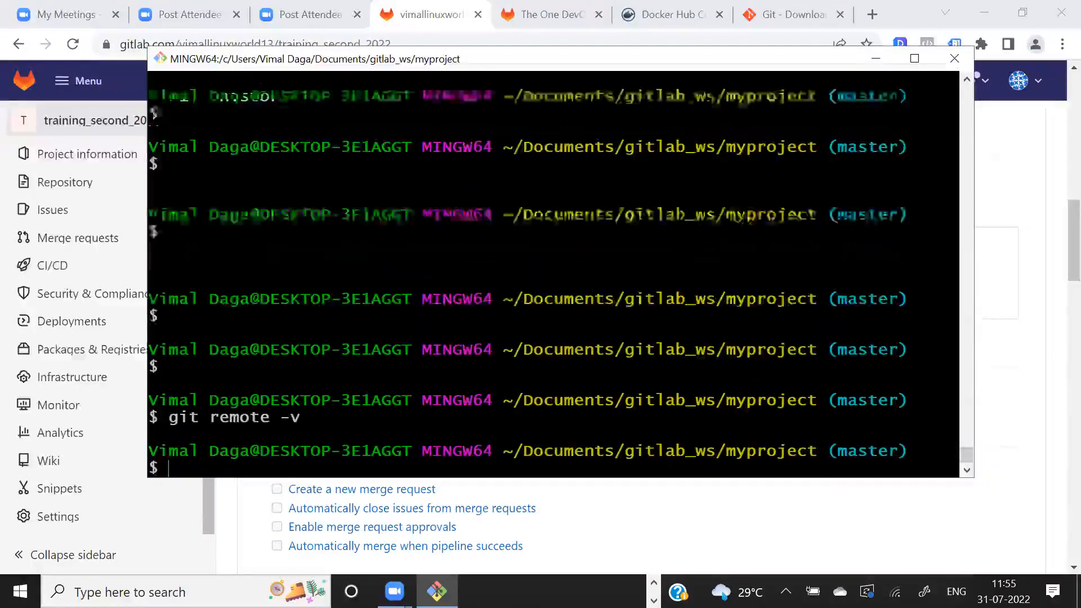
- Run the copied command to add the training_second_2022 repository as the origin remote, and check it with git remote -v
right_click(353, 398)
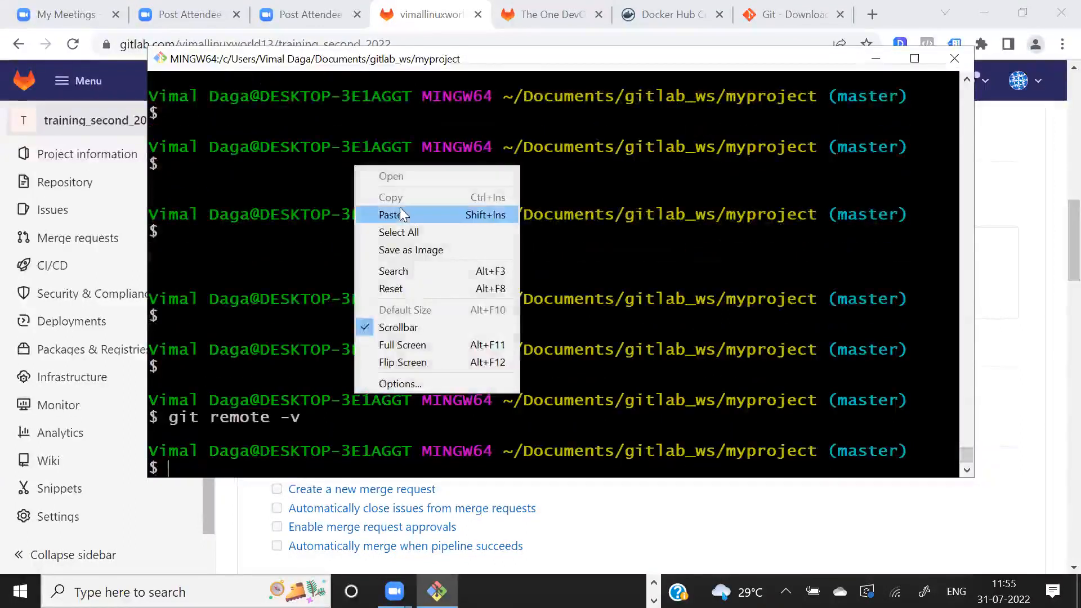
click(387, 212)
key(Return)
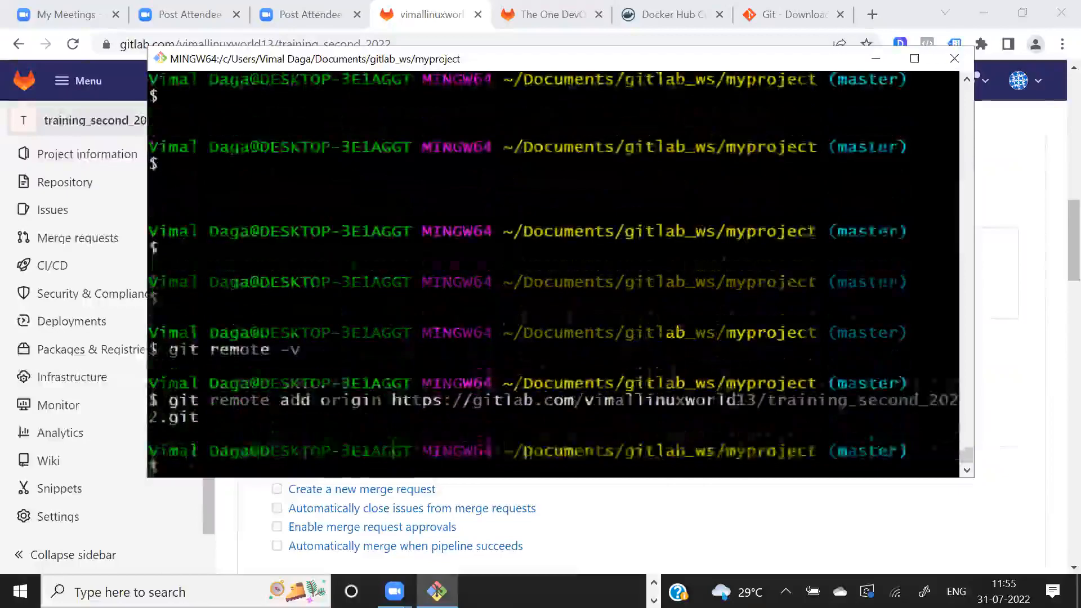
key(Up)
key(Up)
key(Return)
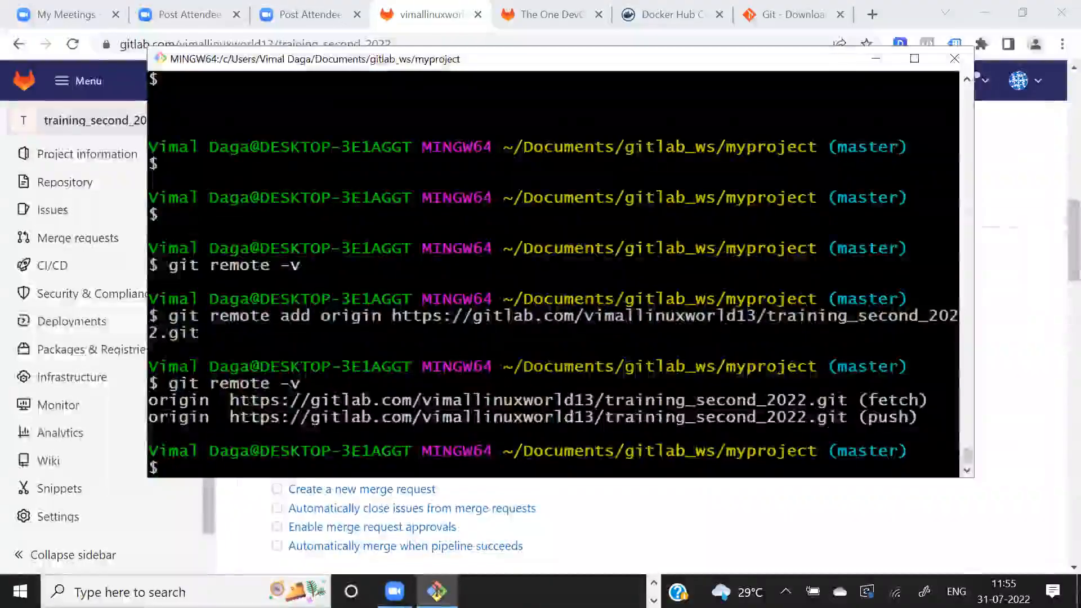
drag(787, 417, 908, 417)
- Highlight the git branch -M main command on the GitLab page and compare it with the current branch in Git Bash
key(alt+Tab)
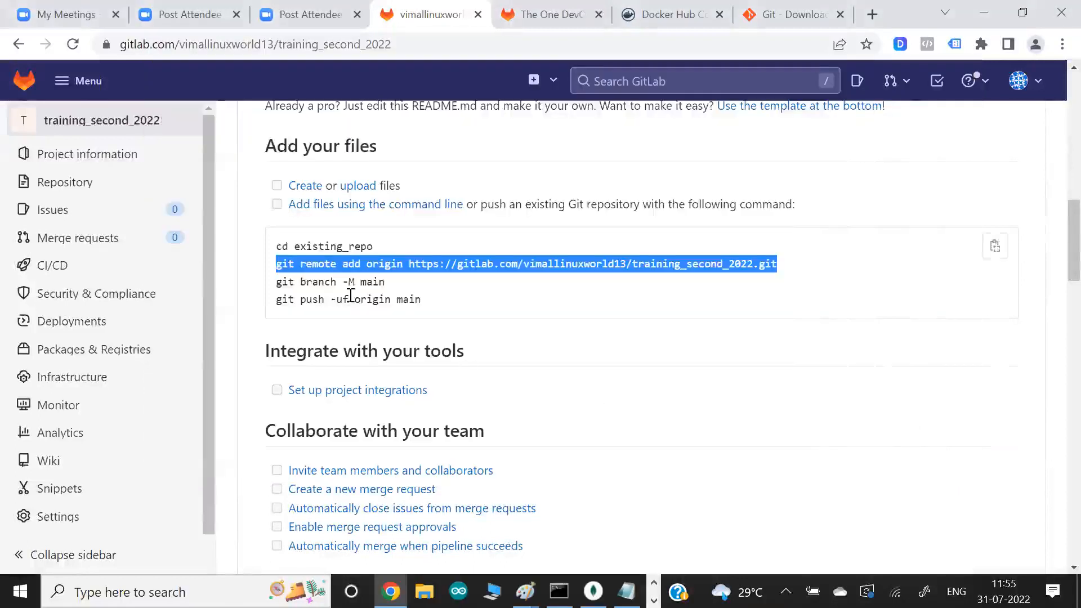
drag(276, 281, 387, 282)
key(alt+Tab)
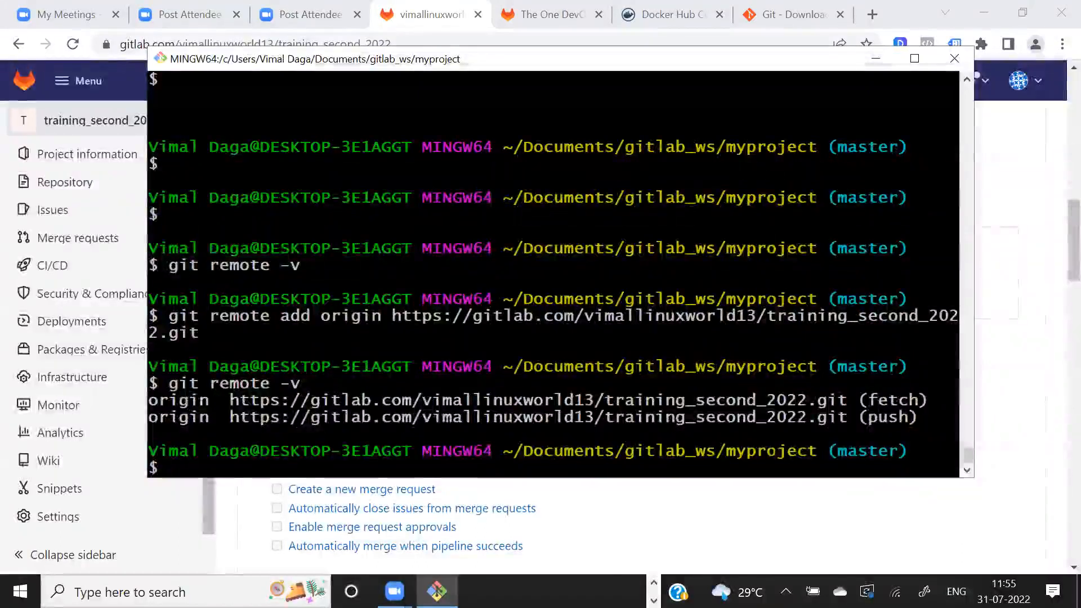
drag(808, 453, 882, 455)
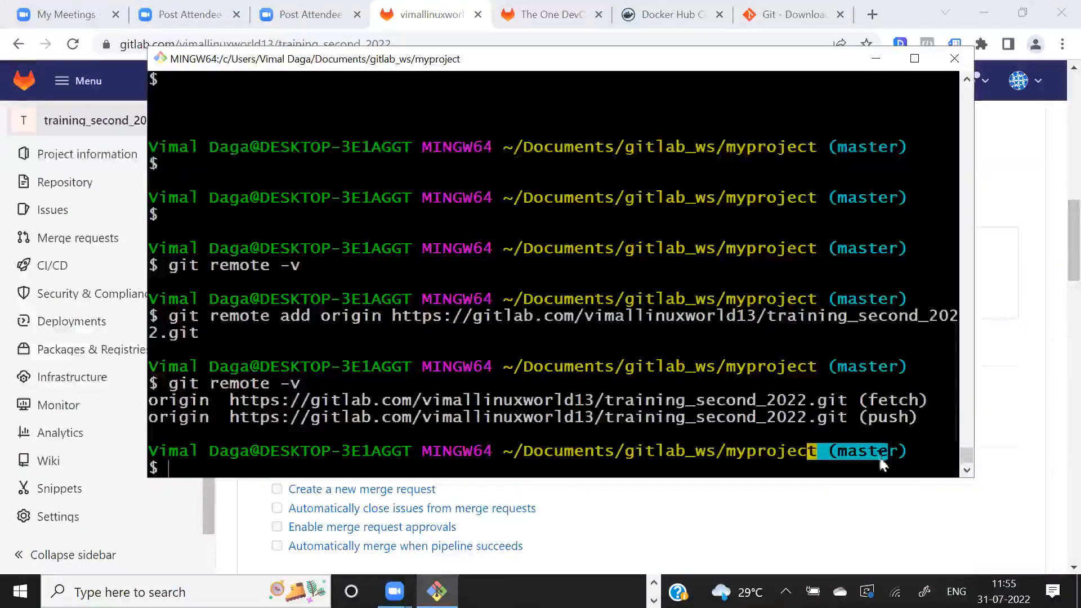
- Return to the GitLab project page and open the list of branches for training_second_2022
key(alt+Tab)
scroll(526, 340, up, 6)
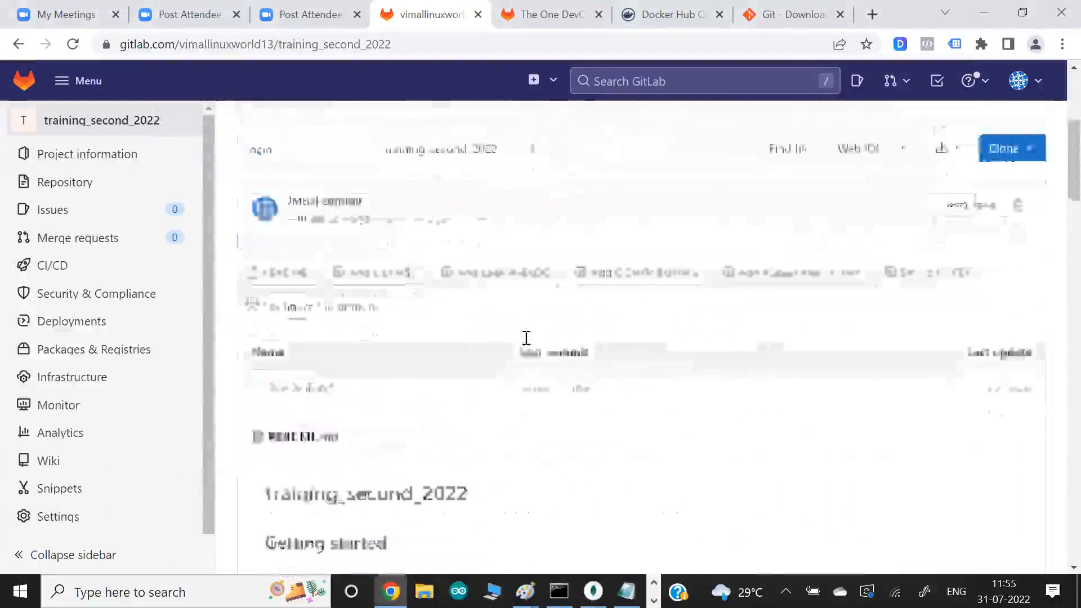
click(291, 249)
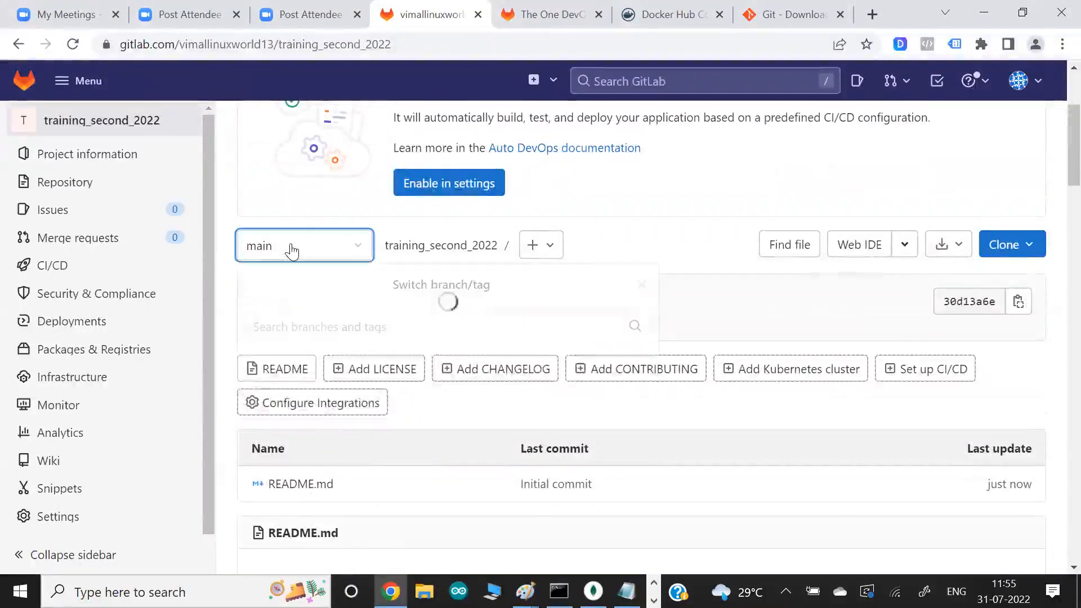
- Close the branch list and compare the project's branch on GitLab with the current branch highlighted in the Git Bash prompt
click(721, 292)
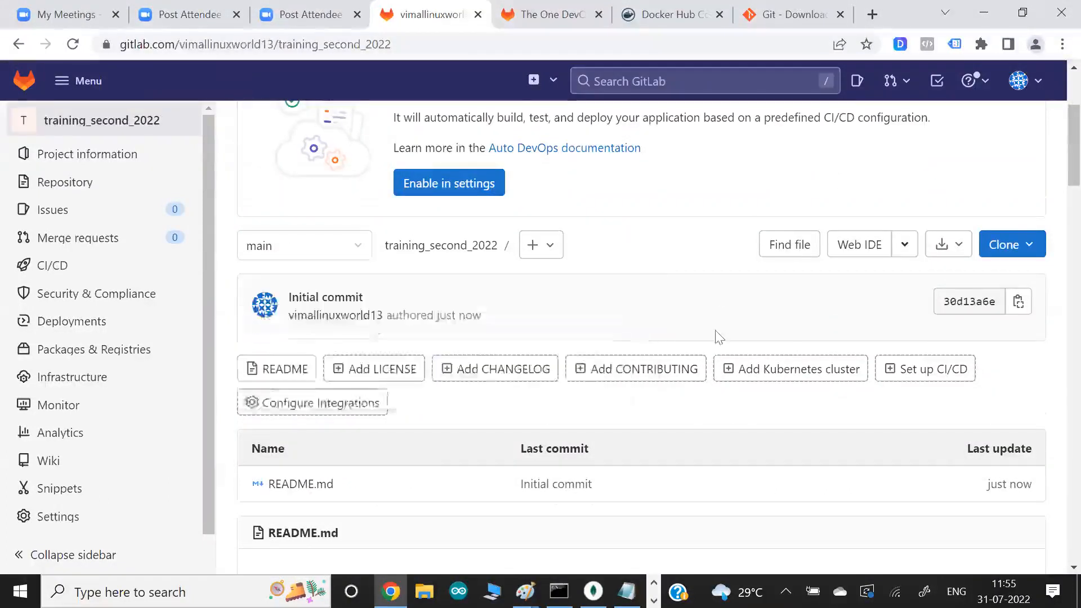
scroll(716, 332, down, 10)
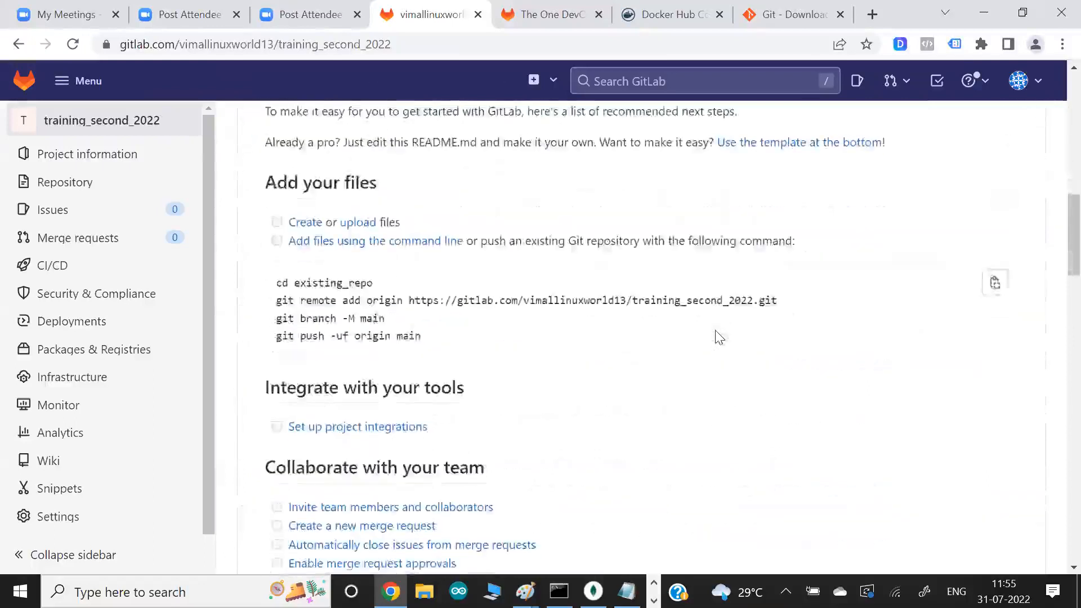
key(alt+Tab)
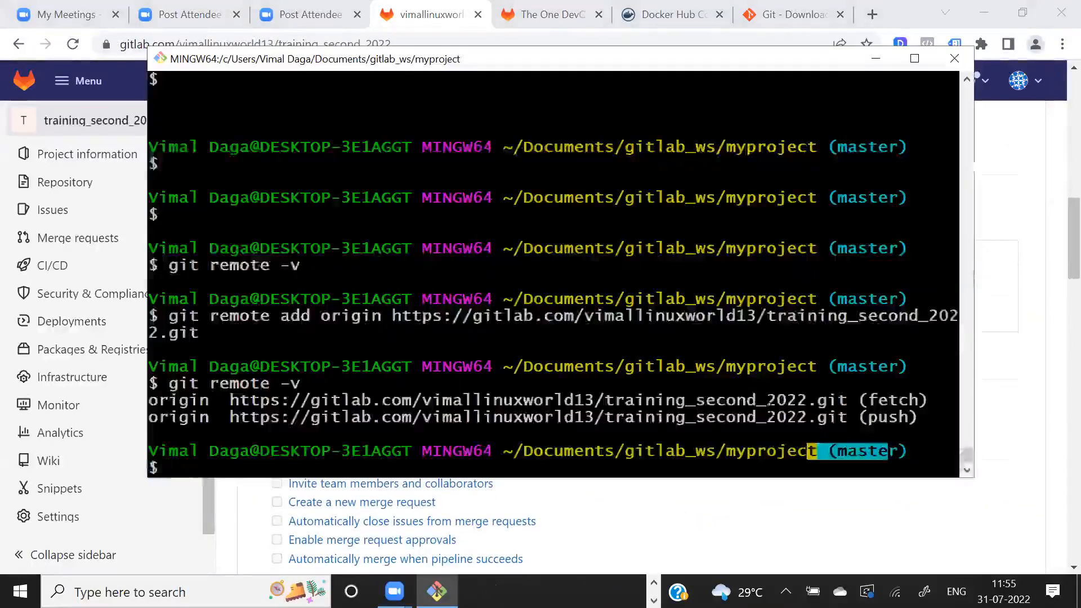
drag(832, 451, 902, 453)
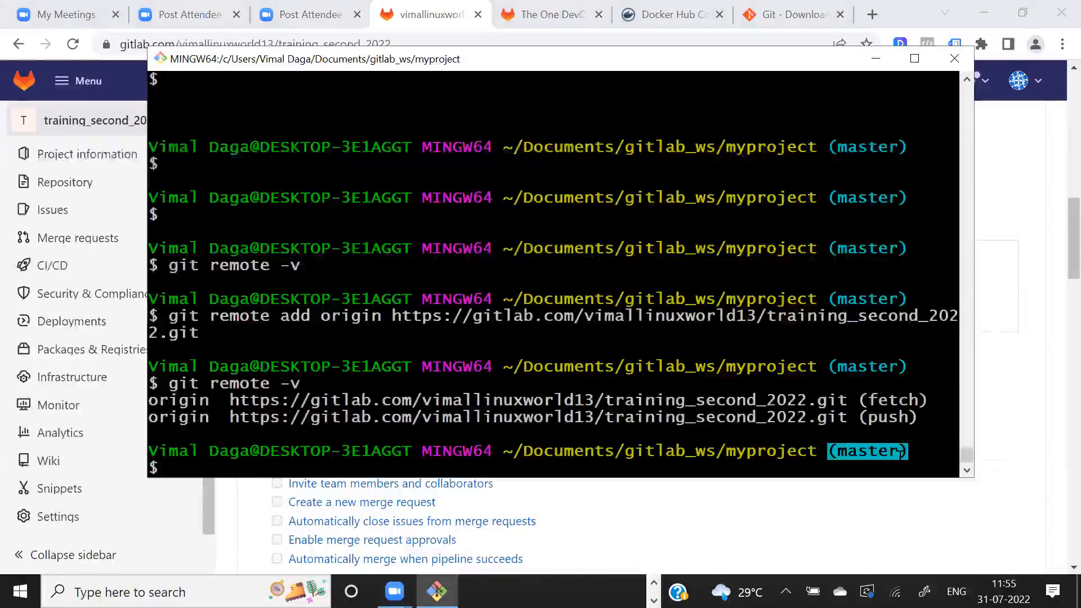
key(alt+Tab)
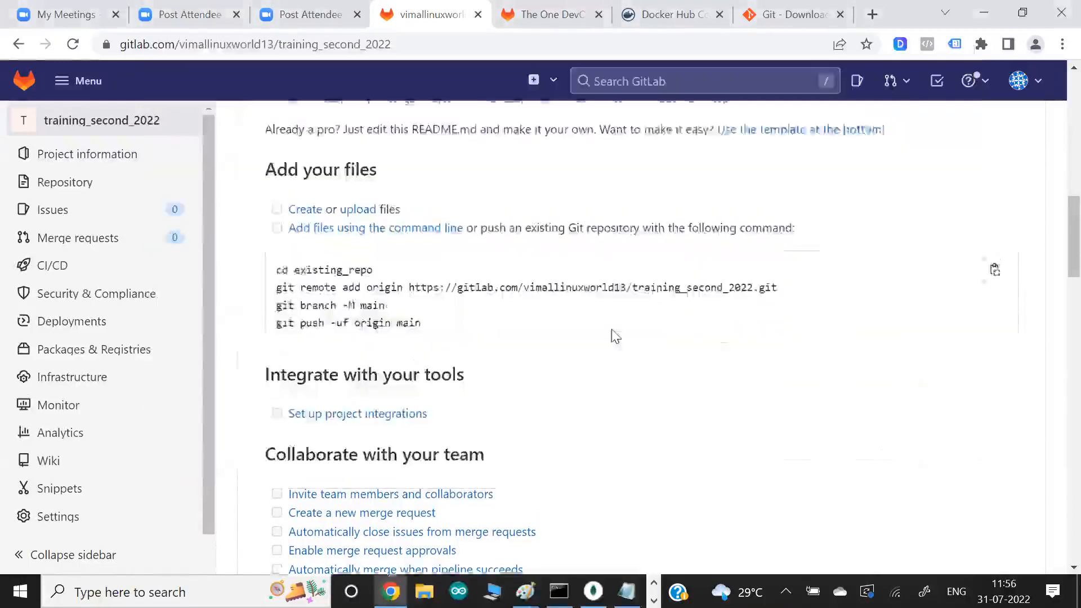
scroll(612, 335, up, 4)
scroll(612, 335, up, 3)
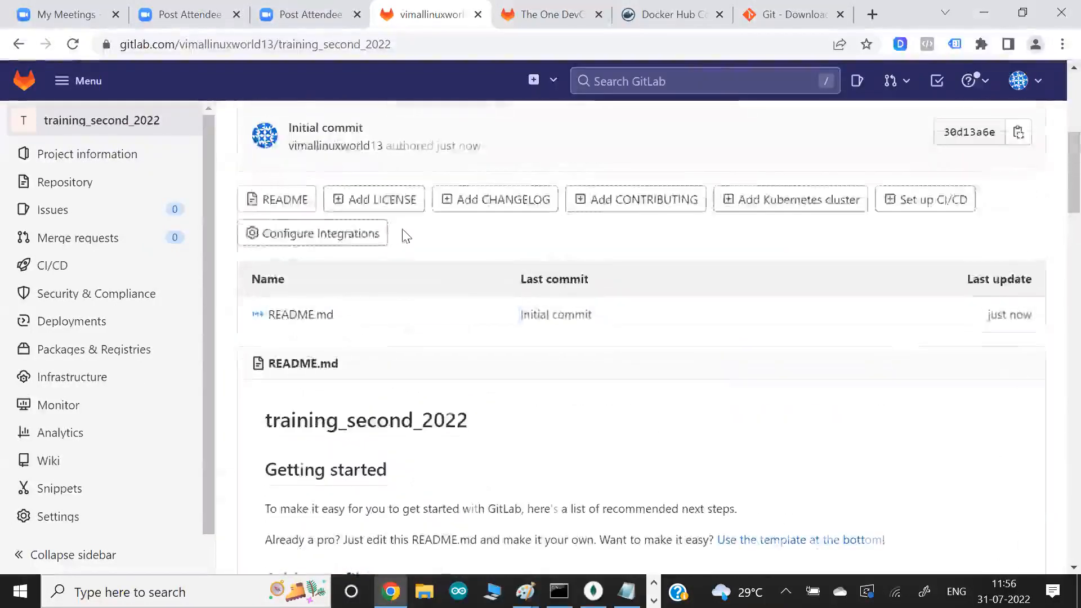
scroll(402, 229, up, 2)
- Switch to the Paint diagram and write in red the branch labels master beside the local code and main under the GitLab repo
key(alt+Tab)
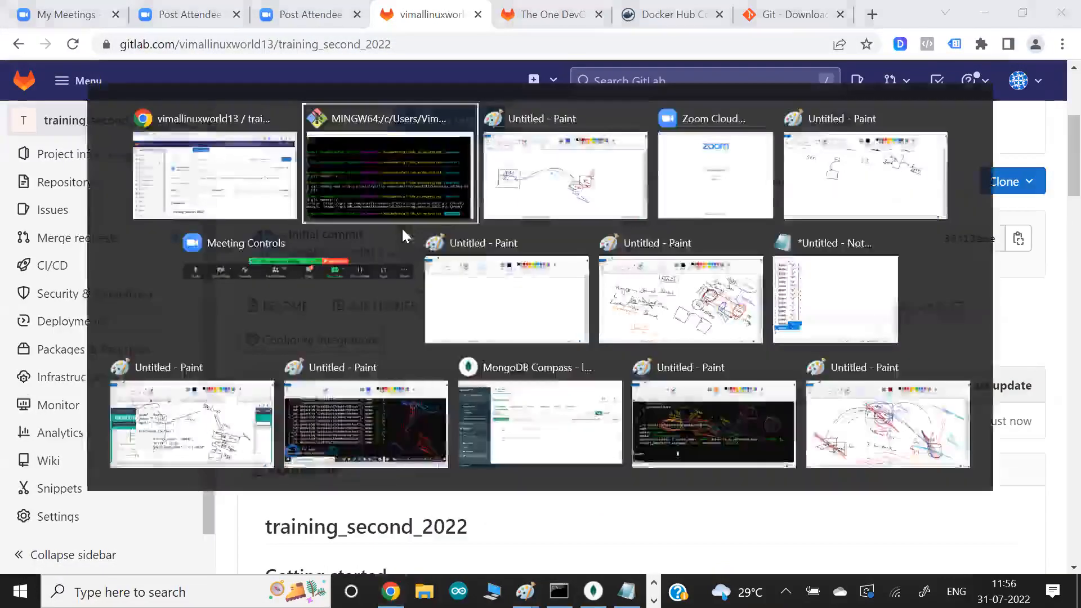
click(673, 51)
mouse_move(688, 357)
mouse_down()
mouse_move(805, 421)
mouse_move(726, 396)
mouse_up()
mouse_move(183, 339)
mouse_down()
mouse_move(144, 332)
mouse_move(156, 358)
mouse_move(181, 357)
mouse_move(177, 379)
mouse_move(194, 332)
mouse_up()
drag(154, 379, 226, 390)
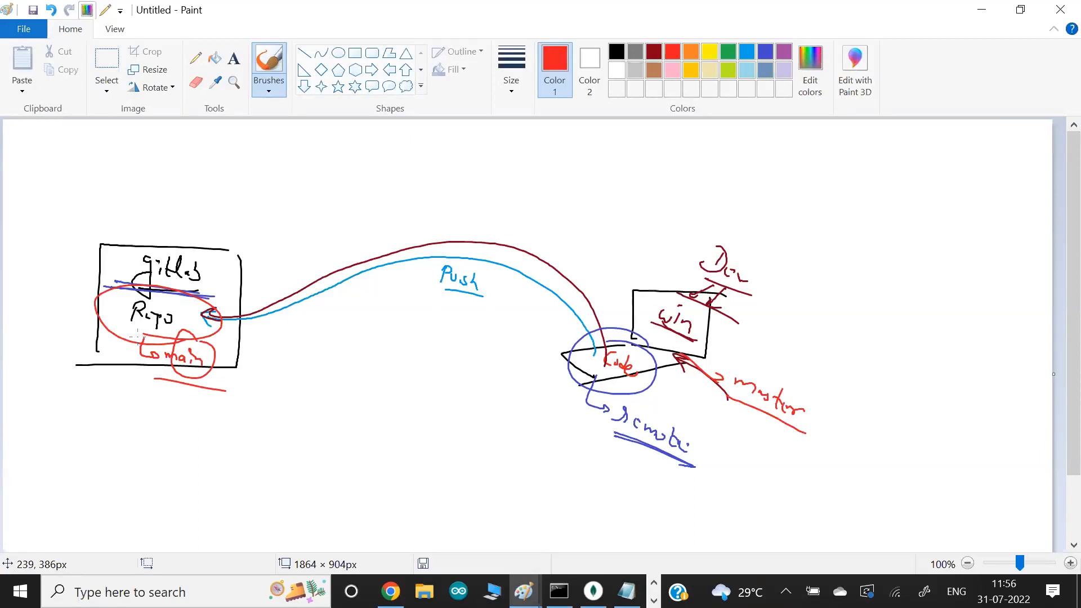
- Copy git branch -M main from the GitLab project instructions and run it in Git Bash to rename the local branch
key(alt+Tab)
mouse_move(139, 345)
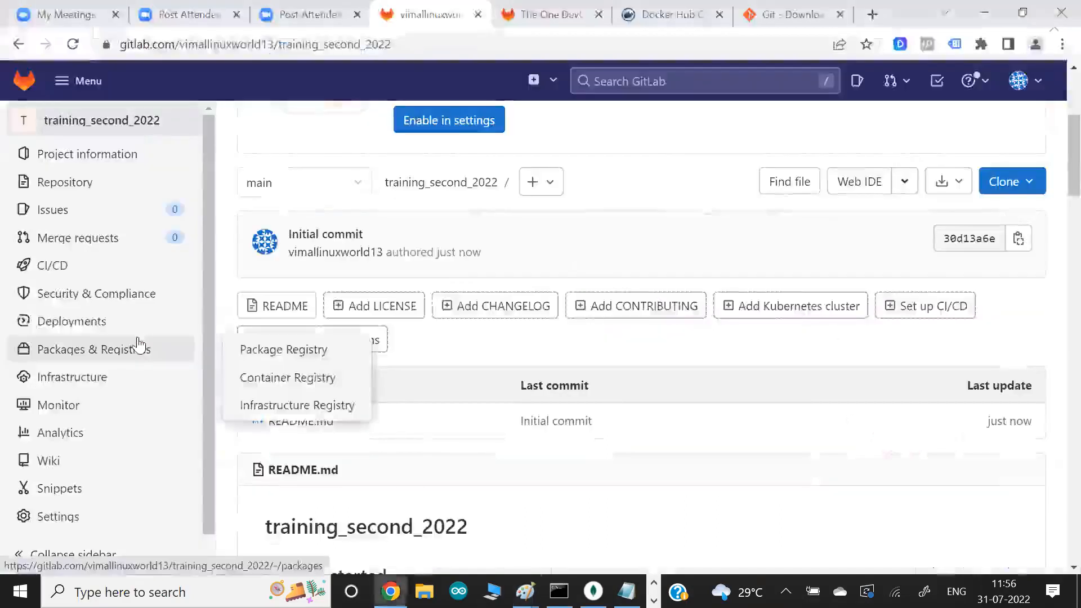
scroll(575, 341, down, 8)
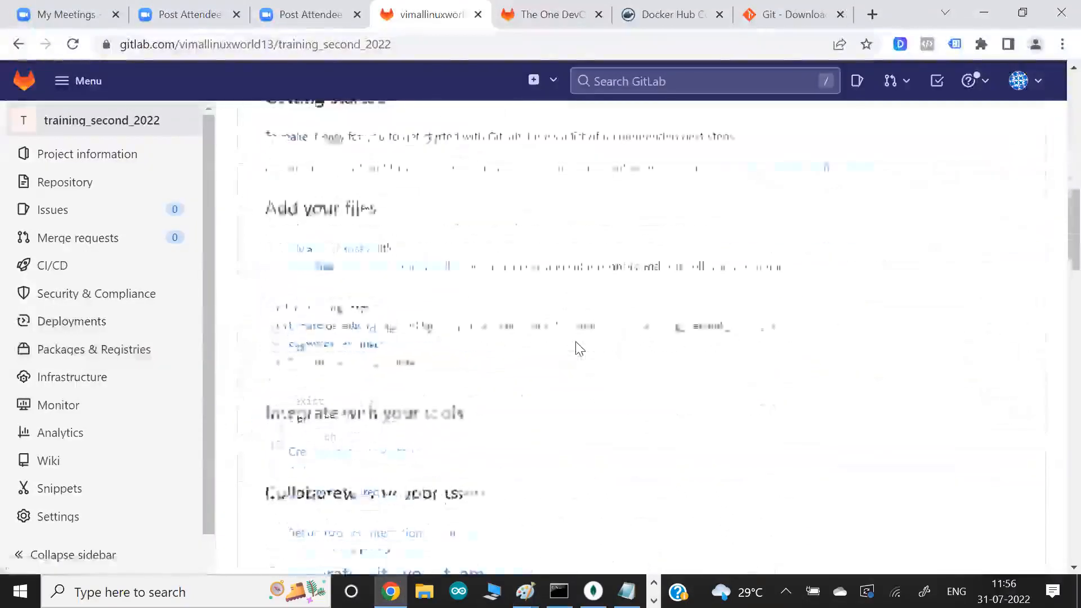
scroll(563, 315, down, 4)
scroll(579, 338, up, 4)
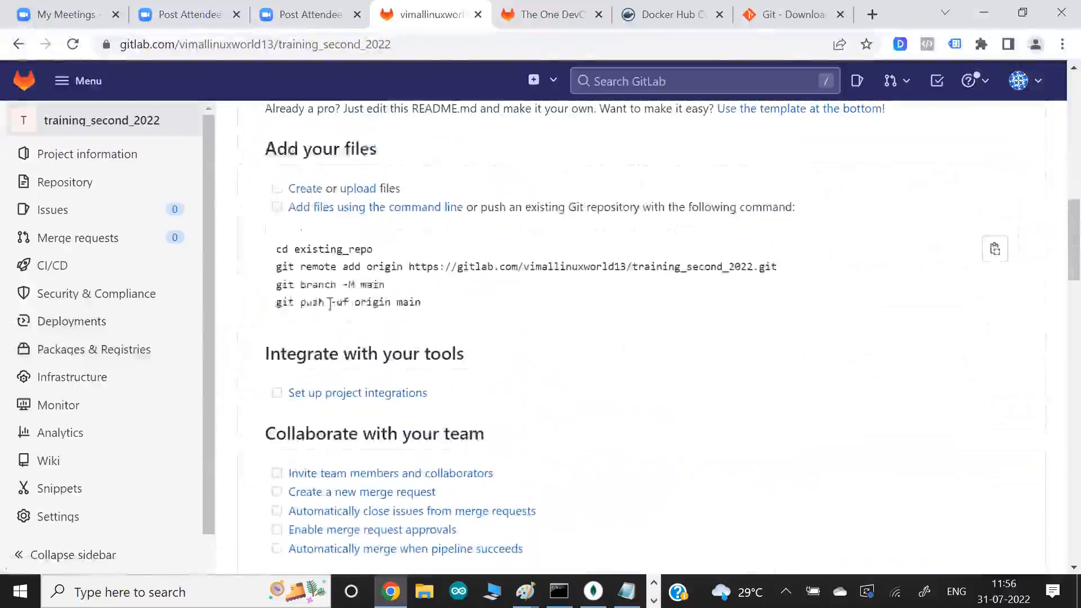
drag(277, 289, 378, 283)
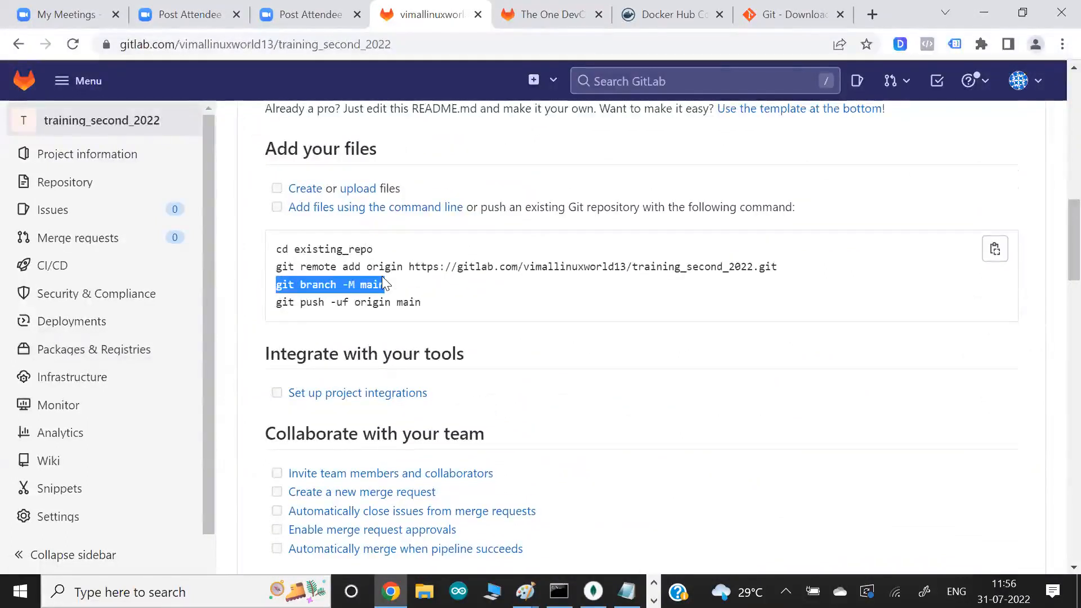
key(alt+Tab)
key(alt+Tab)
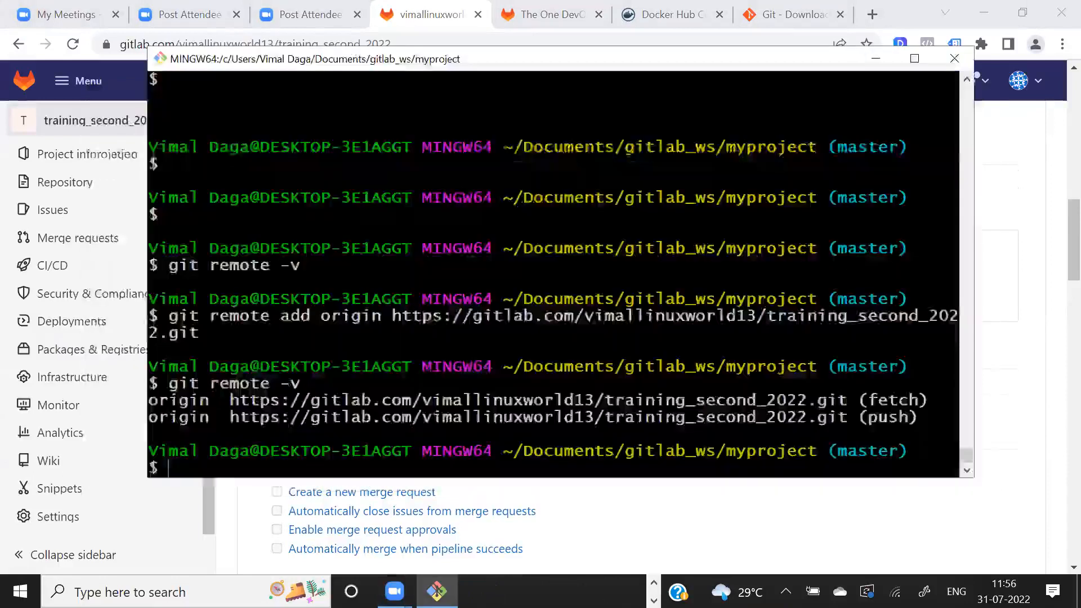
right_click(430, 135)
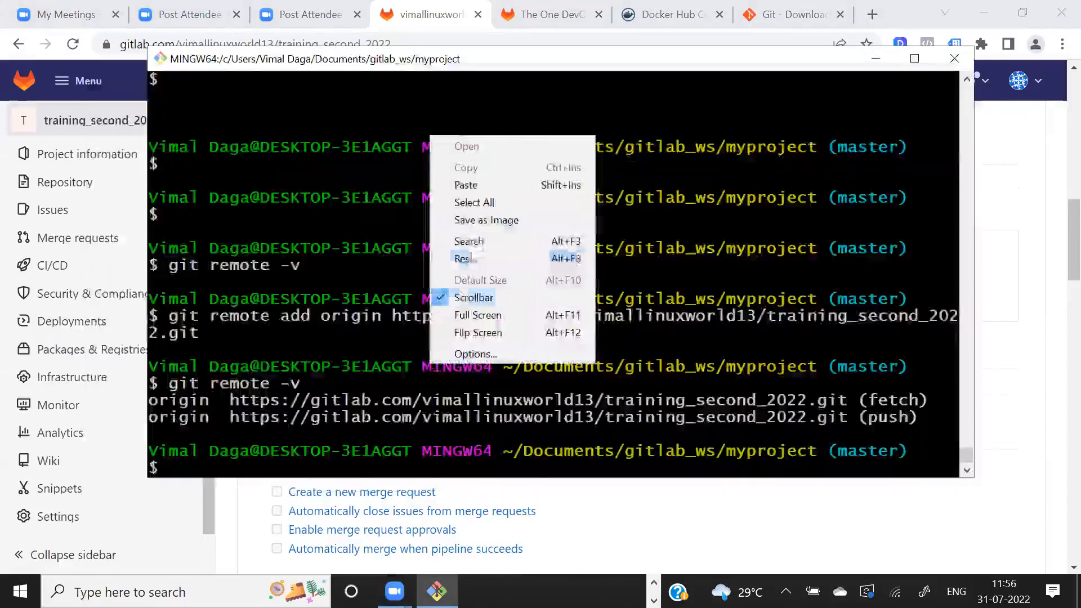
click(473, 186)
key(Return)
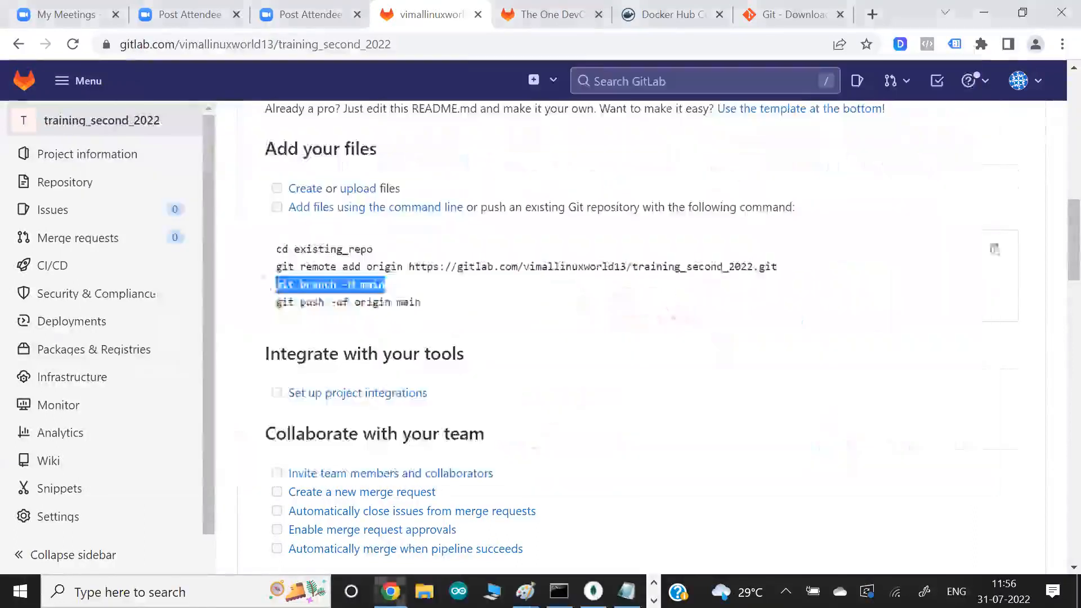
- Copy git push -uf origin main from the GitLab instructions and enter it at the Git Bash prompt
drag(276, 305, 426, 309)
key(ctrl+c)
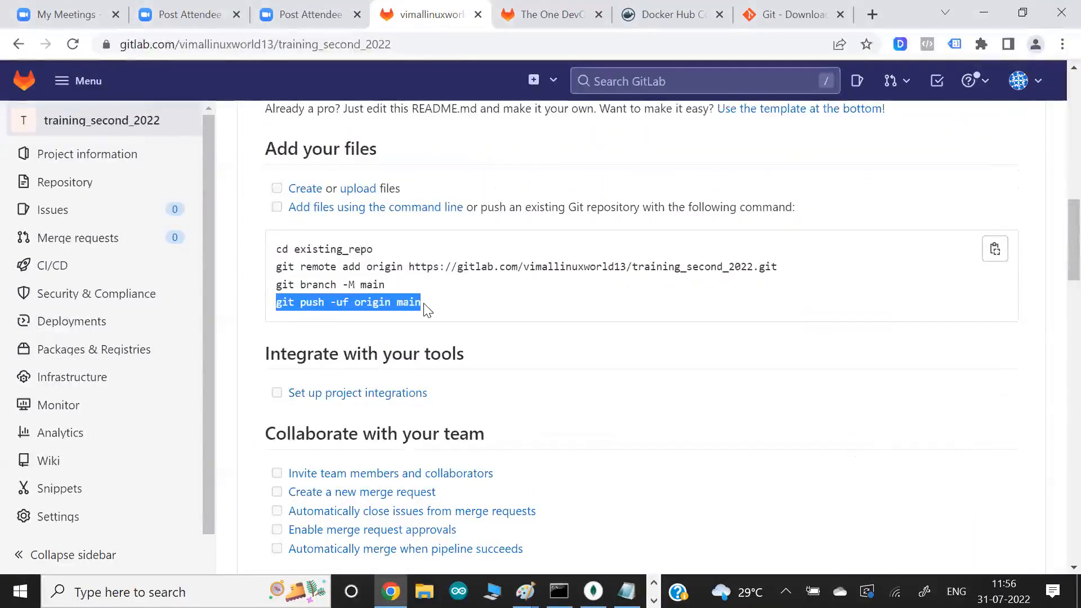
click(426, 311)
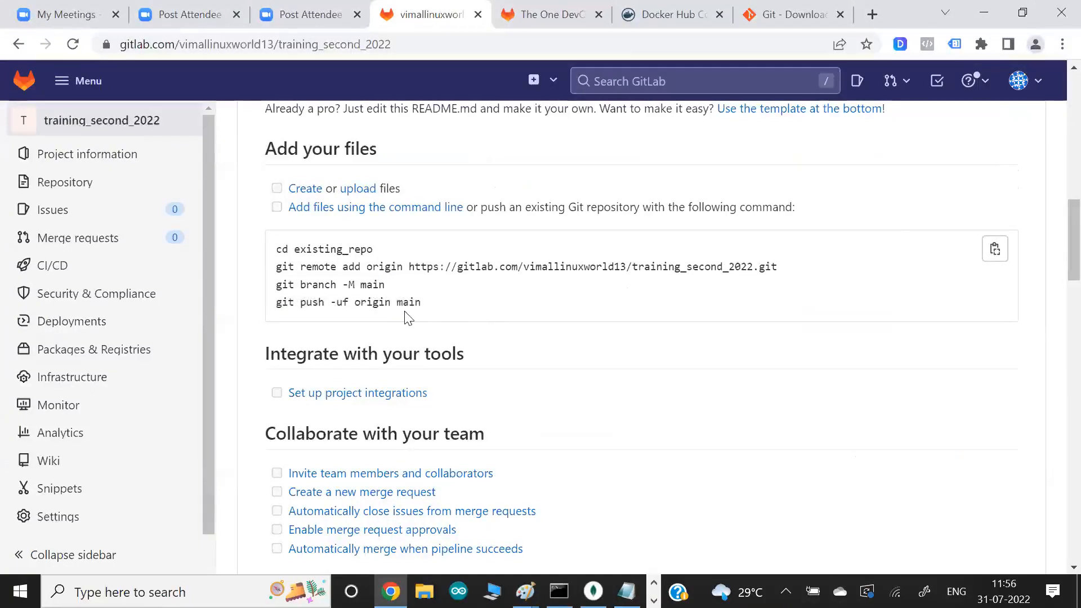
drag(277, 302, 419, 304)
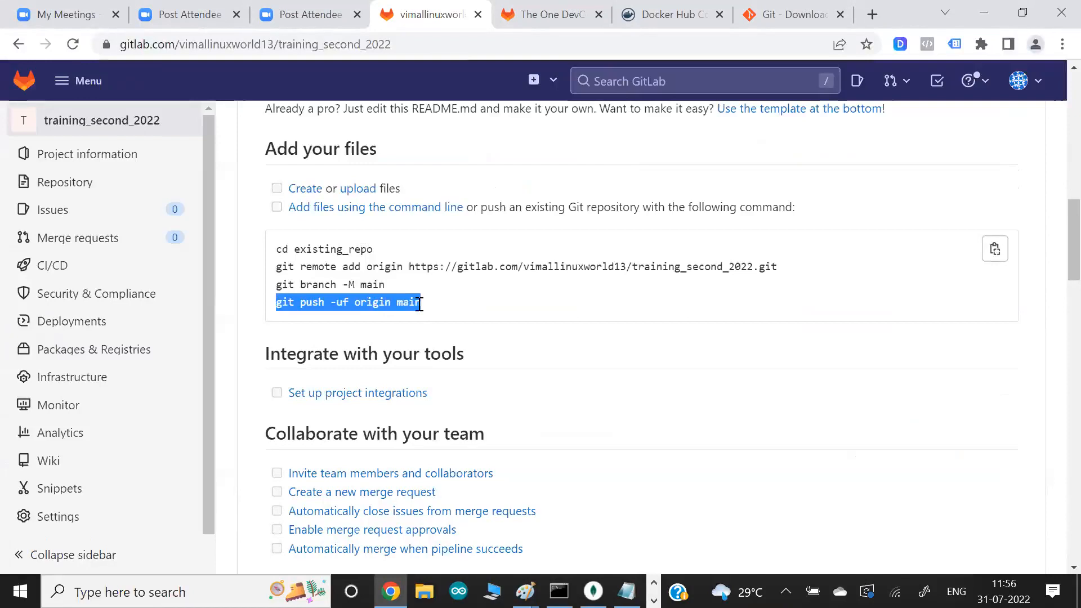
key(alt+Tab)
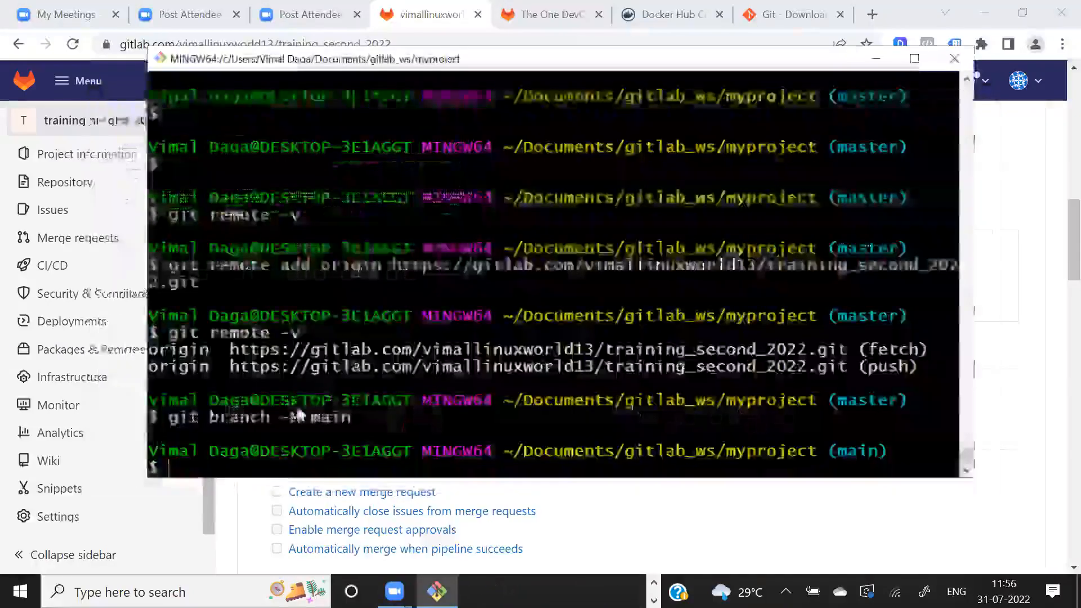
right_click(300, 414)
click(334, 228)
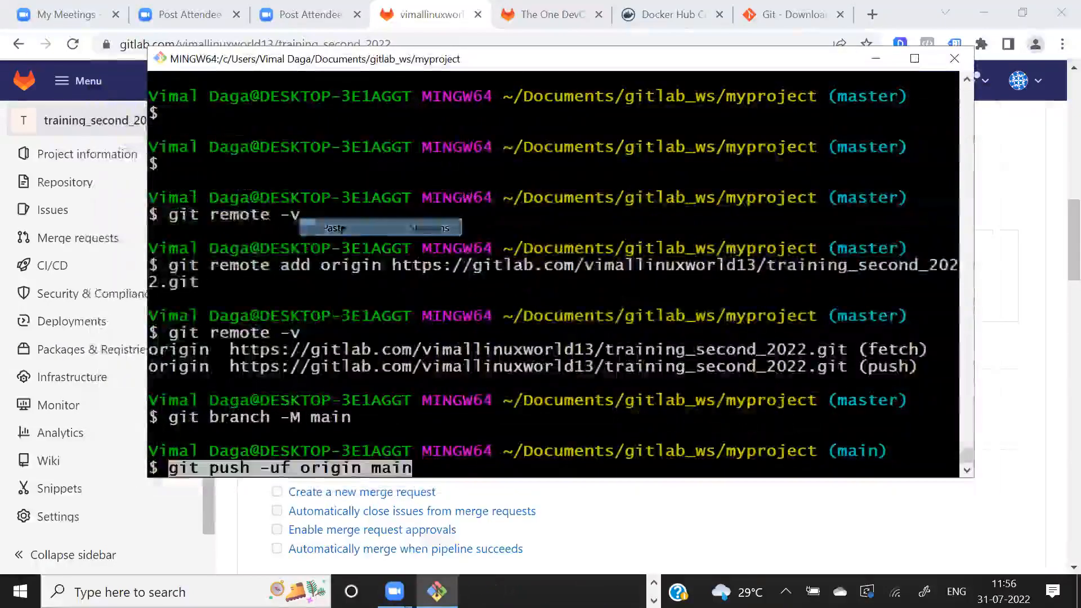
key(Return)
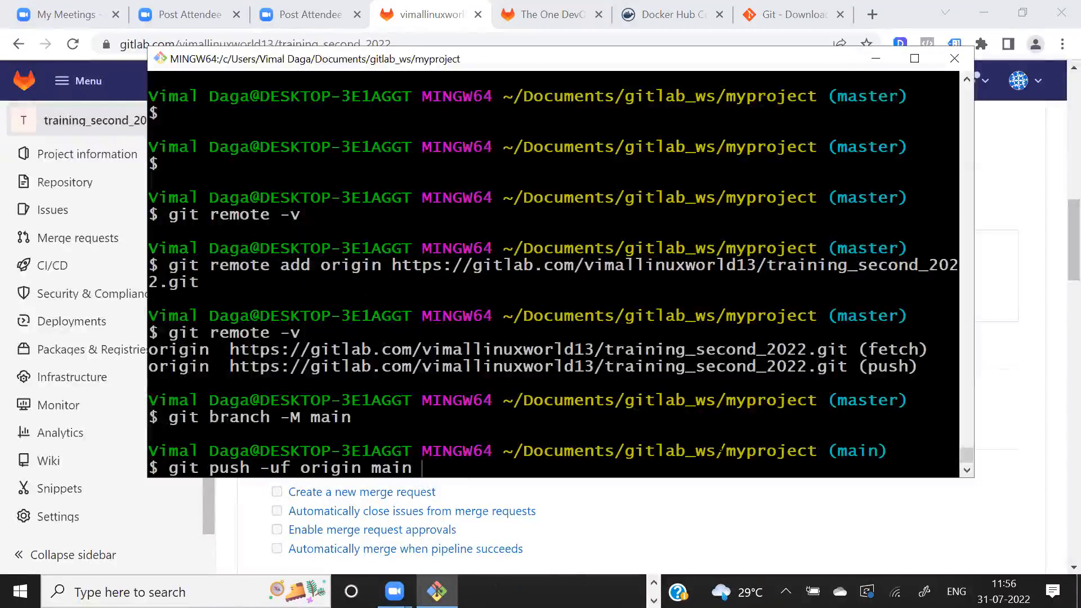
- Examine the push command's branch and origin arguments against the earlier branch rename and remote URL output in Git Bash
drag(722, 434, 767, 401)
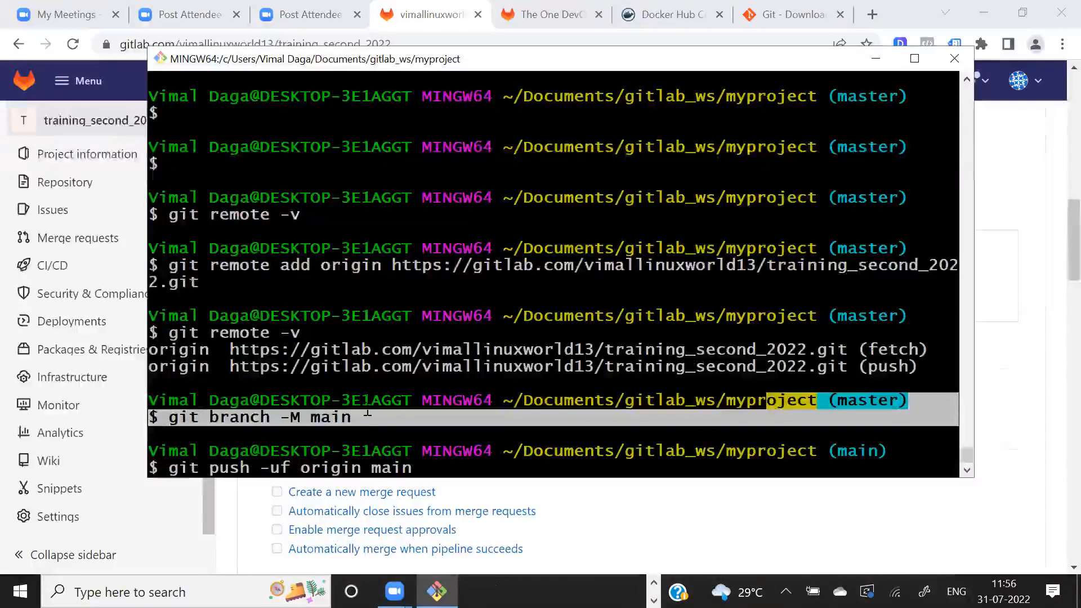
drag(363, 471, 427, 479)
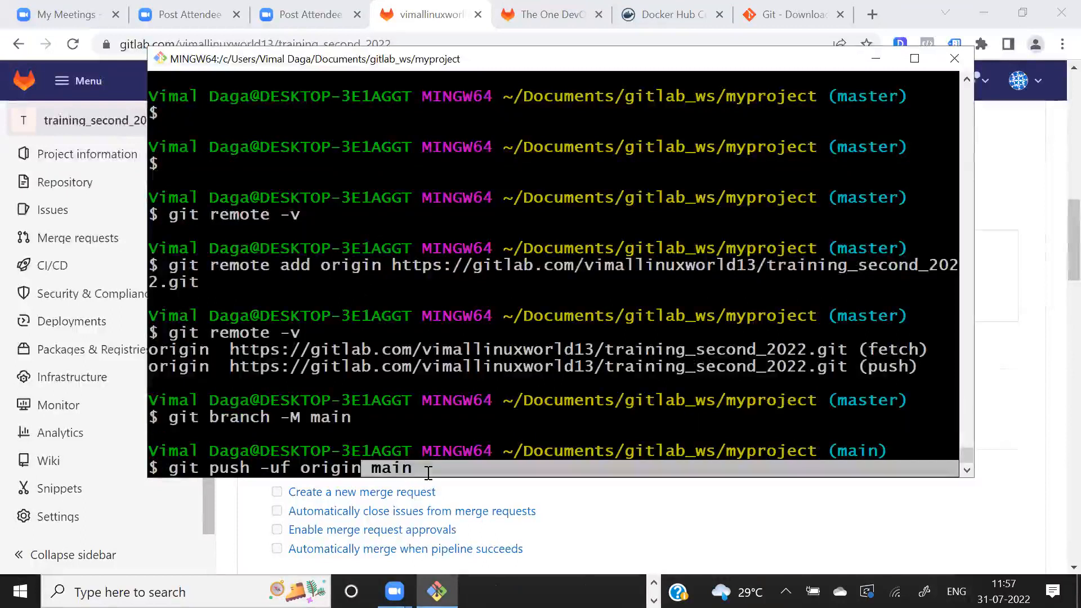
drag(302, 472, 340, 468)
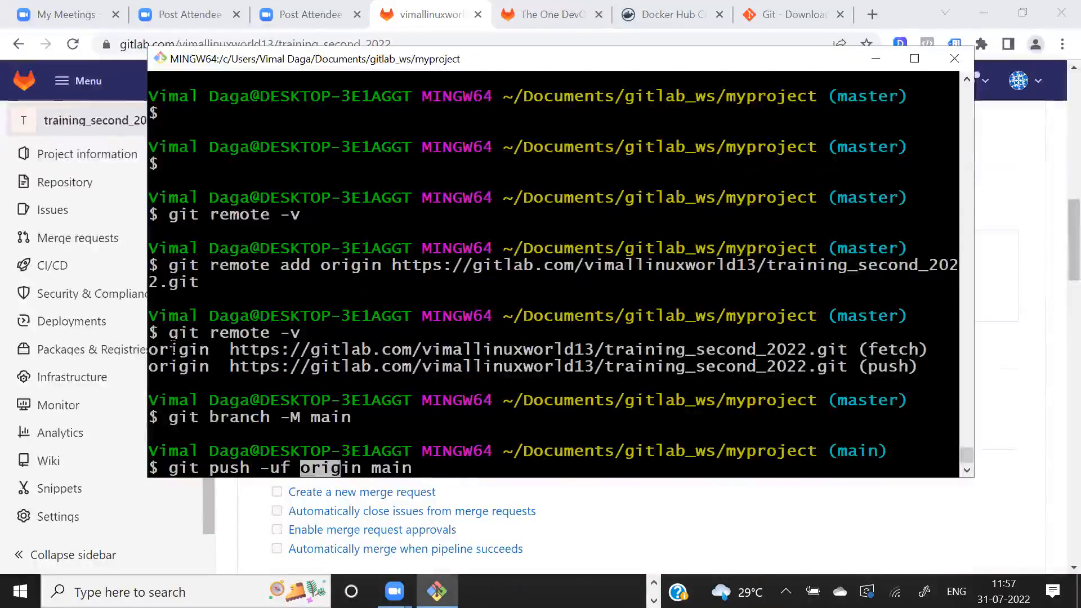
click(173, 349)
drag(331, 367, 390, 367)
click(390, 368)
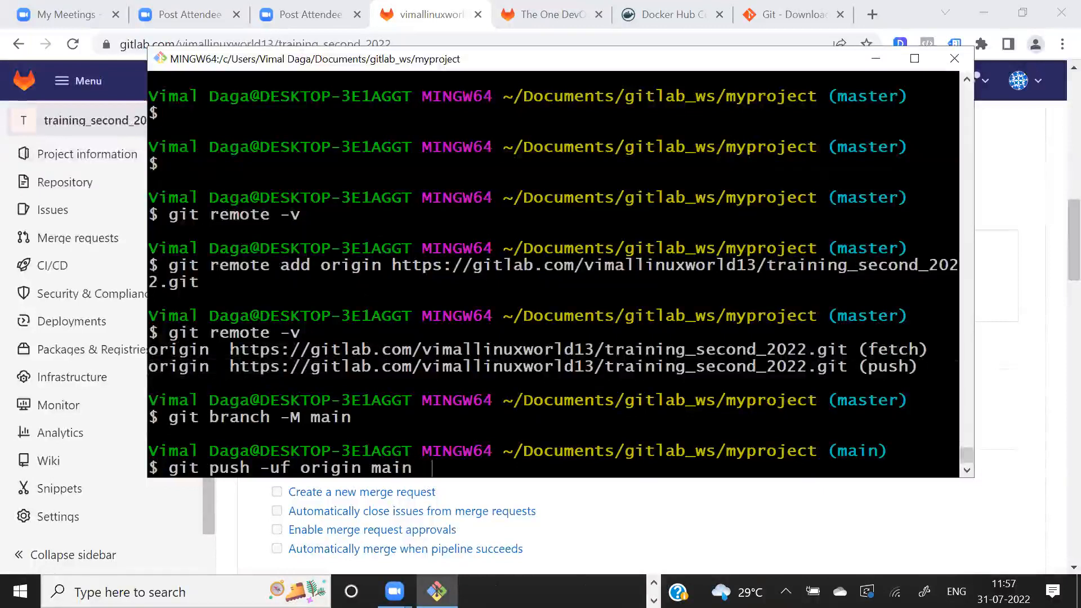
drag(225, 468, 249, 468)
click(356, 401)
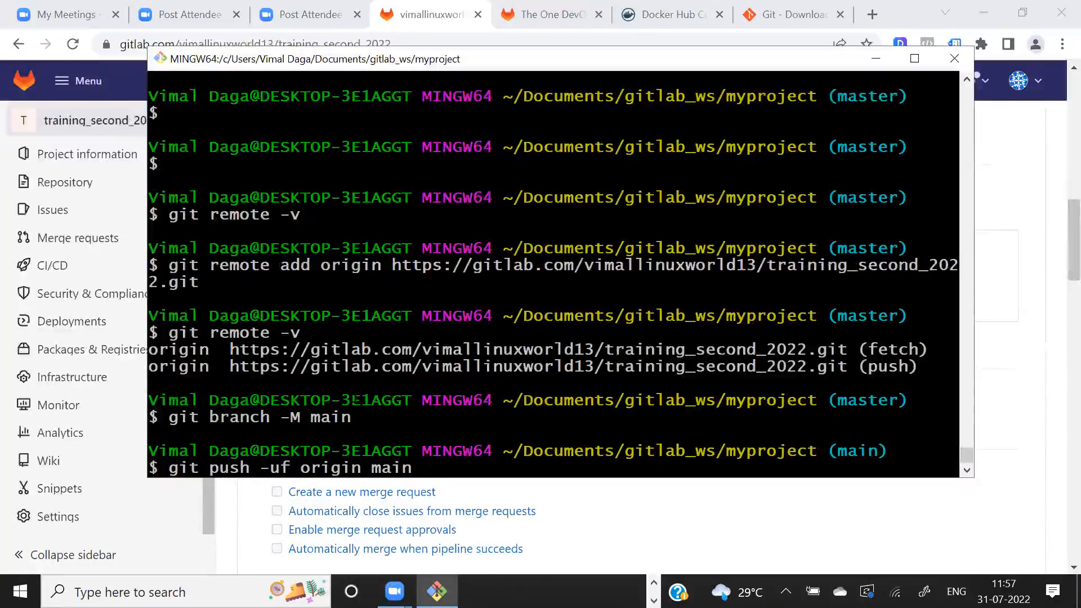
- On the Paint diagram, draw red arrows pointing at the GitLab box and write an underlined Auth above the push line
key(alt+Tab)
click(354, 395)
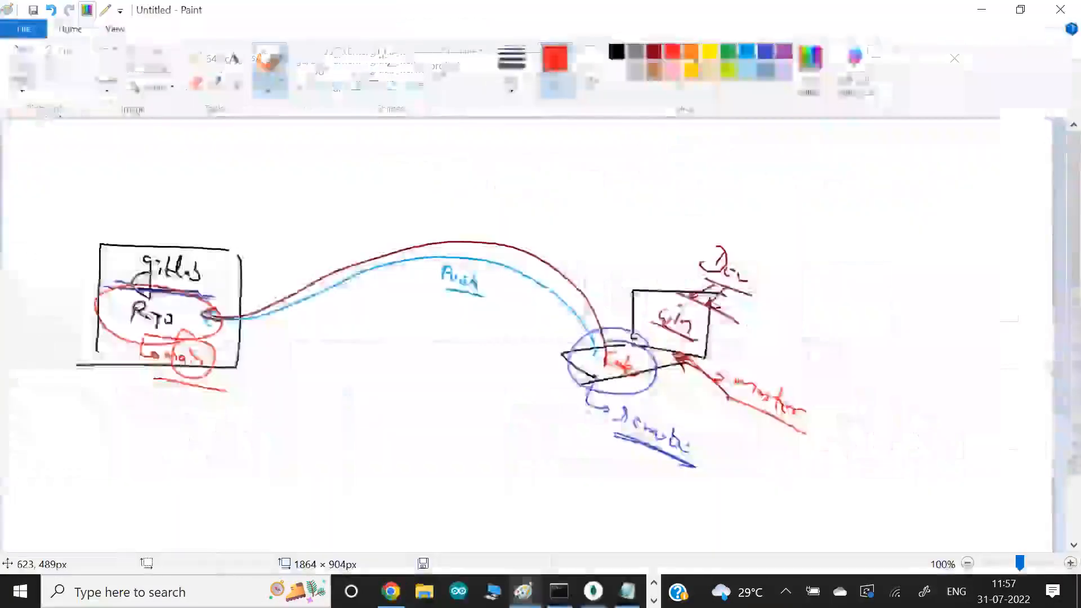
drag(248, 237, 229, 260)
drag(240, 233, 222, 264)
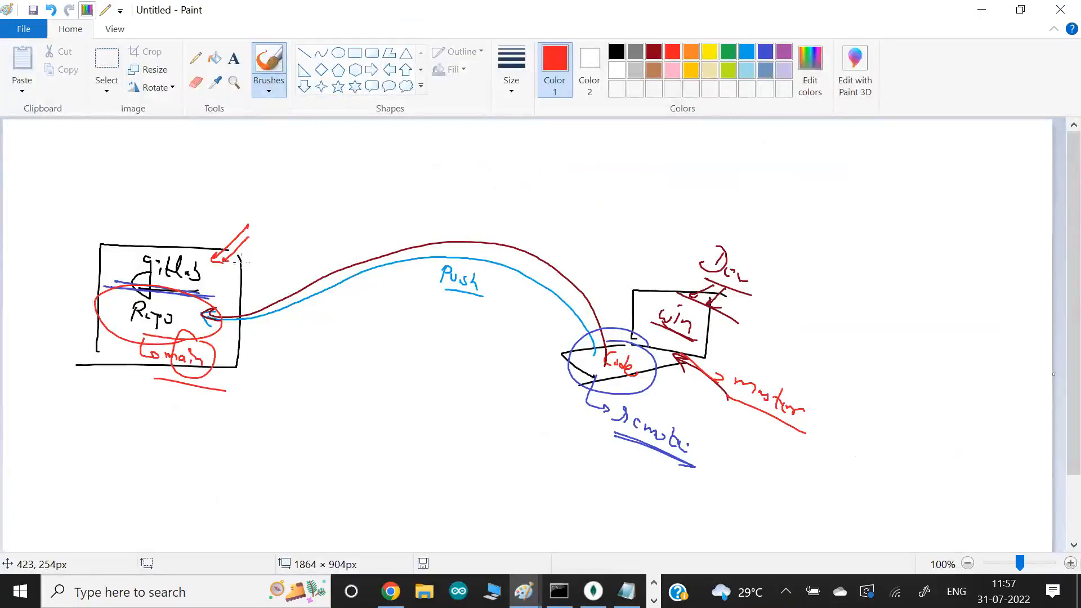
mouse_move(393, 179)
mouse_down()
mouse_move(429, 180)
mouse_move(437, 167)
mouse_up()
drag(438, 160, 446, 184)
drag(388, 185, 458, 194)
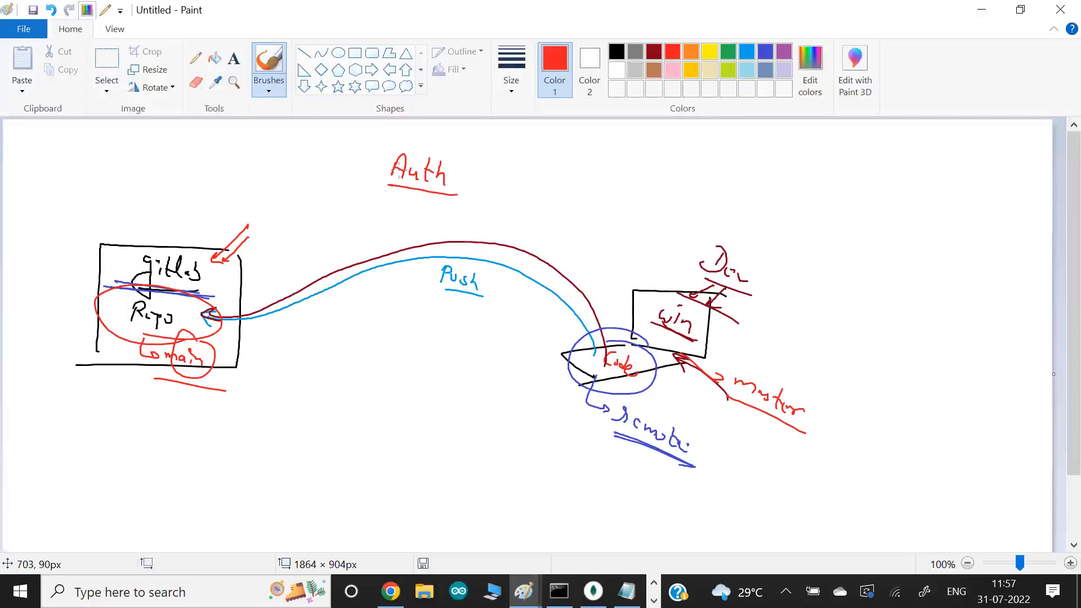
- Switch to Chrome, open a new incognito window and load gitlab.com in it
key(alt+Tab)
key(Tab)
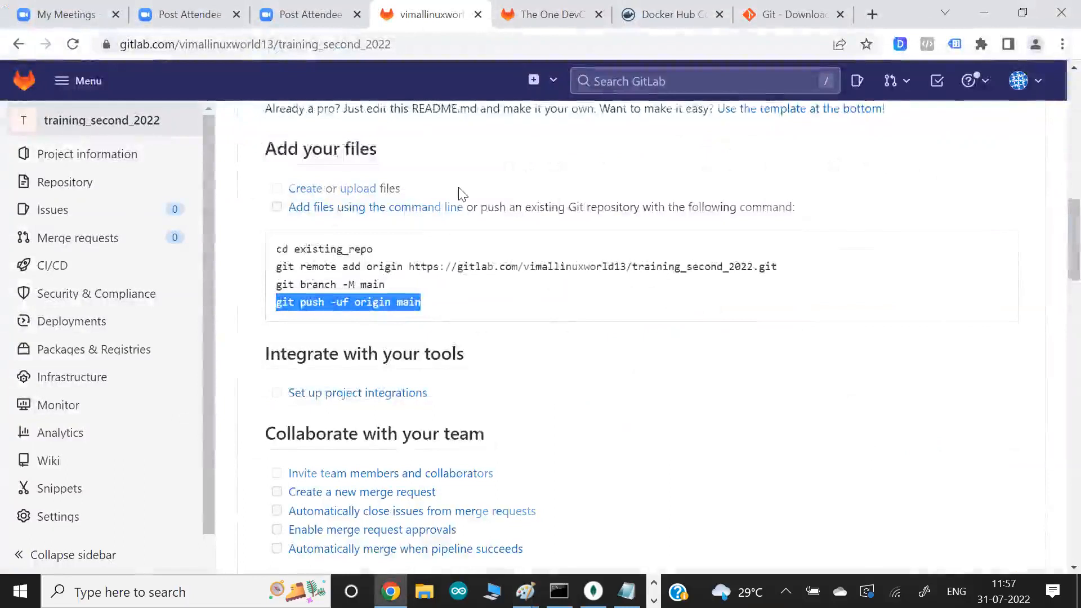
scroll(459, 195, up, 2)
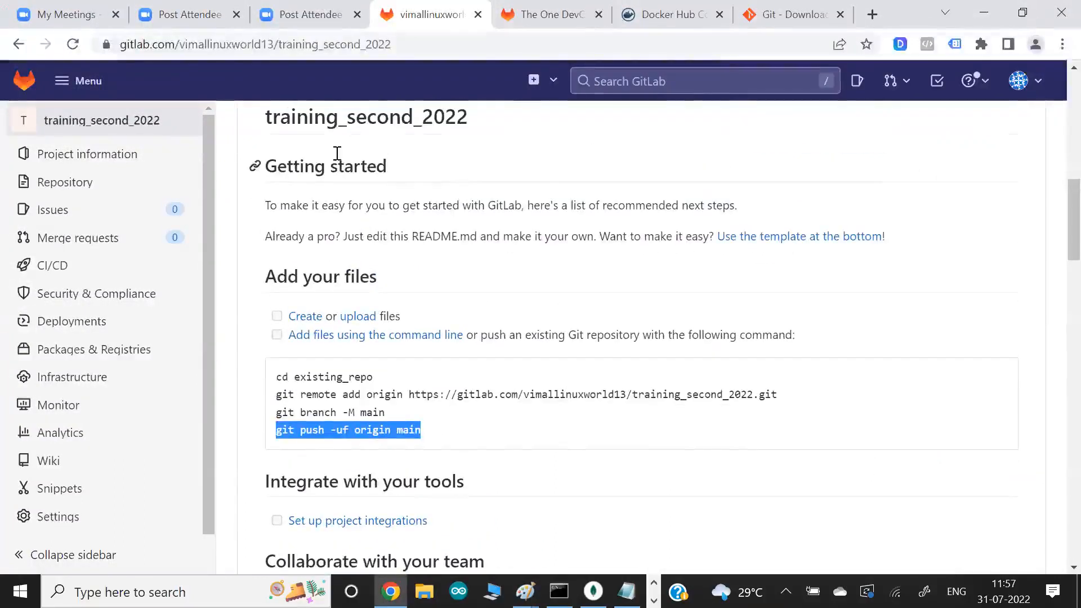
right_click(22, 84)
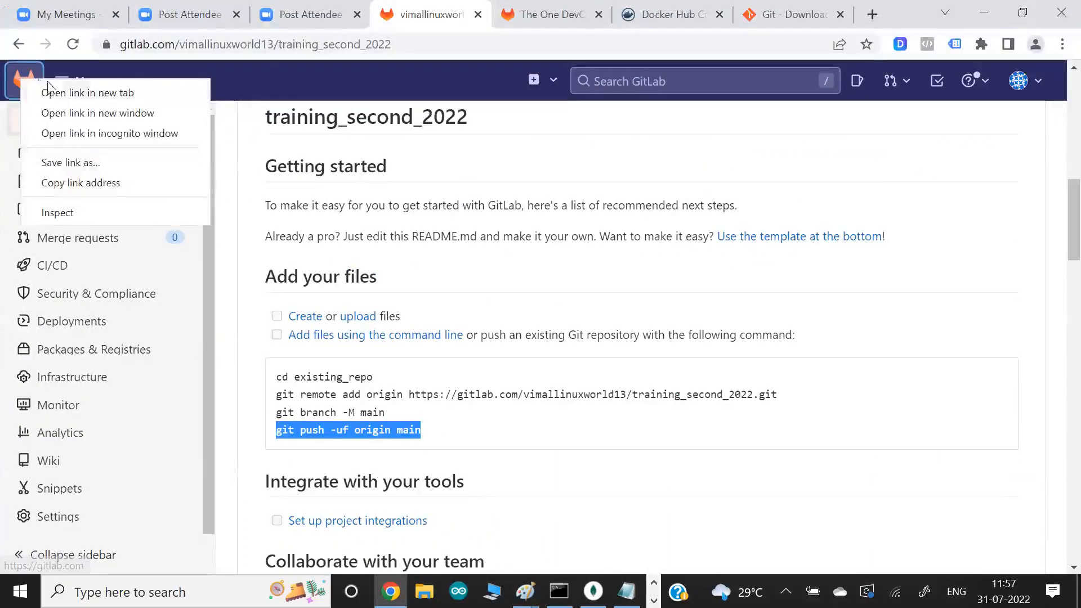
click(1061, 45)
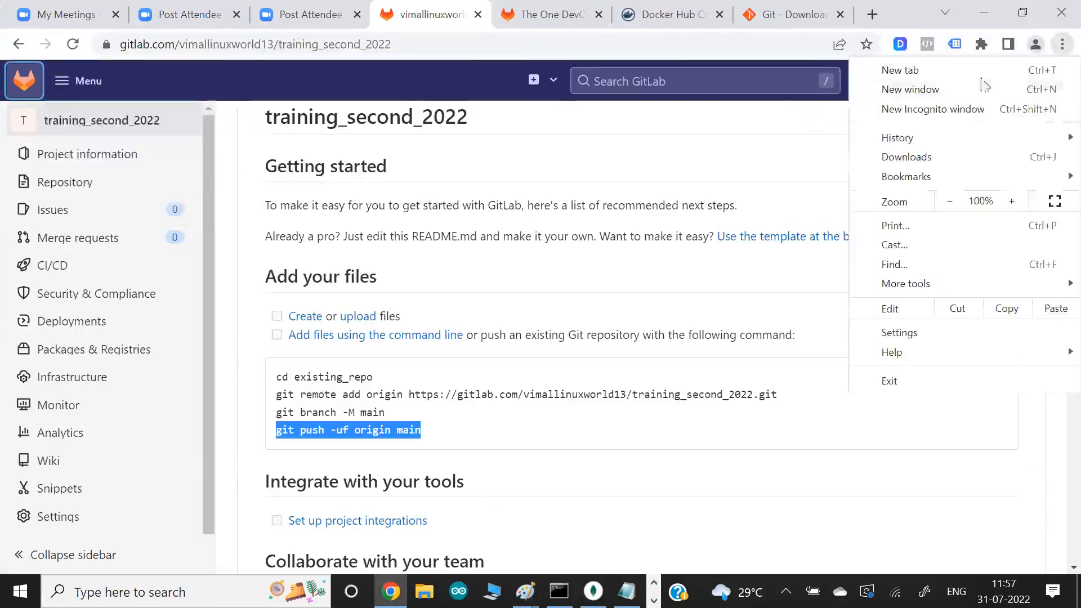
click(963, 114)
text(git)
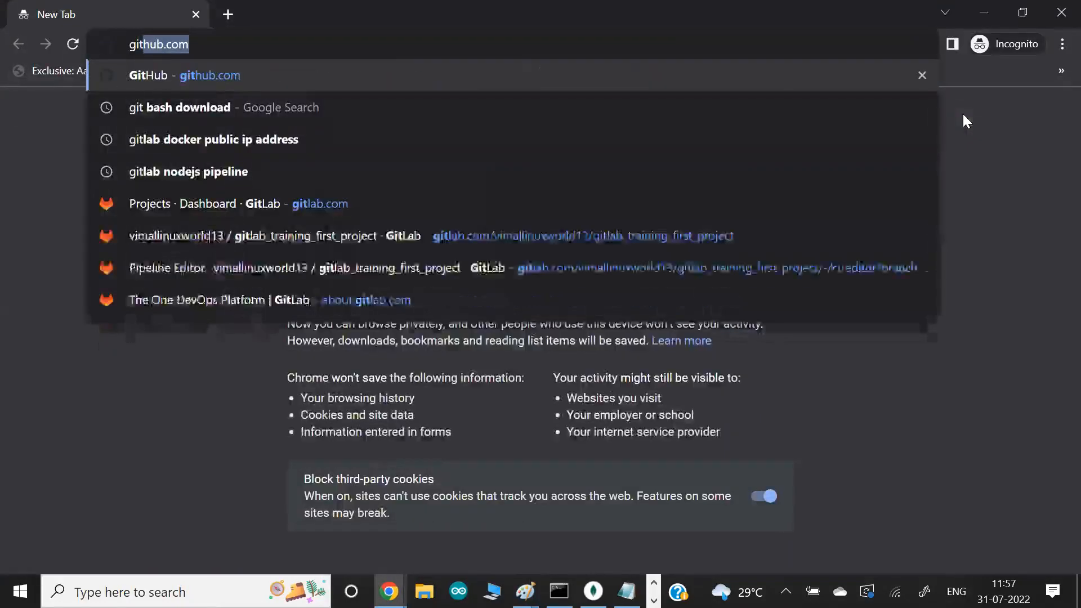
key(BackSpace)
key(BackSpace)
key(BackSpace)
key(BackSpace)
text(gitlab.com)
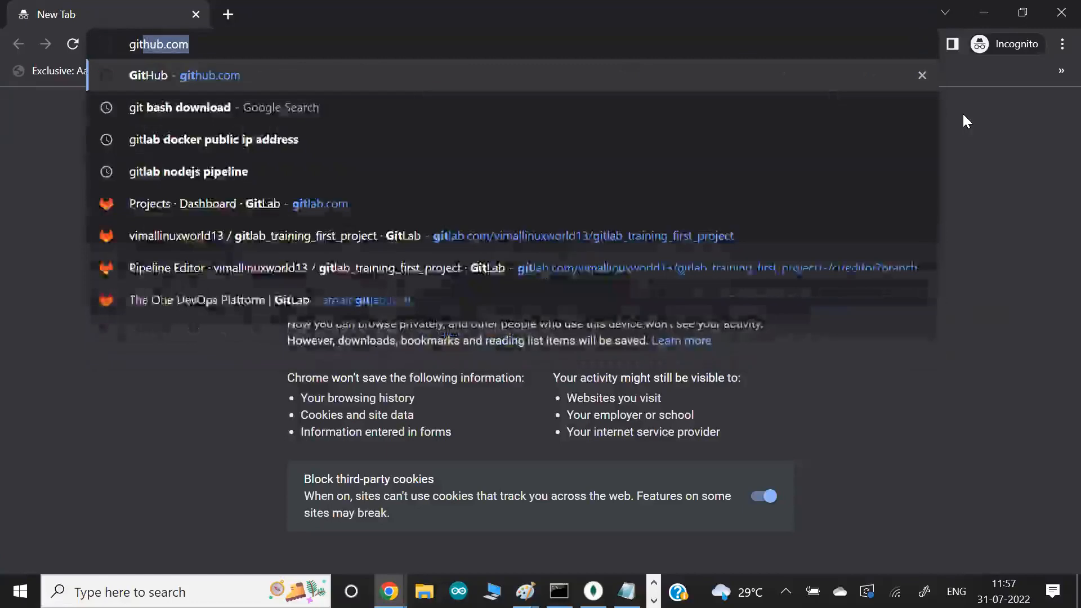
key(Return)
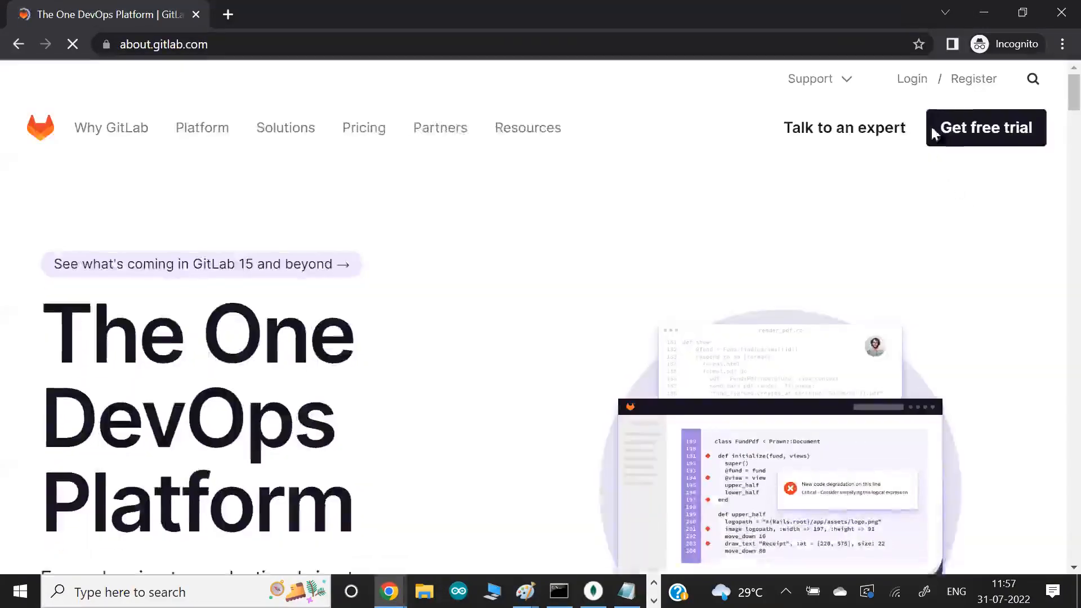
- Open GitLab's login page and examine its username and password form and the third-party sign-in options
click(911, 80)
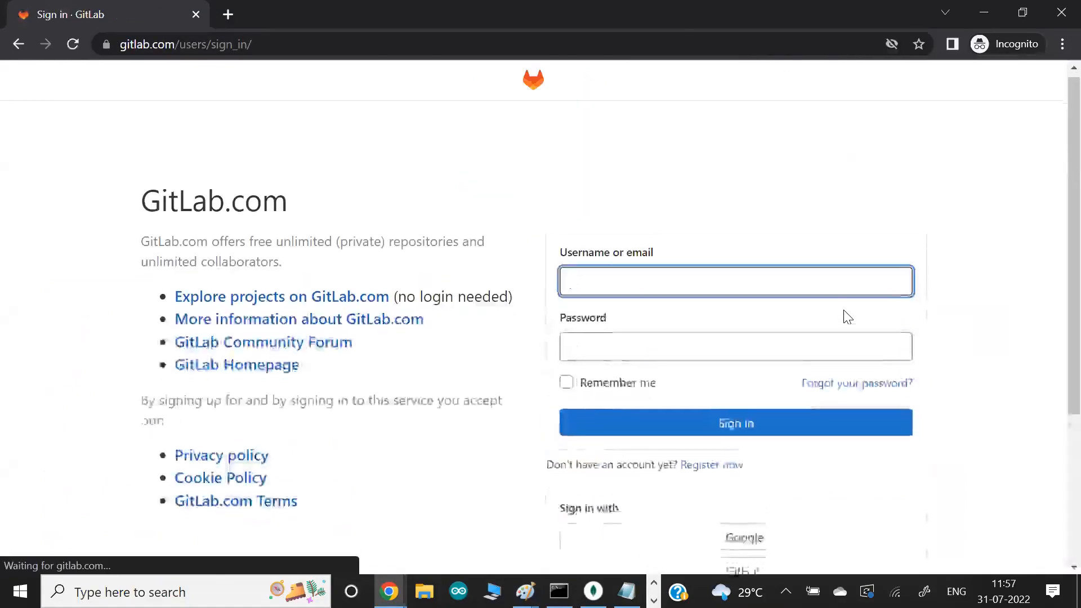
scroll(845, 314, down, 4)
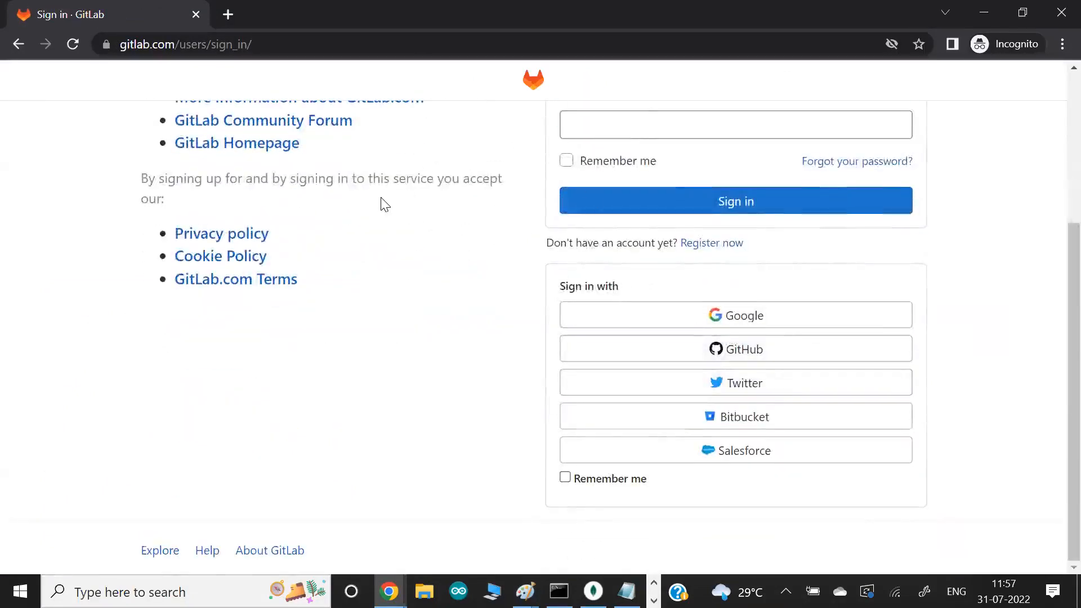
scroll(380, 203, up, 3)
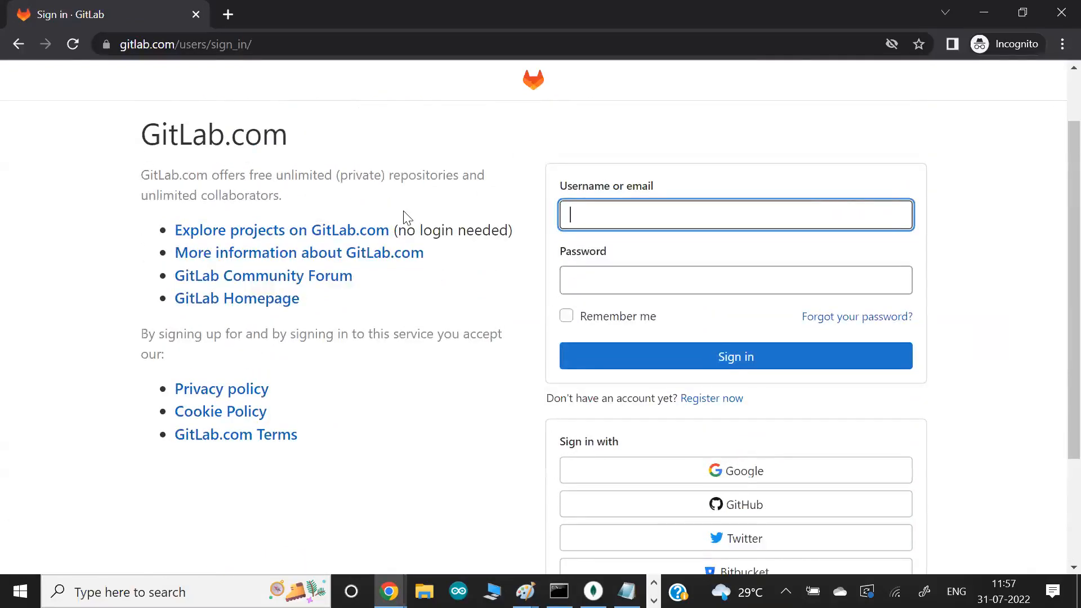
scroll(407, 217, down, 1)
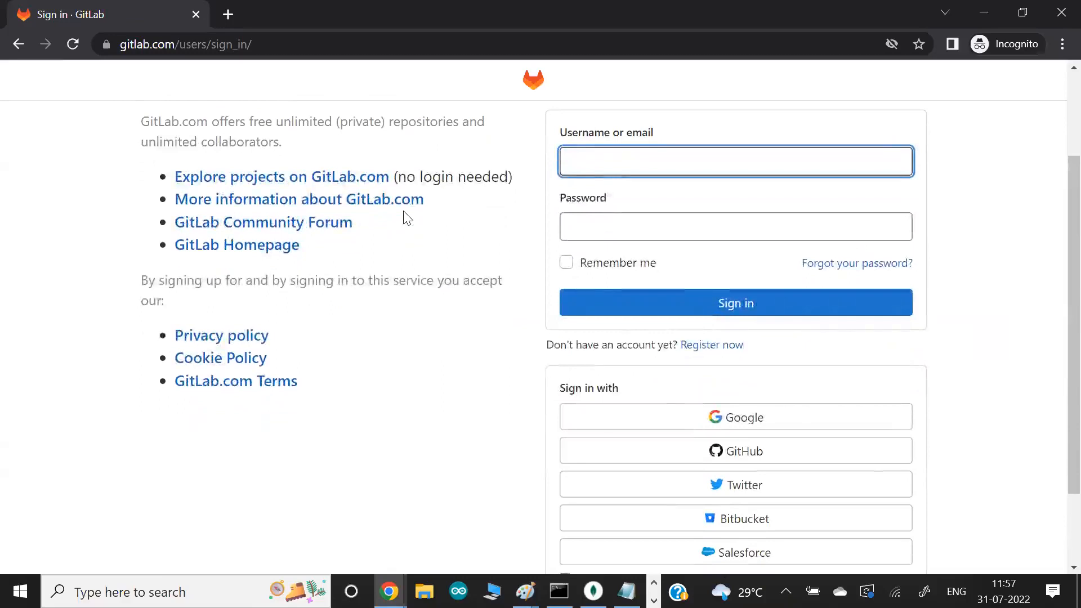
- Return to the training_second_2022 project in the regular Chrome window and open its URL in a new tab
key(alt+Tab)
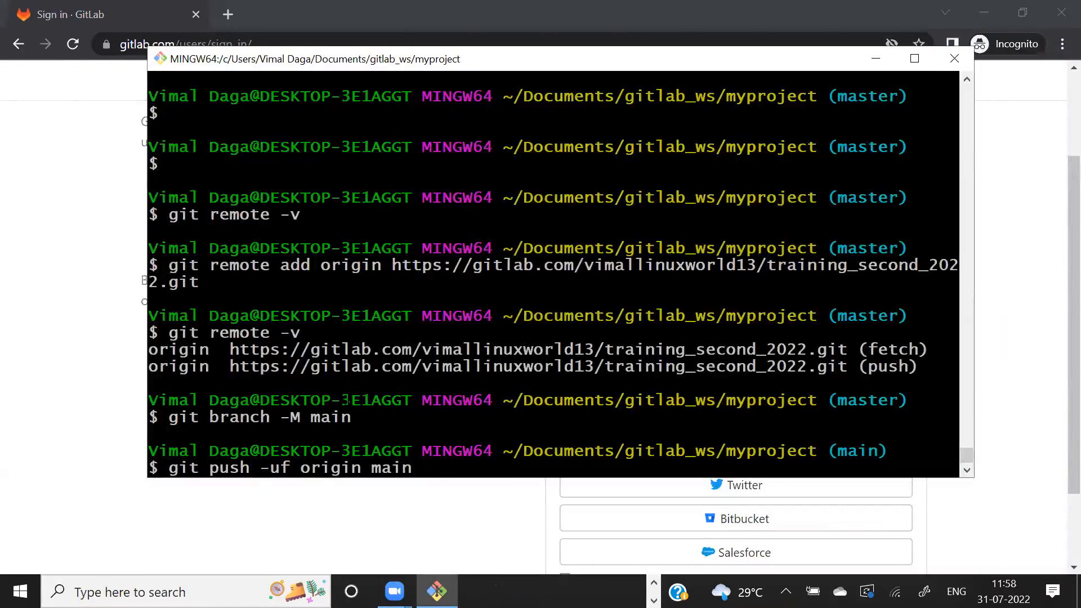
key(alt+Tab)
key(alt+Tab)
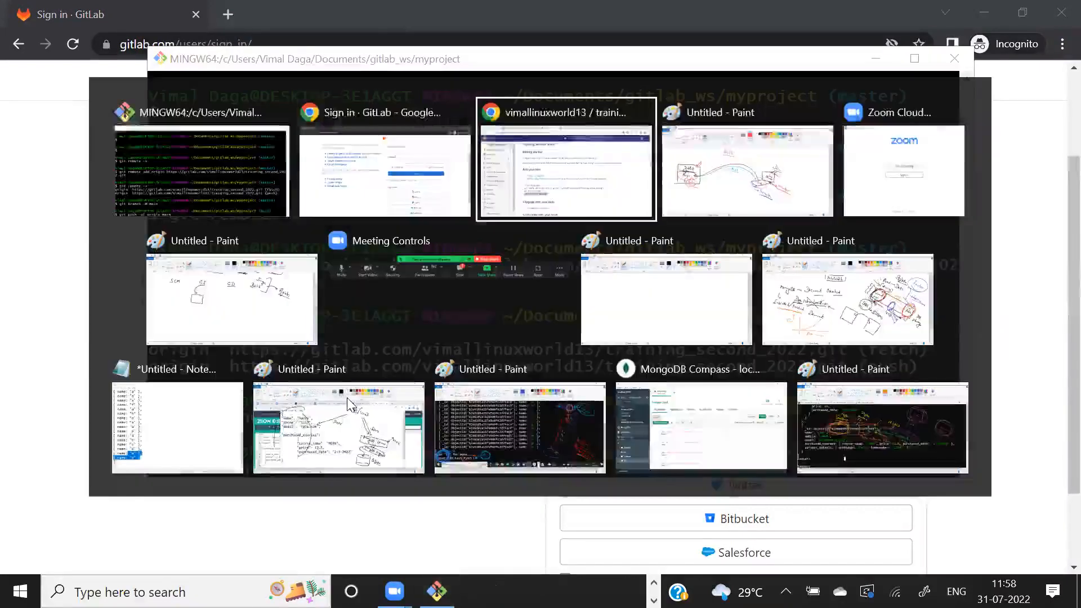
scroll(597, 317, up, 2)
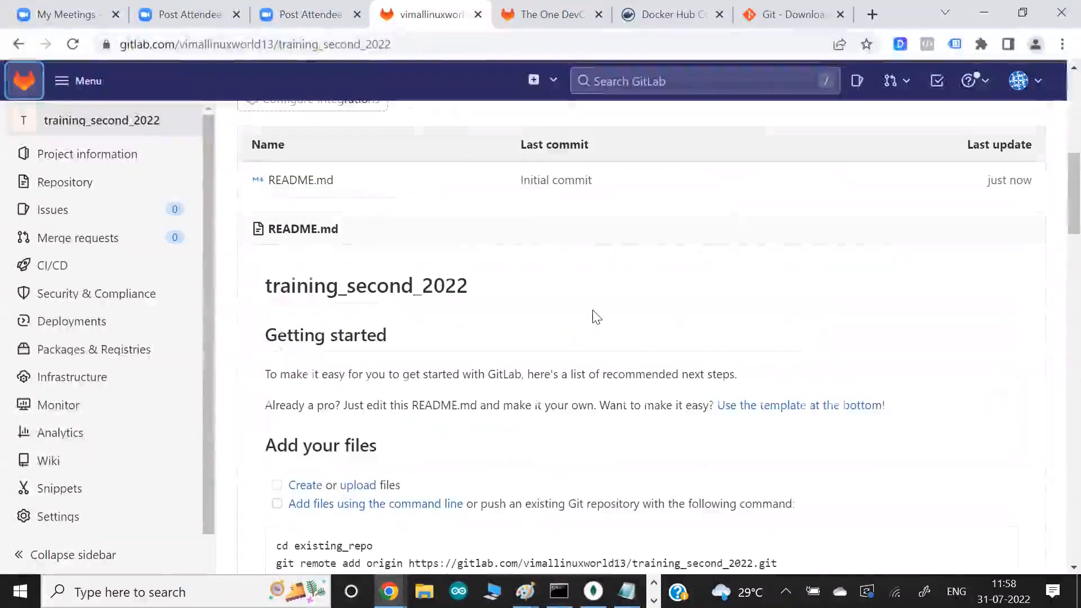
scroll(597, 317, up, 5)
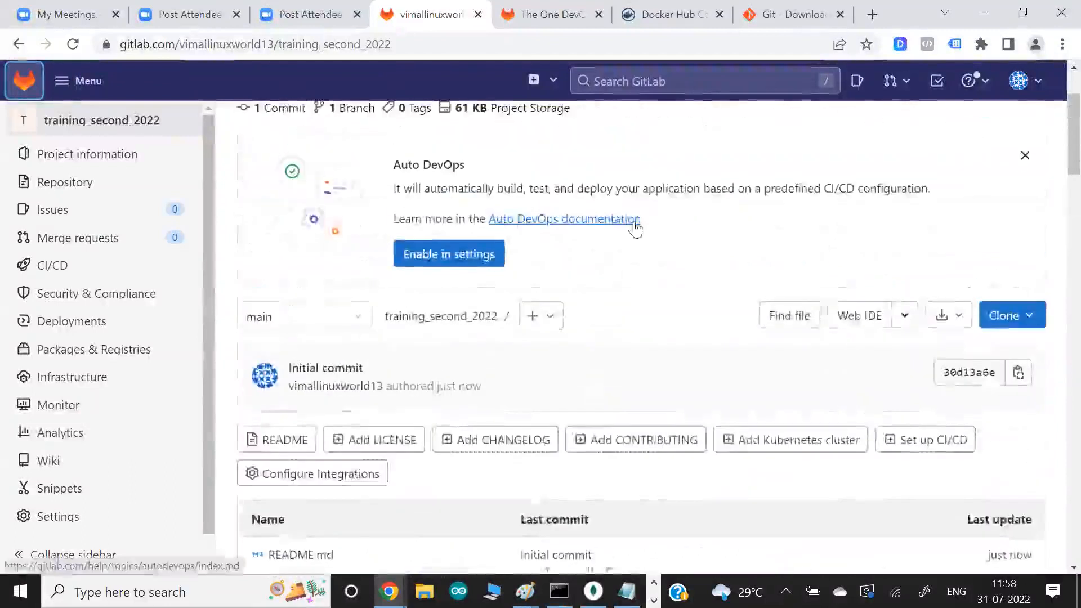
scroll(636, 227, up, 2)
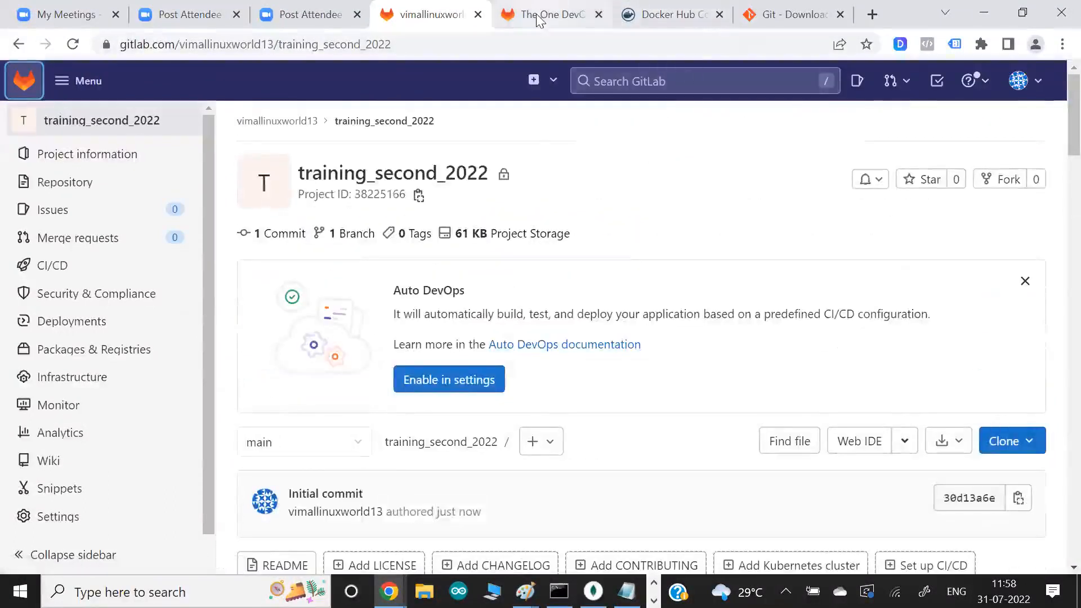
click(500, 18)
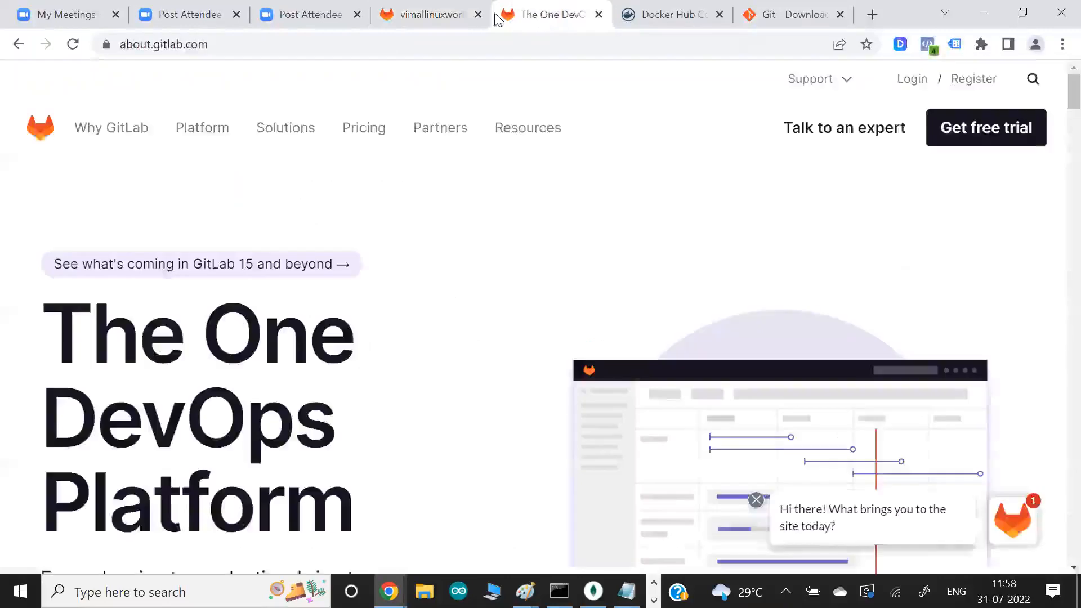
click(449, 16)
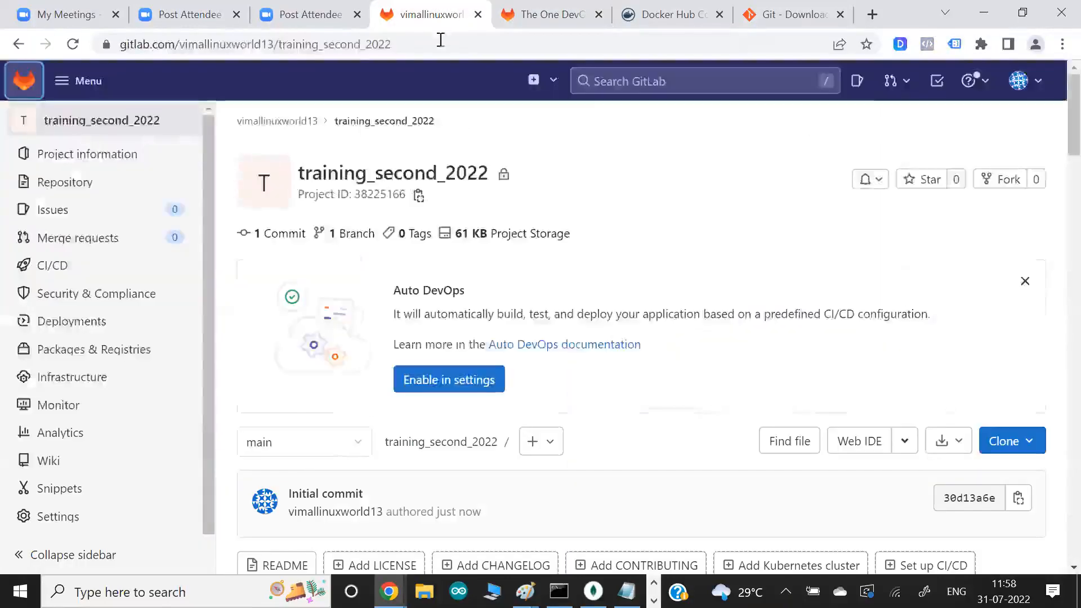
click(362, 48)
key(ctrl+c)
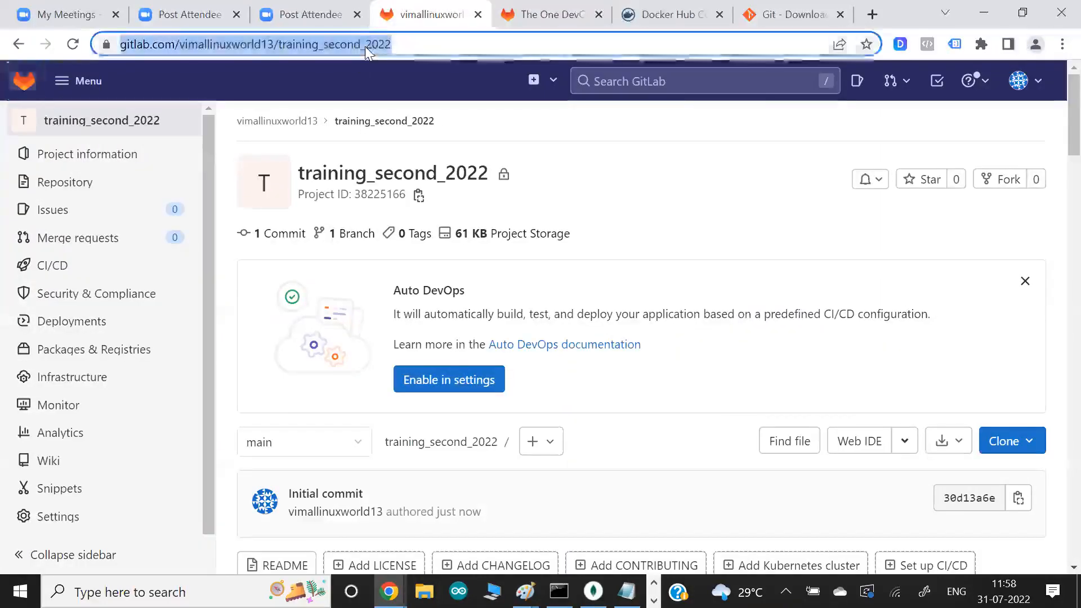
click(873, 14)
key(ctrl+v)
key(Return)
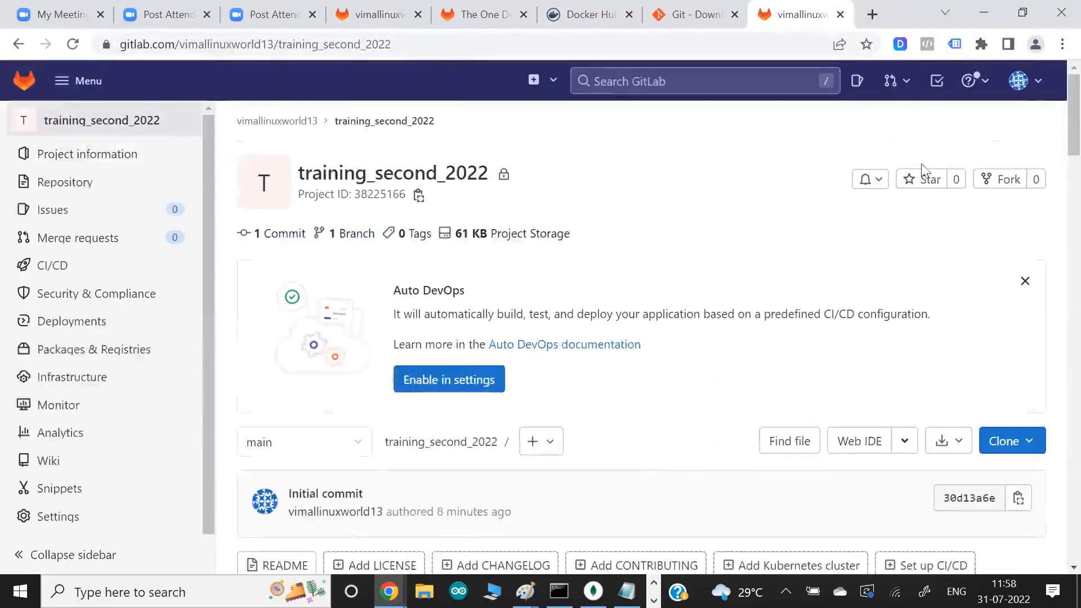
- Open the GitLab user preferences and go to the account's password settings
click(1021, 81)
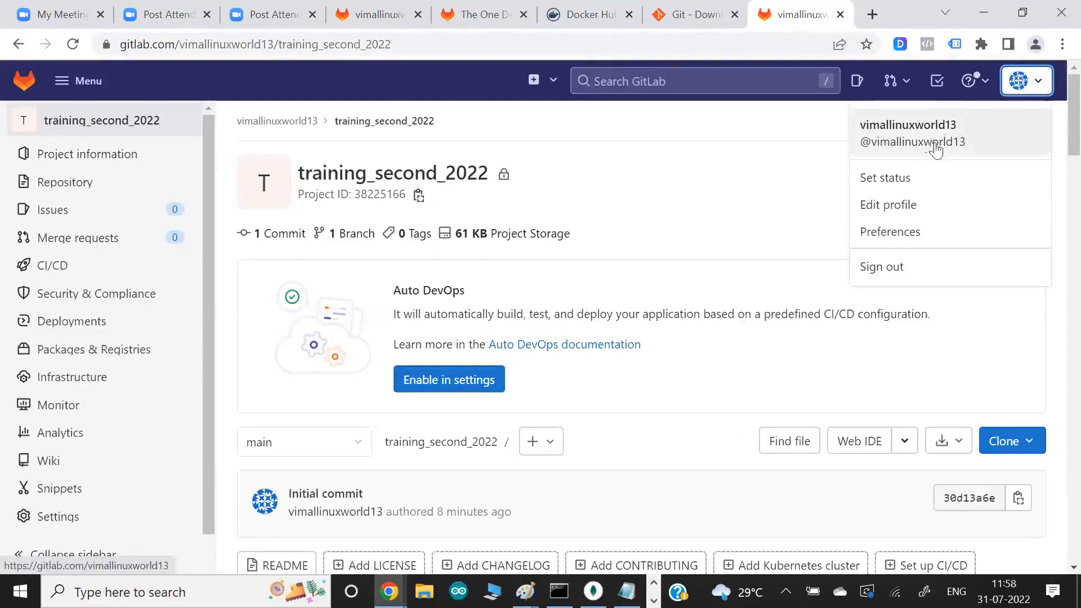
click(896, 237)
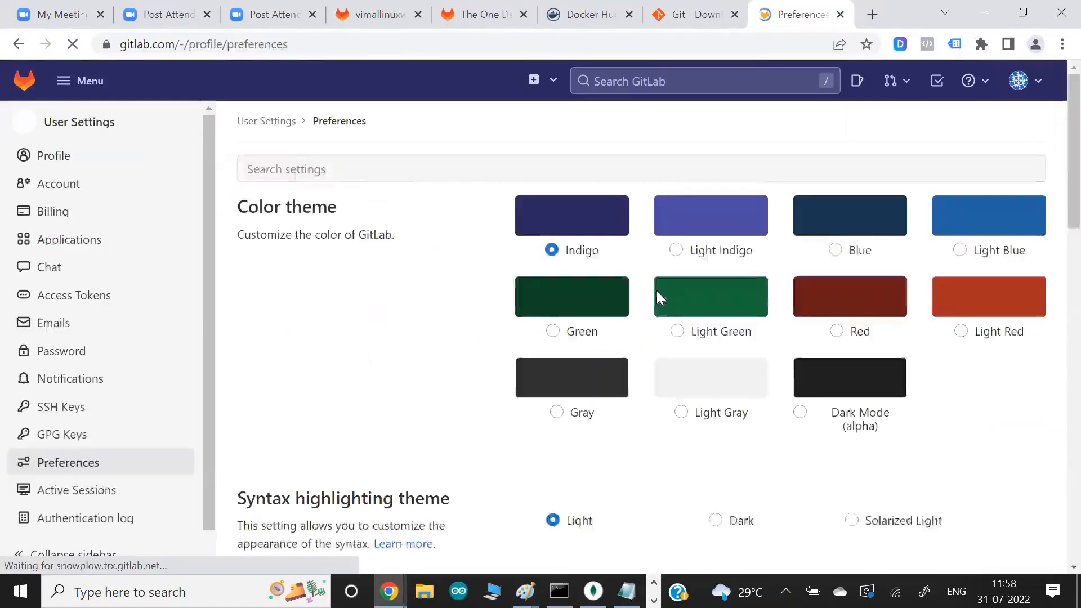
scroll(292, 401, down, 10)
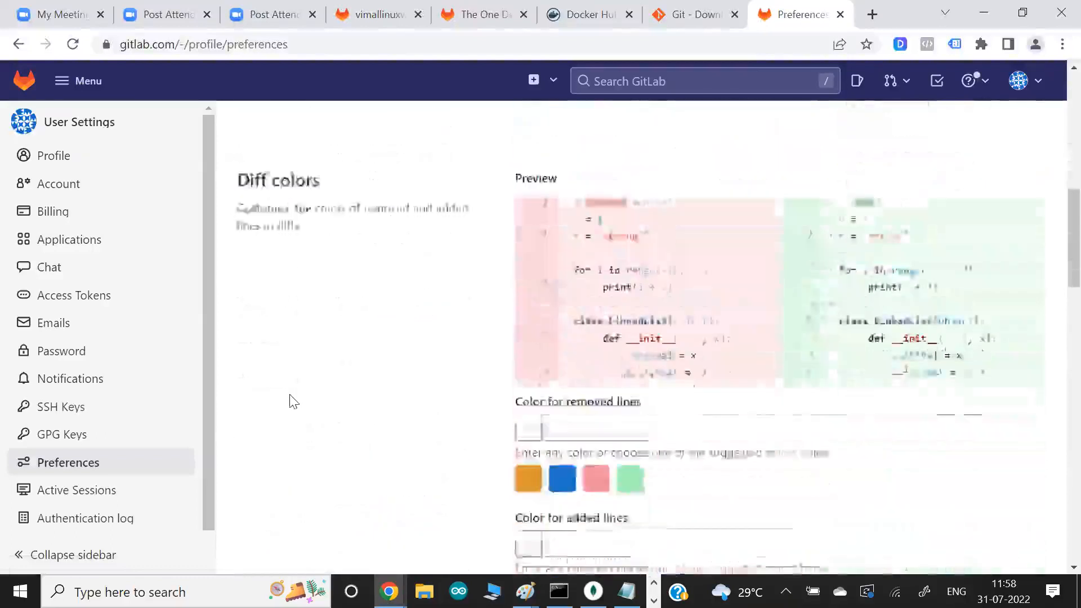
scroll(292, 401, down, 3)
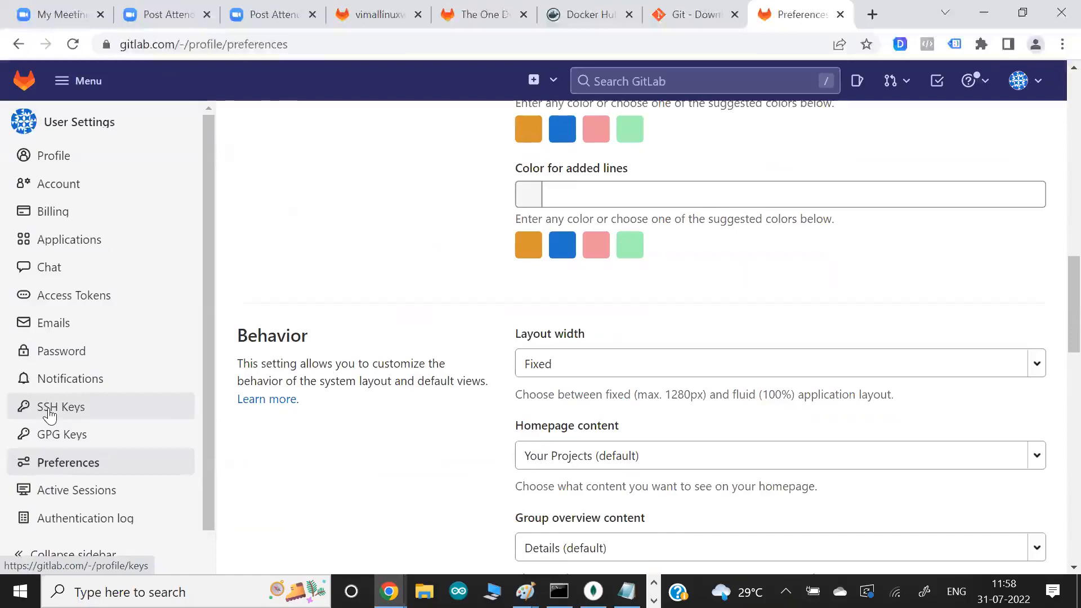
click(75, 354)
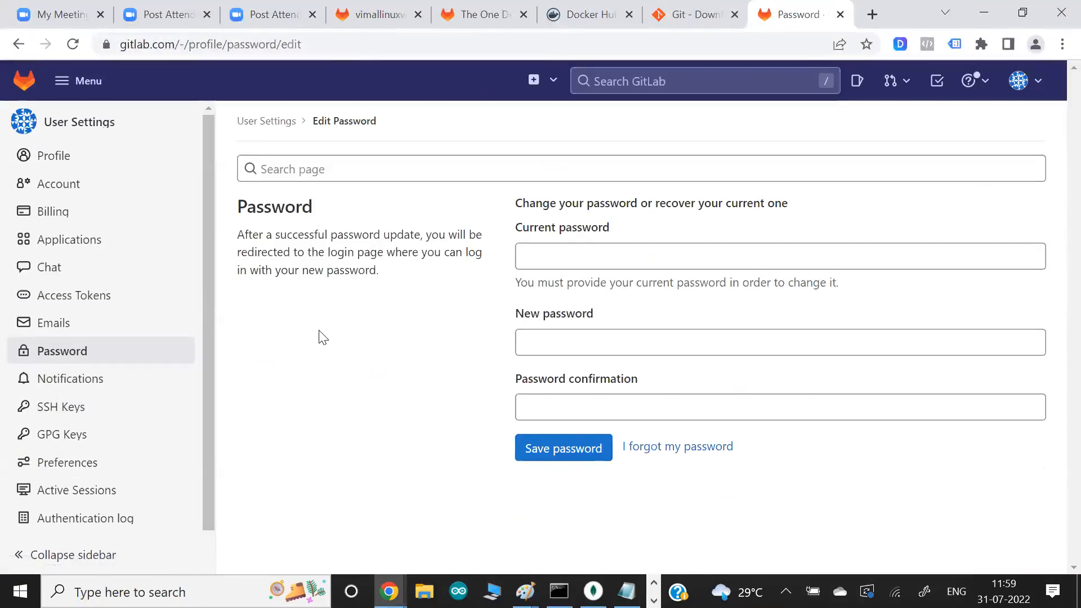
- Fill in the current password and new password fields of the password change form without saving
click(536, 260)
text(••)
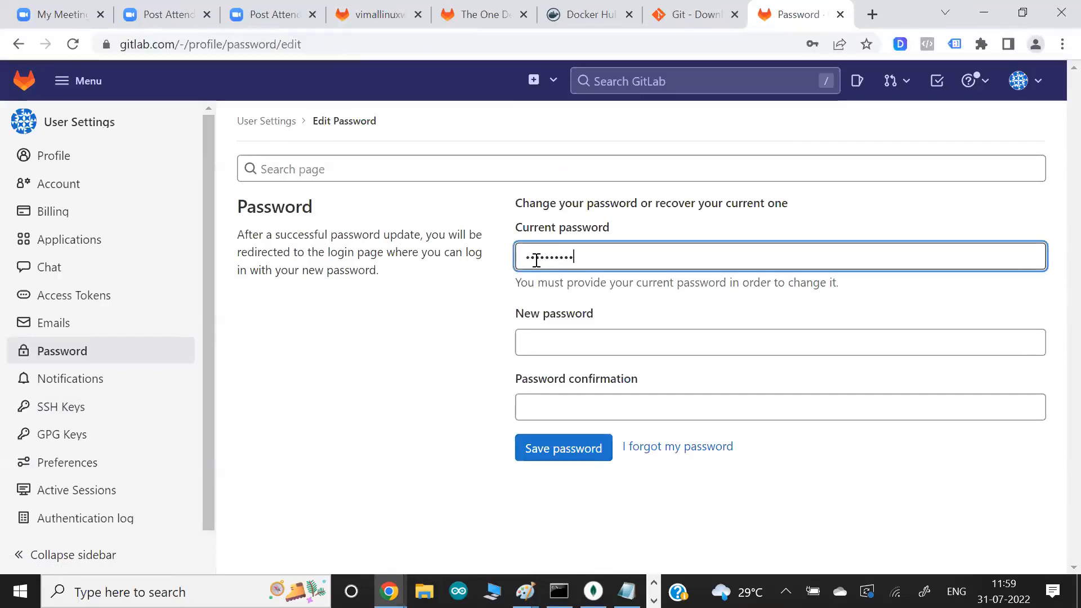
click(549, 347)
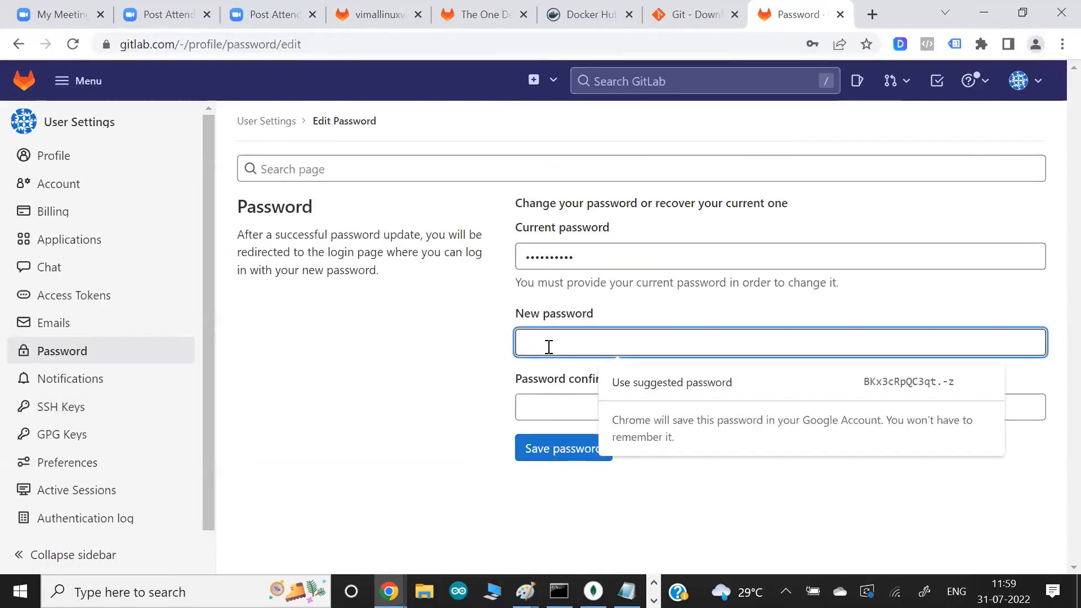
text(••••••)
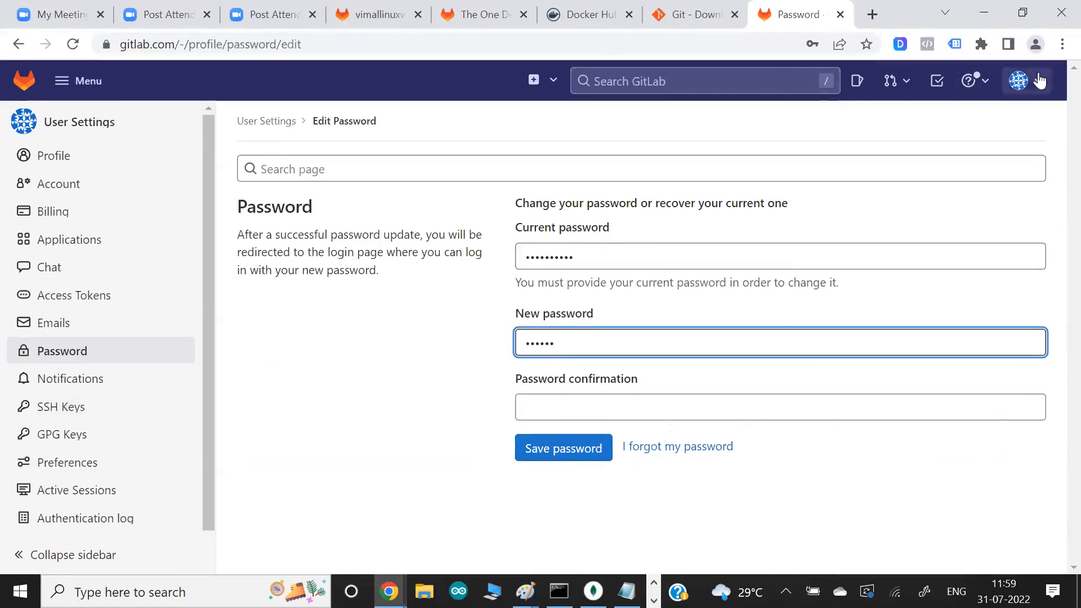
click(1019, 81)
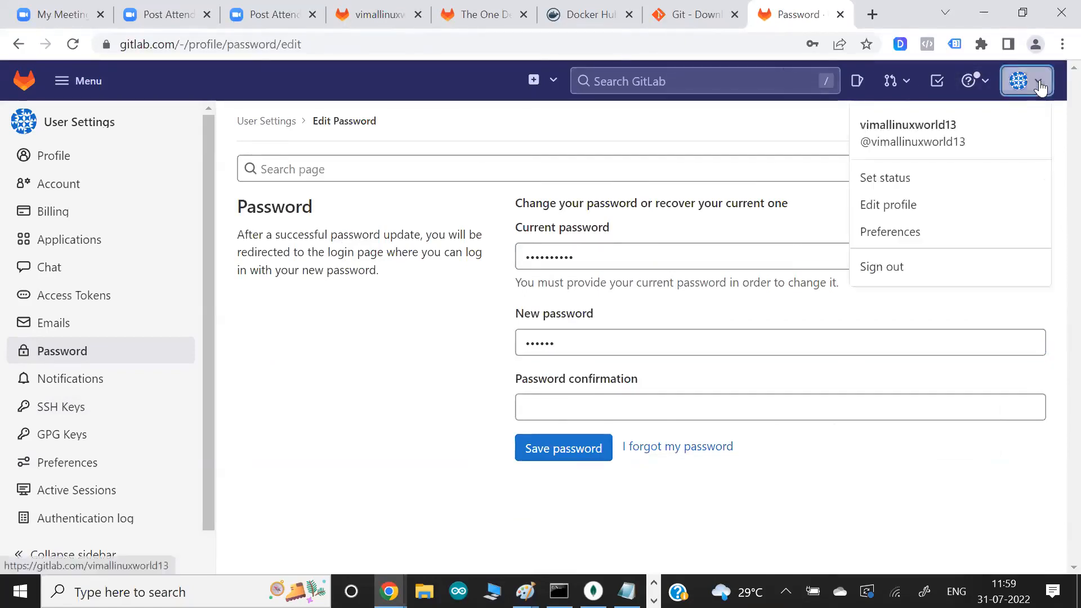
click(411, 401)
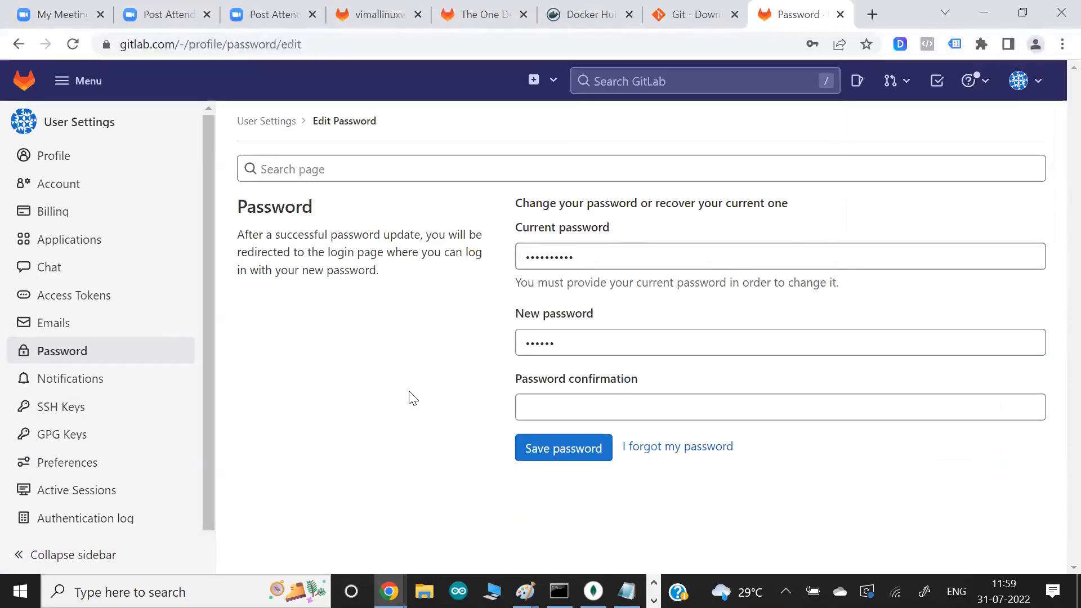
- Review the file list of the training_second_2022 project on its main branch
click(386, 15)
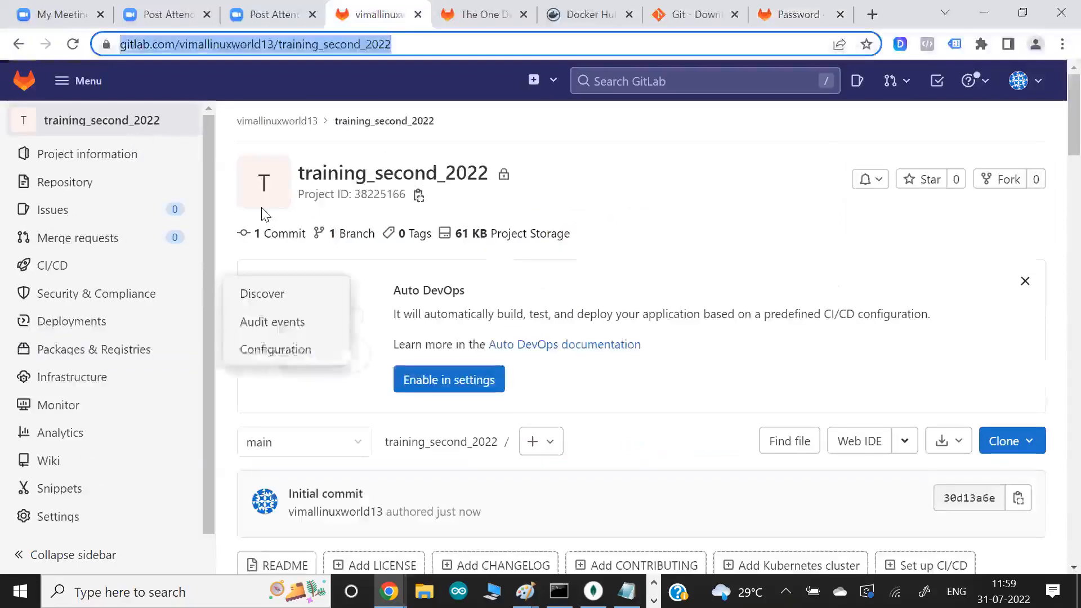
scroll(566, 272, down, 1)
scroll(563, 271, down, 4)
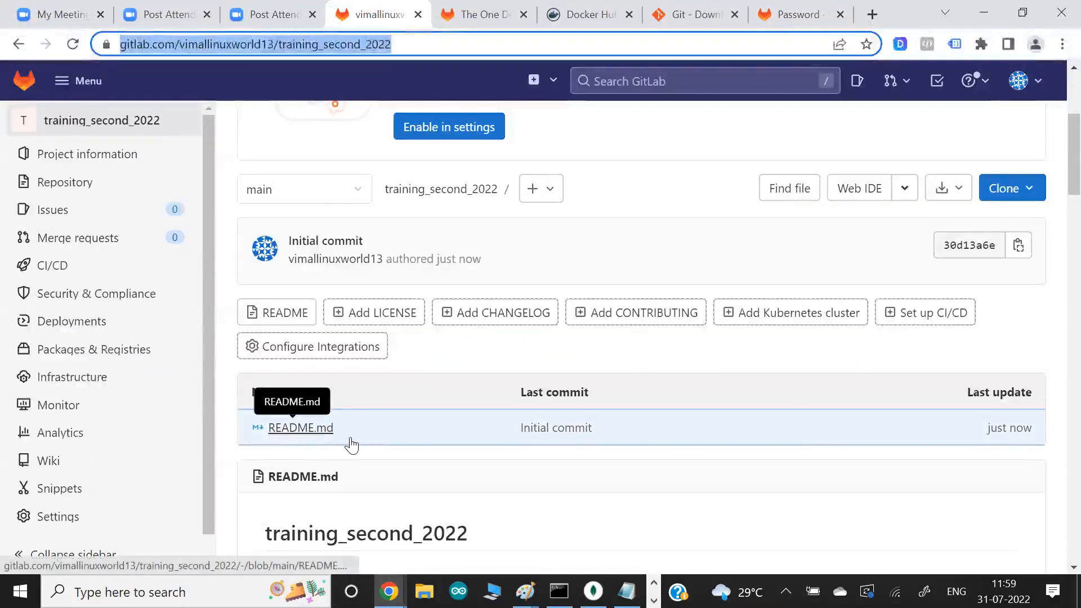
- Run the prepared git push -uf origin main in Git Bash, then return to the GitLab project page in Chrome
key(alt+Tab)
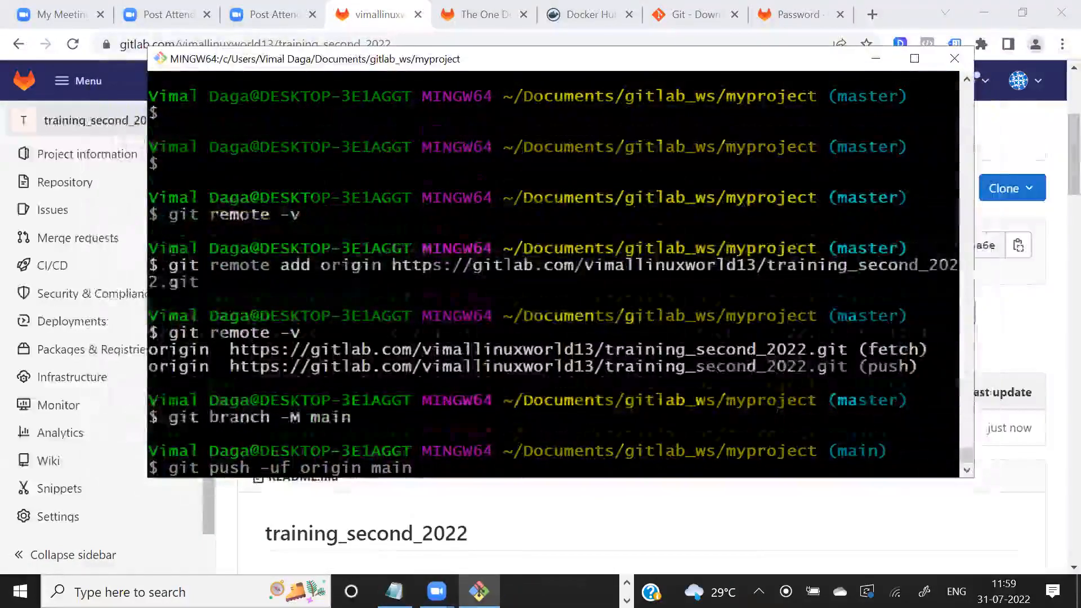
key(Return)
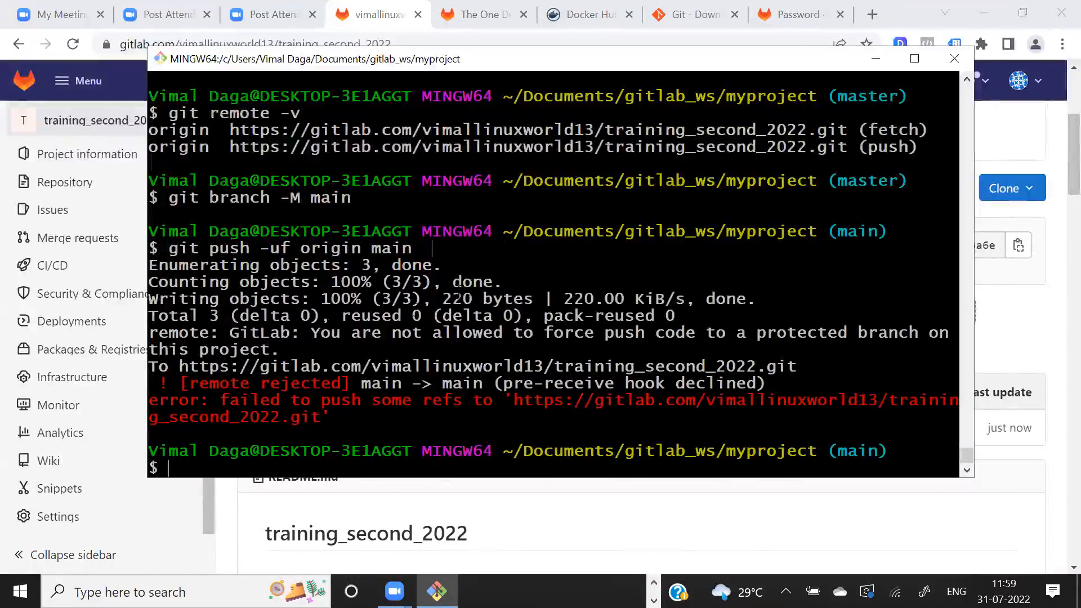
key(alt+Tab)
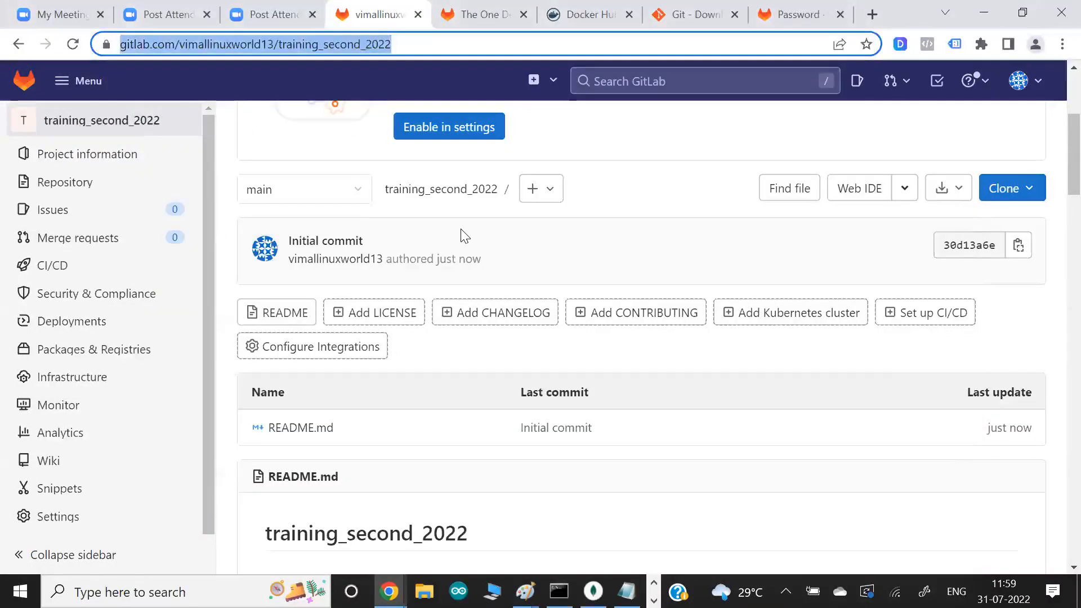
- Switch to Git Bash, list the files in the myproject folder with ls, and read the remote's response to the force push
key(alt+Tab)
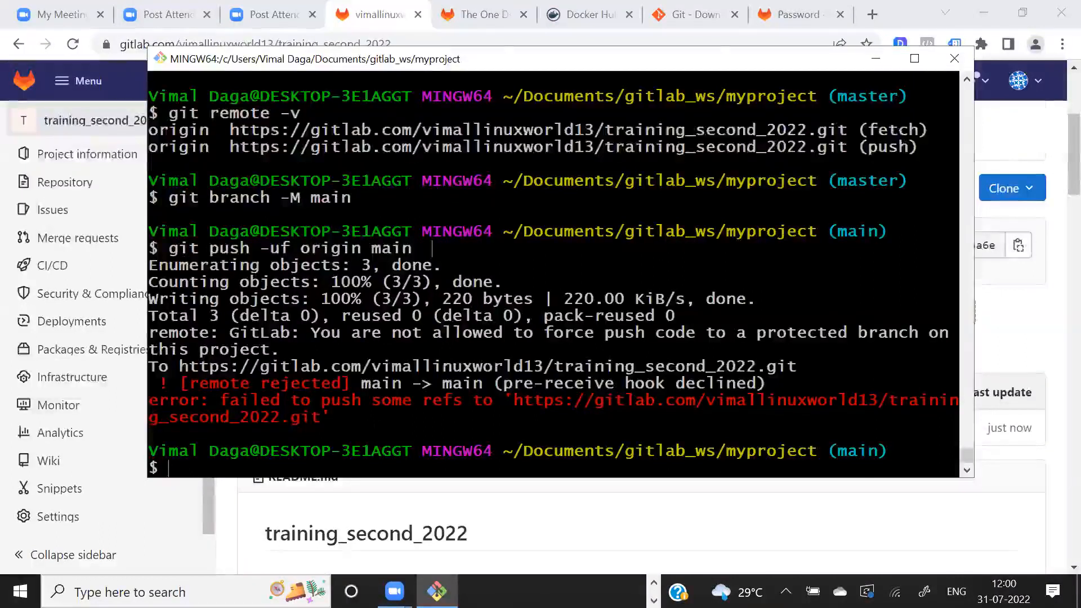
text(s)
key(Return)
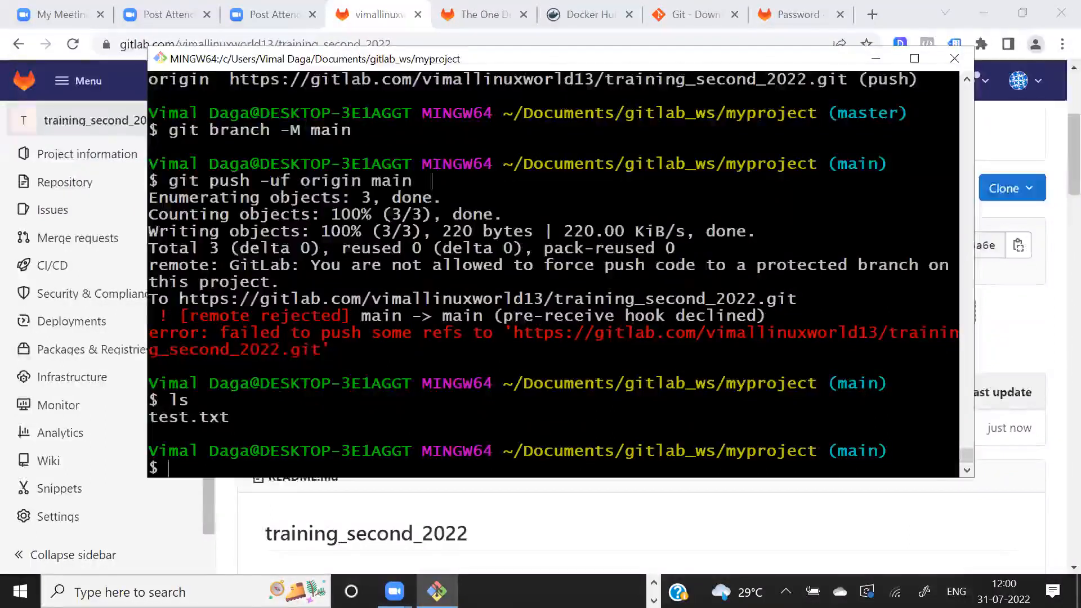
drag(433, 264, 532, 264)
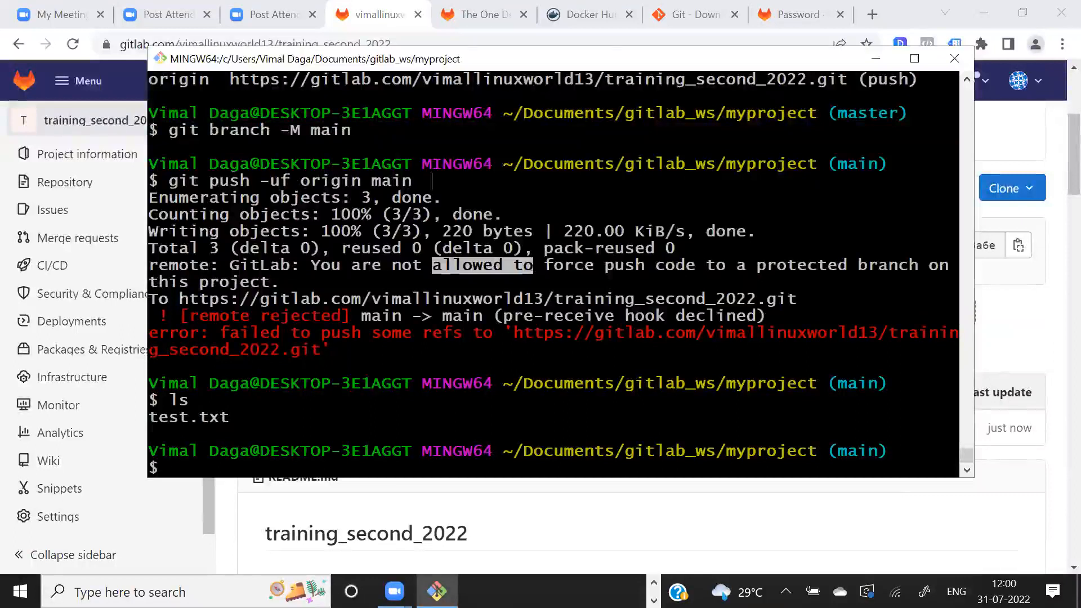
drag(857, 264, 897, 265)
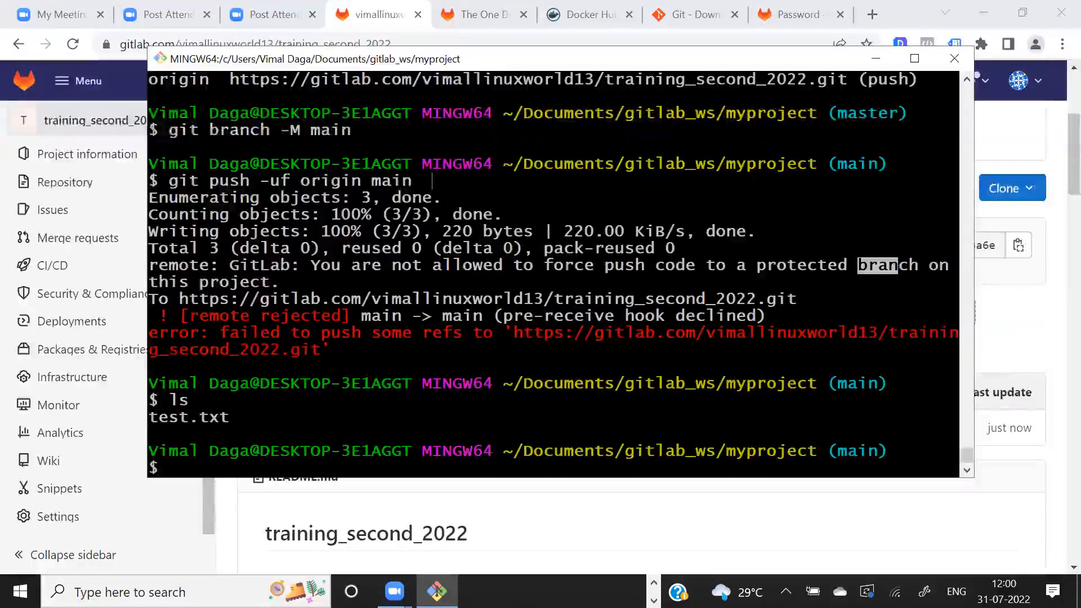
- Compare the push error in Git Bash with the training_second_2022 project page in Chrome and check the project's branch list
key(alt+Tab)
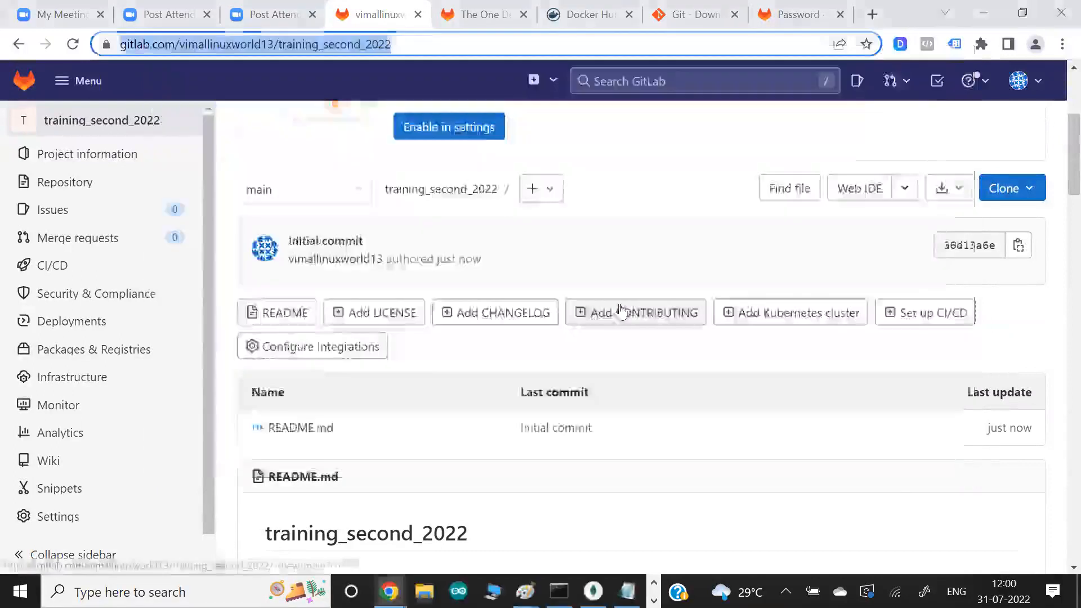
scroll(570, 336, down, 3)
scroll(570, 335, up, 1)
scroll(570, 336, up, 3)
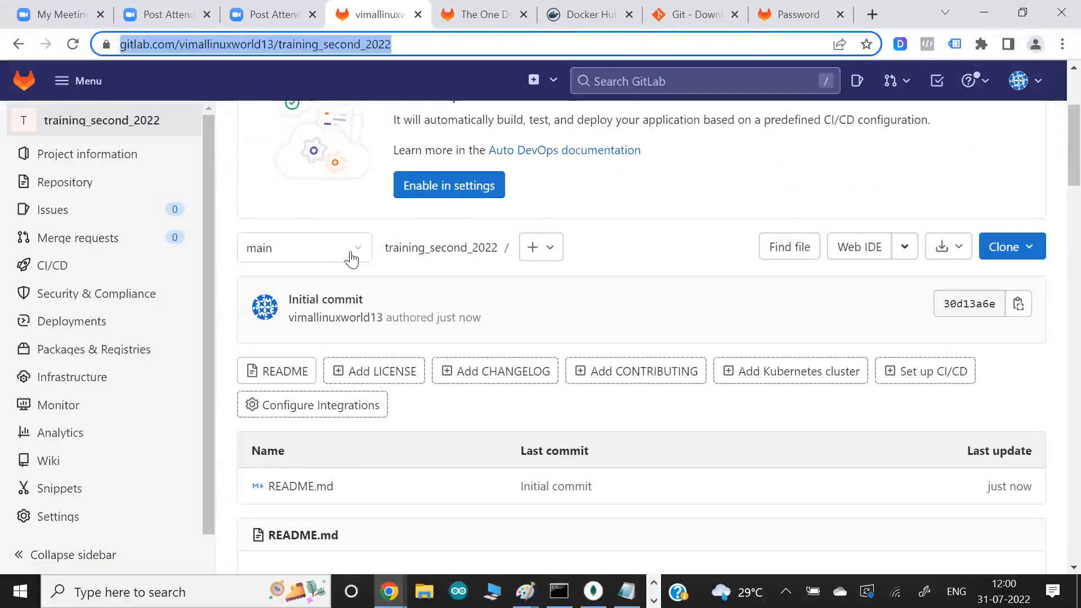
key(alt+Tab)
drag(728, 264, 876, 267)
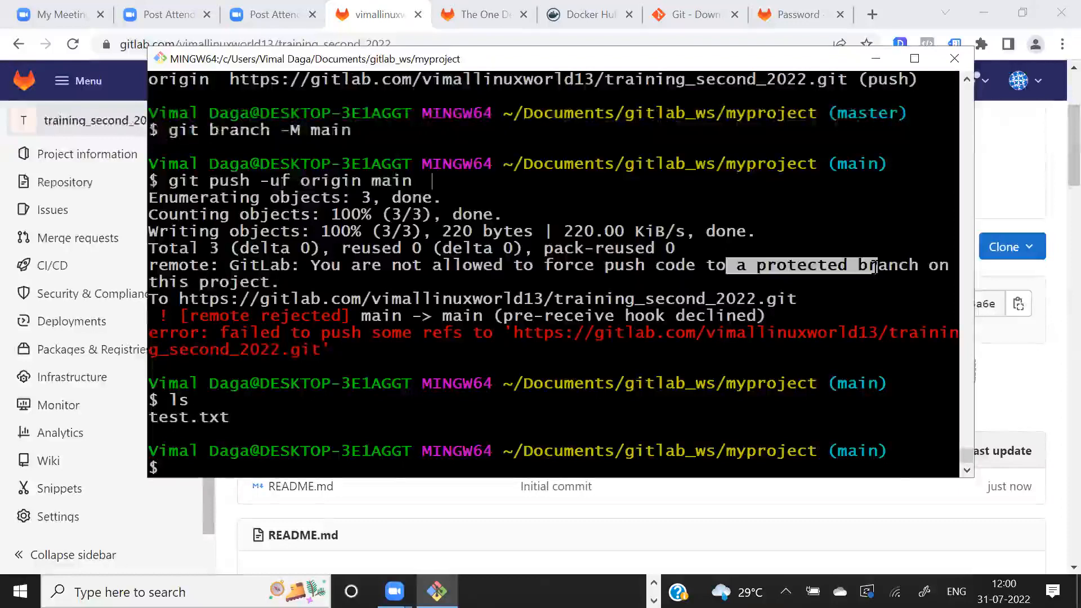
key(alt+Tab)
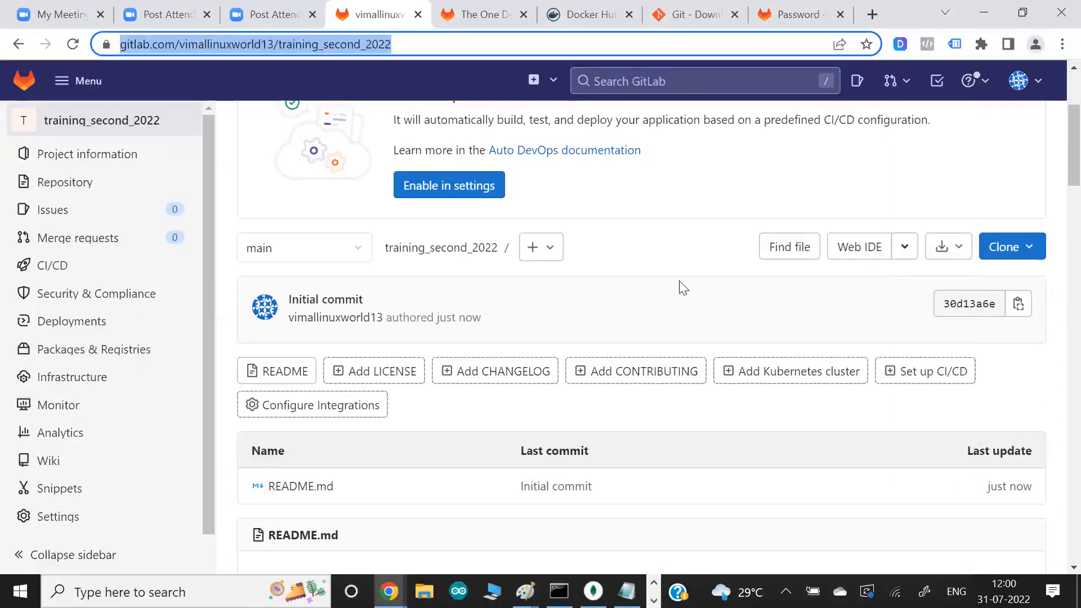
click(354, 256)
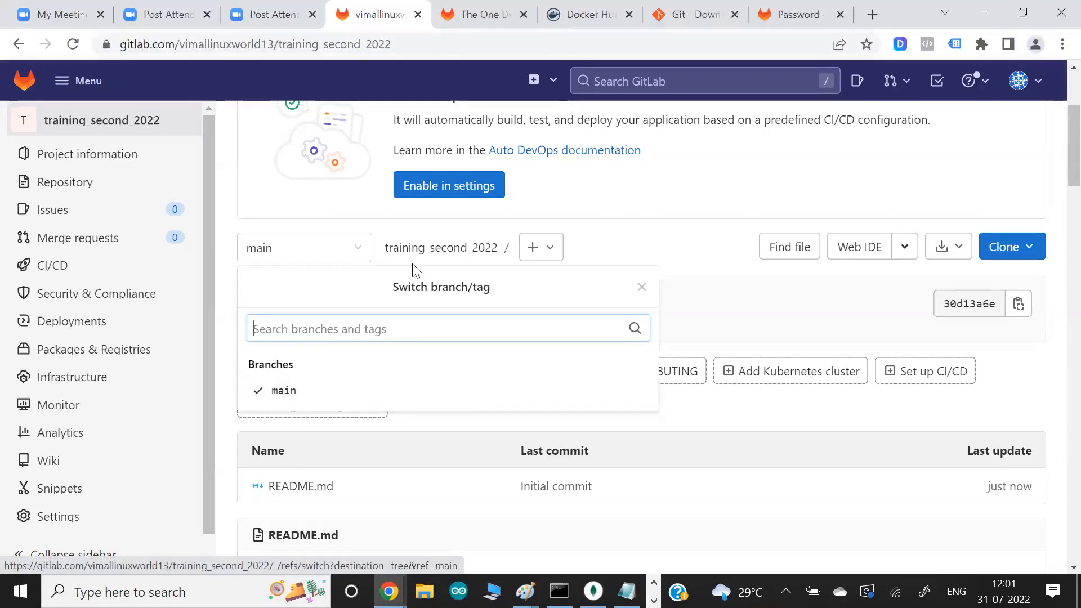
click(651, 219)
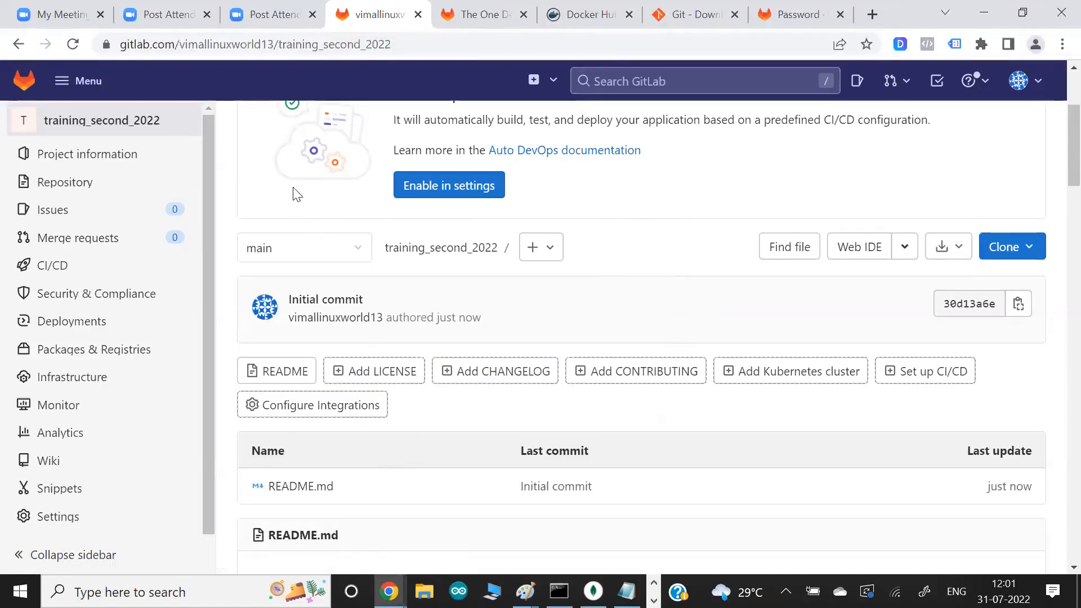
- Examine the protected-branch wording and the git push command in Git Bash alongside the GitLab project's main branch
key(alt+Tab)
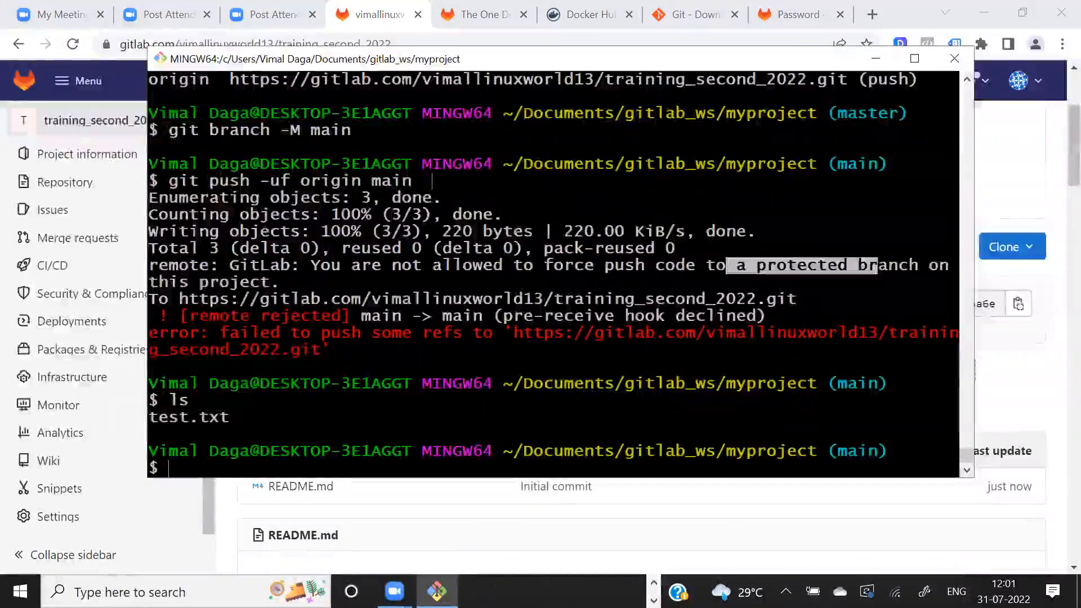
drag(658, 276, 666, 276)
drag(745, 272, 854, 267)
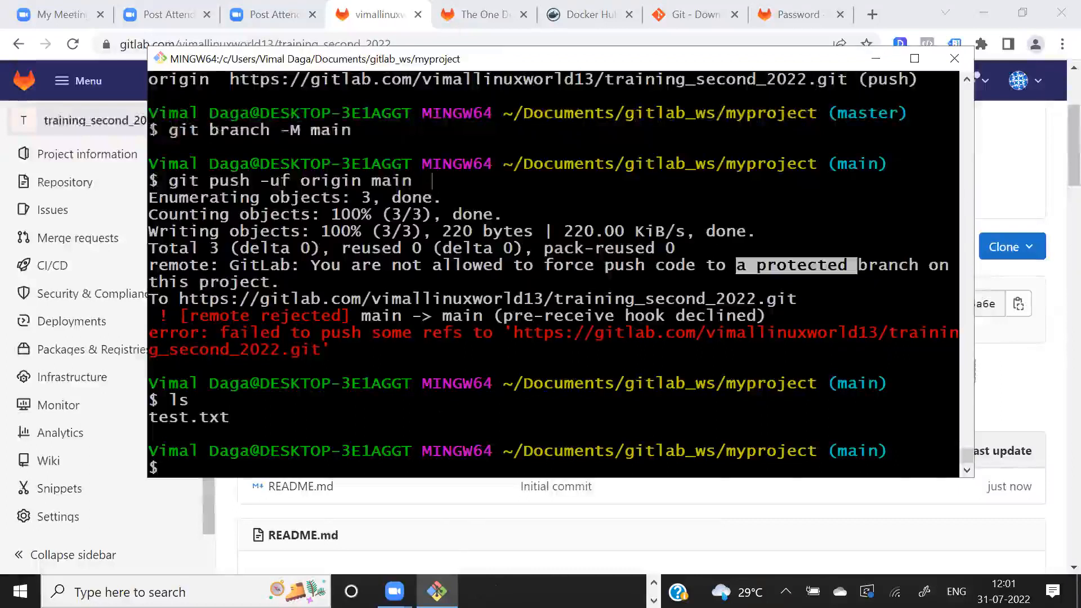
key(alt+Tab)
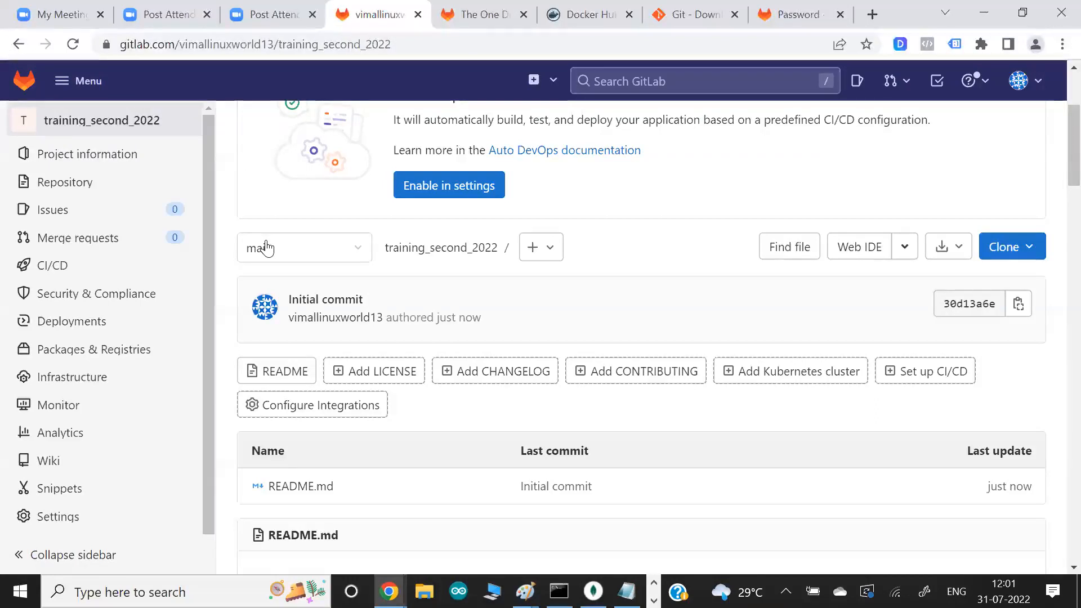
key(alt+Tab)
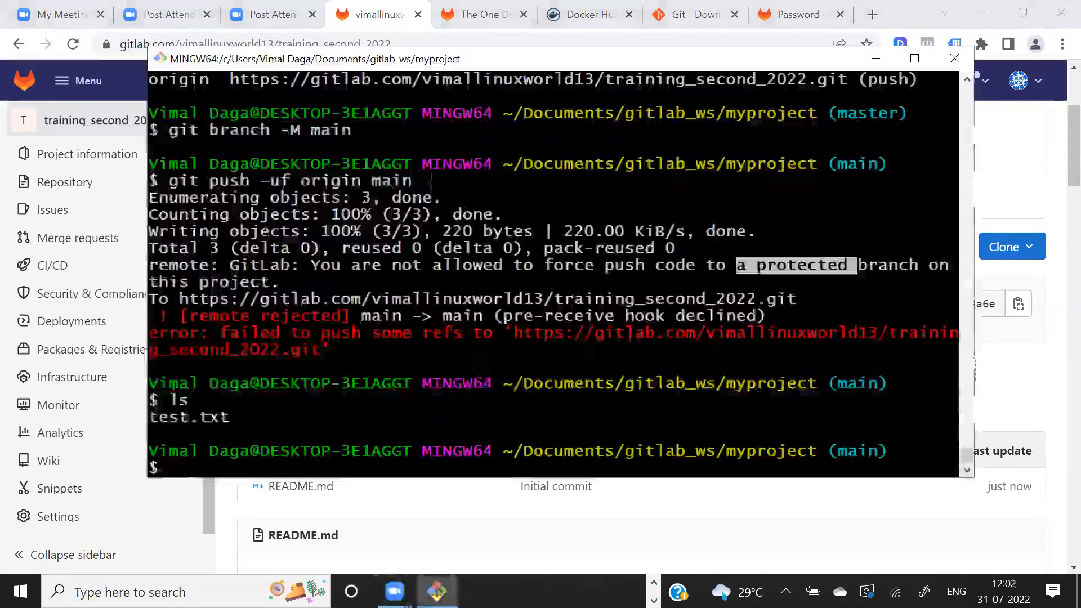
drag(706, 266, 918, 267)
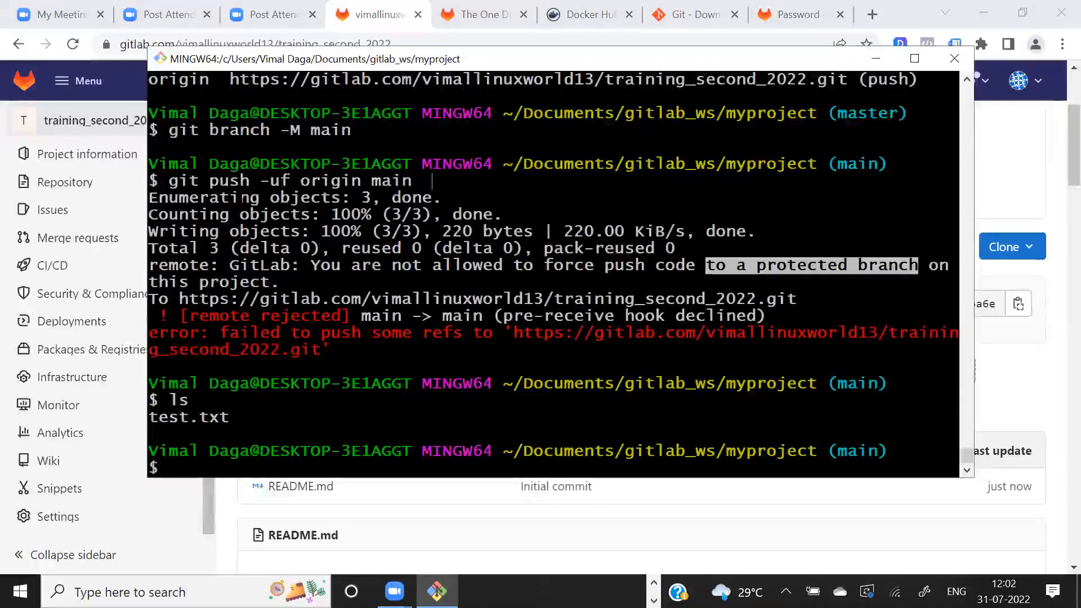
drag(210, 182, 254, 181)
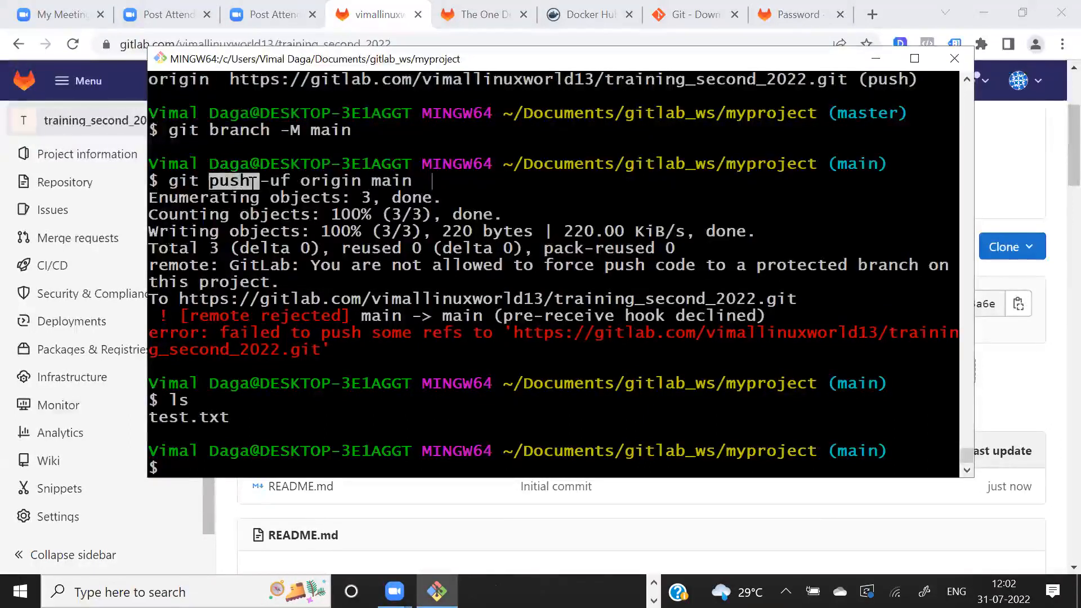
key(alt+Tab)
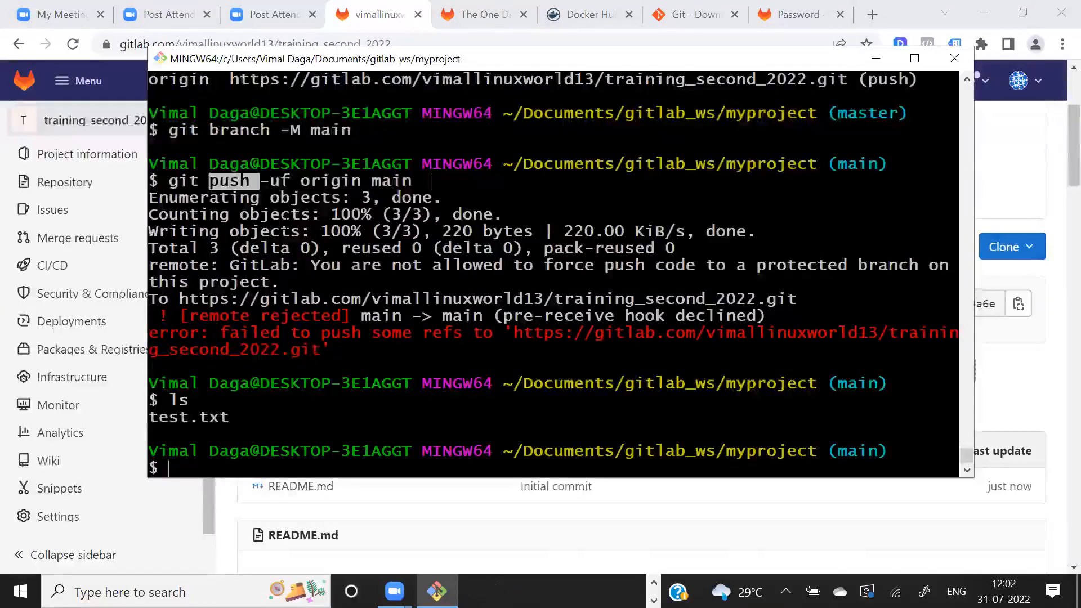
drag(716, 266, 874, 266)
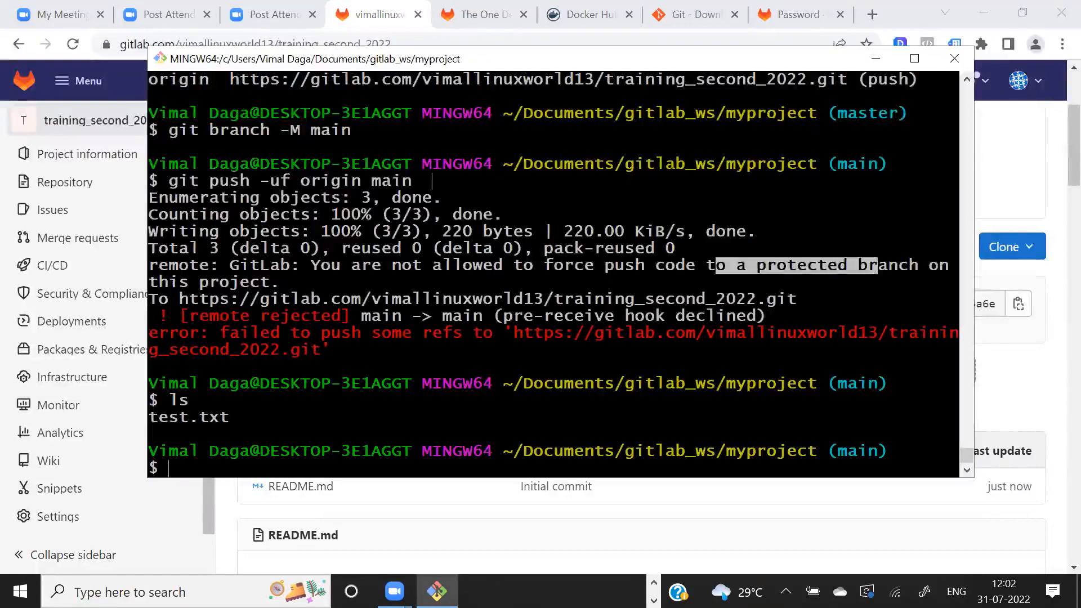
- Recall git push -uf origin main at the Git Bash prompt without running it, and return to the GitLab project in Chrome
key(Up)
key(Up)
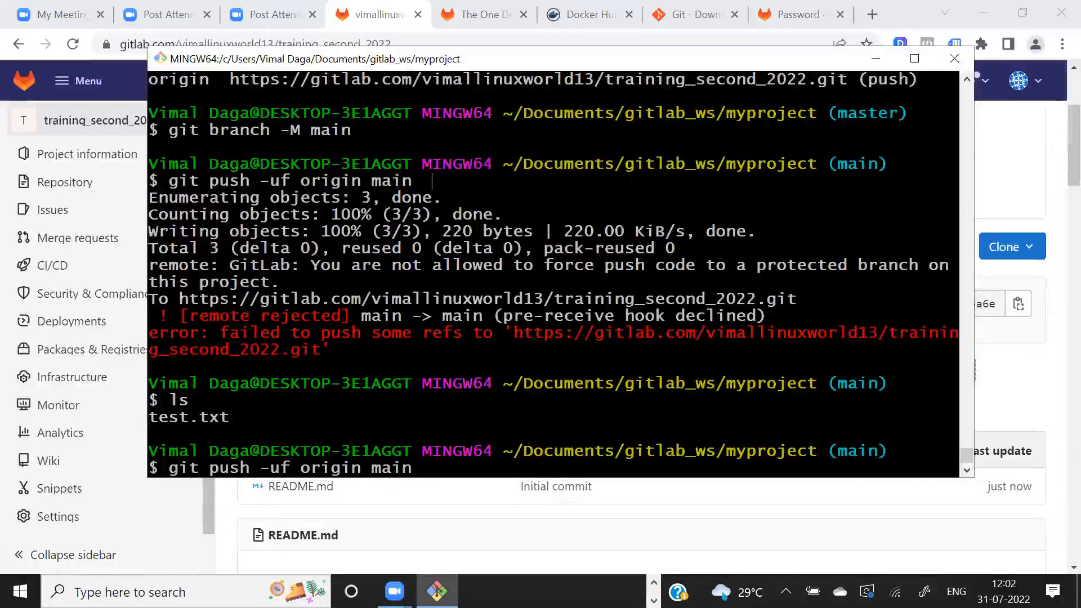
key(alt+Tab)
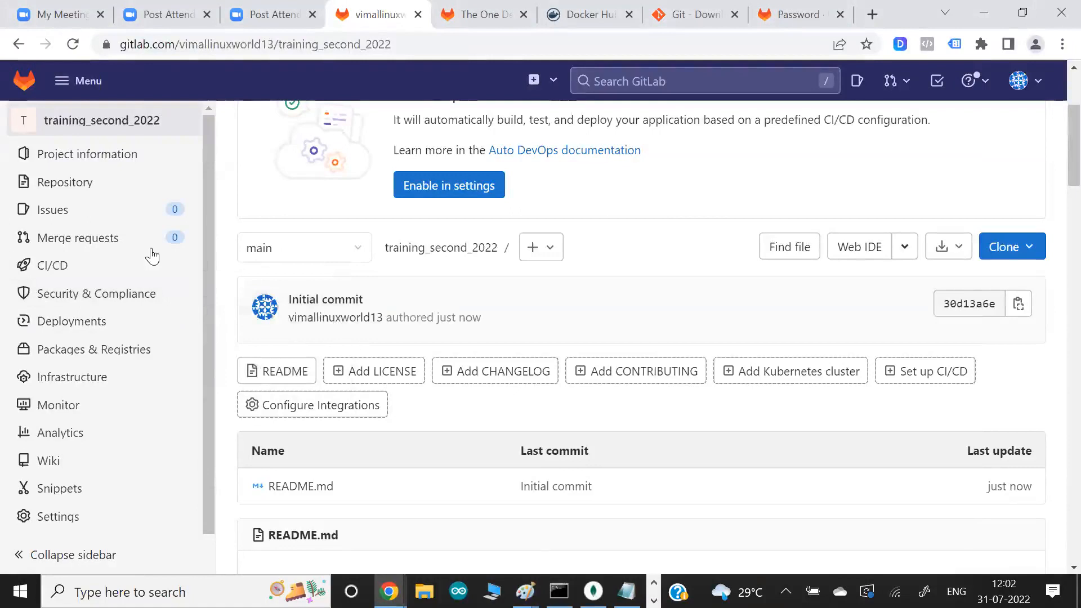
- Open the repository settings of the training_second_2022 project
mouse_move(99, 329)
scroll(99, 329, down, 1)
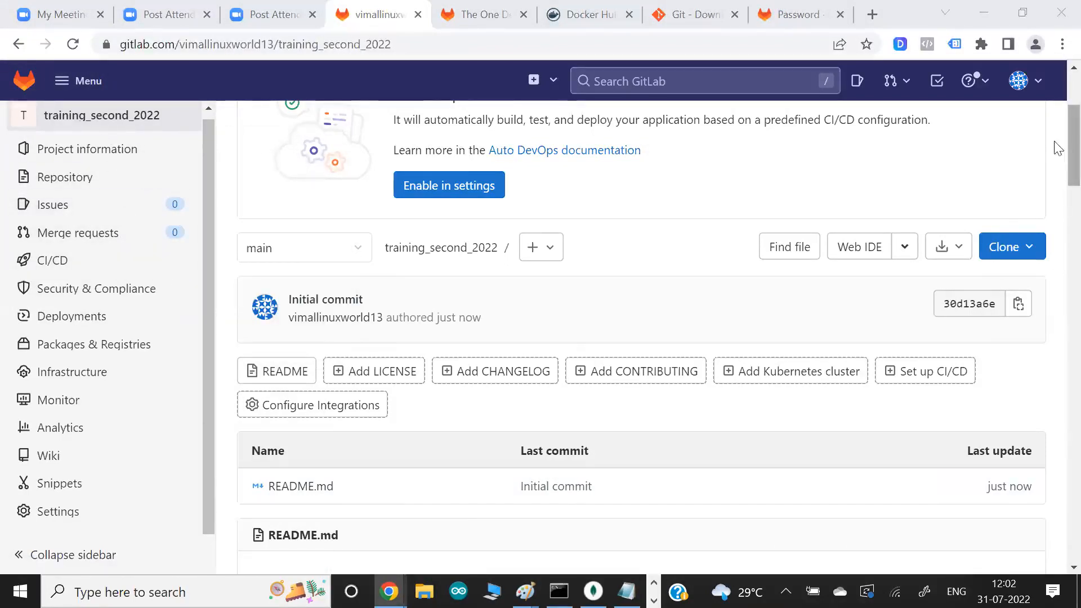
scroll(1056, 145, up, 3)
scroll(1057, 145, down, 3)
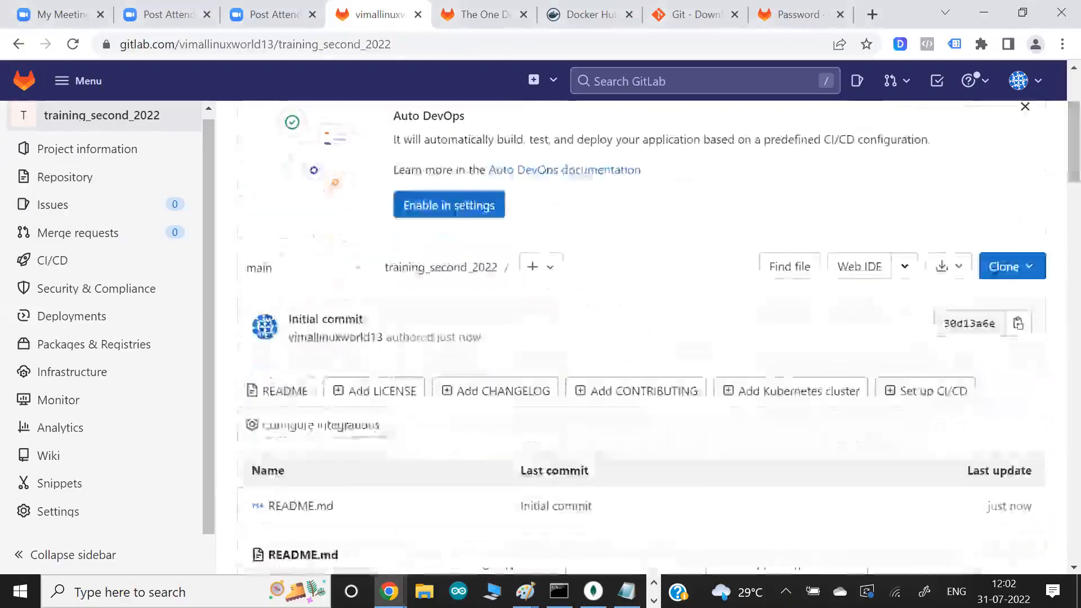
scroll(145, 362, down, 10)
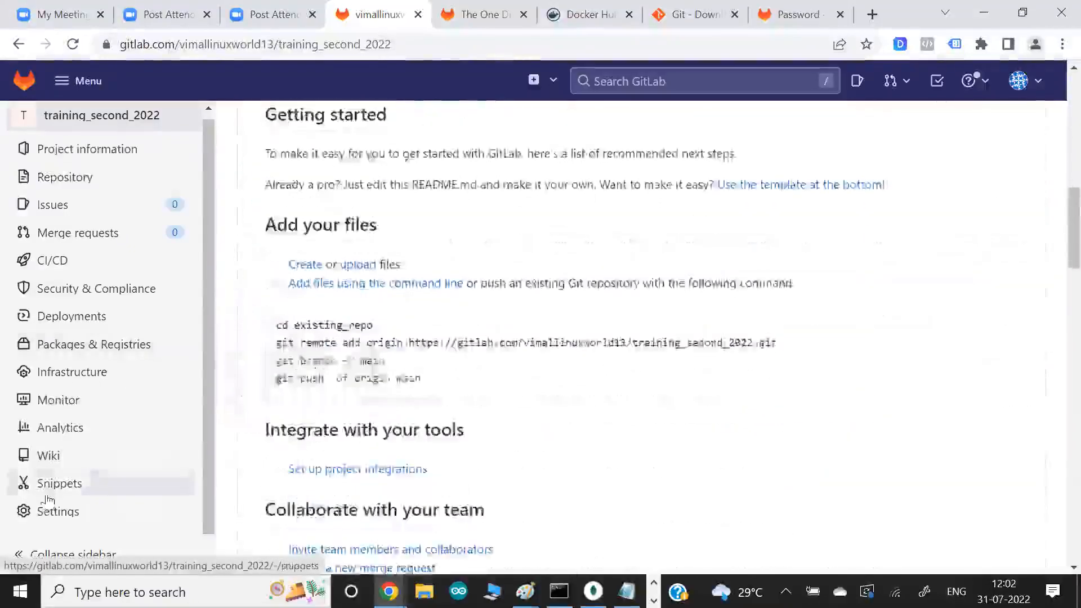
scroll(48, 500, down, 5)
click(52, 513)
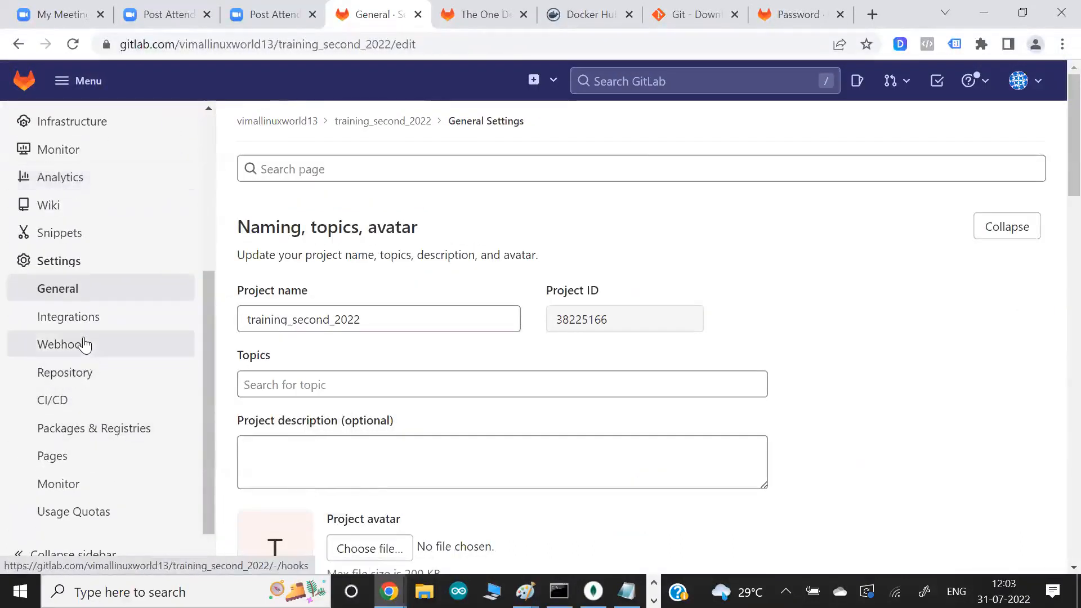
click(72, 380)
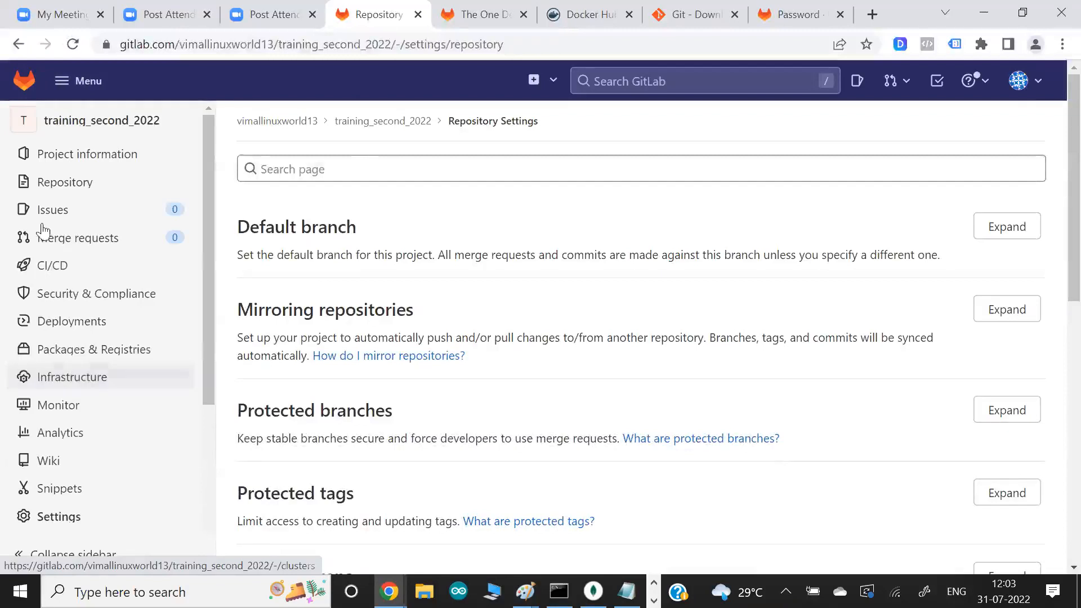
- Visit the project's repository file view and go back to its repository settings
click(62, 189)
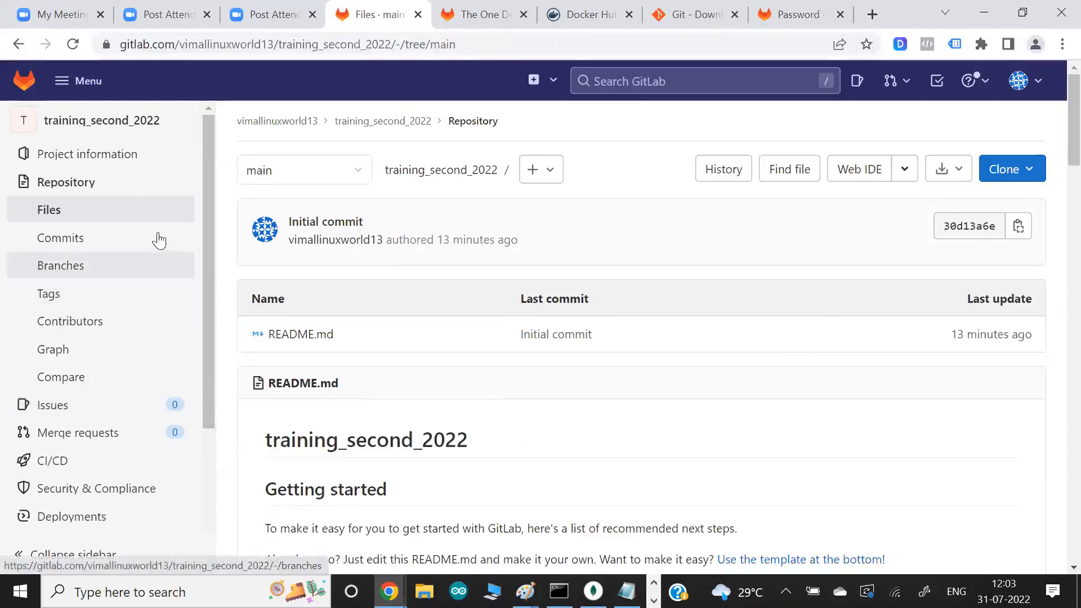
scroll(86, 331, down, 3)
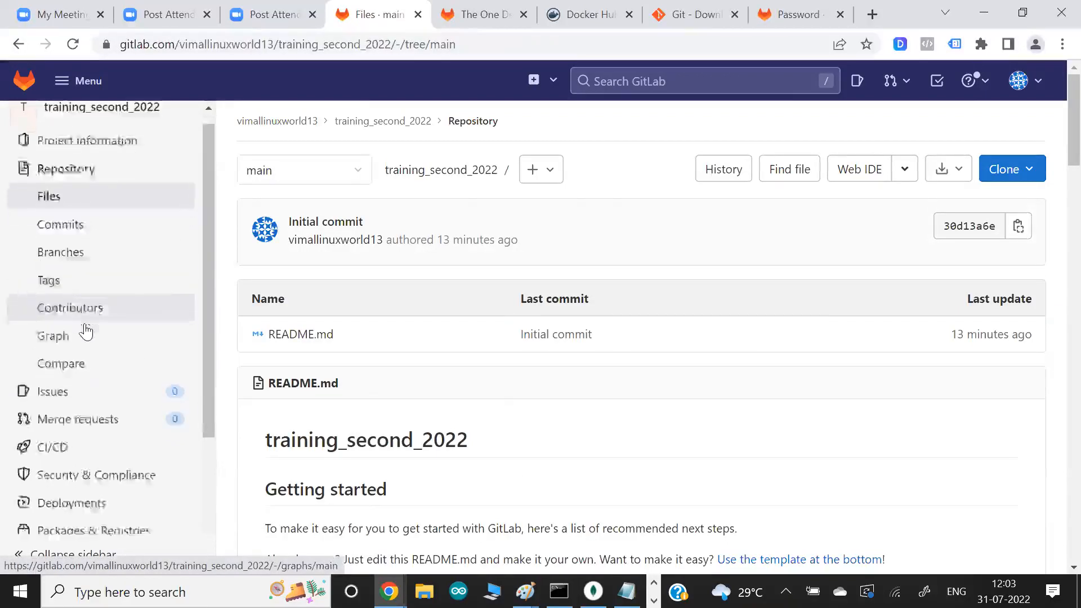
mouse_move(72, 538)
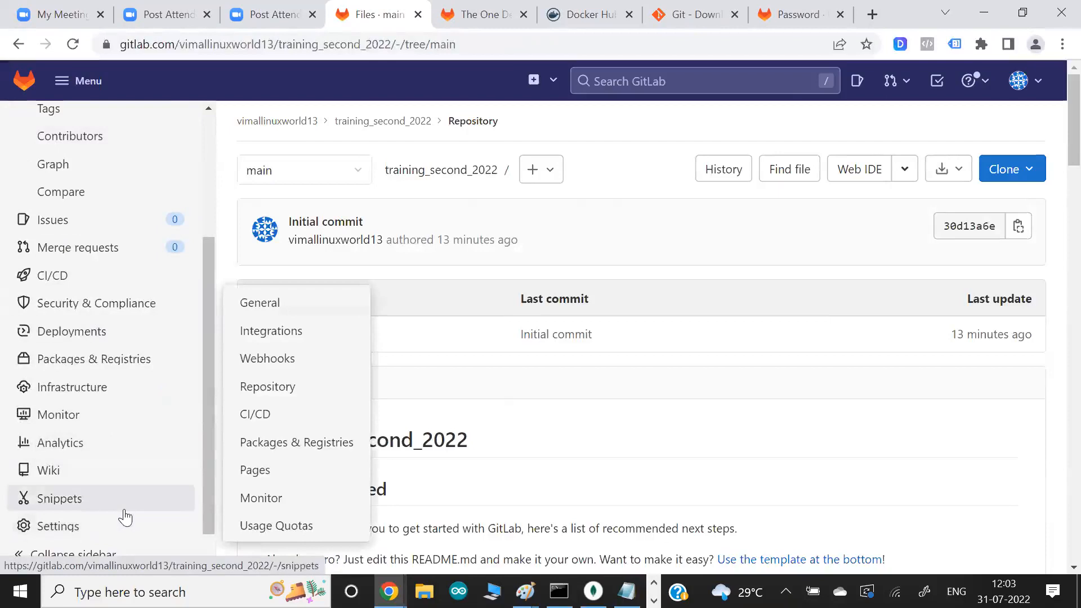
click(278, 388)
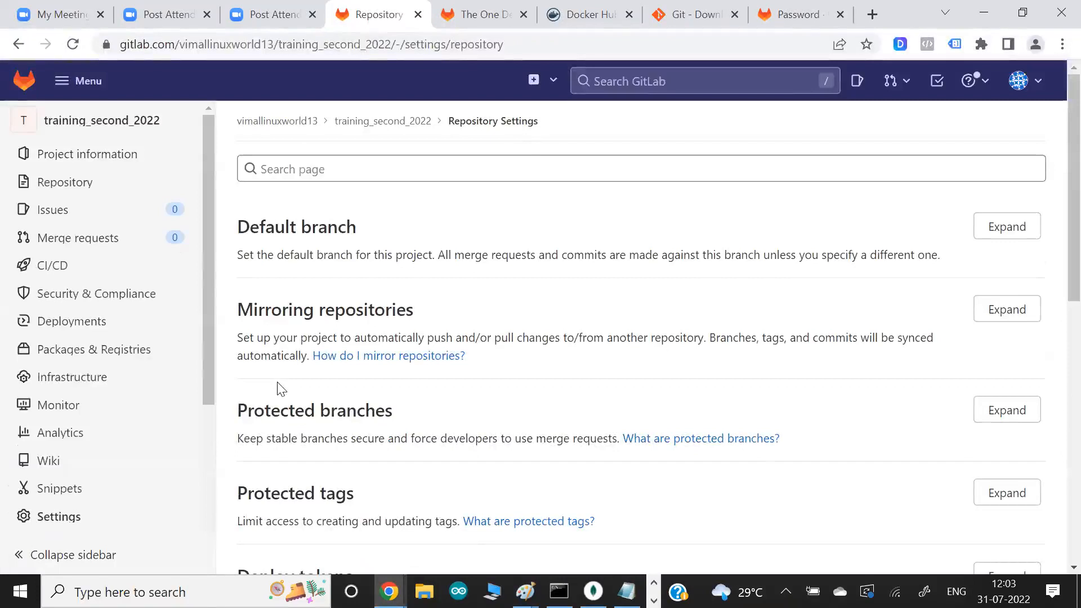
- Expand the Protected branches section and locate the main branch's entry with its merge, push and force-push permissions
scroll(282, 388, down, 1)
drag(271, 372, 394, 373)
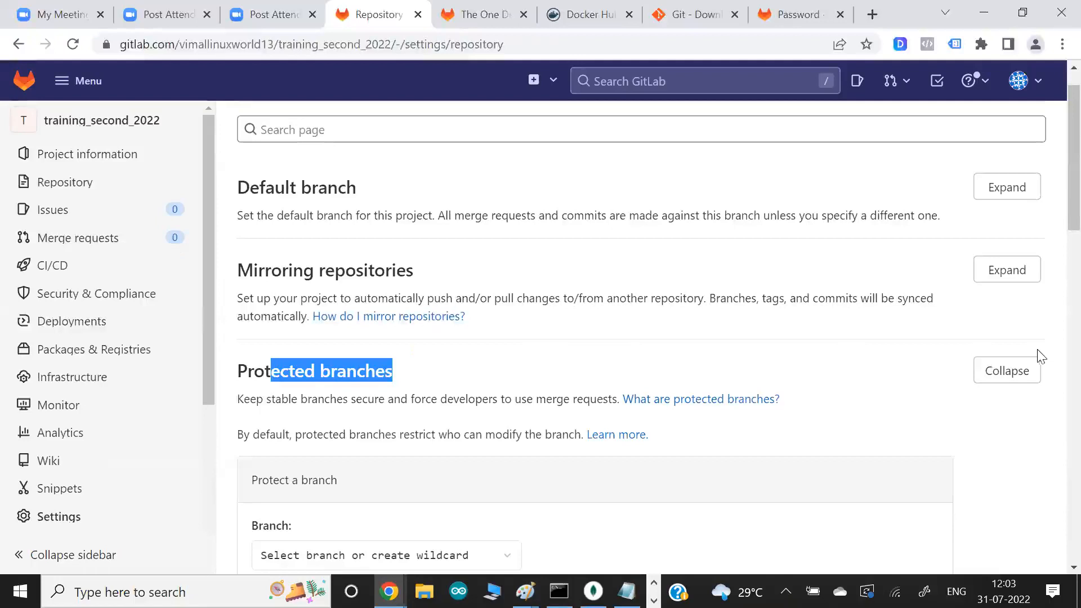
click(1005, 370)
click(1000, 370)
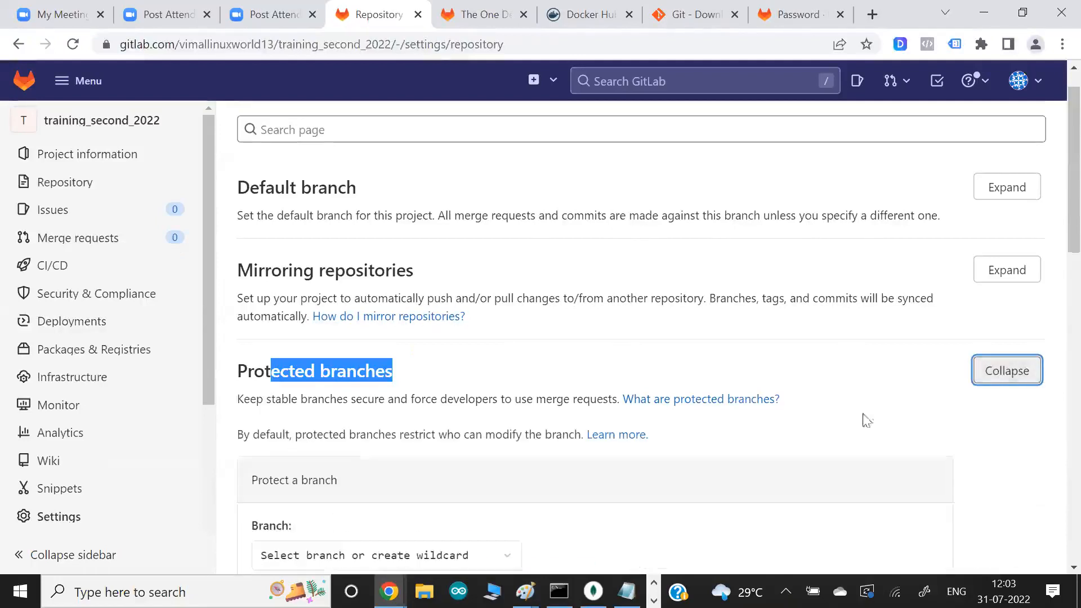
scroll(845, 430, down, 2)
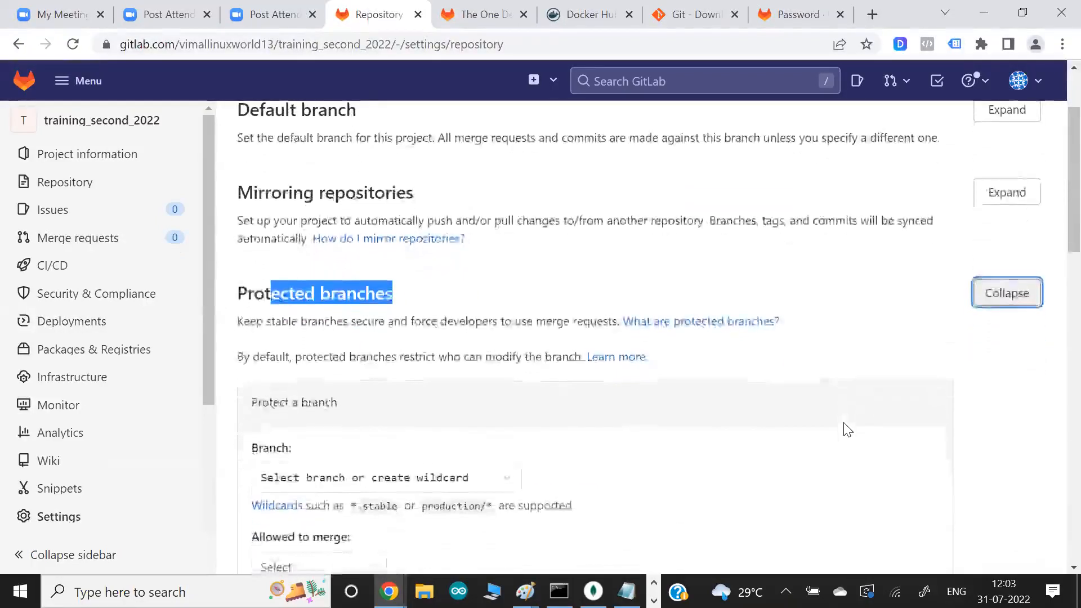
scroll(845, 430, down, 5)
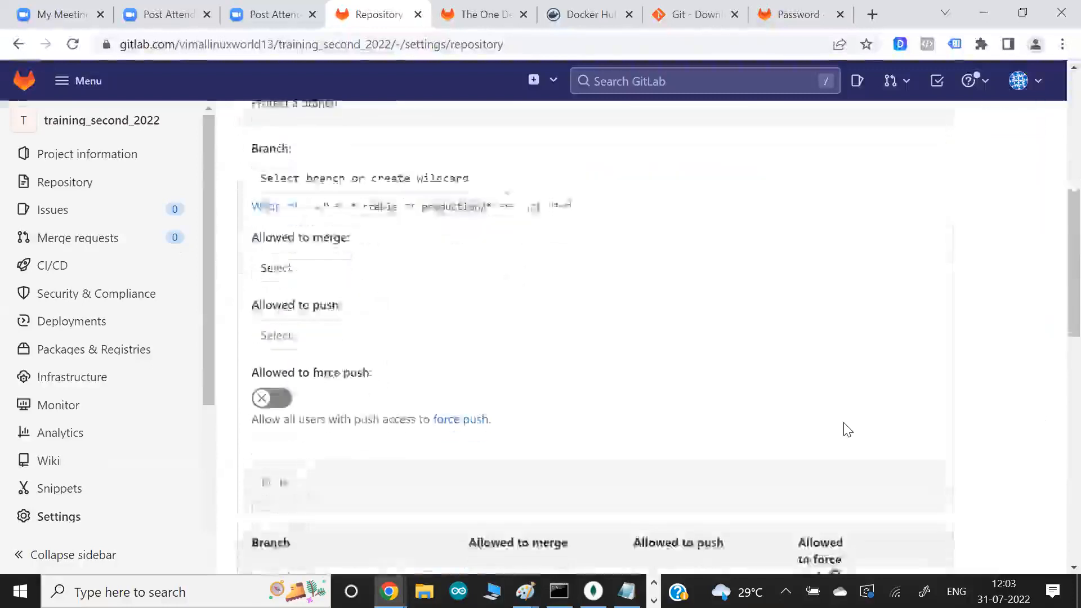
scroll(847, 430, down, 5)
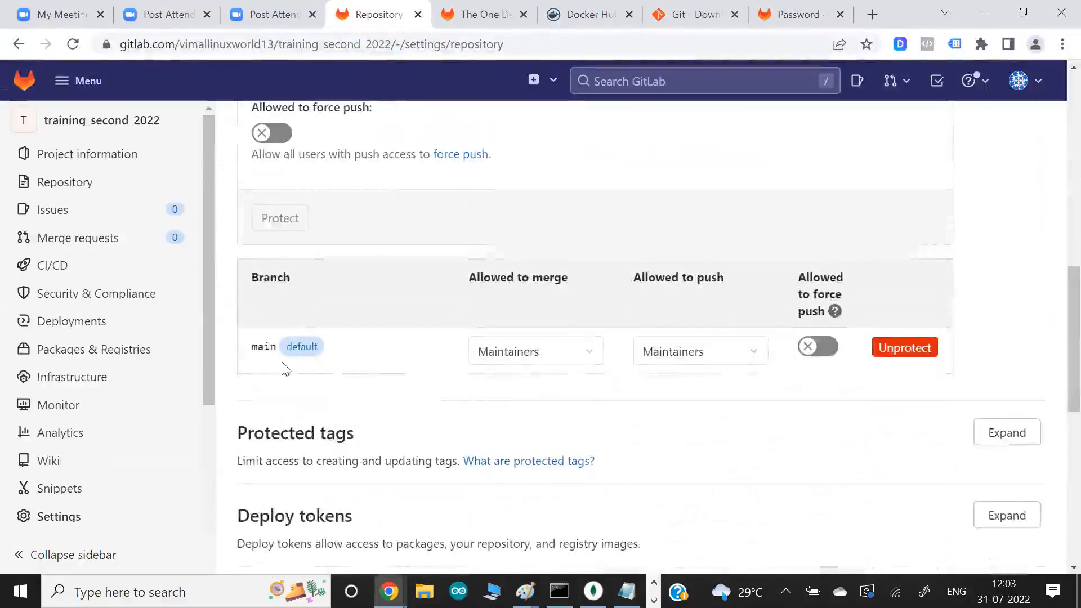
drag(263, 347, 280, 346)
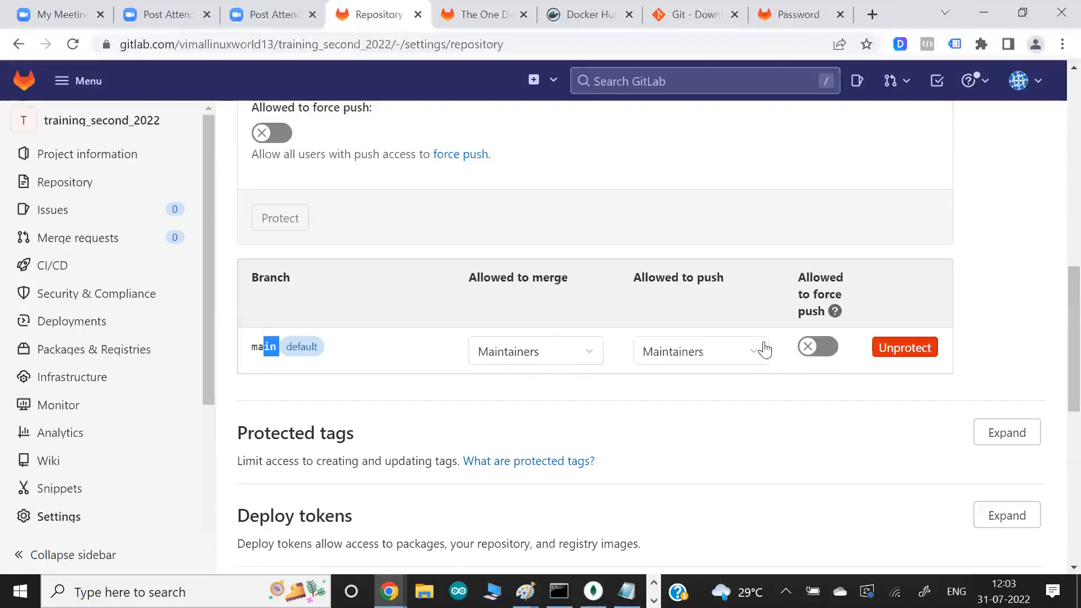
- Unprotect the main branch of training_second_2022 and check the protected branches list
click(927, 349)
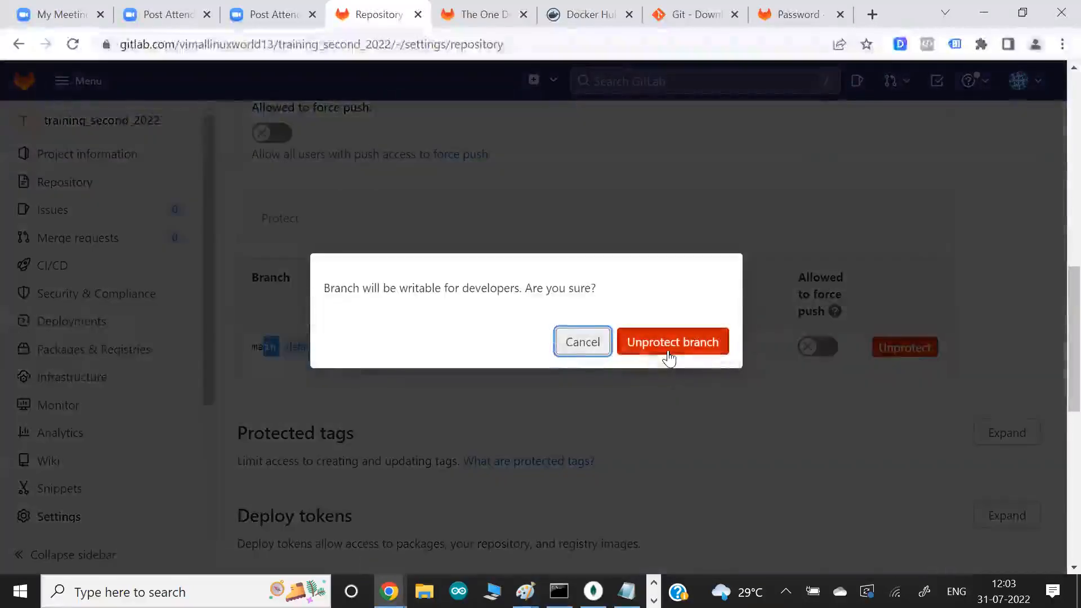
click(669, 358)
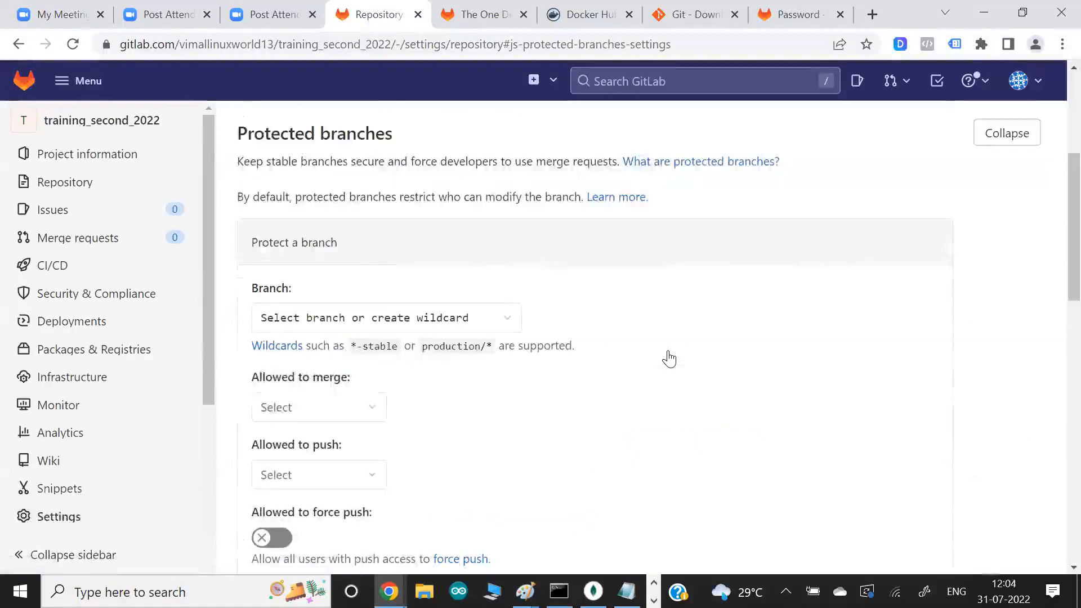
scroll(669, 359, down, 5)
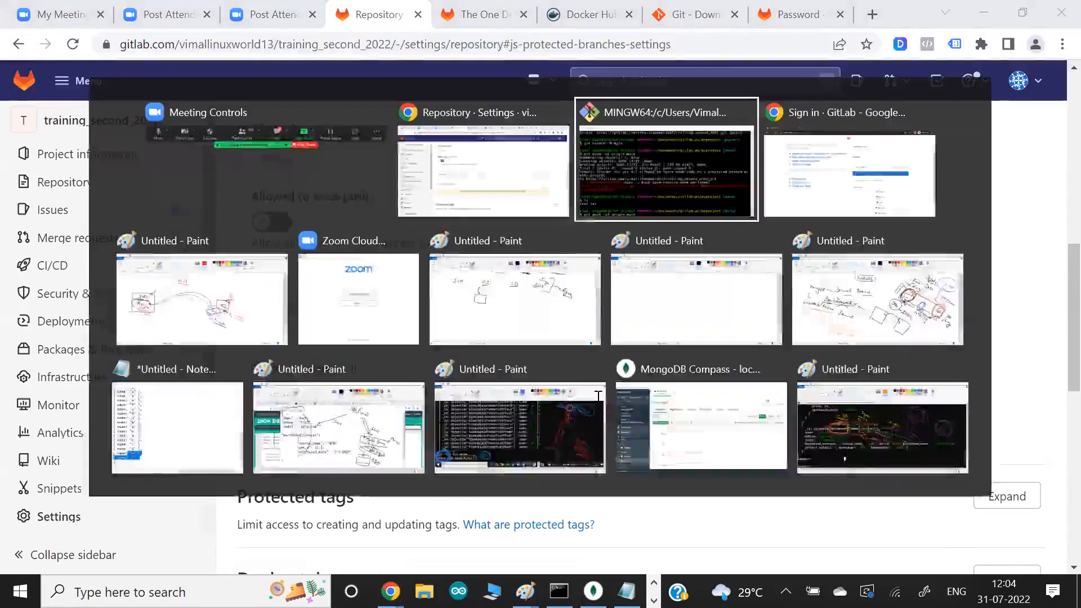
- Switch to Git Bash and run the recalled command git push -uf origin main
key(alt+Tab)
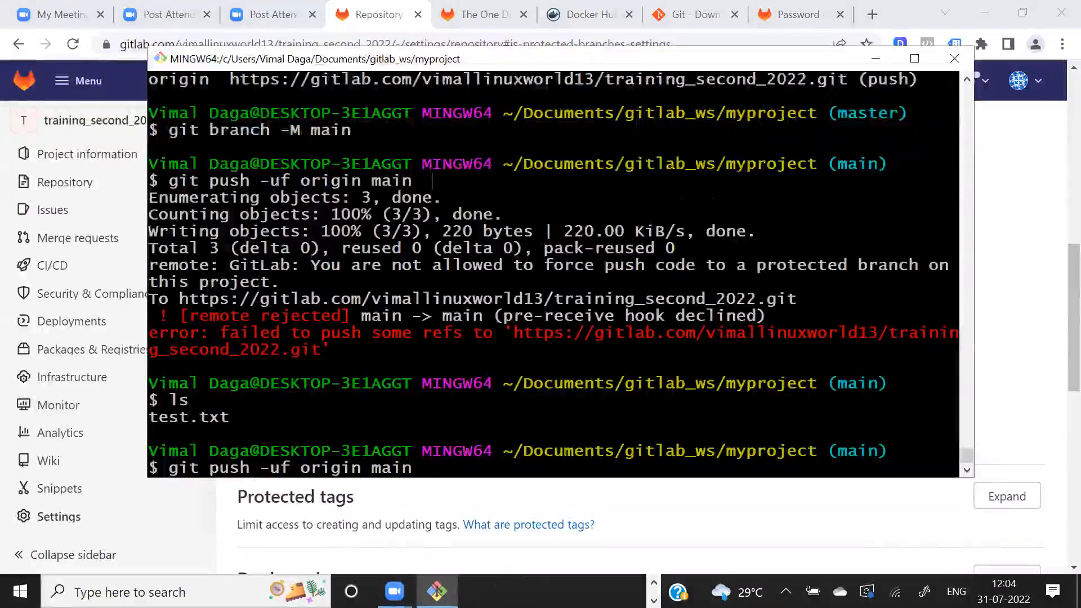
key(Return)
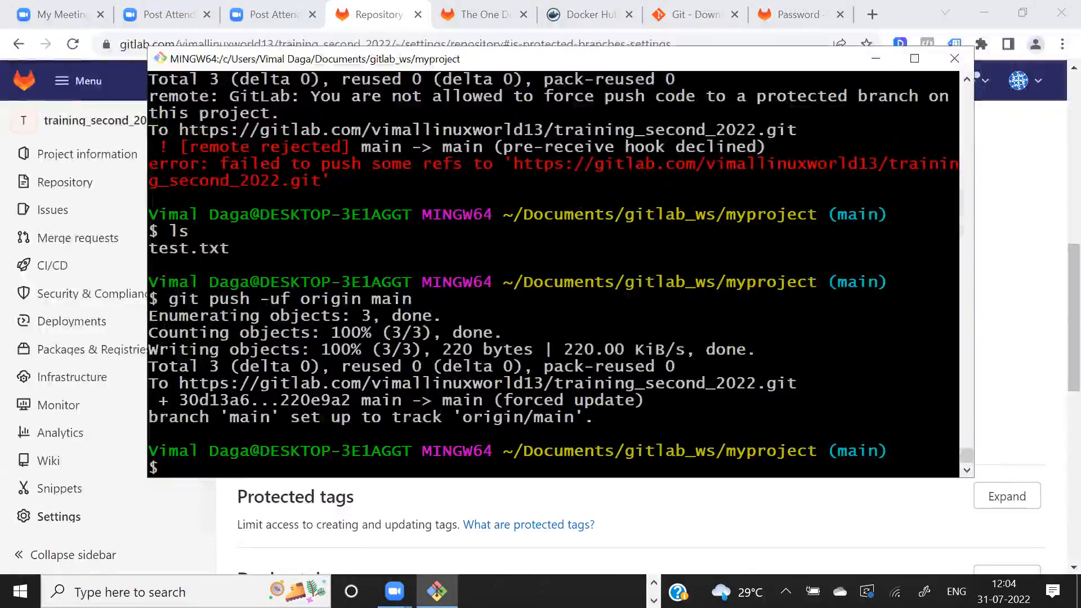
- List the local files with ls and view the training_second_2022 repository files in GitLab in Chrome
text(ls)
key(Return)
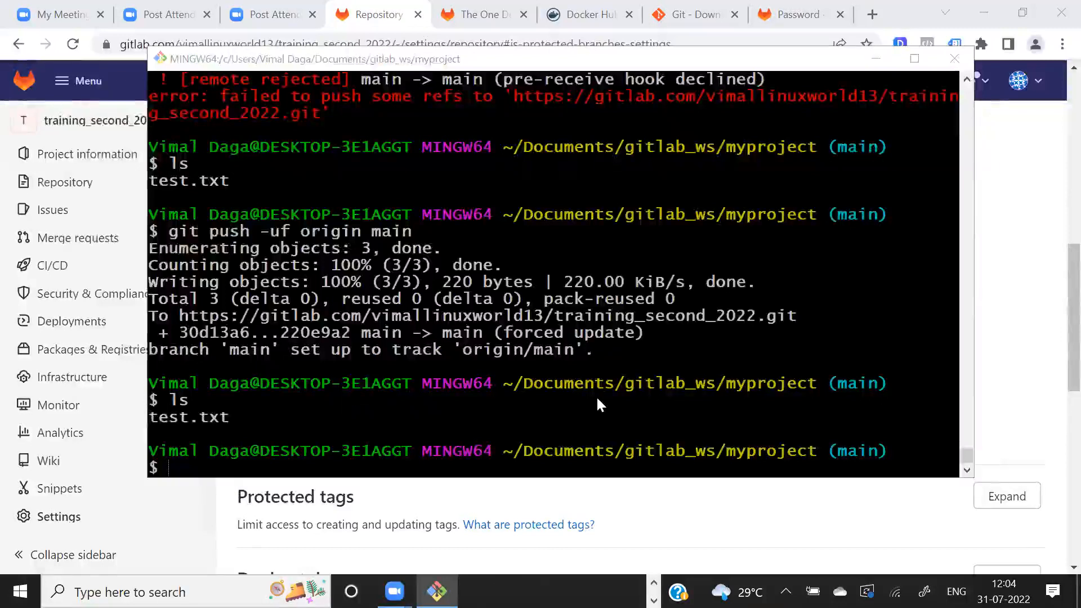
key(alt+Tab)
click(71, 186)
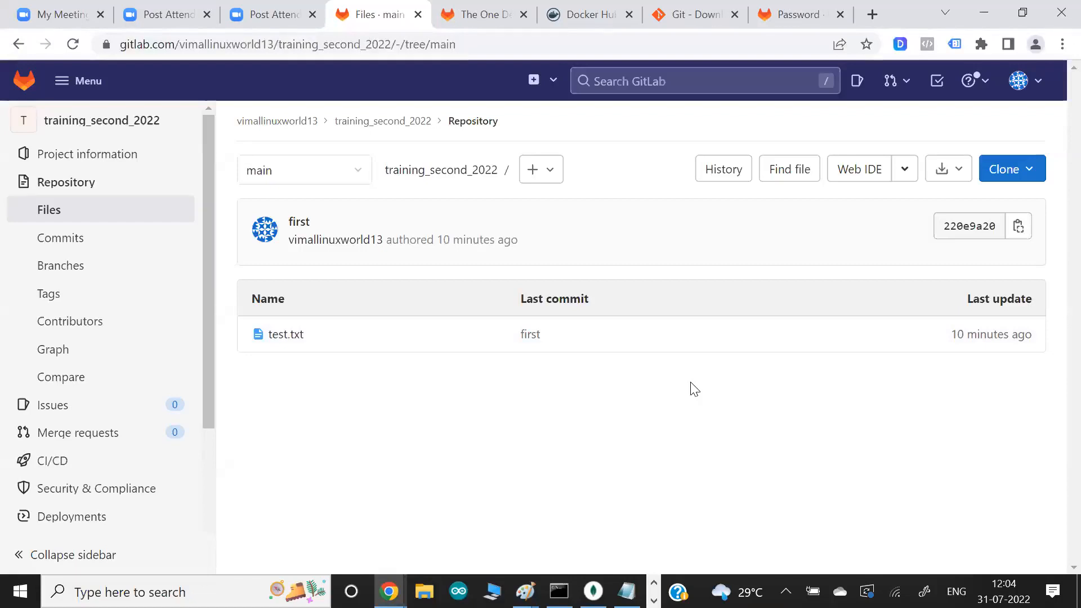
- Switch to the Paint diagram and draw two black arrows toward the win box and a black curved arrow from it to the GitLab box
key(alt+Tab)
key(alt+Tab)
key(alt+Tab)
key(alt+Tab)
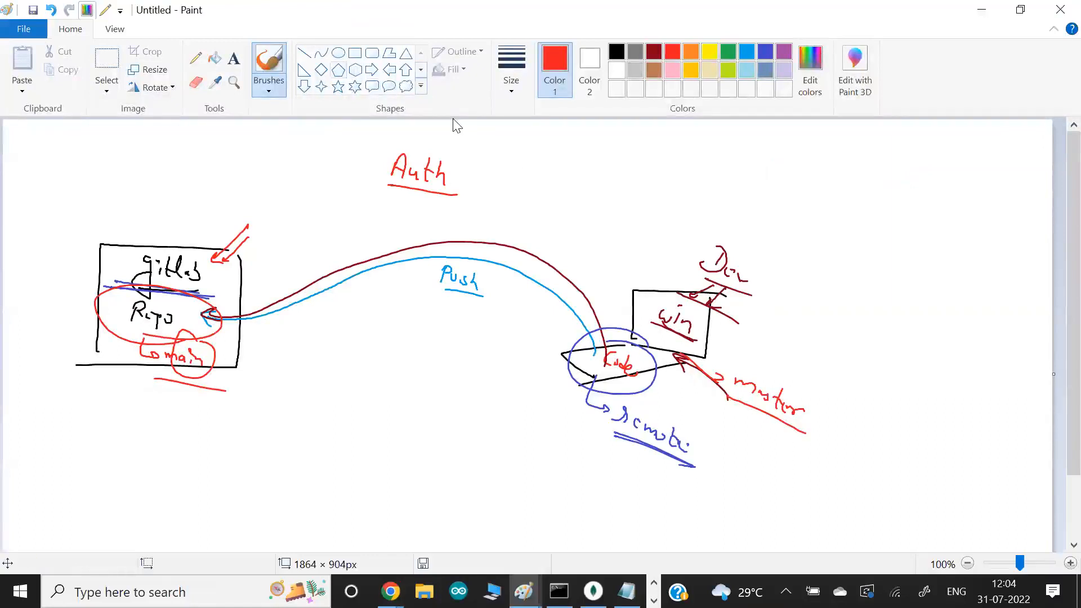
click(617, 52)
mouse_move(829, 289)
mouse_down()
mouse_move(748, 312)
mouse_move(758, 313)
mouse_up()
drag(827, 304, 776, 330)
mouse_move(633, 338)
mouse_down()
mouse_move(557, 225)
mouse_move(361, 226)
mouse_move(234, 283)
mouse_move(256, 293)
mouse_up()
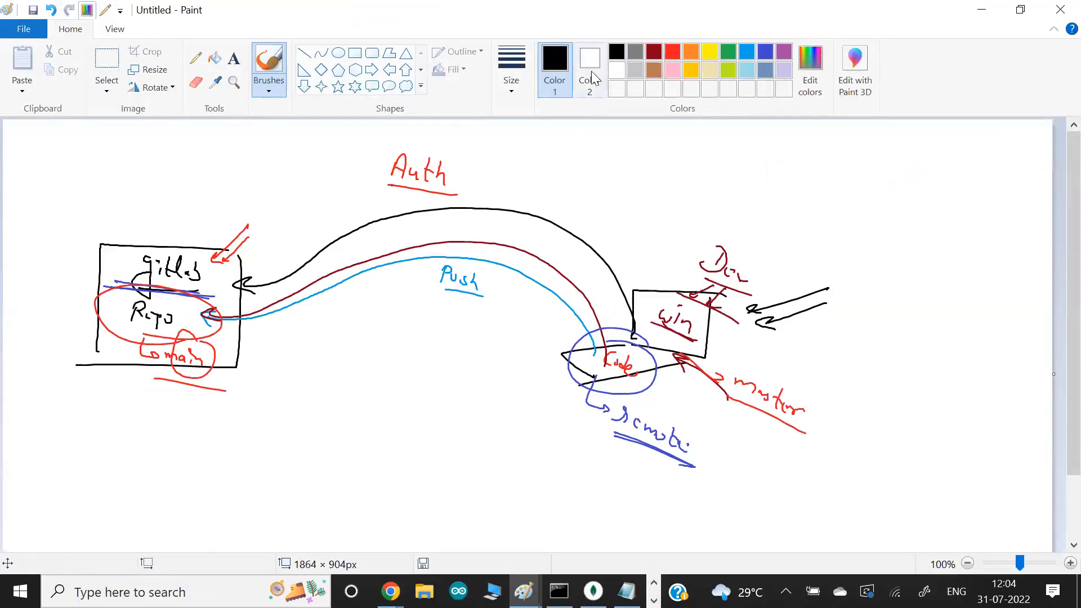
- Add a circled 1 and a circled 2 beside the Dev arrows, with an underlined Pipeline label next to the 2
drag(863, 283, 863, 297)
drag(843, 341, 848, 353)
mouse_move(846, 326)
mouse_down()
mouse_move(846, 372)
mouse_move(842, 331)
mouse_up()
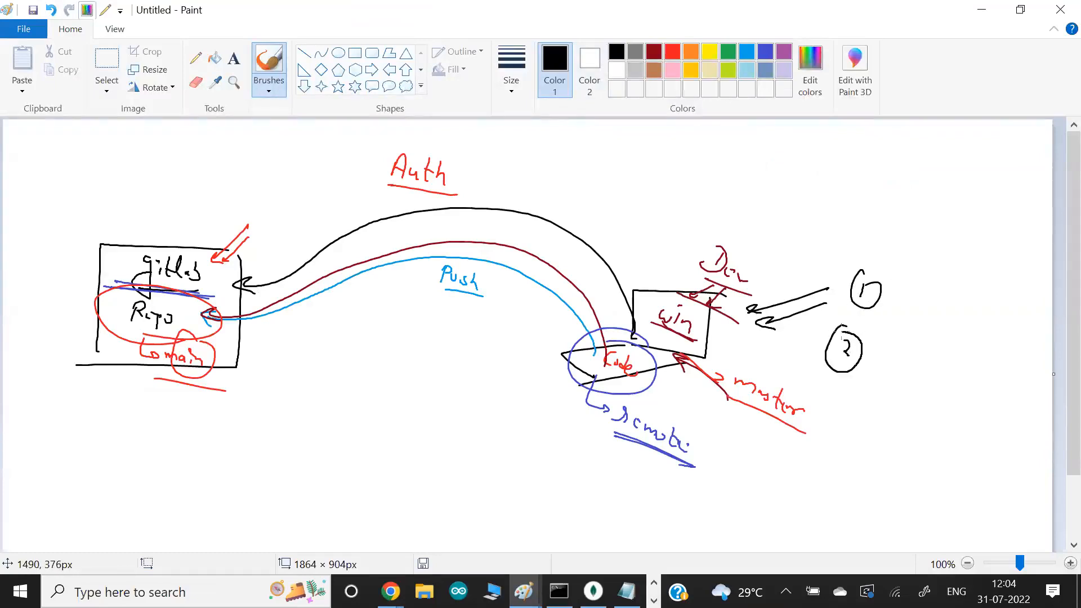
drag(883, 371, 936, 417)
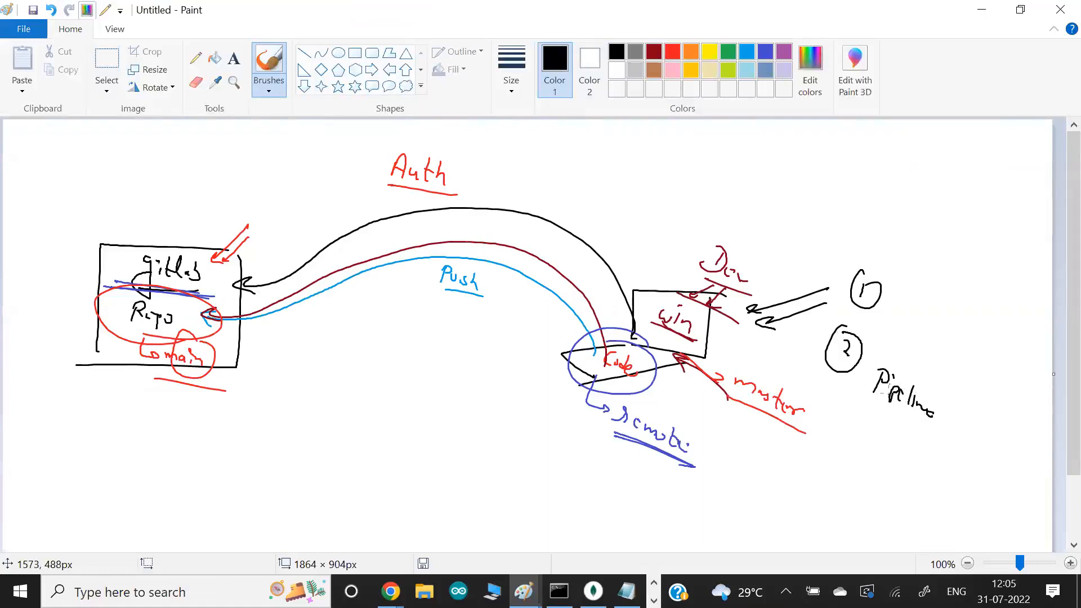
drag(883, 389, 883, 400)
drag(935, 432, 860, 396)
- Write Code and Nodejs beside the circled 1, circle Nodejs, point it to js, and link it to a circled WebApp label
mouse_move(911, 265)
mouse_down()
mouse_move(944, 258)
mouse_move(900, 274)
mouse_move(908, 304)
mouse_move(929, 315)
mouse_move(928, 330)
mouse_move(938, 325)
mouse_up()
mouse_move(947, 329)
mouse_down()
mouse_move(941, 340)
mouse_move(953, 353)
mouse_up()
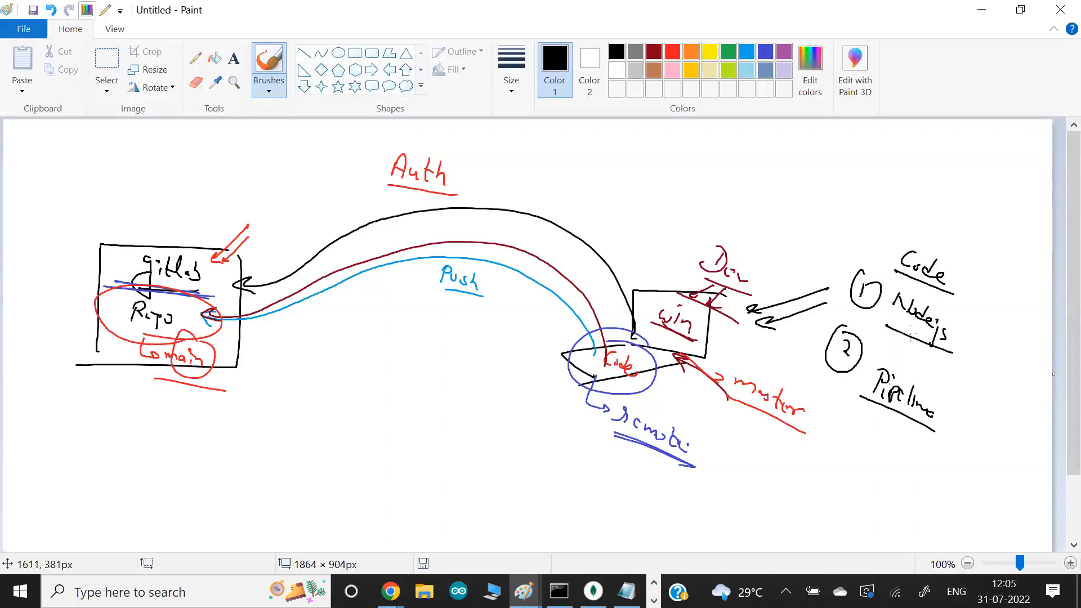
drag(938, 195, 991, 242)
mouse_move(944, 225)
mouse_down()
mouse_move(965, 250)
mouse_move(951, 228)
mouse_up()
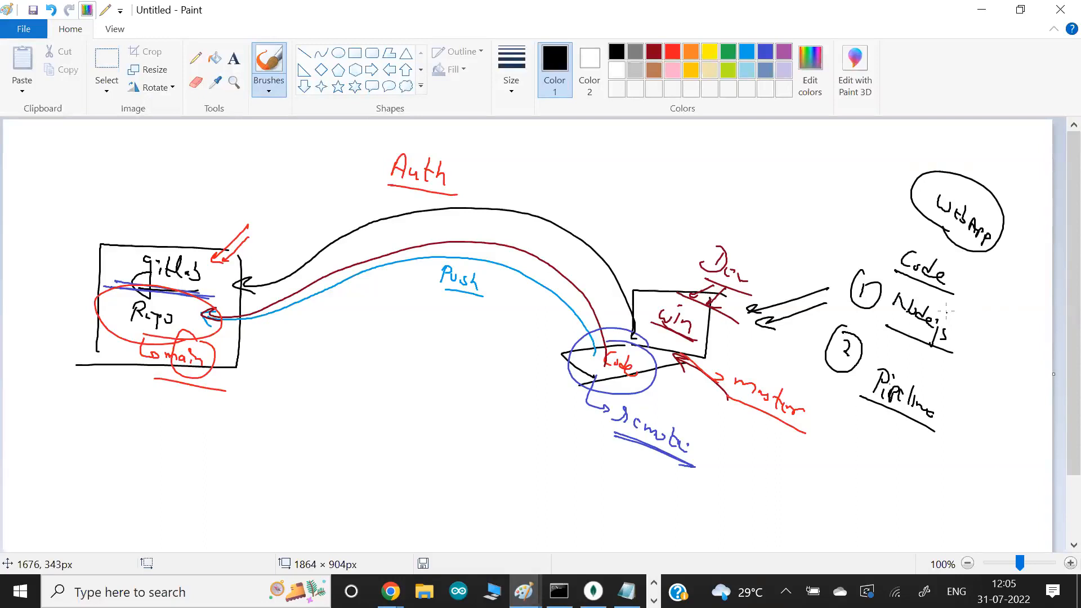
mouse_move(971, 248)
mouse_down()
mouse_move(986, 264)
mouse_move(959, 334)
mouse_up()
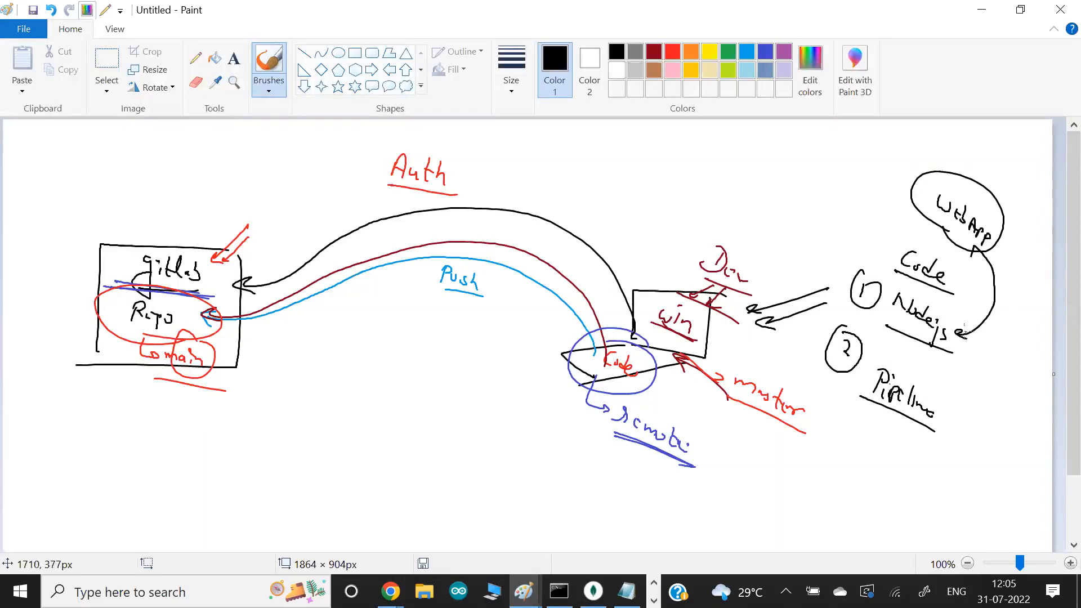
mouse_move(892, 322)
mouse_down()
mouse_move(959, 330)
mouse_move(896, 288)
mouse_move(899, 335)
mouse_move(1000, 372)
mouse_up()
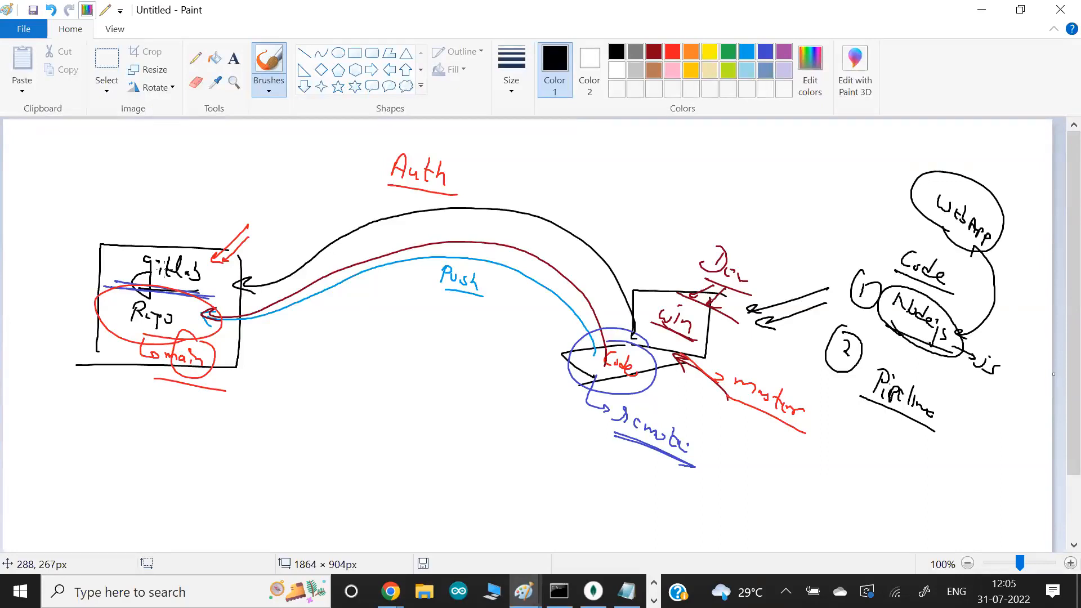
- Open a new Paint canvas and write Dev with an arrow to WebApp, NodeJS and Express, enclosed by a bracket
key(super)
text(peint)
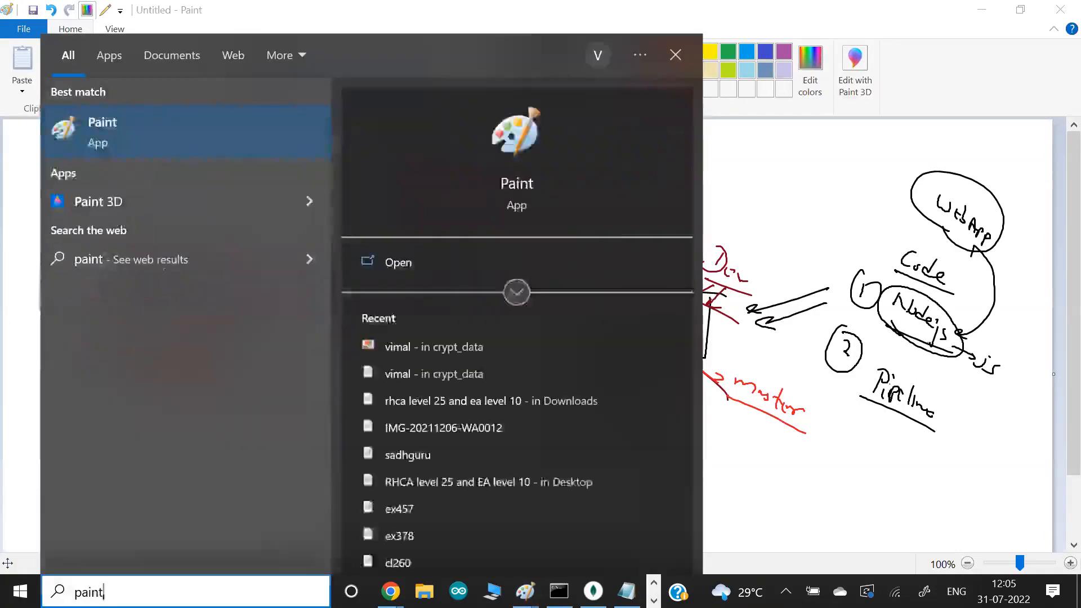
key(Return)
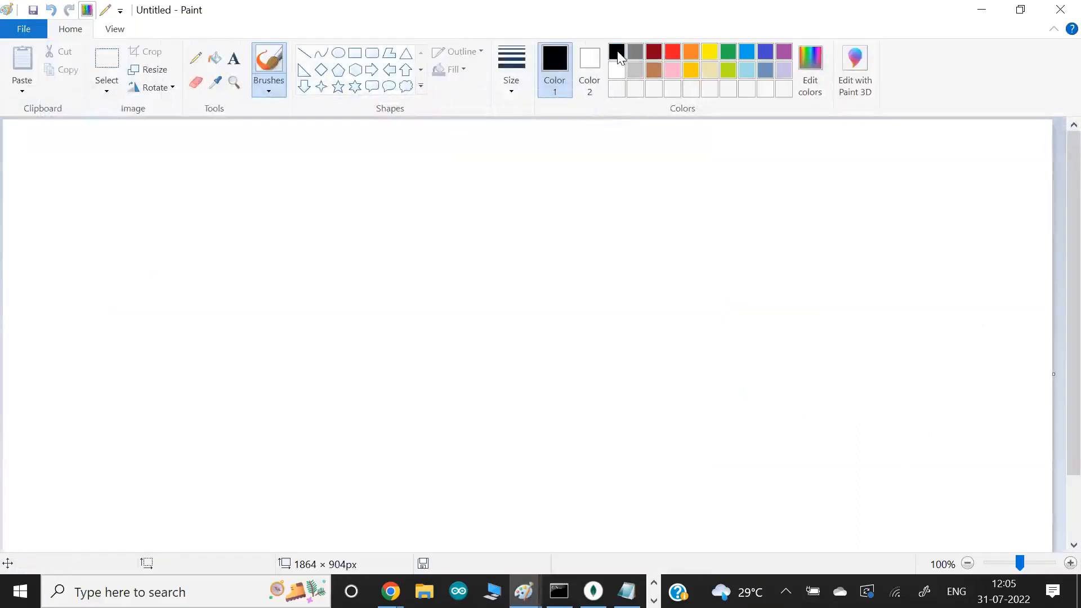
mouse_move(53, 283)
mouse_down()
mouse_move(53, 306)
mouse_move(40, 311)
mouse_move(91, 309)
mouse_up()
mouse_move(96, 325)
mouse_down()
mouse_move(52, 326)
mouse_move(120, 318)
mouse_up()
mouse_move(150, 279)
mouse_down()
mouse_move(206, 293)
mouse_move(251, 285)
mouse_move(260, 304)
mouse_move(278, 286)
mouse_move(303, 291)
mouse_move(299, 308)
mouse_move(228, 312)
mouse_move(204, 334)
mouse_move(282, 339)
mouse_up()
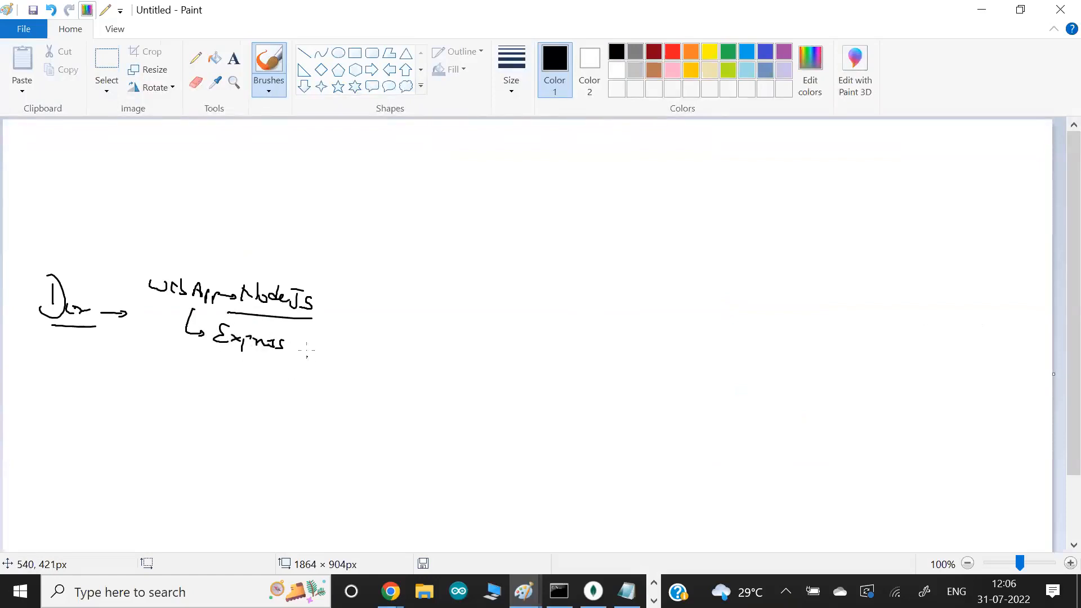
mouse_move(302, 276)
mouse_down()
mouse_move(312, 370)
mouse_move(277, 370)
mouse_up()
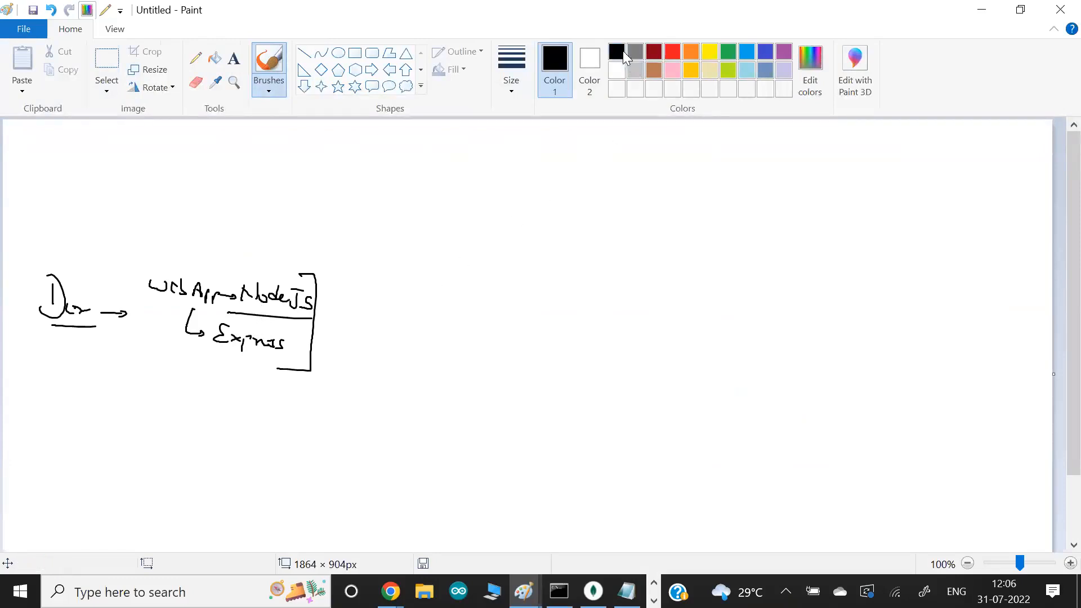
- Add a circled 1 after the Dev arrow, a Code label pointing to Express, and a circled 2 below
drag(137, 314, 126, 313)
mouse_move(179, 347)
mouse_down()
mouse_move(167, 356)
mouse_move(194, 348)
mouse_up()
mouse_move(195, 364)
mouse_down()
mouse_move(239, 356)
mouse_move(241, 367)
mouse_up()
drag(116, 400, 123, 415)
mouse_move(115, 385)
mouse_down()
mouse_move(109, 428)
mouse_move(107, 387)
mouse_move(127, 392)
mouse_up()
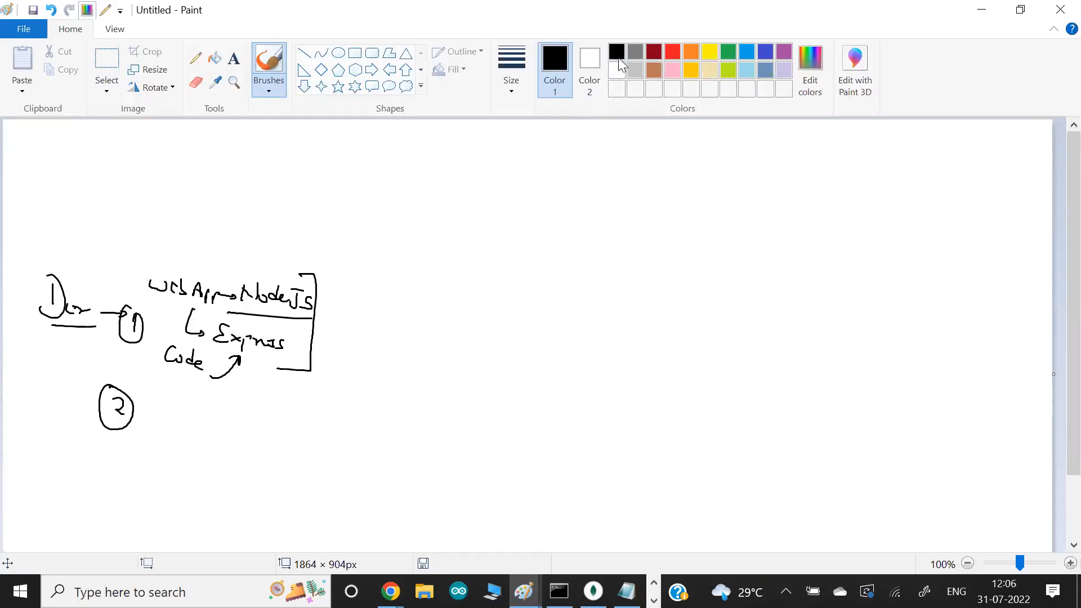
- Draw a boxed SCM repo with a curved arrow from the web app code, and mark it with two small green arrows
drag(633, 156, 623, 171)
drag(649, 157, 668, 186)
mouse_move(338, 288)
mouse_down()
mouse_move(350, 259)
mouse_move(481, 173)
mouse_move(600, 163)
mouse_move(604, 201)
mouse_up()
mouse_move(598, 130)
mouse_down()
mouse_move(622, 198)
mouse_move(683, 214)
mouse_up()
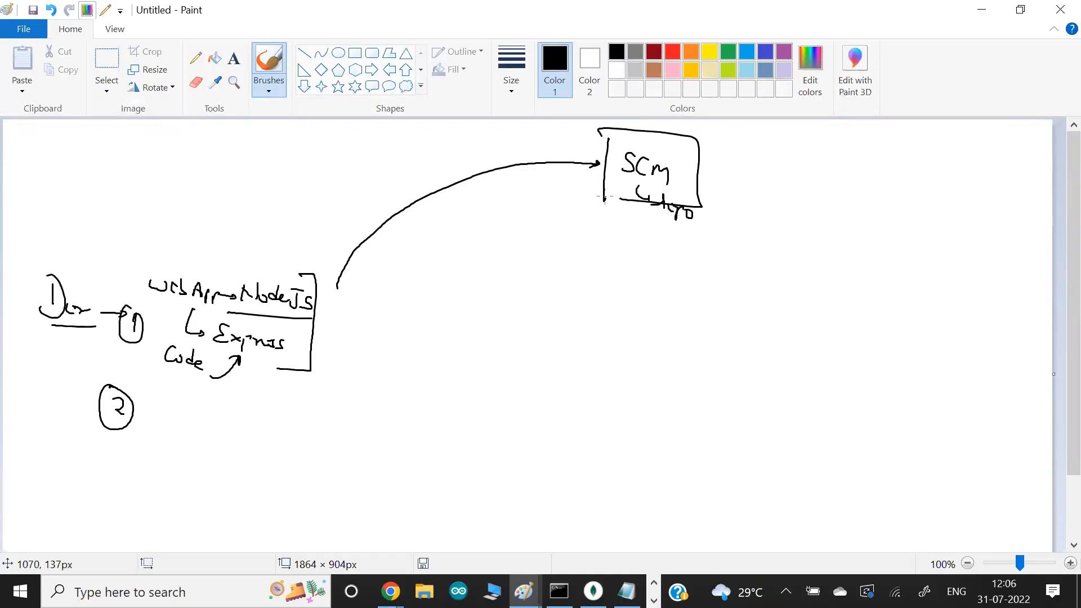
click(732, 55)
drag(713, 137, 692, 151)
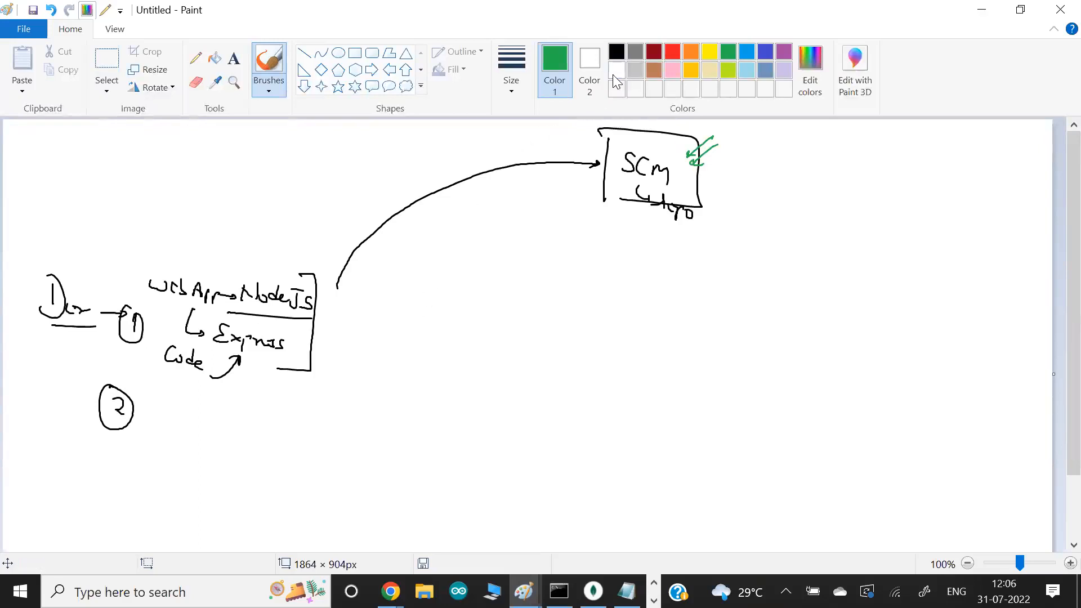
- In black, write Code (run) under the SCM box leading to a double-bracketed Build, Run, Test list, and add two arrows pointing at Dev
click(617, 53)
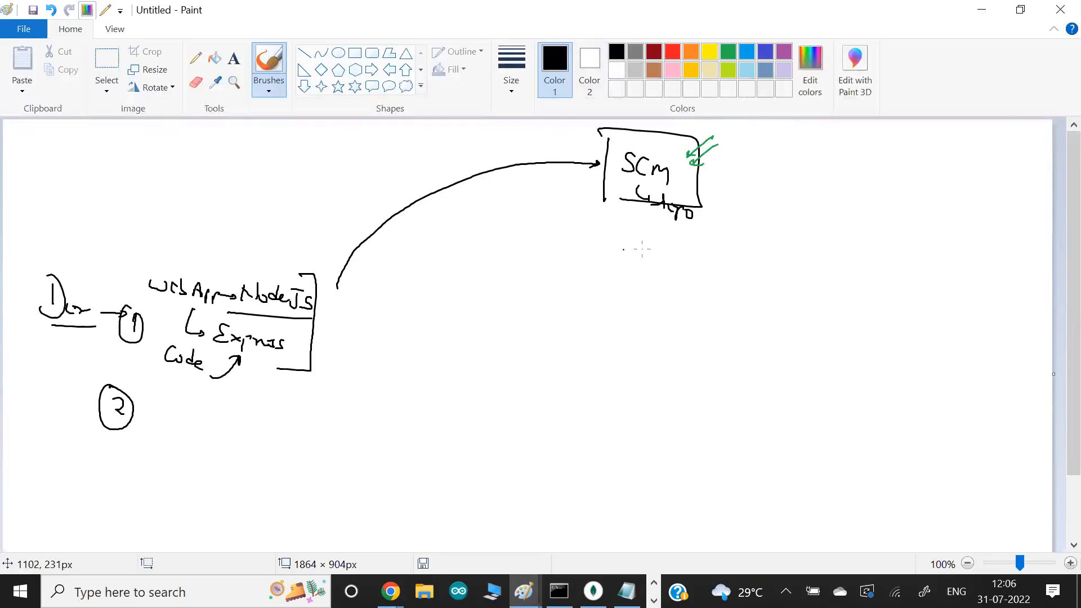
mouse_move(708, 231)
mouse_down()
mouse_move(604, 215)
mouse_move(637, 252)
mouse_up()
mouse_move(644, 247)
mouse_down()
mouse_move(662, 241)
mouse_move(682, 265)
mouse_move(723, 272)
mouse_move(780, 258)
mouse_move(802, 278)
mouse_move(815, 268)
mouse_move(774, 305)
mouse_move(801, 313)
mouse_move(760, 335)
mouse_move(789, 338)
mouse_up()
mouse_move(810, 260)
mouse_down()
mouse_move(835, 262)
mouse_move(780, 362)
mouse_up()
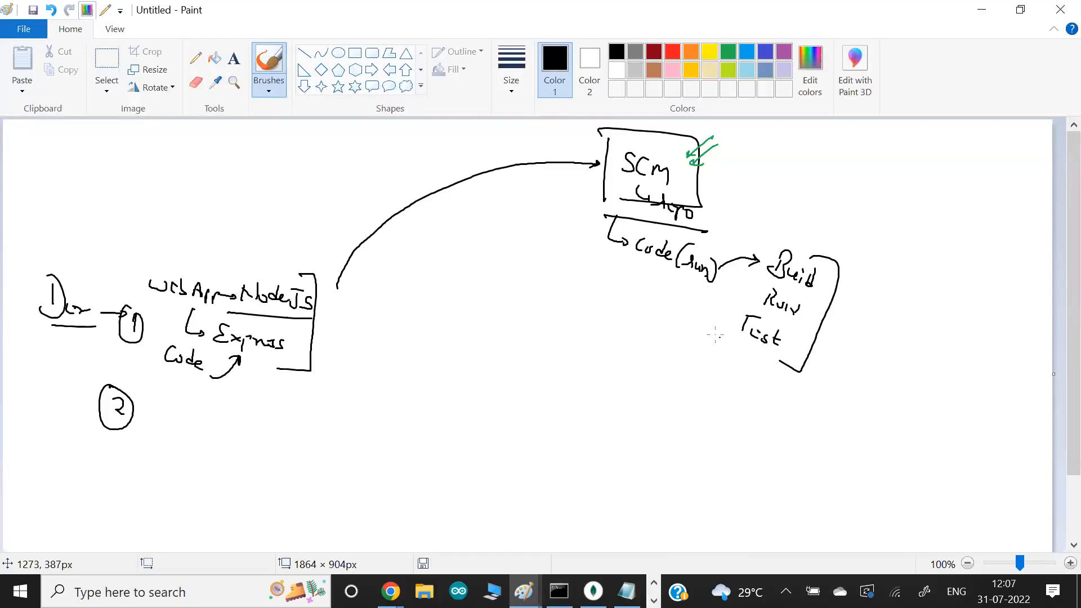
mouse_move(611, 216)
mouse_down()
mouse_move(608, 252)
mouse_move(622, 255)
mouse_up()
mouse_move(49, 241)
mouse_down()
mouse_move(67, 274)
mouse_move(53, 264)
mouse_up()
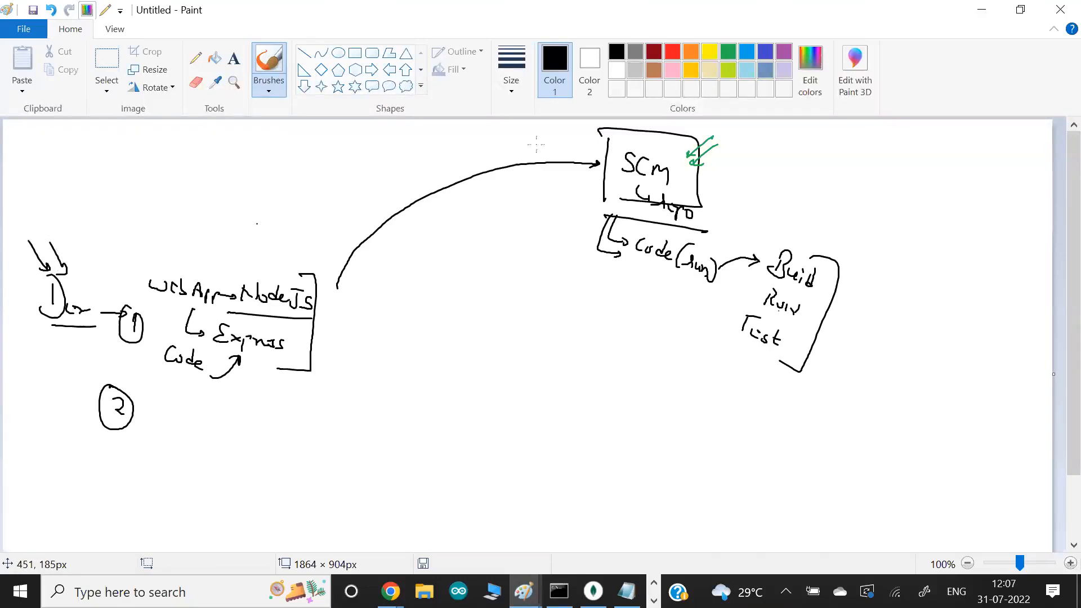
mouse_move(805, 253)
mouse_down()
mouse_move(814, 359)
mouse_move(766, 355)
mouse_up()
- Write Pipeline beside the circled 2 and underline it
mouse_move(166, 401)
mouse_down()
mouse_move(167, 428)
mouse_move(176, 413)
mouse_up()
drag(178, 411, 185, 433)
drag(185, 414, 198, 420)
mouse_move(201, 404)
mouse_down()
mouse_move(232, 422)
mouse_move(154, 435)
mouse_up()
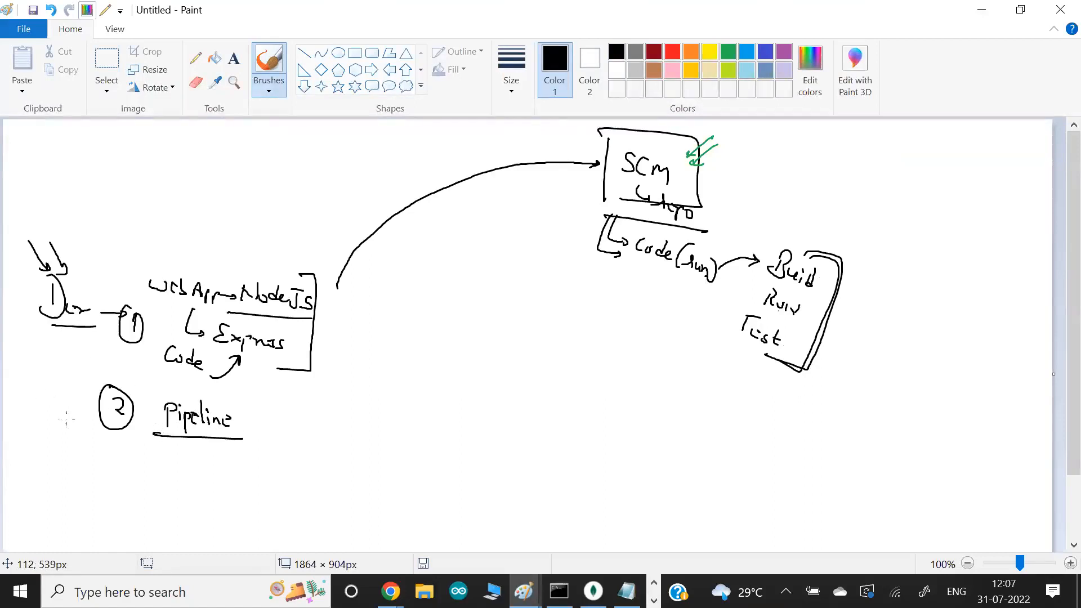
- Write Ops below Dev and draw an arrow from it up to Dev
drag(29, 363, 40, 390)
mouse_move(39, 366)
mouse_down()
mouse_move(51, 372)
mouse_move(41, 378)
mouse_up()
drag(56, 373, 49, 384)
drag(35, 326, 37, 340)
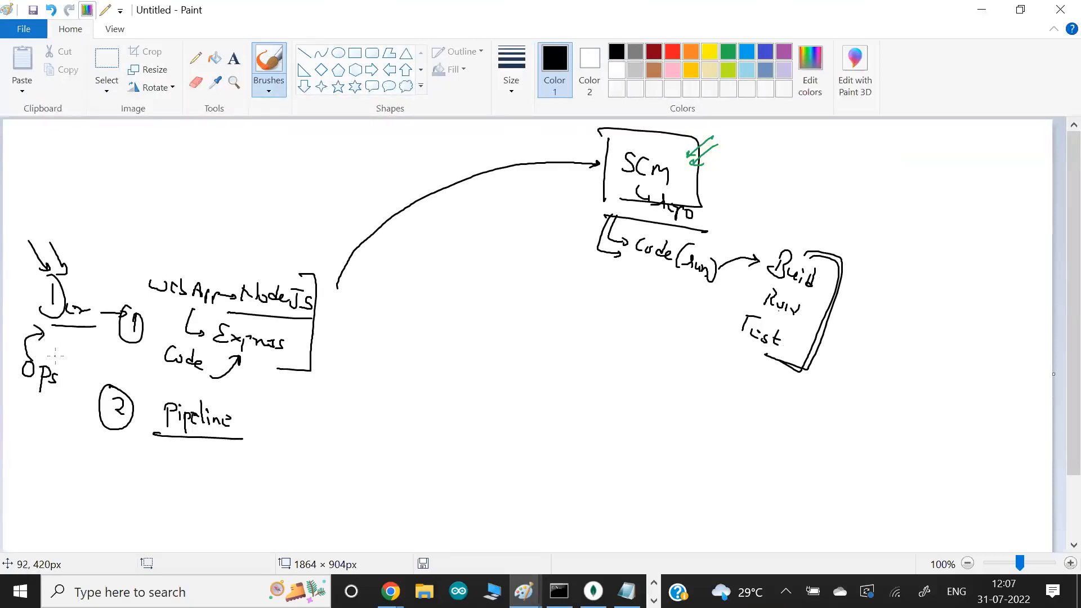
- Box the Pipeline label, then circle Dev and Ops together and draw a curved arrow from them to the Pipeline box
drag(155, 392, 151, 431)
drag(251, 406, 246, 442)
drag(237, 398, 156, 397)
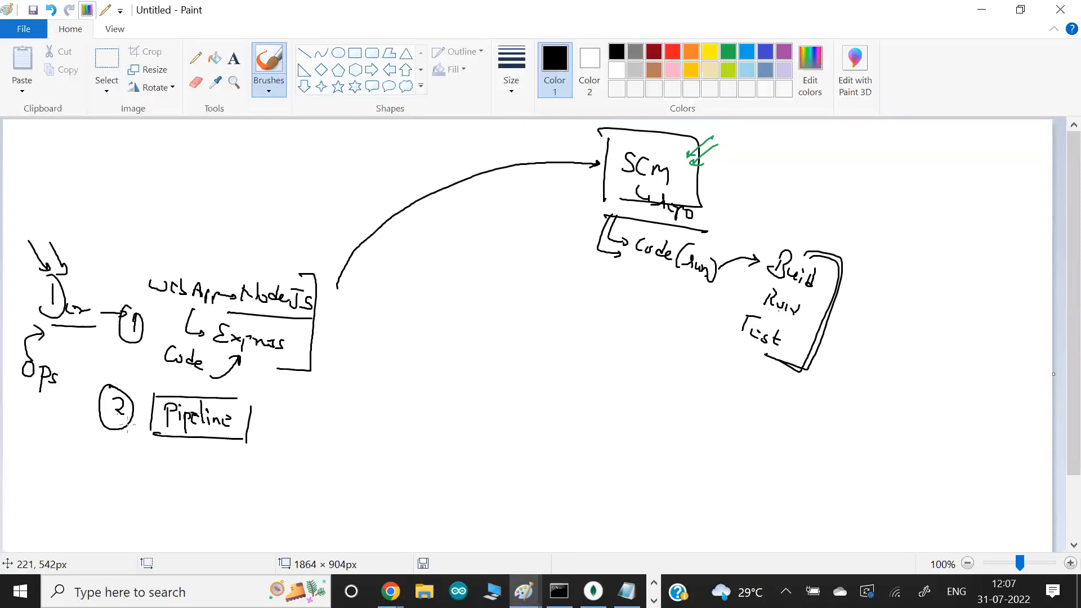
mouse_move(99, 277)
mouse_down()
mouse_move(80, 263)
mouse_move(108, 278)
mouse_move(63, 264)
mouse_up()
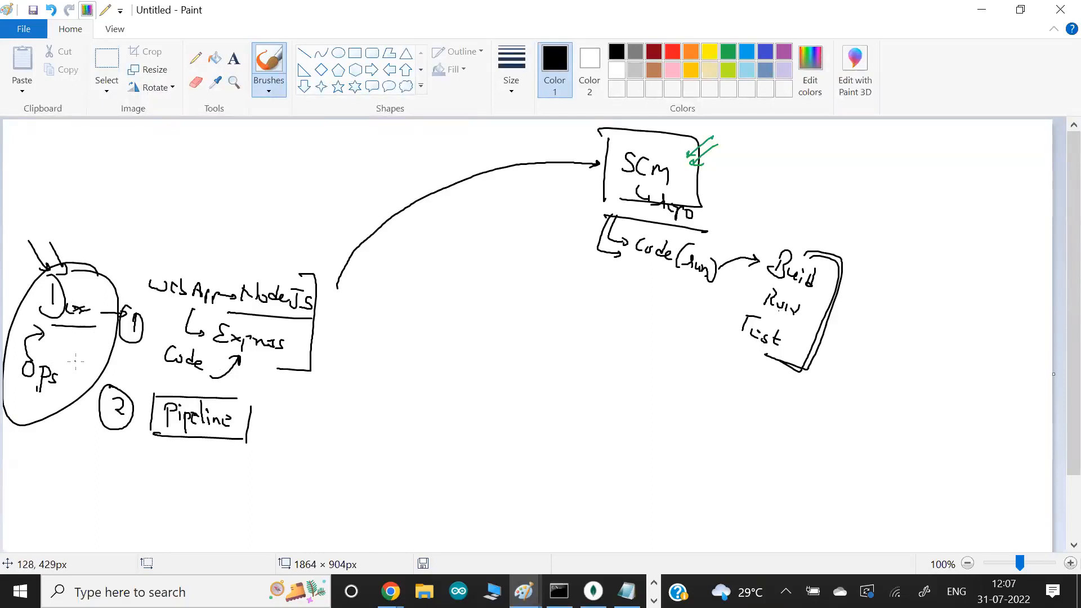
mouse_move(11, 409)
mouse_down()
mouse_move(126, 480)
mouse_move(148, 445)
mouse_move(131, 441)
mouse_up()
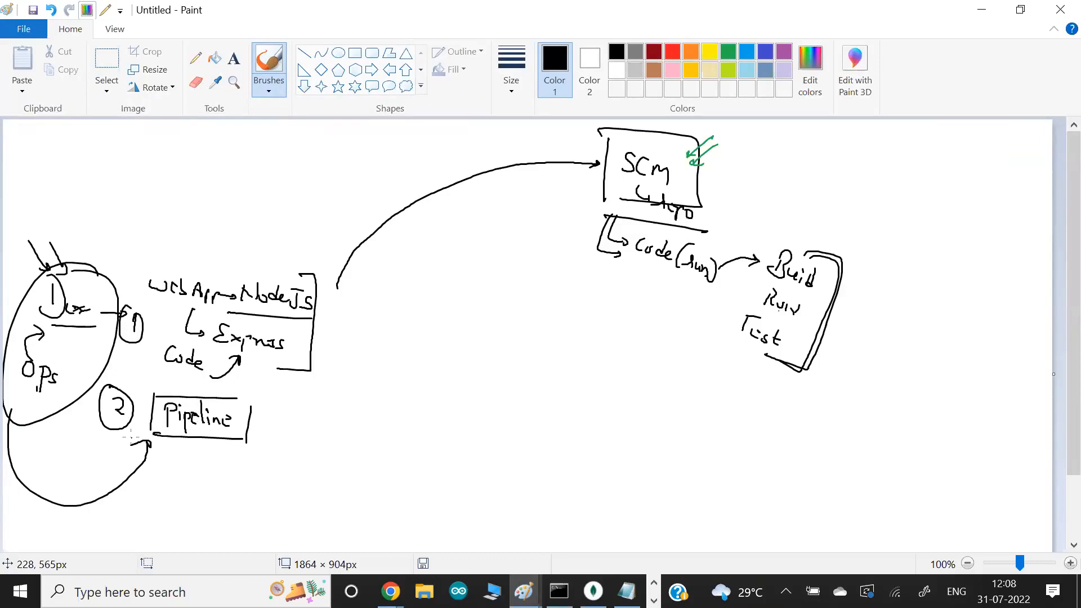
- Switch to the GitLab repository in Chrome and examine the available Web IDE editing options without choosing one
key(alt+Tab)
key(alt+Tab)
key(alt+Tab)
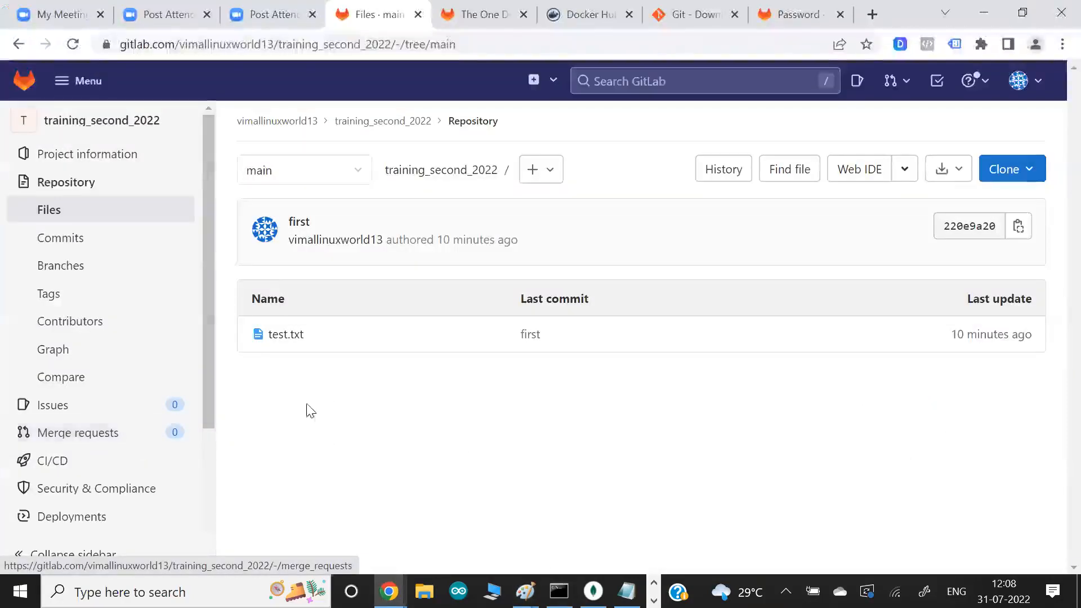
click(904, 169)
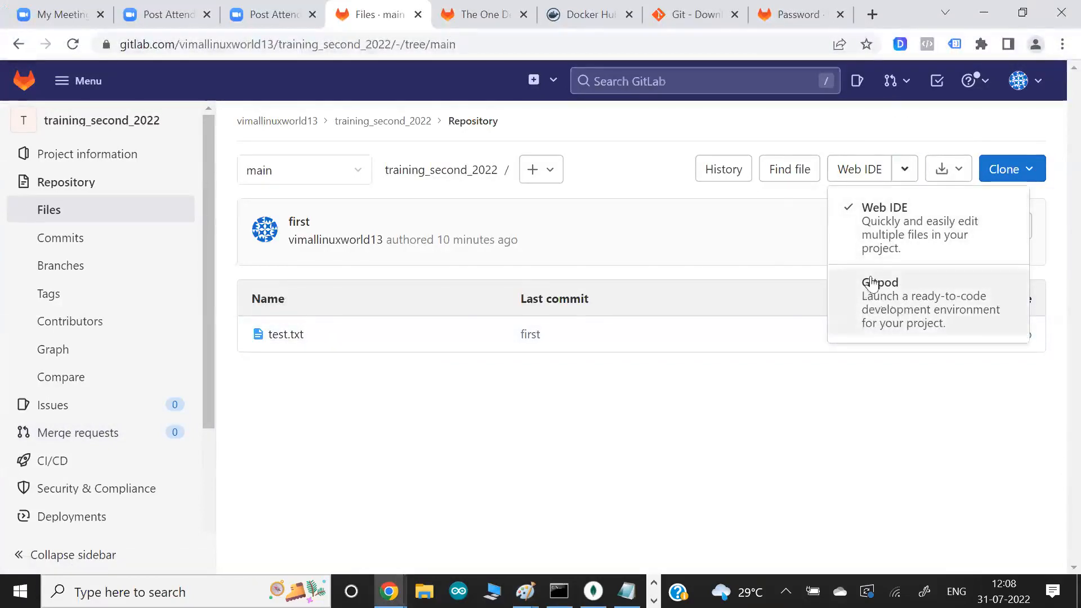
click(716, 219)
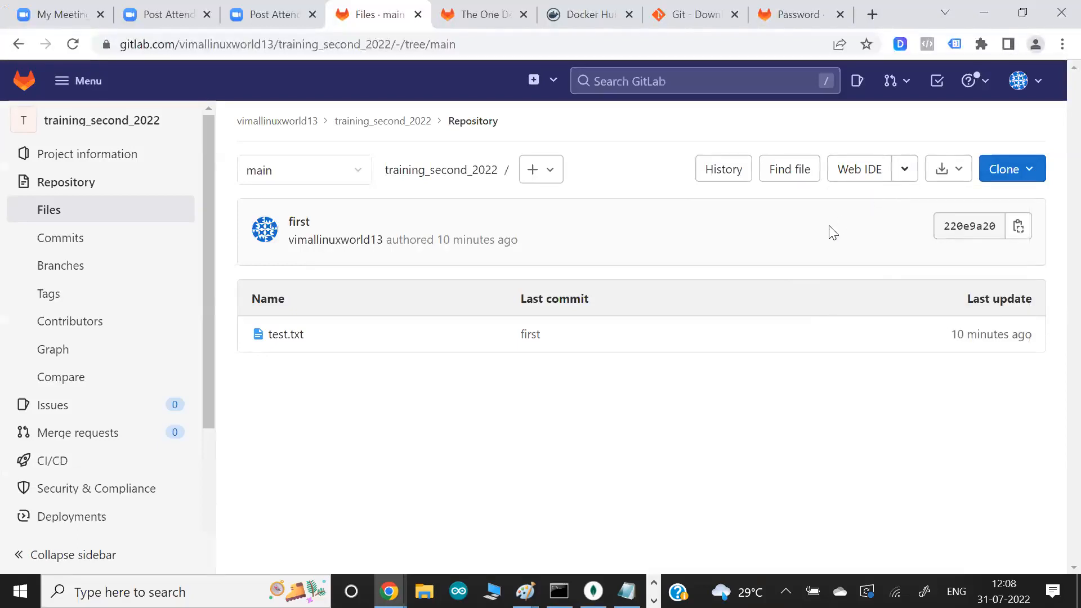
- Return to the Paint diagram and sketch a laptop above the circled Dev and Ops group
key(alt+Tab)
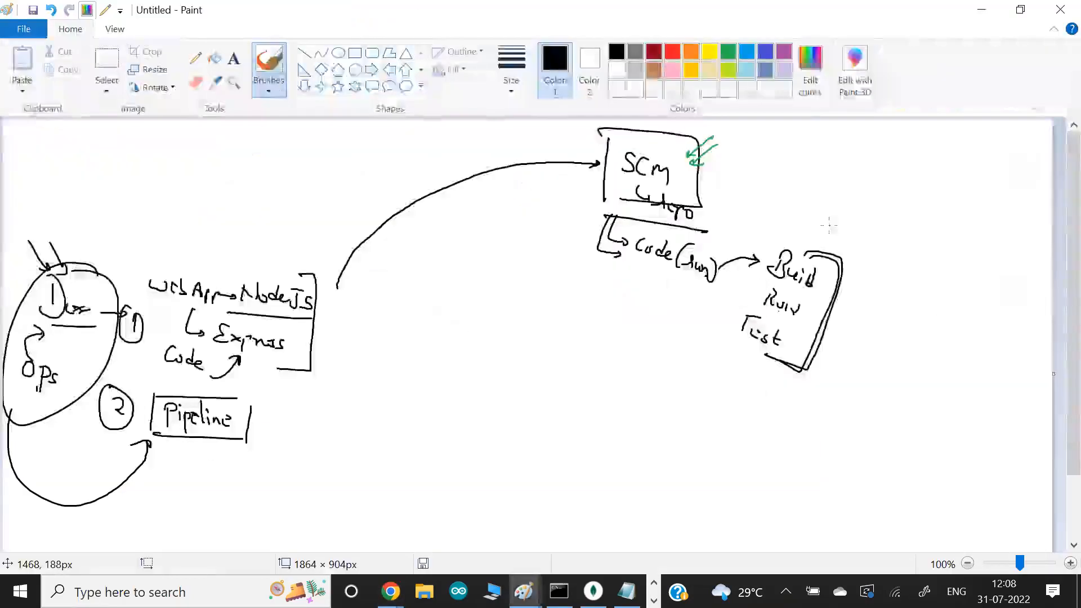
drag(134, 201, 89, 228)
mouse_move(126, 235)
mouse_down()
mouse_move(43, 244)
mouse_move(63, 243)
mouse_up()
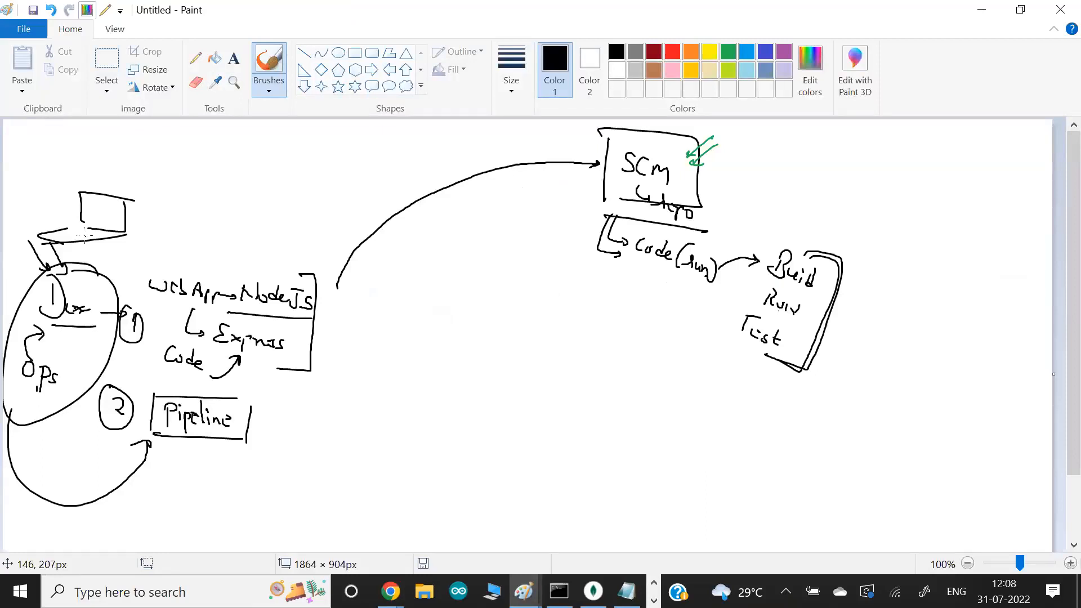
- Add another black arrow beneath the SCM box, then mark 1, 2, the arrow to SCM and the SCM box in red
drag(604, 213, 624, 276)
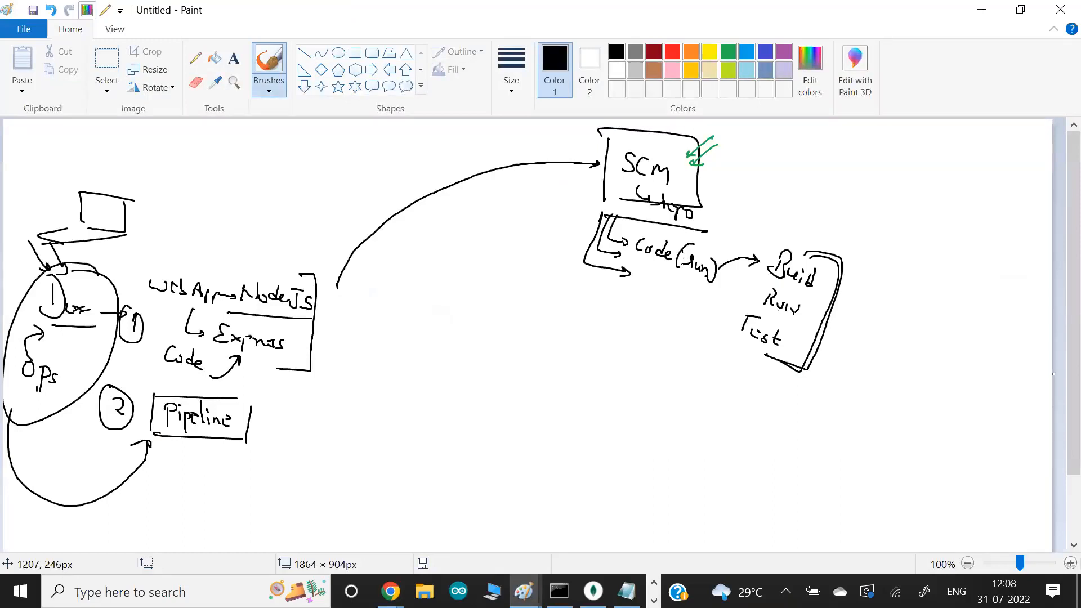
click(672, 51)
mouse_move(133, 311)
mouse_down()
mouse_move(138, 351)
mouse_move(142, 313)
mouse_up()
mouse_move(104, 400)
mouse_down()
mouse_move(123, 411)
mouse_move(136, 401)
mouse_up()
mouse_move(324, 307)
mouse_down()
mouse_move(435, 190)
mouse_move(583, 161)
mouse_move(579, 170)
mouse_up()
mouse_move(673, 141)
mouse_down()
mouse_move(627, 225)
mouse_move(664, 137)
mouse_up()
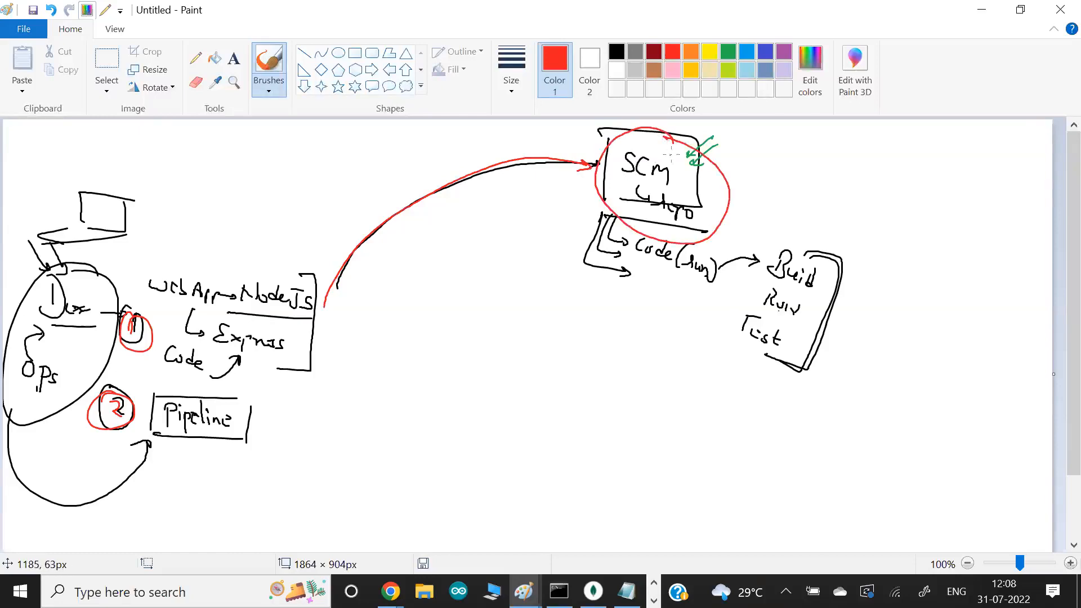
- Label the SCM circle GitLab with a red arrow and underline, and circle the Code label in red
mouse_move(757, 153)
mouse_down()
mouse_move(710, 170)
mouse_move(776, 158)
mouse_move(808, 193)
mouse_up()
mouse_move(226, 344)
mouse_down()
mouse_move(172, 338)
mouse_move(212, 340)
mouse_up()
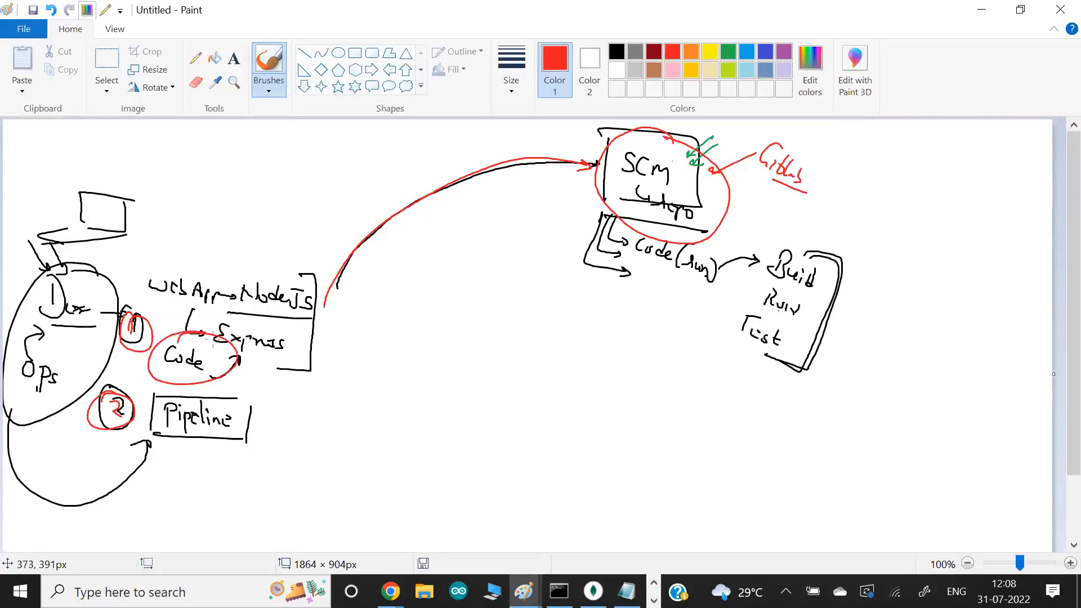
key(alt+Tab)
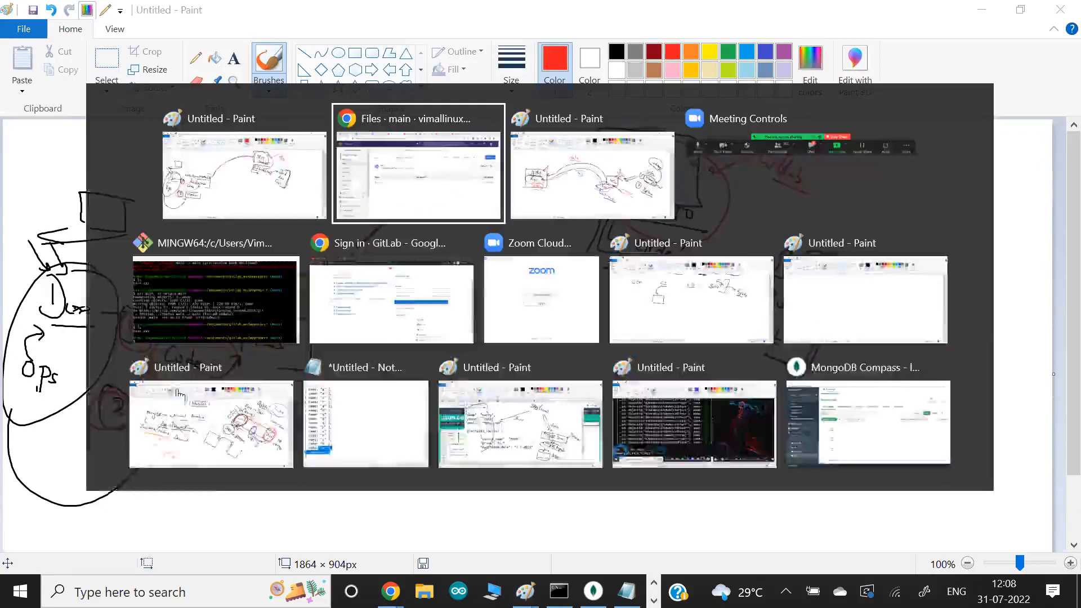
key(alt+Tab)
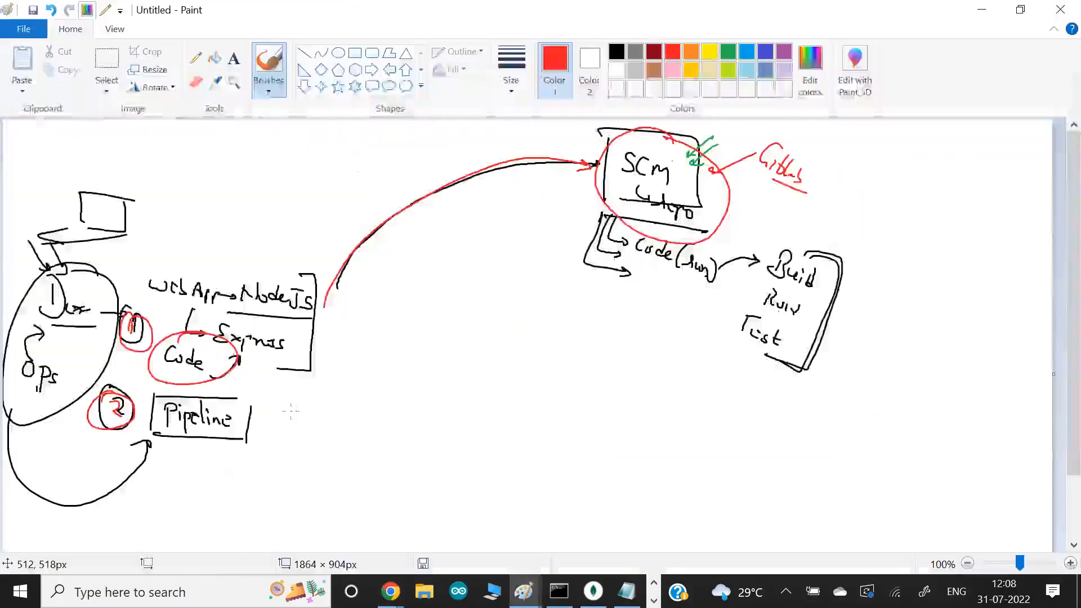
- Draw red arrows beside Pipeline and GitLab, and write a circled CI next to a red bracket around Build, Run and Test
mouse_move(250, 430)
mouse_down()
mouse_move(285, 434)
mouse_move(270, 437)
mouse_move(279, 445)
mouse_up()
mouse_move(854, 162)
mouse_down()
mouse_move(815, 169)
mouse_move(832, 182)
mouse_up()
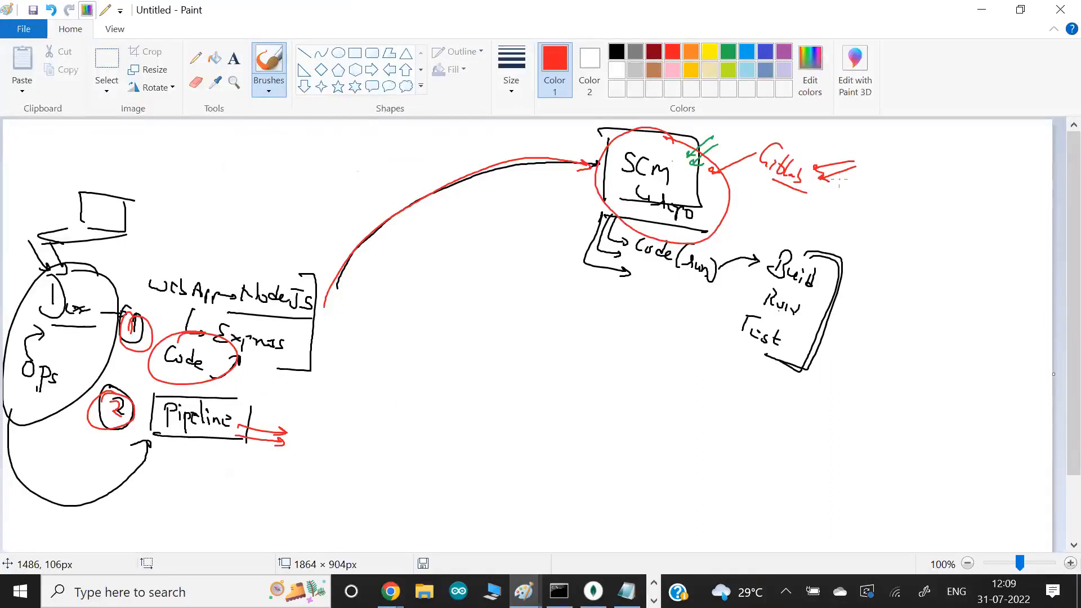
mouse_move(920, 238)
mouse_down()
mouse_move(913, 257)
mouse_move(923, 263)
mouse_move(910, 218)
mouse_up()
mouse_move(816, 246)
mouse_down()
mouse_move(799, 378)
mouse_move(779, 362)
mouse_up()
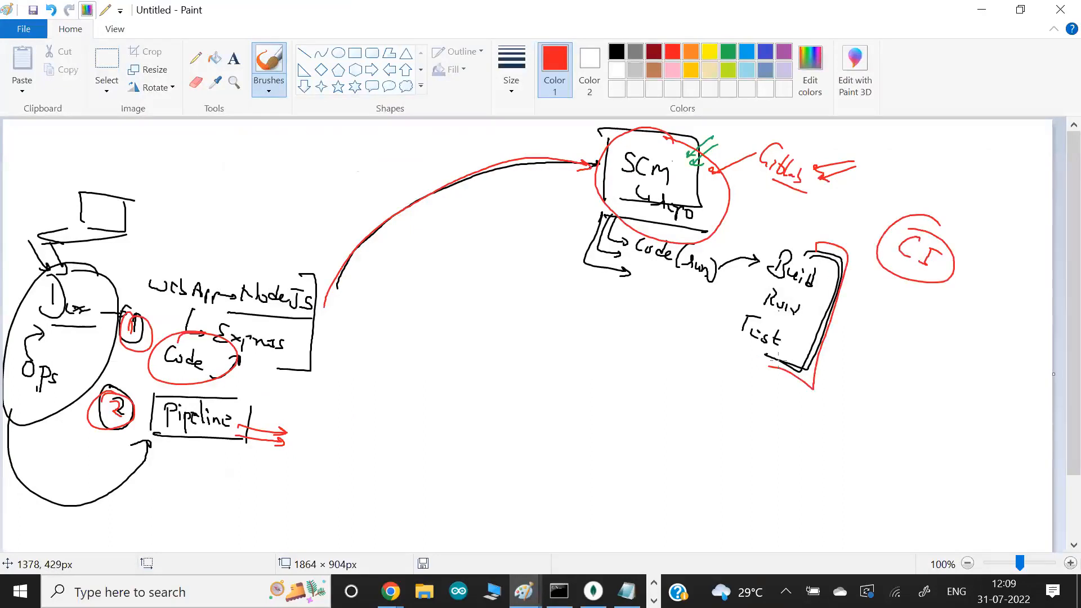
- Switch to Chrome, open the training_second_2022 project's Pipelines page and review its GitLab CI/CD getting-started information
key(alt+Tab)
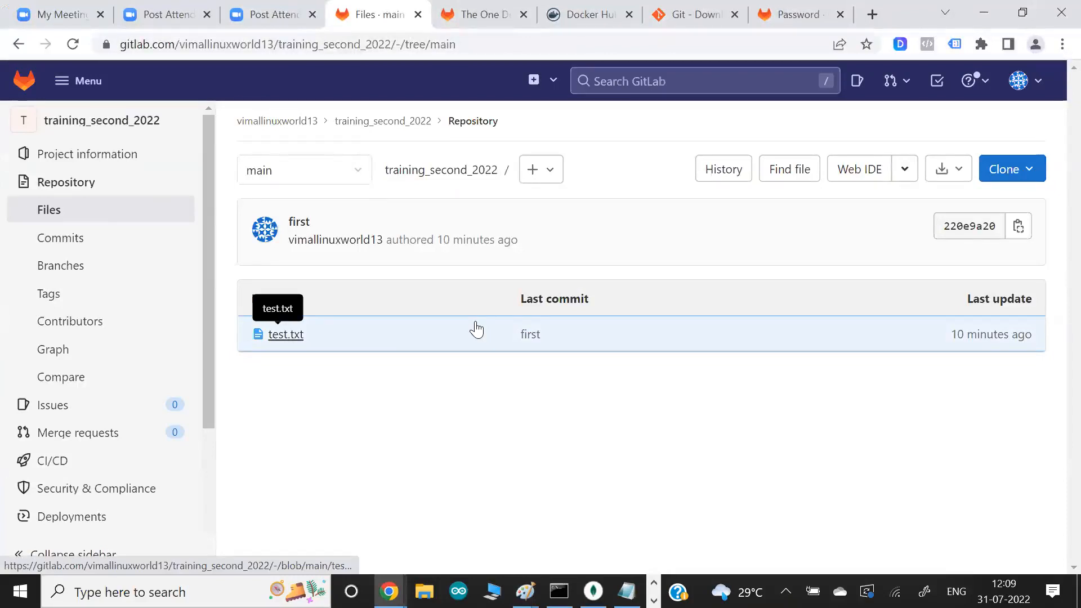
mouse_move(76, 471)
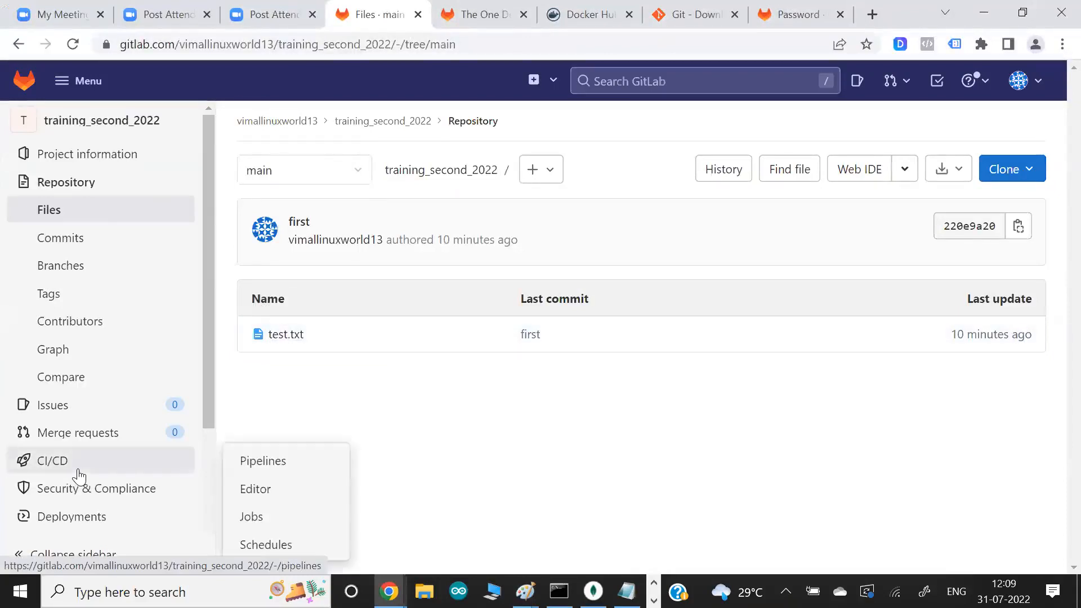
click(260, 468)
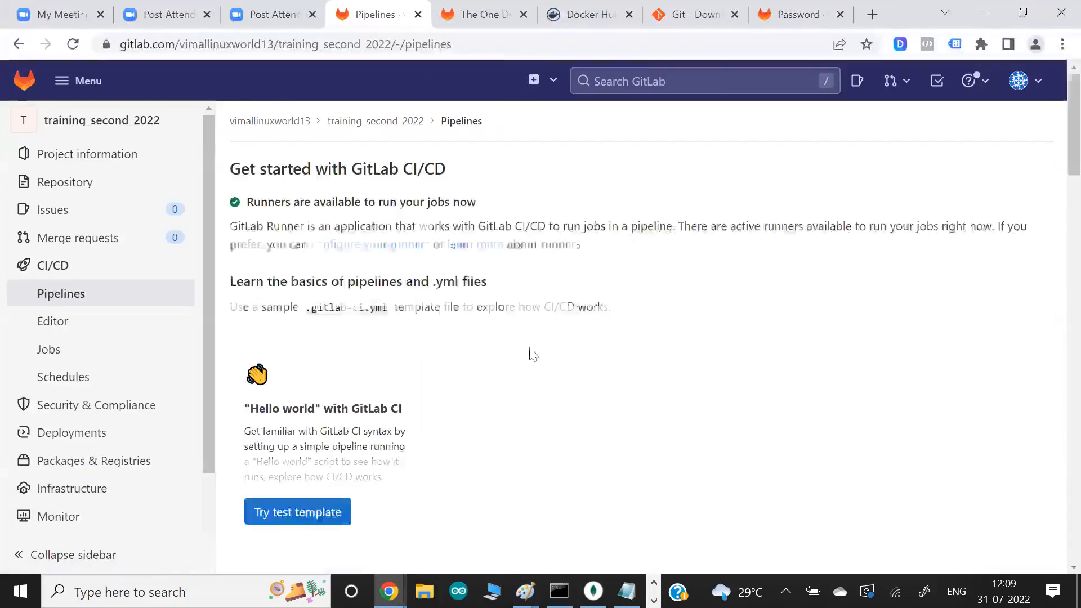
scroll(570, 328, down, 2)
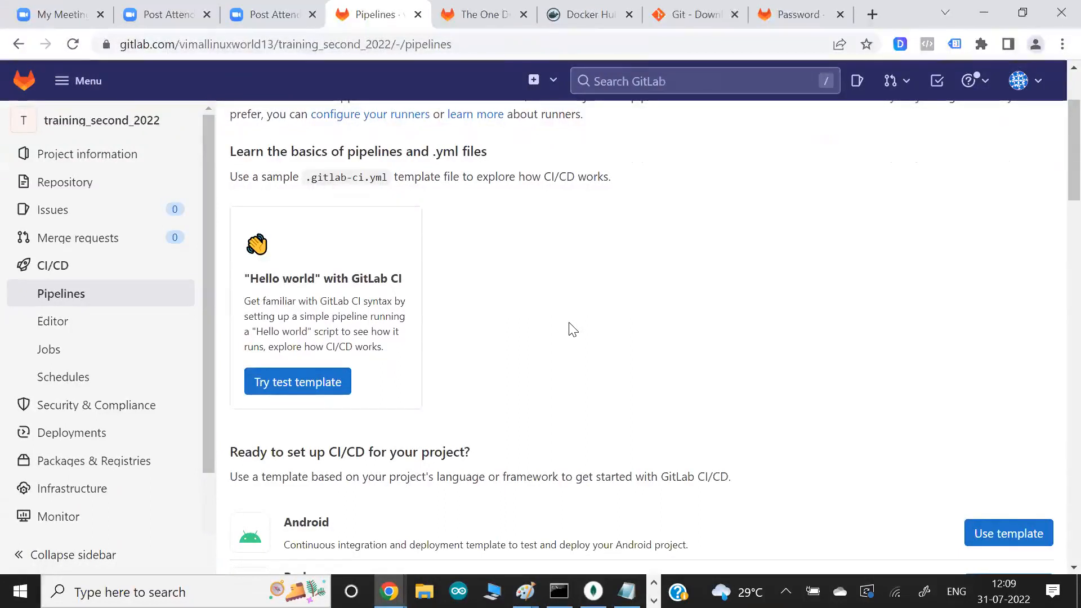
scroll(572, 330, up, 1)
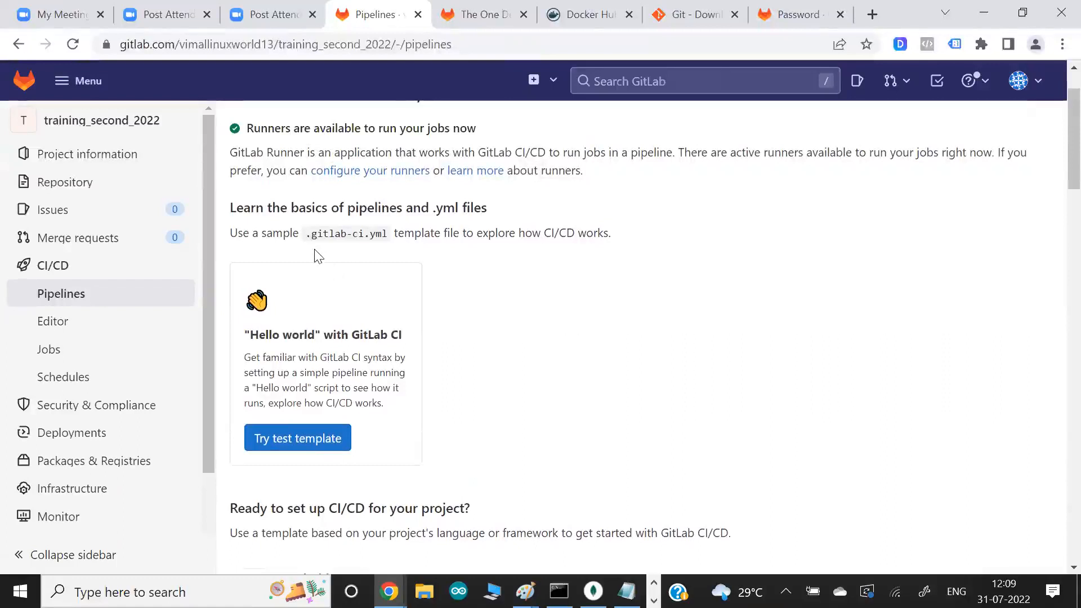
- Copy the name .gitlab-ci.yml from the Pipelines page and create an empty file with that name using touch in Git Bash
drag(306, 234, 393, 237)
key(ctrl+c)
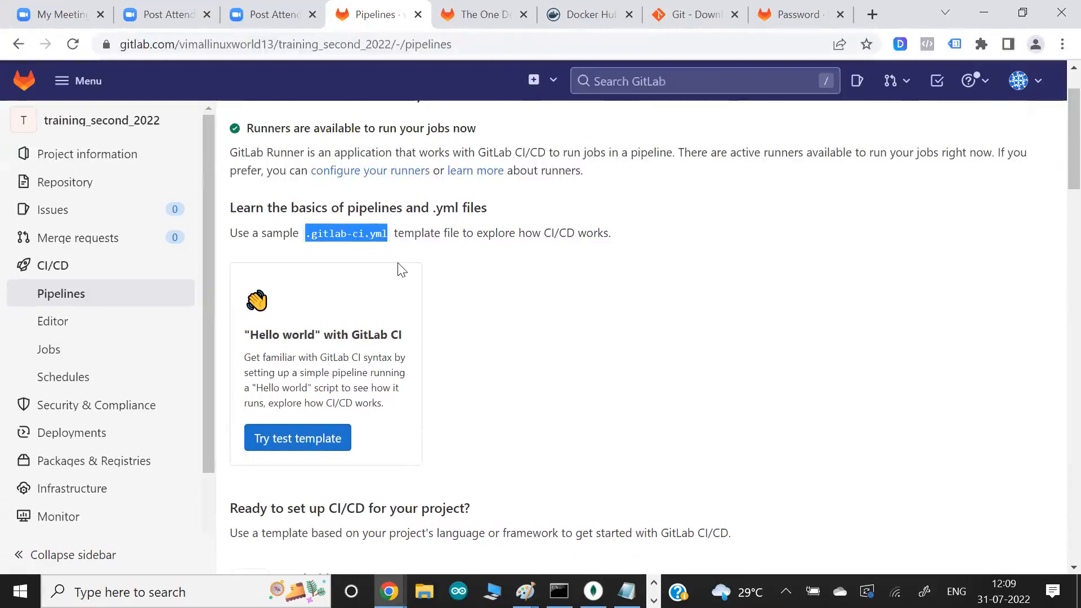
key(alt+Tab)
key(alt+Tab)
key(alt+Tab)
key(alt+Tab)
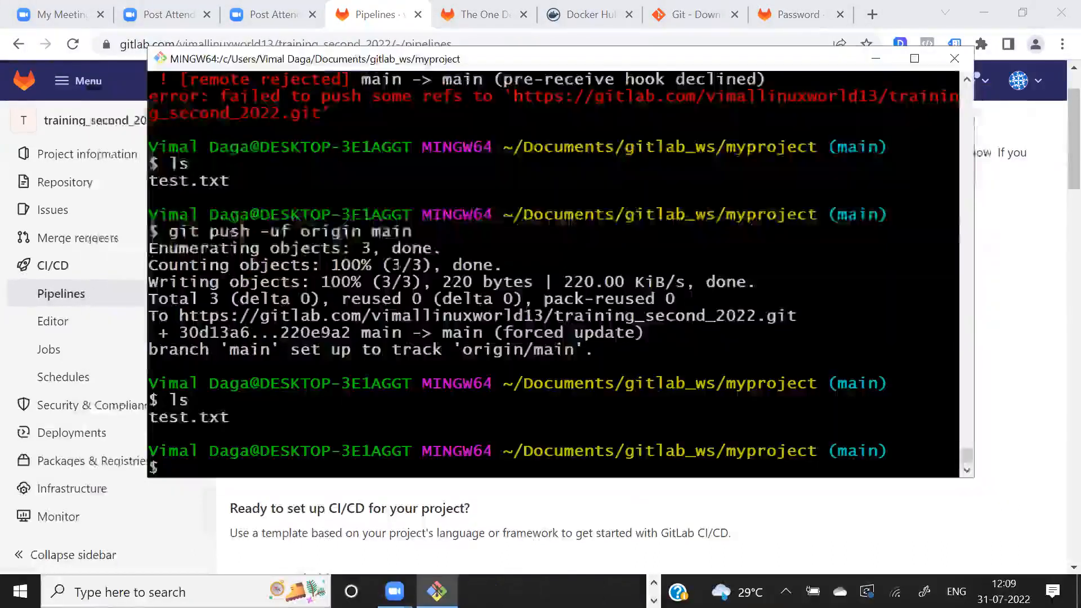
text(touch)
right_click(431, 277)
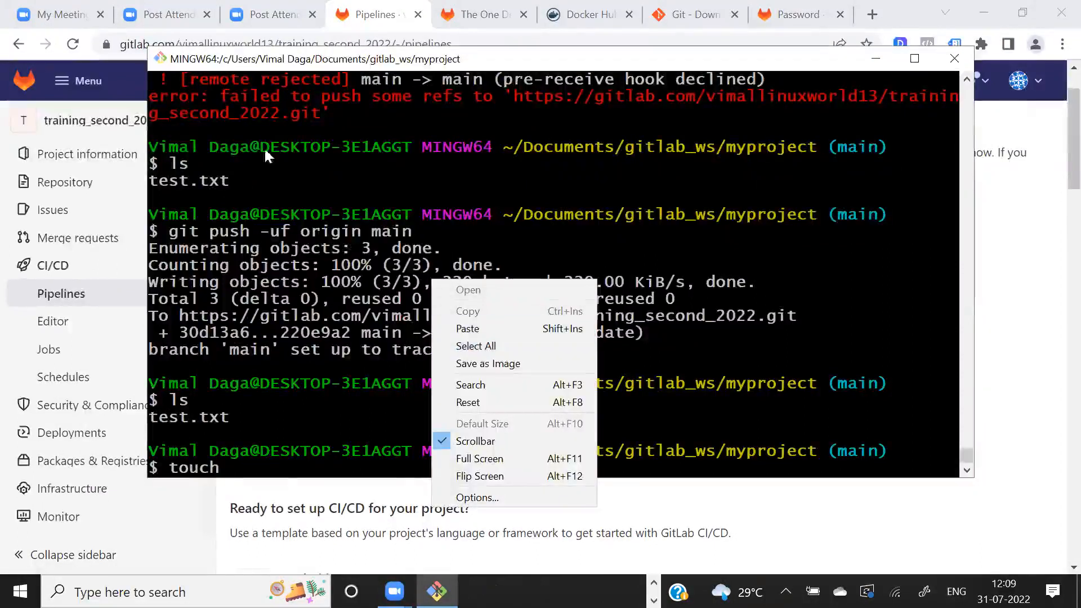
click(473, 329)
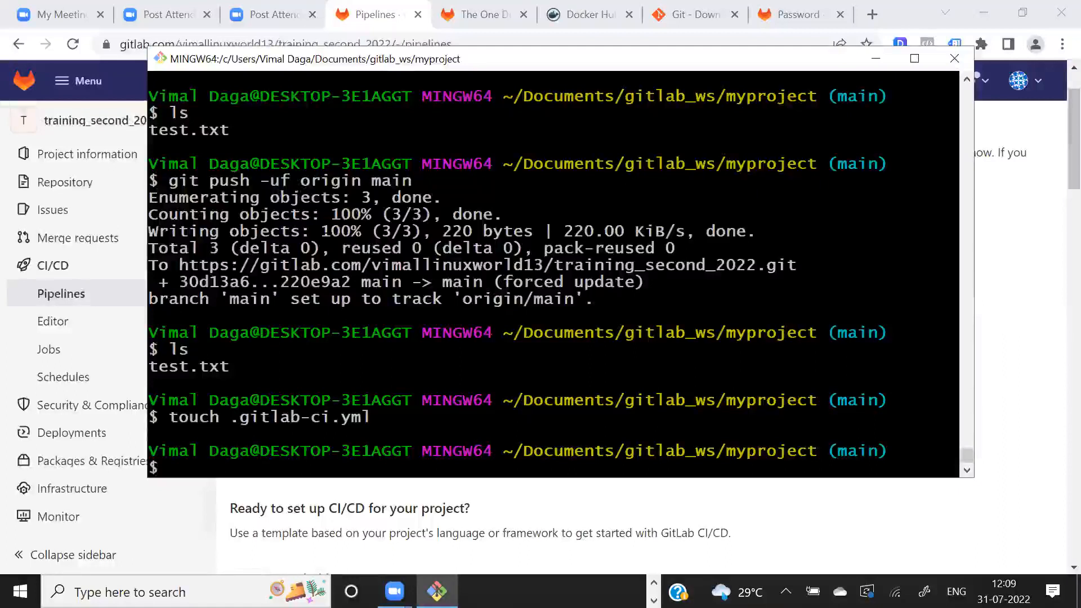
- List the project folder with ls and ls -a, and highlight .gitlab-ci.yml in the listing
text(ls)
key(Return)
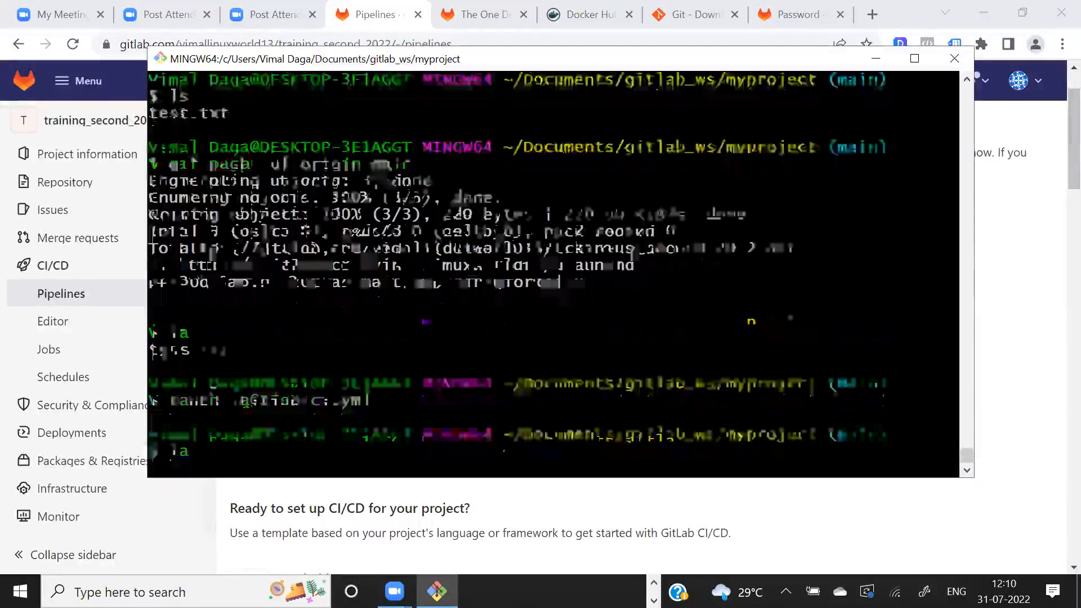
text(ls -a)
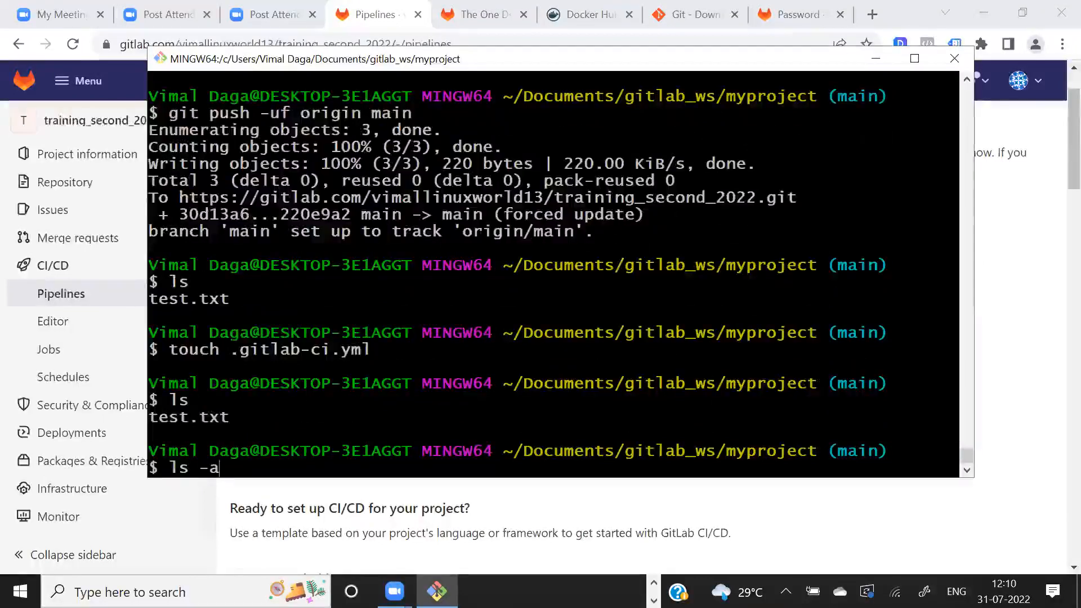
key(Return)
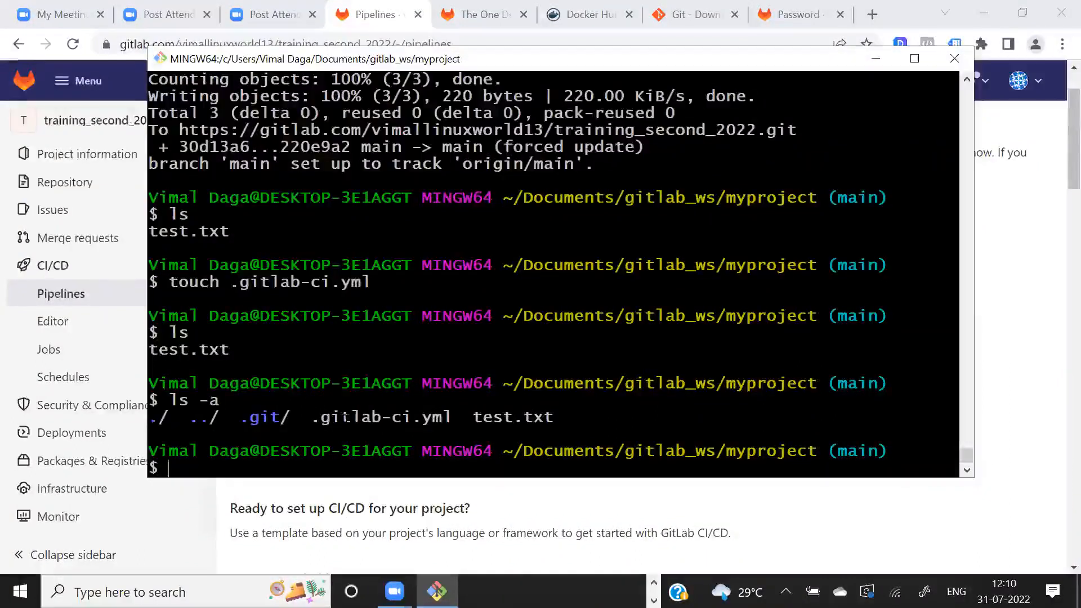
drag(299, 417, 461, 418)
click(460, 417)
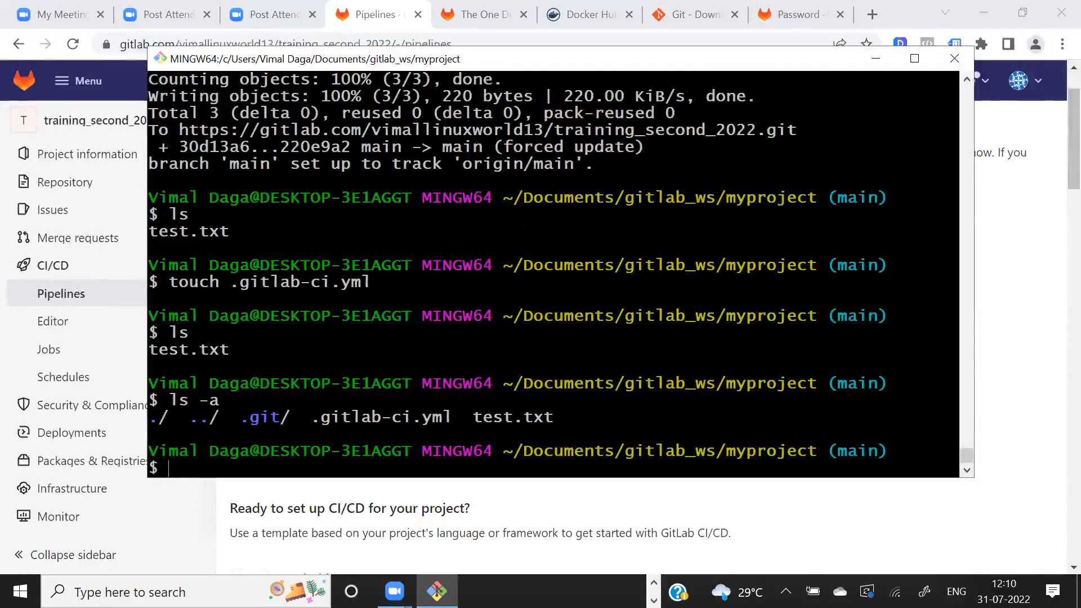
- Create an empty server.js with touch and list the folder's contents with ls and ls -a
text(touch server.js)
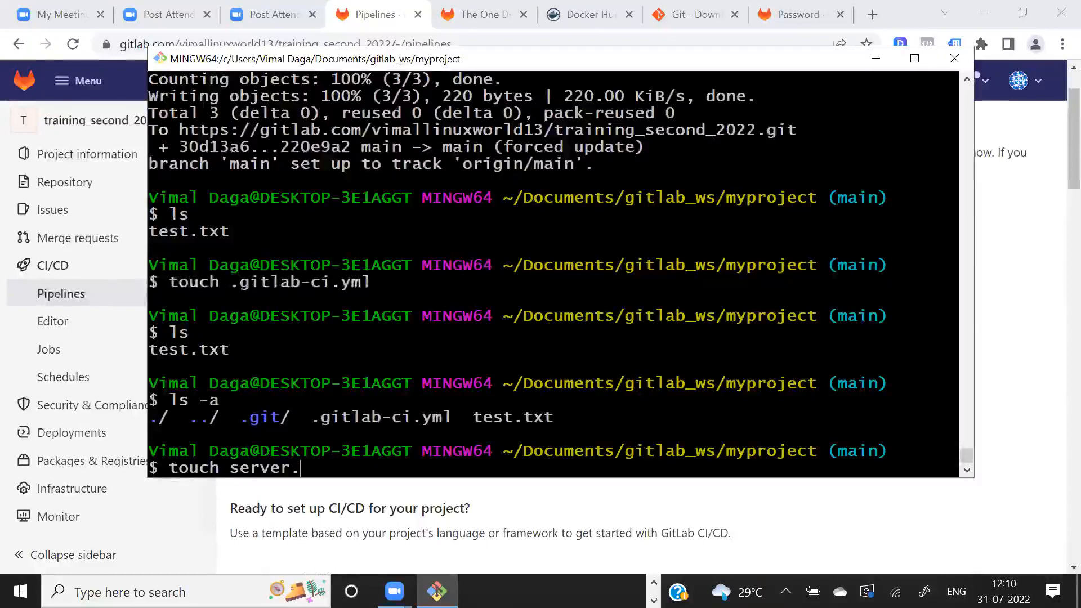
key(Return)
text(ls)
key(Return)
text(ls -a)
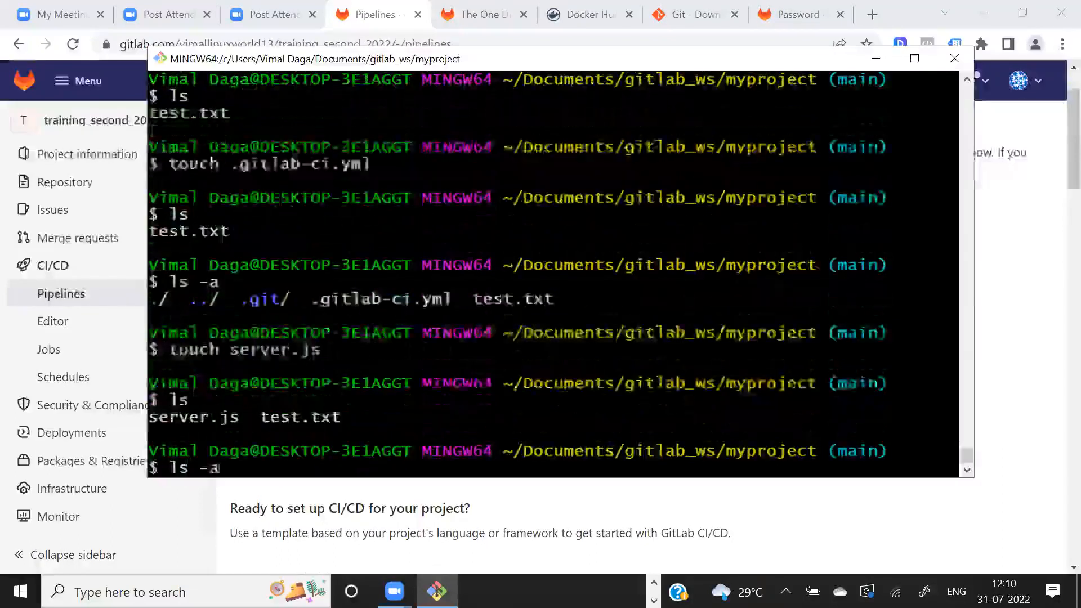
key(Return)
- Highlight server.js and .gitlab-ci.yml in the terminal listing, and return to the Paint diagram
drag(464, 418, 563, 417)
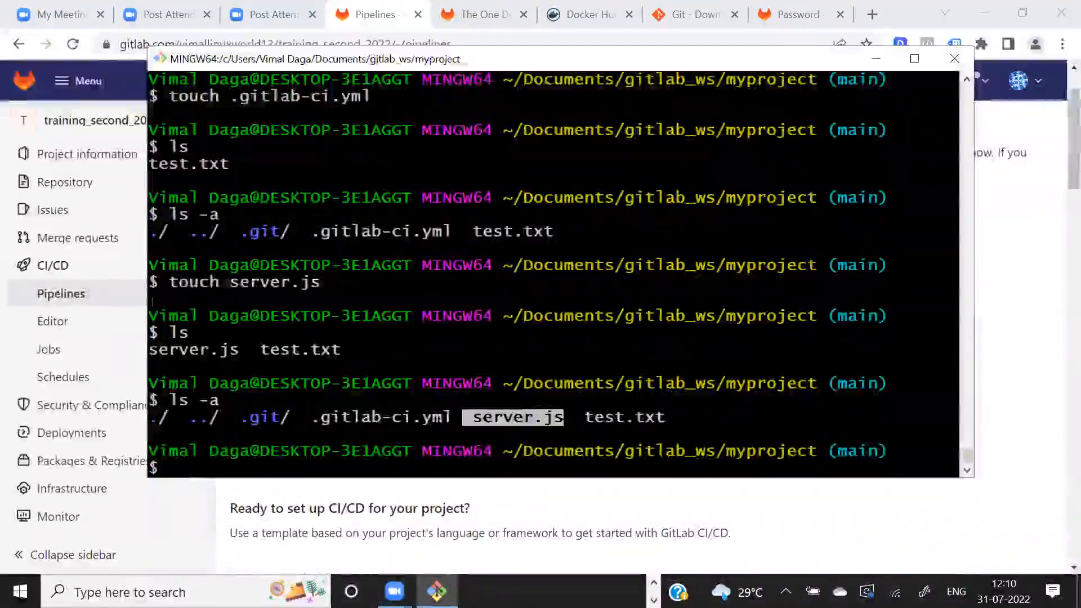
key(alt+Tab)
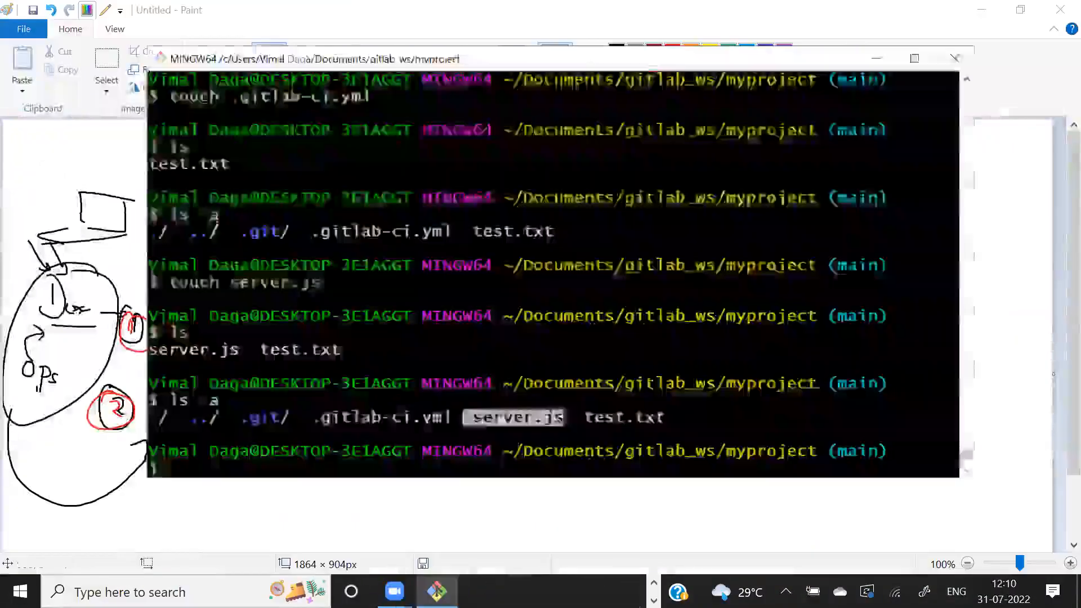
drag(302, 417, 456, 420)
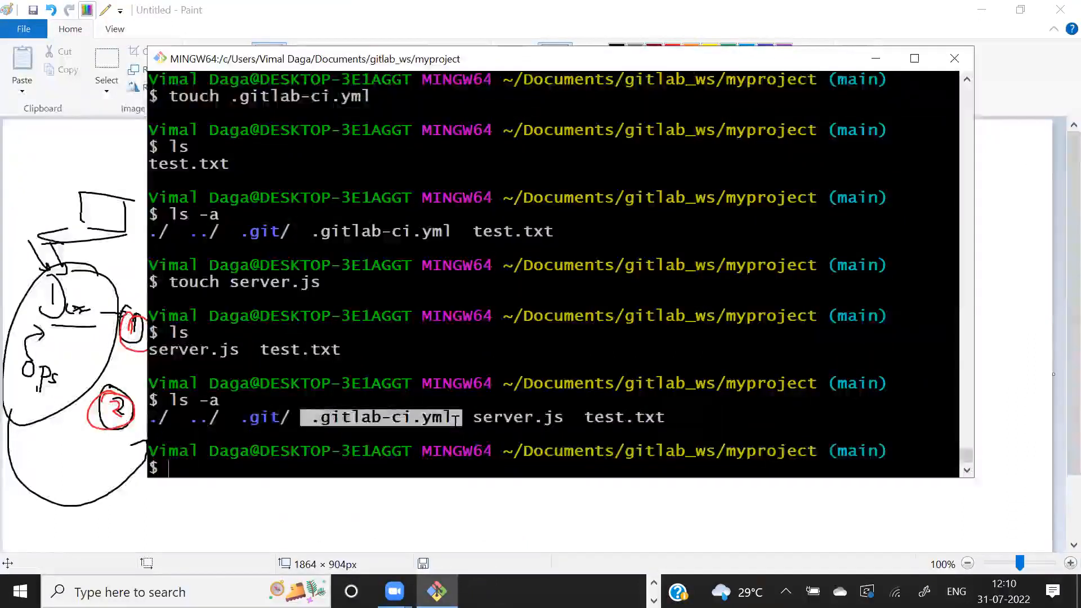
key(alt+Tab)
key(alt+Tab)
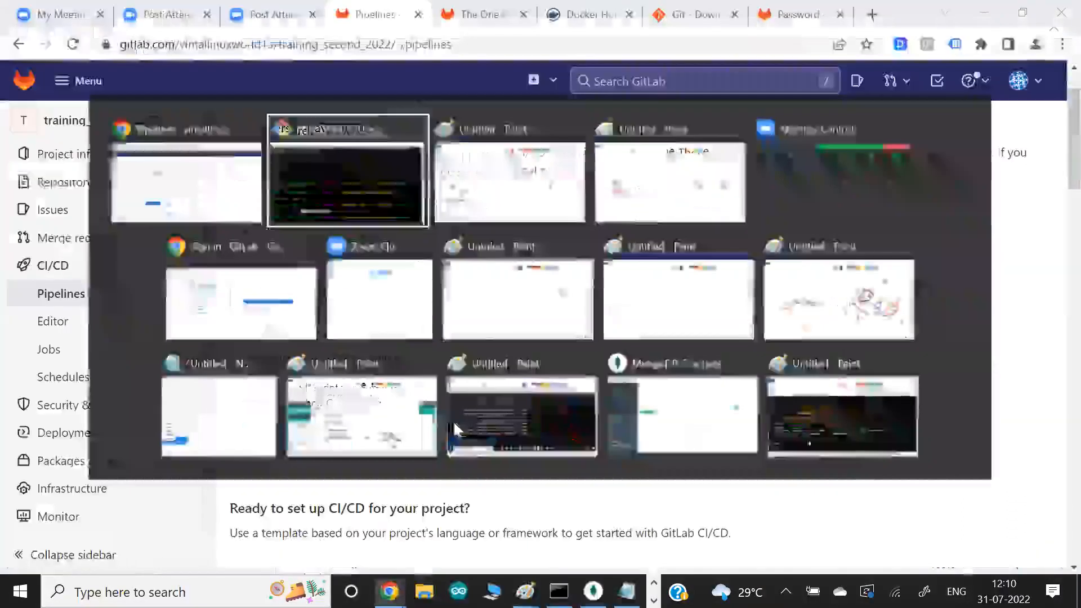
key(alt+Tab)
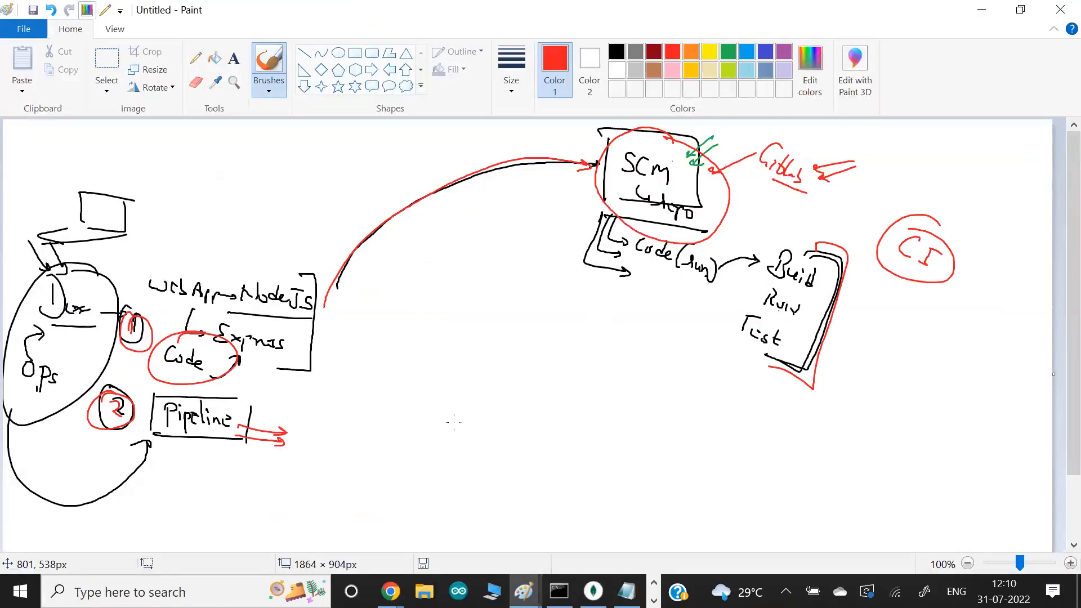
- In indigo, draw a double arrow down to the Web App label, circle the SCM box and point a line toward it from below GitLab
click(765, 52)
mouse_move(246, 205)
mouse_down()
mouse_move(204, 248)
mouse_move(214, 250)
mouse_up()
mouse_move(246, 212)
mouse_down()
mouse_move(217, 250)
mouse_move(232, 254)
mouse_up()
mouse_move(683, 150)
mouse_down()
mouse_move(641, 122)
mouse_move(623, 145)
mouse_up()
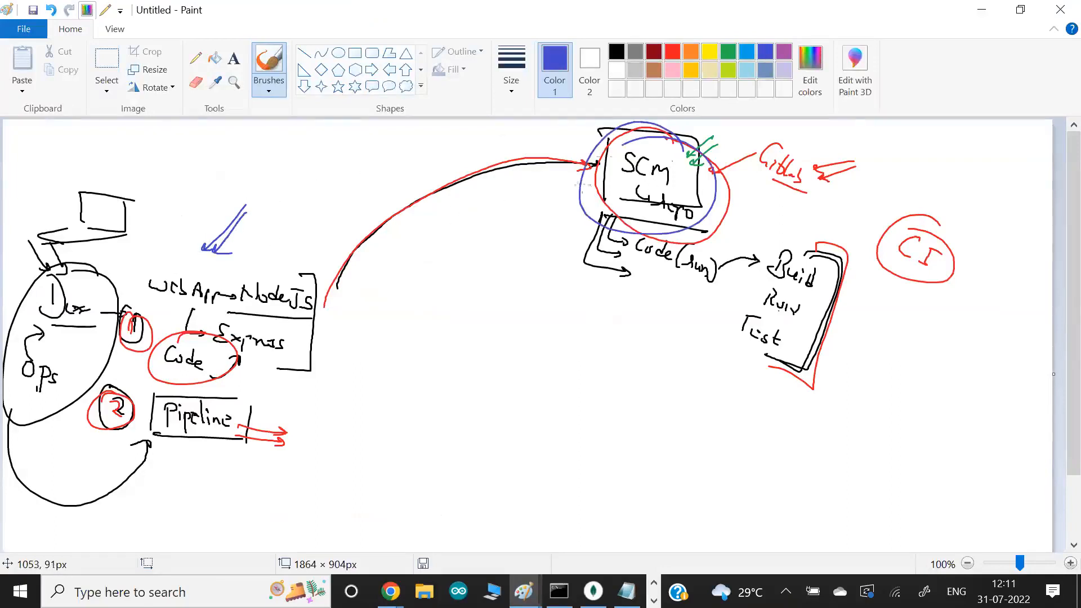
drag(737, 172, 799, 206)
- Trace the curved arrow to SCM in indigo with an underlined Push label, and draw an arrow pointing at the Pipeline box
mouse_move(324, 318)
mouse_down()
mouse_move(495, 165)
mouse_move(571, 179)
mouse_up()
drag(451, 213, 472, 229)
drag(474, 212, 491, 244)
drag(322, 461, 242, 428)
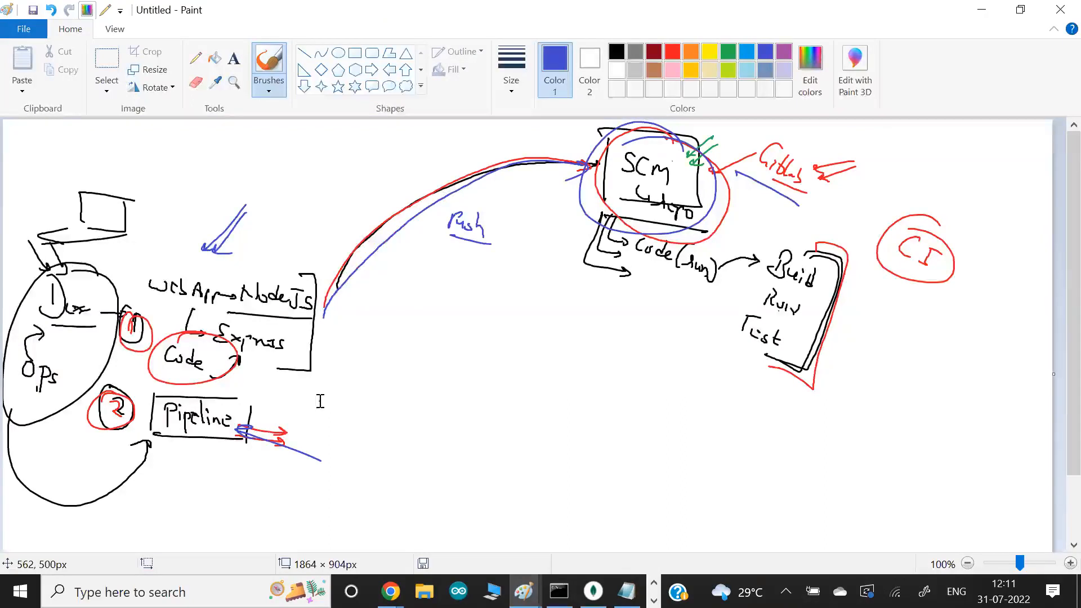
- Switch to Git Bash and open server.js in Vim, ready for inserting text
key(alt+Tab)
key(alt+Tab)
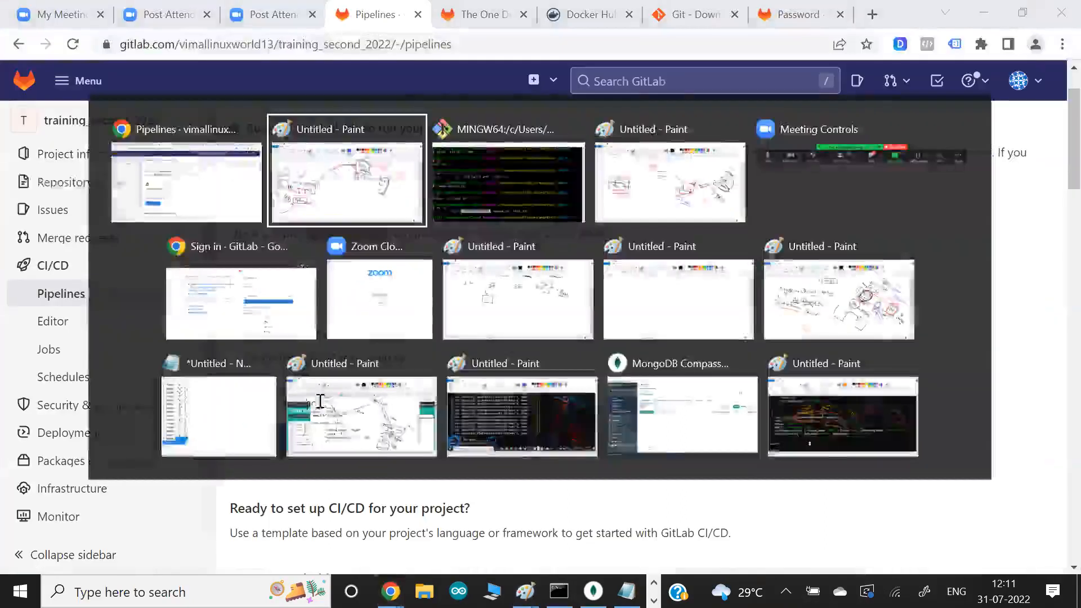
key(alt+Tab)
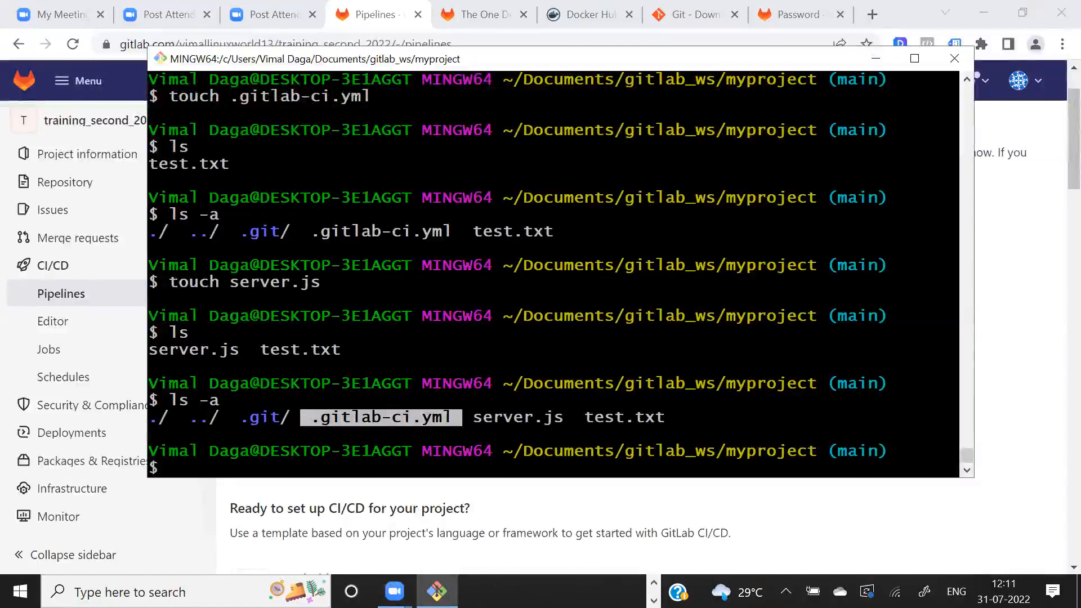
text(vi)
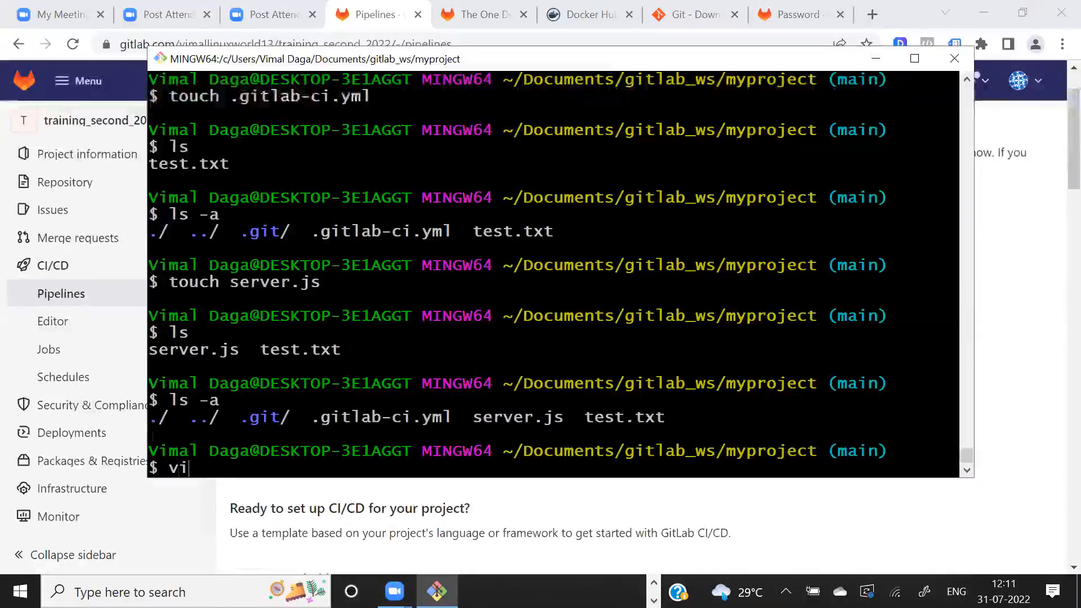
text(m se)
key(Tab)
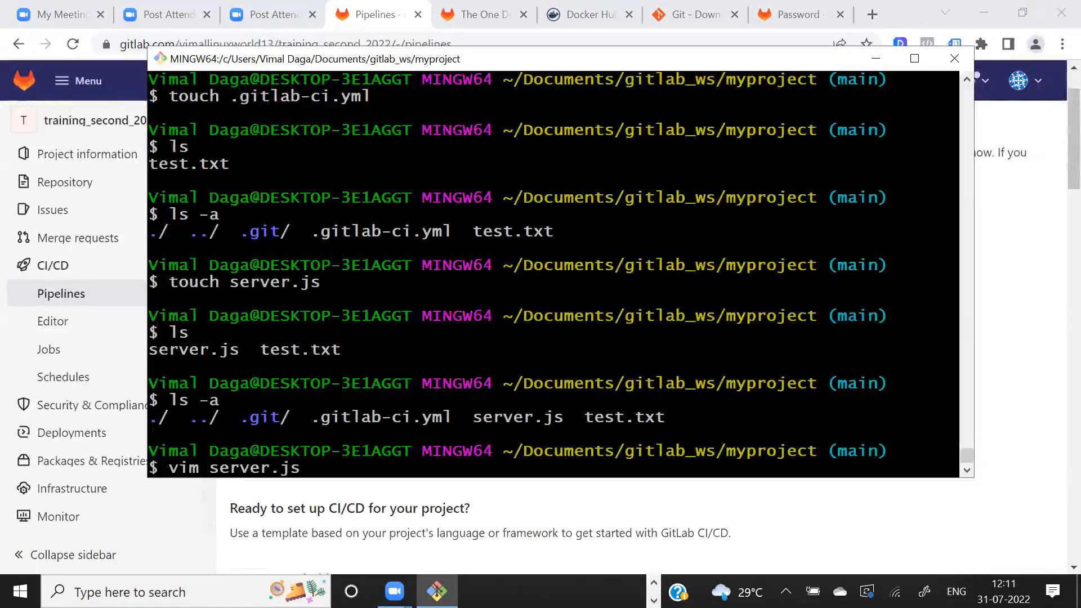
key(Return)
key(i)
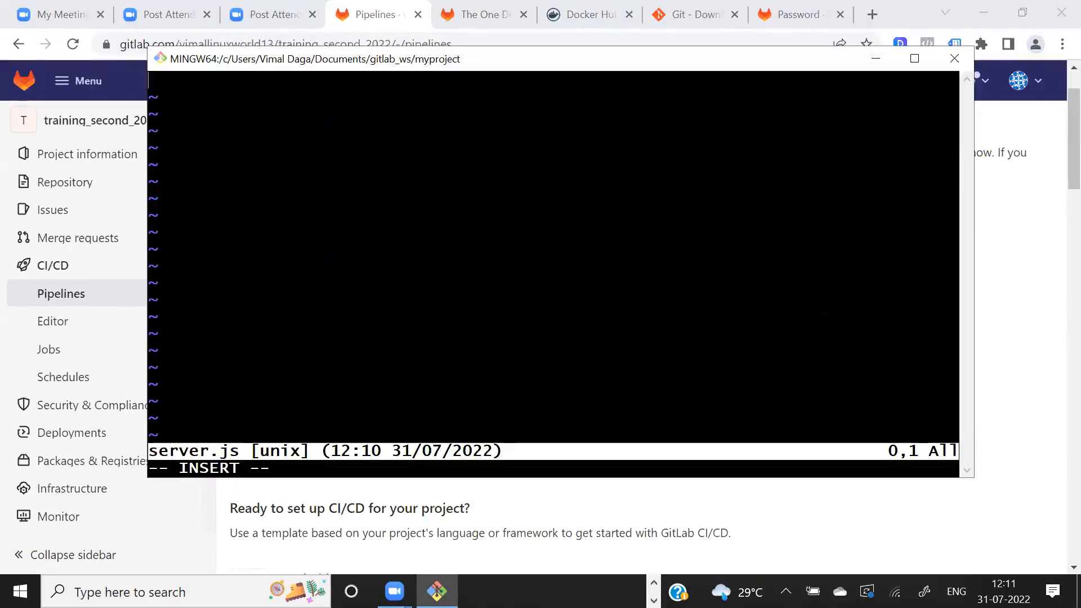
- Import Express on the first line of server.js with const express = require("express")
text(const express = )
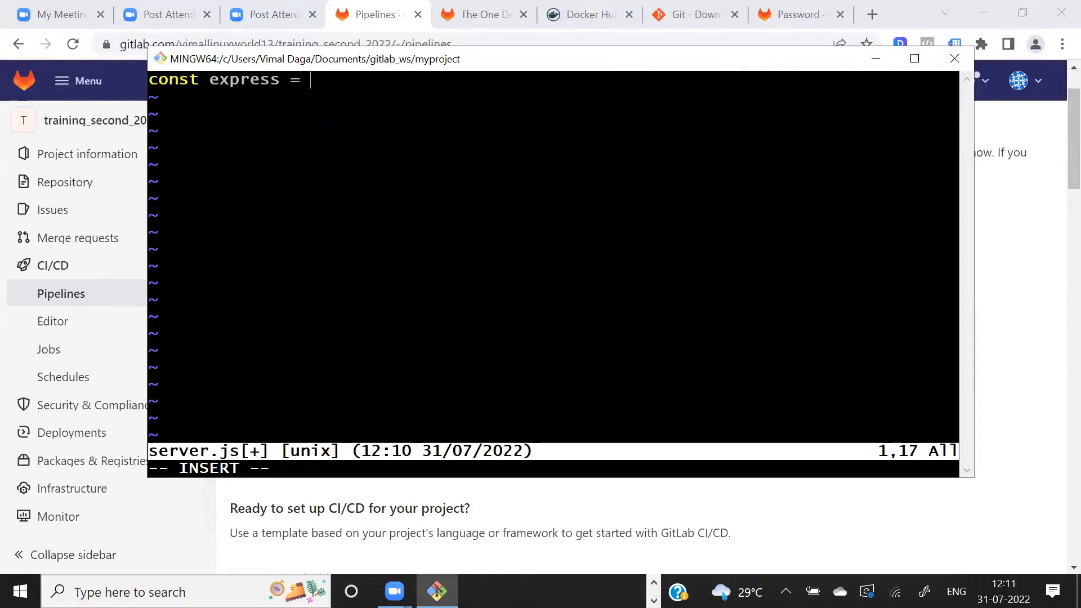
text(require)
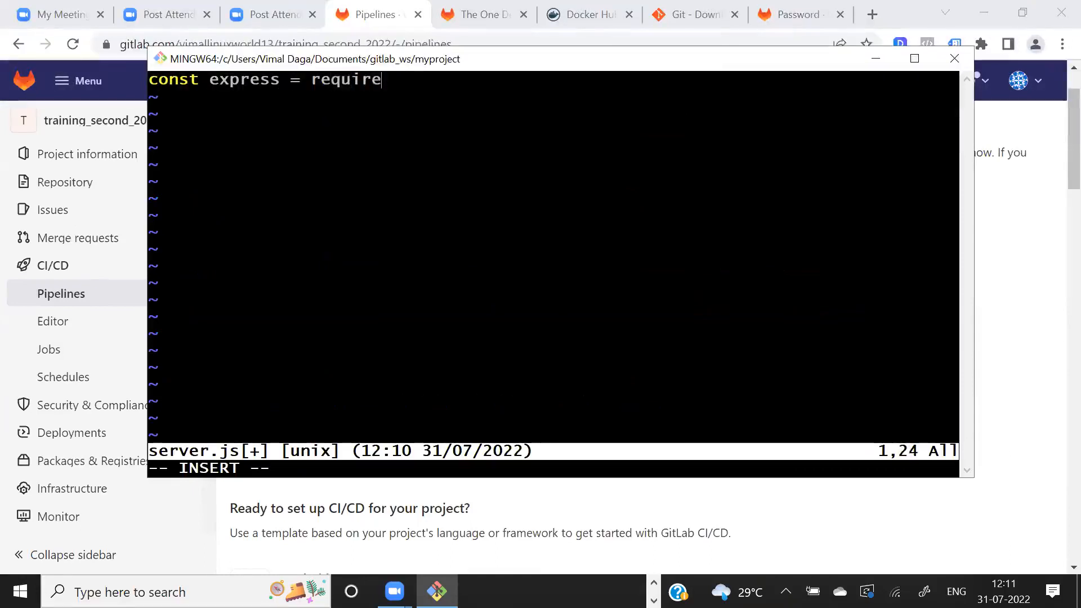
text(("express")
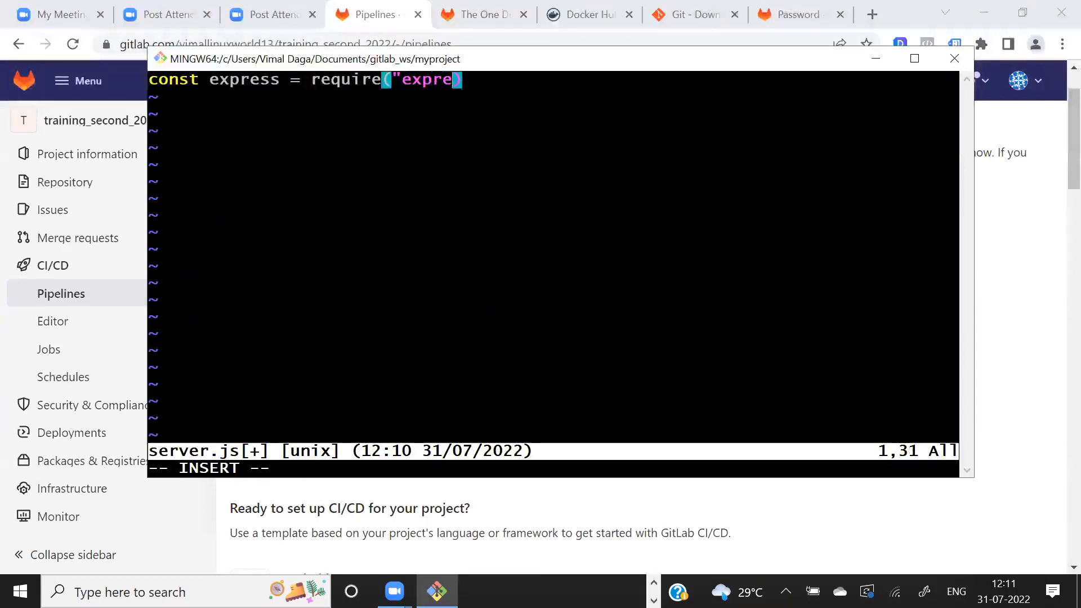
key(Right)
key(Return)
key(Return)
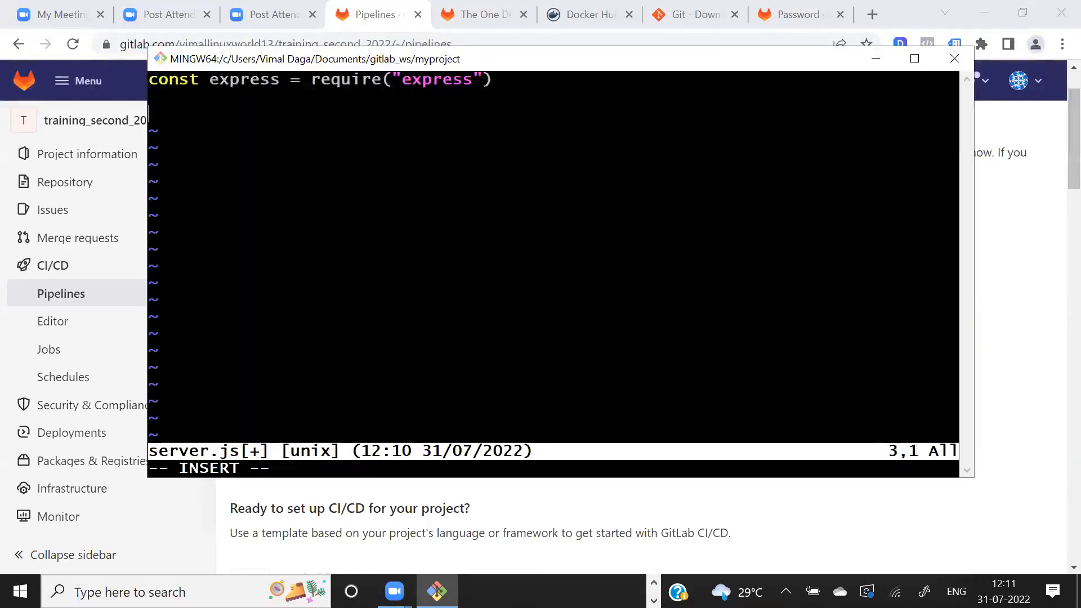
- Create the Express application with const app = express(), separated from the import by a blank line
text(ex)
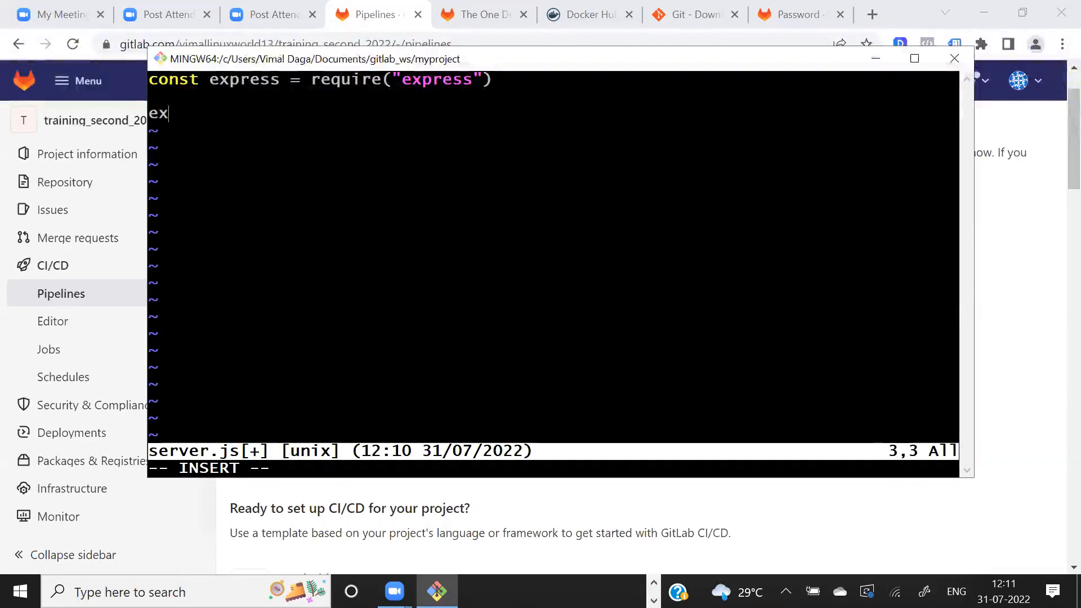
text(press()
key(Home)
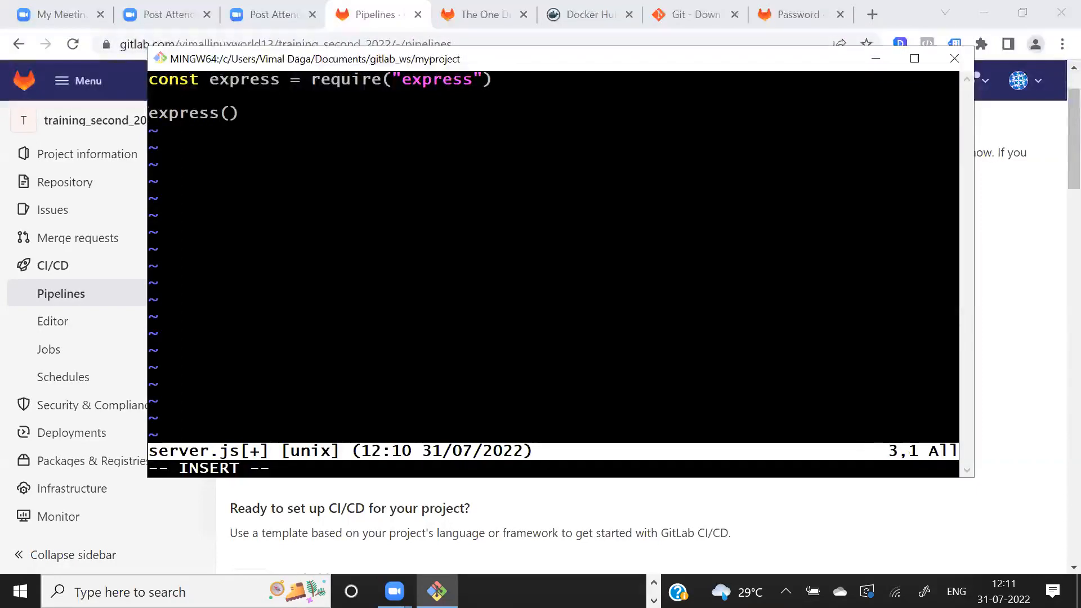
text(const app =)
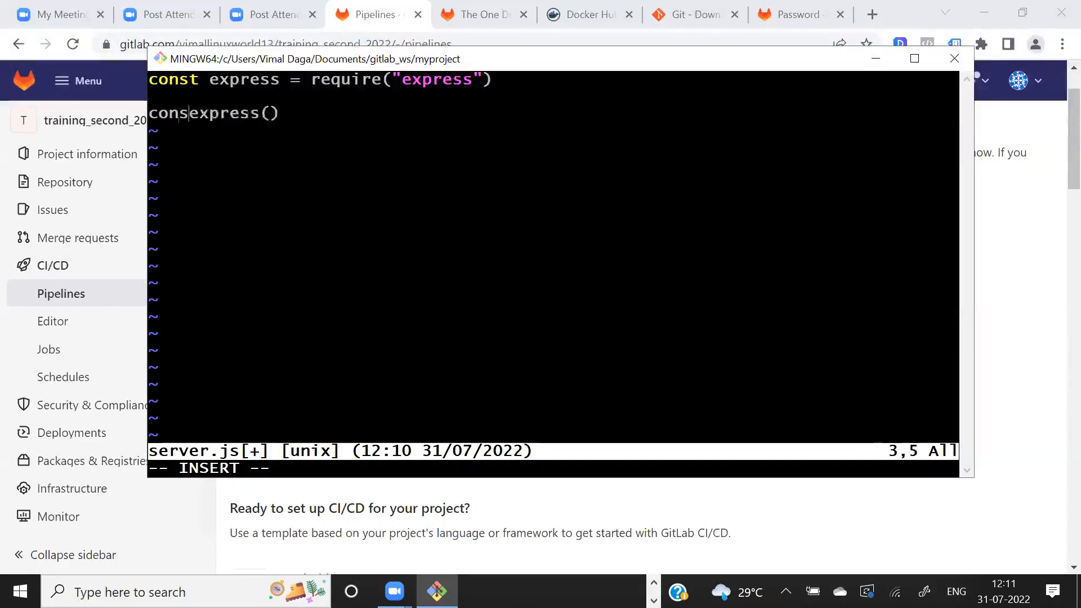
key(End)
- Below the app declaration, make the server listen on port 3000 with app.listen(3000)
key(Return)
key(Return)
key(Return)
text(app.listen())
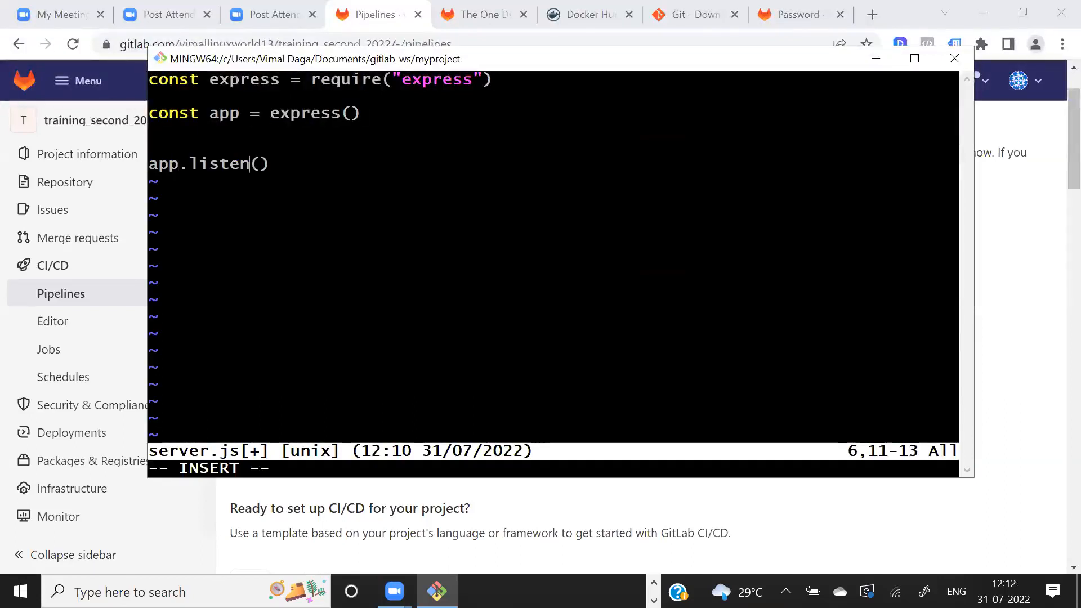
key(Left)
text(3000)
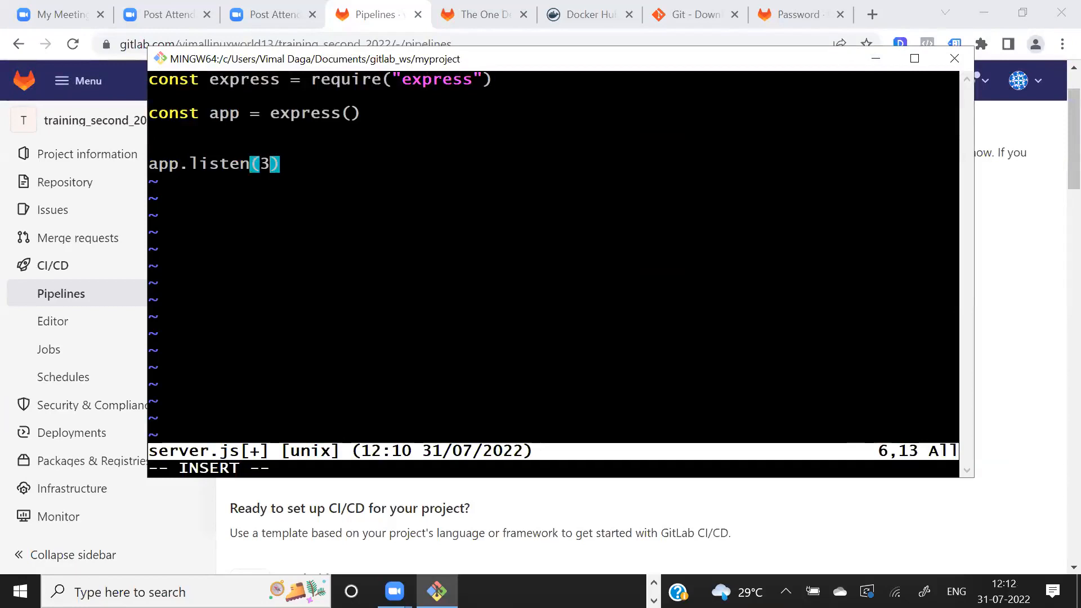
- Above the listen call, add a GET route for "/data" handled by lw, using app.get("/data", lw )
key(Up)
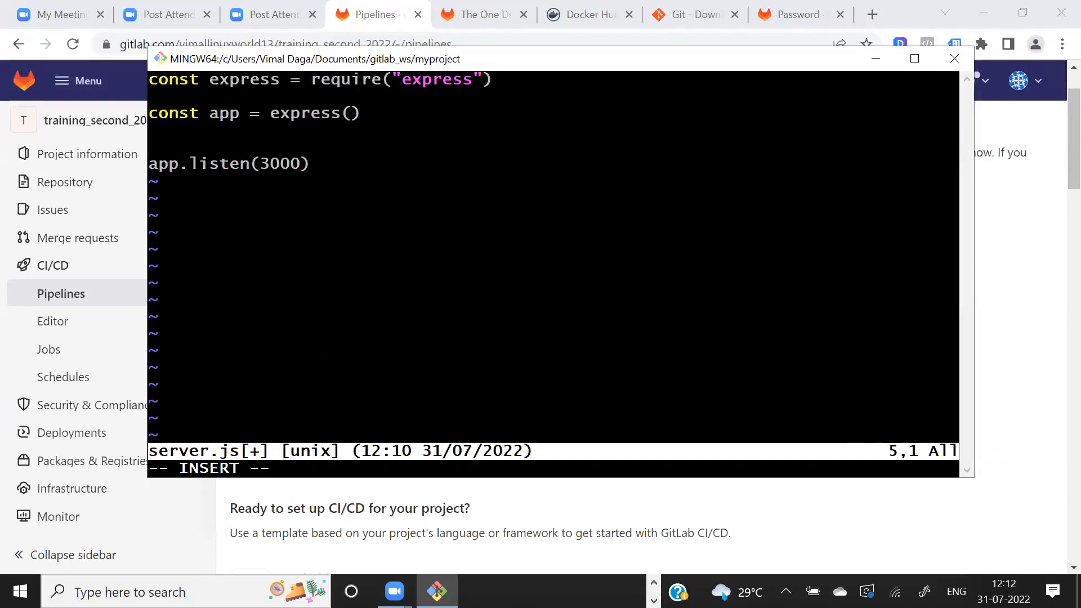
key(Return)
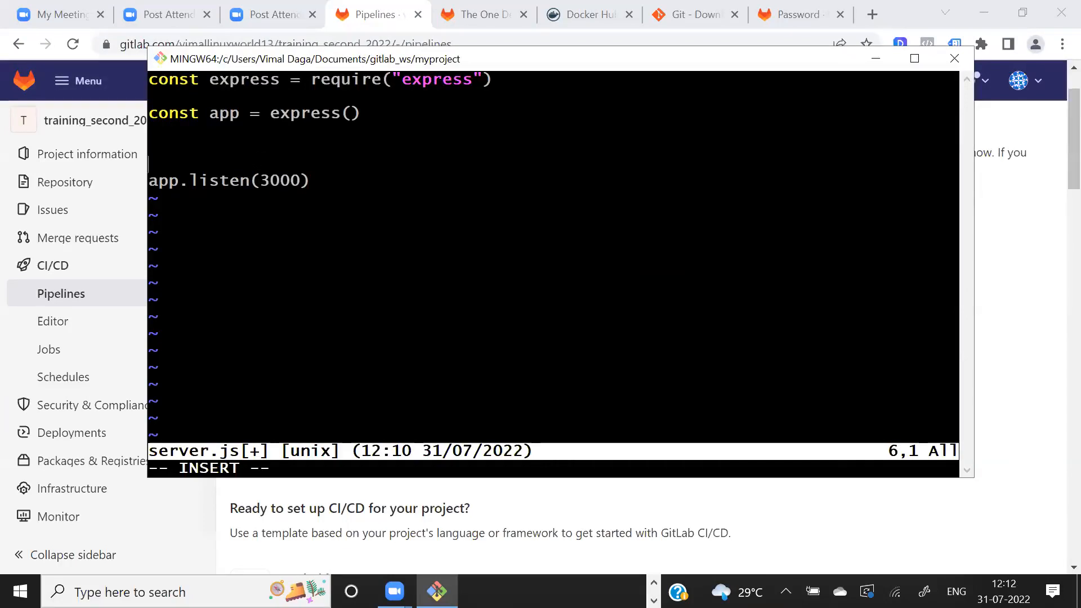
text(app.get())
key(Left)
text("/")
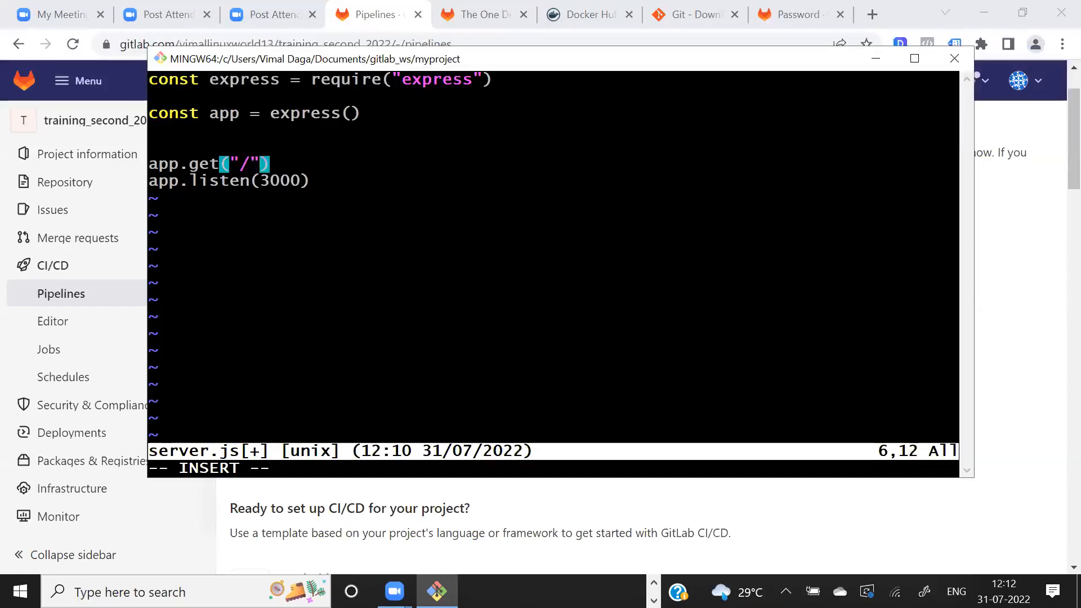
key(Left)
text(logi)
key(BackSpace)
key(BackSpace)
key(BackSpace)
key(BackSpace)
text(data)
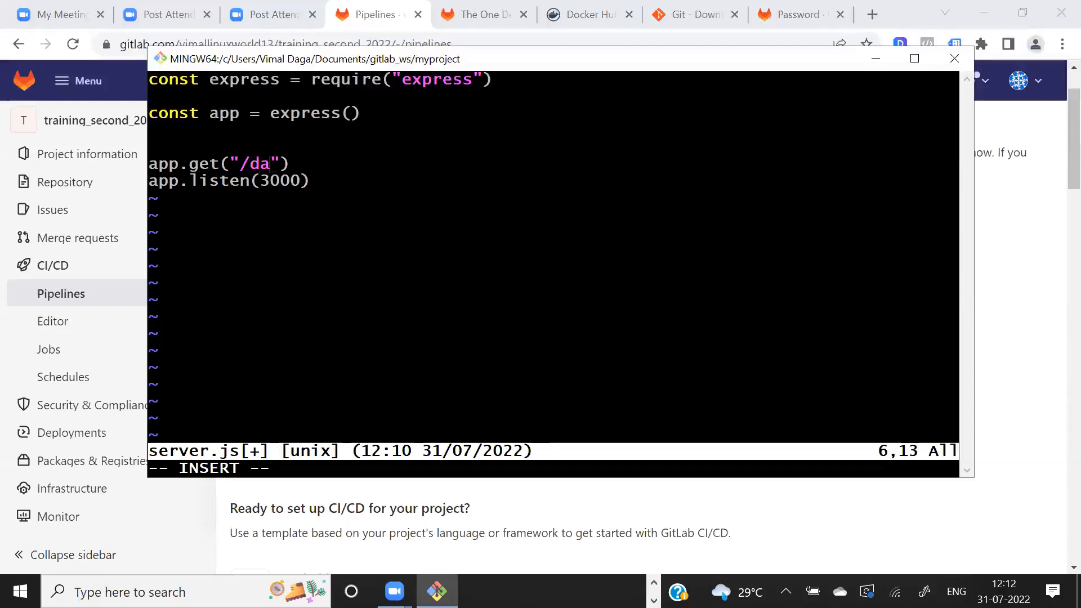
key(Right)
text(,)
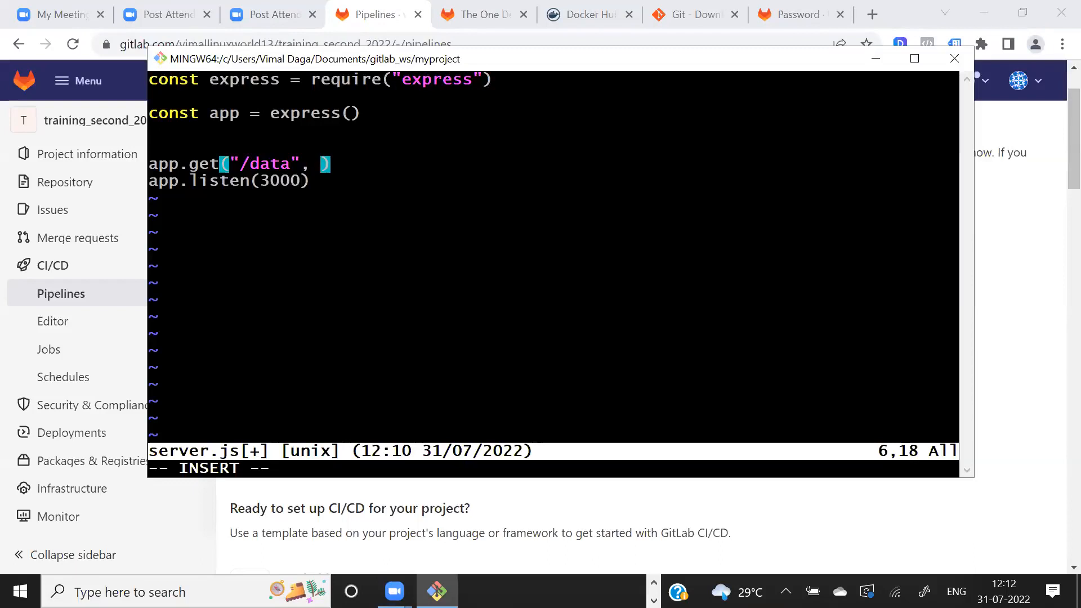
text(lw)
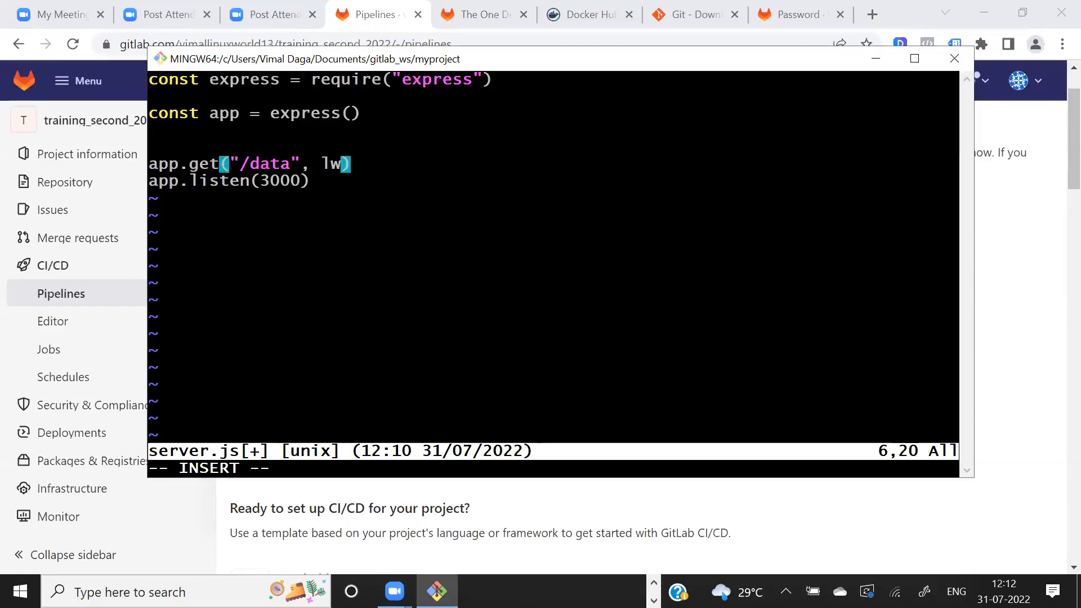
- Above the route, define the handler function lw(req, res) with opening and closing braces around an empty body
key(Up)
key(Return)
text(fucntion)
key(BackSpace)
key(BackSpace)
key(BackSpace)
key(BackSpace)
key(BackSpace)
key(BackSpace)
key(BackSpace)
text(nction lw())
key(Left)
text(req, )
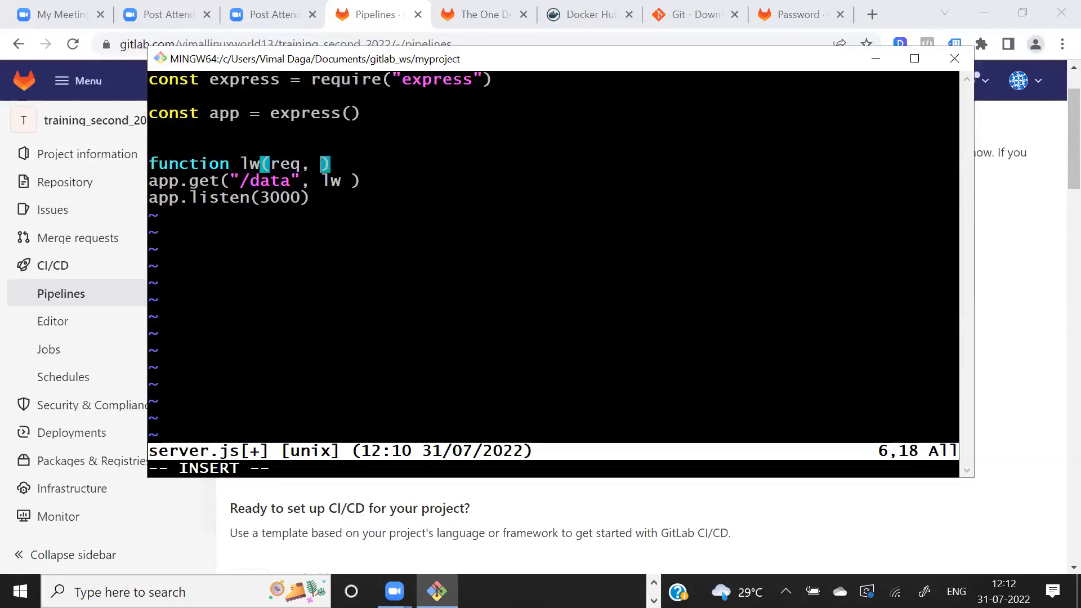
text(res)
key(Right)
text({)
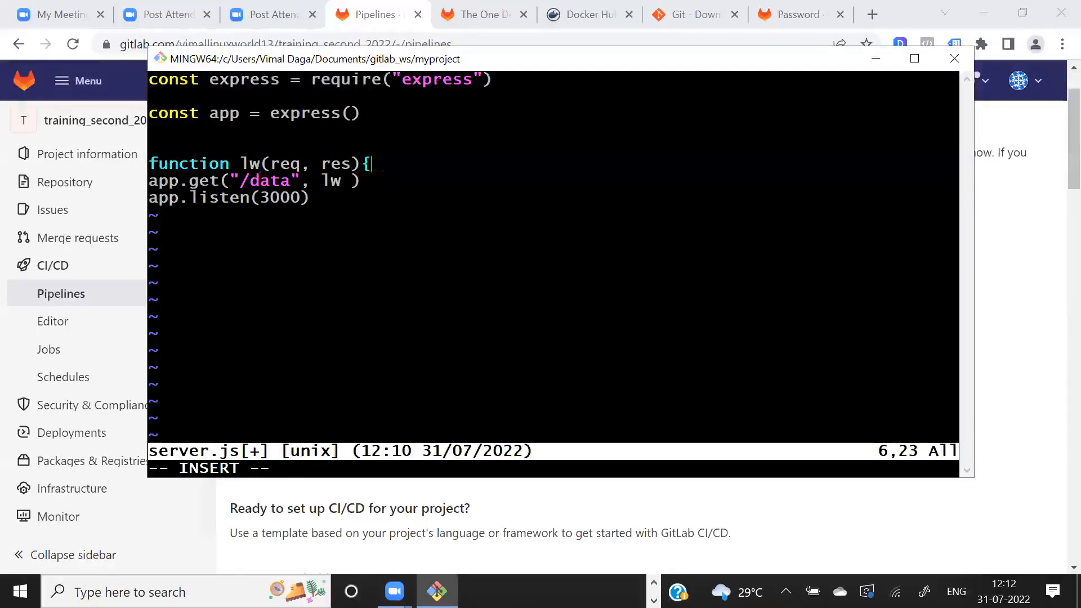
key(Return)
key(Return)
key(Tab)
text(})
key(Up)
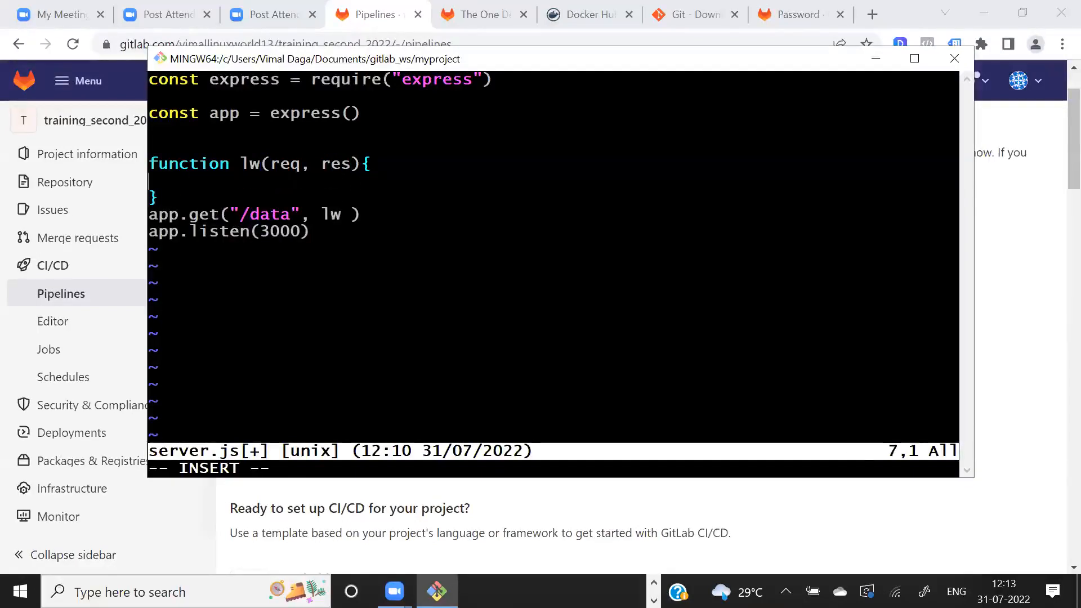
- In the lw function body, send the response "welcome to LW" with res.send, and put a blank line before app.get
key(Tab)
text(res.send())
key(Left)
text(")
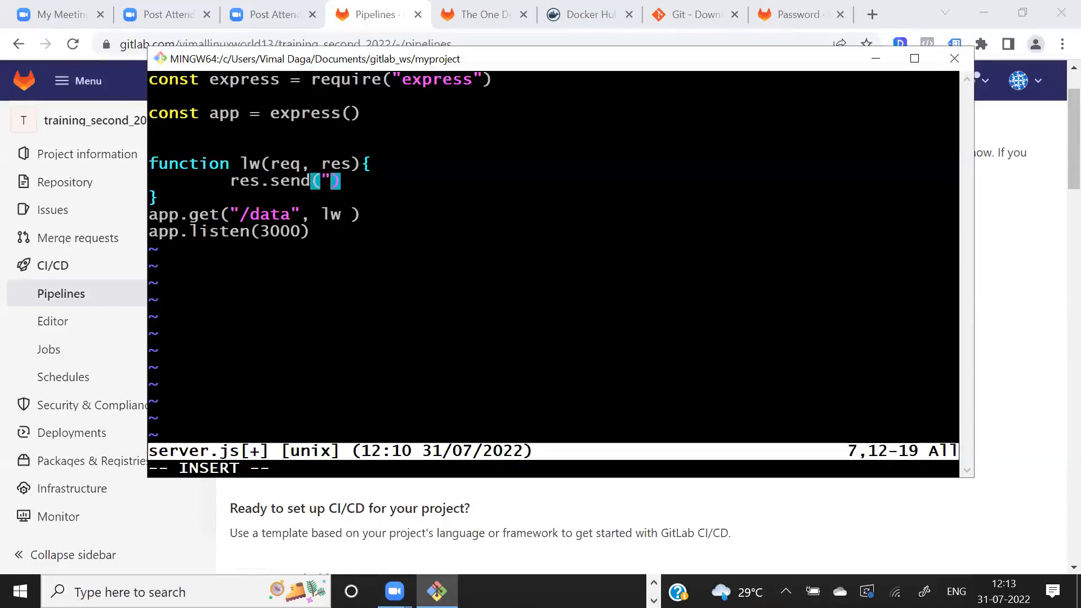
text(Hi)
key(BackSpace)
key(BackSpace)
text(welcom)
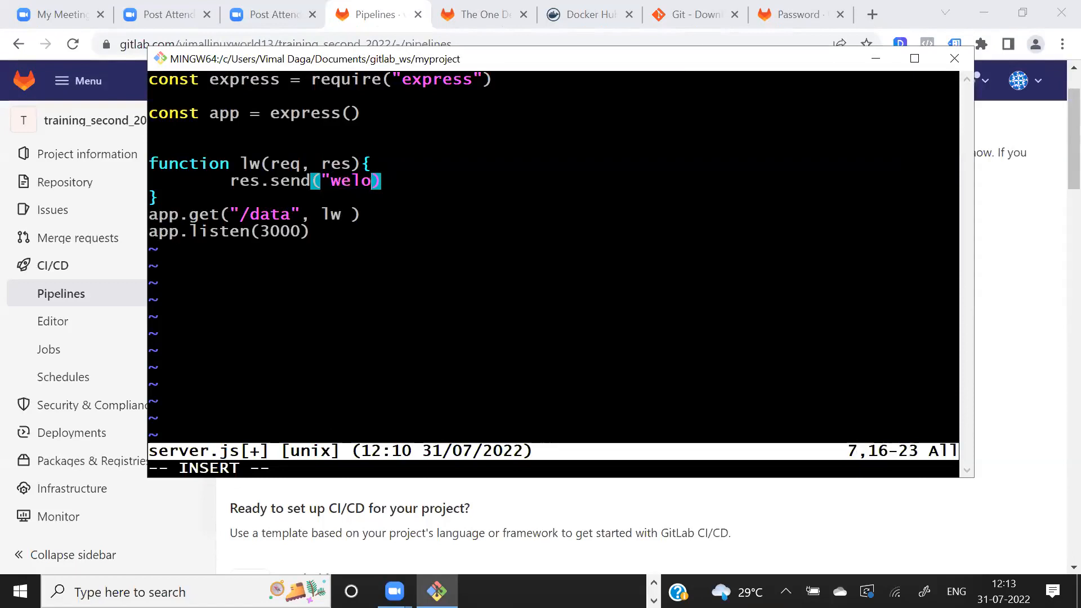
text(e  to LW")
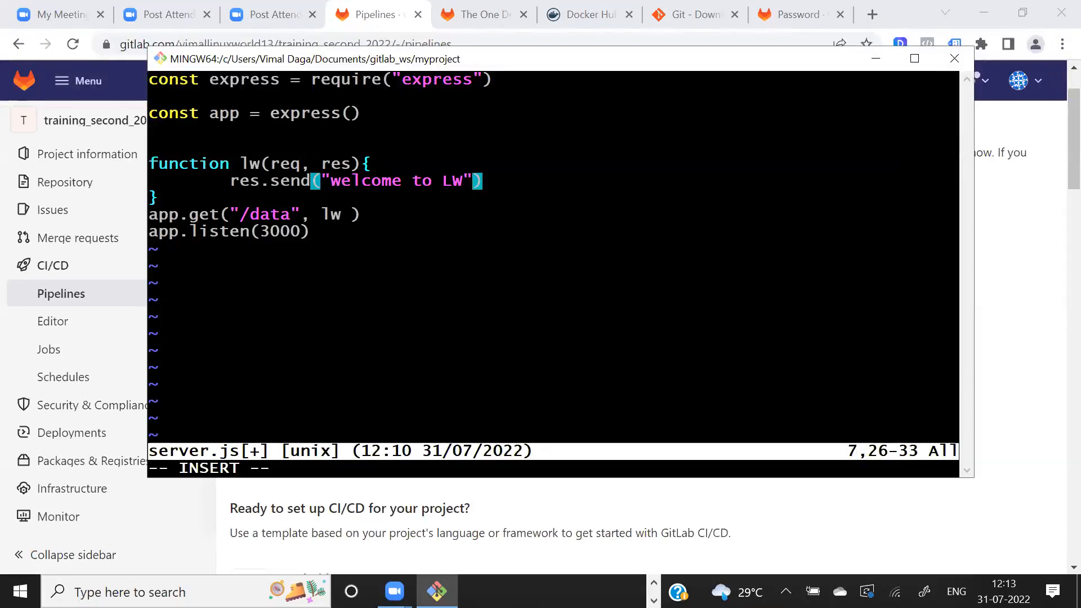
key(Down)
key(Return)
- Below the res.send line, log "client connected on page data...." with console.log
key(Up)
key(Up)
key(End)
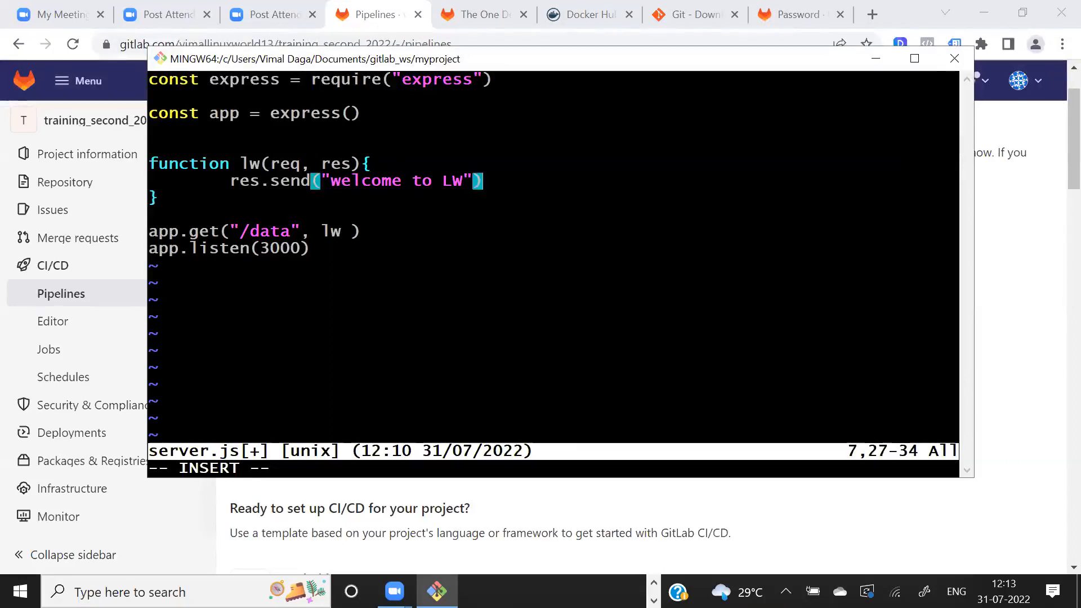
key(Return)
text(console.log())
key(Left)
text(")
text(cloin)
key(BackSpace)
key(BackSpace)
key(BackSpace)
text(ient connected on )
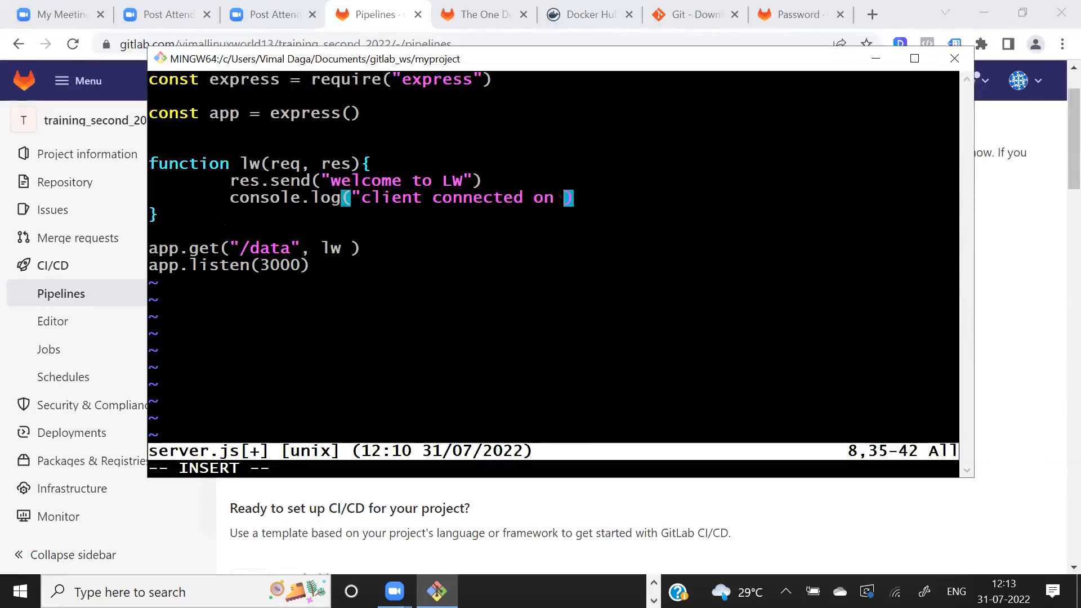
text(page 1)
text(og)
key(BackSpace)
key(BackSpace)
key(BackSpace)
text(data....)
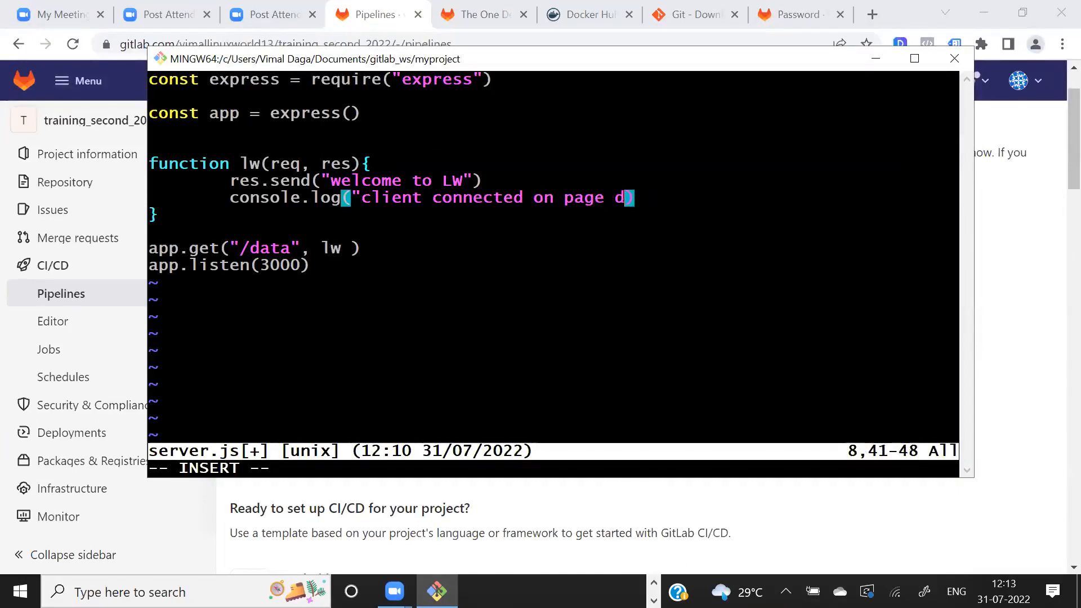
text(")
key(Left)
text(....)
key(Right)
key(Right)
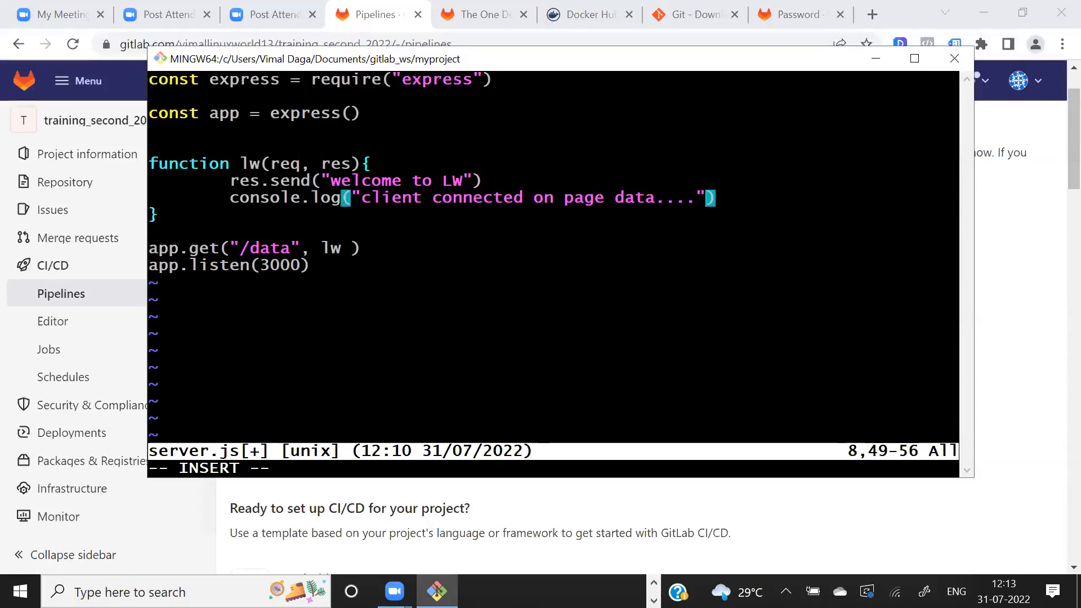
- Add another blank line after the lw function, then save server.js and quit Vim
key(Down)
key(Return)
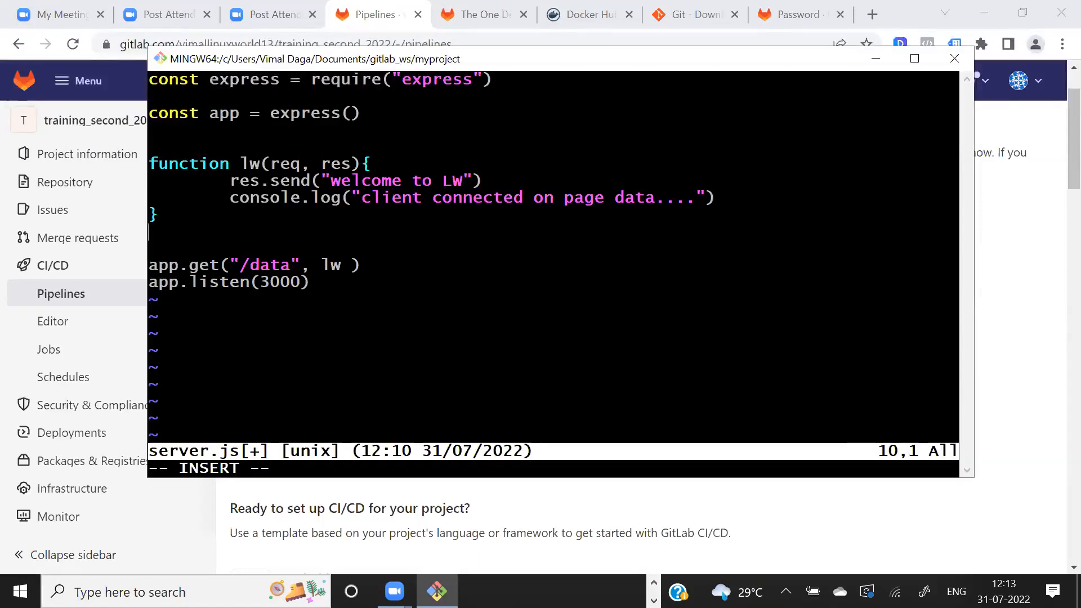
key(alt+Tab)
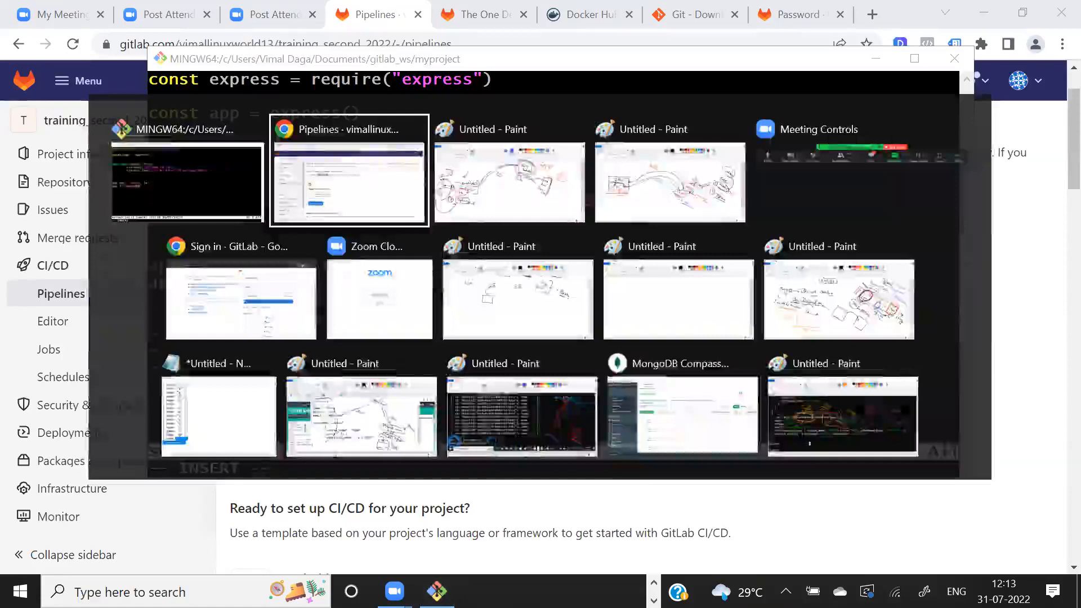
key(alt+Tab)
key(alt+Tab)
key(alt+Tab)
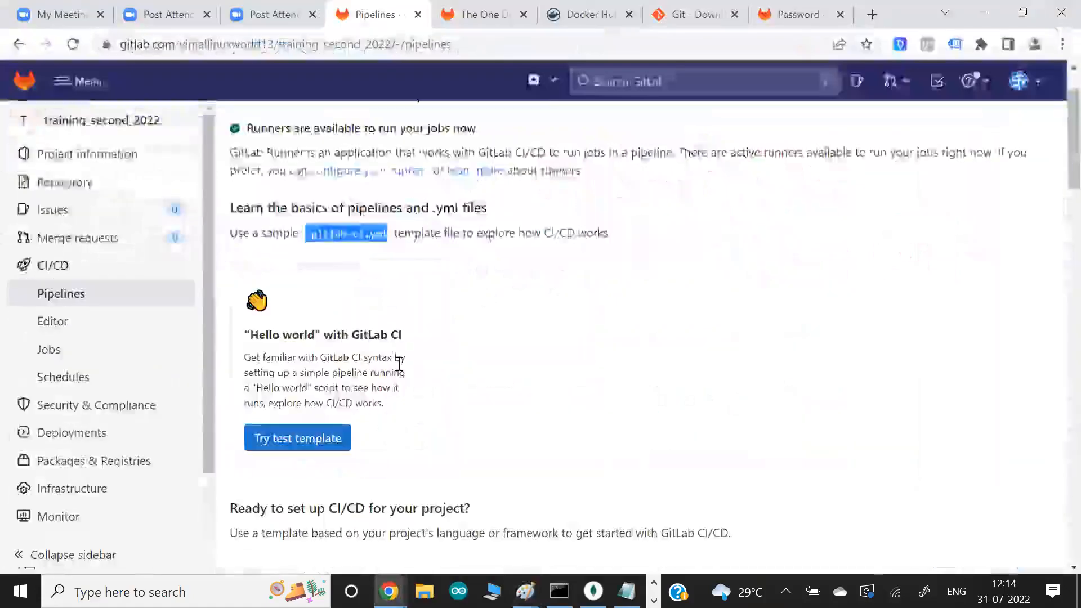
key(alt+Tab)
key(Escape)
text(:wq)
key(Return)
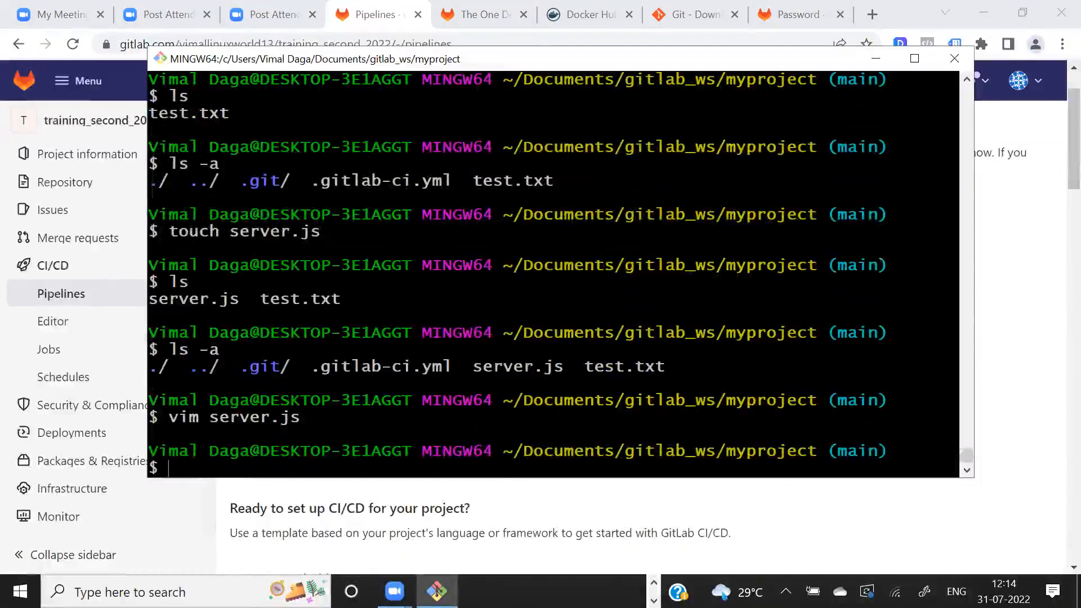
- Open .gitlab-ci.yml in Vim from Git Bash, ready for inserting text
key(alt+Tab)
key(alt+Tab)
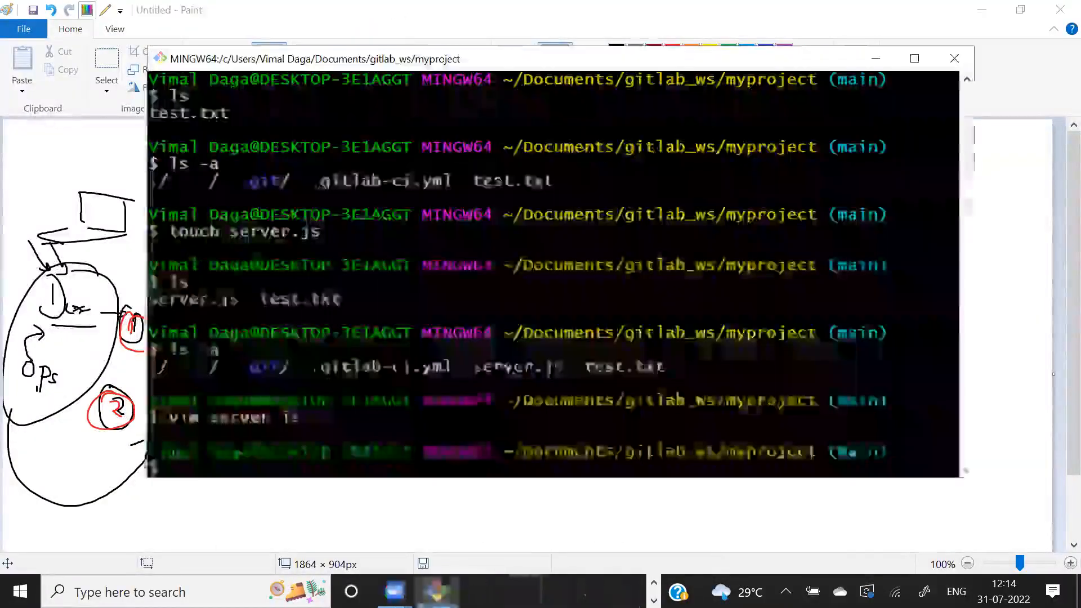
text(vim .gi)
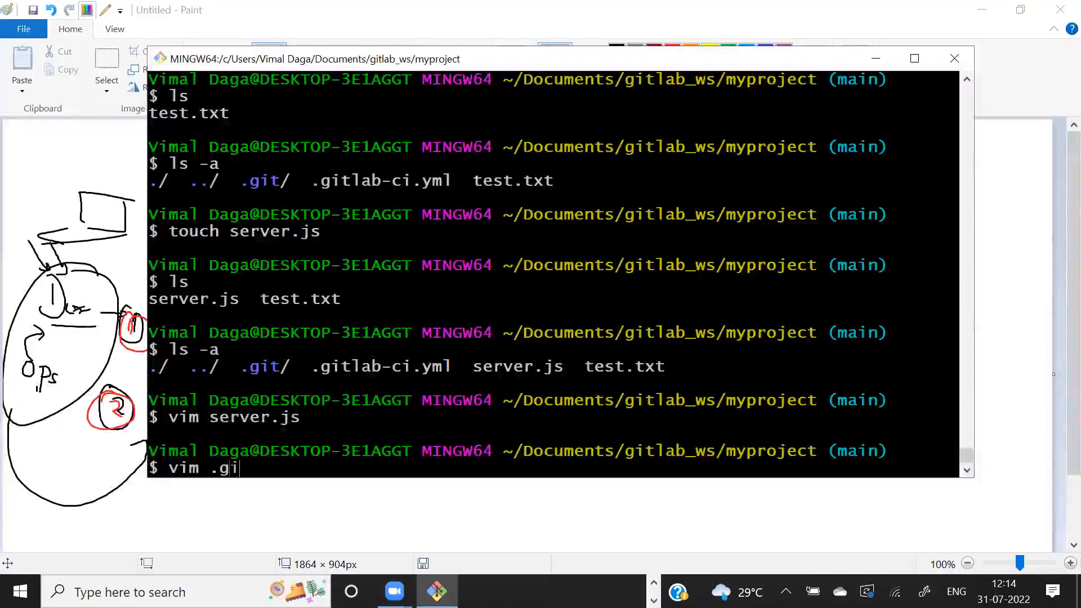
text(tl)
key(Tab)
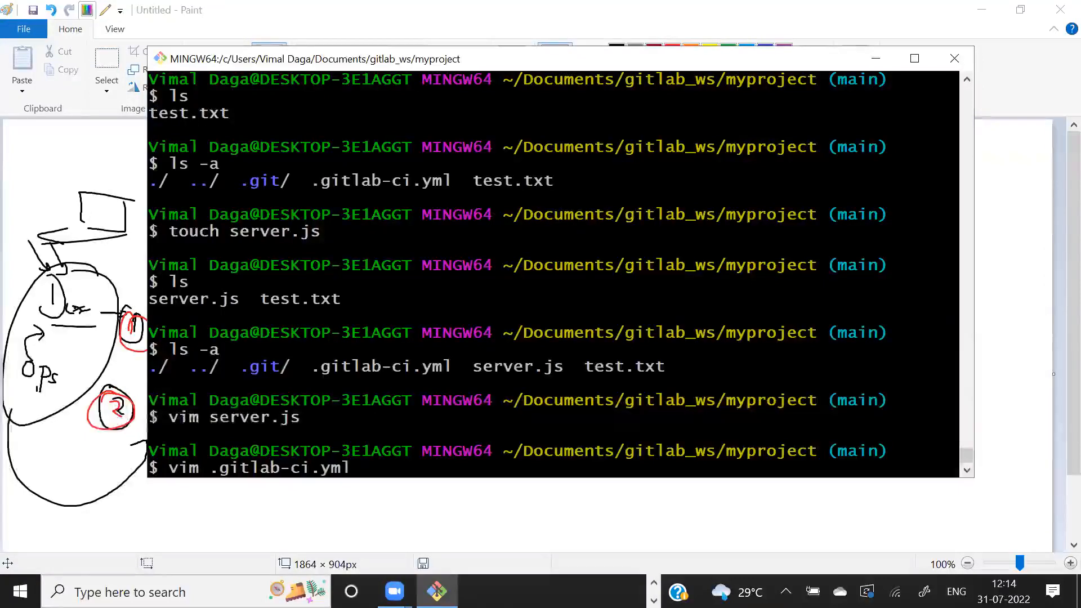
key(Return)
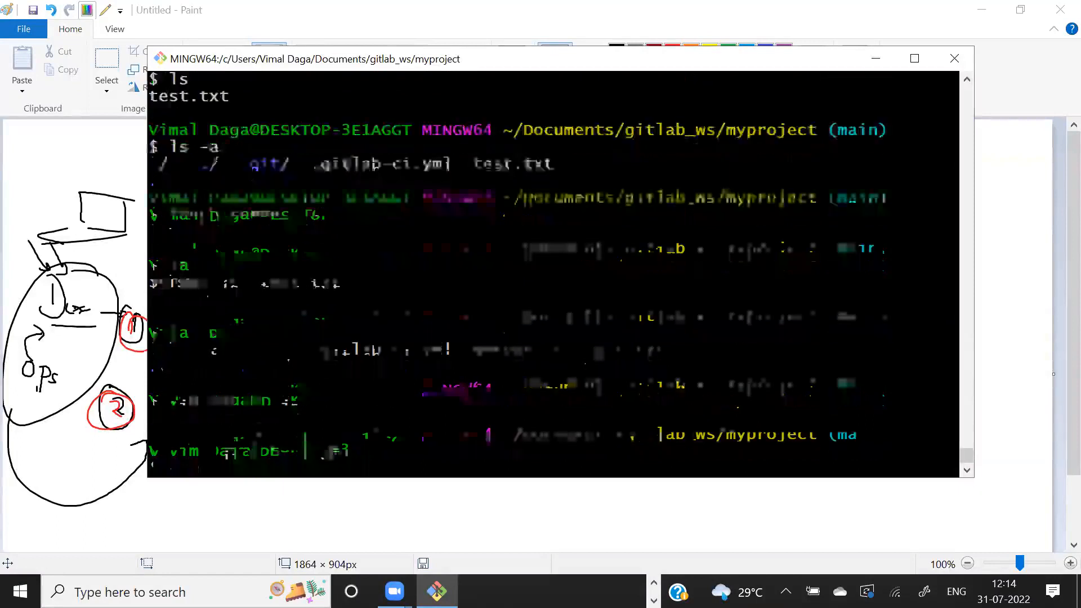
key(i)
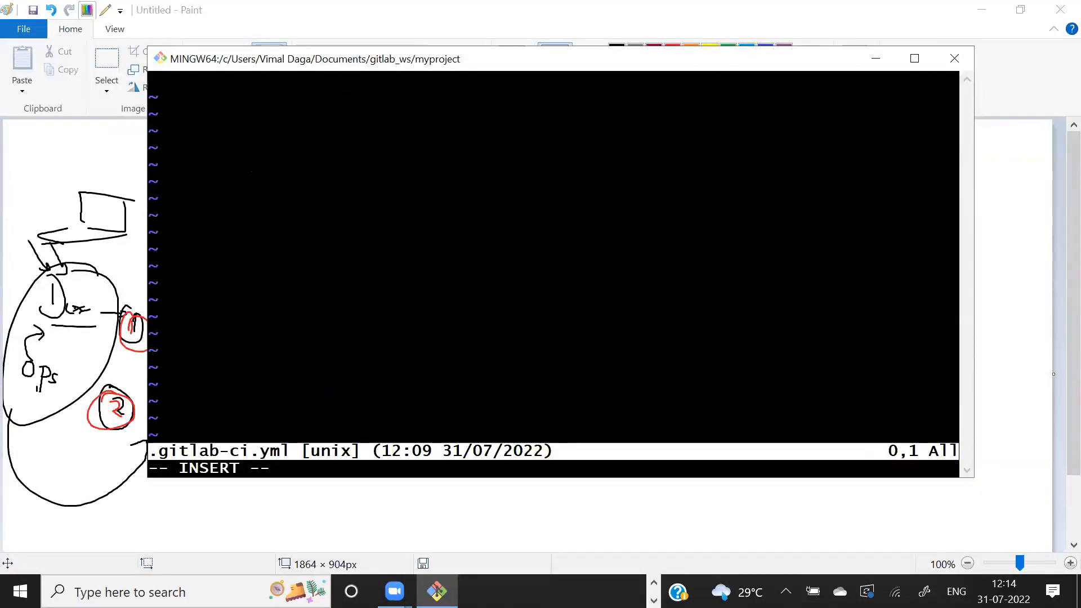
- Enter "my webapp project" on the first line of .gitlab-ci.yml
text(my )
text(na)
key(BackSpace)
key(BackSpace)
text(webapp project)
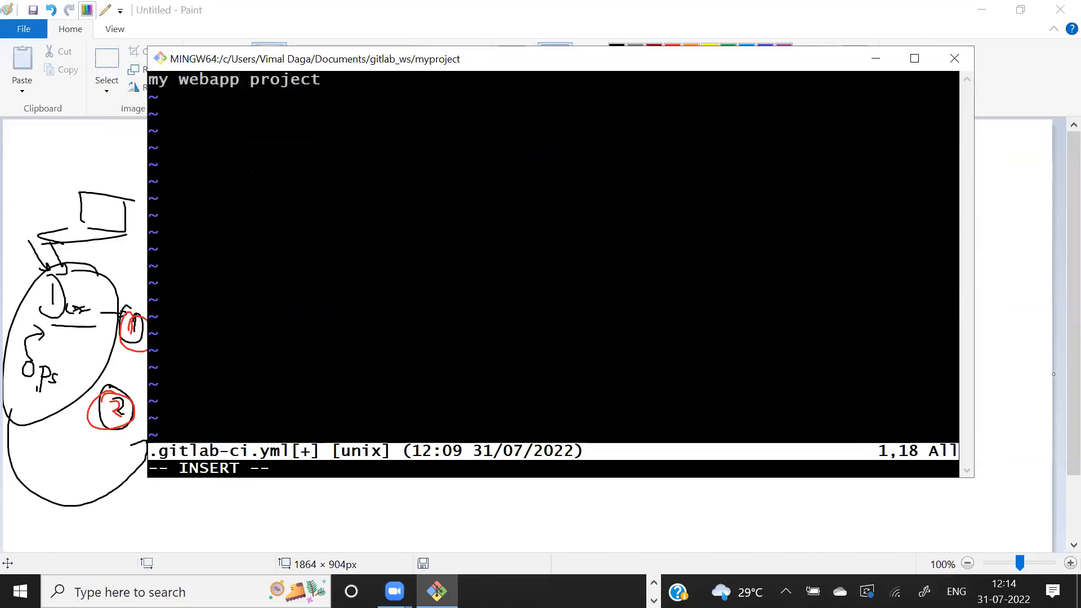
- Turn "my webapp project" into a YAML key and add a nested "script:" key below it
text(:)
key(Return)
text(script:)
- Insert "stage: run" between the job name and the script key
key(Up)
key(End)
key(Return)
text(stage:)
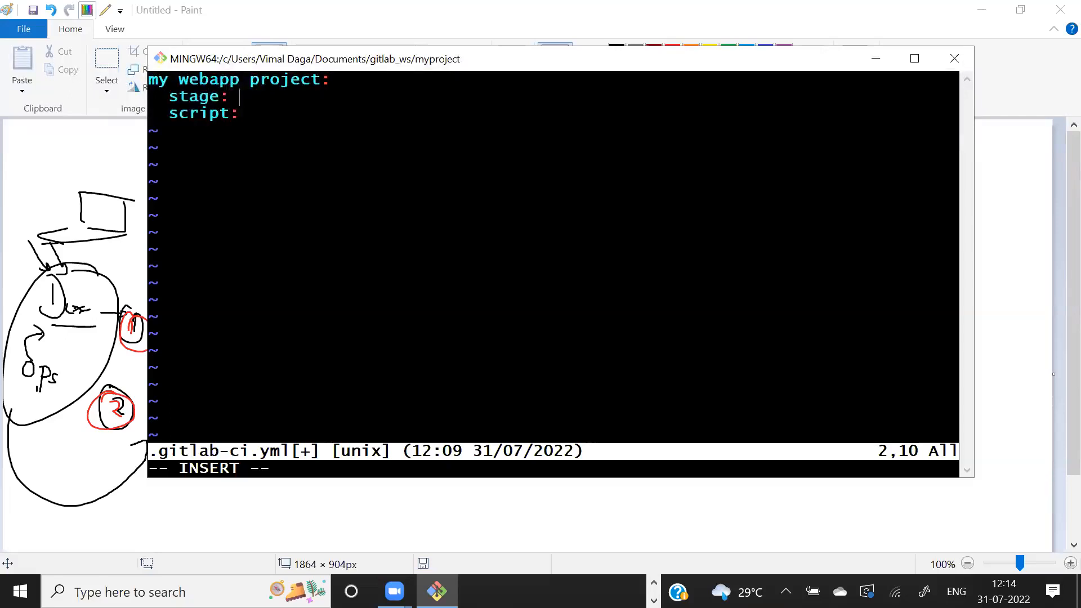
text(run)
key(Down)
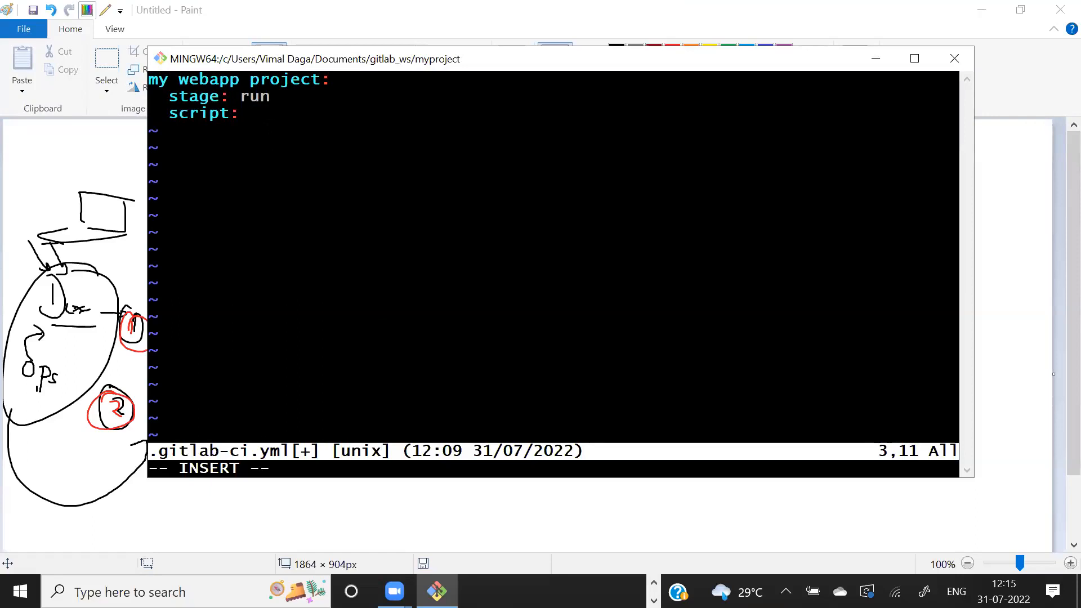
- Start an indented list item with a dash under script, then save .gitlab-ci.yml and quit Vim
key(BackSpace)
key(Return)
text(-)
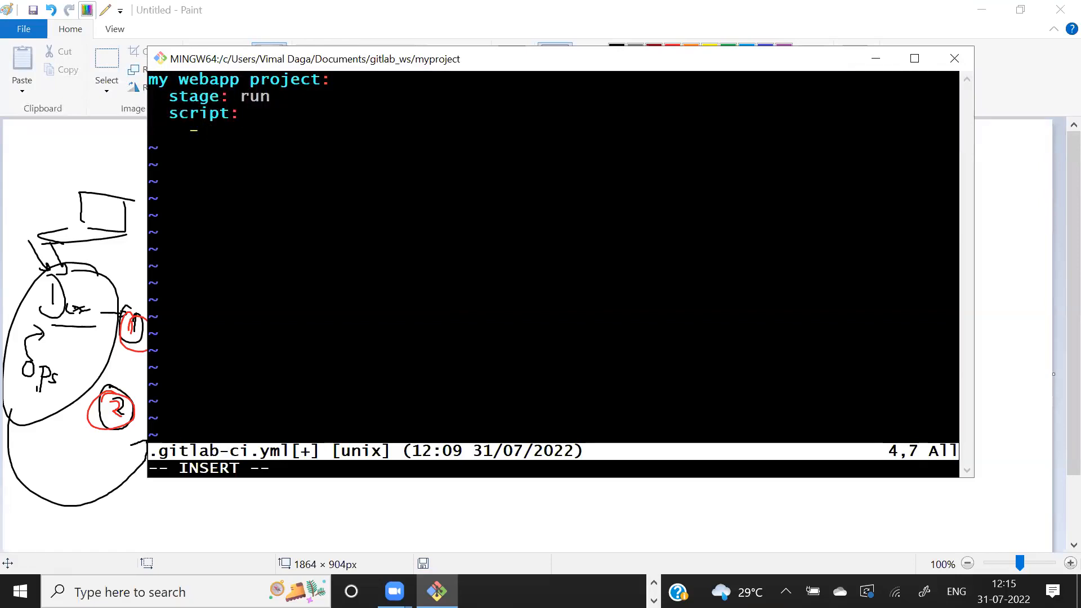
key(Escape)
text(:wq)
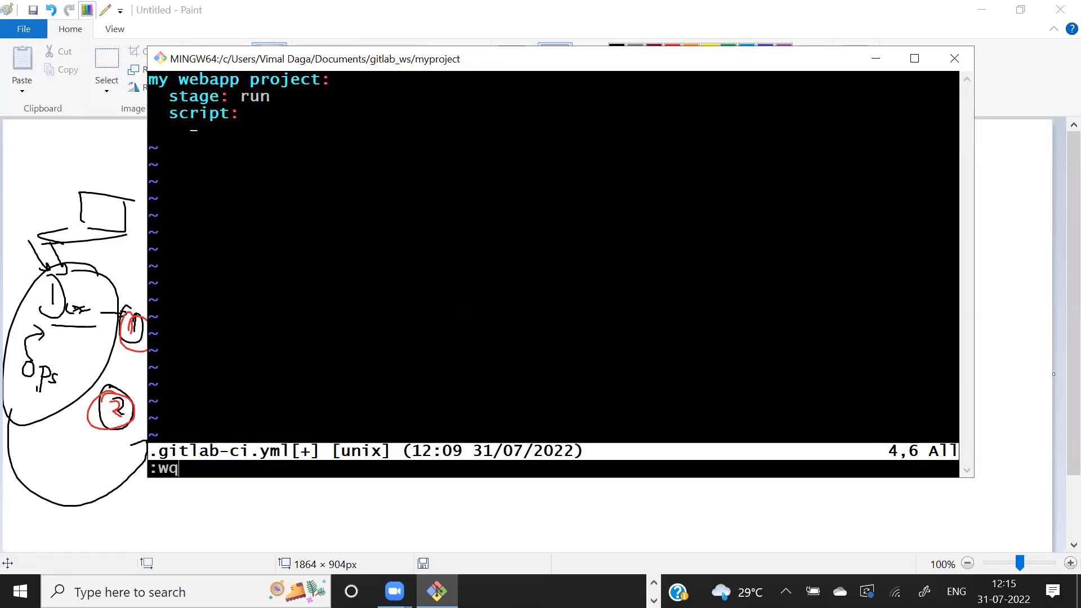
key(Return)
- Open server.js in Vim to check which package it requires, then quit without saving
text(vim server.js)
key(Return)
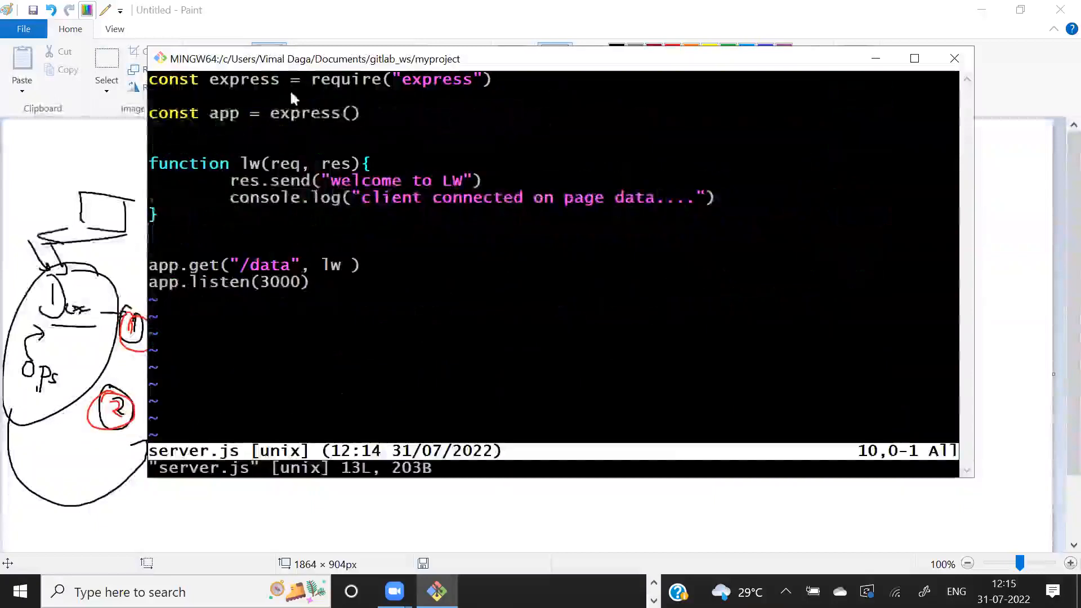
drag(393, 79, 484, 80)
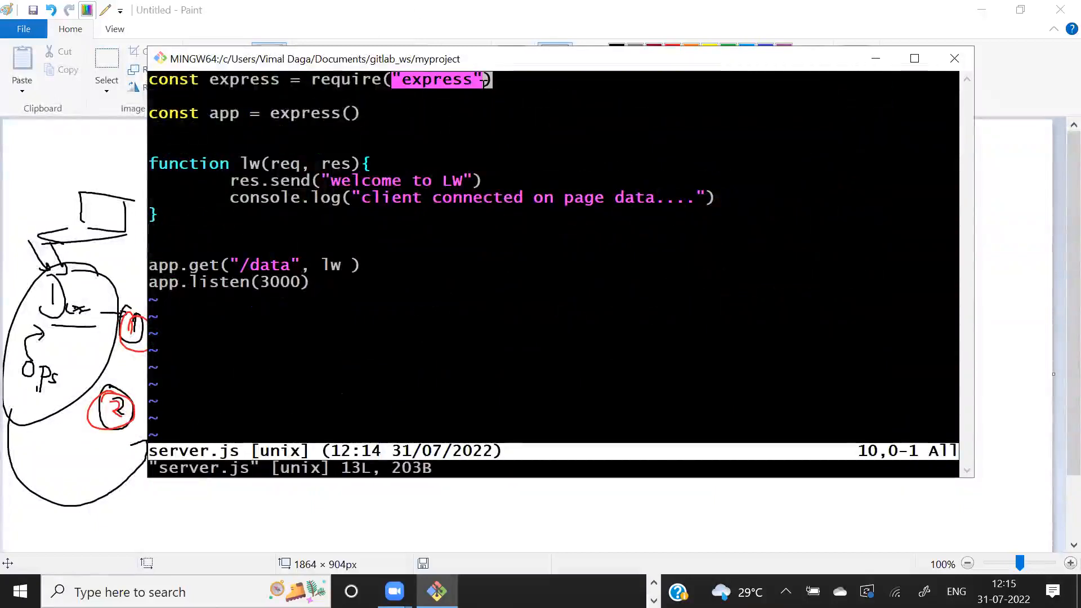
text(:q)
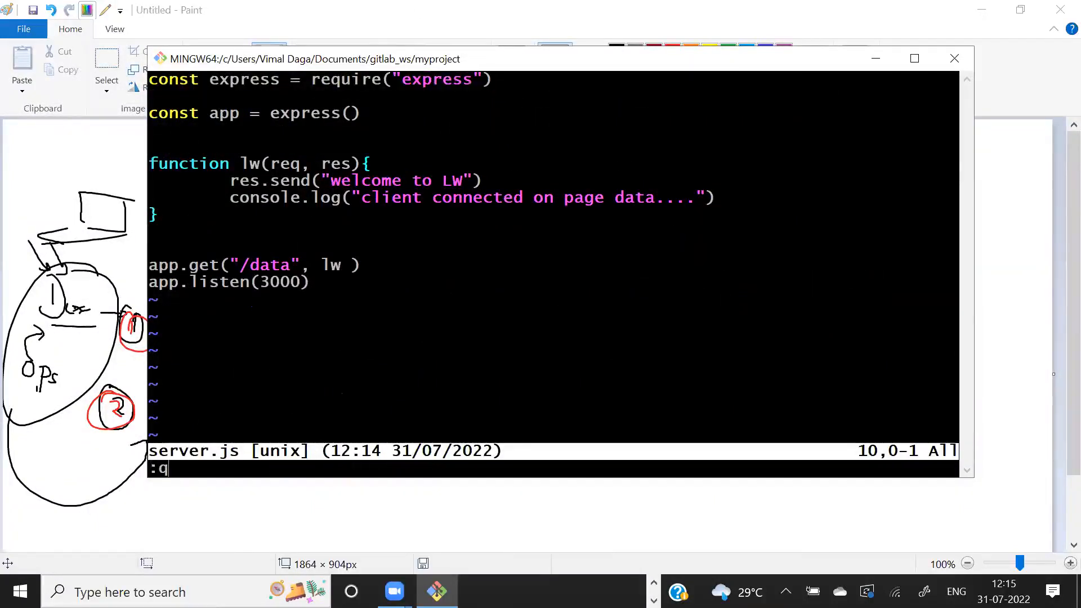
text(!)
key(Return)
- Reopen .gitlab-ci.yml in Vim and complete the script list item with "npm install express"
key(Up)
key(Up)
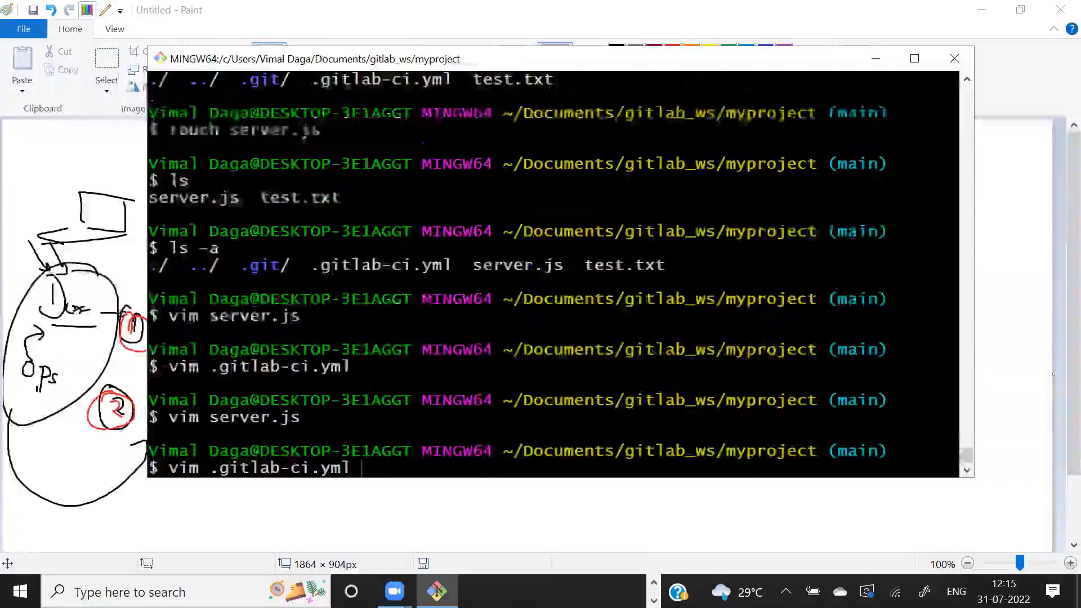
key(Return)
text(a npm)
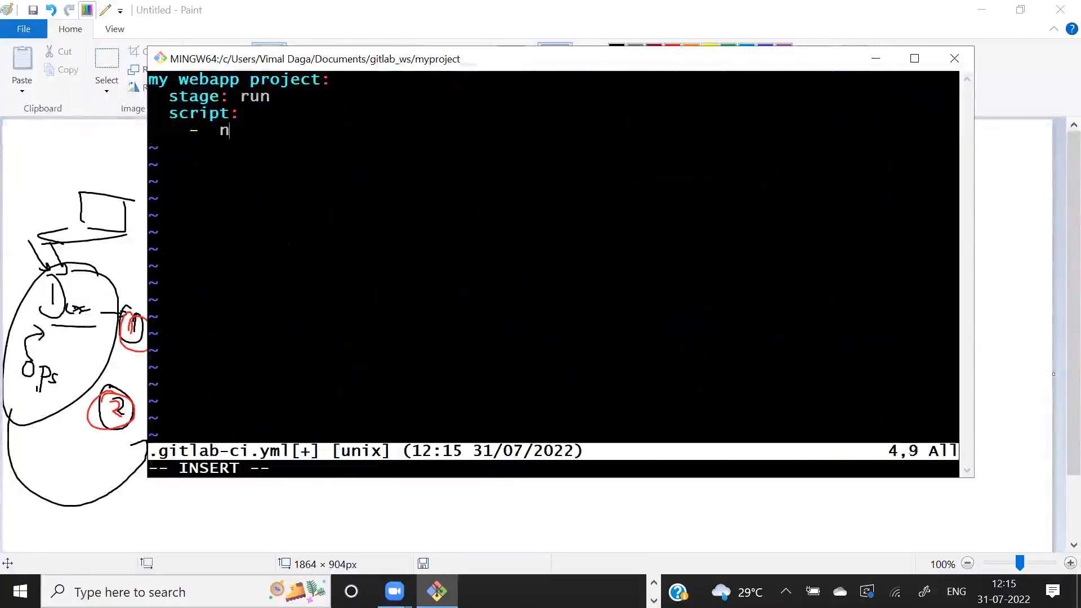
text( install)
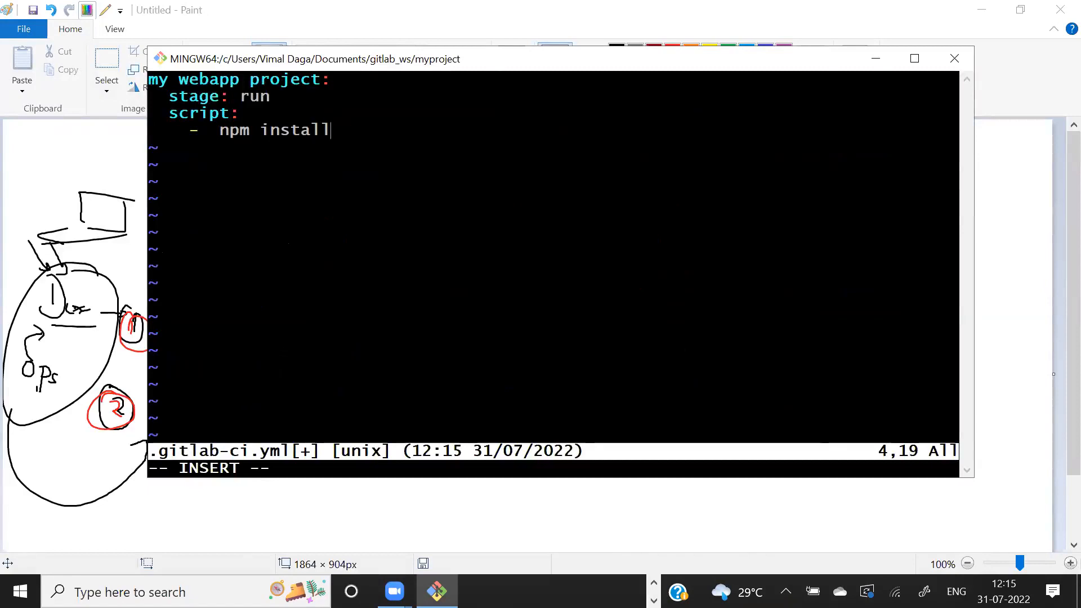
text( express)
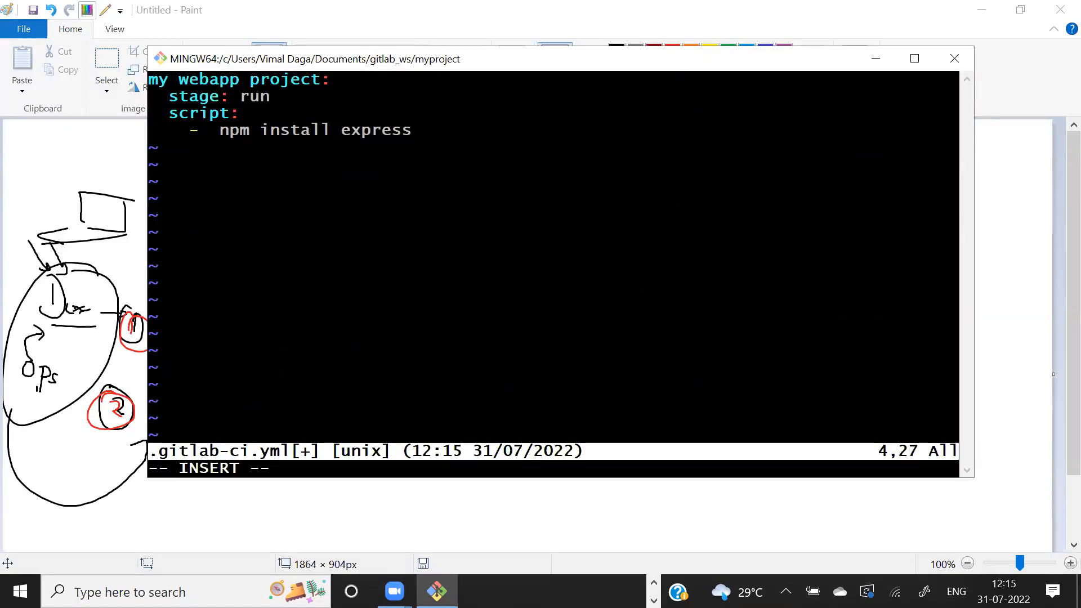
- Switch to Paint and draw in black a push arrow from the web app to the SCM box and an oval around GitLab
key(alt+Tab)
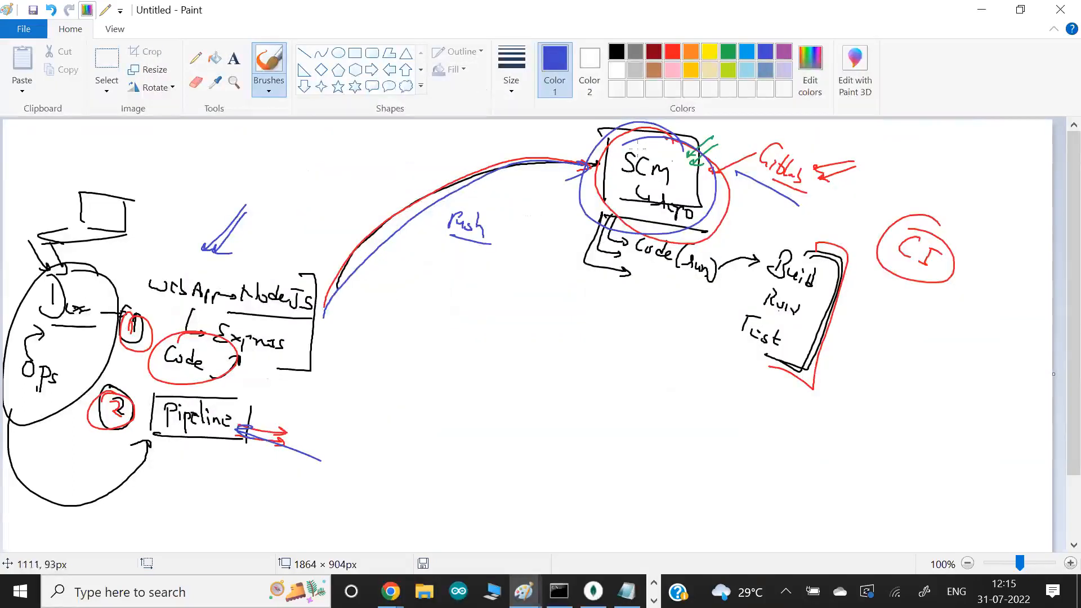
click(616, 52)
mouse_move(316, 280)
mouse_down()
mouse_move(342, 236)
mouse_move(567, 140)
mouse_move(577, 149)
mouse_up()
mouse_move(766, 127)
mouse_down()
mouse_move(702, 155)
mouse_move(760, 132)
mouse_move(750, 135)
mouse_up()
- Sketch a computer containing a circled Docker label and a second labelled oval above it, with an arrow from the Build/Run/Test box
mouse_move(1002, 407)
mouse_down()
mouse_move(861, 361)
mouse_move(849, 420)
mouse_move(825, 422)
mouse_up()
mouse_move(903, 421)
mouse_down()
mouse_move(904, 436)
mouse_move(954, 451)
mouse_up()
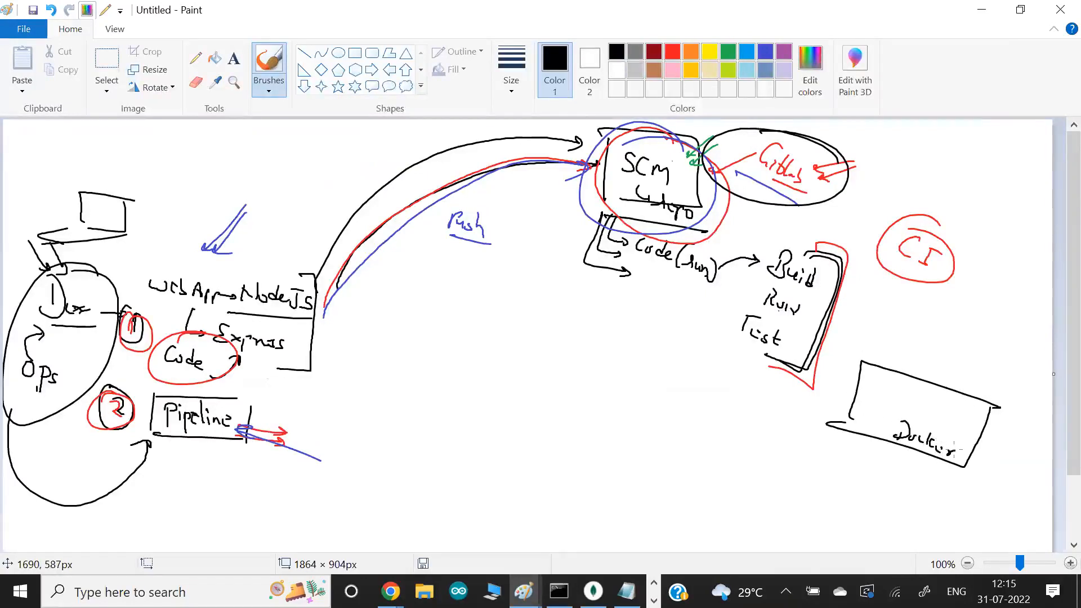
mouse_move(844, 330)
mouse_down()
mouse_move(890, 358)
mouse_move(897, 386)
mouse_move(951, 437)
mouse_up()
mouse_move(869, 419)
mouse_down()
mouse_move(962, 466)
mouse_move(934, 423)
mouse_move(867, 453)
mouse_up()
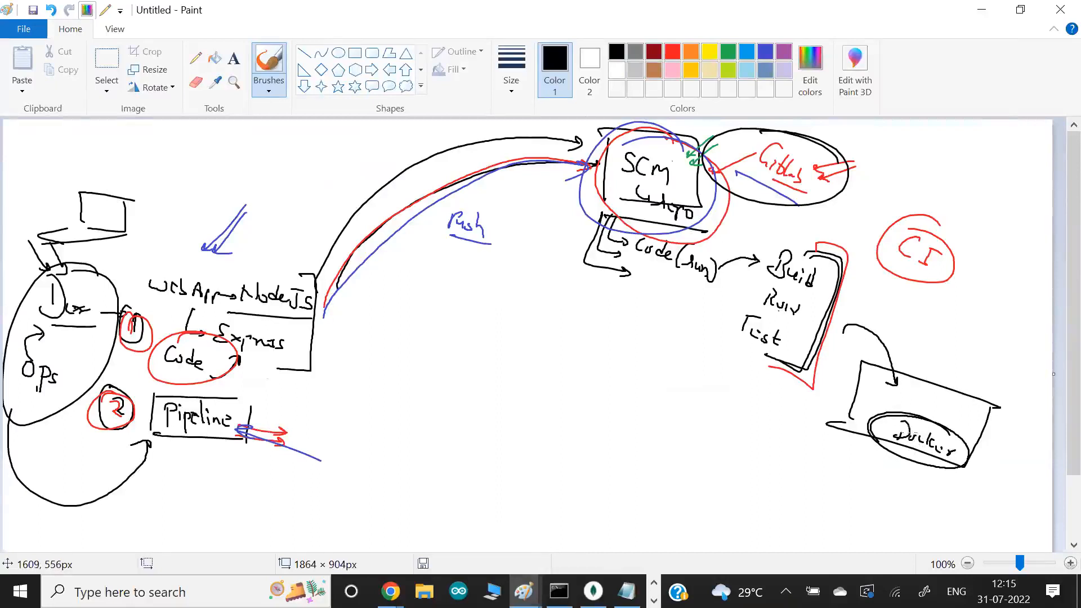
mouse_move(908, 396)
mouse_down()
mouse_move(953, 417)
mouse_move(914, 421)
mouse_move(904, 393)
mouse_up()
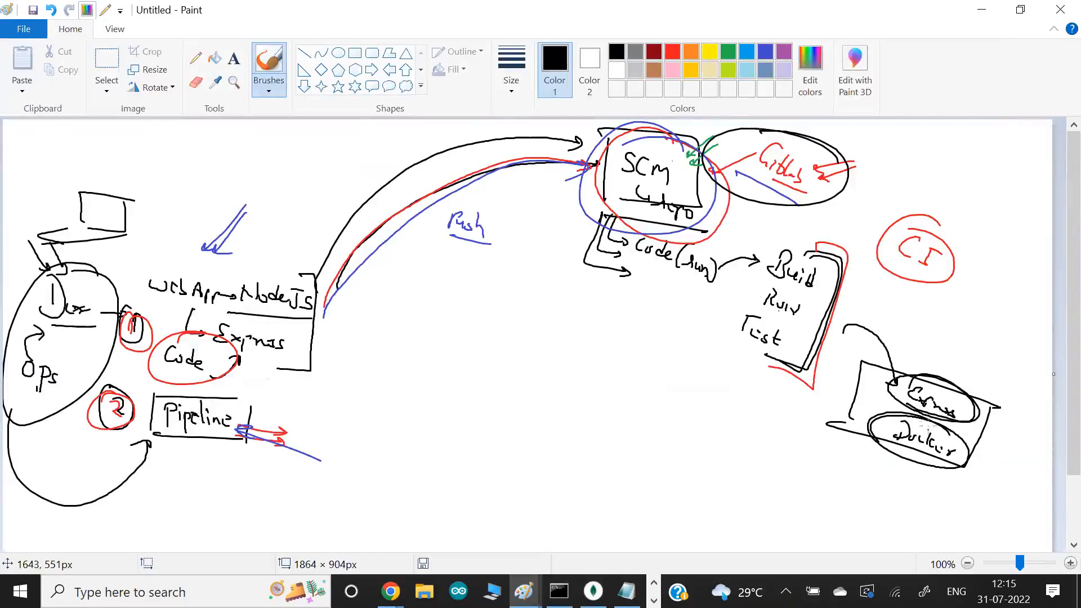
- Add a circled Code label with lines into the oval above Docker, and loop that oval back to Docker
mouse_move(909, 312)
mouse_down()
mouse_move(901, 319)
mouse_move(928, 317)
mouse_move(939, 336)
mouse_move(903, 325)
mouse_move(936, 387)
mouse_up()
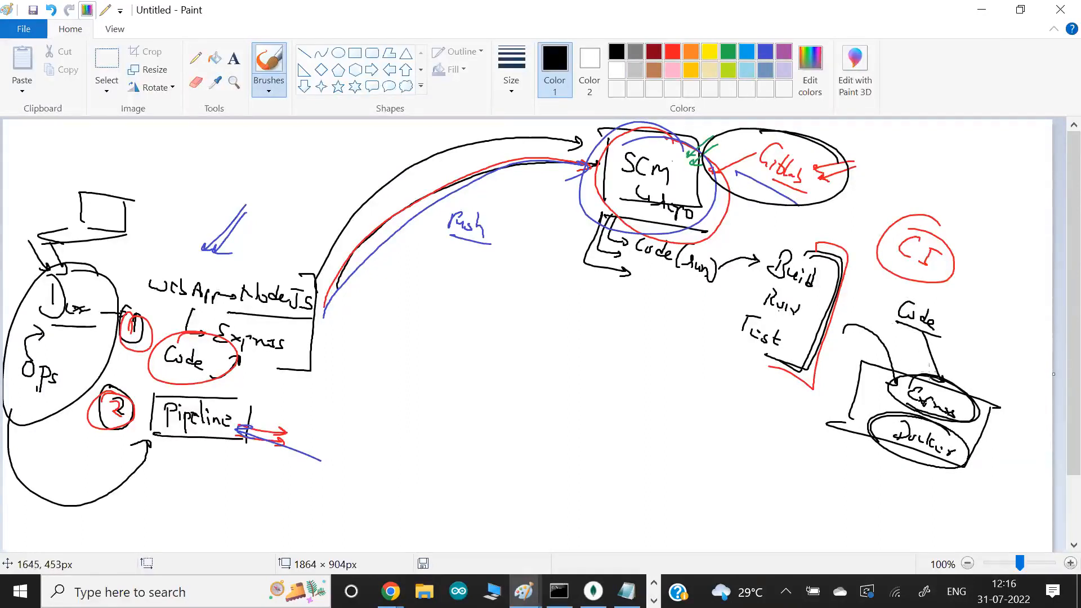
drag(913, 343, 920, 374)
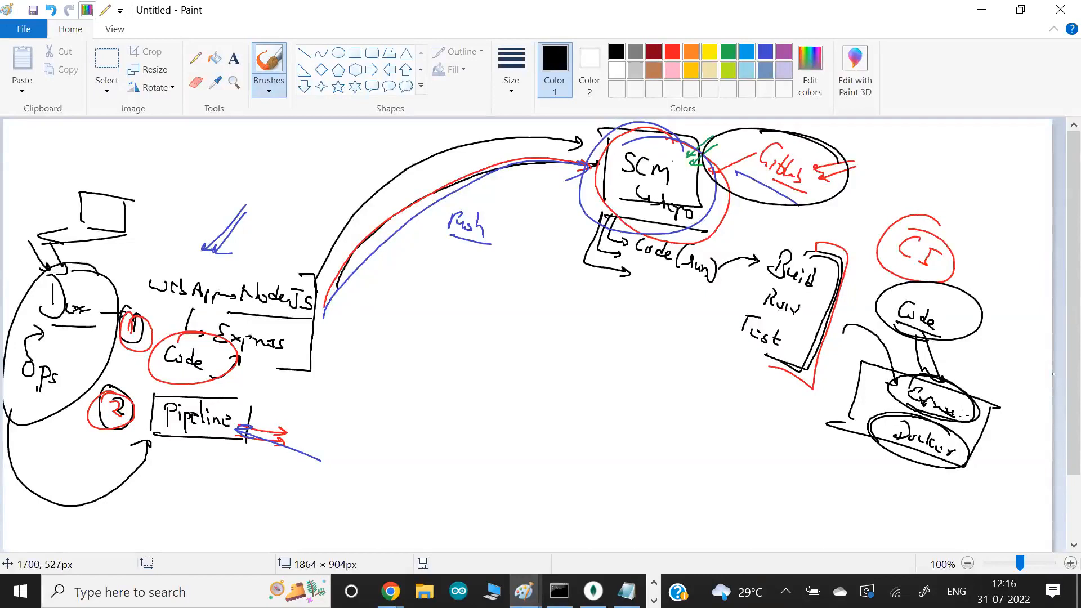
mouse_move(959, 414)
mouse_down()
mouse_move(1006, 437)
mouse_move(963, 445)
mouse_up()
mouse_move(960, 405)
mouse_down()
mouse_move(987, 405)
mouse_move(992, 447)
mouse_move(970, 458)
mouse_up()
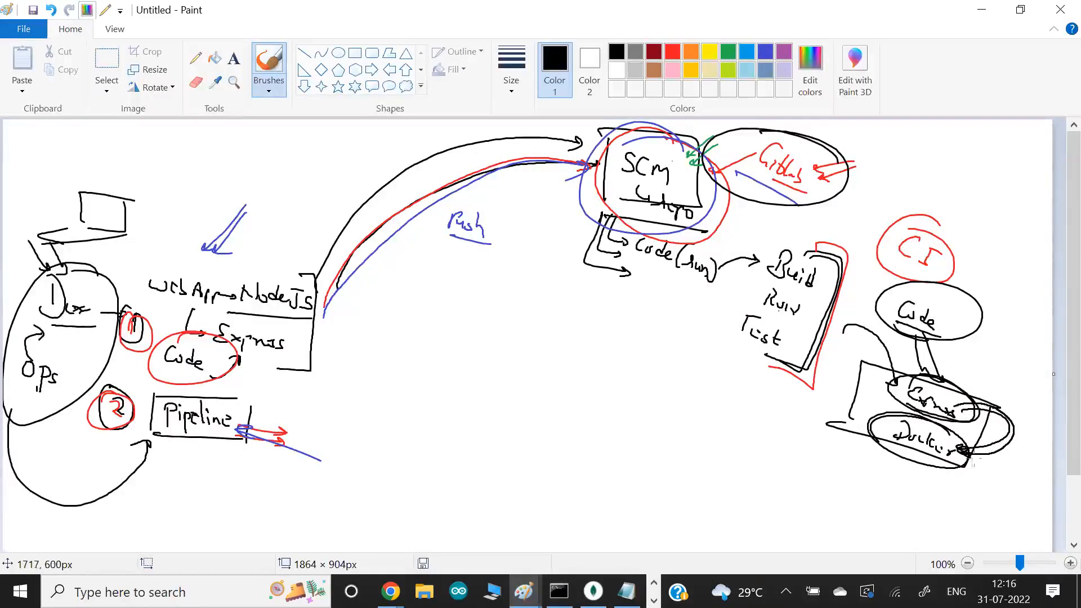
- Draw a second black ring around GitLab and a black arrow pointing at it
drag(760, 181, 789, 190)
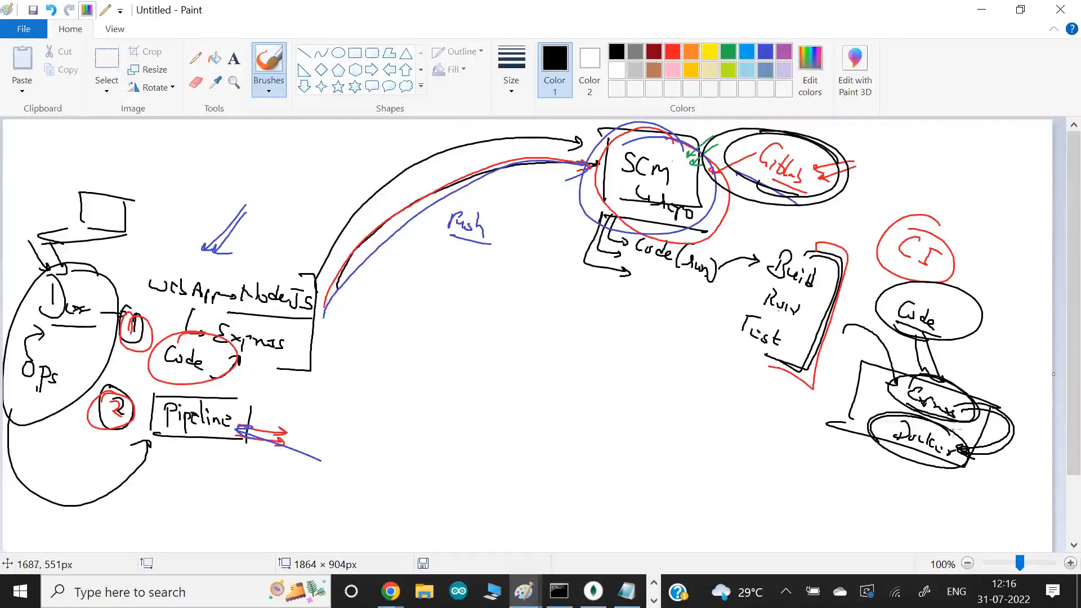
drag(884, 166, 836, 182)
drag(836, 180, 851, 197)
- Circle Pipeline and Build, and draw a curly brace between the Build/Run/Test box and the computer
mouse_move(243, 395)
mouse_down()
mouse_move(151, 397)
mouse_move(253, 396)
mouse_up()
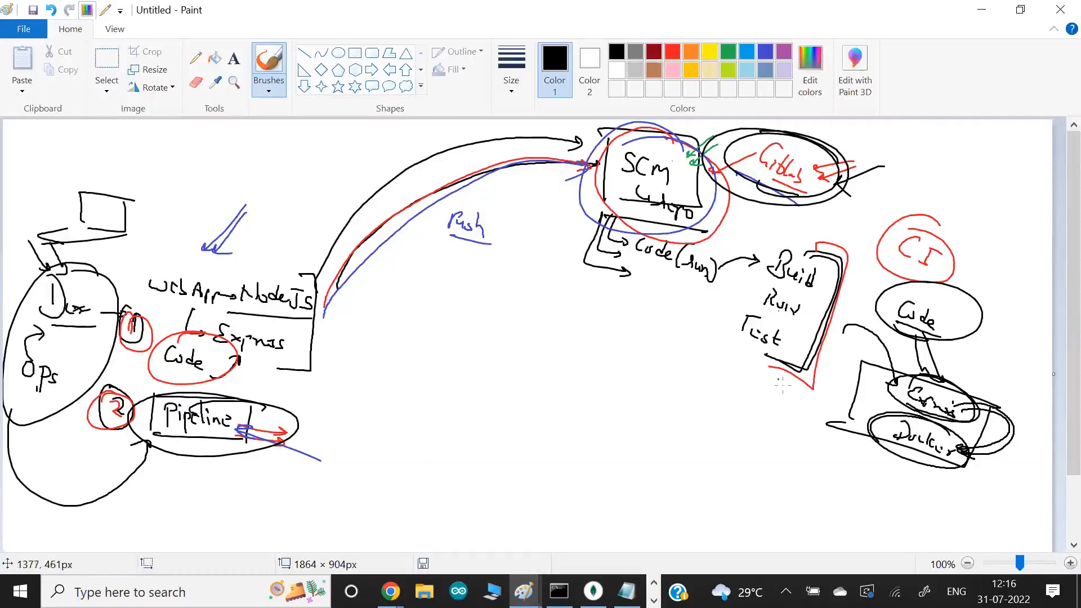
drag(860, 337, 826, 453)
mouse_move(760, 272)
mouse_down()
mouse_move(741, 256)
mouse_move(774, 253)
mouse_up()
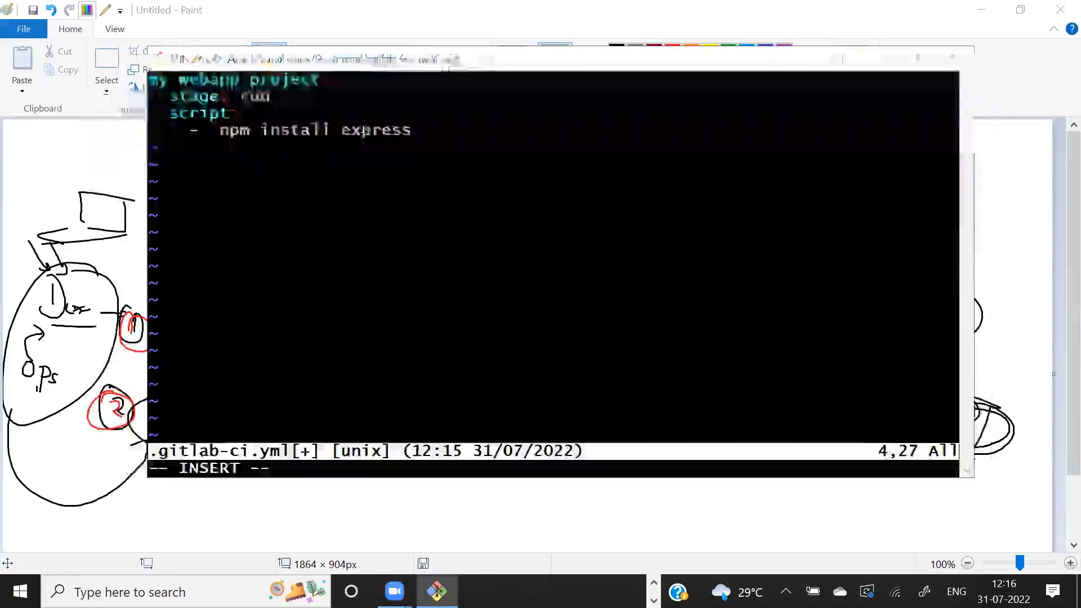
- Back in the .gitlab-ci.yml file in Git Bash, set the job's stage to "mybuild"
key(Up)
key(Up)
key(BackSpace)
key(BackSpace)
key(BackSpace)
text(mybui)
key(BackSpace)
key(BackSpace)
key(BackSpace)
key(BackSpace)
key(BackSpace)
text(build)
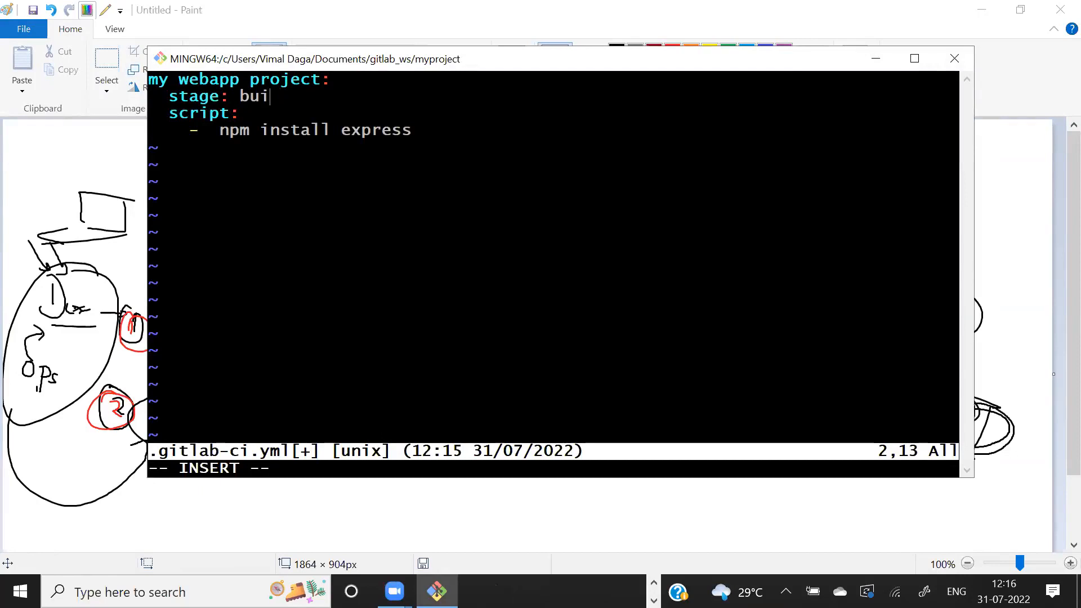
key(Left)
key(Left)
key(Left)
key(Left)
key(Left)
text(my)
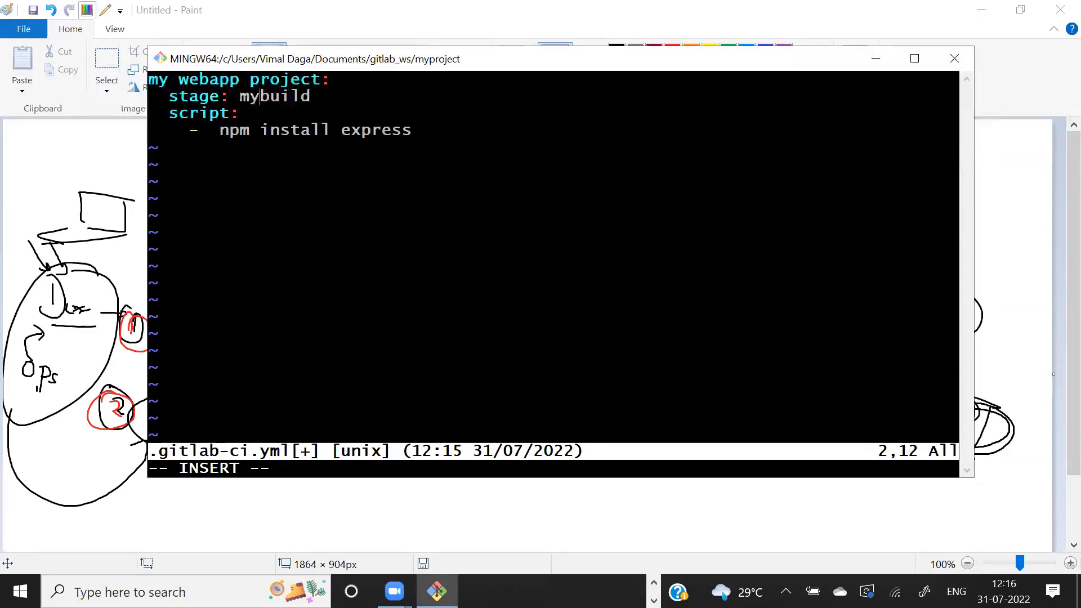
key(Right)
key(Right)
key(Right)
key(Right)
key(Right)
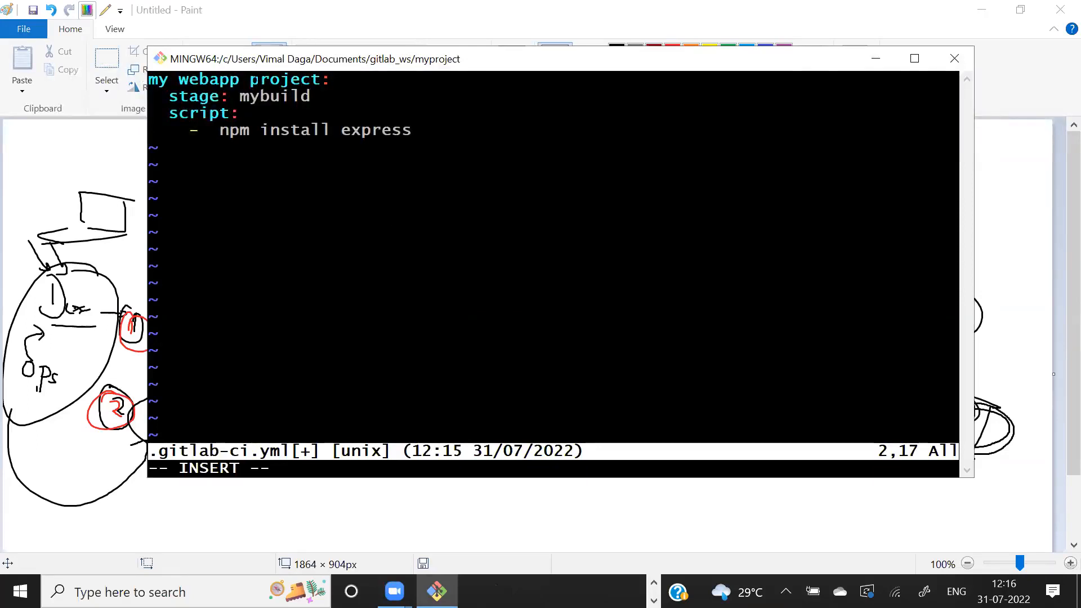
- Add a second script item "node server.js" below the npm install line, then save .gitlab-ci.yml and quit Vim
key(Down)
key(Down)
key(End)
key(Return)
key(BackSpace)
key(BackSpace)
text(-)
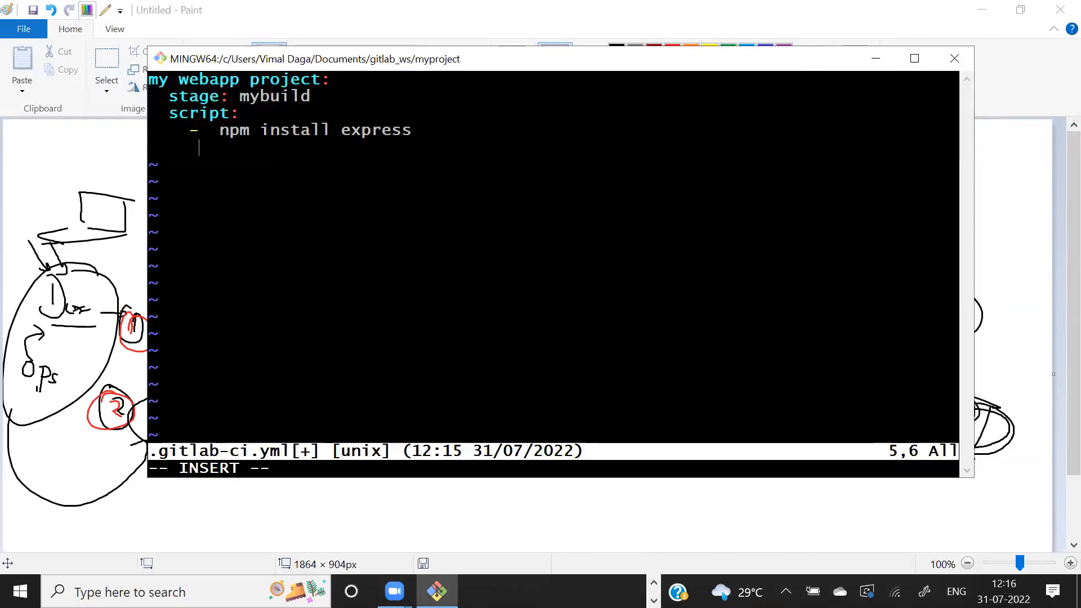
drag(343, 131, 416, 131)
click(416, 131)
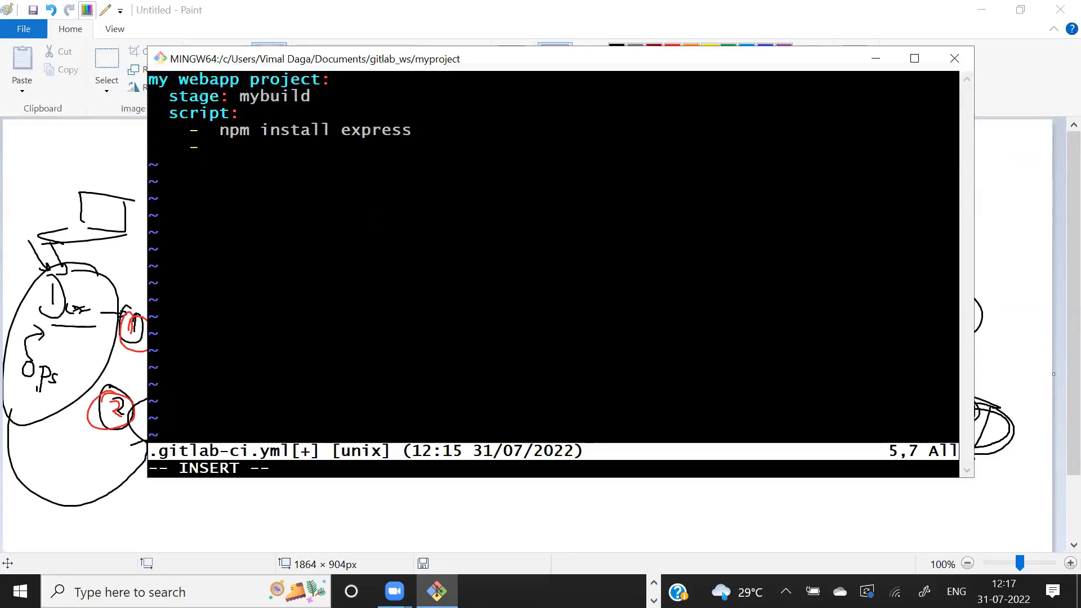
text(node )
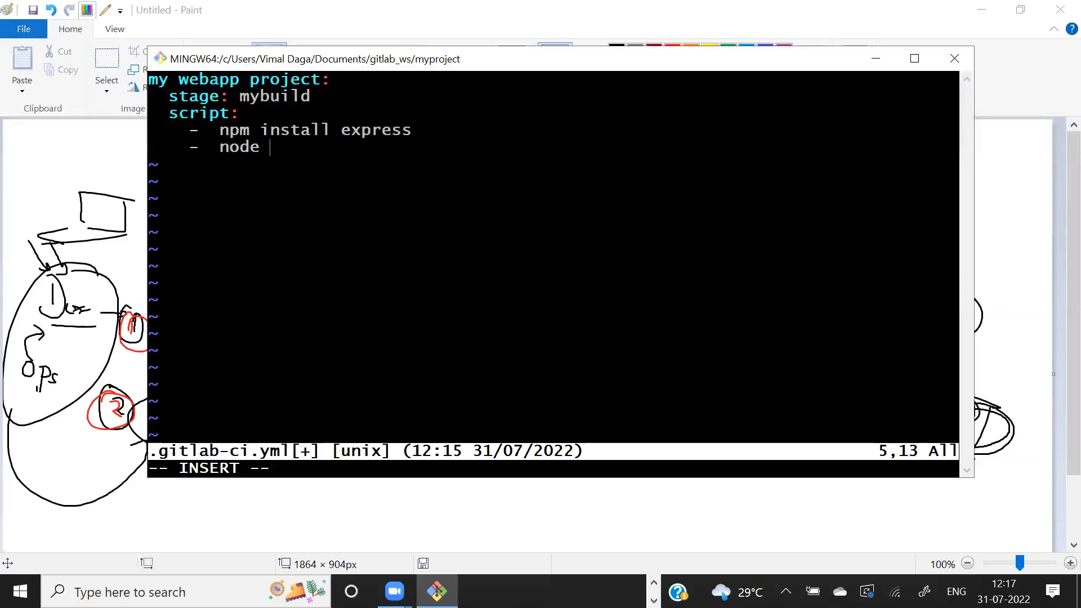
text(server.js)
key(Escape)
text(:wq)
key(Return)
- List the project folder's files with ls and highlight server.js in the output
text(ls)
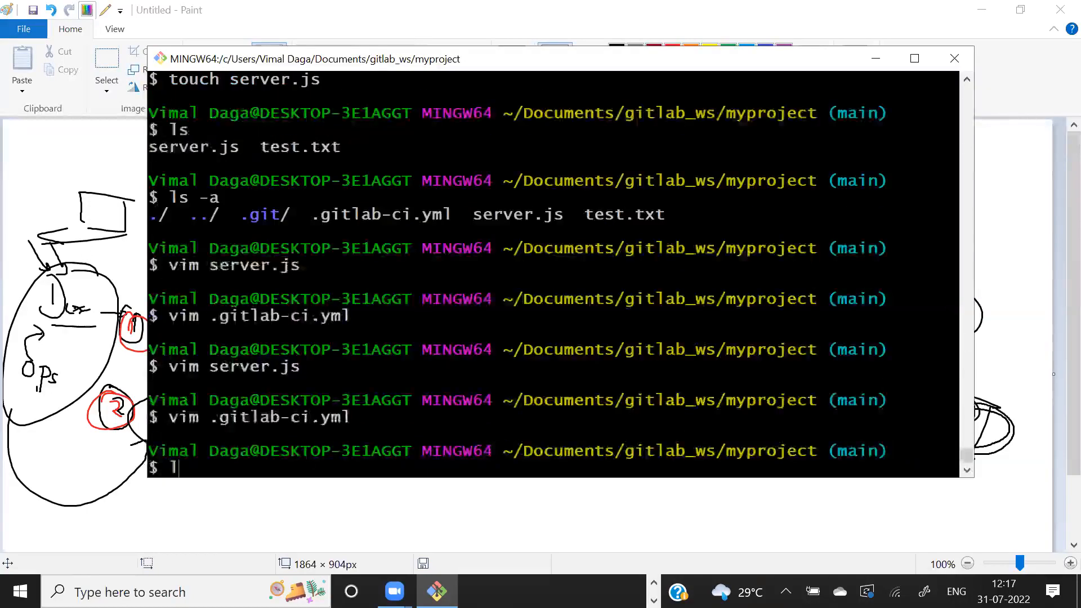
key(Return)
drag(169, 416, 255, 417)
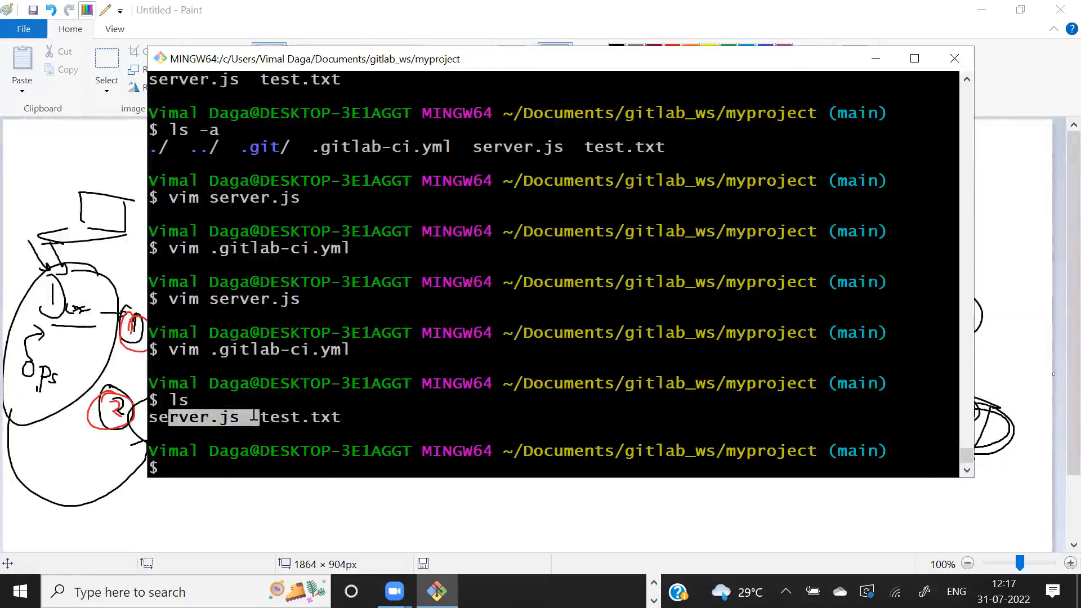
- Reopen .gitlab-ci.yml in Vim and review the "node server.js" script line
key(Up)
key(Up)
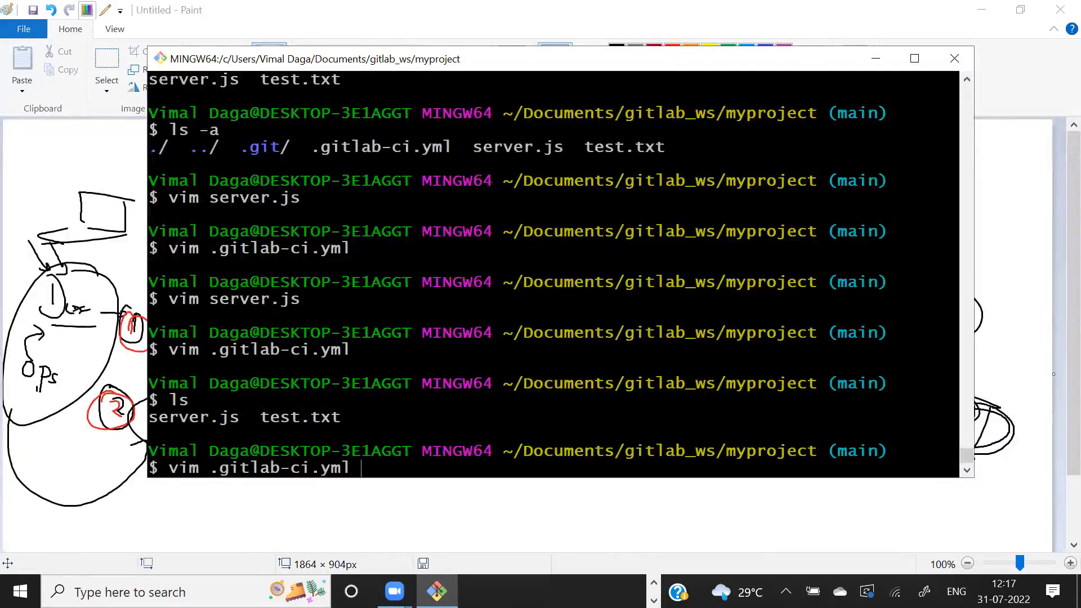
key(Return)
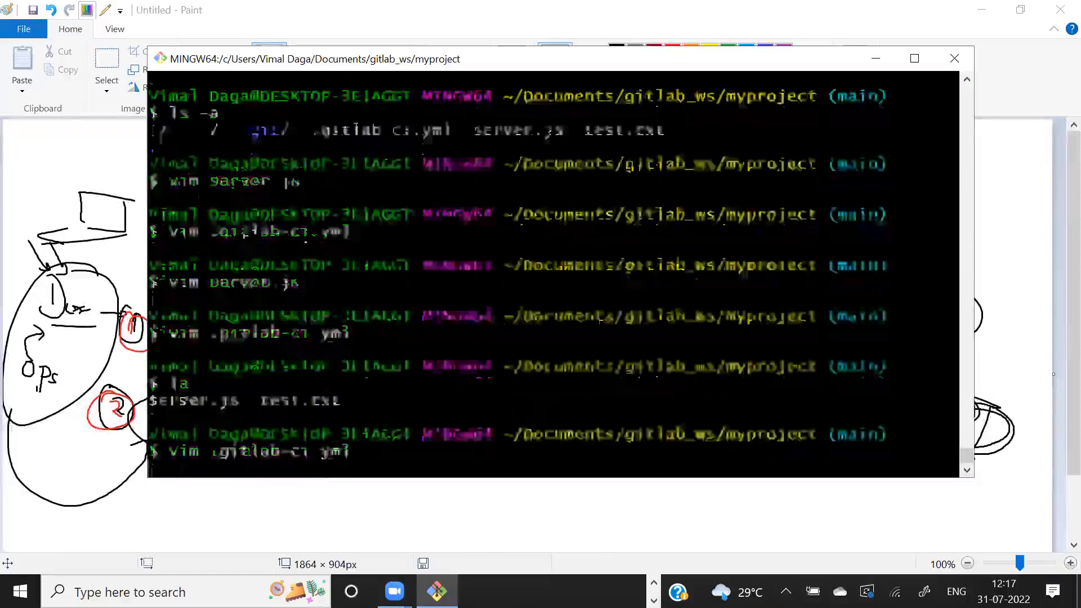
drag(282, 148, 369, 147)
click(369, 148)
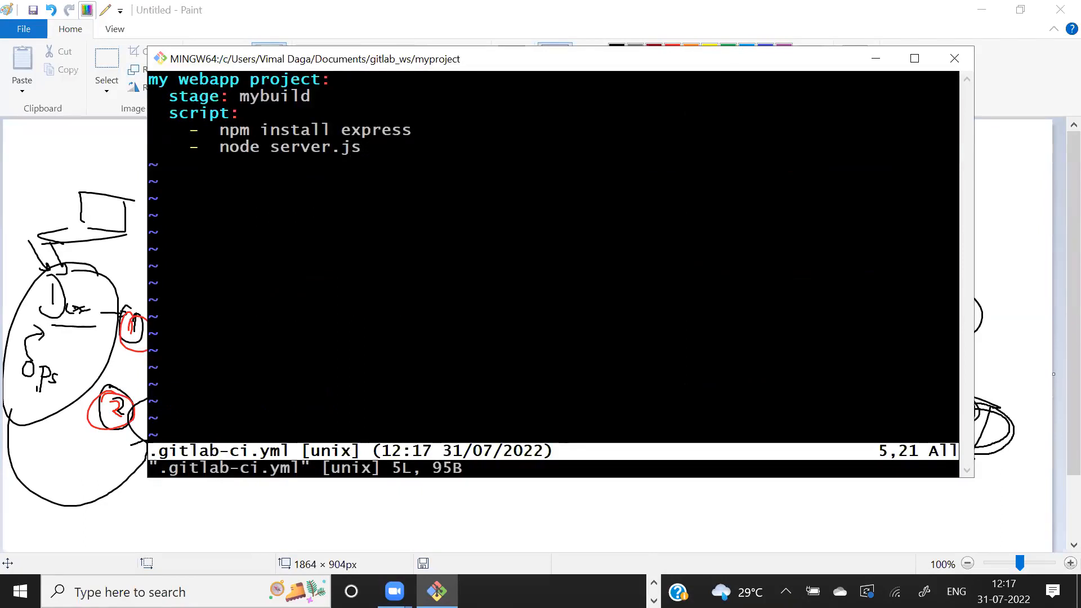
- Switch to Paint and draw an orange arrow pointing at the developer oval
key(alt+Tab)
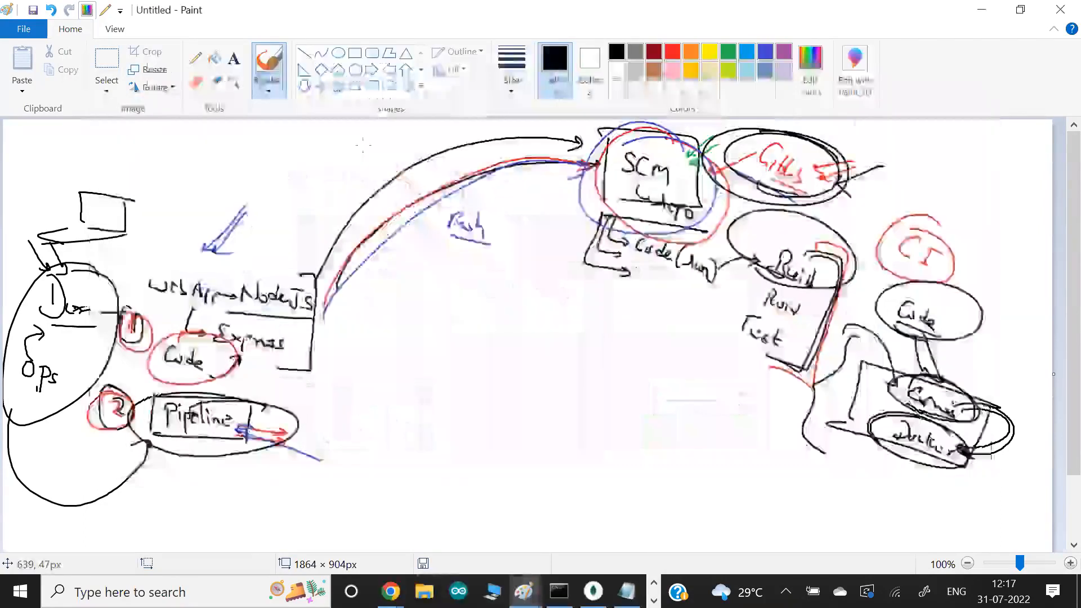
click(691, 51)
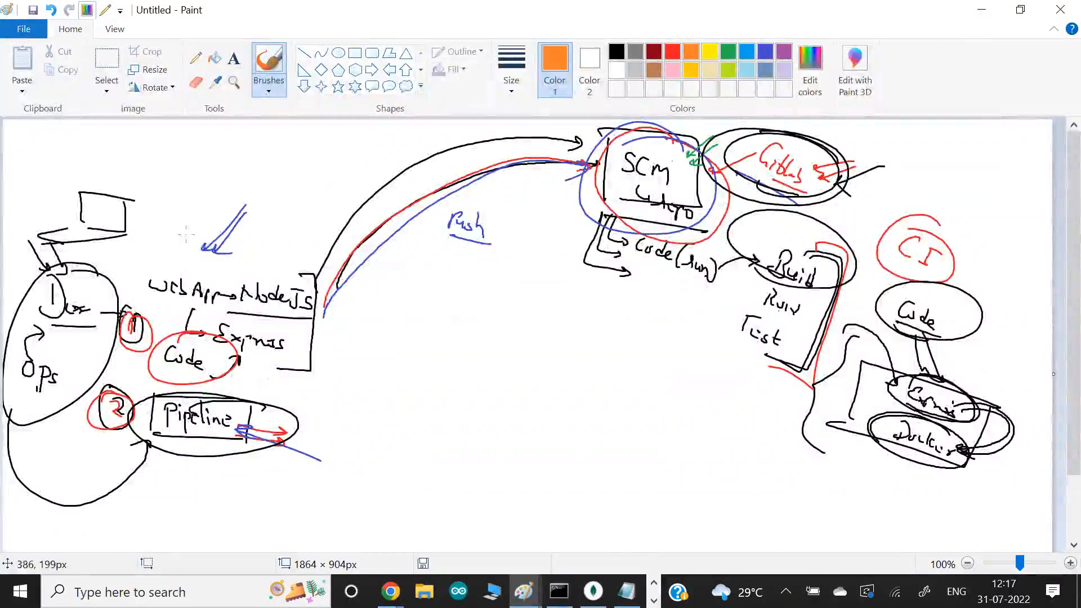
mouse_move(102, 252)
mouse_down()
mouse_move(70, 282)
mouse_move(83, 282)
mouse_up()
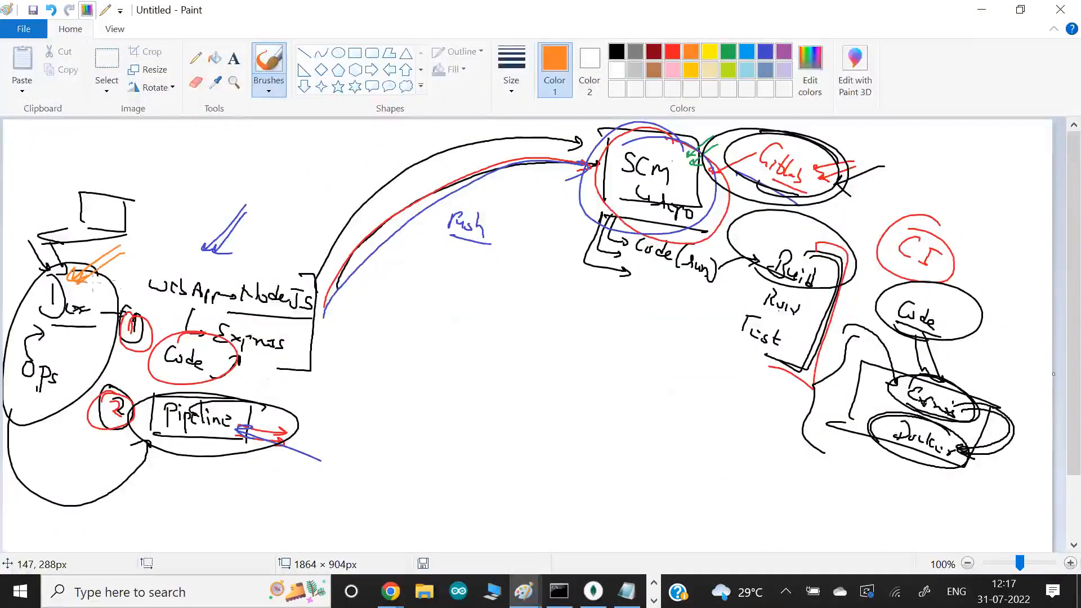
- Circle the Node.js web app notes in orange, and after quitting Vim in Git Bash print server.js with cat
mouse_move(309, 277)
mouse_down()
mouse_move(137, 293)
mouse_move(226, 267)
mouse_up()
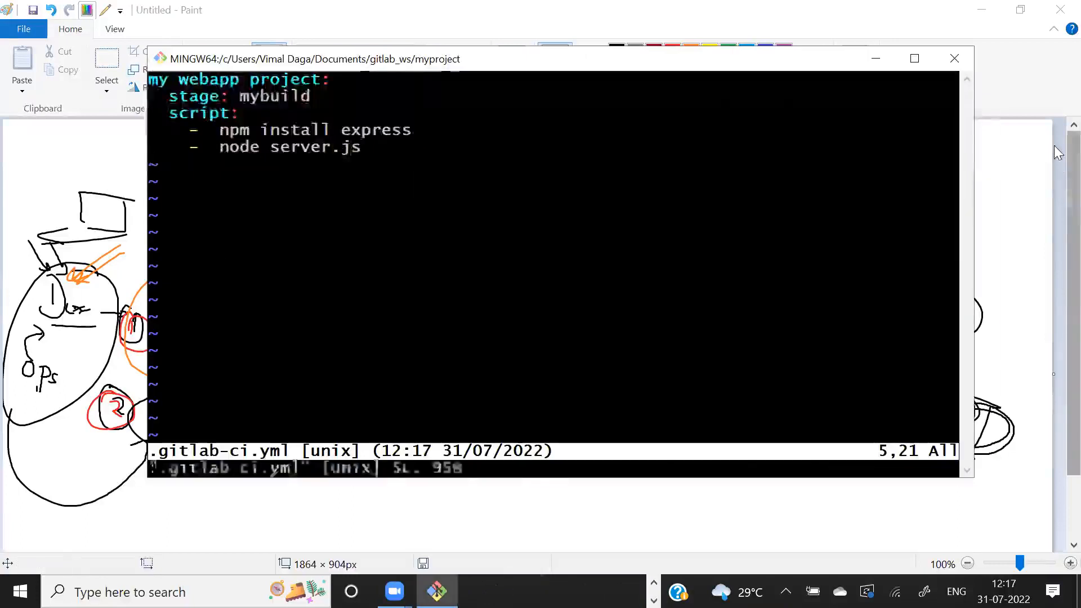
text(:wq)
key(Return)
text(cat se)
key(Tab)
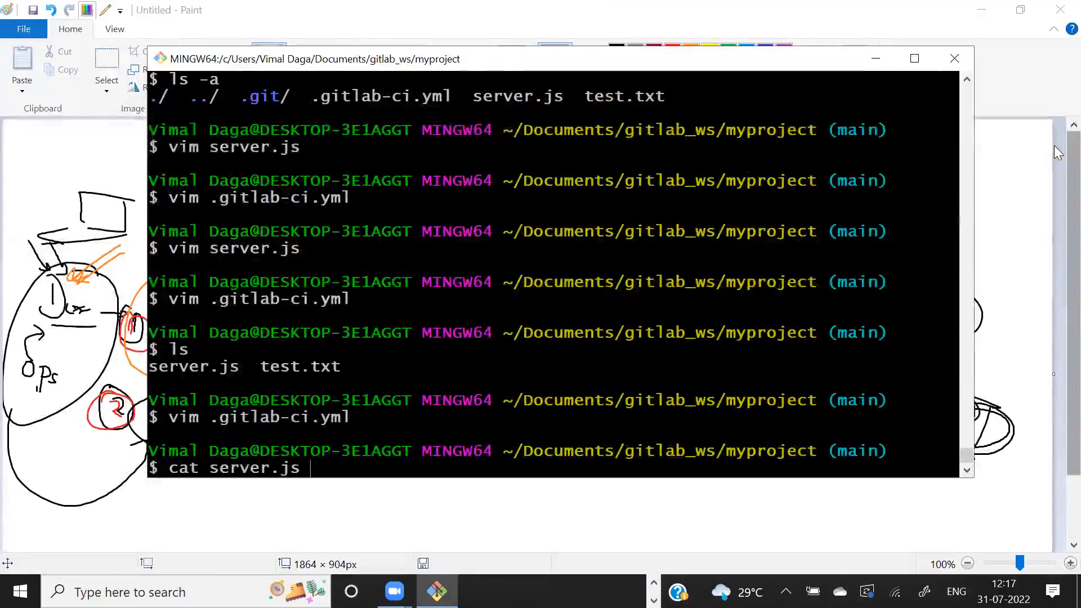
key(Return)
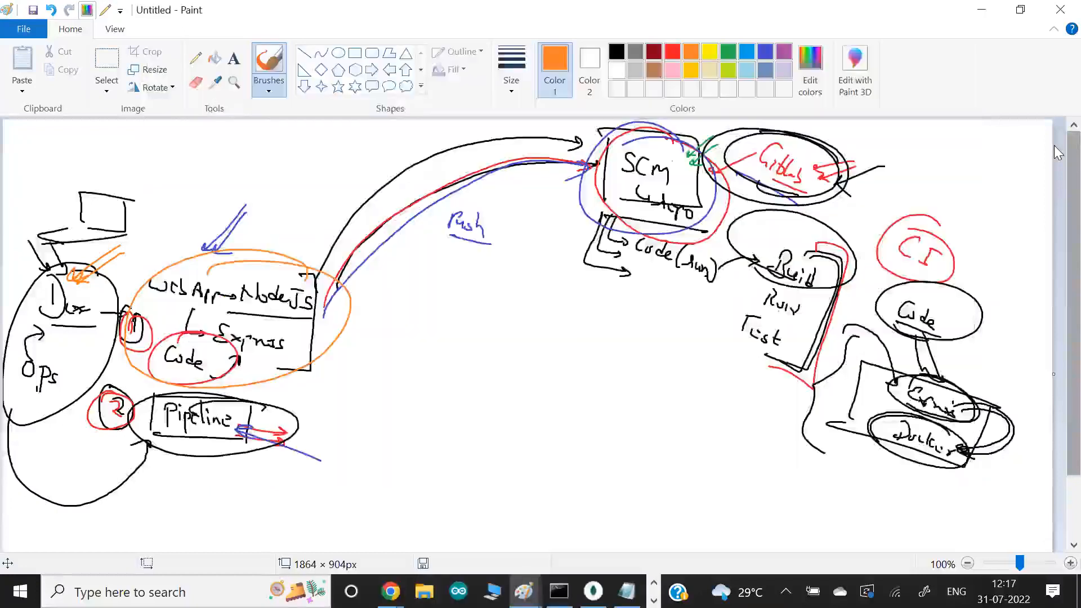
- In Paint, circle the Dev label with a stroke down to Ops and draw a box around Pipeline, all in orange
mouse_move(95, 304)
mouse_down()
mouse_move(16, 299)
mouse_move(28, 360)
mouse_up()
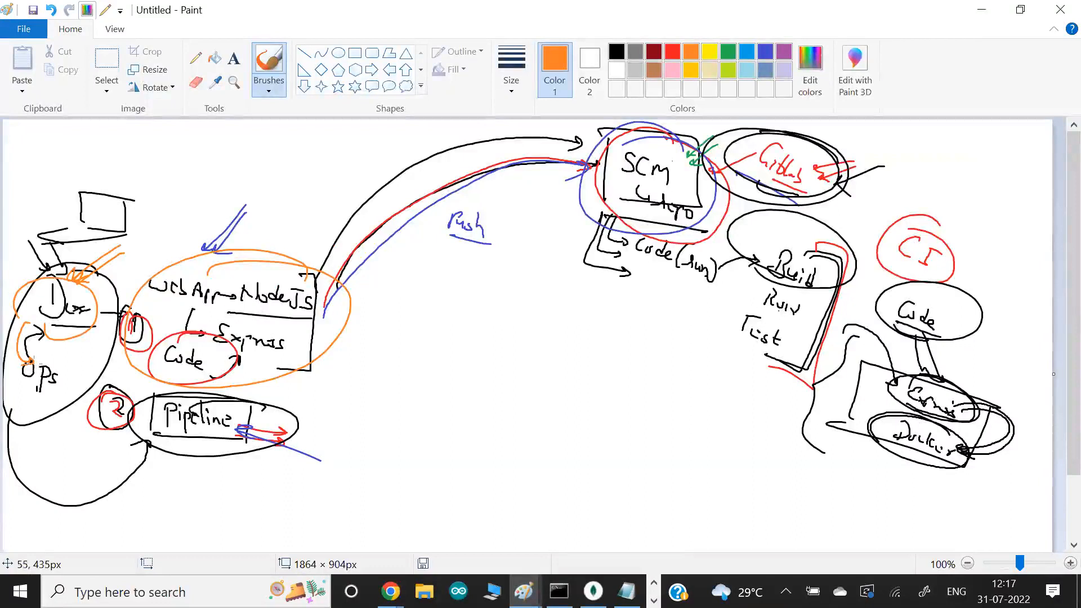
drag(263, 391, 253, 458)
drag(282, 411, 258, 475)
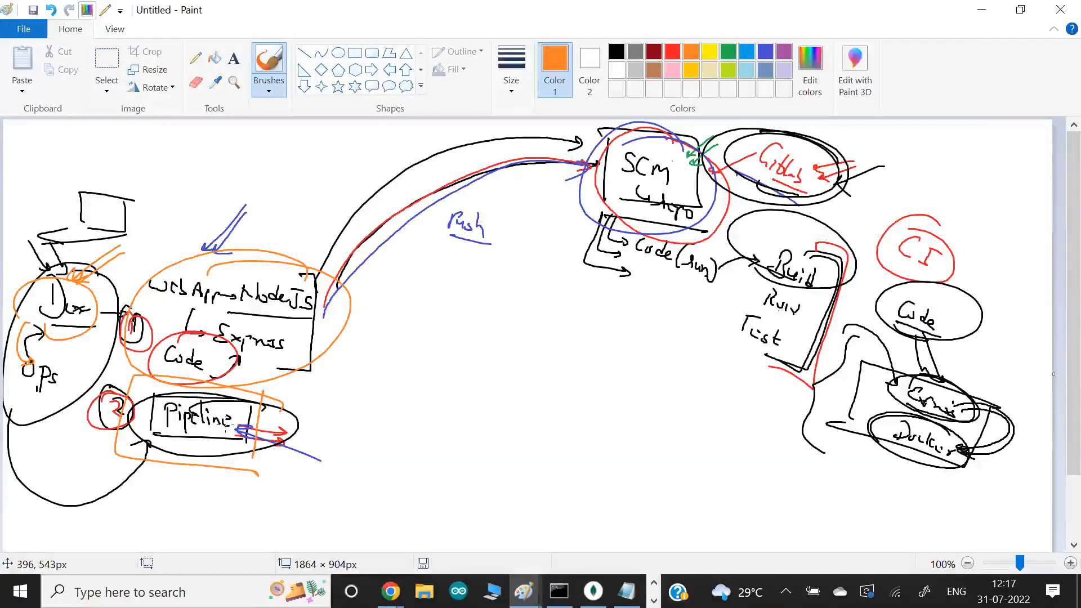
- Switch to Git Bash, print .gitlab-ci.yml with cat and list the project folder's files with ls
key(alt+Tab)
text(cat )
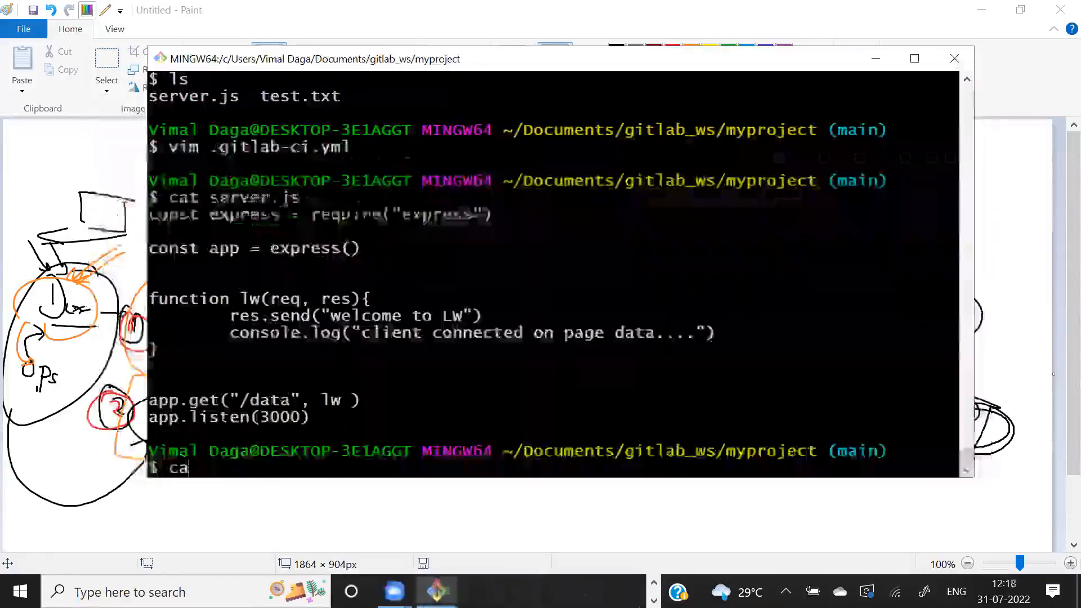
text(.gi)
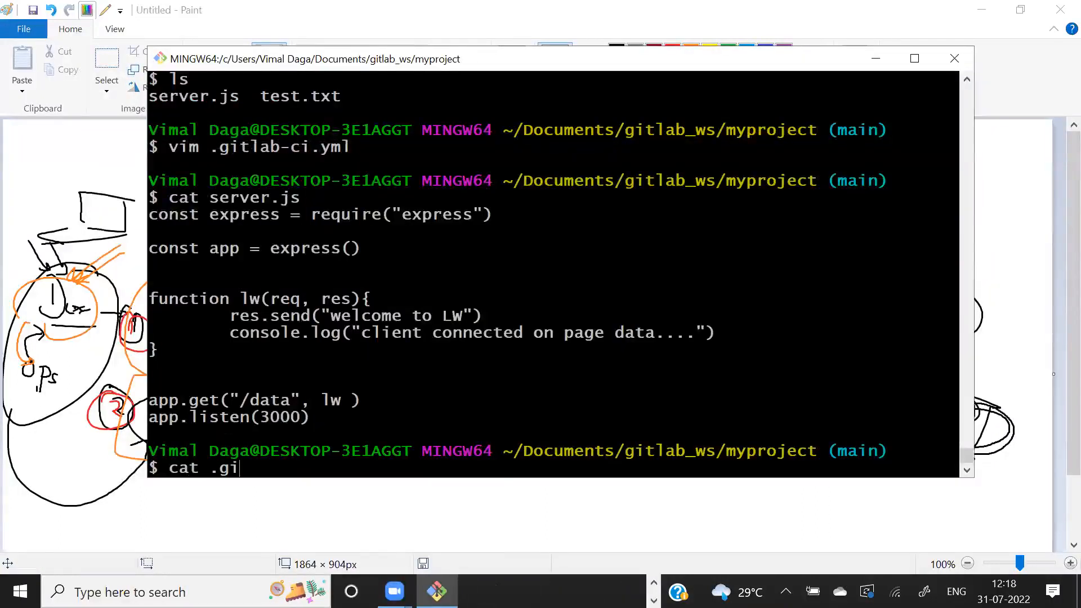
text(t-)
text(la)
key(Tab)
key(Return)
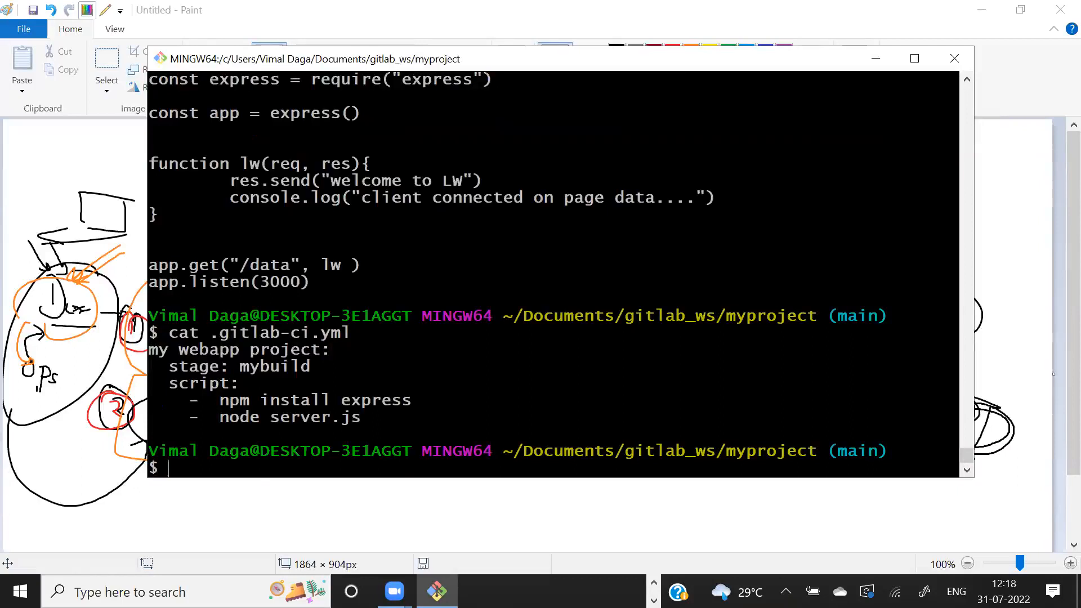
text(ls)
key(Return)
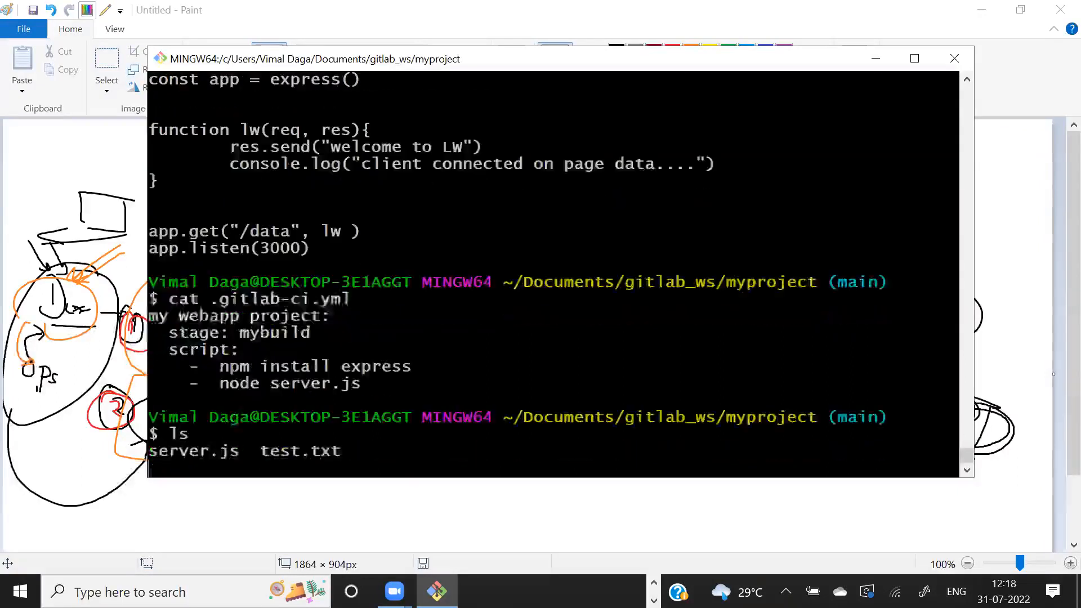
- In the Paint drawing of the GitLab repo, draw black arrows pointing at the win box and from Code to Repo
key(alt+Tab)
key(alt+Tab)
key(alt+Tab)
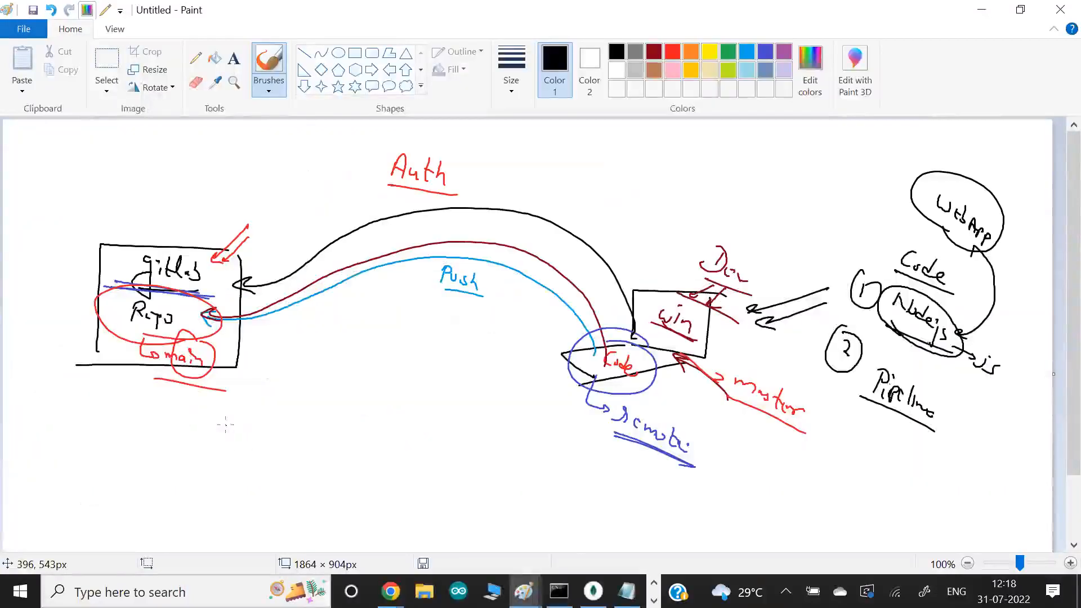
mouse_move(644, 242)
mouse_down()
mouse_move(668, 284)
mouse_move(652, 282)
mouse_up()
mouse_move(610, 347)
mouse_down()
mouse_move(318, 268)
mouse_move(219, 309)
mouse_up()
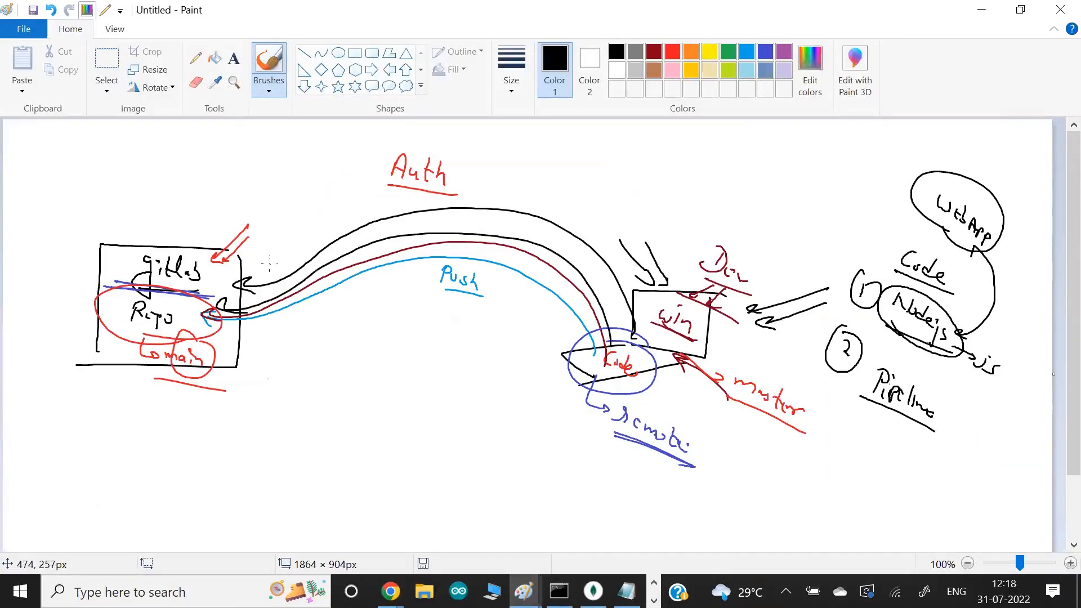
- Switch to Git Bash and stage all files of the project folder with git add
key(alt+Tab)
text(git add .)
key(Return)
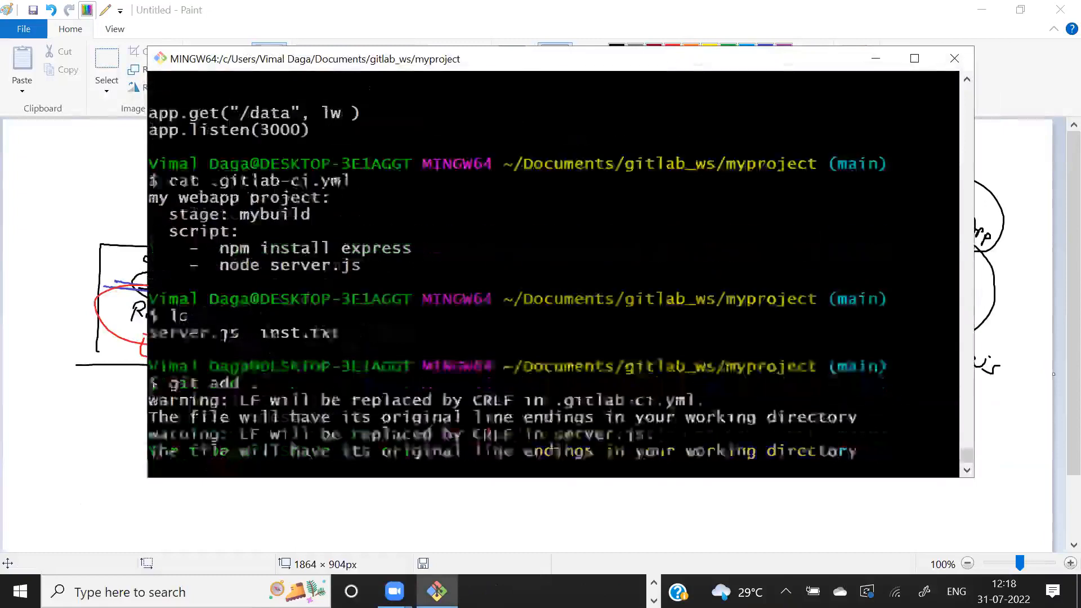
- Commit everything in the current folder with the message "my node code", correcting the -f option to -m
text(git co)
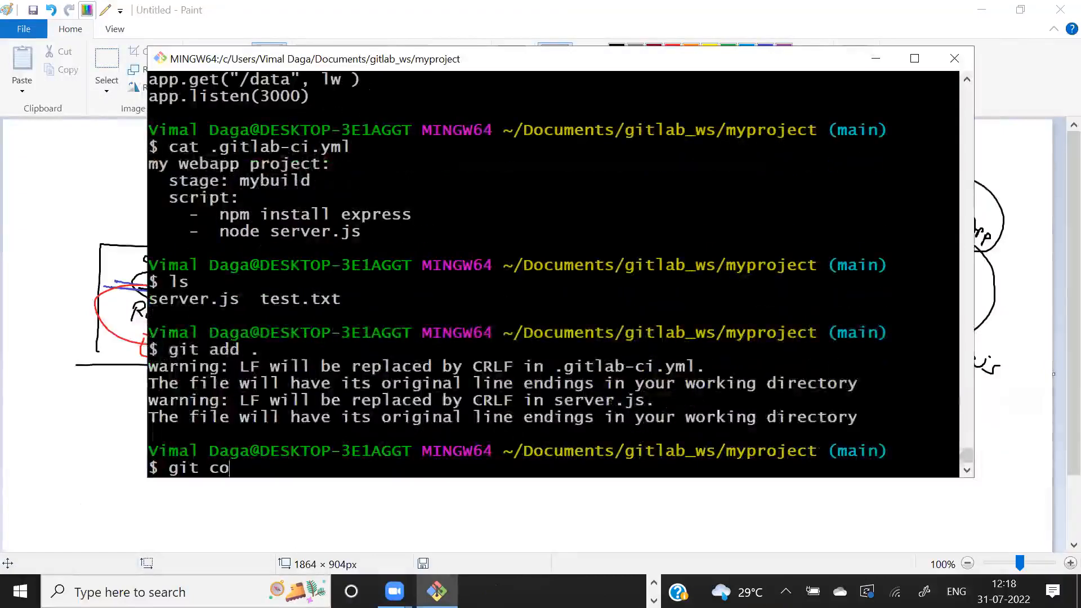
text(mmit -f "my node code")
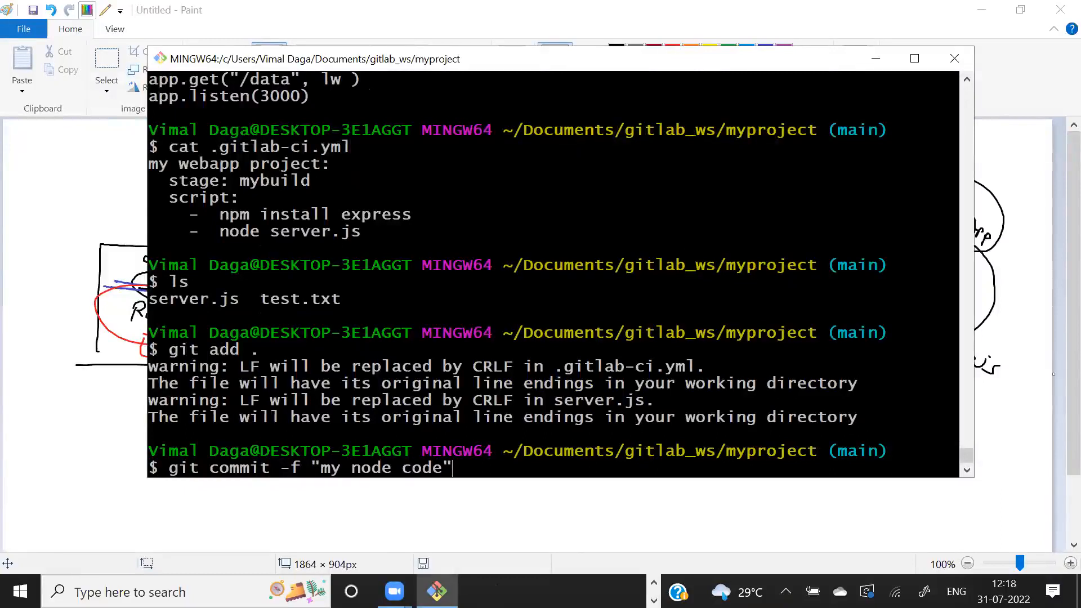
key(Return)
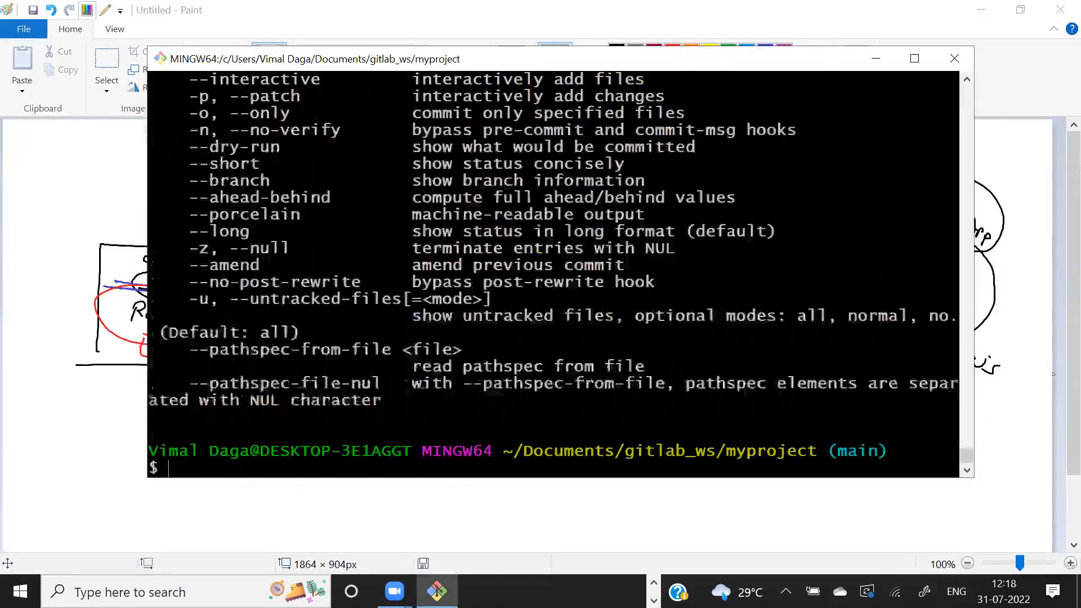
key(Up)
key(Left)
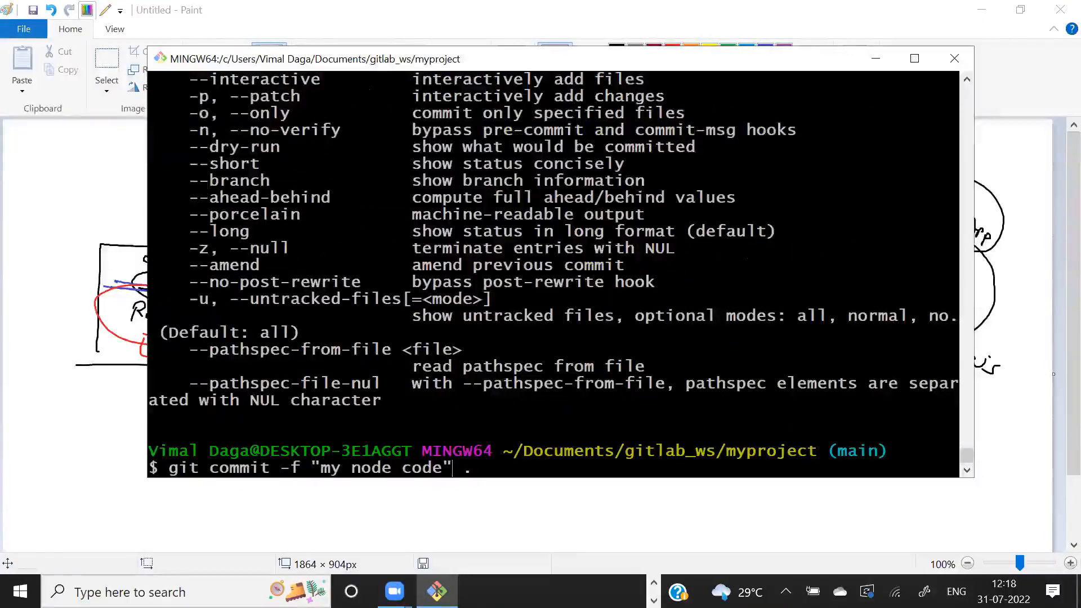
key(BackSpace)
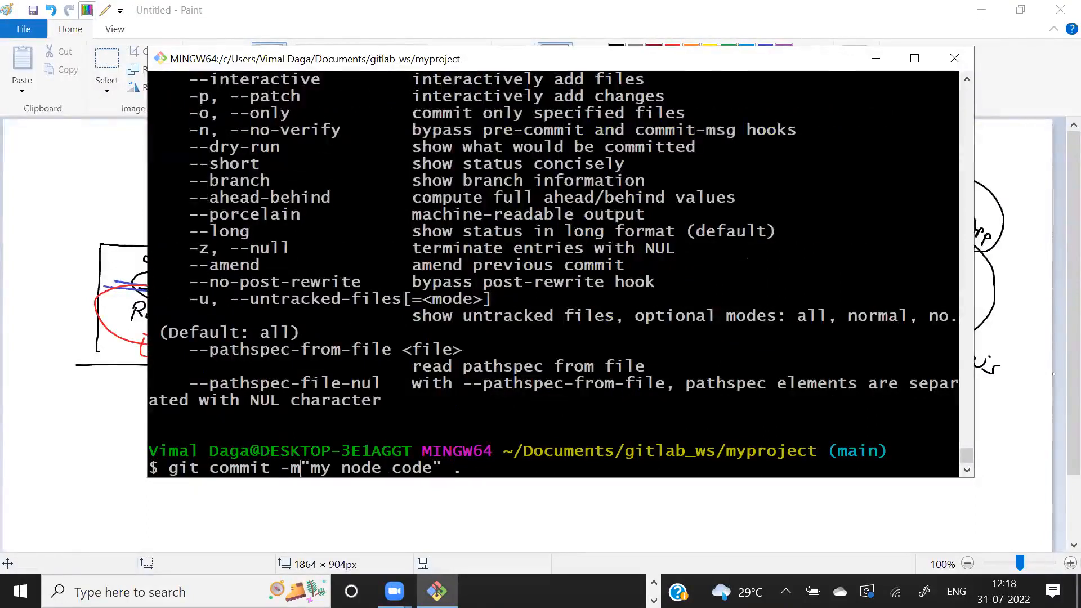
key(Return)
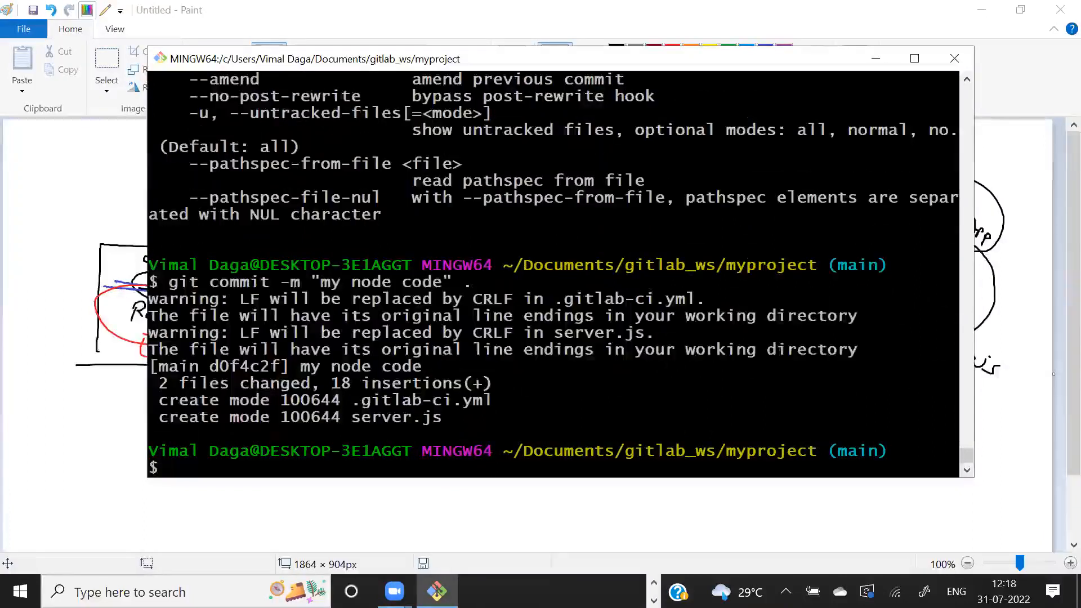
- Look up the earlier push command in the shell history and push the commit with git push
text(history)
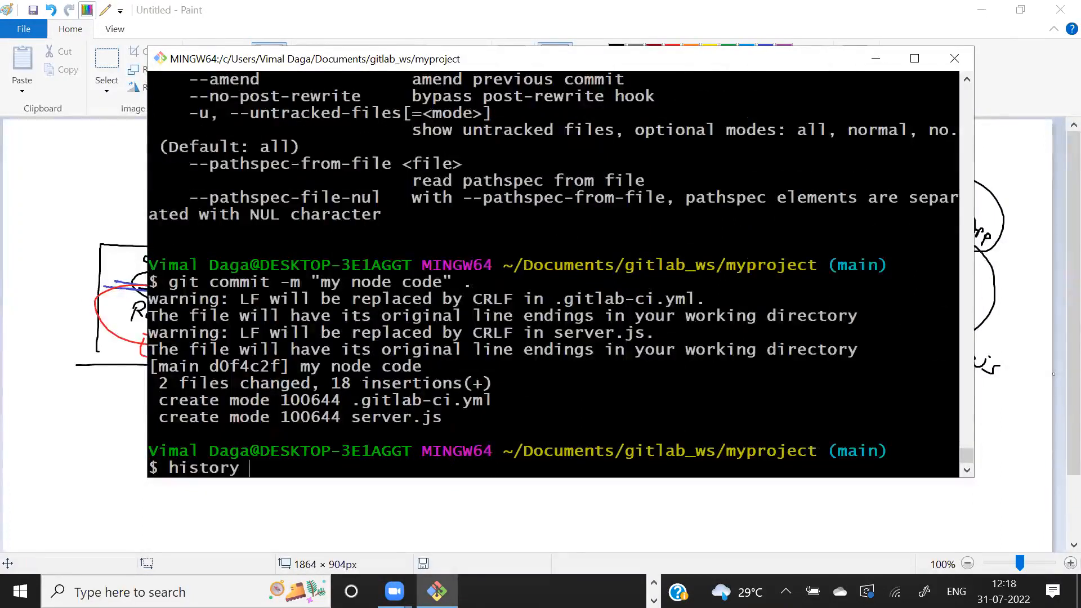
key(Return)
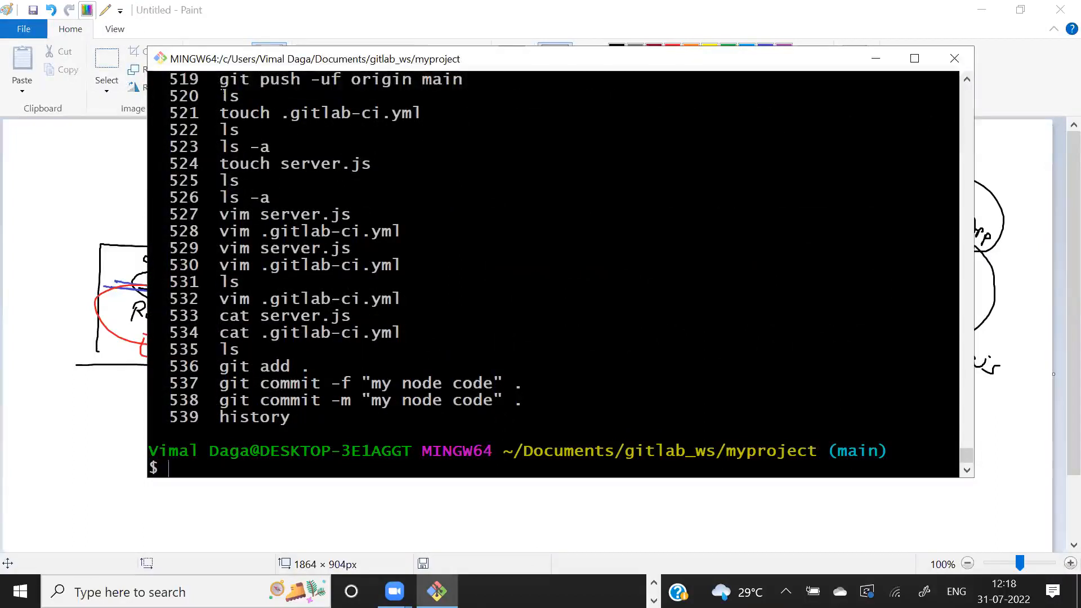
drag(221, 83, 456, 76)
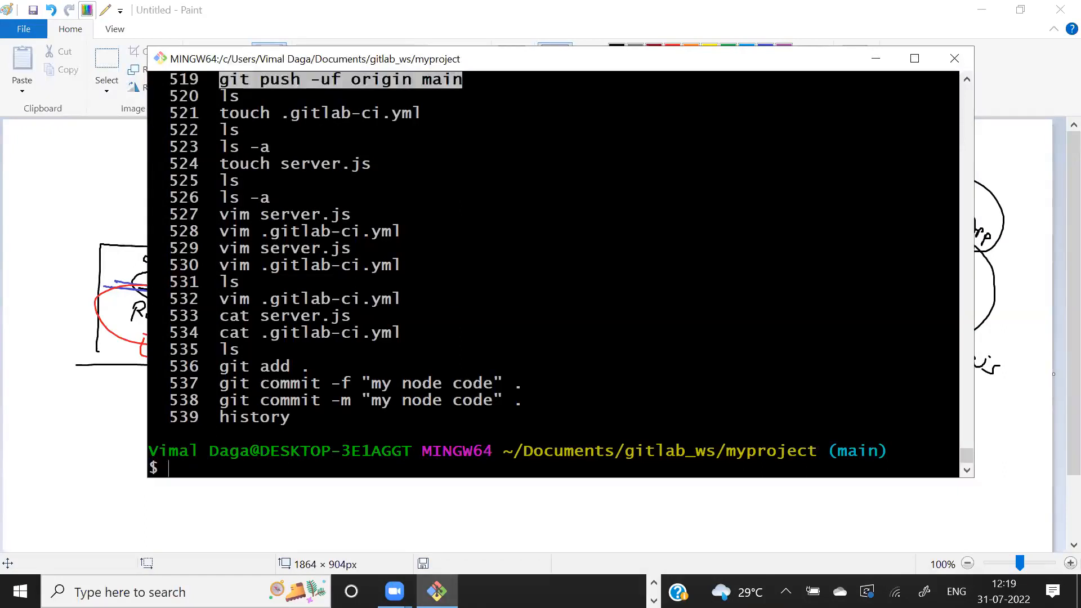
text(git push)
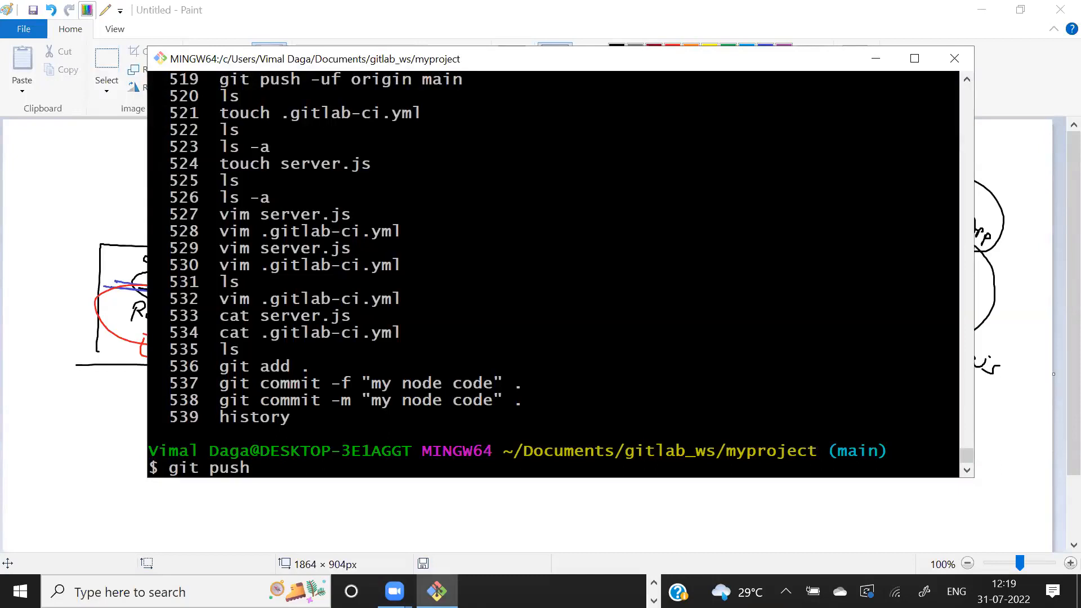
key(Return)
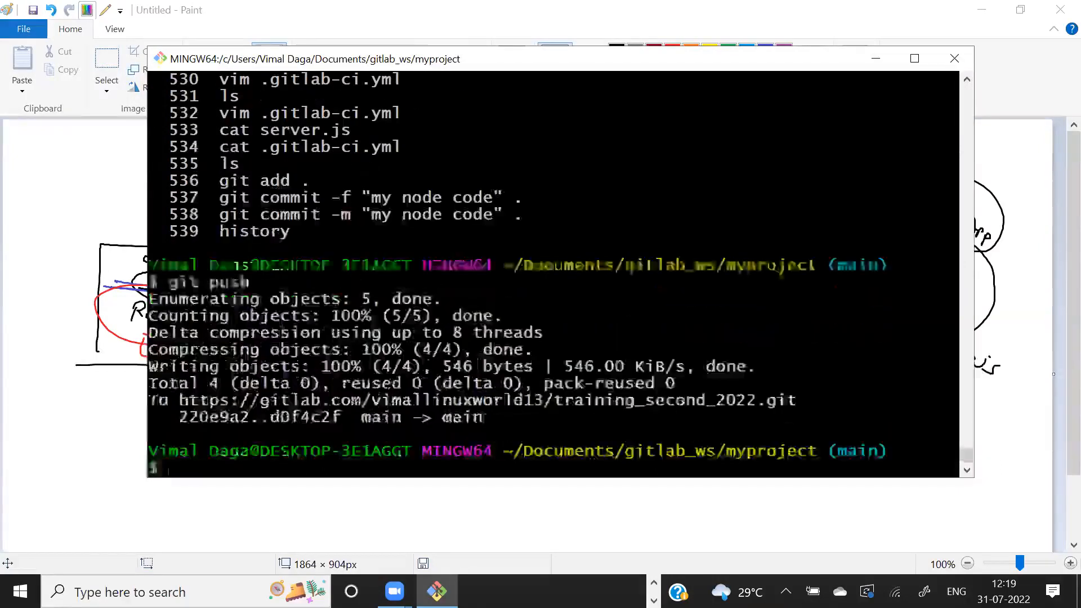
- Switch to the GitLab Pipelines page in Chrome and open the details of the "my node code" pipeline
key(alt+Tab)
key(Tab)
key(Tab)
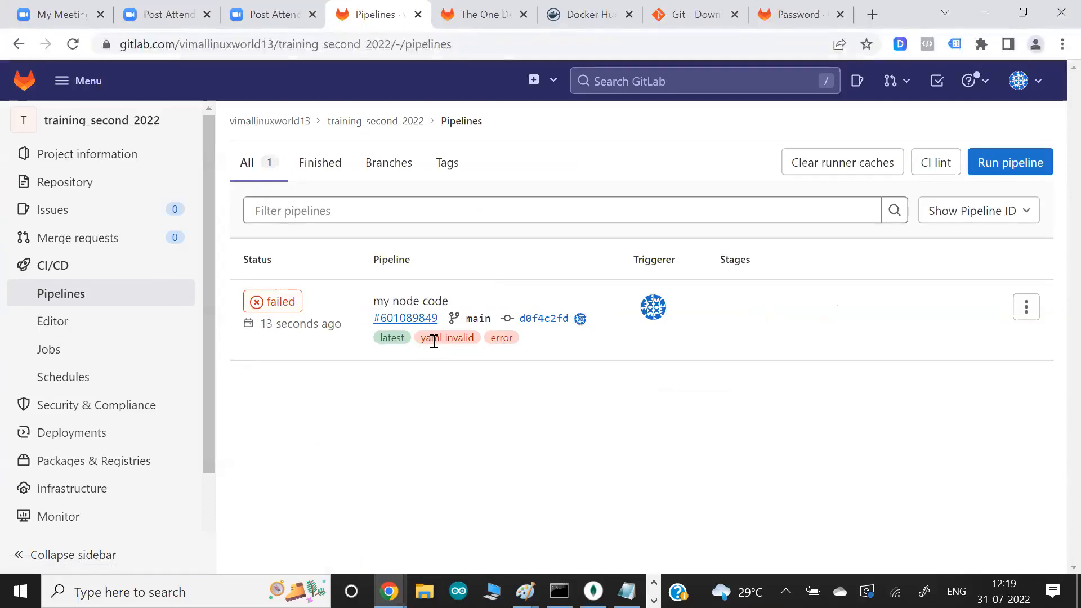
mouse_move(435, 339)
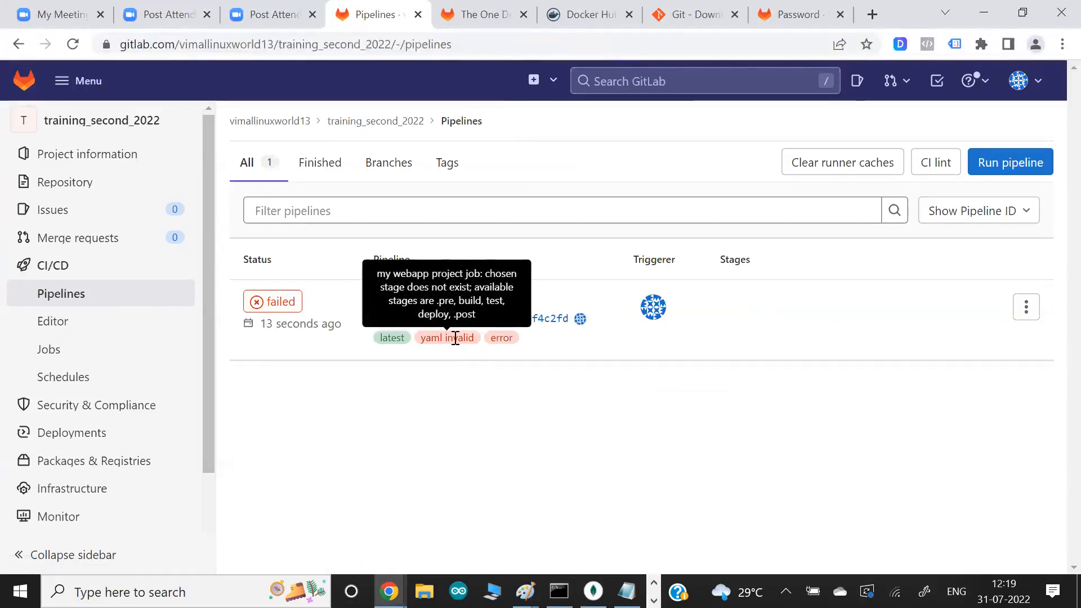
click(280, 309)
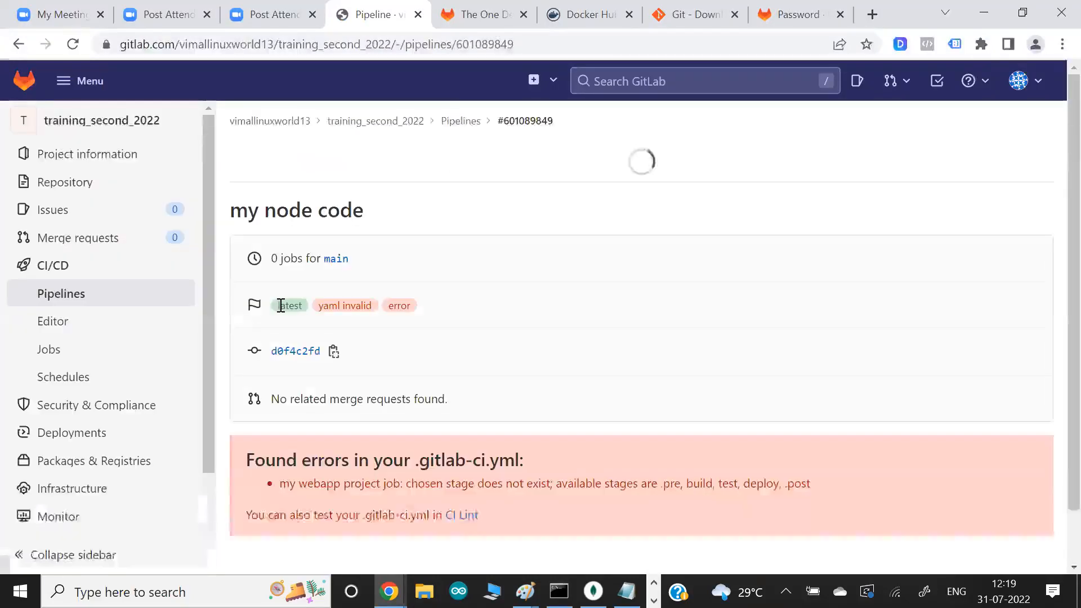
- Examine the .gitlab-ci.yml error message on the pipeline page, including the available stage names
scroll(584, 351, down, 2)
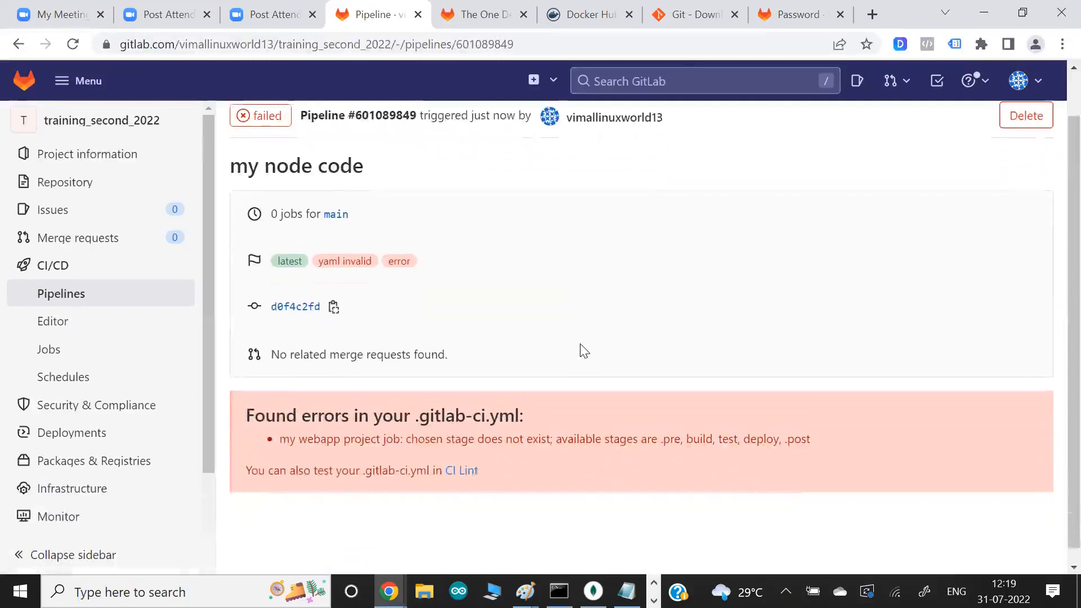
drag(364, 456, 399, 456)
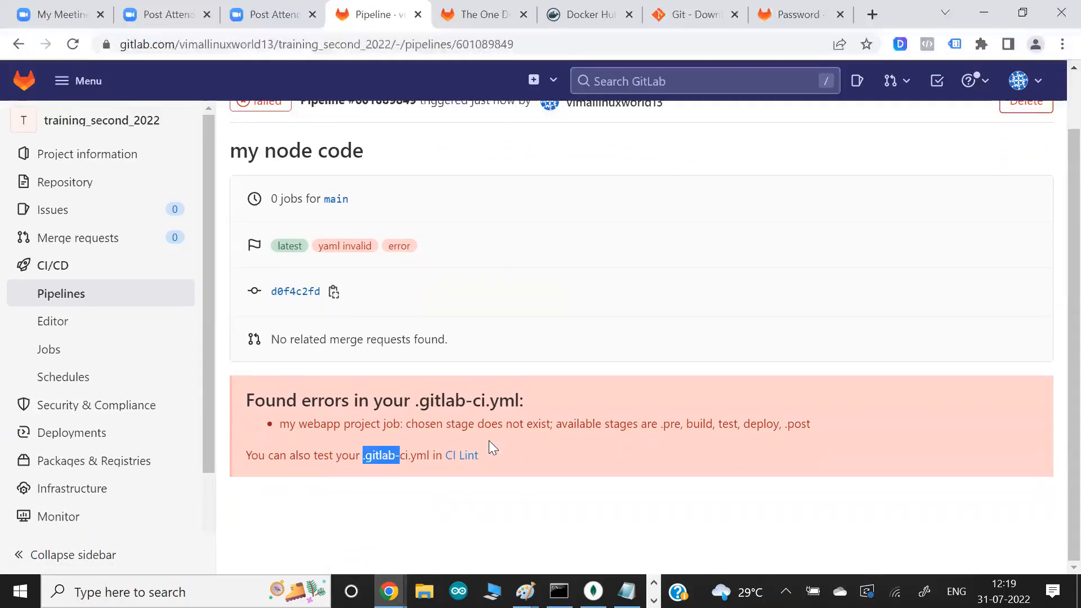
drag(474, 424, 644, 429)
click(645, 429)
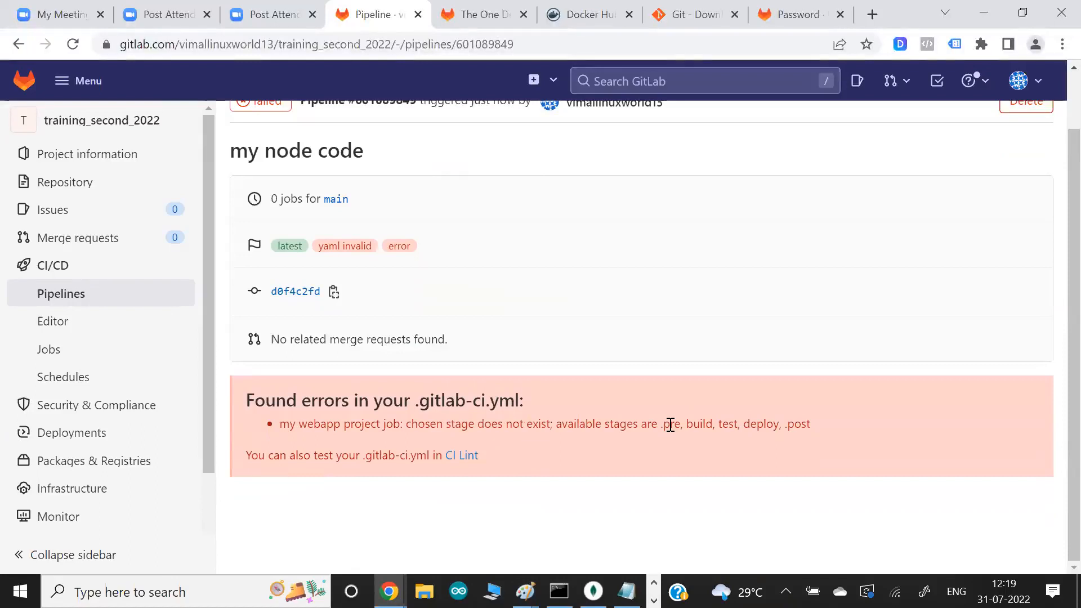
drag(688, 425, 723, 424)
click(723, 424)
- Open the configuration through the CI Lint link and examine the invalid-configuration message above the editor
click(459, 457)
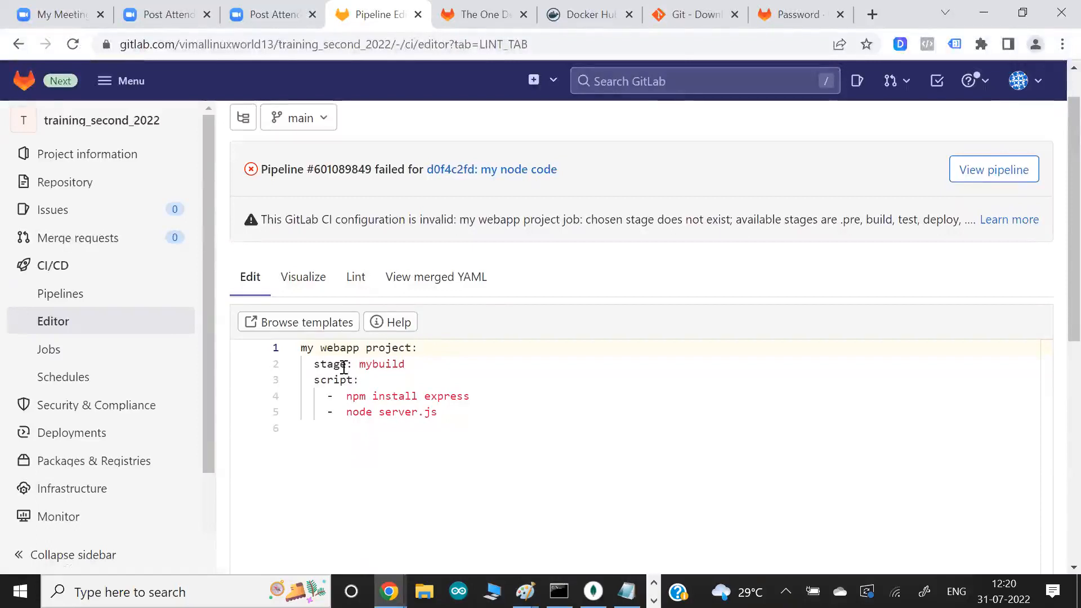
mouse_move(347, 376)
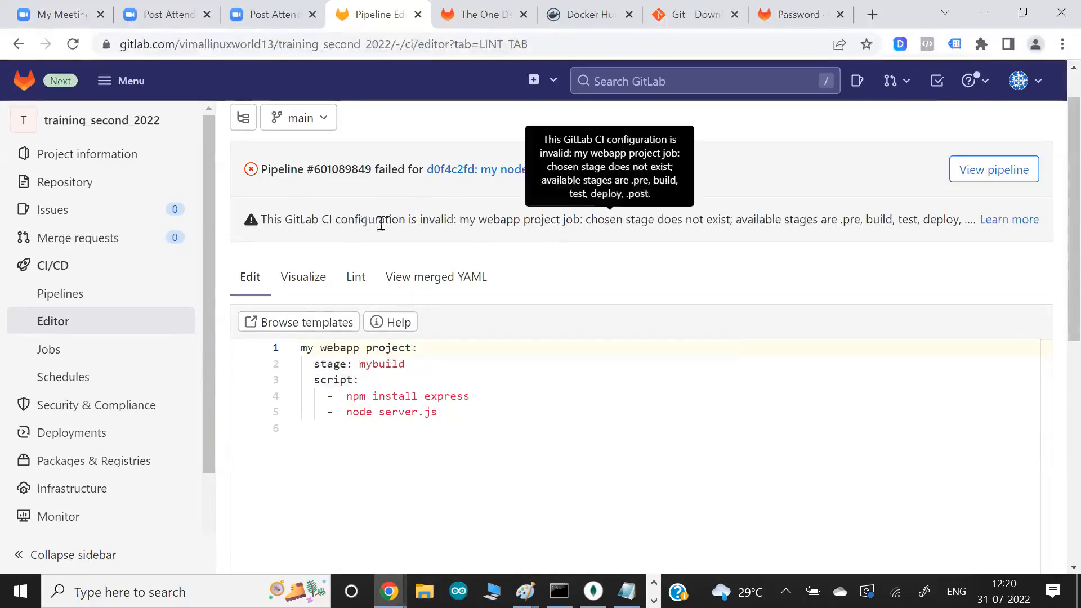
drag(361, 220, 446, 220)
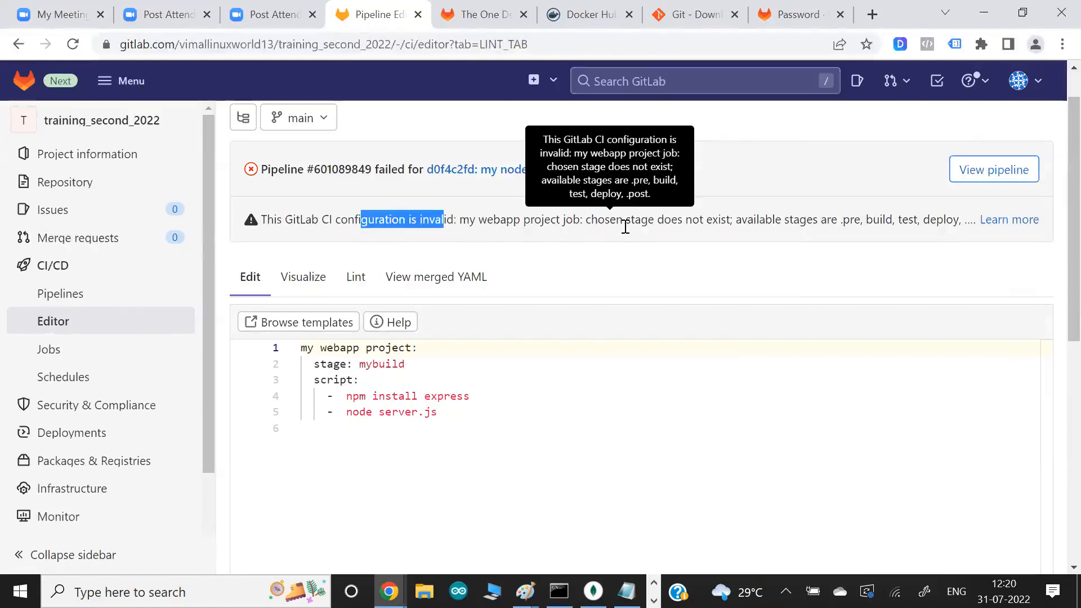
drag(624, 225, 699, 223)
click(698, 224)
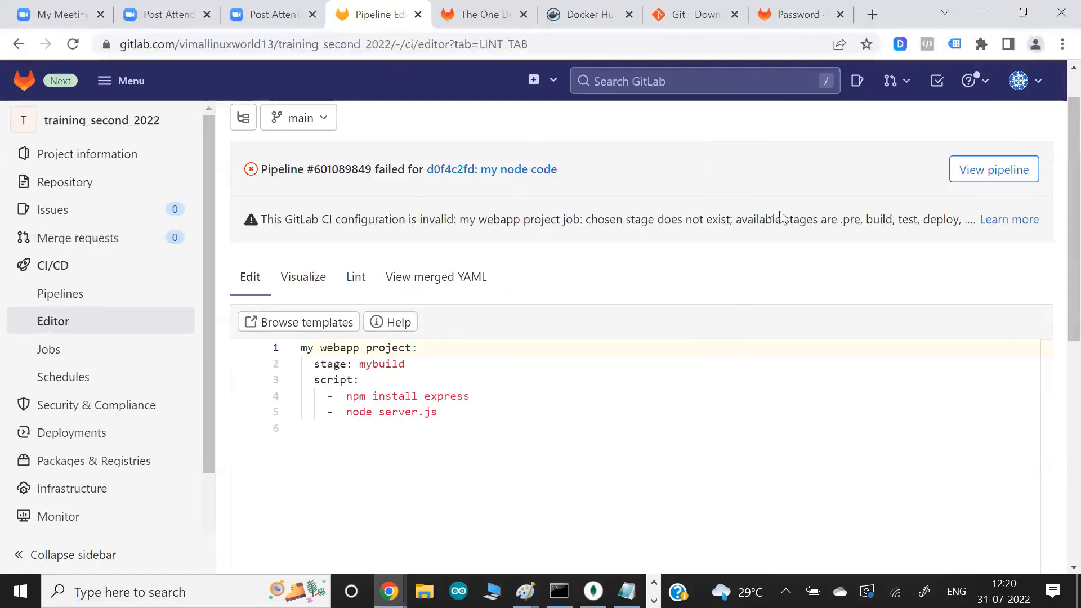
drag(843, 221, 926, 222)
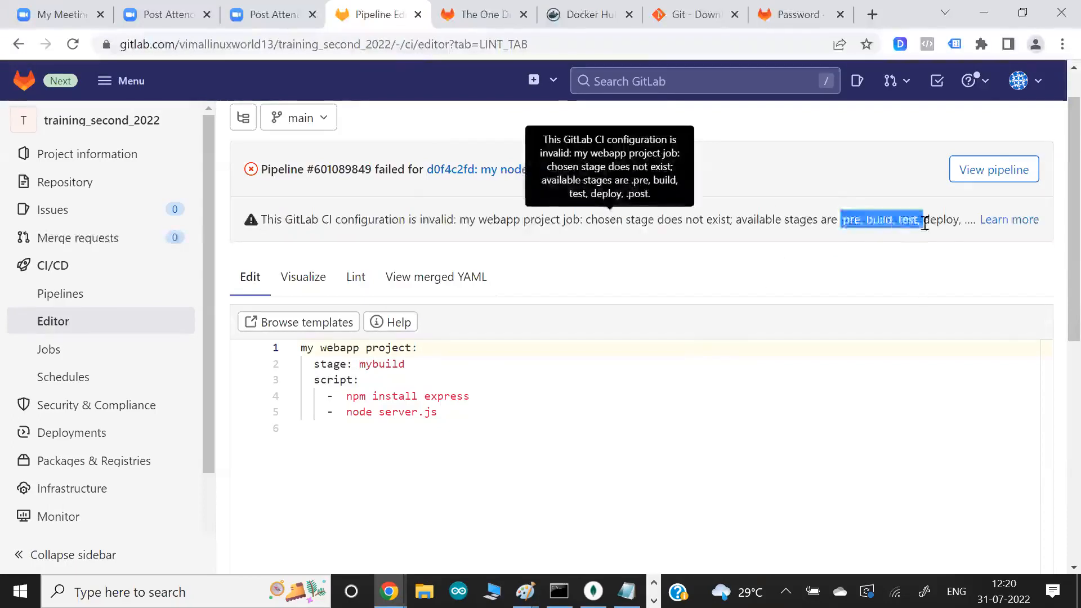
- Open the documentation linked from the invalid-configuration message, skim the .gitlab-ci.yml keyword reference, and return to the Pipeline Editor
click(1009, 221)
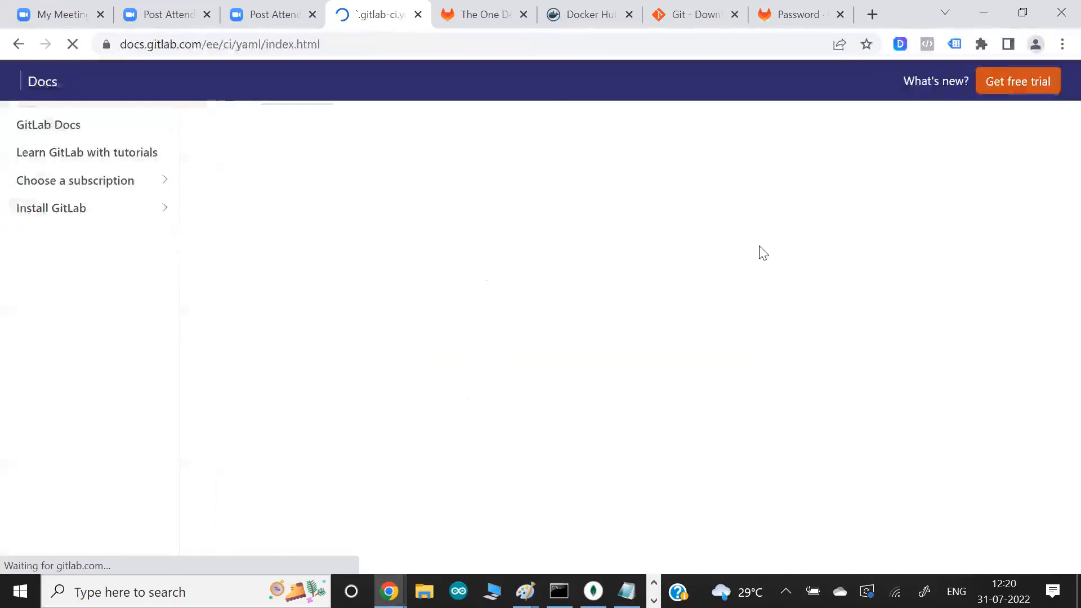
scroll(599, 334, down, 5)
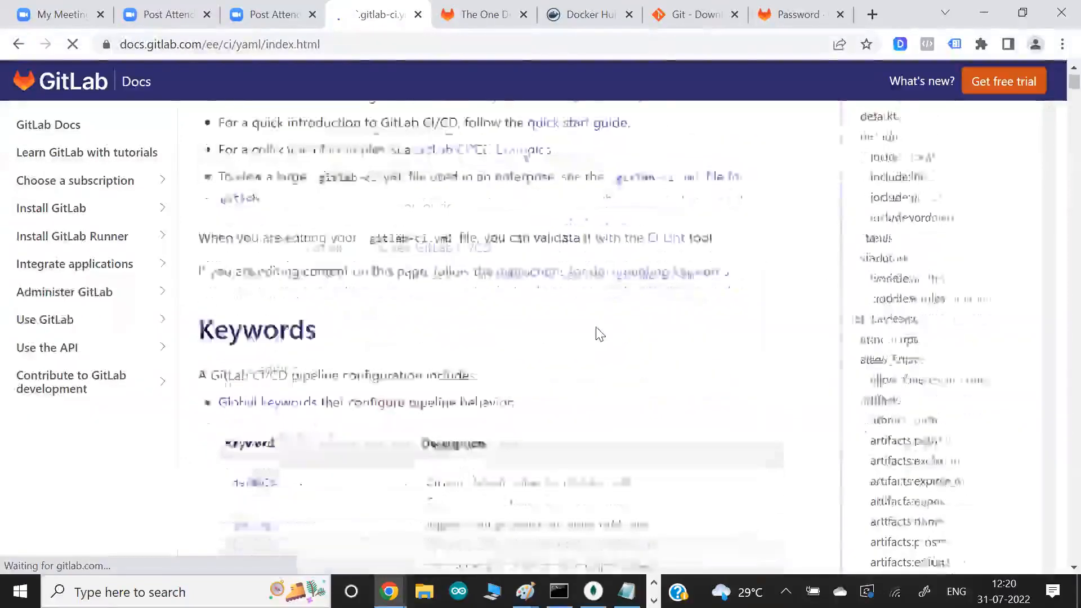
scroll(386, 350, down, 10)
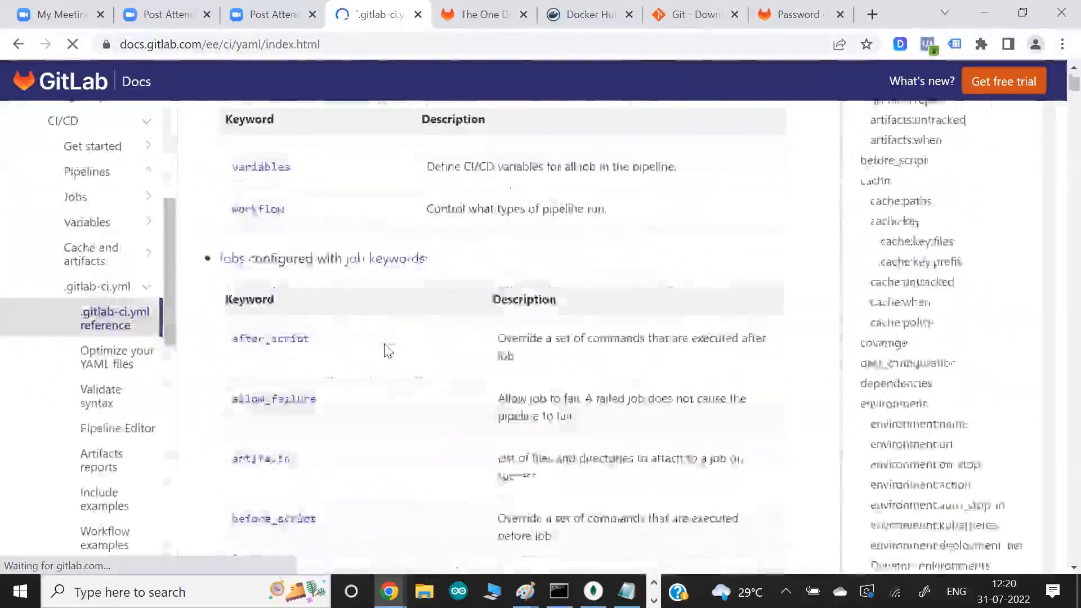
scroll(387, 349, down, 4)
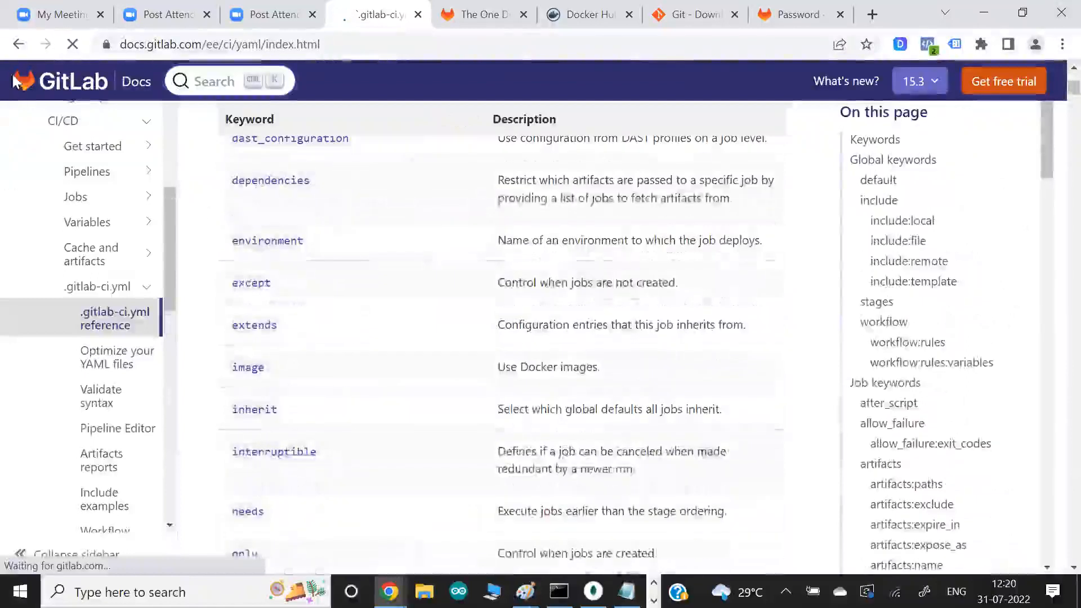
click(10, 53)
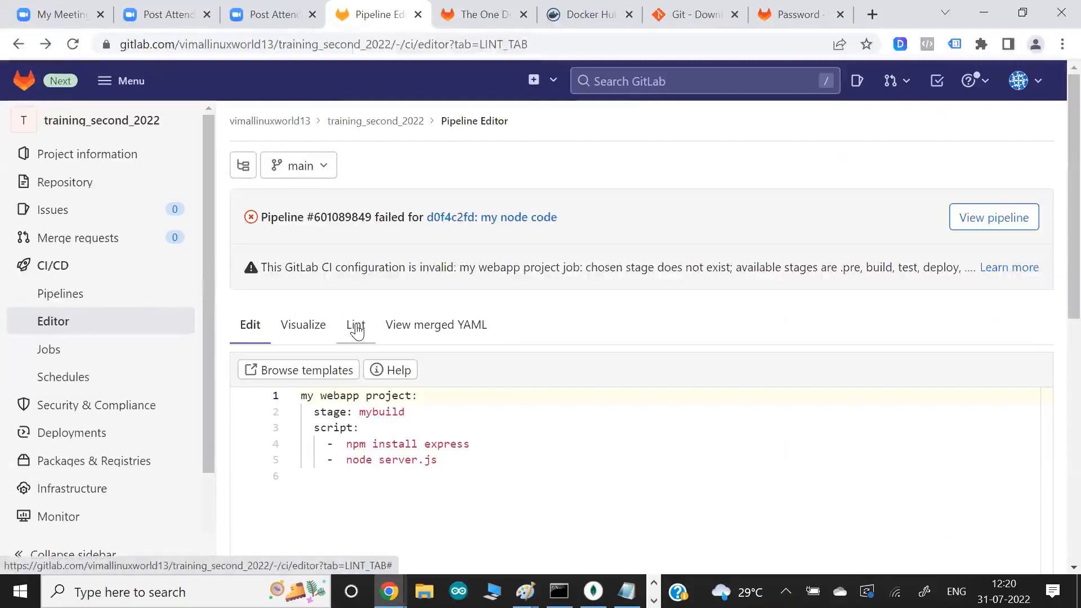
- Check the configuration's Lint result, then examine the job definition and its stage value in the Pipeline Editor
click(356, 327)
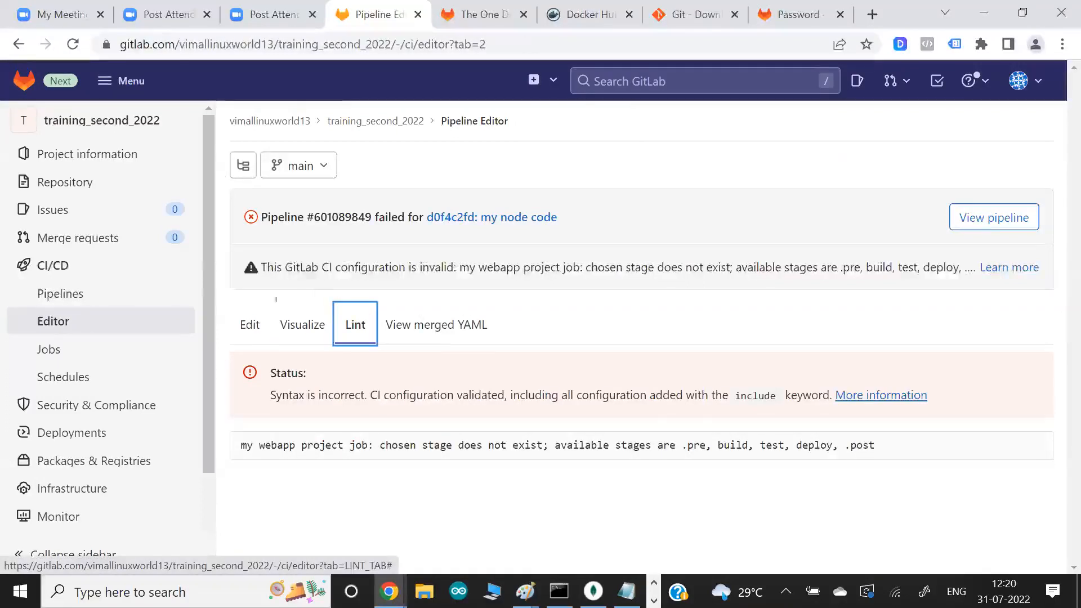
click(248, 326)
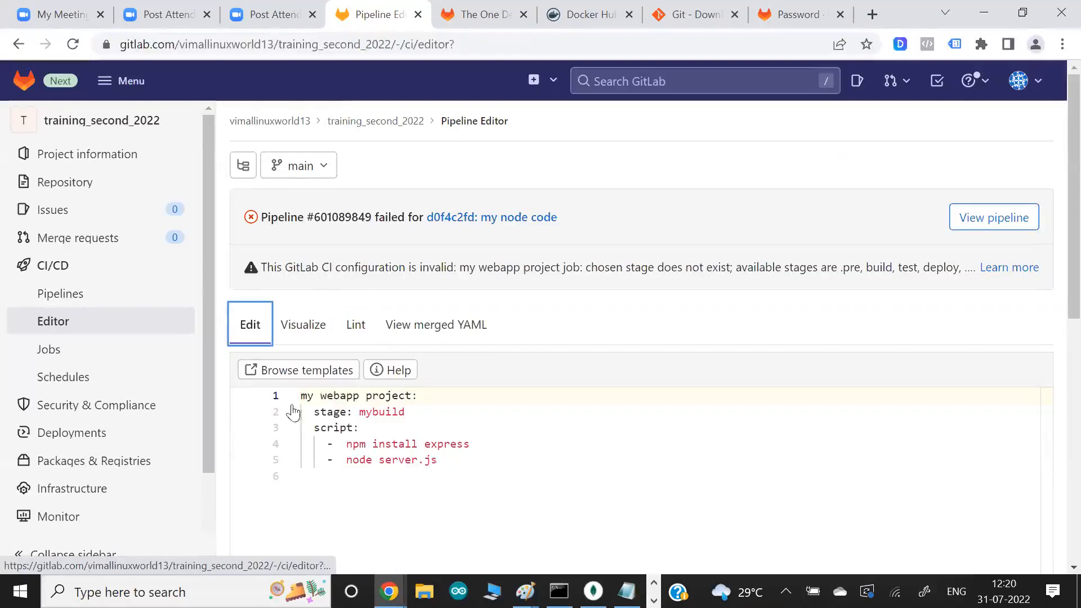
drag(302, 396, 443, 466)
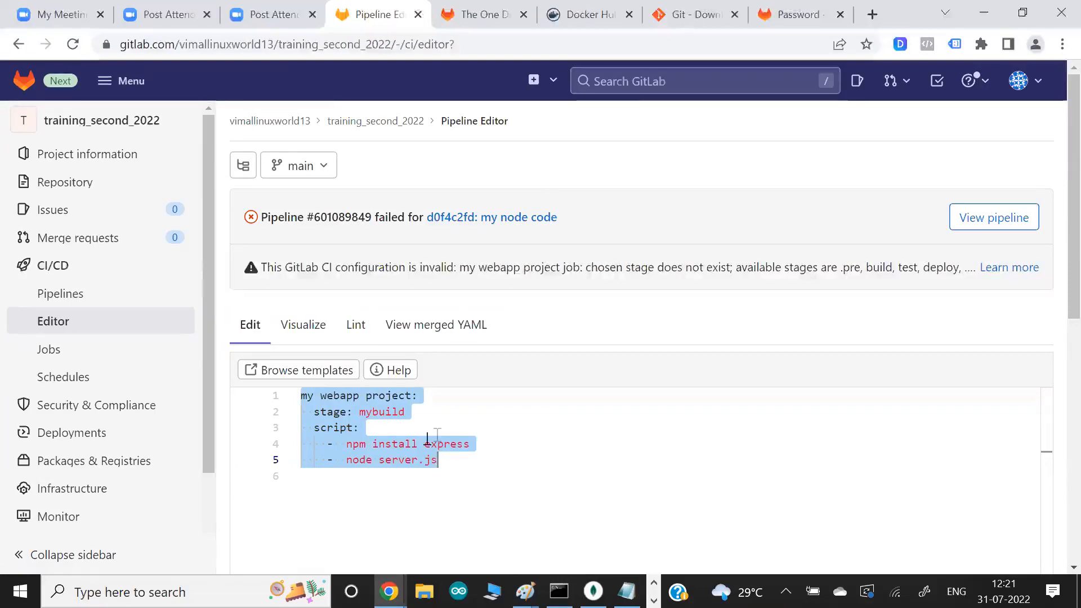
click(316, 427)
drag(320, 417, 417, 413)
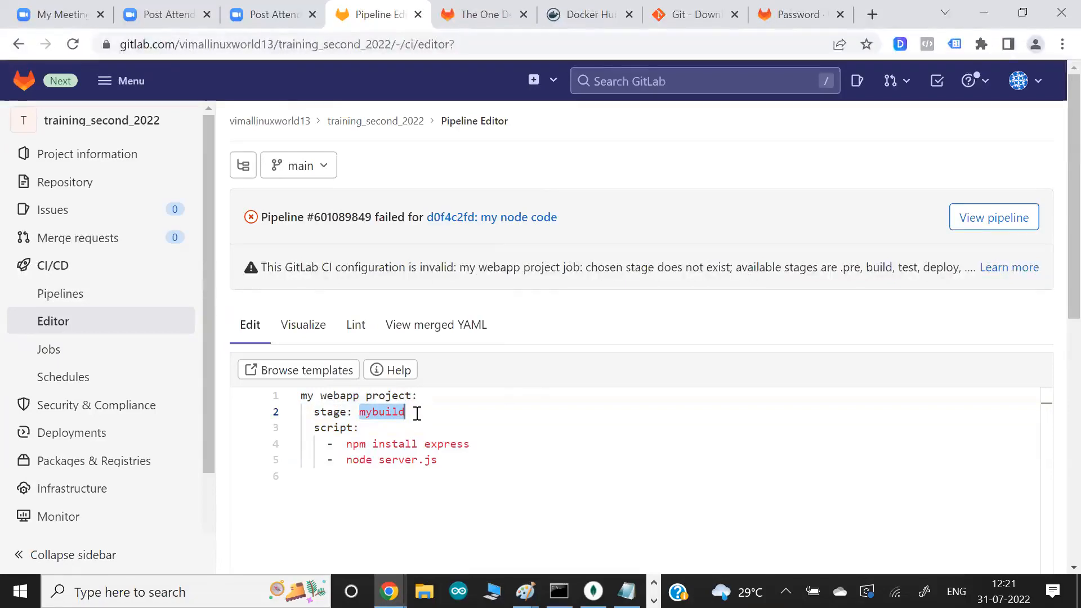
click(416, 414)
drag(367, 414, 394, 412)
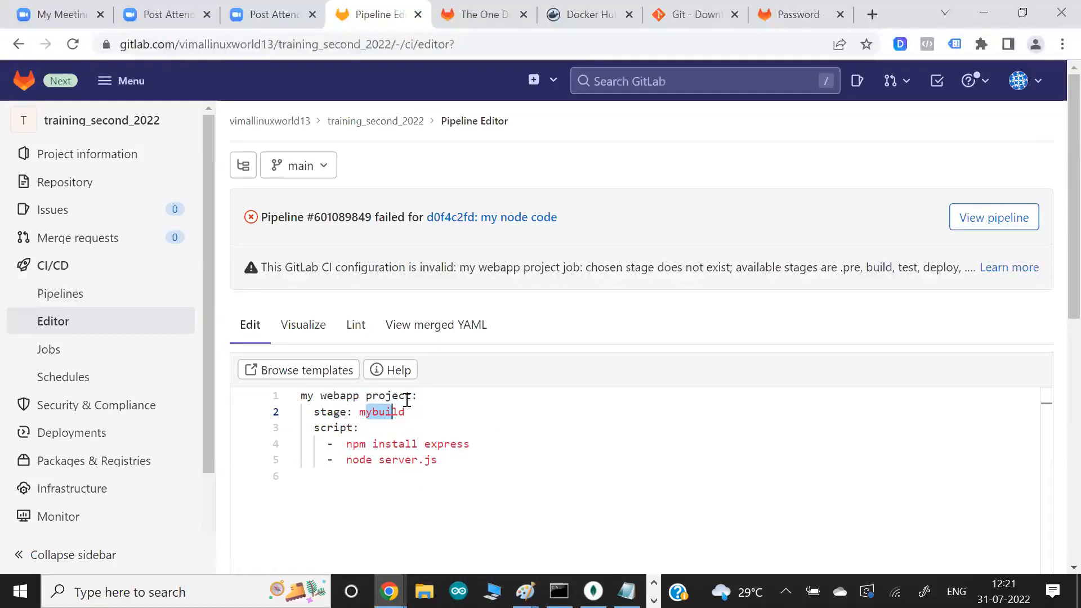
- Examine the Lint status and list of available stages, and compare them with the stage line in the editor
click(359, 332)
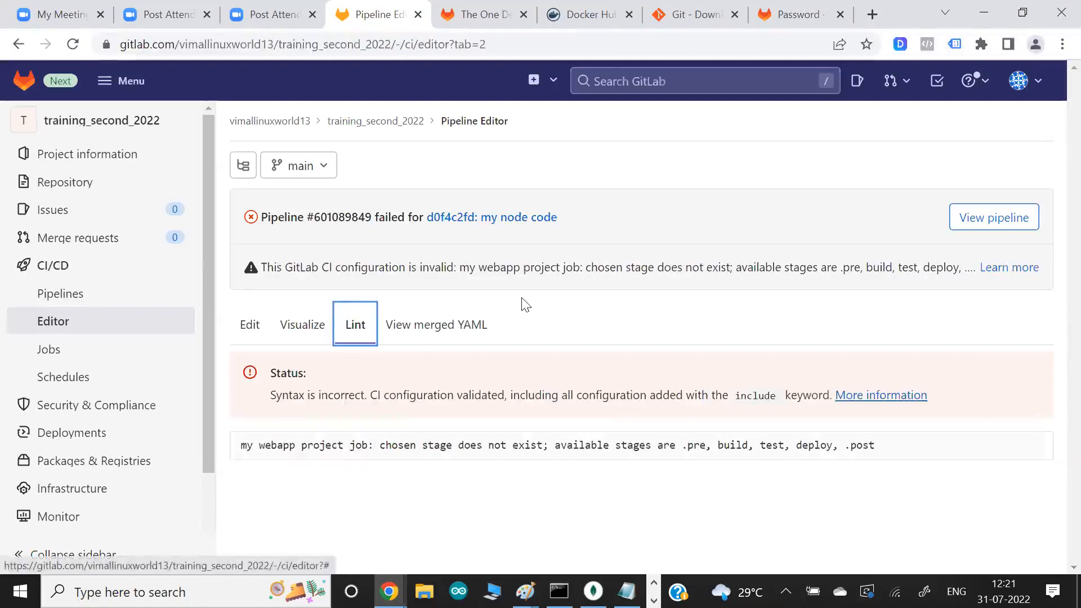
drag(320, 391, 396, 391)
click(397, 392)
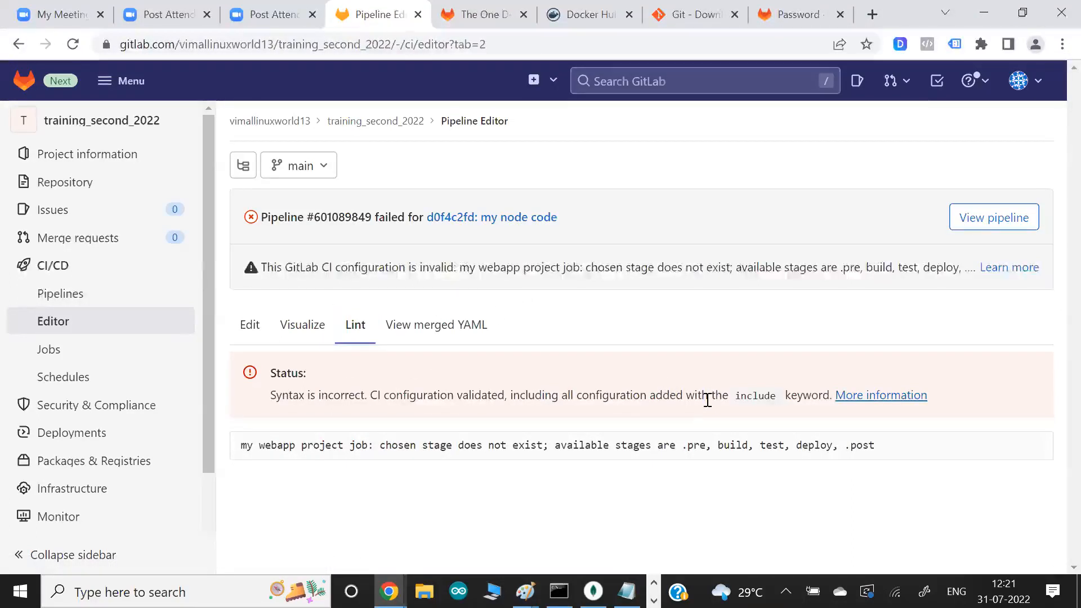
drag(708, 399, 790, 395)
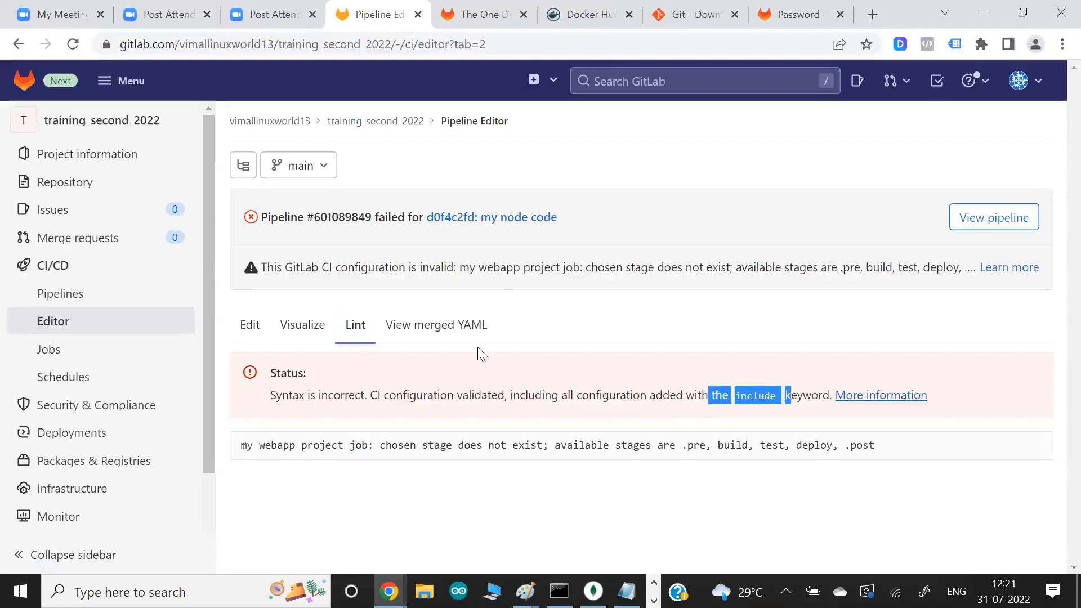
drag(661, 449, 877, 458)
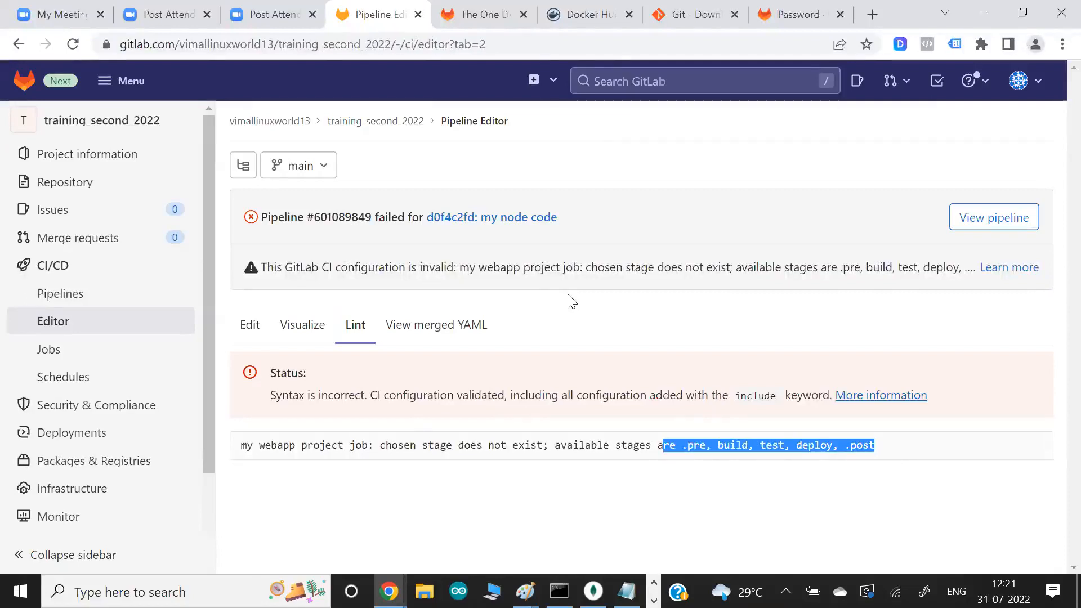
click(248, 323)
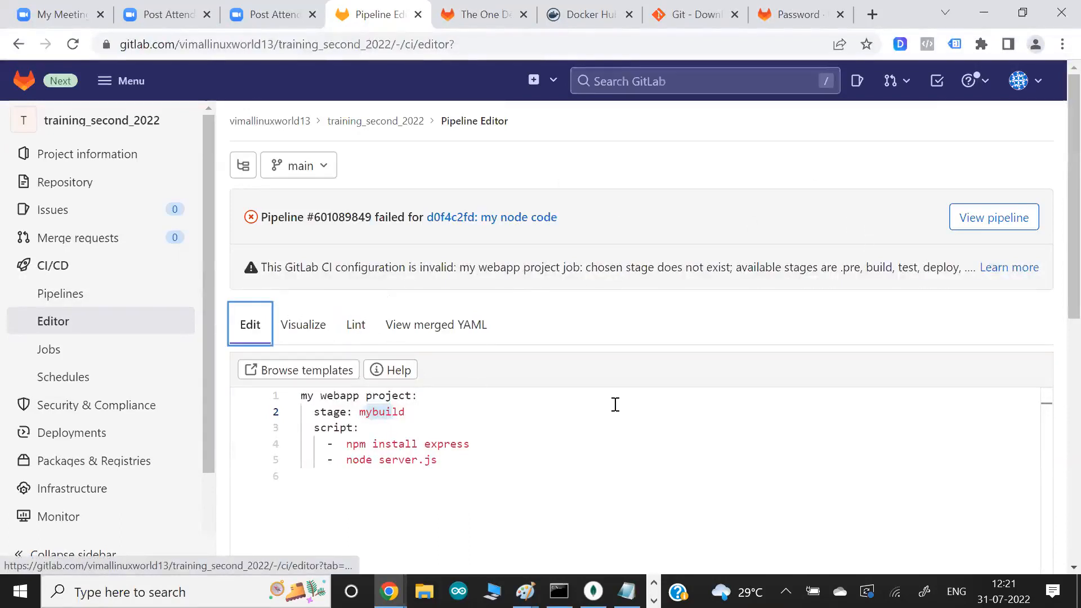
click(326, 412)
click(380, 414)
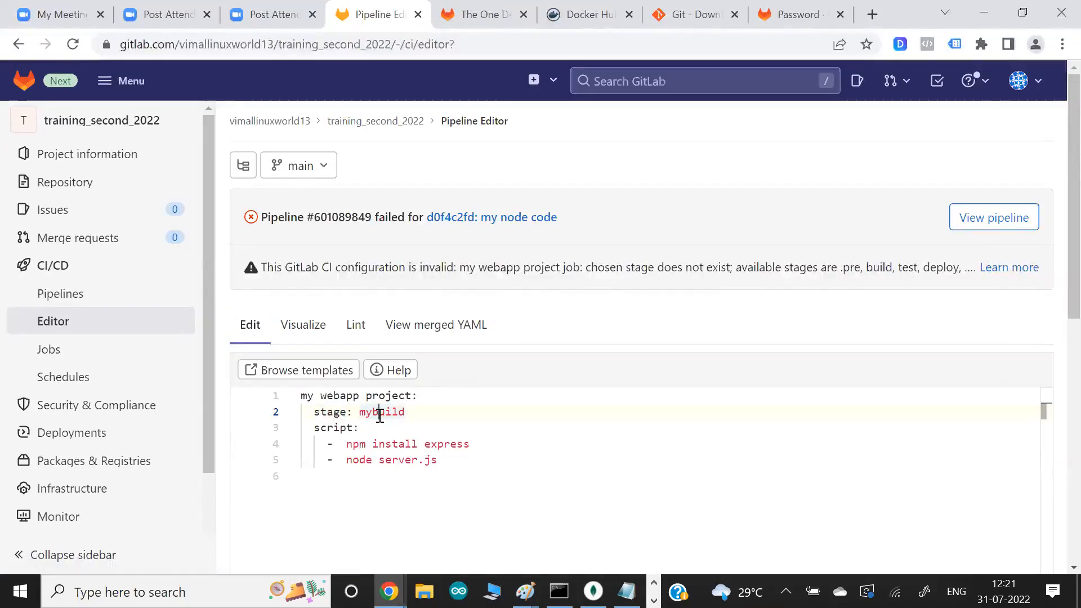
- Switch to the Git Bash terminal and open .gitlab-ci.yml in Vim
key(alt+Tab)
text(vim )
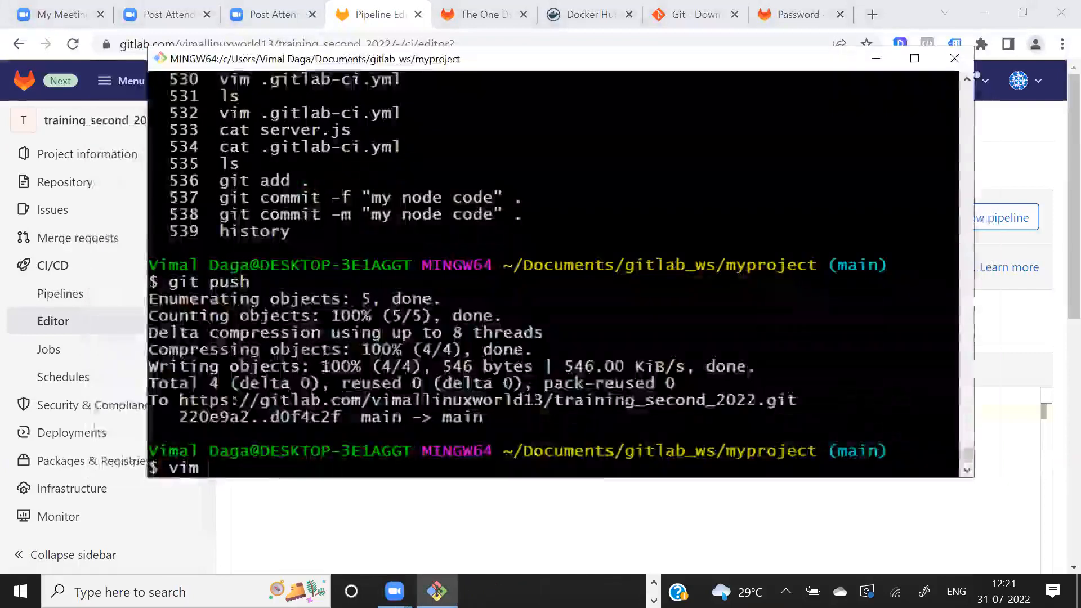
text(.gitl)
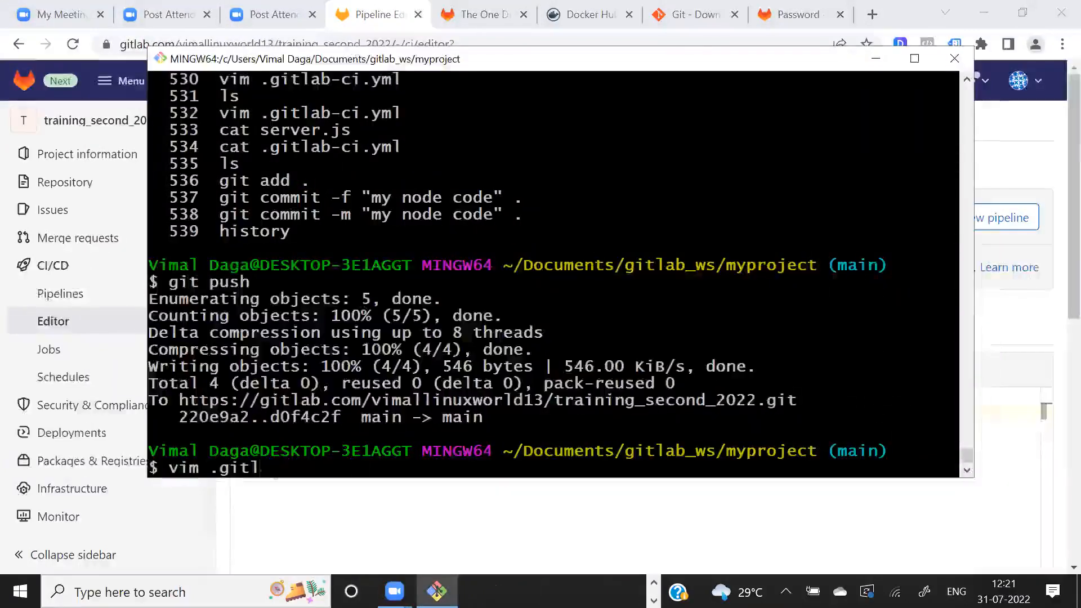
key(Tab)
key(Return)
- Change the job's stage value to build, then save the file and exit Vim
key(Up)
key(Up)
key(Up)
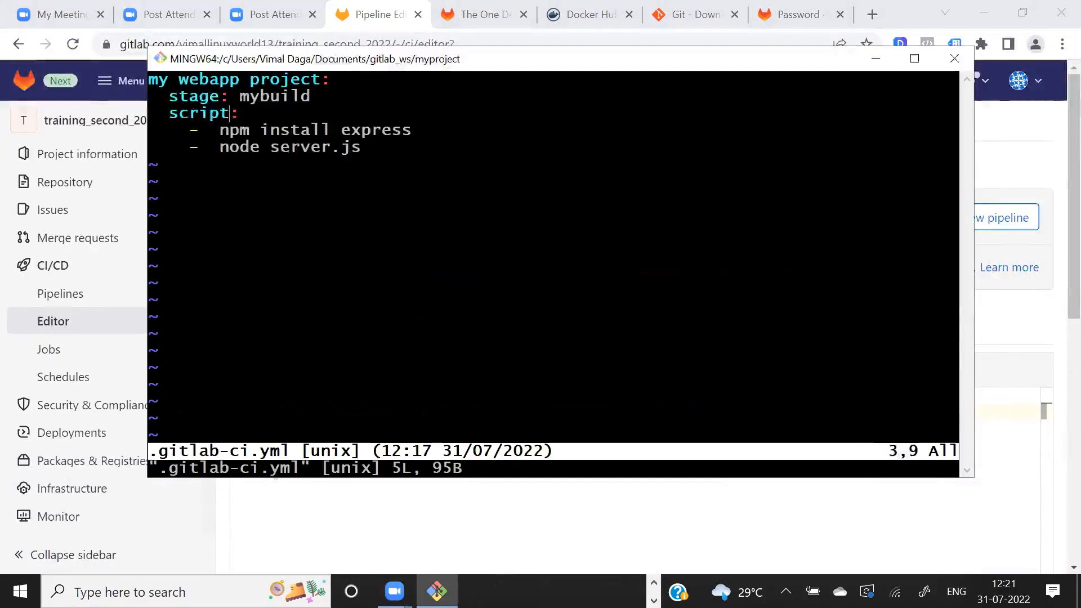
key(Left)
key(Left)
key(Left)
key(Left)
key(i)
key(BackSpace)
key(BackSpace)
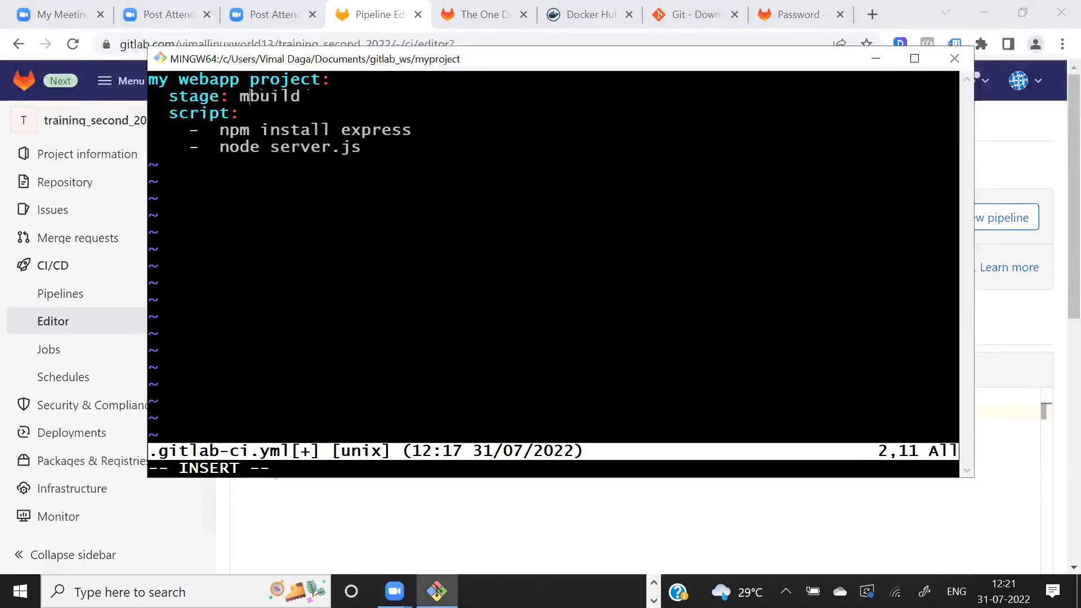
key(Escape)
text(:wq)
key(Return)
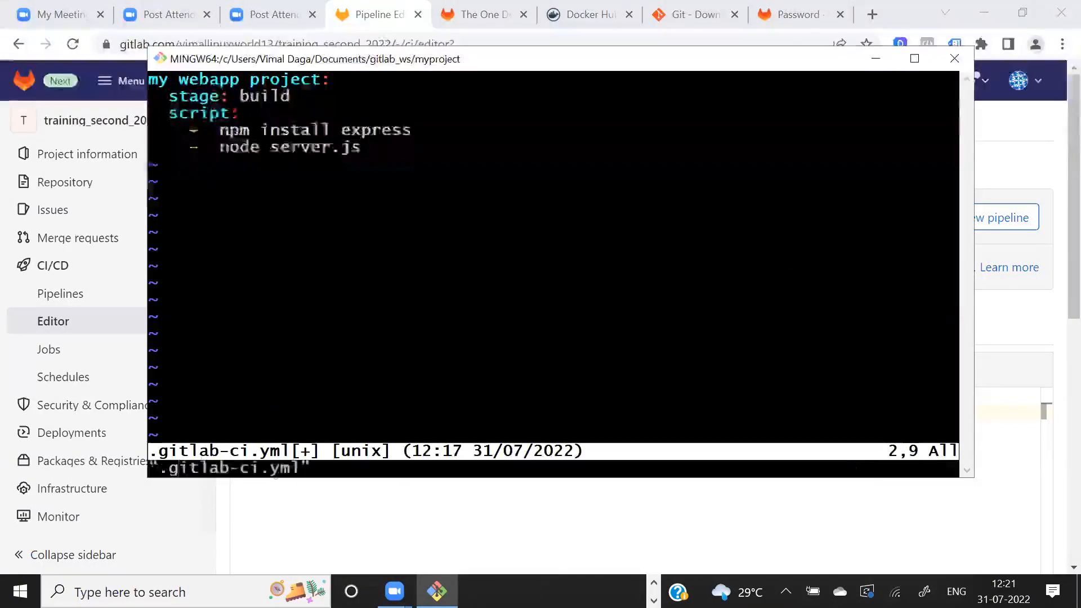
- Stage all changes with git add and commit them with the message "my node code new"
text(git add .)
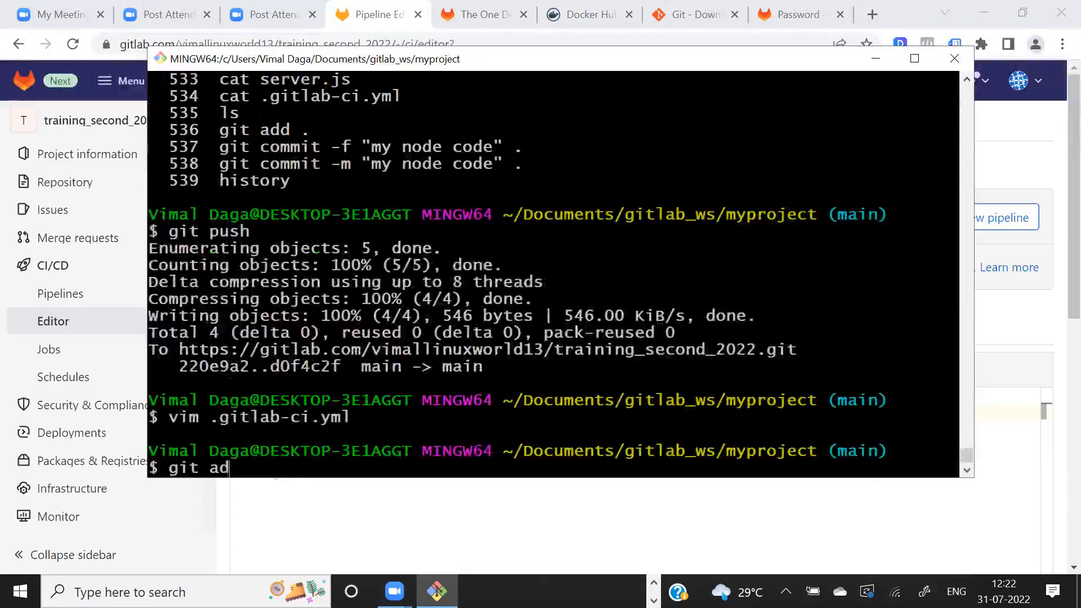
key(Return)
key(Up)
key(Up)
key(Up)
key(Up)
key(Up)
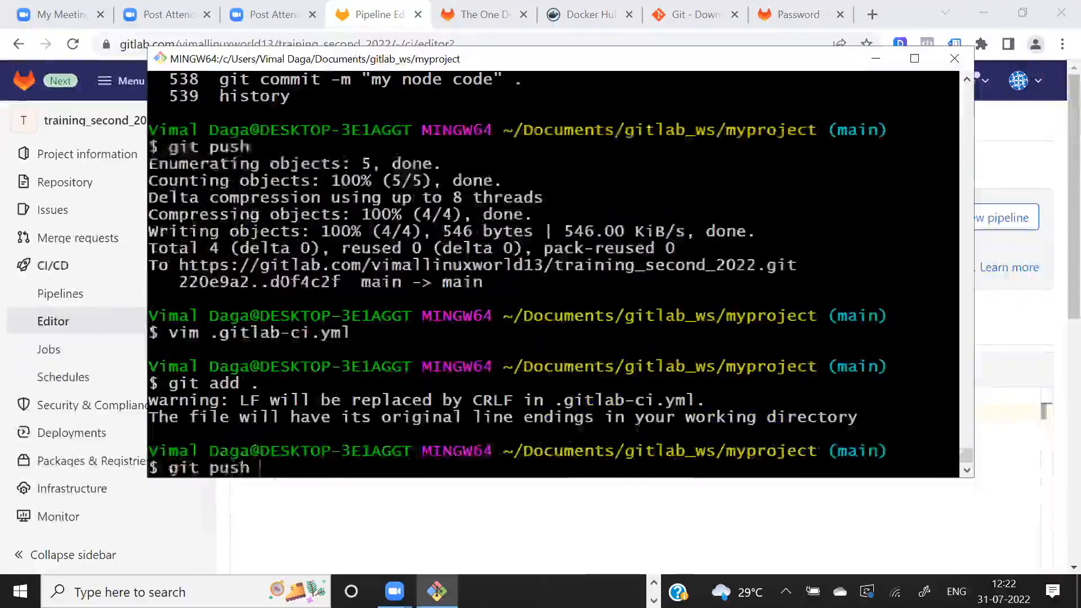
text(new" .)
key(Return)
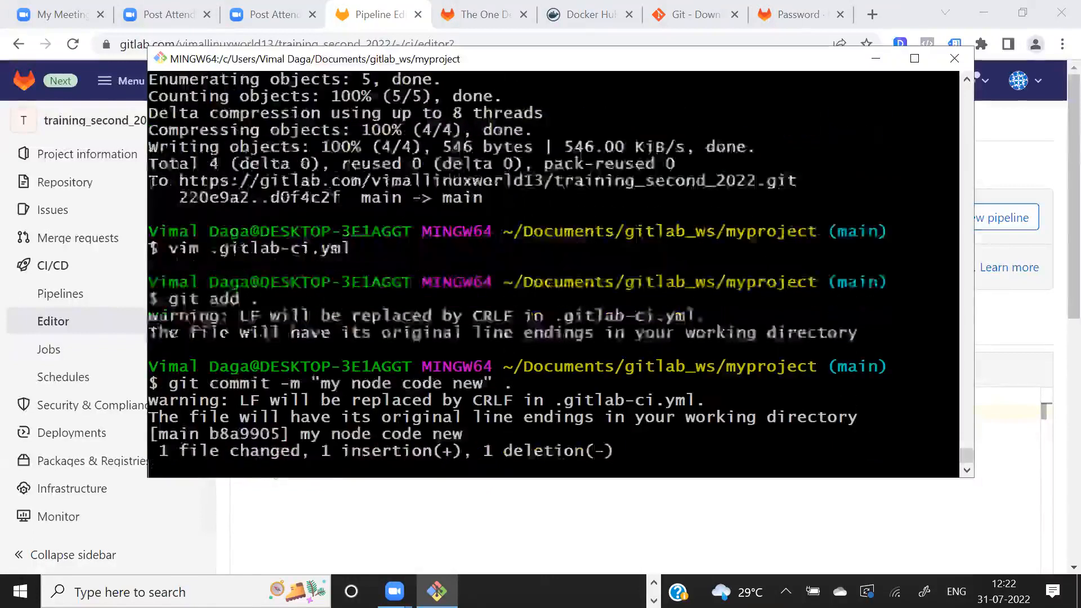
- Push the new commit with git push and open the project's Pipelines page in Chrome
text(git push)
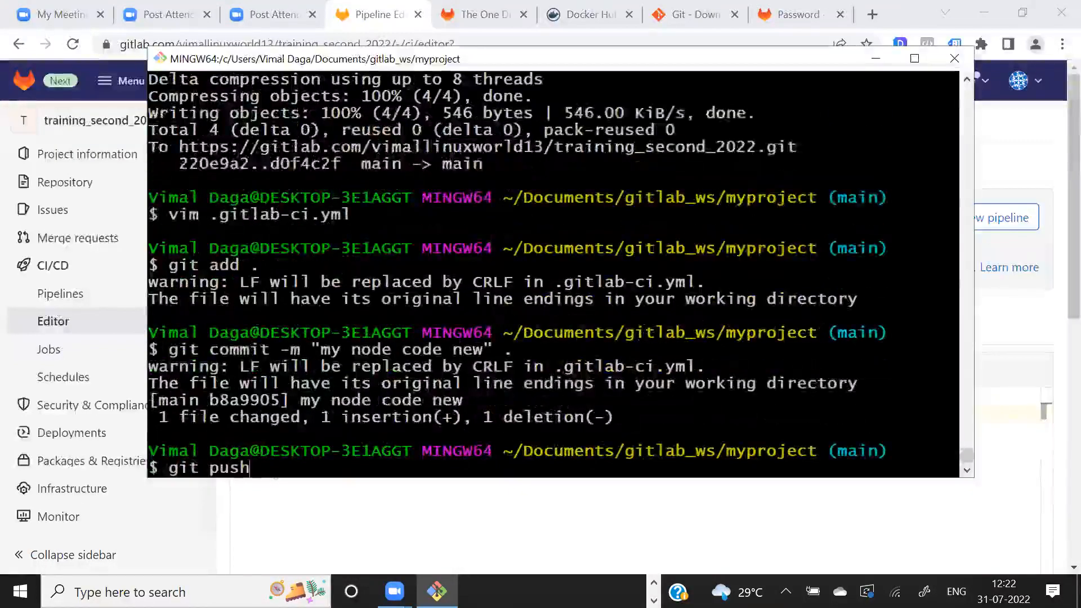
key(Return)
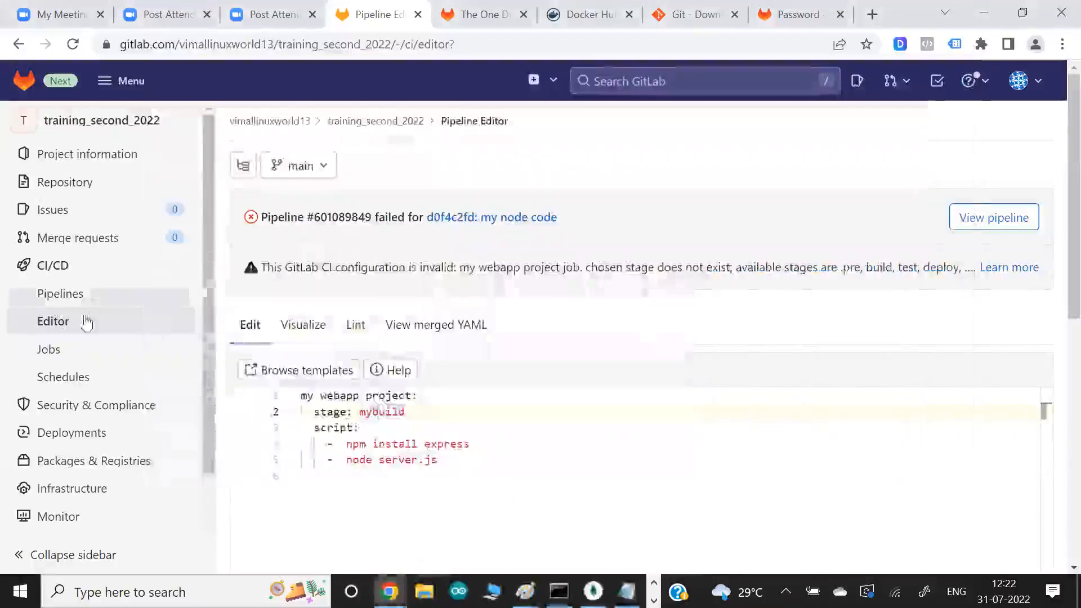
click(75, 300)
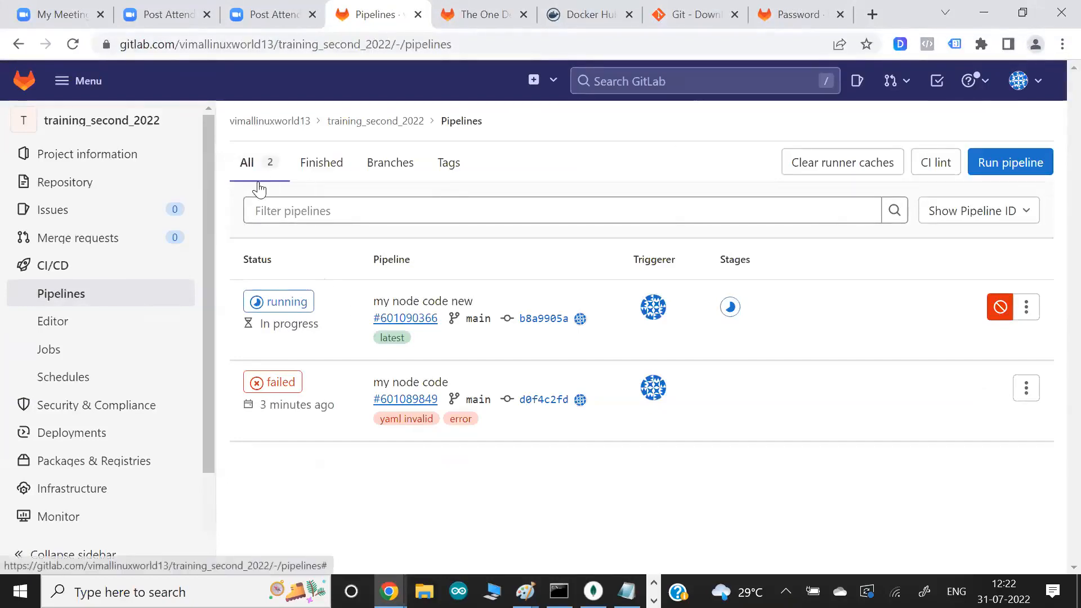
- Return to the Git Bash terminal, list all project files including hidden ones, and highlight .gitlab-ci.yml in the listing
key(alt+Tab)
key(alt+Tab)
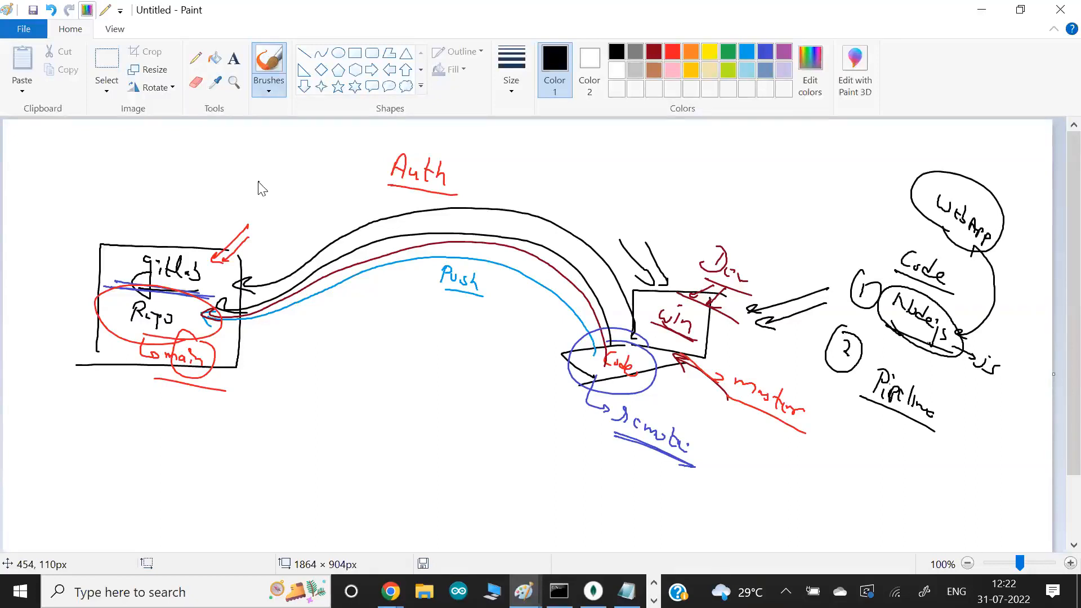
key(alt+Tab)
text(ls -a)
key(Return)
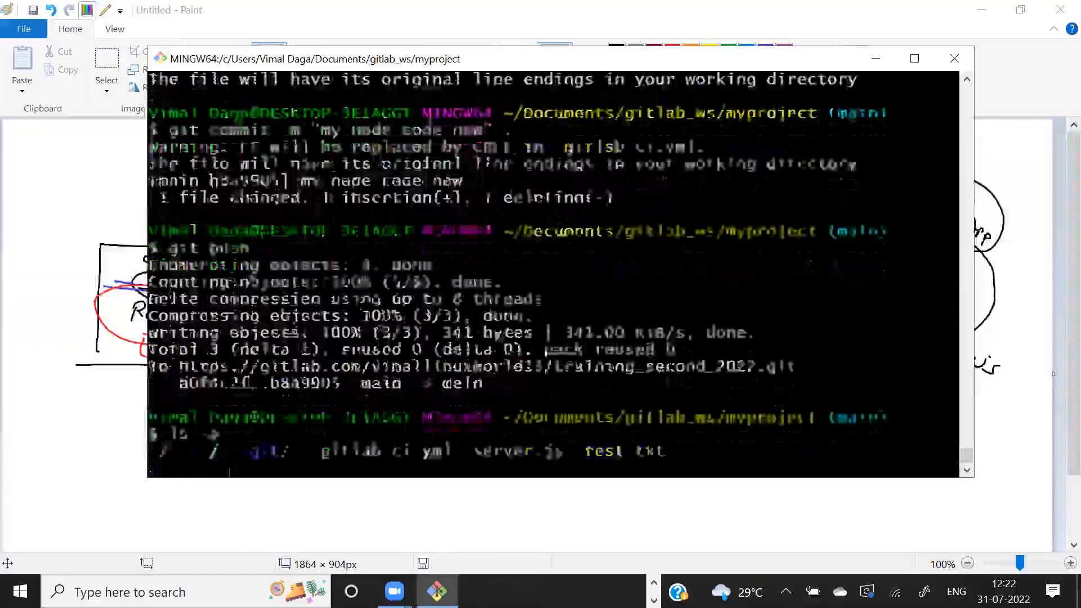
drag(302, 418, 442, 417)
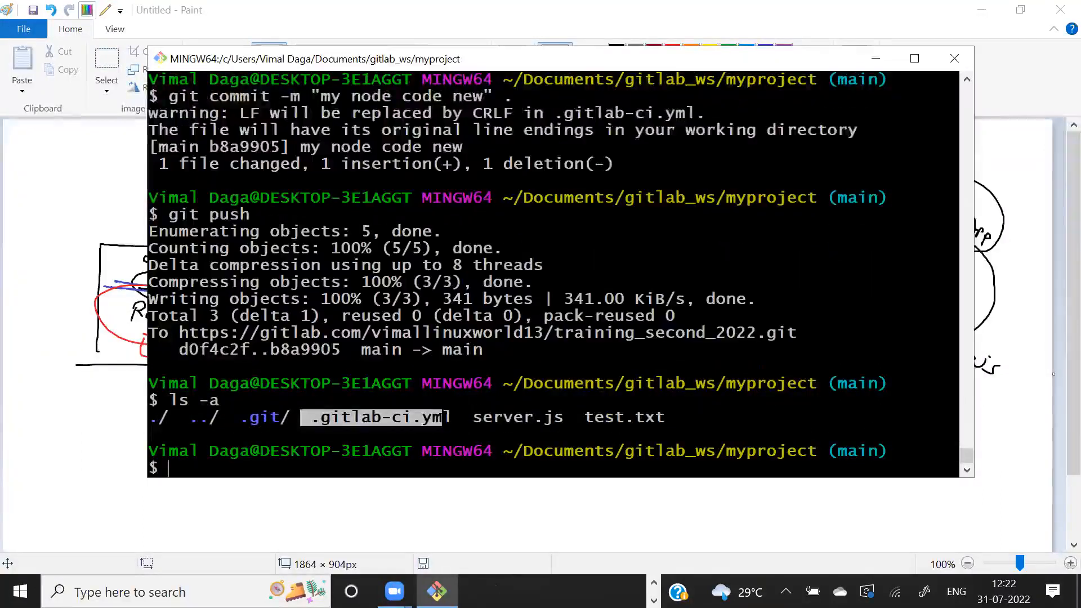
- Switch to Chrome, view .gitlab-ci.yml in the repository files, and open the pipeline details for its latest commit
key(alt+Tab)
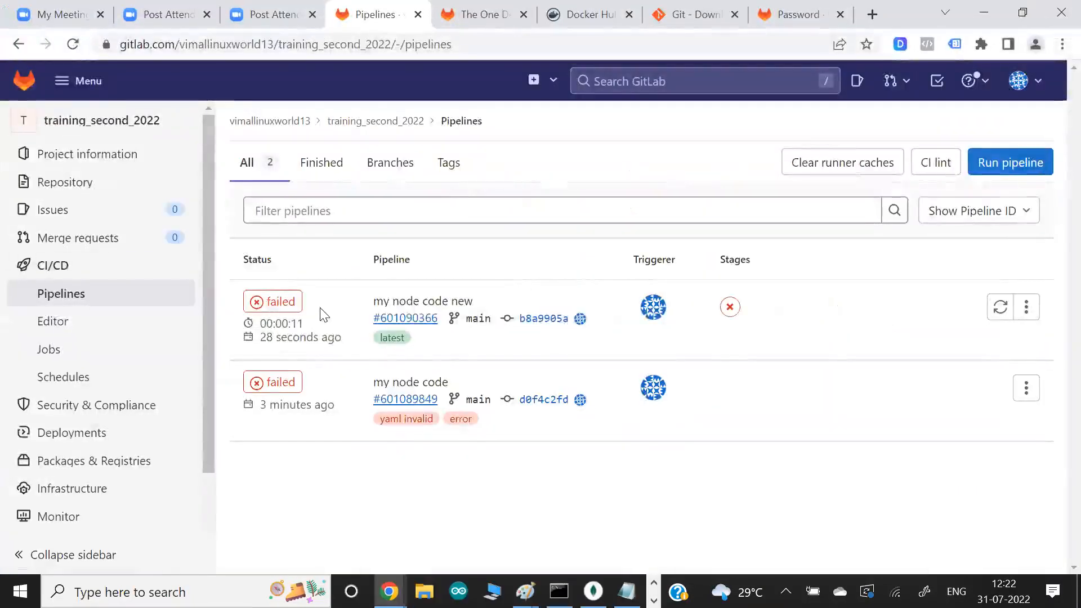
mouse_move(53, 179)
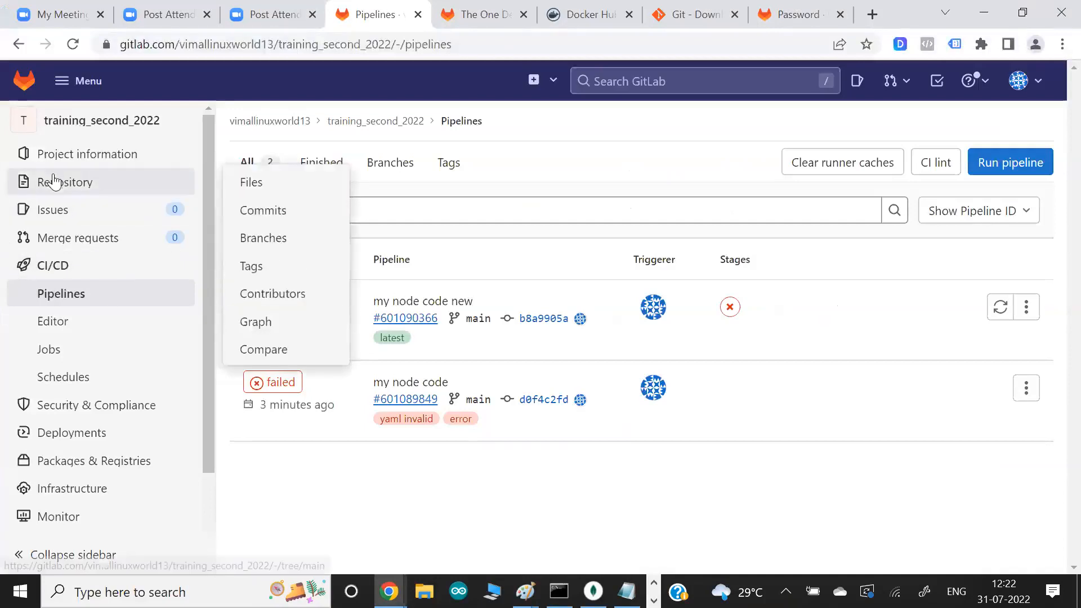
click(248, 184)
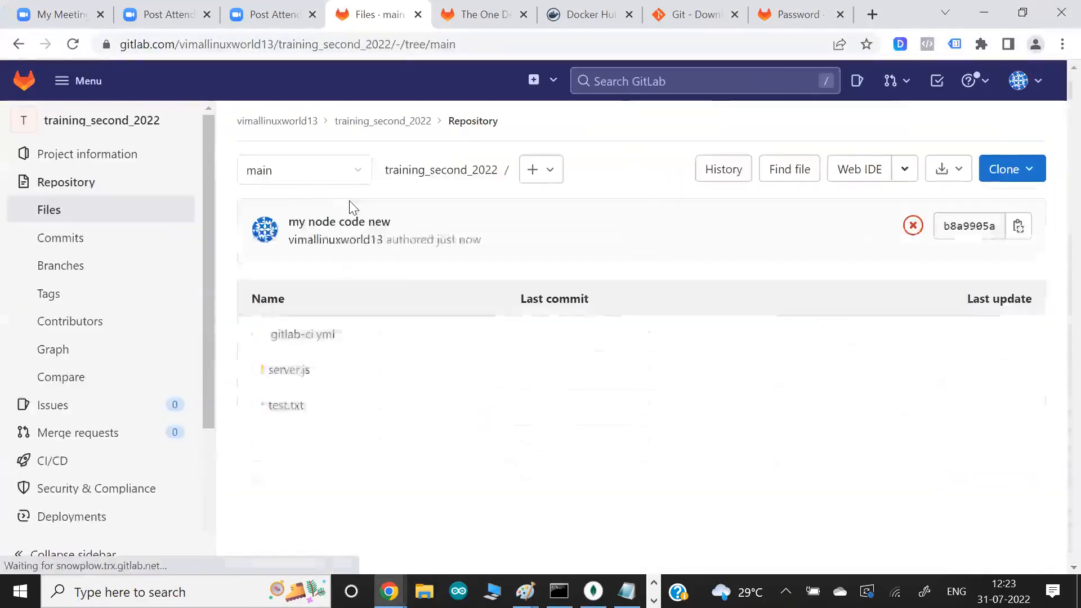
click(310, 341)
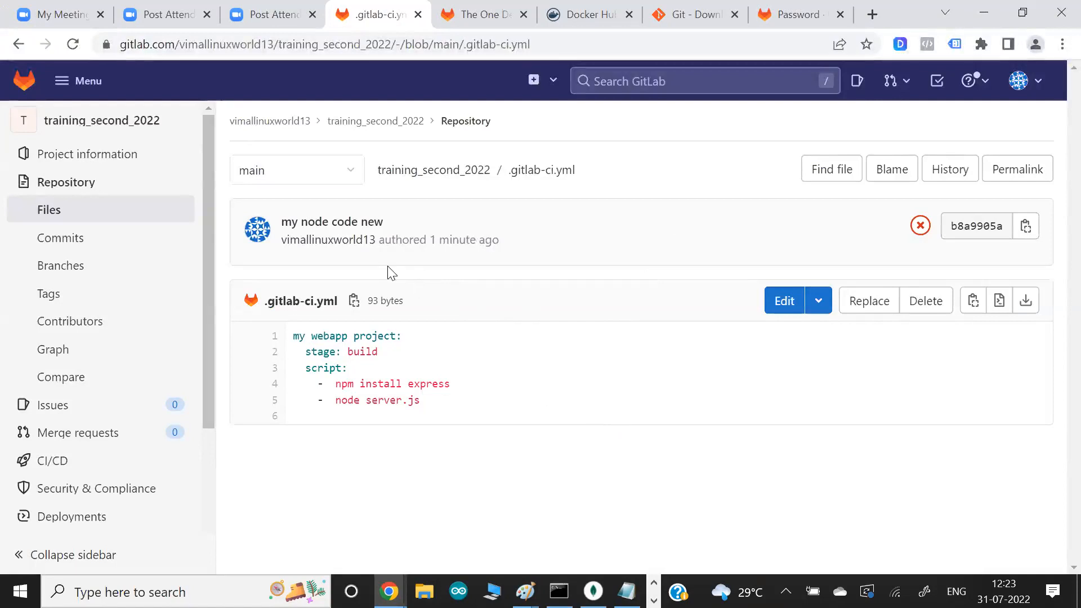
click(920, 227)
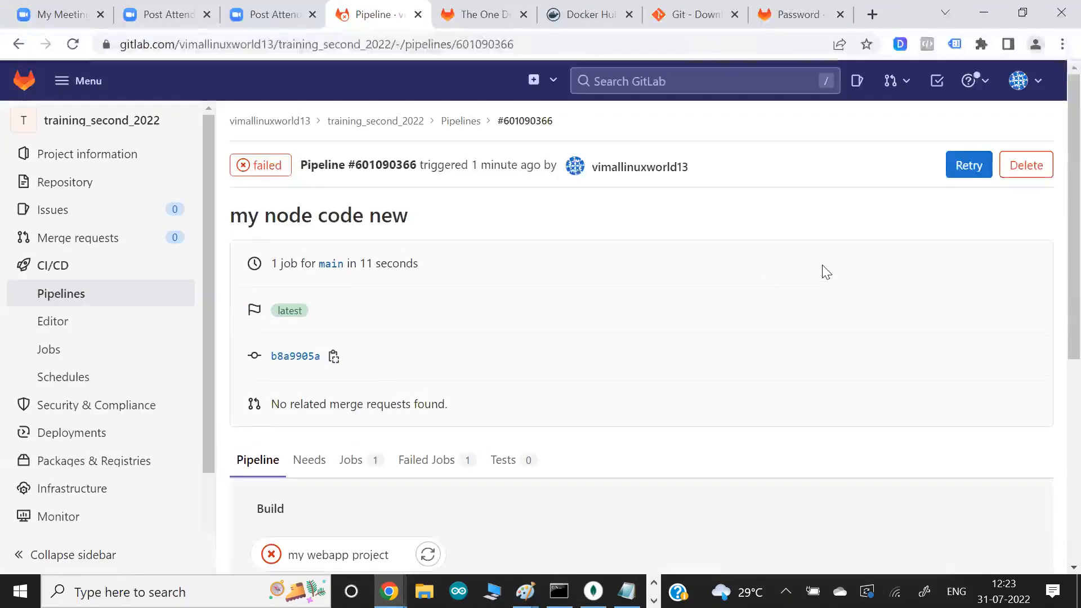
- Examine the job status and failure output of the "my node code new" pipeline in its Jobs and Failed Jobs lists
scroll(826, 273, down, 2)
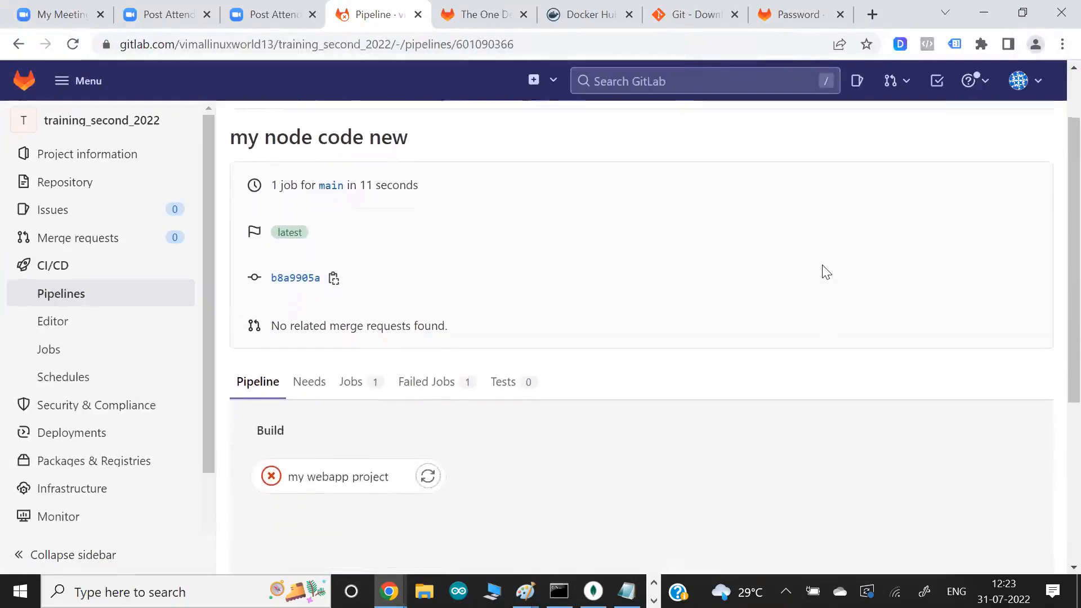
scroll(827, 273, down, 1)
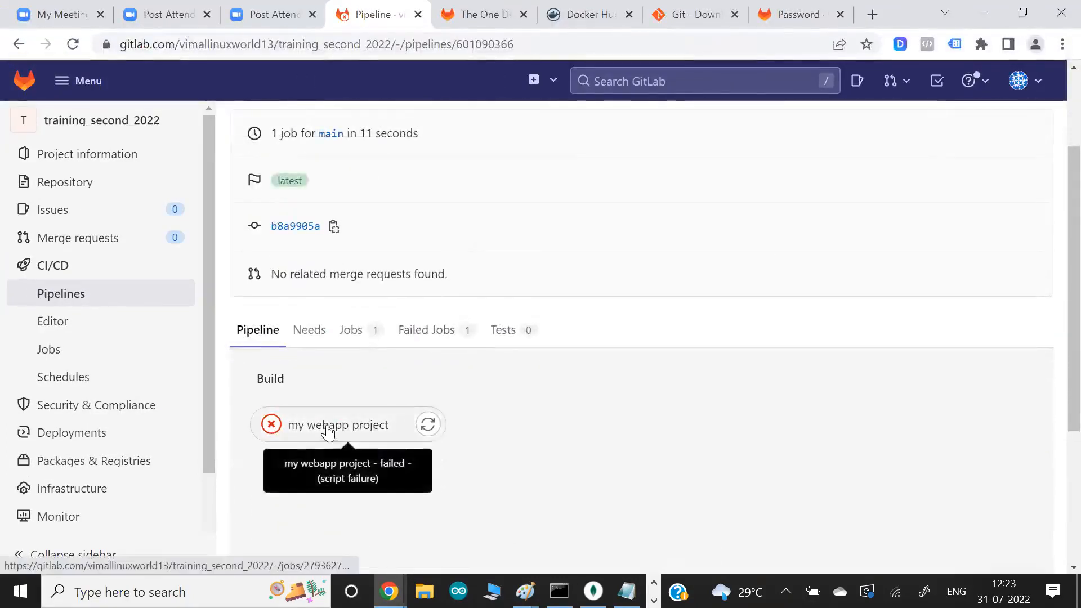
click(359, 346)
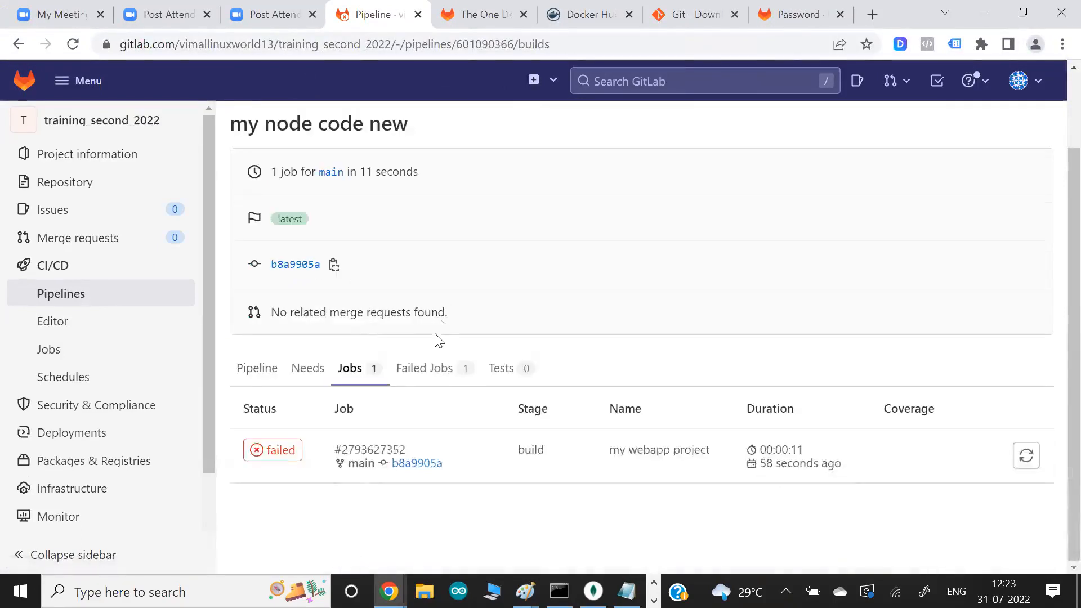
click(435, 369)
scroll(492, 333, down, 2)
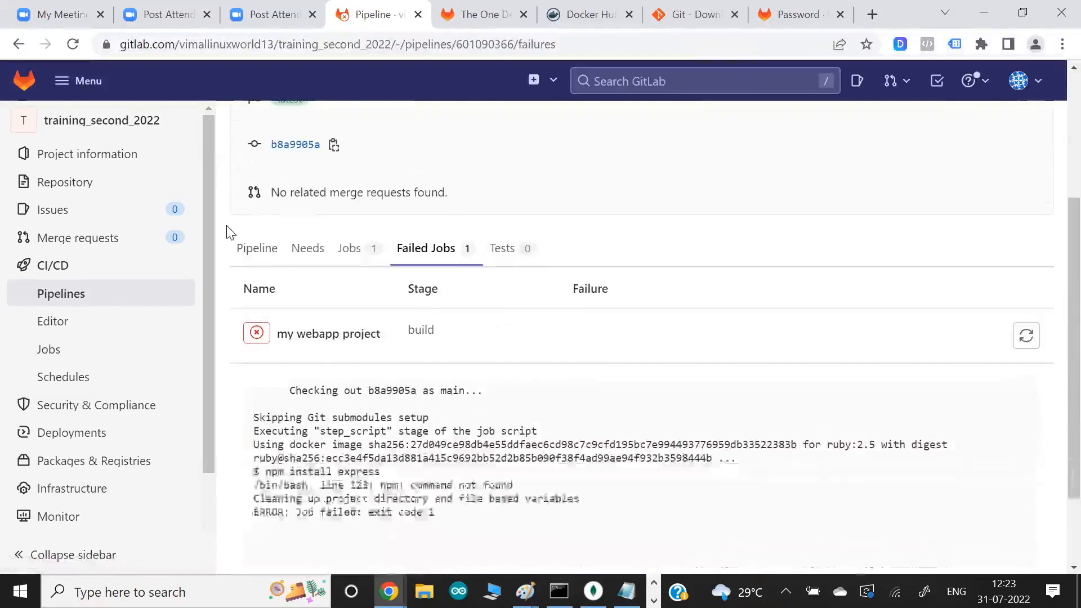
click(358, 249)
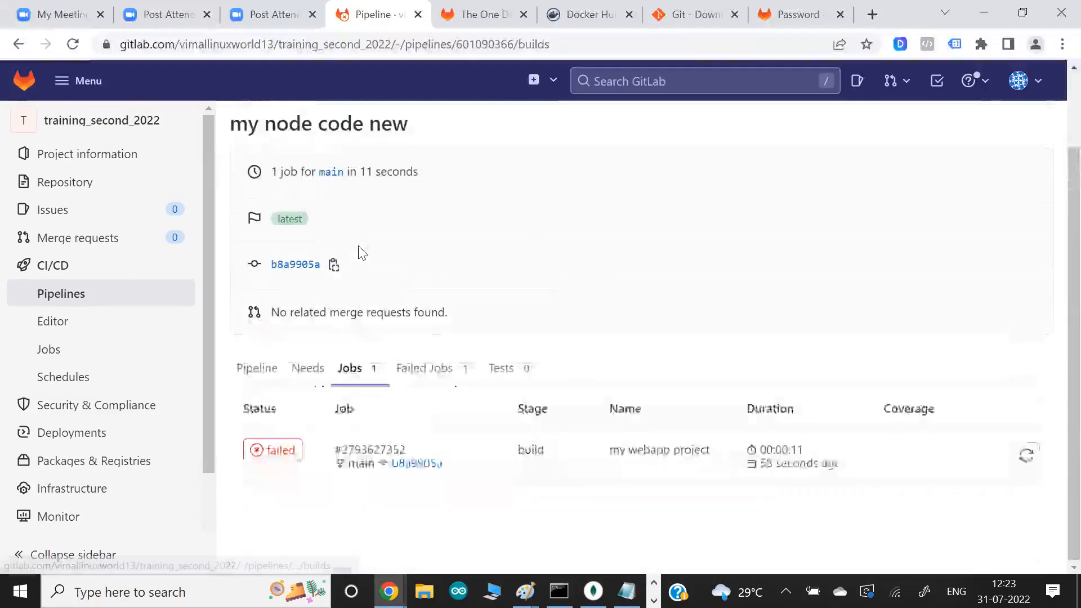
click(423, 370)
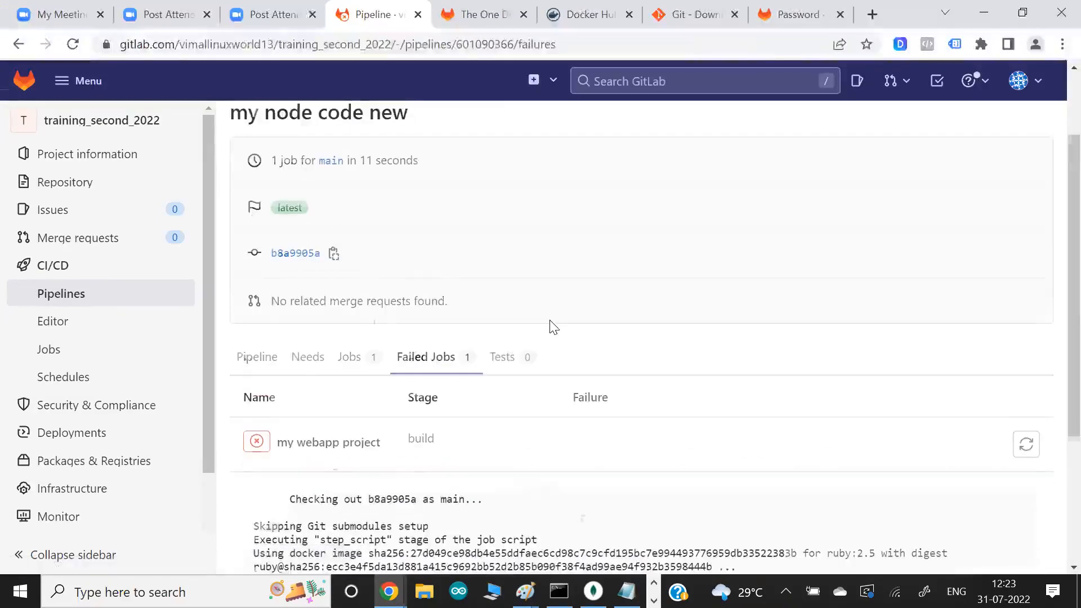
scroll(552, 327, down, 2)
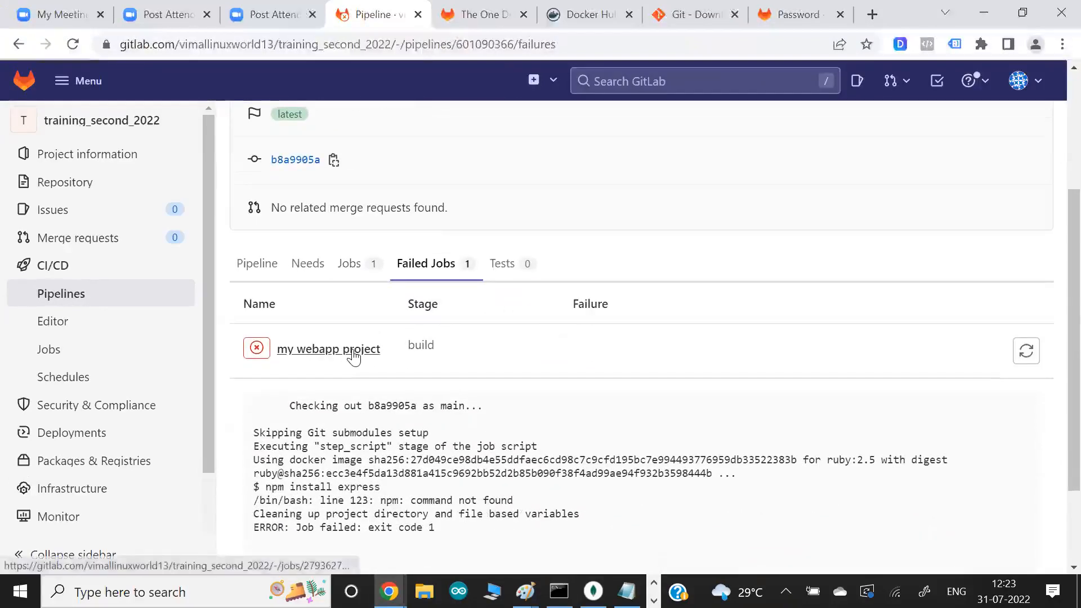
- Switch to Git Bash and print .gitlab-ci.yml with cat to review its stage and script lines
key(alt+Tab)
text(cat .gitlab-ci.yml)
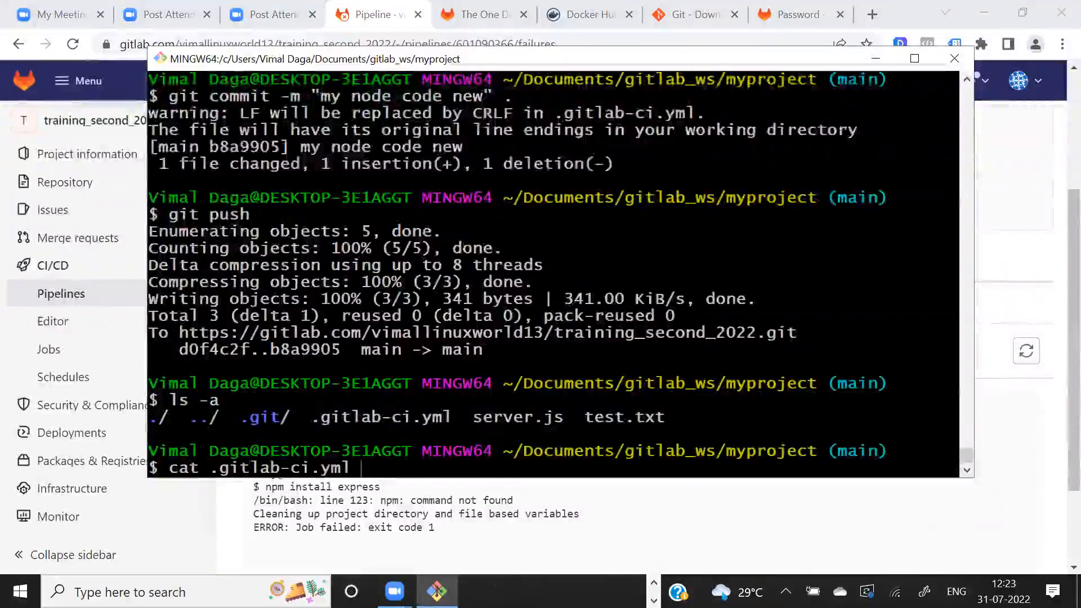
key(Return)
key(Return)
drag(230, 282, 274, 297)
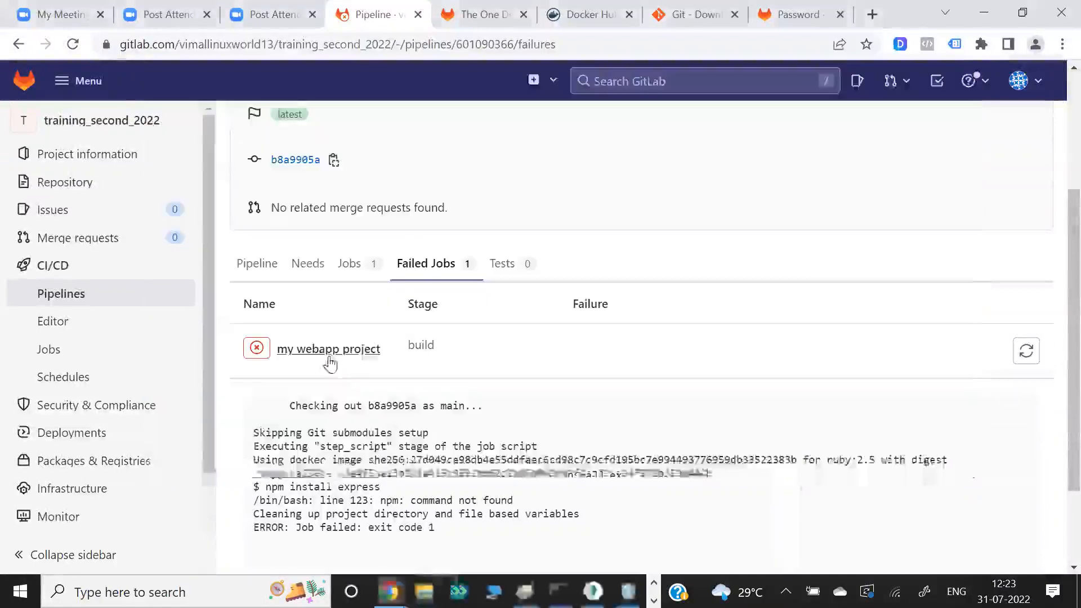
- Return to Chrome, highlight the npm error in the failed job's output, and open the full log of my webapp project
scroll(545, 324, down, 2)
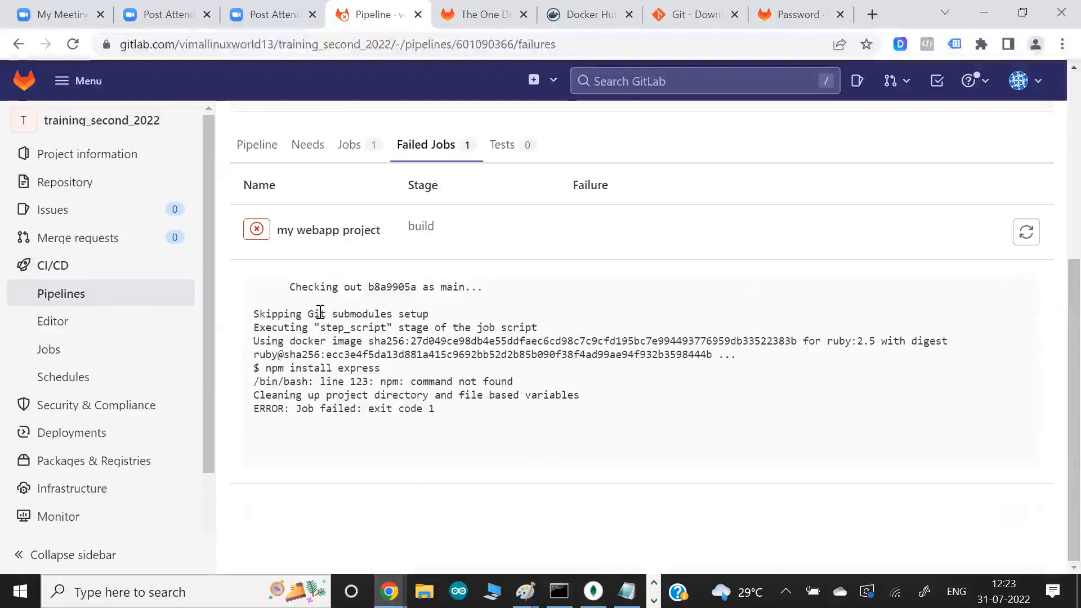
drag(320, 314, 490, 420)
click(490, 420)
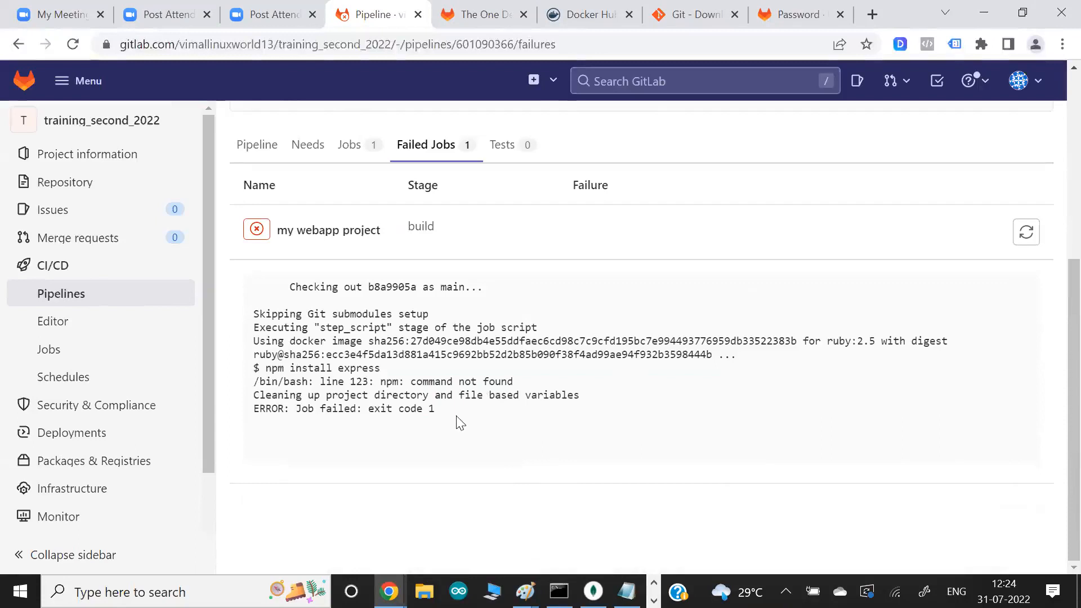
drag(265, 375, 545, 385)
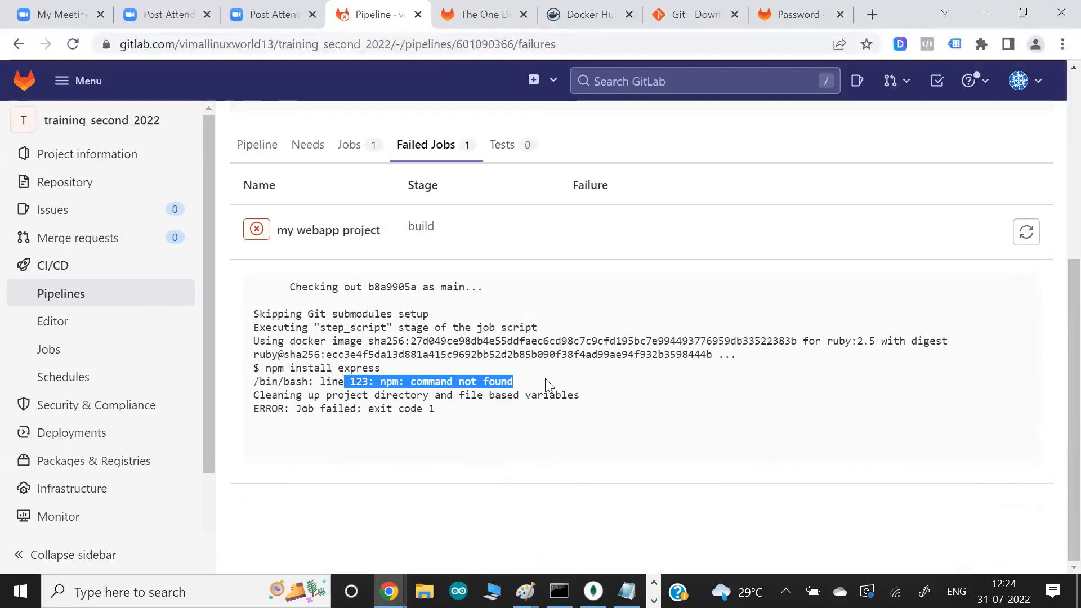
scroll(545, 378, up, 2)
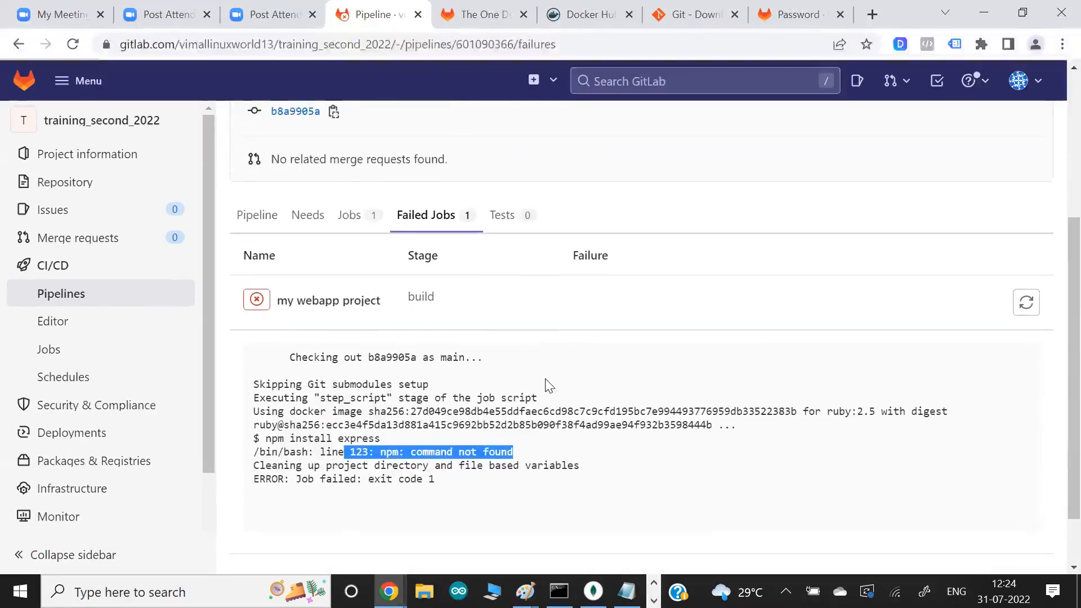
click(301, 306)
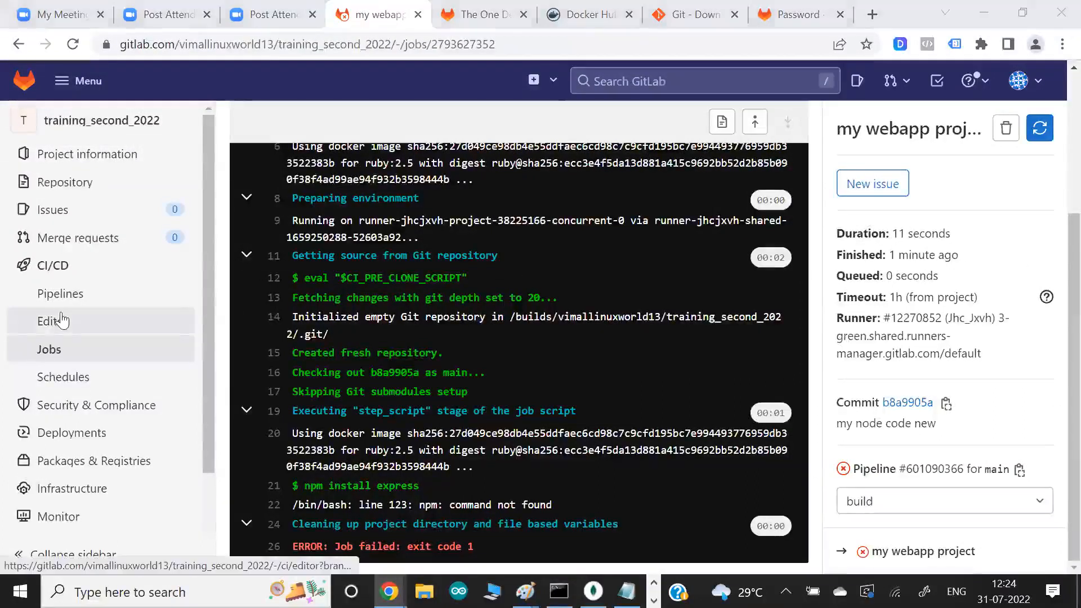
- Open a new Paint canvas and paste the captured screenshot of the job log into it
key(super)
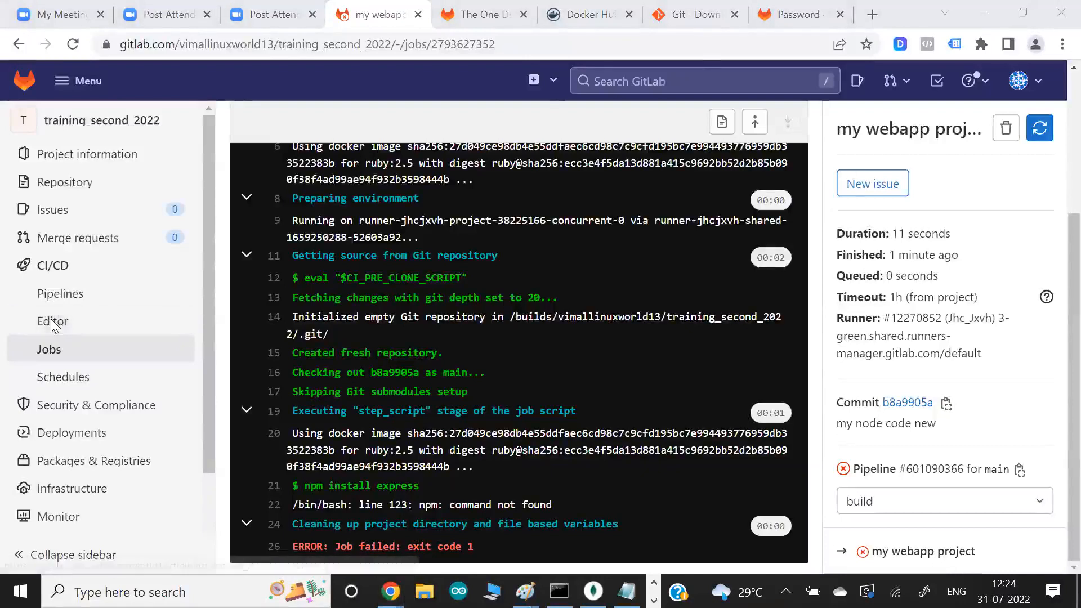
text(paint)
key(Return)
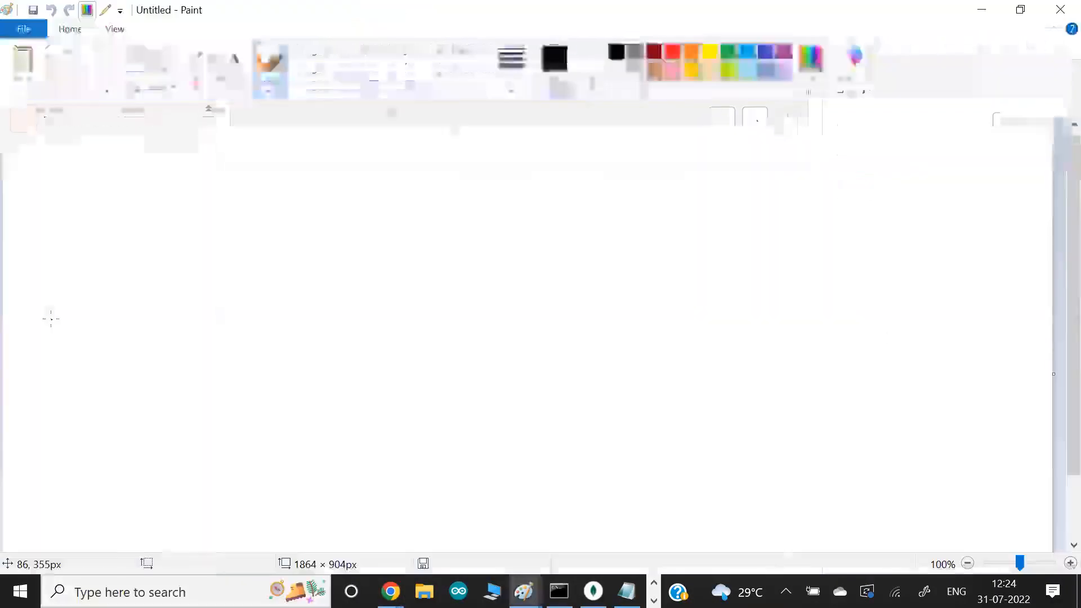
key(ctrl+v)
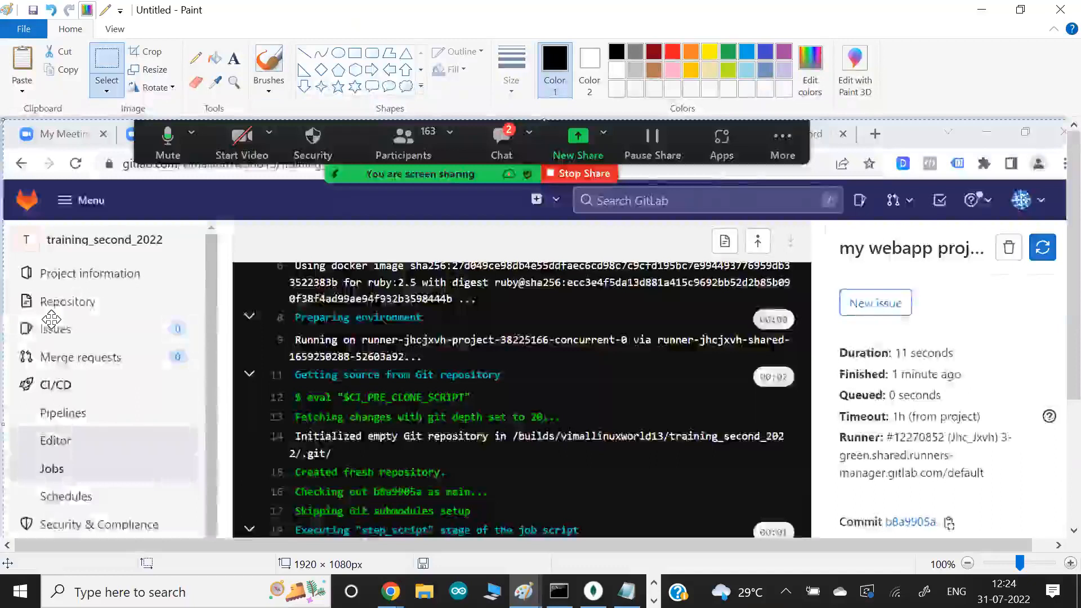
scroll(51, 320, down, 3)
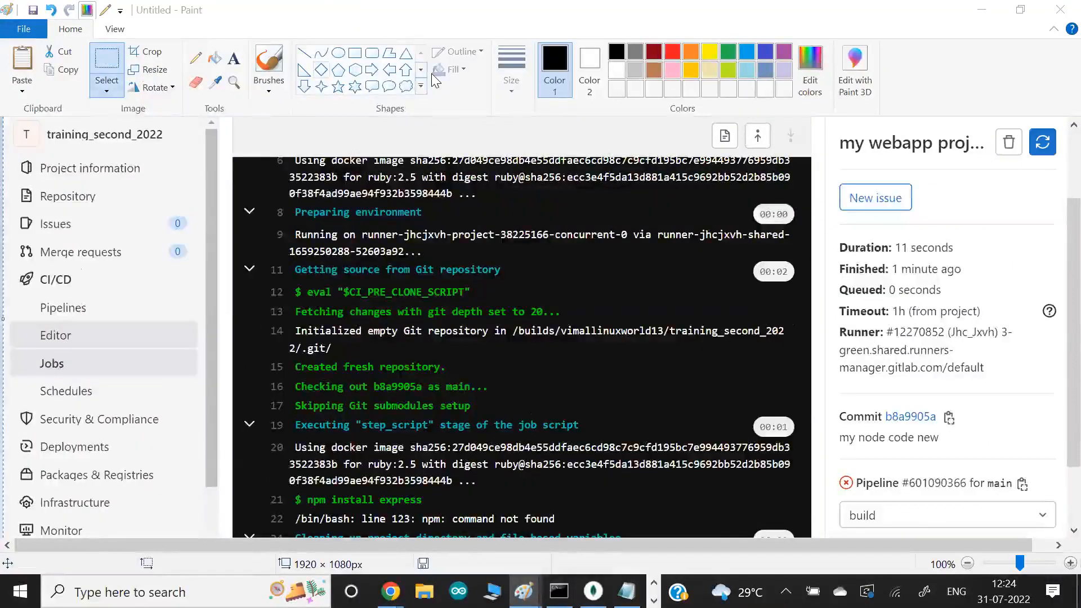
- With an orange brush, handwrite "Docker Image" on the screenshot and circle the ruby image name in the log
click(692, 56)
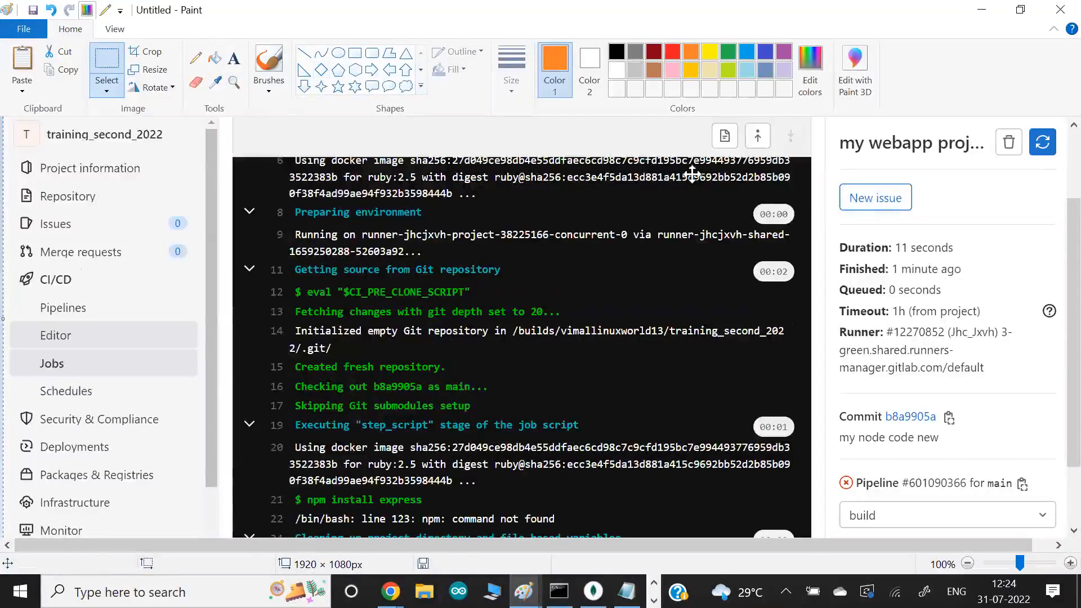
click(270, 61)
mouse_move(653, 200)
mouse_down()
mouse_move(634, 217)
mouse_move(690, 245)
mouse_move(646, 223)
mouse_move(654, 267)
mouse_move(686, 273)
mouse_move(679, 289)
mouse_move(702, 299)
mouse_move(704, 321)
mouse_move(722, 309)
mouse_up()
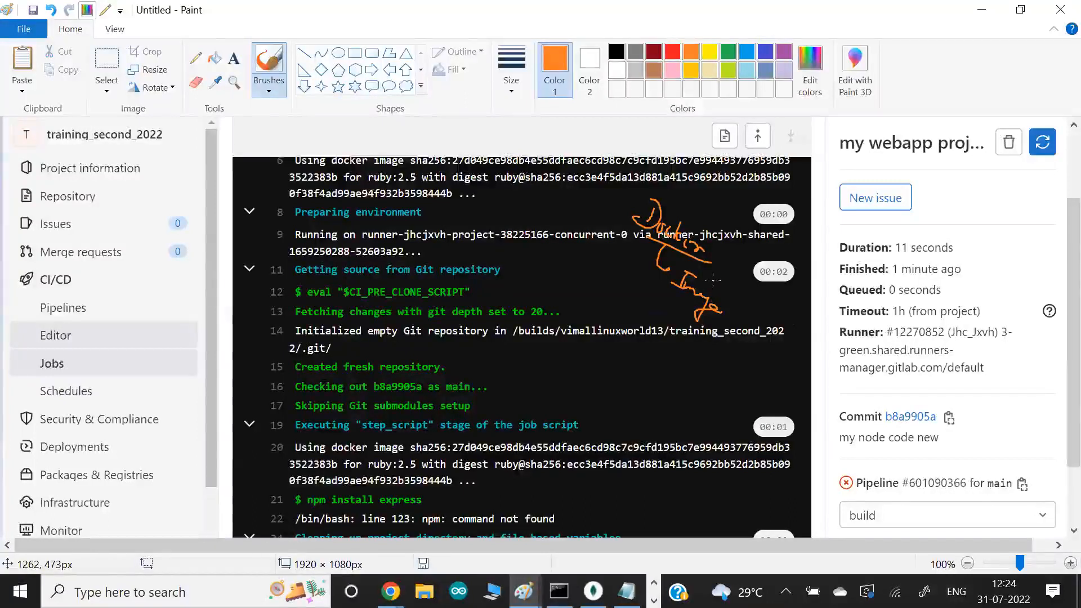
drag(507, 186, 514, 209)
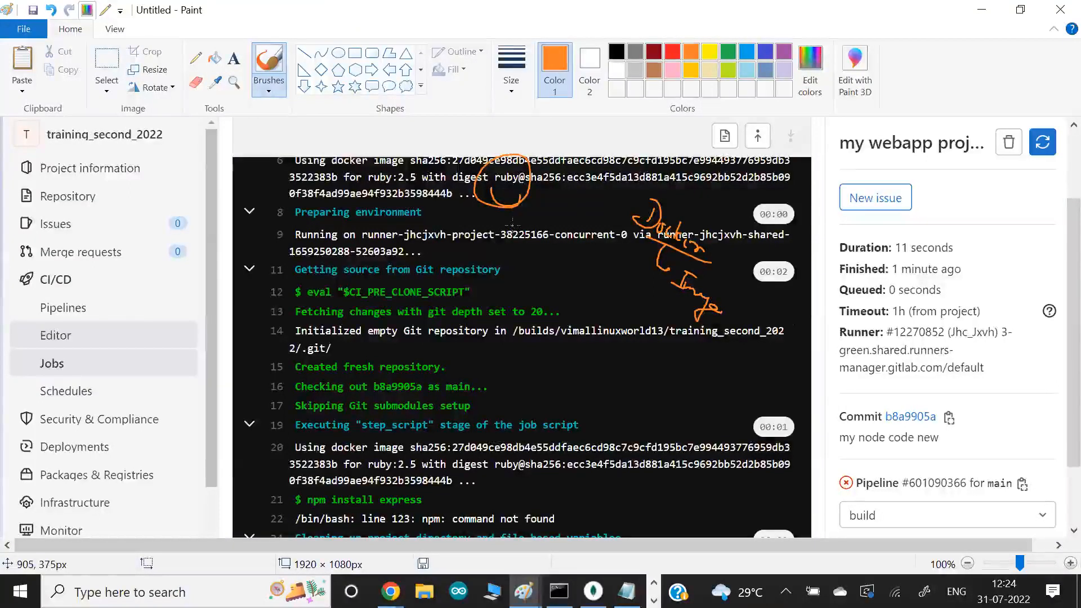
- With a dark red brush, draw a box labelled "ruby" and "Linux" beside the Docker Image note
click(654, 51)
mouse_move(630, 289)
mouse_down()
mouse_move(535, 299)
mouse_move(642, 299)
mouse_move(565, 300)
mouse_move(604, 323)
mouse_up()
drag(569, 251, 606, 288)
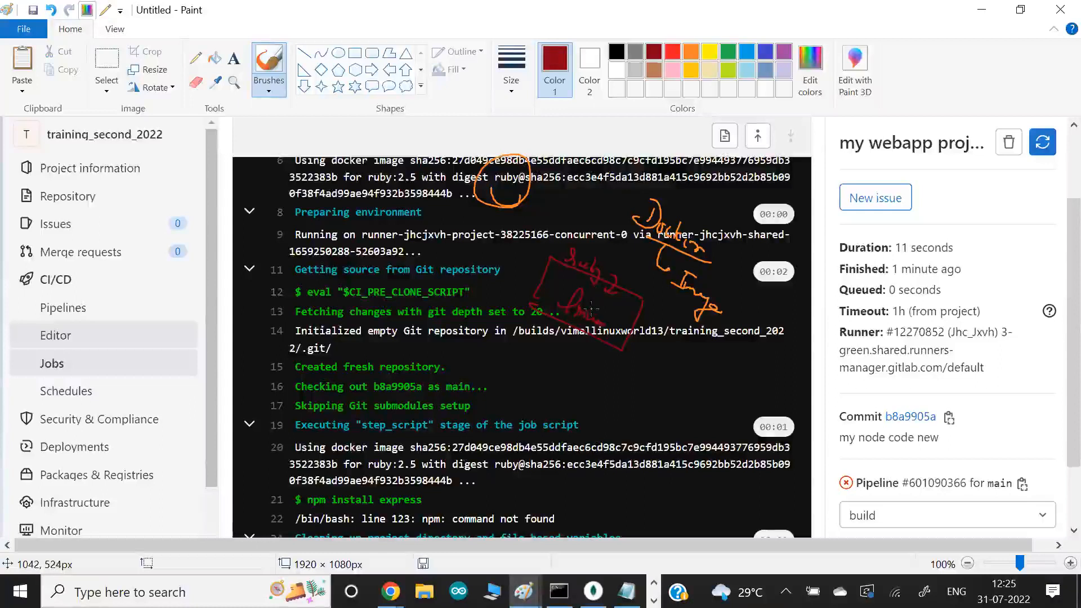
drag(533, 273, 547, 287)
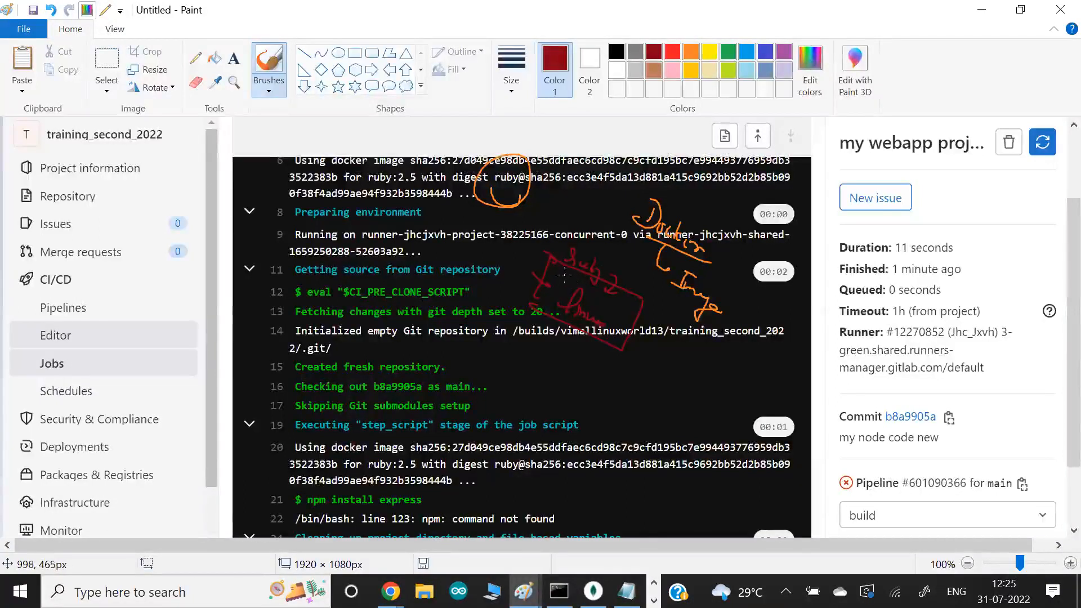
- In orange, draw arrows into the ruby box, add a circled "node" label, and circle npm and its error in the log
click(692, 51)
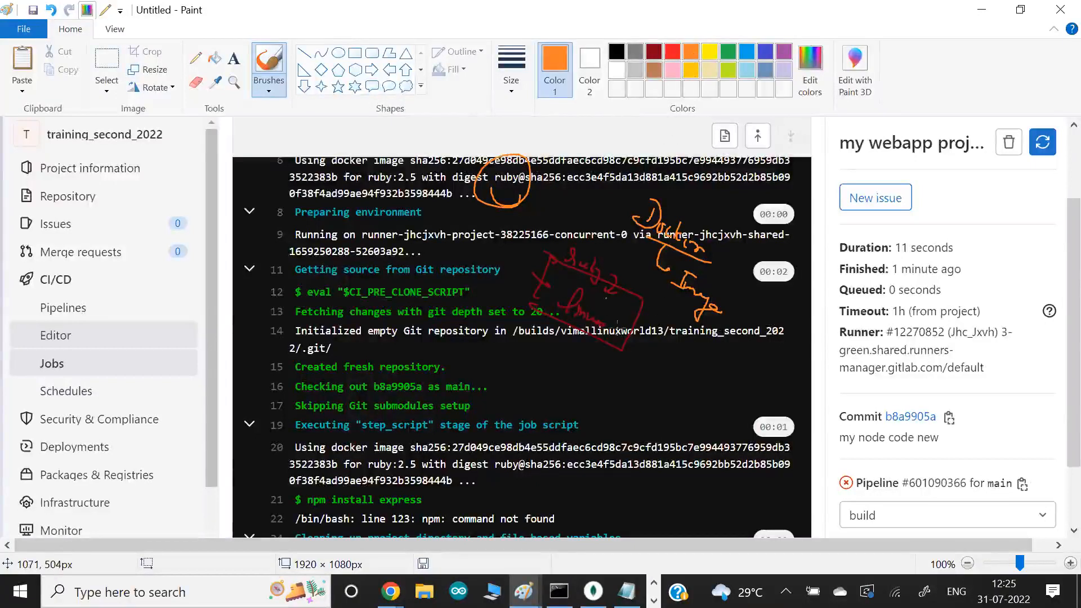
drag(660, 322, 622, 315)
mouse_move(665, 346)
mouse_down()
mouse_move(628, 321)
mouse_move(621, 339)
mouse_up()
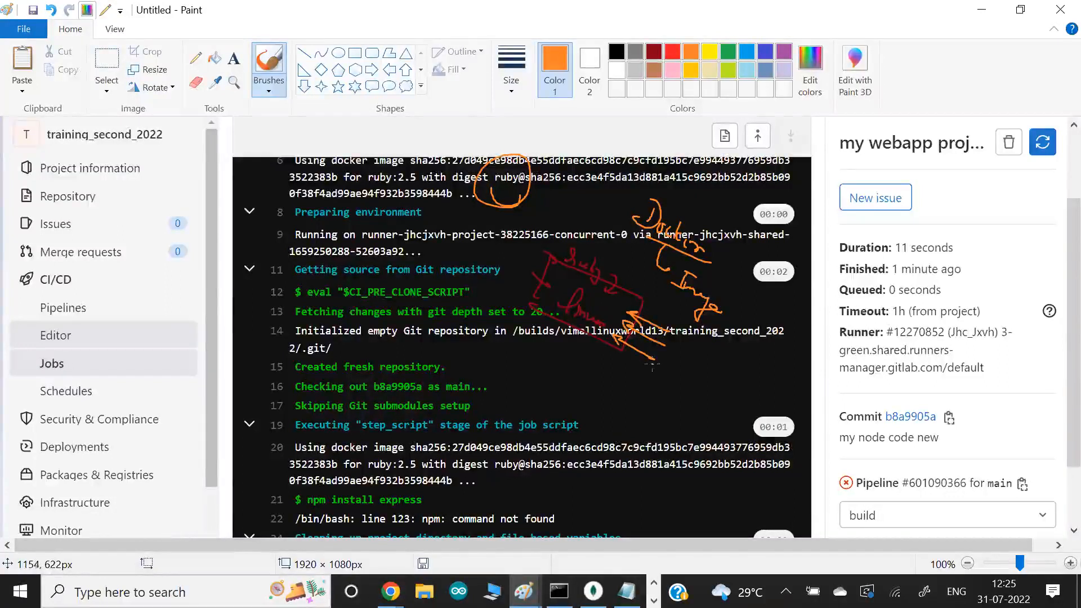
drag(669, 367, 695, 401)
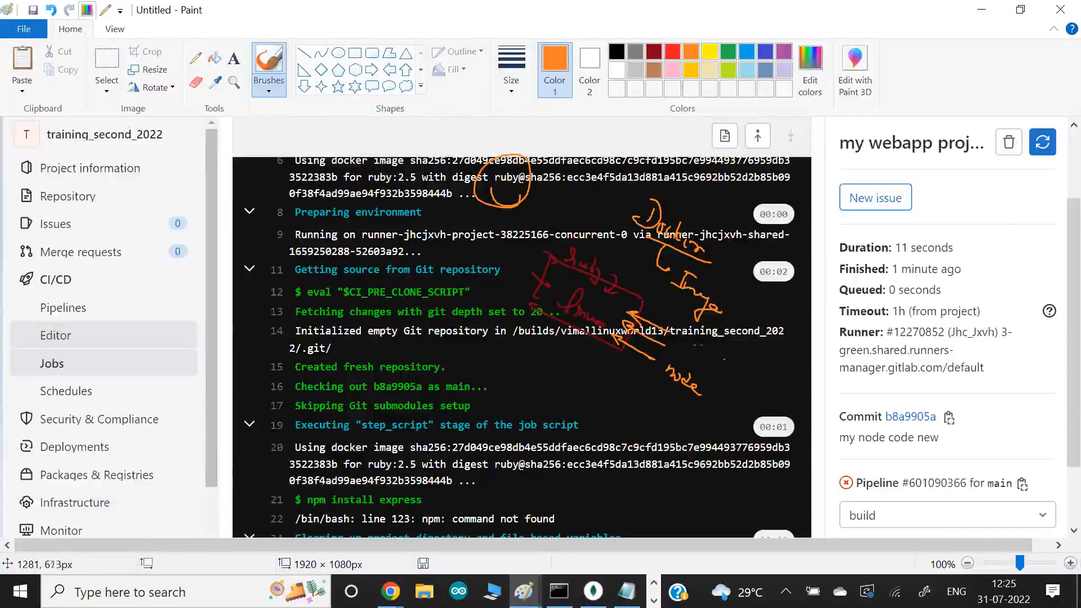
drag(709, 360, 659, 357)
mouse_move(307, 484)
mouse_down()
mouse_move(316, 479)
mouse_move(295, 499)
mouse_move(315, 482)
mouse_move(395, 490)
mouse_move(379, 506)
mouse_move(454, 509)
mouse_up()
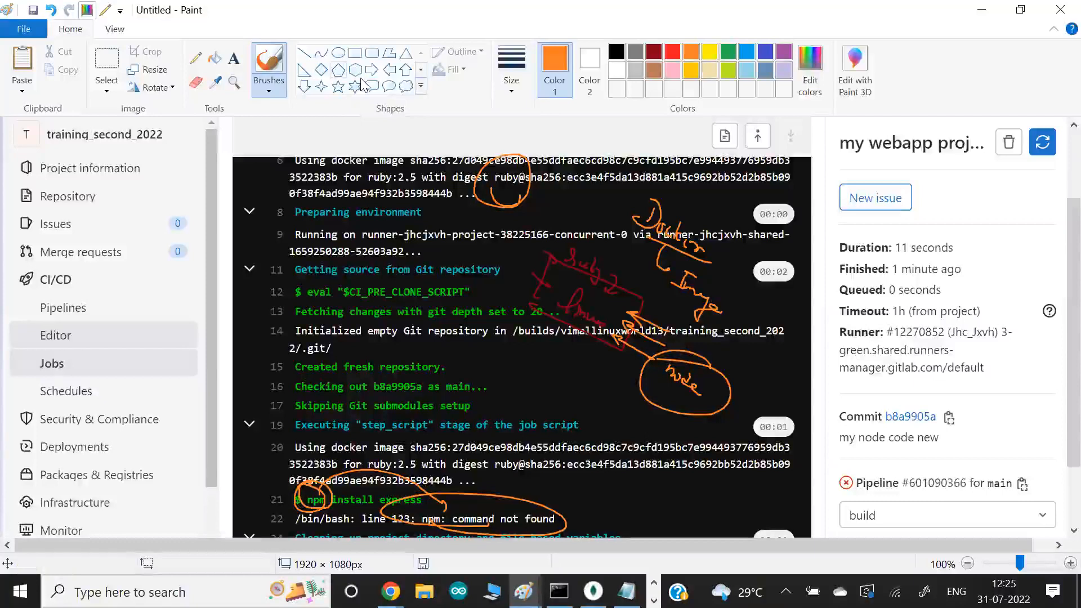
- With a bright red brush, circle the whole ruby box and draw two arrows pointing down into it
click(673, 53)
mouse_move(616, 225)
mouse_down()
mouse_move(500, 298)
mouse_move(595, 361)
mouse_move(638, 256)
mouse_move(617, 224)
mouse_up()
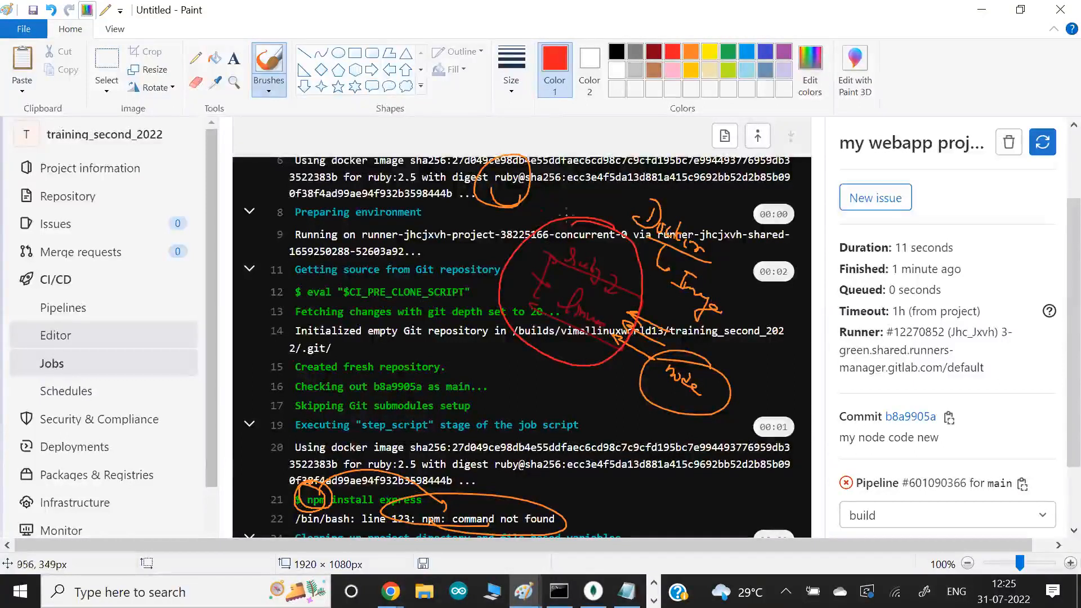
mouse_move(579, 188)
mouse_down()
mouse_move(582, 225)
mouse_move(570, 225)
mouse_up()
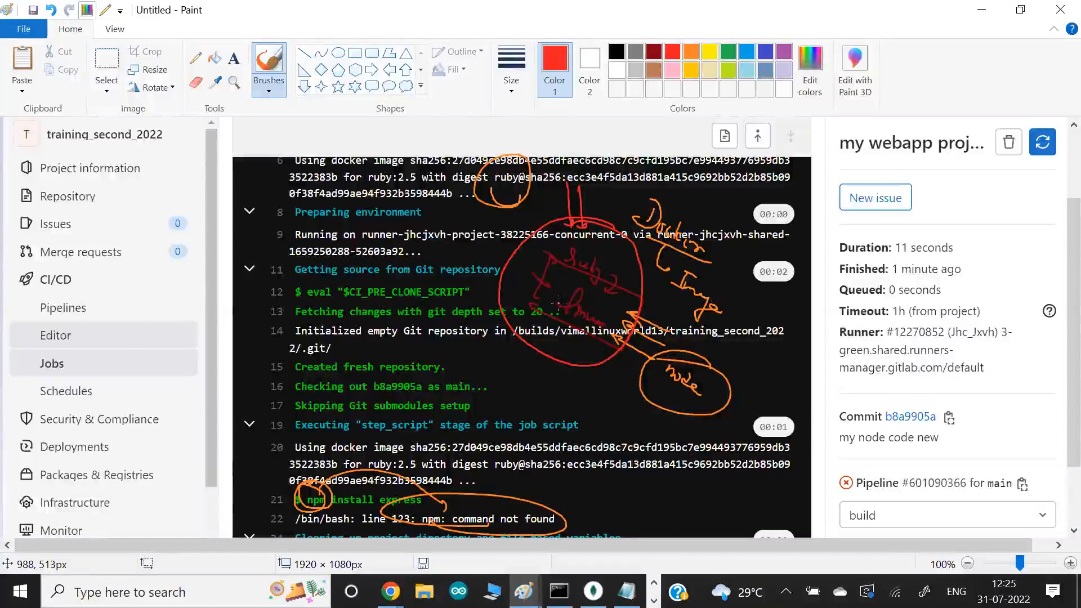
- Switch back to Git Bash and open .gitlab-ci.yml in vim
key(alt+Tab)
key(alt+Tab)
key(alt+Tab)
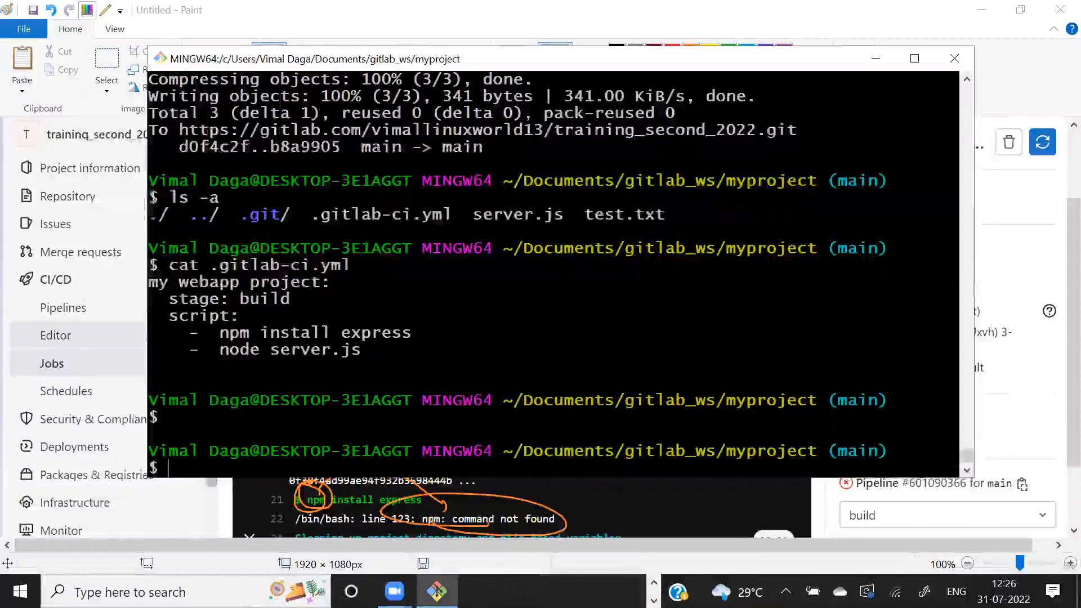
text(vim .gitlab-ci.yml)
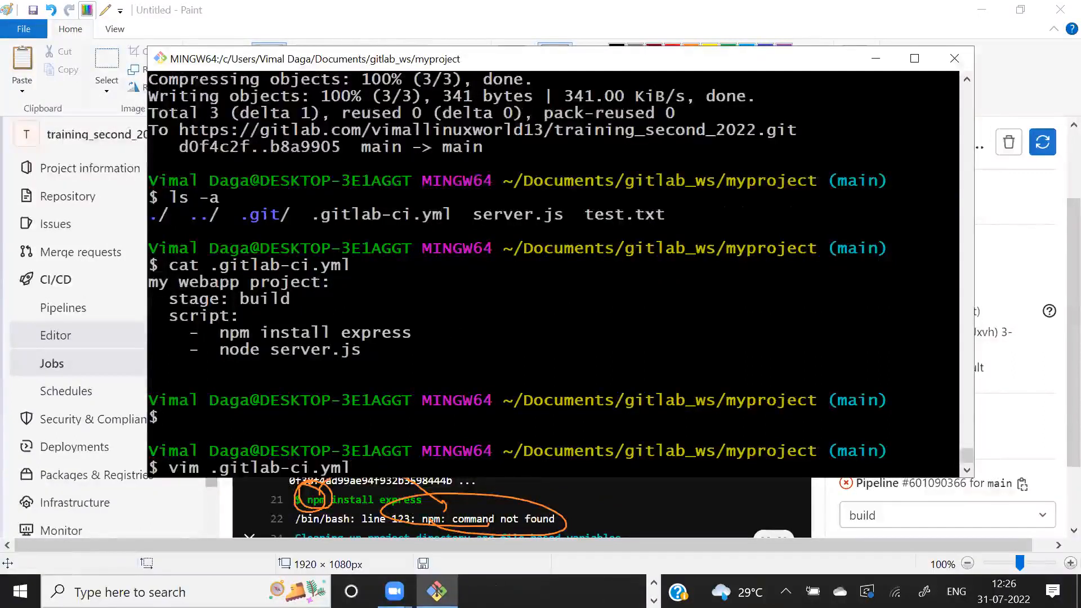
key(Return)
- Open a blank line for new text directly below script: in .gitlab-ci.yml
key(alt+Tab)
key(alt+Tab)
key(alt+Tab)
key(alt+Tab)
key(alt+Tab)
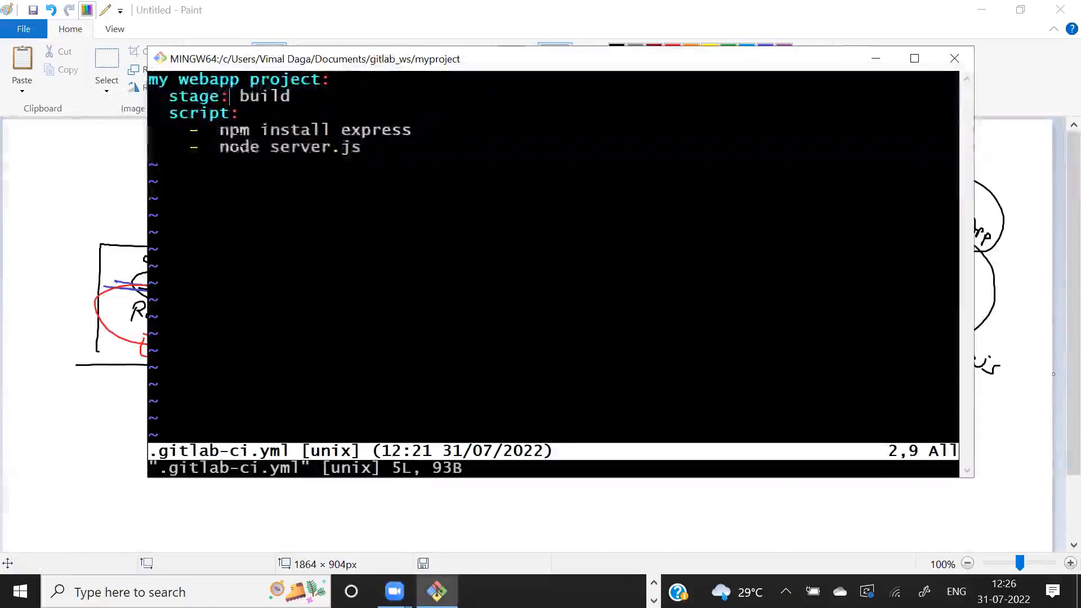
key(Down)
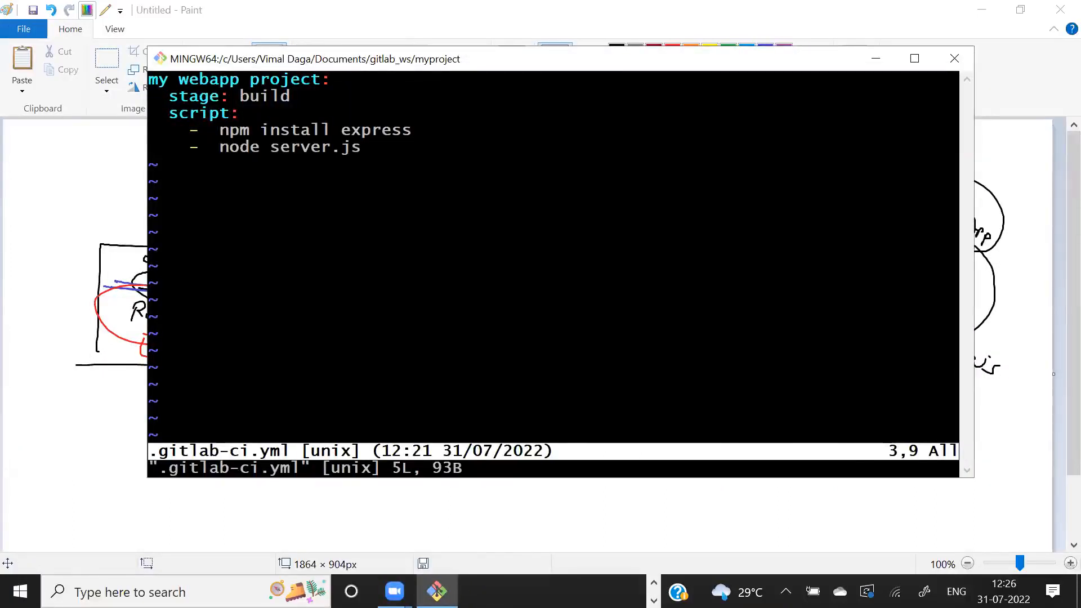
key(o)
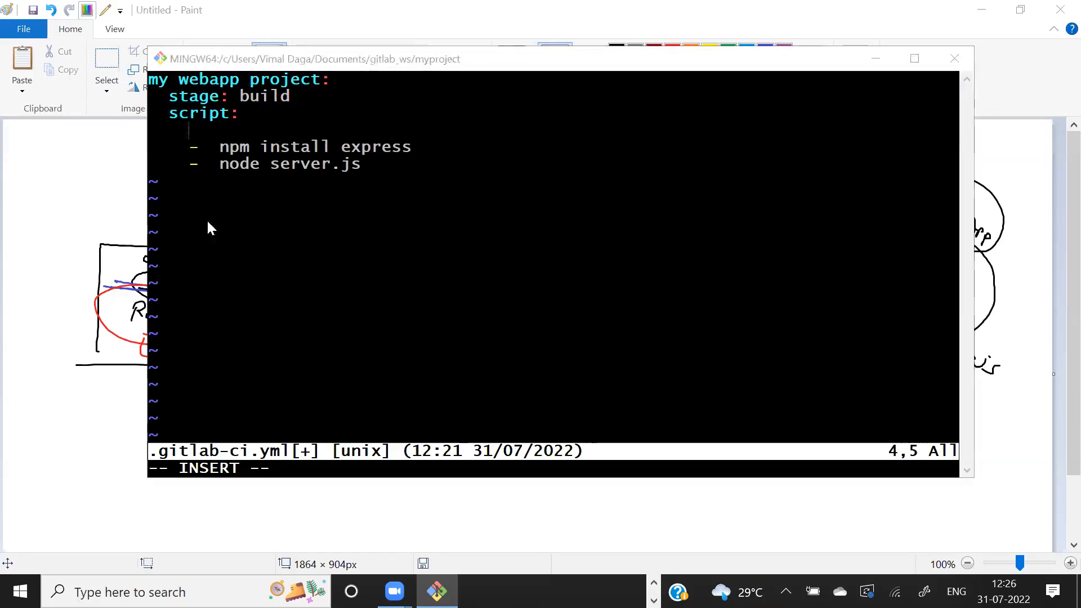
key(alt+Tab)
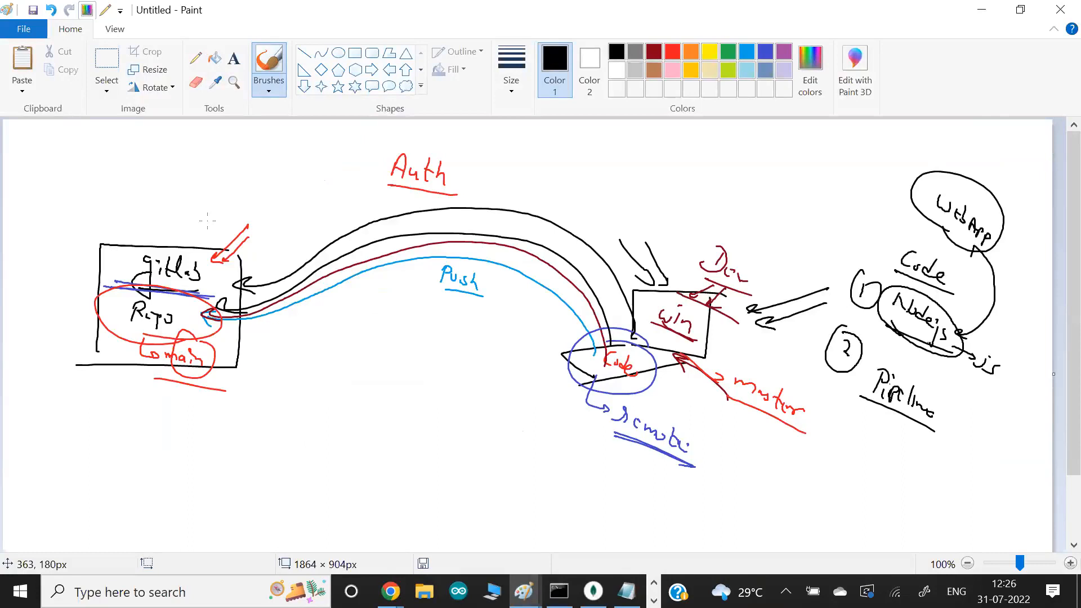
key(alt+Tab)
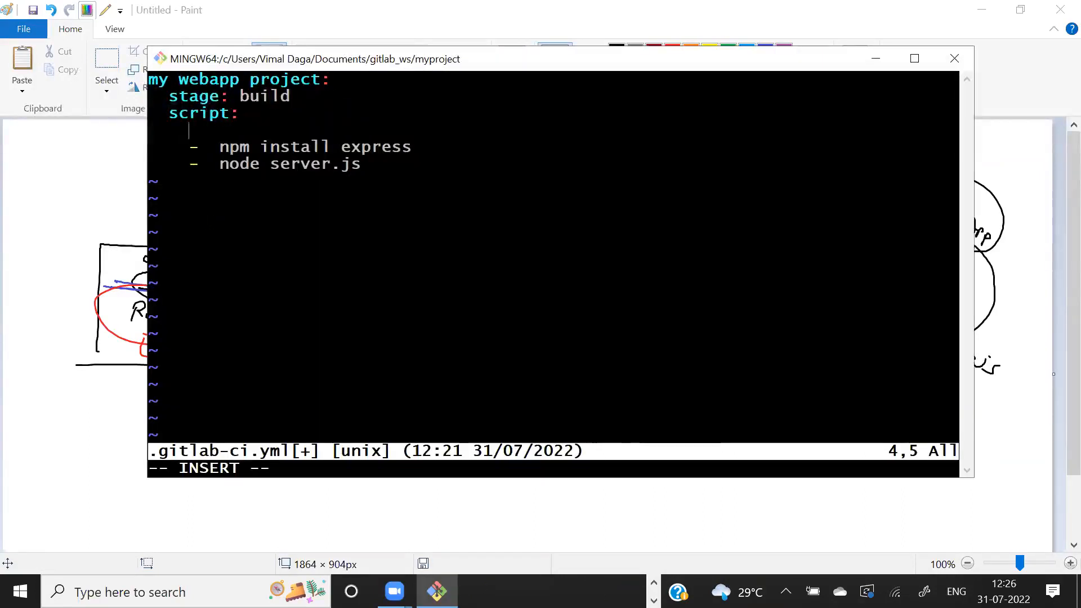
- Switch to the failed GitLab job page in Chrome and highlight the job's duration
key(alt+Tab)
key(alt+Tab)
key(alt+Tab)
key(alt+Tab)
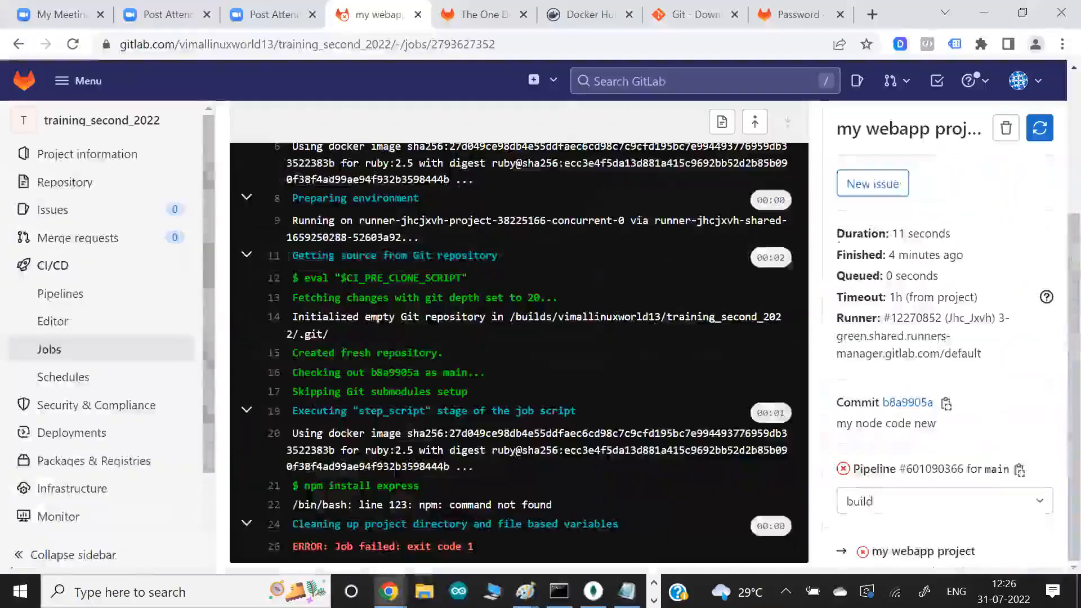
drag(871, 233, 948, 246)
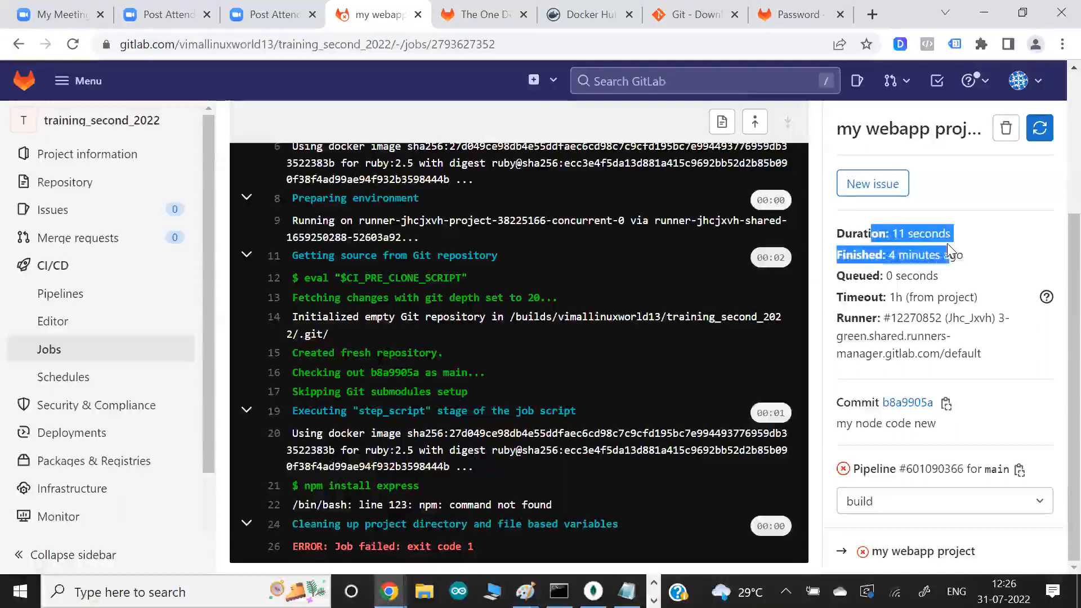
click(947, 243)
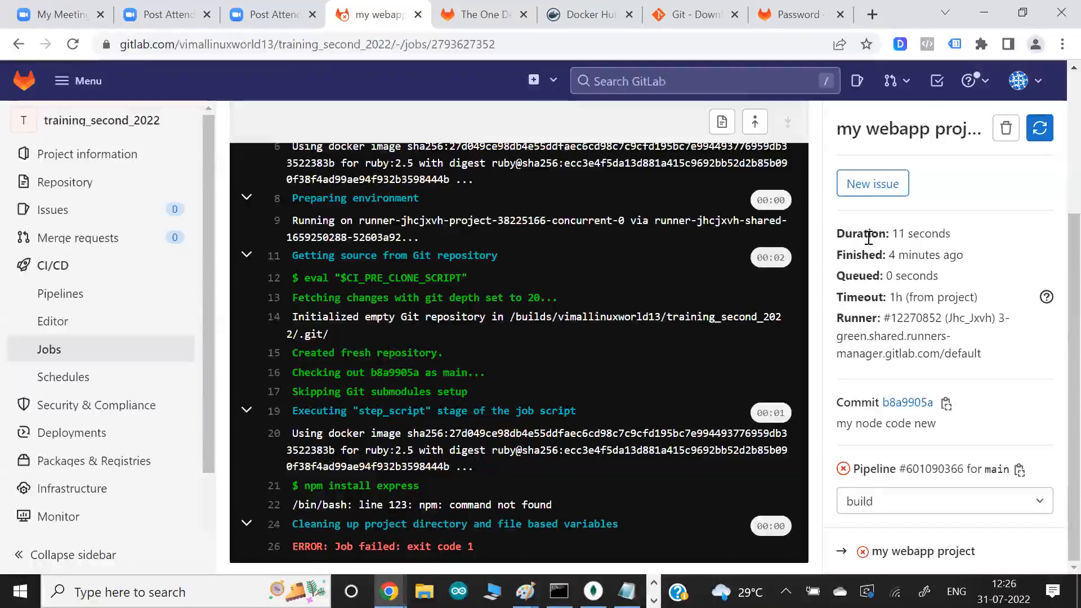
drag(869, 233, 950, 237)
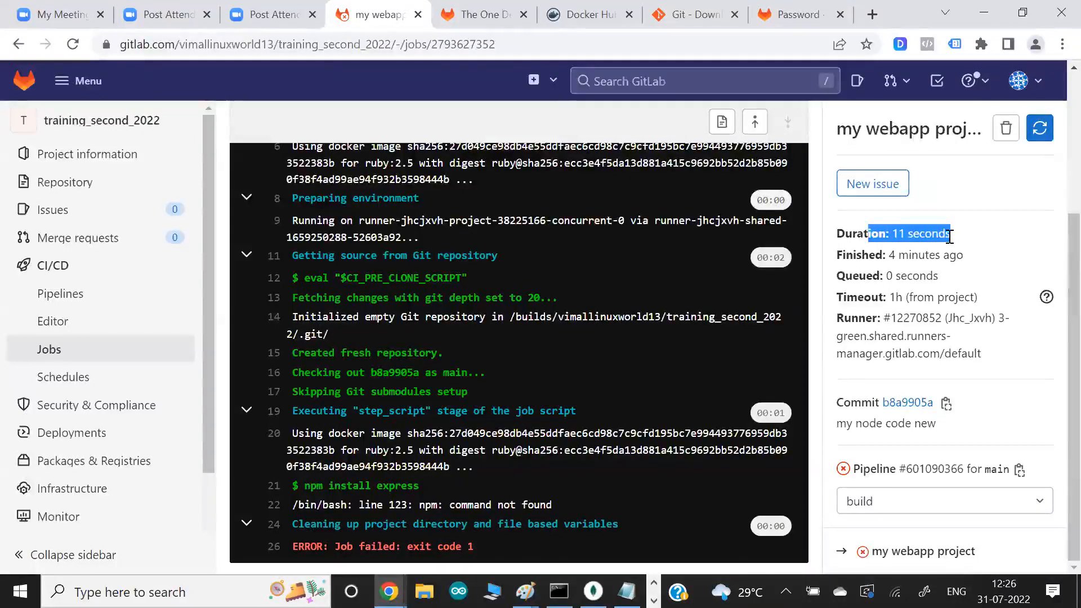
- Switch to the annotated job log in Paint and draw two blue lines across the ruby label
key(alt+Tab)
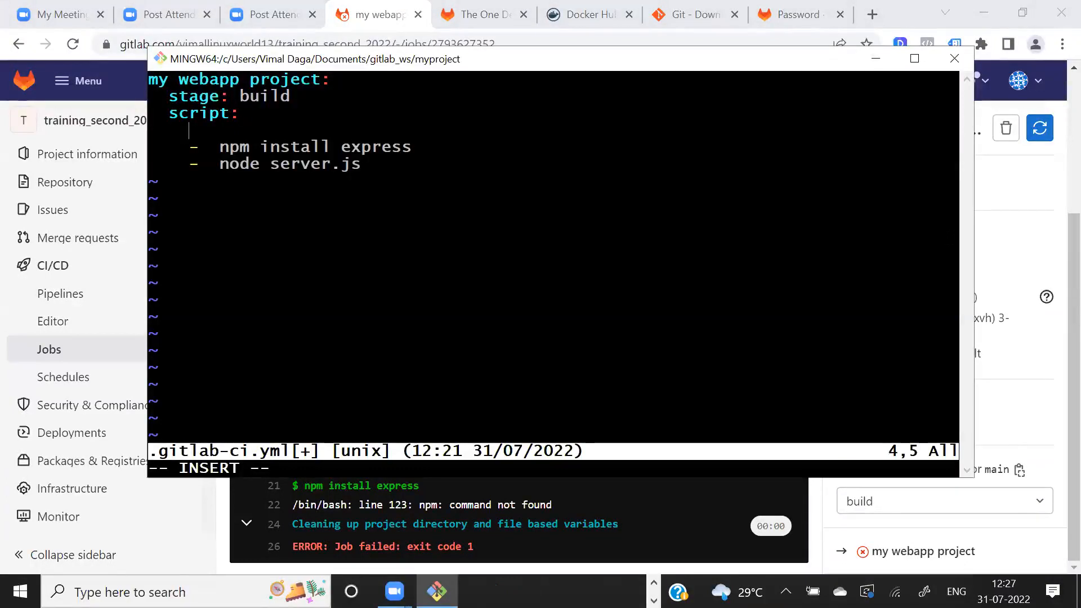
key(alt+Tab)
key(alt+Tab)
key(alt+Tab)
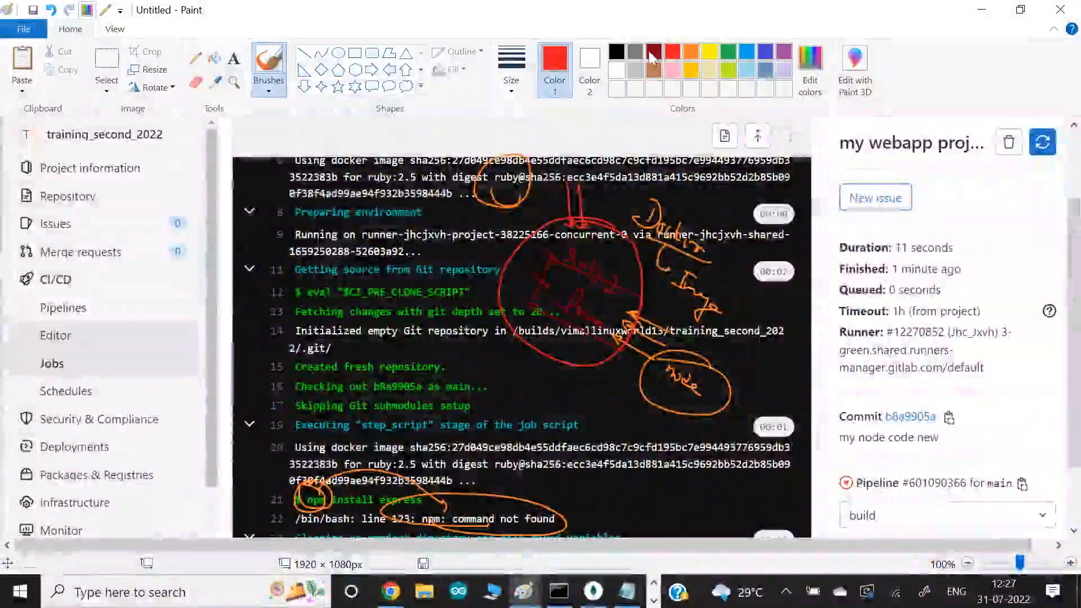
click(618, 52)
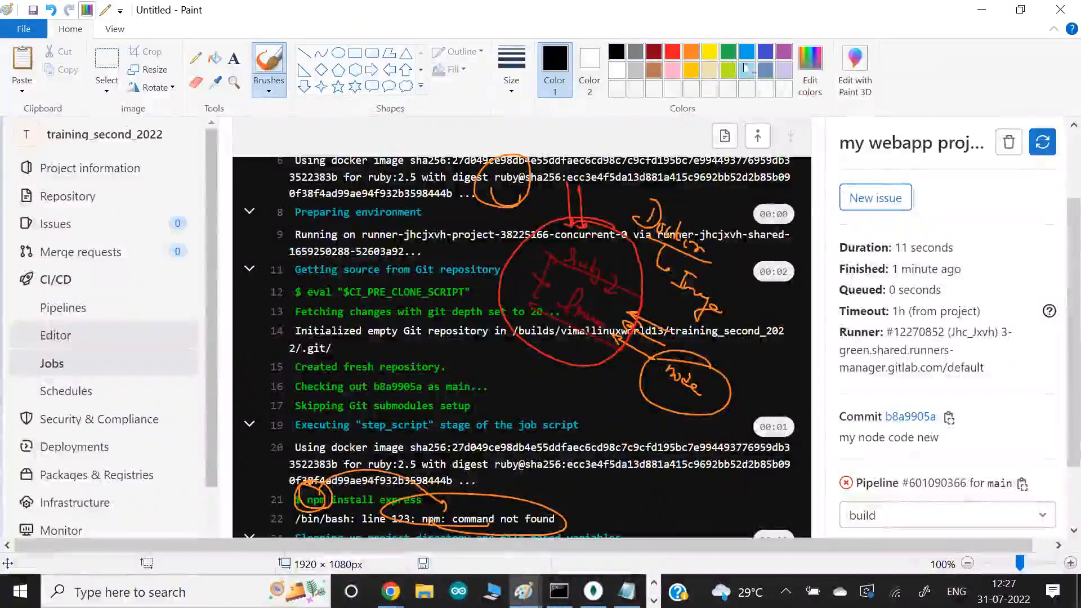
click(765, 52)
mouse_move(551, 273)
mouse_down()
mouse_move(634, 265)
mouse_move(544, 262)
mouse_up()
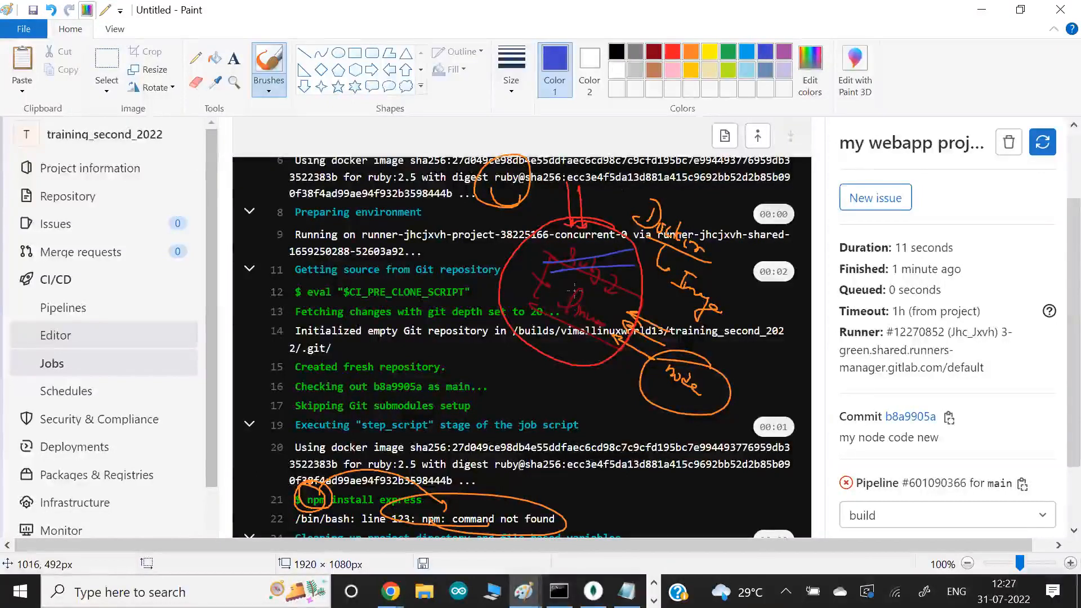
- Switch to Chrome, open hub.docker.com in a new tab and search it for node
key(alt+Tab)
key(alt+Tab)
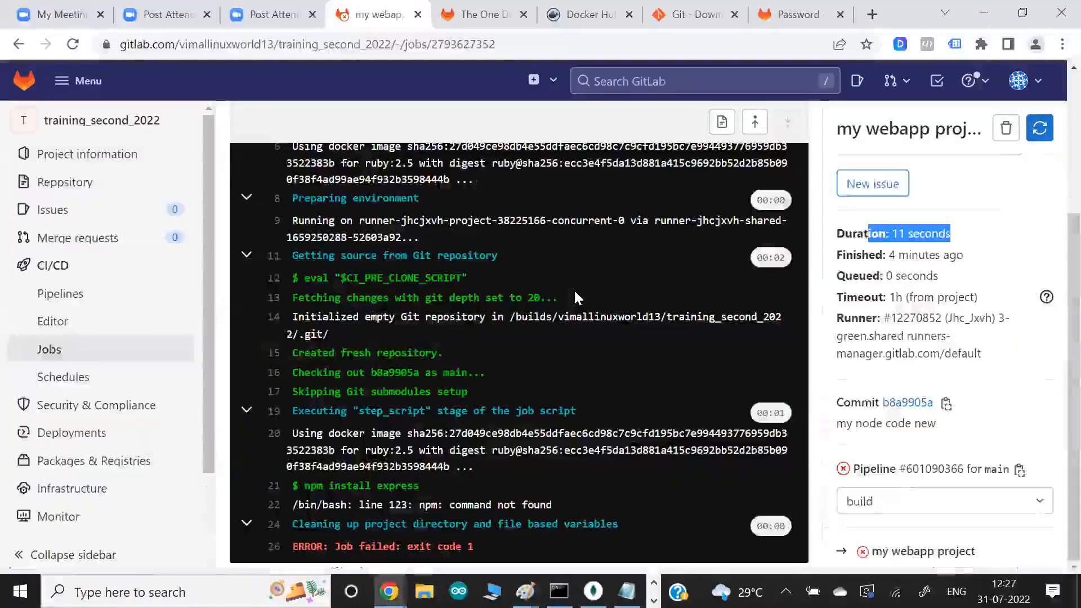
key(ctrl+t)
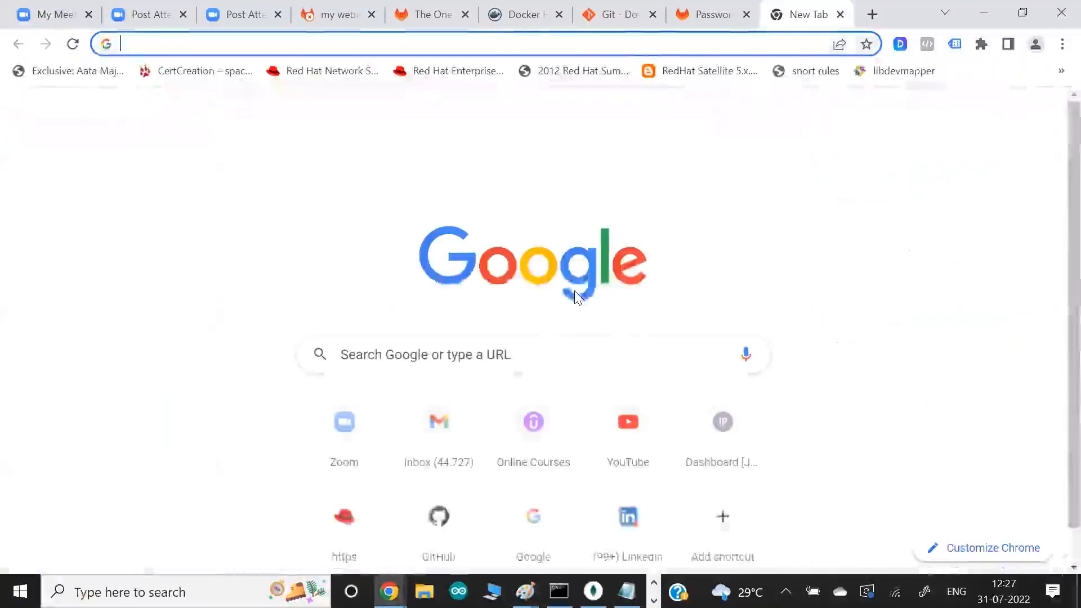
text(hub.docker.com)
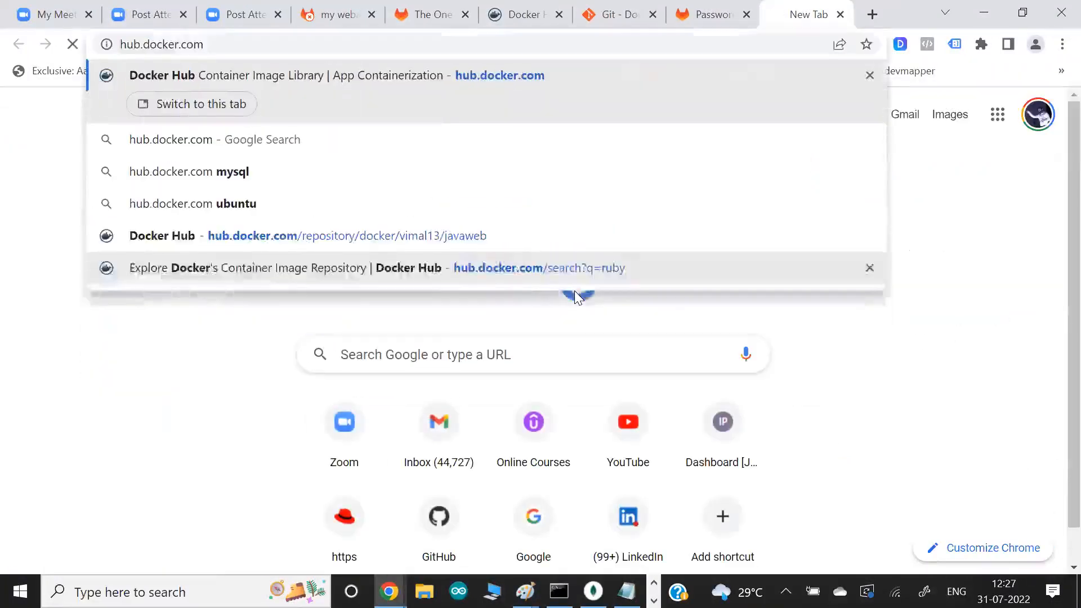
key(Return)
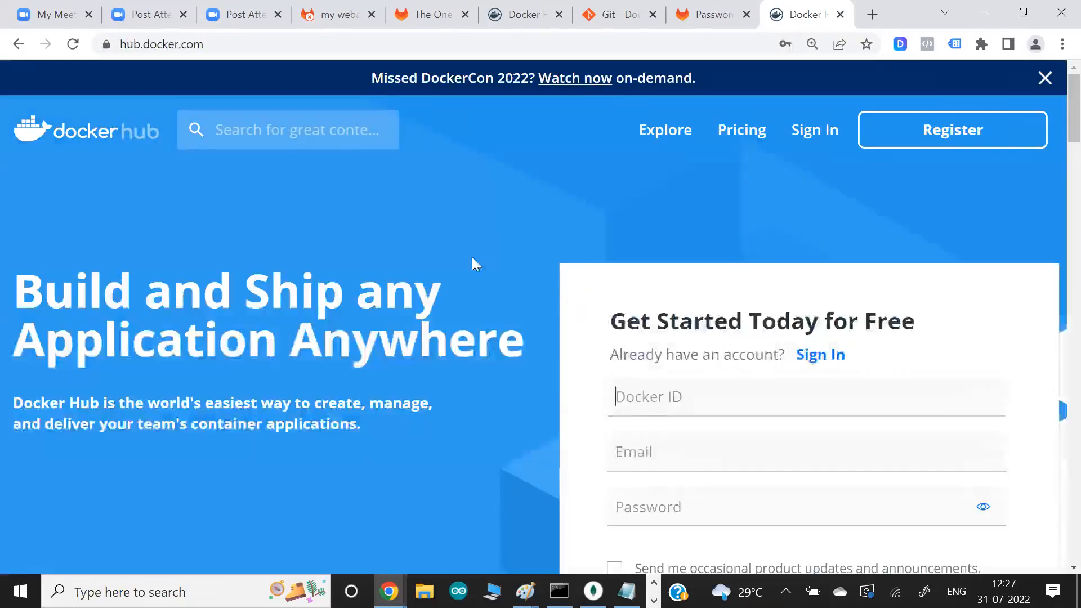
click(307, 123)
text(node)
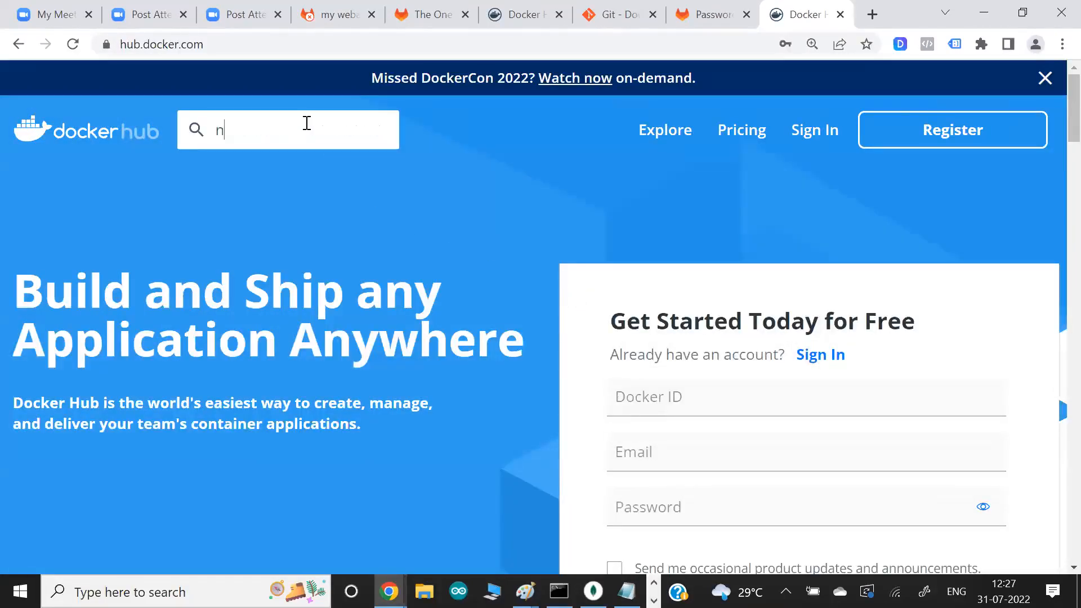
key(Return)
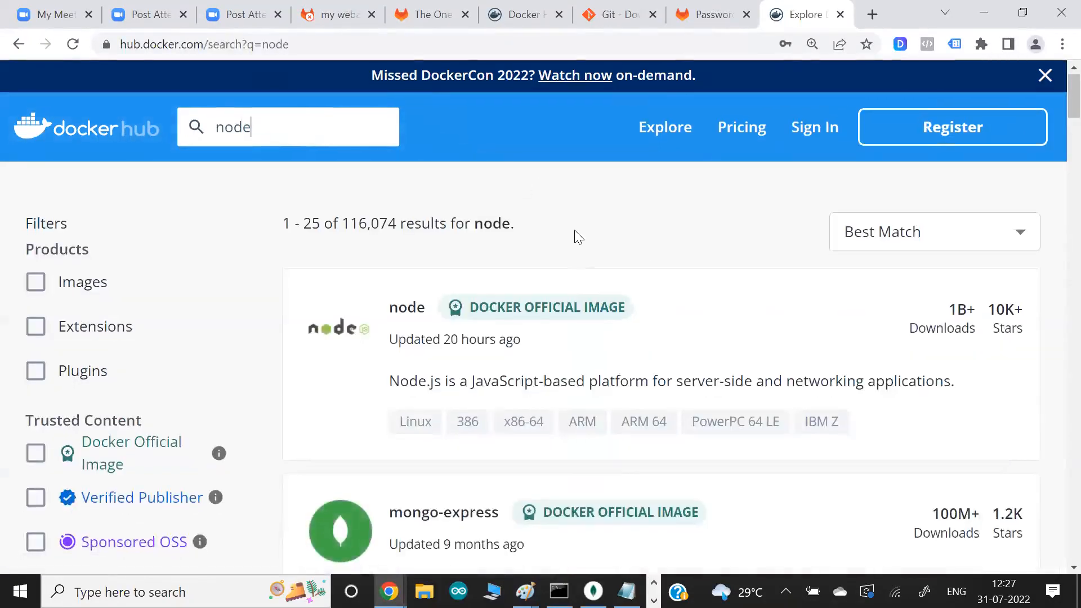
- Open the official node image page and examine its description, pull command and supported tags
scroll(575, 230, down, 1)
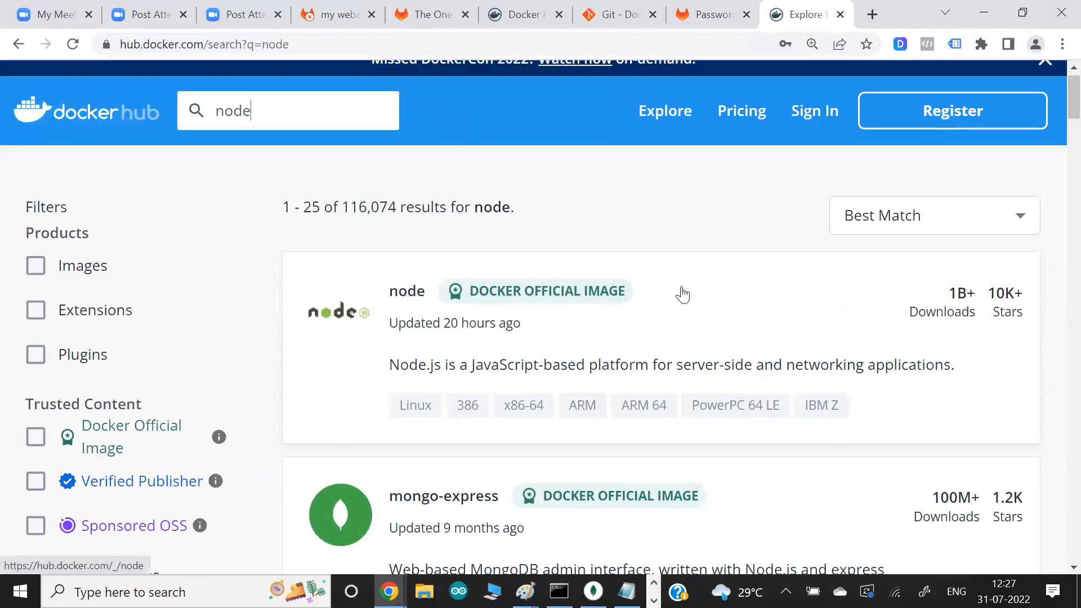
click(417, 301)
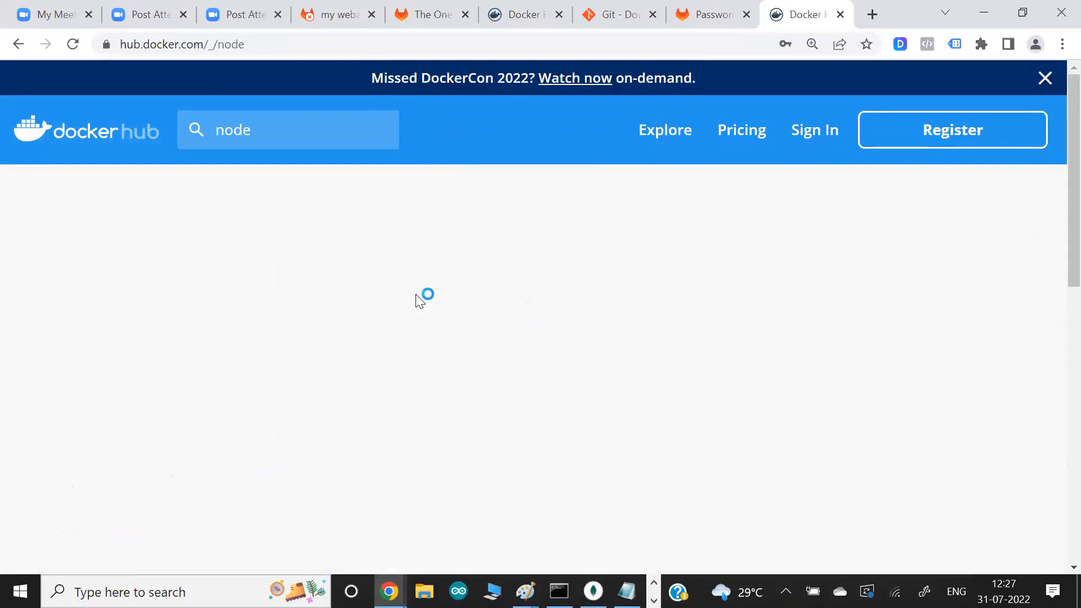
scroll(328, 298, down, 3)
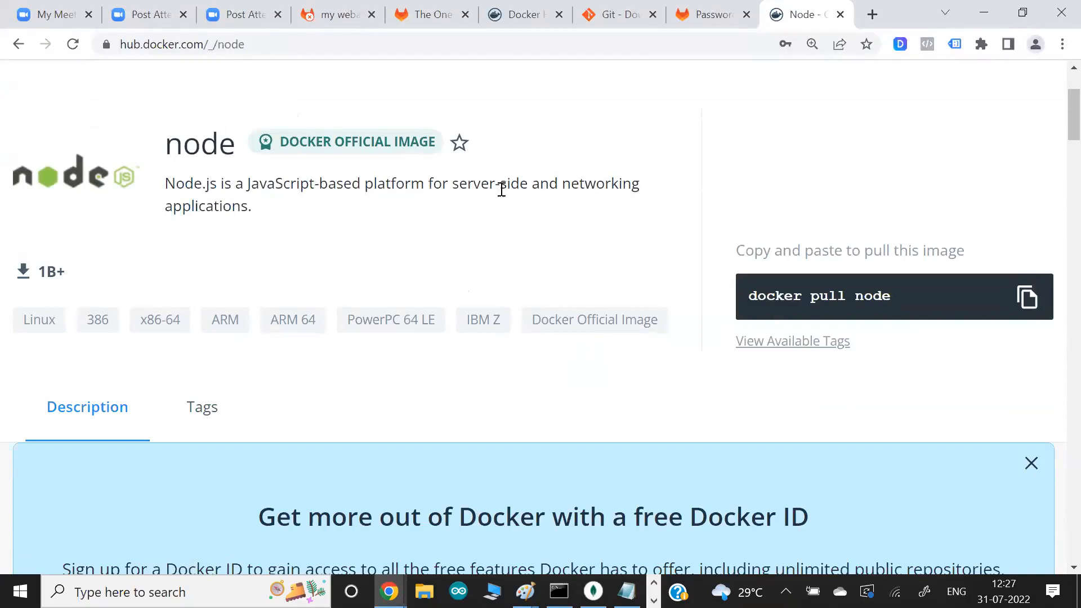
scroll(502, 189, down, 1)
scroll(501, 190, up, 3)
scroll(501, 190, down, 2)
scroll(502, 190, down, 1)
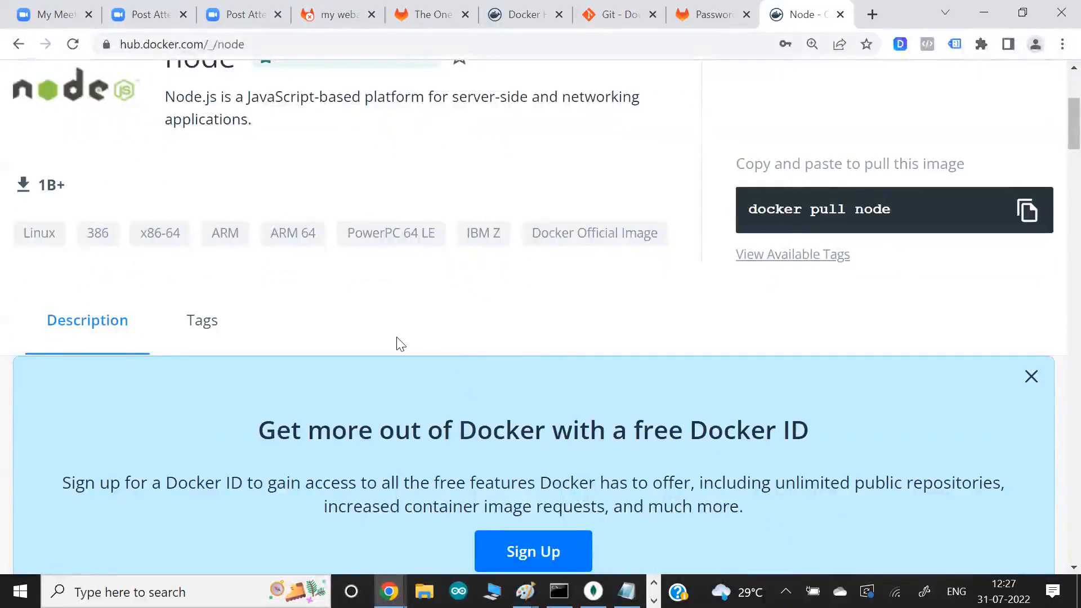
scroll(393, 343, down, 8)
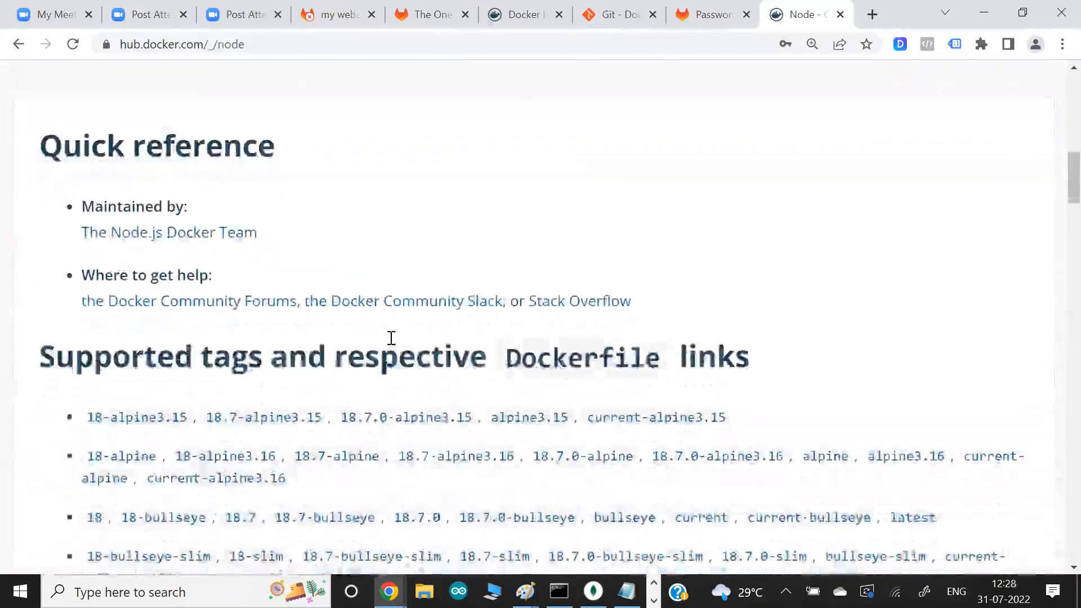
scroll(392, 344, up, 1)
scroll(392, 344, up, 7)
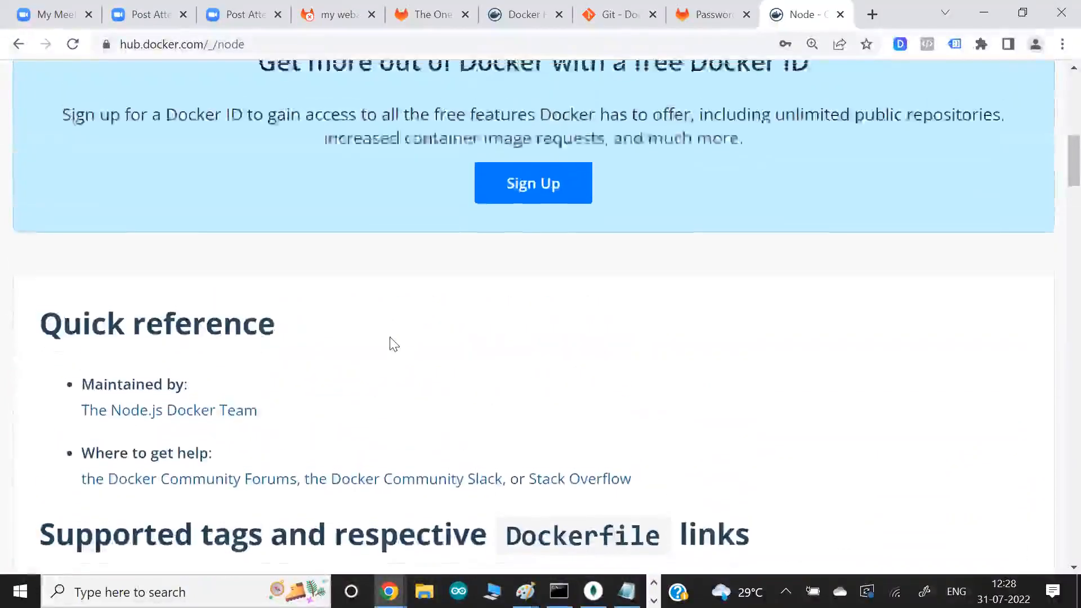
scroll(393, 343, up, 2)
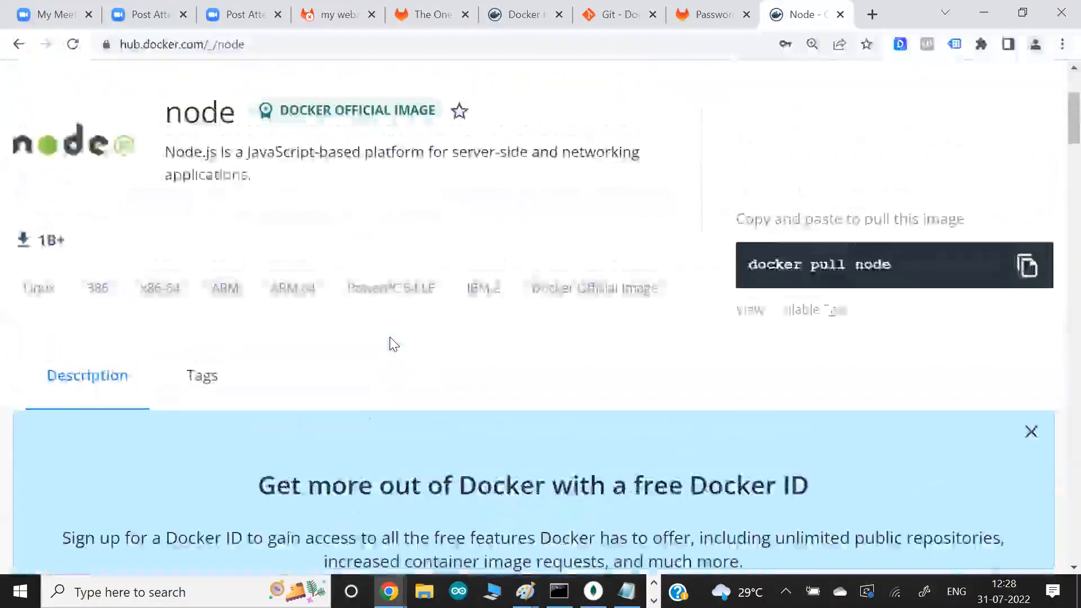
- Back in Git Bash, remove the blank line below script: and add image: node below the stage line
key(alt+Tab)
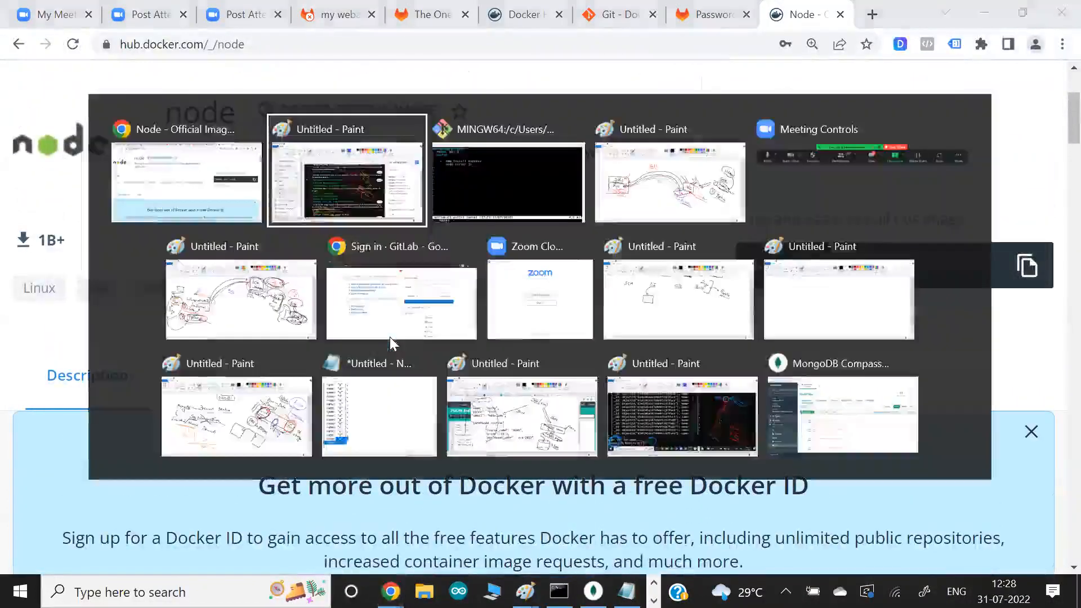
key(alt+Tab)
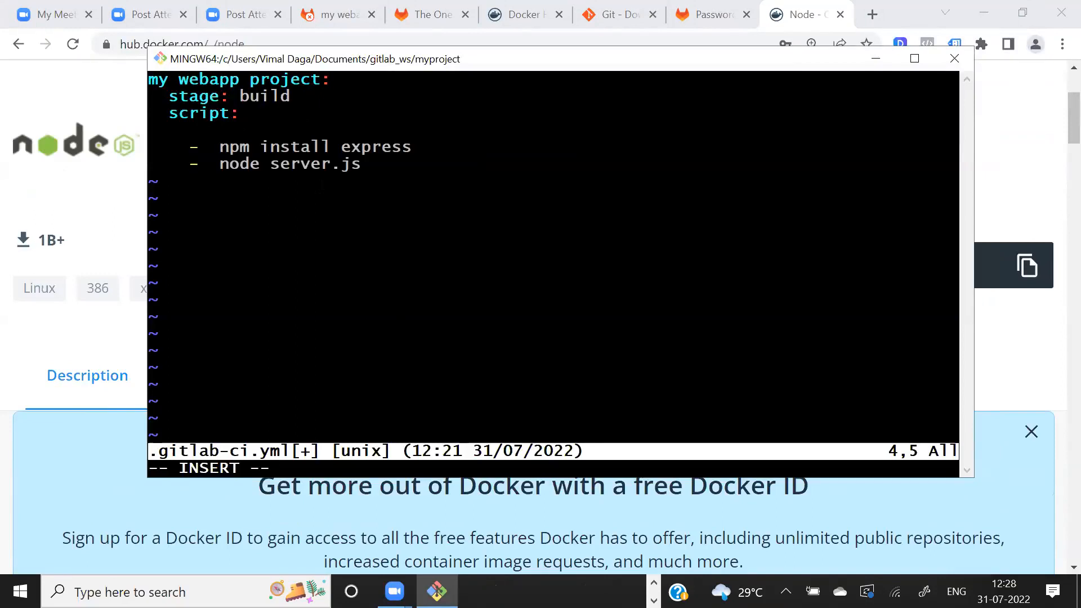
key(BackSpace)
key(BackSpace)
key(BackSpace)
key(BackSpace)
key(BackSpace)
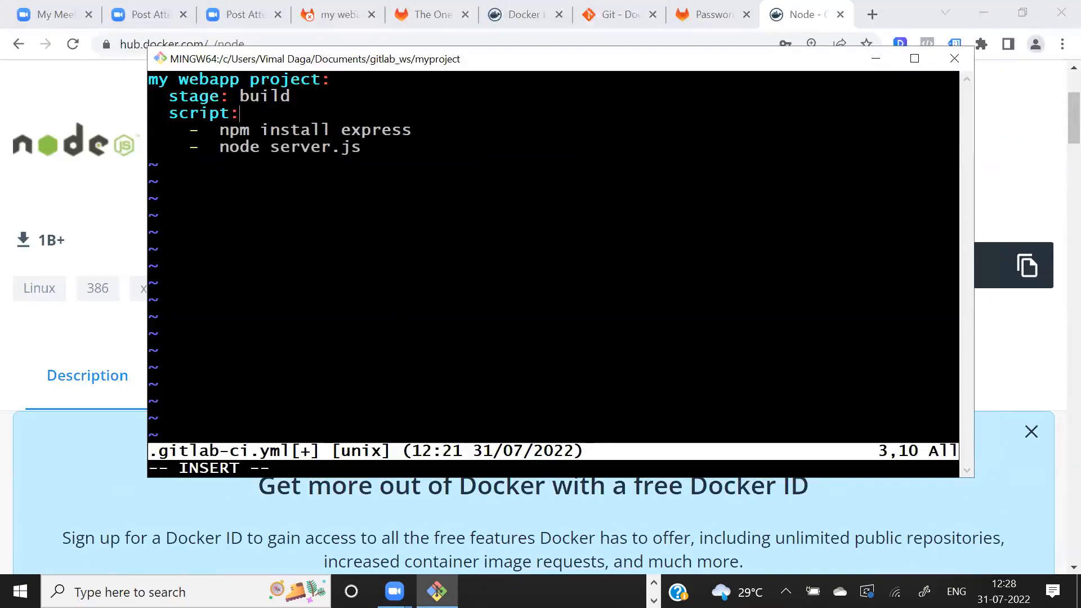
key(Up)
key(End)
key(Return)
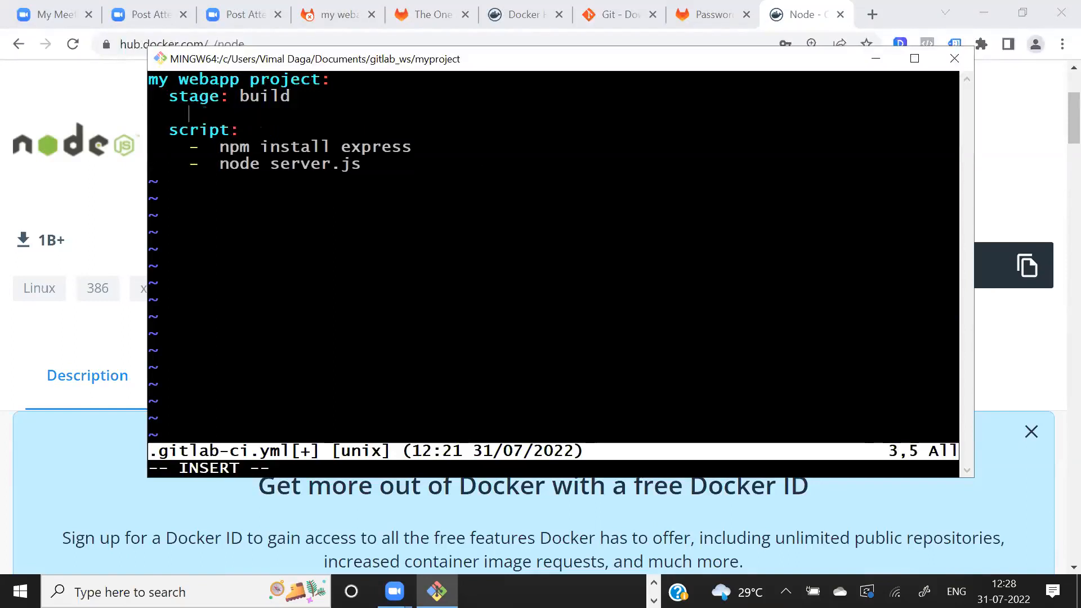
text(image: node)
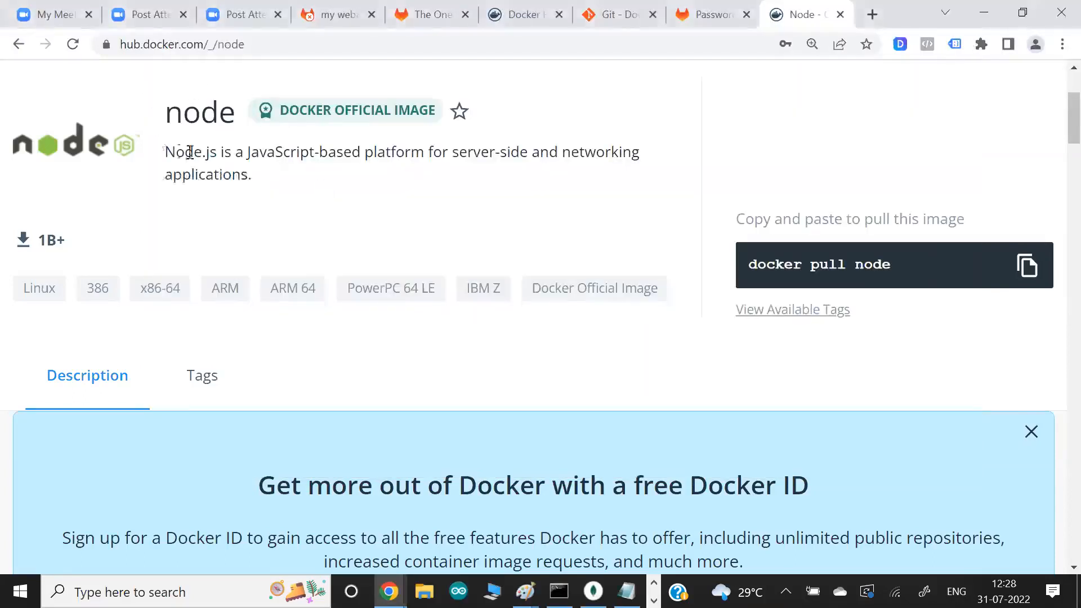
- Return to the Docker Hub search results in Chrome and enter the presenter's account name as the search term
click(19, 45)
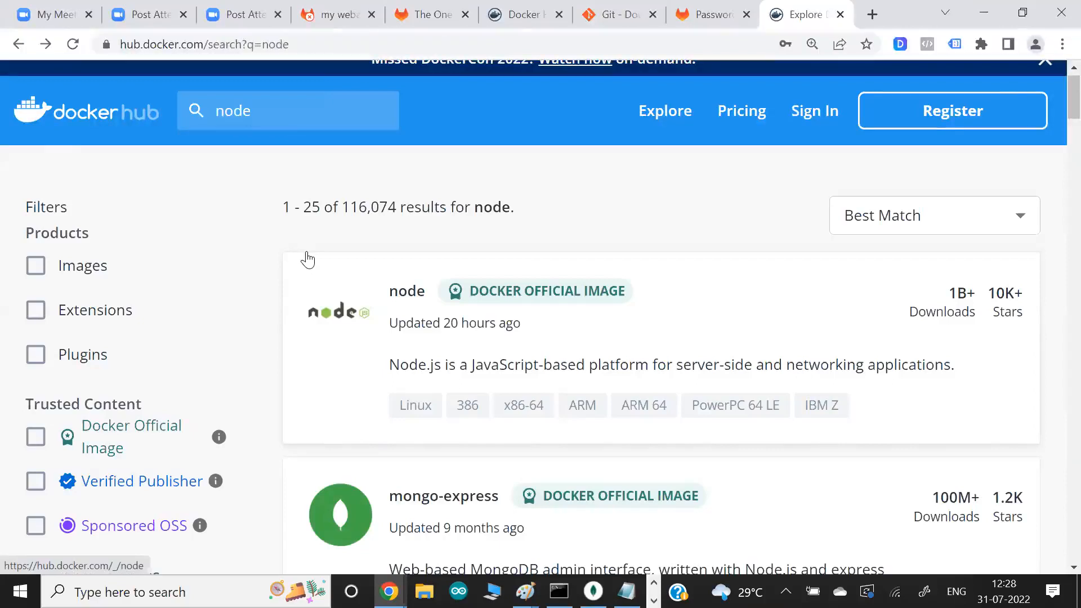
scroll(307, 260, up, 2)
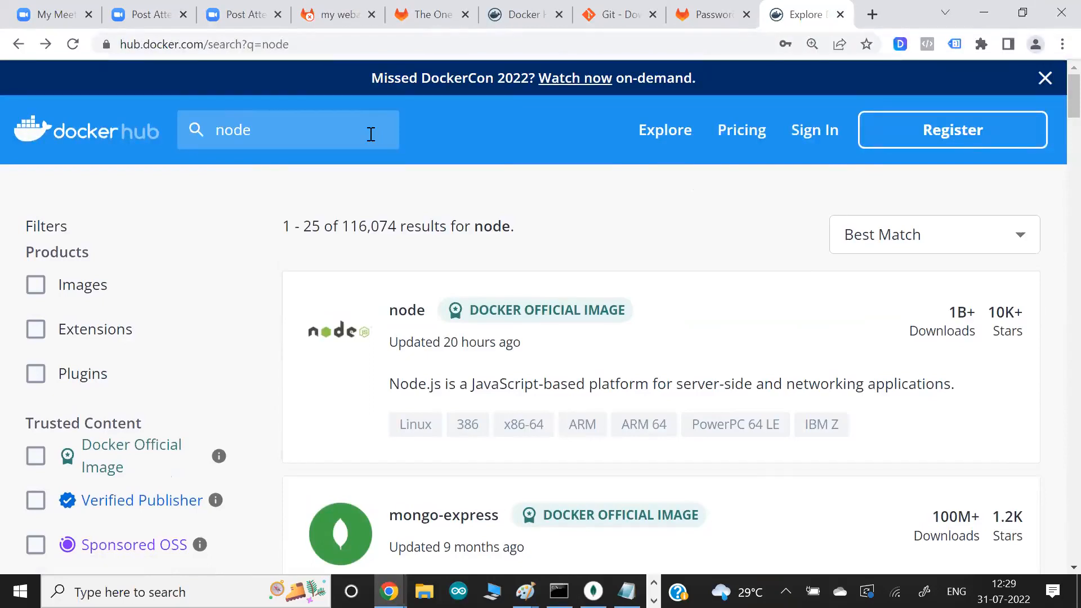
click(338, 130)
text(vimal13)
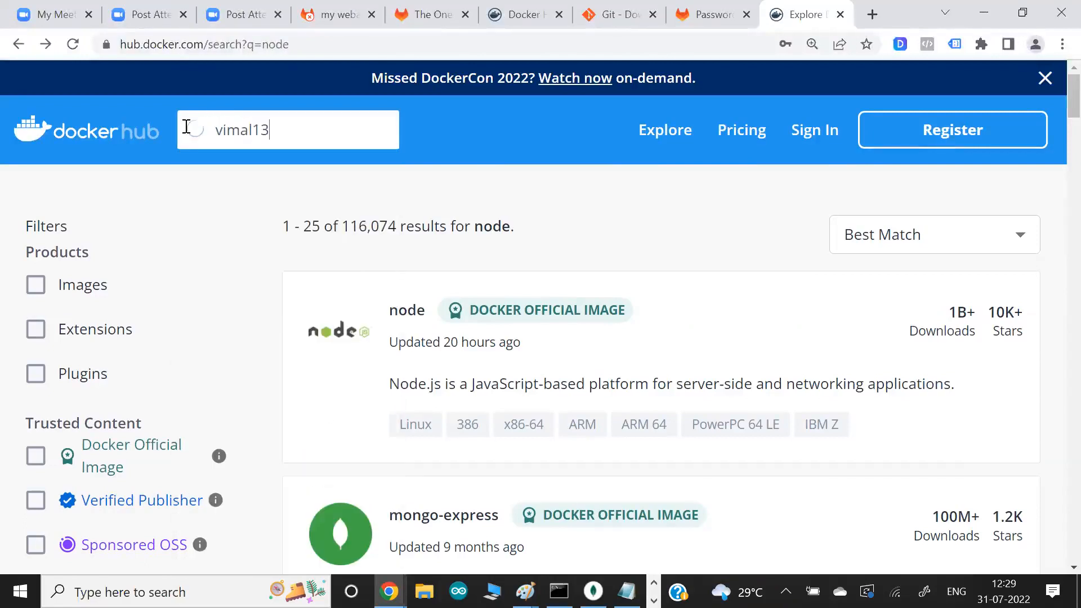
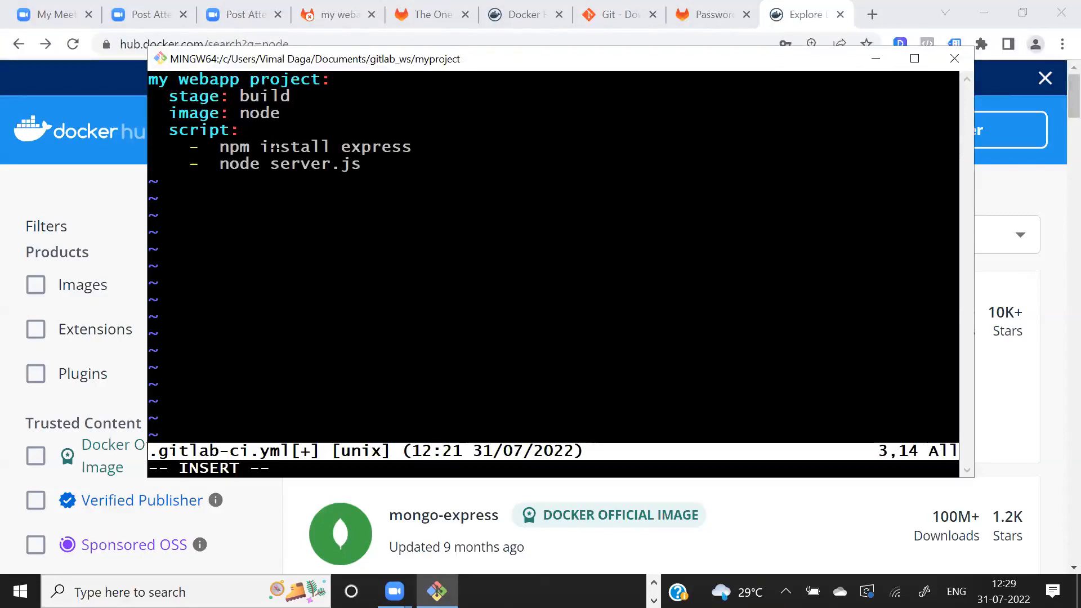
- Save the edited .gitlab-ci.yml and quit vim with :wq
drag(179, 115, 290, 114)
click(290, 115)
key(Escape)
text(:wq)
key(Return)
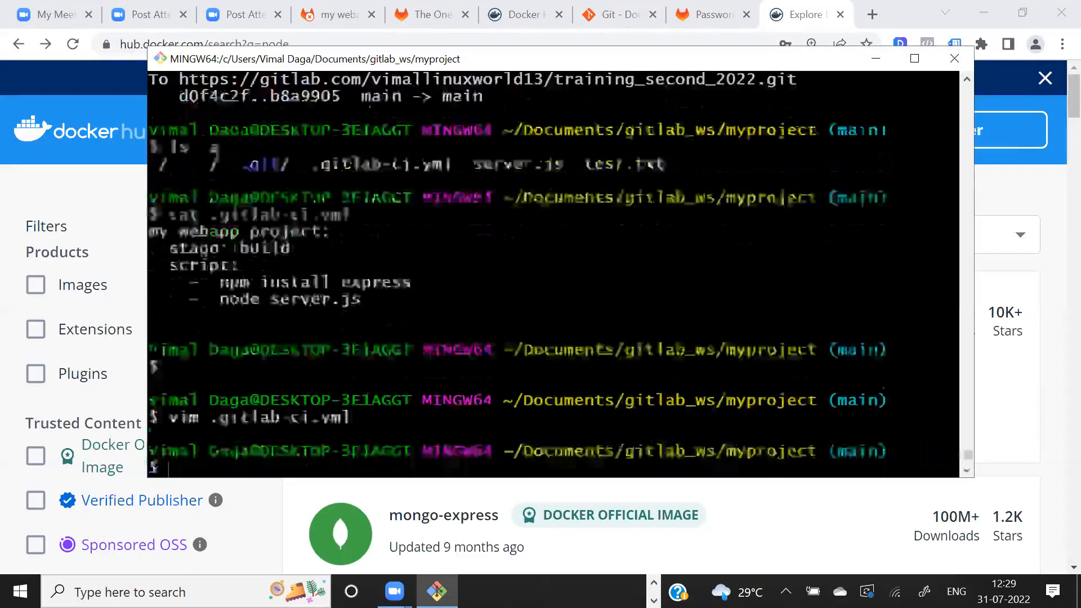
- Commit the current folder's changes with the message "my node code new image"
text(git)
key(Up)
key(Up)
key(Up)
key(Up)
key(Up)
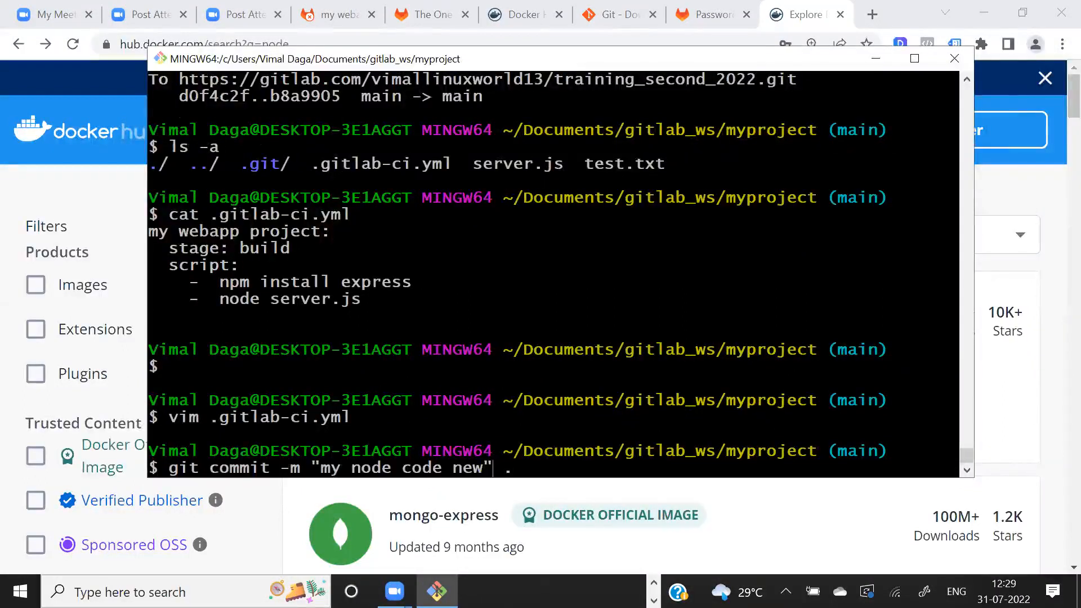
text(image)
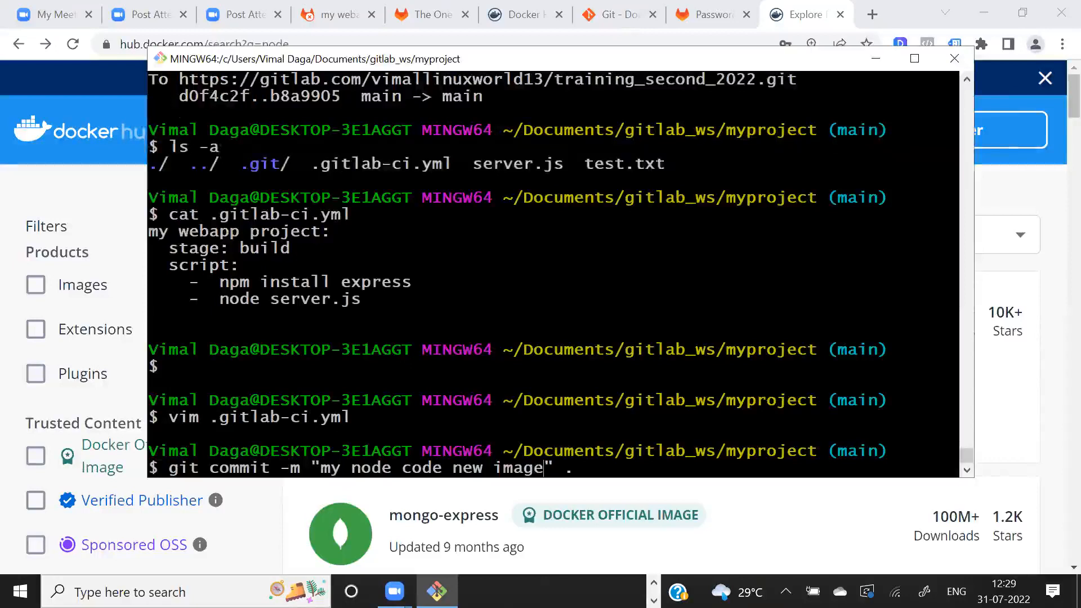
key(Return)
- Push the new commit to GitLab with git push
key(Up)
key(Up)
key(Up)
key(Up)
key(Up)
key(Return)
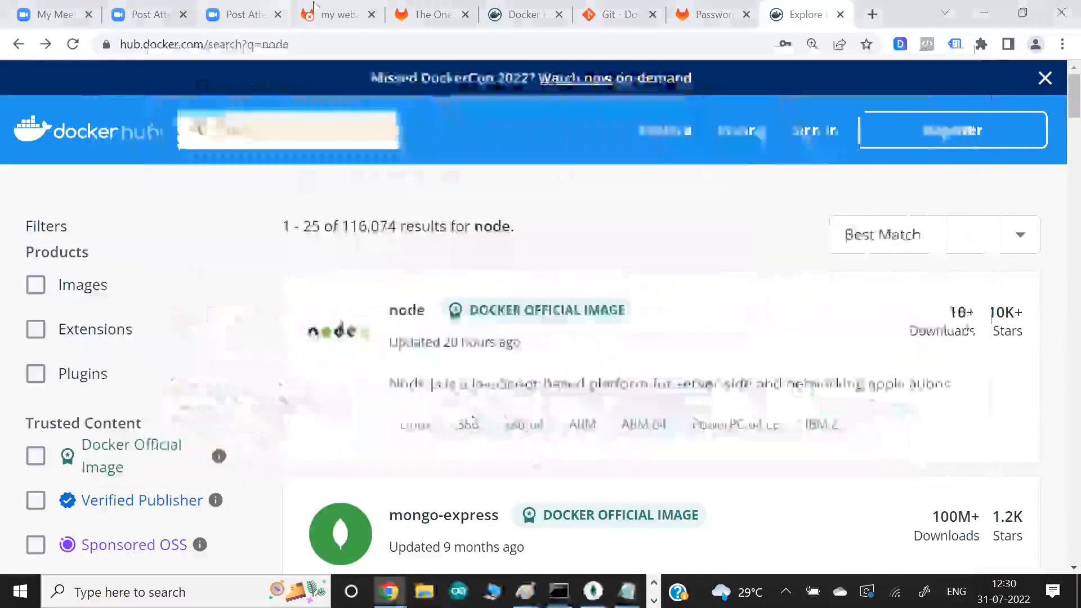
- In Chrome, open the my webapp project job of the newest GitLab pipeline and examine which Docker image its executor uses
click(321, 14)
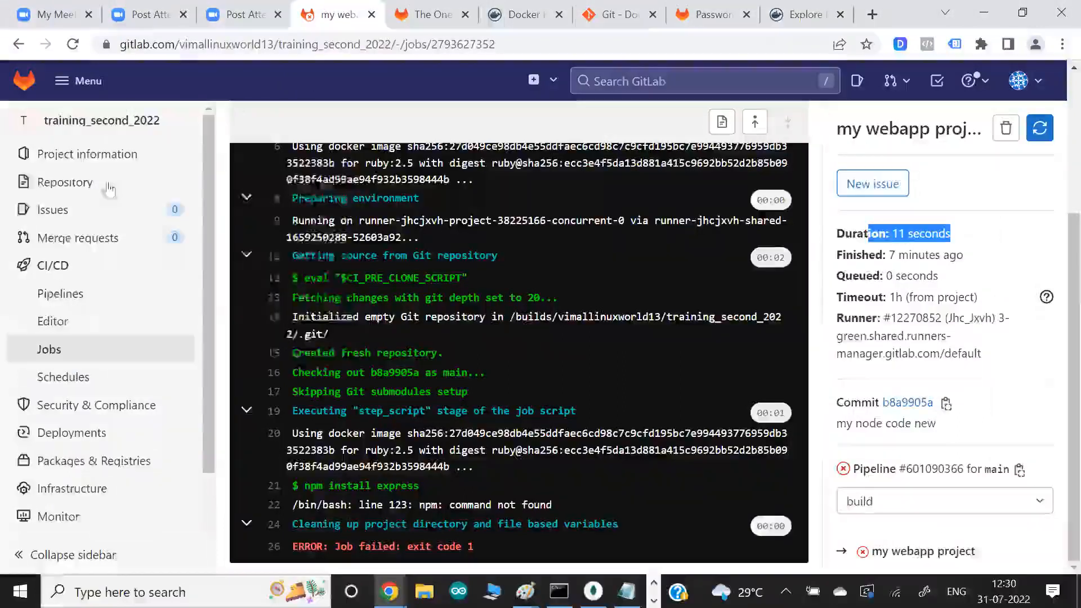
click(55, 293)
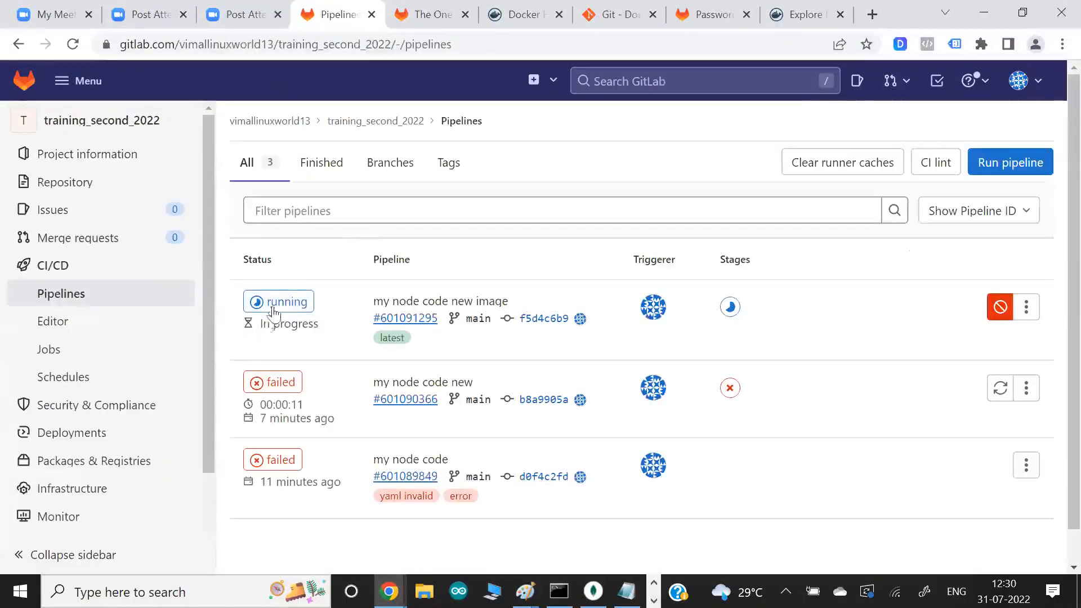
click(277, 307)
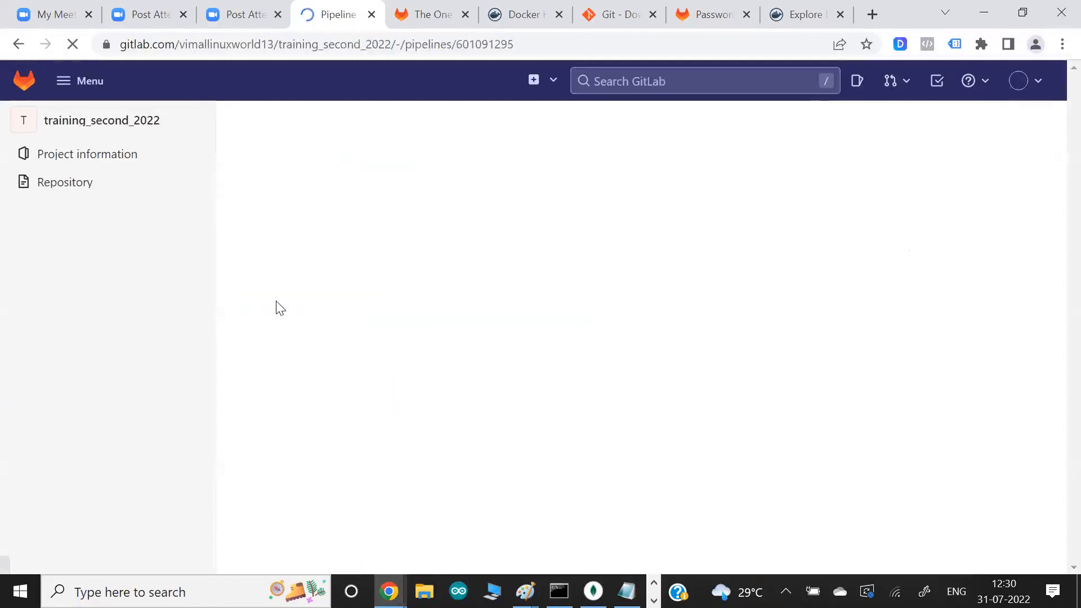
scroll(350, 338, down, 2)
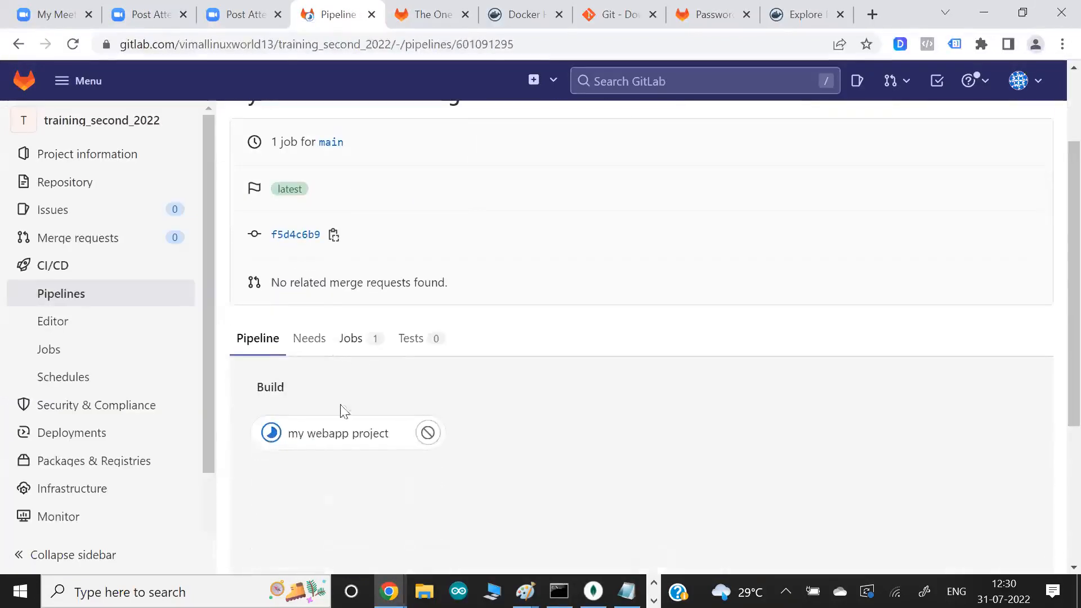
click(332, 435)
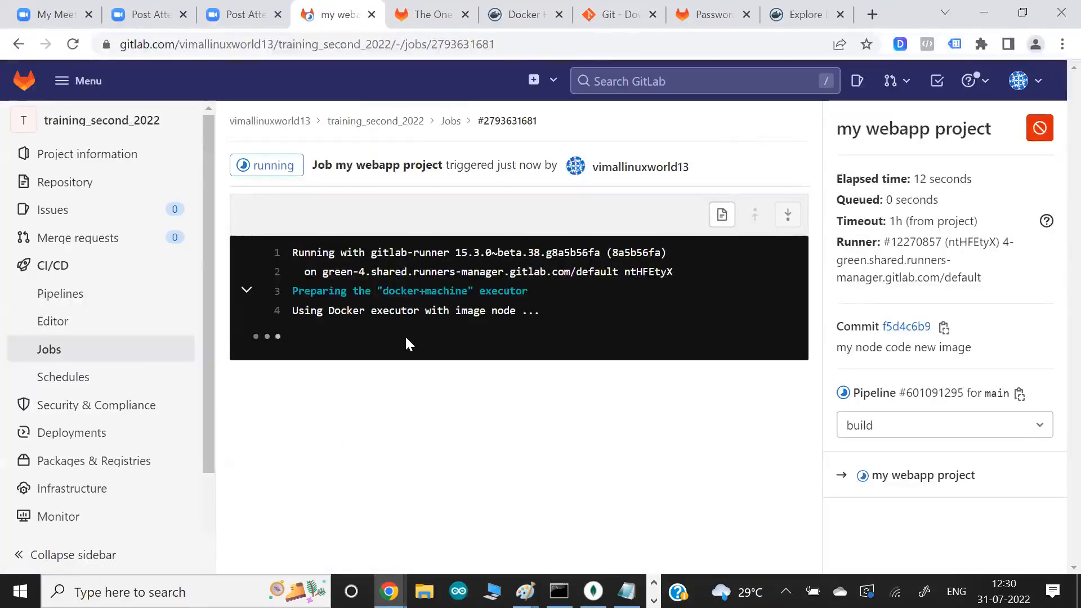
drag(480, 311, 580, 319)
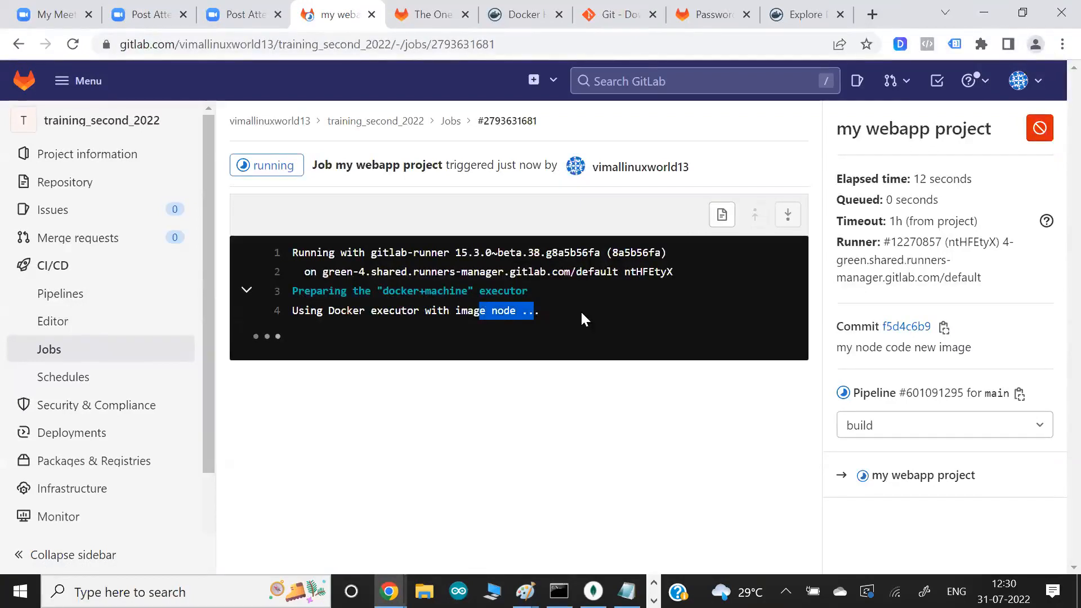
- Check the official node image entry in the Docker Hub search results and return to the GitLab job log
click(524, 15)
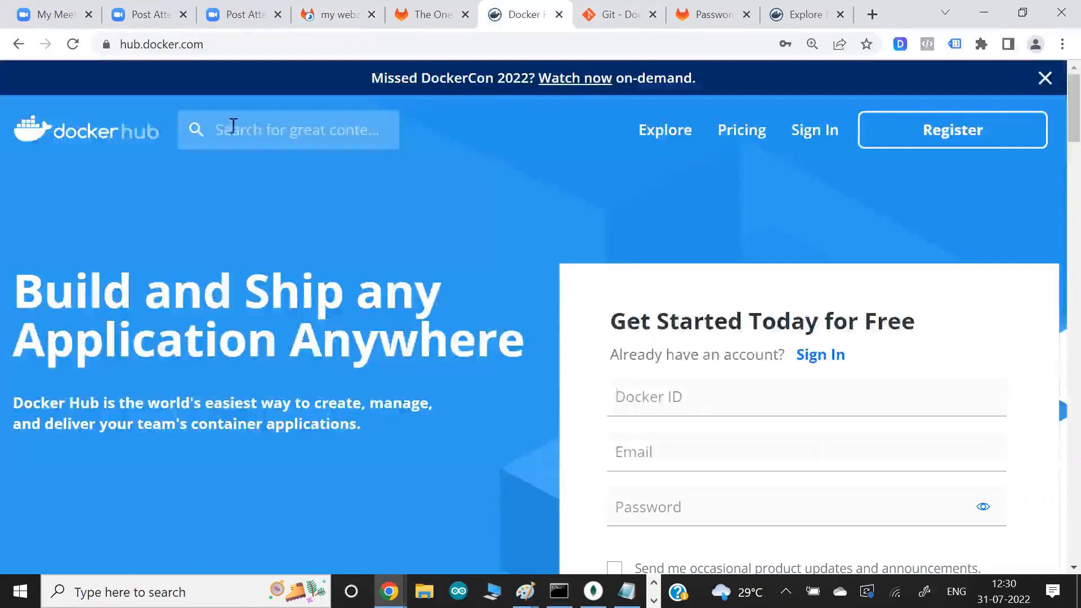
click(793, 20)
key(BackSpace)
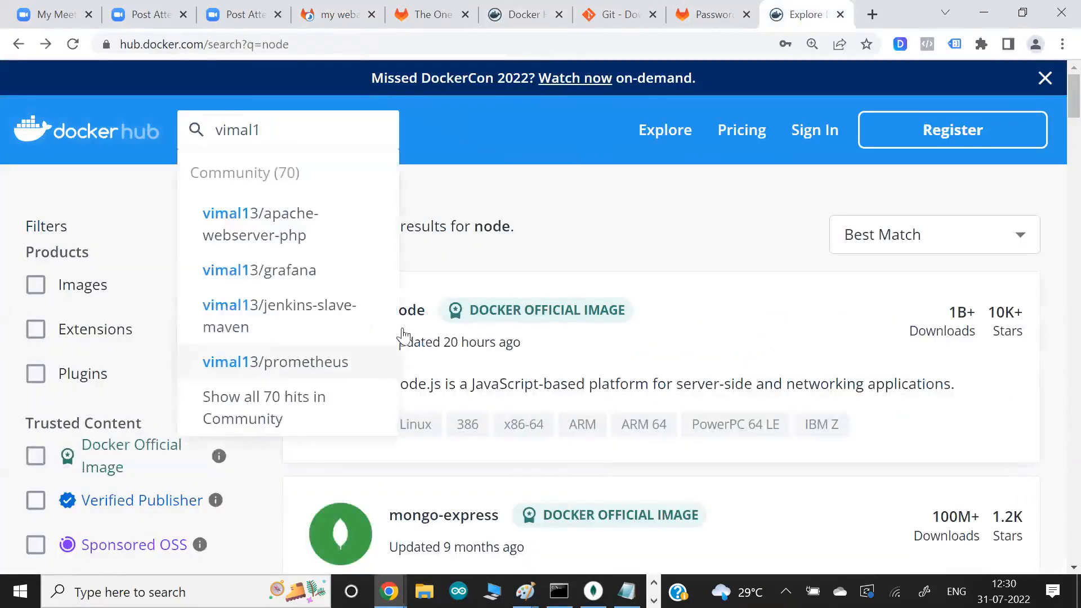
drag(427, 309, 365, 313)
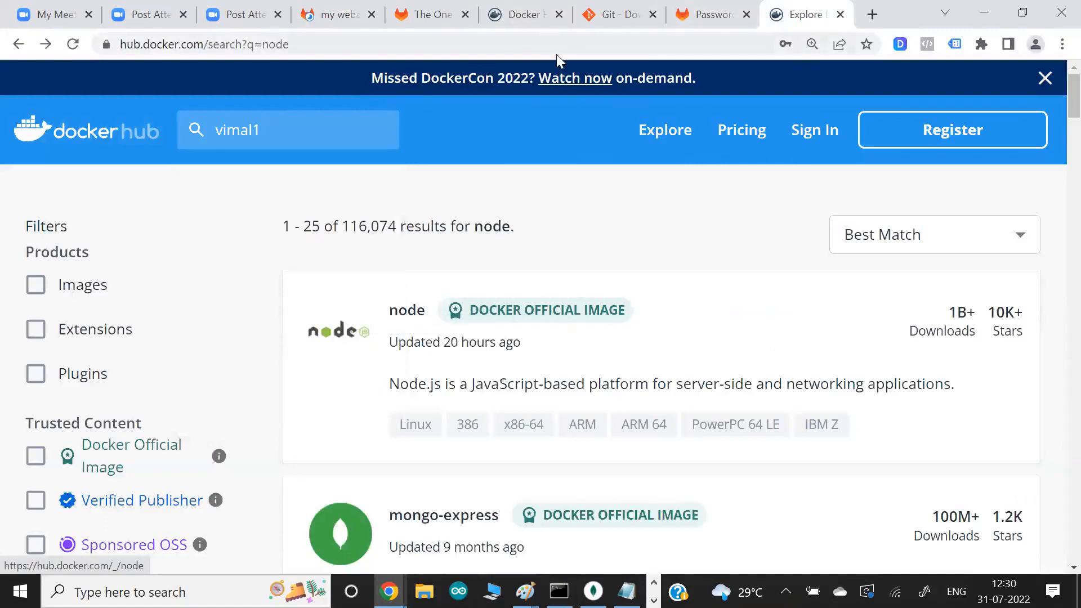
click(430, 14)
click(337, 14)
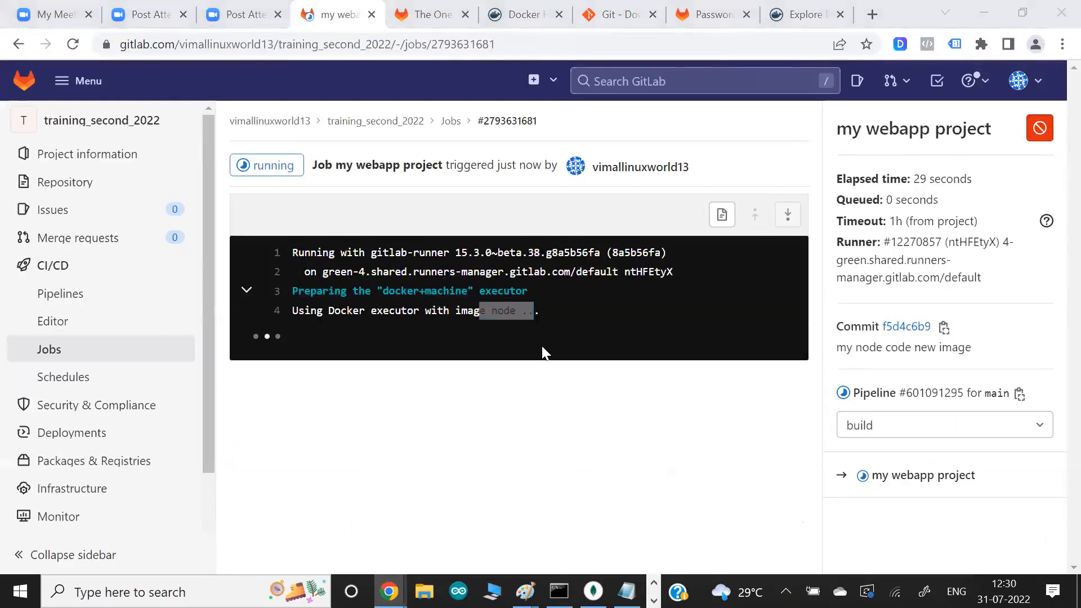
- Switch to Git Bash, reopen .gitlab-ci.yml in vim and examine the npm command in its script section
key(alt+Tab)
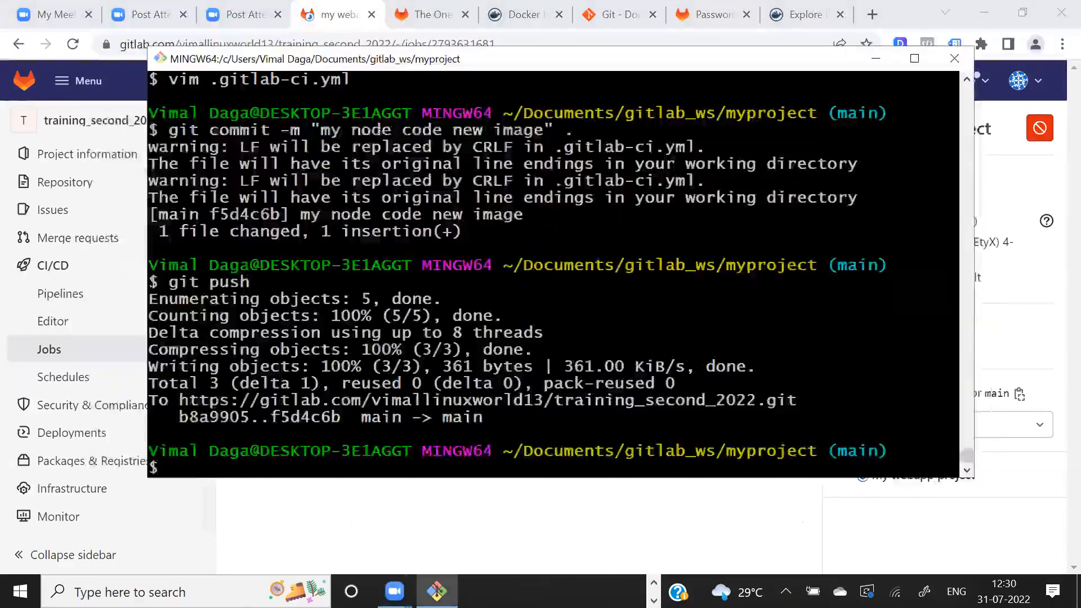
key(Up)
key(Up)
key(Up)
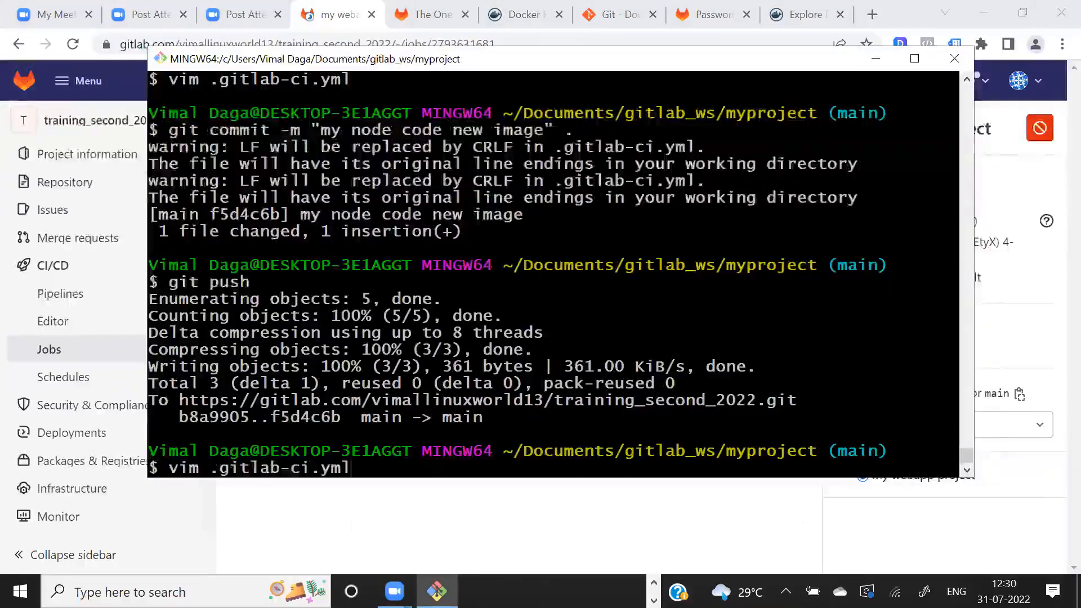
key(Return)
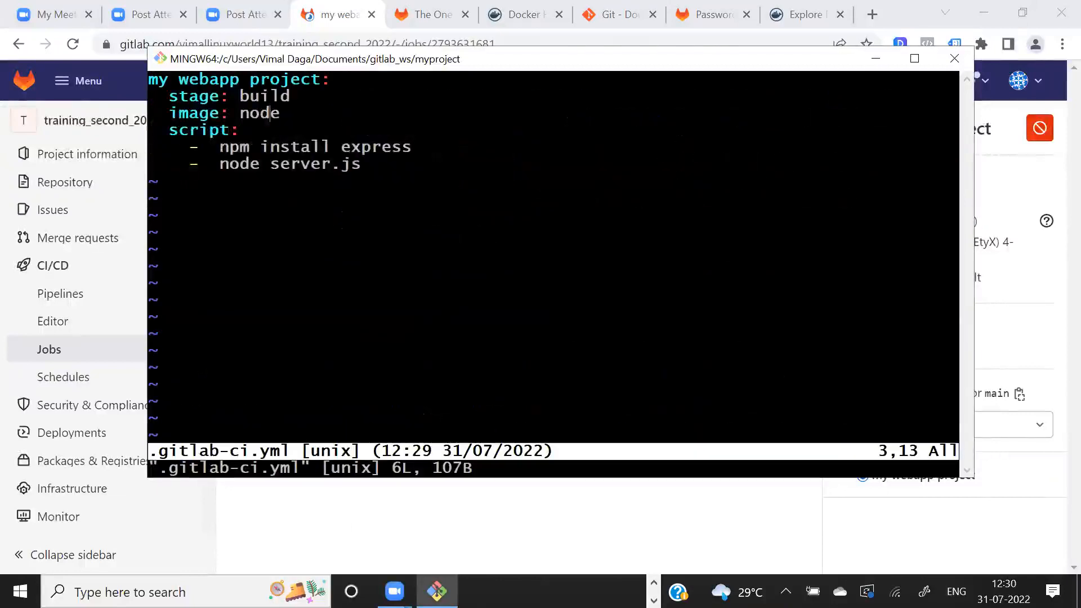
double_click(236, 147)
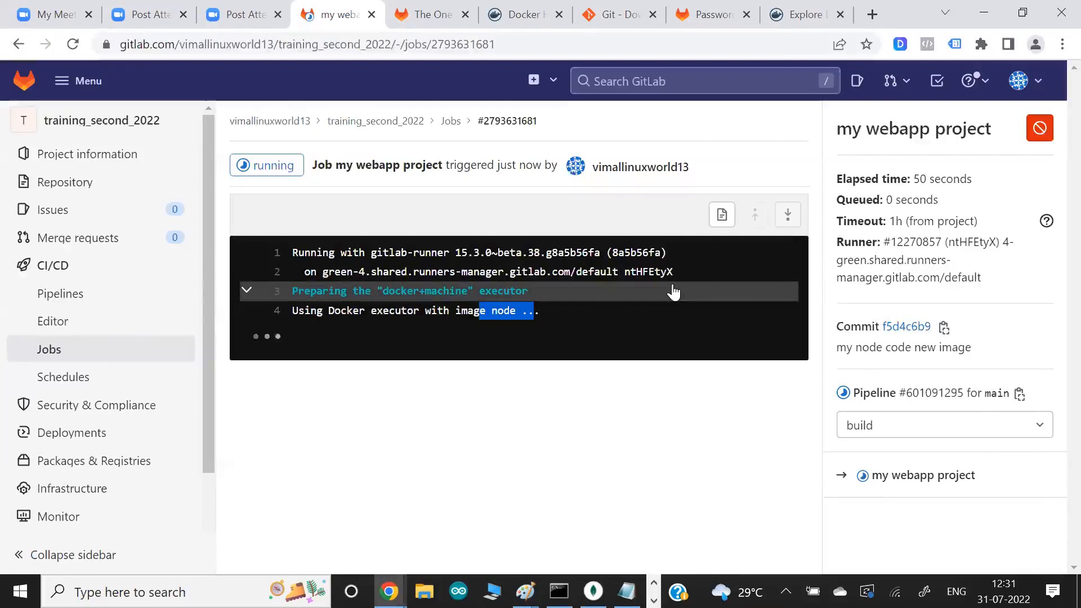
- Glance at the Docker Hub results, and back in vim try to add a colon for a version tag after image: node
click(809, 16)
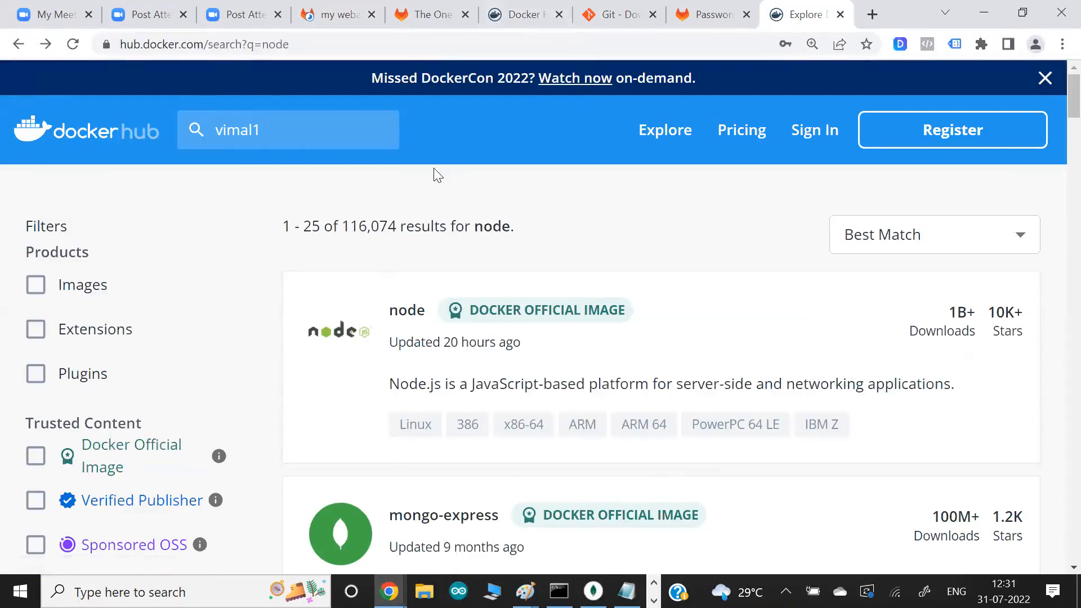
key(alt+Tab)
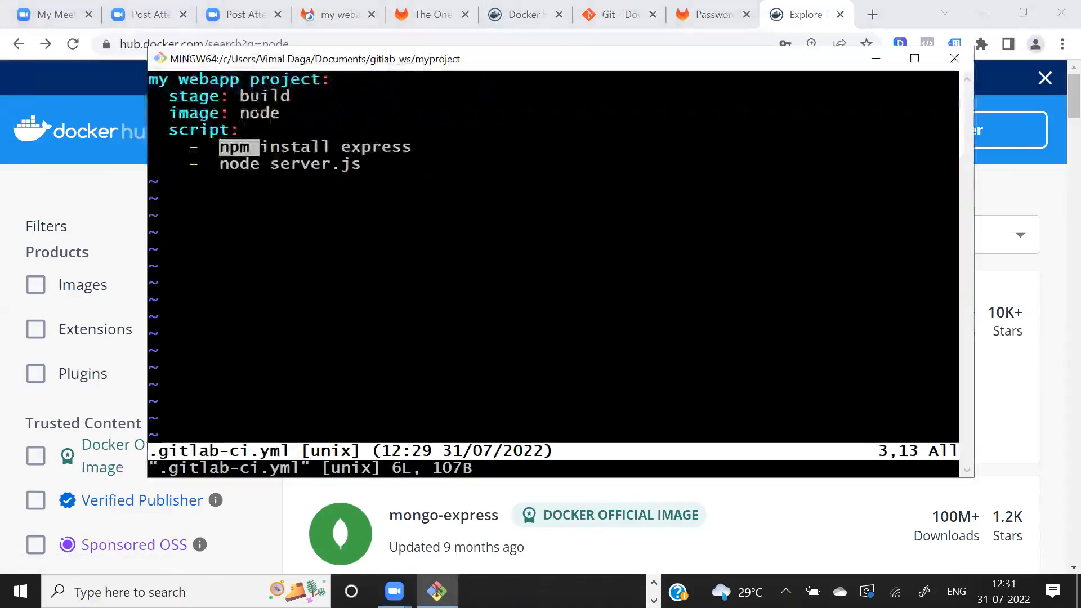
click(272, 113)
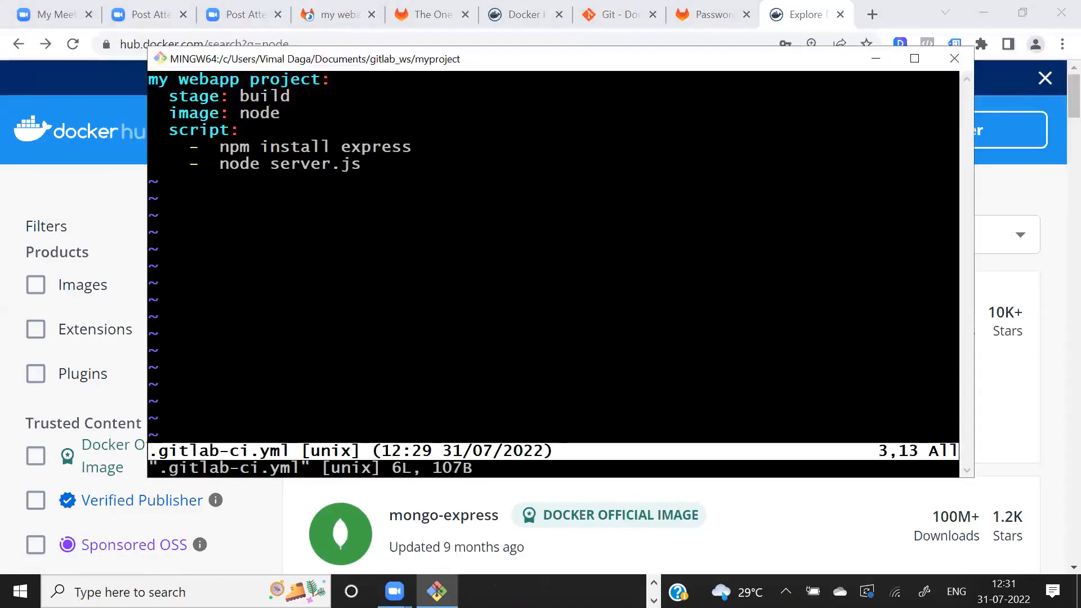
text(age:)
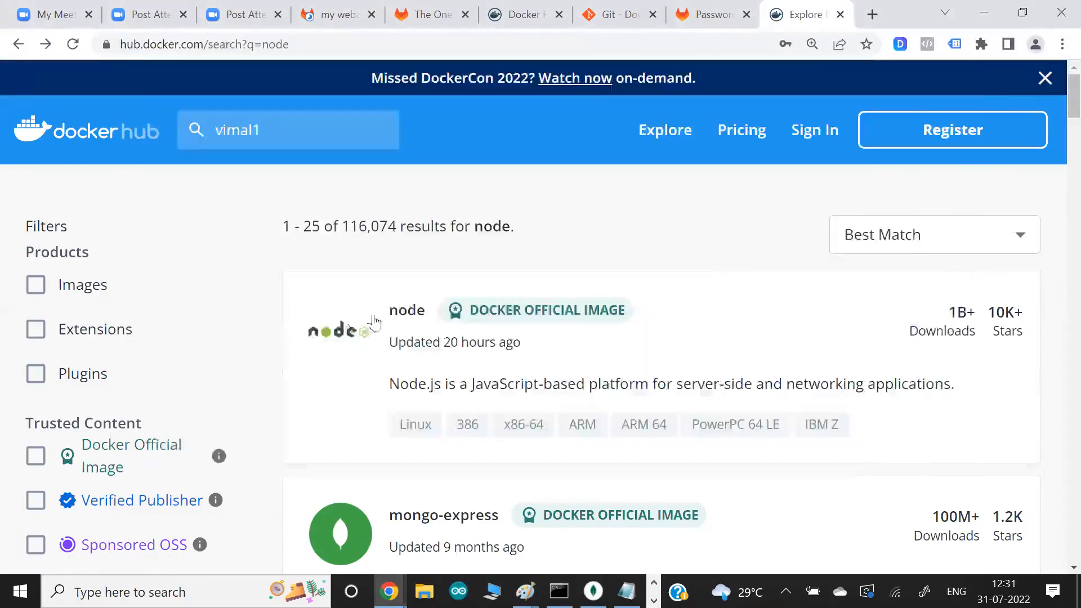
- In Chrome, open the official node image page on Docker Hub and compare its supported tags with the image line in .gitlab-ci.yml
click(411, 315)
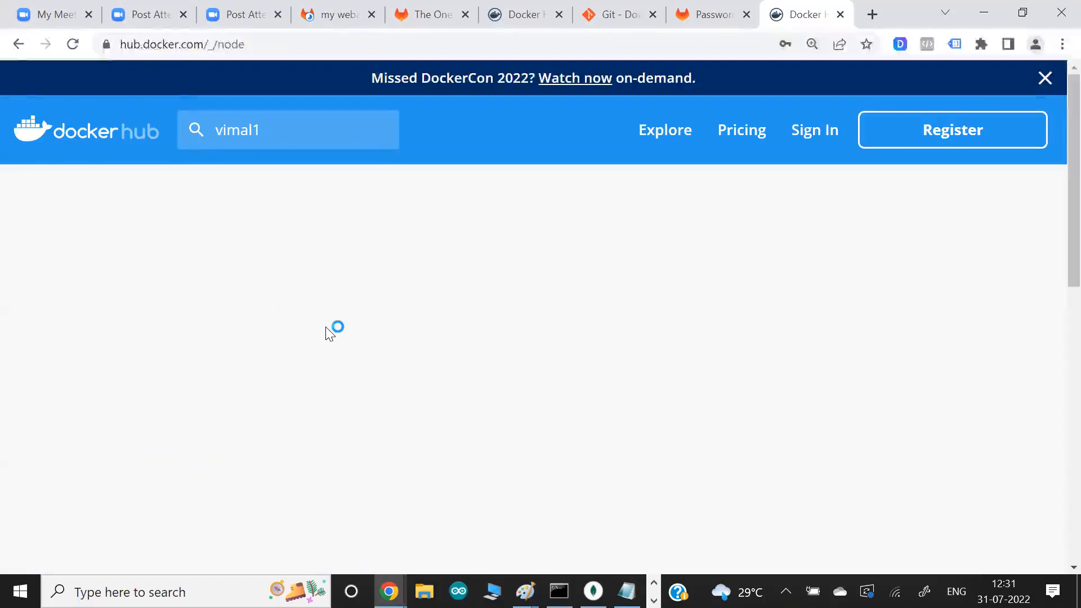
scroll(328, 327, down, 6)
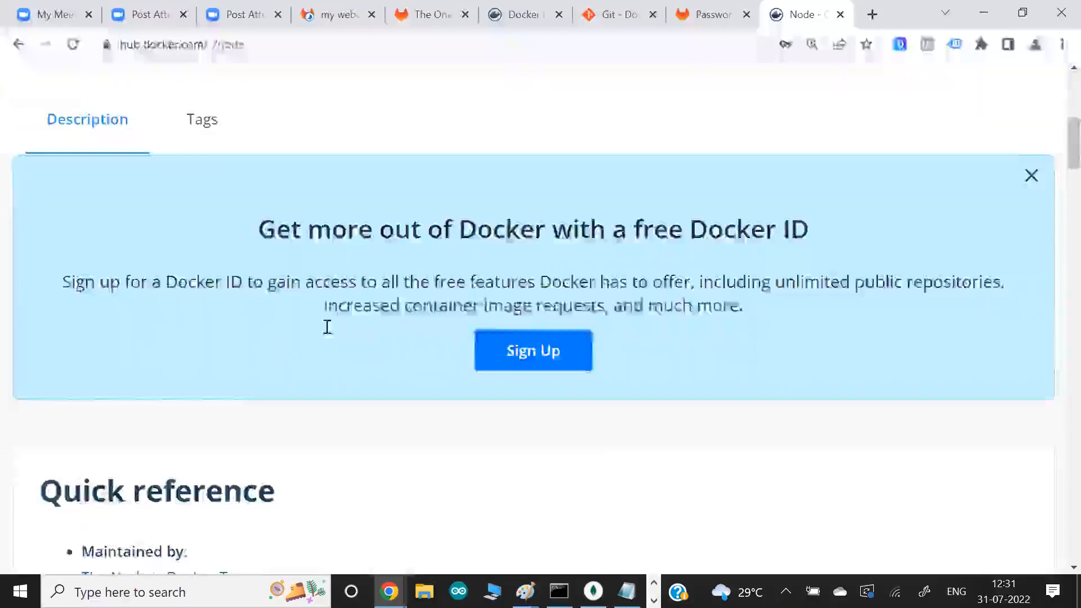
scroll(328, 326, down, 8)
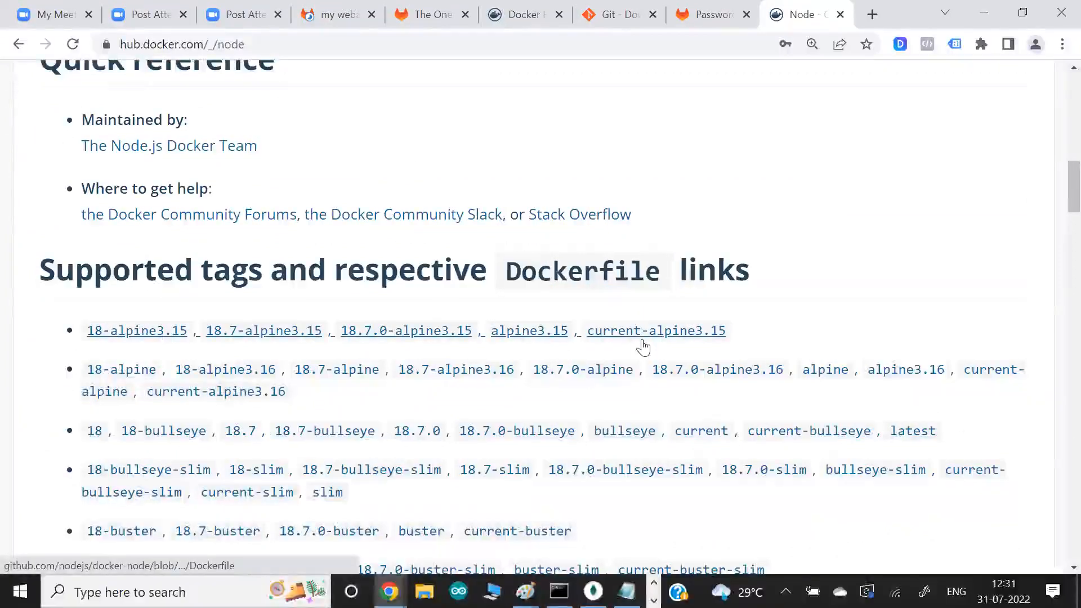
key(alt+Tab)
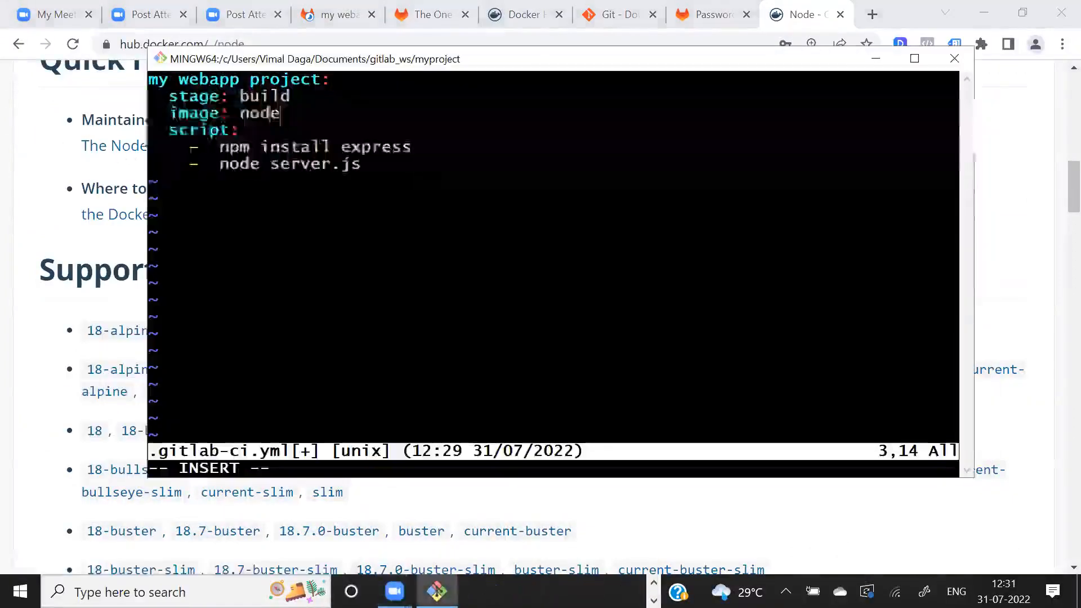
key(alt+Tab)
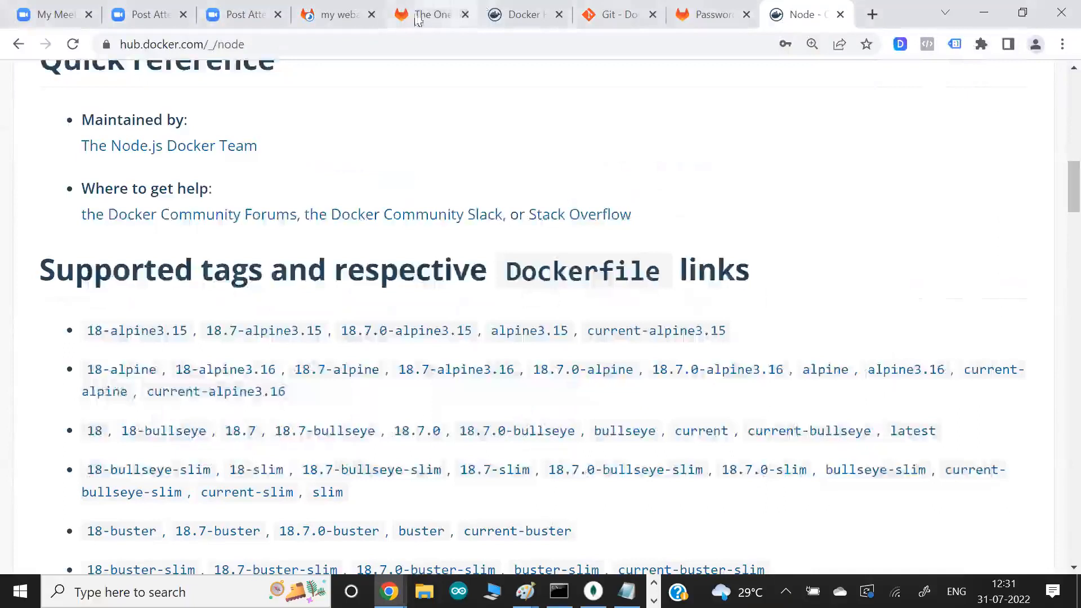
- Return to the GitLab job log and examine the repository checkout path and the npm install express command
click(428, 14)
click(312, 16)
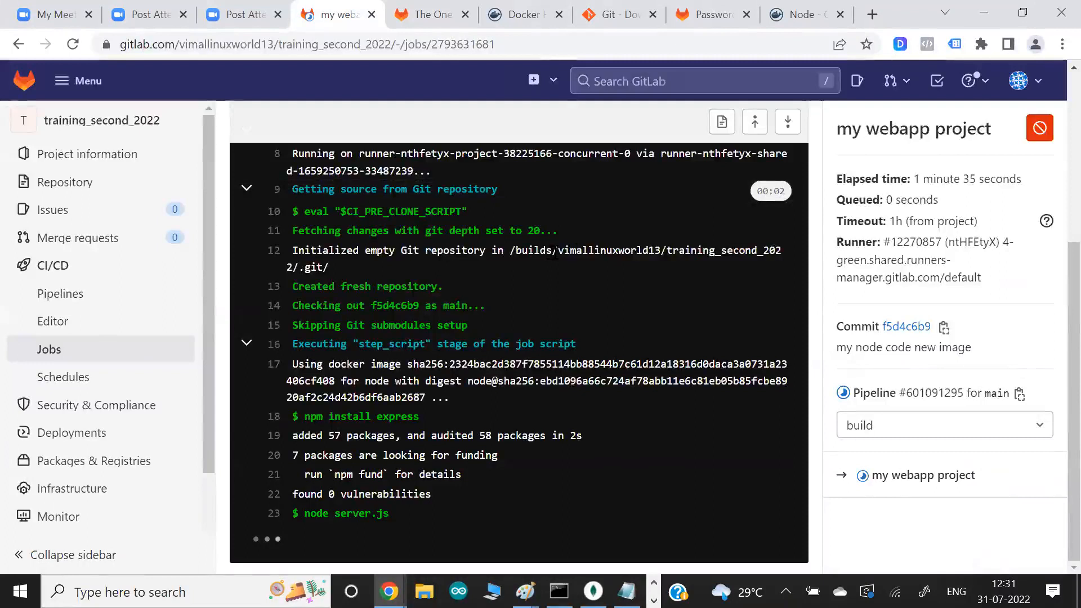
drag(554, 253, 762, 265)
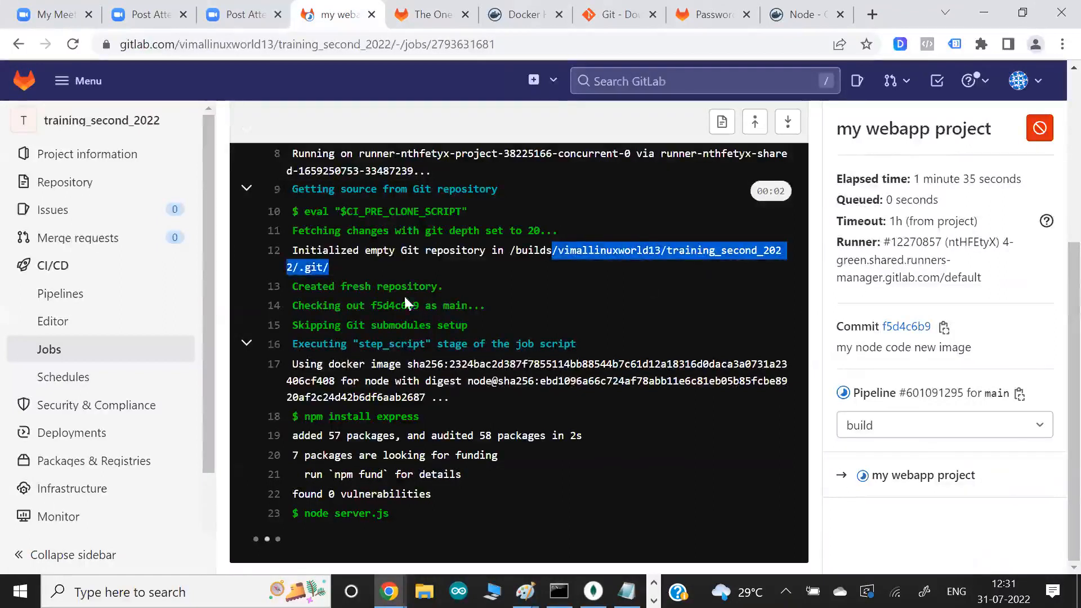
mouse_move(75, 192)
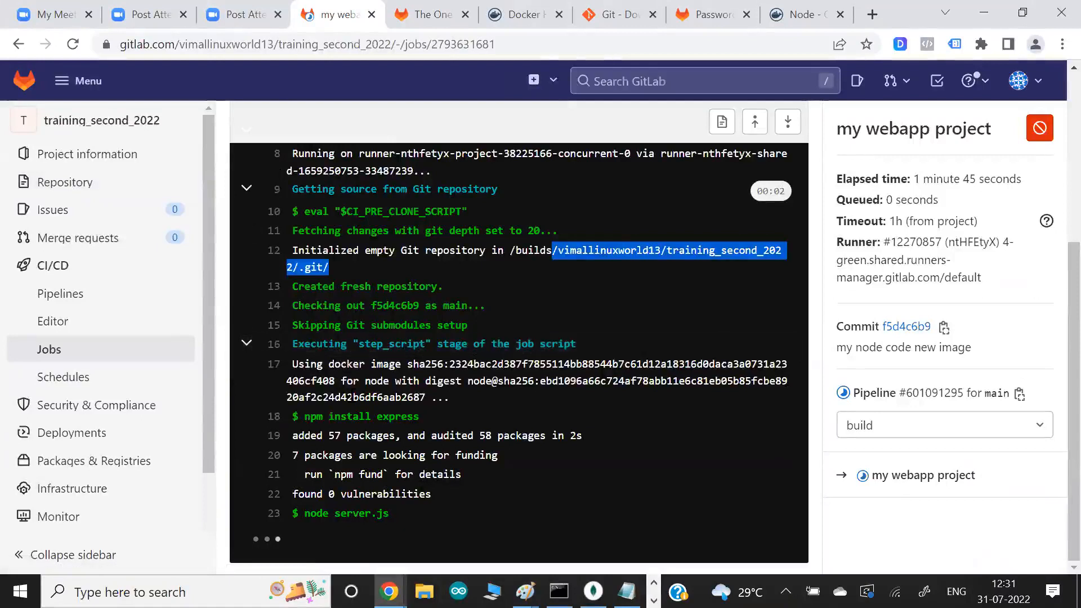
drag(305, 417, 347, 417)
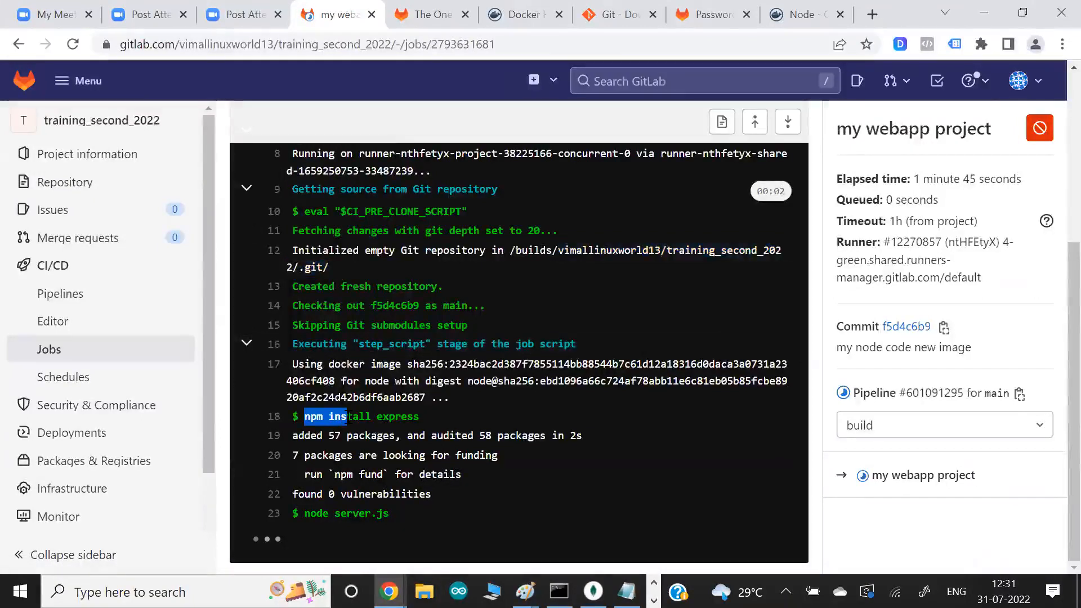
- Compare the npm install express and node server.js script lines in .gitlab-ci.yml with the commands in the GitLab job log
key(alt+Tab)
drag(421, 133, 425, 151)
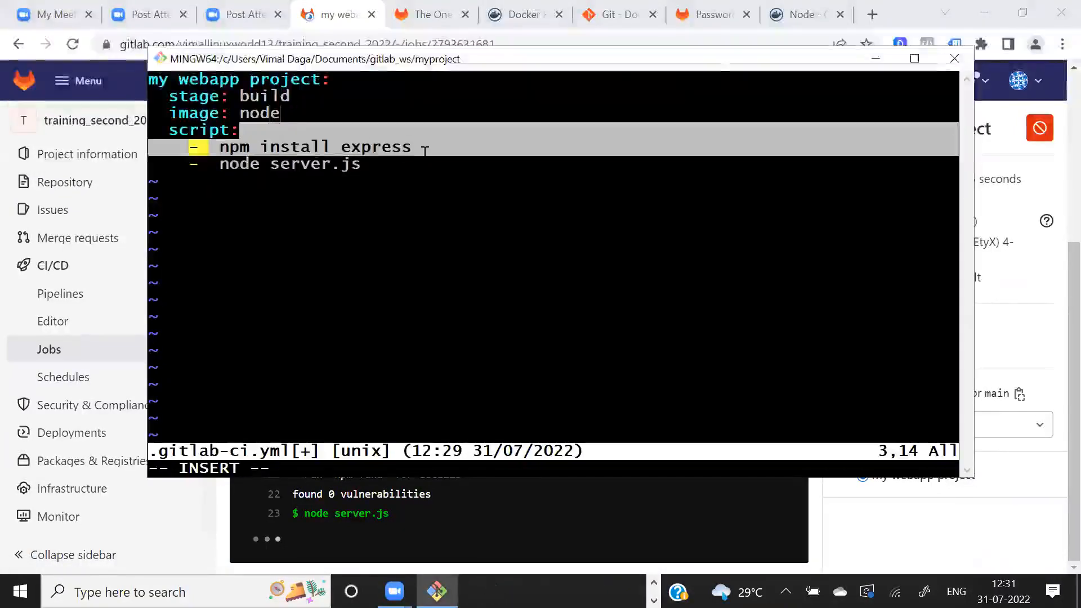
drag(280, 164, 374, 162)
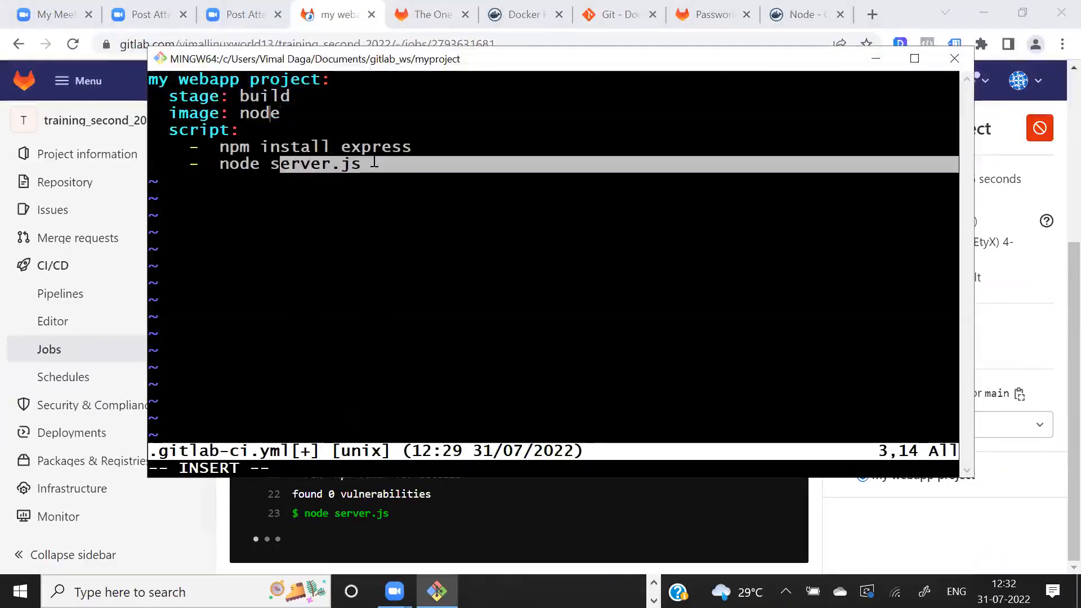
key(alt+Tab)
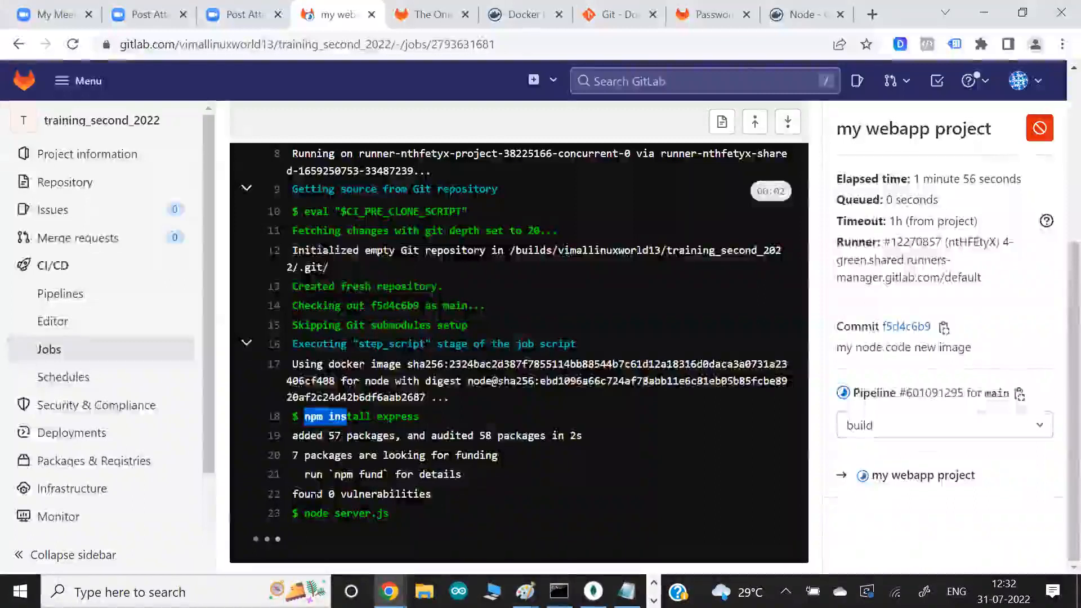
drag(316, 513, 400, 516)
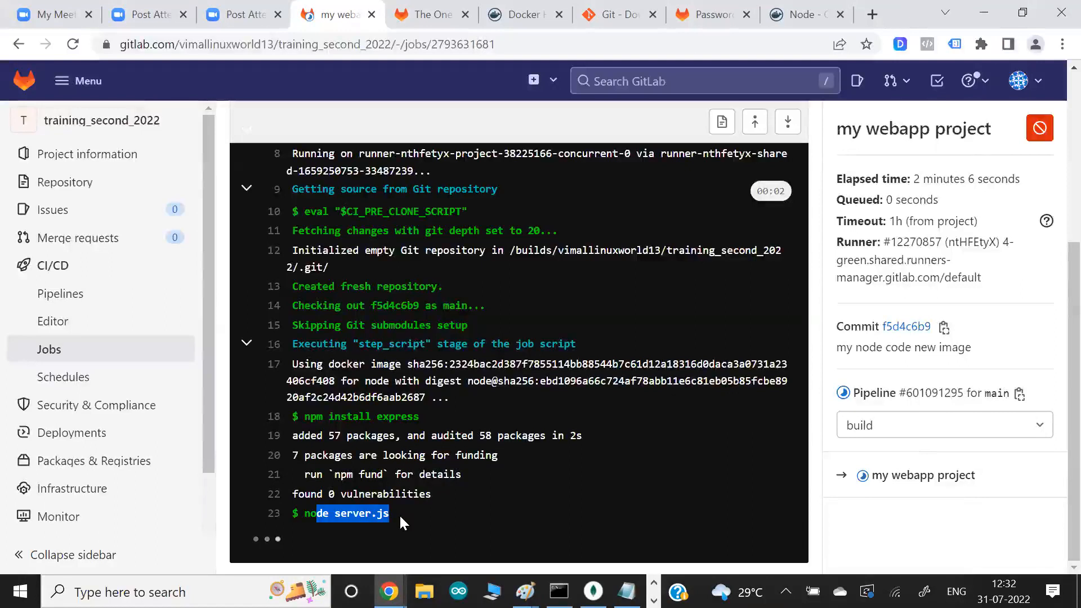
- In the vim window, add a date command as a new script item below node server.js in .gitlab-ci.yml
key(alt+Tab)
key(alt+Tab)
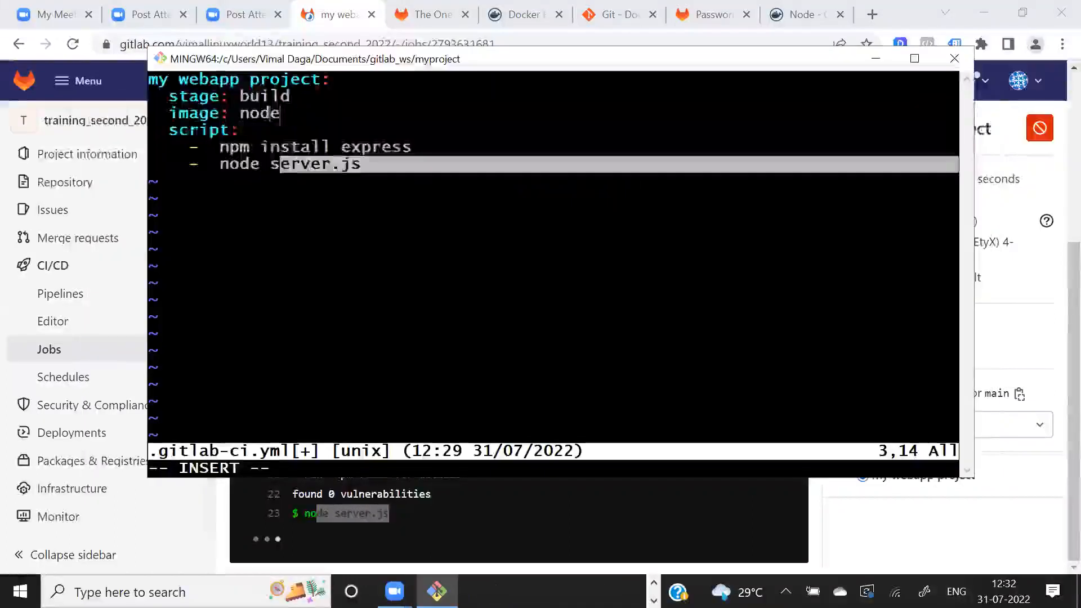
drag(209, 164, 380, 164)
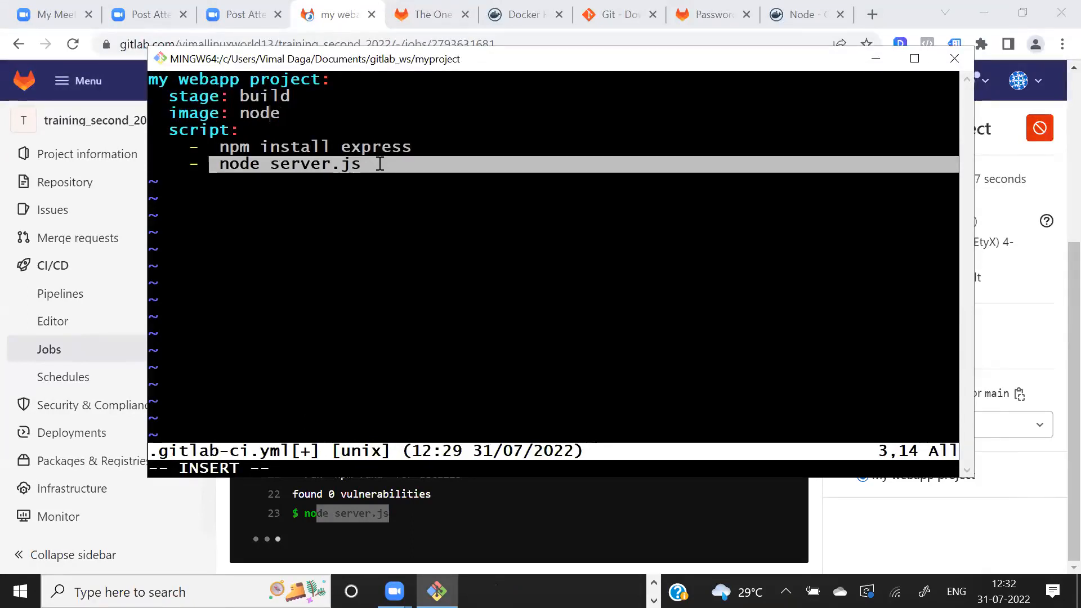
key(Down)
key(Down)
key(Down)
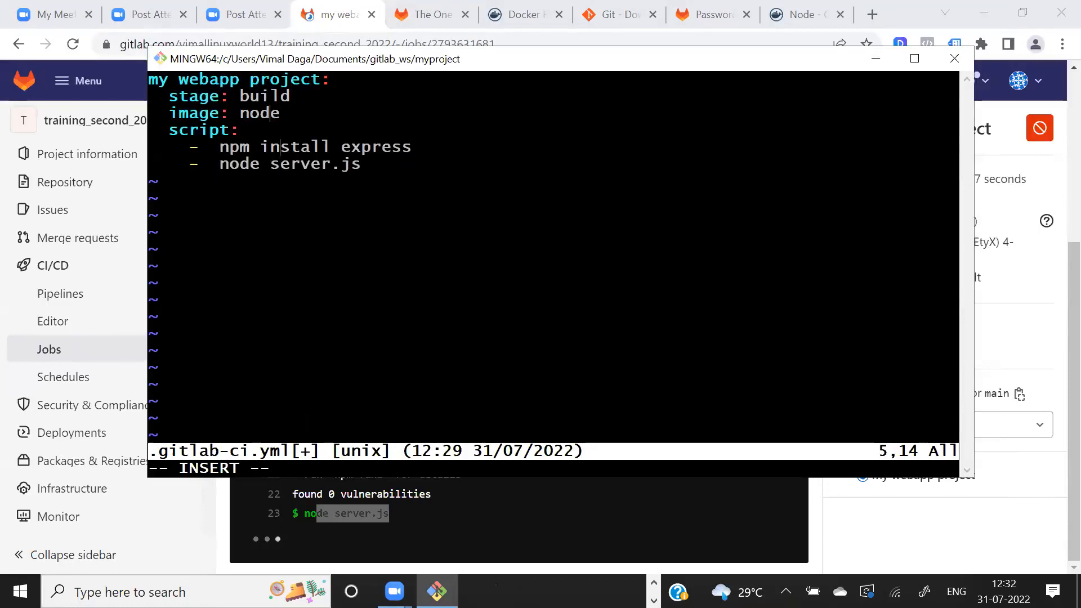
text(o)
key(BackSpace)
key(End)
key(Return)
key(BackSpace)
text(- date)
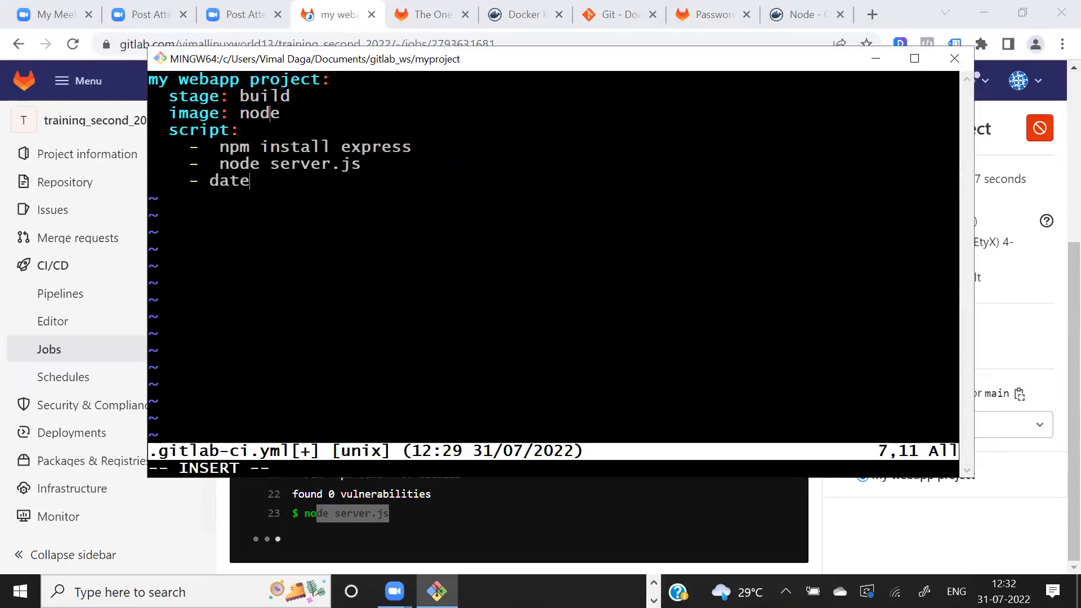
key(Left)
key(Left)
key(Left)
key(Left)
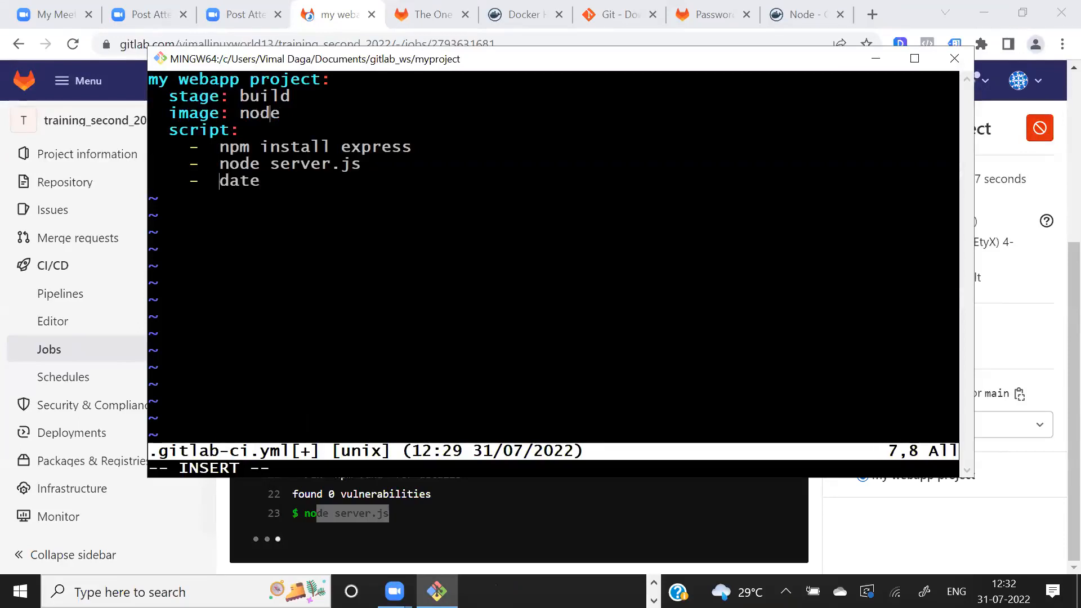
drag(316, 164, 381, 166)
click(384, 168)
- In Chrome, go through the GitLab pipelines list to the "my node code new image" pipeline and open its my webapp project job log
key(alt+Tab)
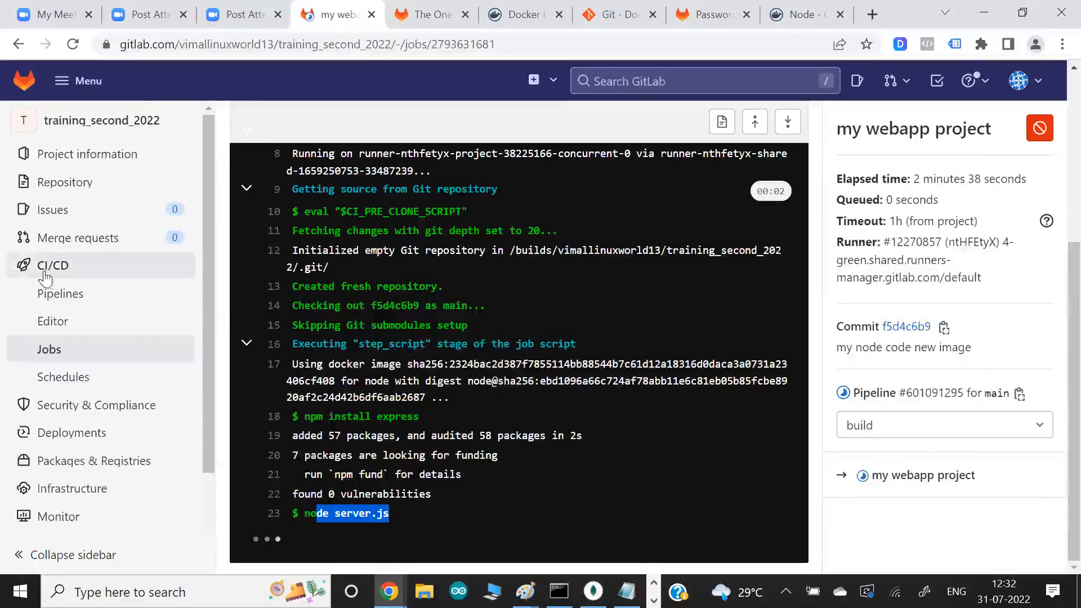
click(58, 296)
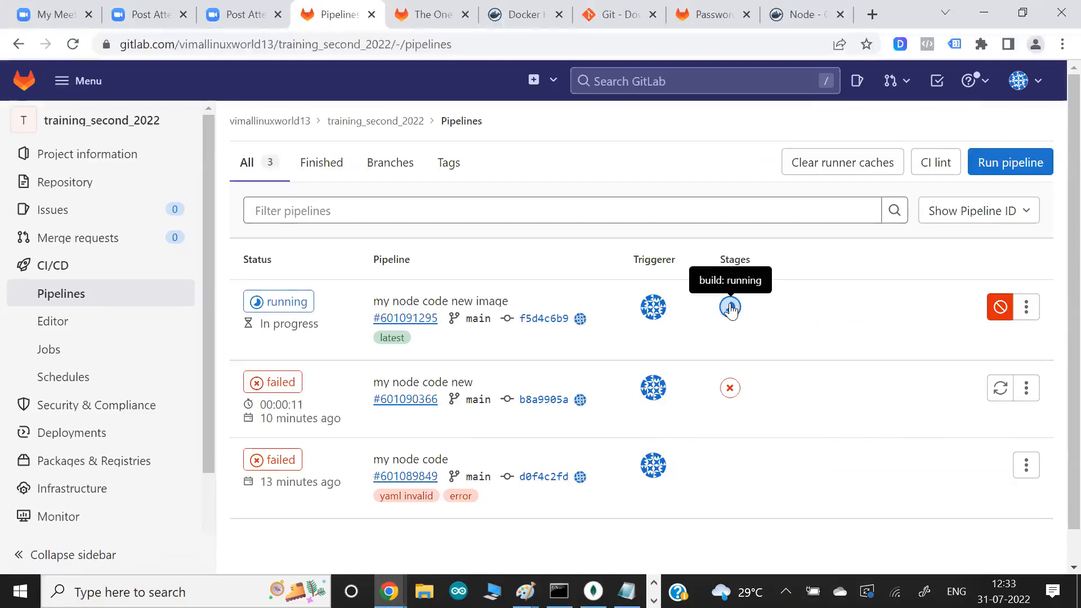
click(284, 309)
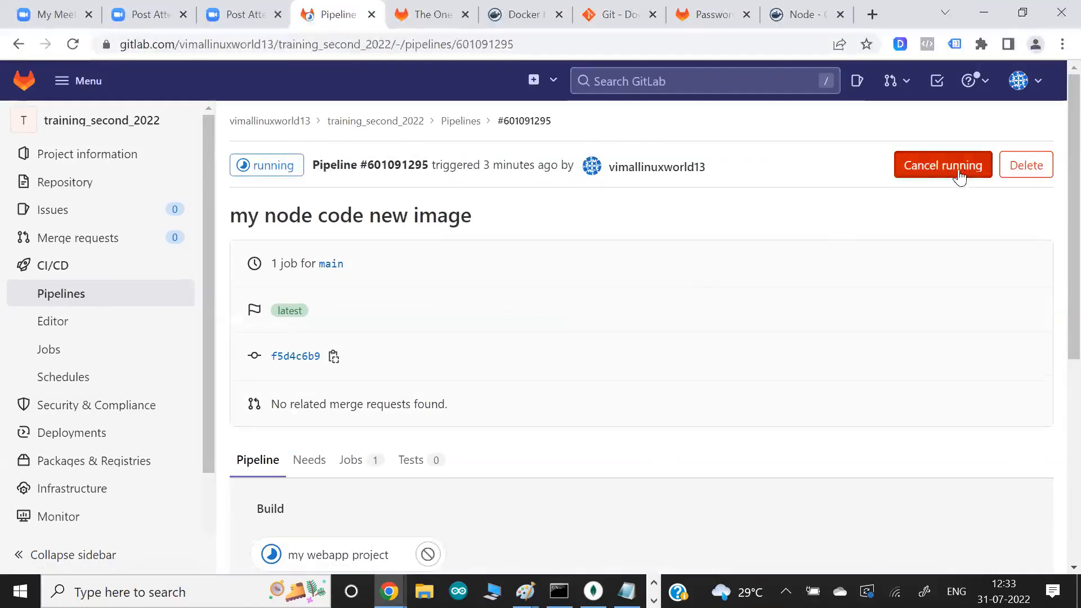
scroll(751, 285, down, 3)
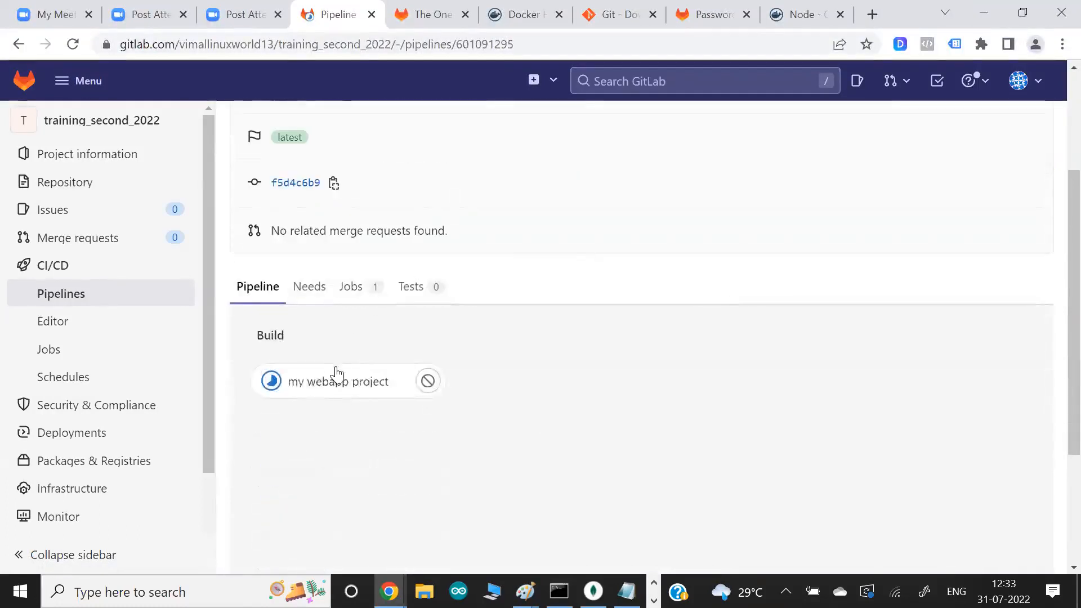
scroll(510, 258, up, 3)
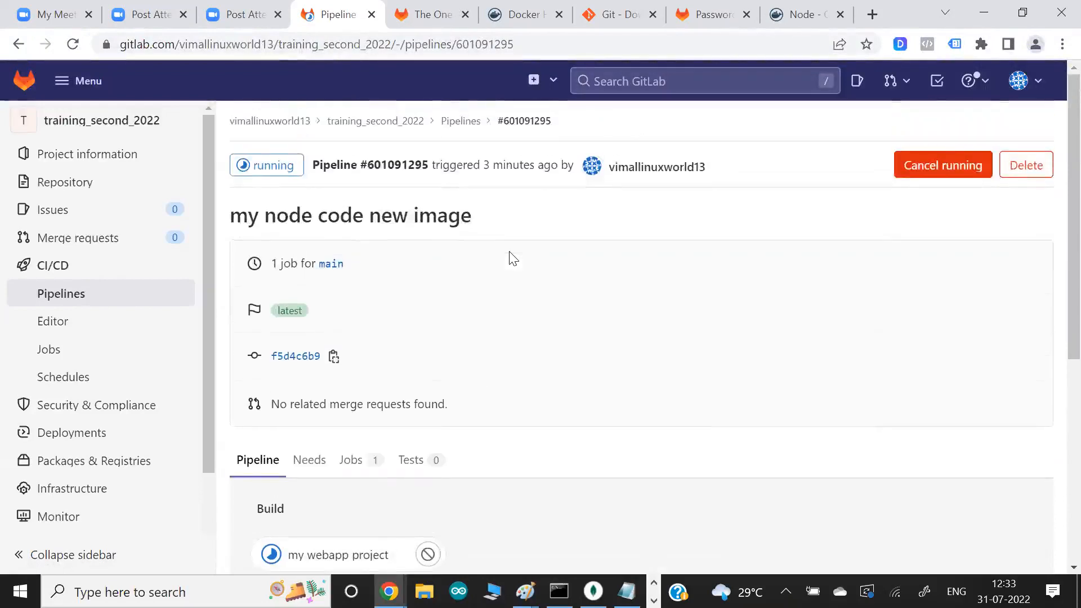
scroll(509, 259, down, 5)
click(342, 273)
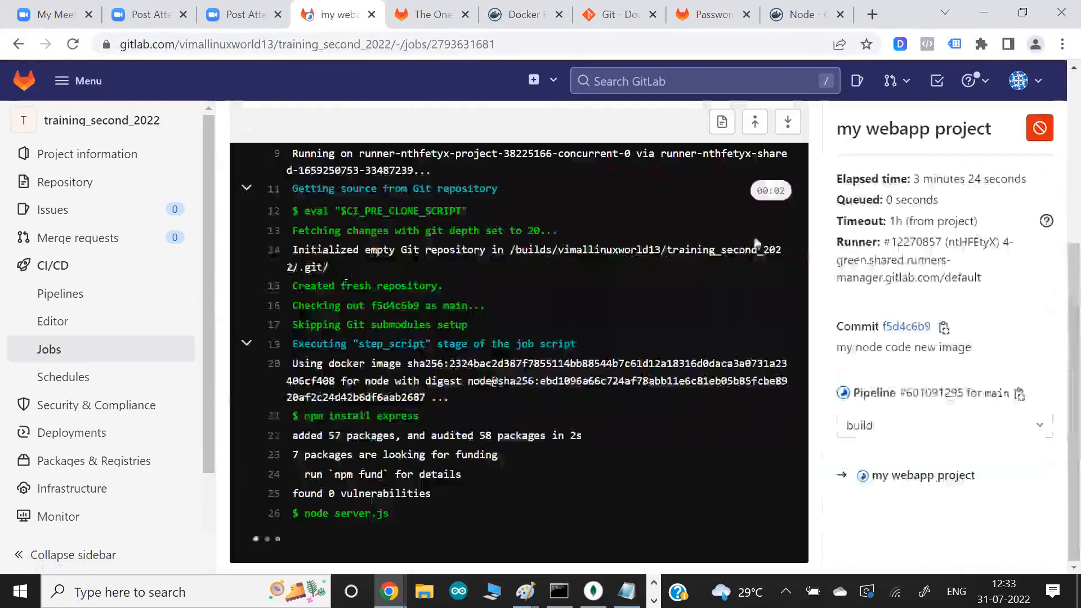
- Examine the job's elapsed time, its timeout, and the node server.js command on the last line of the log
drag(912, 179, 970, 179)
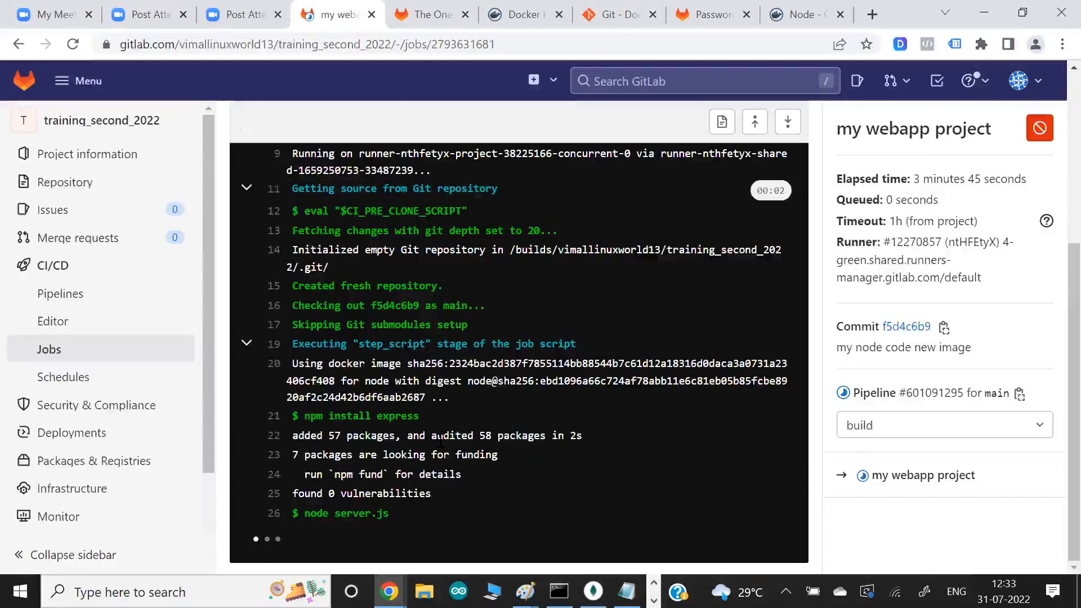
drag(864, 223, 916, 225)
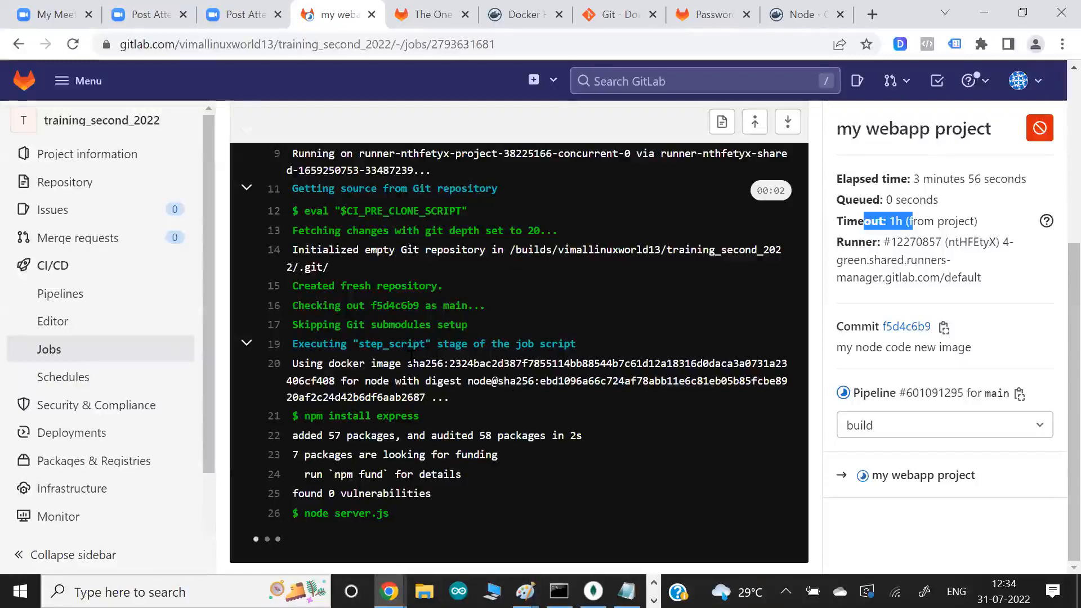
drag(323, 513, 400, 516)
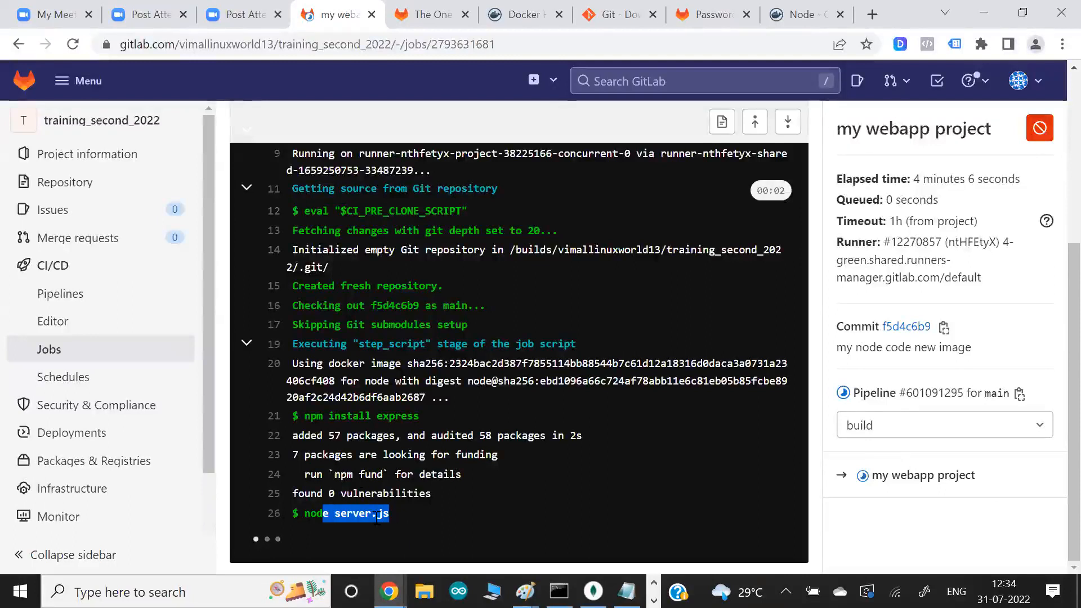
double_click(329, 522)
triple_click(329, 522)
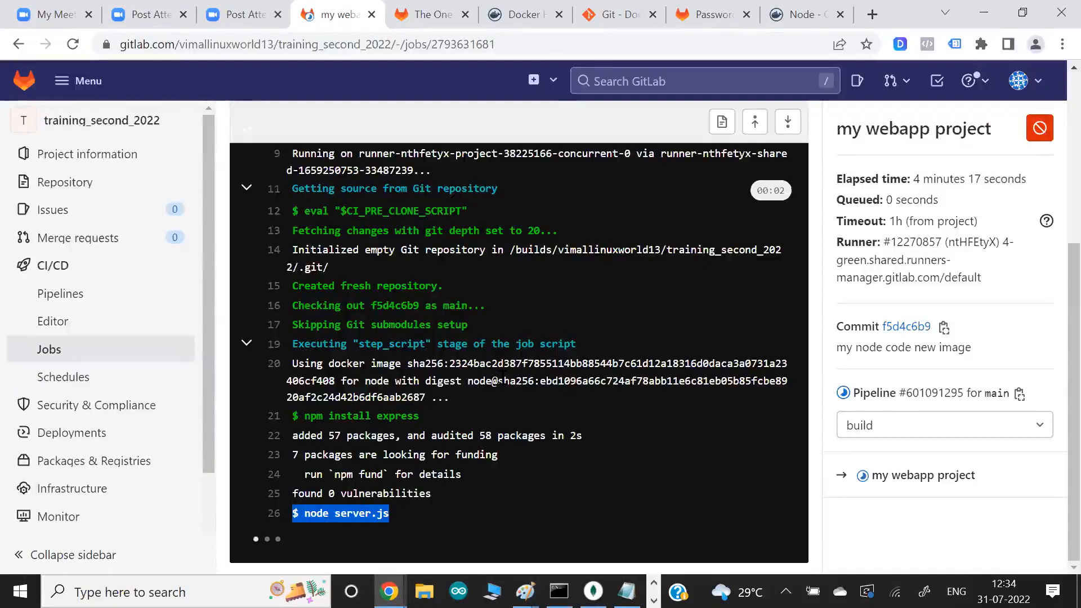
- Back in vim, append & to the node server.js script line so the server runs in the background
key(alt+Tab)
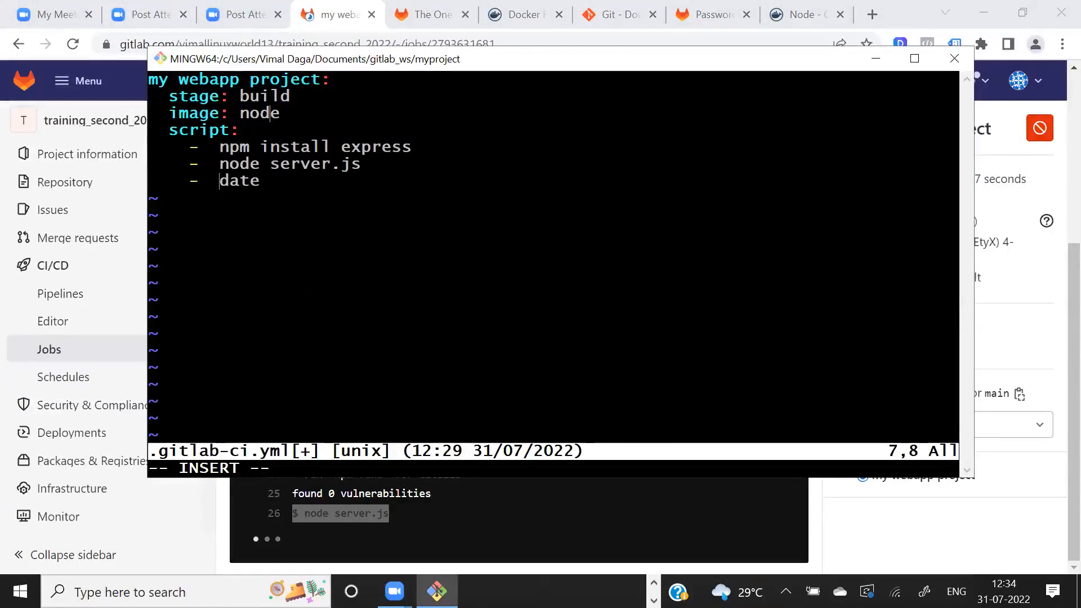
key(Up)
drag(277, 148, 346, 163)
click(346, 164)
key(End)
click(308, 519)
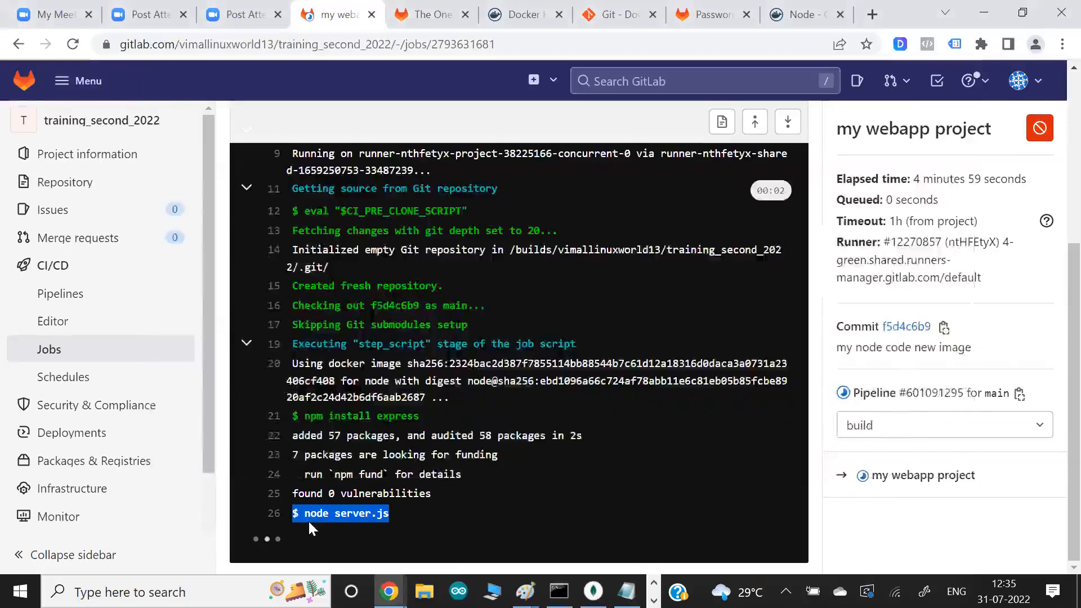
key(alt+Tab)
text(&)
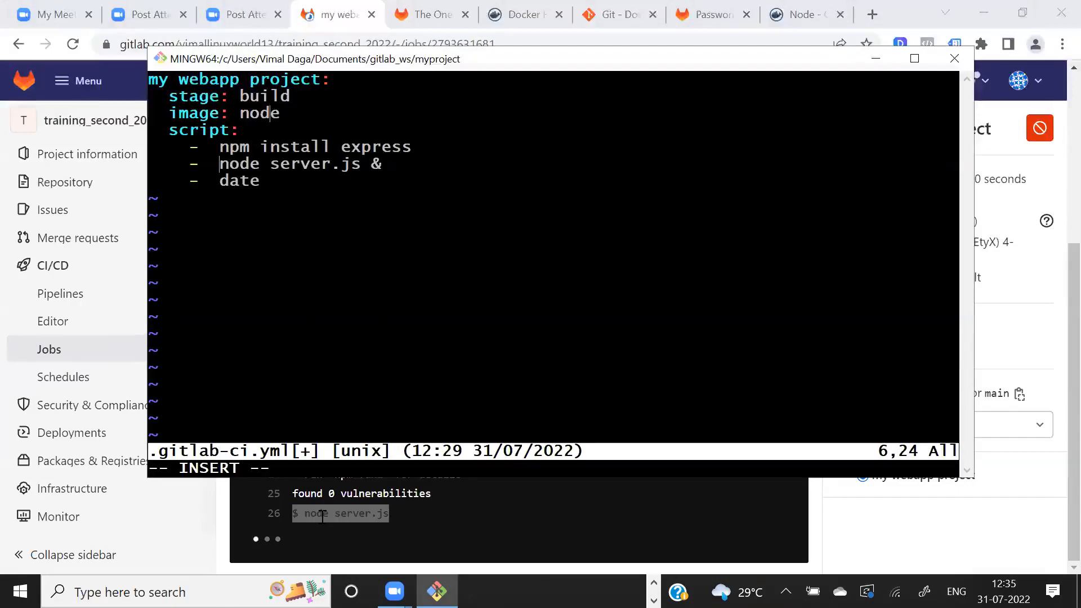
- Replace the date command in the last script item with echo "webapp started .."
key(Down)
key(BackSpace)
key(BackSpace)
key(BackSpace)
key(BackSpace)
text(echo "webapp sarte)
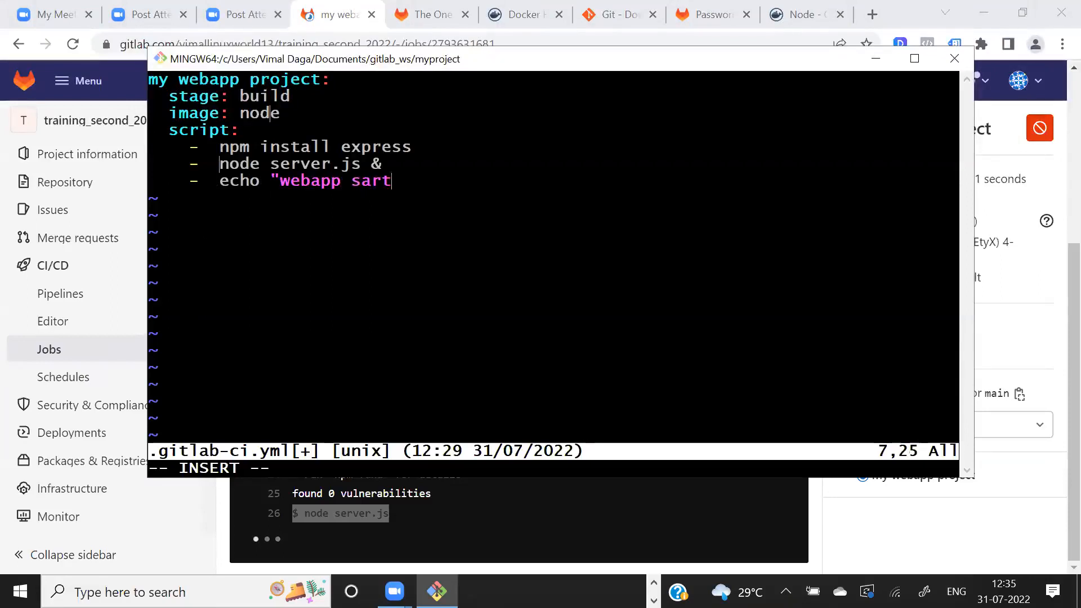
key(BackSpace)
key(BackSpace)
key(BackSpace)
text(t)
key(BackSpace)
key(BackSpace)
text(tarted)
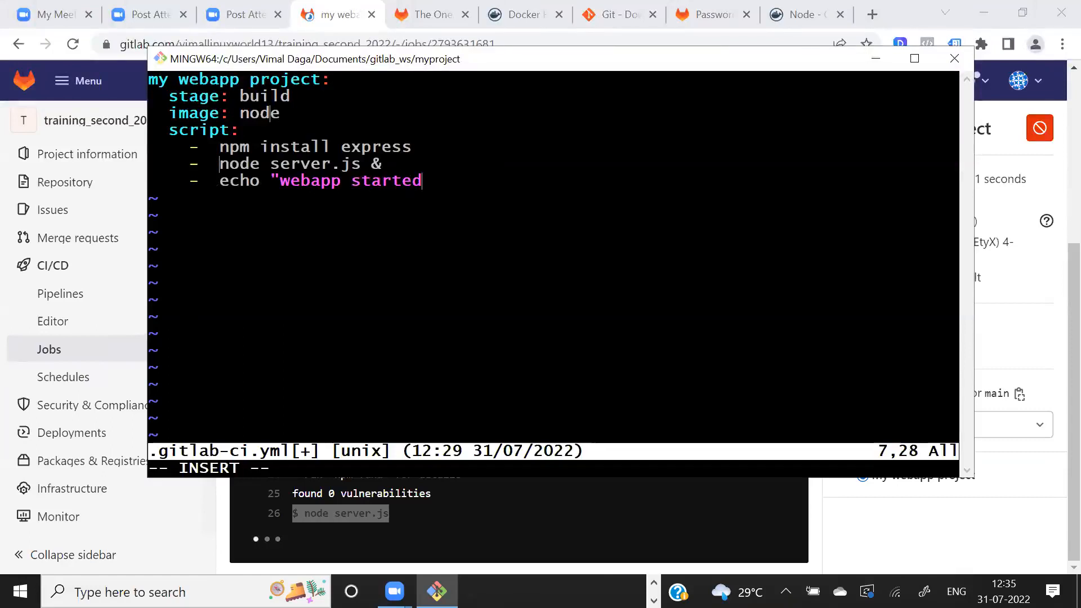
text( ..")
- Save .gitlab-ci.yml and quit vim
key(Escape)
text(wq)
key(Return)
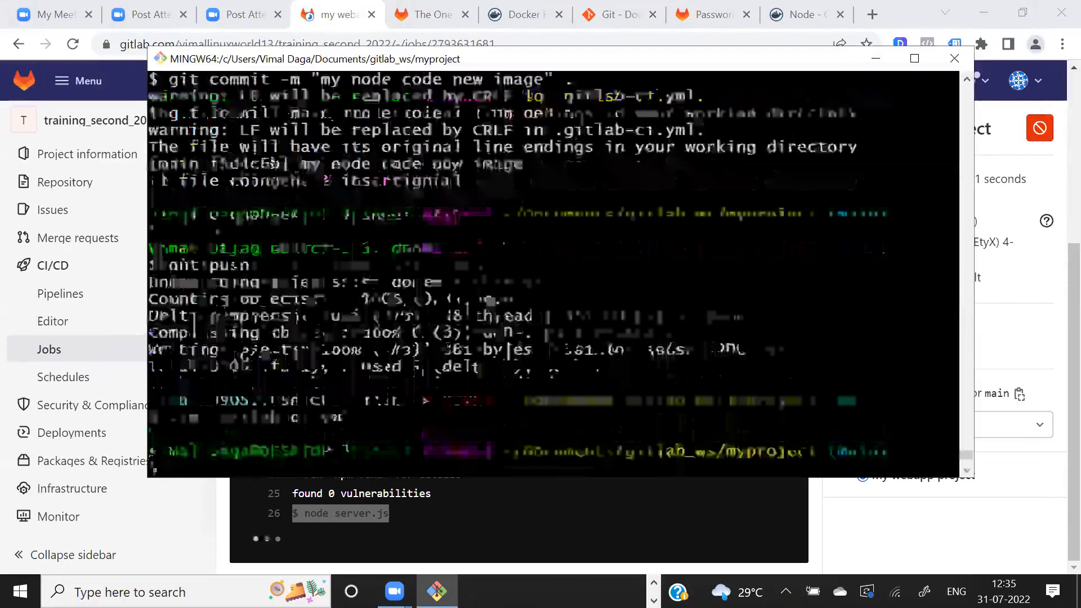
- Commit the changes in the current folder with the message "my 1", reusing the previous git commit command
key(Up)
key(Up)
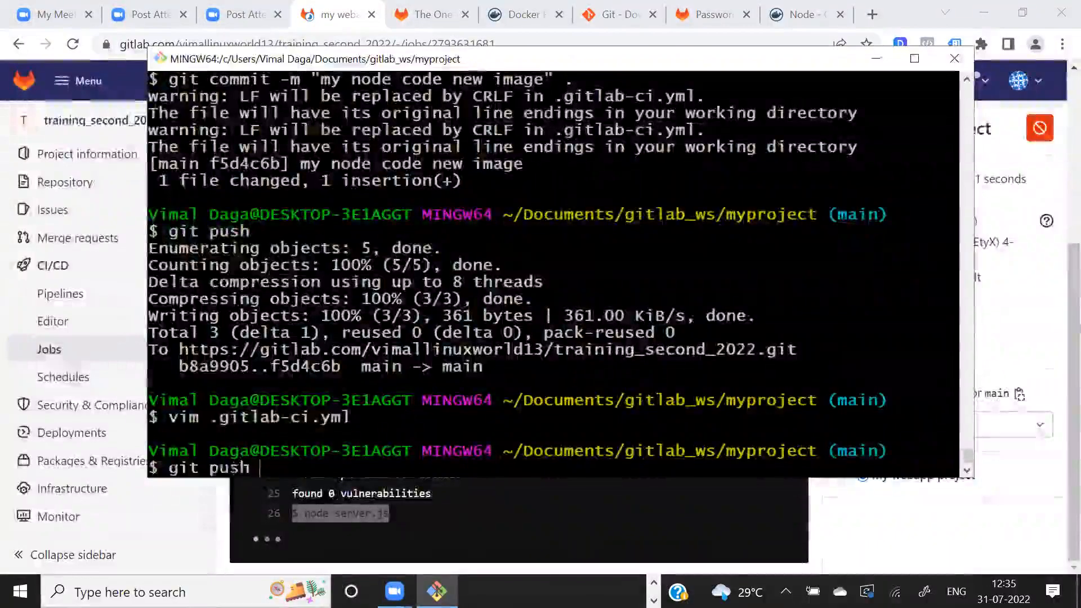
key(Left)
key(Left)
key(BackSpace)
key(BackSpace)
key(BackSpace)
key(BackSpace)
key(BackSpace)
key(BackSpace)
key(BackSpace)
key(BackSpace)
key(BackSpace)
key(BackSpace)
key(BackSpace)
key(BackSpace)
key(BackSpace)
key(BackSpace)
key(BackSpace)
key(BackSpace)
key(BackSpace)
key(BackSpace)
key(BackSpace)
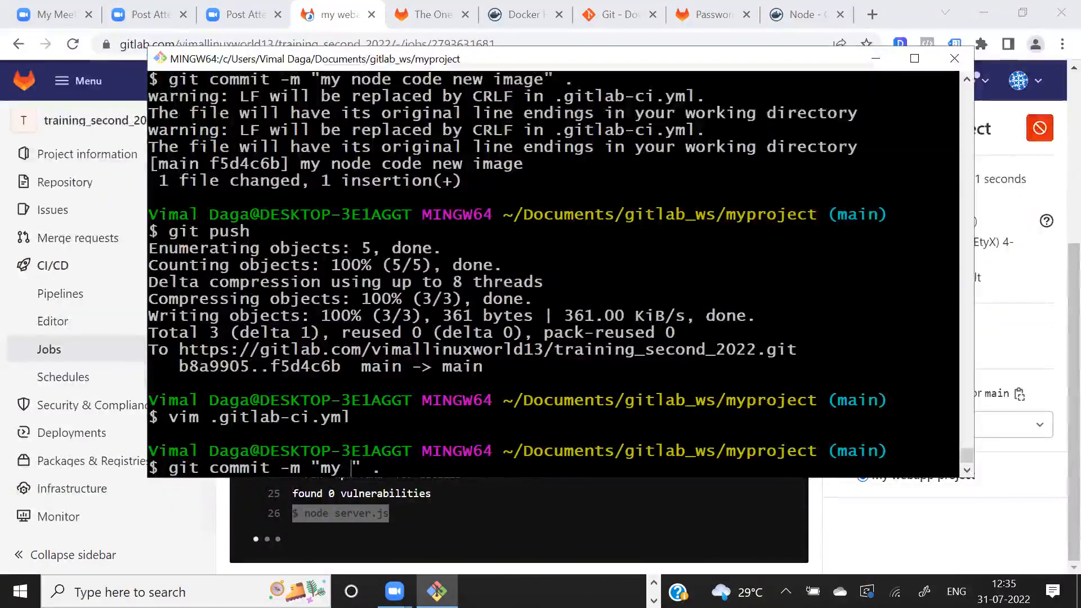
text(1)
key(Return)
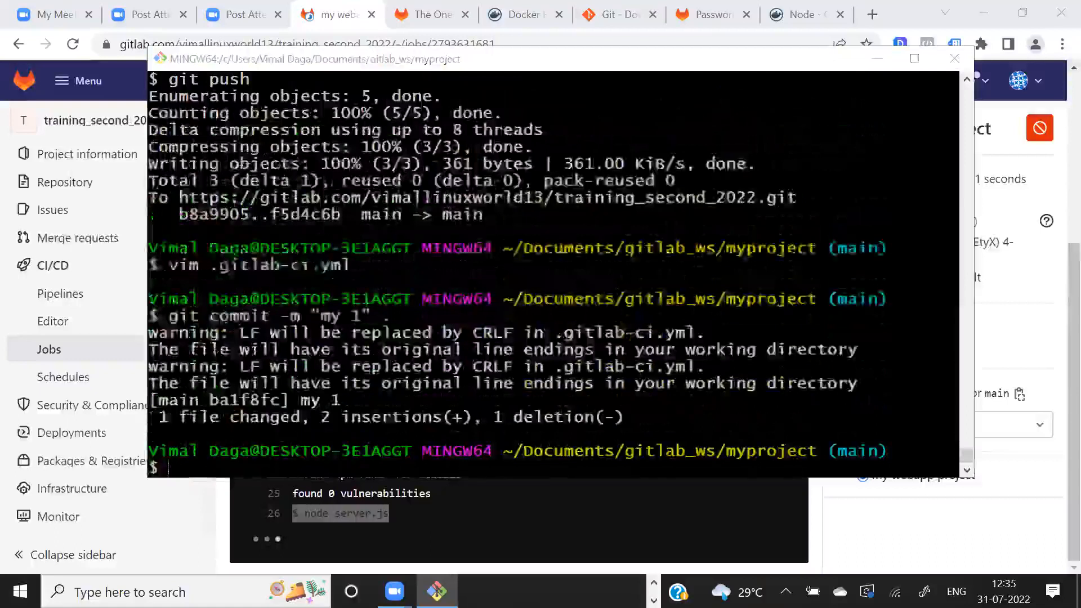
- In Chrome, cancel the running my webapp project job in GitLab and return to the project's pipelines list
key(alt+Tab)
scroll(965, 218, up, 3)
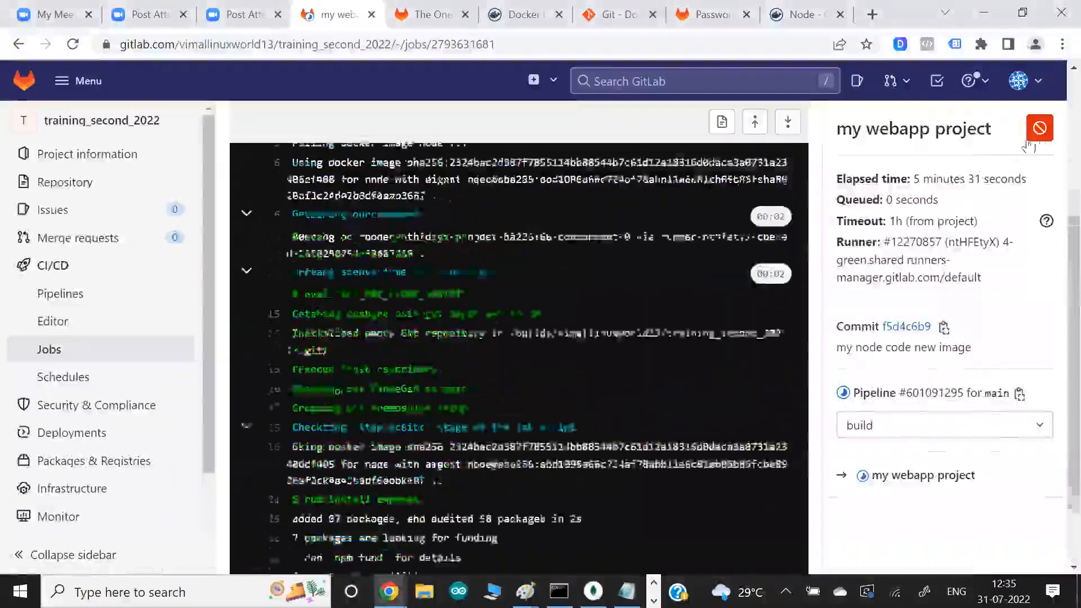
click(1045, 133)
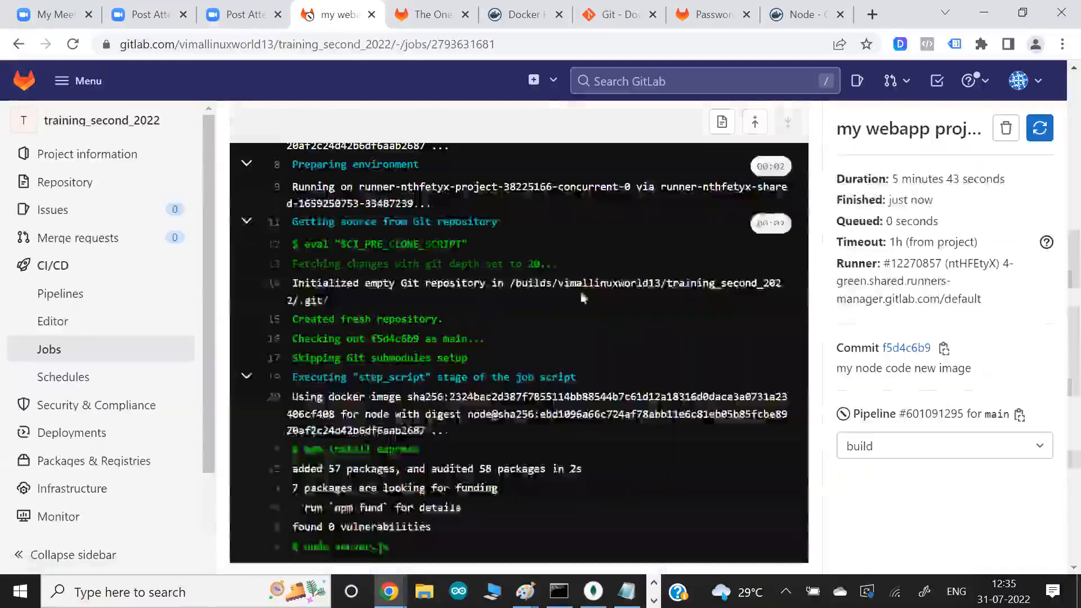
click(60, 293)
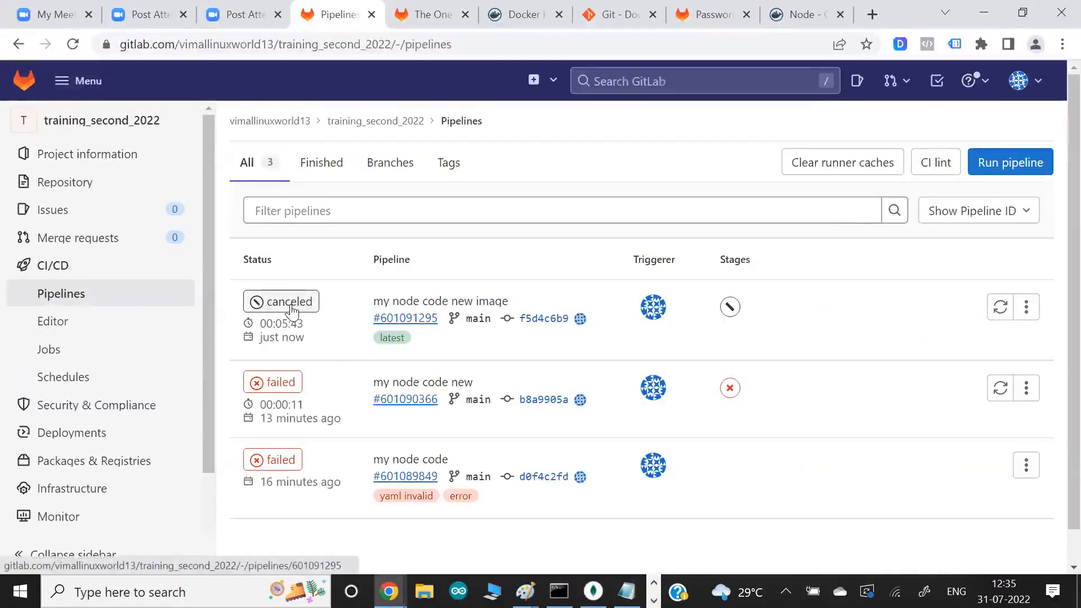
- In the Git Bash terminal, push the new commit to the GitLab repository
key(alt+Tab)
key(Up)
key(Up)
key(Up)
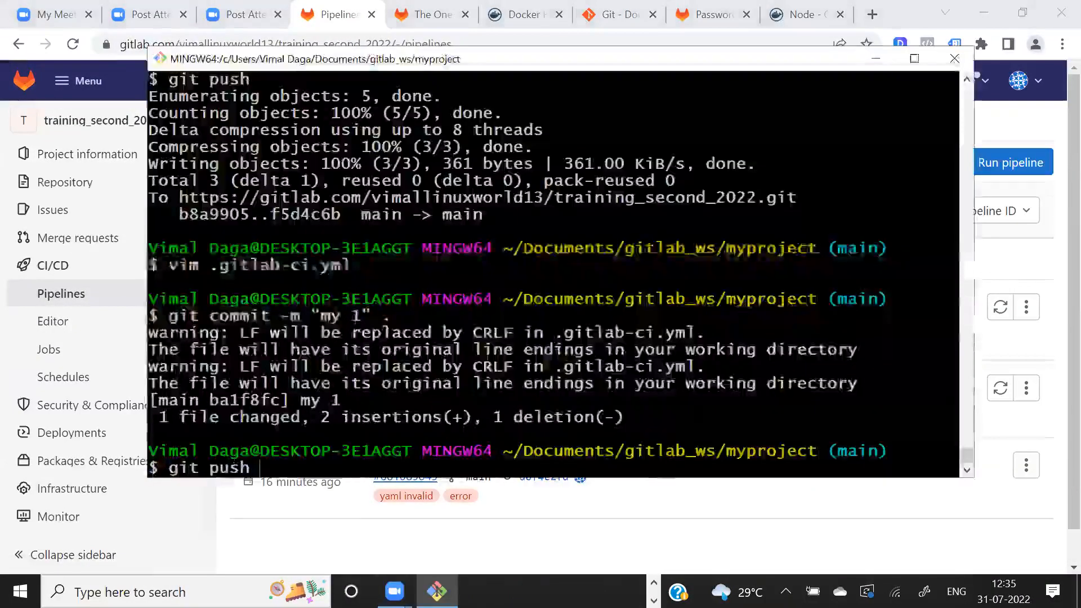
key(Return)
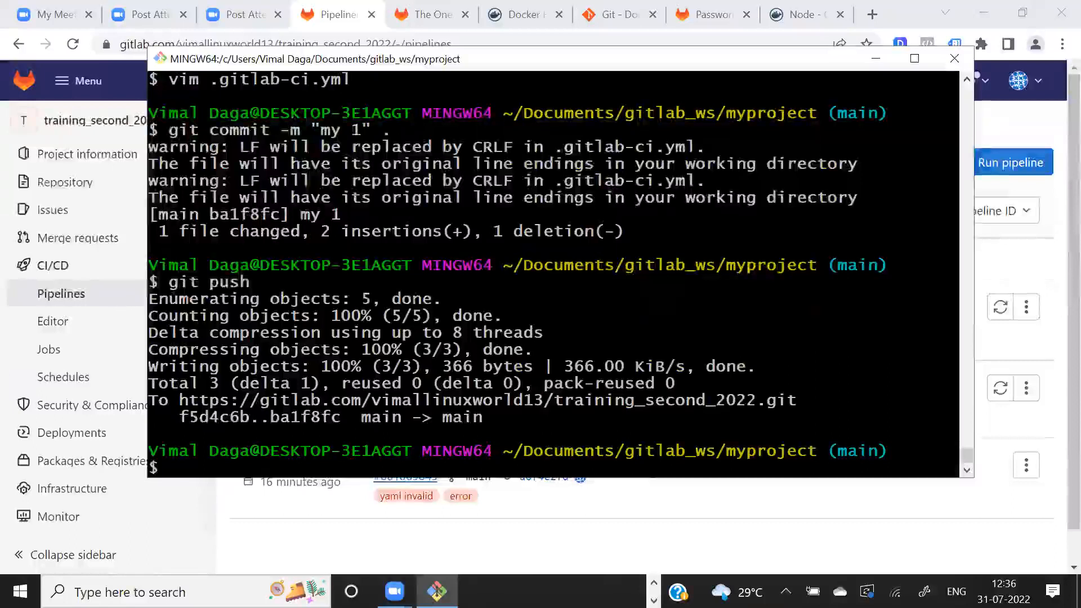
- In Chrome, open the running "my 1" pipeline and its my webapp project job log
key(alt+Tab)
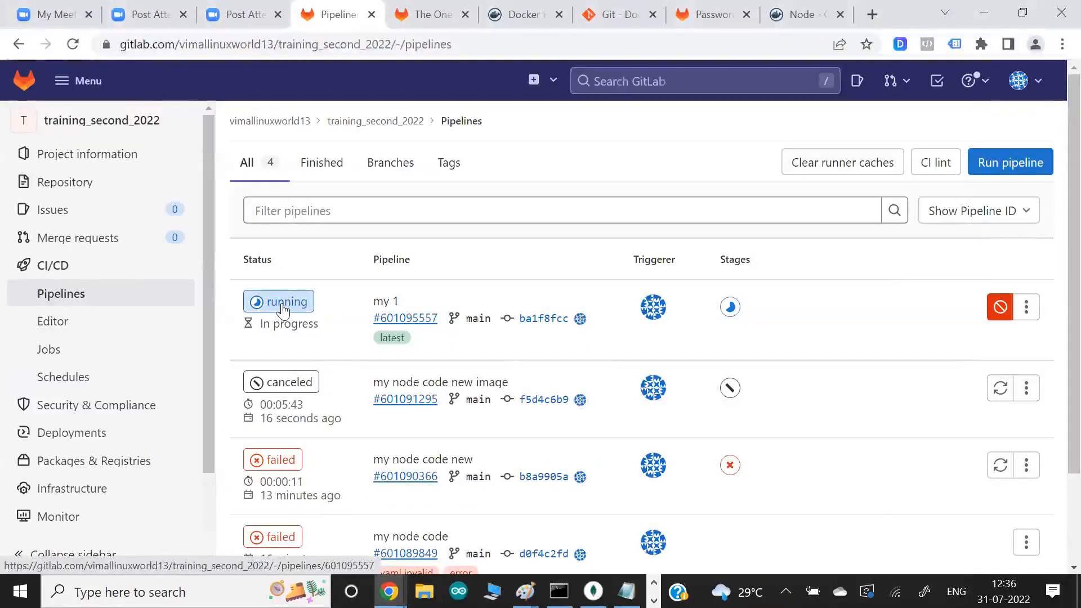
click(284, 304)
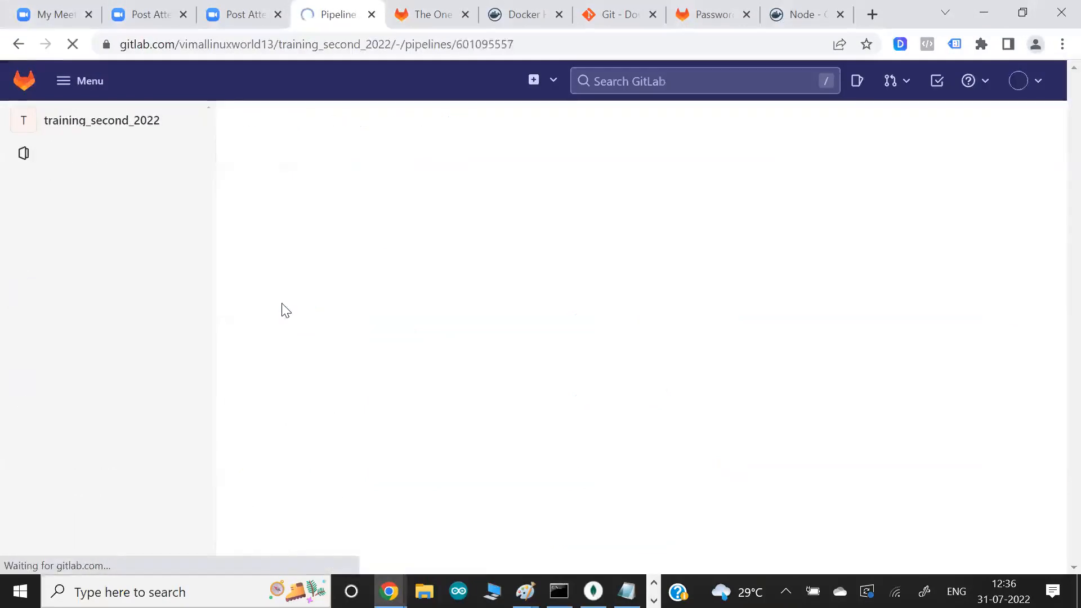
scroll(282, 302, down, 1)
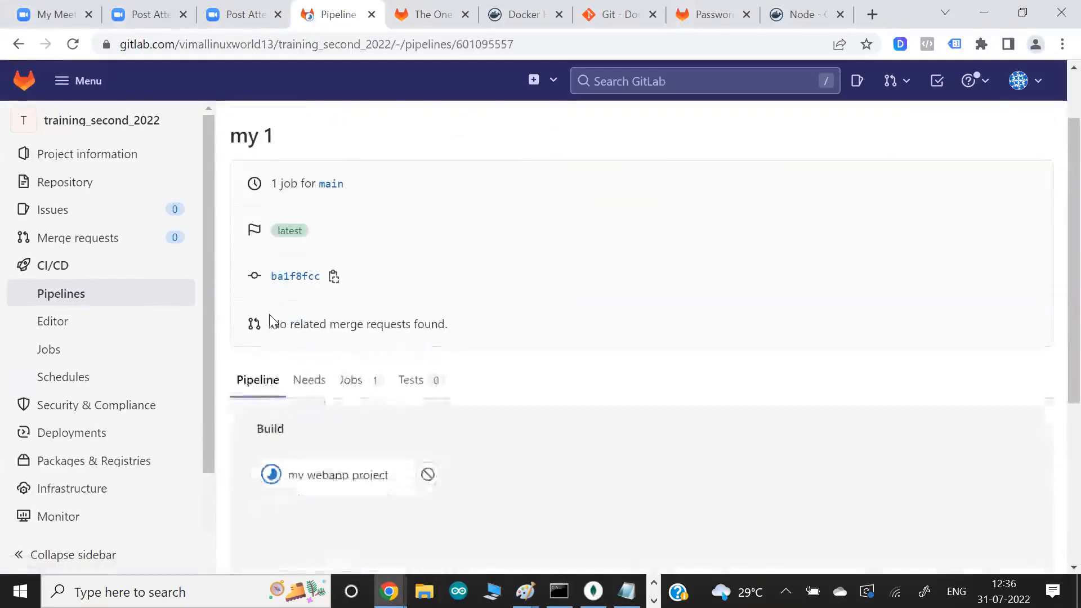
click(338, 479)
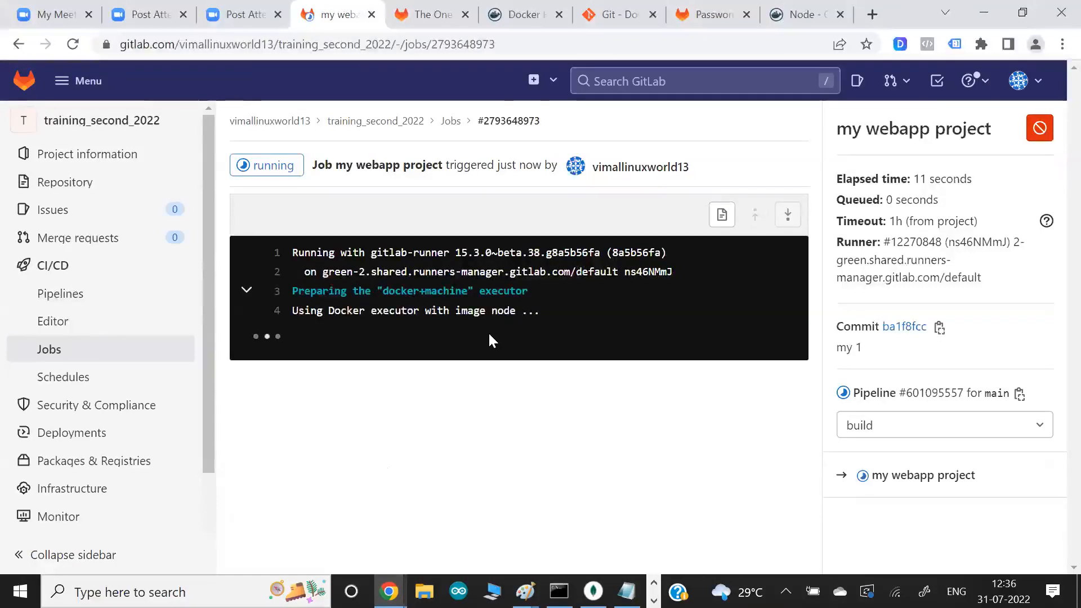
- In the Git Bash terminal, reopen .gitlab-ci.yml in vim by reusing the previous command
key(alt+Tab)
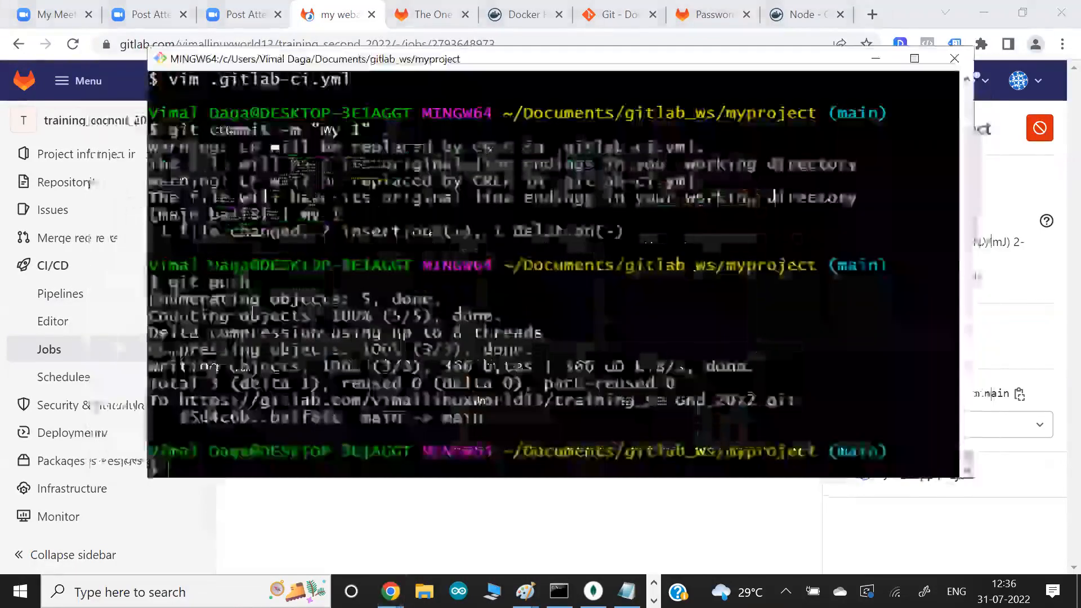
key(Up)
key(Up)
key(Up)
key(Down)
key(Down)
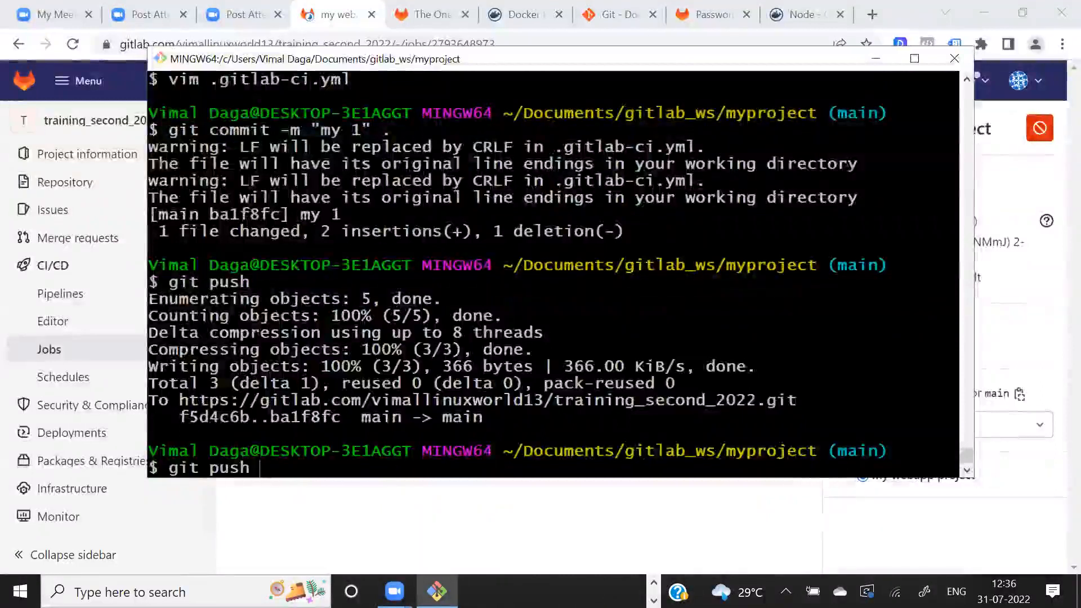
key(Return)
- Examine the background node server.js & entry and the echo entry that follows it in the job script
drag(221, 163, 392, 162)
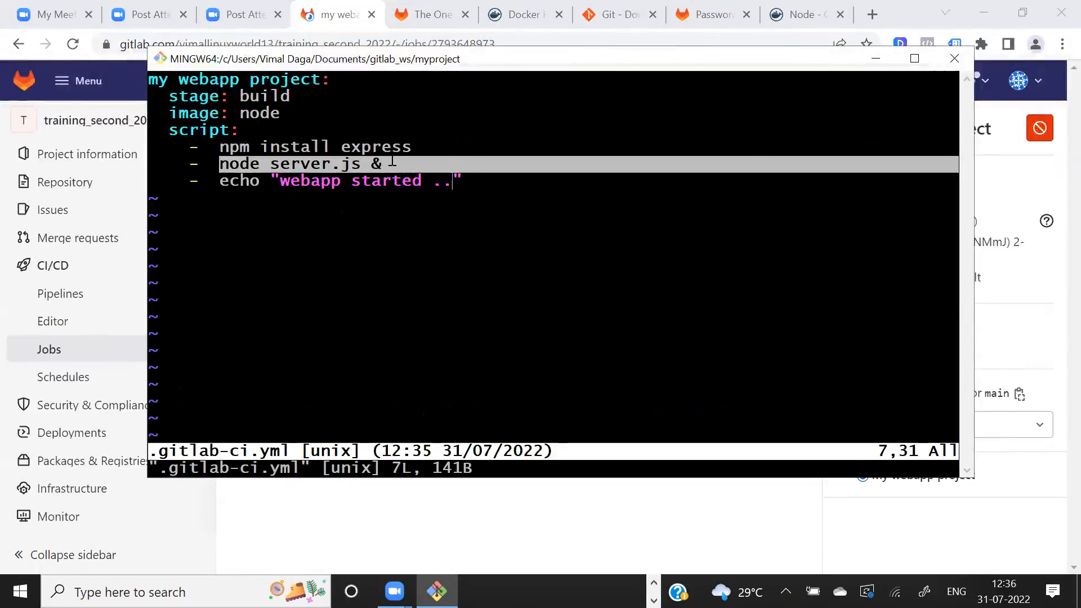
click(331, 164)
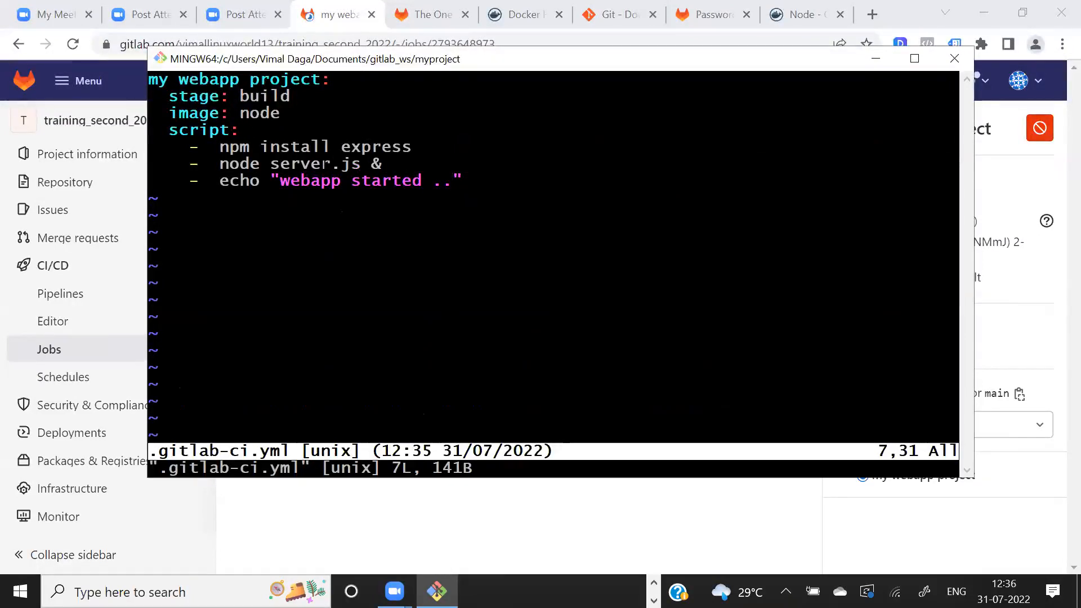
drag(354, 163, 390, 166)
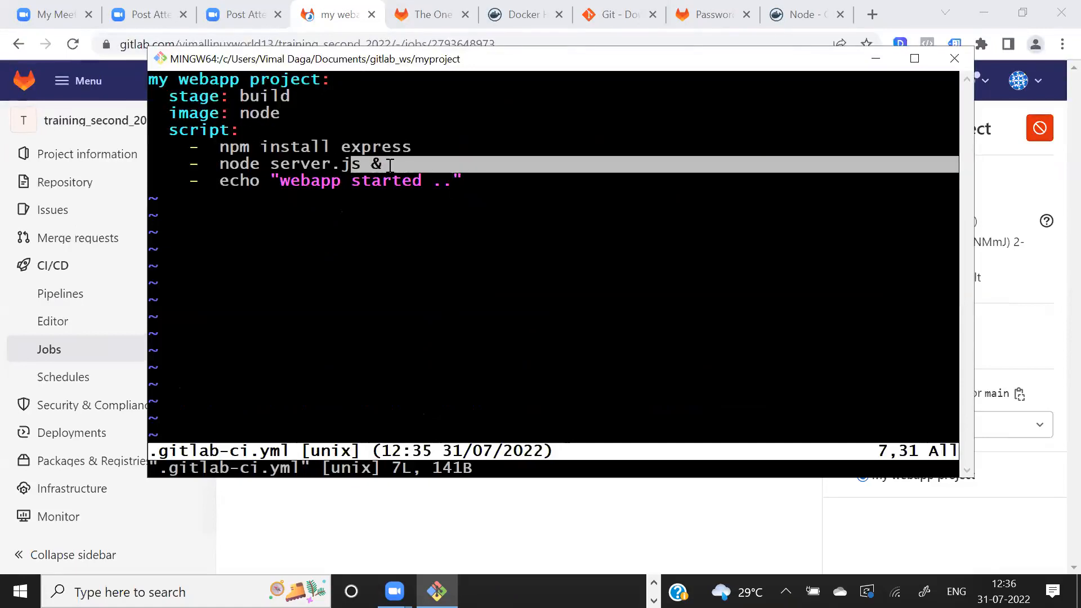
drag(254, 181, 393, 200)
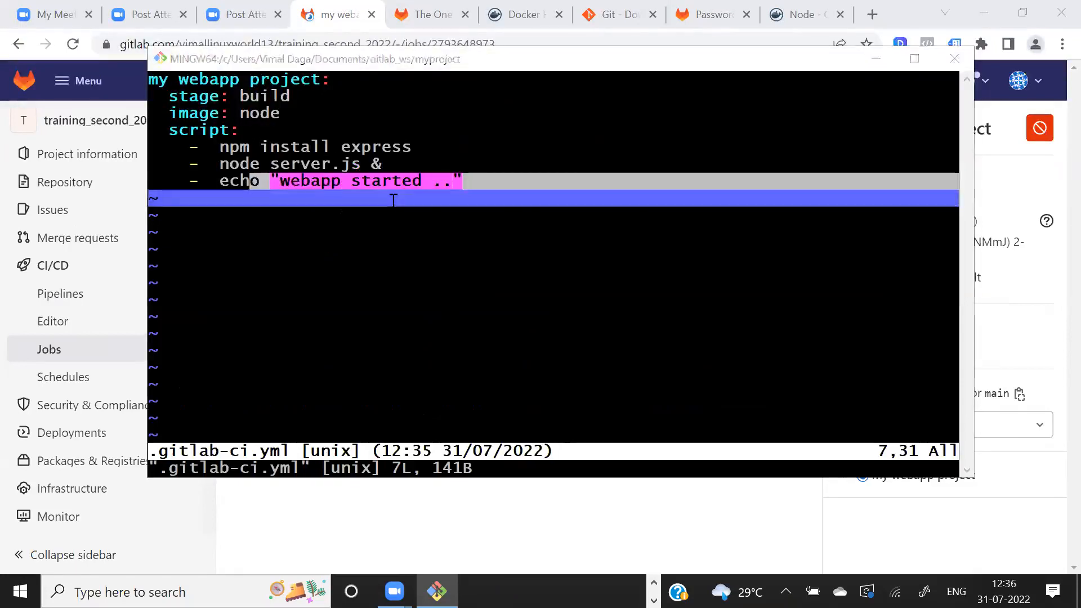
key(alt+Tab)
key(alt+Tab)
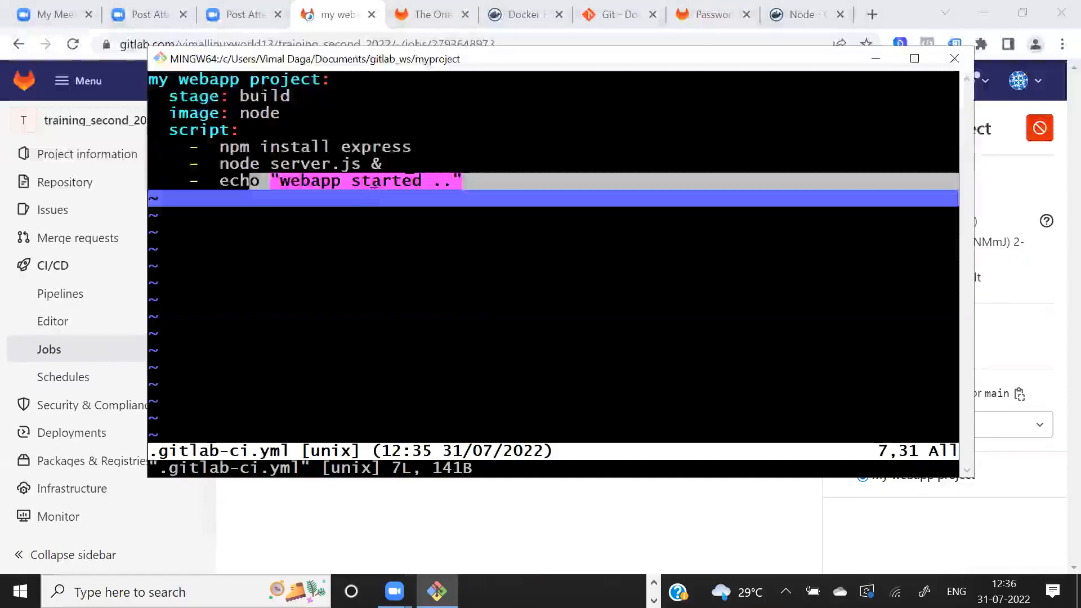
key(Escape)
drag(247, 198, 244, 244)
click(244, 239)
drag(247, 198, 246, 282)
click(247, 281)
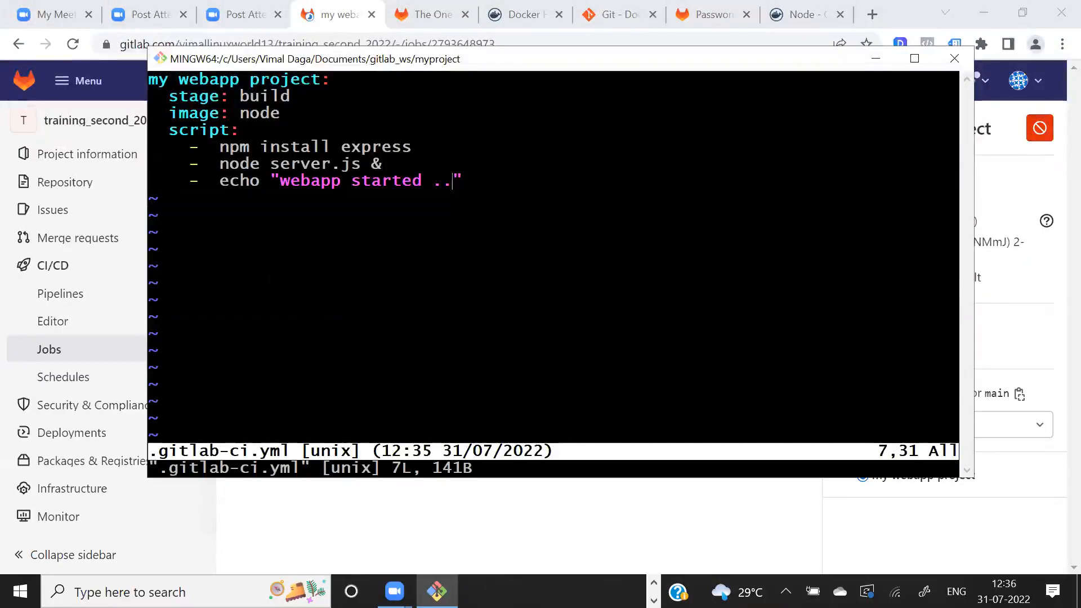
- In Chrome, review the final lines of the my webapp project job log, including the echo output and job status
key(alt+Tab)
drag(425, 524, 335, 526)
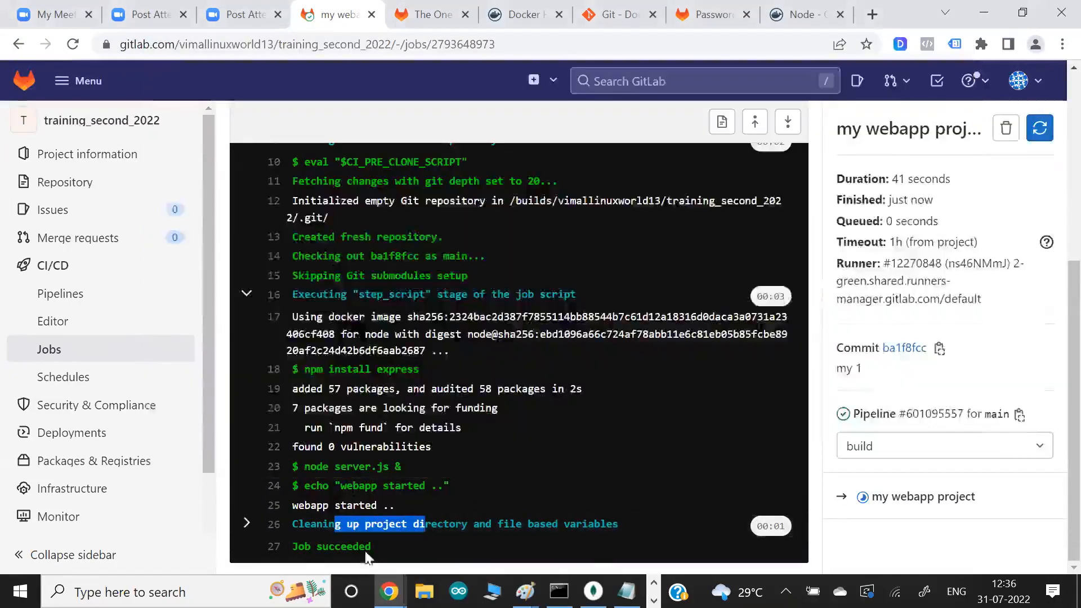
drag(339, 488, 382, 507)
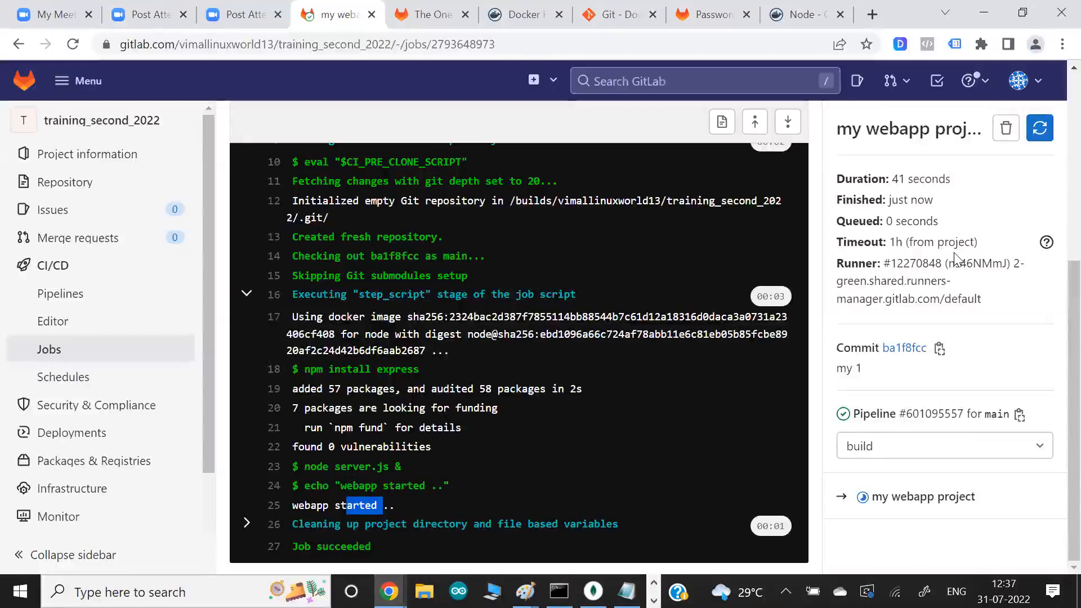
- In Git Bash, quit vim without saving, print server.js with cat, and examine its listening port and response text
key(alt+Tab)
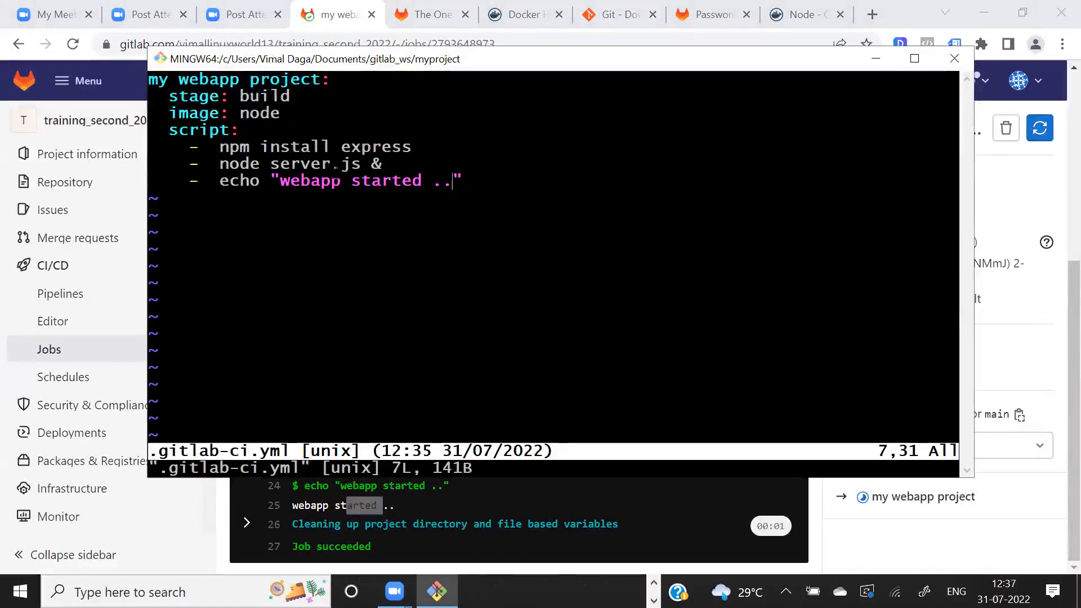
text(:q!)
key(Return)
text(cat server.js)
key(Return)
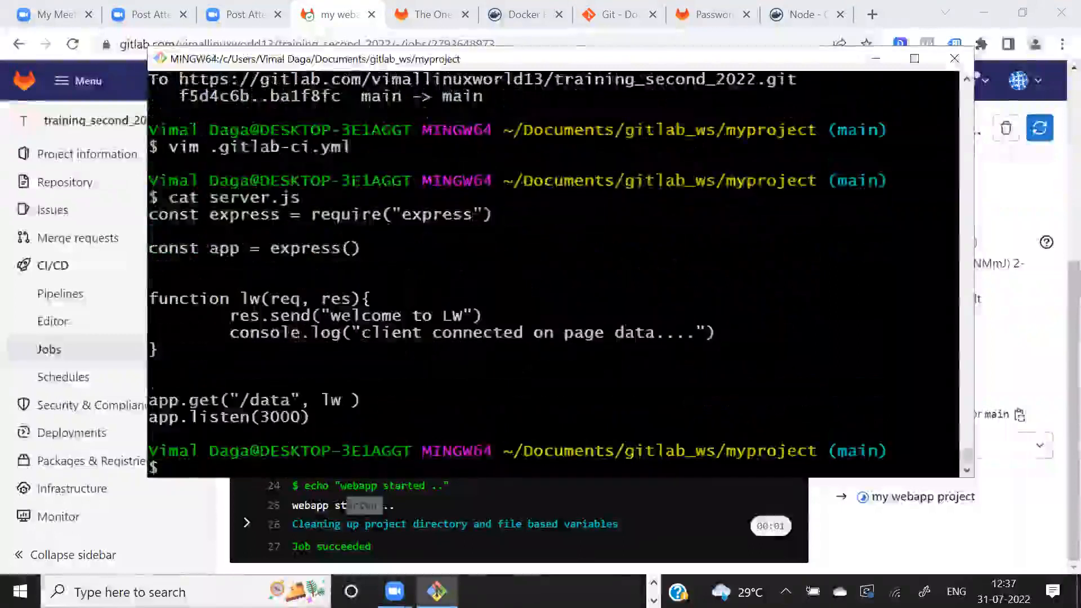
drag(242, 417, 324, 418)
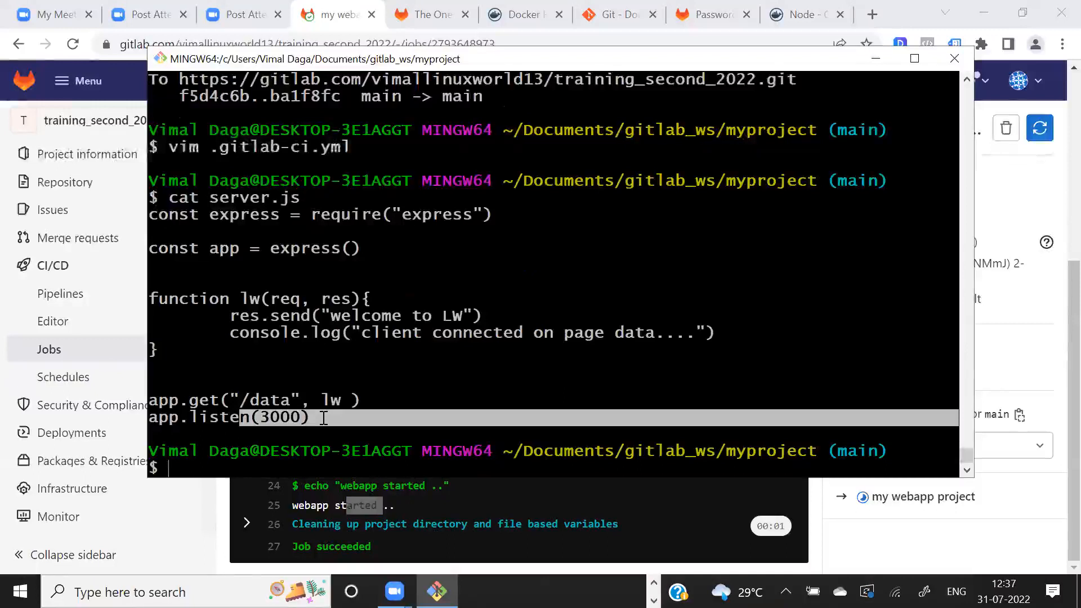
drag(365, 318, 454, 317)
click(455, 317)
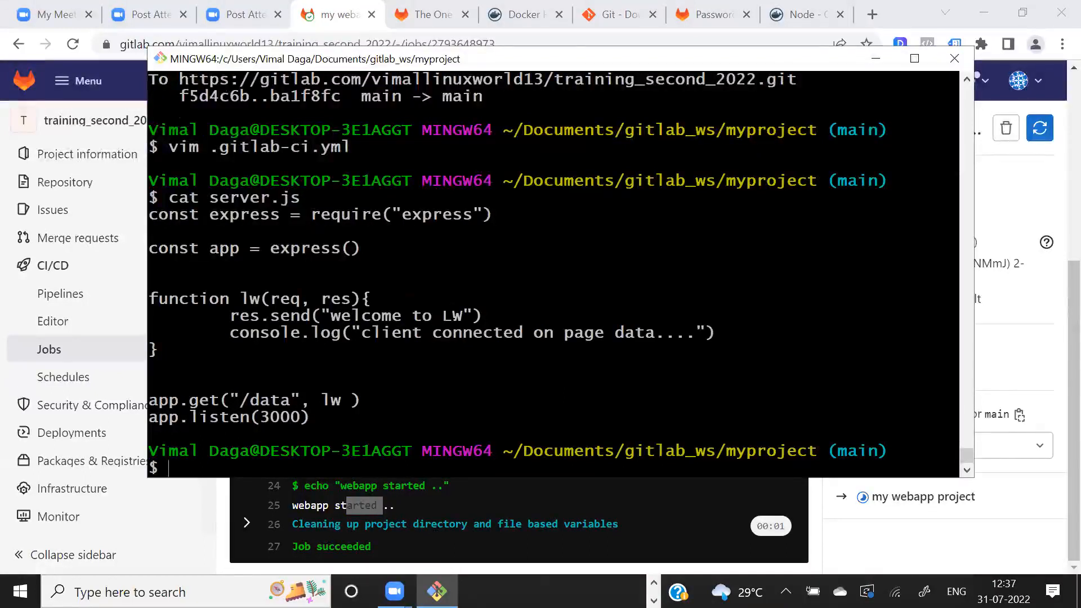
- Open .gitlab-ci.yml in vim and start a new script list entry below the echo line
key(Return)
key(Return)
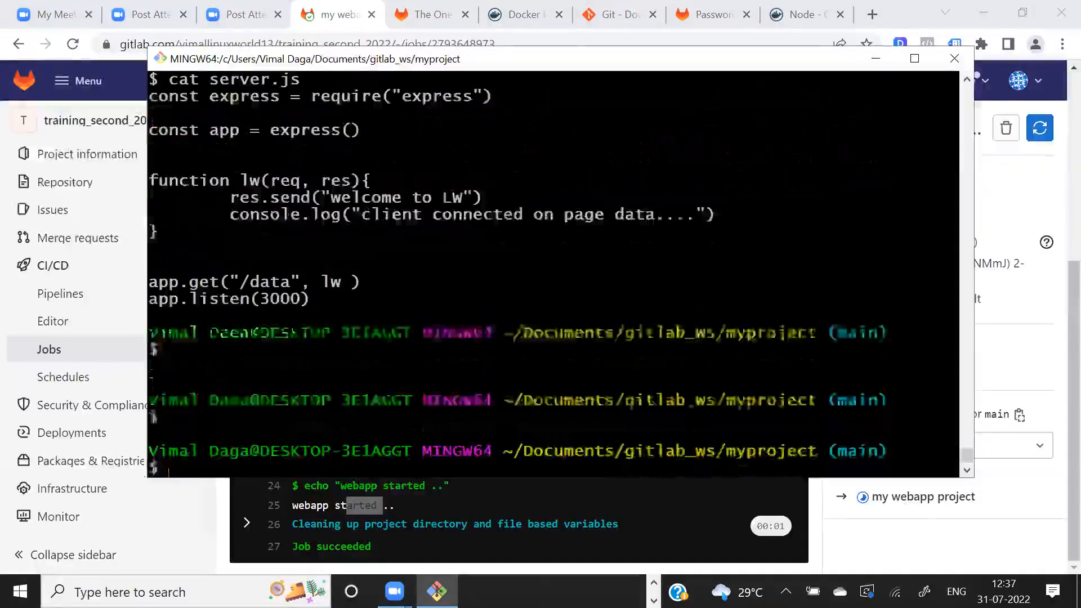
text(vim .gitlab-ci.yml)
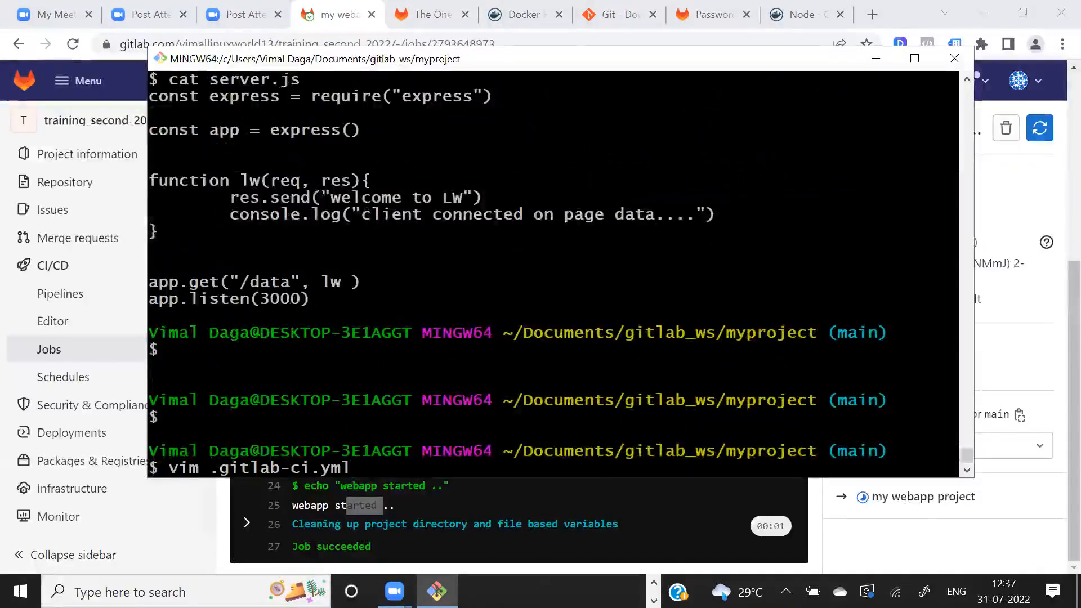
key(Return)
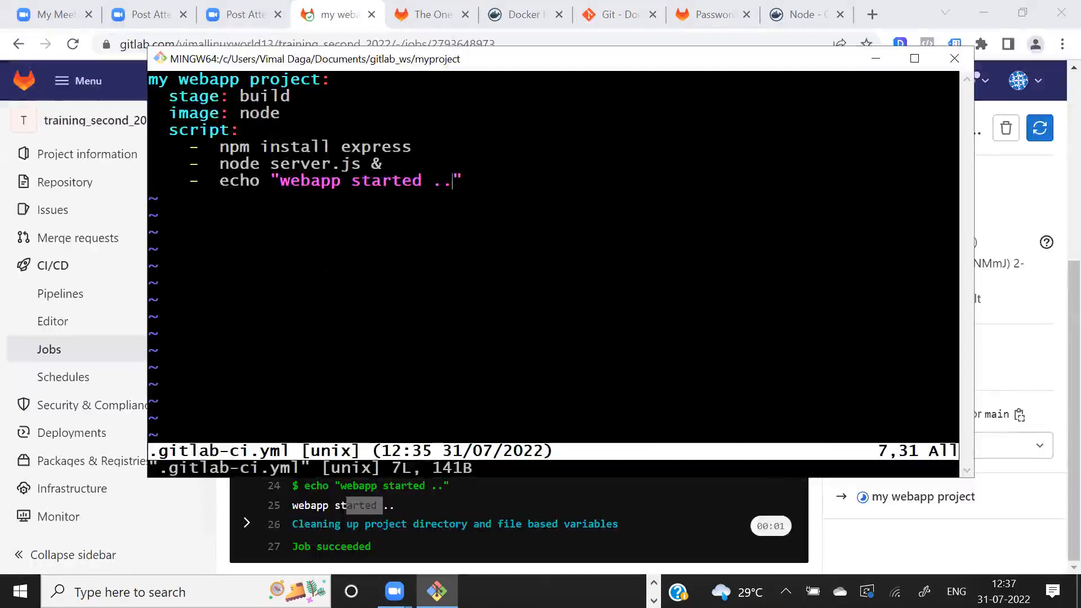
text(o)
text(-)
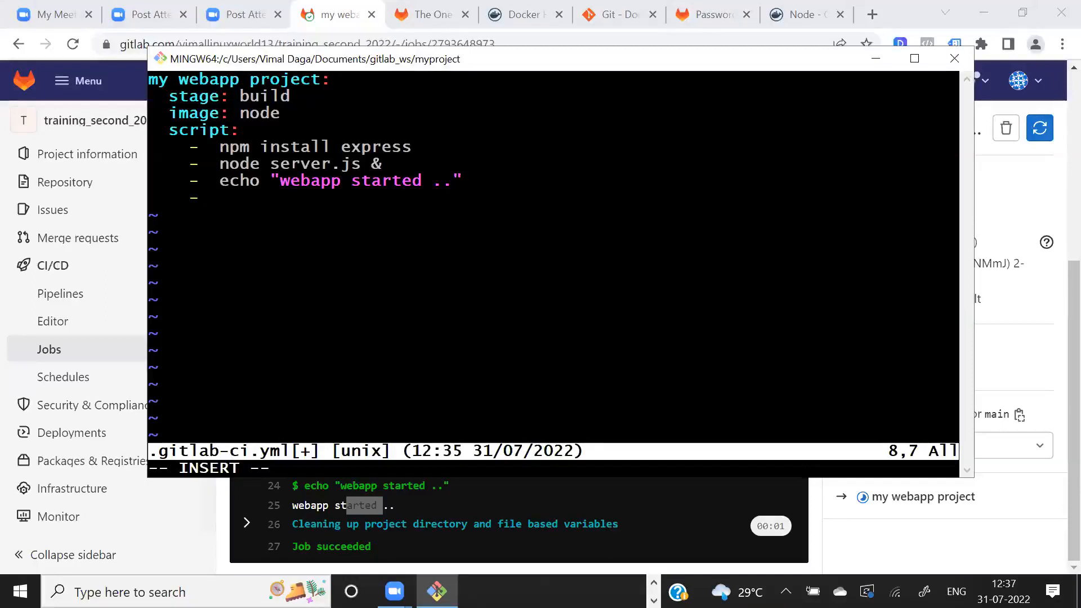
- Enter curl localhost:3000/ as the new script entry, then save the file and exit vim
drag(300, 164, 398, 167)
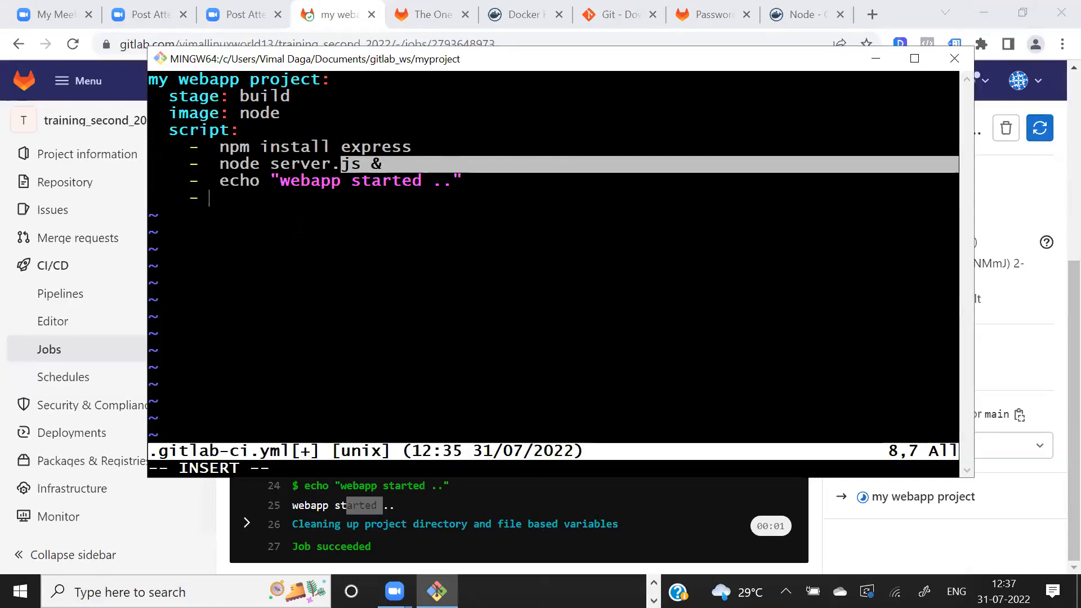
text(cu)
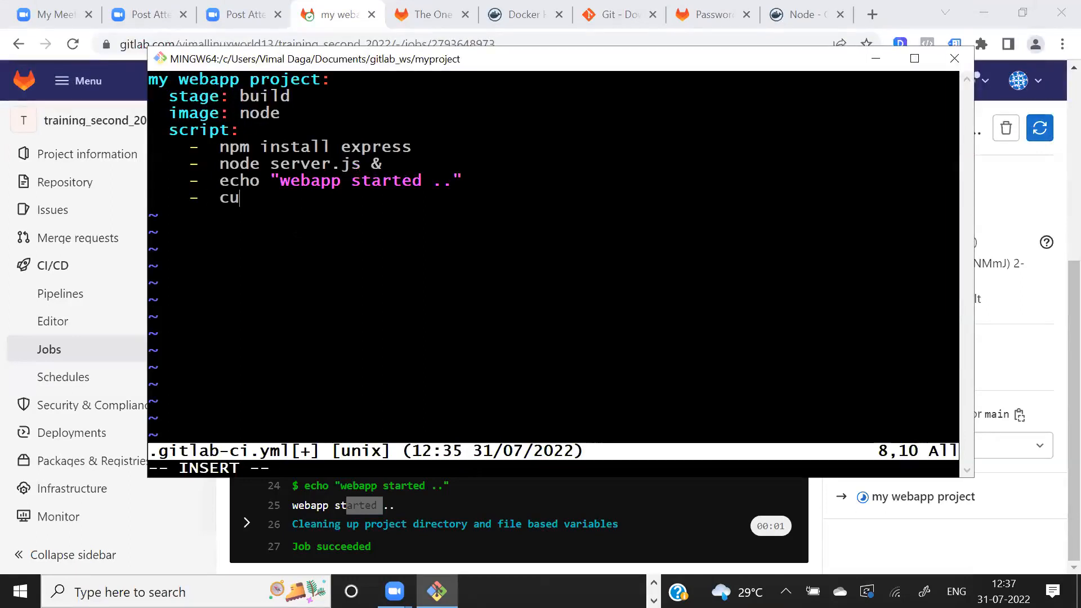
text(rl localhost)
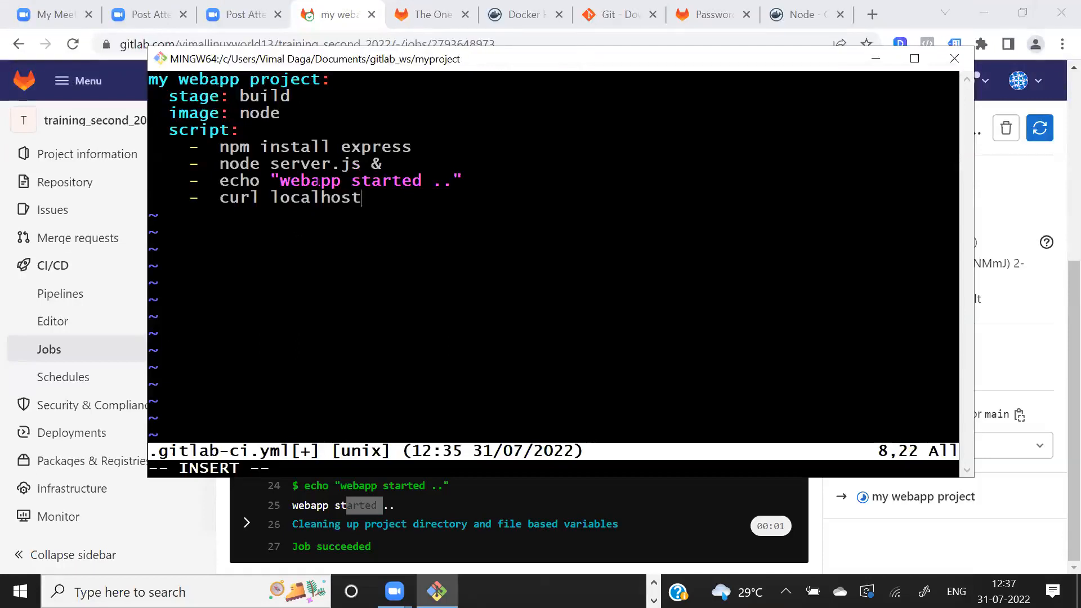
drag(311, 164, 361, 164)
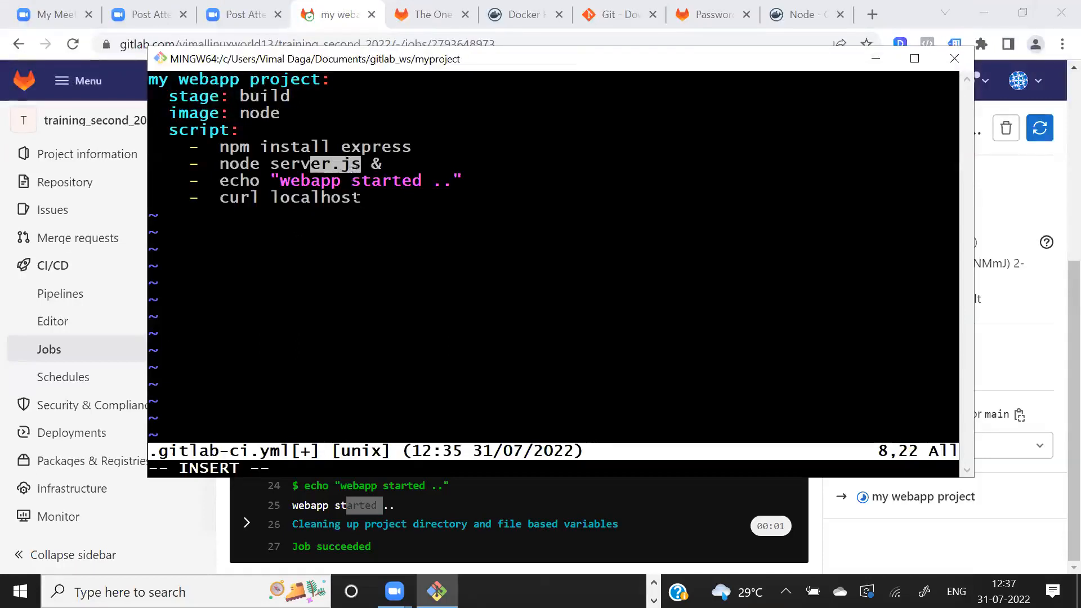
text(:3000)
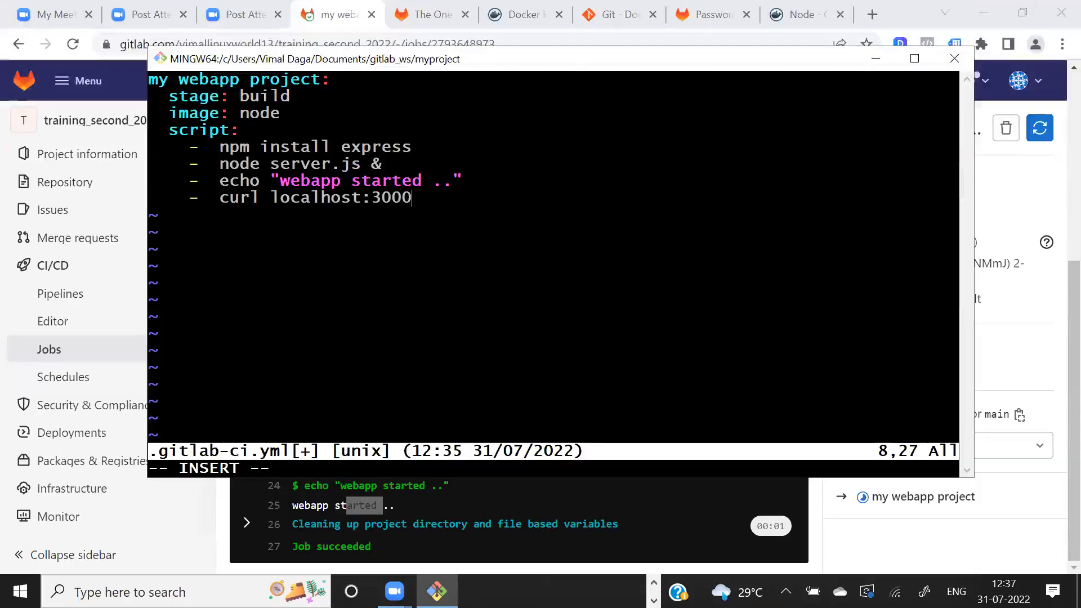
text(/)
key(Escape)
text(:wq)
key(Return)
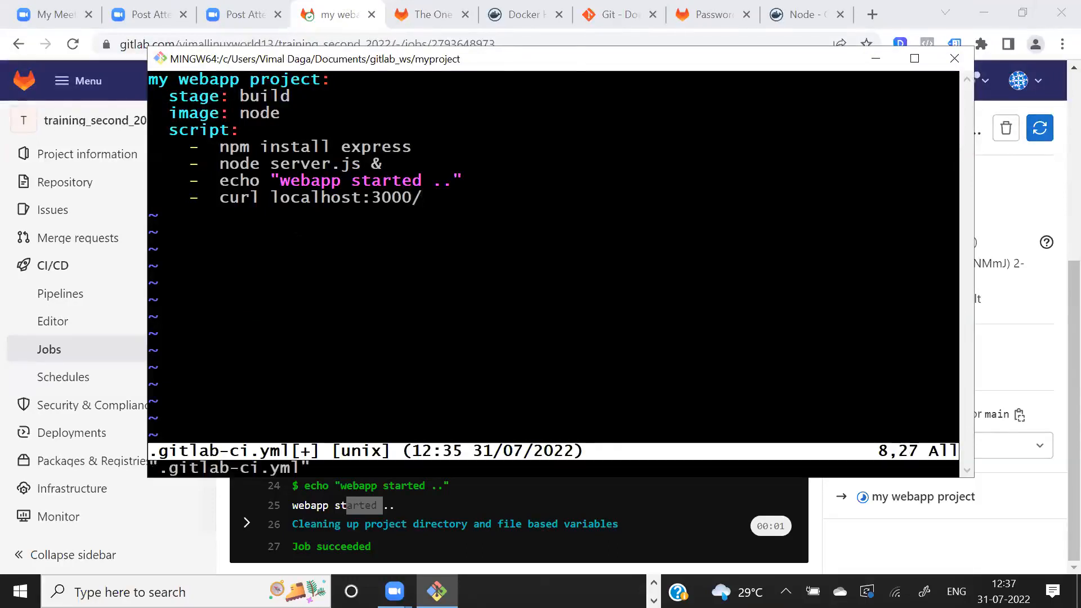
- Print server.js with cat again and examine its app.get route path and listening port
key(Up)
key(Up)
key(Return)
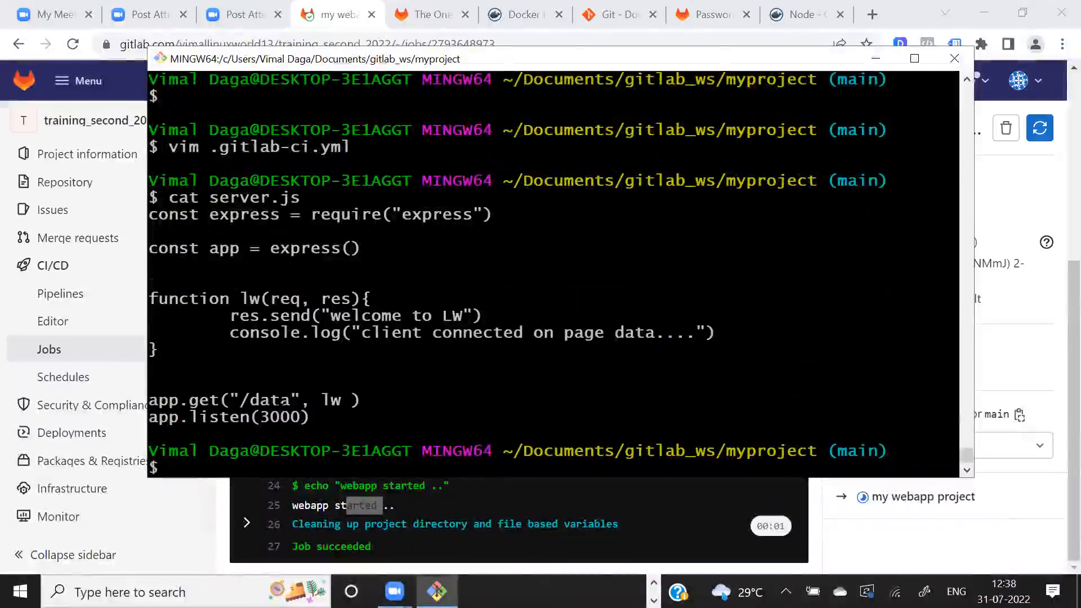
drag(251, 401, 298, 401)
drag(179, 401, 310, 418)
click(310, 417)
- Reopen .gitlab-ci.yml in vim and extend the curl address to localhost:3000/data
key(Up)
key(Up)
drag(361, 315, 442, 315)
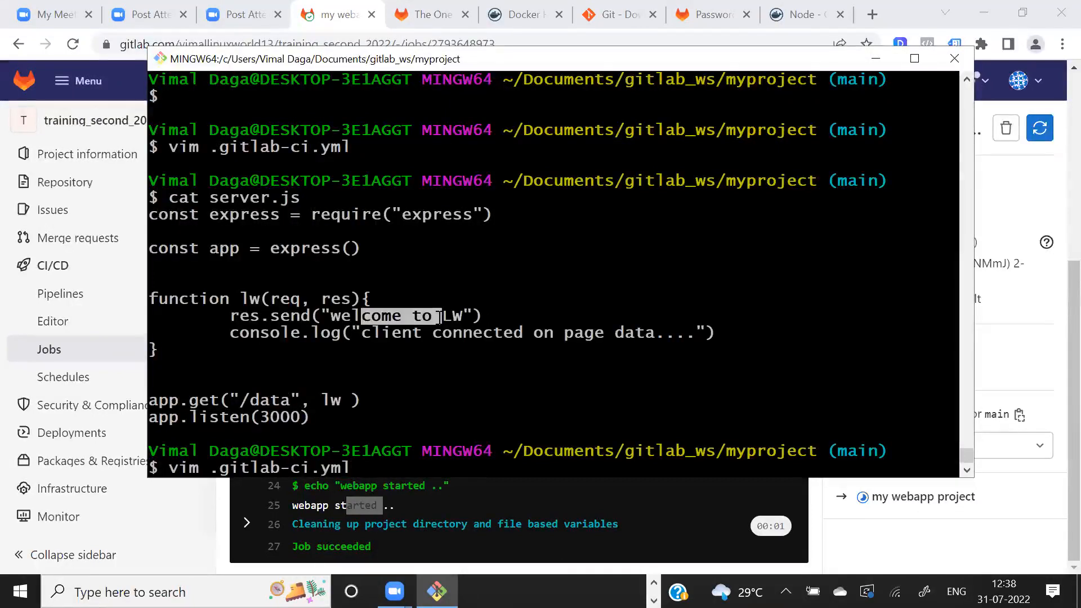
key(Return)
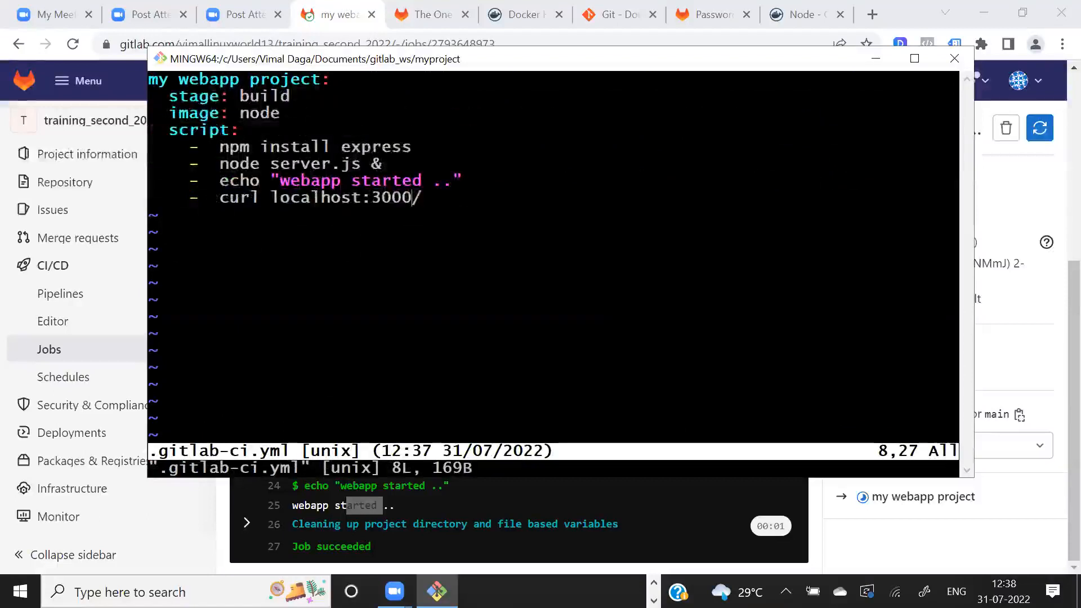
text(a)
text(data)
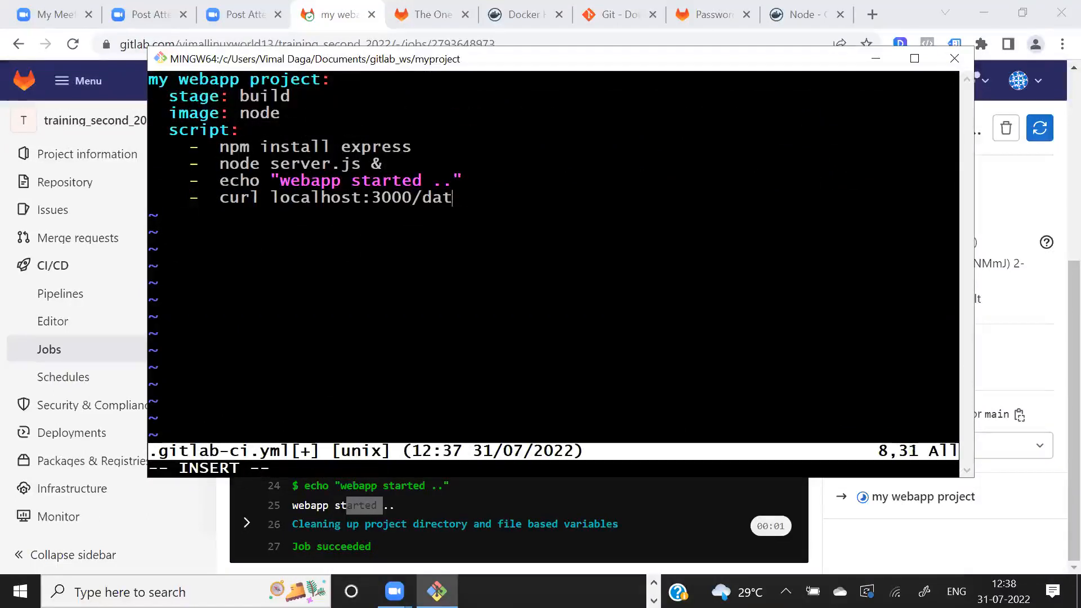
key(Left)
key(Left)
key(Left)
key(Left)
key(Left)
key(Left)
key(Left)
key(Left)
key(Left)
key(Left)
key(Left)
key(Left)
key(Left)
key(Left)
key(Left)
key(Left)
key(Left)
key(Left)
key(Left)
key(Left)
text(http://)
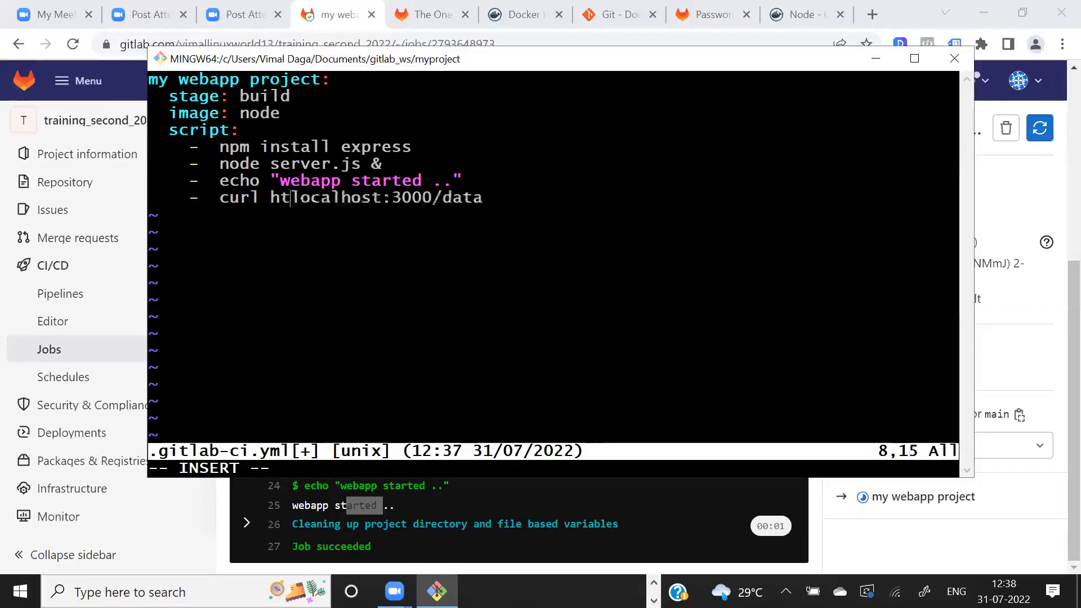
key(End)
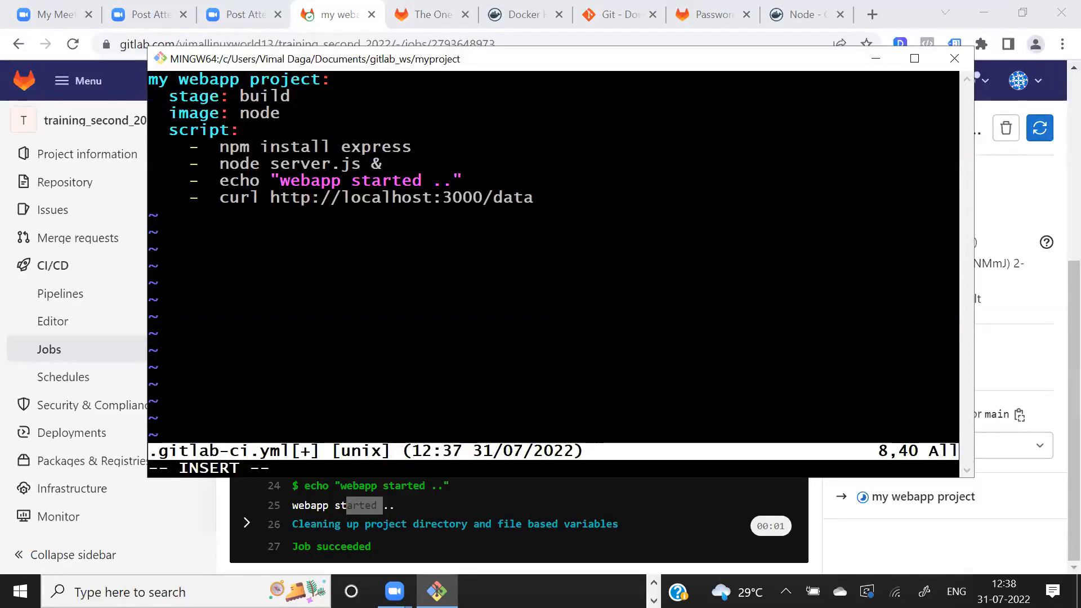
drag(229, 198, 320, 165)
click(313, 171)
key(Escape)
text(:wq)
key(Return)
- Reopen .gitlab-ci.yml in vim and pipe the curl entry's output into grep lw
key(Up)
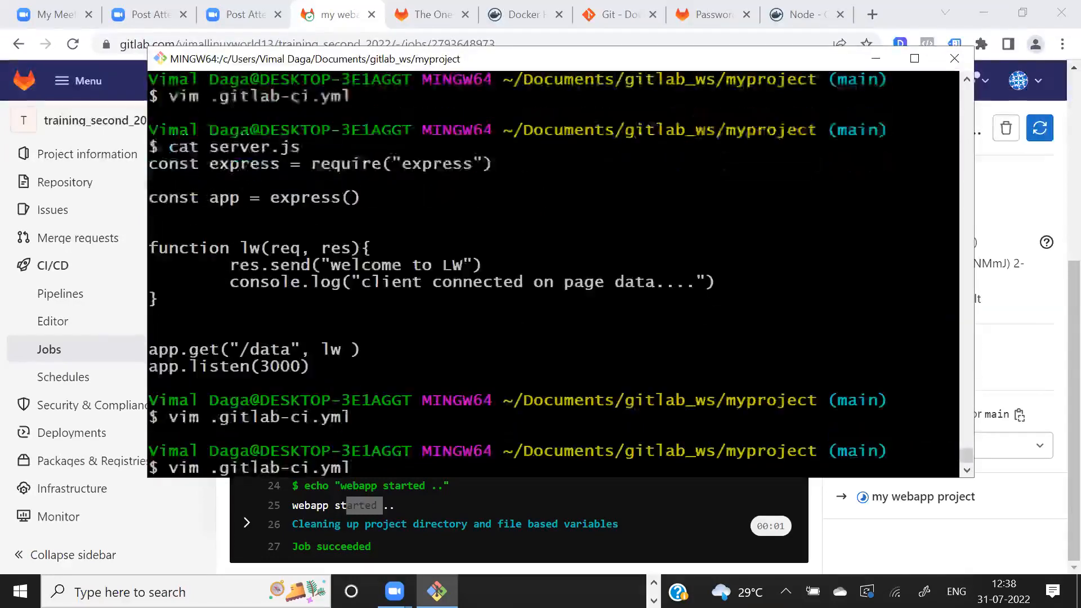
drag(399, 265, 473, 264)
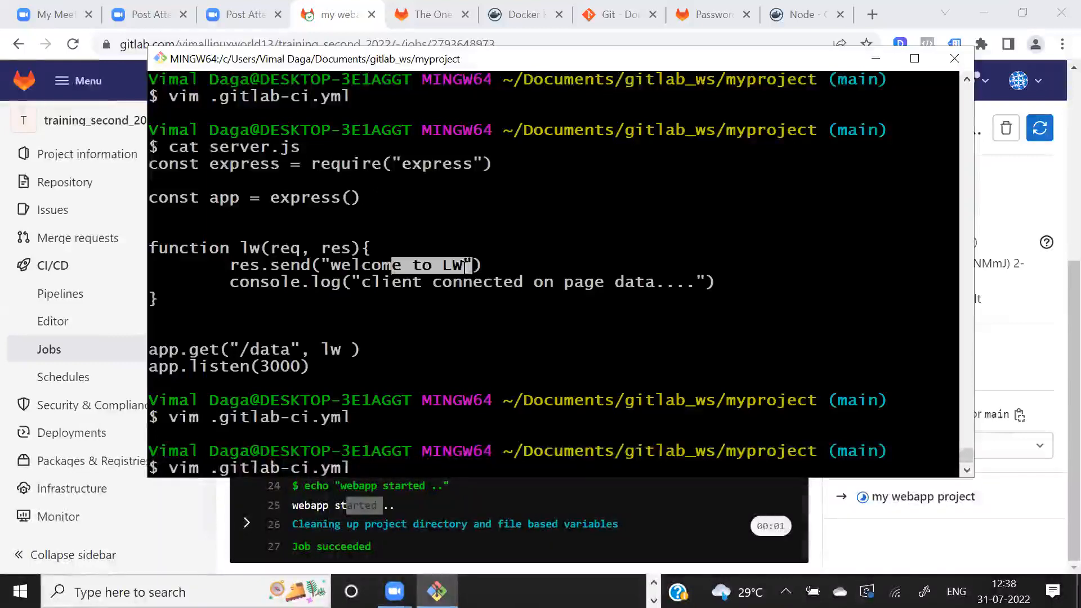
key(Return)
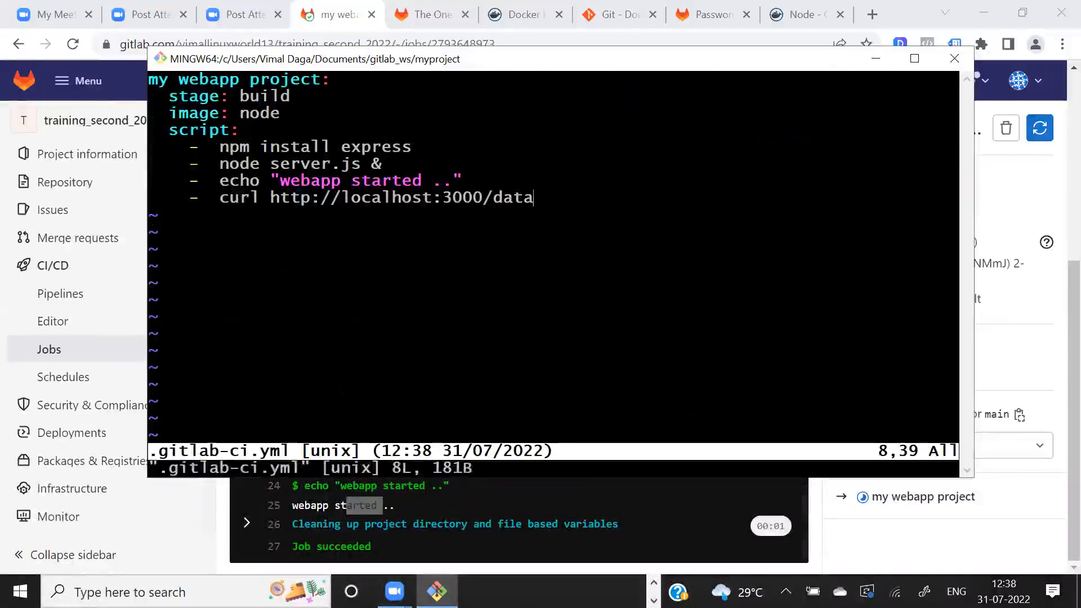
text(i  |  )
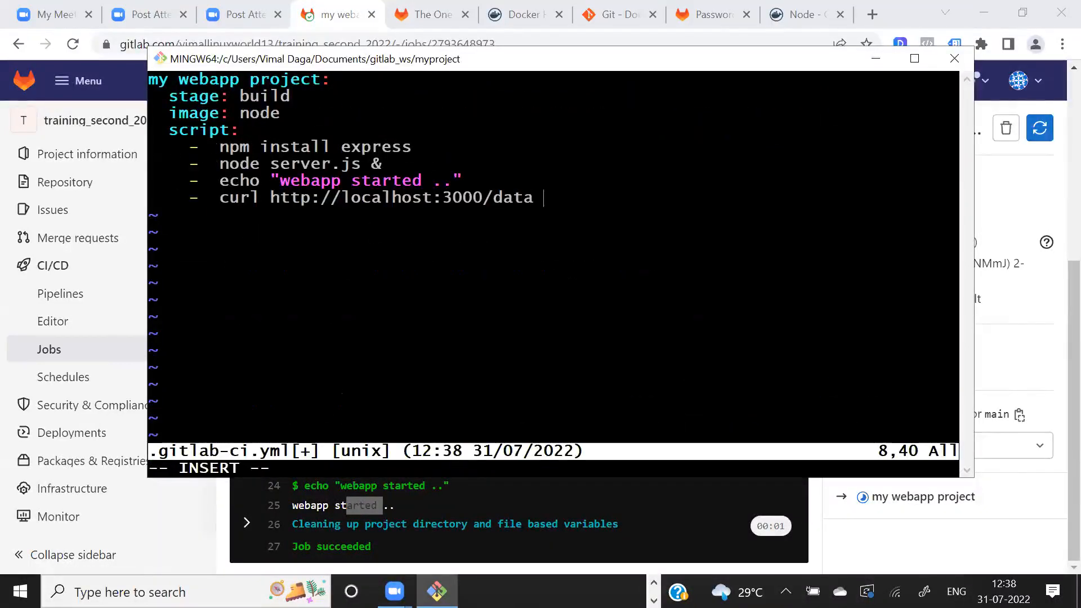
text(gr)
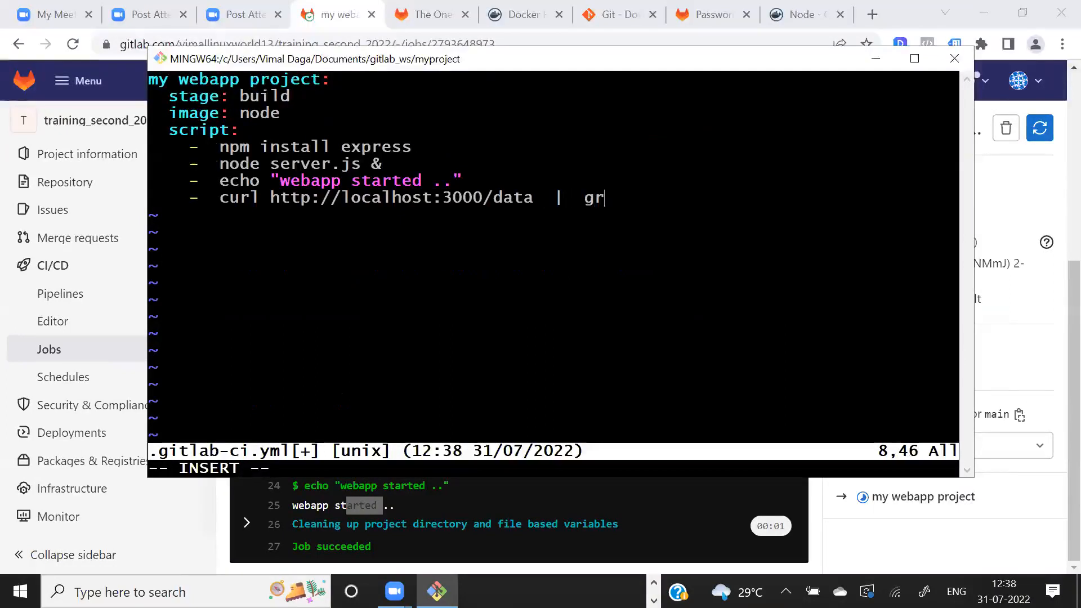
text(ep )
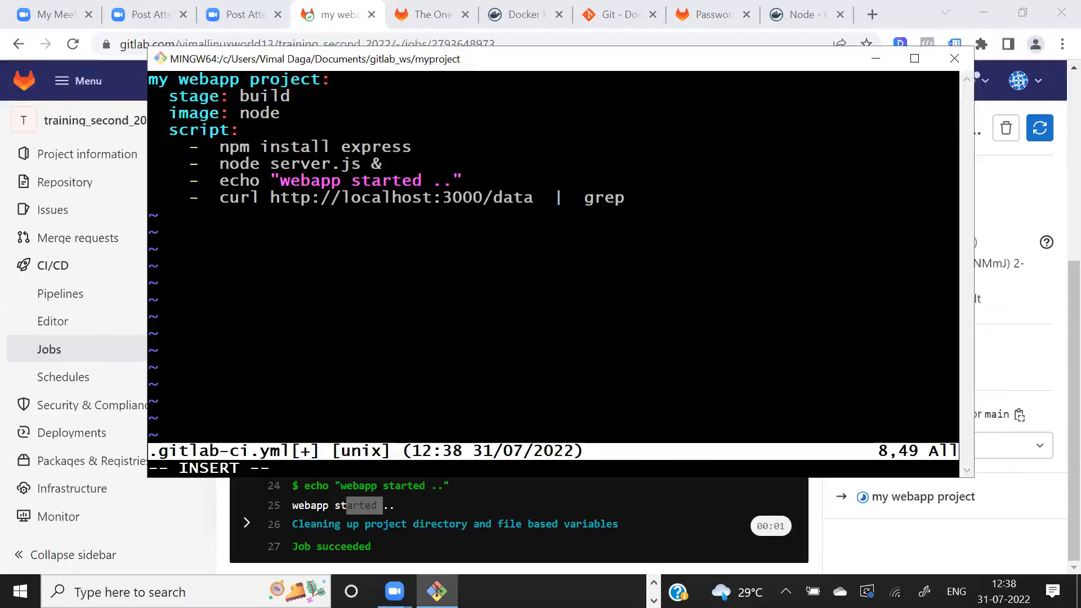
text( lw)
- Examine the script's background server start and the curl test piped into grep
drag(259, 198, 529, 199)
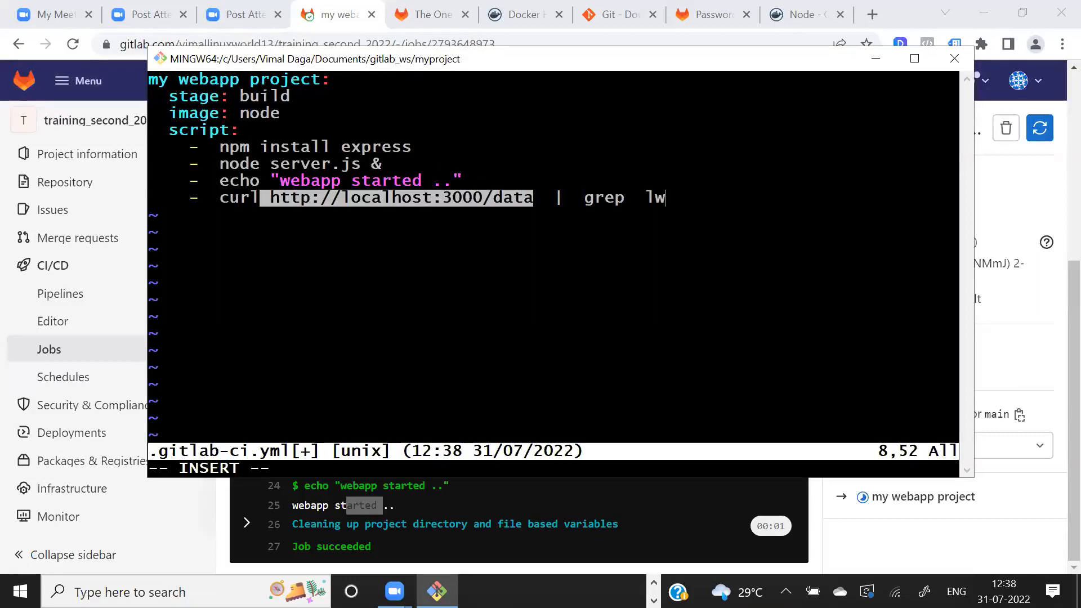
drag(311, 165, 403, 181)
click(405, 182)
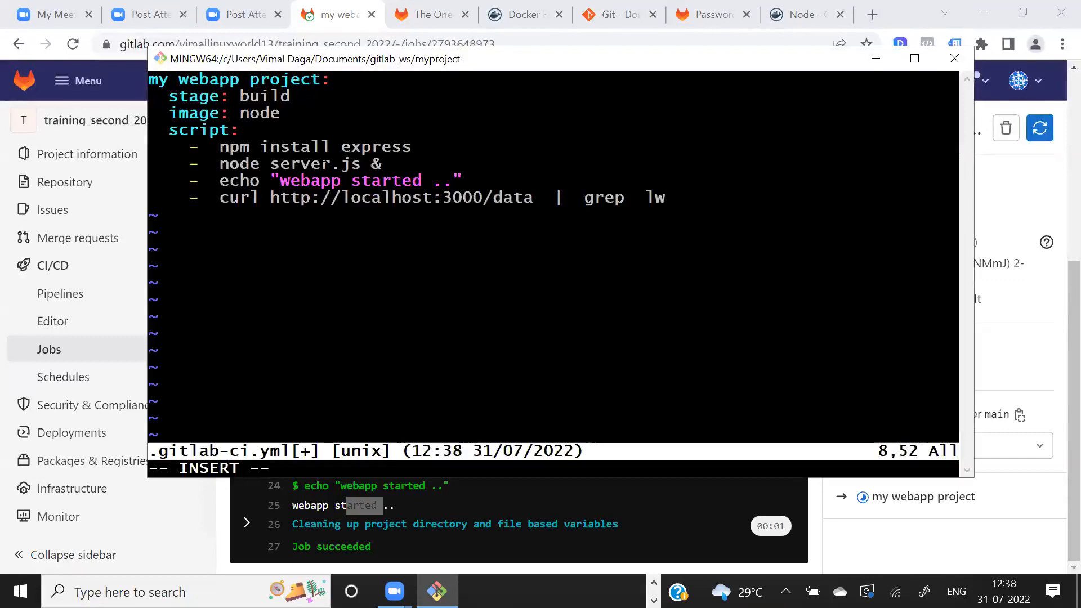
drag(321, 164, 377, 164)
drag(320, 197, 506, 197)
click(498, 198)
drag(321, 164, 441, 198)
click(404, 200)
drag(634, 197, 670, 197)
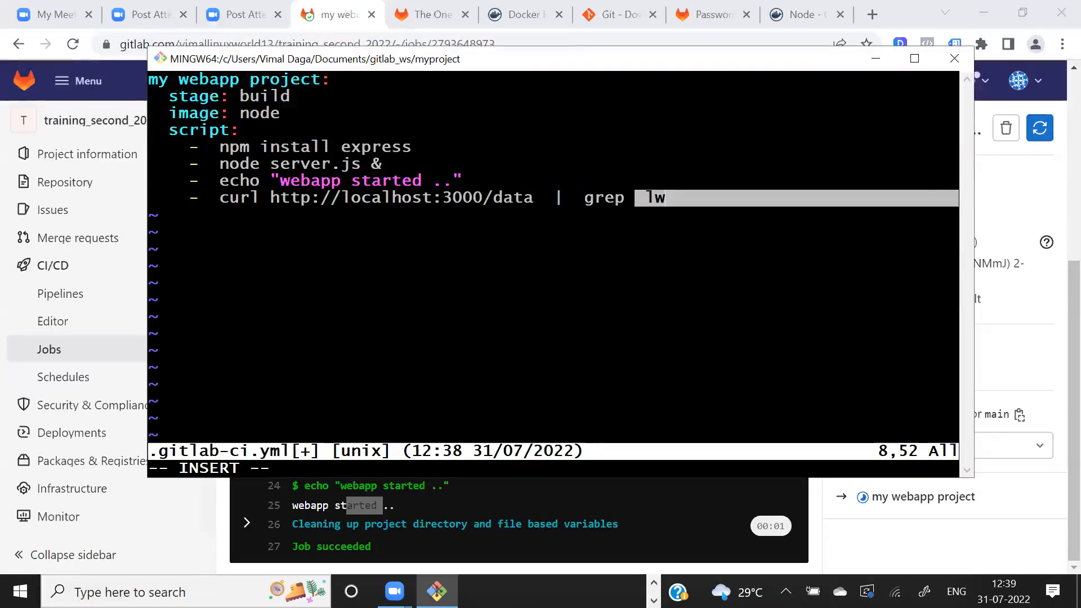
drag(331, 147, 381, 164)
click(381, 166)
drag(576, 198, 671, 197)
click(672, 198)
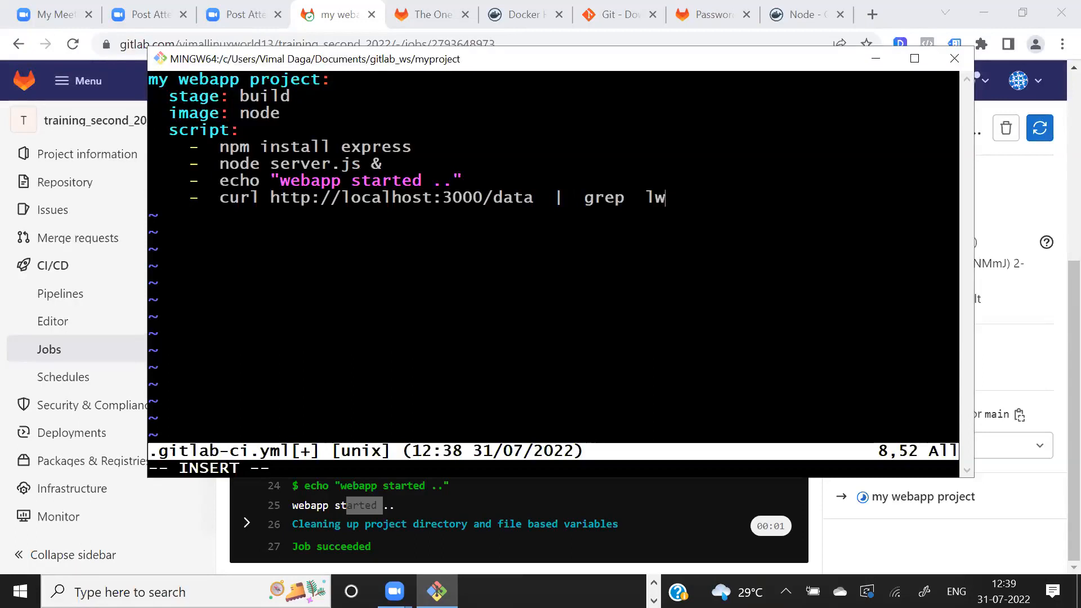
- Review the CI job from its name and stage through the install, server start and curl entries
drag(532, 198, 645, 198)
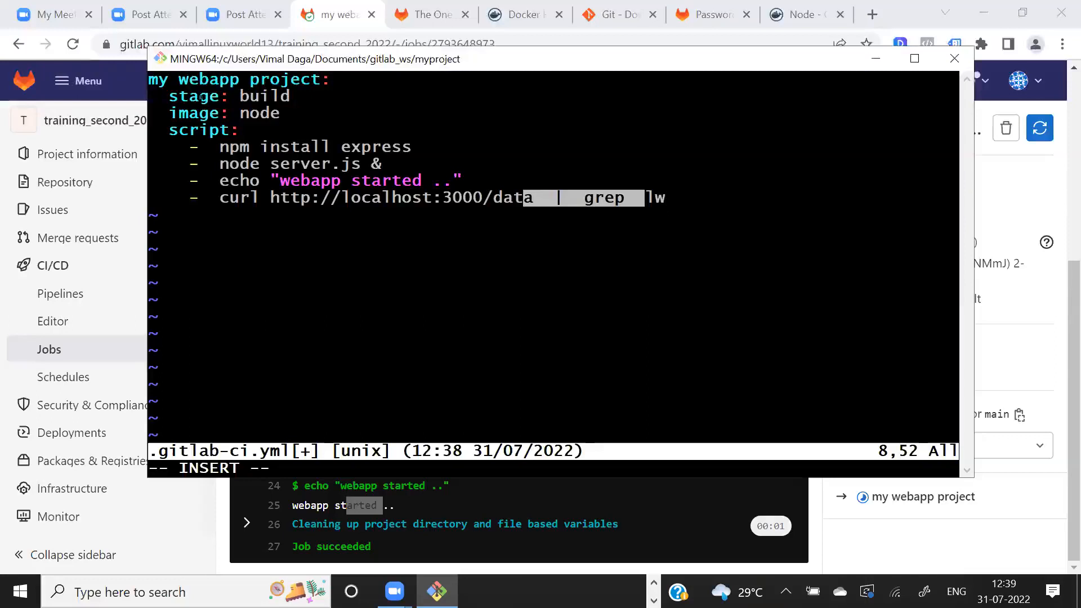
drag(189, 80, 271, 79)
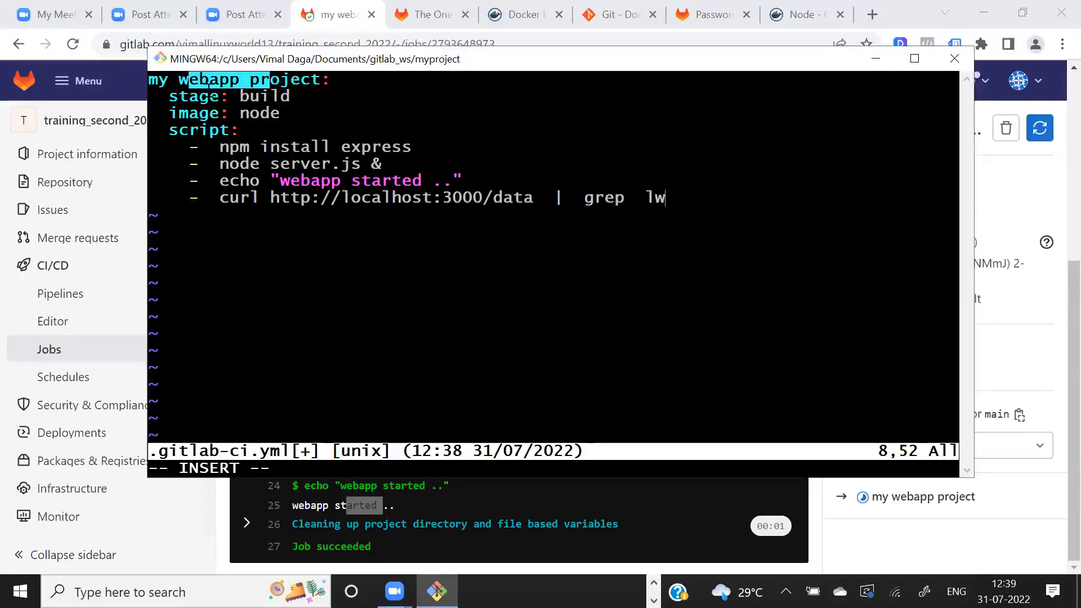
drag(200, 96, 270, 97)
click(267, 100)
drag(221, 148, 420, 147)
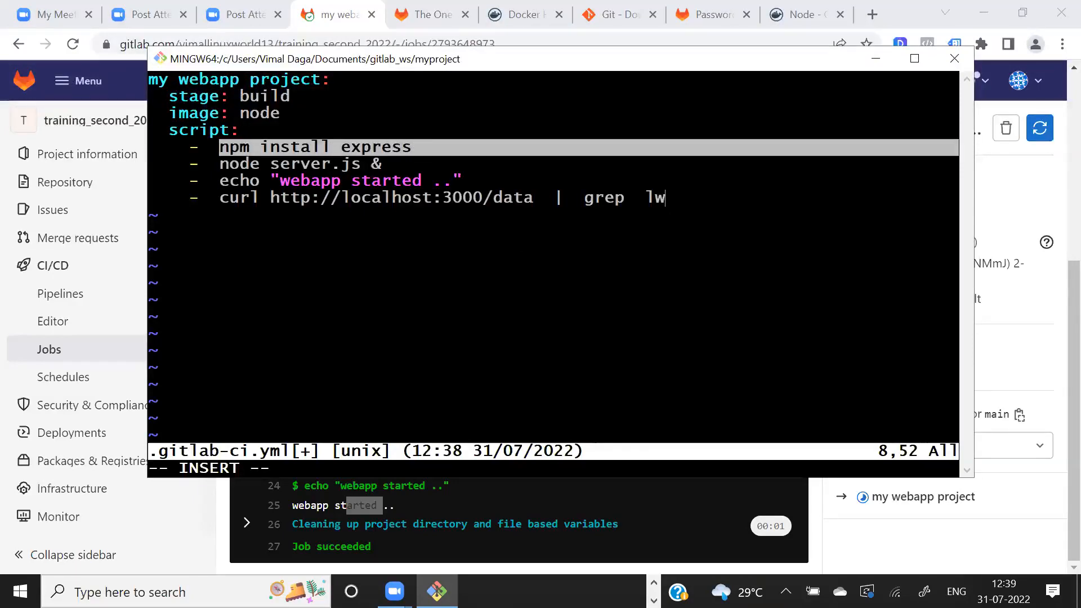
drag(240, 164, 419, 181)
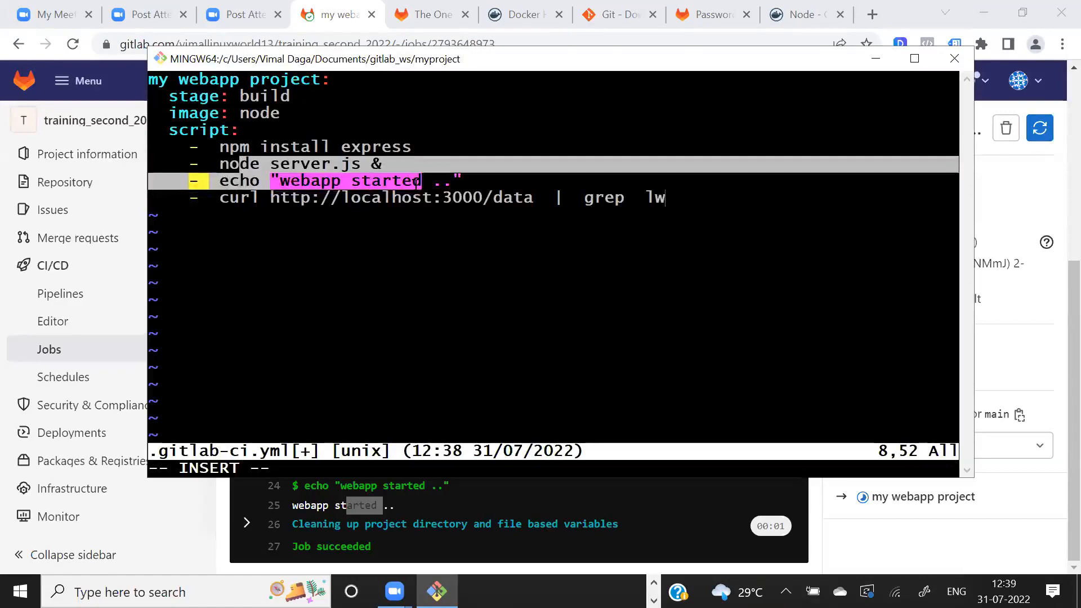
drag(351, 197, 525, 197)
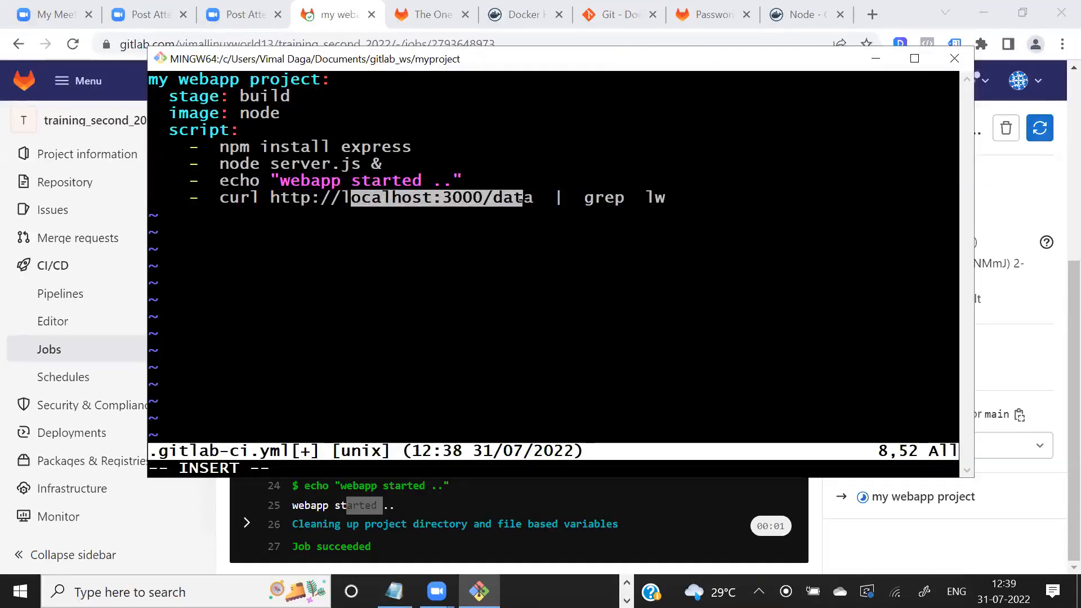
- Save .gitlab-ci.yml and exit vim
key(Escape)
text(:wq)
key(Return)
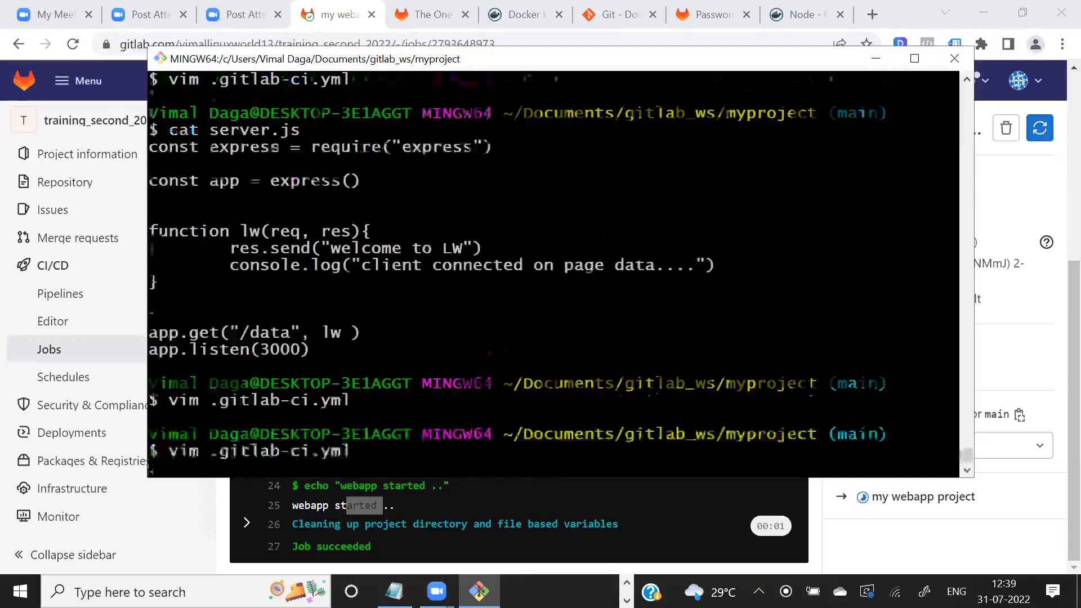
- Commit the current directory's changes in git with the message "my 2"
key(Up)
key(Up)
- Push the new commit to the remote GitLab repository with git push
key(Up)
key(Up)
key(Up)
key(Up)
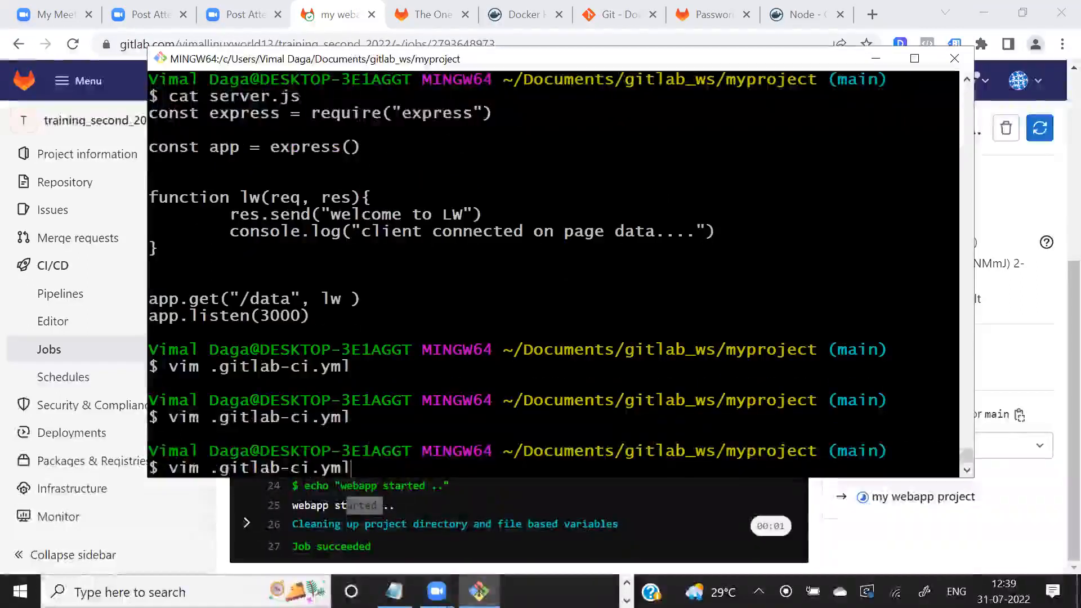
key(Left)
key(Left)
key(Left)
key(BackSpace)
text(2)
key(Return)
key(Up)
key(Up)
key(Up)
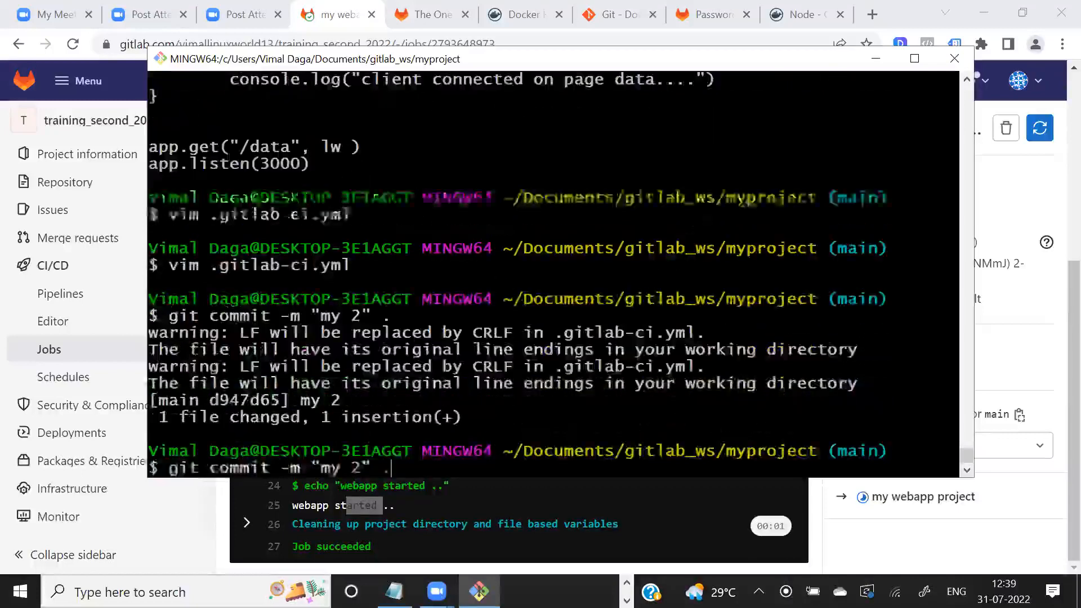
key(Up)
key(Down)
key(Up)
key(Up)
key(Return)
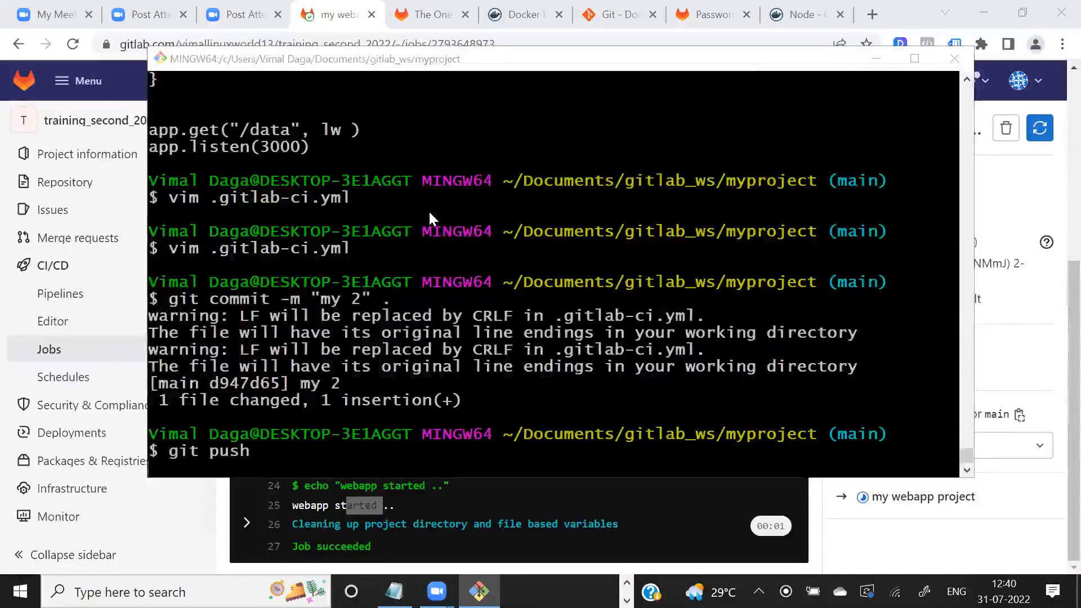
- Switch to GitLab in the browser, refresh the pipelines list, and open the my webapp project job of pipeline "my 2"
key(alt+Tab)
click(51, 297)
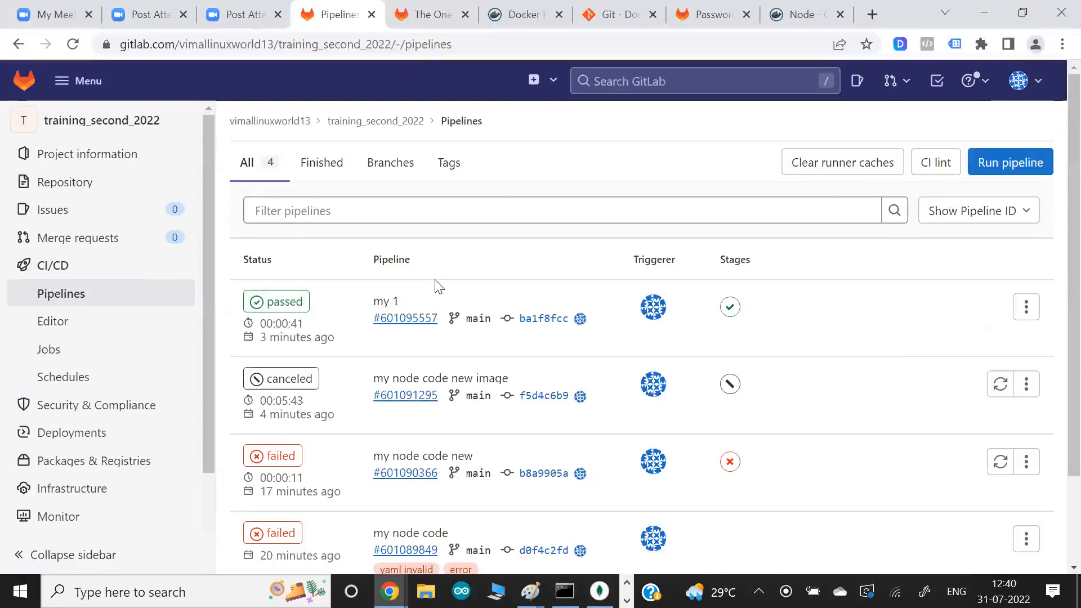
key(alt+Tab)
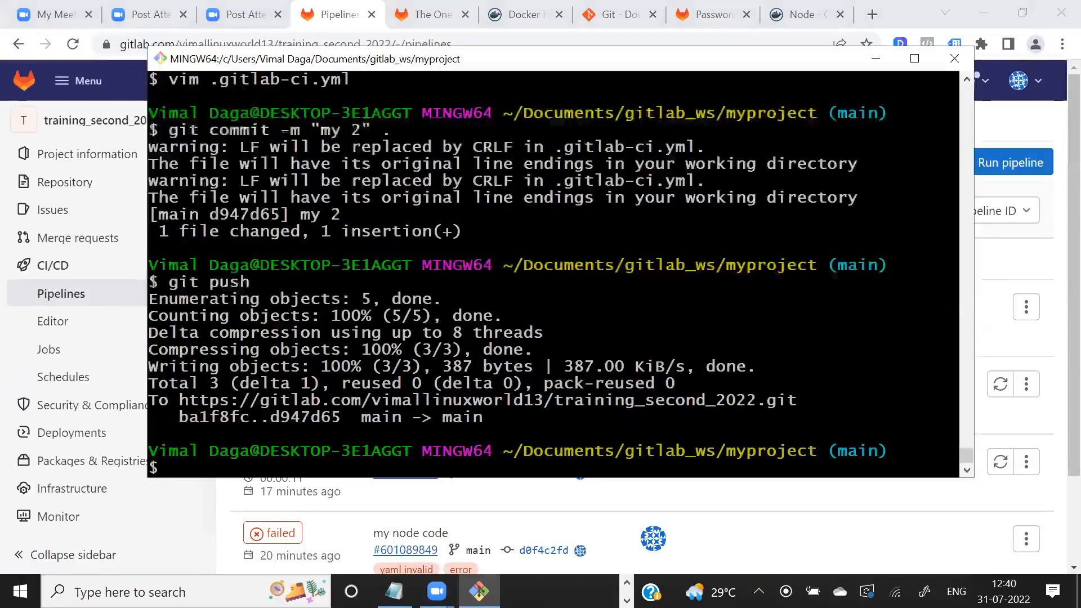
key(alt+Tab)
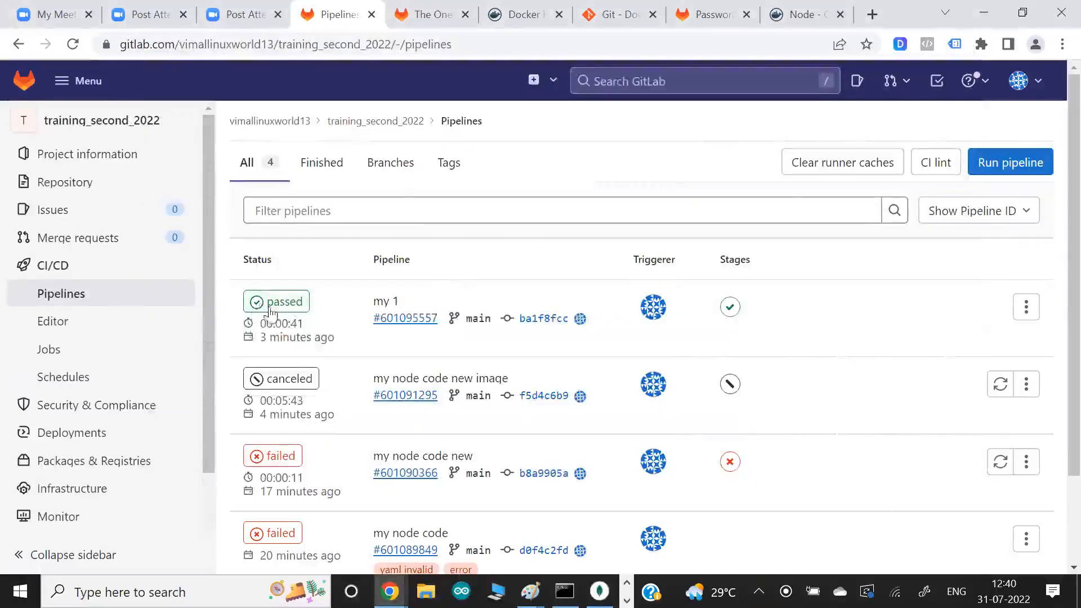
click(73, 297)
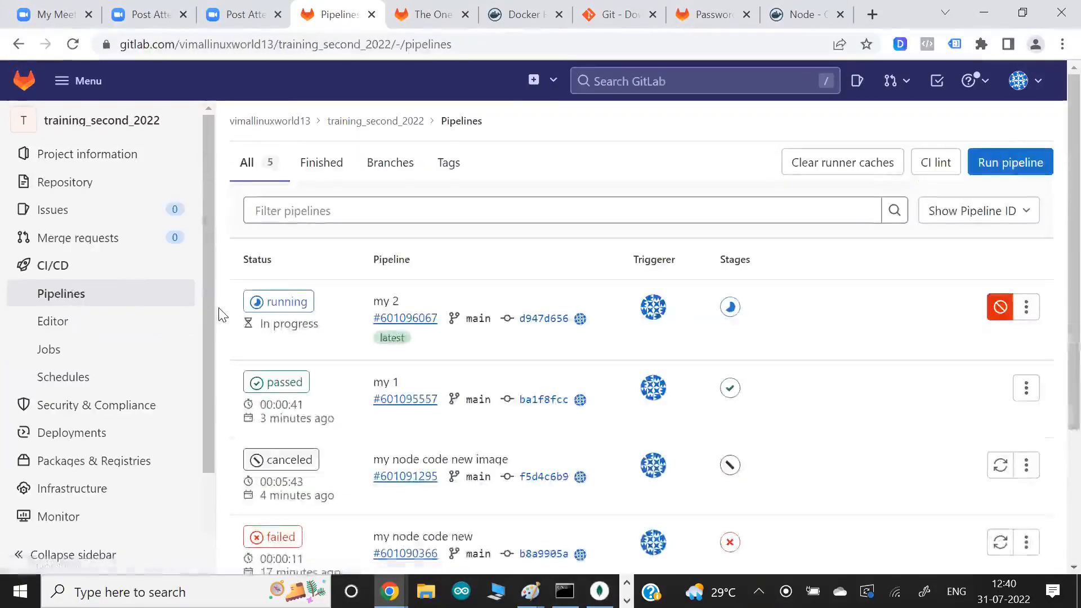
click(291, 304)
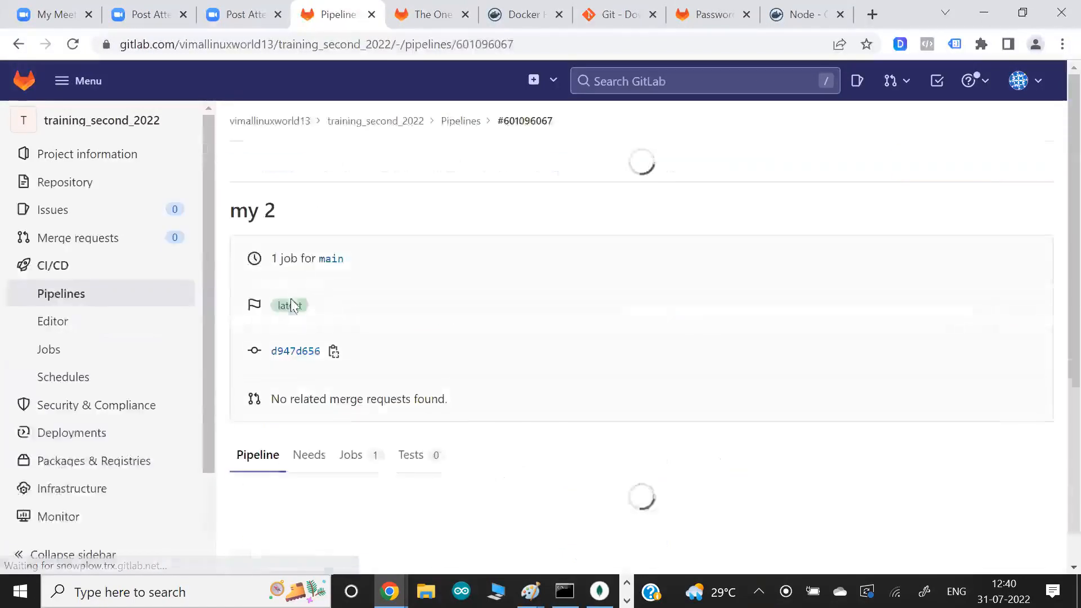
scroll(417, 347, down, 2)
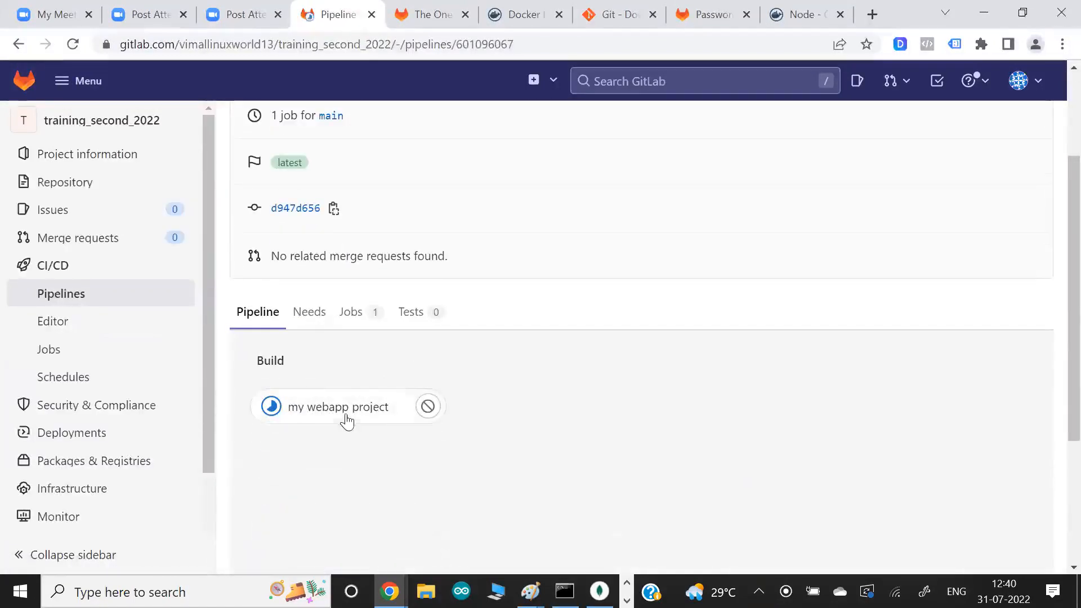
click(347, 411)
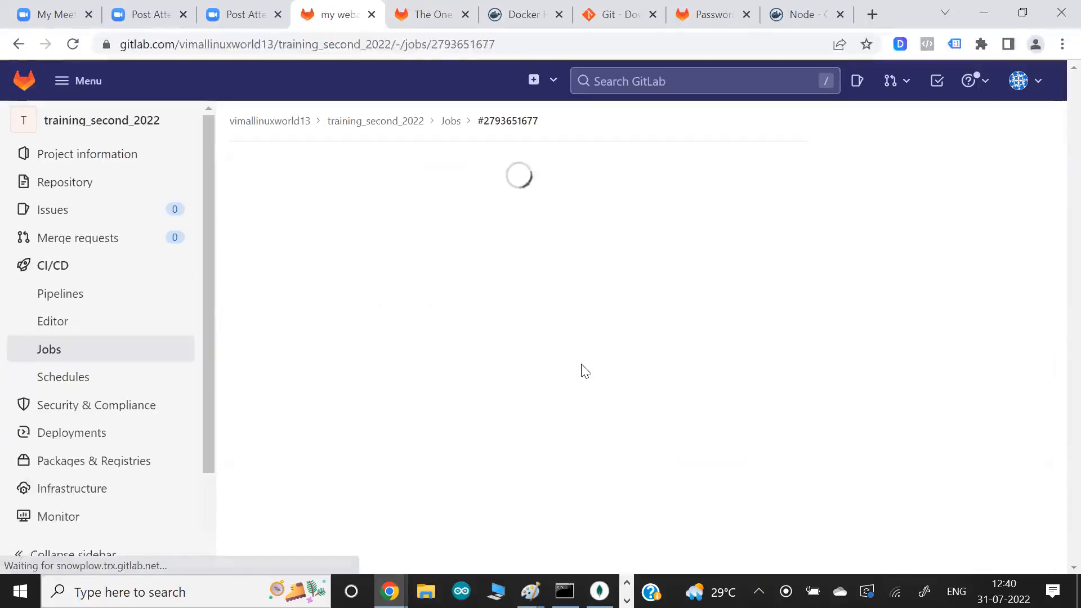
- Switch back to the Git Bash terminal and reopen .gitlab-ci.yml in vim
key(alt+Tab)
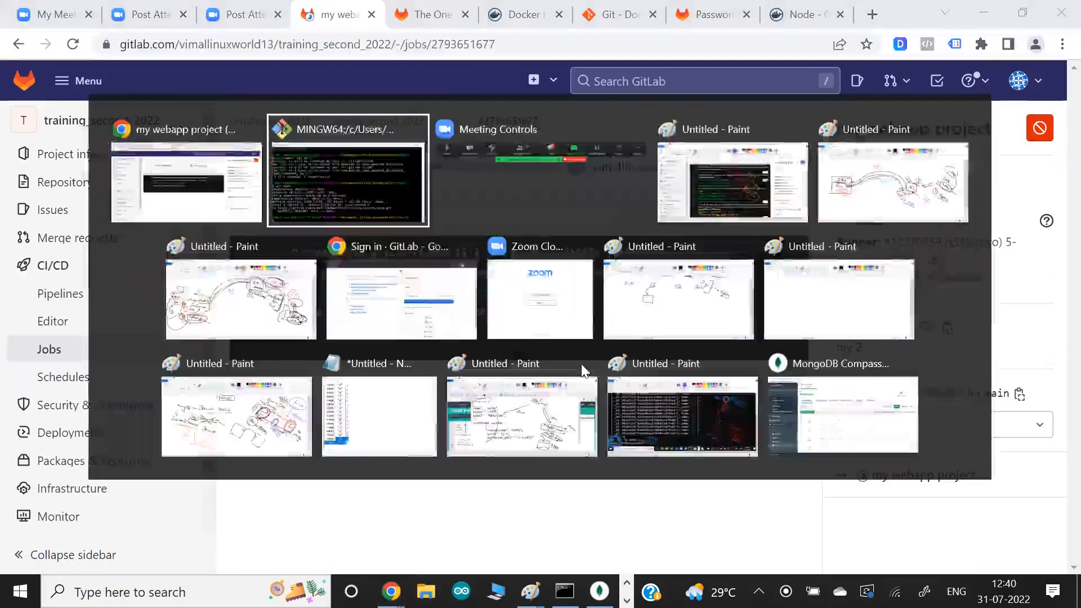
key(Up)
key(Up)
key(Up)
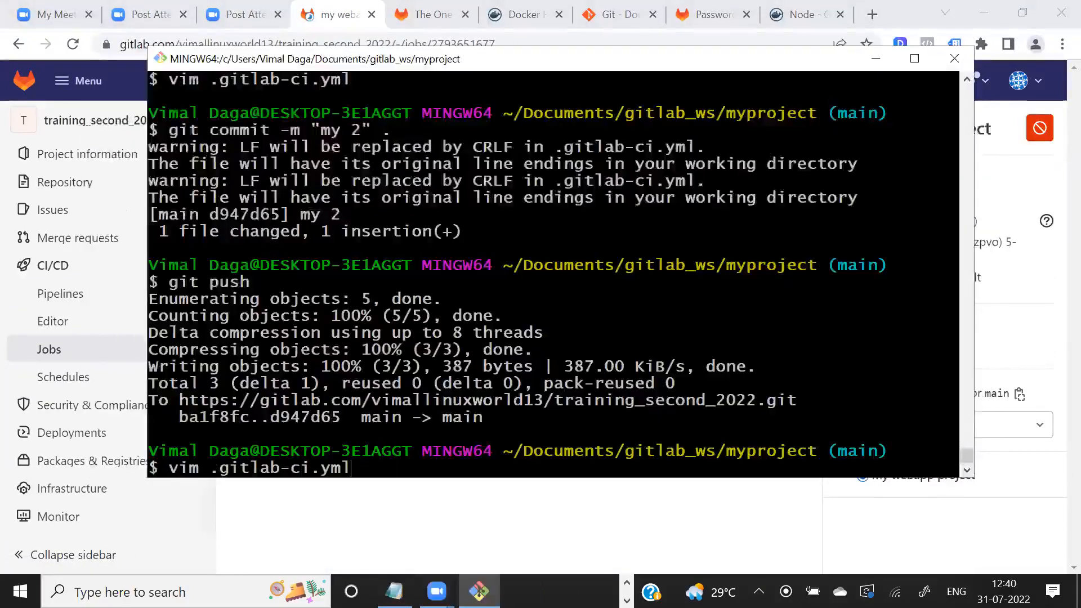
key(Return)
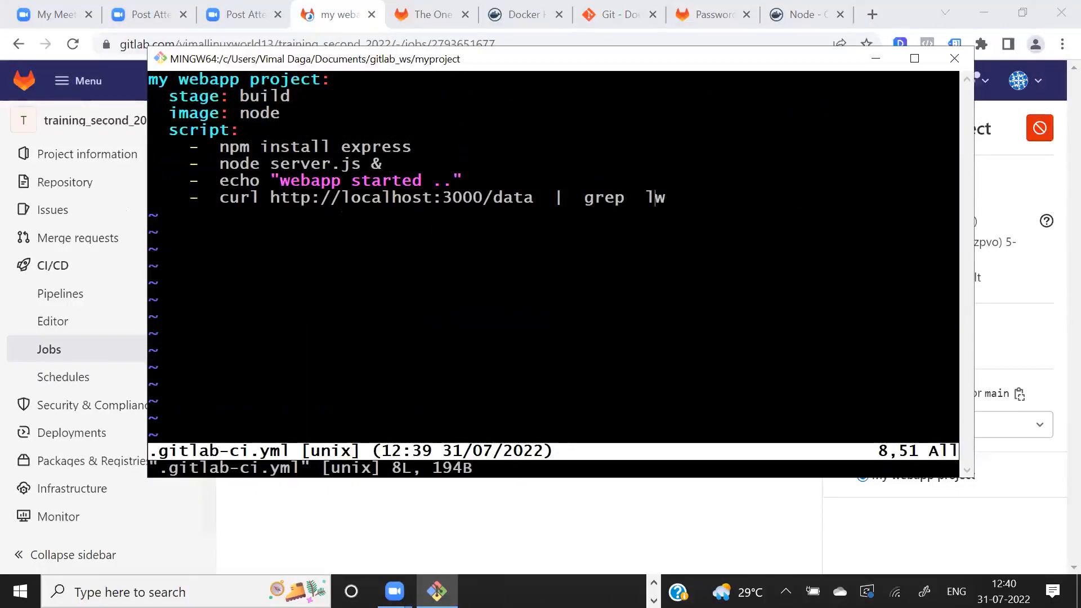
- Examine which script entries sit under the build stage, from the express install and server start to the echo and curl test
drag(210, 147, 382, 164)
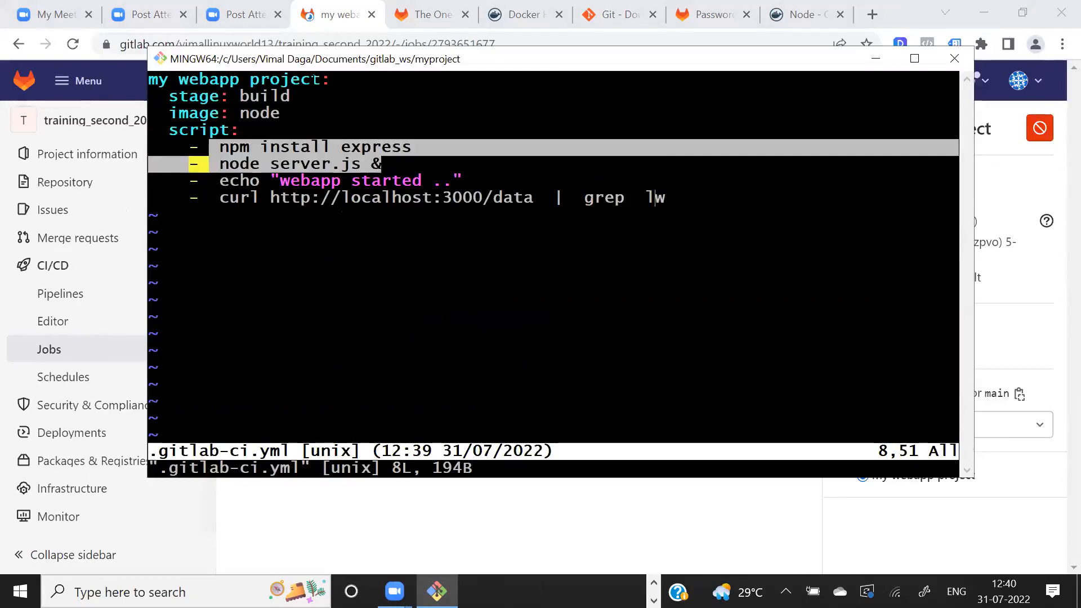
drag(200, 79, 258, 96)
click(248, 97)
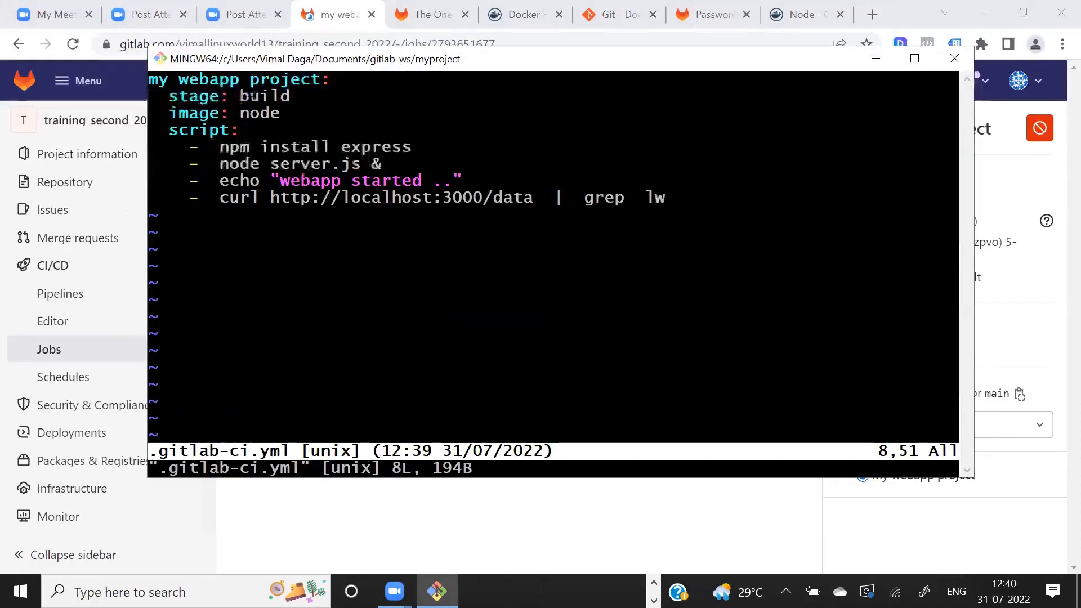
drag(246, 183, 327, 200)
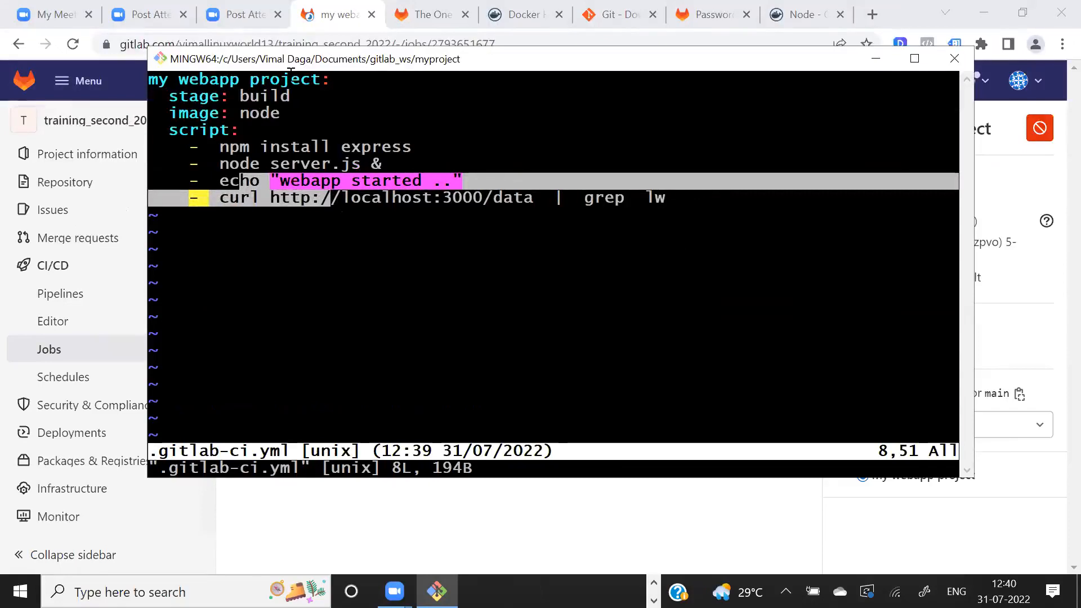
drag(192, 97, 255, 97)
click(255, 96)
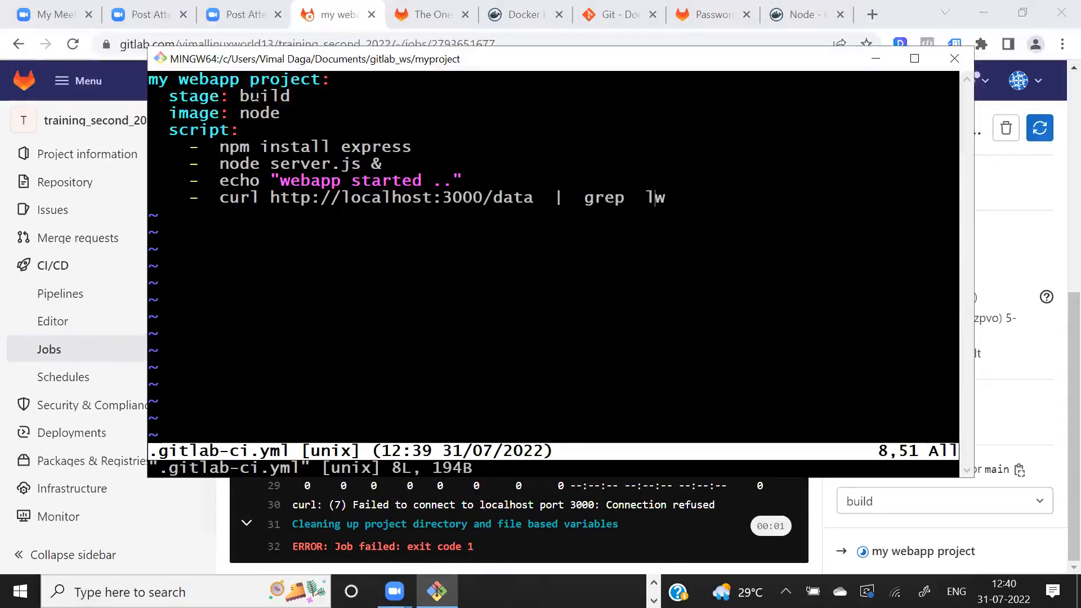
drag(230, 149, 329, 164)
click(330, 165)
double_click(215, 97)
drag(191, 148, 317, 148)
click(249, 162)
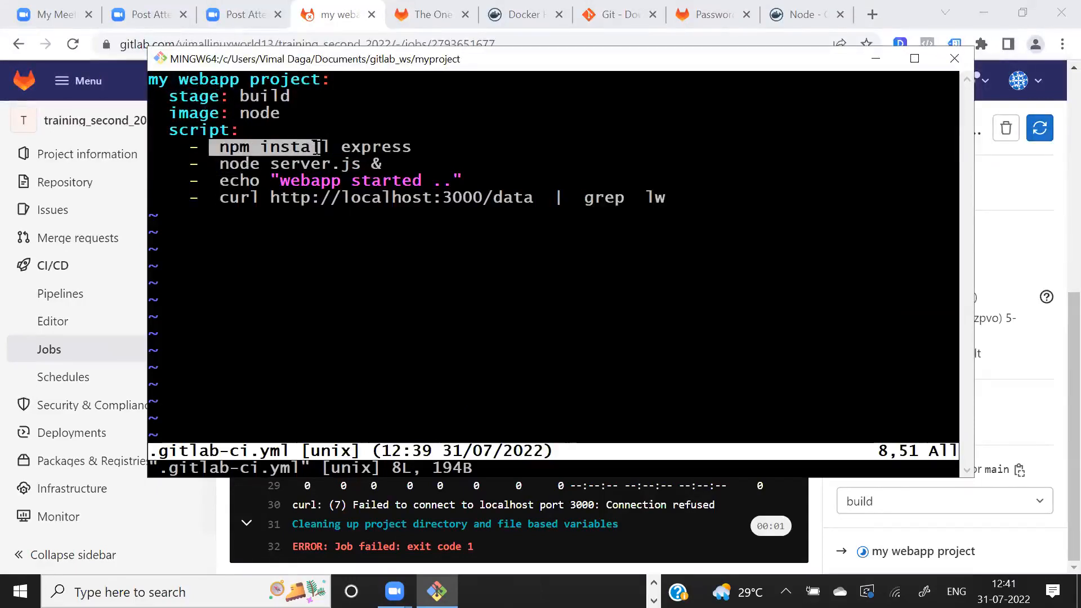
drag(213, 164, 322, 195)
click(323, 185)
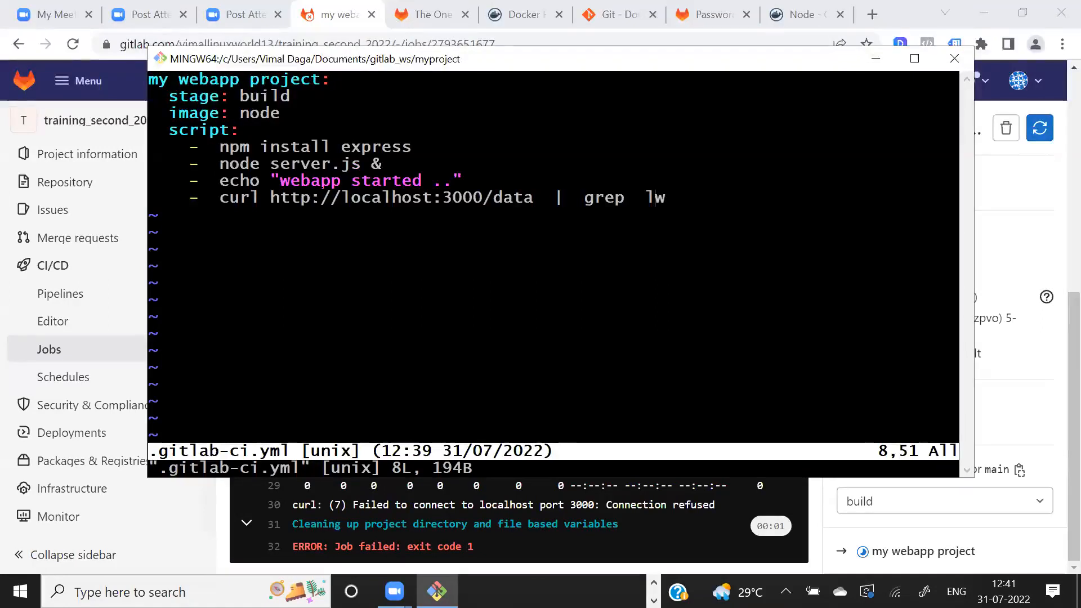
- Switch to GitLab in the browser and examine the job log's server start, curl and grep commands, and final error lines
key(alt+Tab)
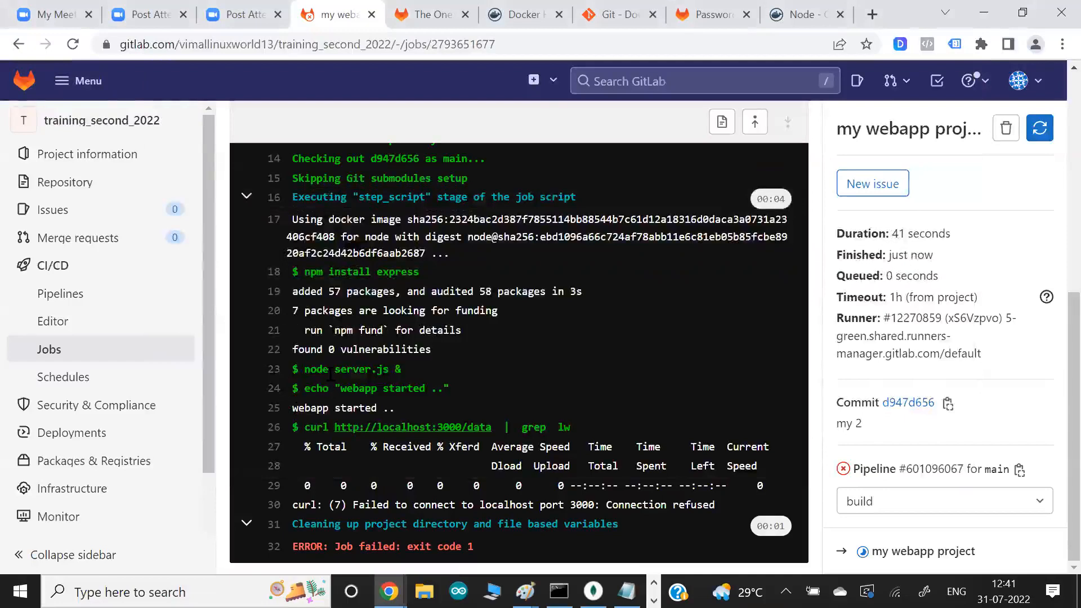
drag(330, 372, 404, 370)
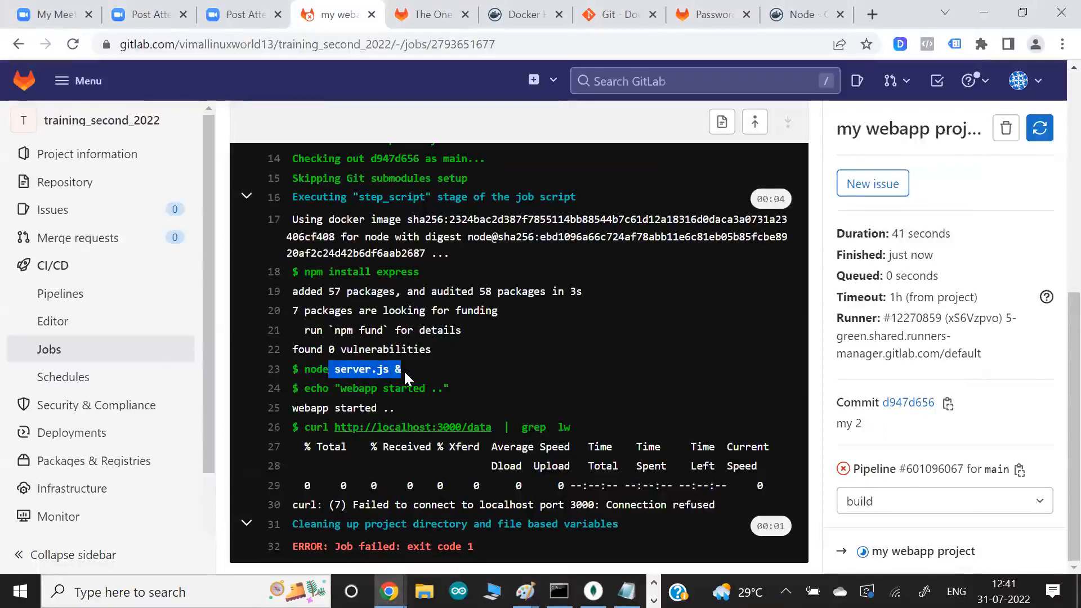
drag(317, 427, 497, 427)
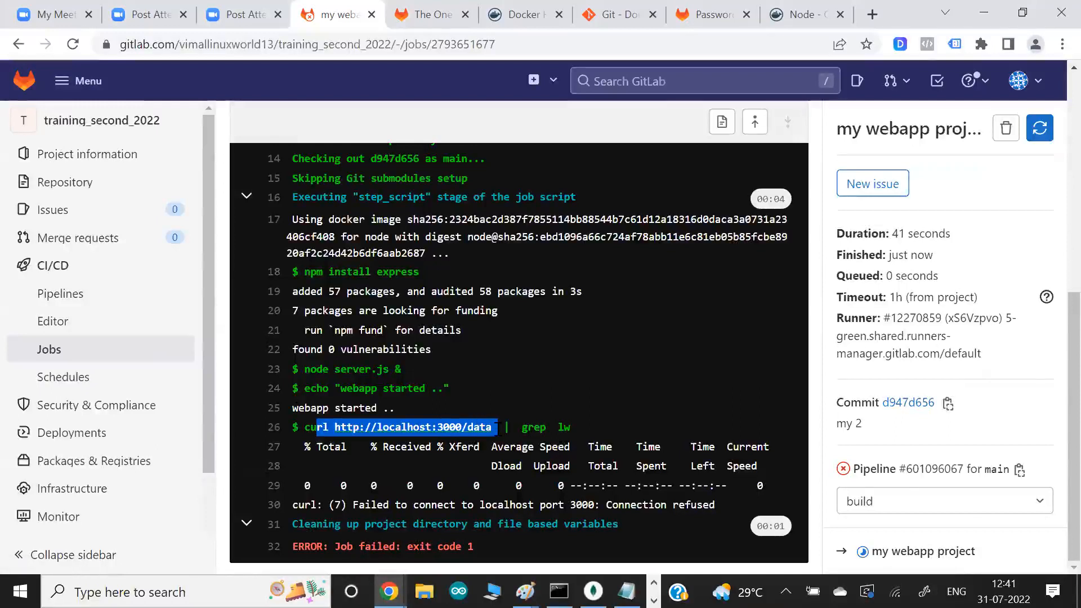
click(503, 401)
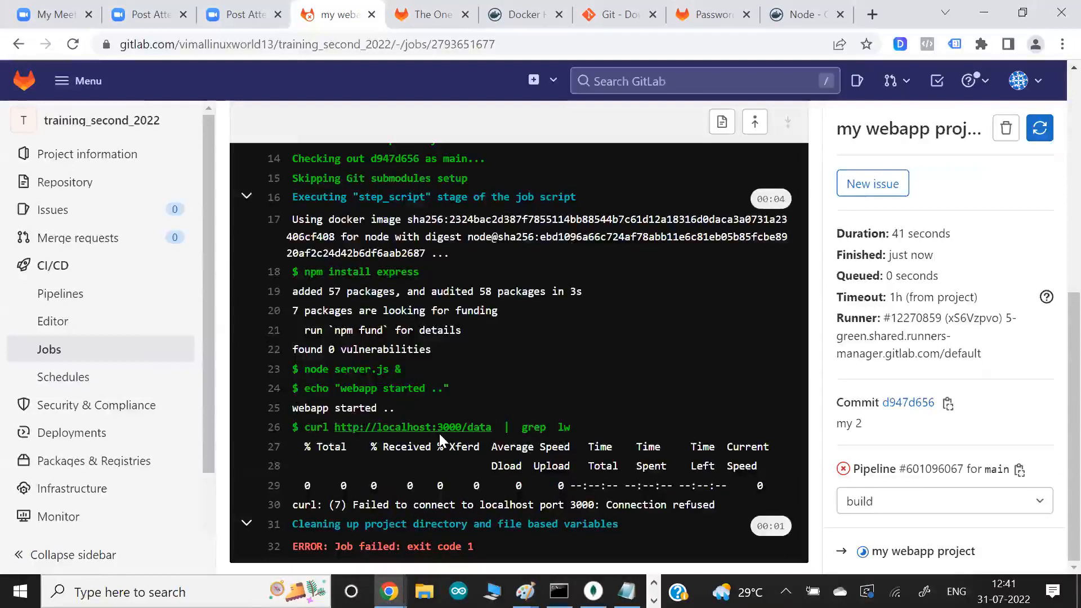
drag(513, 429, 570, 427)
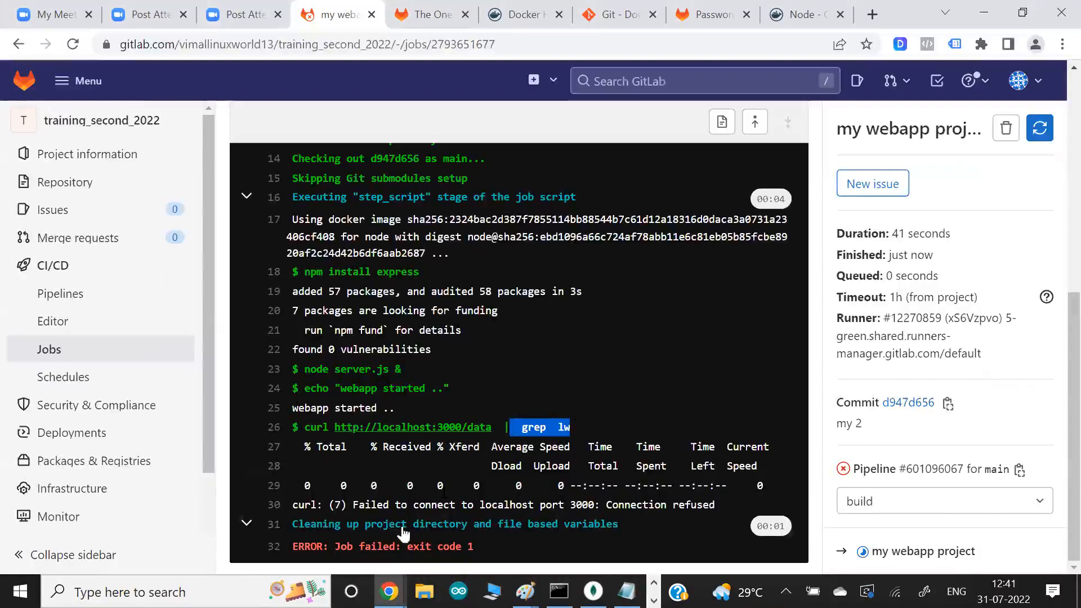
drag(359, 546, 419, 546)
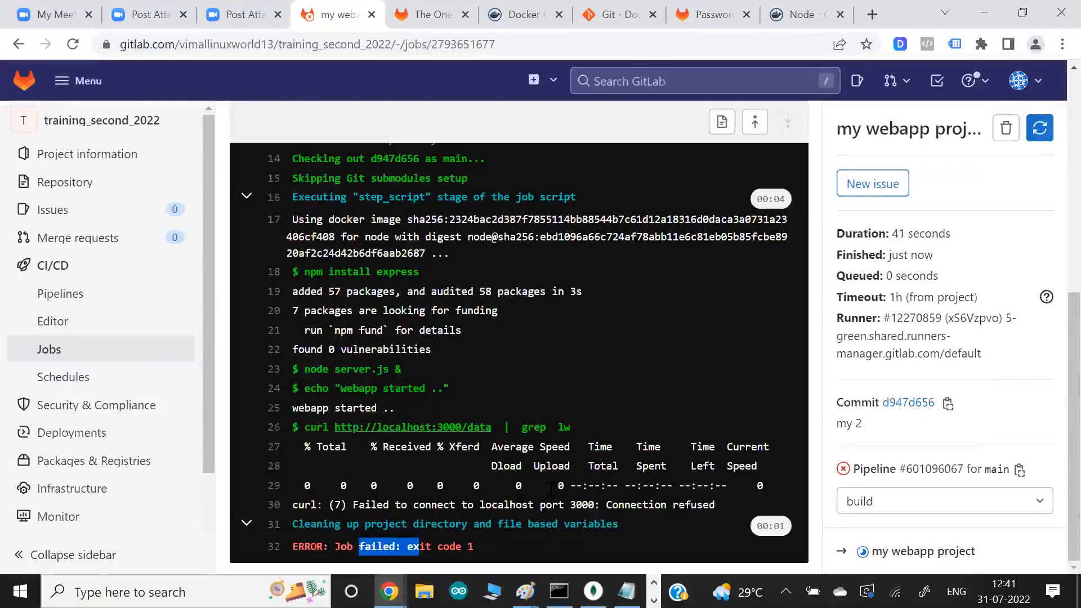
drag(335, 369, 401, 385)
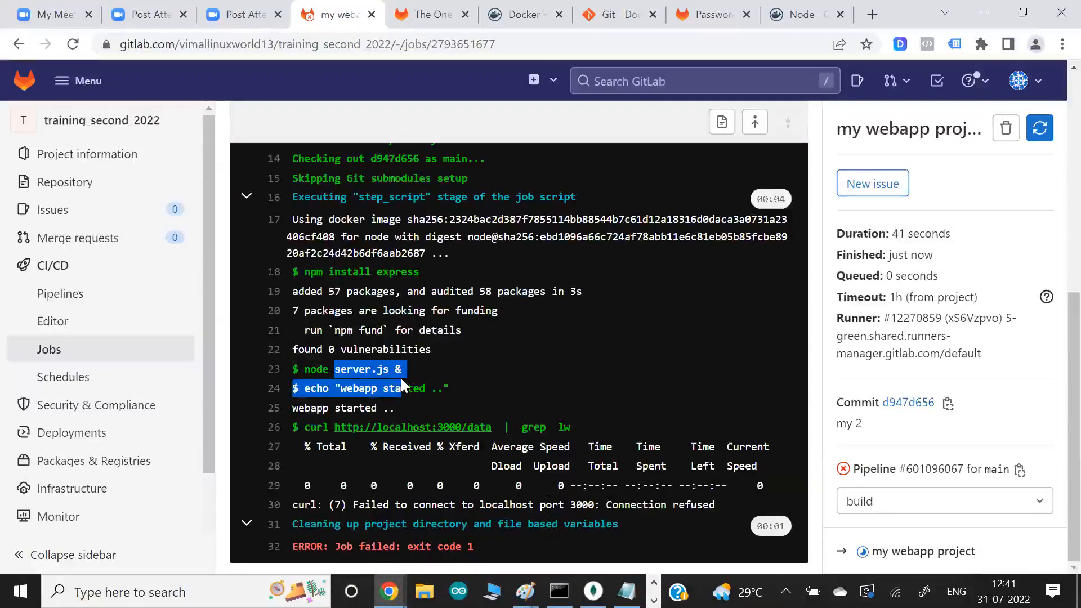
- Print server.js in Git Bash and compare its route, port and response text with the curl test in the GitLab job log
key(alt+Tab)
key(Up)
key(Up)
key(Up)
key(Up)
key(Up)
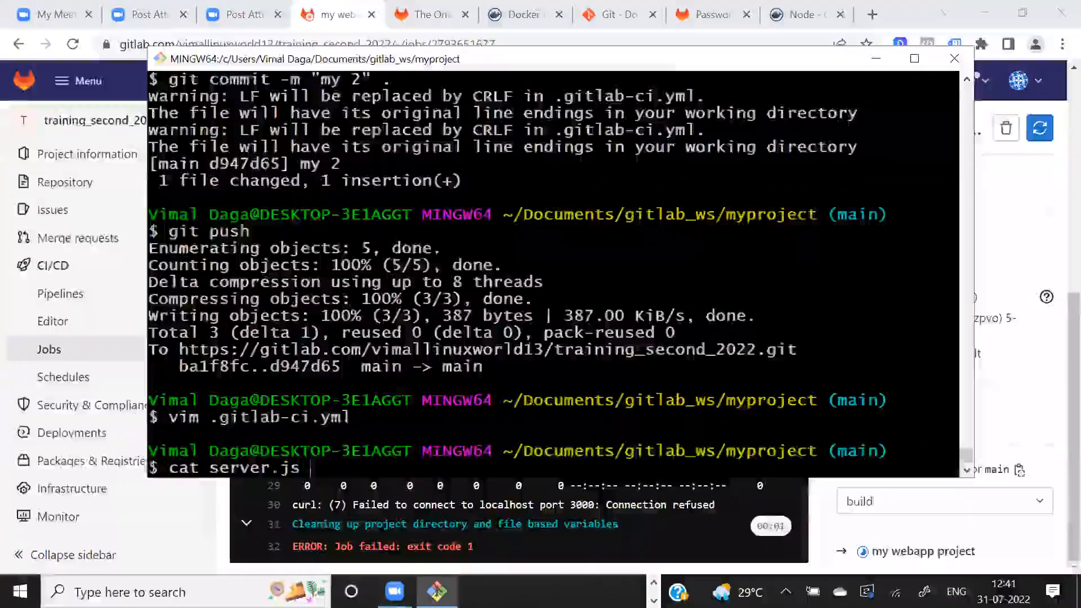
key(Return)
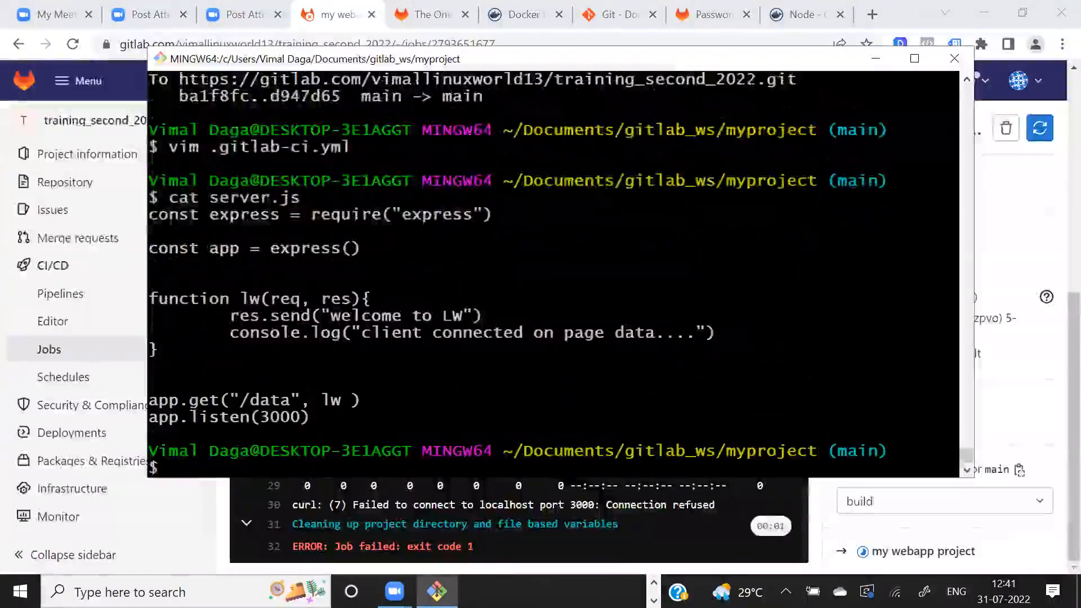
drag(231, 401, 286, 401)
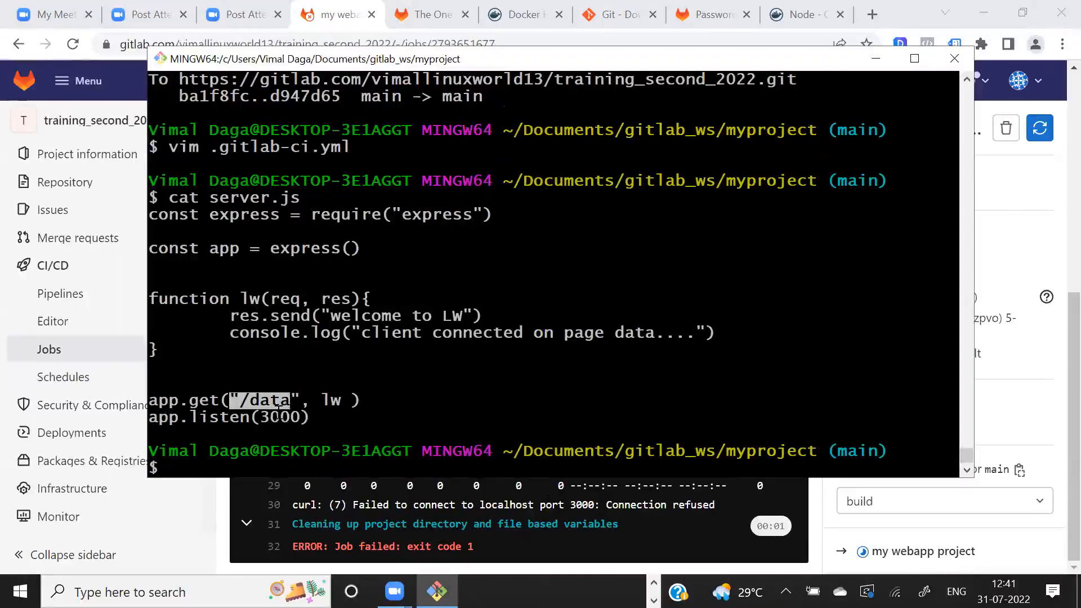
drag(270, 417, 308, 418)
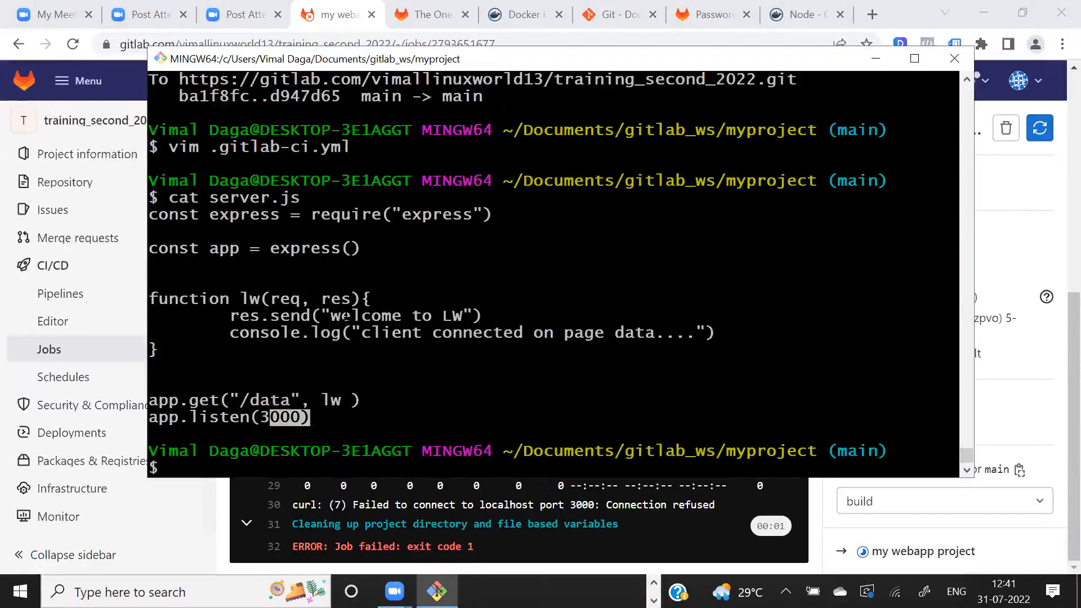
drag(345, 316, 369, 299)
drag(443, 316, 479, 316)
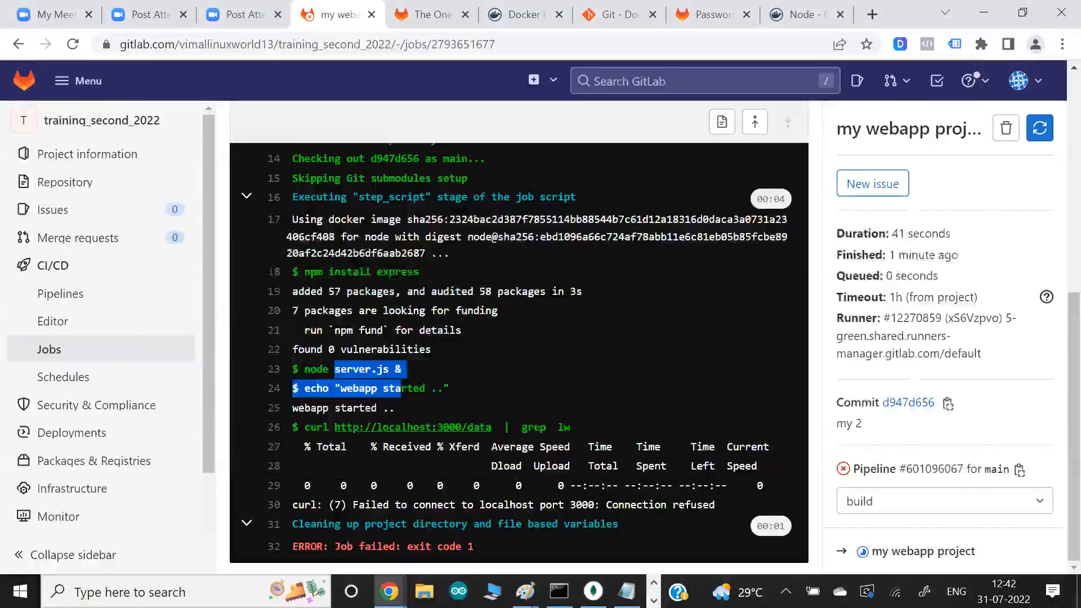
drag(558, 428, 573, 428)
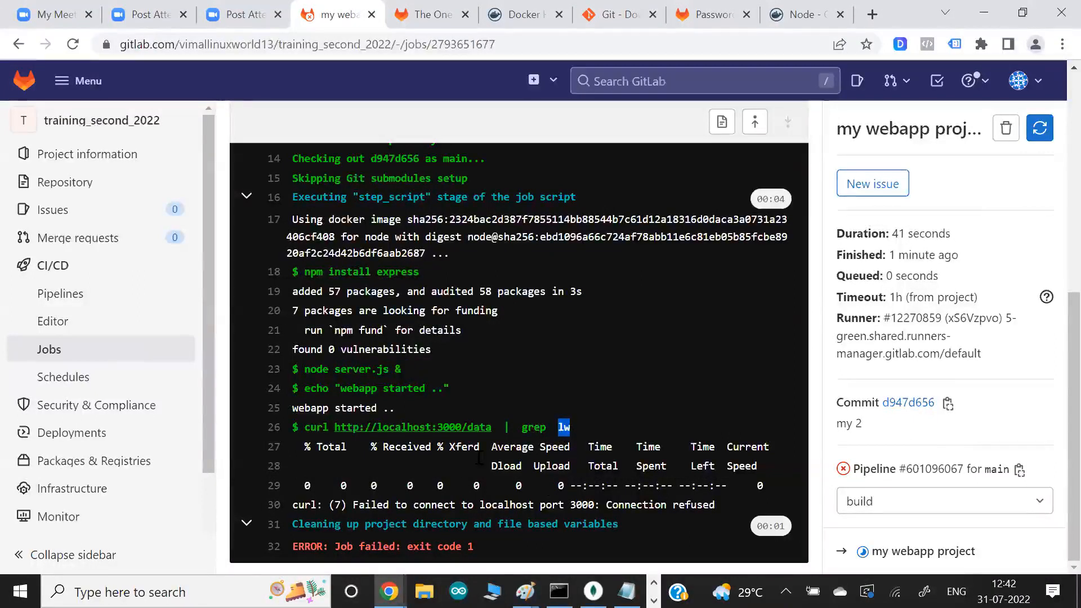
drag(333, 505, 456, 506)
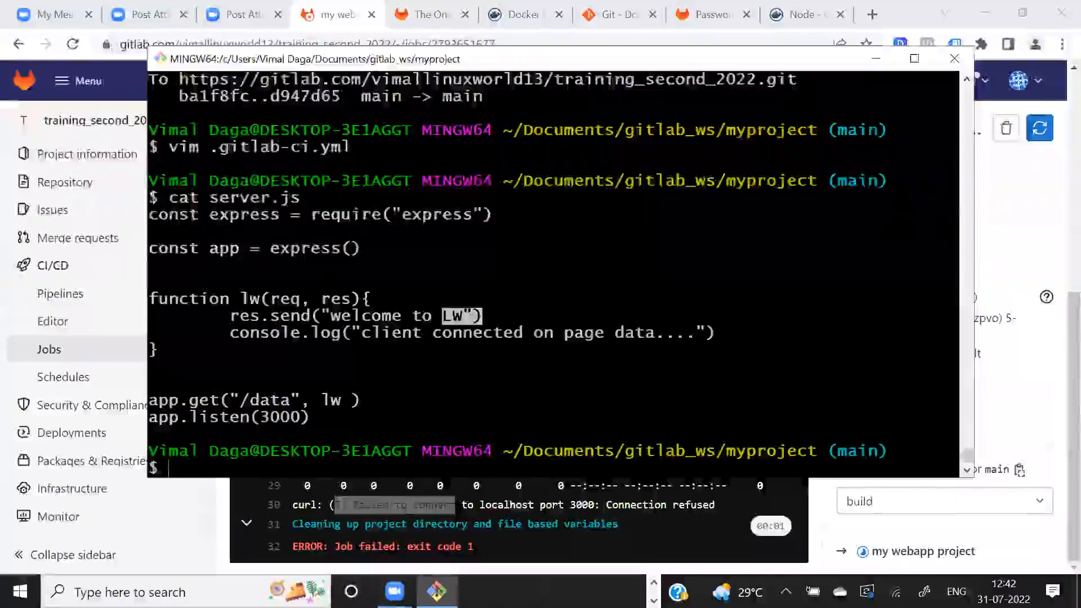
- Reopen .gitlab-ci.yml in vim from Git Bash and add the -i option to grep in the curl test line
key(Up)
key(Up)
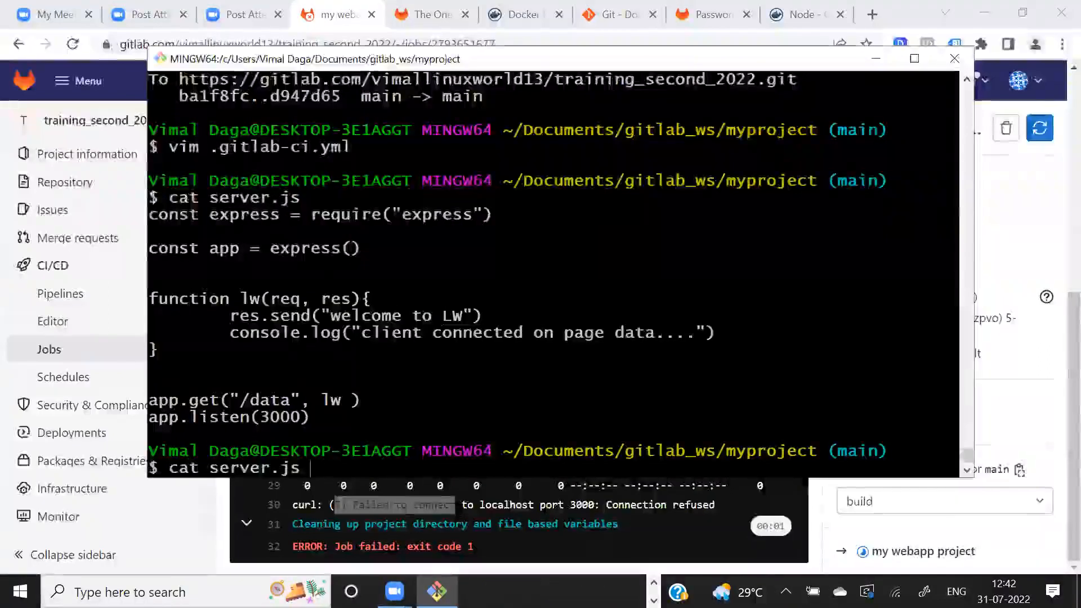
key(Return)
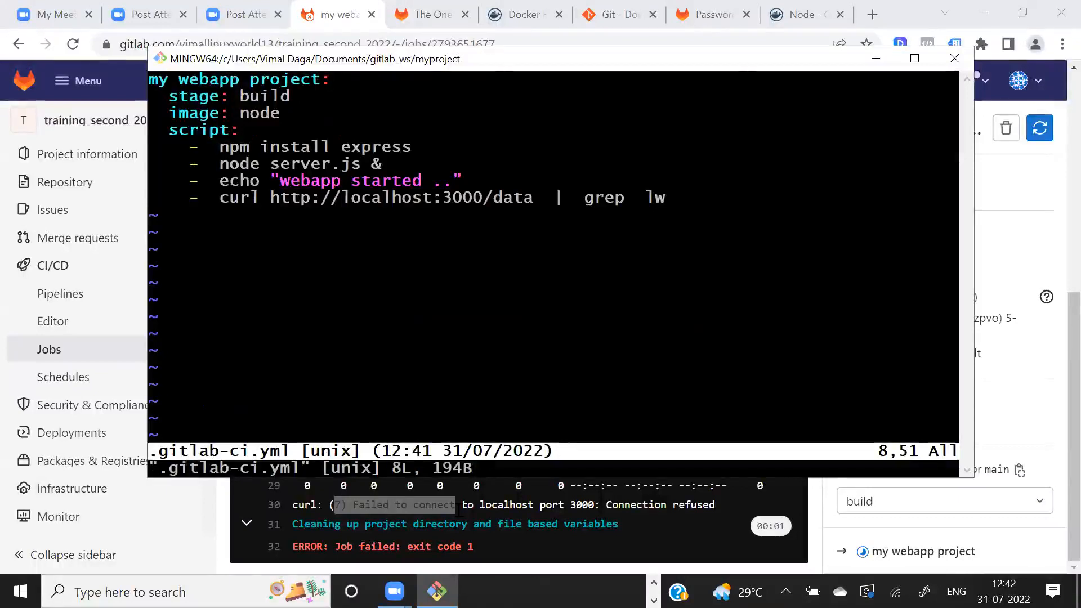
key(i)
key(Left)
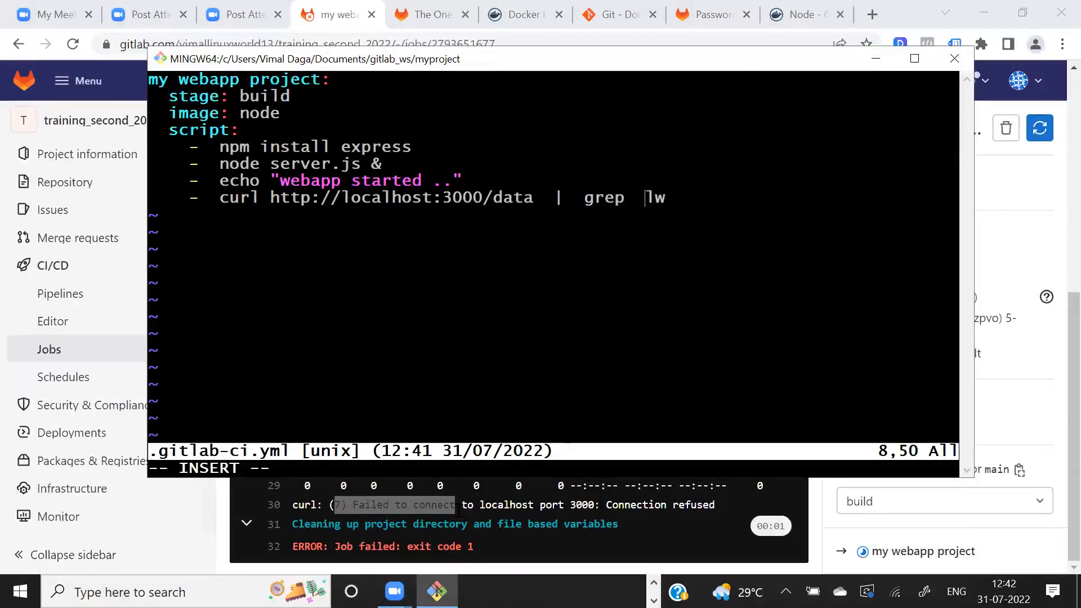
text(-i)
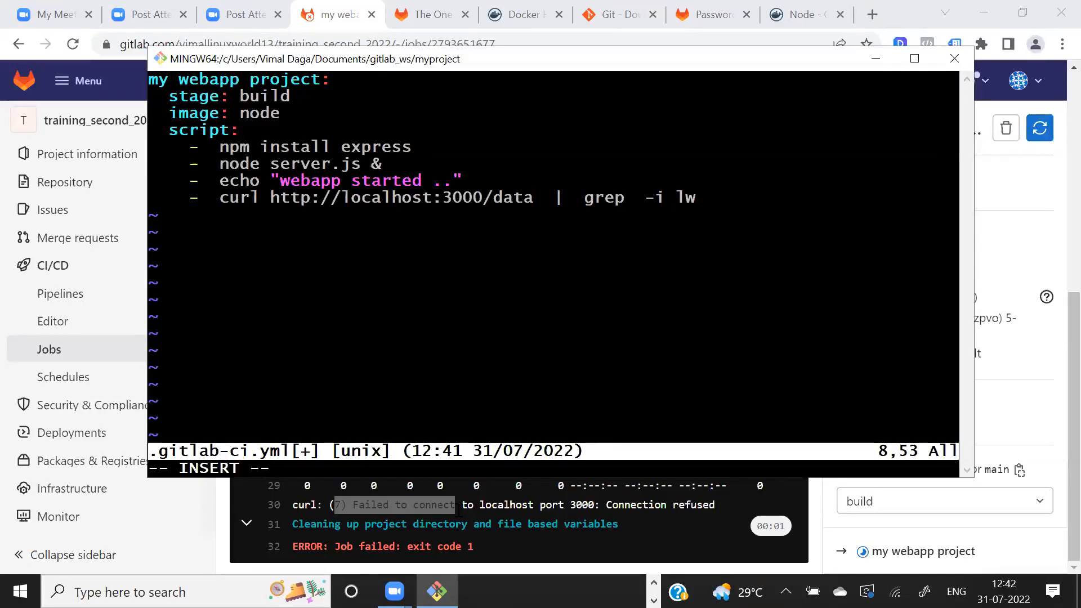
- Review the curl and grep test line, save .gitlab-ci.yml and quit vim
drag(333, 197, 420, 198)
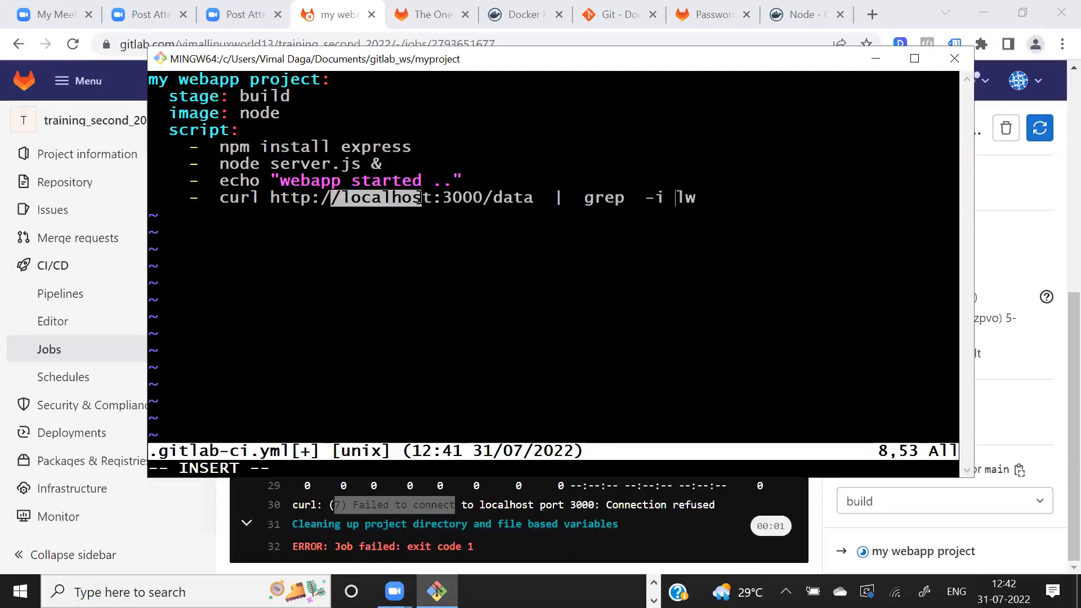
drag(597, 198, 703, 198)
click(702, 198)
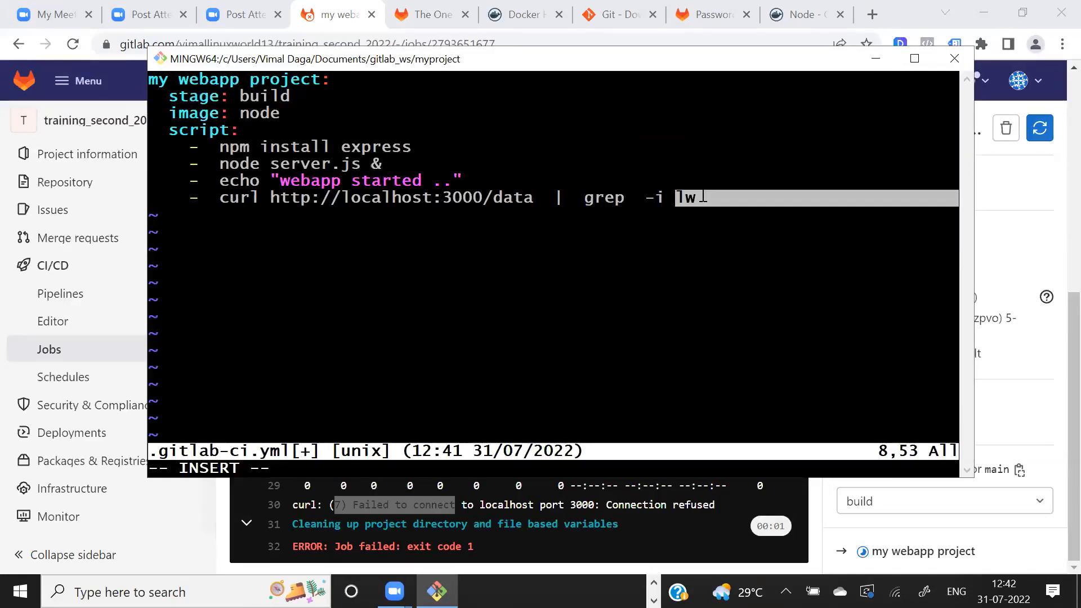
drag(544, 198, 685, 198)
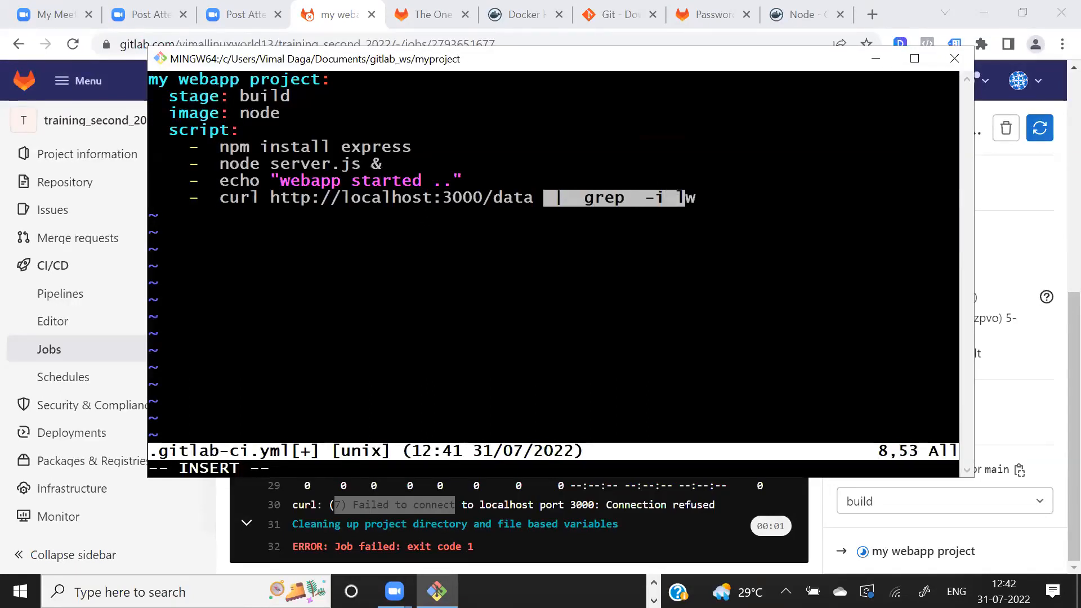
click(415, 198)
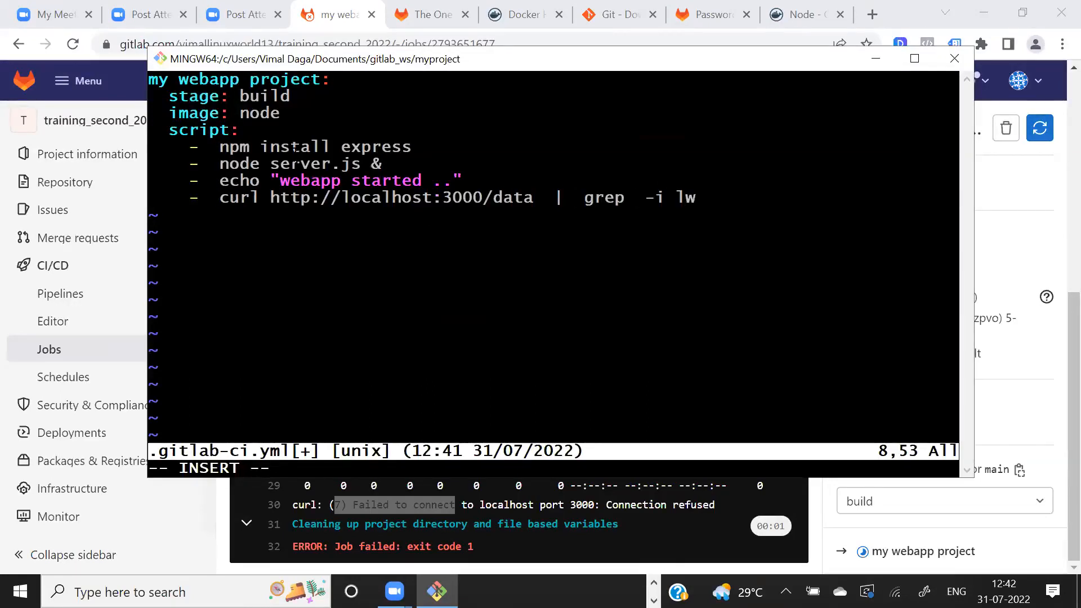
drag(290, 146, 464, 198)
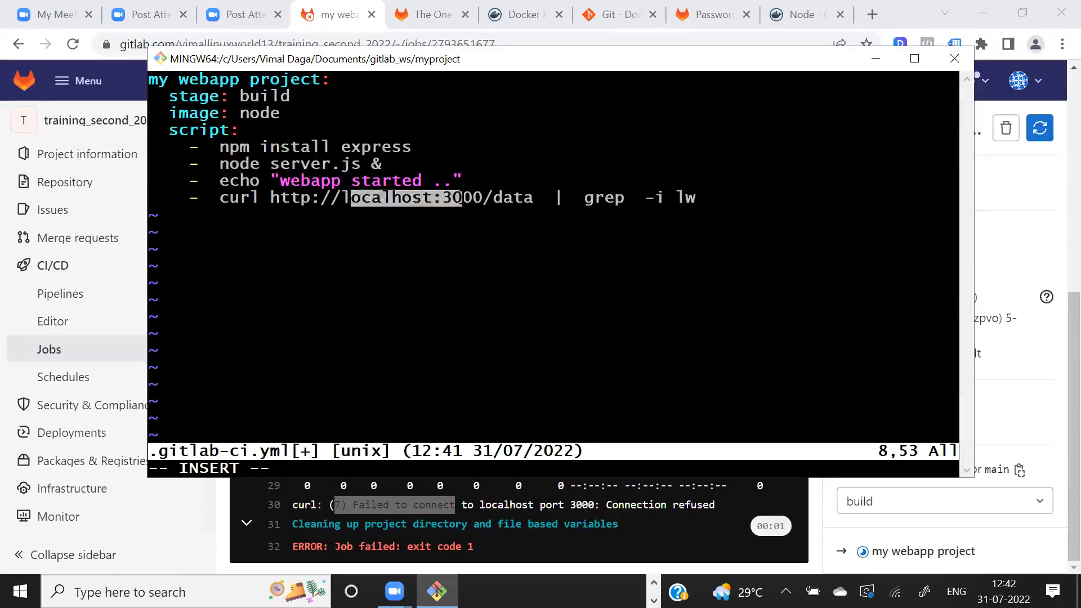
key(Escape)
text(:wq)
key(Return)
- Commit the updated .gitlab-ci.yml with the message "my 3"
text(cat server.js)
key(Up)
key(Up)
key(Up)
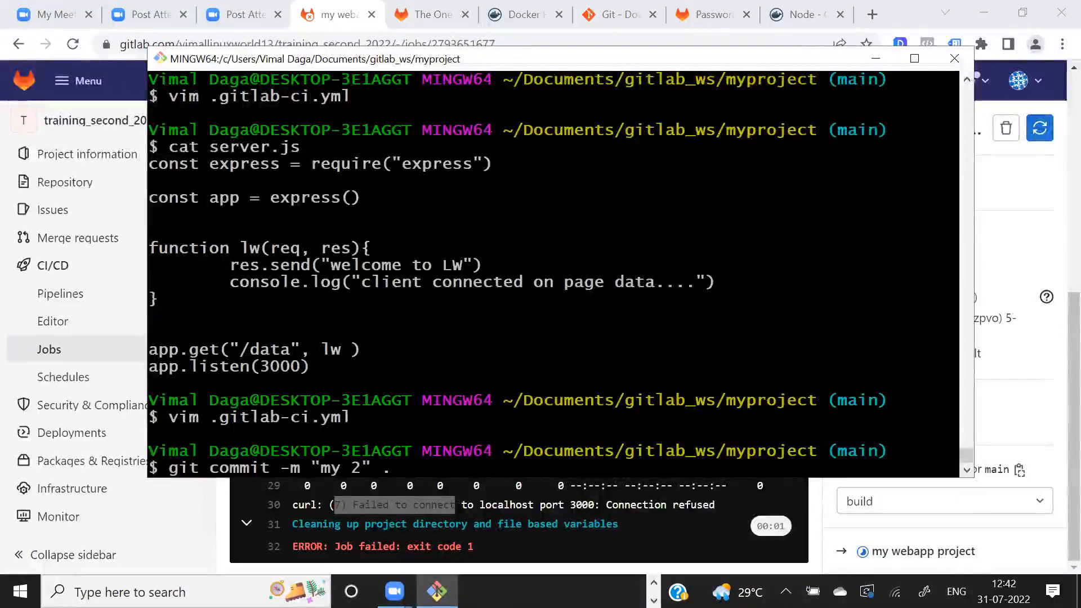
key(BackSpace)
text(3)
key(Return)
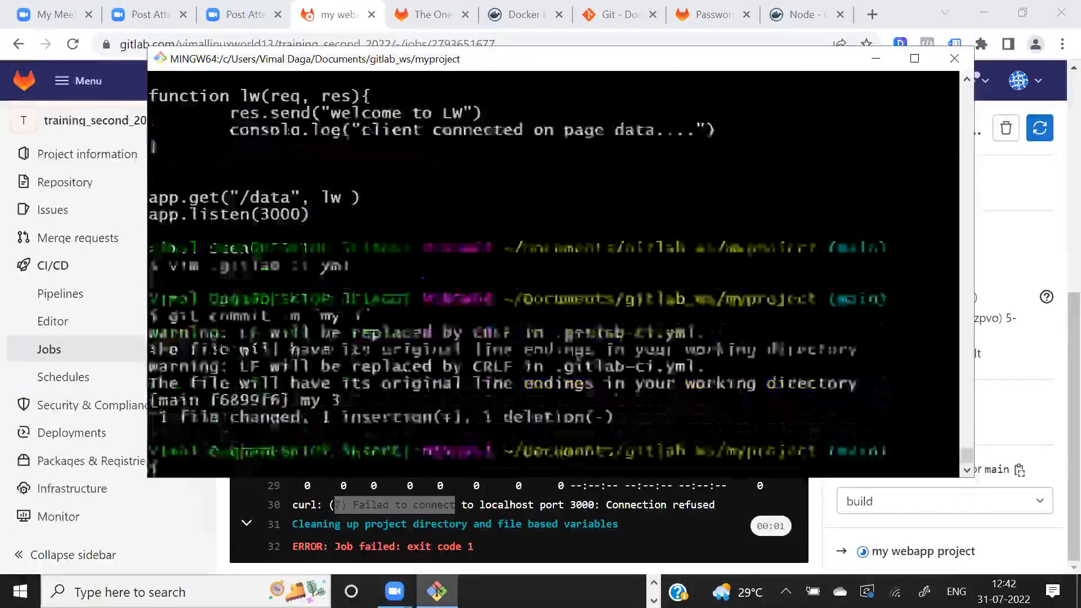
- Push commit "my 3" to the remote repository with git push
key(Up)
key(Up)
key(Up)
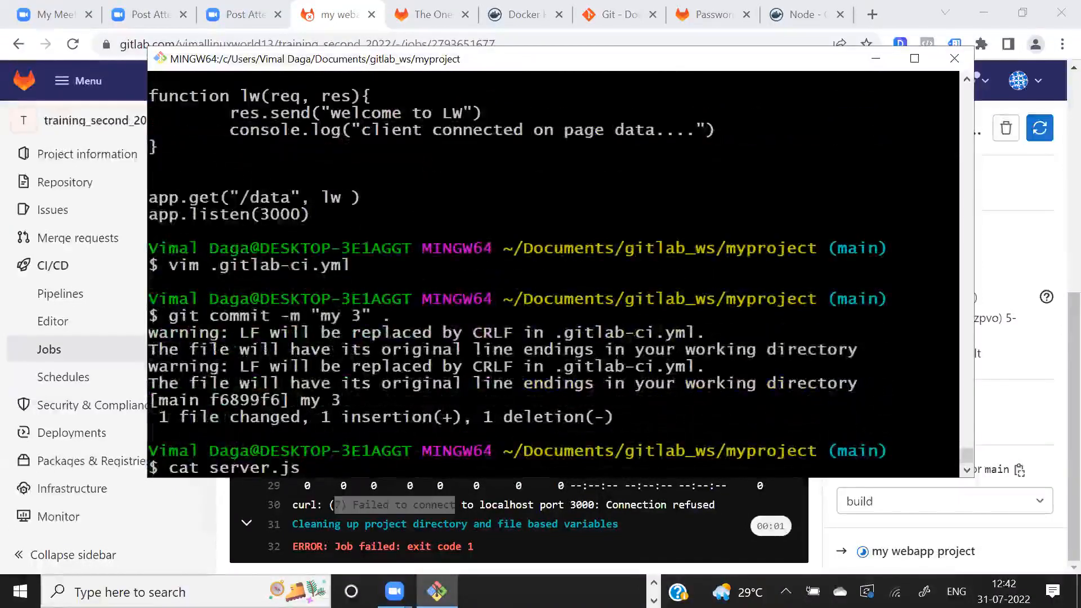
key(Up)
key(Return)
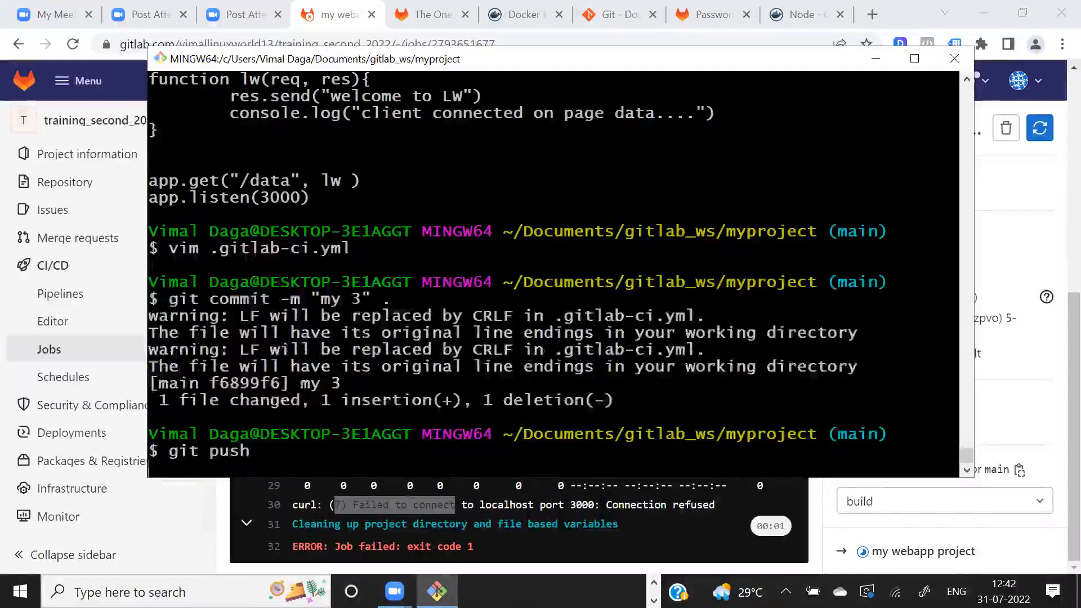
- Switch to GitLab in the browser, open pipeline "my 3" from the pipelines list, and open its my webapp project job
click(76, 303)
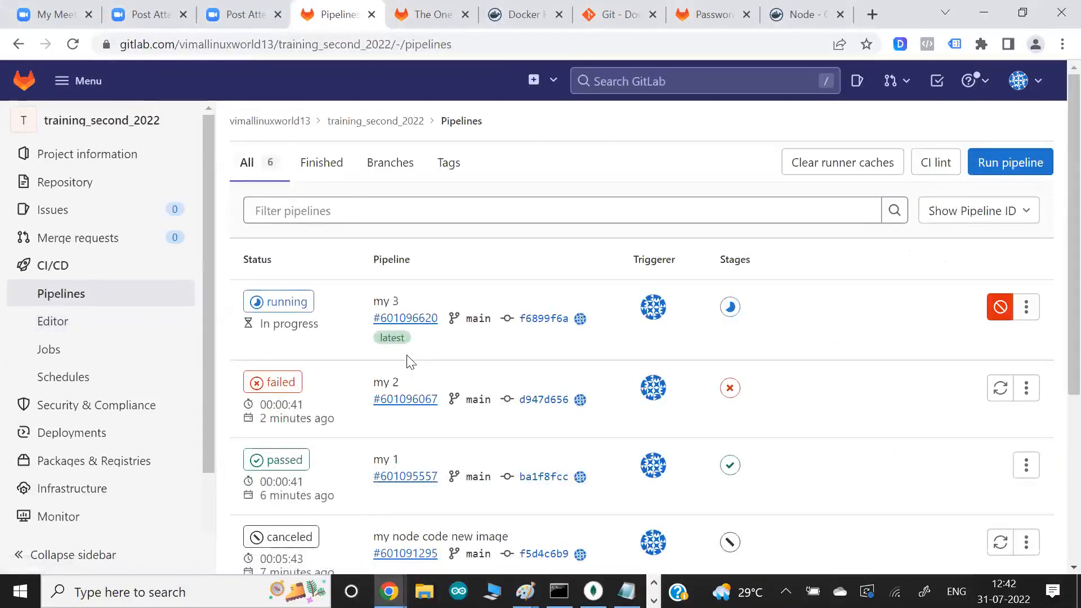
click(280, 302)
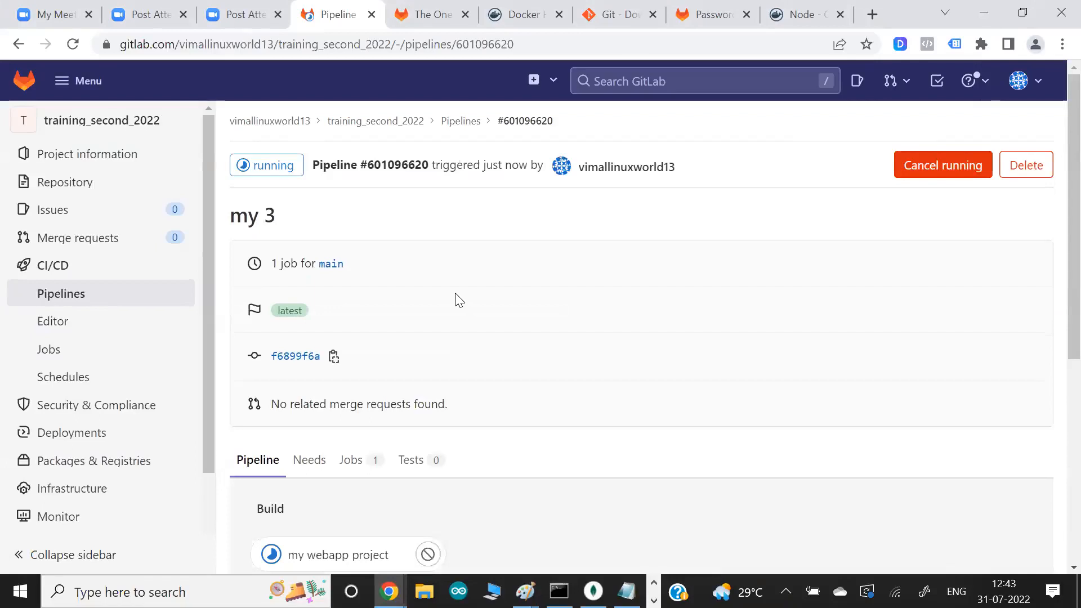
scroll(459, 300, down, 3)
click(316, 420)
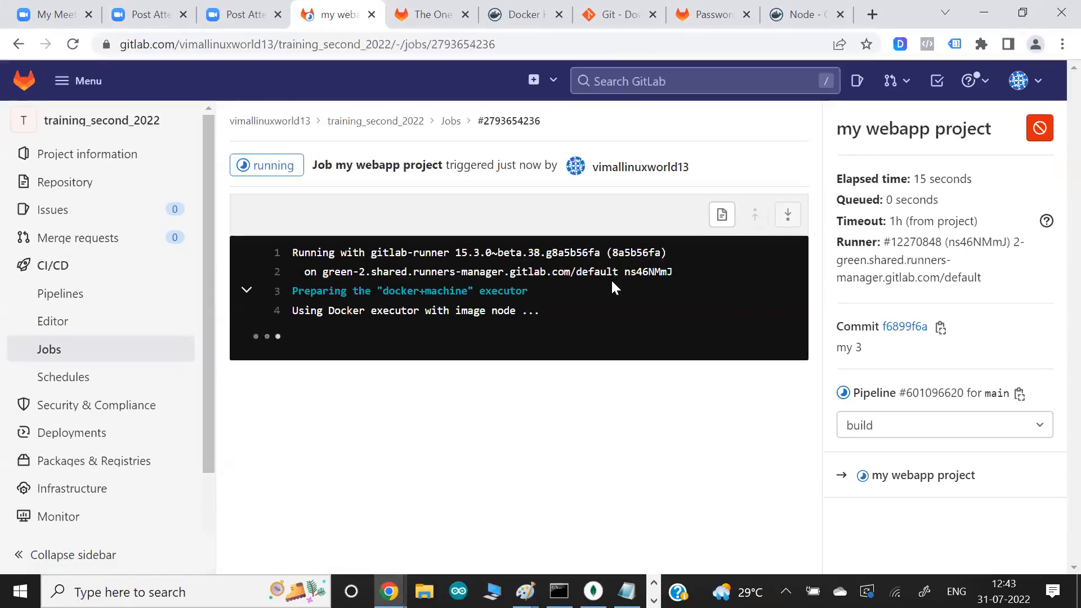
- Switch back to Git Bash, list the project files and print server.js to review its code
key(alt+Tab)
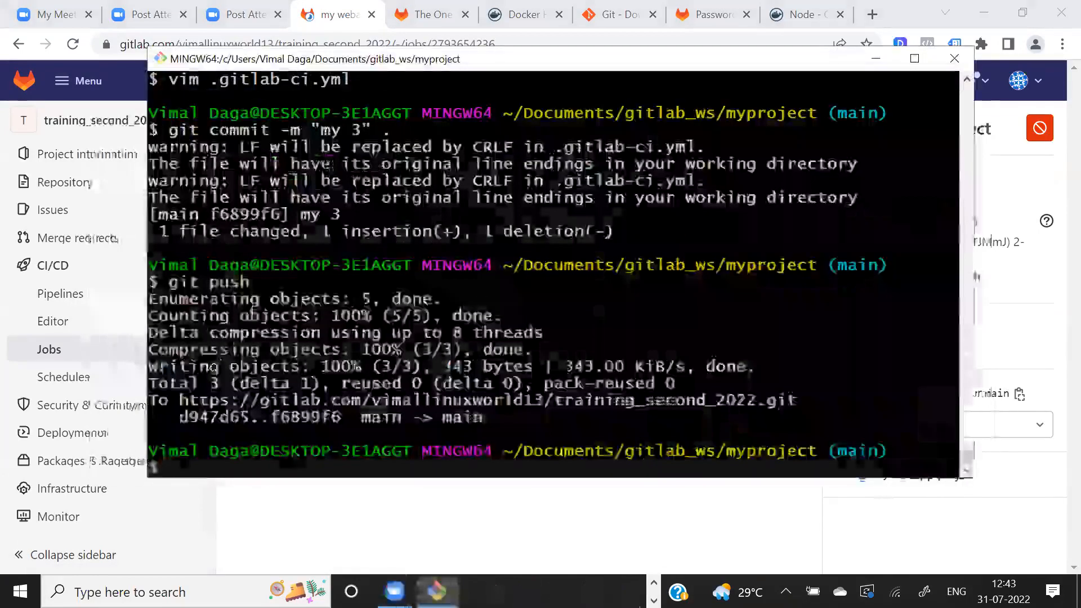
text(ls)
key(Return)
text(cat server.js)
key(Return)
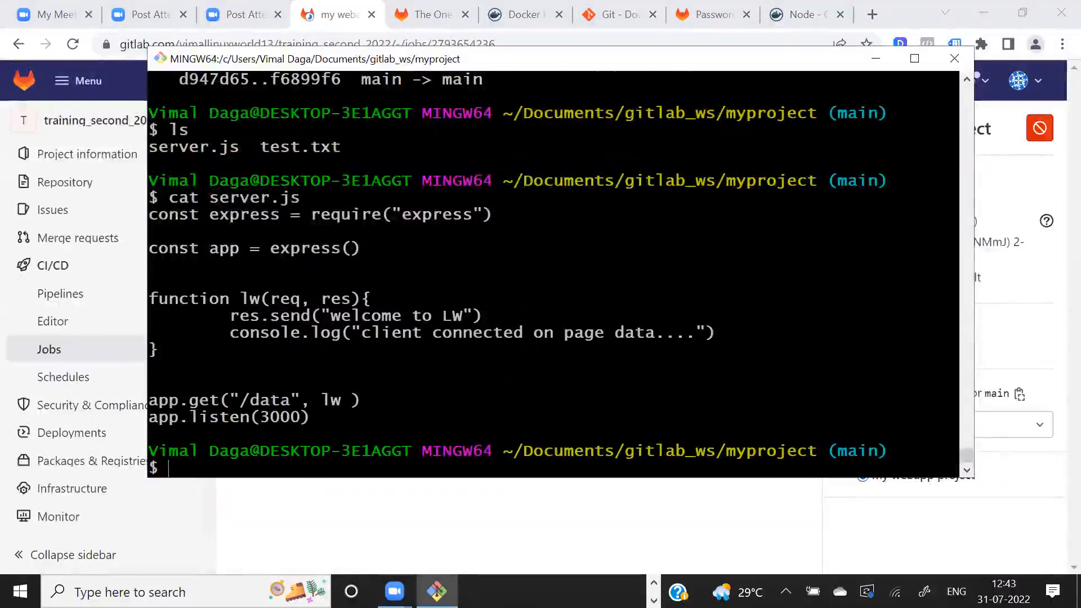
drag(294, 216, 396, 413)
- Print .gitlab-ci.yml in Git Bash and check it against the "my 3" job log in GitLab, returning to the terminal
text(cat .gitl)
key(Tab)
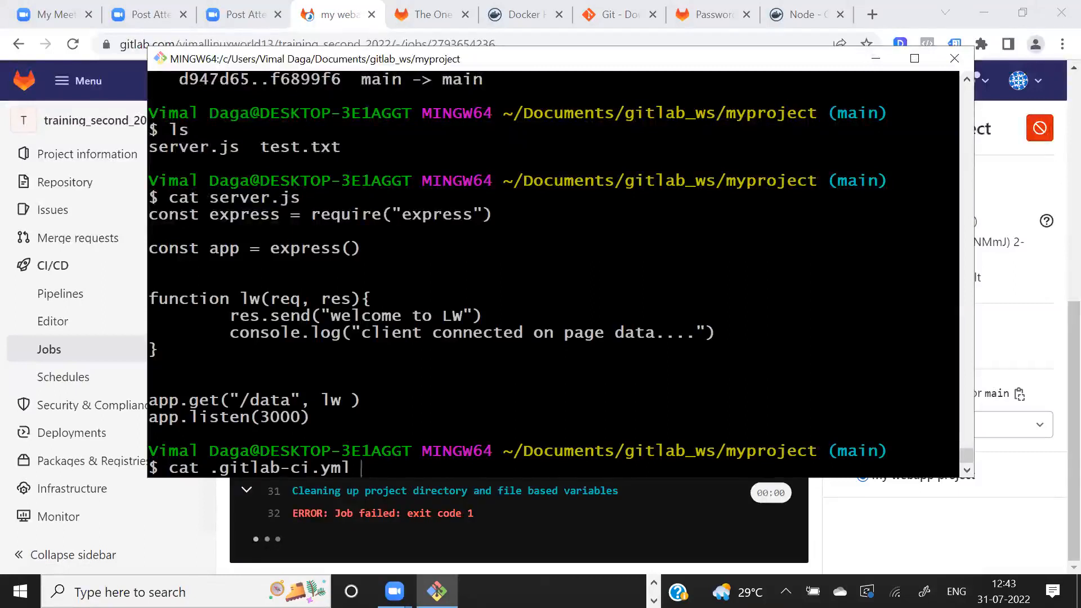
key(Return)
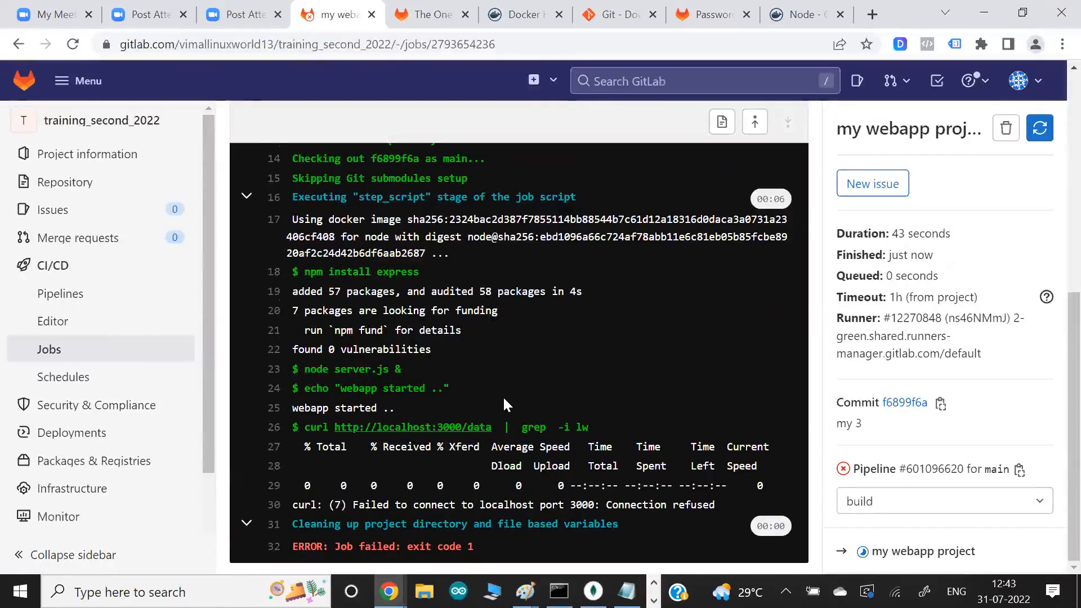
key(alt+Tab)
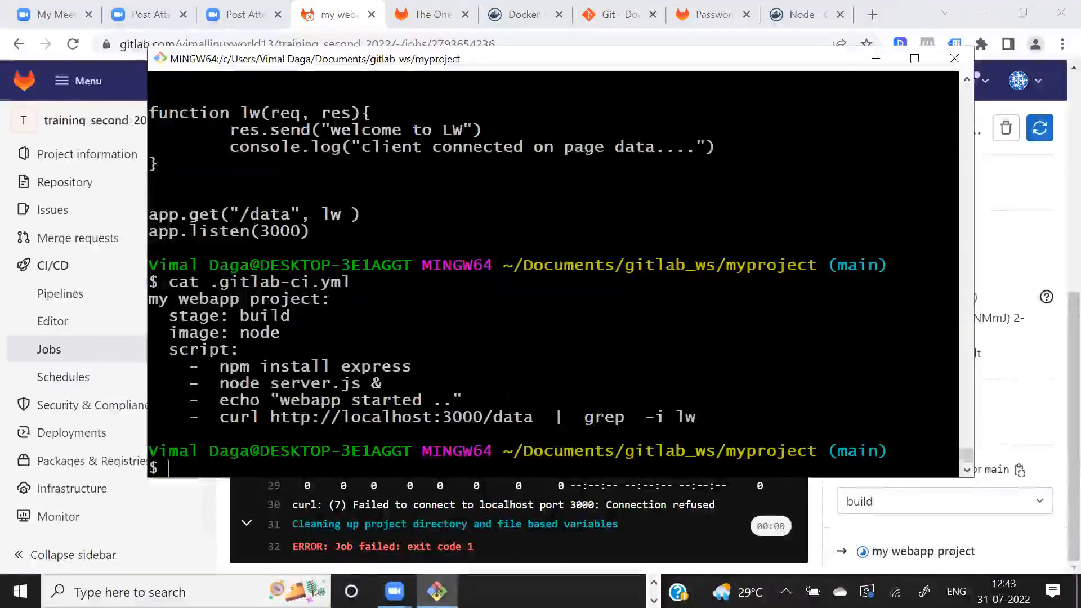
text(vim )
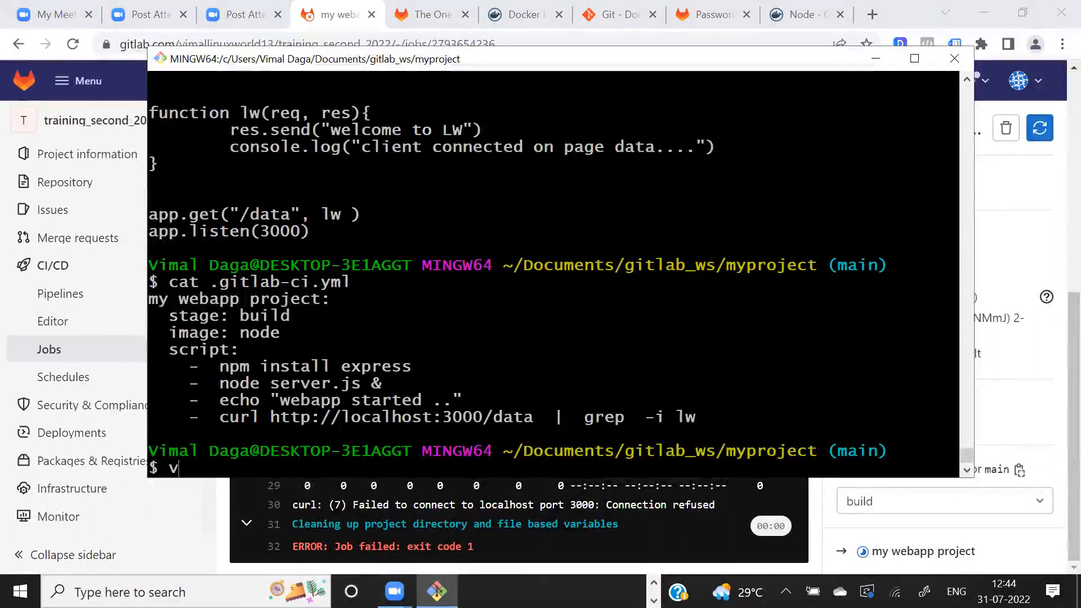
text(.gitlab-ci.yml)
key(Return)
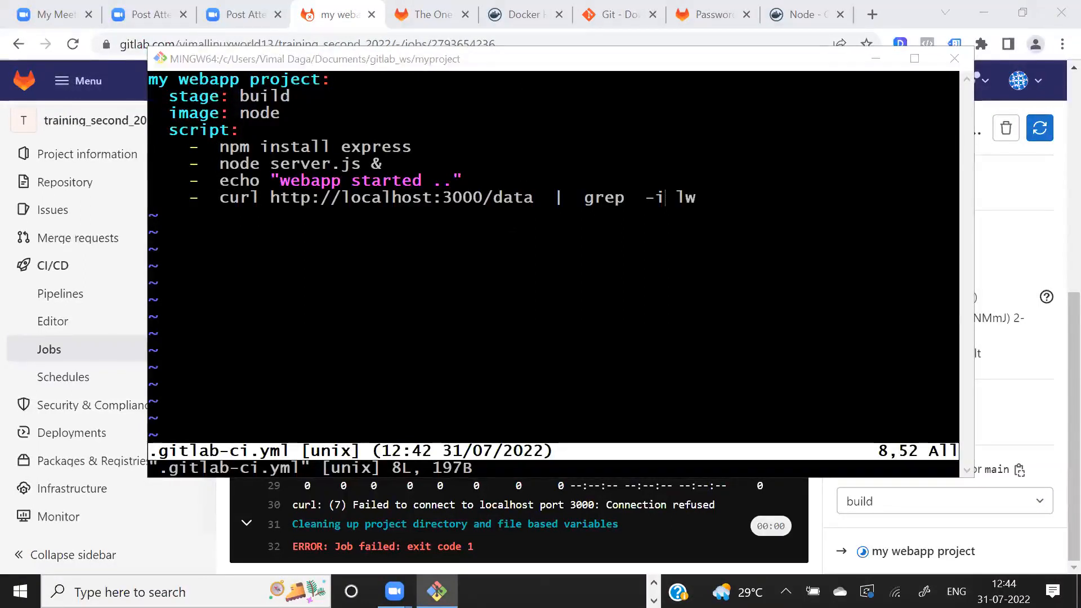
key(Up)
key(Up)
key(Up)
key(Down)
key(Down)
key(Right)
key(Right)
key(Right)
key(Right)
key(Right)
key(Right)
key(Right)
key(Right)
key(Right)
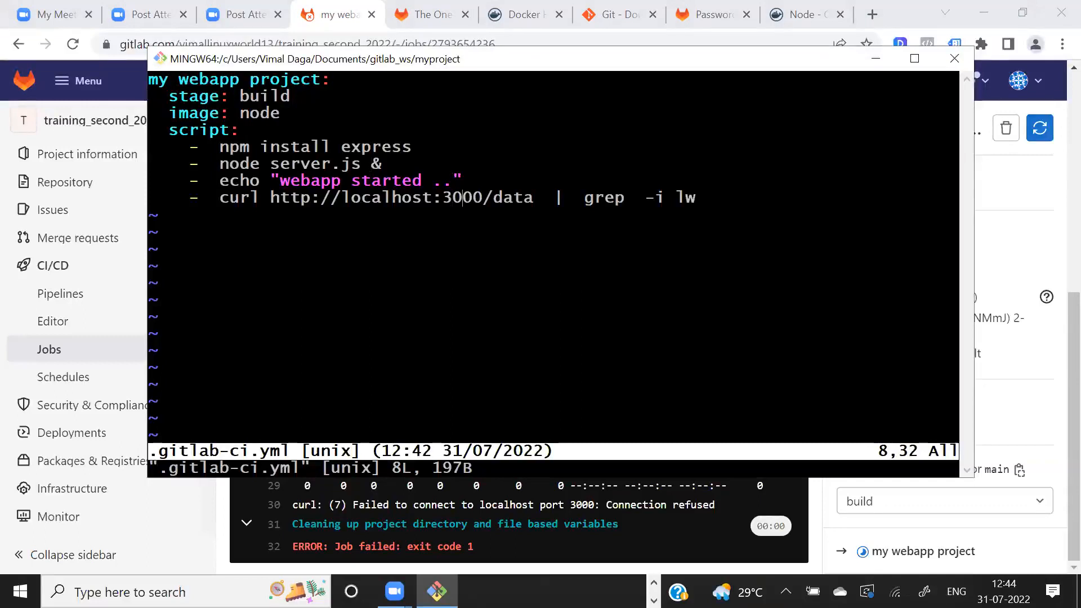
text(i/)
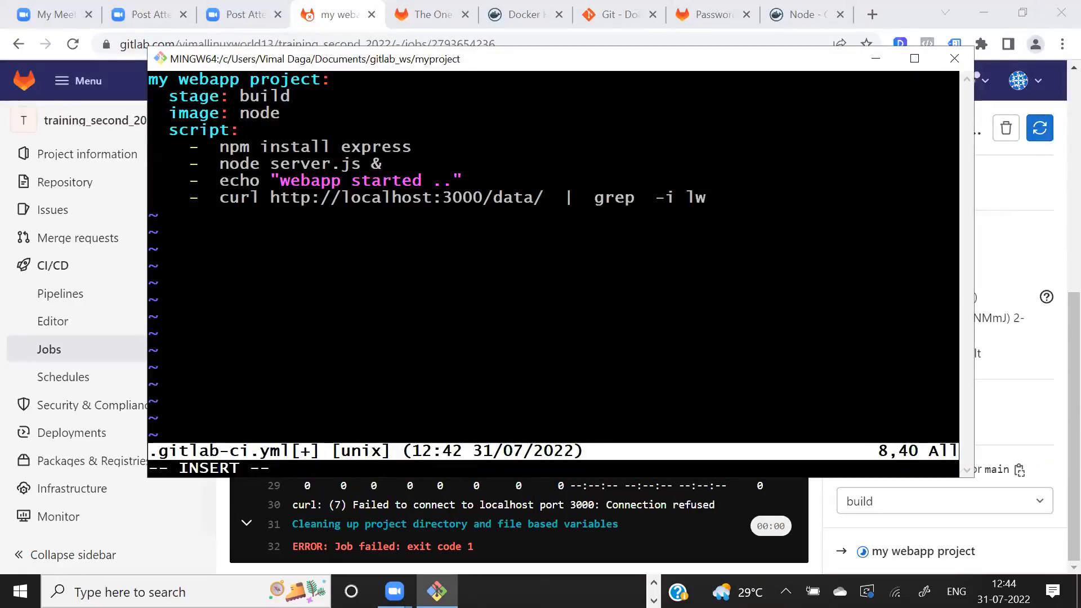
key(Left)
key(Right)
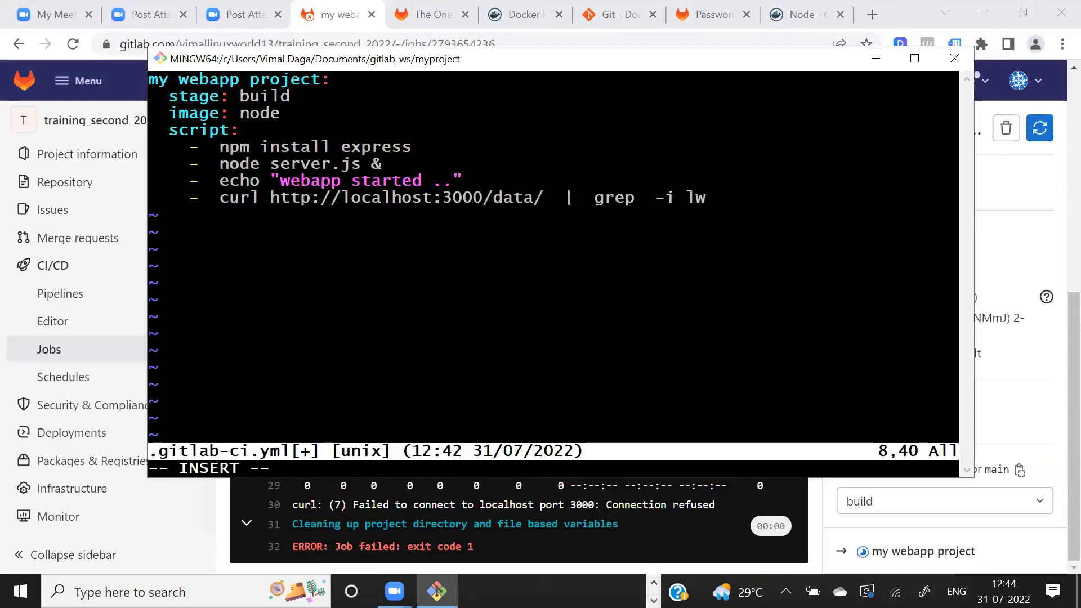
key(BackSpace)
key(BackSpace)
key(BackSpace)
key(BackSpace)
key(BackSpace)
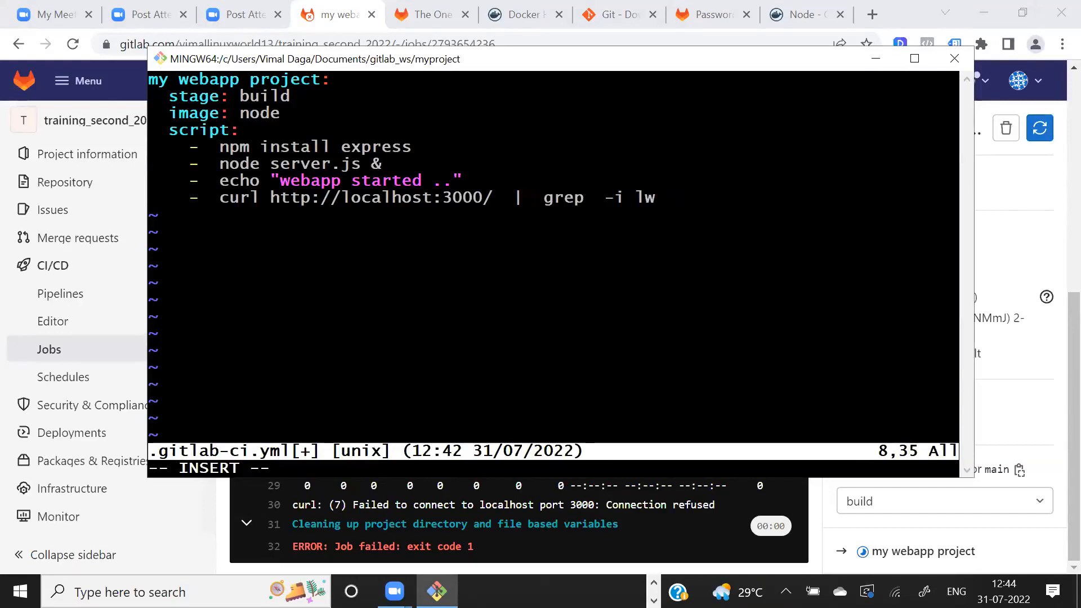
key(Escape)
text(:wq)
key(Return)
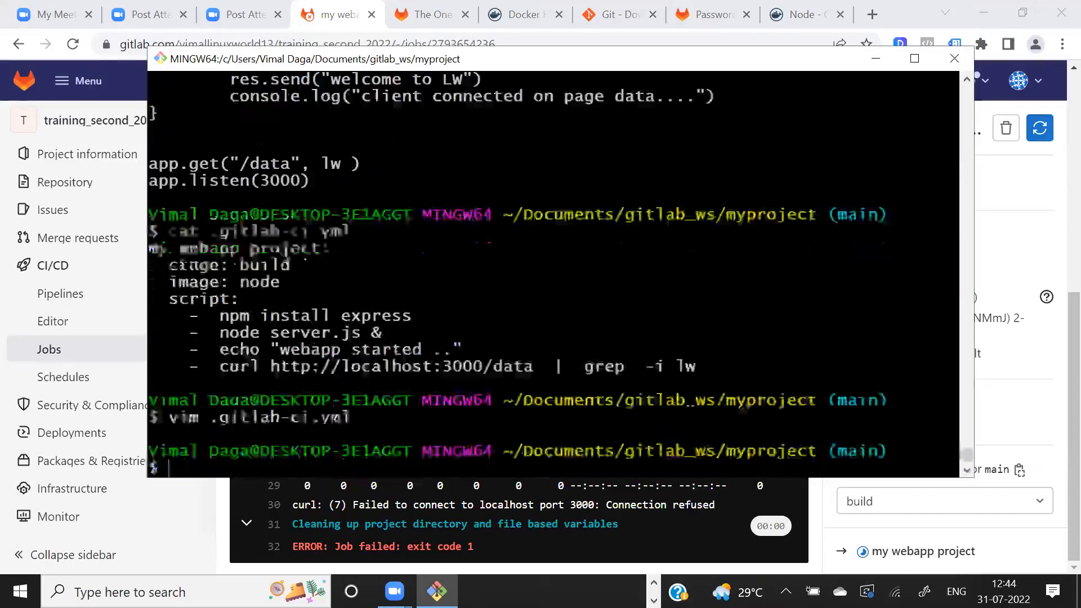
- Edit server.js in vim so the app.get route serves the root path "/" with the lw function, and save it
text(vim server.js)
key(Return)
key(Down)
key(Right)
key(Right)
key(Right)
key(Right)
key(Right)
key(Right)
key(Right)
key(Right)
key(Right)
key(Right)
key(Right)
key(Right)
key(Right)
key(Right)
key(i)
key(BackSpace)
key(BackSpace)
key(BackSpace)
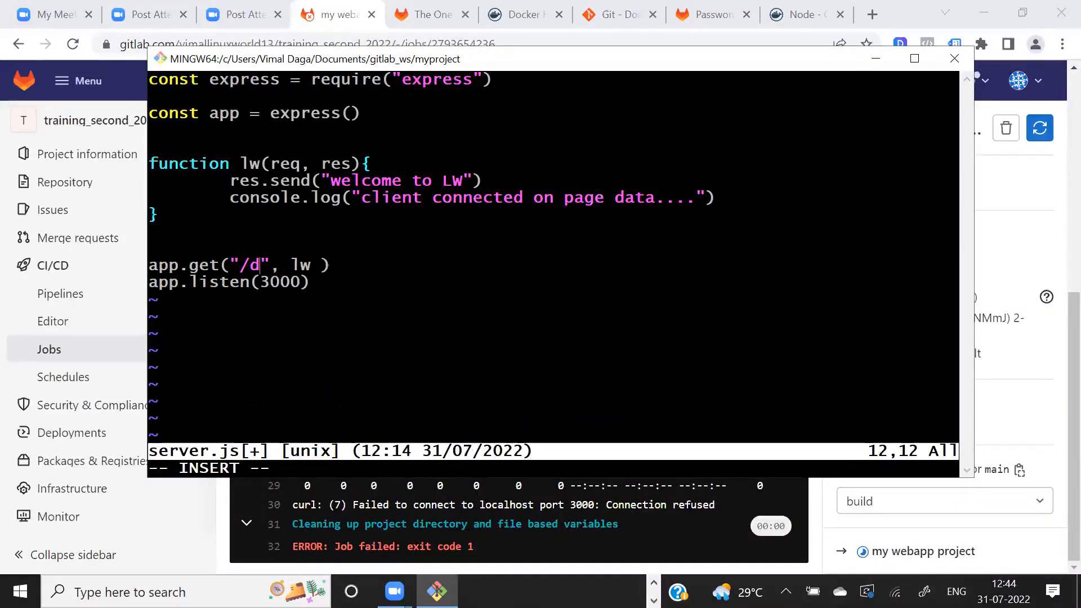
key(BackSpace)
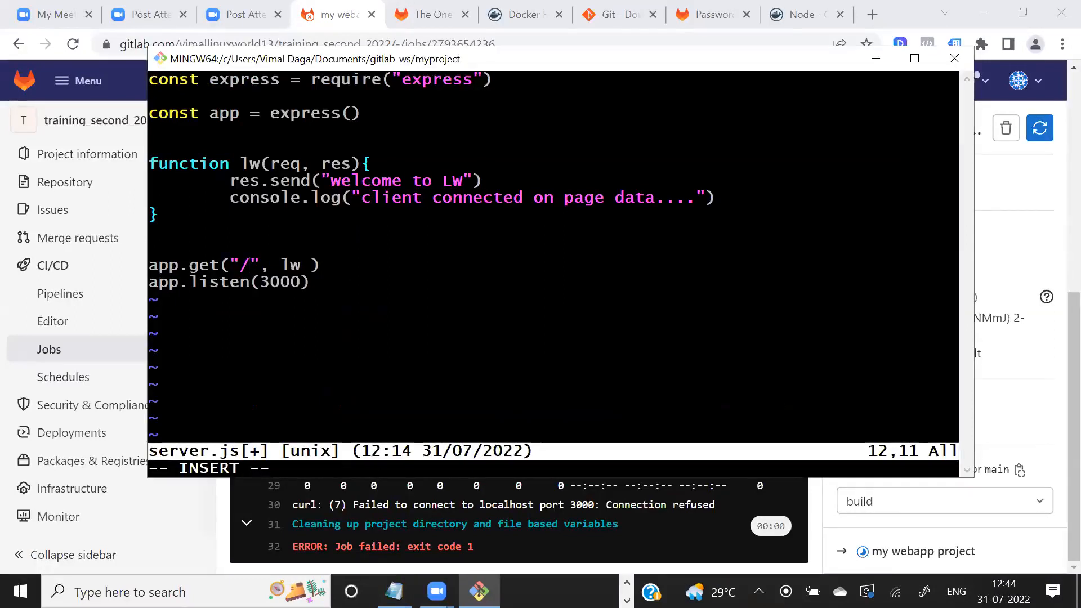
drag(231, 265, 318, 264)
drag(239, 164, 361, 164)
click(244, 180)
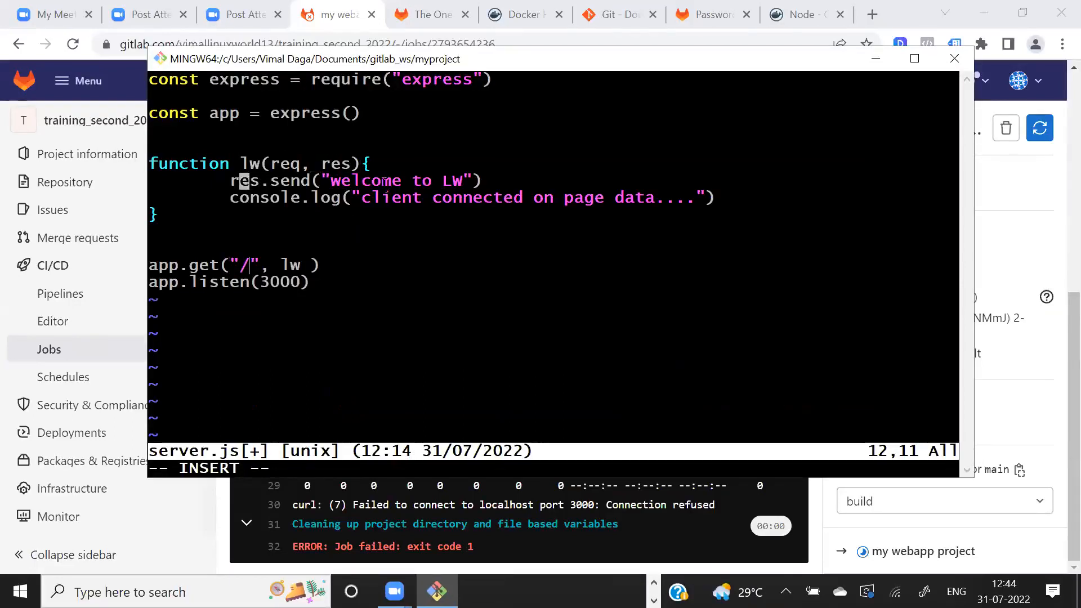
drag(421, 182, 482, 181)
click(482, 181)
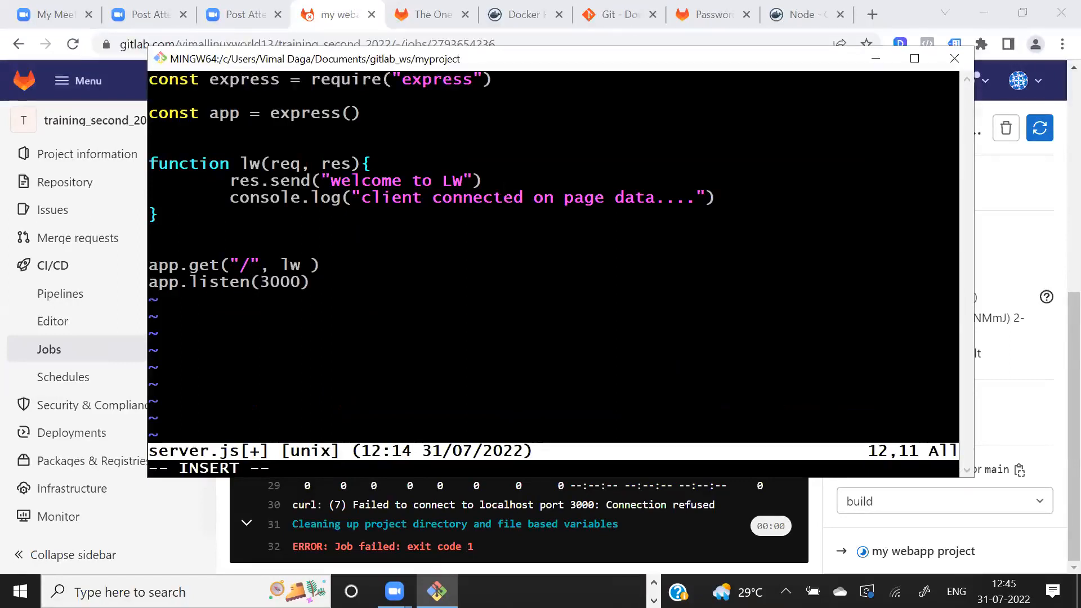
key(Escape)
text(:wq)
key(Return)
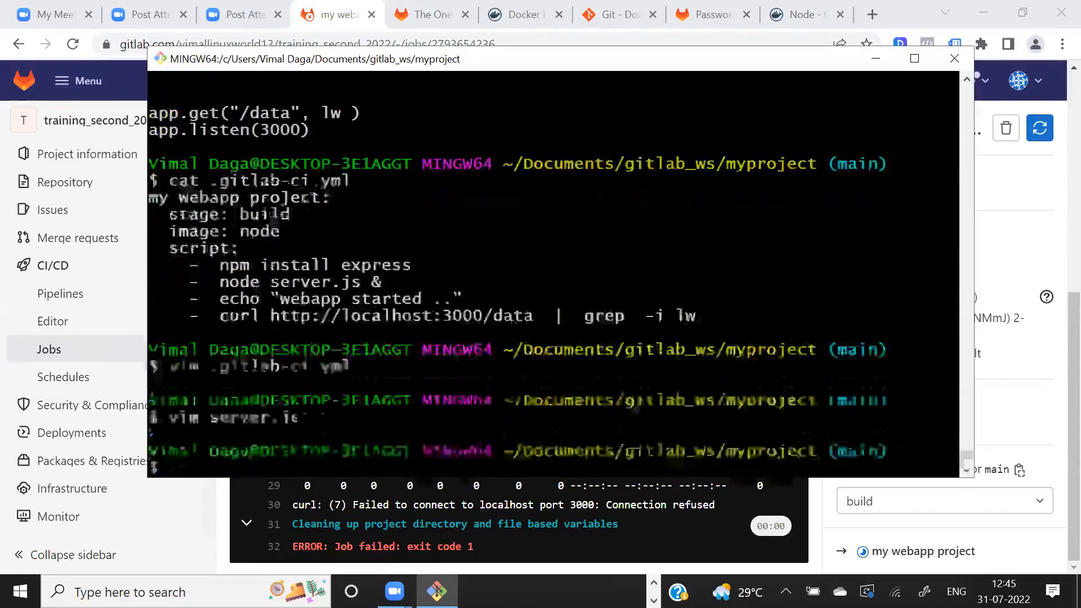
- Stage all changes with git add and commit them with the message wefg
text(git add )
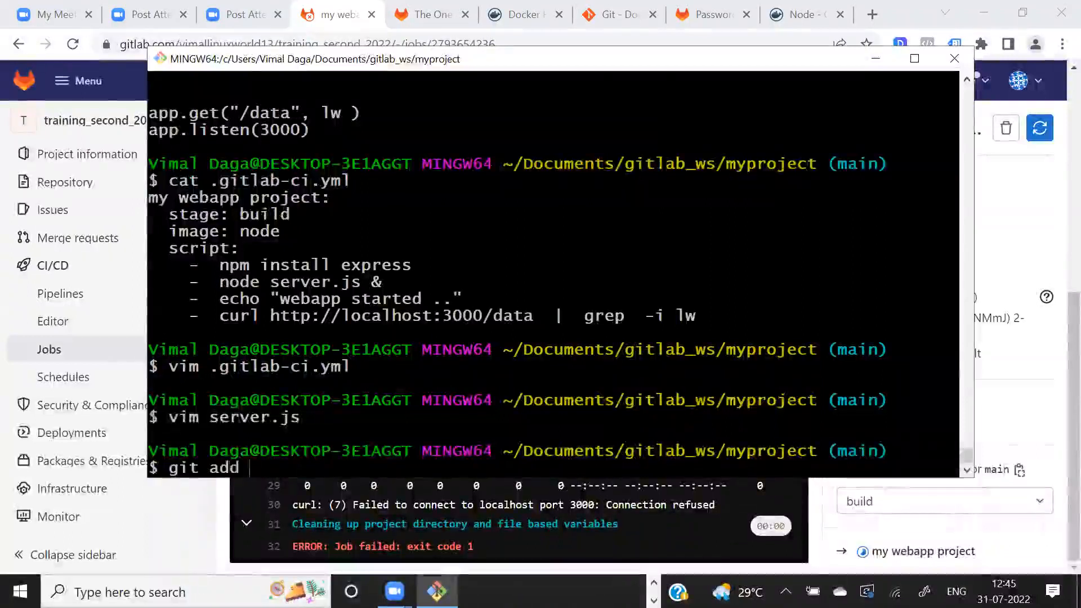
text(.)
key(Return)
text(git dom)
key(BackSpace)
key(BackSpace)
key(BackSpace)
text(coomit)
key(BackSpace)
key(BackSpace)
key(BackSpace)
key(BackSpace)
text(mmit -mv)
key(BackSpace)
text(wefg wg)
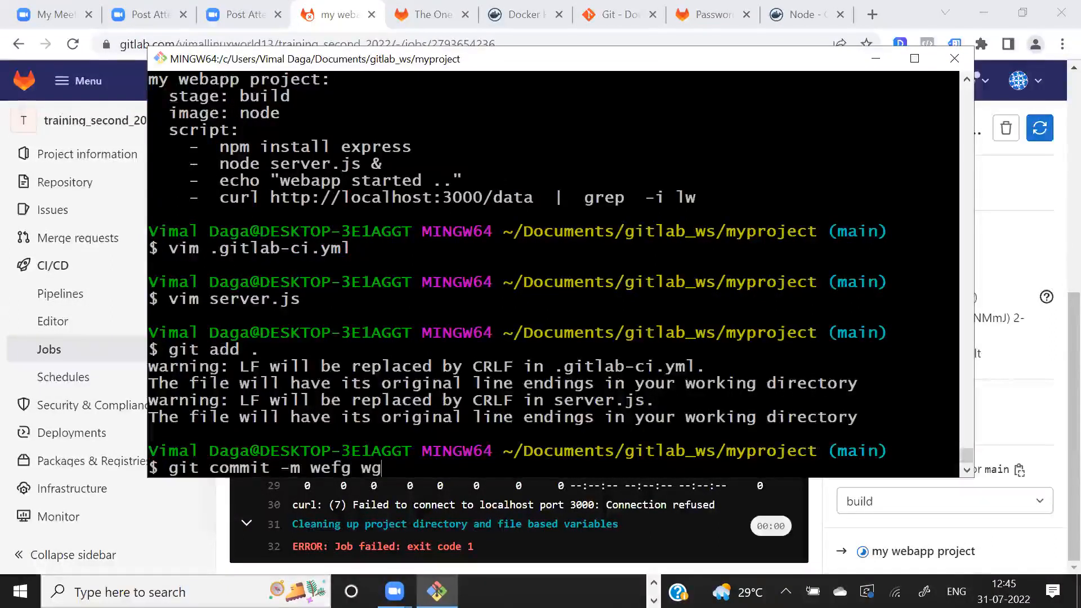
key(BackSpace)
key(BackSpace)
text(.)
key(Return)
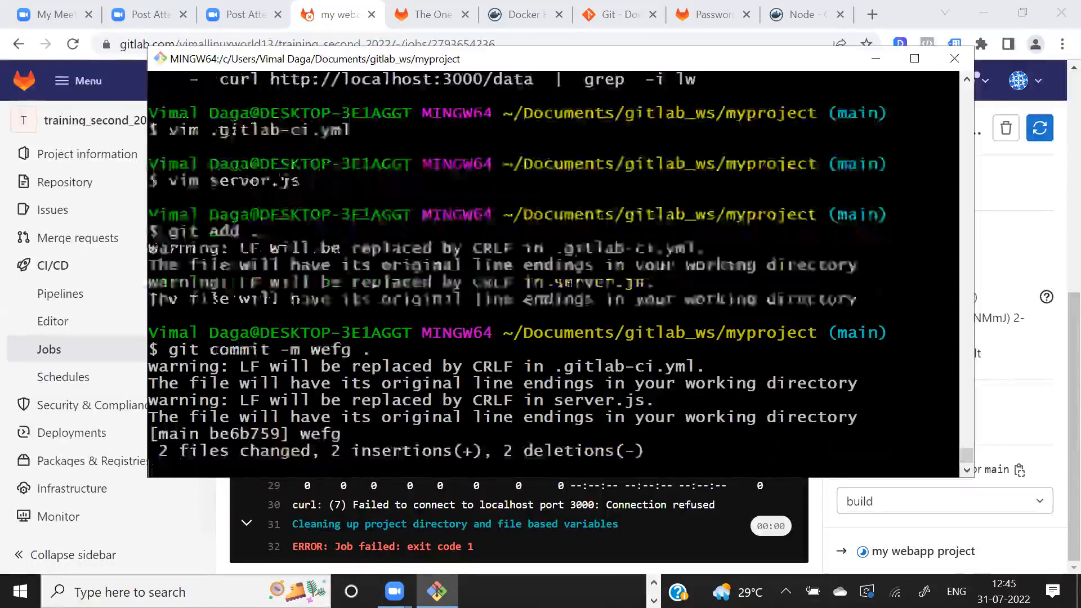
- Push the wefg commit to the remote repository and open the project's pipelines list in GitLab
text(git push)
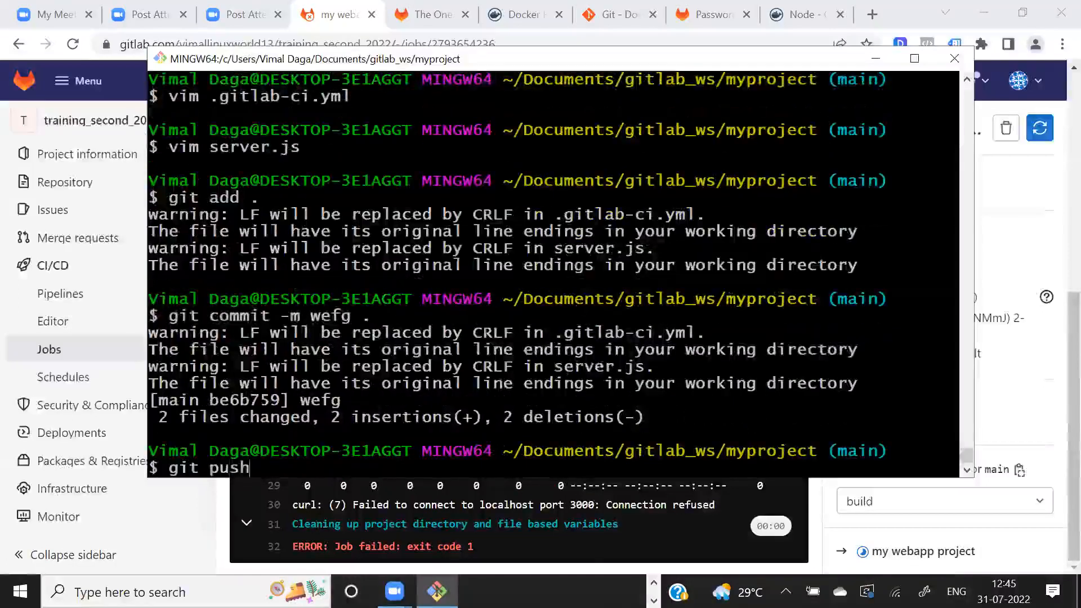
key(Return)
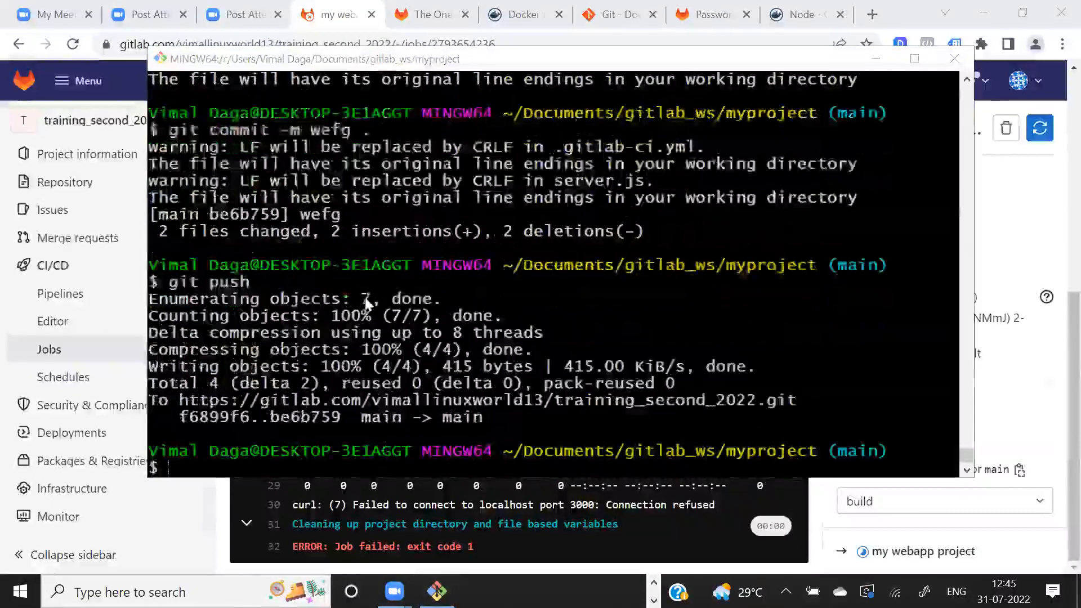
click(63, 297)
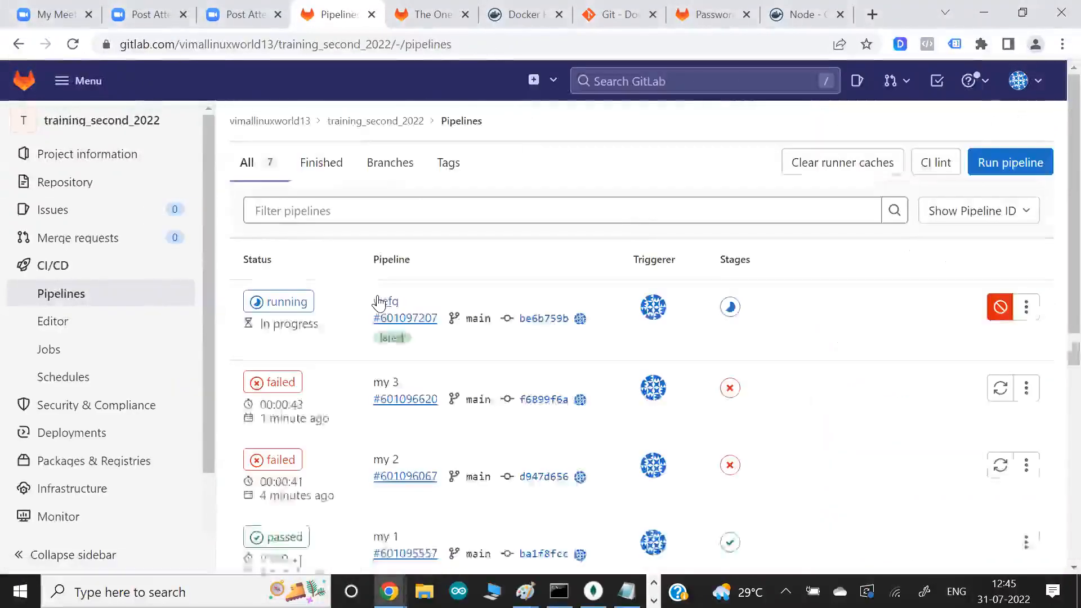
- Switch back to Git Bash and print server.js to review the edited code
key(alt+Tab)
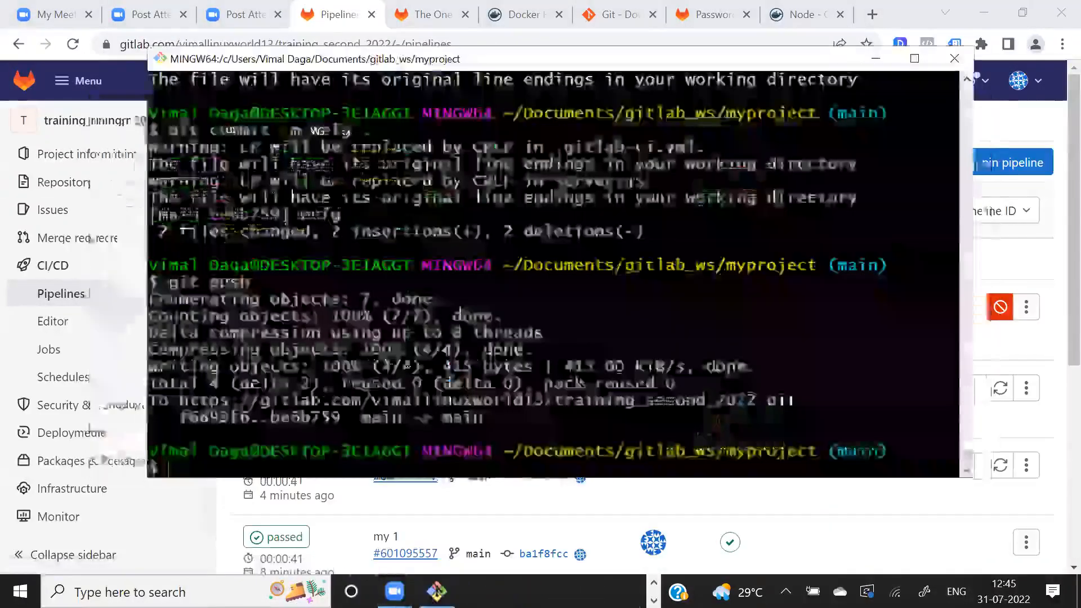
text(vim)
key(BackSpace)
key(BackSpace)
key(BackSpace)
key(BackSpace)
text(cat server.js)
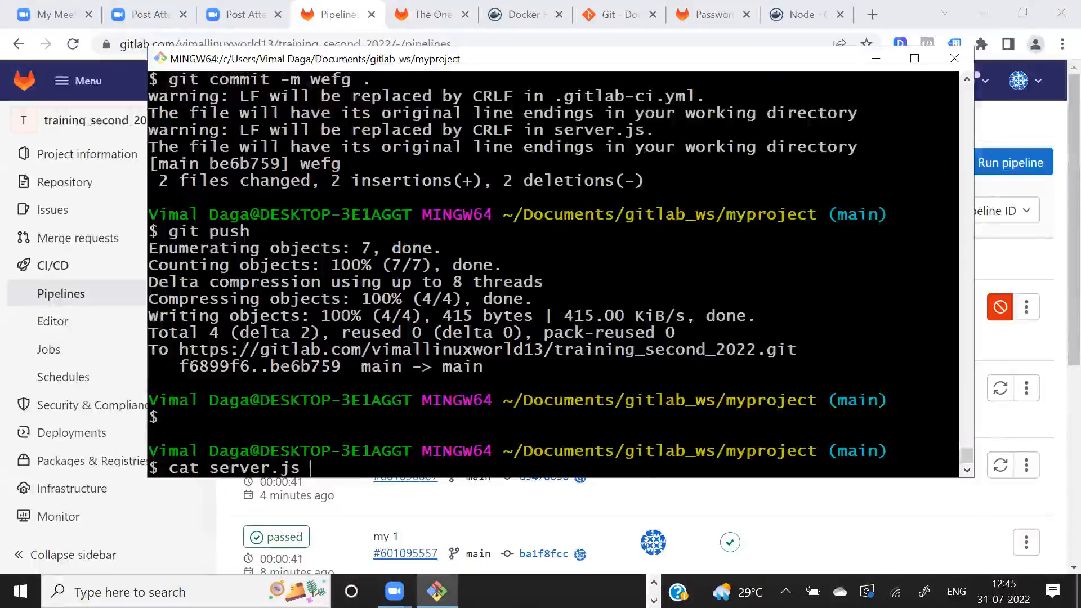
key(Return)
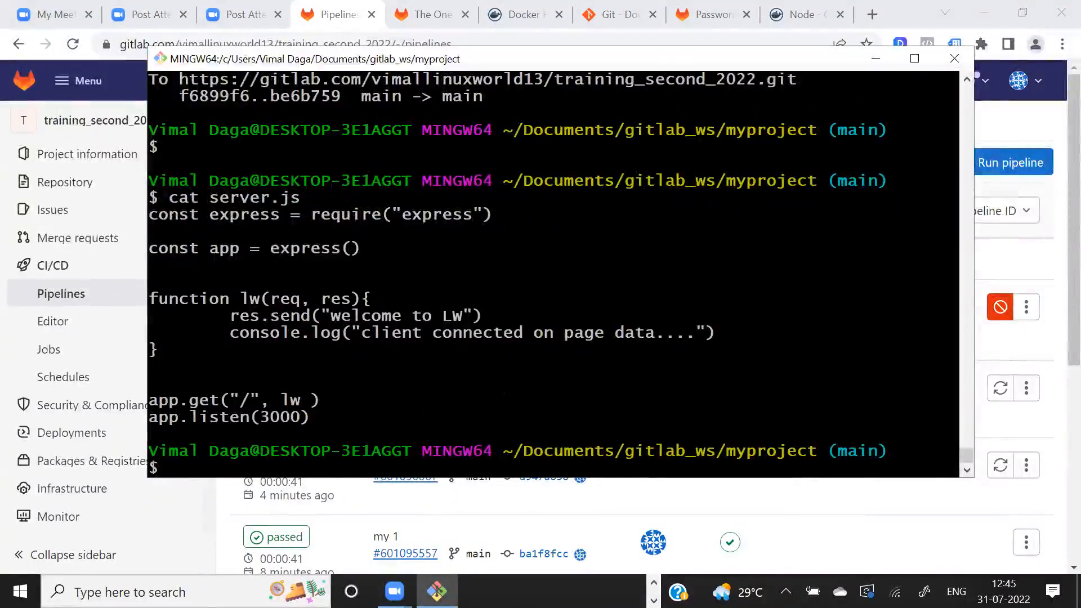
- Print .gitlab-ci.yml below the server.js code, enlarging the terminal window to fit both
text(cat .gitl)
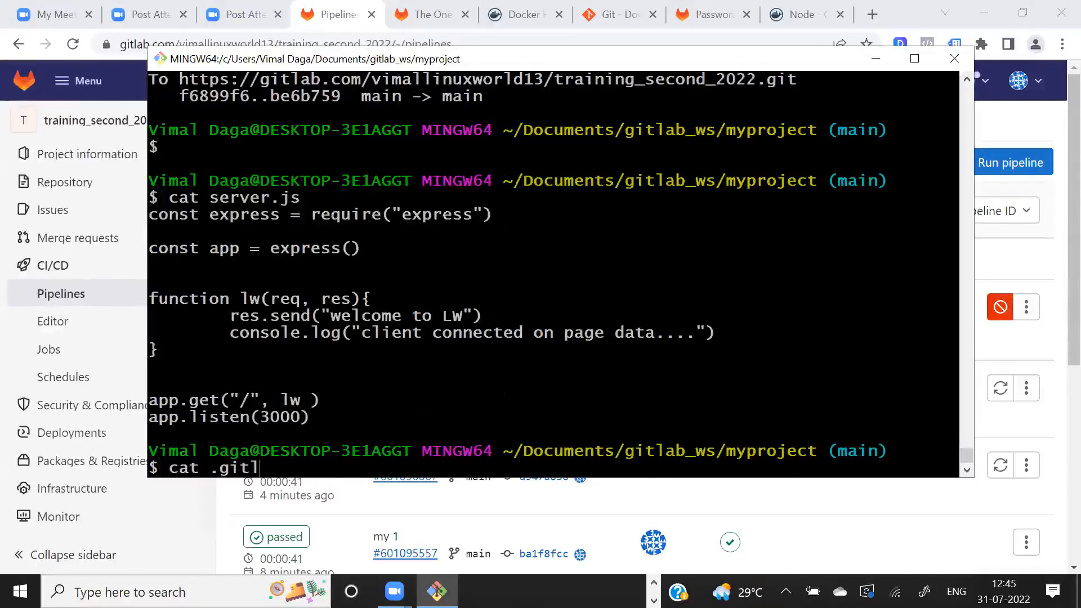
key(Tab)
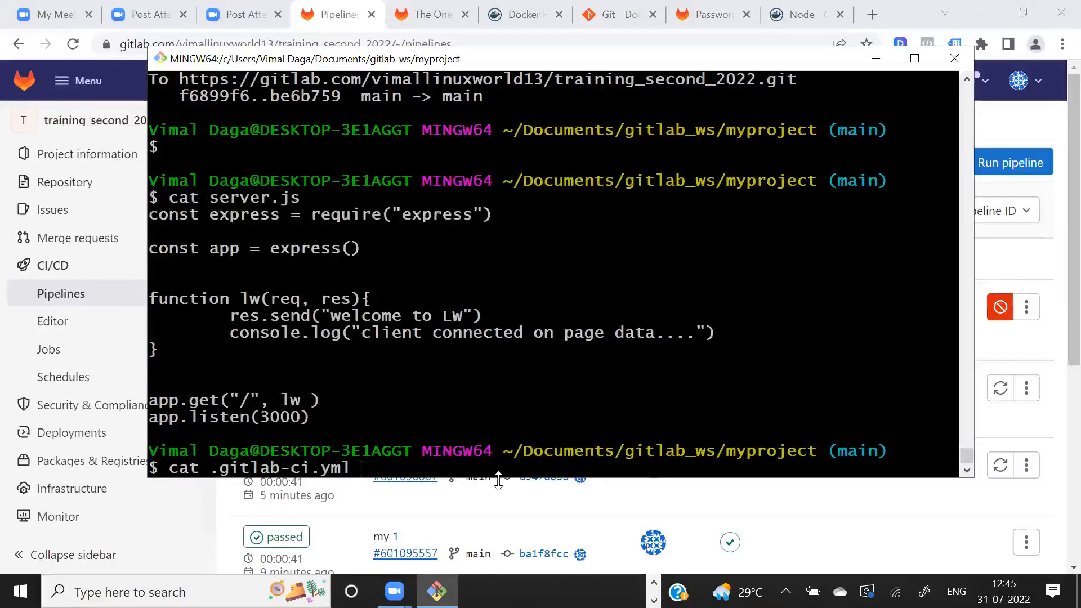
drag(499, 478, 498, 563)
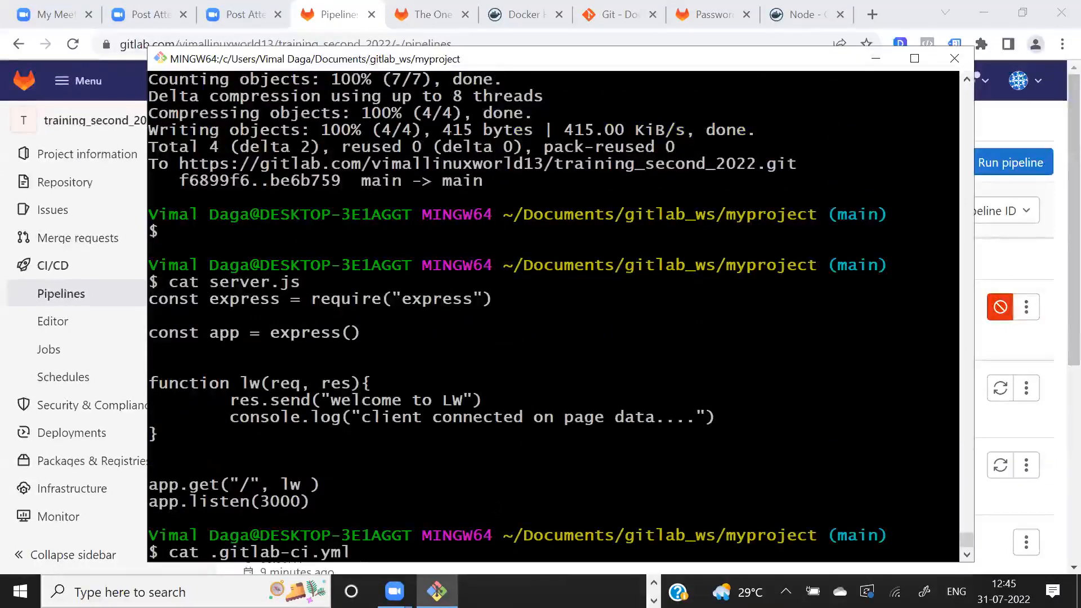
key(Return)
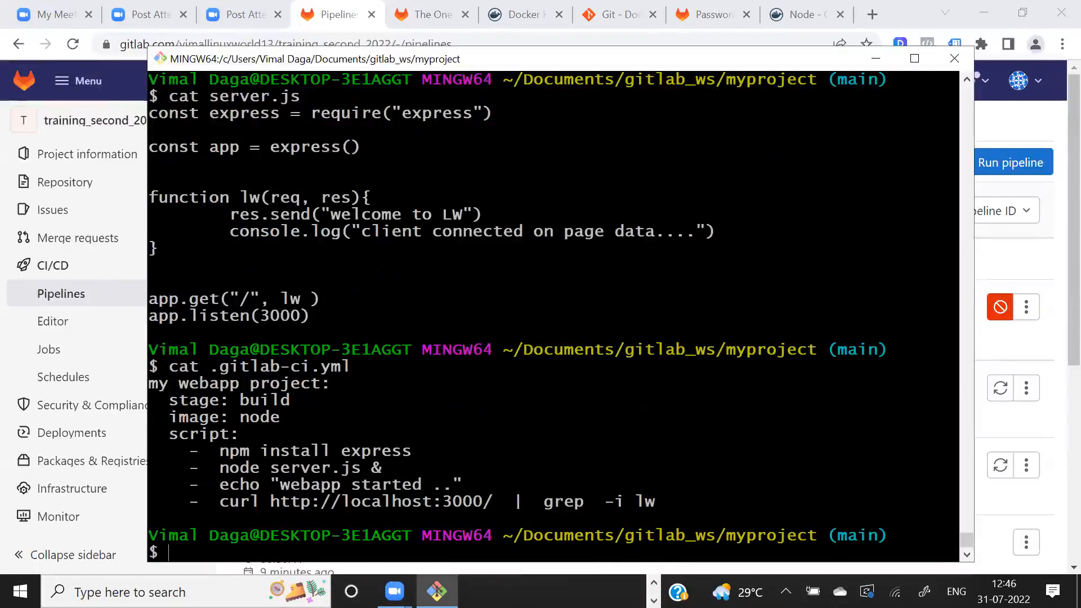
- Examine the server.js code against the npm install, node server.js & and curl localhost lines of the CI script
drag(291, 112, 406, 258)
click(407, 259)
drag(209, 452, 462, 454)
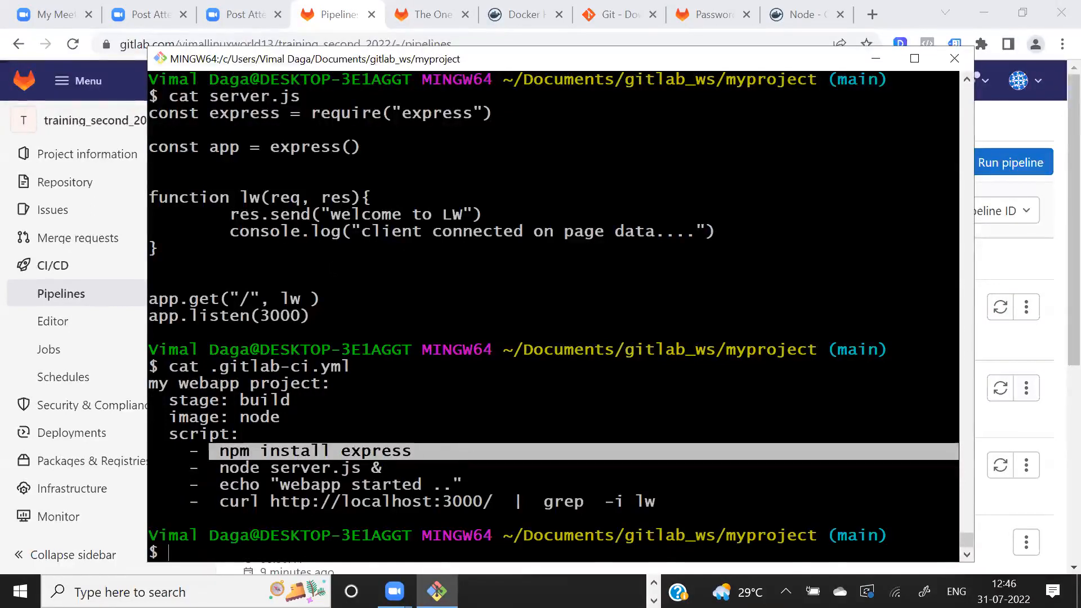
drag(252, 468, 387, 471)
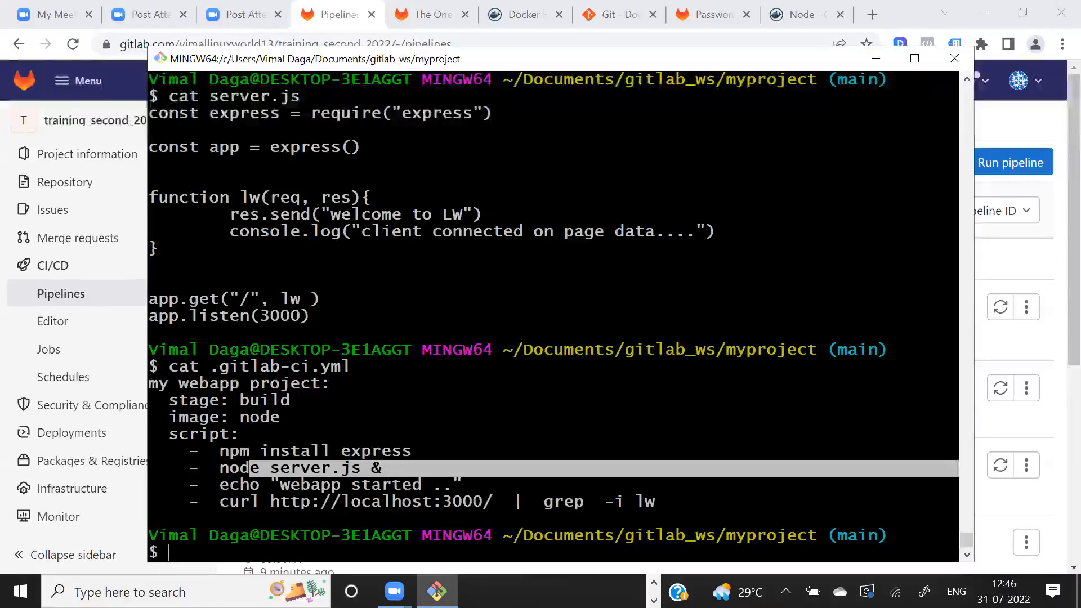
drag(369, 130, 369, 164)
drag(327, 282, 333, 285)
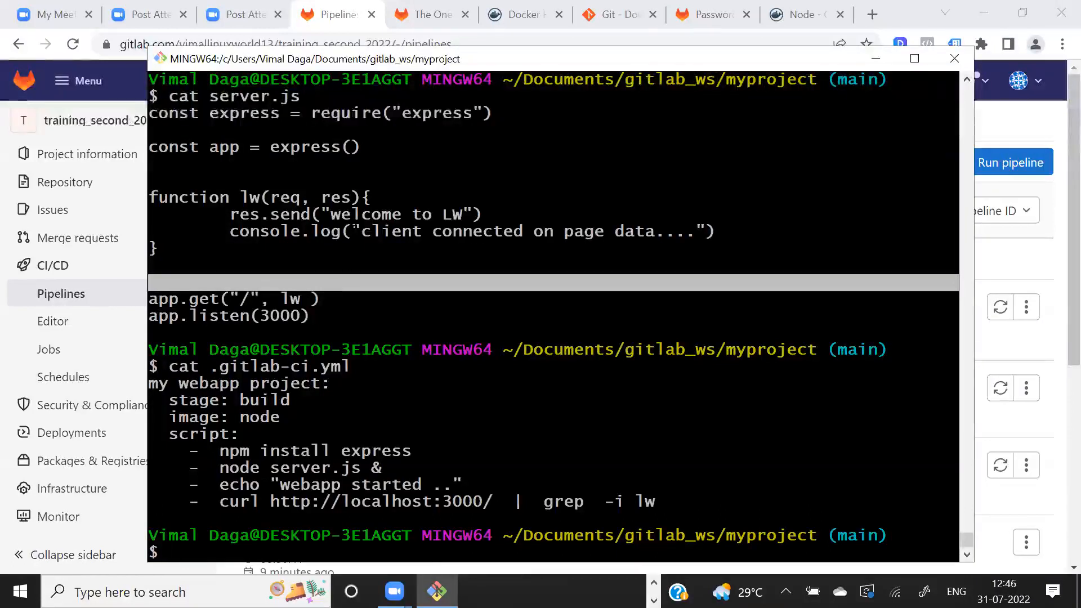
drag(394, 181, 317, 300)
drag(254, 503, 369, 502)
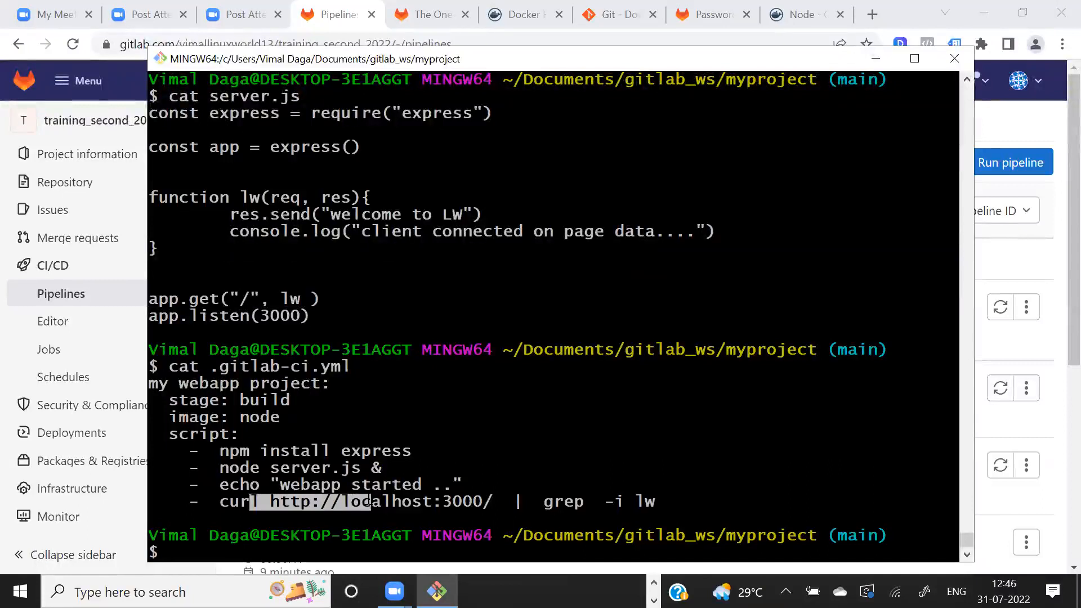
click(271, 502)
drag(271, 502, 431, 502)
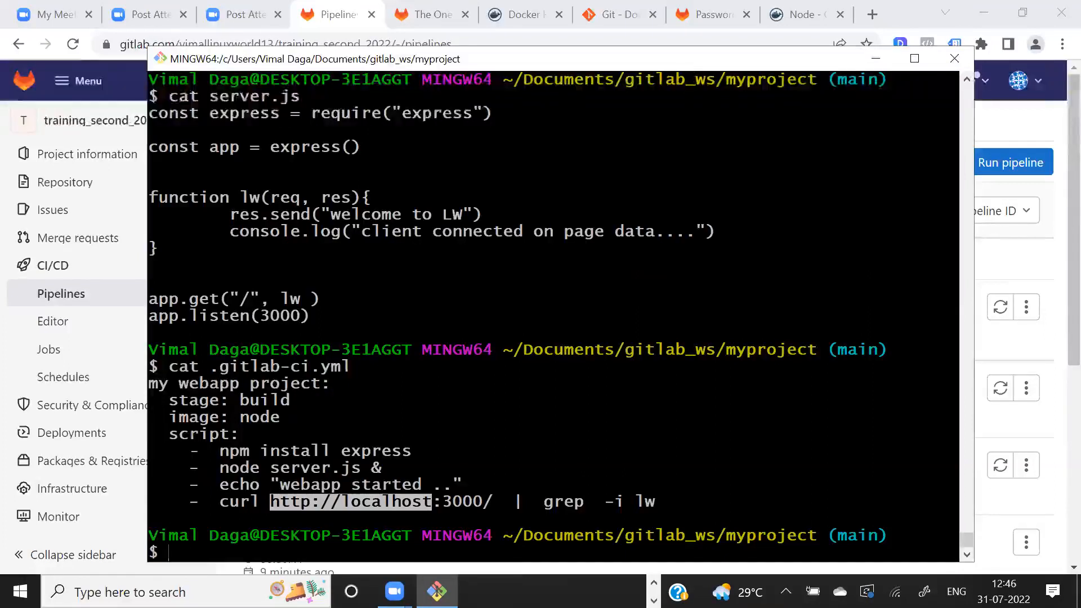
drag(192, 421, 279, 485)
click(250, 377)
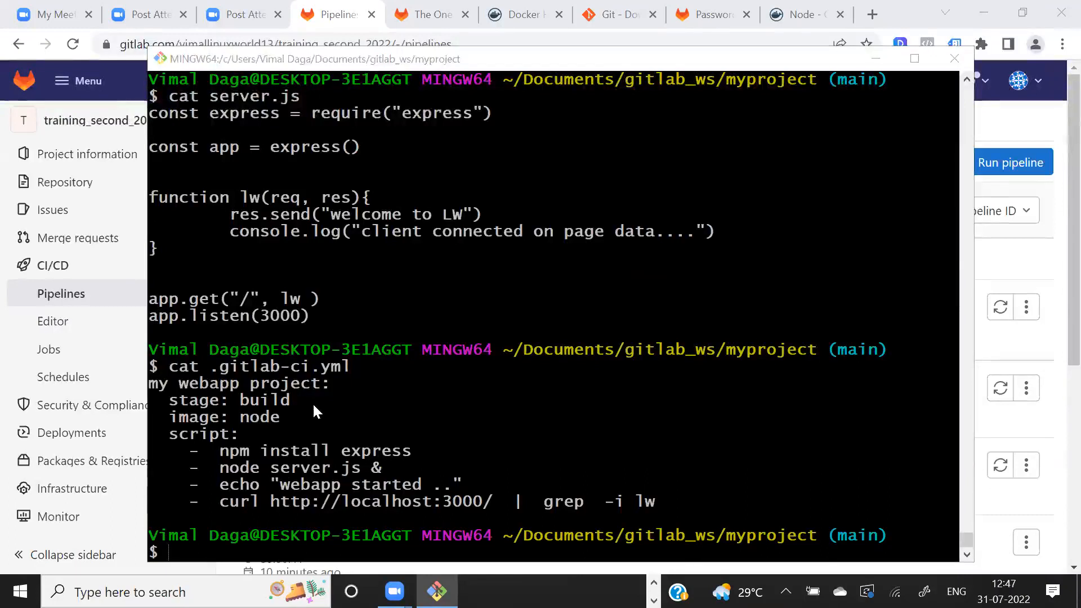
- Switch to GitLab, open the wefg pipeline and its my webapp project job, and return to Git Bash
key(alt+Tab)
click(285, 305)
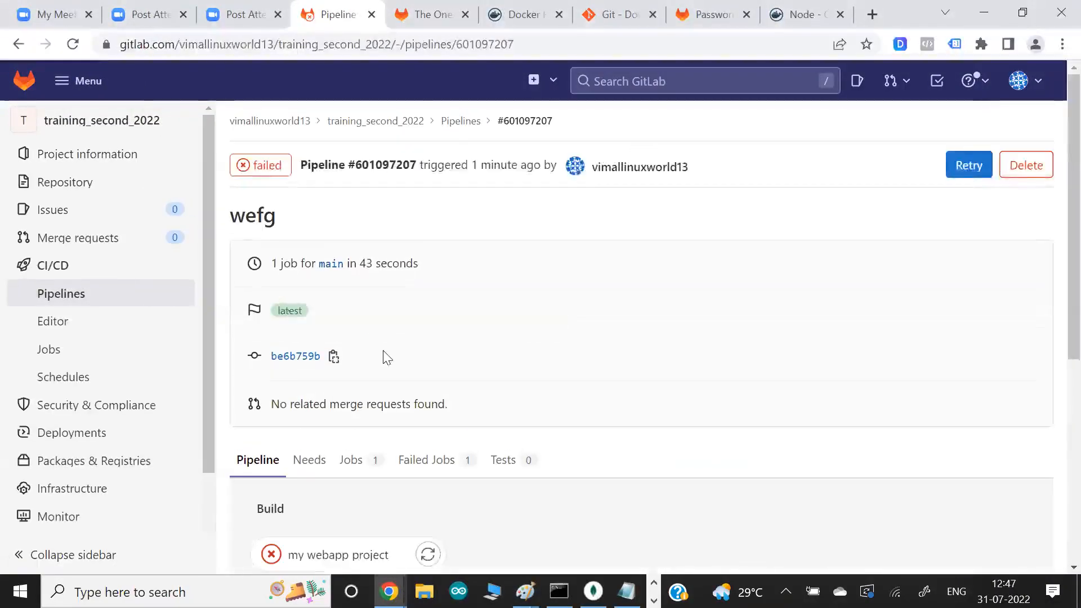
scroll(382, 354, down, 2)
click(351, 354)
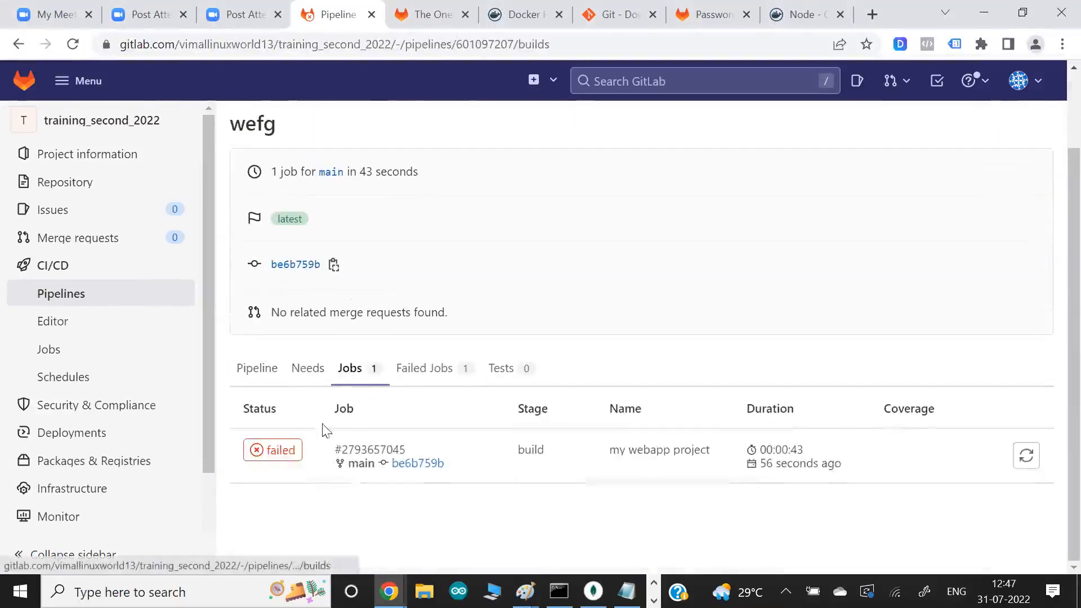
click(291, 461)
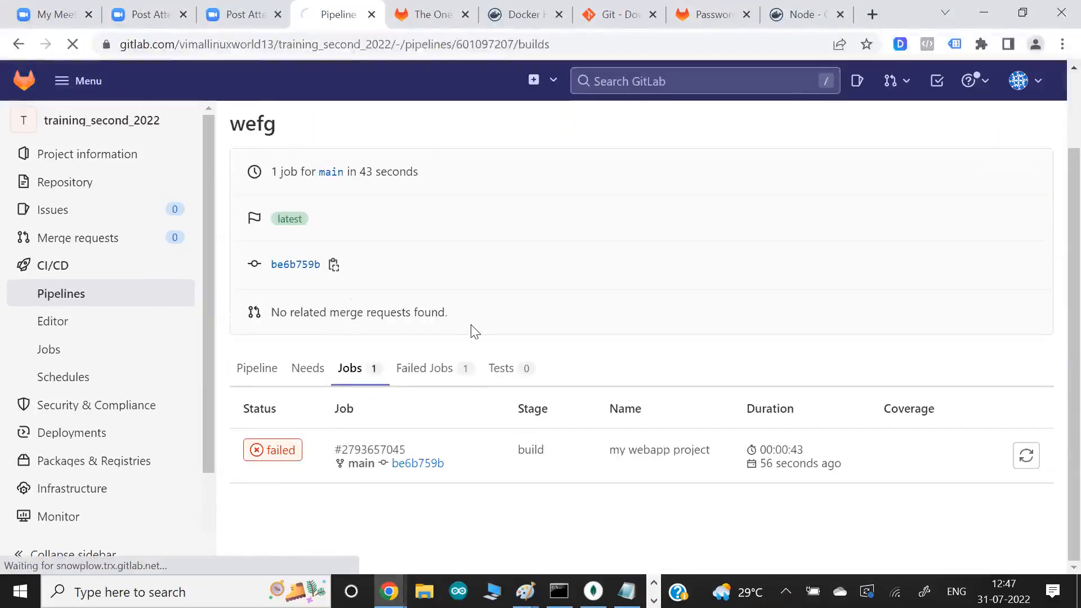
key(alt+Tab)
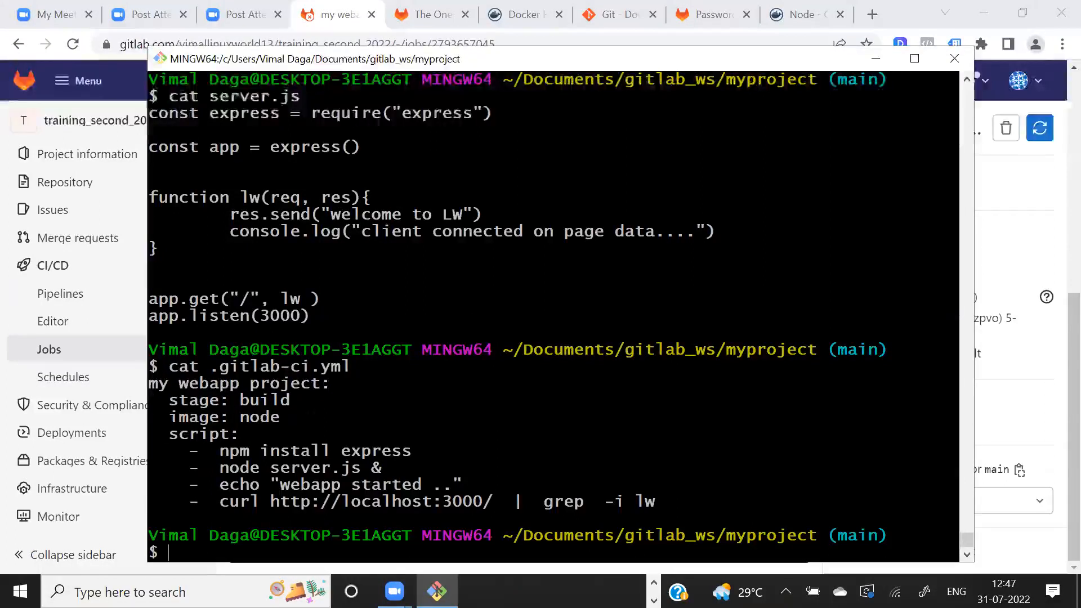
- Review the node server.js & and curl lines of the CI script and open .gitlab-ci.yml in vim
drag(220, 468, 391, 468)
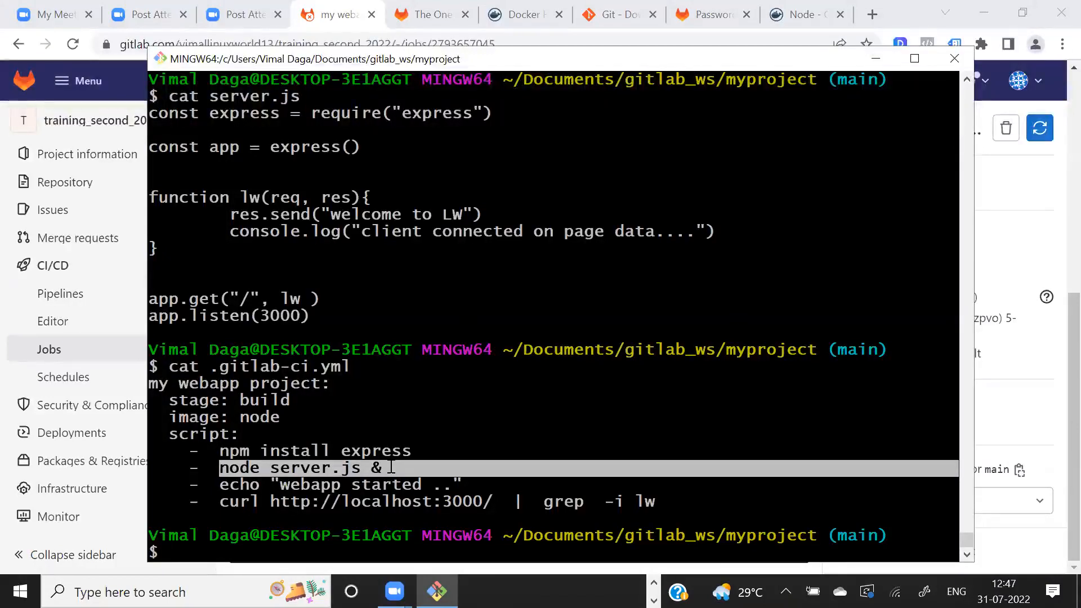
drag(279, 501, 389, 501)
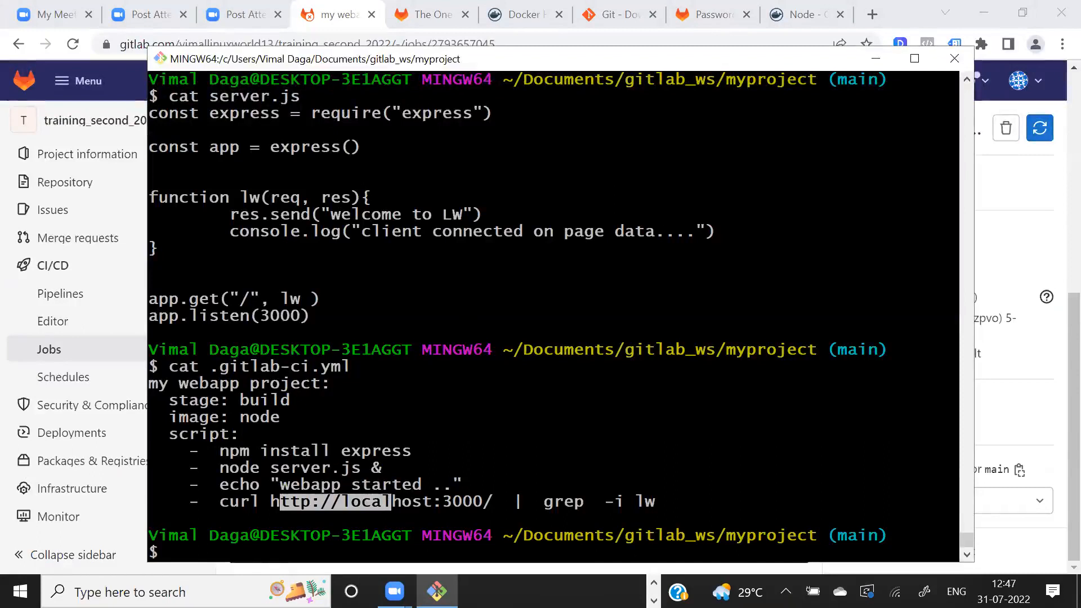
drag(331, 469, 381, 470)
click(376, 473)
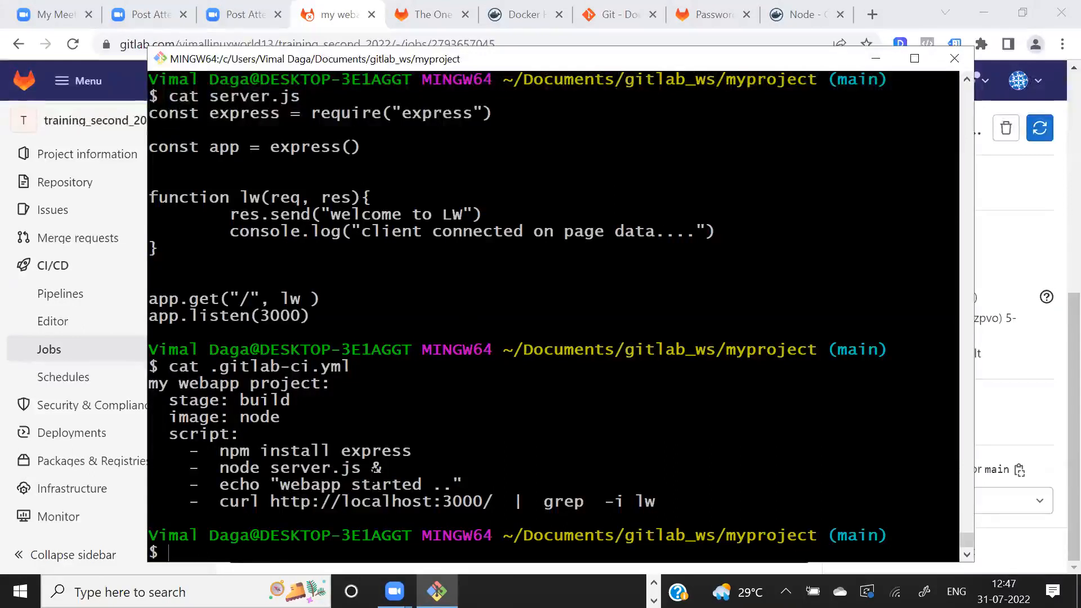
text(i)
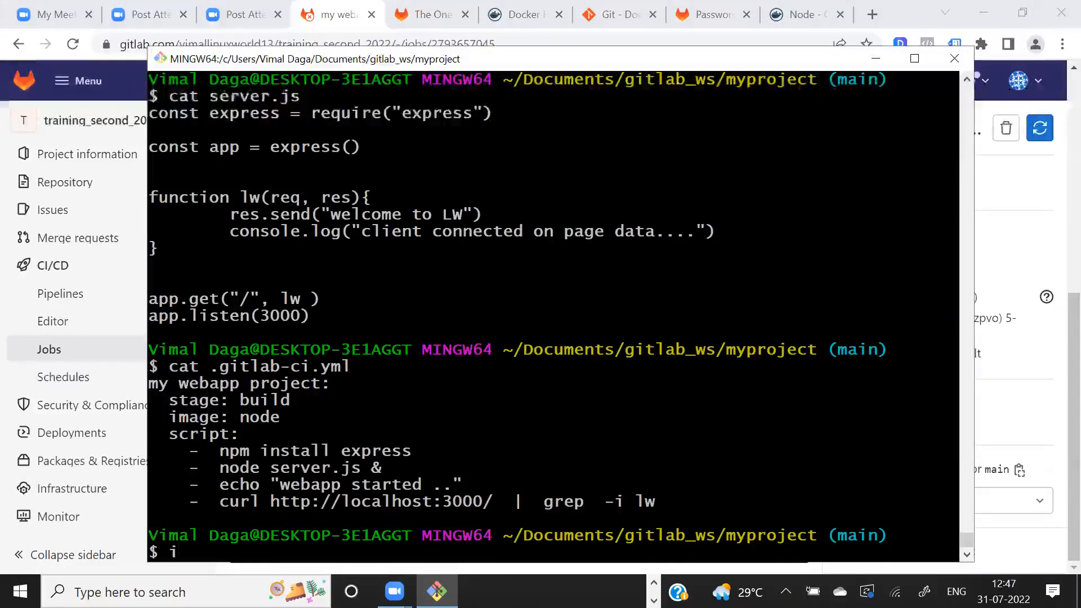
text(m .gitlab-ci.yml)
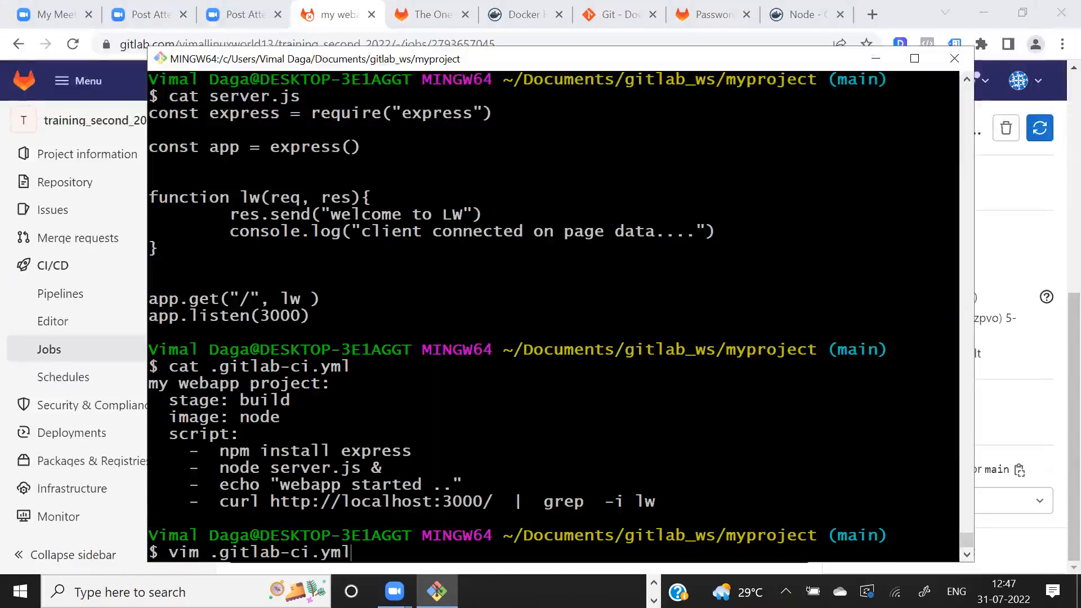
key(Return)
- Insert a sleep 5 script entry directly after the node server.js & line in .gitlab-ci.yml
key(Up)
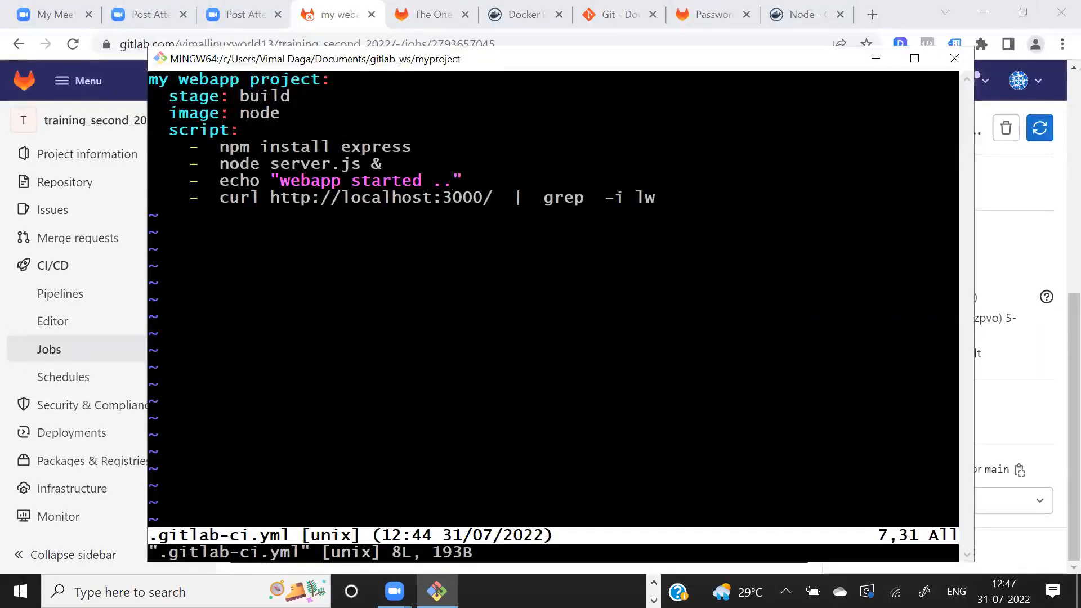
key(Up)
key(o)
text(sleep 5)
key(Left)
key(Left)
key(Left)
key(Left)
key(Left)
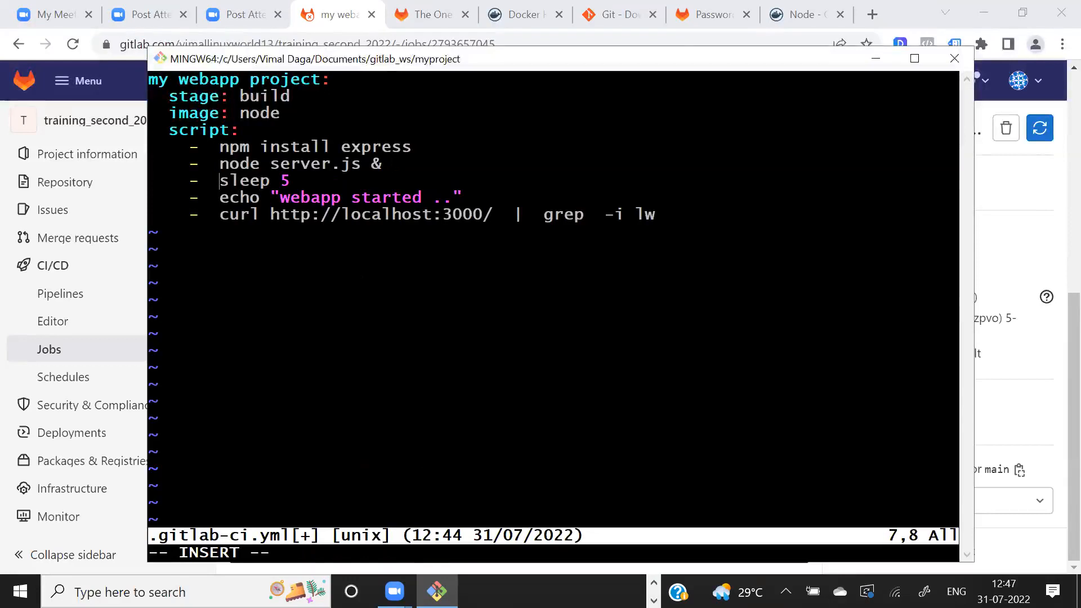
mouse_move(271, 180)
mouse_down()
mouse_move(288, 181)
mouse_move(253, 182)
mouse_up()
key(Down)
key(Right)
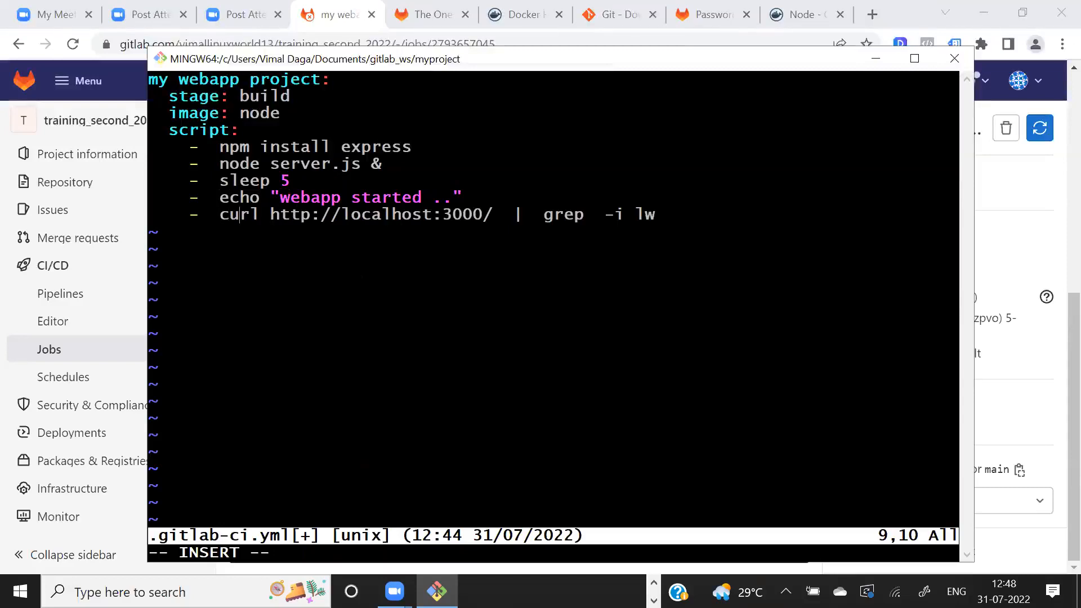
text(data)
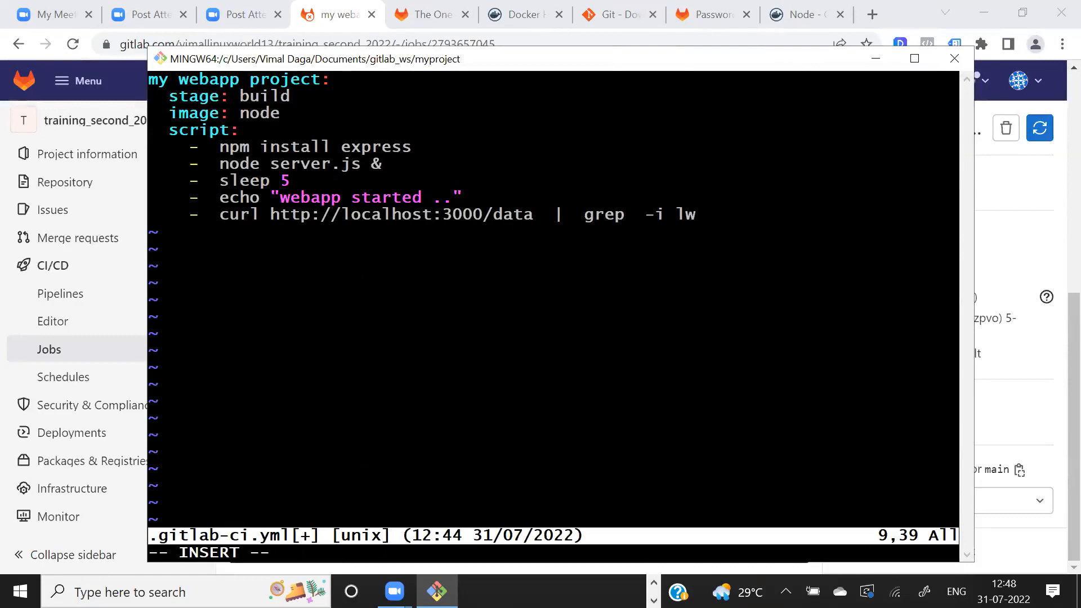
key(Escape)
text(:wq)
key(Return)
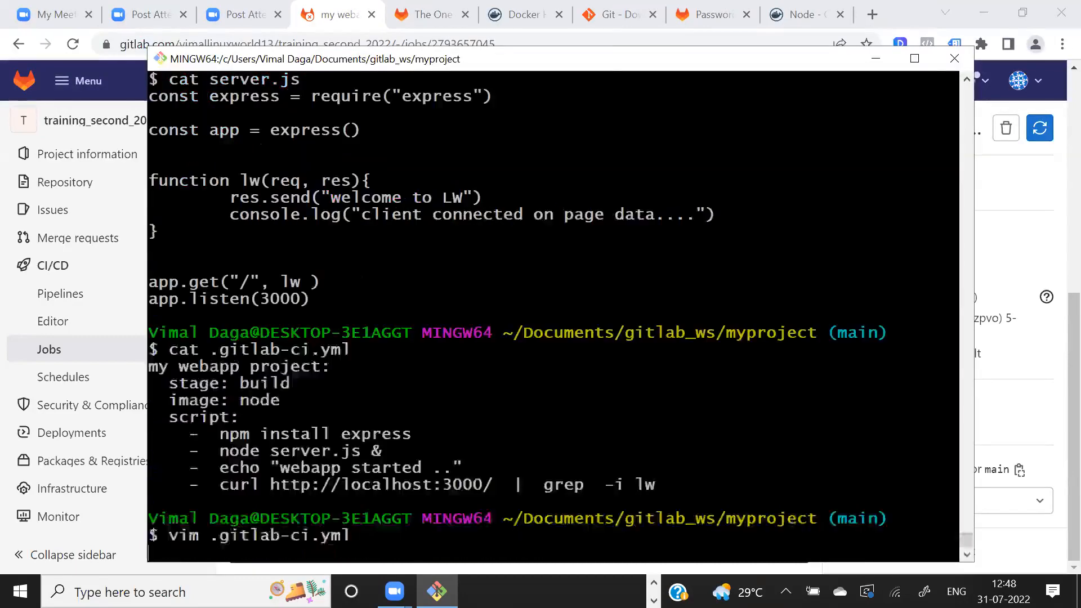
- Edit server.js in vim so the app.get route is "/data", and save the file
text(vim server.js)
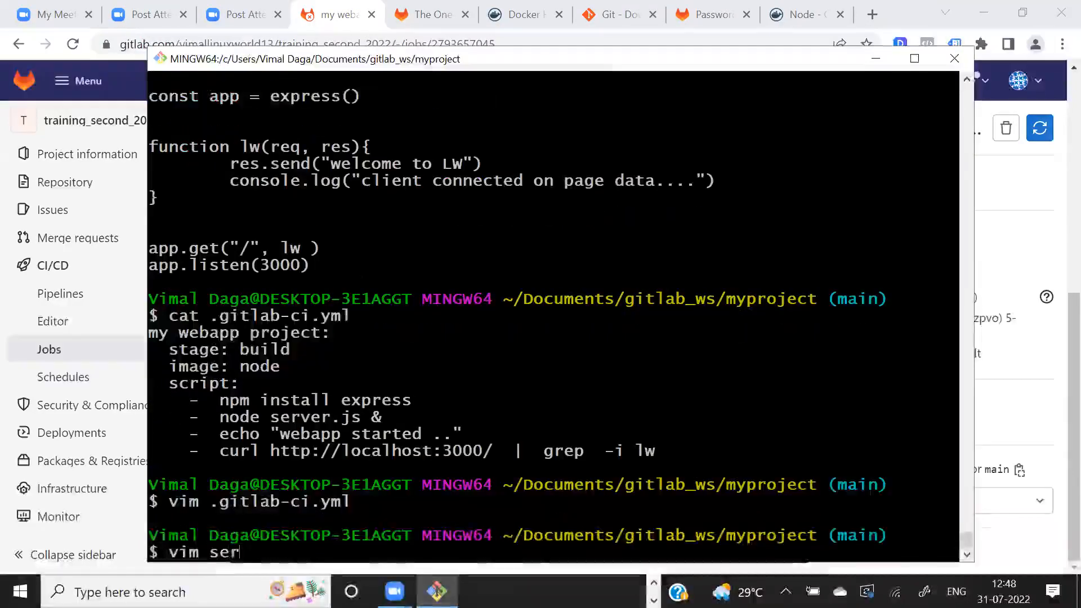
key(Return)
key(Right)
text(i)
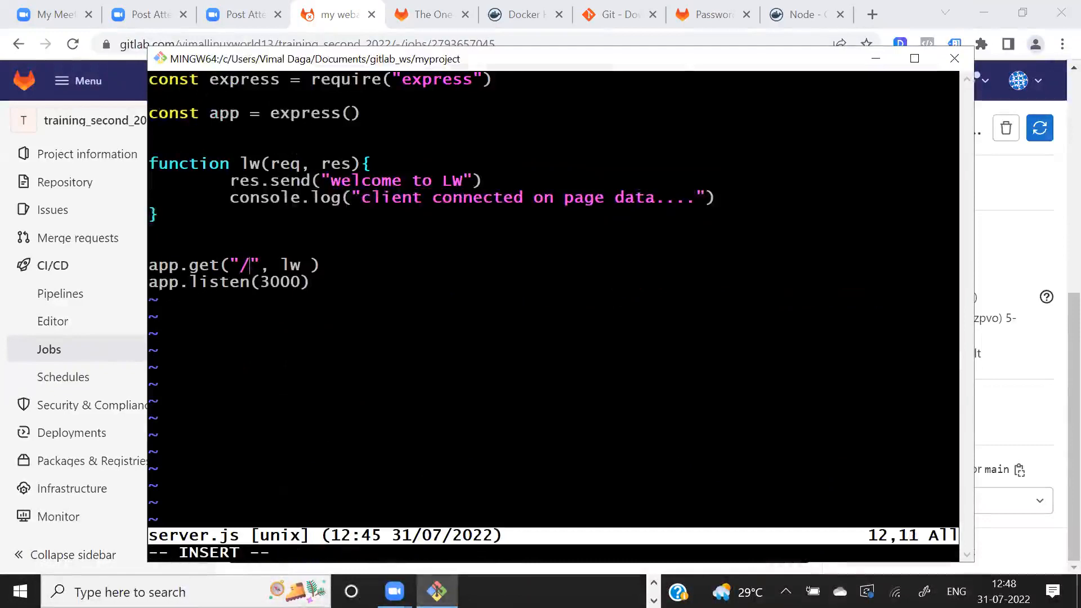
text(data)
key(Escape)
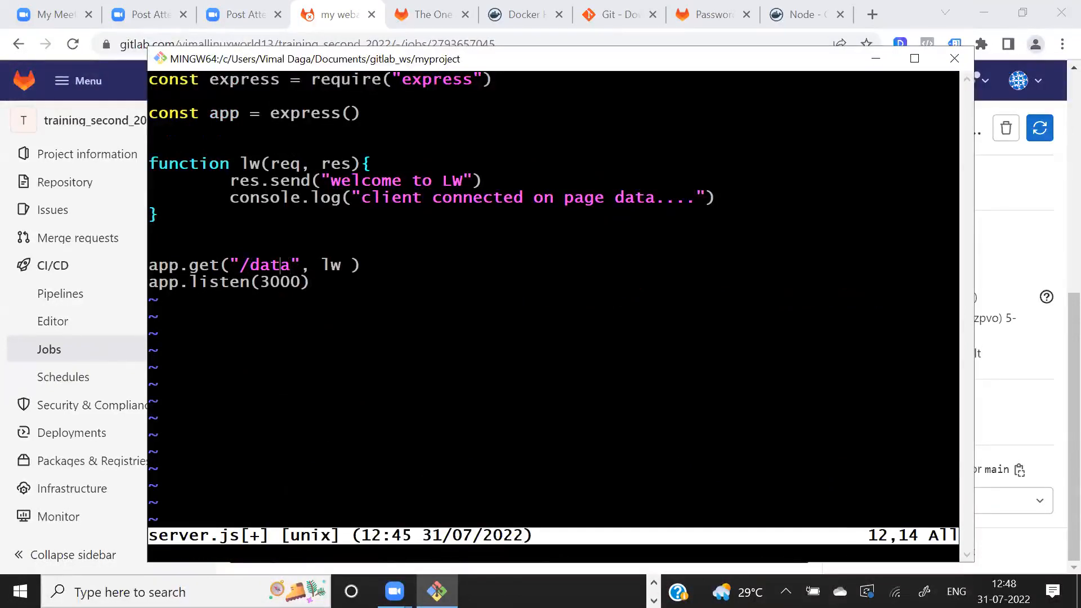
text(wq)
key(Return)
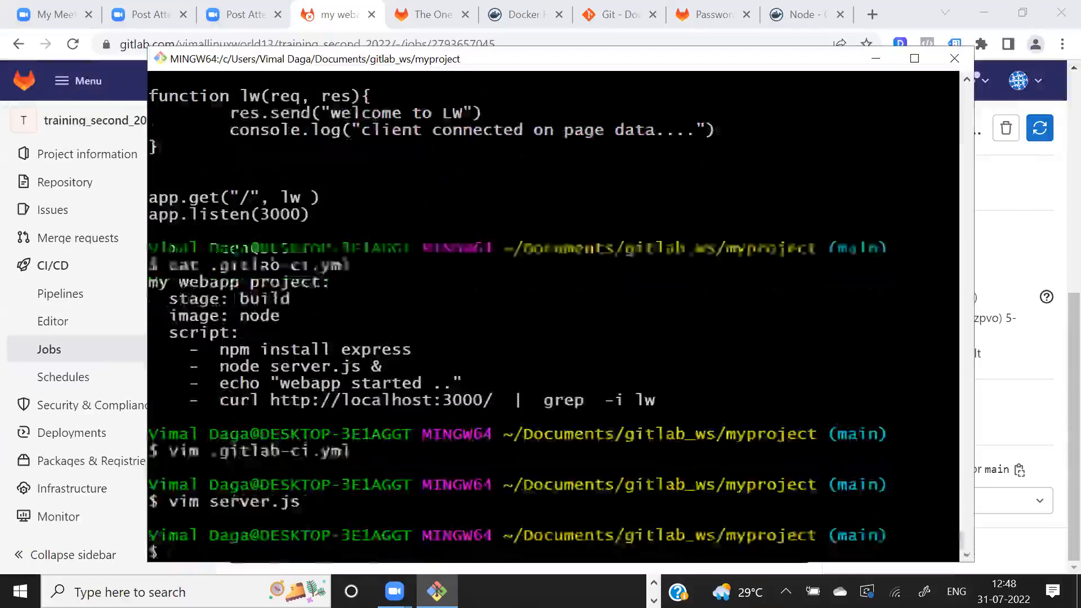
- Stage all changes in the project folder and commit them with the message dg
text(git add .)
key(Return)
text(git commit -m dg .)
key(Return)
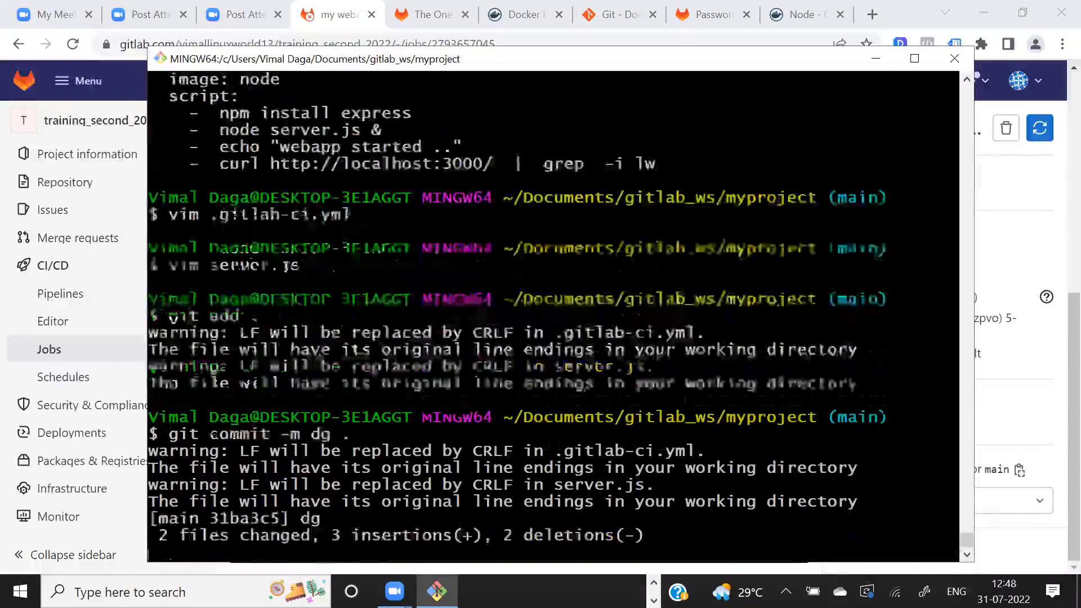
- Push the commit to GitLab and open the project's pipelines list in the browser
text(git push)
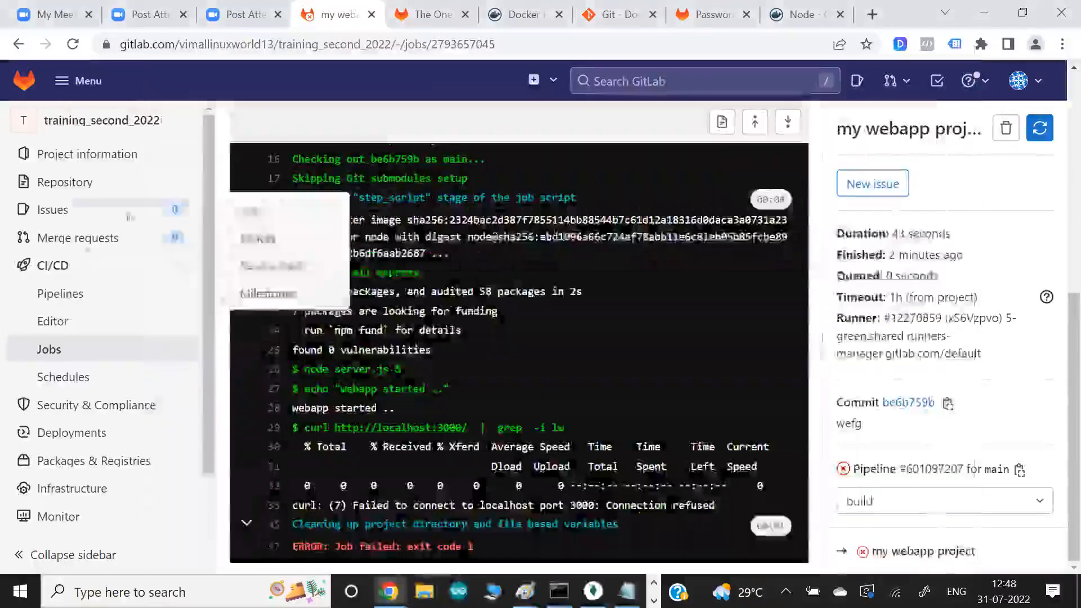
click(60, 293)
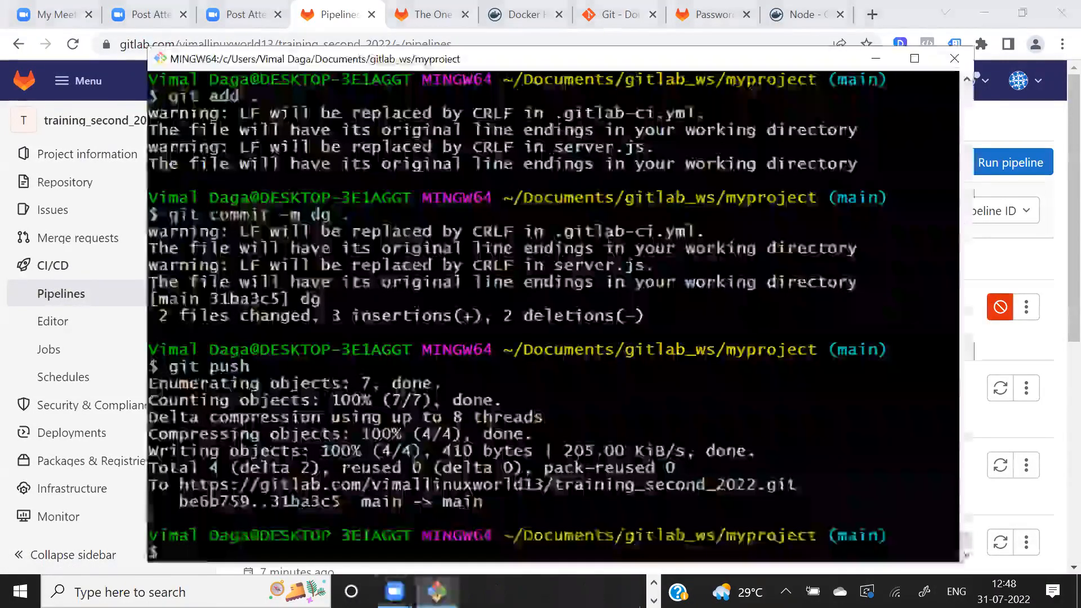
- List the shell history to locate the dg commit command, and open the matching dg commit from GitLab's pipelines list
text(istory)
key(Return)
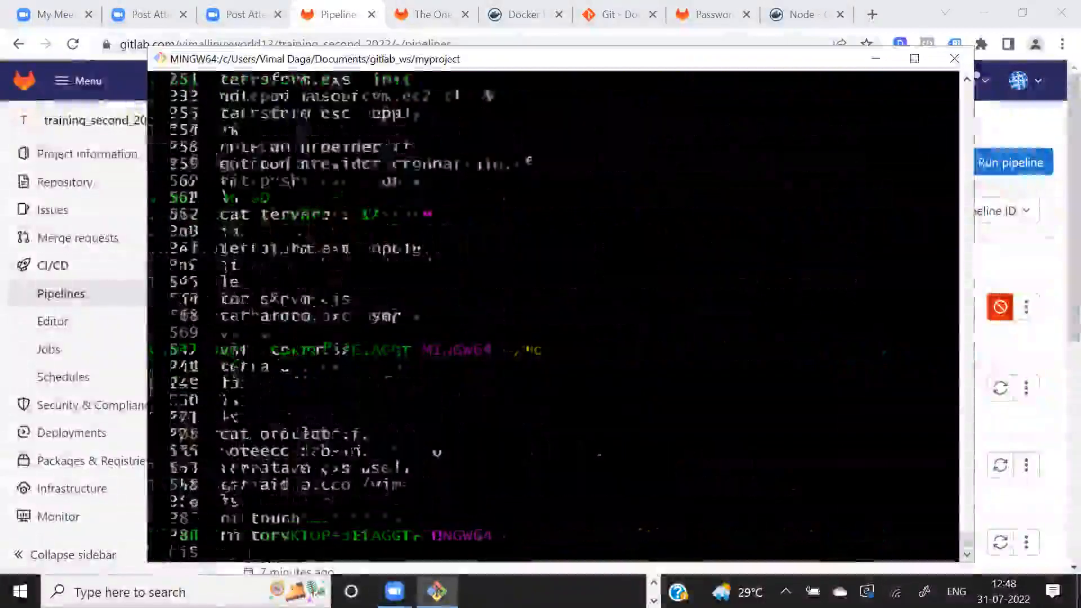
drag(352, 468, 381, 468)
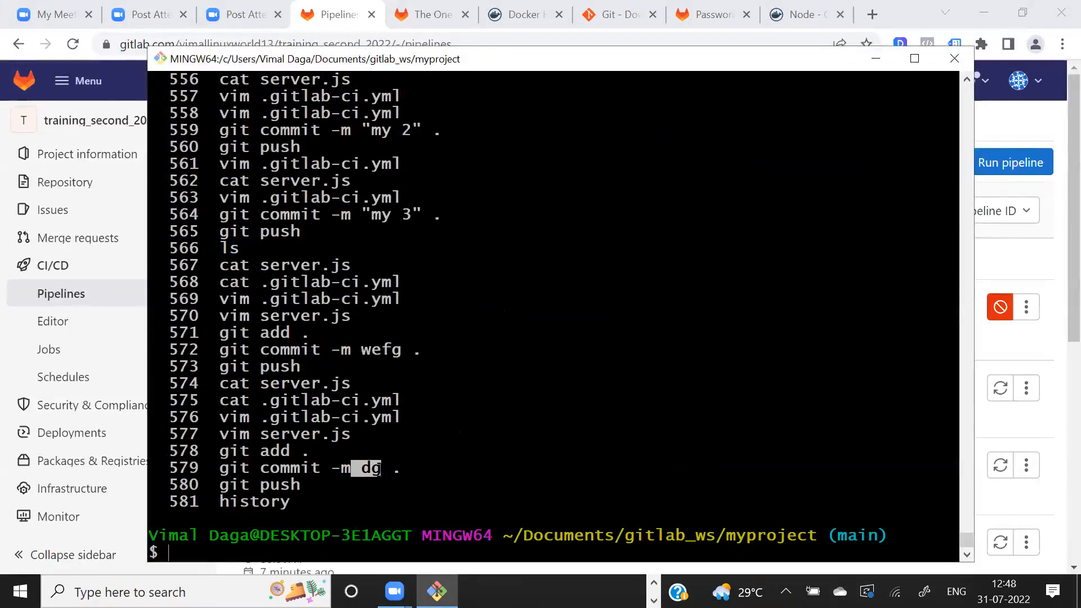
key(alt+Tab)
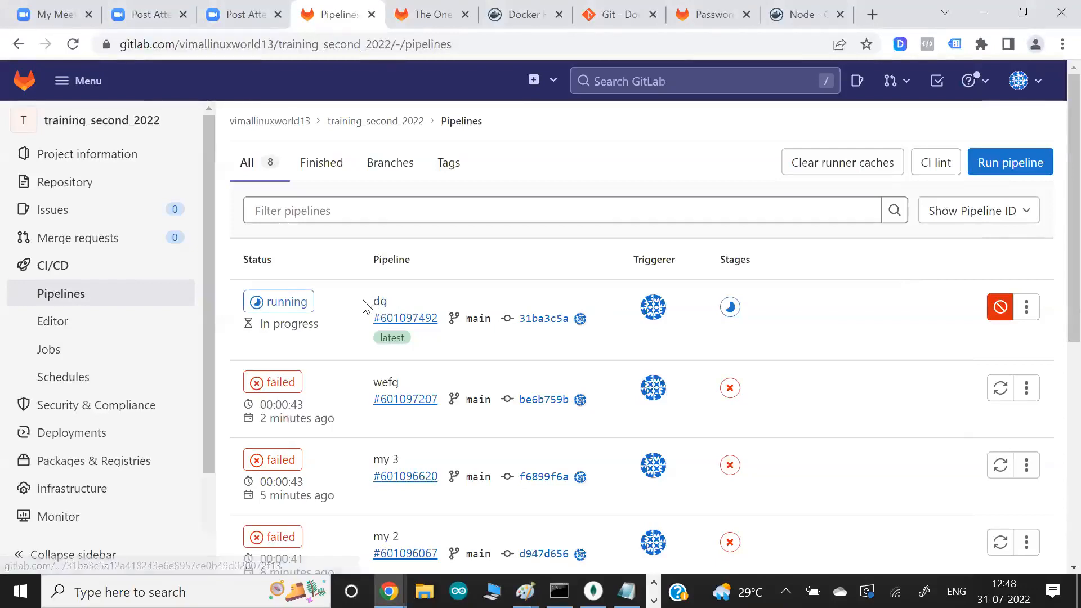
key(alt+Tab)
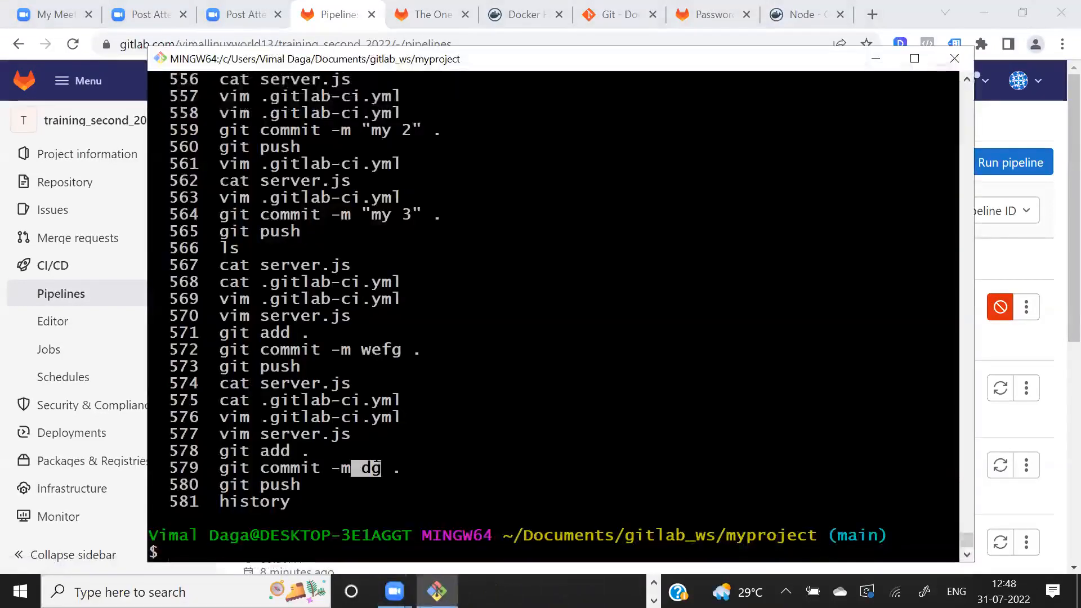
key(alt+Tab)
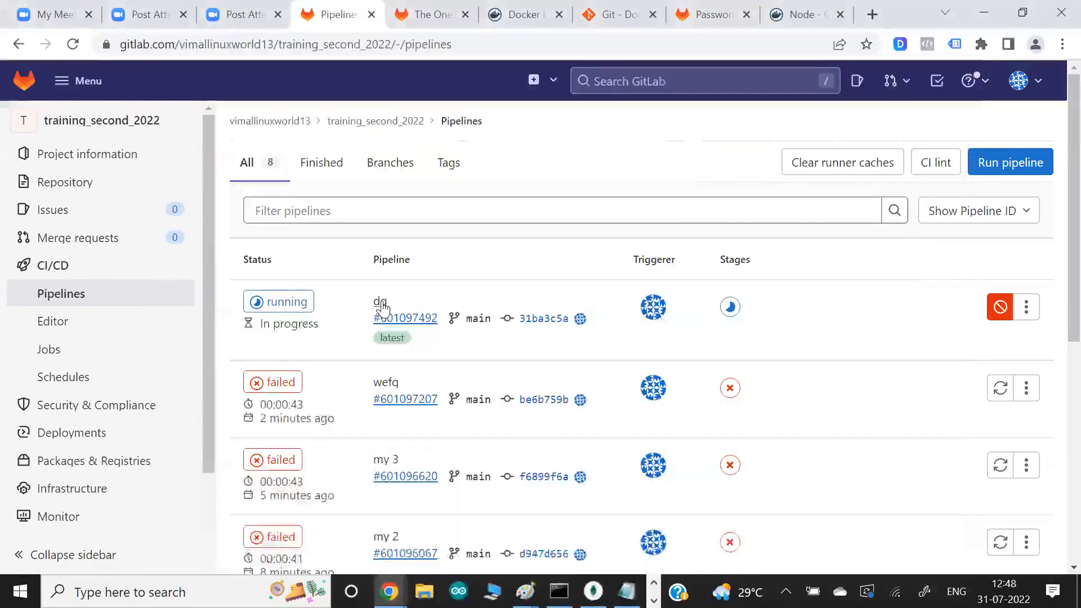
click(381, 304)
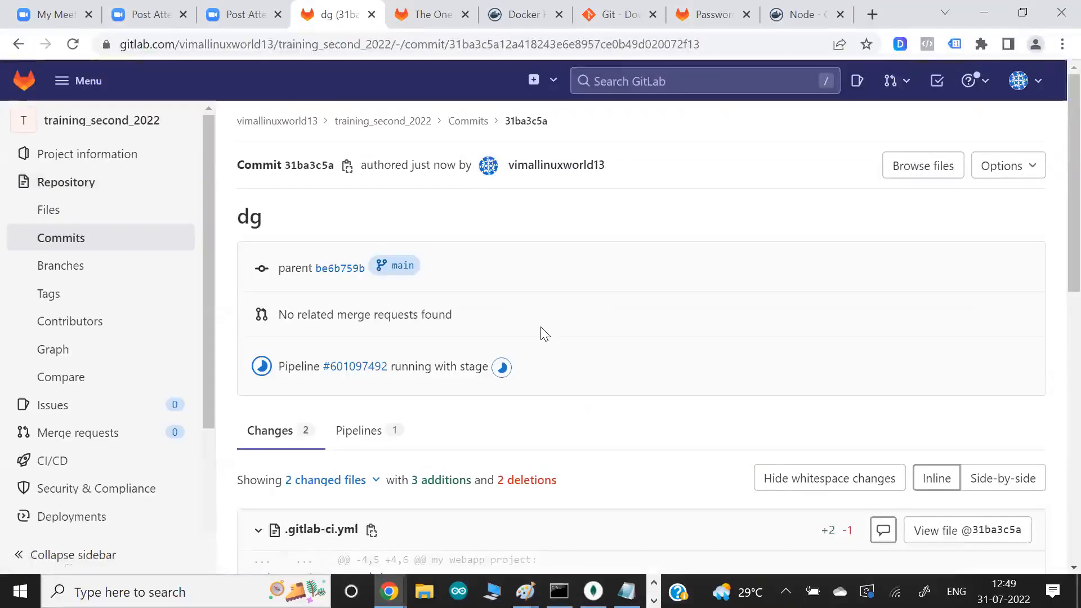
- Examine the dg commit's diffs for the curl address in .gitlab-ci.yml and the app.get route in server.js
scroll(545, 334, down, 5)
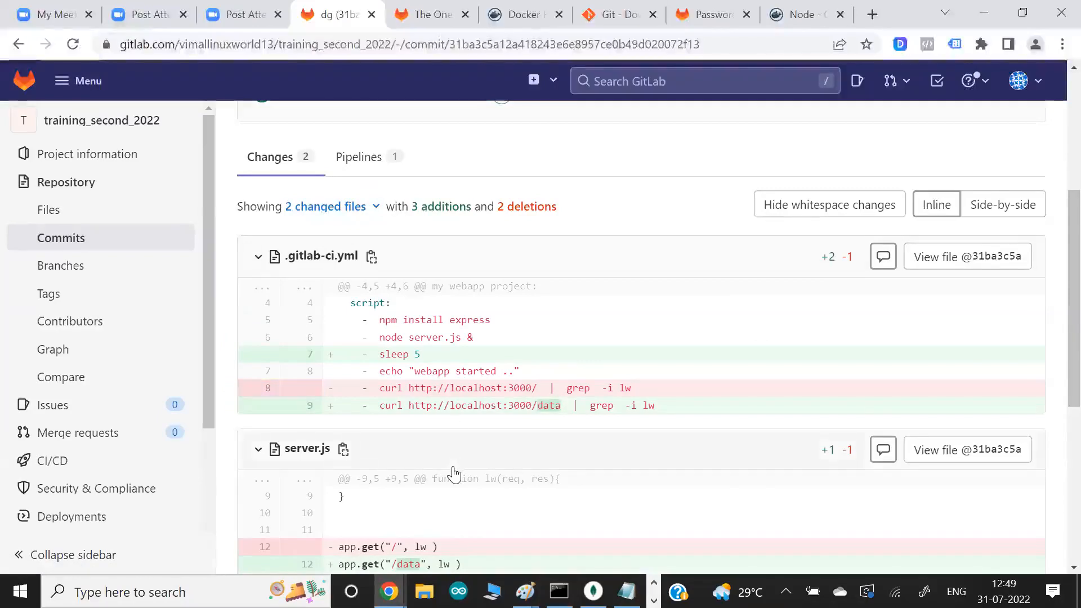
drag(519, 388, 563, 405)
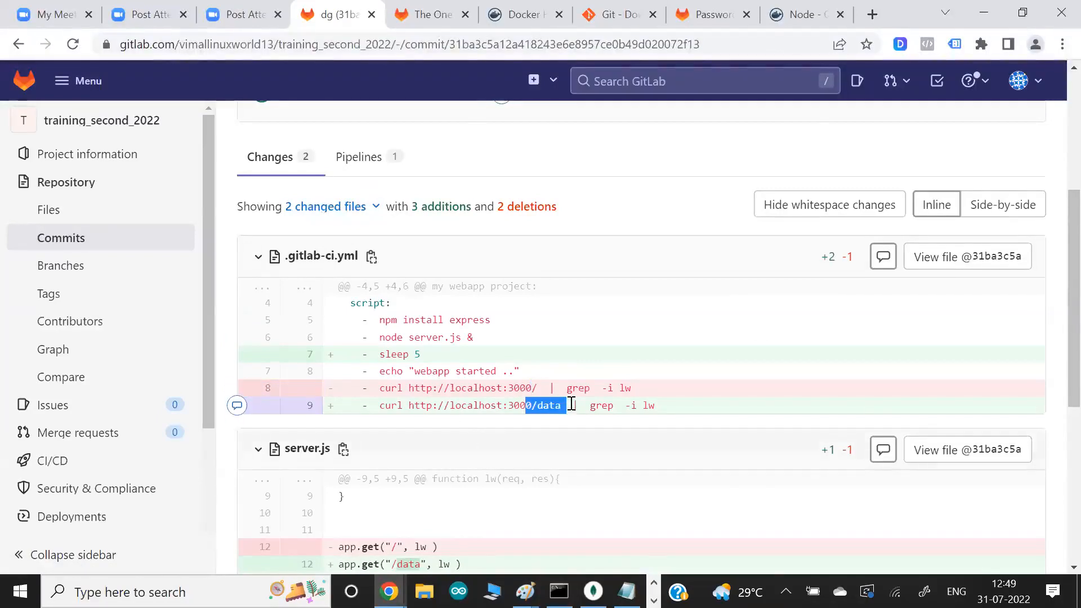
click(546, 438)
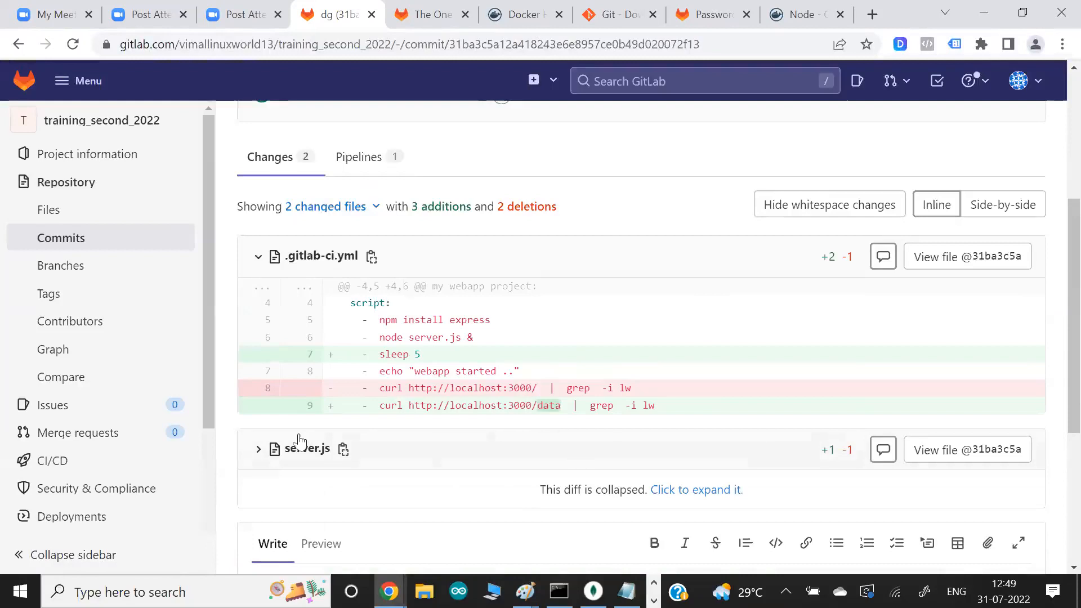
click(257, 451)
scroll(488, 340, down, 1)
drag(531, 356, 561, 356)
scroll(400, 416, down, 2)
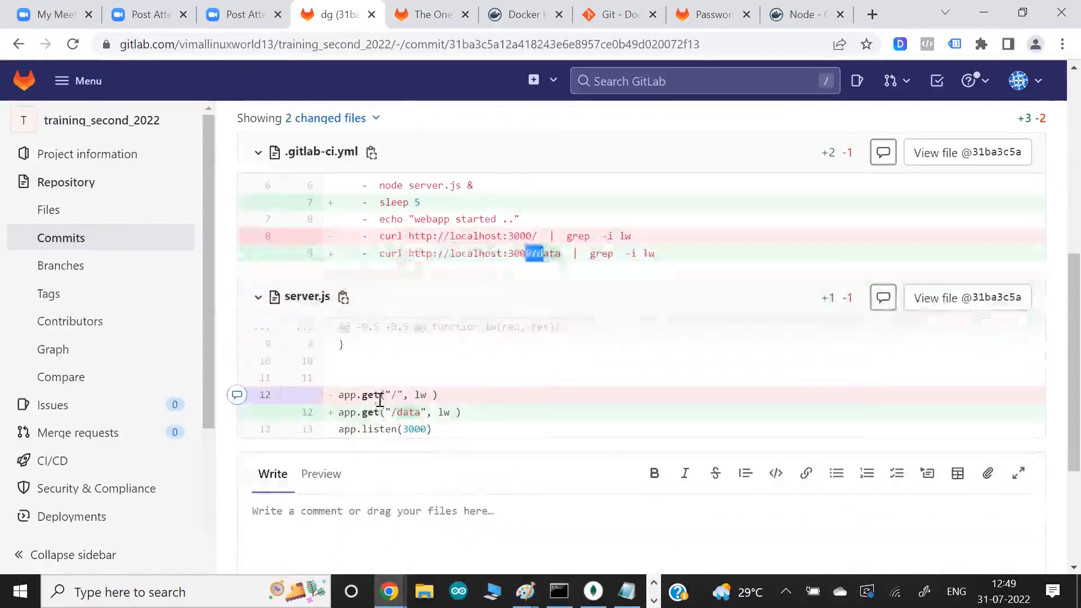
drag(387, 395, 430, 411)
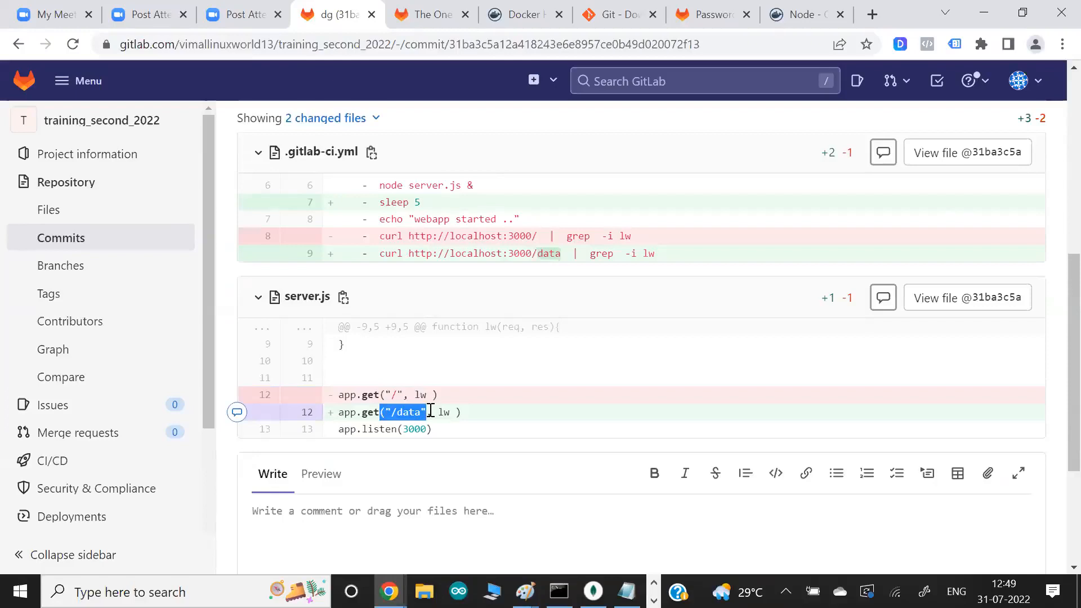
- Switch back to Git Bash, find the git commit -m dg command in the terminal output, and compare it with the GitLab commit page
key(alt+Tab)
scroll(431, 411, up, 20)
scroll(554, 316, up, 20)
scroll(554, 315, up, 20)
scroll(214, 475, down, 13)
scroll(214, 475, down, 5)
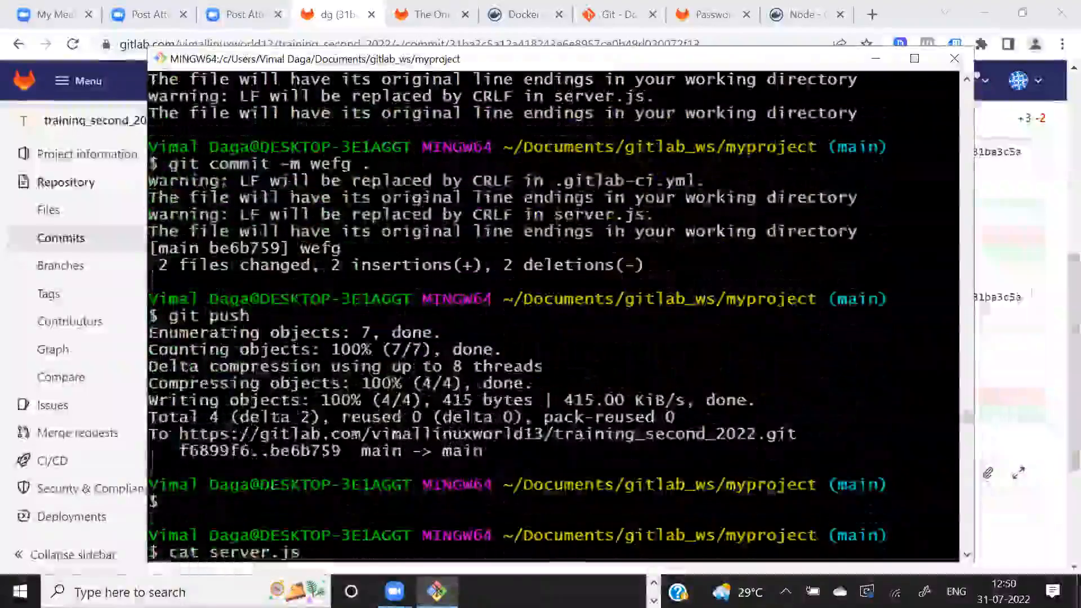
scroll(553, 316, down, 10)
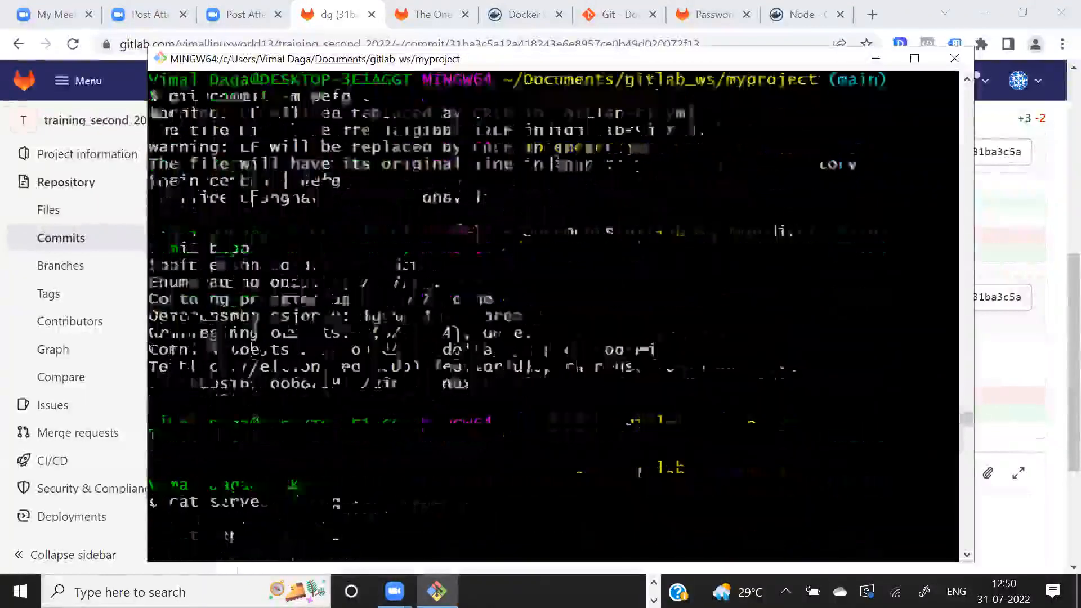
scroll(553, 316, down, 8)
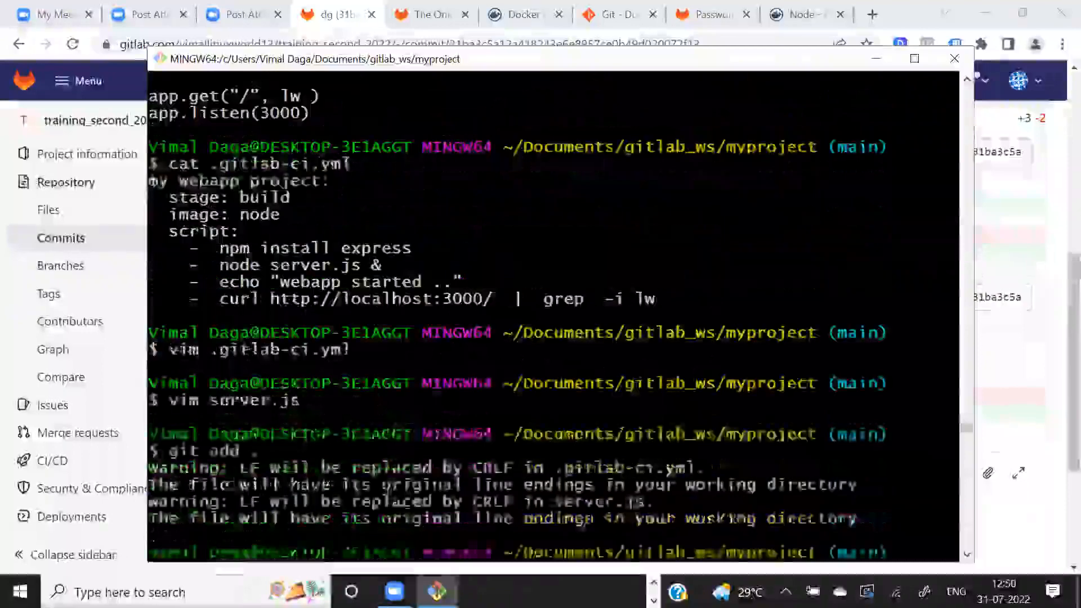
scroll(554, 316, down, 7)
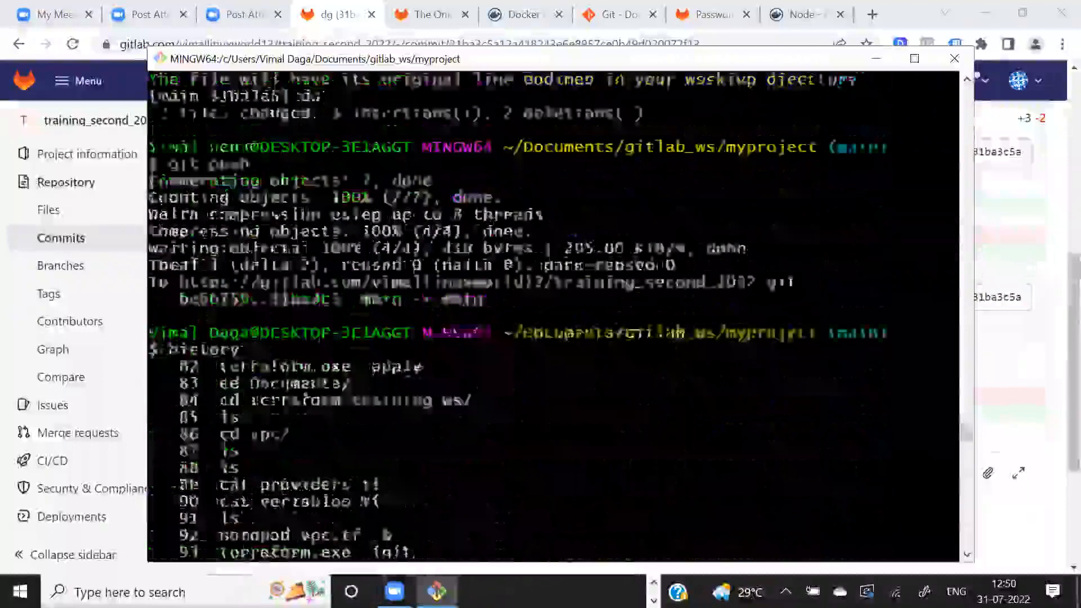
scroll(554, 315, up, 3)
scroll(554, 315, up, 3)
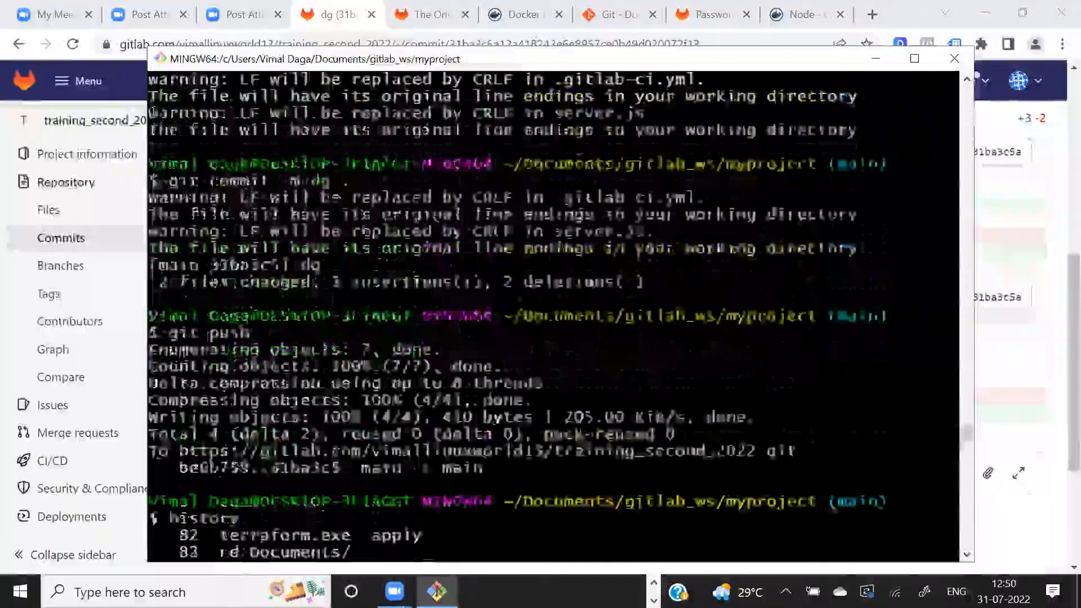
drag(311, 232, 335, 233)
key(alt+Tab)
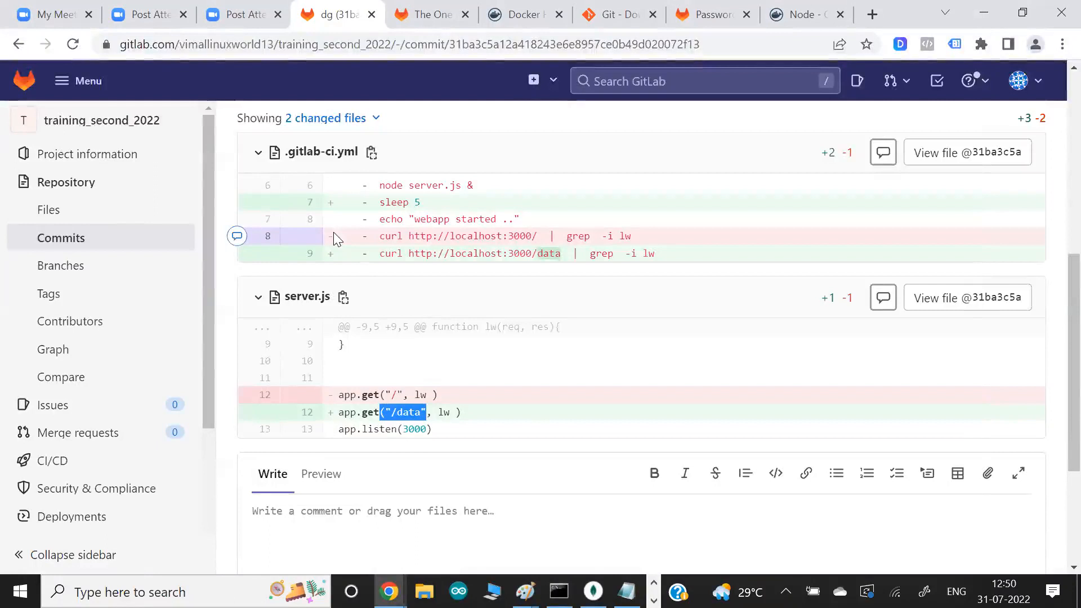
key(alt+Tab)
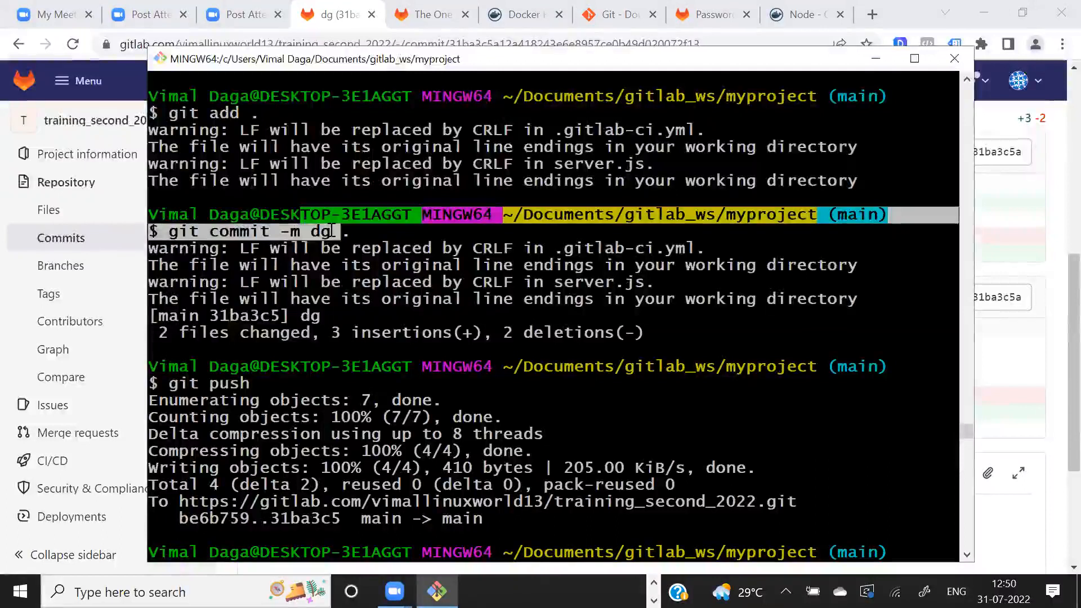
- Compare the dg commit's hash in the Git Bash output with GitLab's commit page and its /data changes in .gitlab-ci.yml and server.js
drag(188, 316, 289, 316)
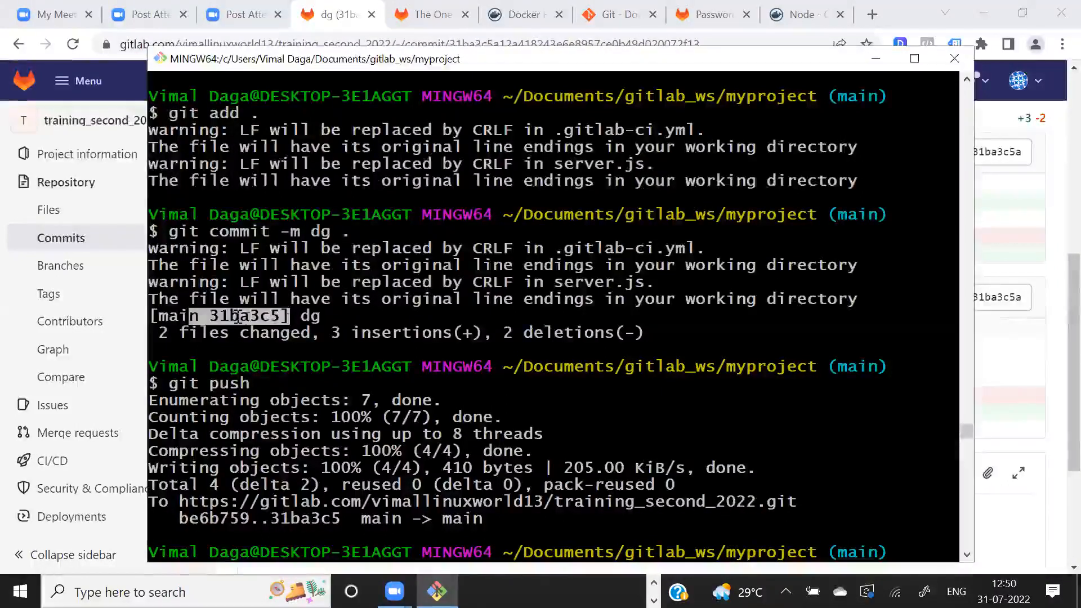
drag(218, 317, 269, 317)
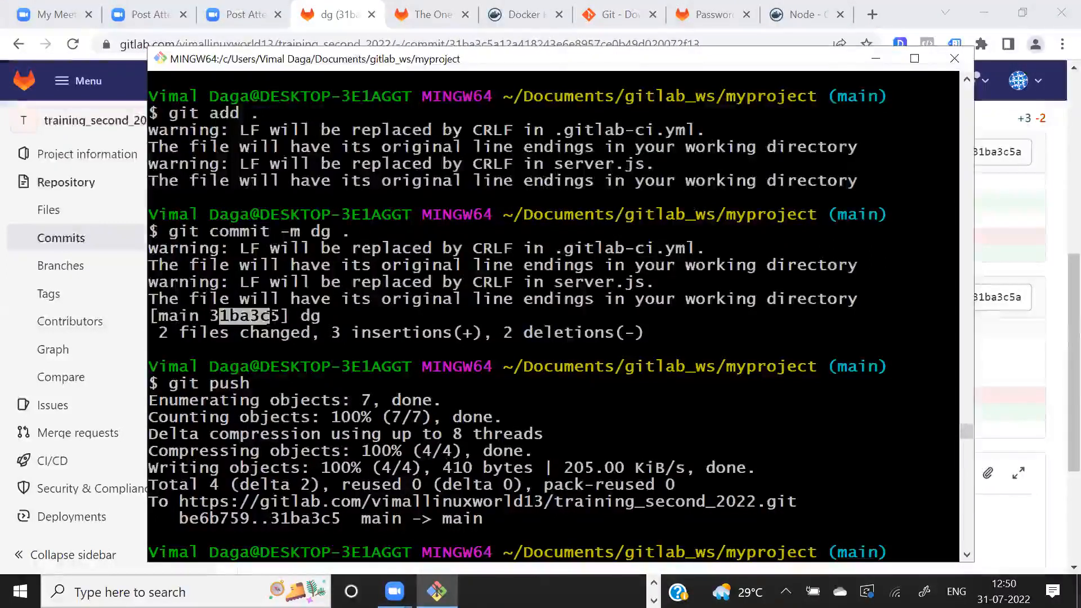
click(225, 317)
key(alt+Tab)
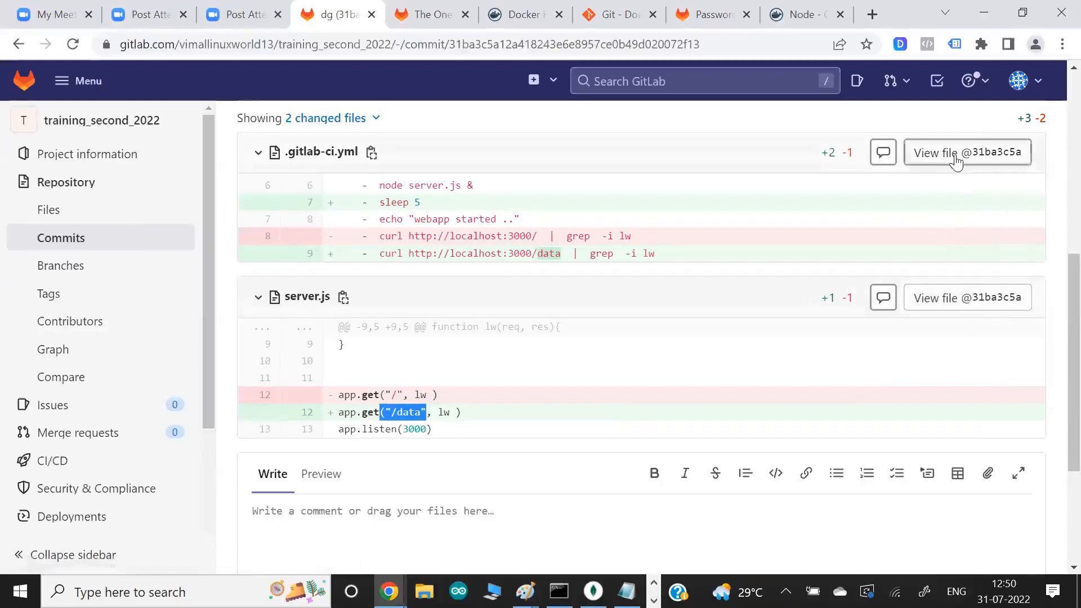
drag(532, 254, 564, 254)
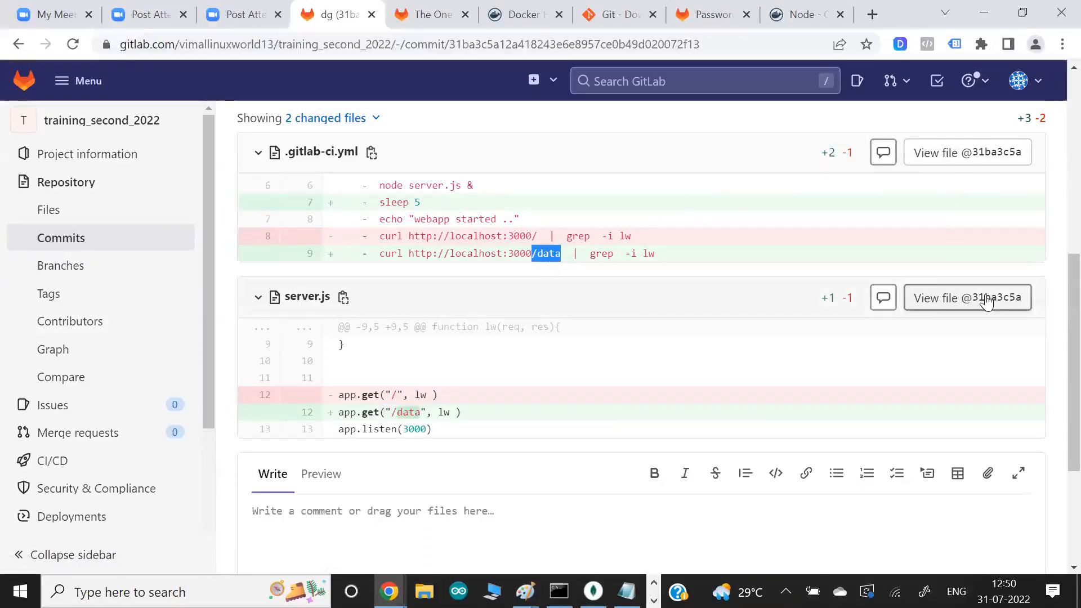
drag(386, 413, 428, 407)
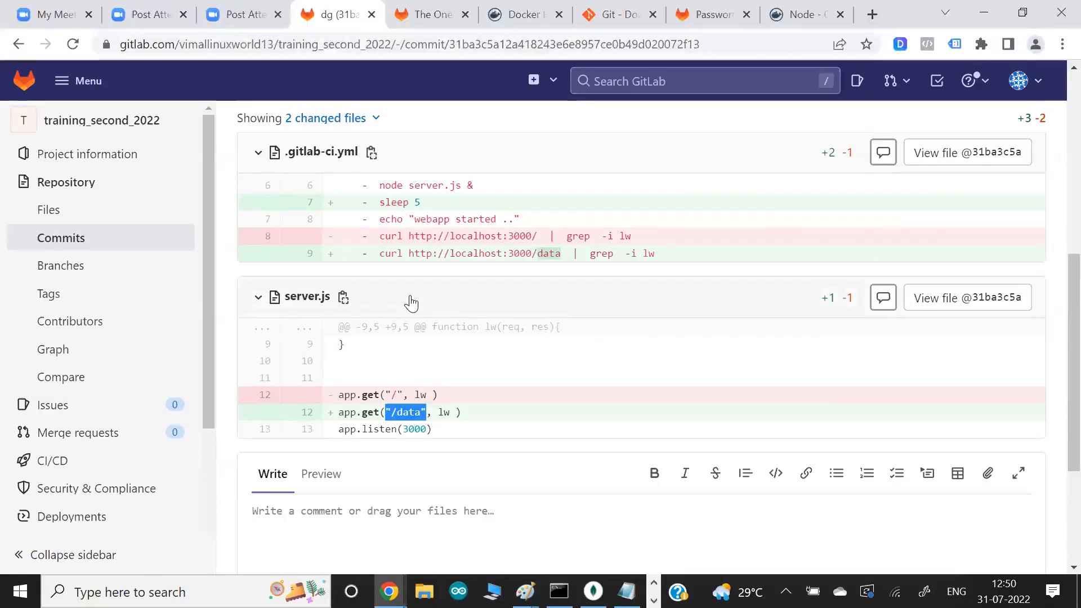
- Open the repository graph, open the my 2 commit from it and examine its .gitlab-ci.yml diff
scroll(55, 295, down, 1)
click(57, 294)
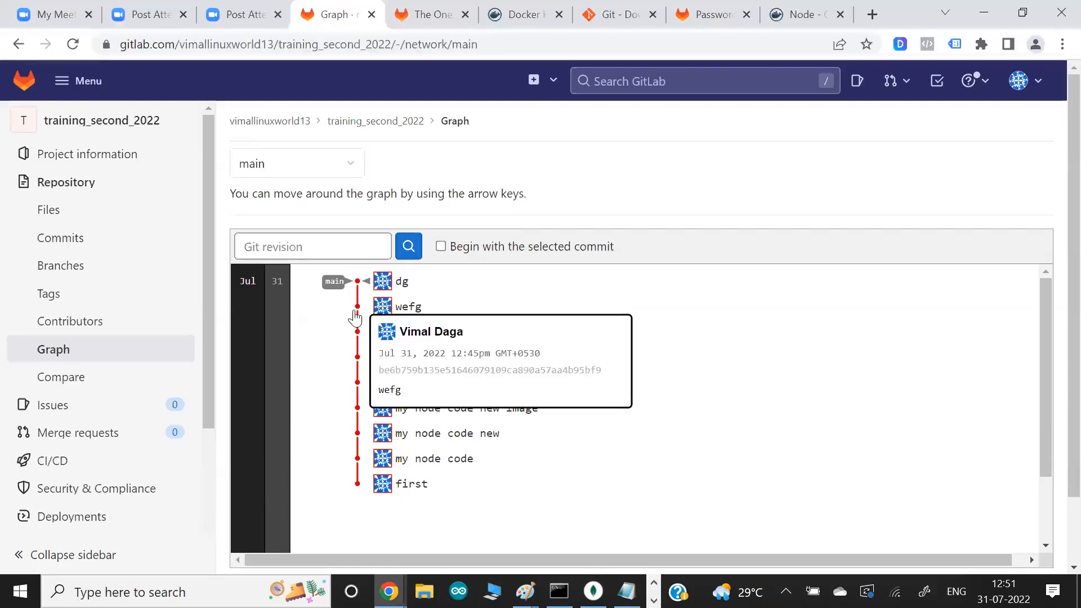
click(357, 357)
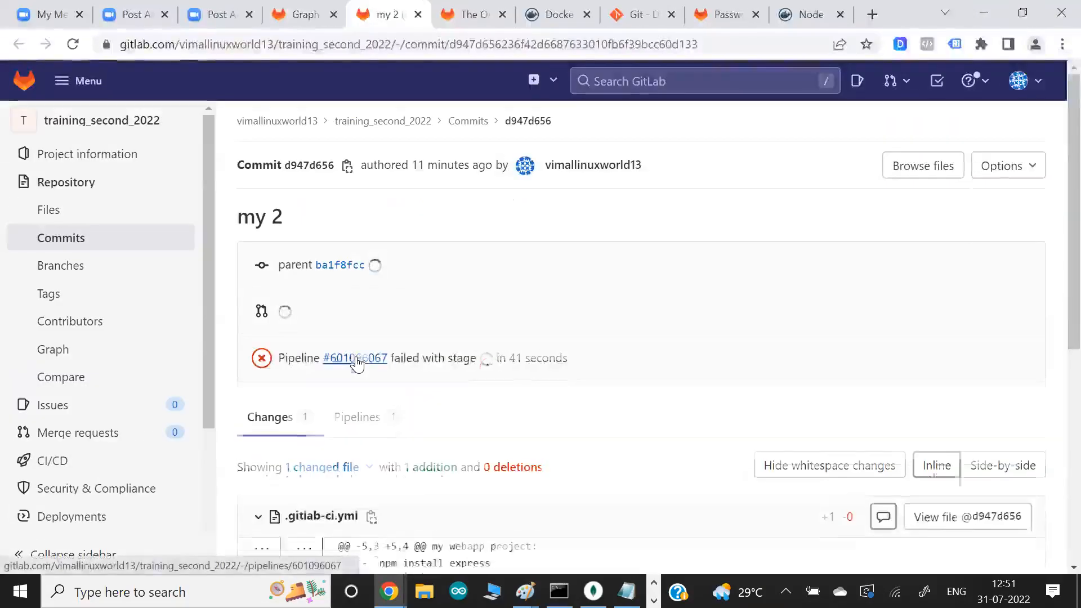
scroll(682, 357, down, 3)
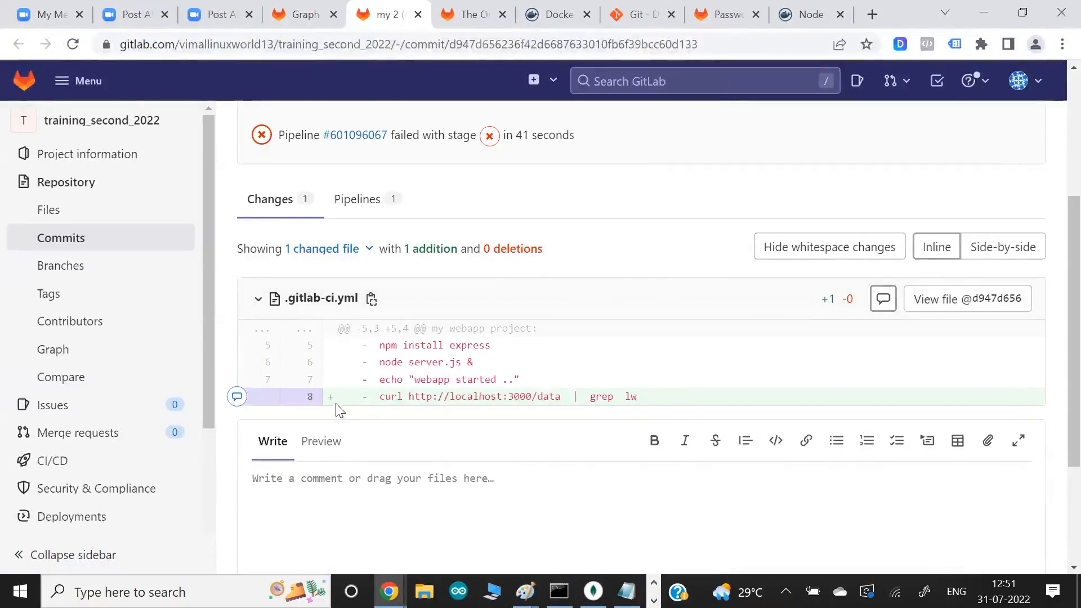
mouse_move(322, 399)
mouse_down()
mouse_move(331, 389)
mouse_move(325, 402)
mouse_up()
scroll(498, 397, up, 1)
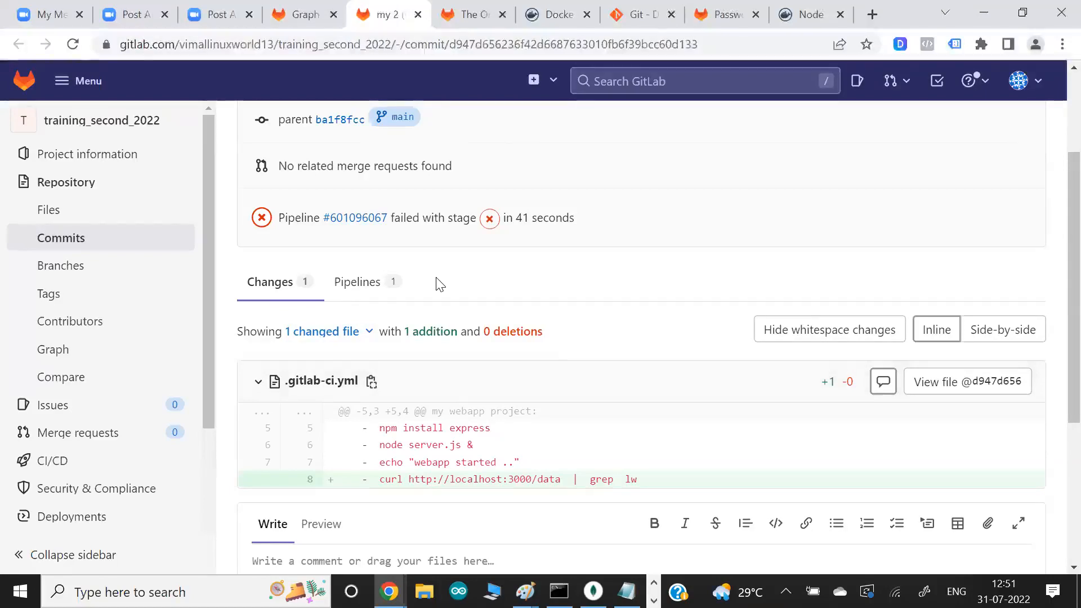
- Switch to Git Bash and highlight the git push command that follows the dg commit
key(alt+Tab)
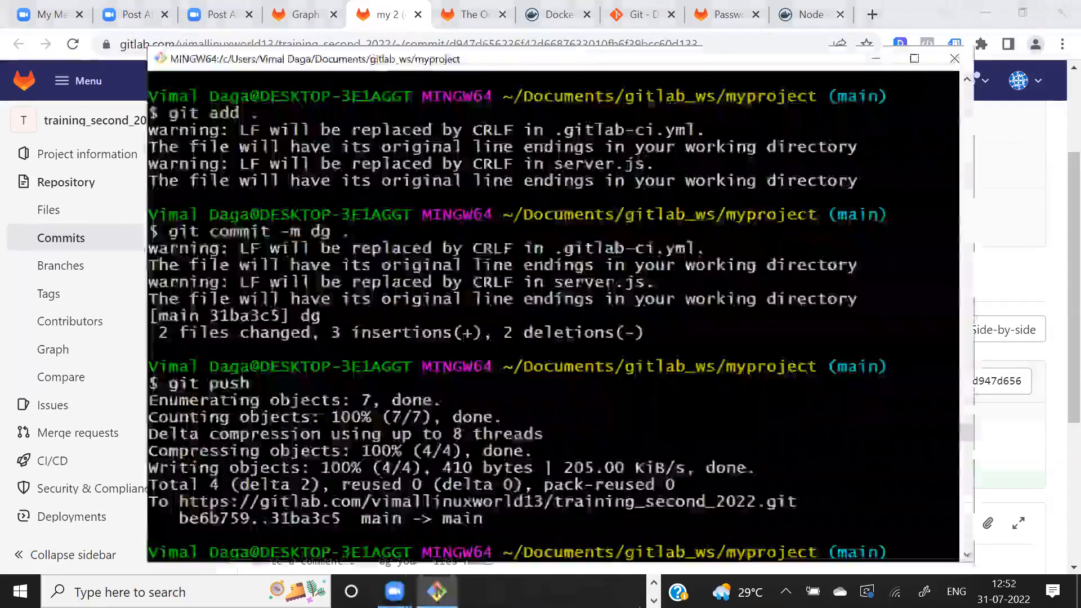
key(alt+Tab)
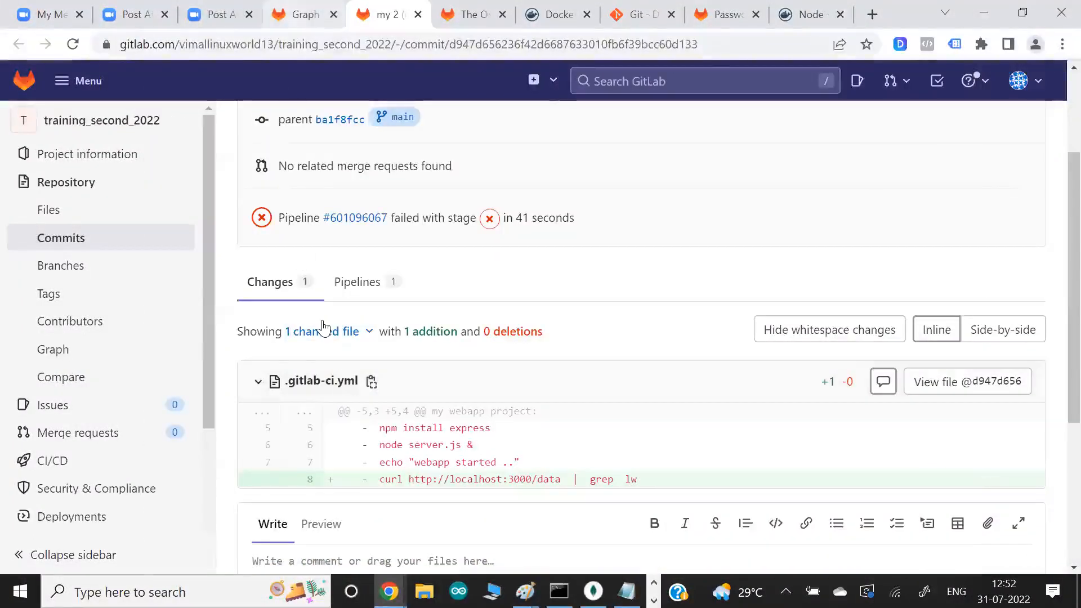
key(alt+Tab)
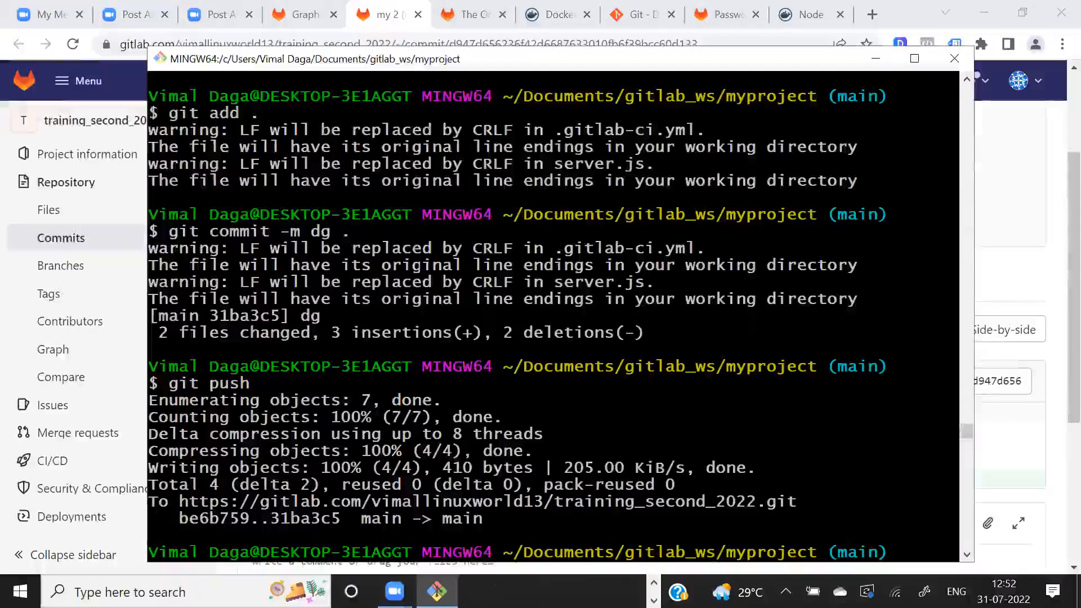
double_click(232, 386)
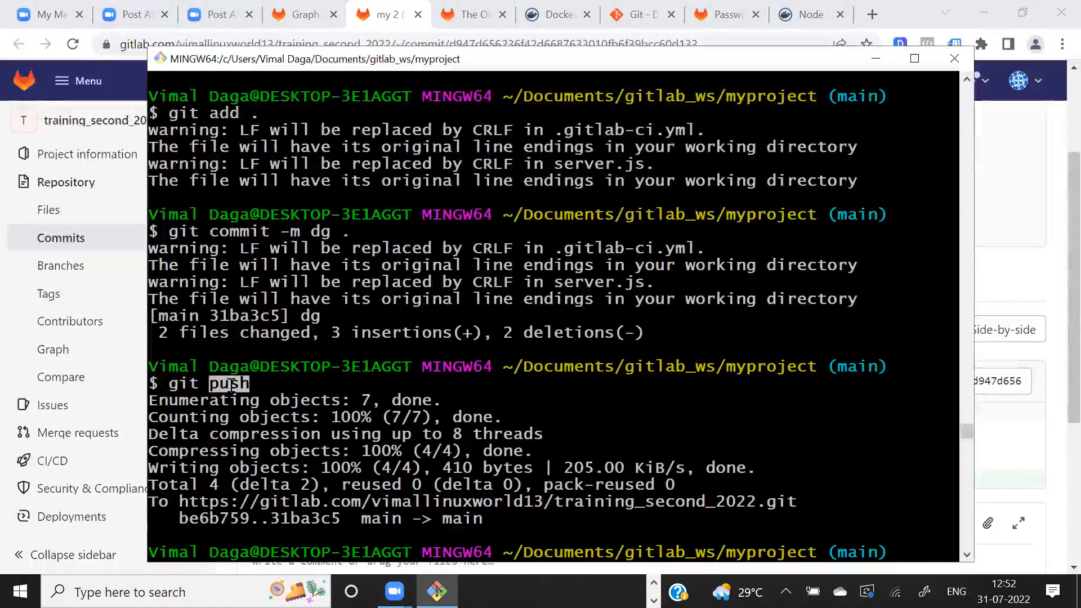
- Return to GitLab in the browser and open the my webapp project job log from the dg commit's pipeline
key(alt+Tab)
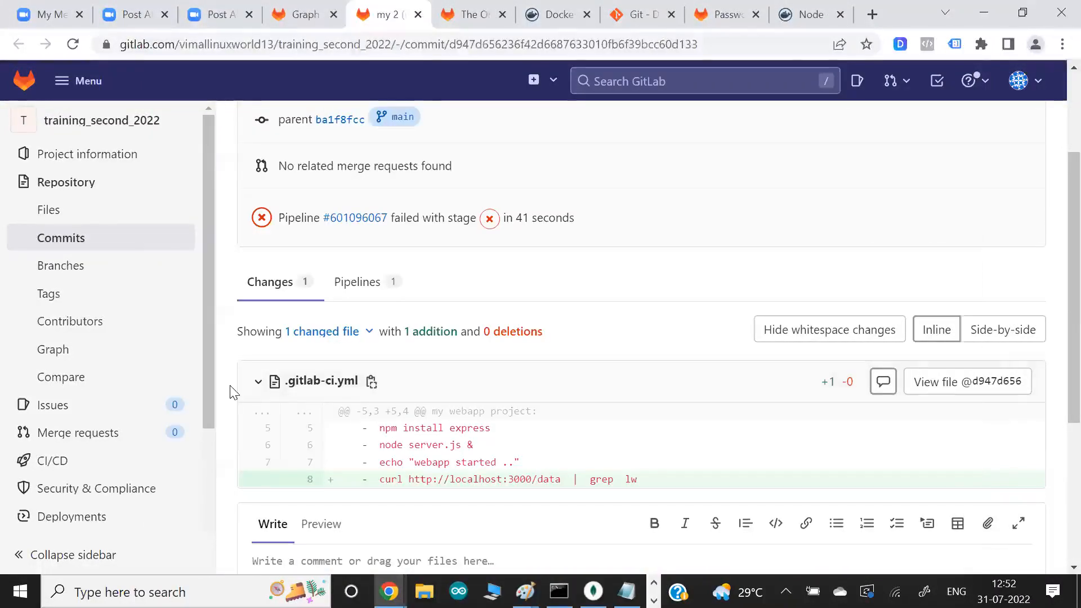
scroll(126, 333, down, 4)
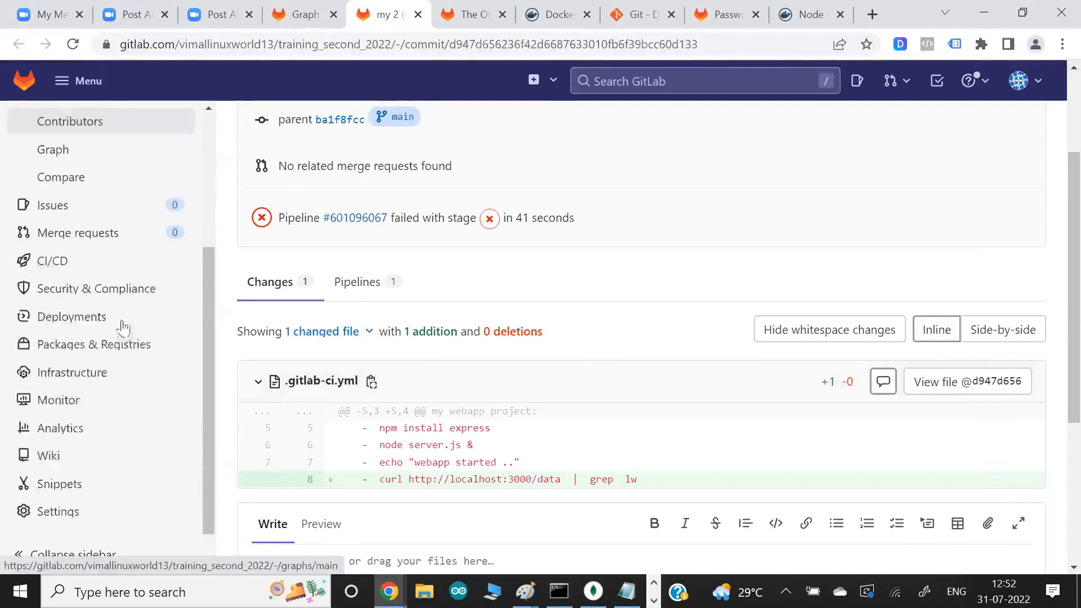
mouse_move(67, 267)
click(280, 267)
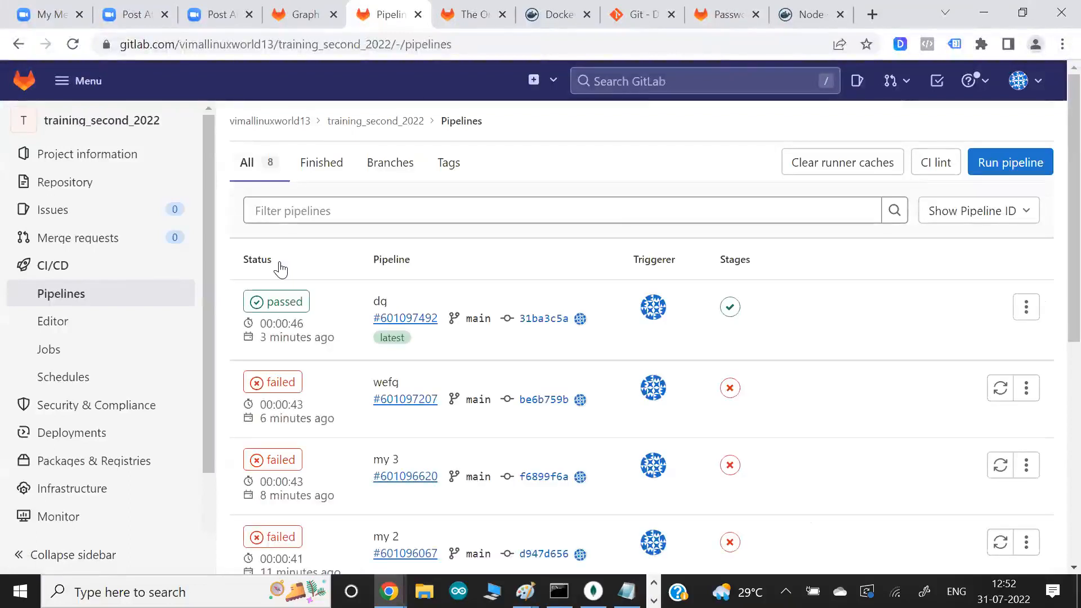
click(281, 309)
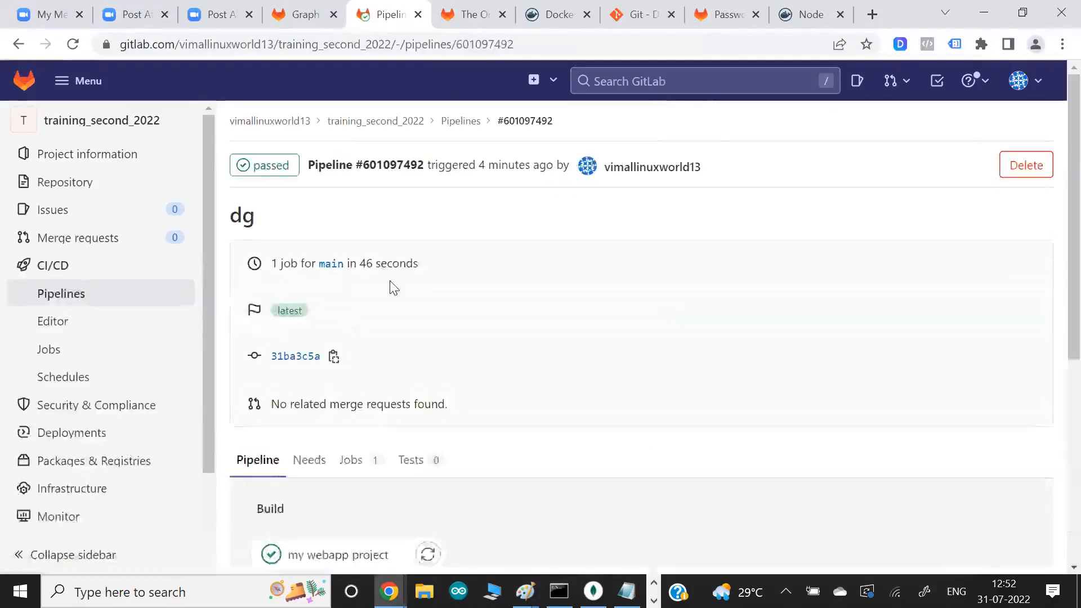
scroll(391, 285, down, 2)
click(325, 407)
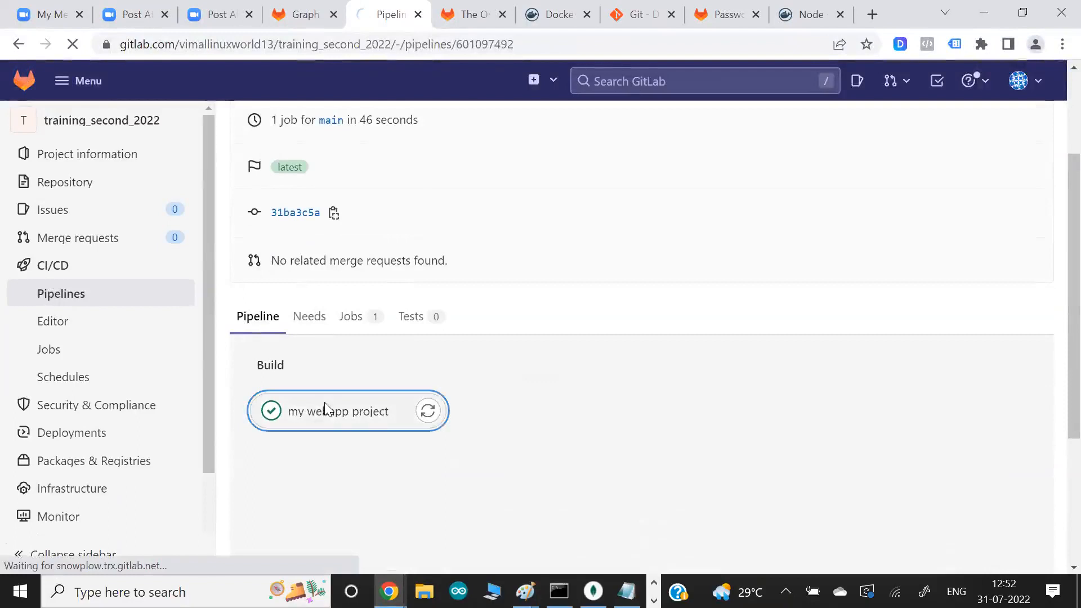
scroll(453, 368, down, 6)
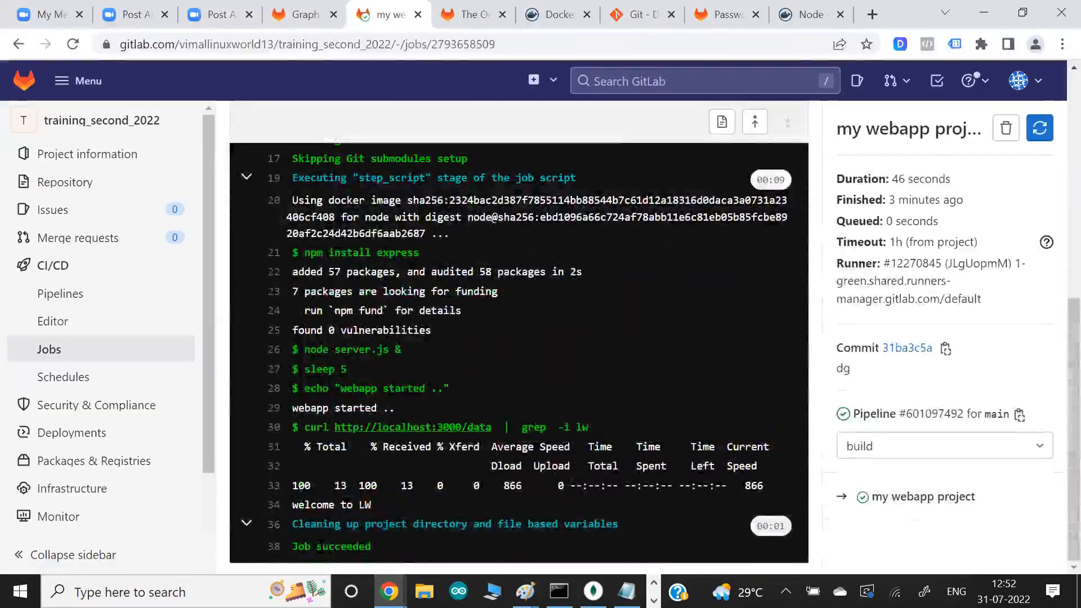
- Examine the job log's final status, the curl and grep -i lw test of the /data page, and the test's output
drag(322, 546, 399, 553)
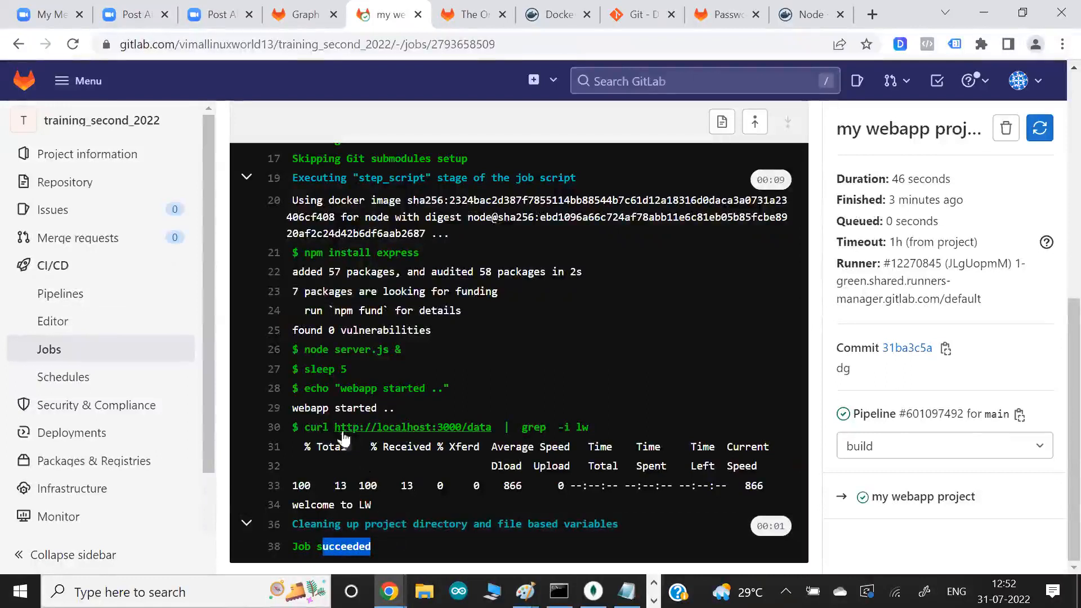
drag(299, 427, 352, 433)
drag(563, 428, 603, 430)
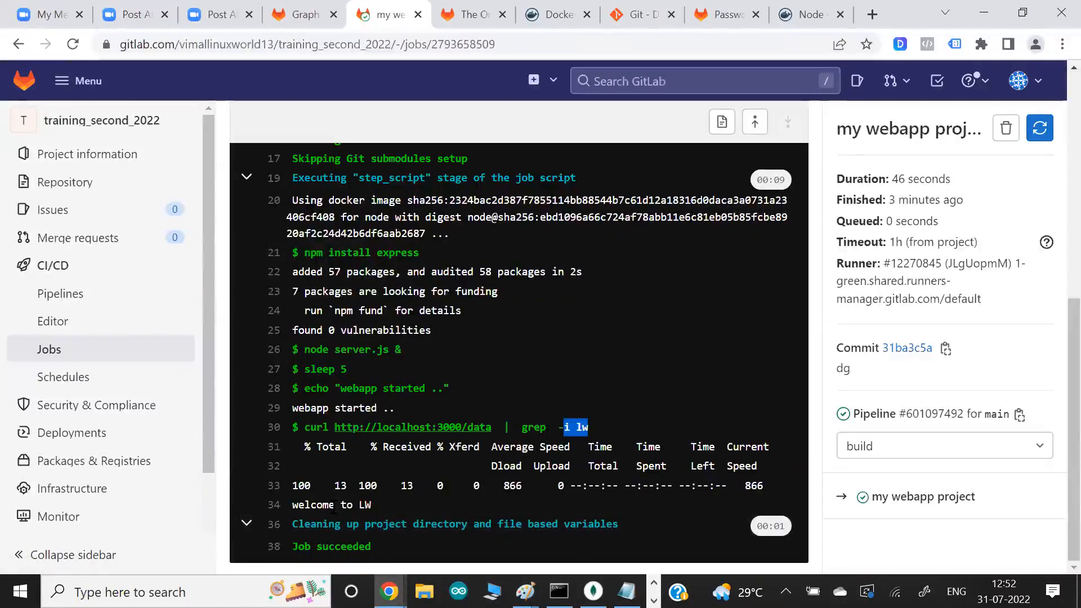
drag(376, 506, 304, 505)
drag(562, 427, 571, 428)
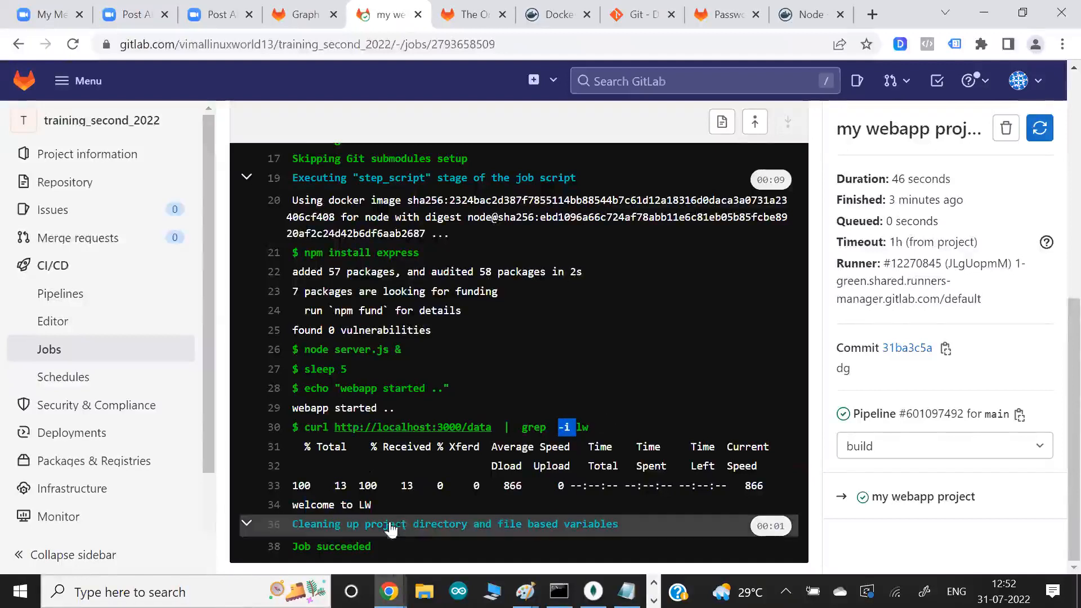
drag(353, 506, 292, 506)
drag(292, 427, 631, 418)
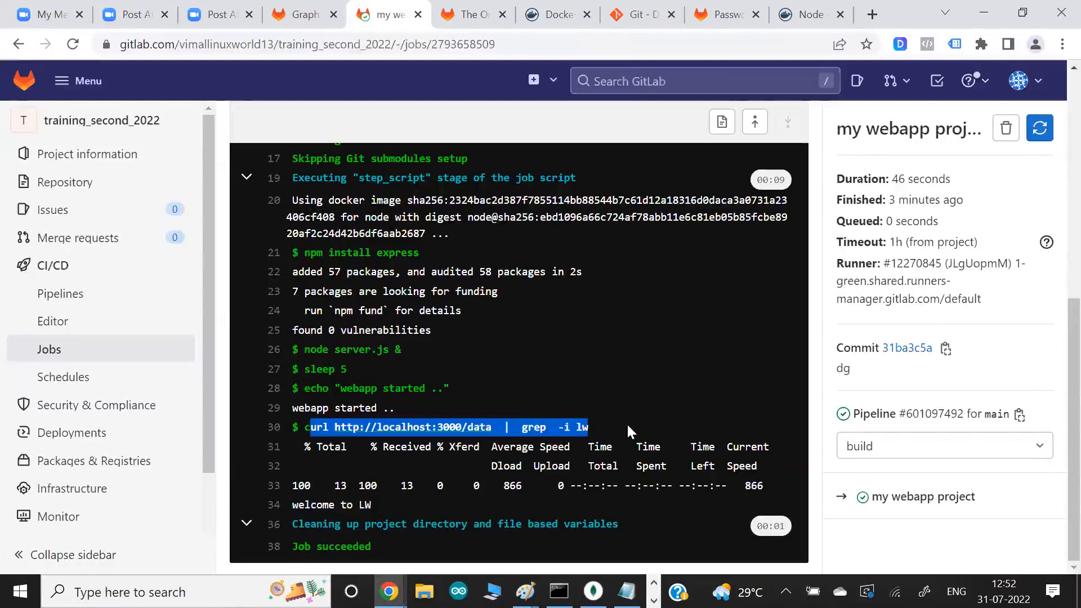
click(637, 290)
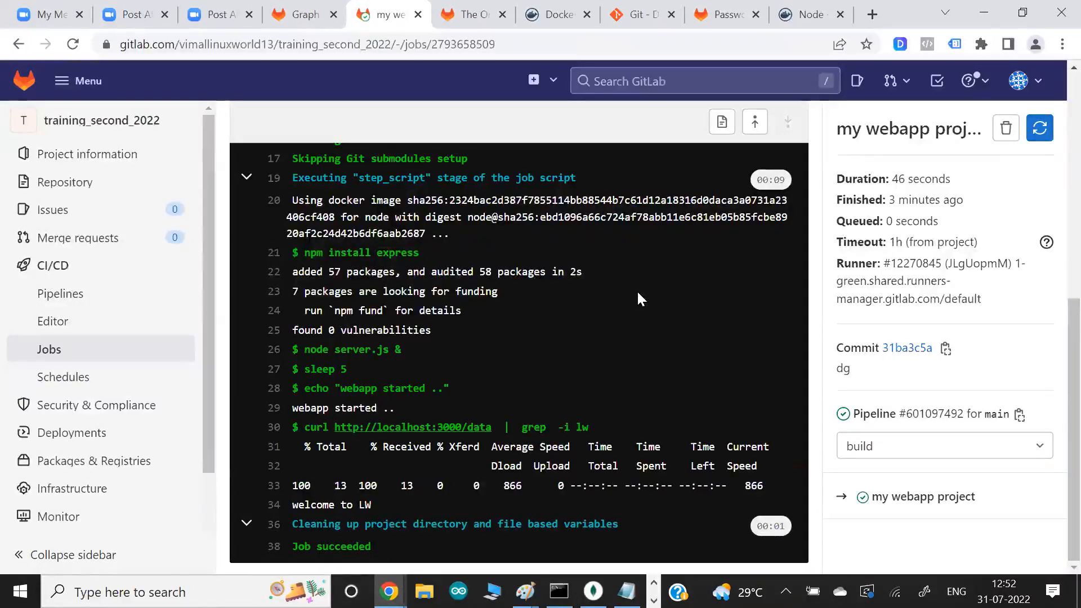
- Switch to Git Bash, list the command history and the project folder's files, and highlight the git add, commit and push commands
key(alt+Tab)
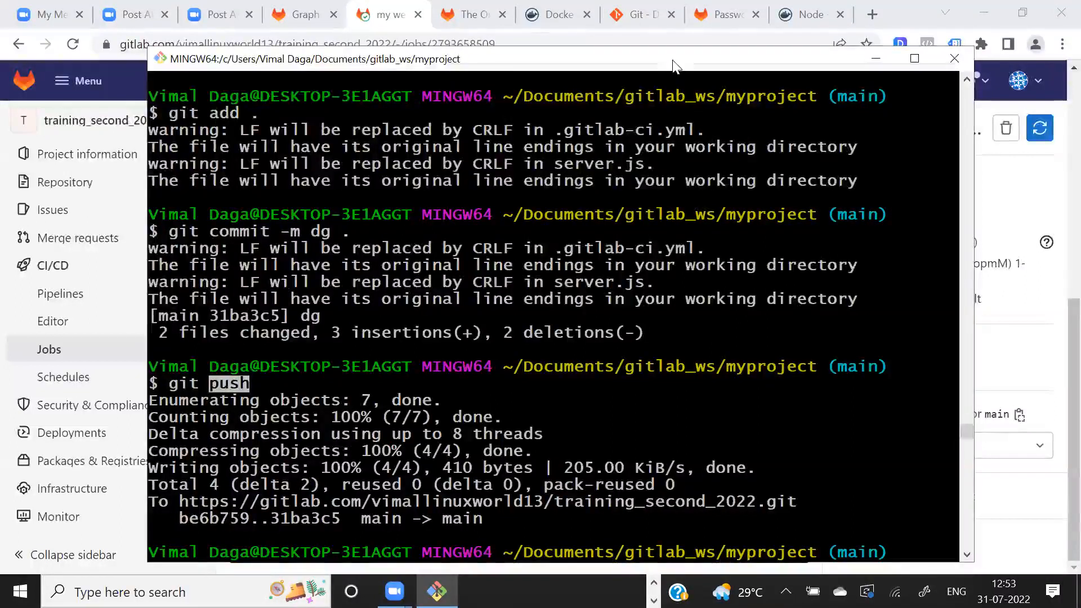
drag(674, 66, 688, 40)
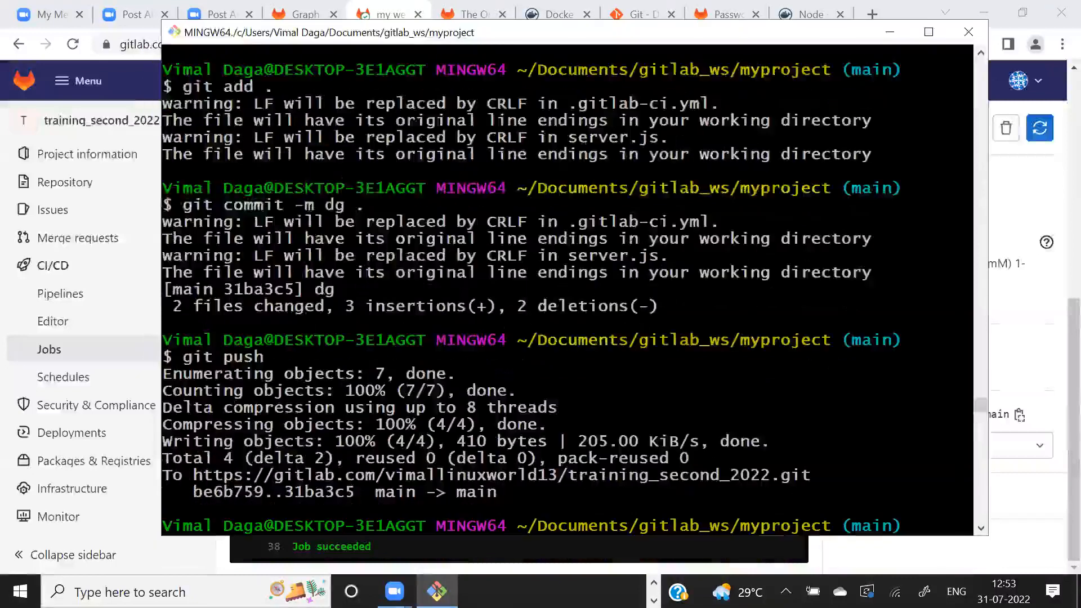
text(history)
key(Return)
key(Return)
key(Return)
text(ls)
key(Return)
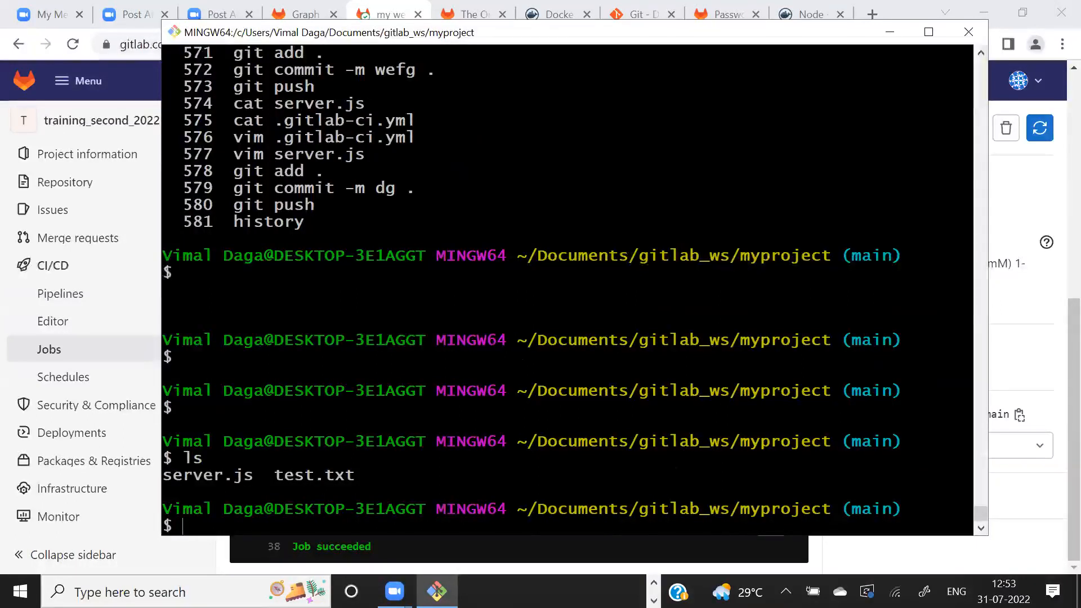
drag(263, 172, 420, 203)
click(420, 203)
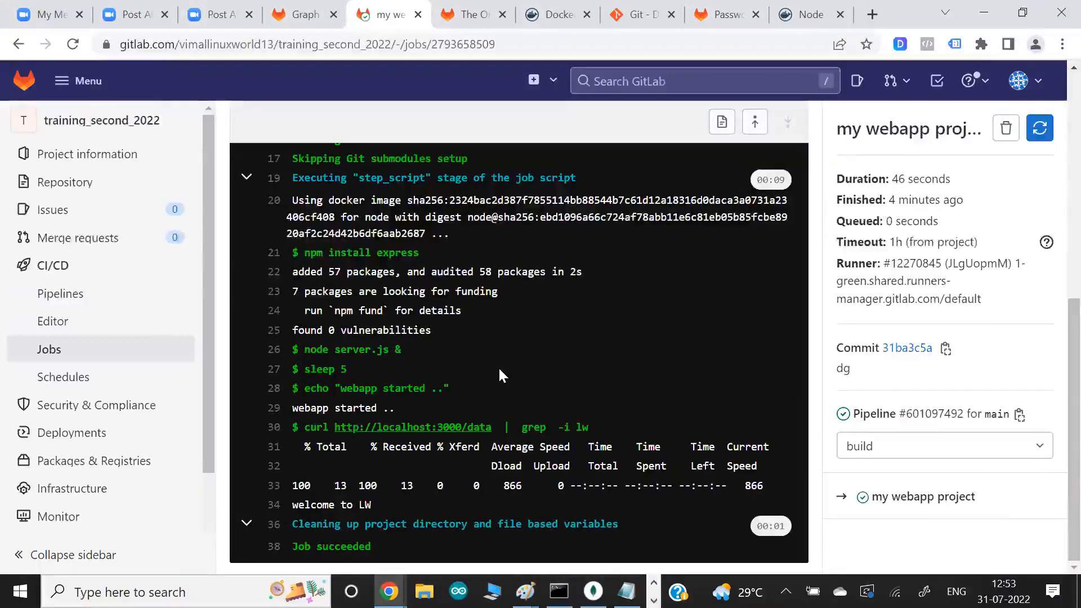
key(alt+Tab)
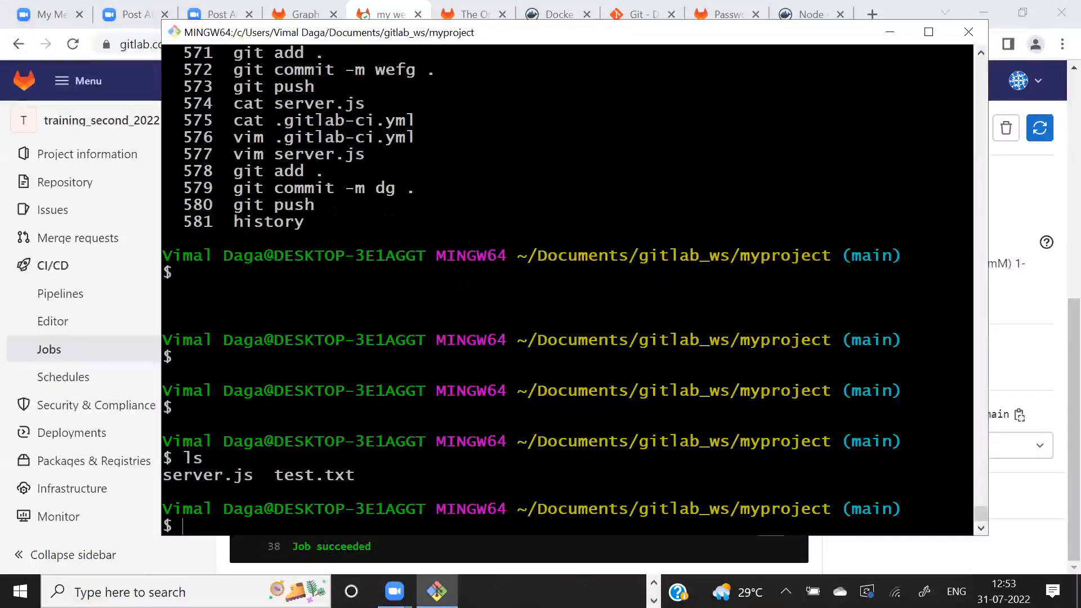
key(alt+Tab)
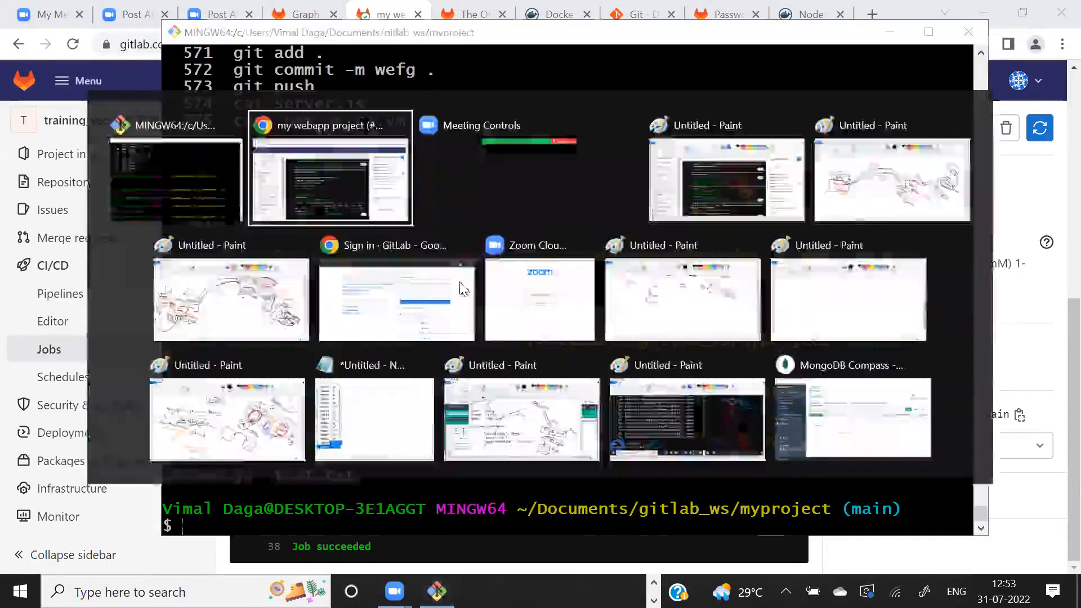
key(alt+Tab)
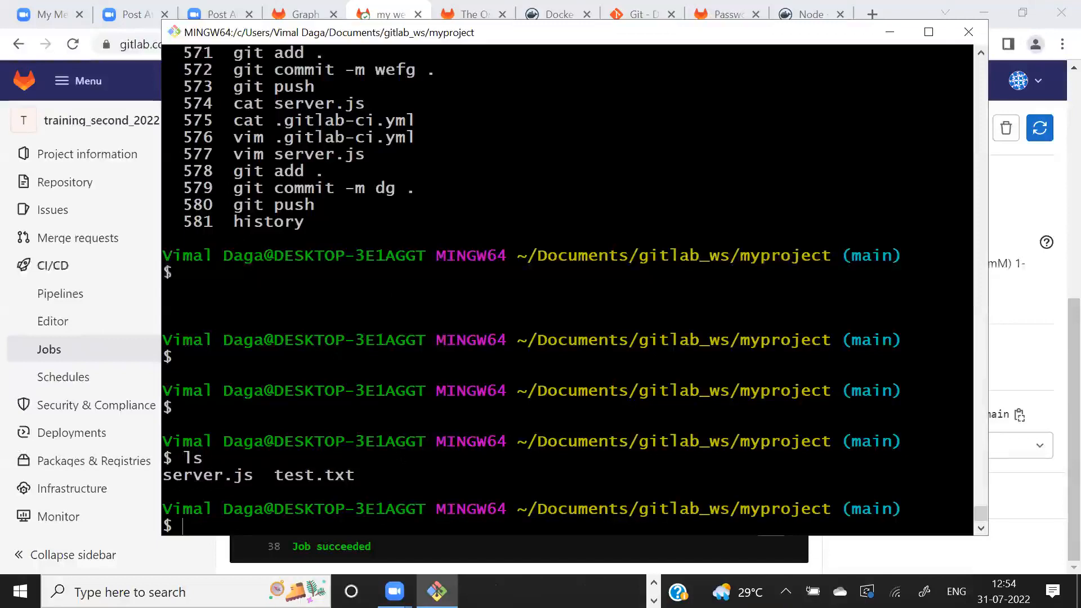
key(alt+Tab)
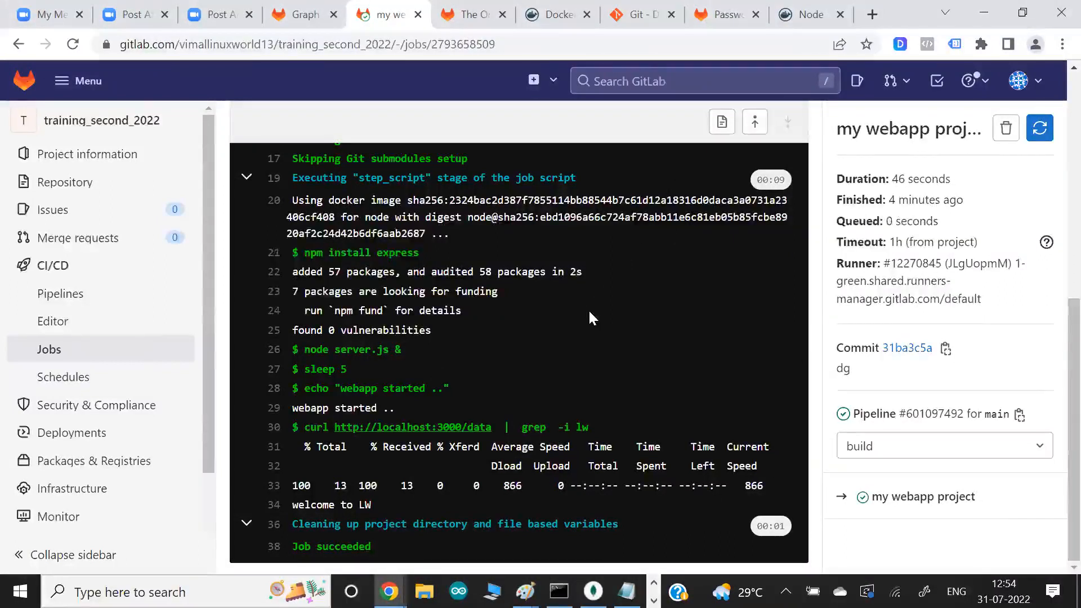
key(alt+Tab)
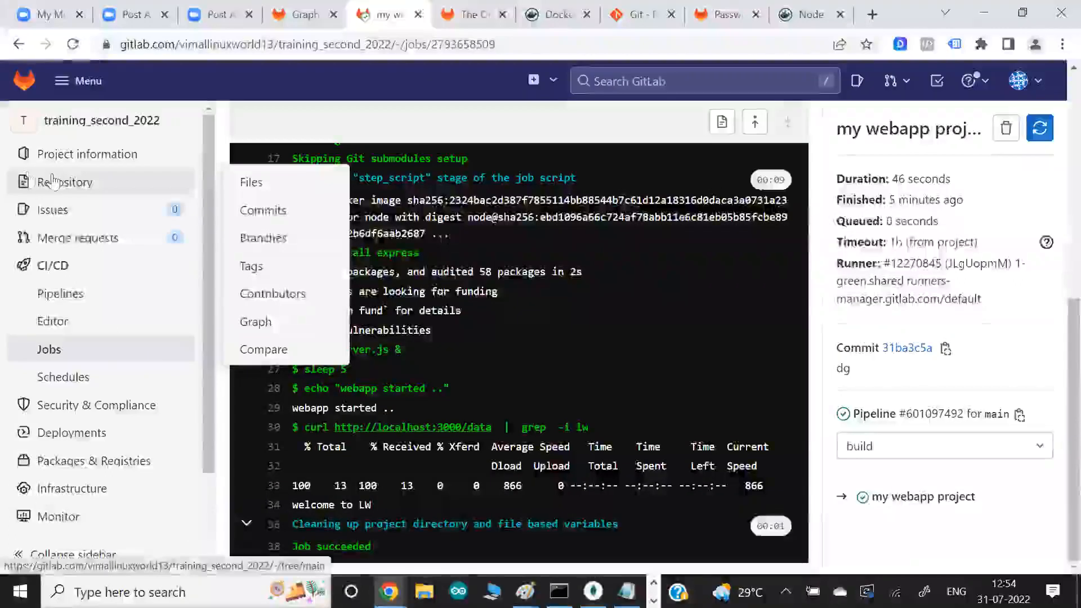
- Open the training_second_2022 repository's file list in GitLab and compare it with the local file listing in Git Bash
click(52, 180)
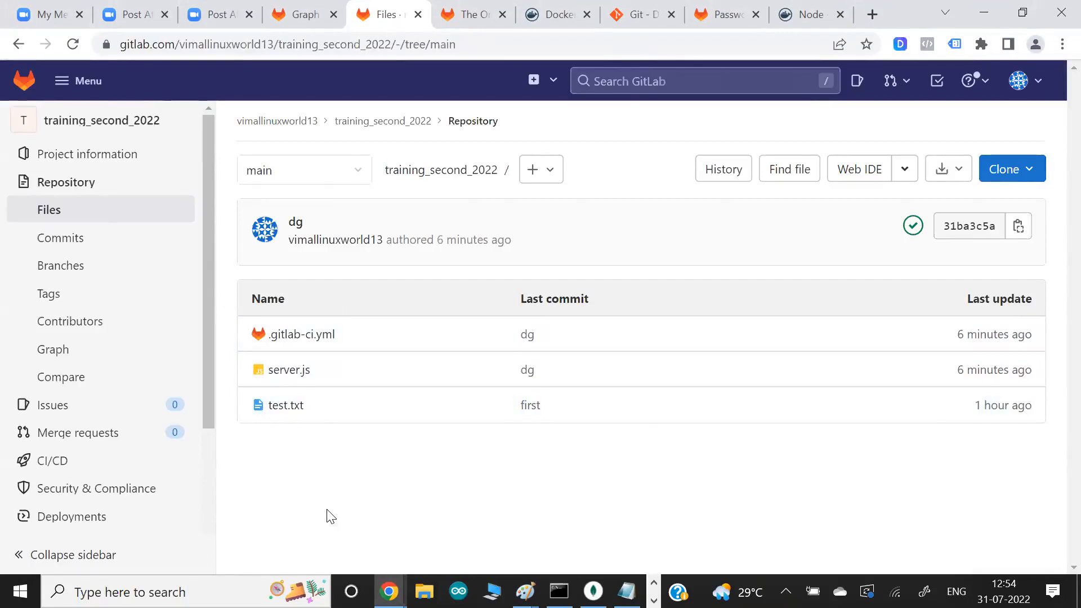
key(alt+Tab)
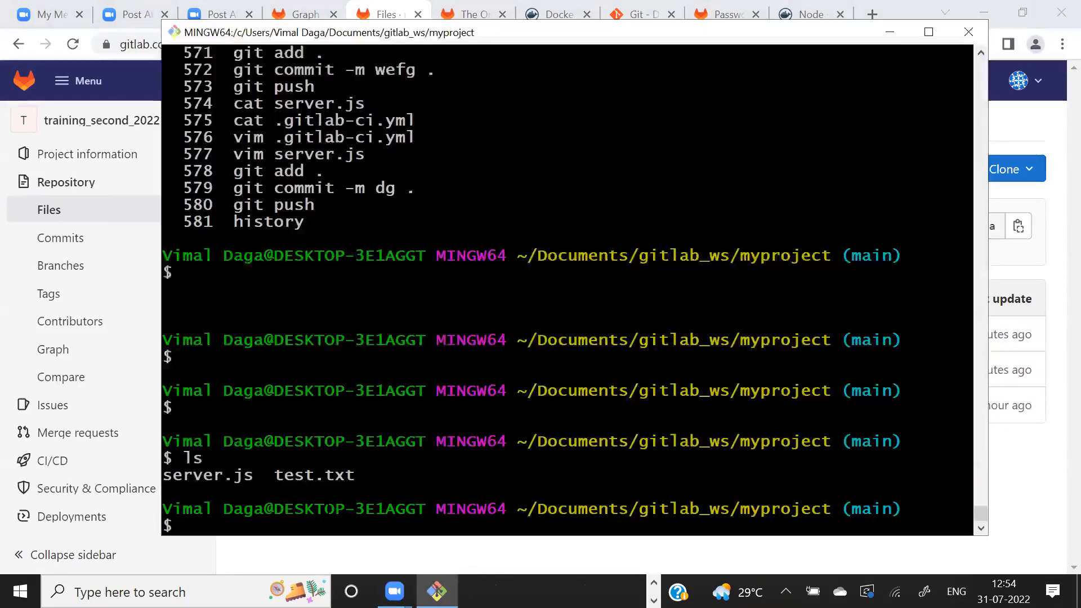
key(alt+Tab)
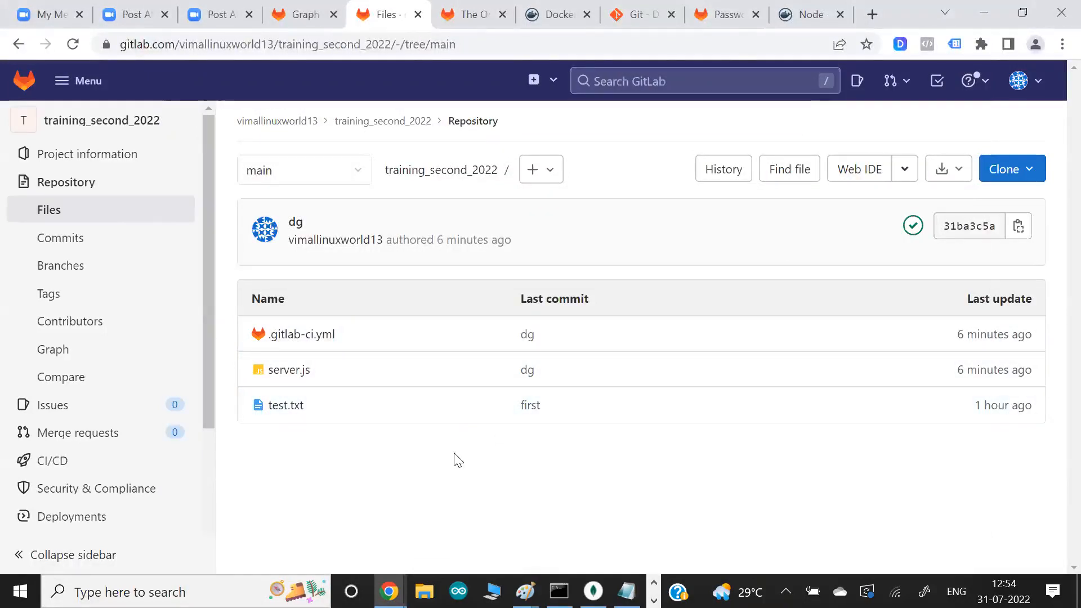
key(alt+Tab)
key(alt+Tab)
key(alt+Tab)
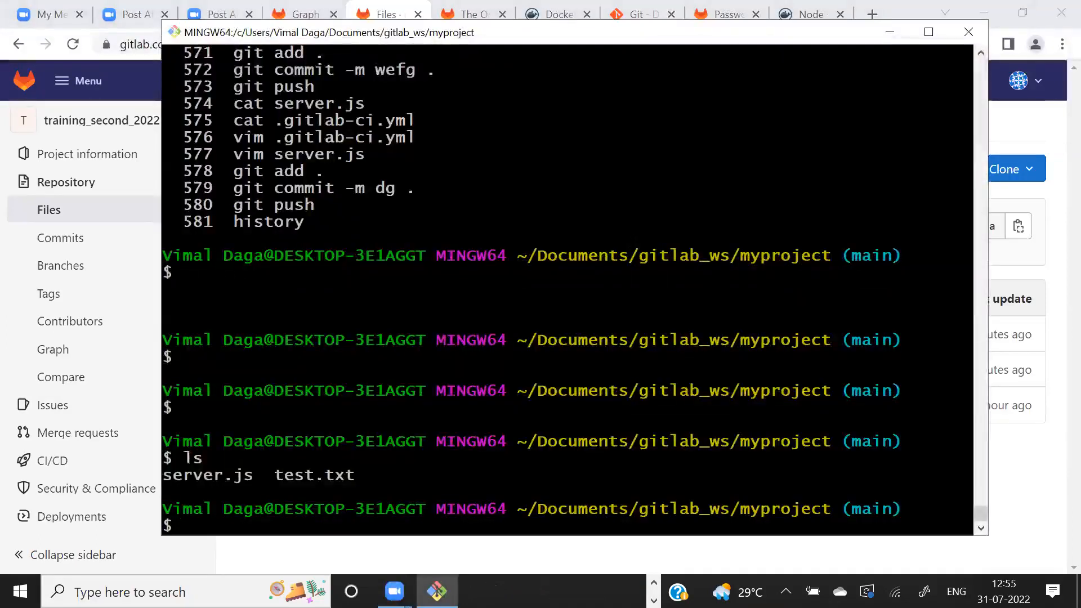
key(alt+Tab)
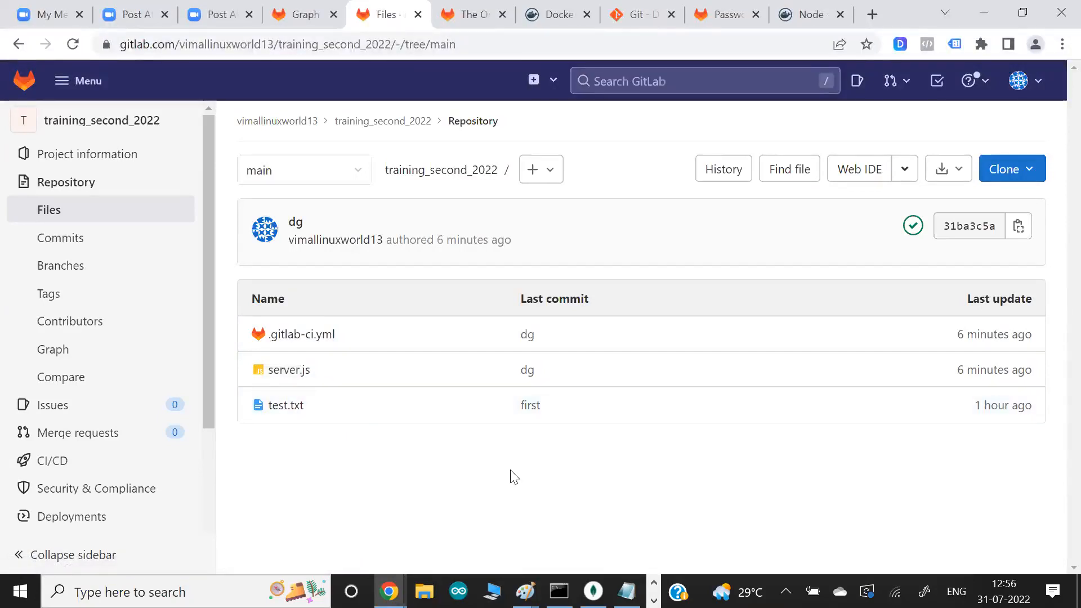
- Switch to Git Bash, print the contents of .gitlab-ci.yml, and highlight the node image name
key(alt+Tab)
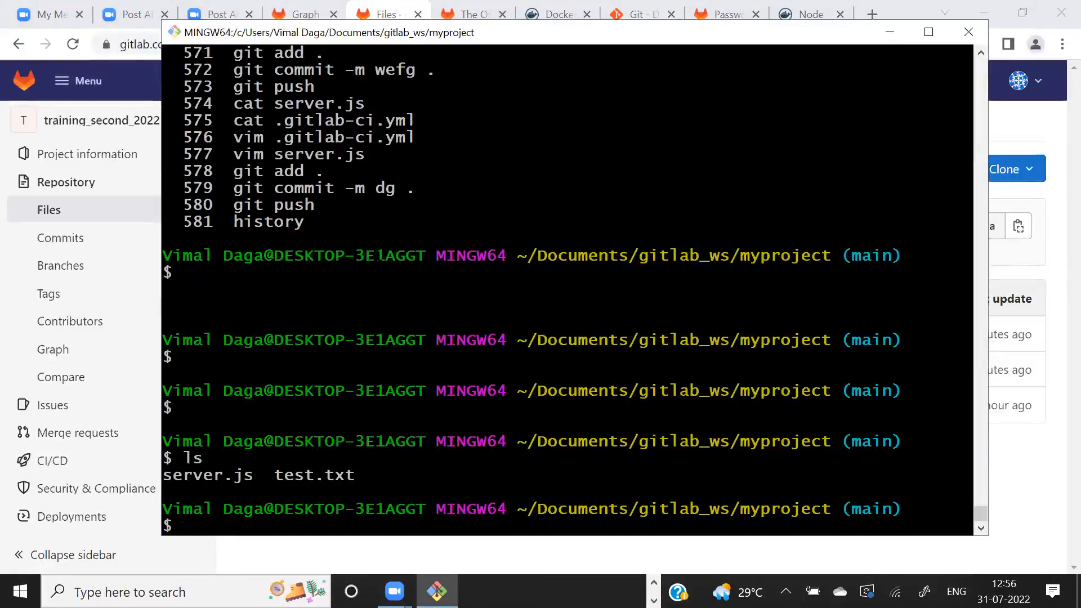
key(alt+Tab)
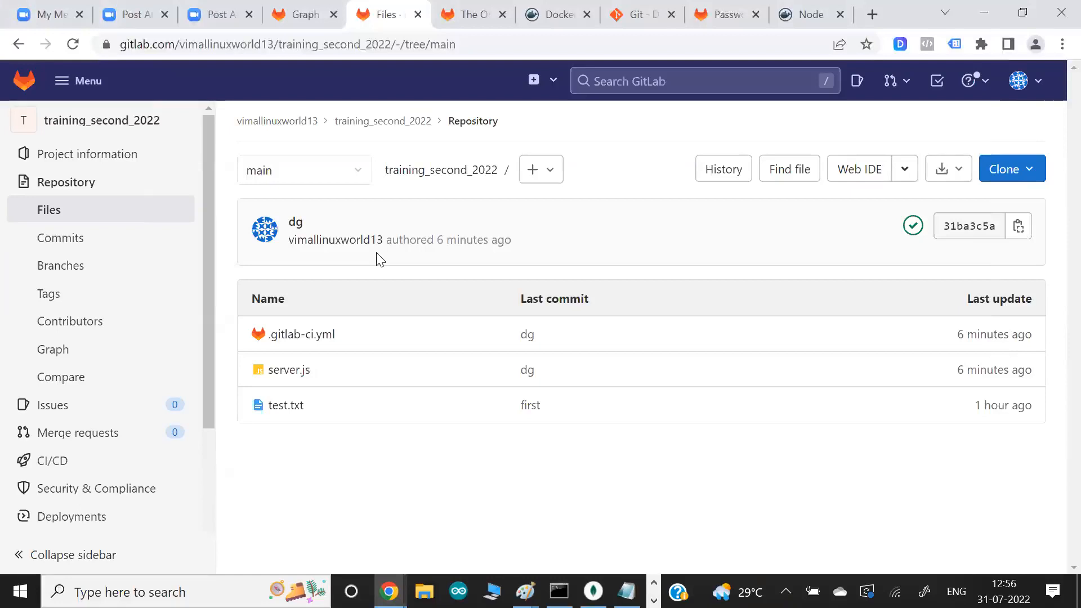
key(alt+Tab)
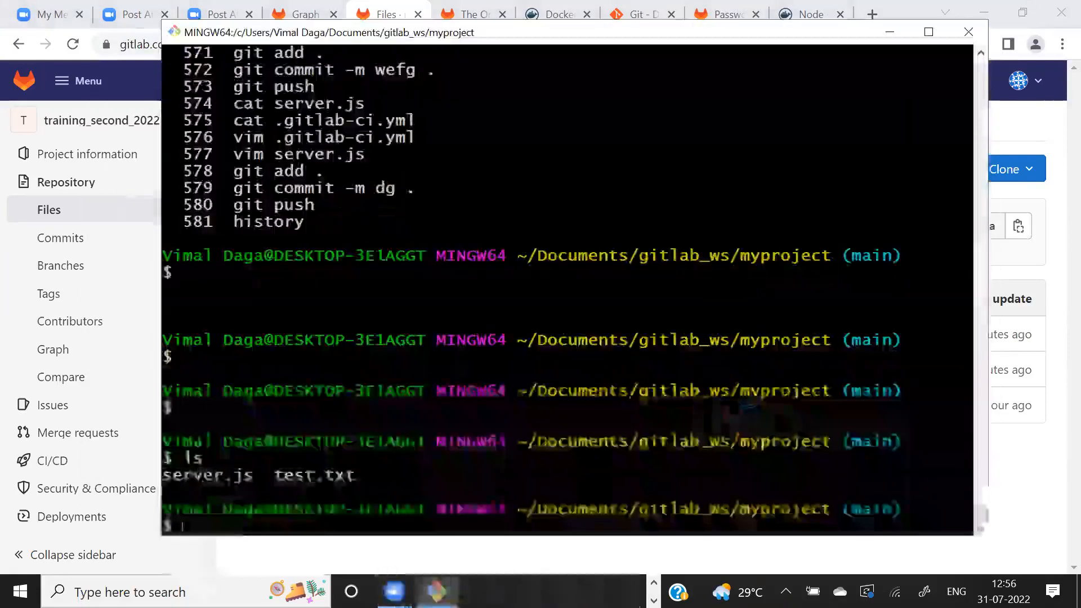
text(cat se)
key(Tab)
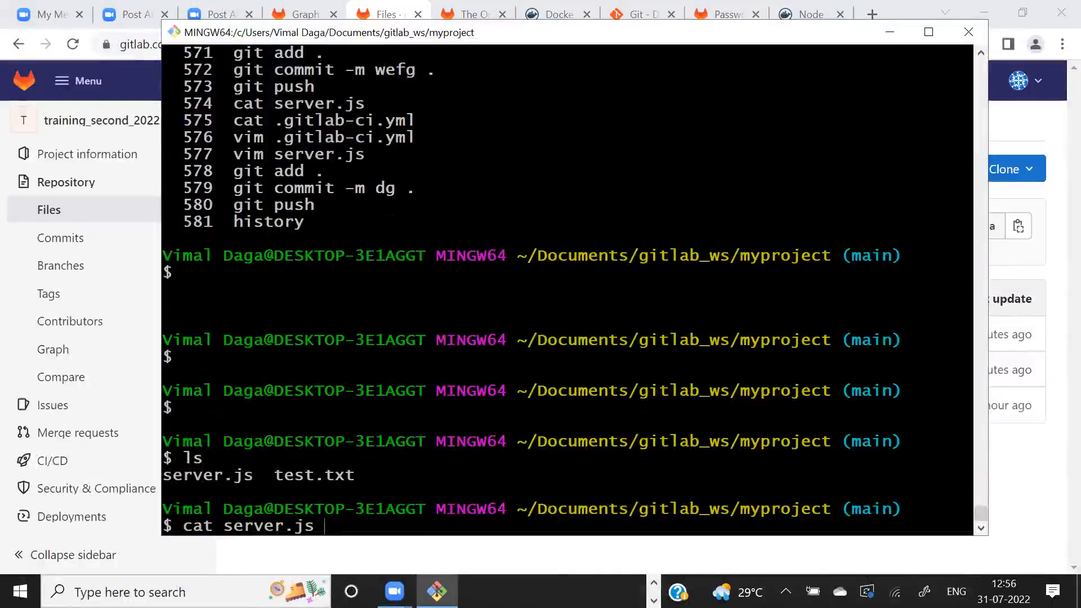
key(BackSpace)
key(BackSpace)
key(BackSpace)
key(BackSpace)
key(BackSpace)
key(BackSpace)
key(BackSpace)
key(BackSpace)
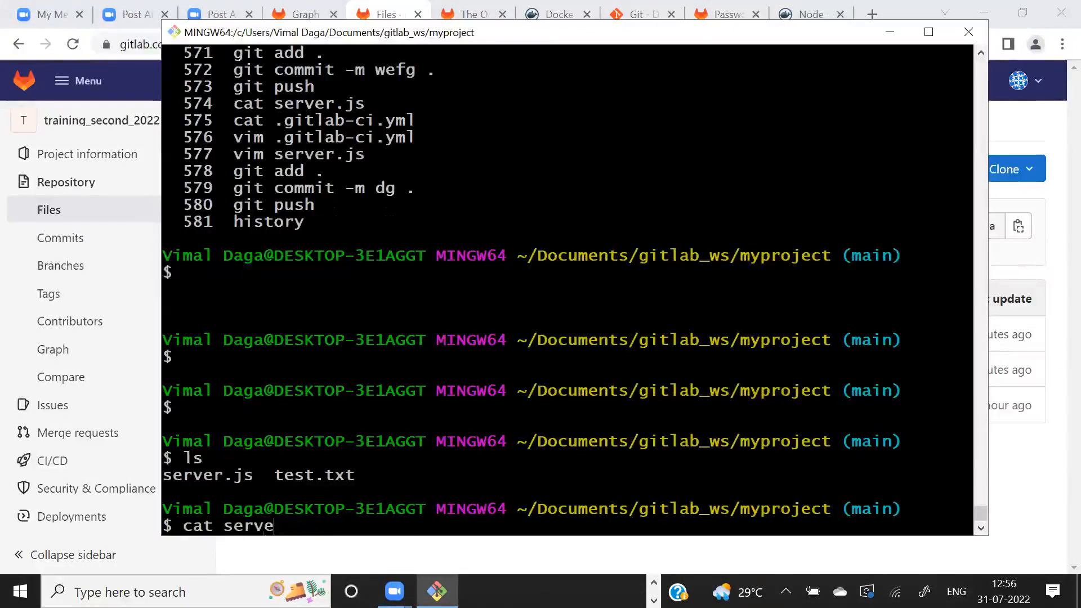
key(BackSpace)
key(BackSpace)
text(.gitl)
key(Tab)
key(Return)
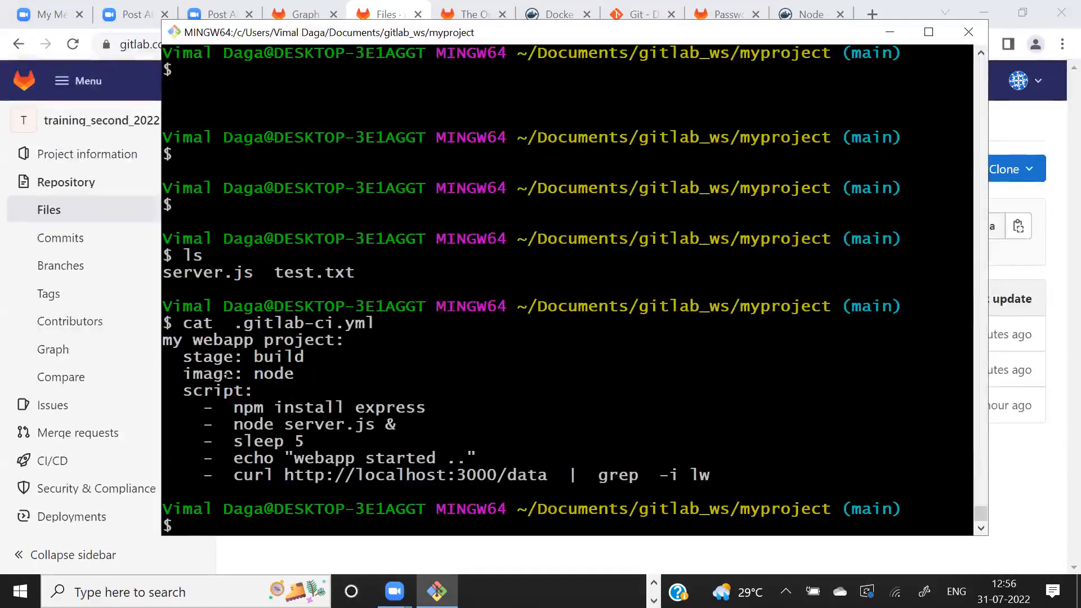
double_click(255, 374)
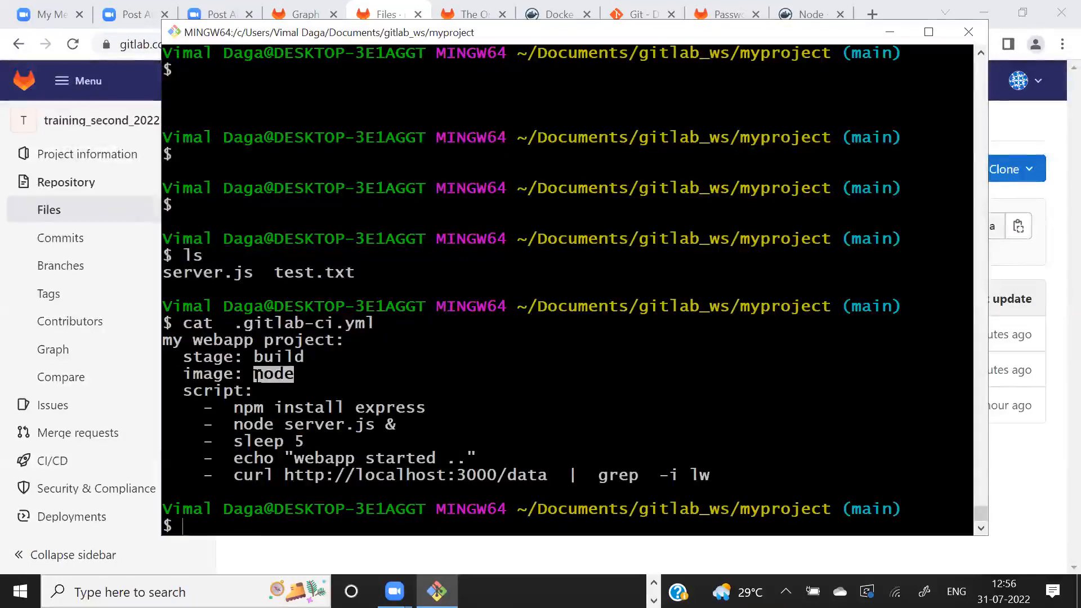
- In the browser, view the node image page on Docker Hub and open the training_second_2022 project's Container Registry in GitLab
key(alt+Tab)
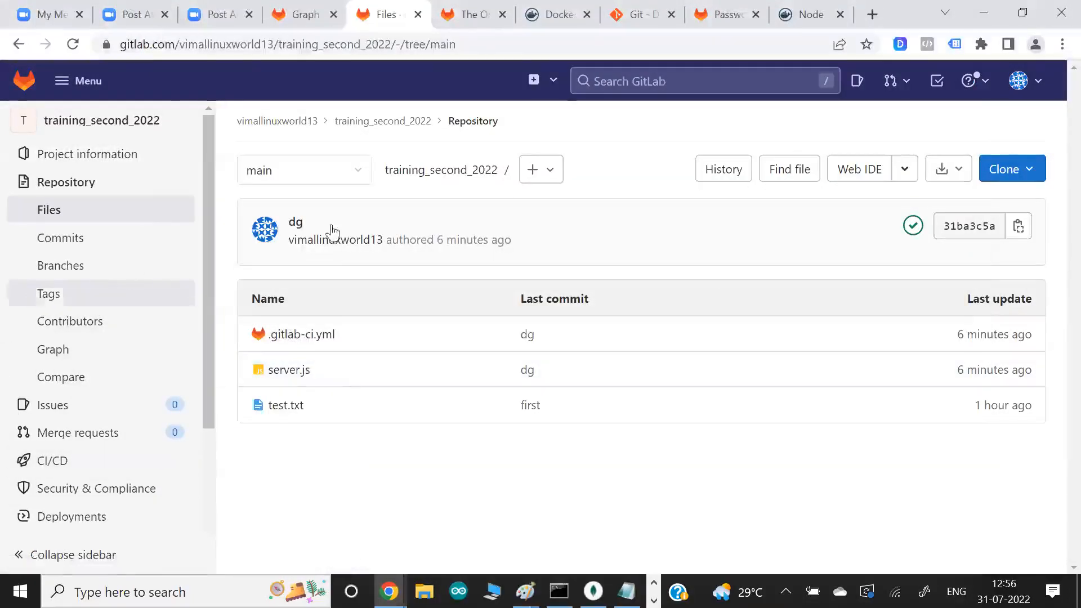
click(802, 16)
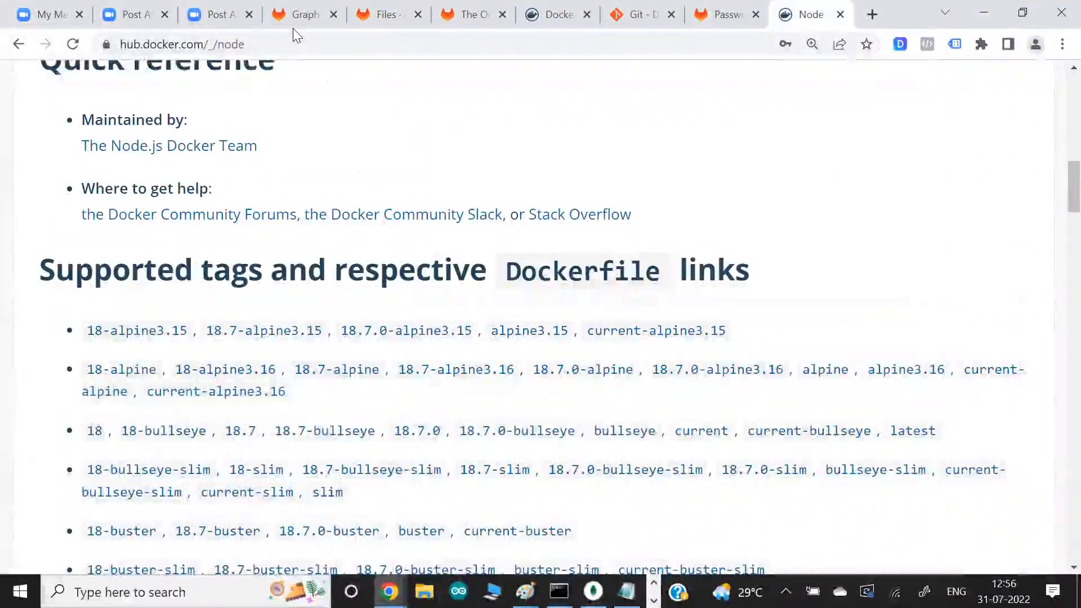
click(387, 15)
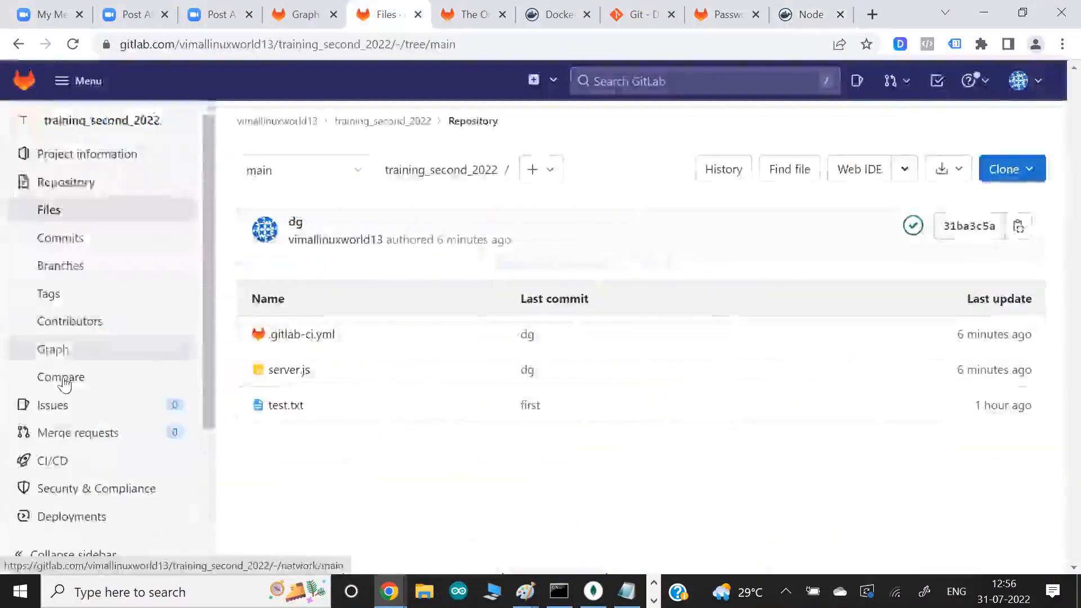
scroll(65, 371, down, 3)
mouse_move(99, 376)
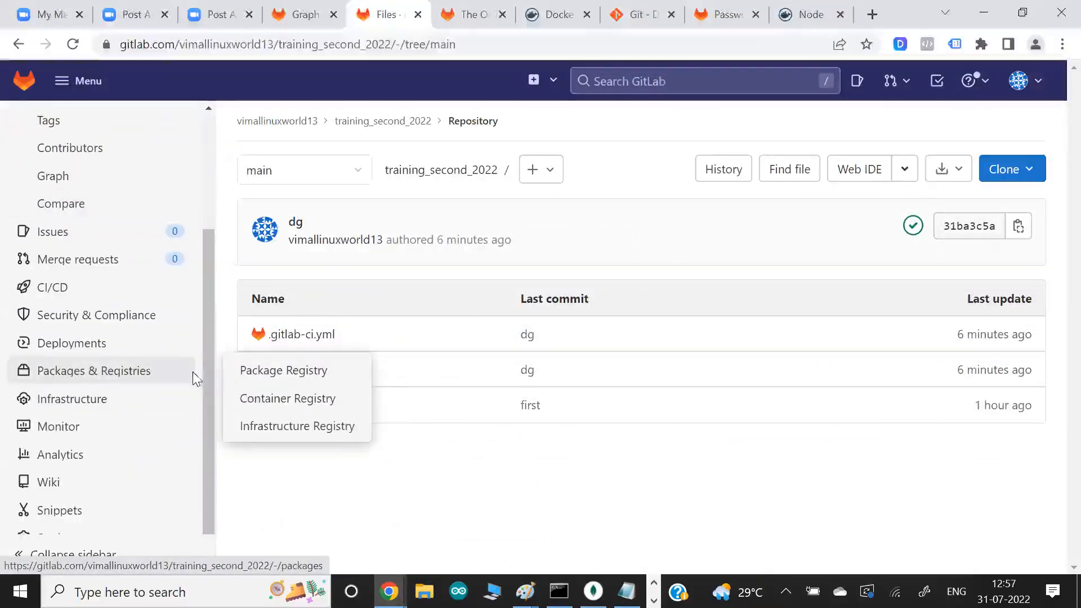
click(261, 400)
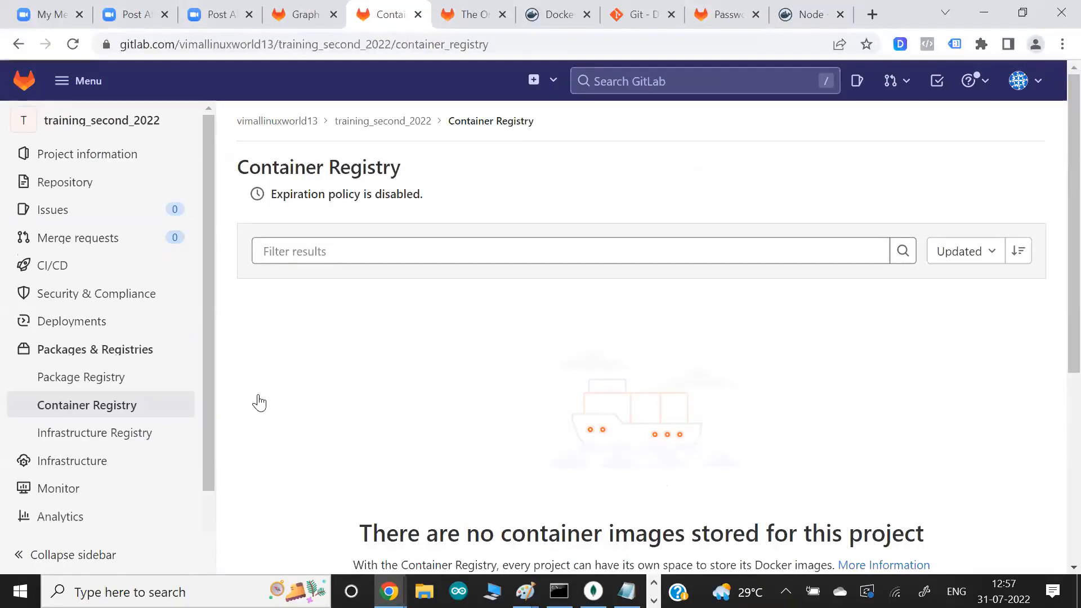
- Return to Git Bash and highlight the whole my webapp project job definition, from its name to the curl test
key(alt+Tab)
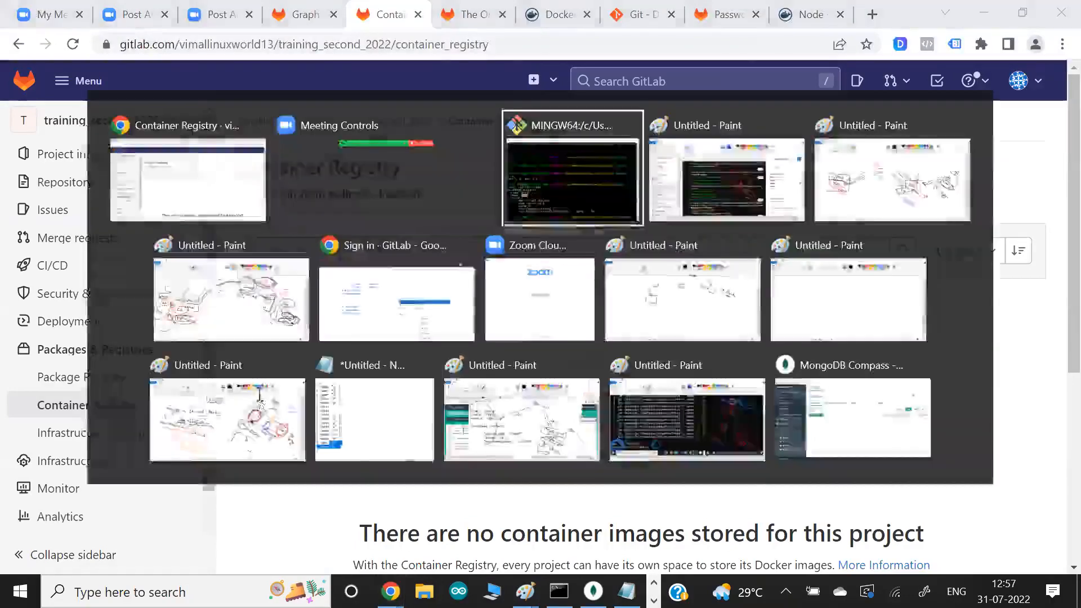
drag(165, 340, 740, 477)
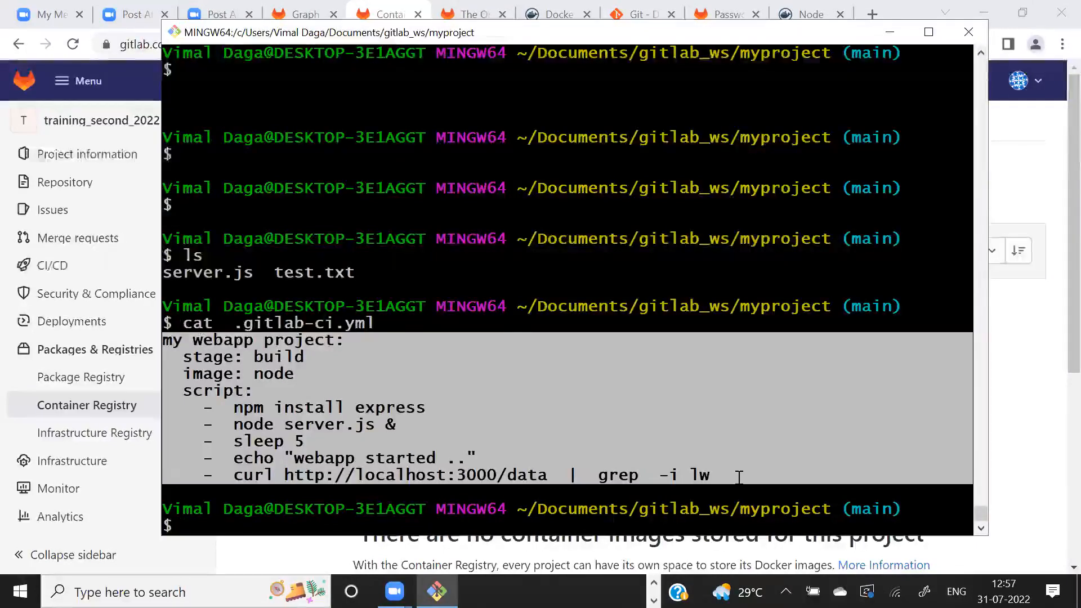
- Open a new Paint canvas and handwrite the underlined heading "Runner" near its top centre with the brush
key(alt+Tab)
key(alt+Tab)
key(alt+Tab)
key(alt+Tab)
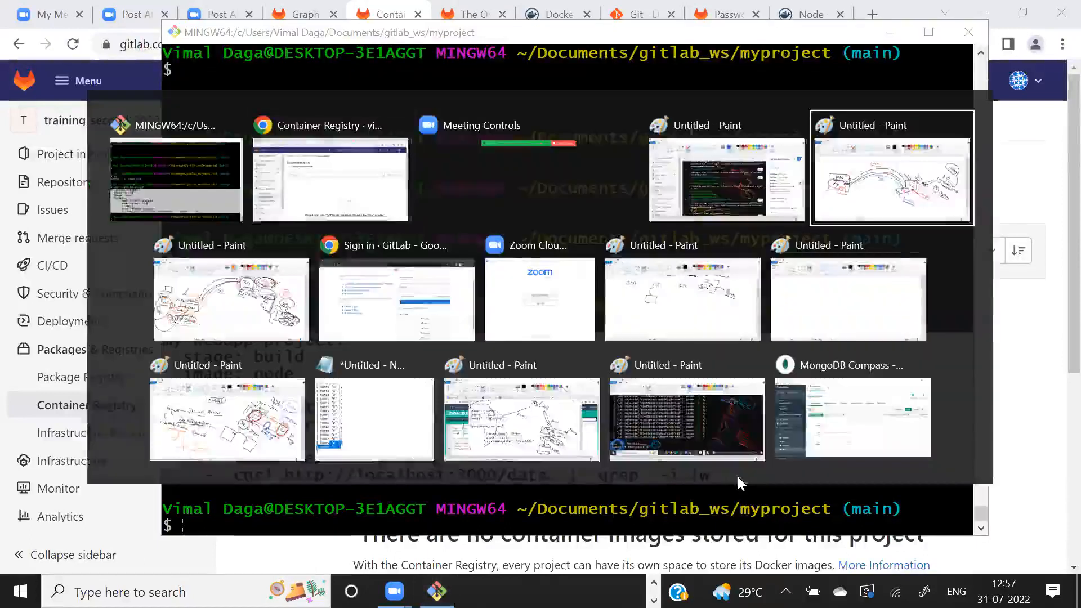
key(super)
text(paint)
key(Return)
click(274, 83)
mouse_move(458, 163)
mouse_down()
mouse_move(460, 147)
mouse_move(472, 160)
mouse_move(544, 155)
mouse_up()
drag(554, 177, 448, 171)
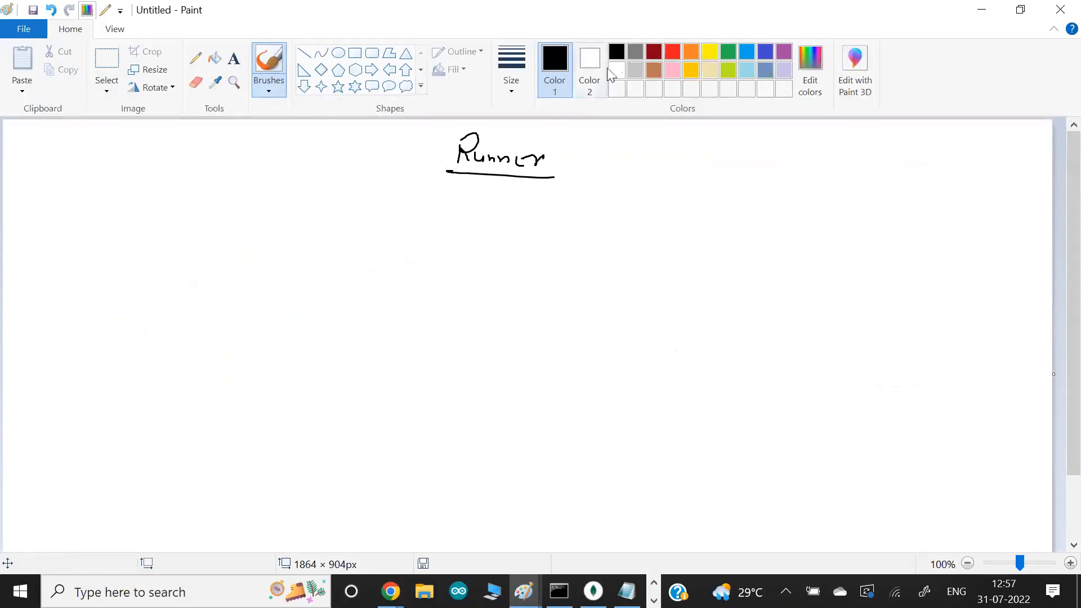
- Handwrite "Pipeline As Code" on the canvas below and left of the heading, and draw an arrow from it towards the middle
mouse_move(112, 294)
mouse_down()
mouse_move(111, 274)
mouse_move(129, 289)
mouse_up()
mouse_move(133, 293)
mouse_down()
mouse_move(133, 281)
mouse_move(169, 291)
mouse_up()
drag(184, 283, 134, 344)
drag(151, 341, 165, 346)
drag(167, 343, 175, 348)
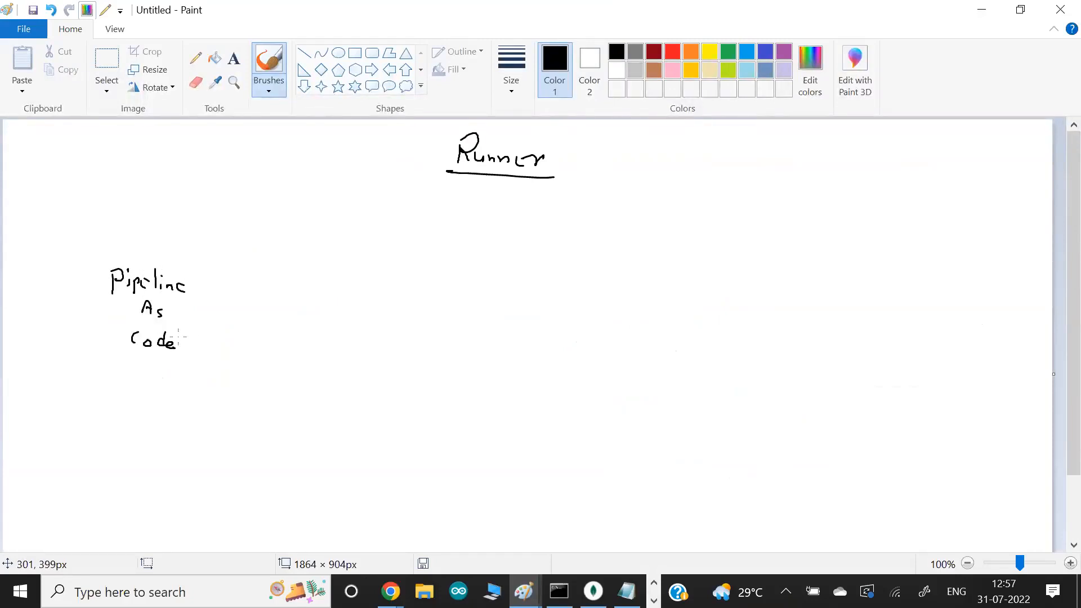
mouse_move(231, 302)
mouse_down()
mouse_move(384, 308)
mouse_move(385, 319)
mouse_up()
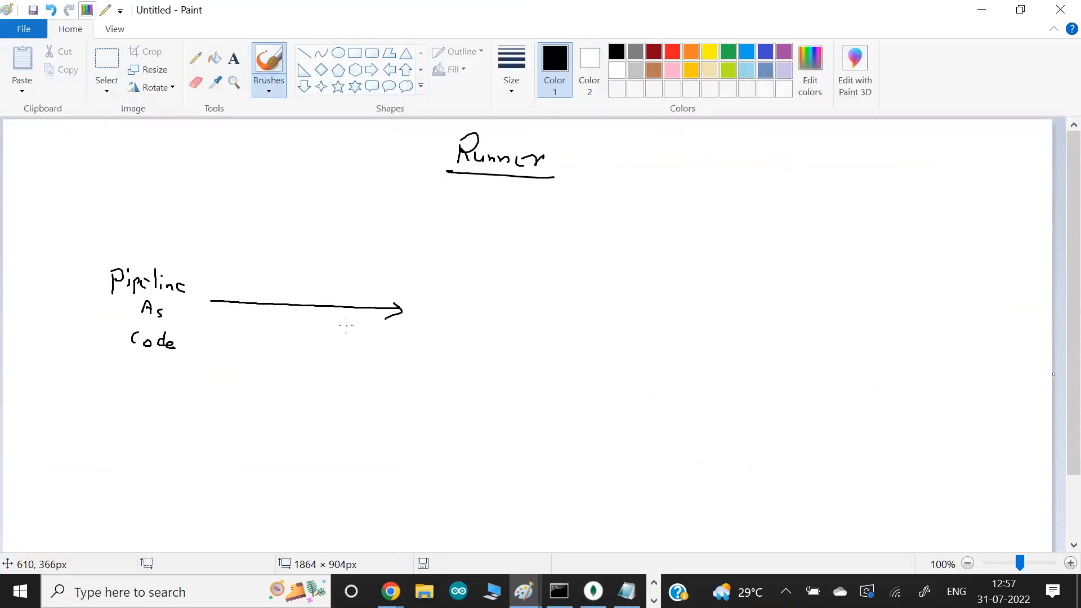
- Switch back to Git Bash and highlight the job definition lines in the printed .gitlab-ci.yml from project to localhost
key(alt+Tab)
key(alt+Tab)
key(Tab)
drag(263, 324, 375, 324)
drag(263, 341, 432, 473)
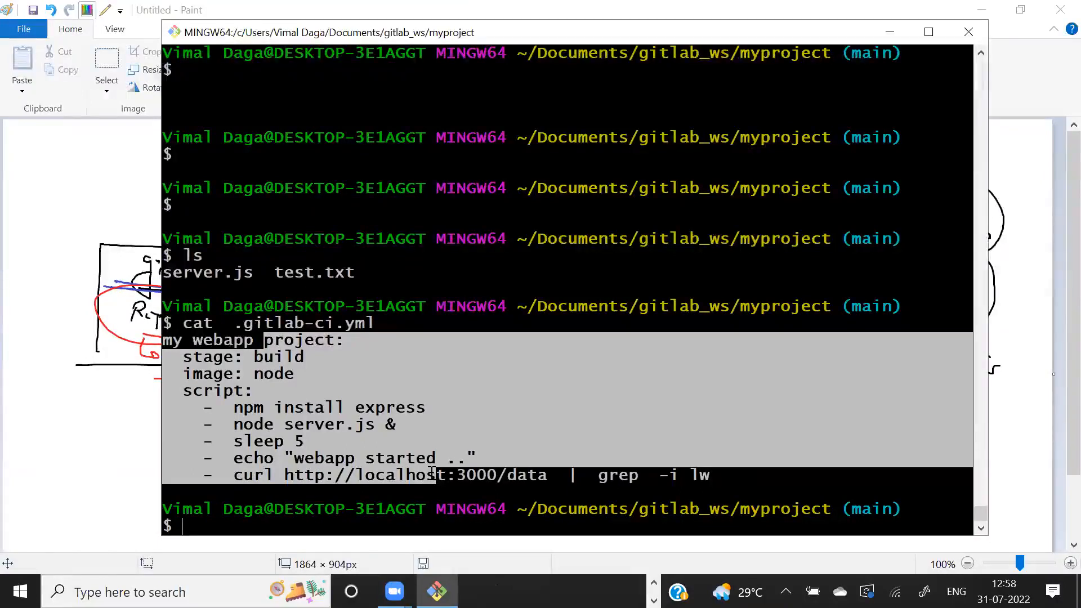
- Return to GitLab in the browser and open the training_second_2022 project's pipelines list
key(alt+Tab)
key(alt+Tab)
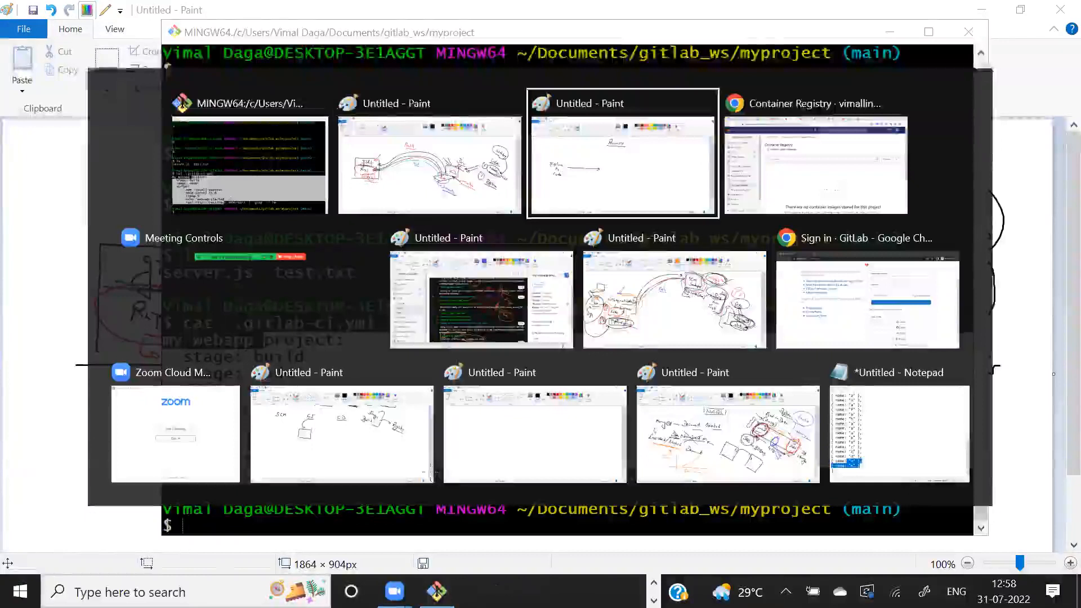
key(alt+Tab)
key(alt+Tab)
key(alt+Tab)
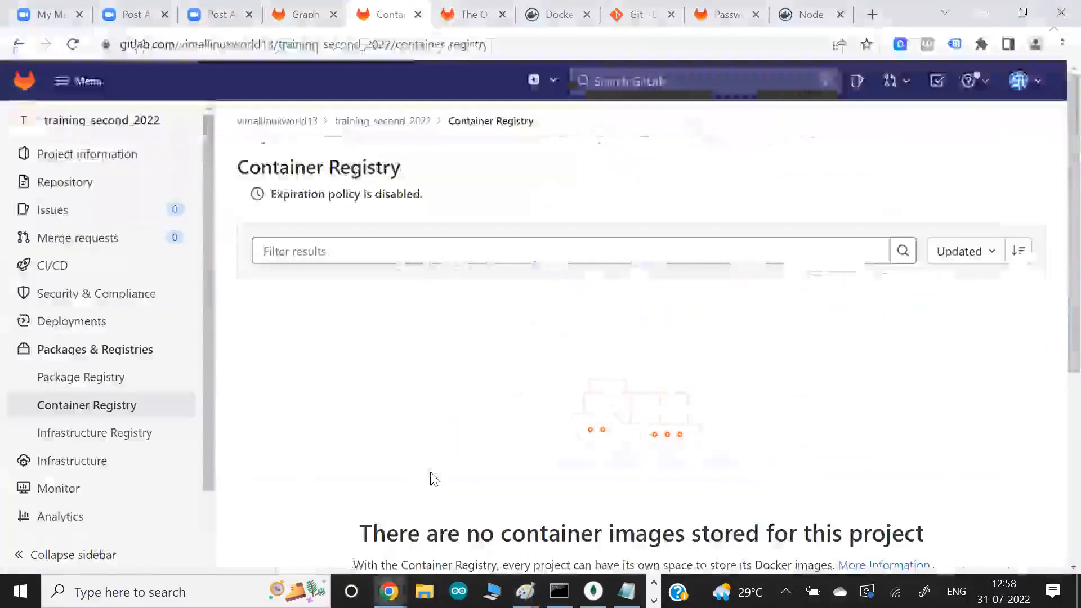
scroll(83, 374, down, 1)
mouse_move(92, 244)
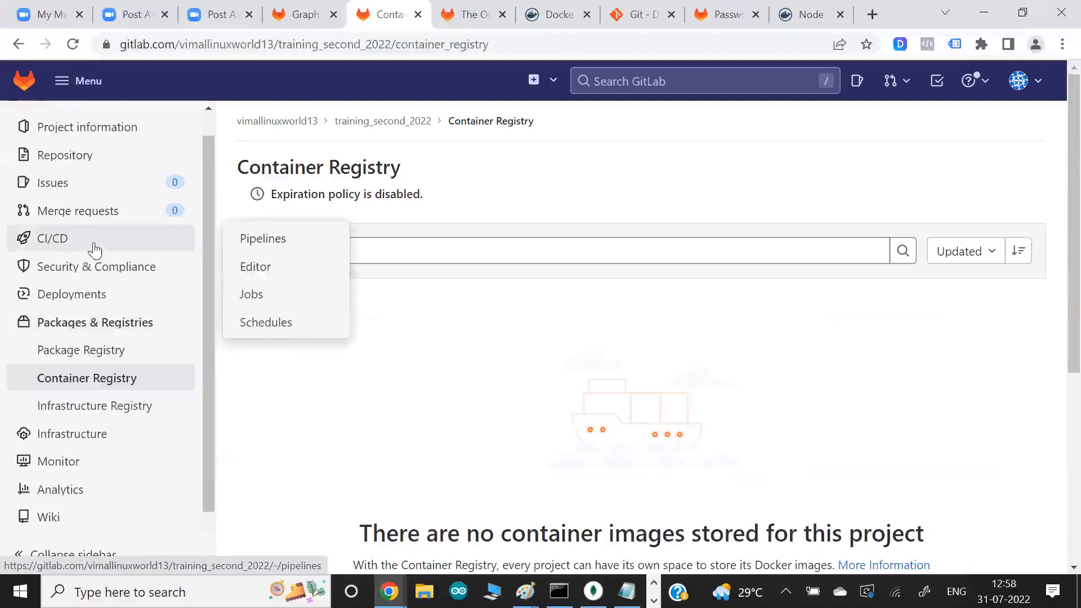
click(248, 239)
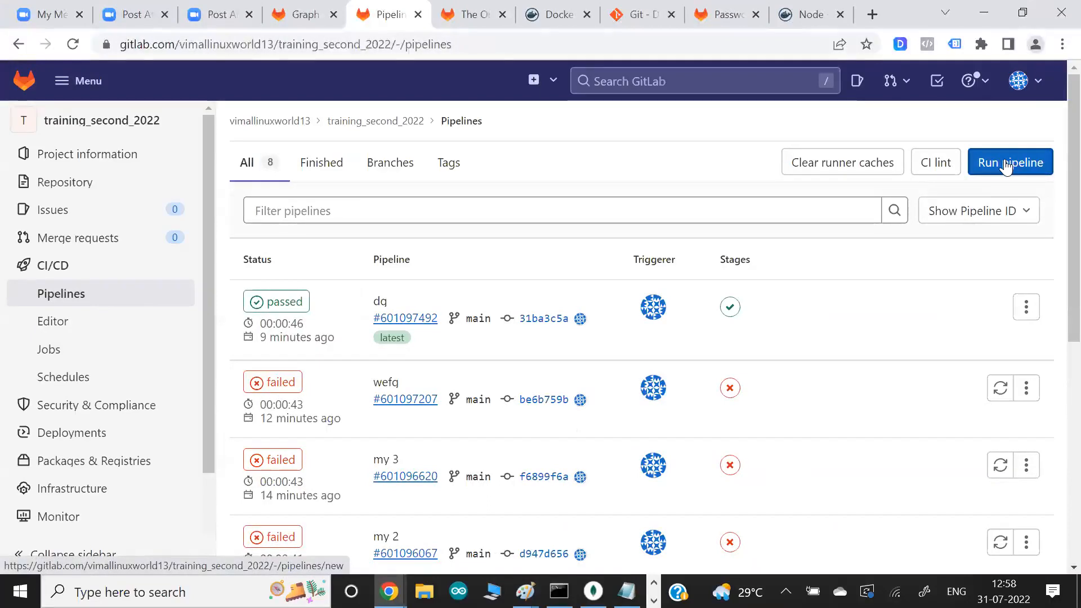
- Manually run a new pipeline for the main branch without adding any variables
click(1006, 164)
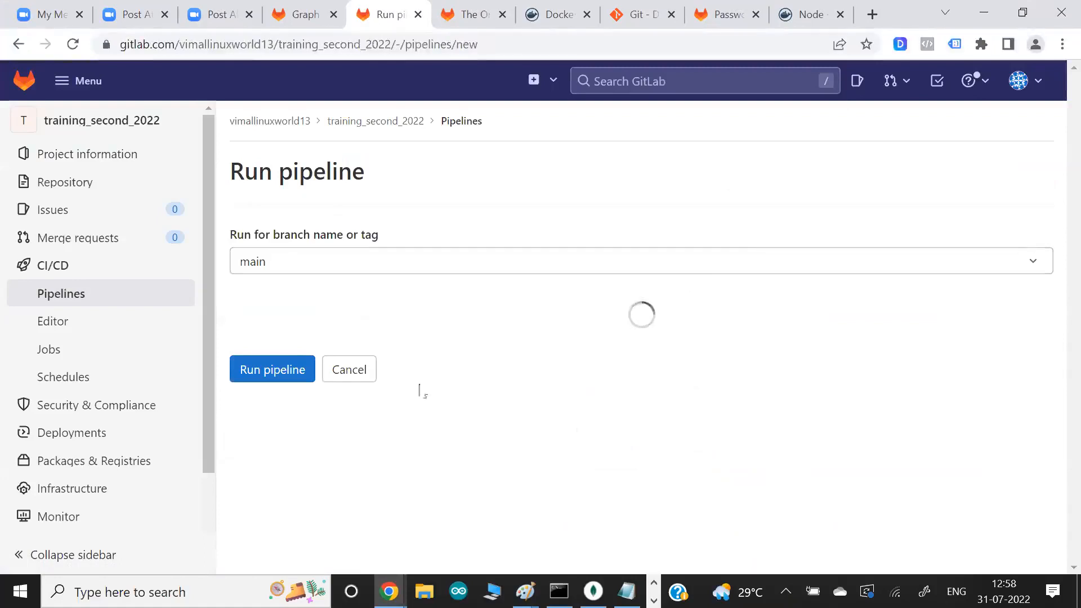
click(281, 423)
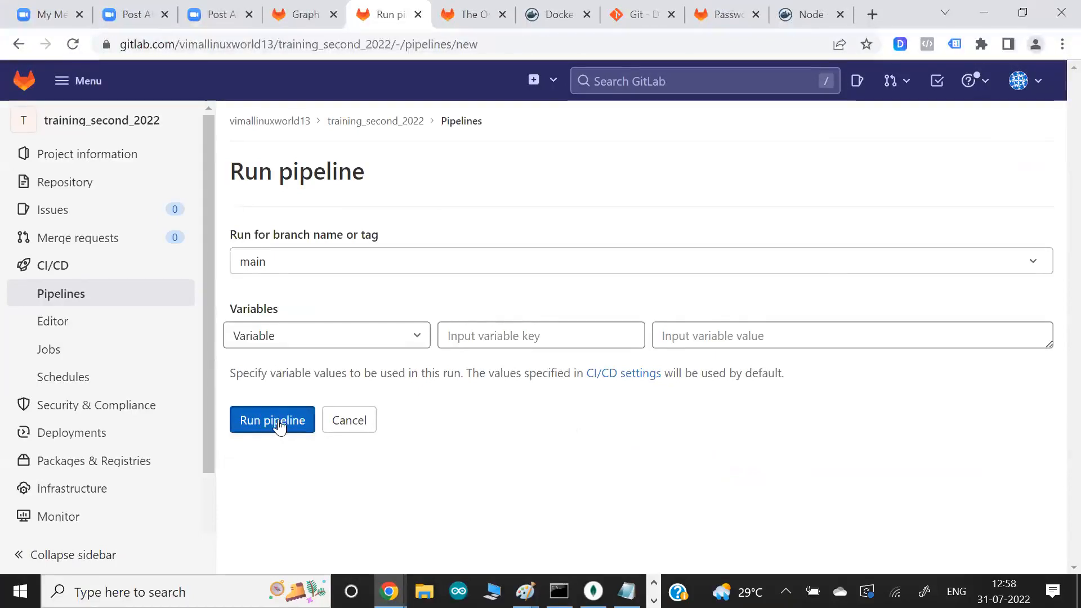
click(285, 269)
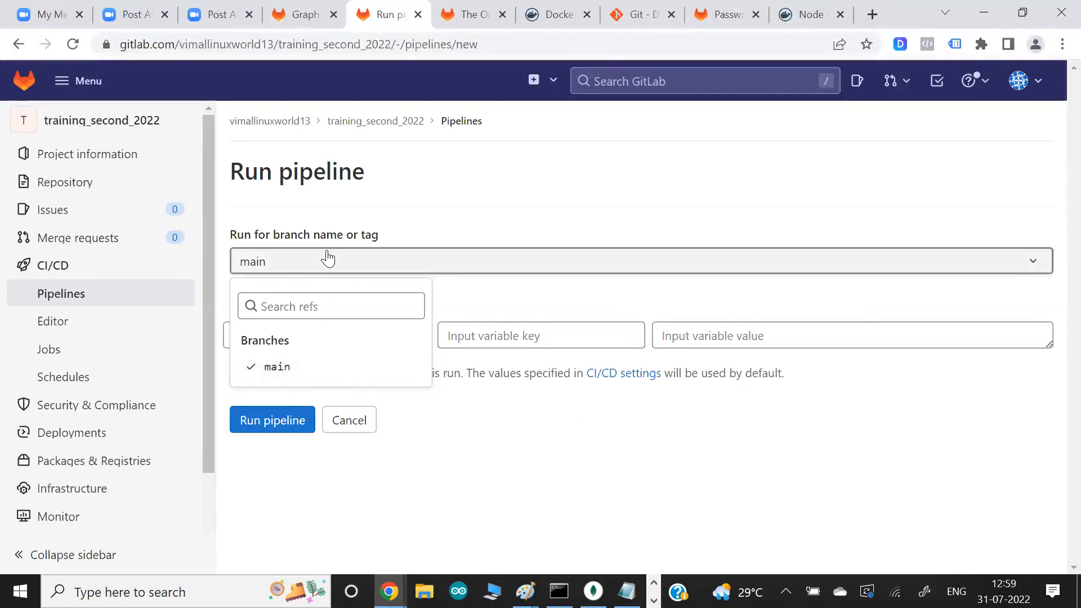
click(264, 420)
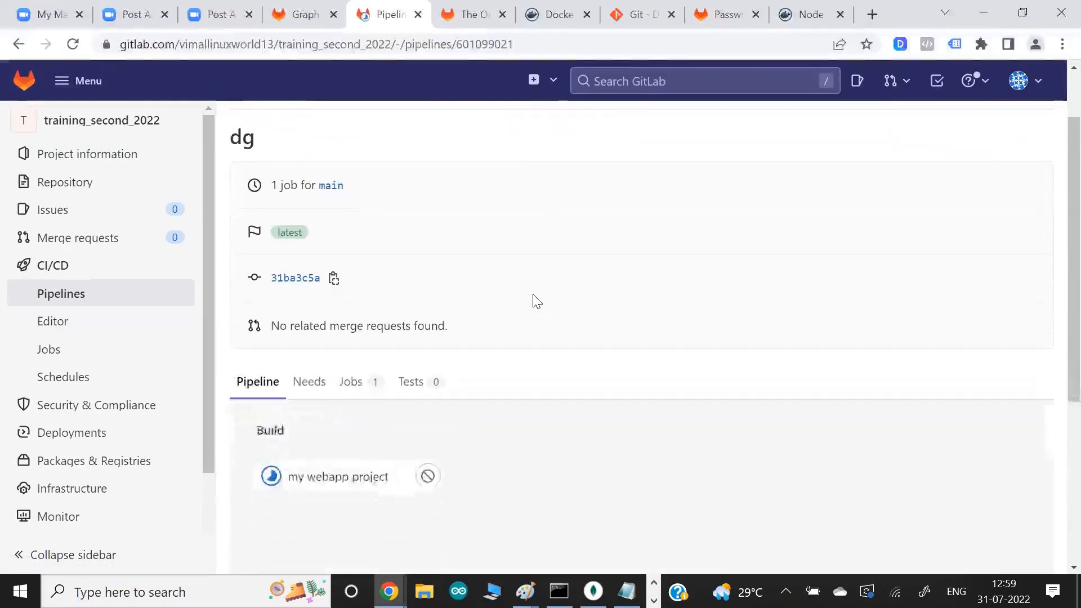
- Switch to the Runner sketch in Paint and draw a box at the arrow's tip labelled "Gitlab Manager"
key(alt+Tab)
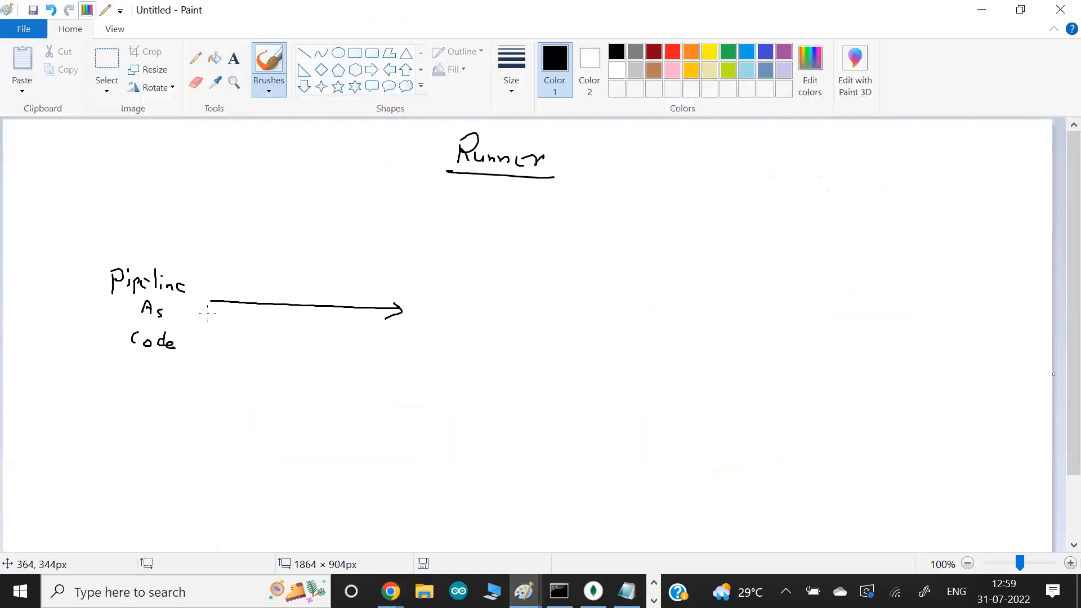
key(alt+Tab)
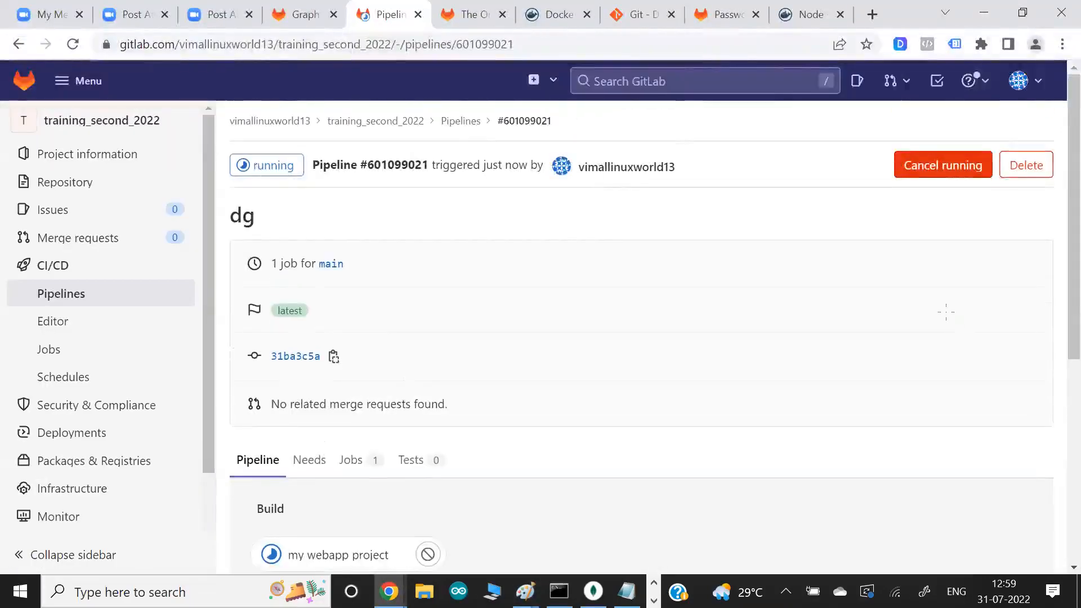
key(alt+Tab)
drag(405, 272, 396, 369)
mouse_move(405, 272)
mouse_down()
mouse_move(541, 283)
mouse_move(532, 392)
mouse_move(383, 382)
mouse_up()
mouse_move(443, 288)
mouse_down()
mouse_move(433, 315)
mouse_move(449, 307)
mouse_up()
mouse_move(455, 292)
mouse_down()
mouse_move(454, 308)
mouse_move(484, 308)
mouse_up()
mouse_move(440, 345)
mouse_down()
mouse_move(469, 345)
mouse_move(474, 359)
mouse_move(501, 351)
mouse_up()
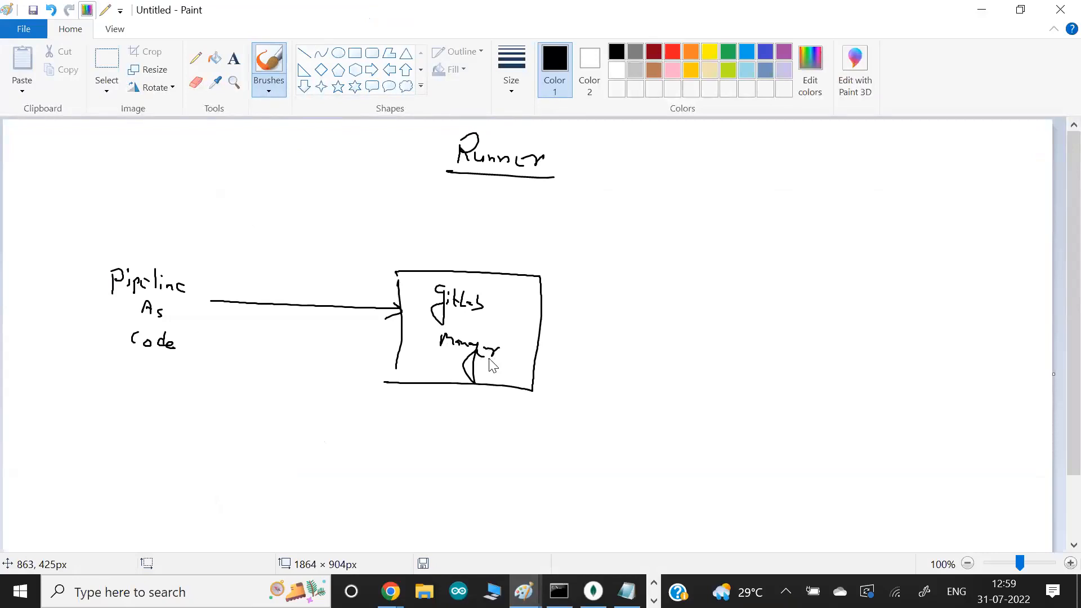
- Open the my webapp project job log of the new pipeline in GitLab and highlight the manager part of the runner's host name
key(alt+Tab)
scroll(367, 324, down, 5)
click(346, 283)
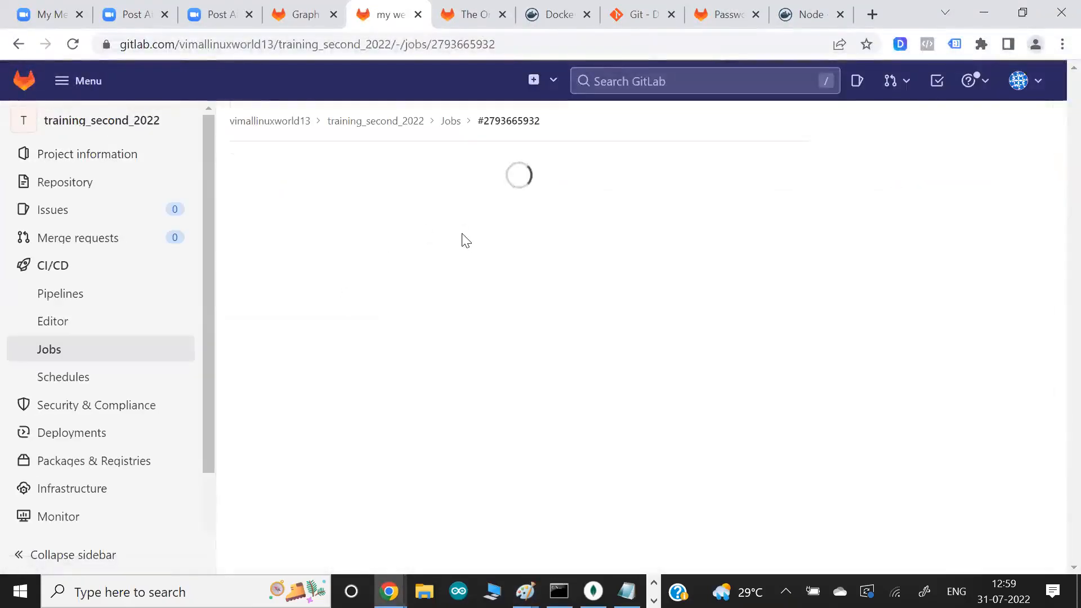
drag(392, 252, 509, 273)
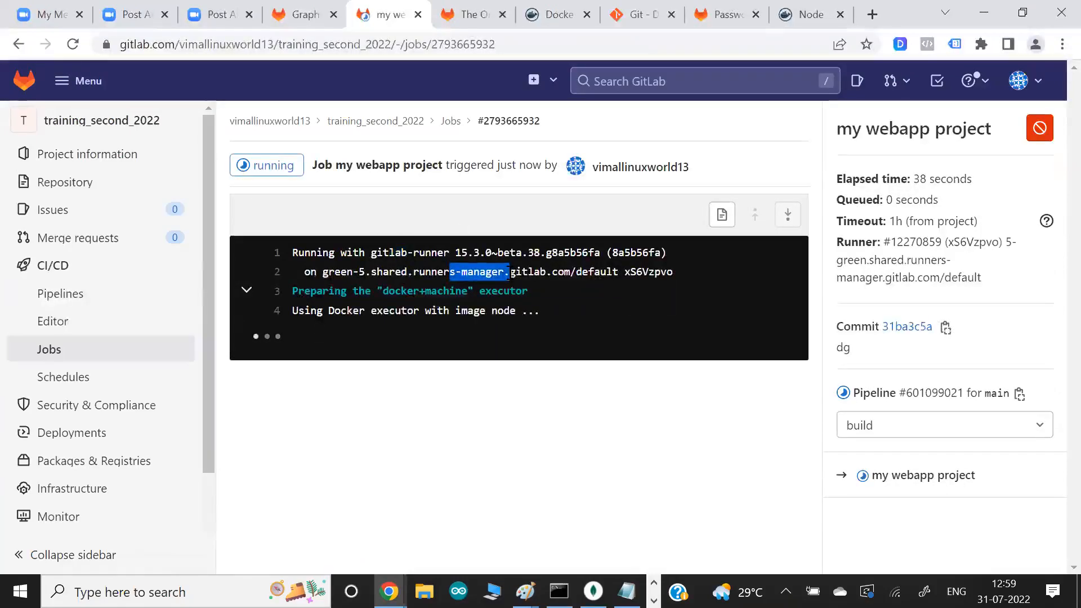
- In the Paint sketch, draw a curved line from the Gitlab Manager box up to a second, empty box on its right
key(alt+Tab)
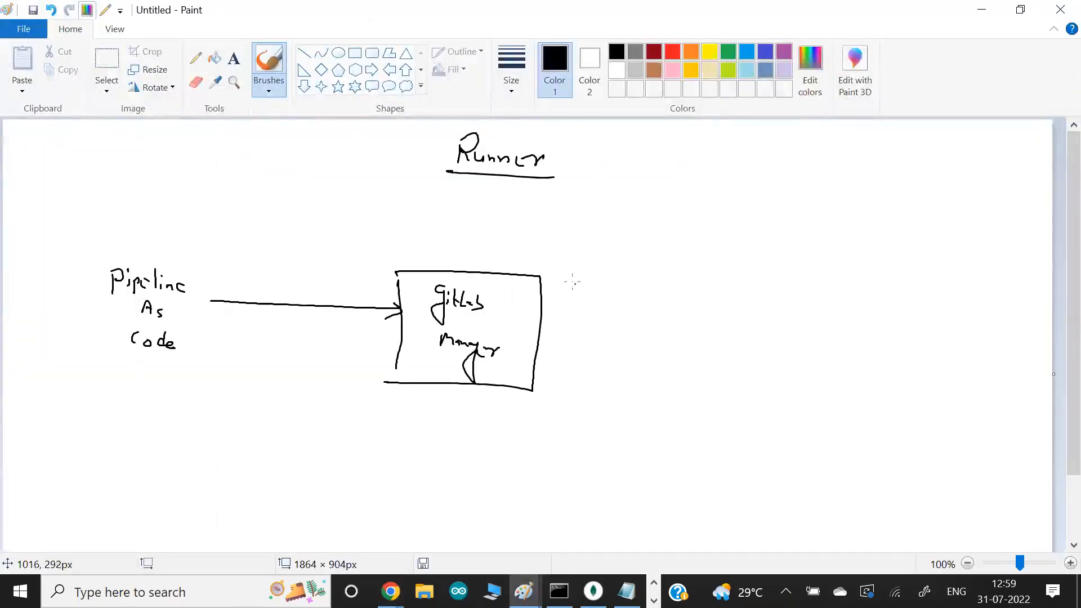
mouse_move(531, 291)
mouse_down()
mouse_move(633, 212)
mouse_move(699, 183)
mouse_move(700, 240)
mouse_up()
mouse_move(701, 164)
mouse_down()
mouse_move(794, 165)
mouse_move(798, 247)
mouse_move(688, 250)
mouse_up()
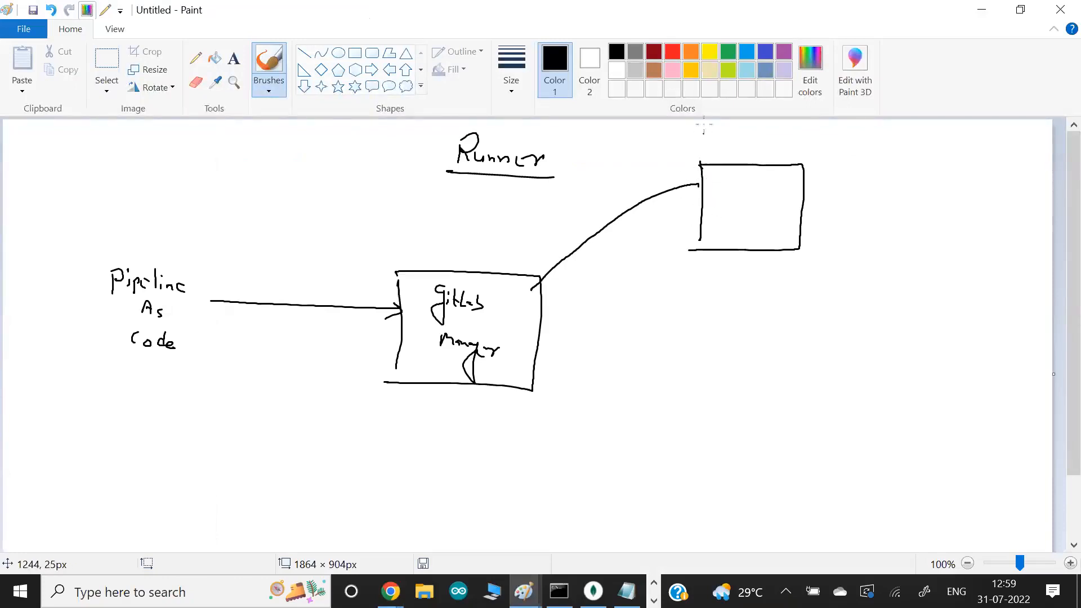
- In red, mark and label the second box "Runner", "Executor" and "Slave", and write "master" above the Gitlab Manager box
click(673, 52)
drag(684, 141, 706, 164)
mouse_move(688, 164)
mouse_down()
mouse_move(673, 150)
mouse_move(723, 188)
mouse_move(762, 189)
mouse_move(788, 175)
mouse_move(775, 207)
mouse_up()
mouse_move(726, 203)
mouse_down()
mouse_move(729, 215)
mouse_move(773, 208)
mouse_move(797, 217)
mouse_move(796, 235)
mouse_move(729, 243)
mouse_up()
mouse_move(743, 225)
mouse_down()
mouse_move(745, 246)
mouse_move(772, 242)
mouse_up()
mouse_move(429, 257)
mouse_down()
mouse_move(458, 245)
mouse_move(486, 255)
mouse_up()
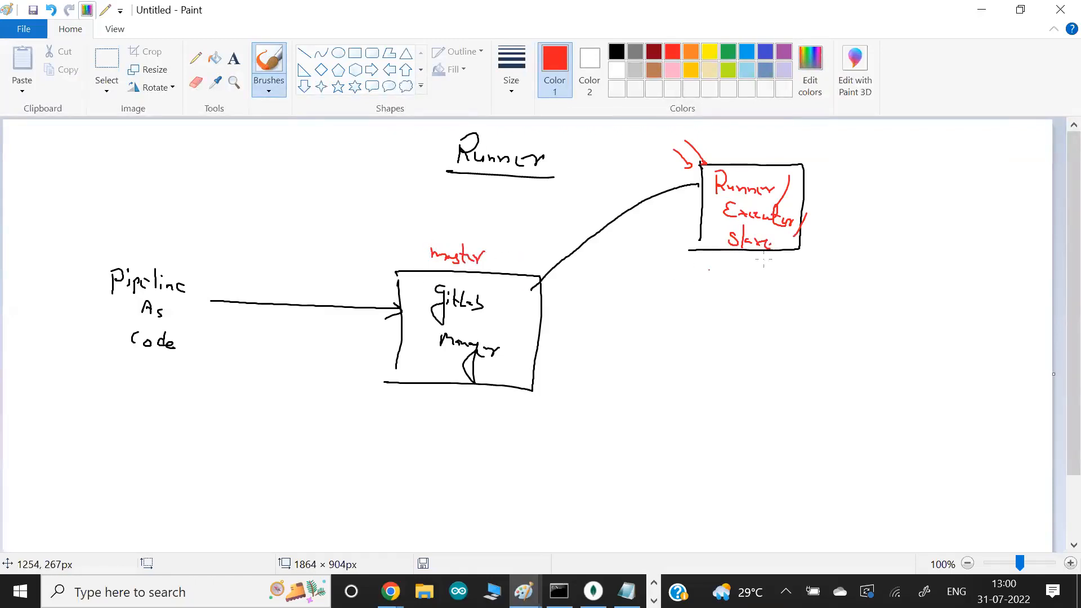
- Write "worker" in red beneath the Slave label and circle the Runner label in orange
mouse_move(789, 242)
mouse_down()
mouse_move(742, 262)
mouse_move(787, 264)
mouse_up()
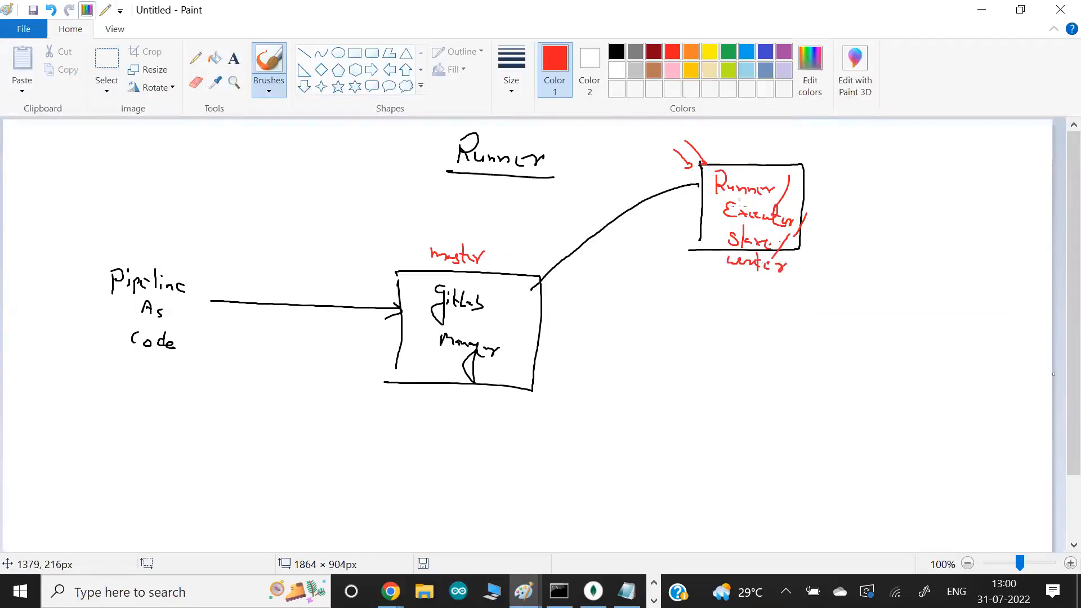
click(692, 48)
drag(750, 176, 684, 164)
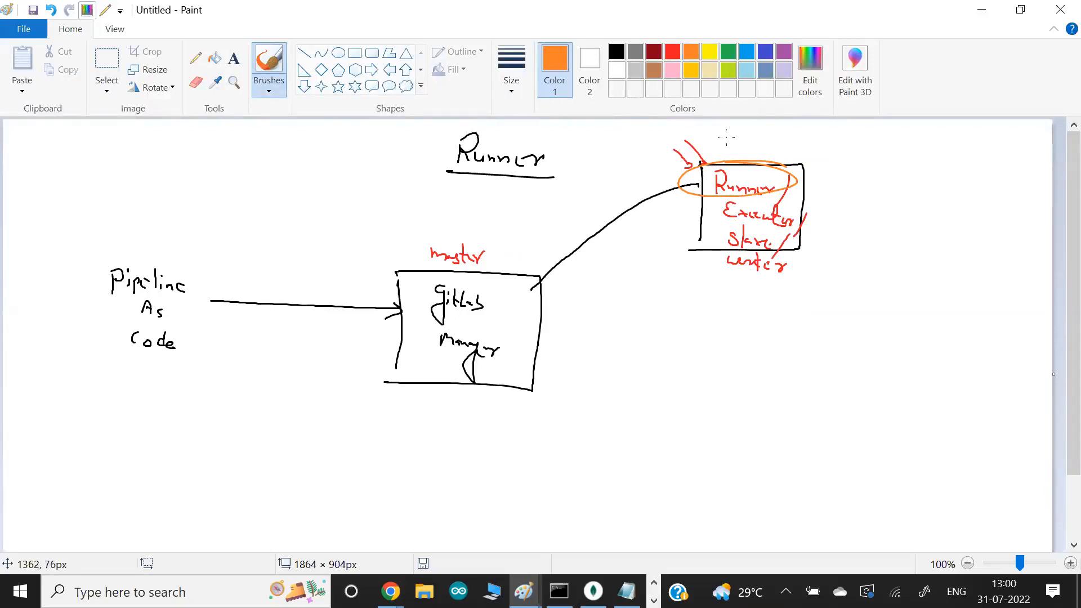
- In dark red, bracket the Runner box on its right side and label the bracket "docker container" with an arrow
click(655, 52)
mouse_move(788, 150)
mouse_down()
mouse_move(828, 225)
mouse_move(826, 291)
mouse_move(781, 280)
mouse_up()
drag(866, 290, 816, 270)
mouse_move(828, 270)
mouse_down()
mouse_move(830, 282)
mouse_move(900, 293)
mouse_up()
drag(908, 286, 1015, 350)
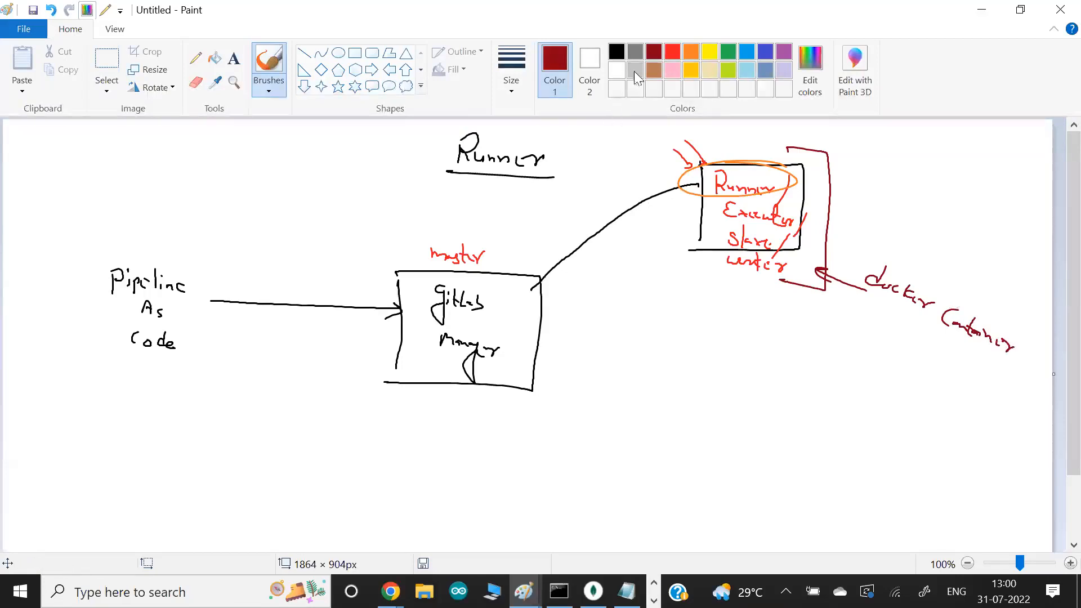
- In black, underline "Manager", then box the docker container label and draw a curved arrow from it to the Runner box
click(619, 55)
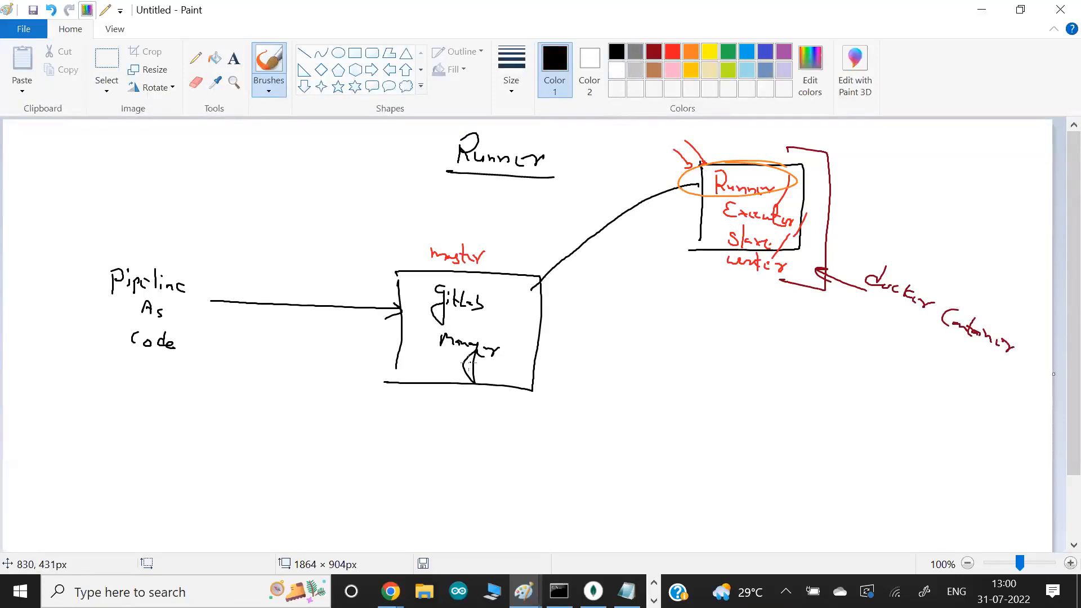
drag(427, 358, 517, 365)
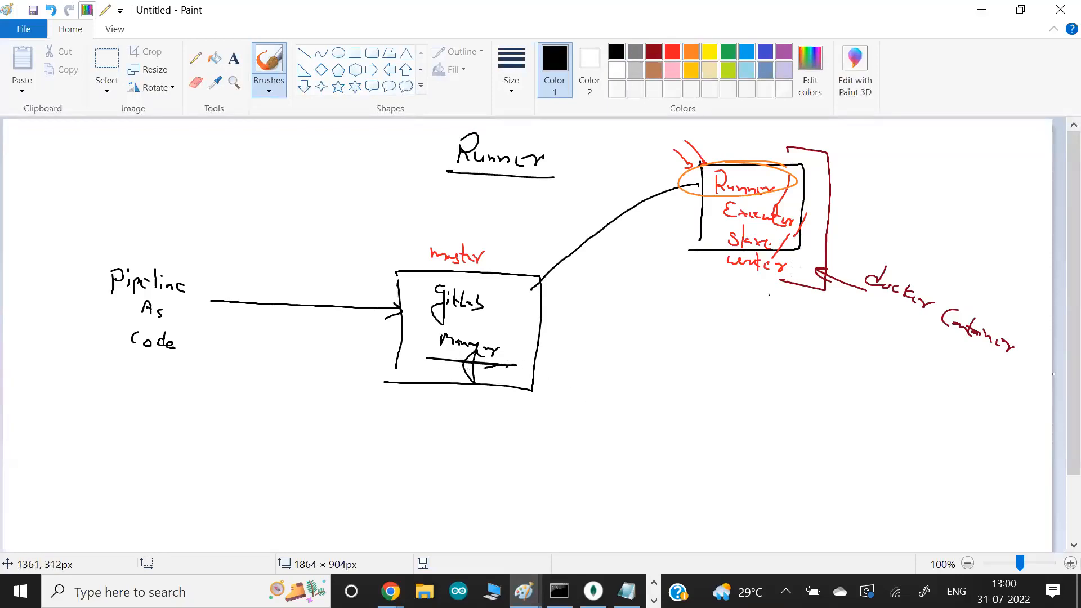
drag(876, 247, 851, 300)
mouse_move(876, 248)
mouse_down()
mouse_move(1026, 326)
mouse_move(1009, 392)
mouse_move(853, 303)
mouse_up()
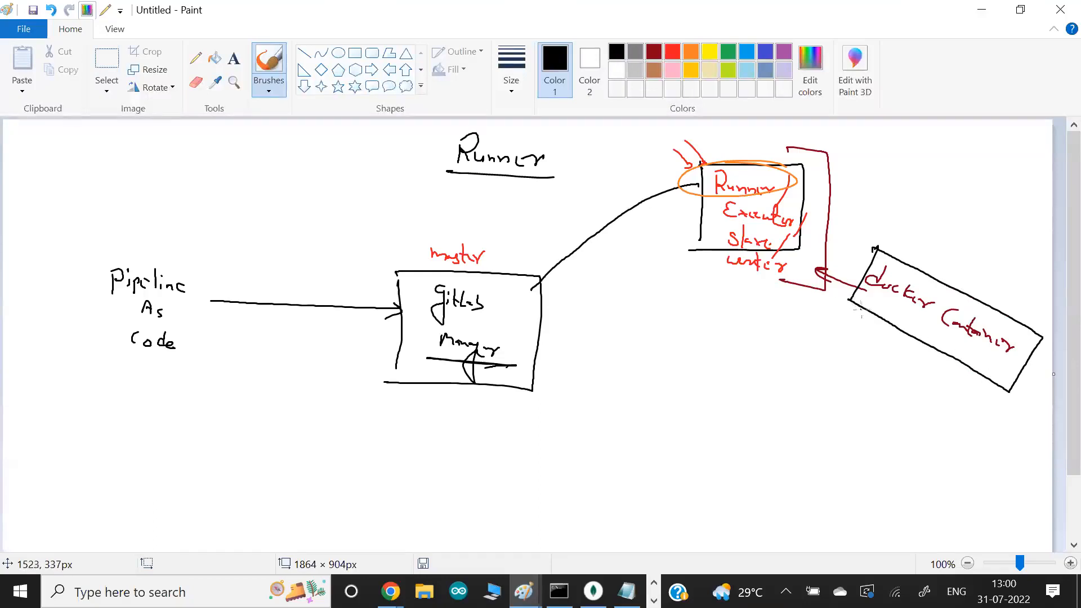
mouse_move(872, 314)
mouse_down()
mouse_move(830, 313)
mouse_move(812, 224)
mouse_move(797, 213)
mouse_up()
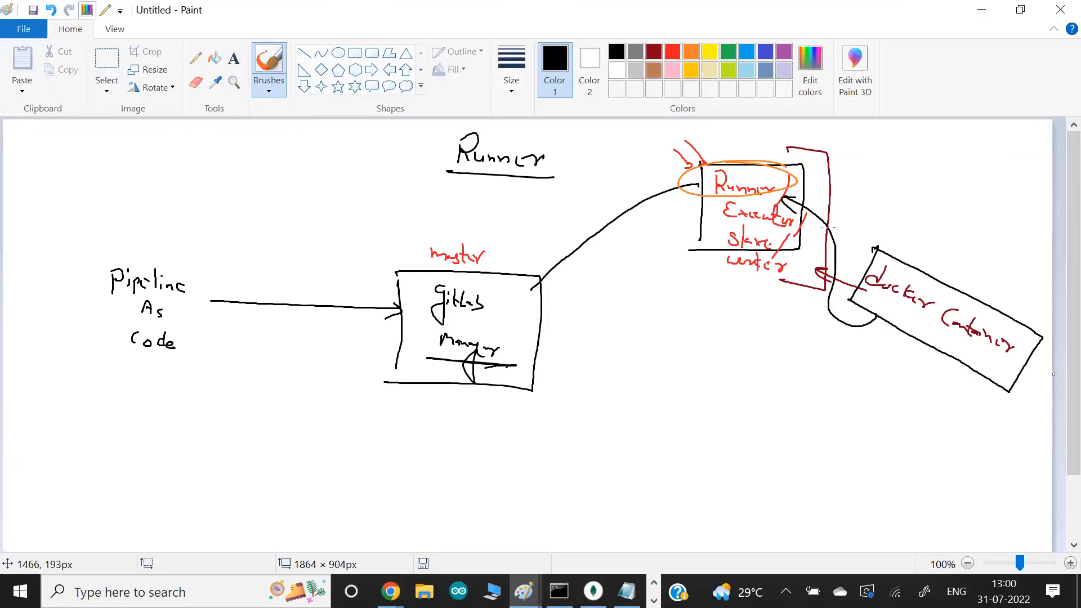
- Switch to the GitLab job log and highlight the executor heading, the node image lines and the runner name under Preparing environment
key(alt+Tab)
scroll(465, 228, up, 10)
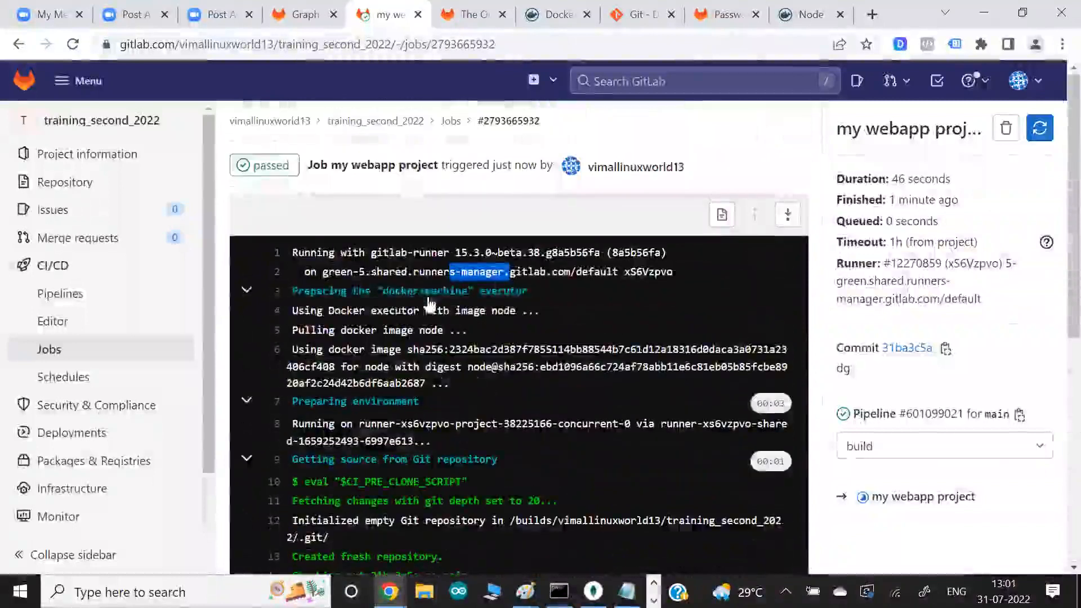
double_click(513, 292)
click(534, 298)
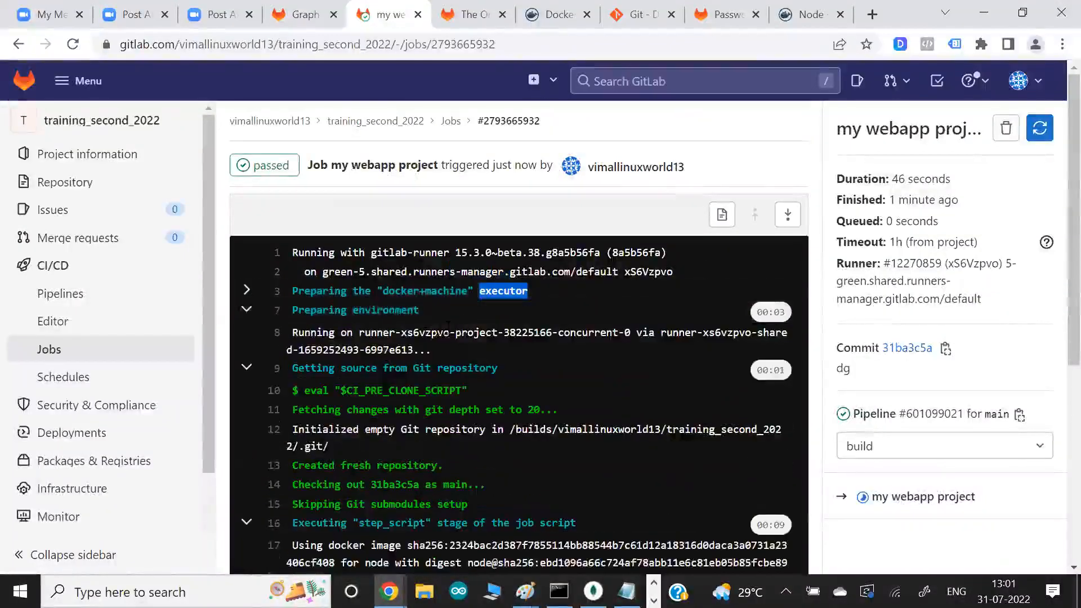
click(247, 292)
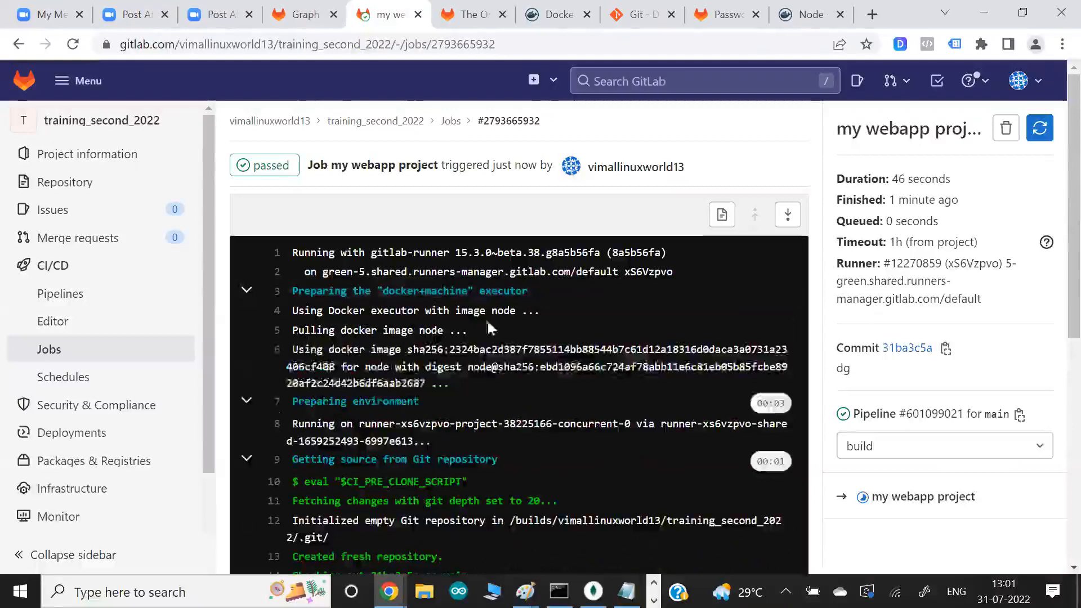
drag(473, 311, 528, 311)
drag(396, 331, 452, 381)
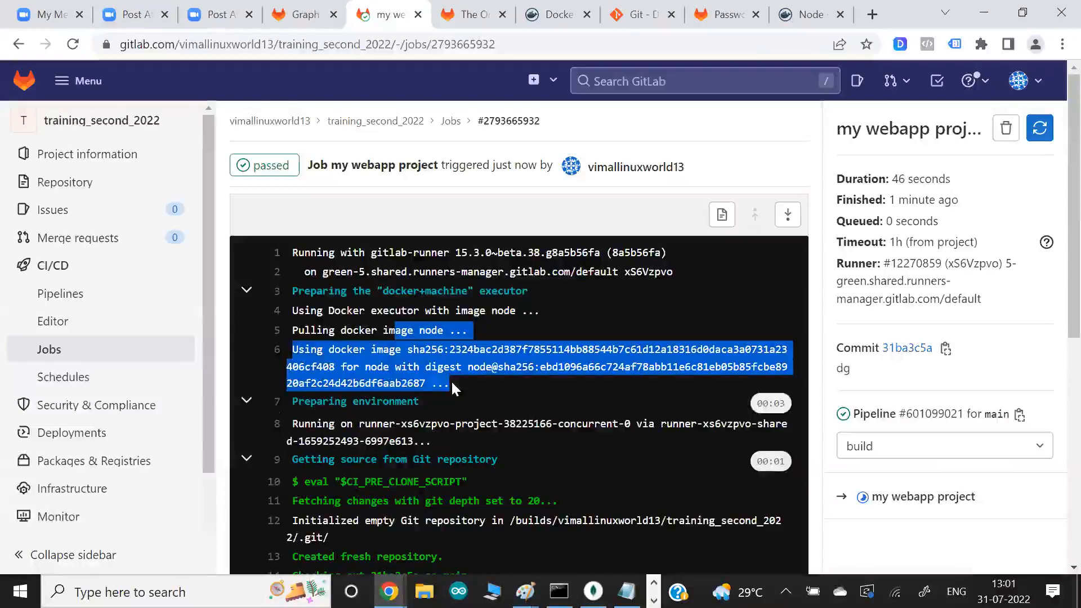
drag(331, 423, 431, 440)
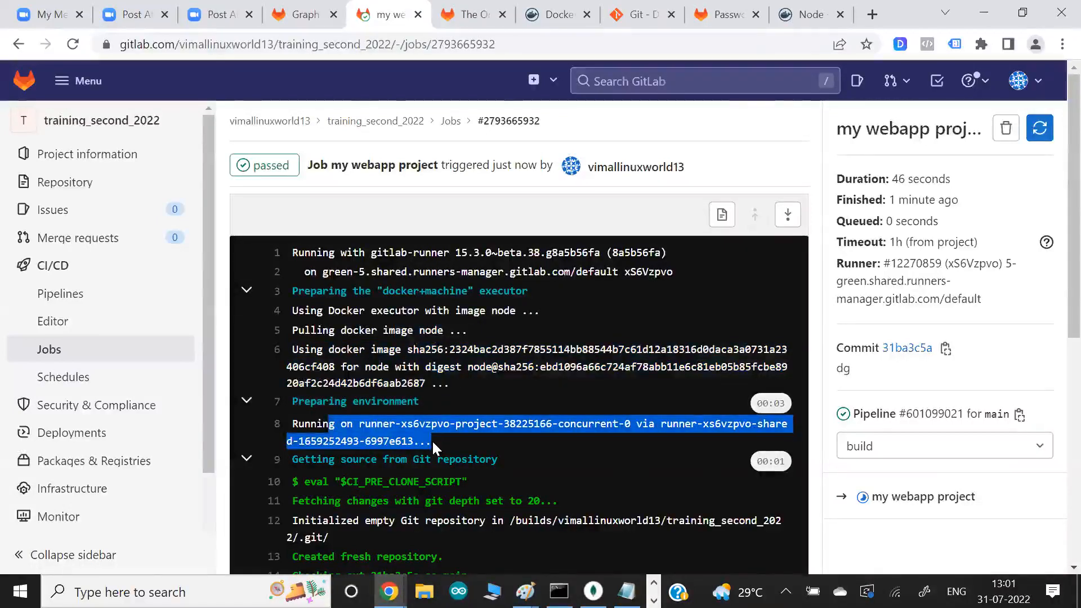
- Back in Paint, draw arrows into the Runner and docker container boxes and write an underlined "Code" above the container
key(alt+Tab)
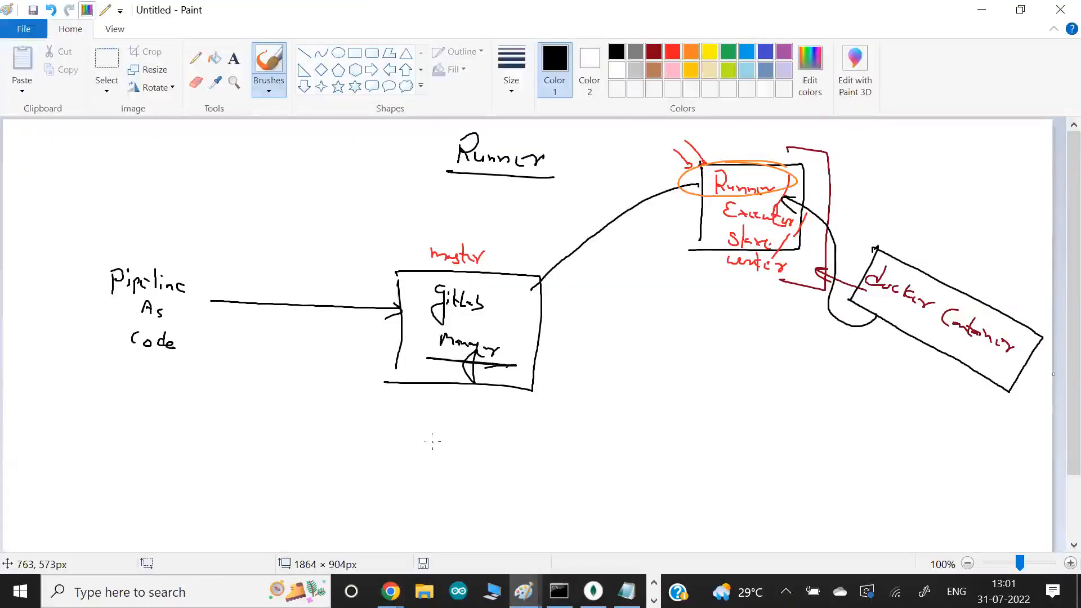
drag(702, 143, 725, 168)
drag(896, 228, 912, 279)
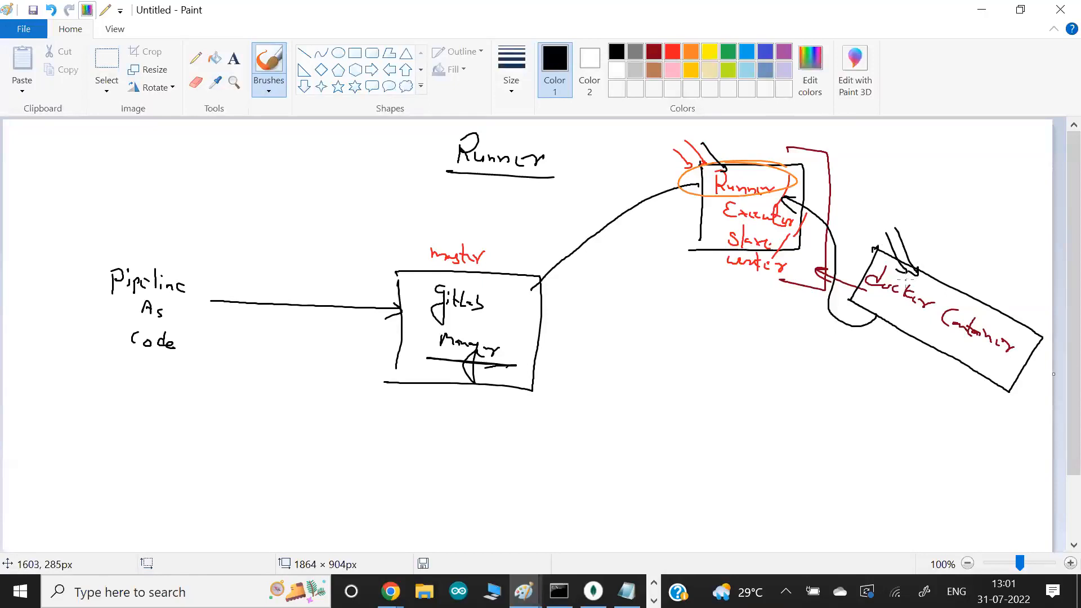
mouse_move(929, 218)
mouse_down()
mouse_move(920, 219)
mouse_move(928, 237)
mouse_up()
drag(928, 240, 947, 247)
drag(912, 236, 956, 263)
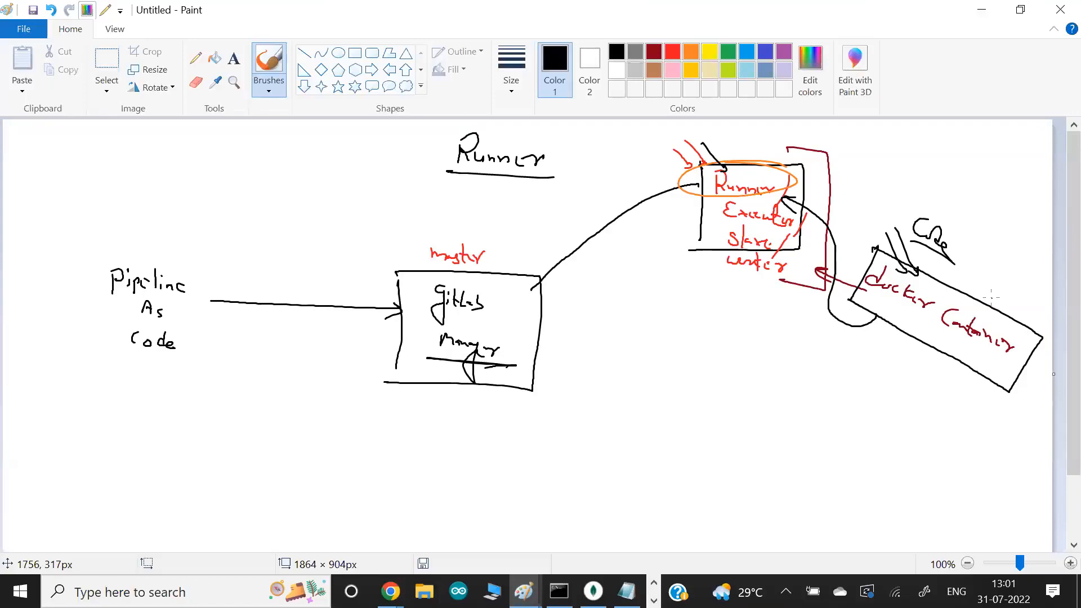
drag(925, 252, 948, 296)
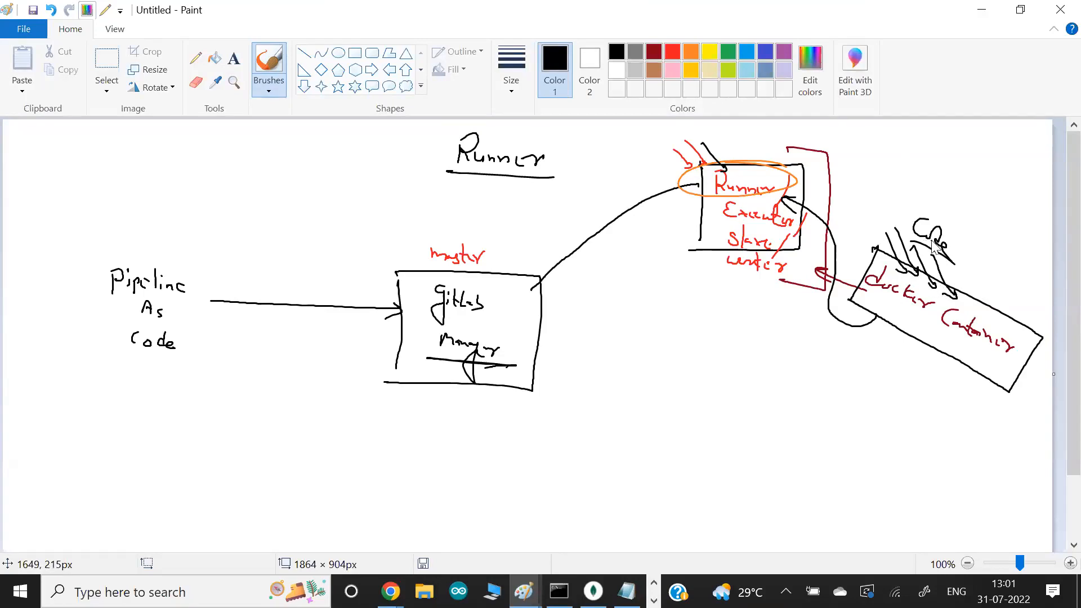
- Switch to the Git Bash terminal and highlight the node image, the script commands and the localhost URL in .gitlab-ci.yml
key(alt+Tab)
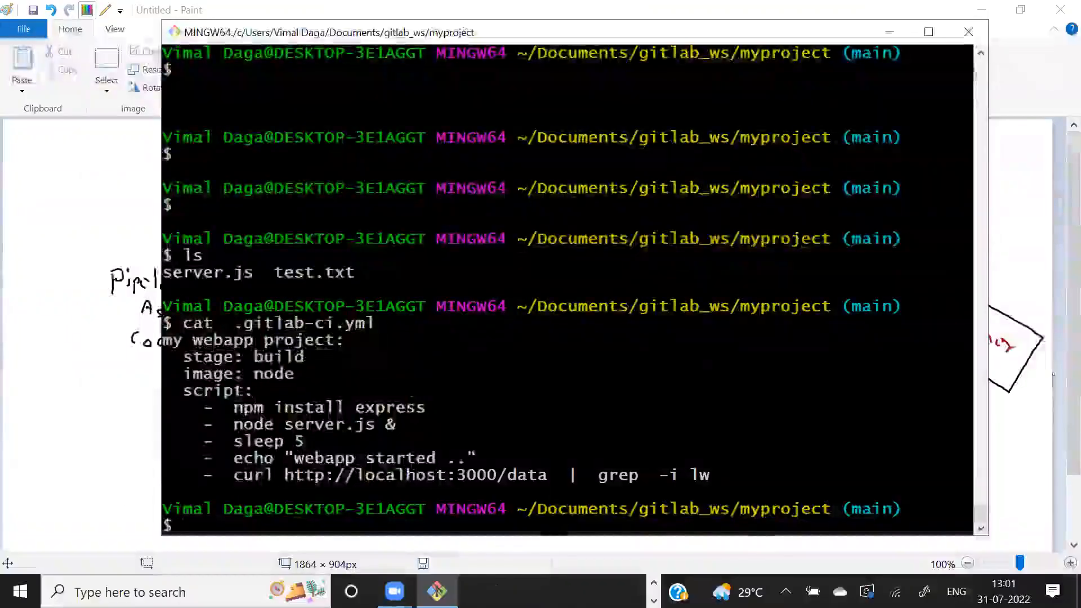
triple_click(173, 372)
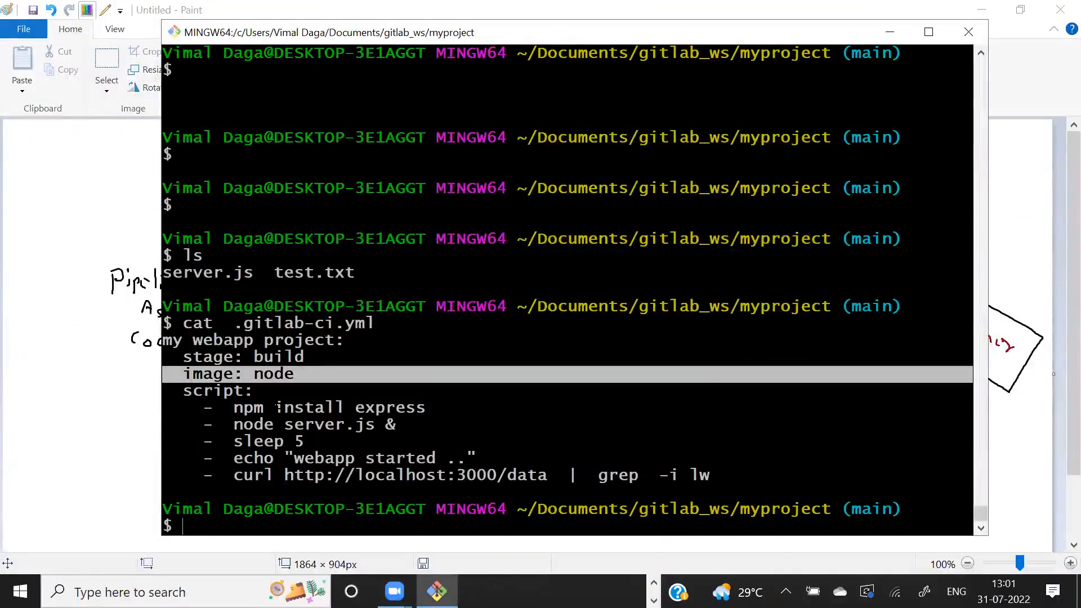
drag(225, 407, 401, 457)
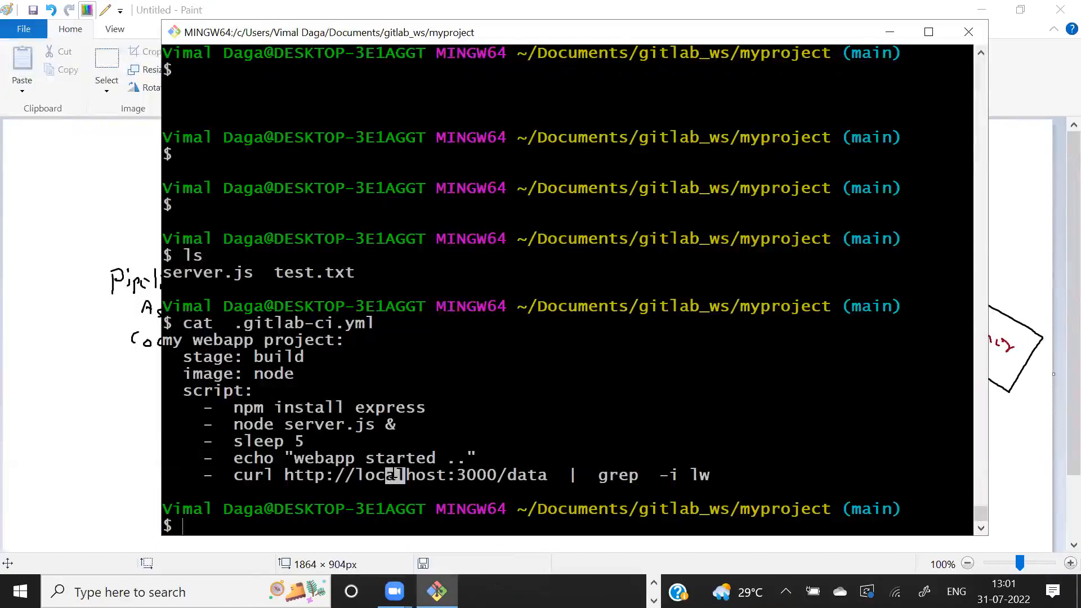
double_click(395, 475)
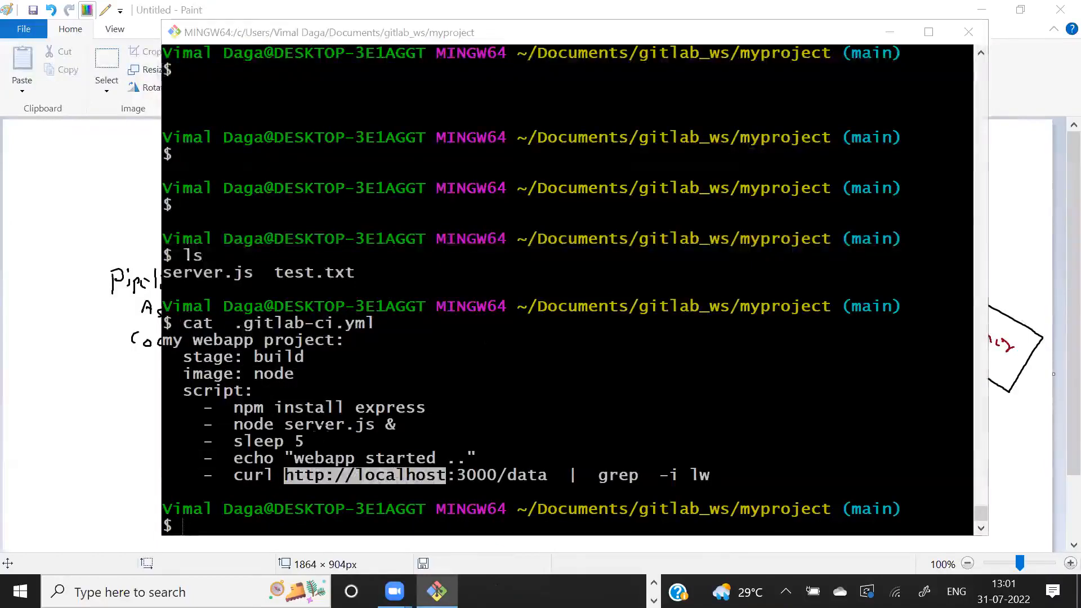
- Return to the Paint sketch, add more arrows into the docker container box and circle the Runner box
key(alt+Tab)
mouse_move(954, 265)
mouse_down()
mouse_move(975, 304)
mouse_move(1013, 324)
mouse_up()
mouse_move(789, 145)
mouse_down()
mouse_move(774, 271)
mouse_move(717, 192)
mouse_up()
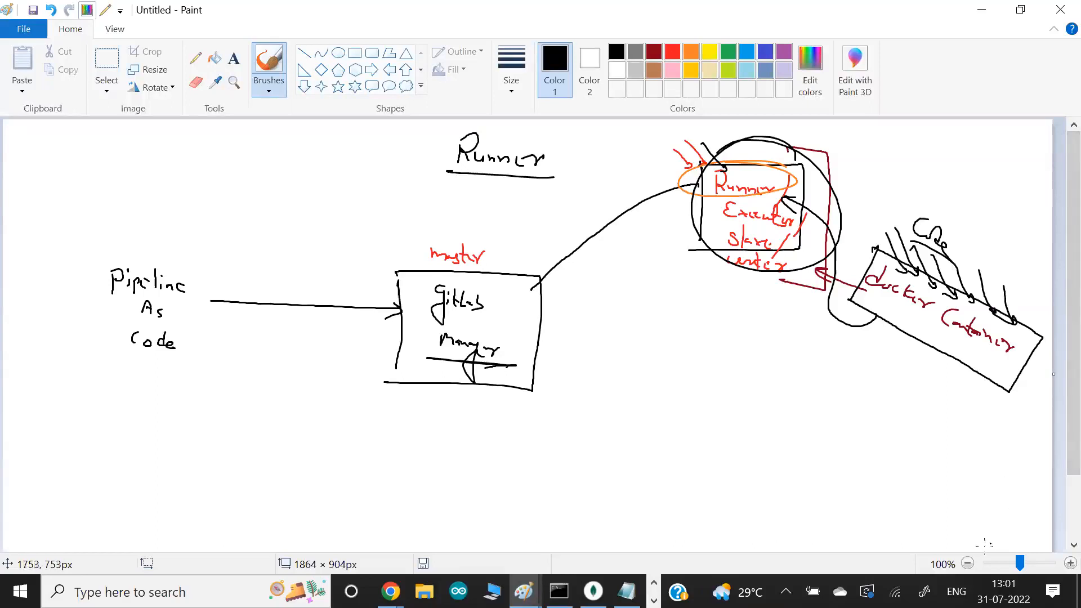
- Extend the canvas downward to about 6936 px high and go to the blank area below the diagram at 100% zoom
click(968, 561)
click(968, 561)
click(968, 562)
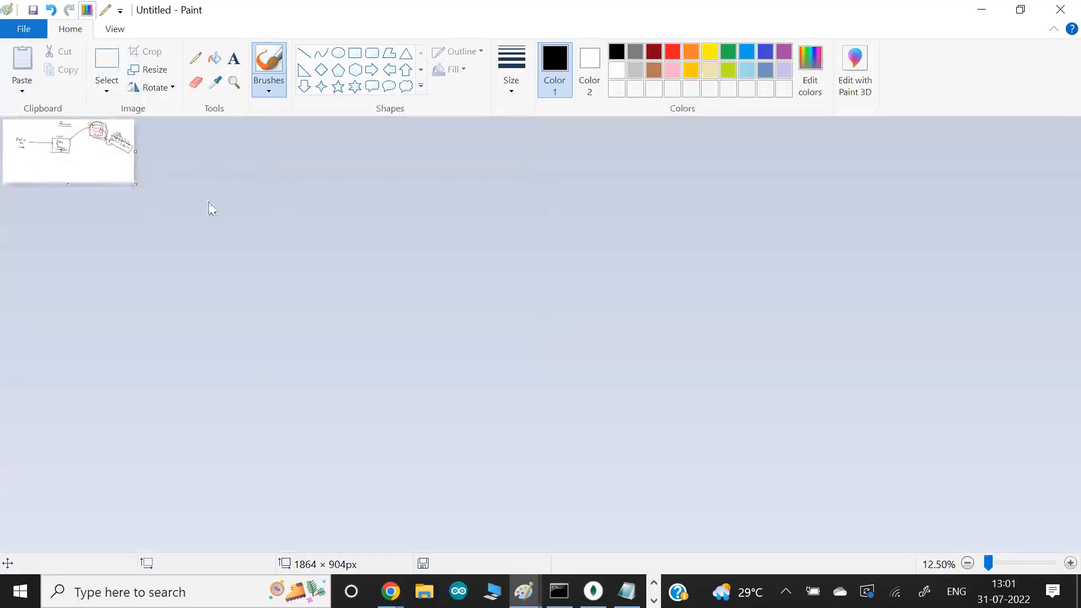
drag(68, 188, 75, 588)
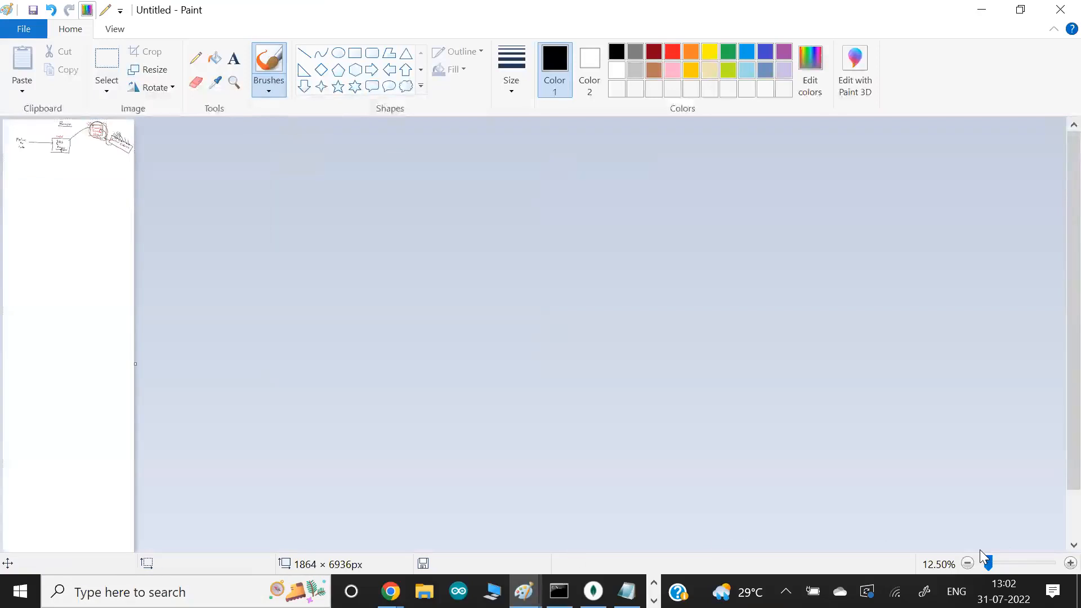
click(1071, 563)
click(1070, 563)
click(1071, 563)
mouse_move(1073, 151)
mouse_down()
mouse_move(1055, 152)
mouse_move(1057, 195)
mouse_up()
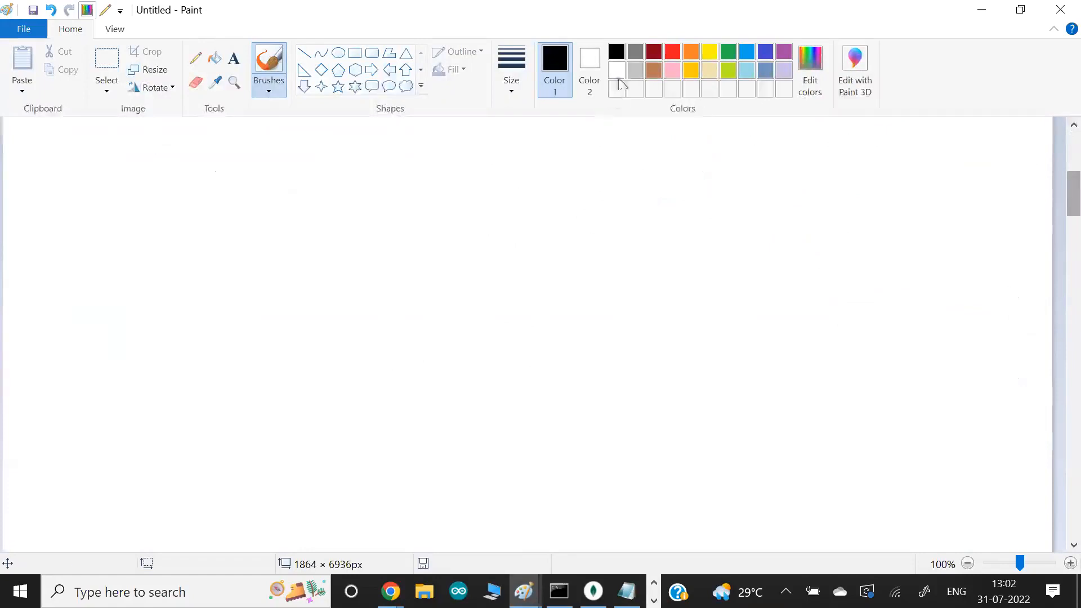
- Write an underlined "Runner" heading with arrows to "Shared" and "Dedicated", and note "gitlab" with an arrow to an underlined "Project" beside it
mouse_move(408, 180)
mouse_down()
mouse_move(409, 153)
mouse_move(428, 175)
mouse_move(496, 177)
mouse_move(514, 192)
mouse_move(205, 220)
mouse_move(123, 252)
mouse_up()
drag(150, 234, 151, 246)
key(ctrl+z)
key(ctrl+z)
mouse_move(149, 229)
mouse_down()
mouse_move(153, 252)
mouse_move(179, 253)
mouse_up()
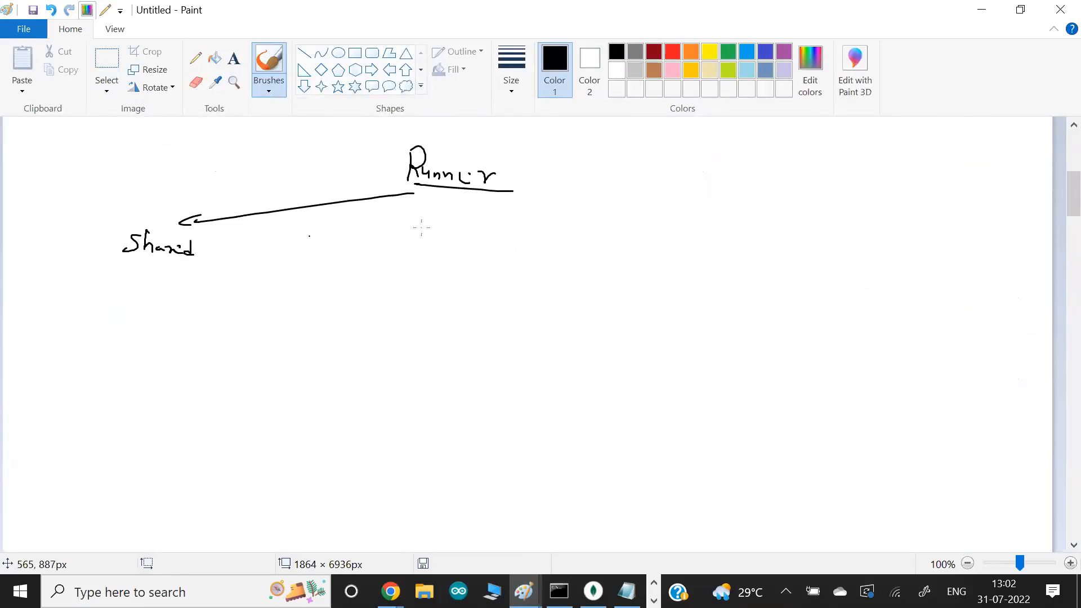
mouse_move(459, 190)
mouse_down()
mouse_move(610, 258)
mouse_move(584, 290)
mouse_move(676, 298)
mouse_up()
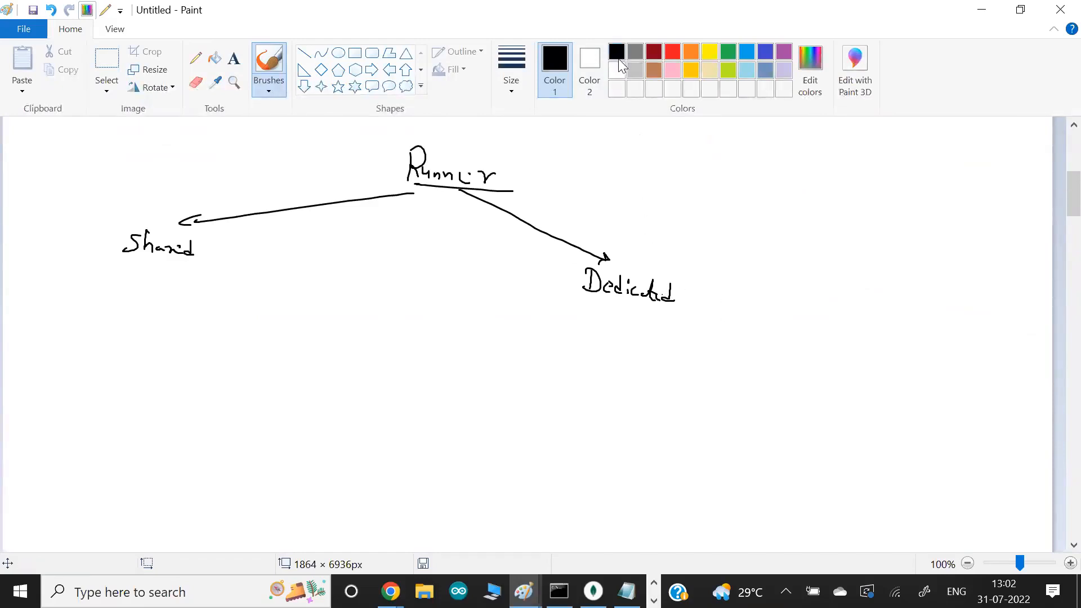
mouse_move(758, 151)
mouse_down()
mouse_move(775, 184)
mouse_move(784, 176)
mouse_move(850, 215)
mouse_move(854, 204)
mouse_move(873, 208)
mouse_move(817, 224)
mouse_up()
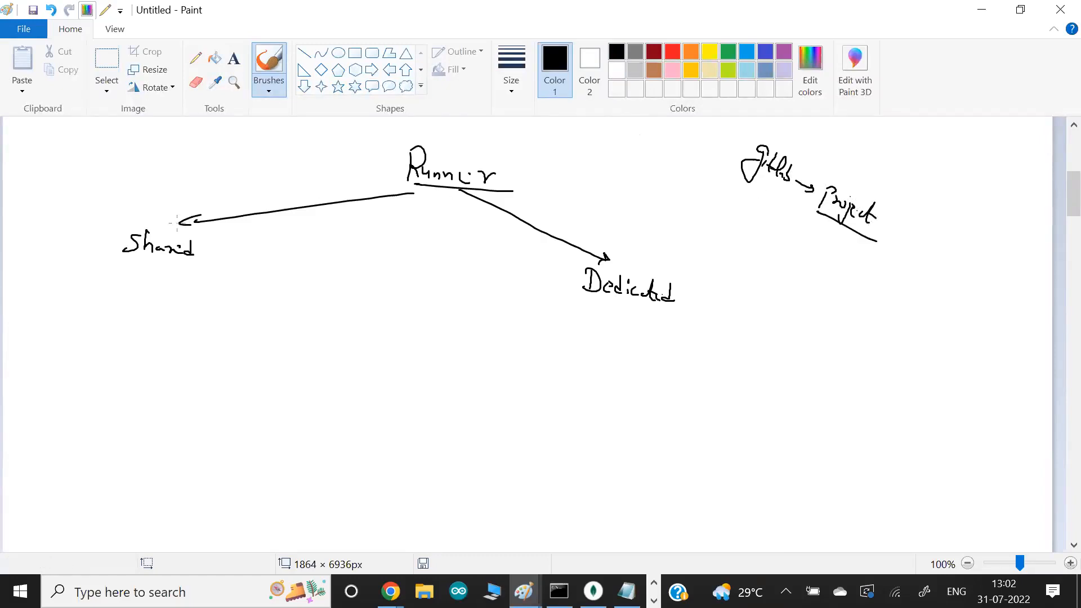
- Box the Shared label and add a boxed "free" label beneath it, with a curved arrow looping back to Shared
mouse_move(216, 228)
mouse_down()
mouse_move(134, 218)
mouse_move(89, 265)
mouse_move(219, 277)
mouse_up()
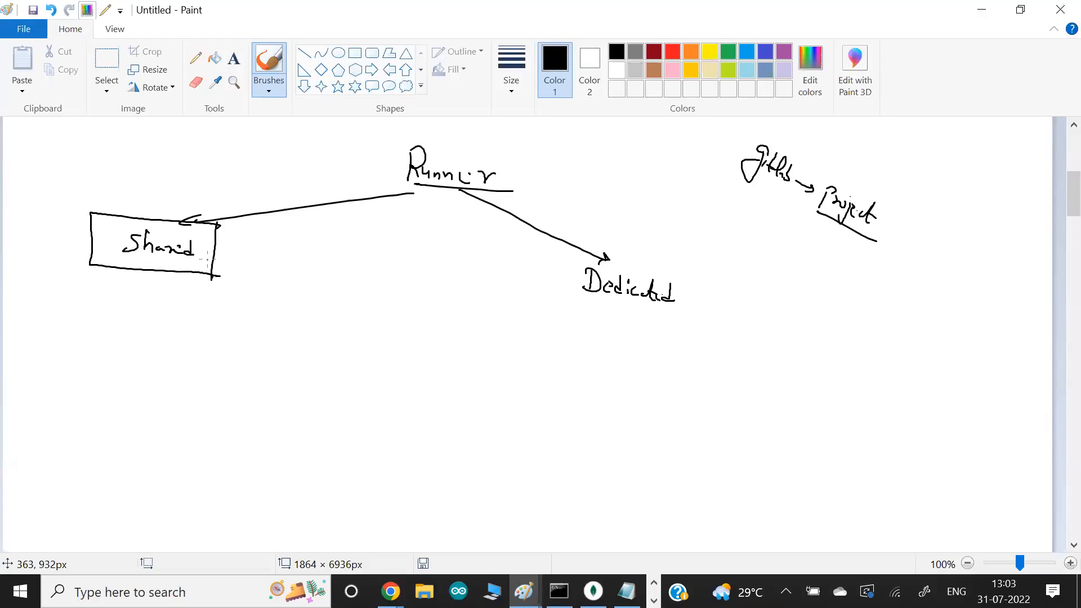
drag(106, 257, 107, 292)
mouse_move(127, 286)
mouse_down()
mouse_move(114, 307)
mouse_move(137, 302)
mouse_move(156, 322)
mouse_up()
mouse_move(176, 286)
mouse_down()
mouse_move(144, 319)
mouse_move(158, 292)
mouse_up()
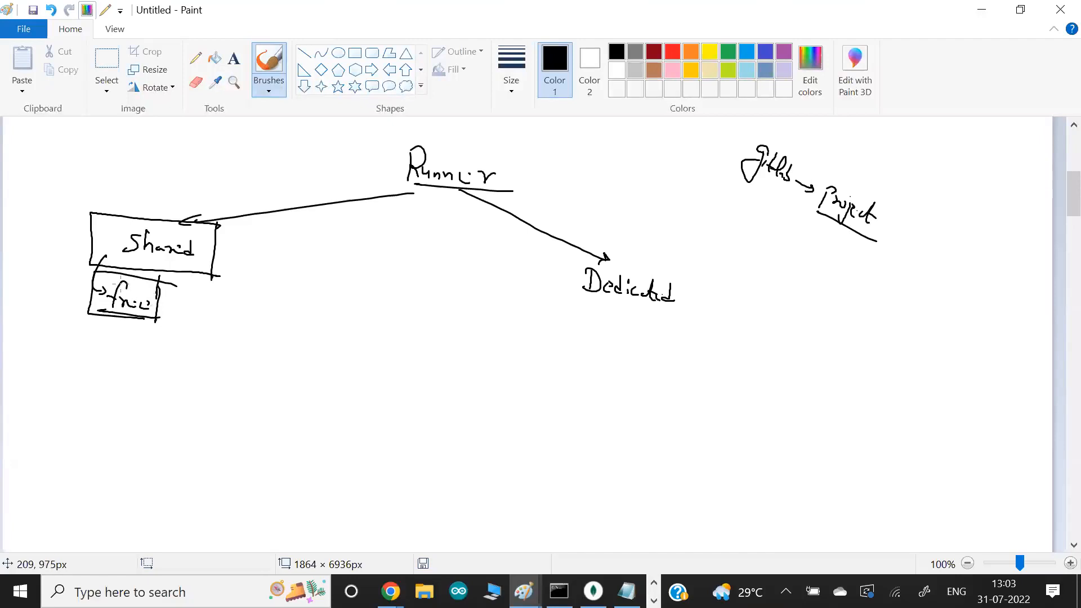
mouse_move(91, 294)
mouse_down()
mouse_move(49, 233)
mouse_move(86, 245)
mouse_up()
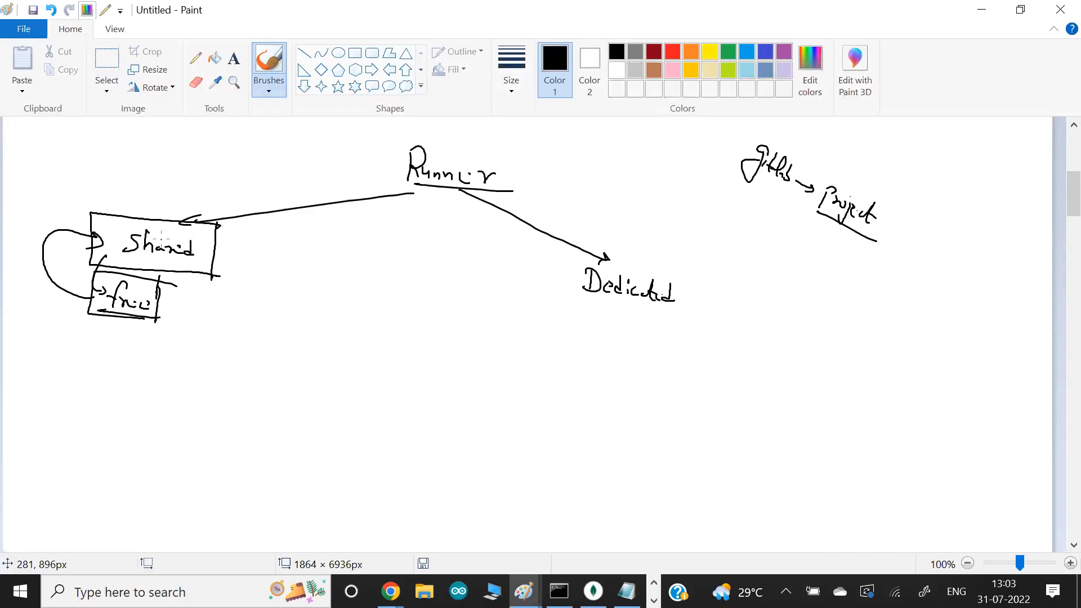
- Underline "gitlab", draw an arrow from it to a circled "GCP", and add a return arrow back to gitlab
mouse_move(750, 187)
mouse_down()
mouse_move(795, 213)
mouse_move(771, 231)
mouse_move(799, 258)
mouse_move(814, 225)
mouse_up()
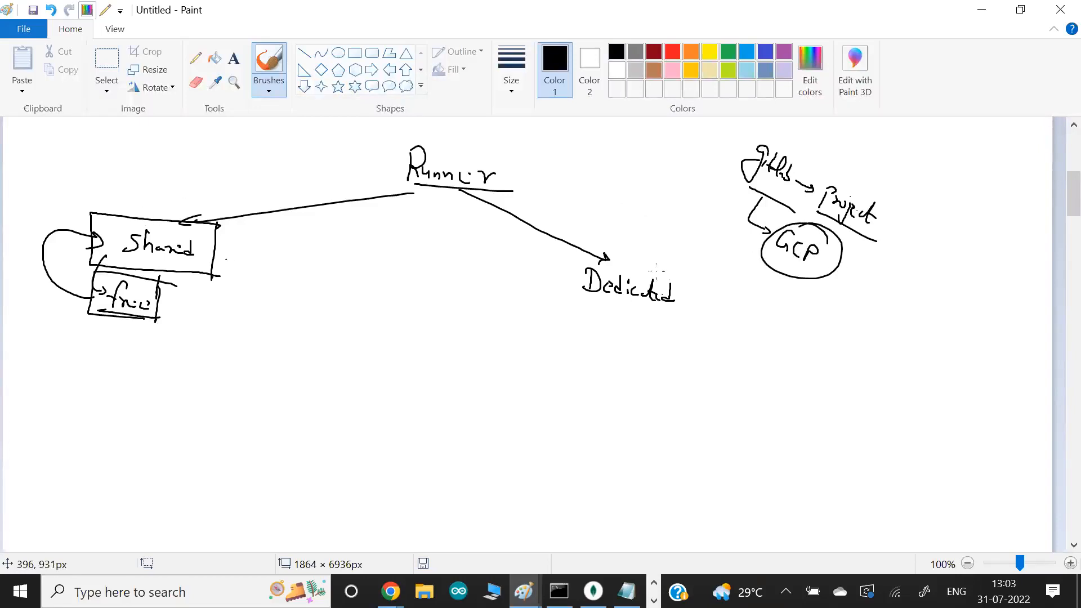
drag(774, 245, 731, 182)
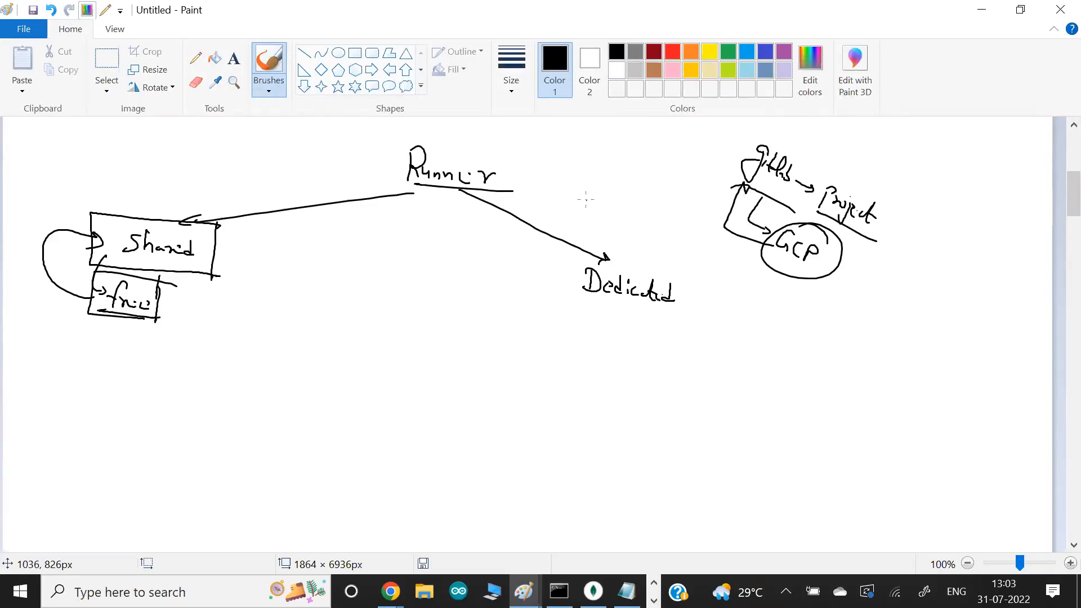
- Highlight the runner name under Preparing environment in the GitLab job log, then return to the Paint sketch
key(alt+Tab)
key(alt+Tab)
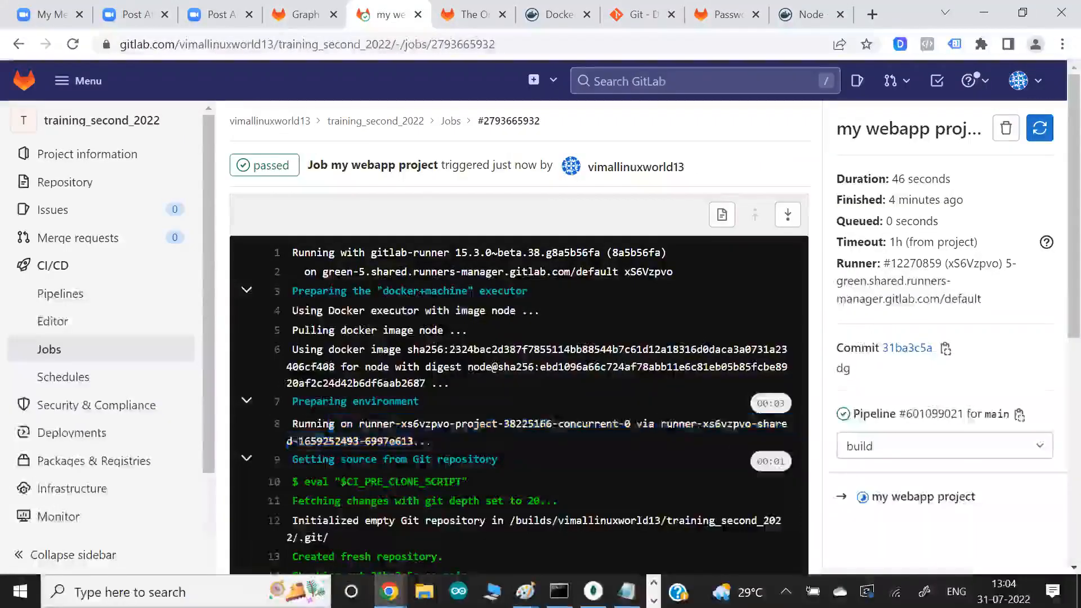
drag(539, 424, 654, 462)
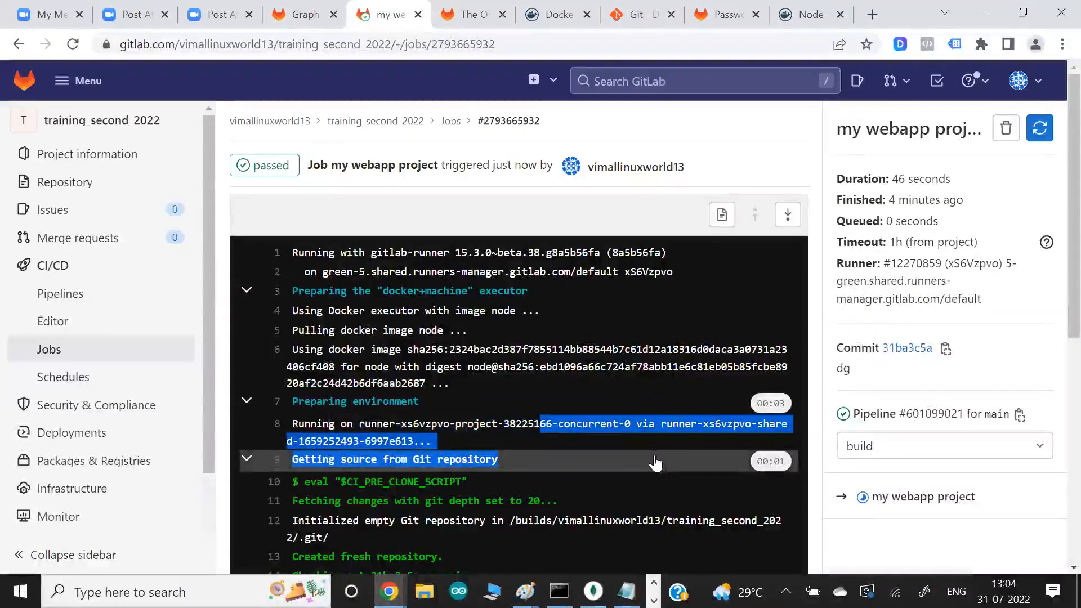
key(alt+Tab)
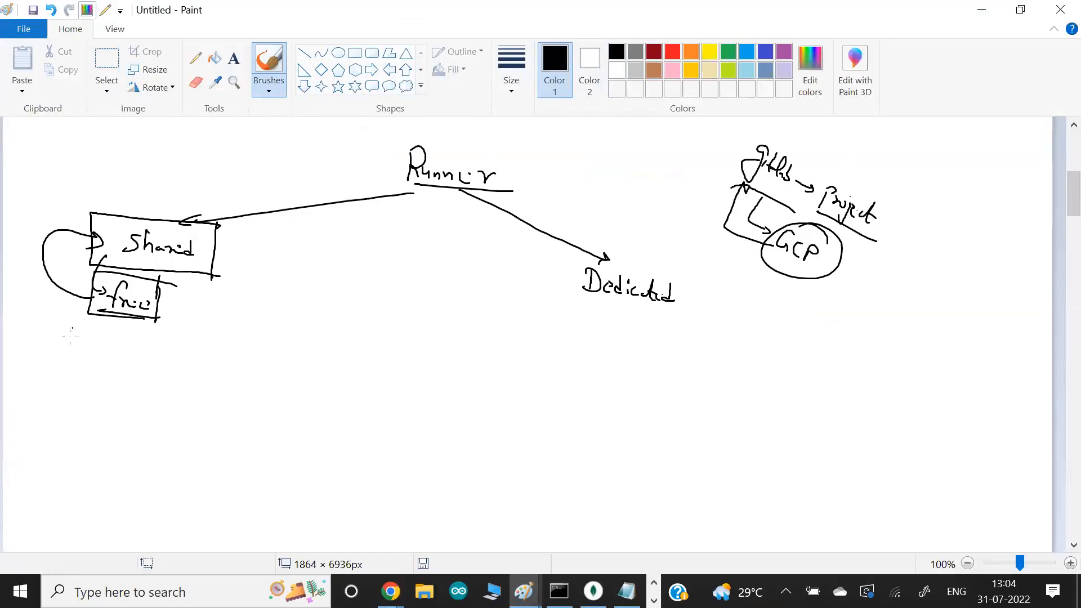
- Draw two pairs of short horizontal arrows below the free box and two pairs of slanted arrows pointing down at the Shared box
mouse_move(70, 355)
mouse_down()
mouse_move(97, 365)
mouse_move(89, 372)
mouse_up()
mouse_move(147, 183)
mouse_down()
mouse_move(111, 221)
mouse_move(129, 217)
mouse_up()
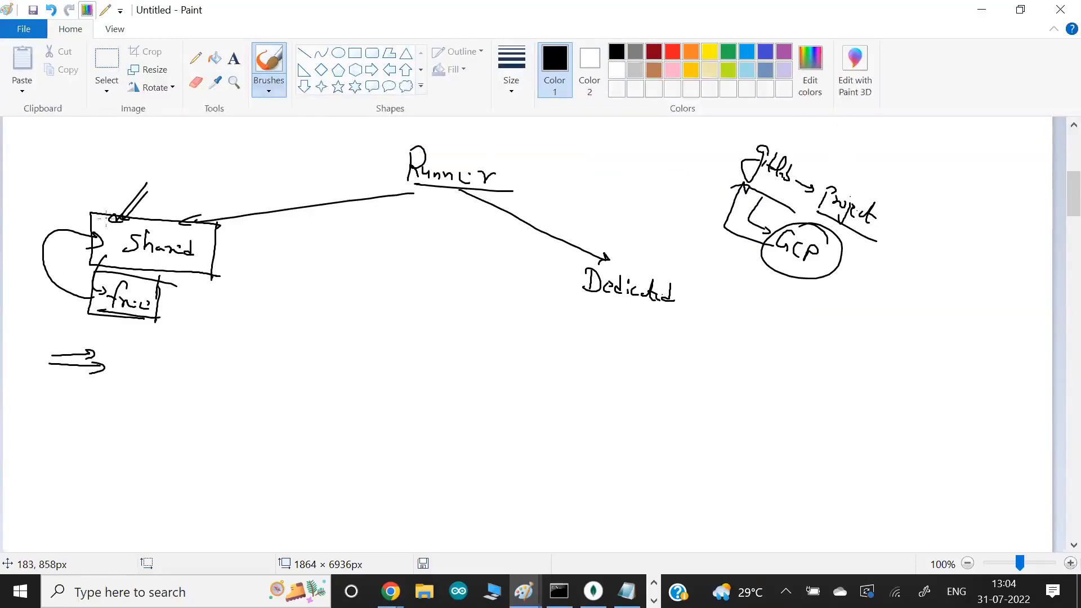
mouse_move(177, 184)
mouse_down()
mouse_move(147, 223)
mouse_move(161, 224)
mouse_up()
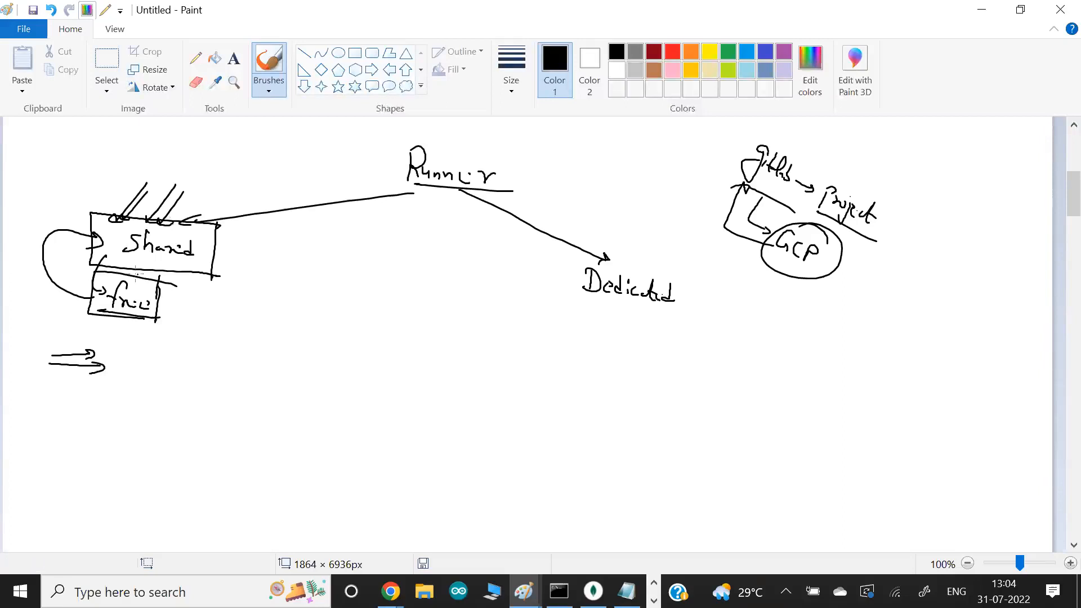
mouse_move(48, 394)
mouse_down()
mouse_move(97, 397)
mouse_move(76, 410)
mouse_move(99, 415)
mouse_up()
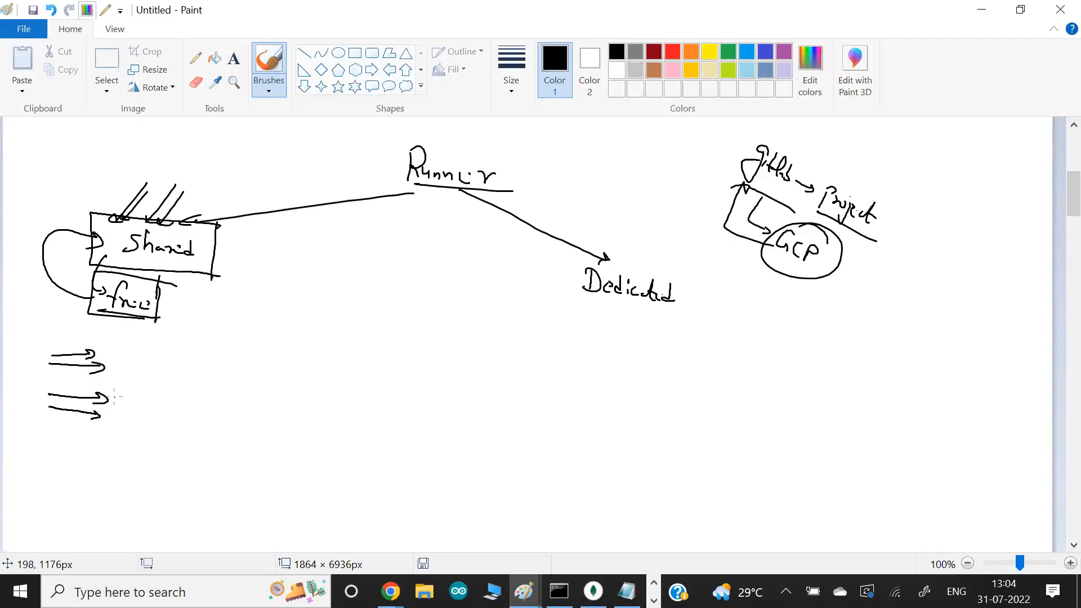
- Check the GitLab job log, then return to the Paint sketch and draw a box around the Dedicated label
key(alt+Tab)
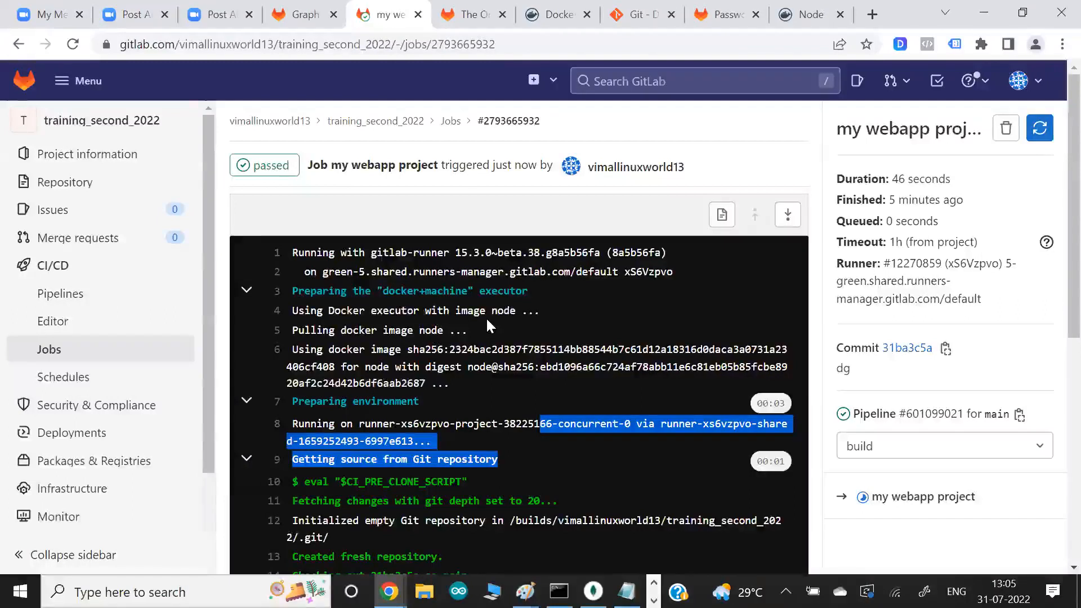
key(alt+Tab)
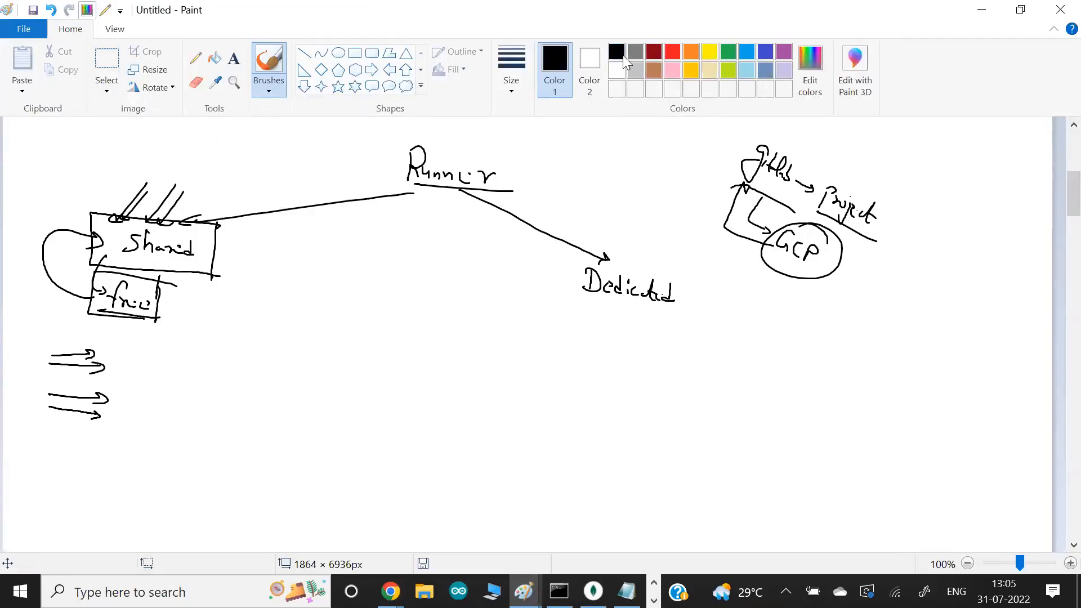
mouse_move(562, 247)
mouse_down()
mouse_move(561, 313)
mouse_move(673, 250)
mouse_move(551, 312)
mouse_up()
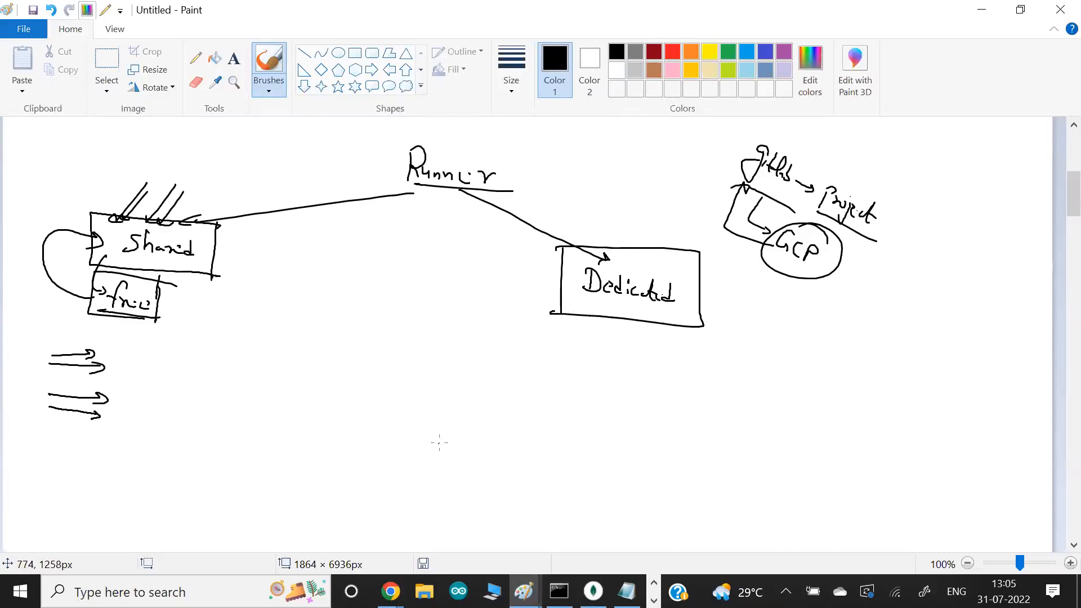
- Write an underlined "Linux OS" below the Dedicated box, with arrows to "On-premis", "AWS", "vm" and "Docker"
mouse_move(390, 434)
mouse_down()
mouse_move(348, 465)
mouse_move(368, 455)
mouse_move(399, 467)
mouse_move(406, 455)
mouse_move(405, 469)
mouse_move(421, 480)
mouse_move(421, 458)
mouse_move(433, 480)
mouse_move(358, 478)
mouse_move(285, 487)
mouse_move(290, 493)
mouse_up()
drag(225, 490, 310, 514)
drag(376, 485, 361, 503)
mouse_move(361, 496)
mouse_down()
mouse_move(362, 522)
mouse_move(379, 521)
mouse_up()
drag(400, 483, 433, 505)
drag(431, 521, 458, 531)
drag(435, 490, 487, 507)
drag(495, 507, 496, 522)
drag(506, 519, 532, 527)
drag(533, 512, 544, 530)
drag(548, 526, 564, 532)
- Extend the Linux OS label with slash-separated alternatives reading "win/mac/kube/openshift"
mouse_move(480, 441)
mouse_down()
mouse_move(437, 490)
mouse_move(490, 475)
mouse_move(512, 487)
mouse_up()
mouse_move(521, 470)
mouse_down()
mouse_move(570, 484)
mouse_move(569, 494)
mouse_move(606, 487)
mouse_up()
drag(613, 484, 626, 495)
drag(629, 489, 652, 507)
drag(658, 491, 670, 510)
drag(670, 488, 704, 505)
drag(707, 499, 729, 515)
drag(731, 496, 741, 509)
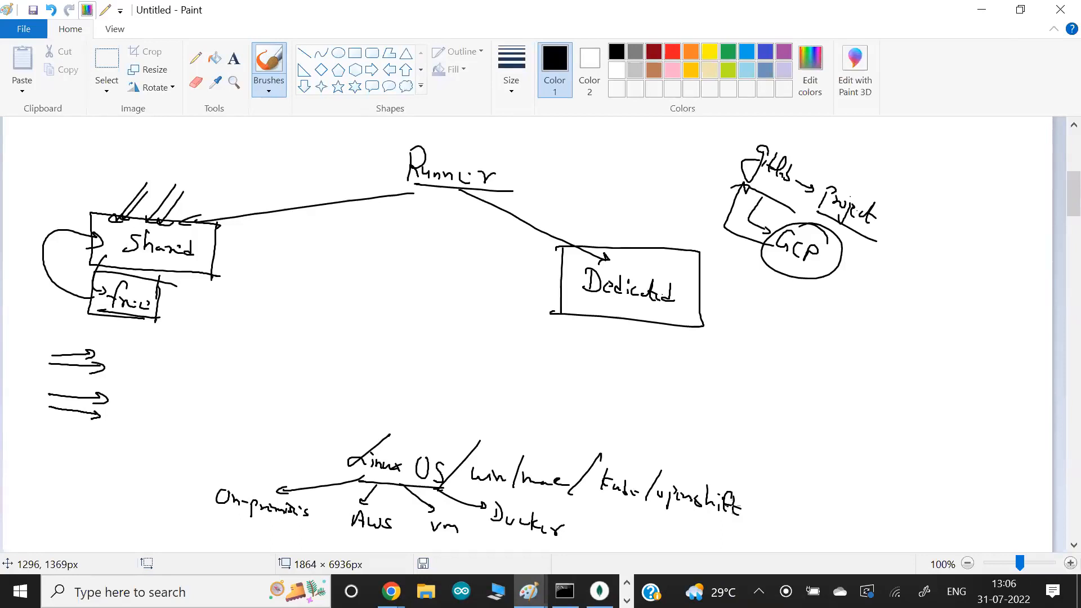
- Draw an orange closing bracket after the platform list, with a double-line arrow pointing at it
click(692, 52)
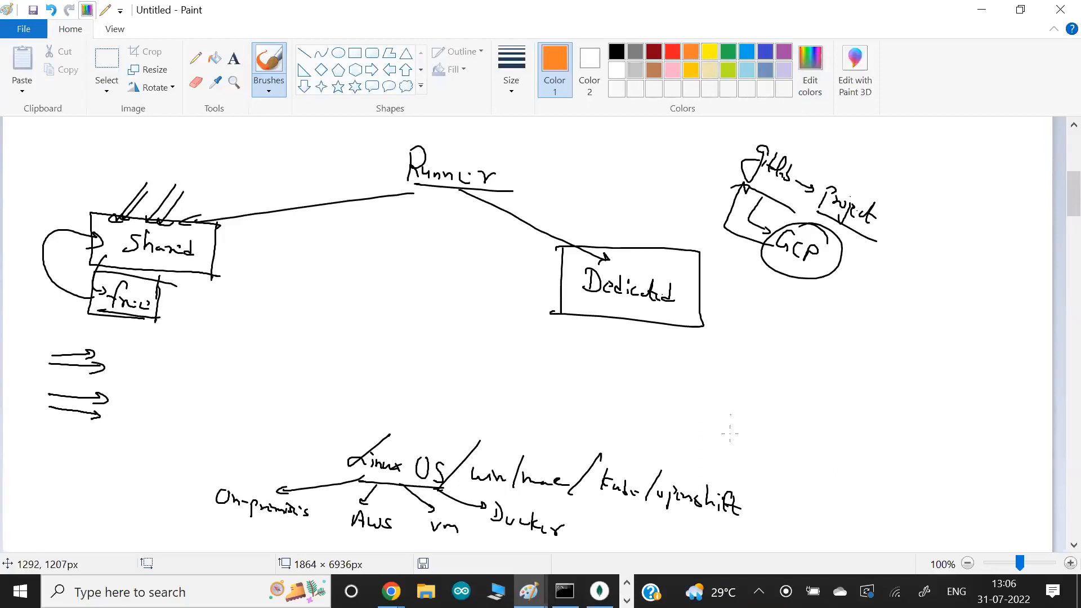
mouse_move(730, 446)
mouse_down()
mouse_move(733, 538)
mouse_move(718, 538)
mouse_up()
mouse_move(794, 465)
mouse_down()
mouse_move(745, 491)
mouse_move(759, 493)
mouse_up()
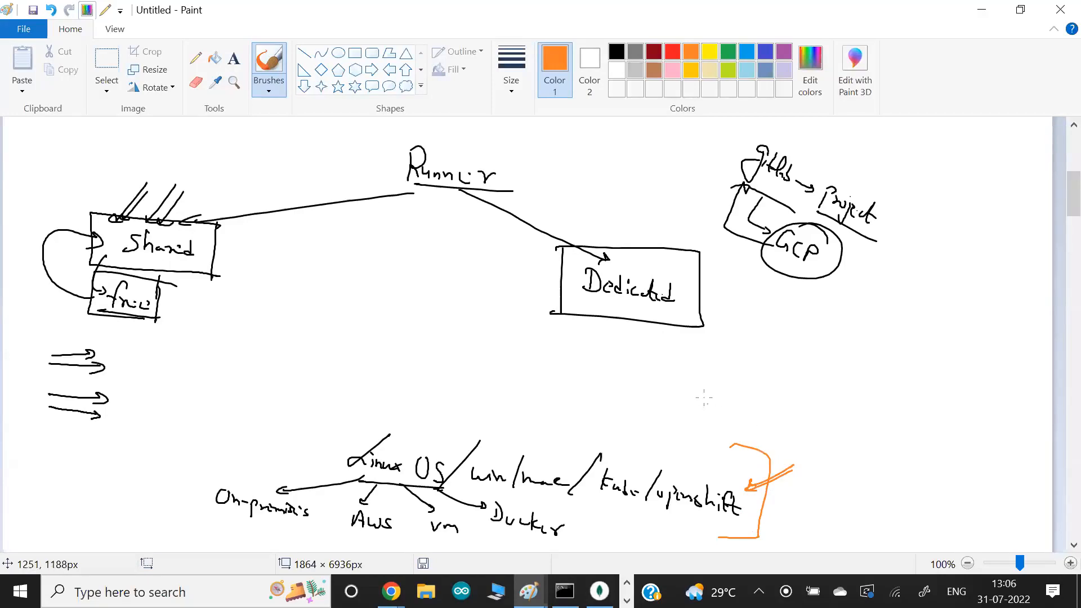
- In black, draw two arrows from the platform list up to the Dedicated box and write an underlined "Runner" with an arrow to Linux OS
click(616, 52)
drag(468, 431, 566, 312)
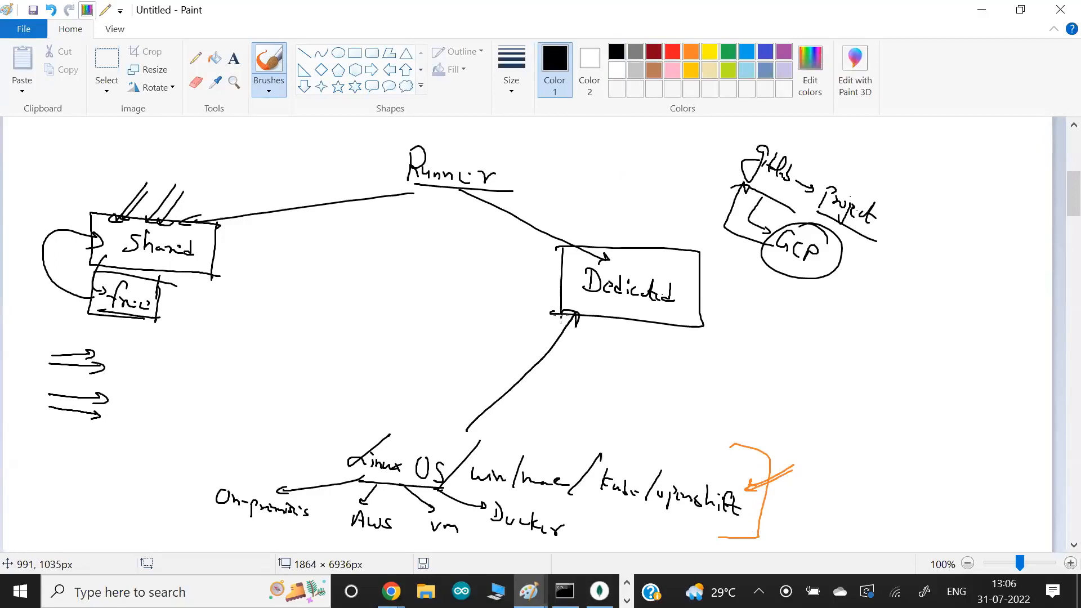
drag(364, 397, 379, 419)
mouse_move(328, 374)
mouse_down()
mouse_move(327, 356)
mouse_move(387, 378)
mouse_up()
drag(329, 386, 395, 397)
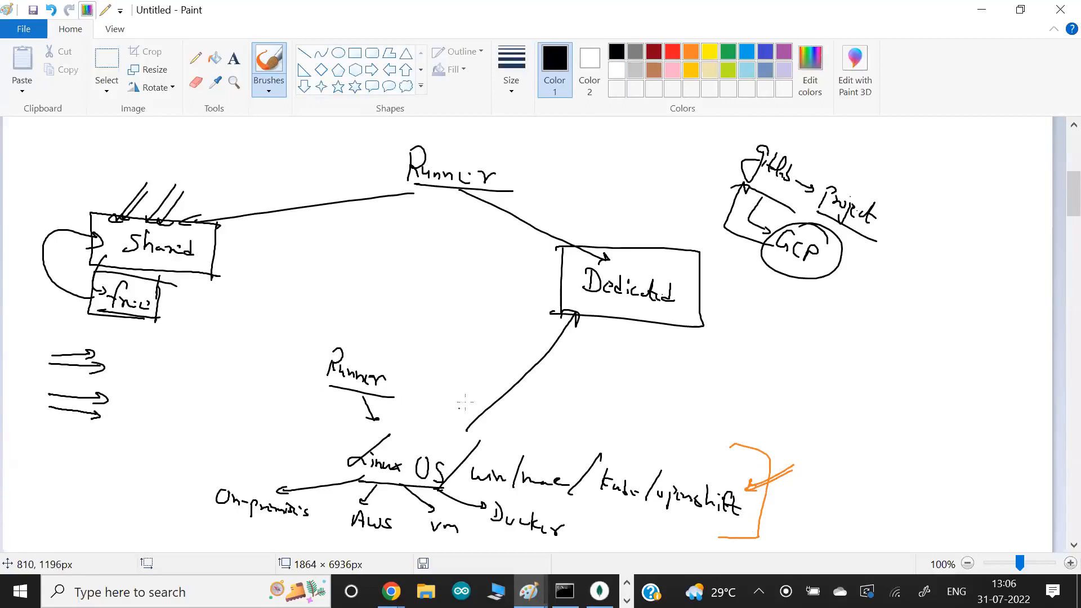
drag(468, 431, 586, 316)
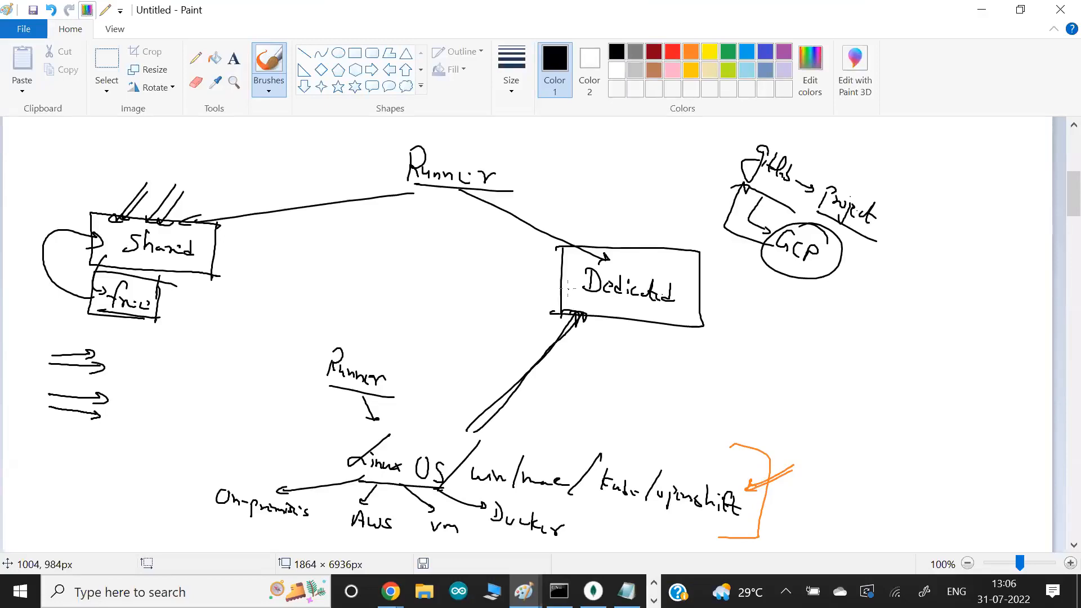
- Switch to the Git Bash terminal and highlight the .gitlab-ci.yml contents, then return to the Paint sketch
key(alt+Tab)
key(alt+Tab)
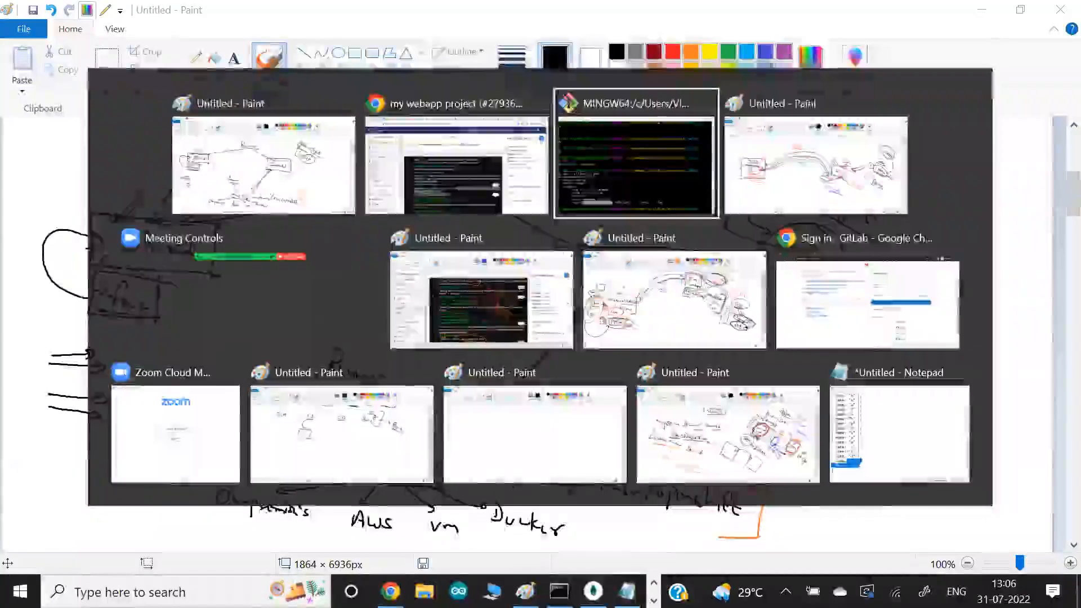
drag(164, 340, 434, 477)
click(427, 477)
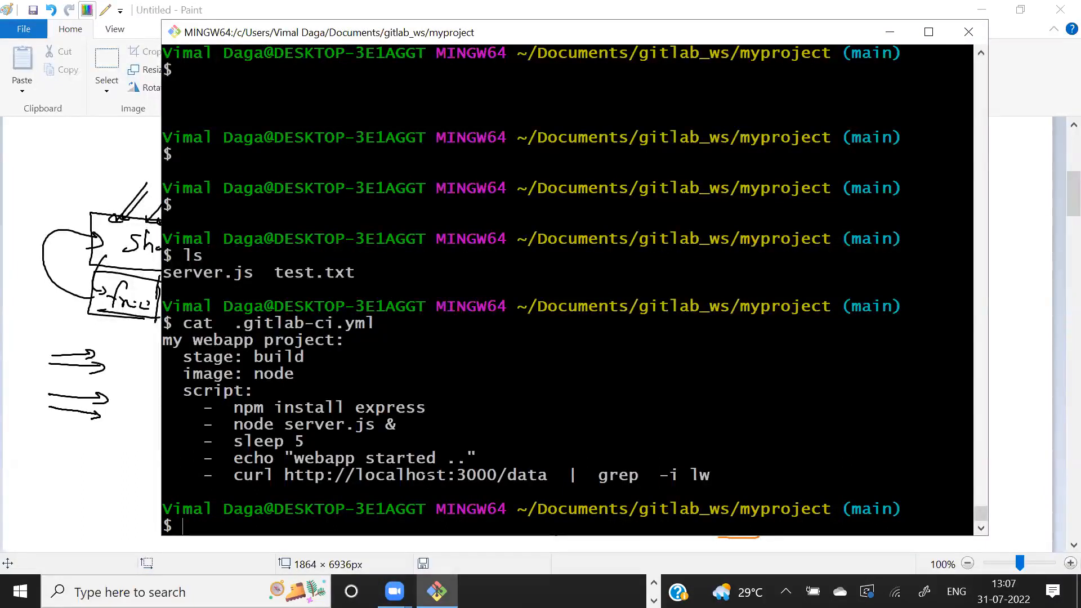
key(alt+Tab)
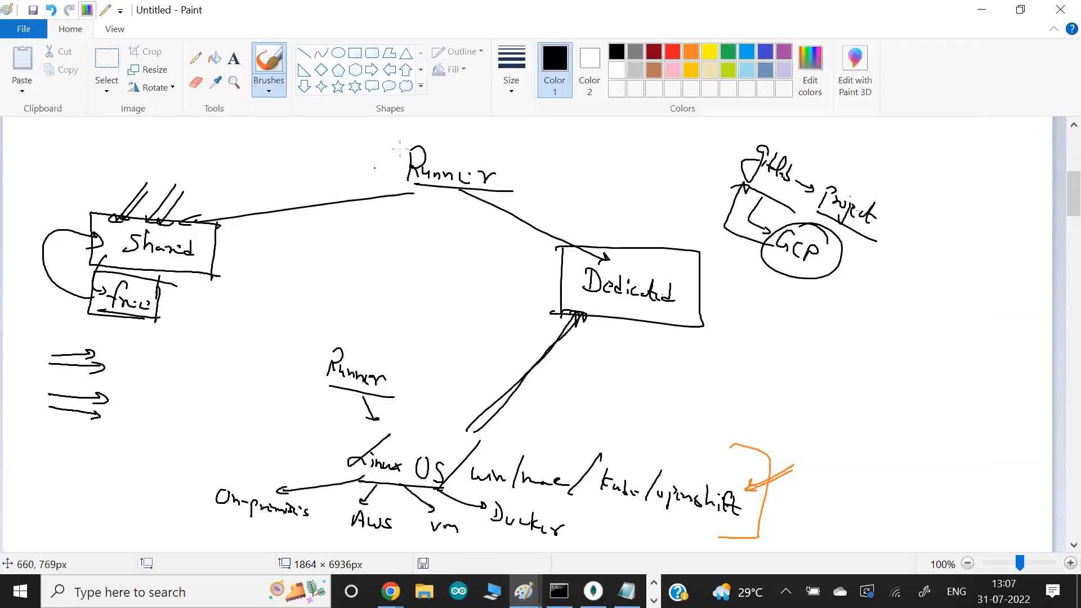
- Circle the lower Runner label and platform list in red, and add two red bent arrows from the Runner heading past Dedicated to the circle
click(672, 52)
mouse_move(746, 479)
mouse_down()
mouse_move(704, 448)
mouse_move(258, 360)
mouse_up()
mouse_move(497, 528)
mouse_down()
mouse_move(676, 538)
mouse_move(742, 477)
mouse_up()
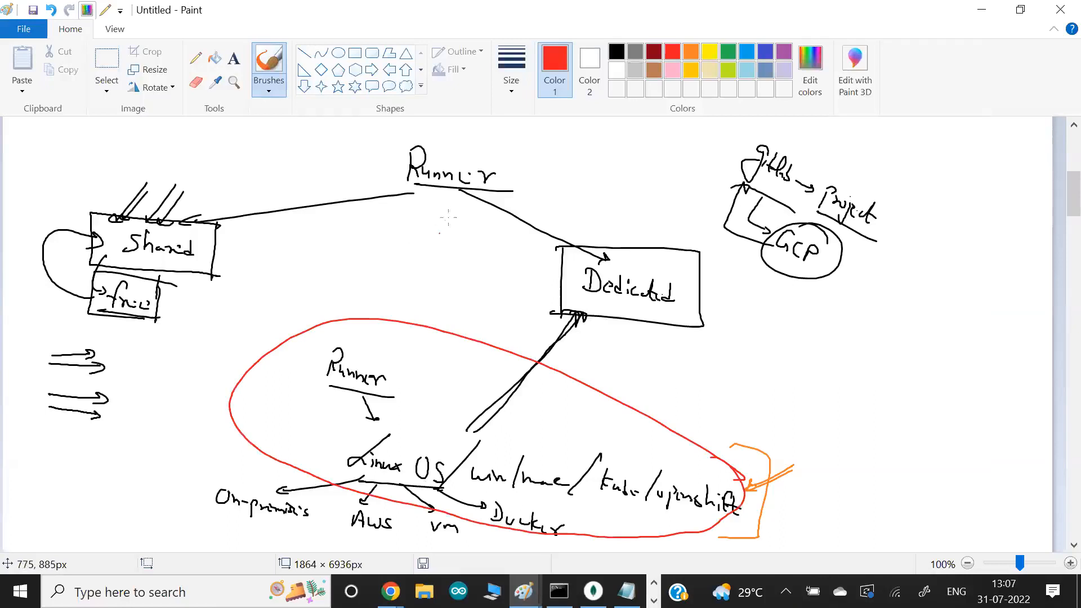
drag(449, 195, 502, 342)
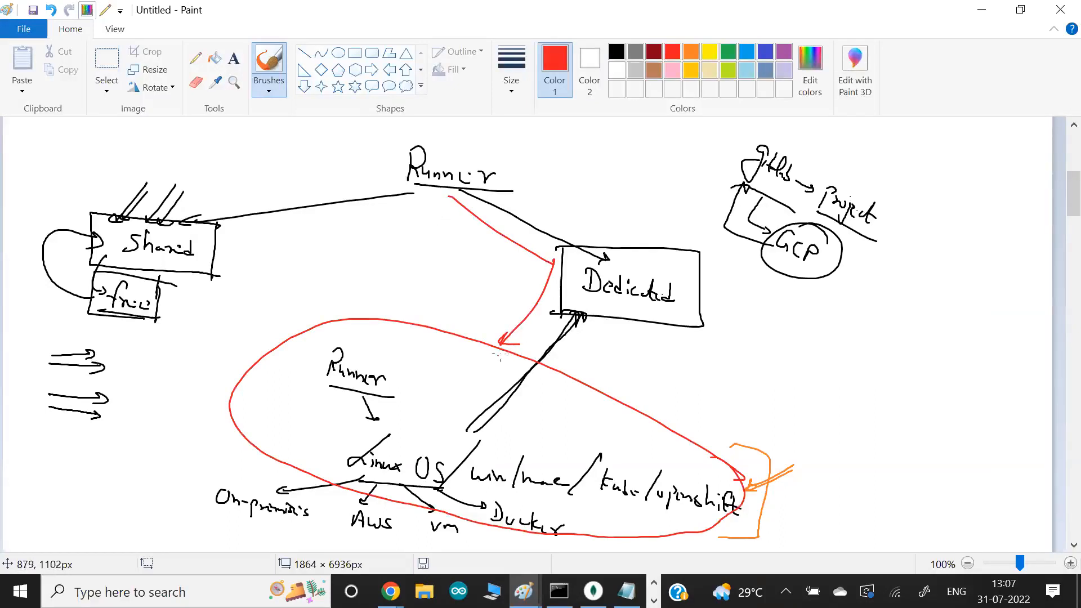
mouse_move(441, 192)
mouse_down()
mouse_move(525, 263)
mouse_move(489, 339)
mouse_up()
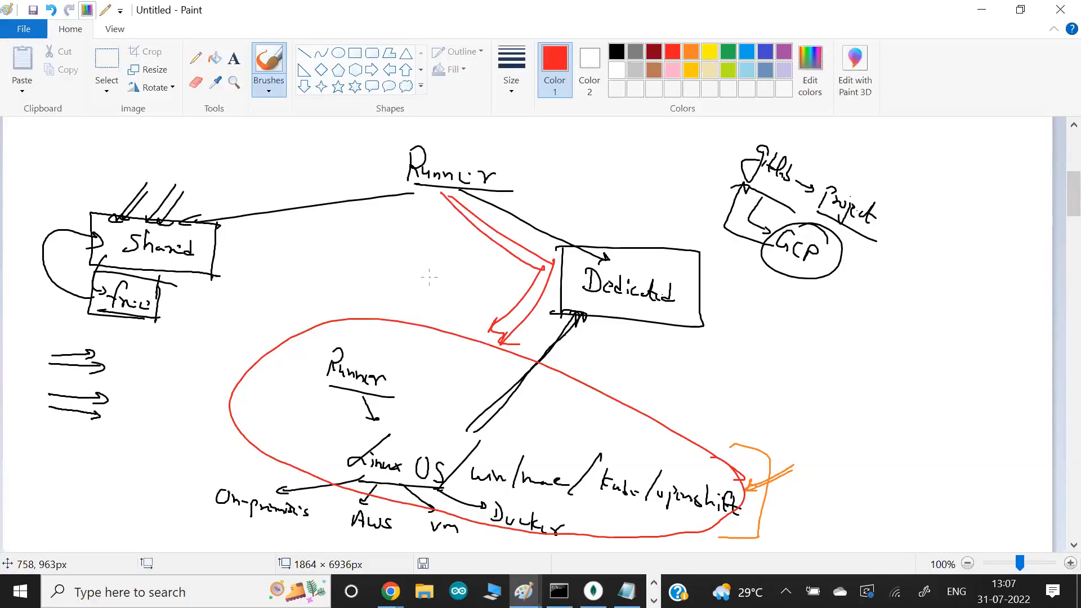
- Switch to the GitLab job log and highlight the runner name under Preparing environment, then return to Paint
key(alt+Tab)
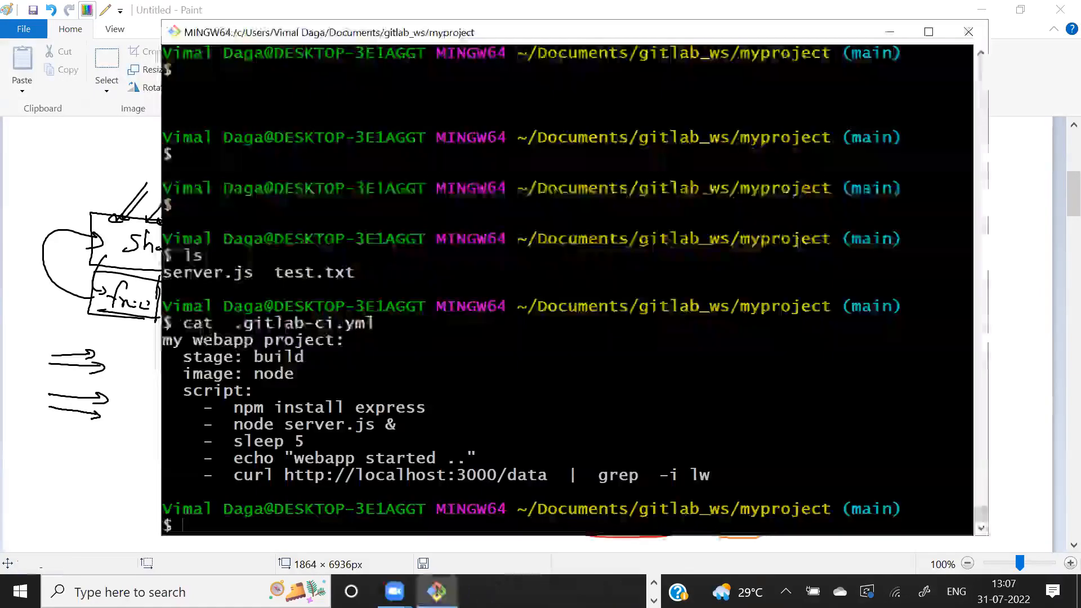
key(alt+Tab)
key(Tab)
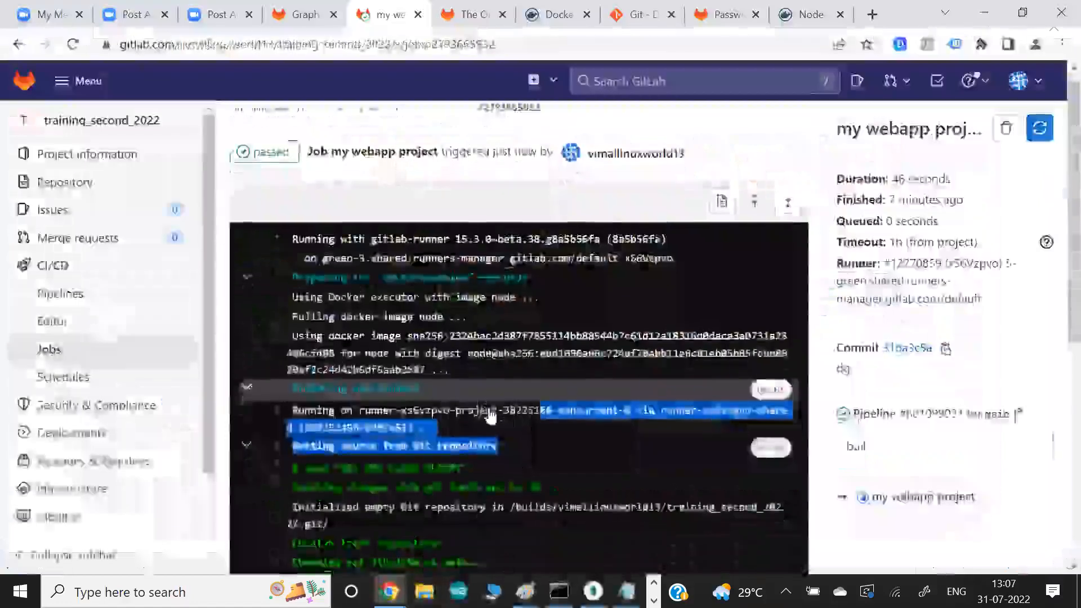
scroll(490, 416, down, 4)
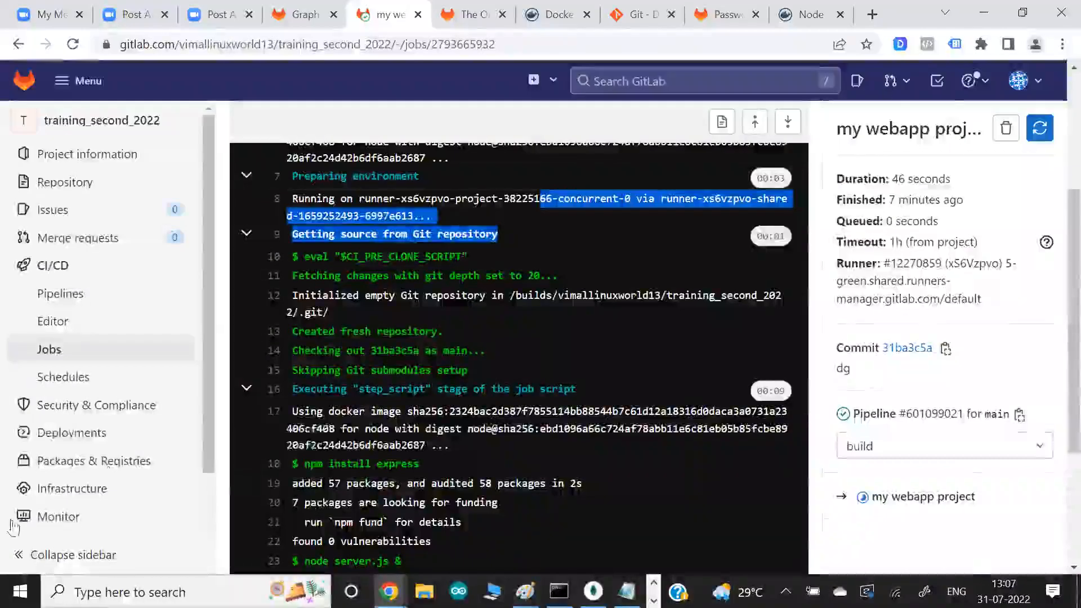
mouse_move(49, 417)
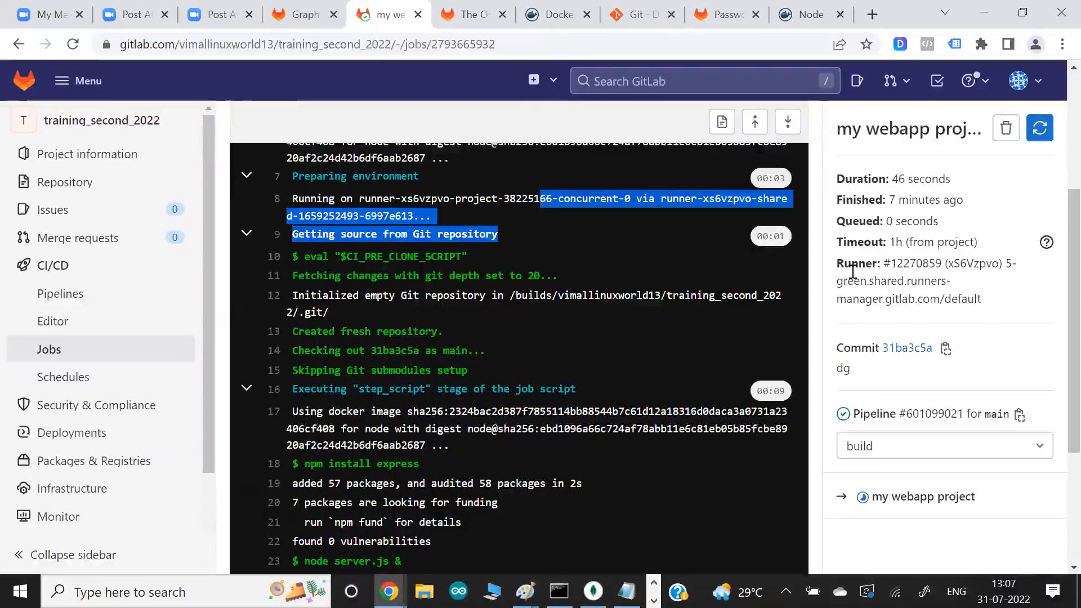
click(529, 313)
scroll(529, 313, up, 5)
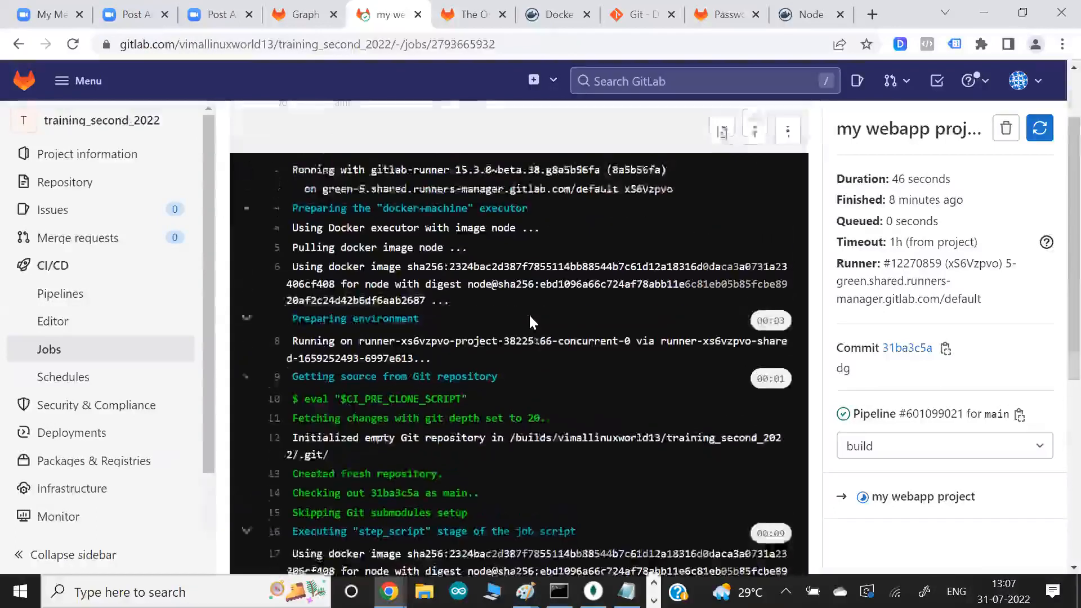
scroll(529, 319, down, 1)
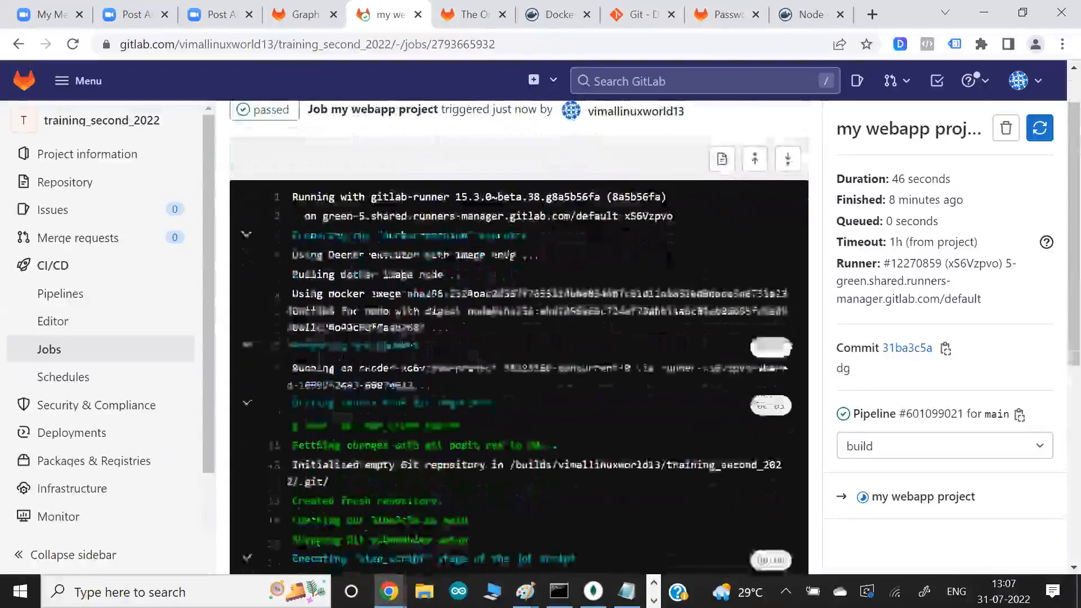
drag(371, 368, 498, 385)
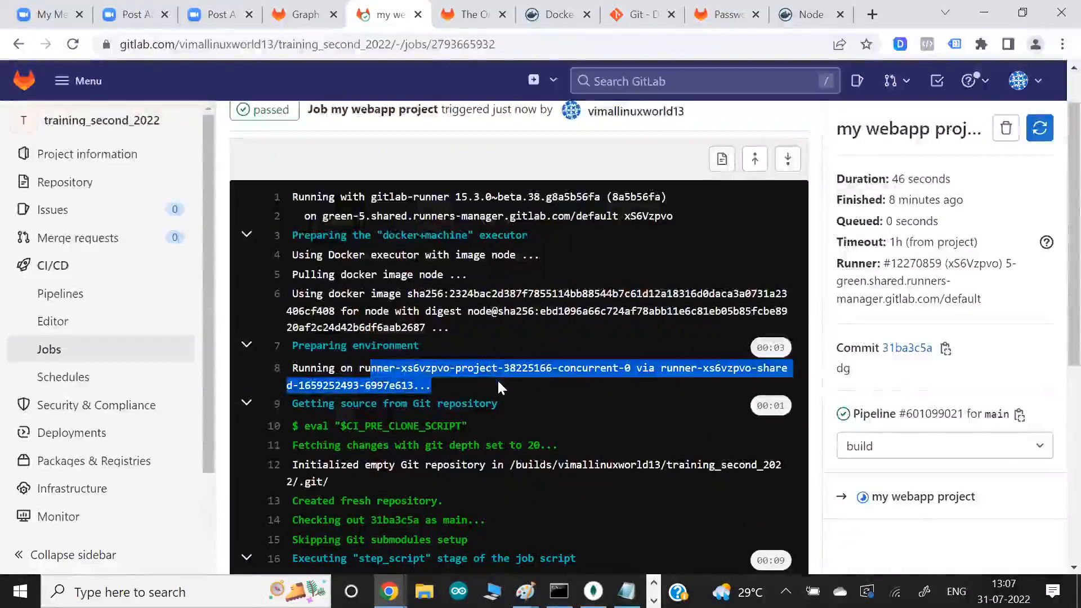
key(alt+Tab)
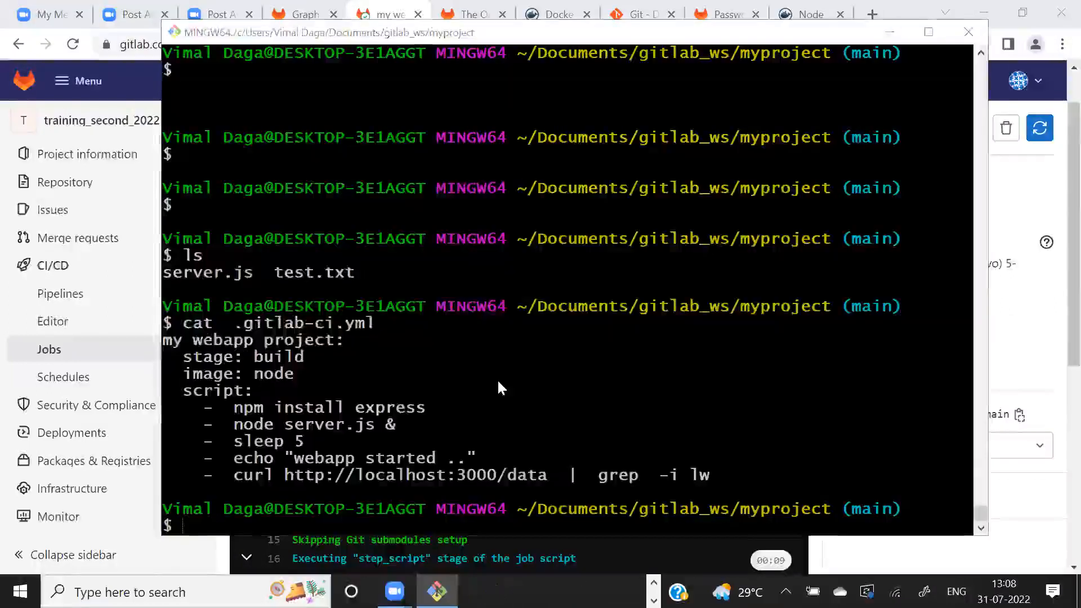
key(alt+Tab)
key(Tab)
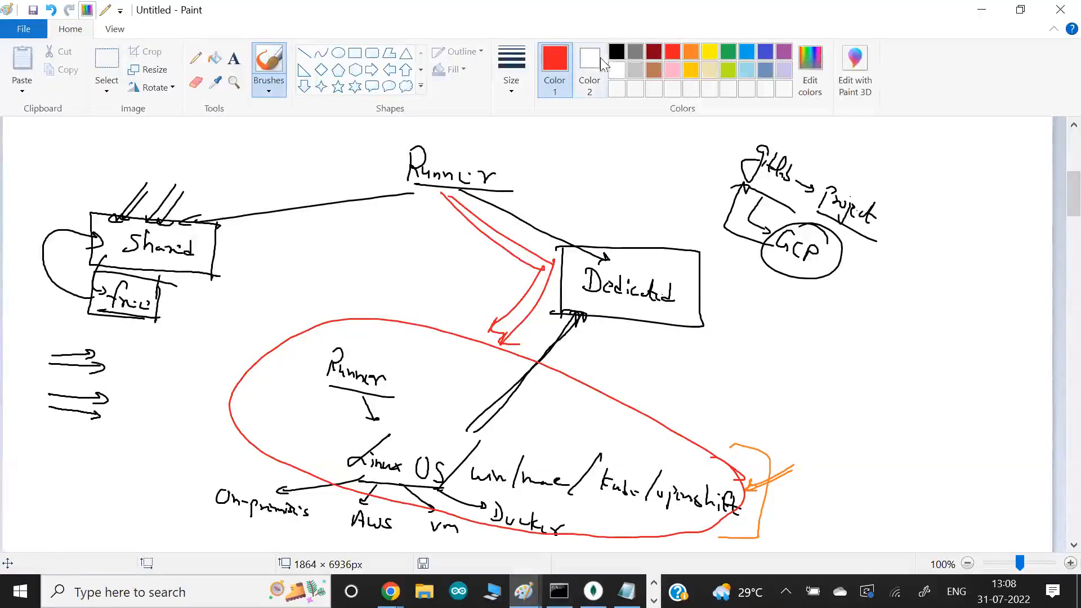
- Write an underlined "Dynamic" label in black beside the Shared box
click(616, 52)
mouse_move(208, 172)
mouse_down()
mouse_move(213, 190)
mouse_move(258, 218)
mouse_up()
drag(267, 214, 265, 232)
drag(243, 225, 273, 239)
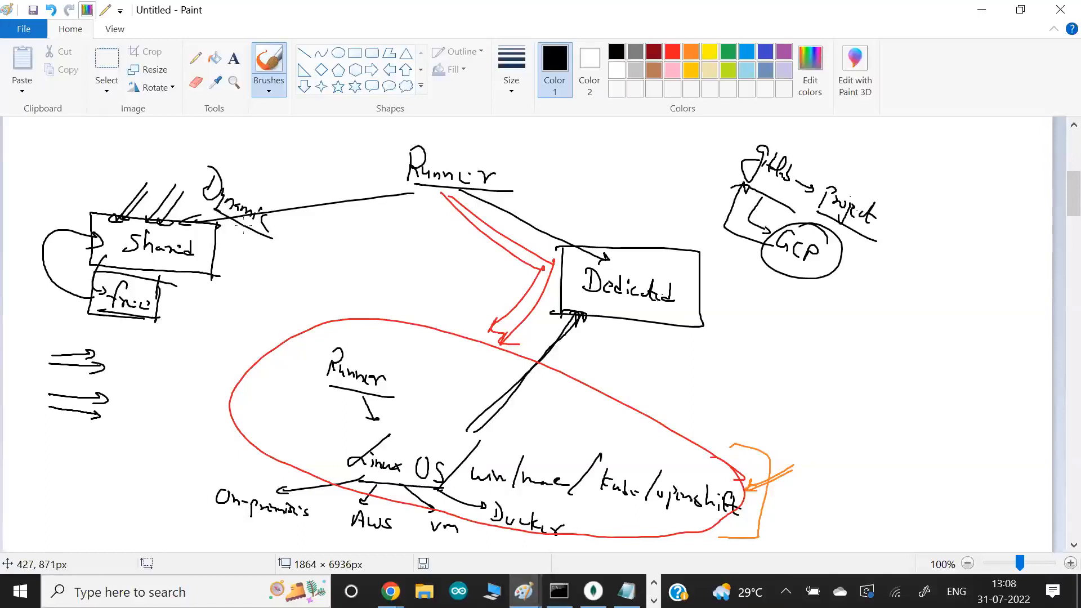
- Circle the Dedicated label, add black strokes from it toward the lower Runner label, and retrace the line from the Runner heading
mouse_move(676, 271)
mouse_down()
mouse_move(566, 274)
mouse_move(684, 299)
mouse_up()
drag(605, 305, 614, 303)
drag(484, 398, 515, 393)
drag(611, 312, 513, 395)
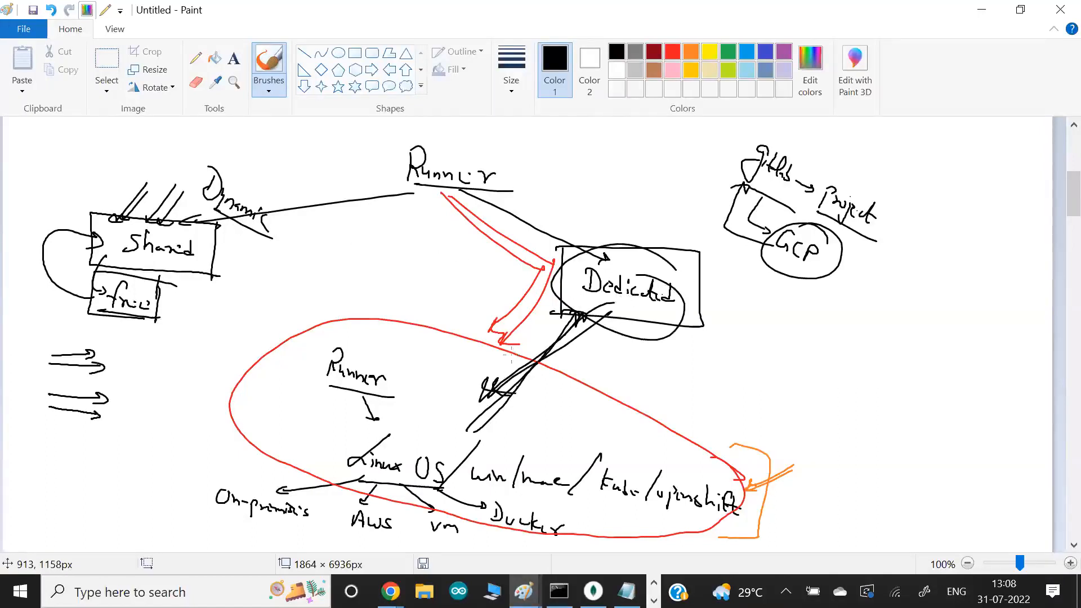
drag(463, 187, 591, 263)
drag(570, 313, 465, 389)
drag(552, 330, 442, 382)
drag(589, 262, 459, 194)
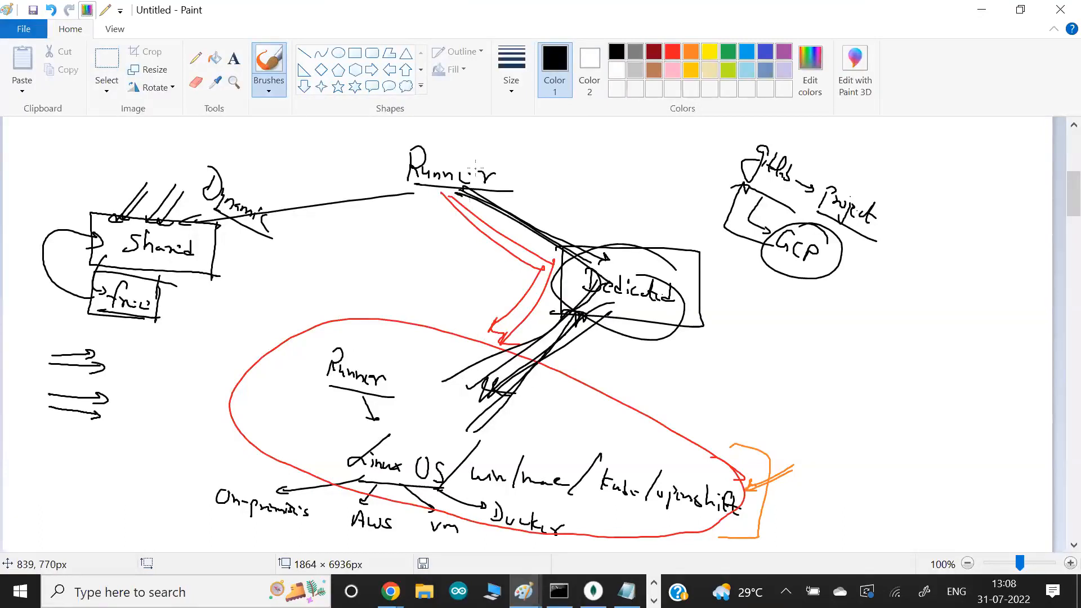
- Switch to GitLab in the browser and open the training_second_2022 project from the projects list
key(alt+Tab)
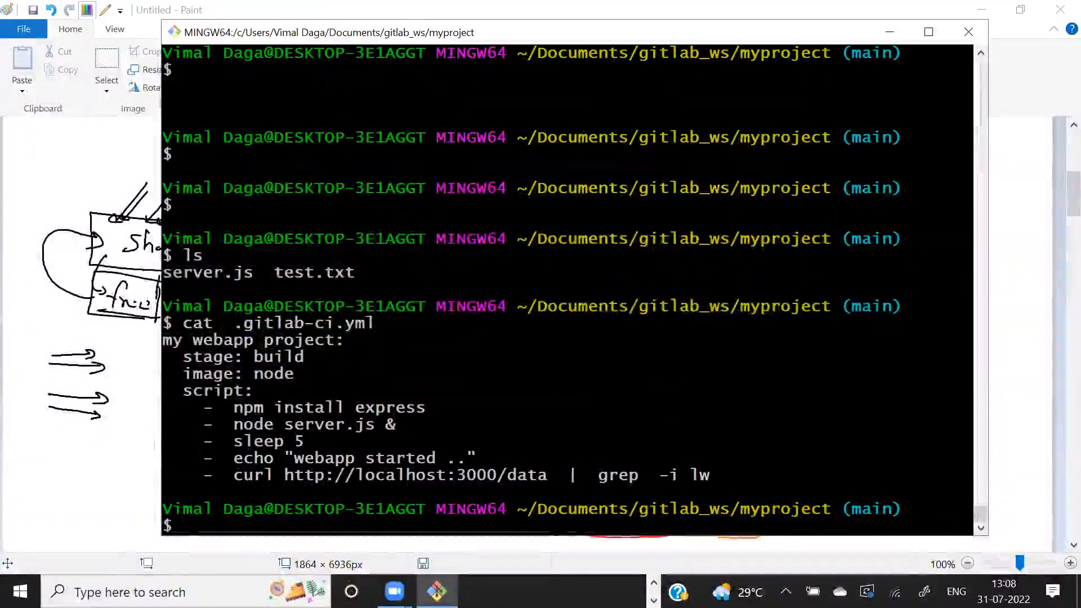
key(alt+Tab)
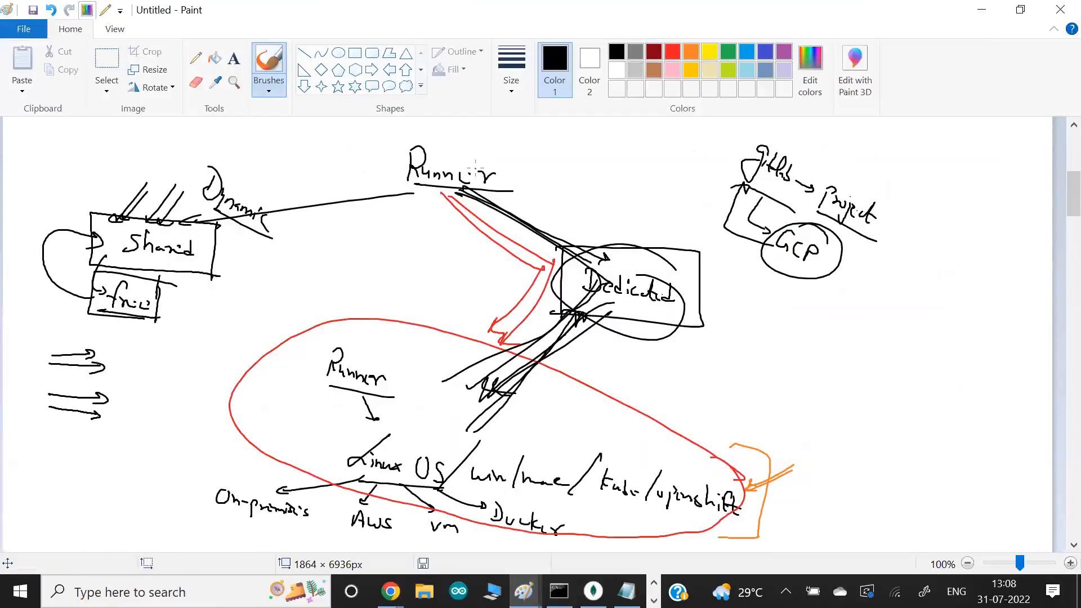
key(alt+Tab)
key(alt+Tab)
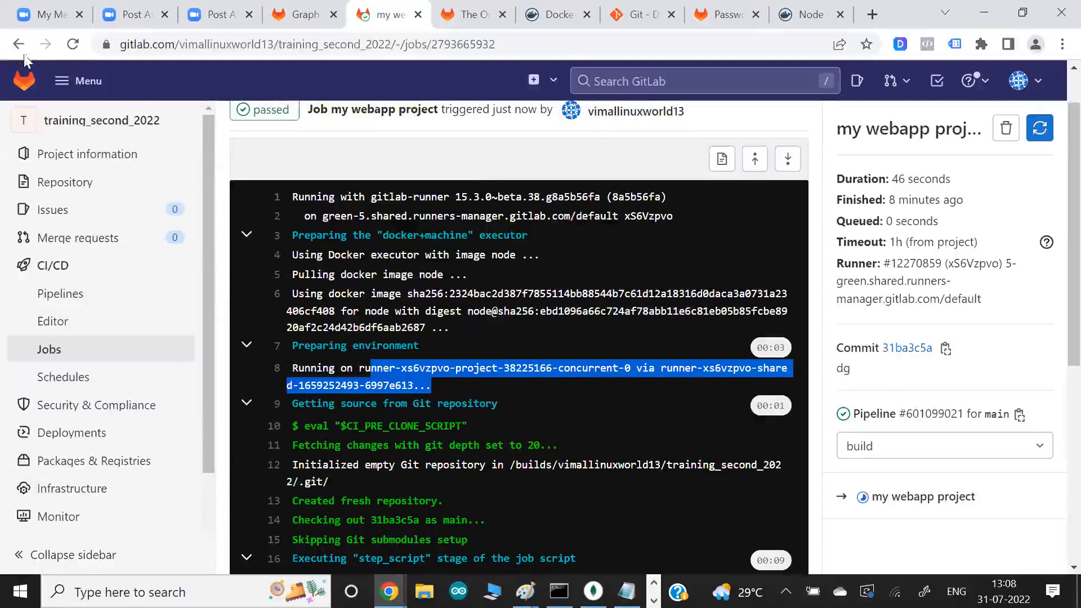
click(23, 80)
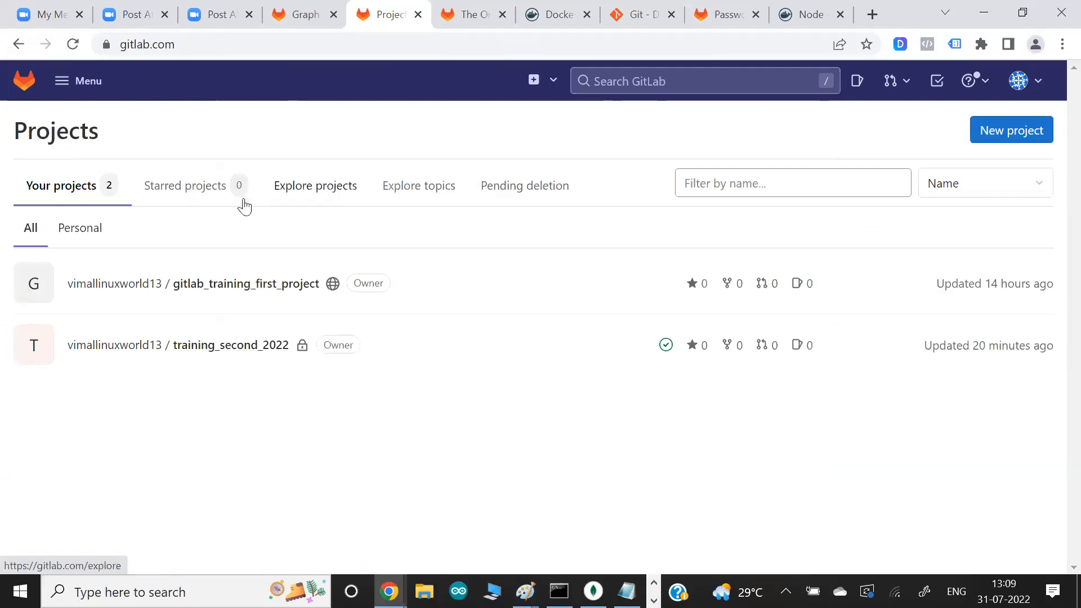
click(228, 348)
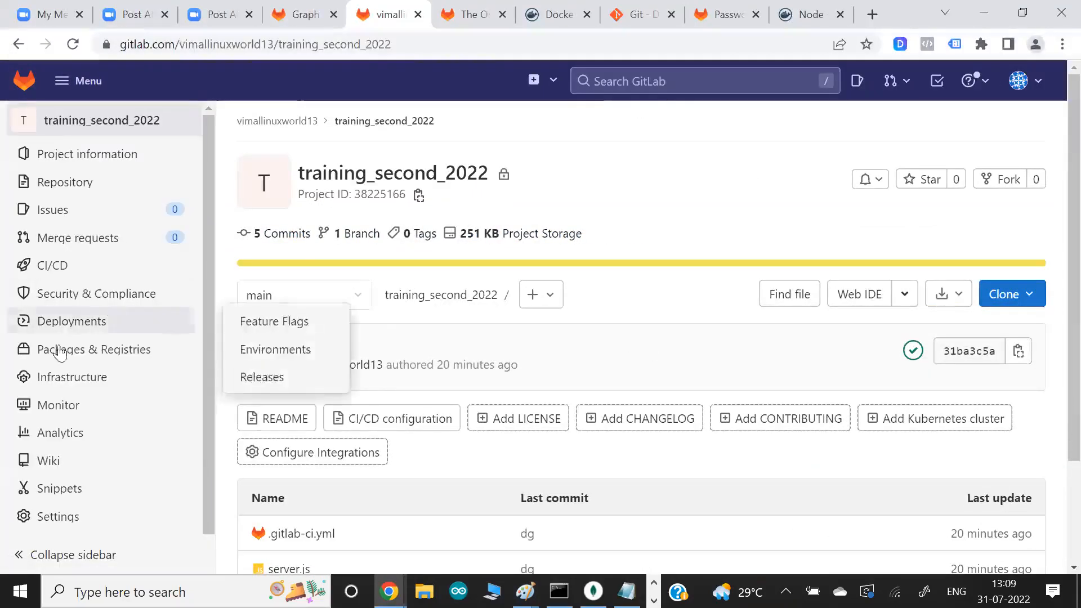
- Open the CI/CD settings of the training_second_2022 project and expand the Runners section
mouse_move(63, 382)
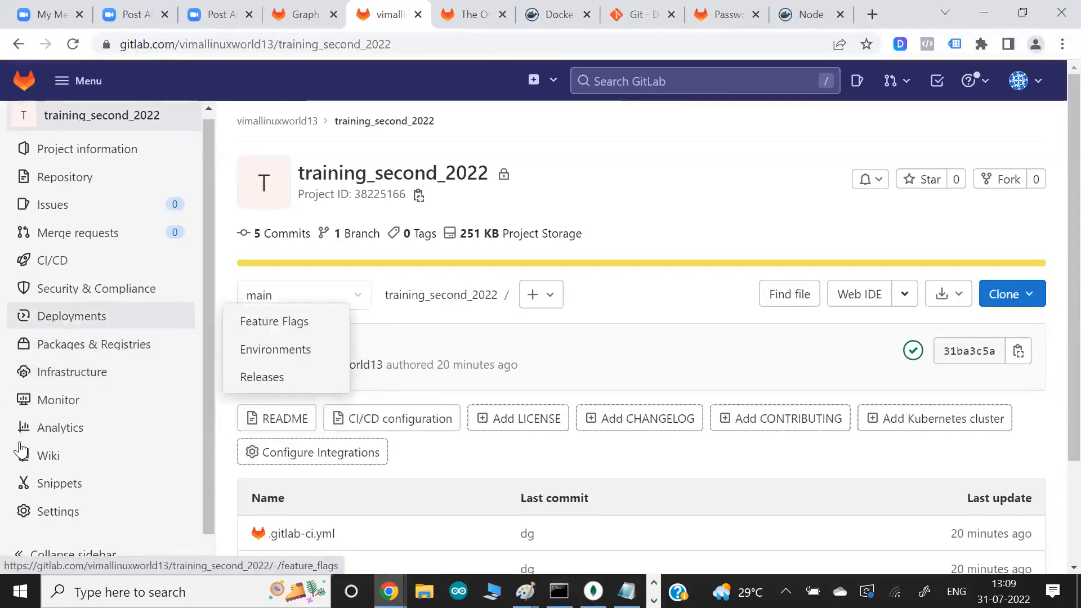
mouse_move(56, 521)
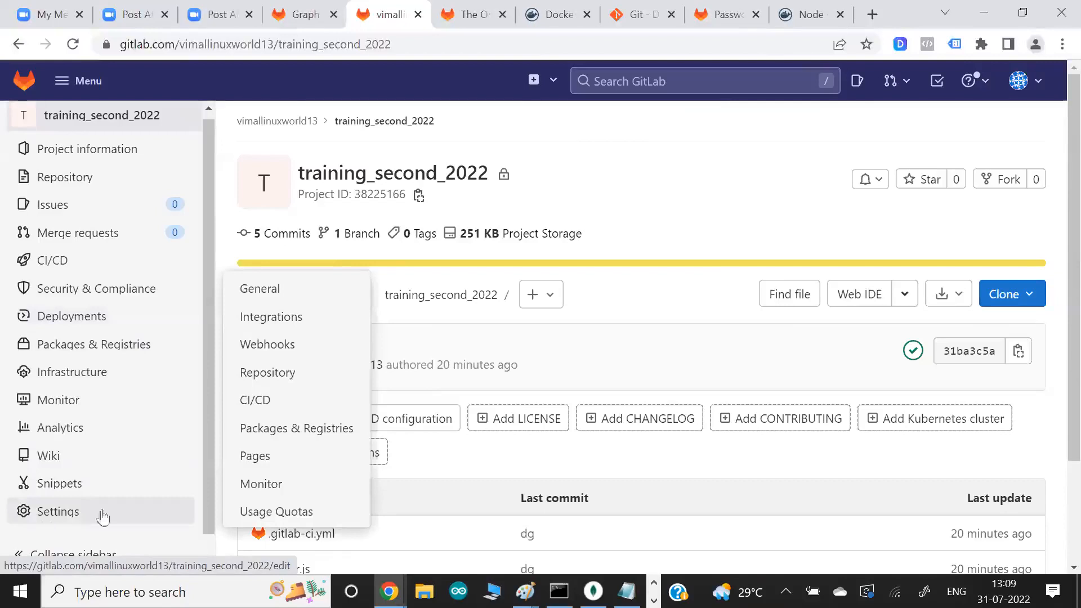
click(275, 406)
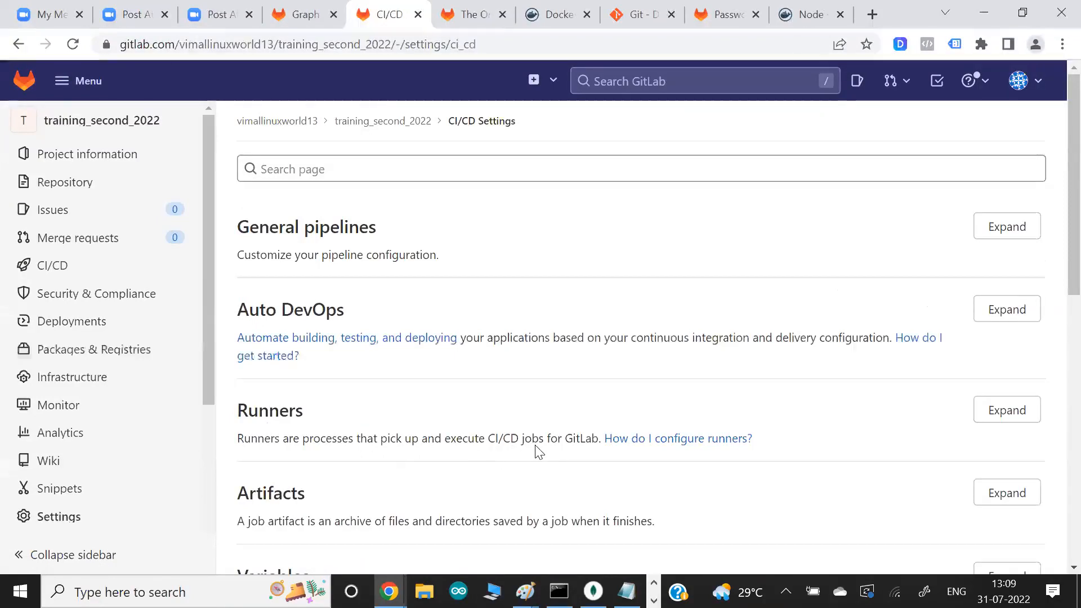
scroll(754, 354, down, 1)
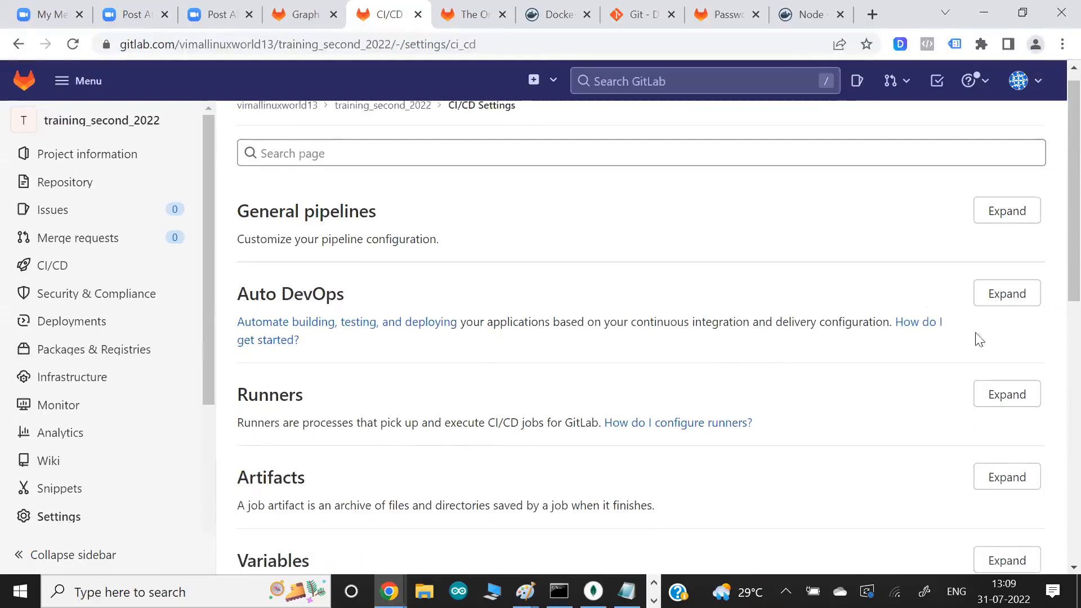
click(1004, 396)
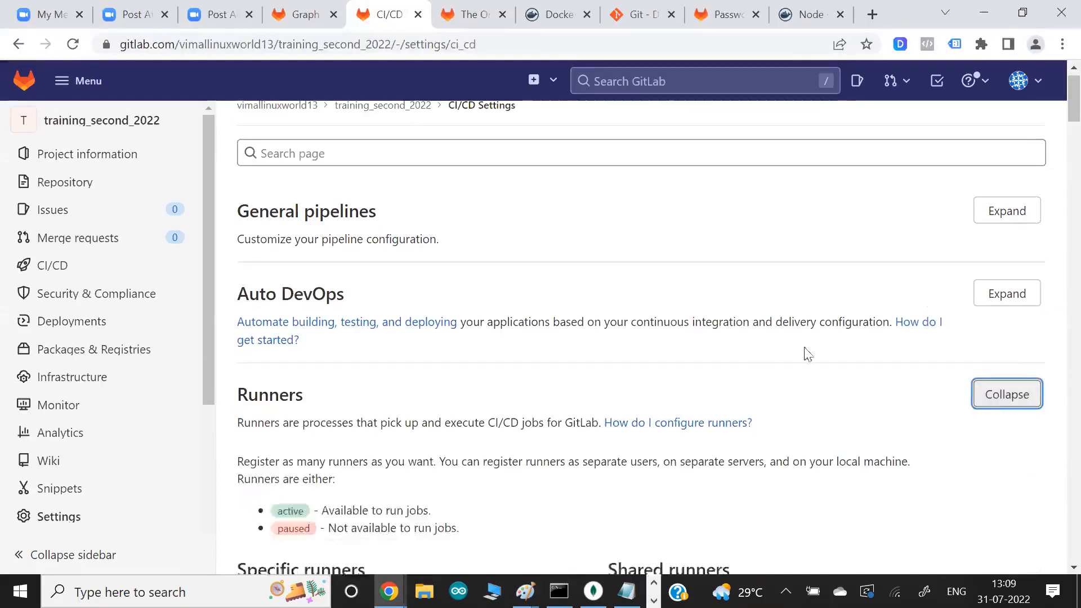
- Highlight the Specific runners and Shared runners headings, checking them against the runner diagram in Paint
scroll(785, 354, down, 1)
scroll(784, 353, down, 1)
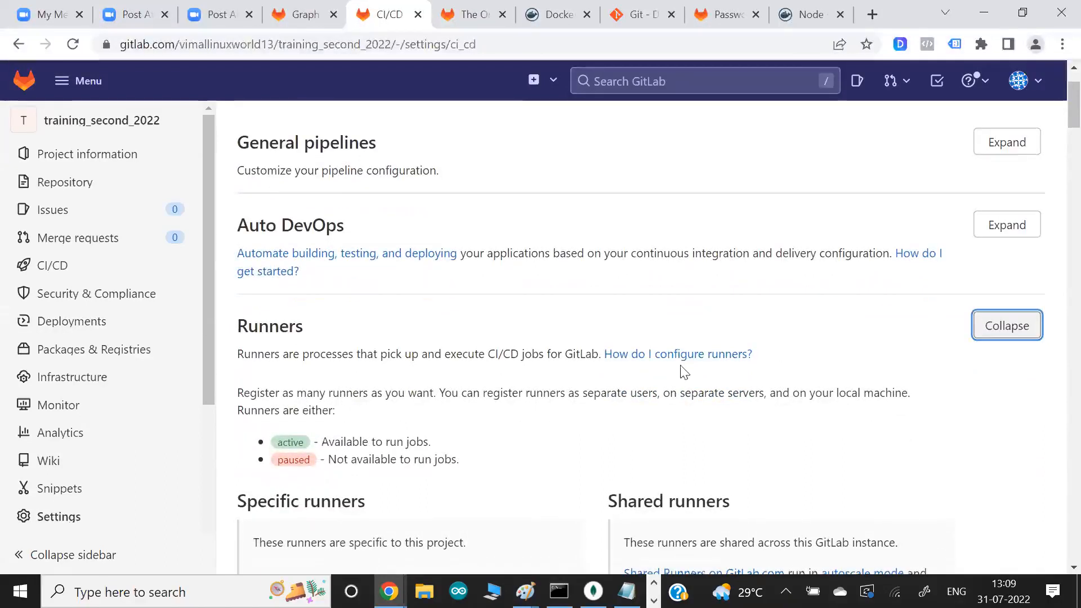
scroll(683, 371, down, 2)
drag(280, 396, 341, 397)
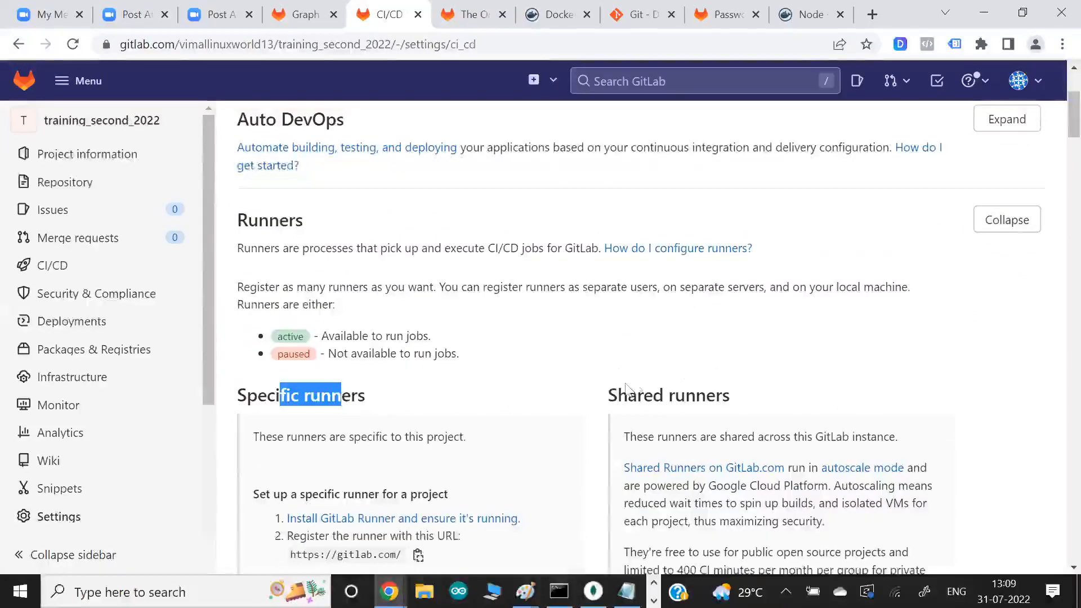
click(695, 397)
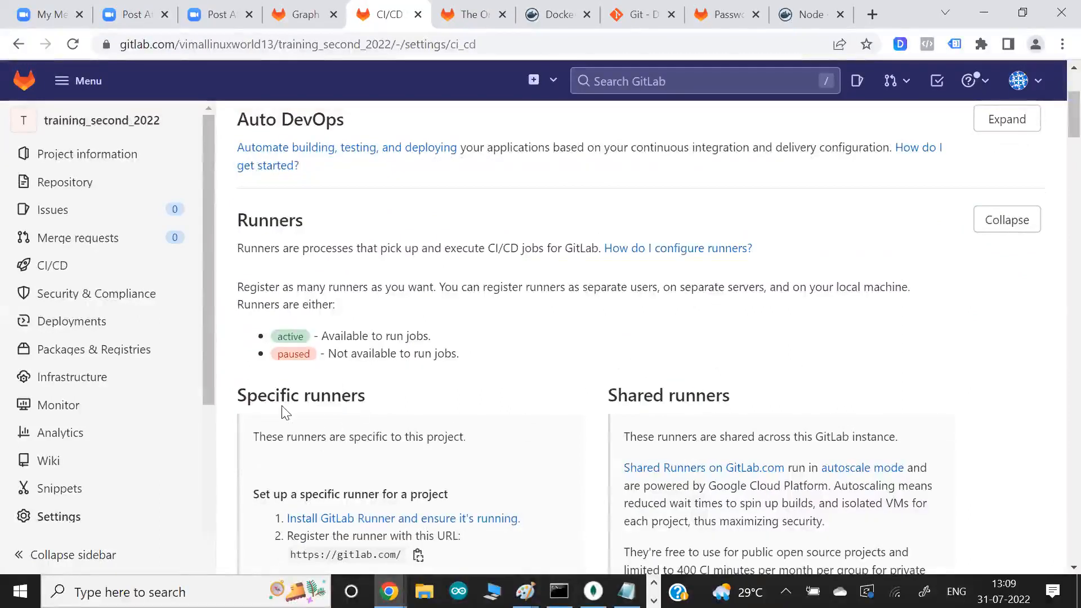
drag(283, 395, 355, 402)
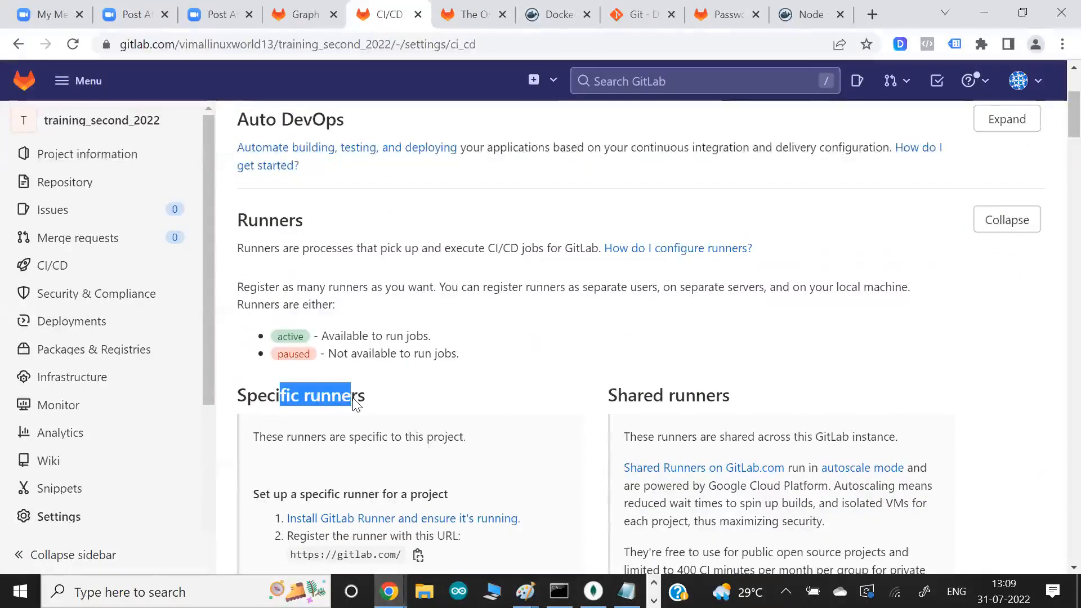
key(alt+Tab)
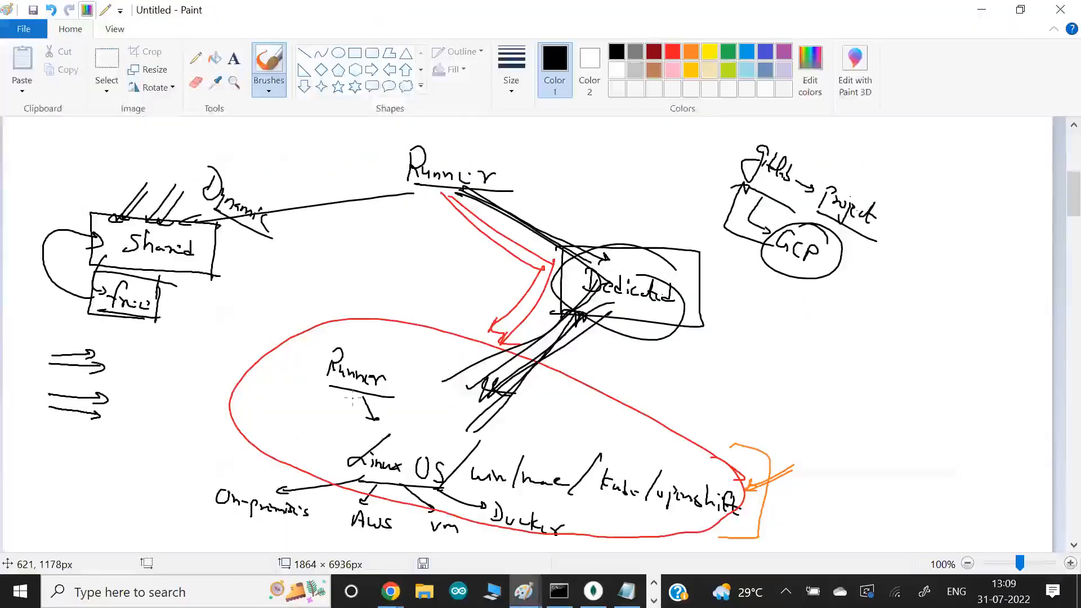
key(alt+Tab)
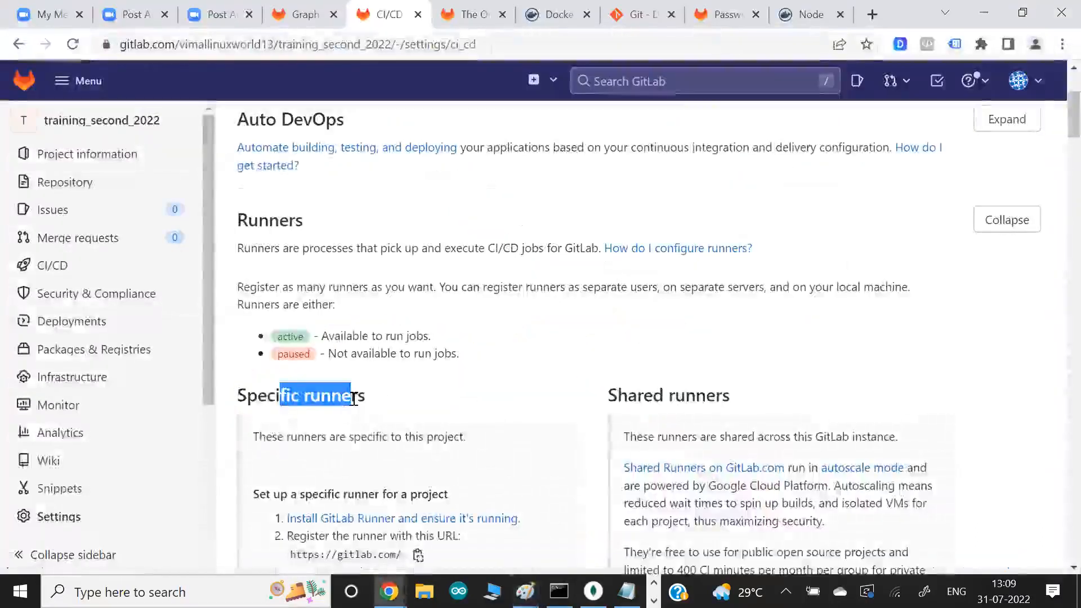
drag(654, 400, 707, 404)
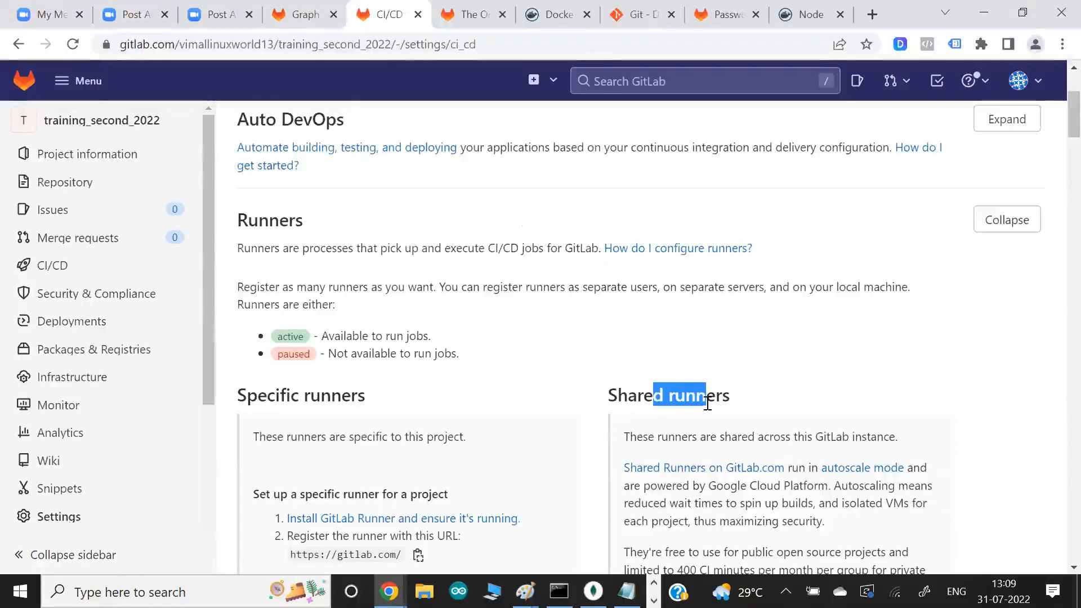
- Highlight the Shared runners notes on this GitLab instance, Google Cloud Platform and free use for public open source projects
scroll(707, 403, down, 1)
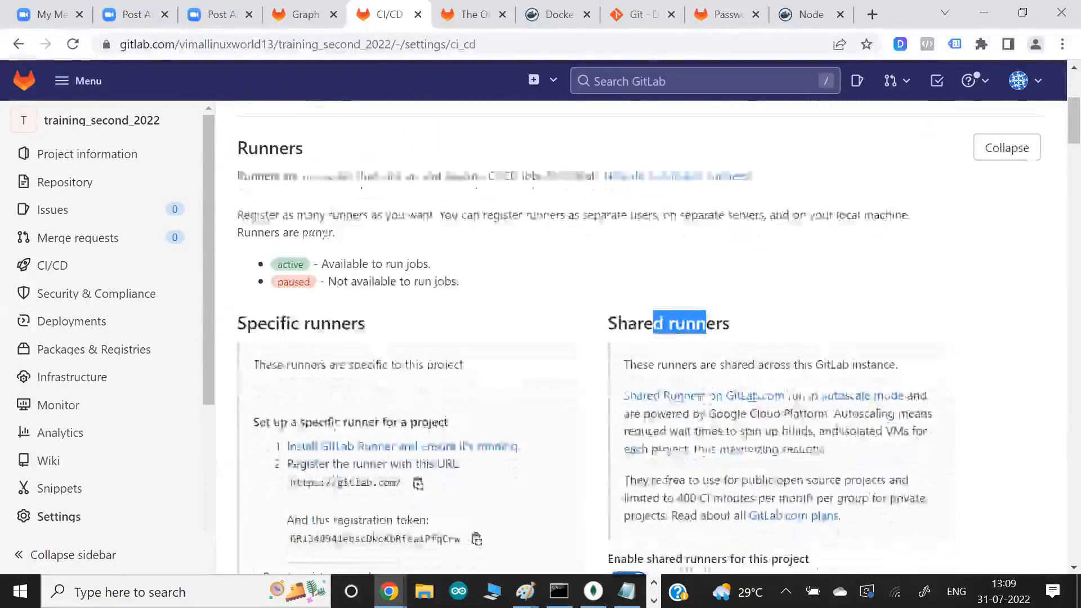
drag(798, 366, 867, 367)
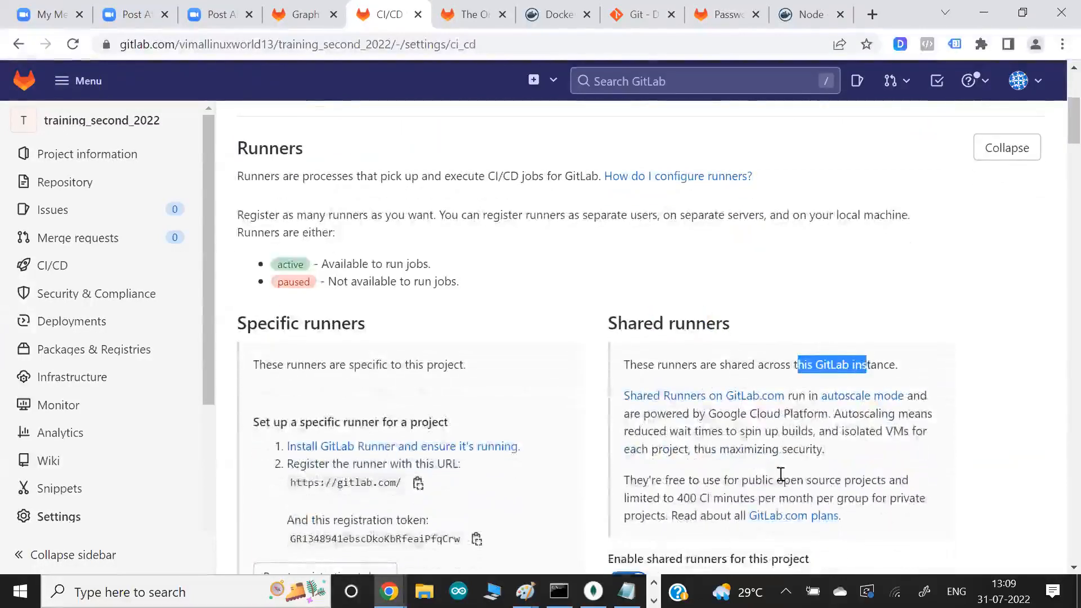
drag(731, 414, 791, 415)
click(817, 434)
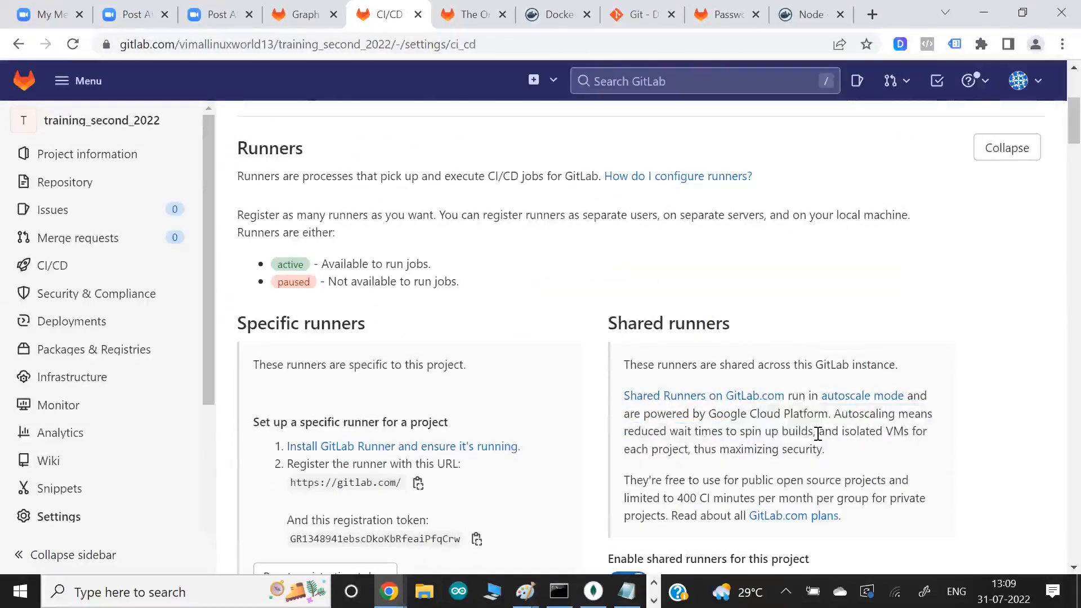
scroll(732, 394, down, 2)
drag(658, 379, 708, 380)
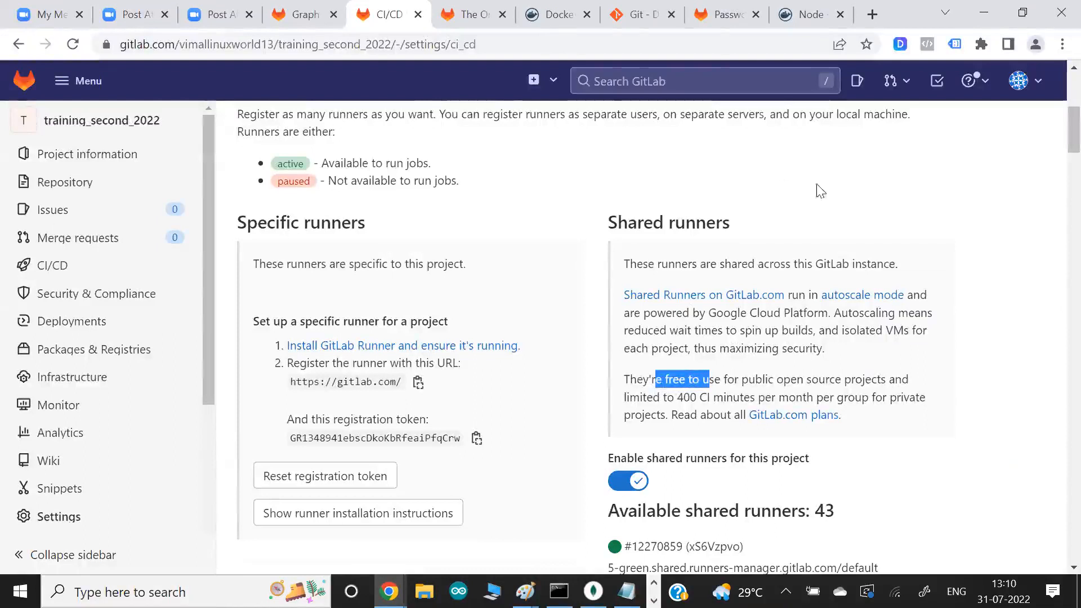
- Highlight the limit of 400 CI minutes per month and open the GitLab.com plans link in a new tab
drag(660, 398, 812, 398)
click(745, 390)
drag(692, 404, 792, 398)
click(712, 405)
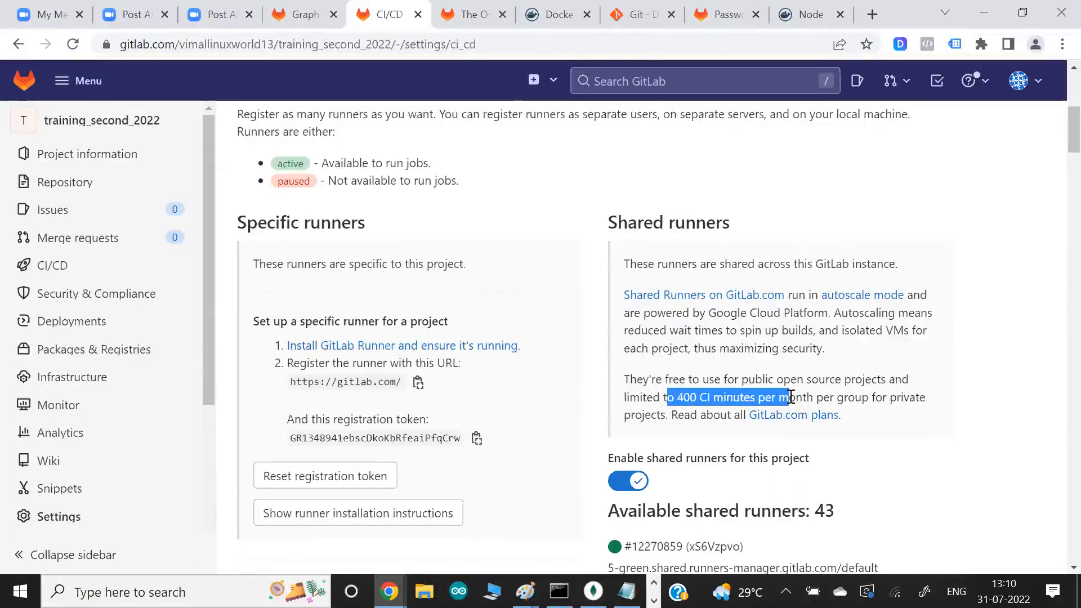
drag(654, 397, 710, 392)
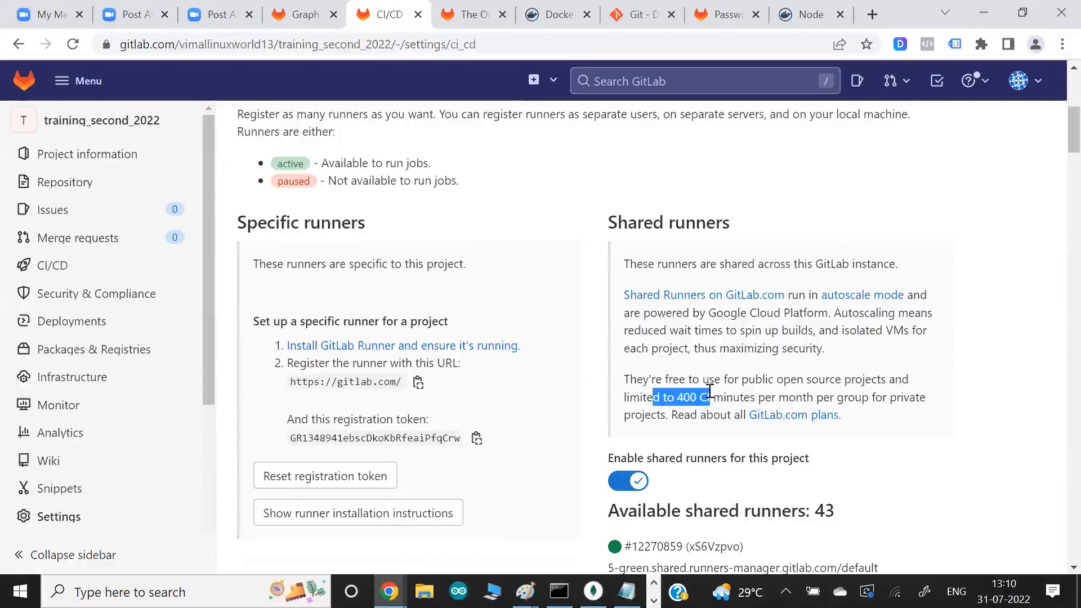
right_click(811, 423)
click(831, 436)
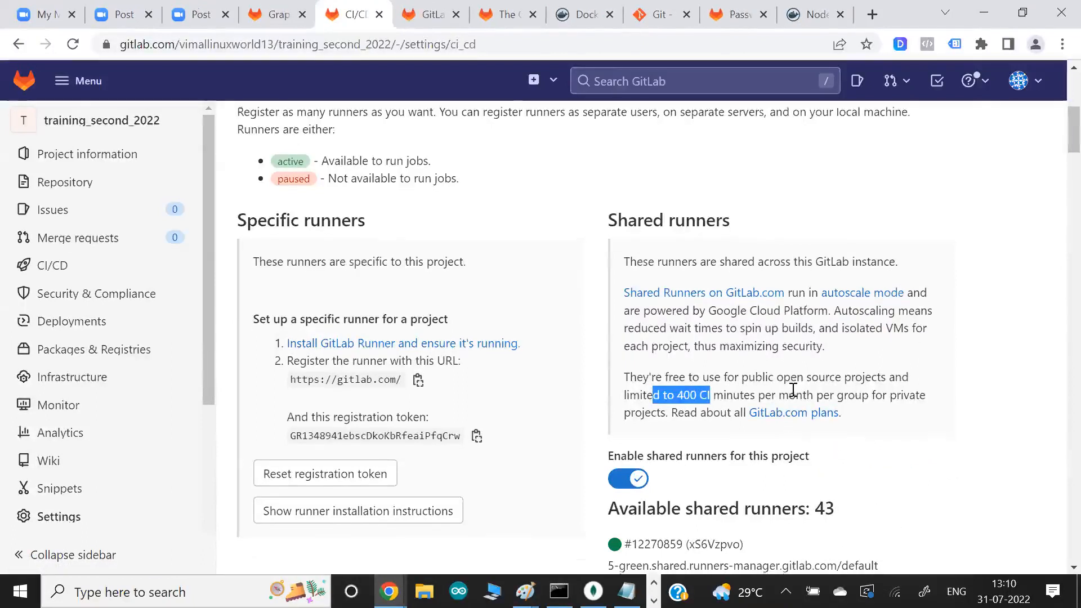
- Examine the list of available shared runners and their operating system and tool tags, highlighting the list heading
scroll(794, 394, down, 1)
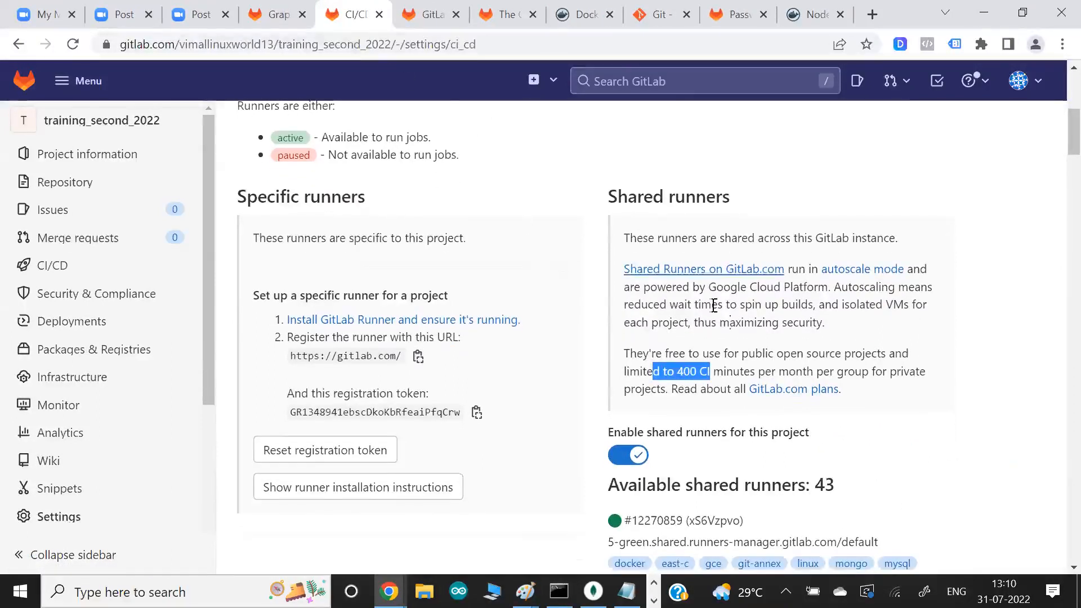
scroll(714, 304, down, 2)
drag(792, 373, 697, 399)
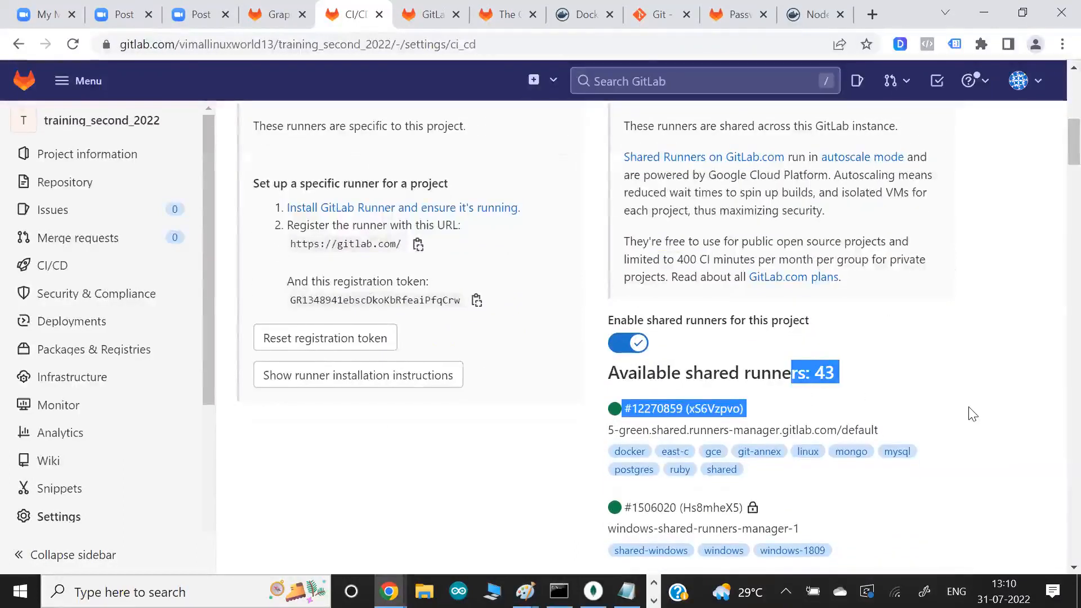
scroll(970, 409, down, 1)
scroll(973, 414, down, 5)
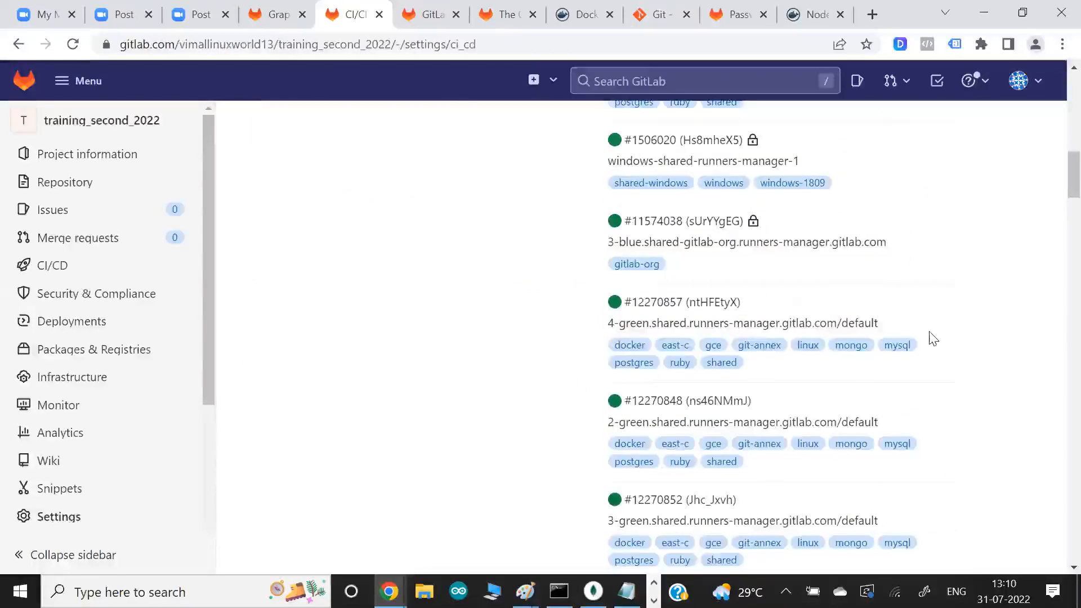
scroll(929, 356, down, 4)
scroll(930, 356, down, 2)
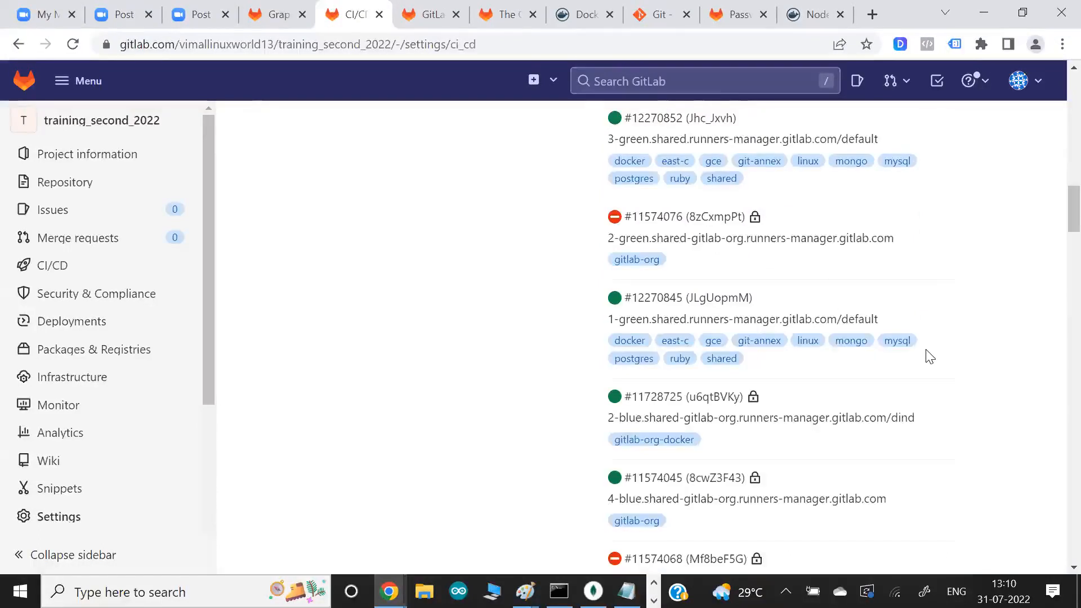
scroll(930, 356, down, 10)
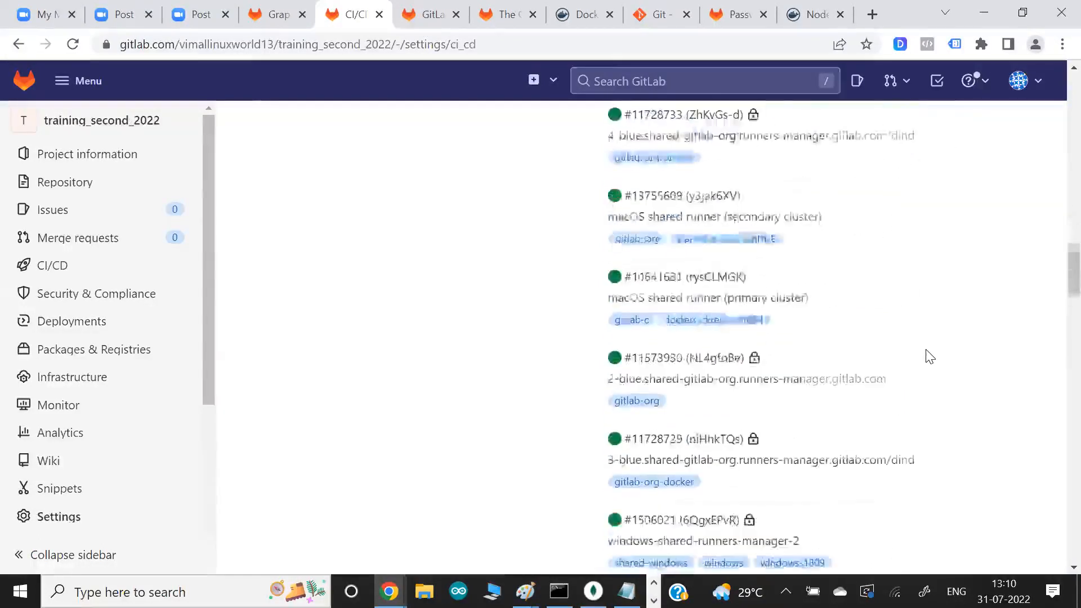
scroll(929, 356, up, 10)
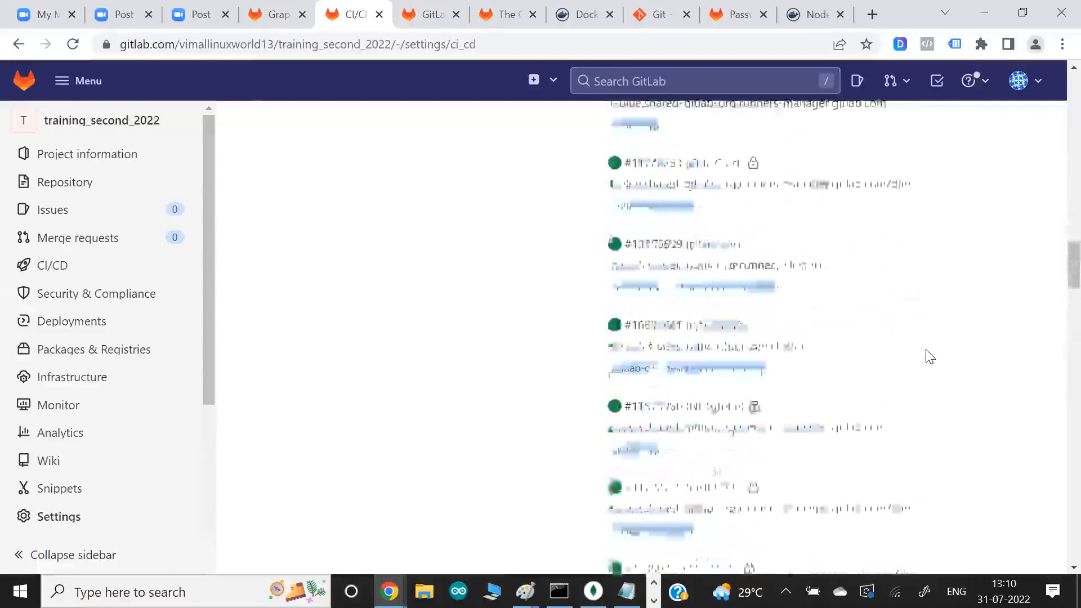
scroll(930, 357, up, 10)
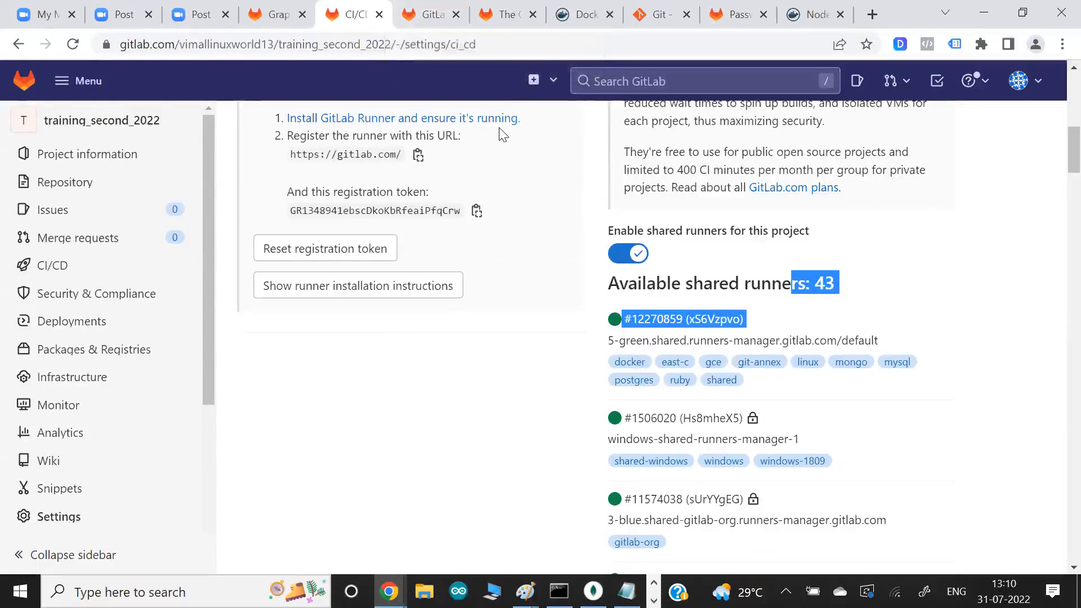
- Switch to the GitLab pricing page and highlight the Free plan's free-forever features description
click(423, 14)
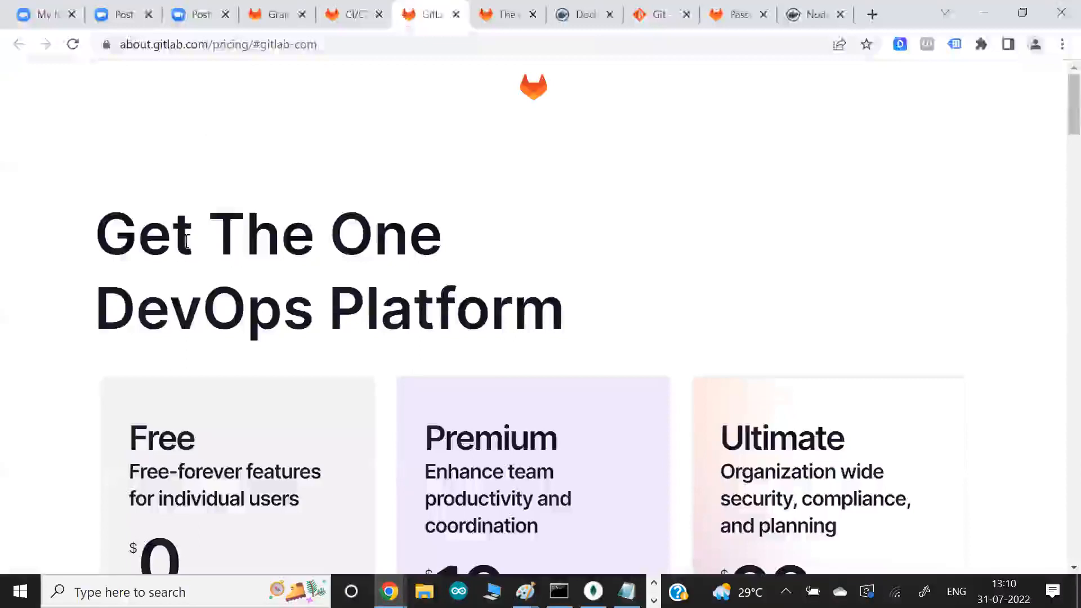
scroll(121, 297, down, 1)
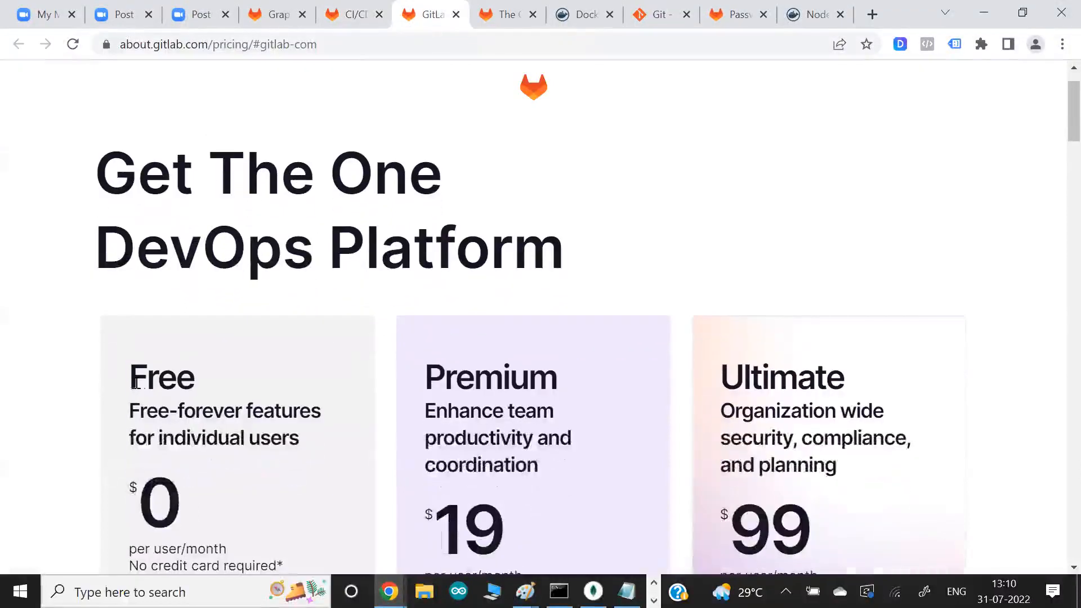
drag(136, 386, 188, 430)
drag(176, 412, 252, 413)
scroll(251, 417, down, 2)
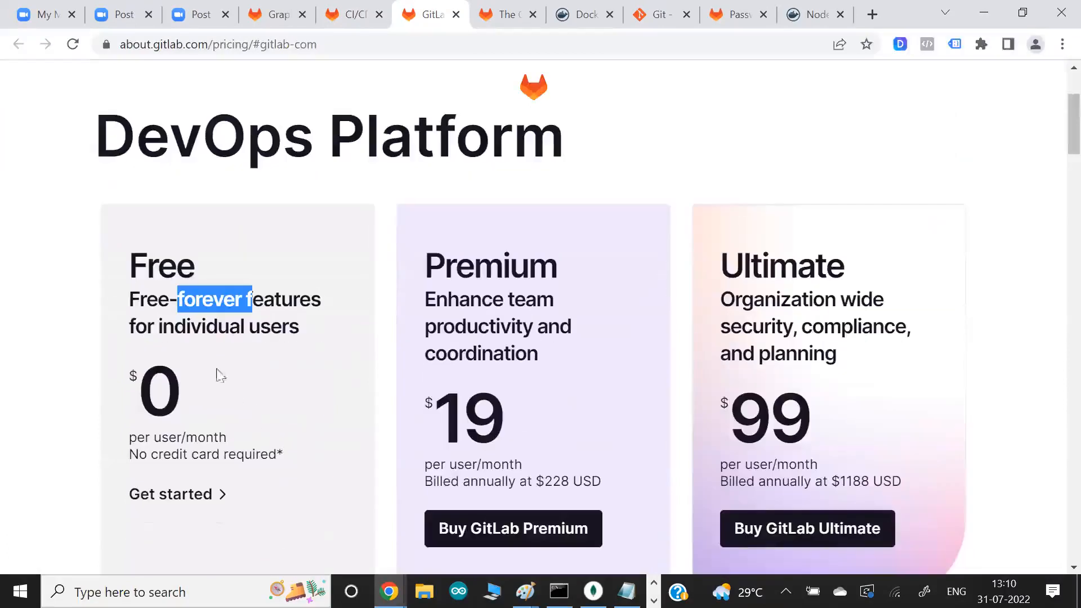
- Highlight the Free plan's storage and transfer allowances and its 400 CI/CD minutes per month
scroll(199, 323, down, 2)
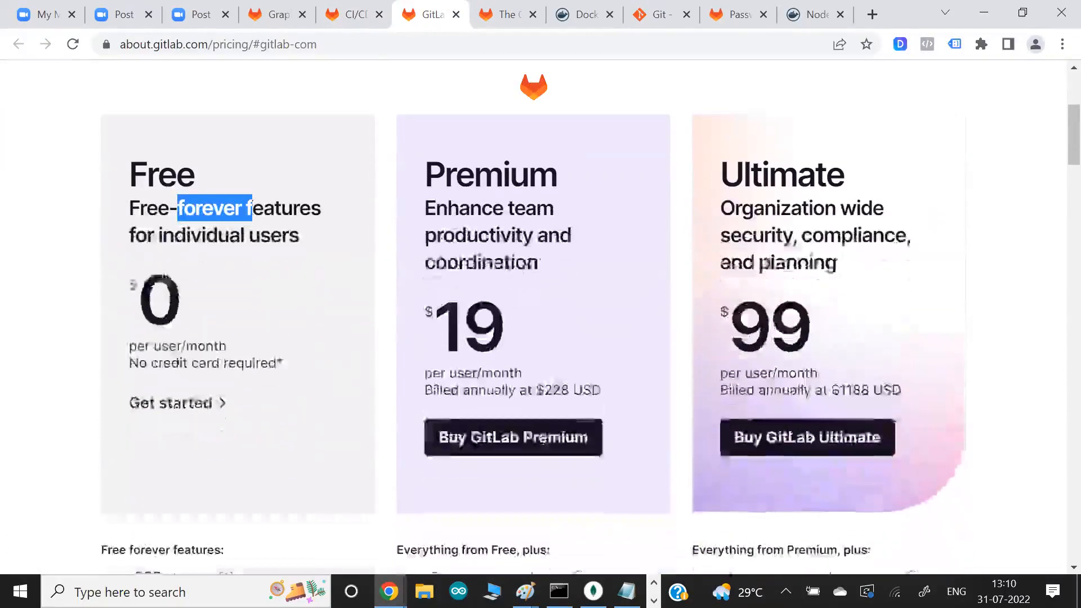
scroll(92, 369, down, 3)
drag(172, 394, 249, 423)
drag(136, 450, 228, 451)
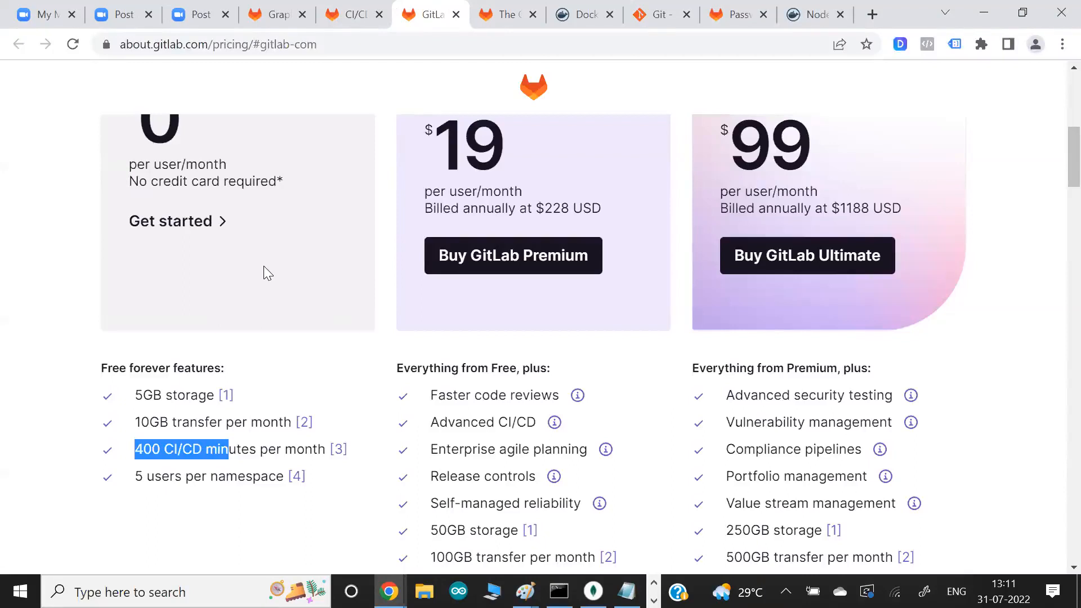
- Compare the prices, included features and monthly CI/CD minutes of the Premium and Ultimate plans with the Free plan
scroll(264, 266, down, 1)
scroll(538, 437, down, 2)
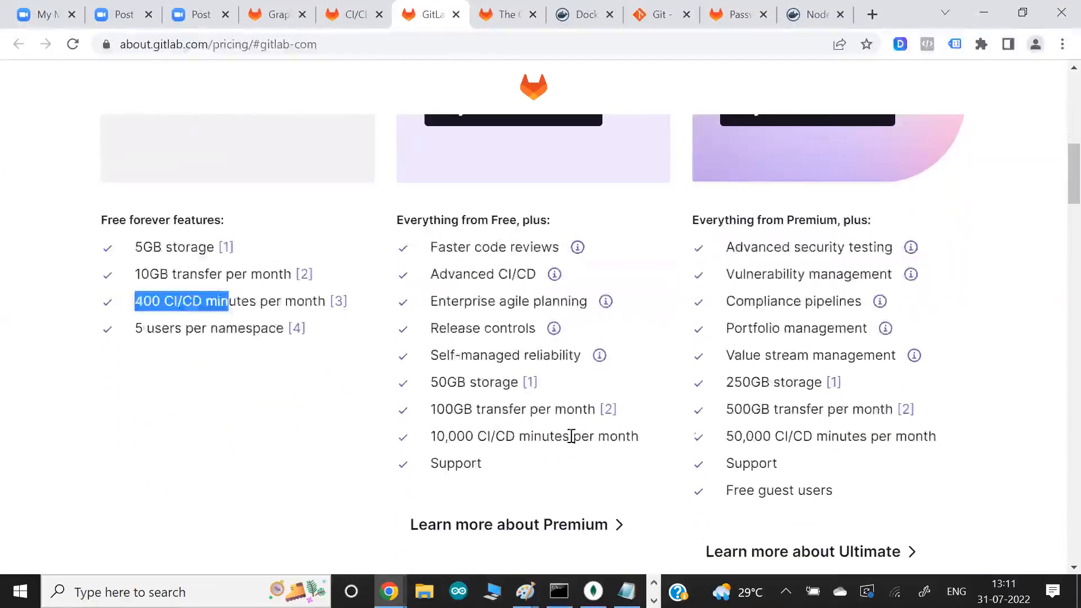
click(745, 469)
scroll(779, 335, up, 2)
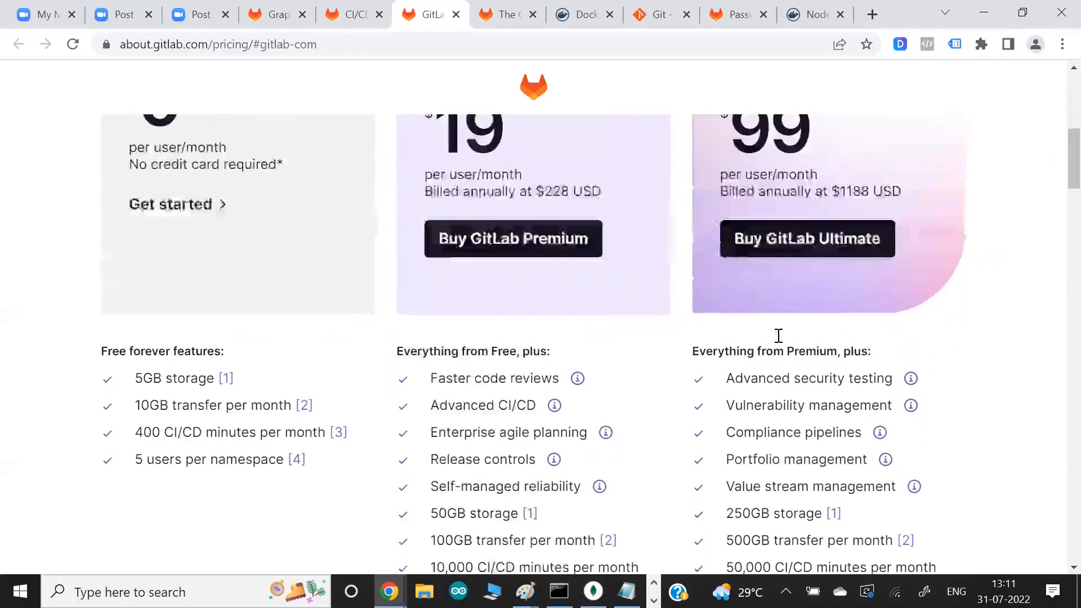
scroll(778, 335, up, 2)
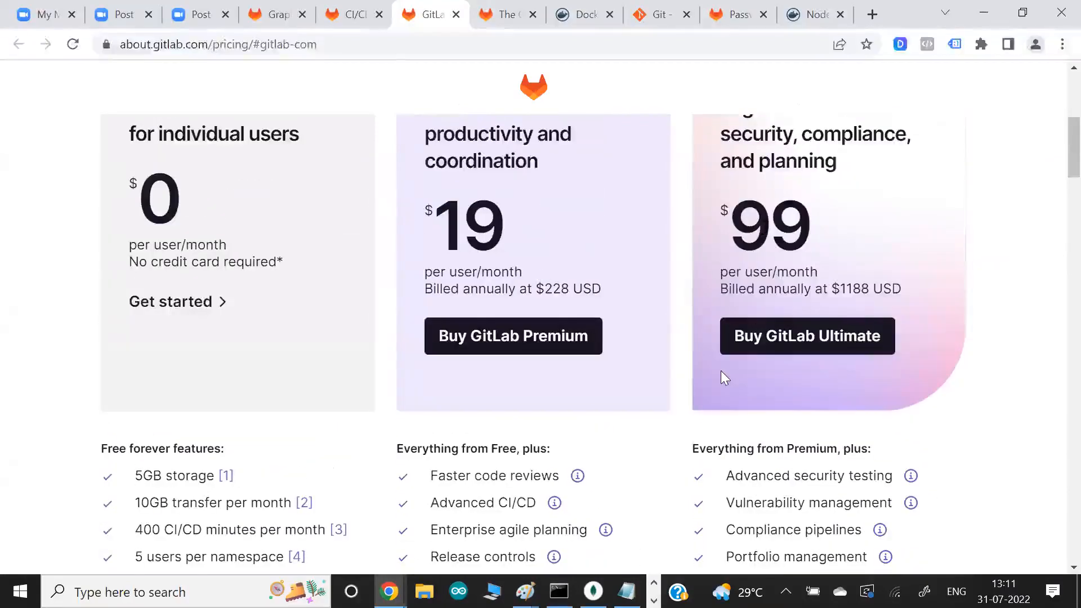
scroll(723, 378, down, 2)
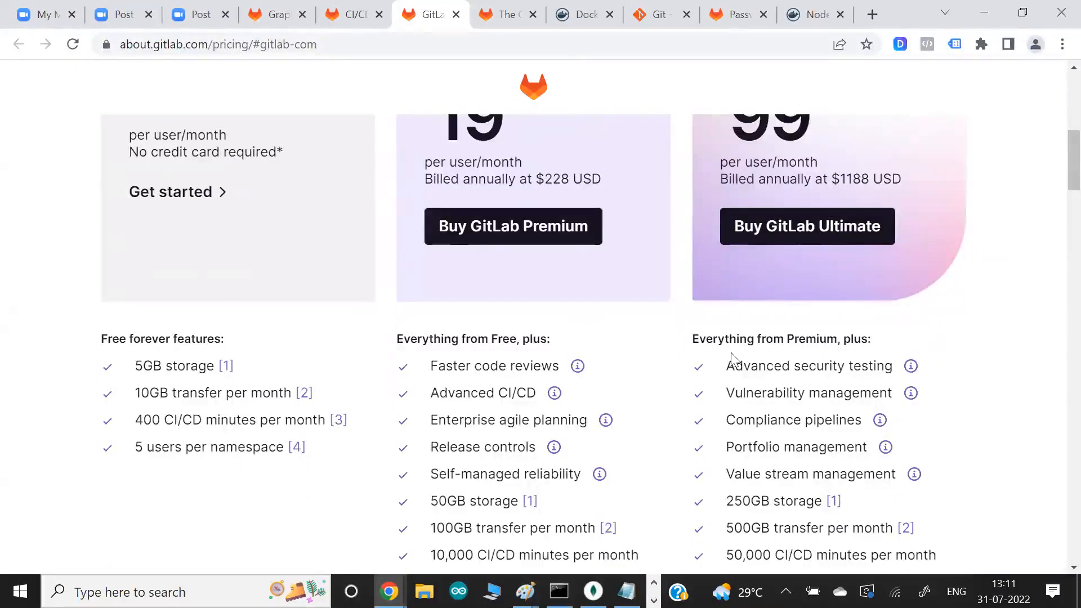
- Return to the training_second_2022 CI/CD settings, highlight the statement that specific runners belong to this project, and examine the specific runner setup instructions
scroll(616, 372, down, 3)
scroll(615, 371, down, 4)
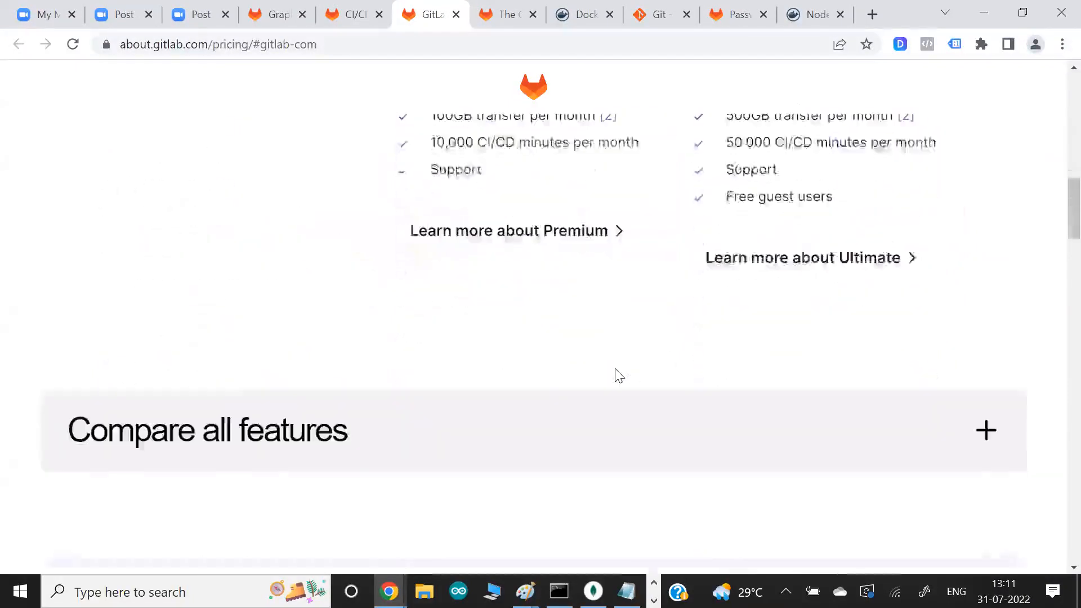
scroll(615, 374, down, 2)
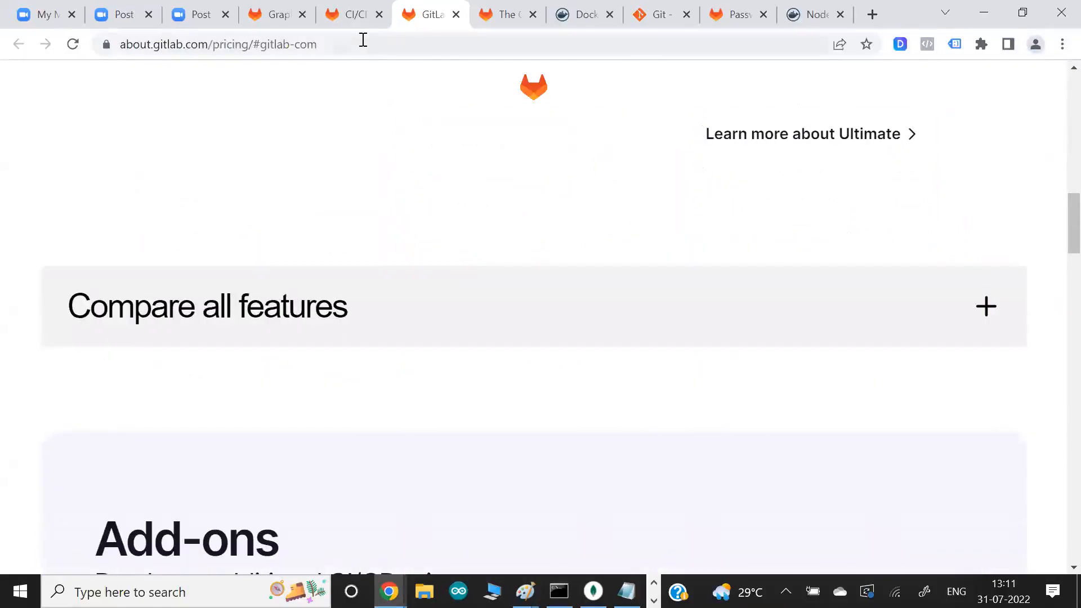
click(356, 19)
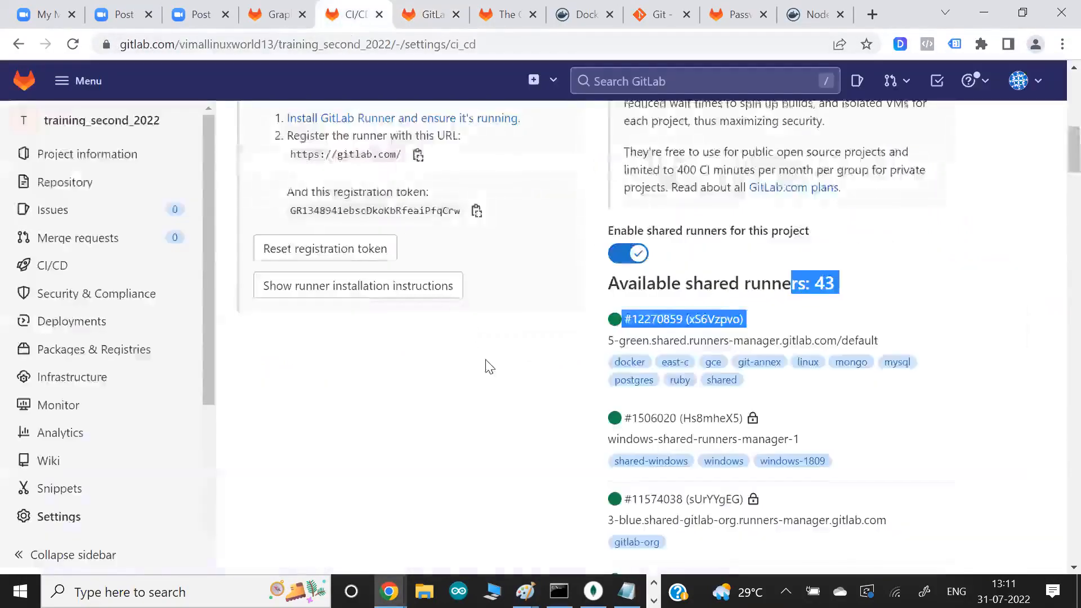
scroll(485, 367, up, 4)
drag(318, 284, 466, 286)
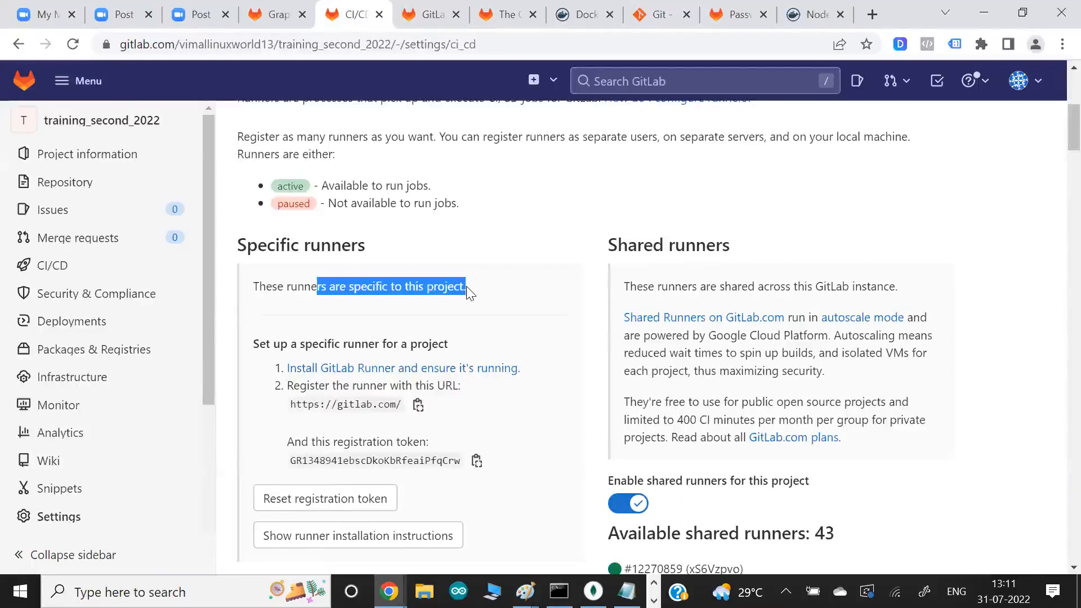
double_click(319, 343)
click(424, 332)
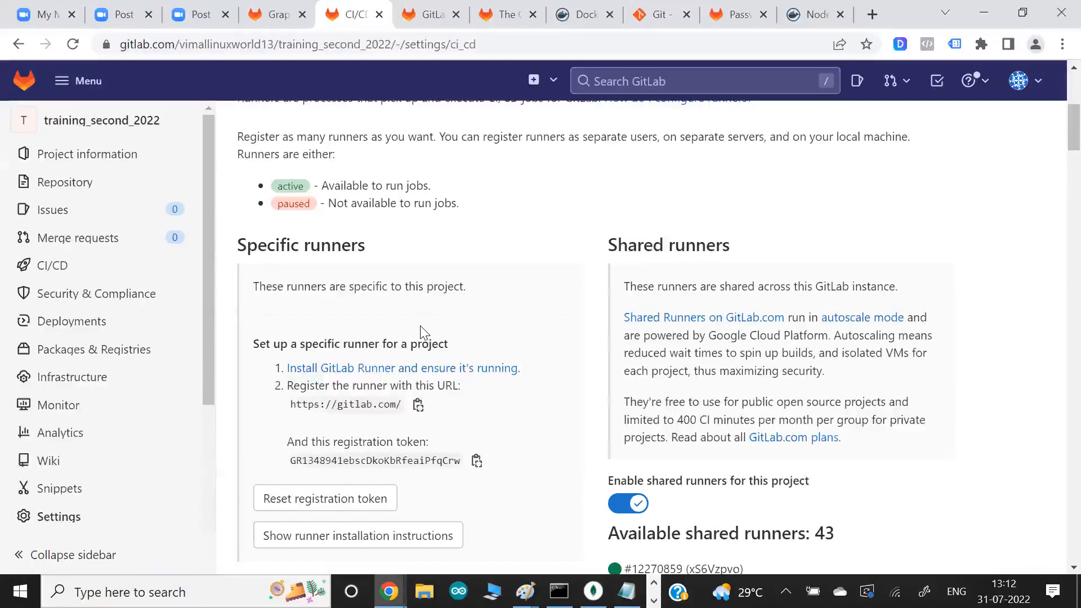
scroll(424, 333, down, 3)
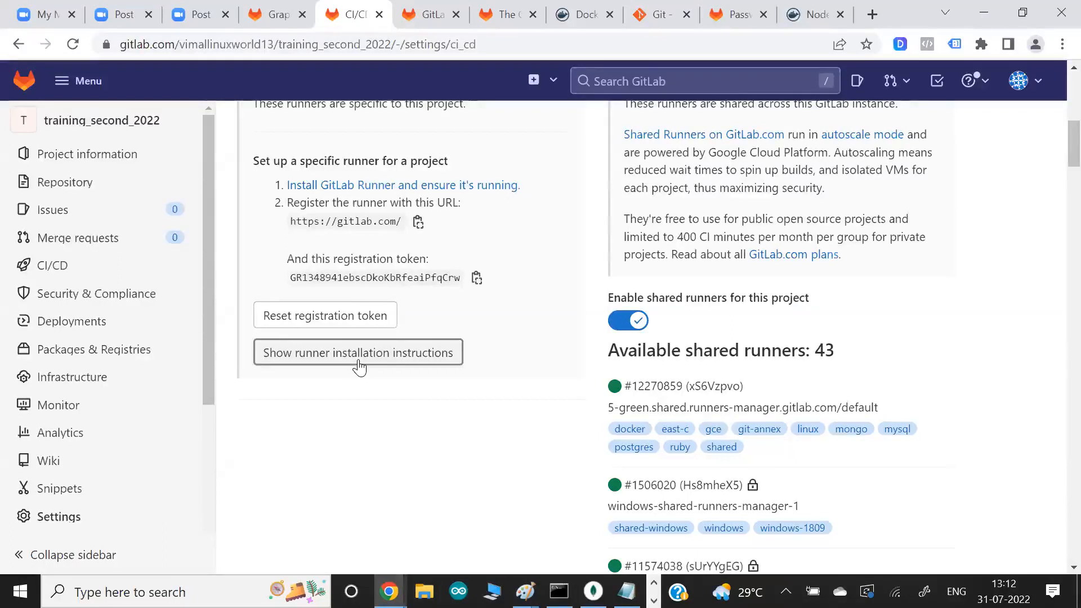
- Open a blank Paint canvas and handwrite "job" near its left edge
key(super)
text(paint)
key(Return)
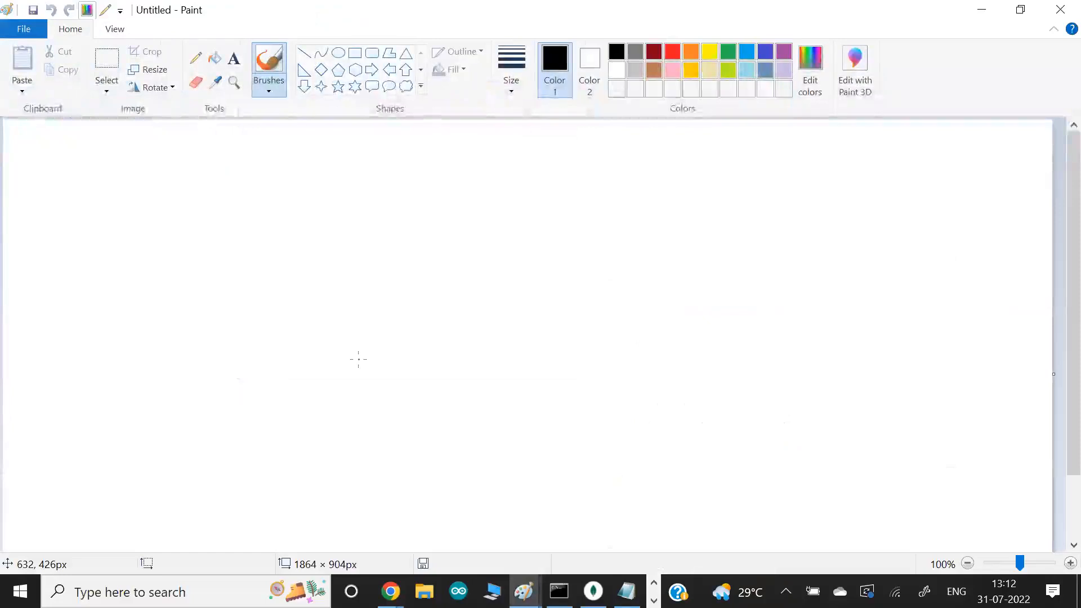
mouse_move(96, 263)
mouse_down()
mouse_move(91, 290)
mouse_move(80, 280)
mouse_up()
drag(92, 258, 102, 268)
drag(113, 264, 116, 279)
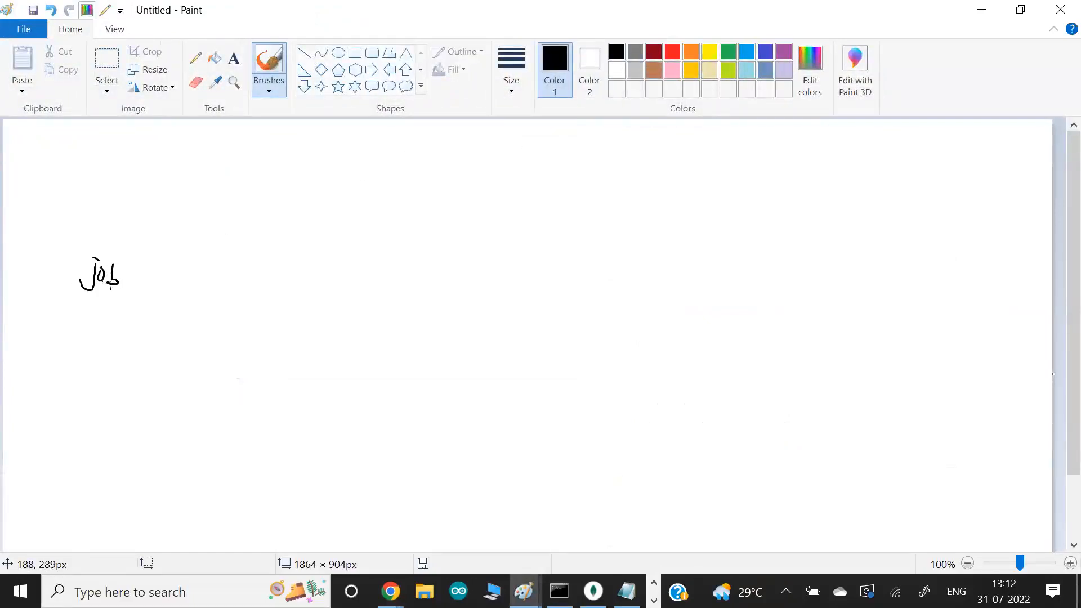
- Draw a runner machine box on the lower right half of the canvas, with an underlined "Linux" label inside it
drag(557, 366, 544, 464)
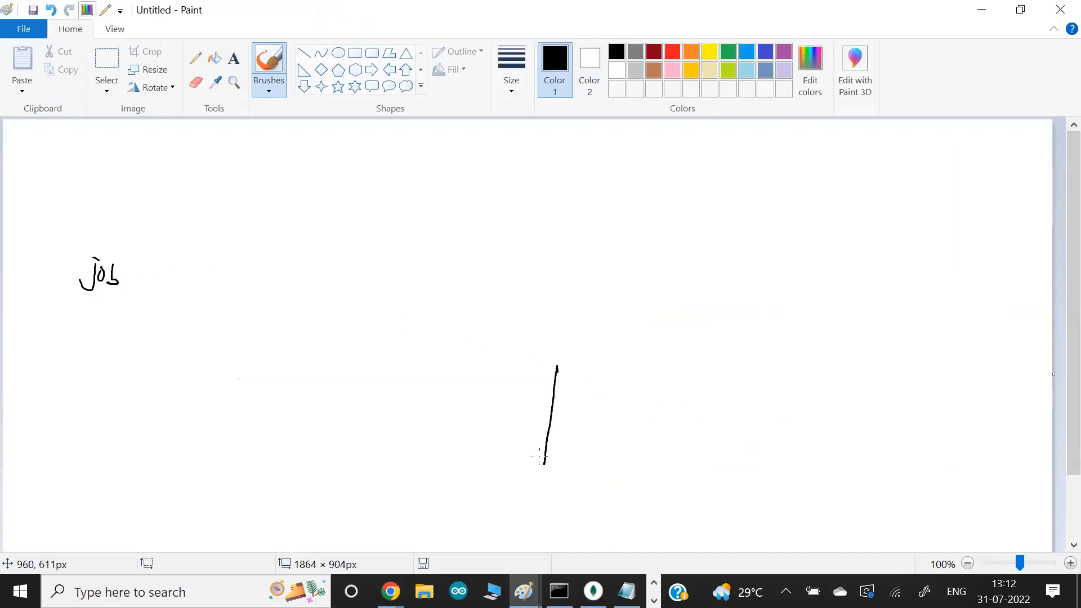
mouse_move(558, 366)
mouse_down()
mouse_move(717, 442)
mouse_move(543, 468)
mouse_up()
mouse_move(570, 390)
mouse_down()
mouse_move(610, 374)
mouse_move(591, 396)
mouse_move(621, 400)
mouse_up()
drag(621, 391, 558, 405)
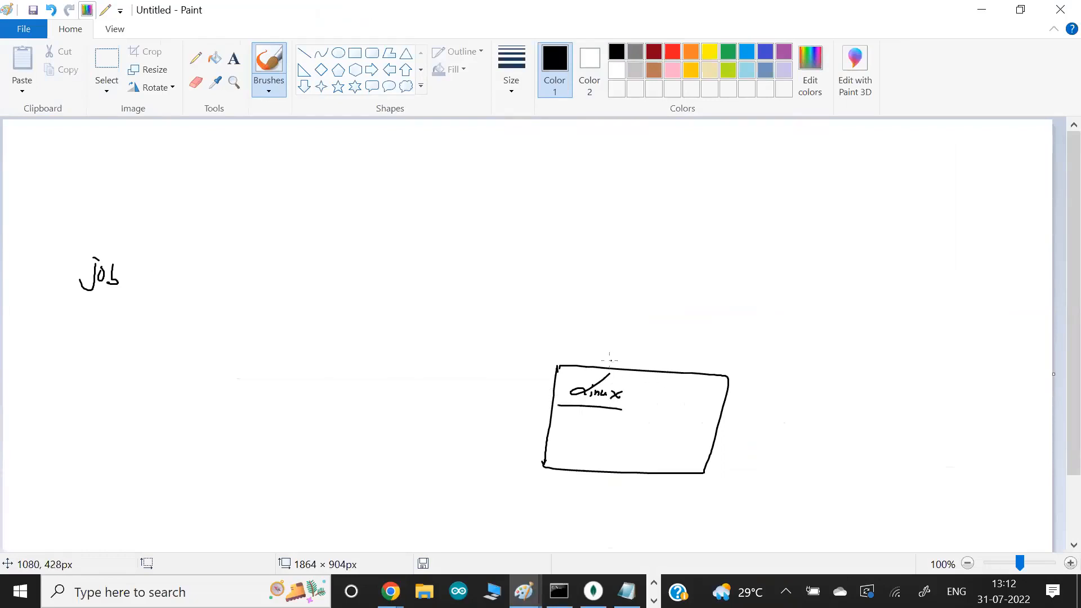
- Write "AWS" above the machine box, connect it to "Linux" with a curved arrow, and add two short arrows pointing at the connection
drag(610, 344, 618, 358)
drag(610, 352, 630, 350)
drag(637, 349, 635, 389)
drag(640, 384, 649, 392)
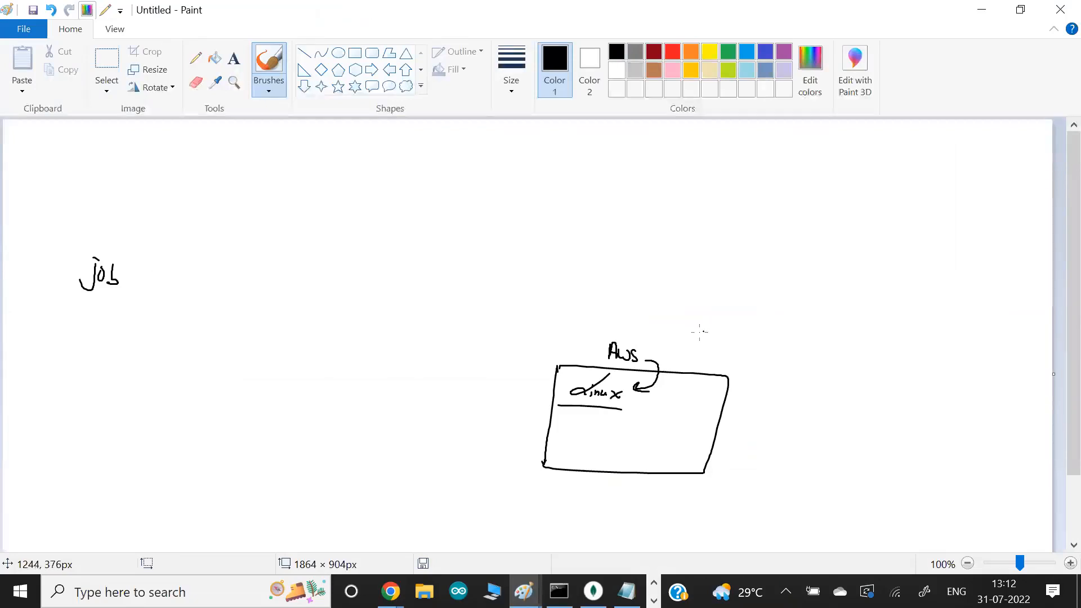
drag(698, 338, 669, 363)
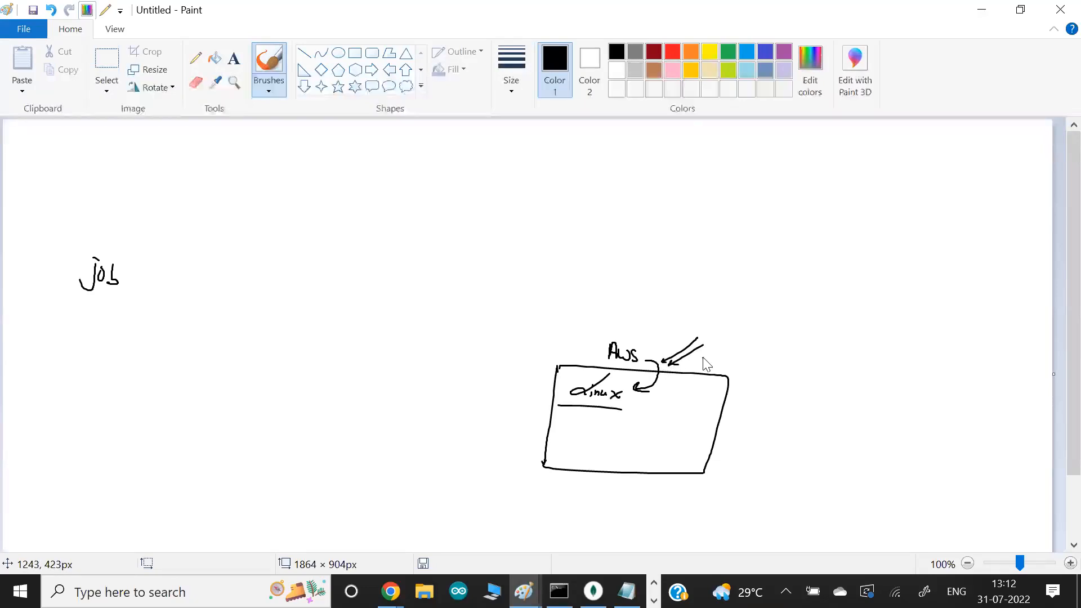
- Switch to Chrome and open the EC2 Management Console for the ap-south-1 region in a new tab
key(alt+Tab)
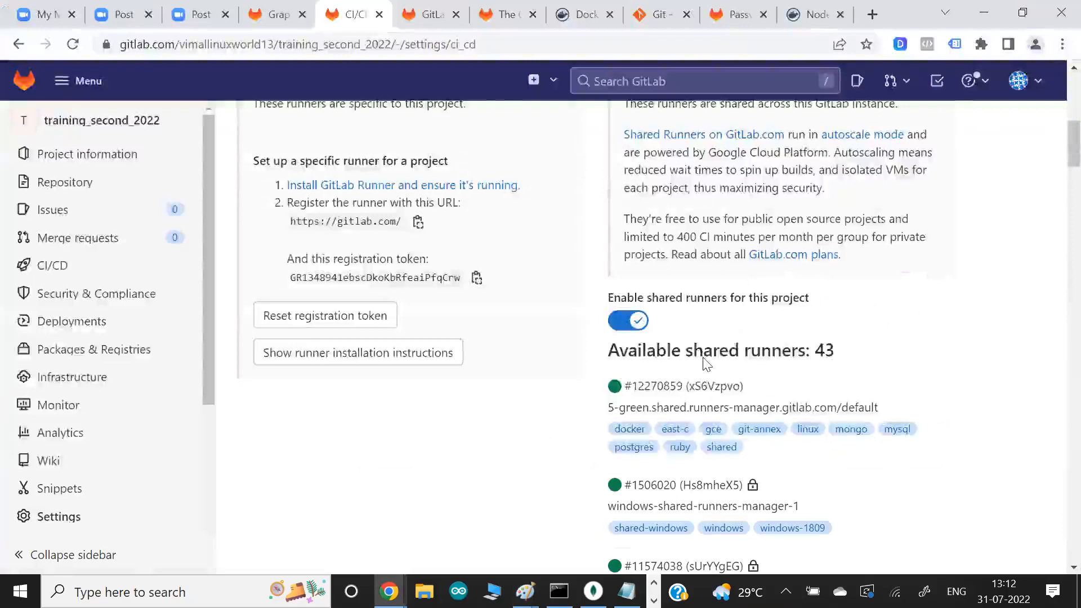
key(ctrl+t)
text(aws console)
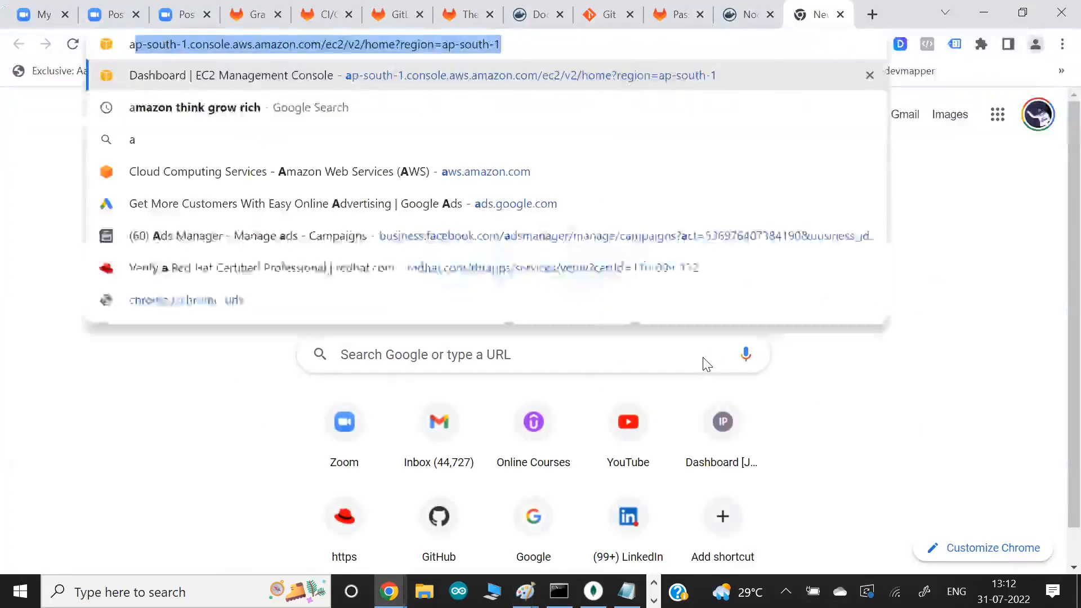
key(Down)
key(Down)
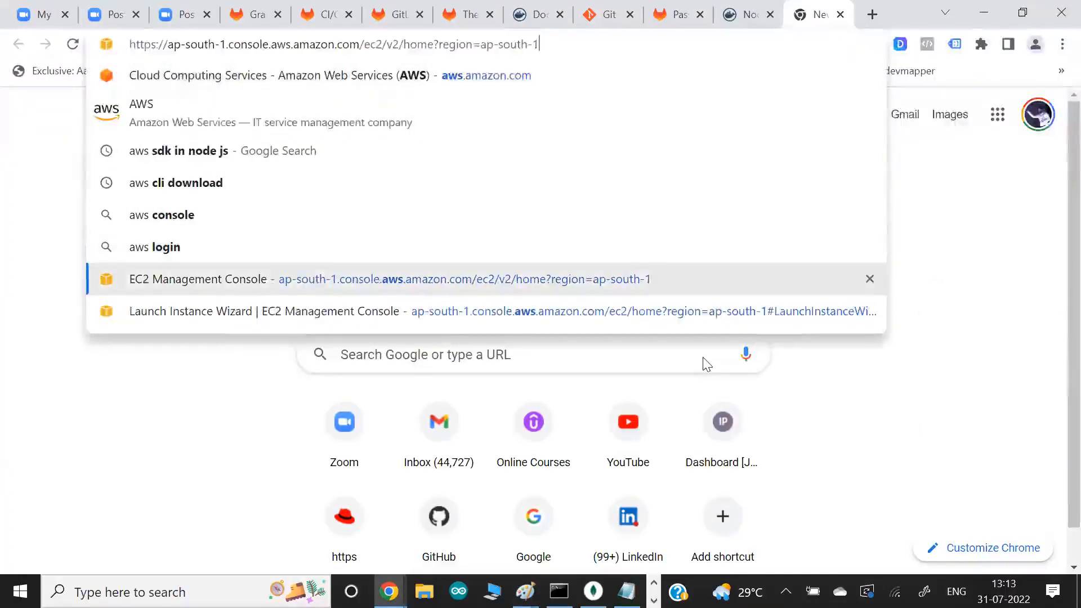
key(Return)
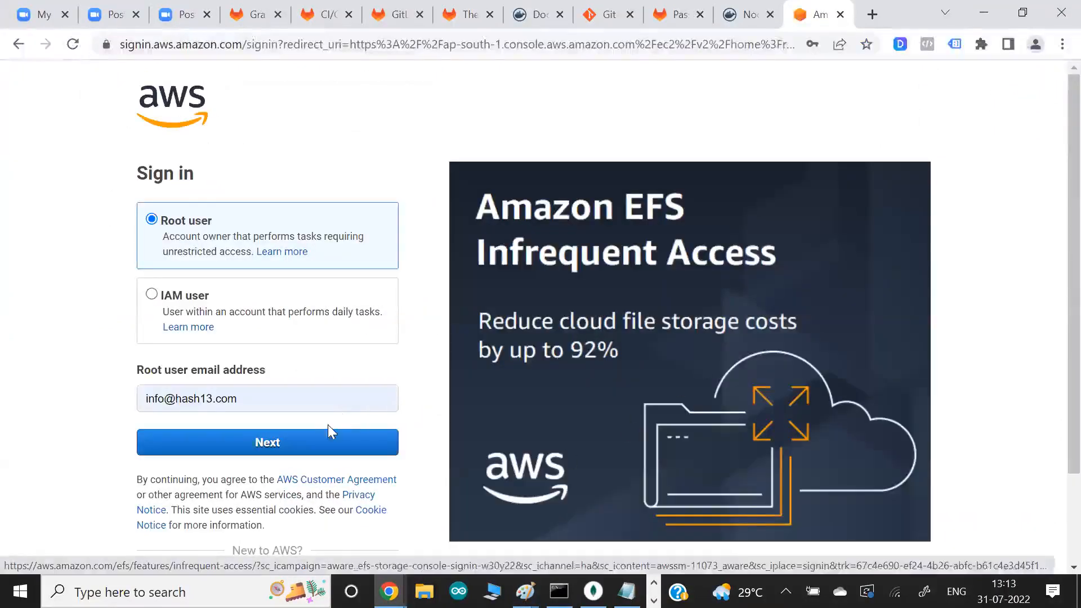
- Sign in to AWS as the root user with the prefilled e-mail address, entering the account password
click(308, 448)
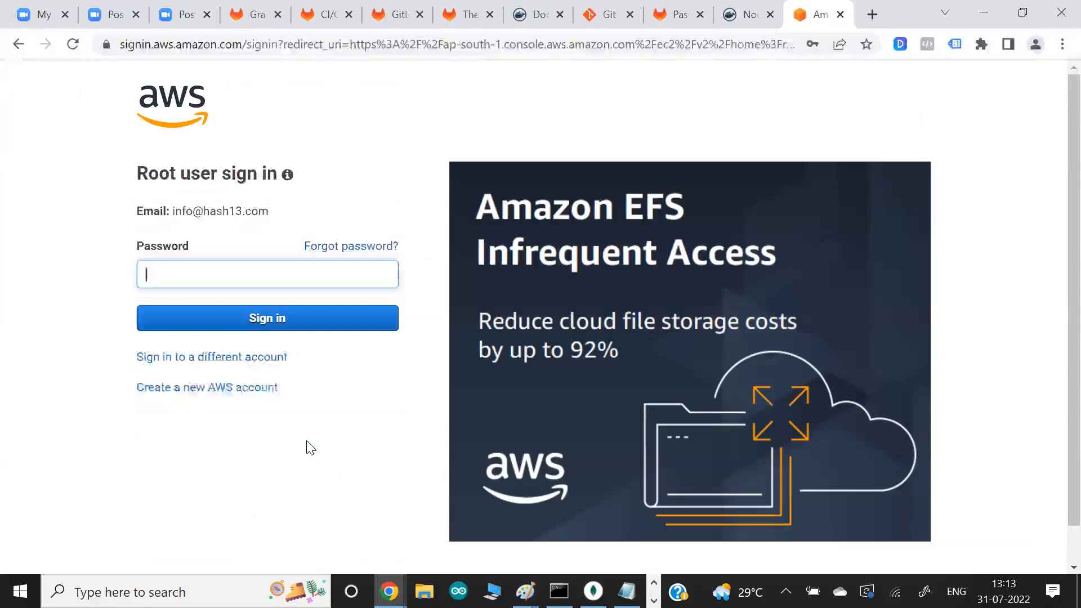
text(•••••••••)
key(Return)
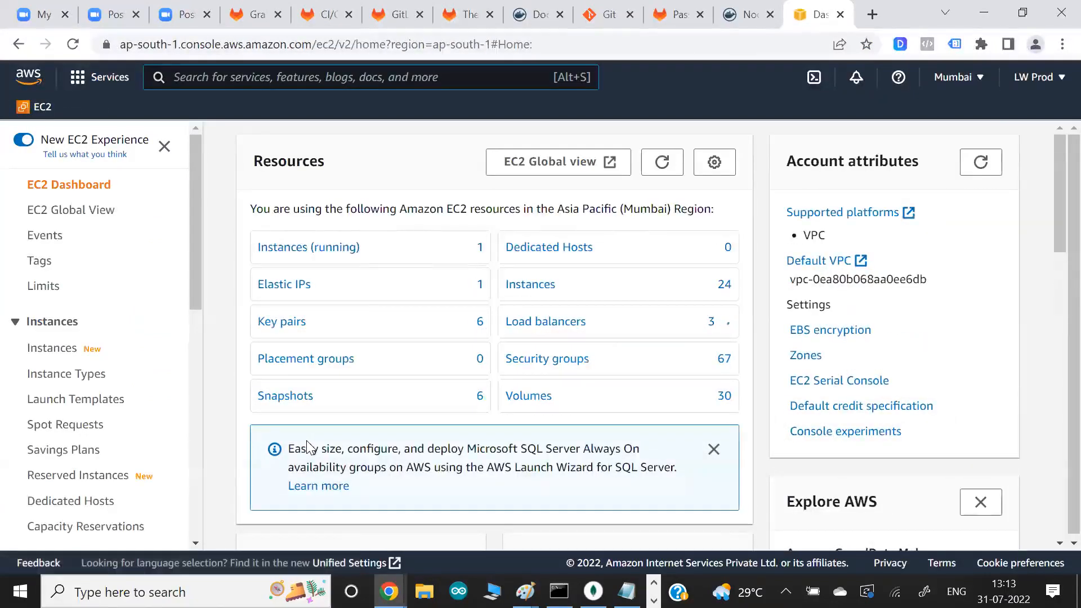
- Start launching an EC2 instance using the 64-bit (x86) Amazon Linux 2 AMI (HVM) - Kernel 5.10, SSD Volume Type image
scroll(237, 345, down, 3)
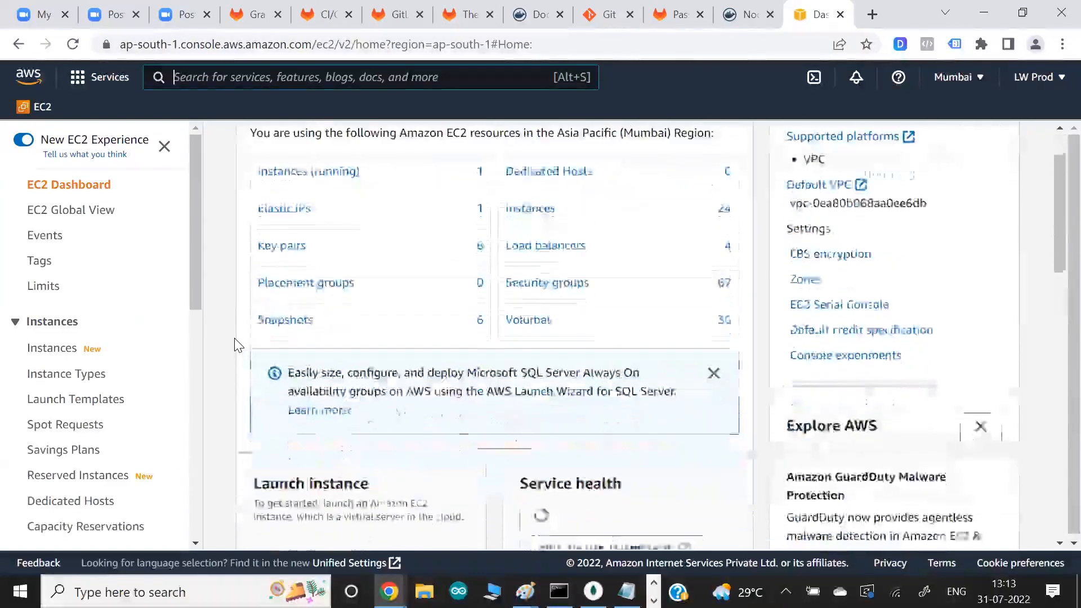
scroll(235, 338, down, 2)
click(319, 445)
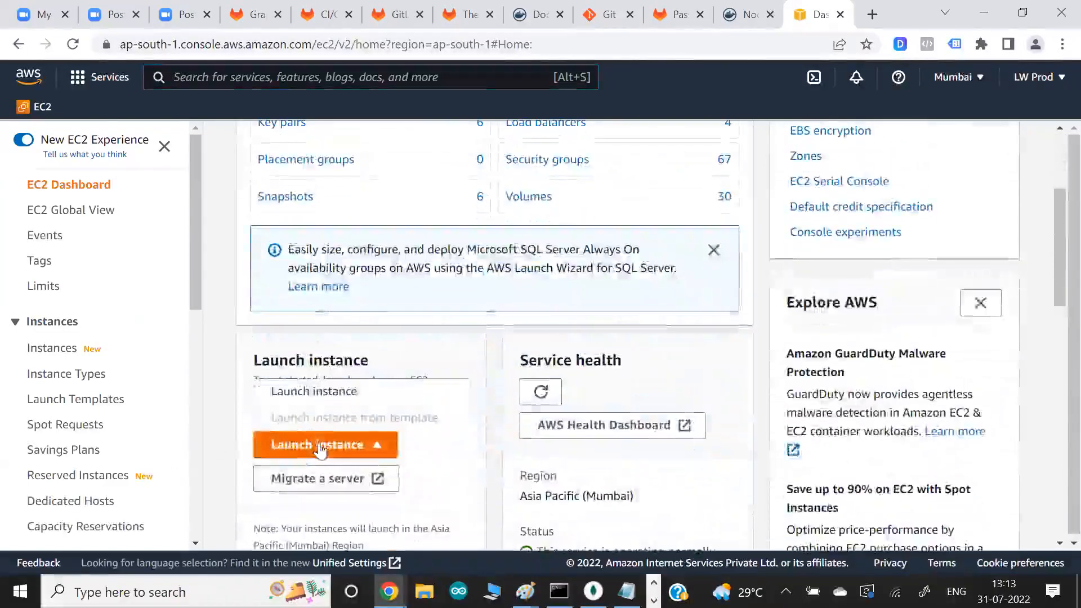
click(358, 390)
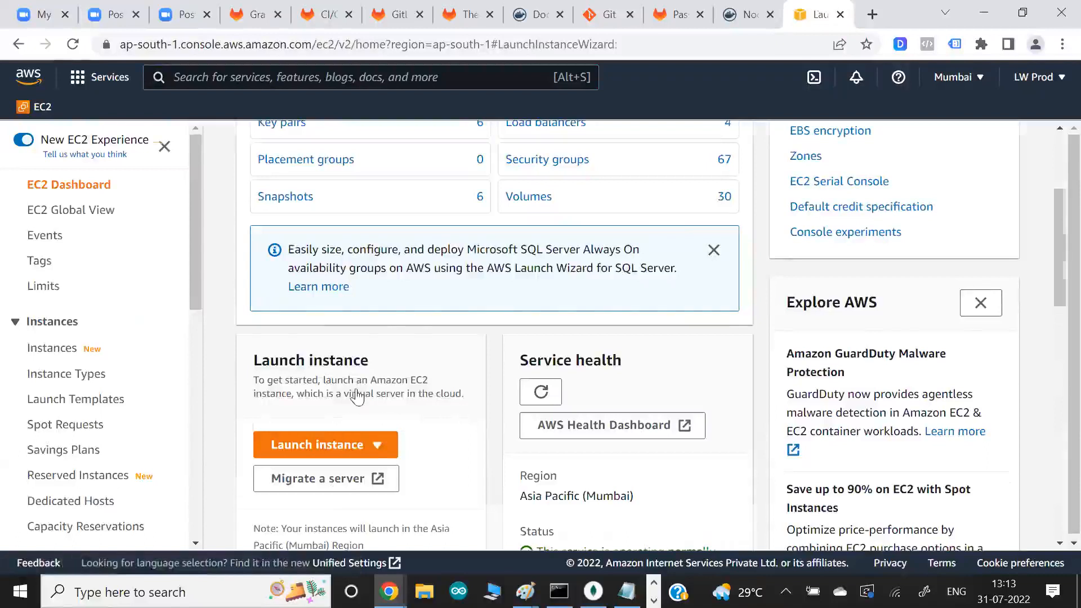
scroll(564, 423, down, 2)
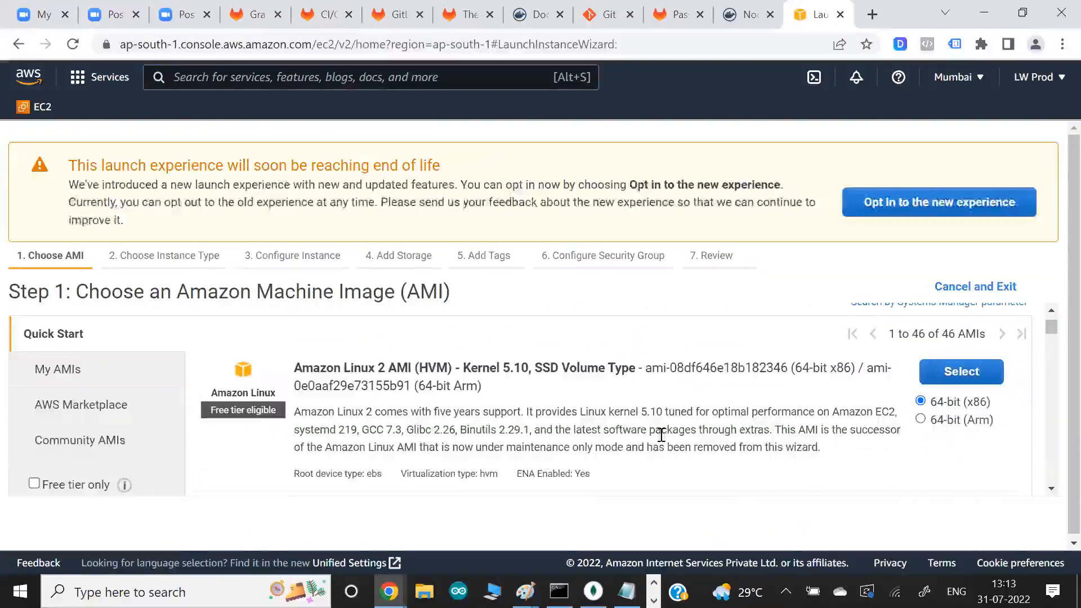
scroll(662, 433, up, 2)
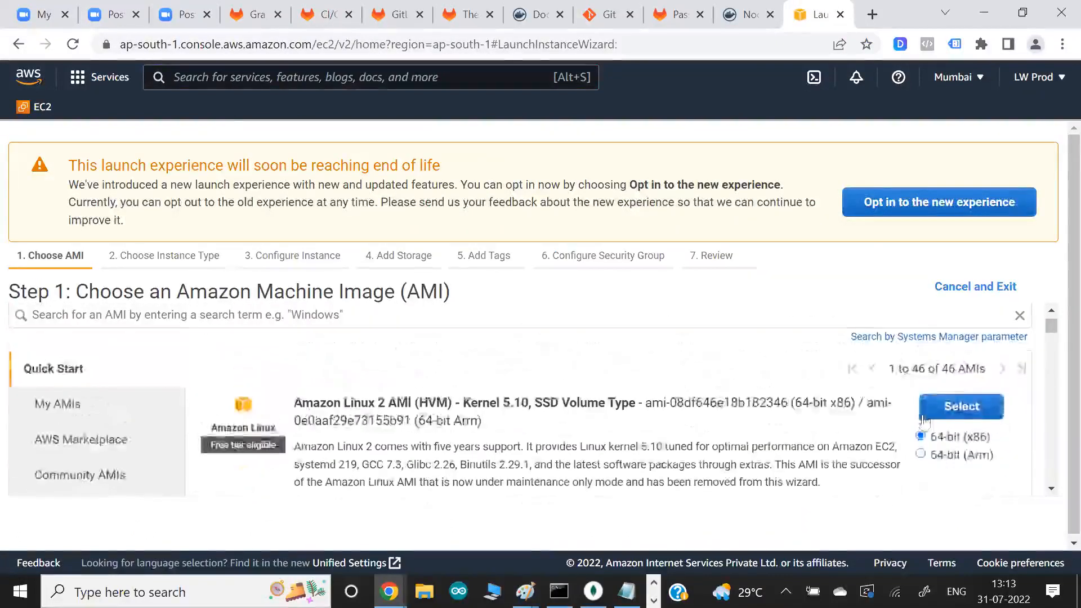
click(961, 407)
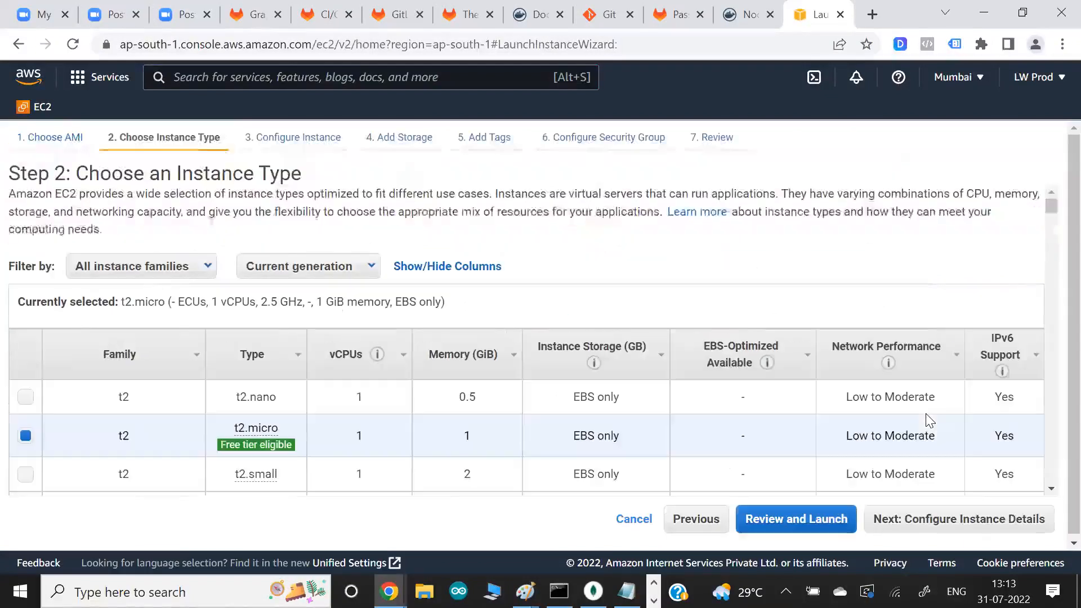
- Keep the t2.micro type with default instance details and storage, and set the instance's Name tag to gitlabrunner1
click(925, 526)
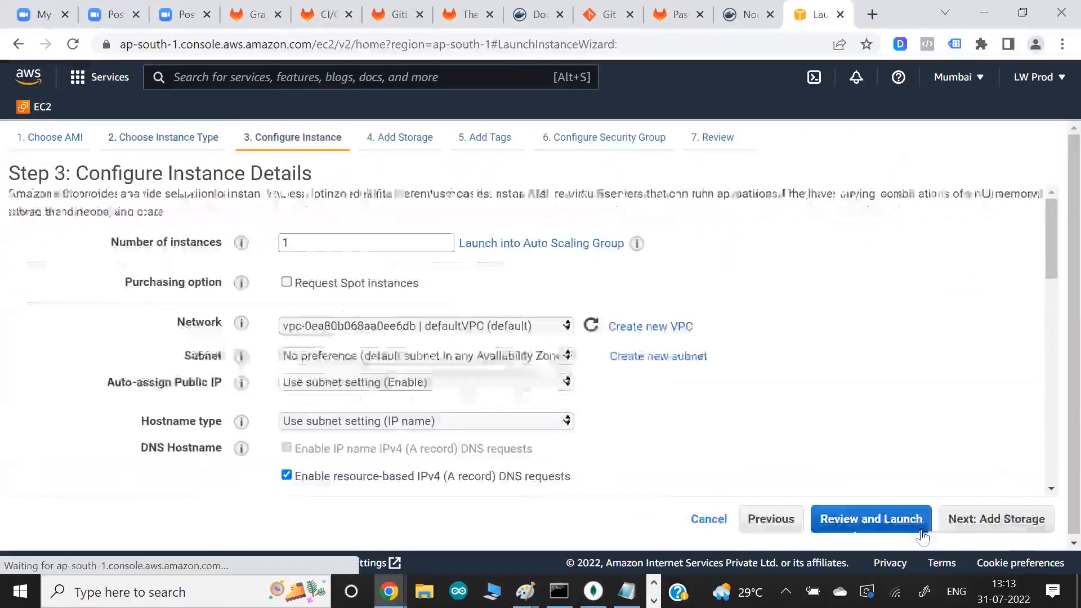
click(980, 527)
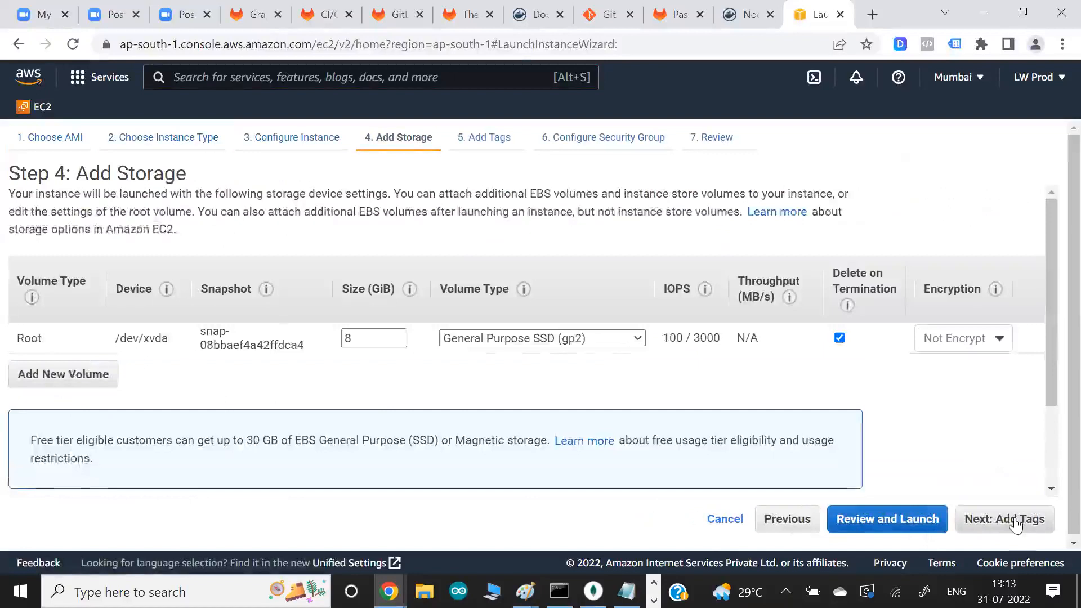
click(1004, 519)
click(602, 359)
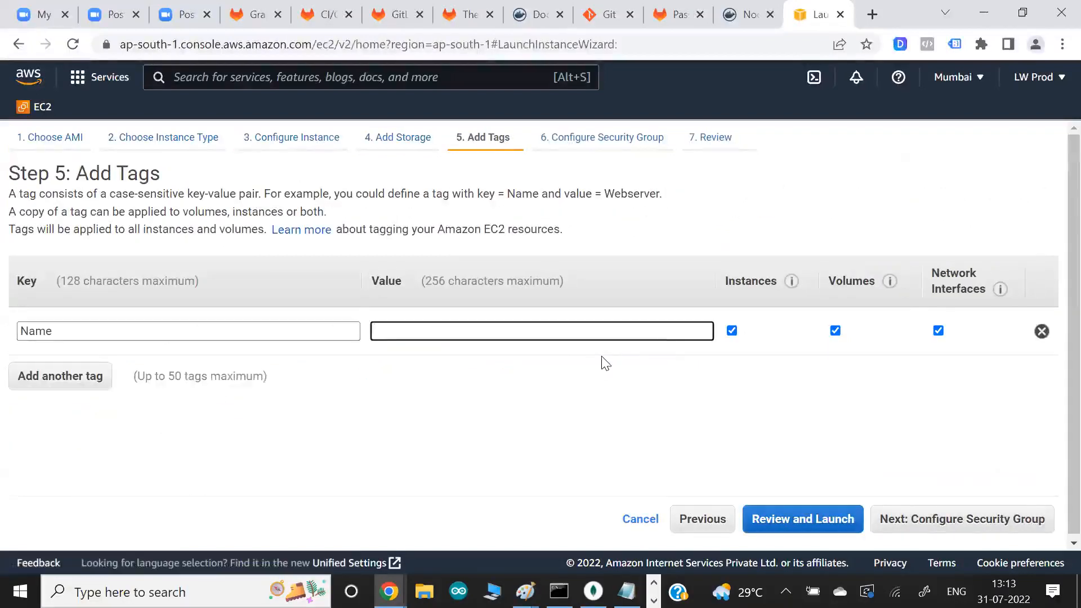
text(gitlab)
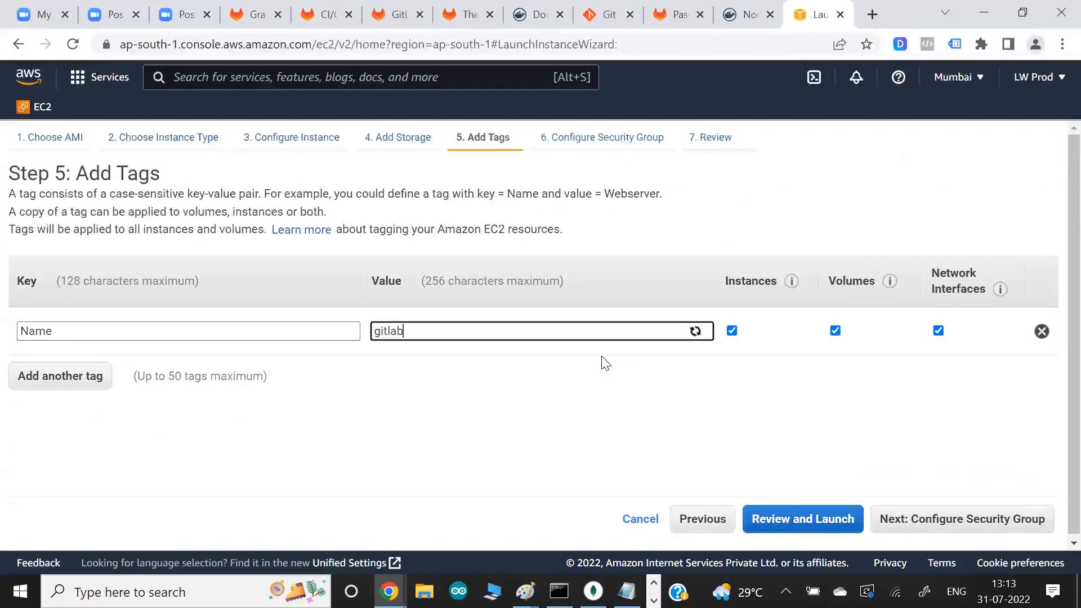
text(runner1)
click(922, 521)
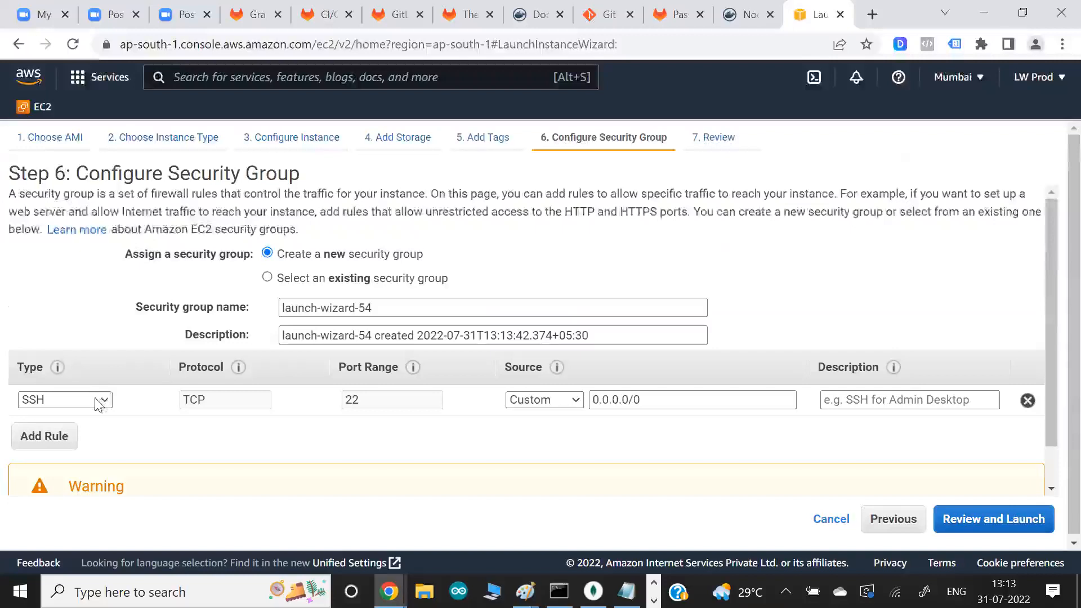
- Set the new security group's inbound rule to All traffic from source 0.0.0.0/0 and proceed to the launch review
click(101, 401)
click(94, 207)
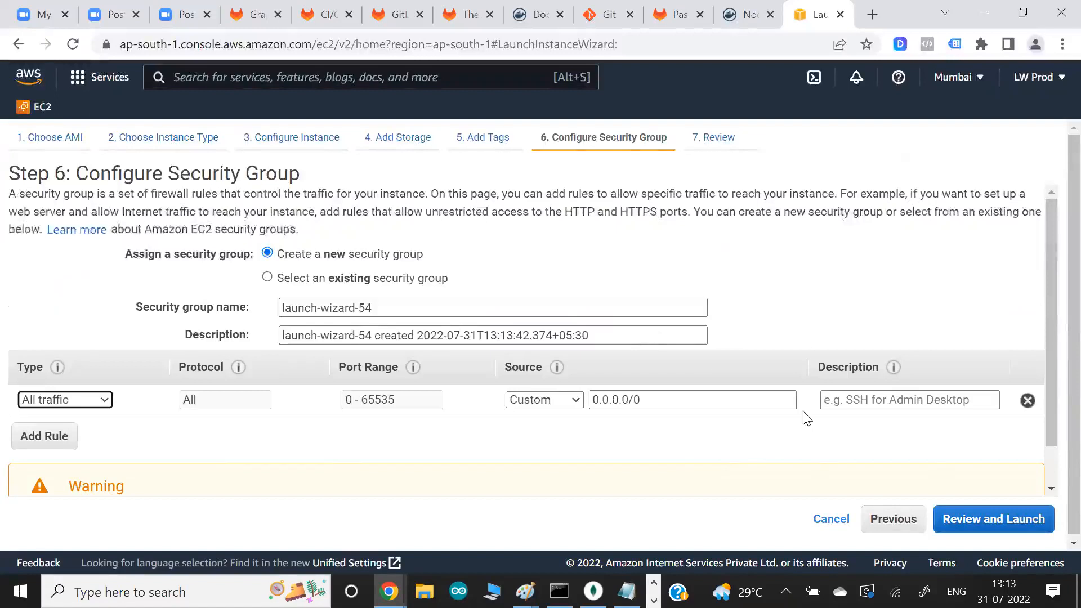
click(983, 529)
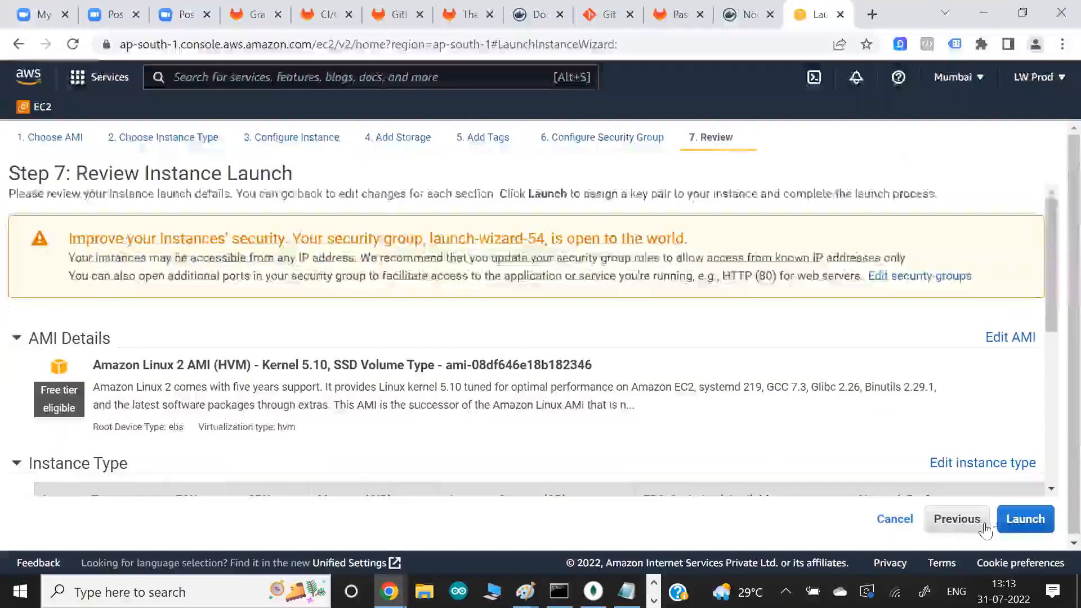
- Launch the instance with the existing aws_training_2022_key key pair, acknowledging access to its private key file
click(1020, 517)
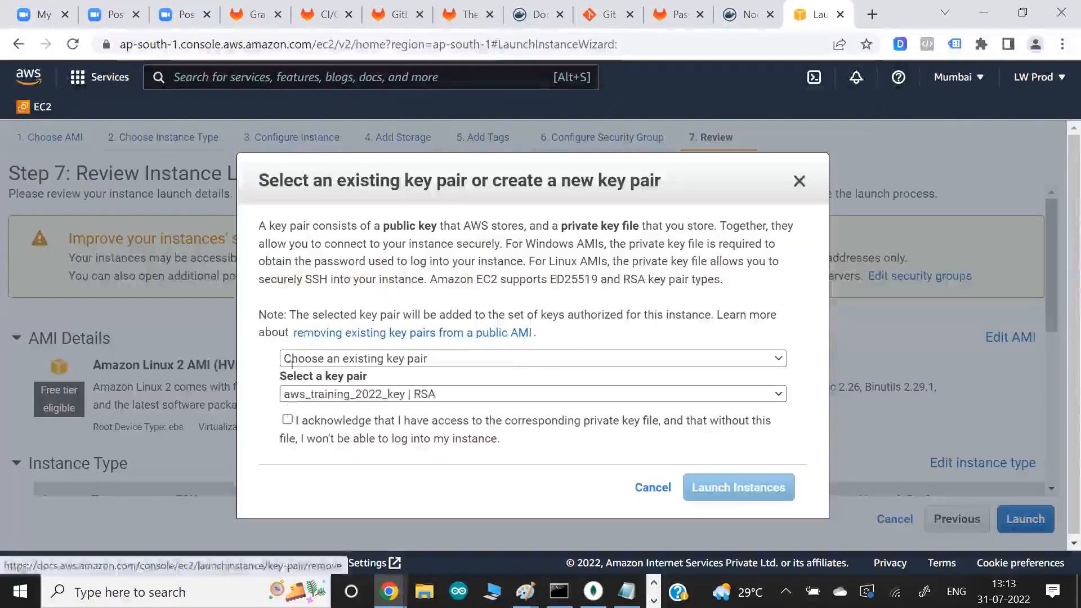
click(287, 420)
click(755, 491)
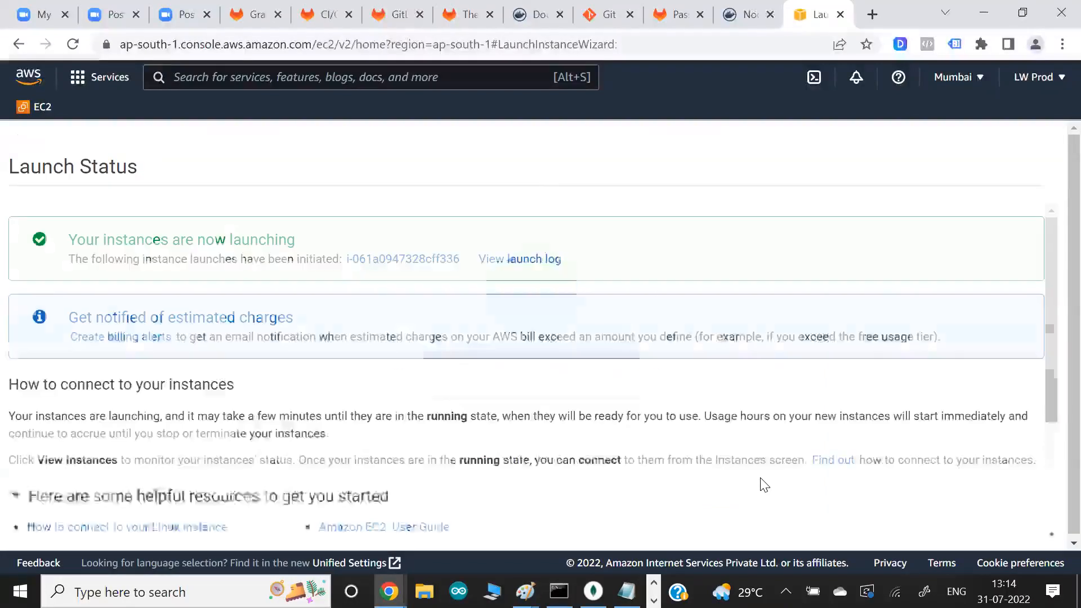
- Switch back to Paint and draw another line beneath "Linux", extending it past the machine box's left side
key(alt+Tab)
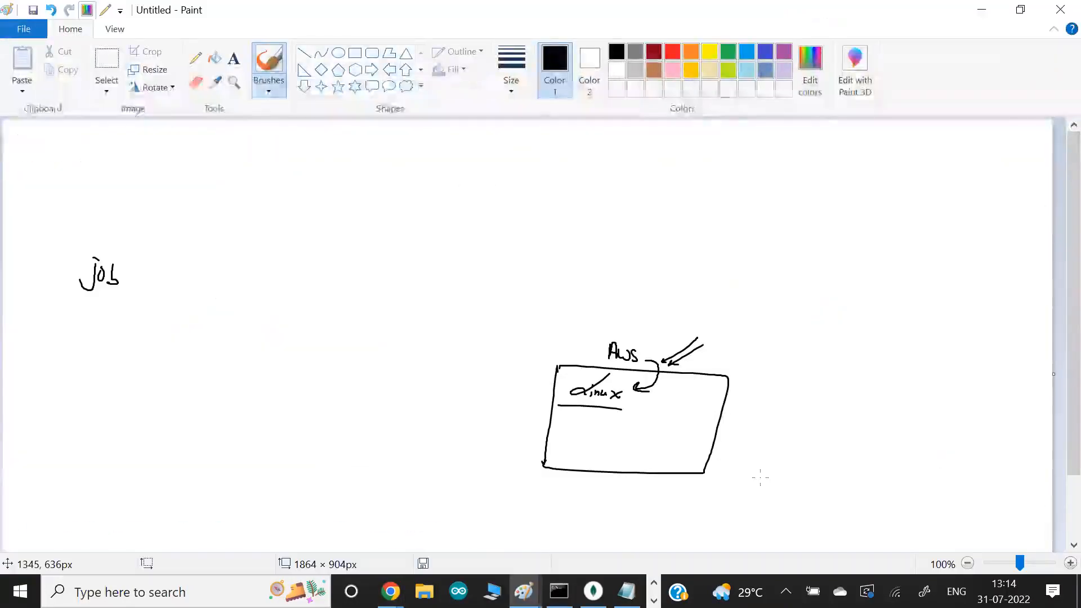
drag(611, 404, 540, 401)
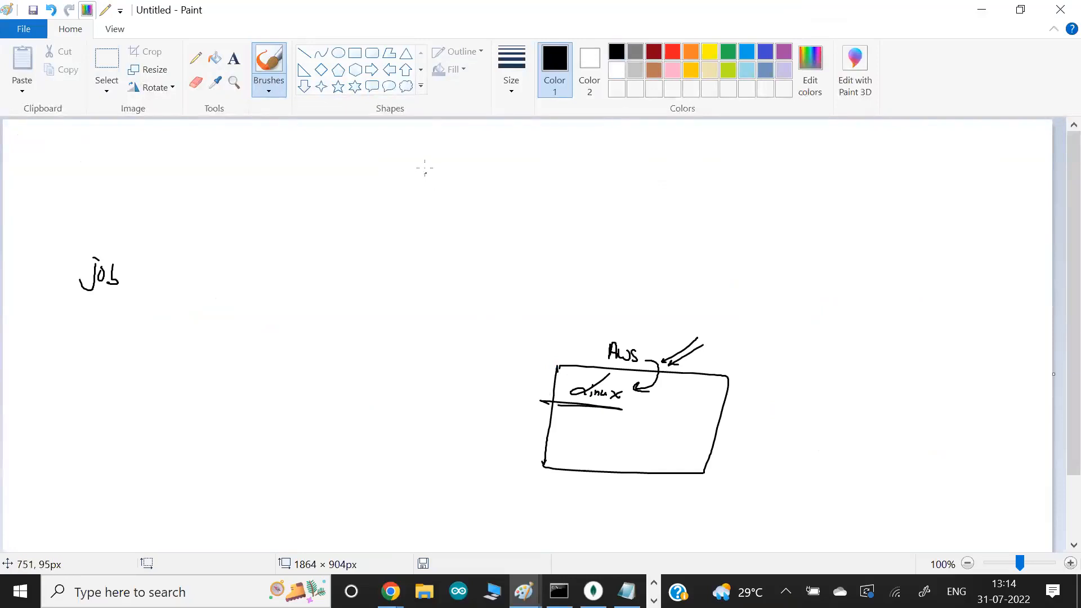
- Write "gitlab" near the canvas's upper edge and draw arrows from "job" to it and from it to the AWS Linux box
drag(404, 159, 421, 171)
mouse_move(426, 153)
mouse_down()
mouse_move(426, 174)
mouse_move(432, 164)
mouse_up()
drag(437, 155, 443, 171)
drag(449, 156, 453, 173)
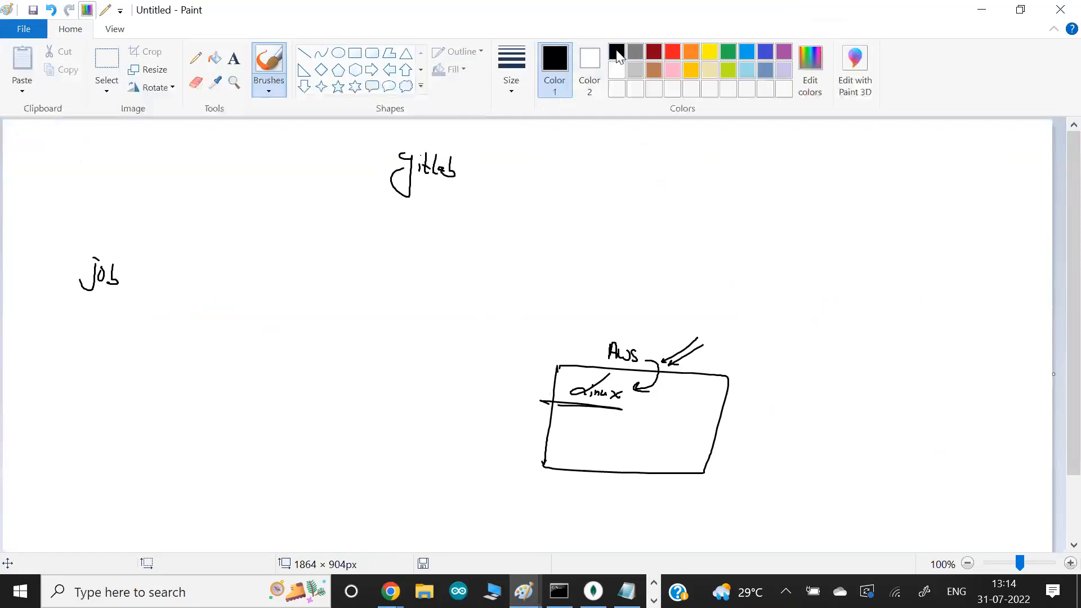
mouse_move(129, 257)
mouse_down()
mouse_move(314, 164)
mouse_move(363, 163)
mouse_up()
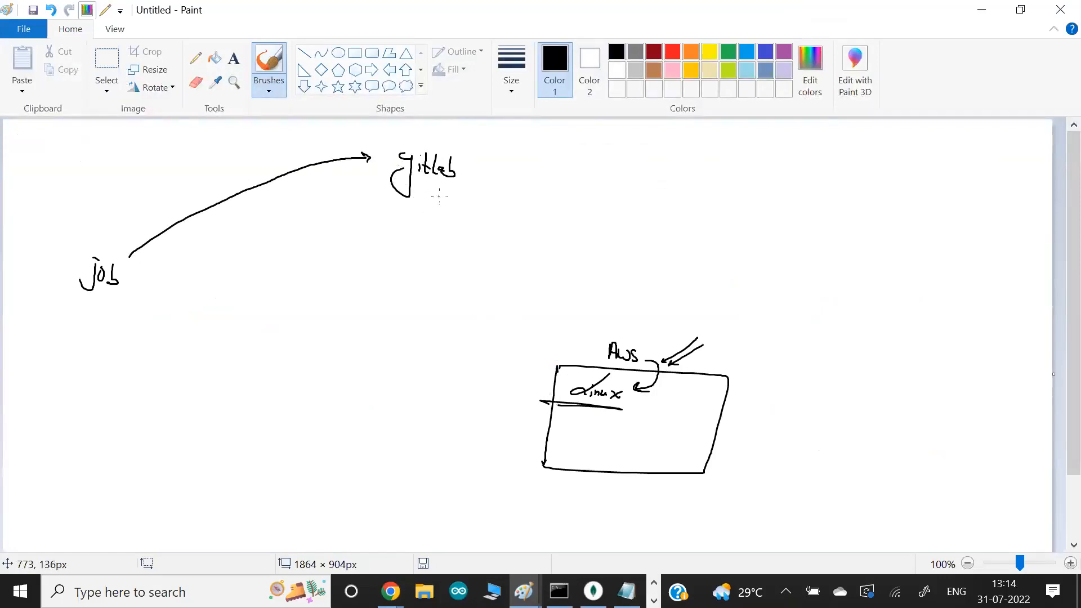
drag(445, 192, 537, 355)
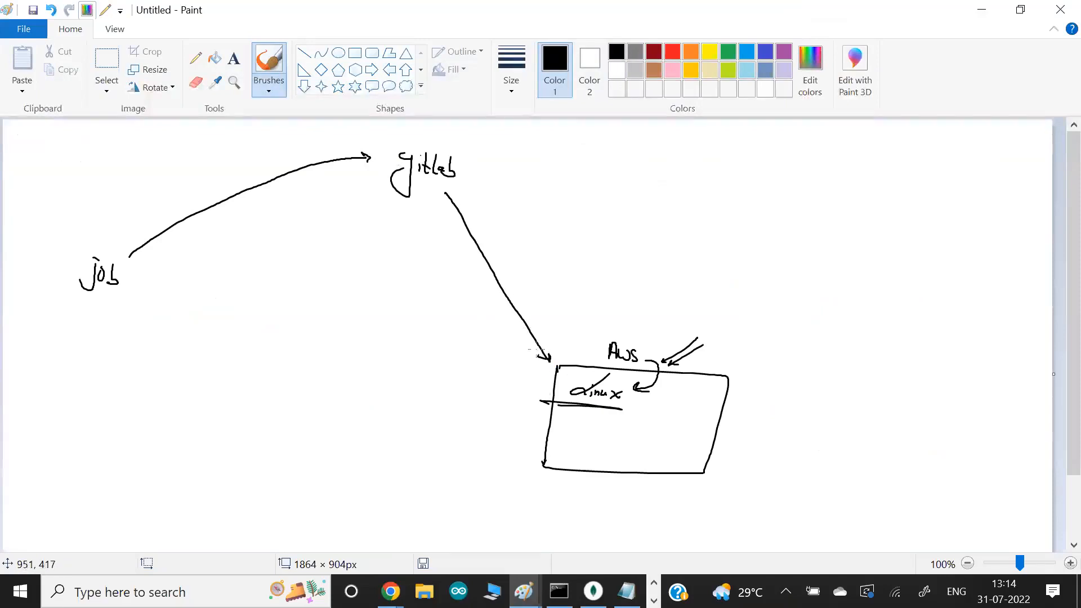
- Write "Runner/Slave" with an underline above the machine box and circle the "AWS" and "Linux" labels in orange
mouse_move(684, 302)
mouse_down()
mouse_move(687, 278)
mouse_move(702, 302)
mouse_move(747, 308)
mouse_move(758, 340)
mouse_up()
drag(776, 303, 732, 333)
drag(758, 319, 798, 349)
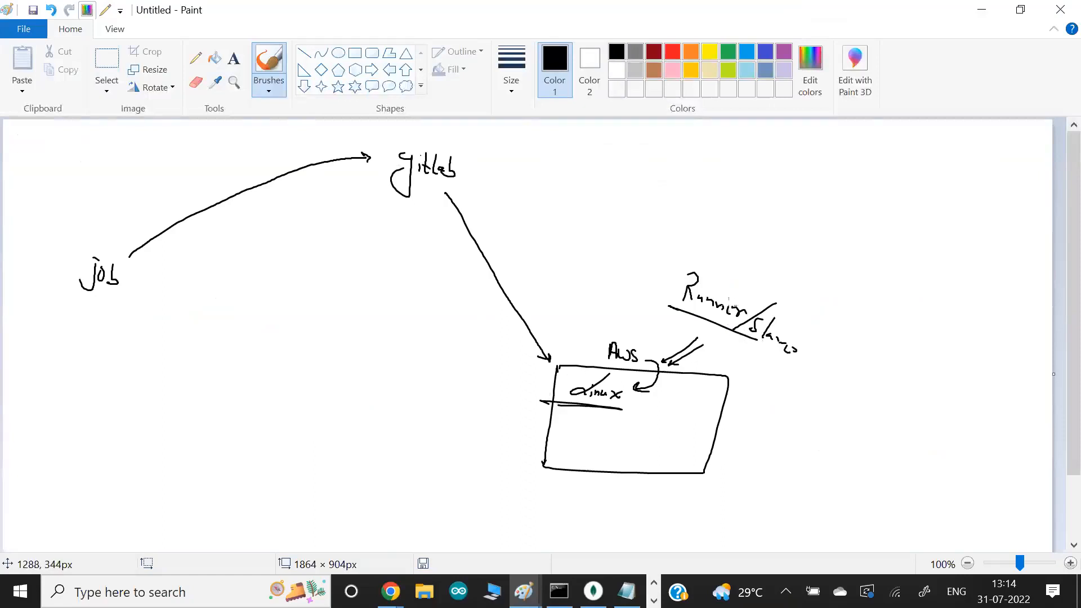
click(693, 53)
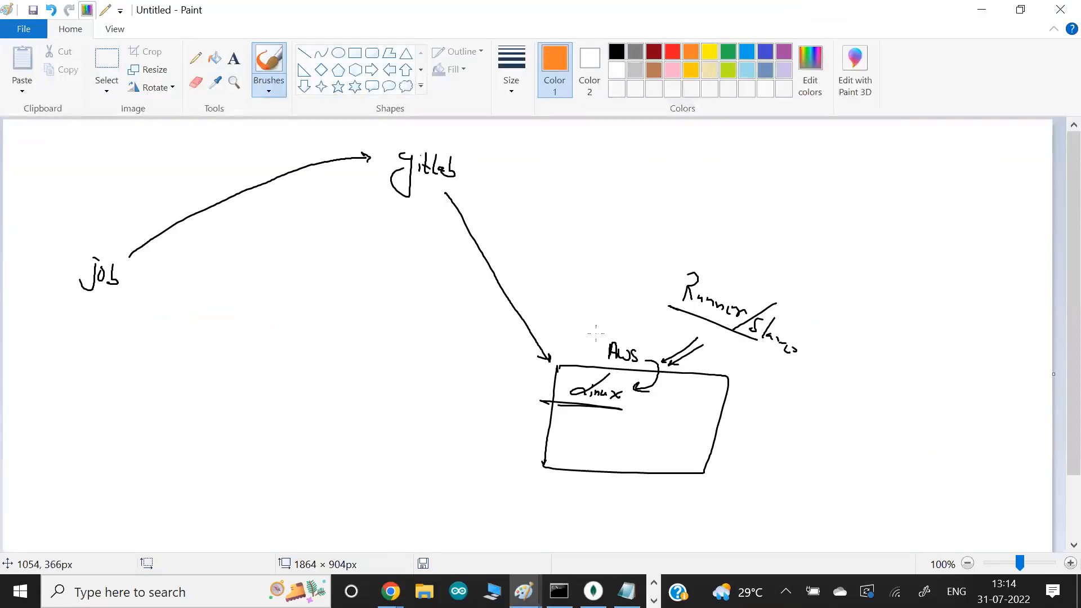
mouse_move(639, 336)
mouse_down()
mouse_move(617, 330)
mouse_move(549, 399)
mouse_move(665, 393)
mouse_move(635, 338)
mouse_up()
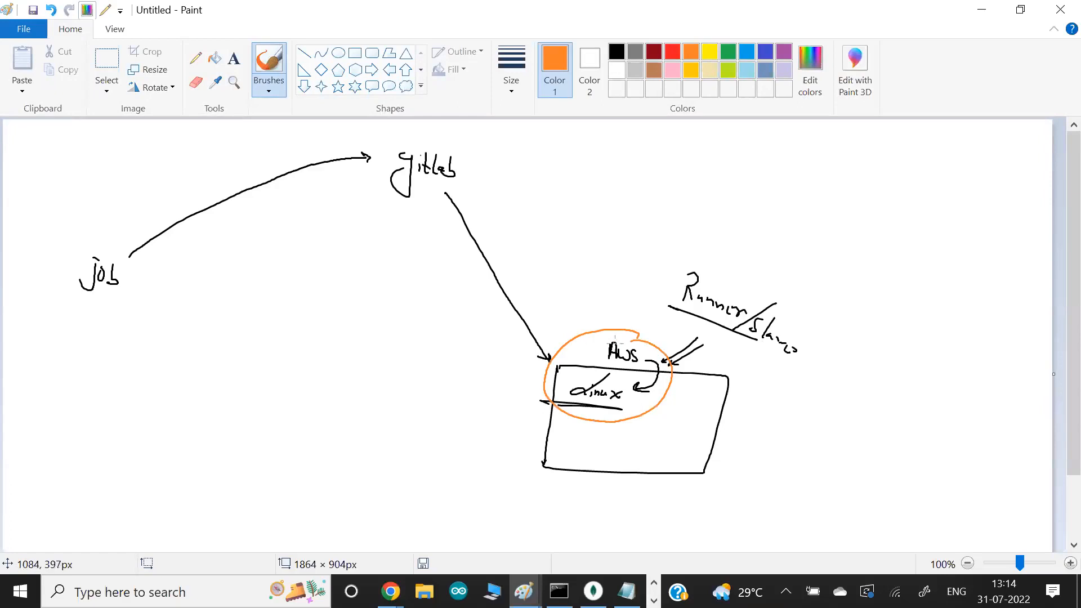
- Draw a second black arrow from "gitlab" to the machine and write "(job)" with an arrow to "instruction" inside the box
click(617, 52)
mouse_move(428, 192)
mouse_down()
mouse_move(473, 293)
mouse_move(536, 382)
mouse_move(528, 369)
mouse_up()
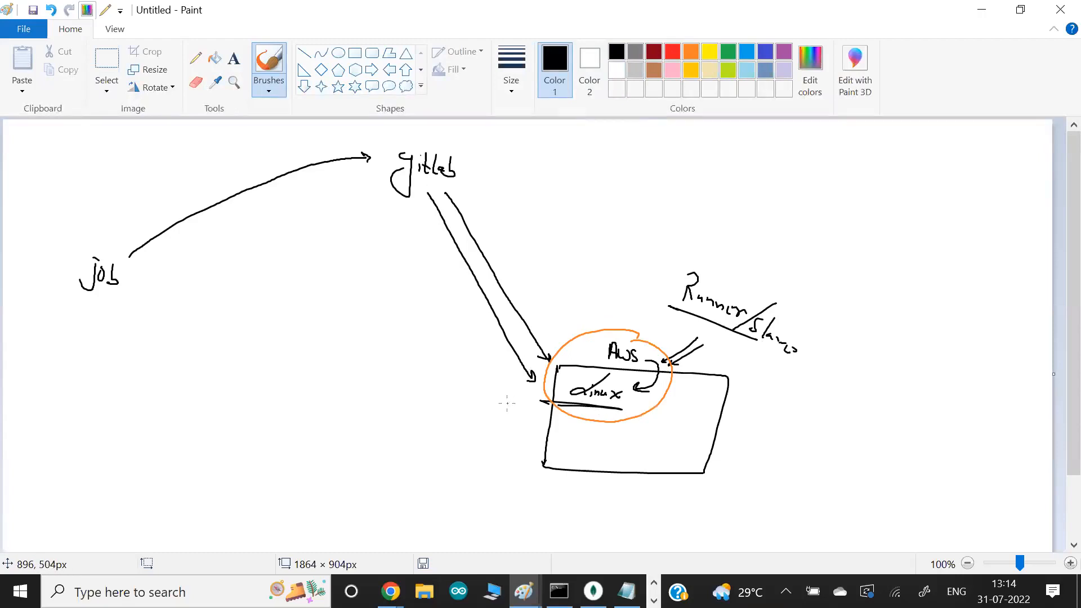
mouse_move(506, 398)
mouse_down()
mouse_move(499, 406)
mouse_move(516, 404)
mouse_move(549, 430)
mouse_move(646, 448)
mouse_up()
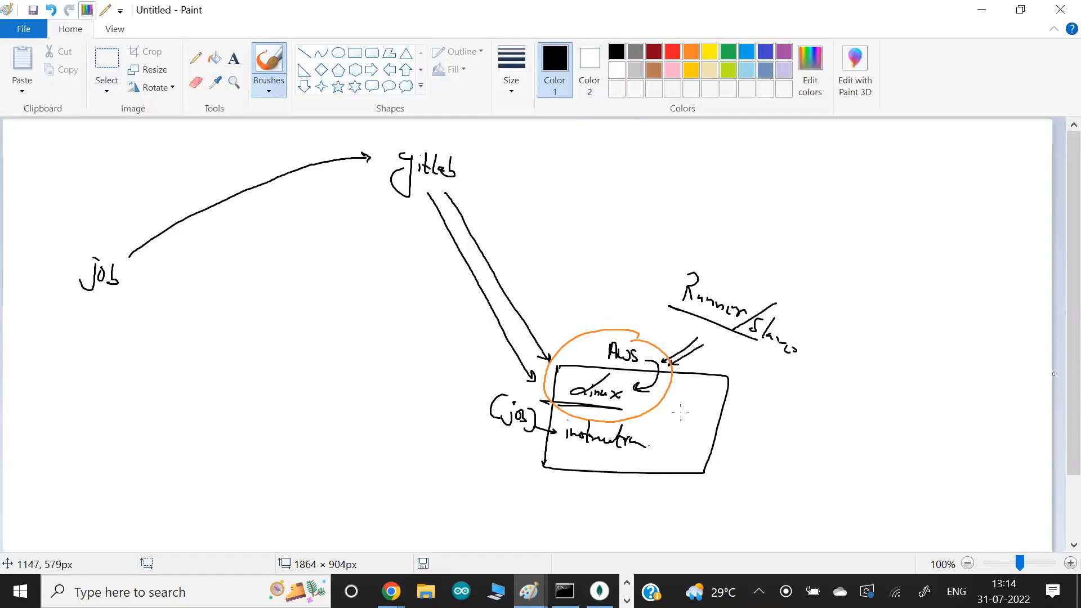
drag(739, 330, 810, 363)
drag(743, 353, 794, 374)
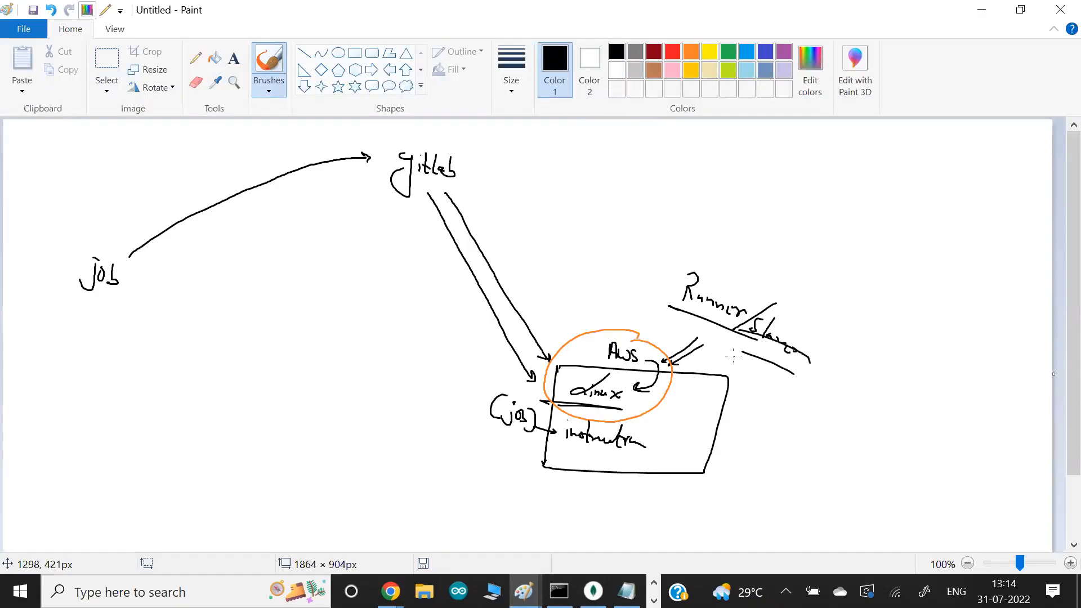
key(ctrl+z)
key(ctrl+z)
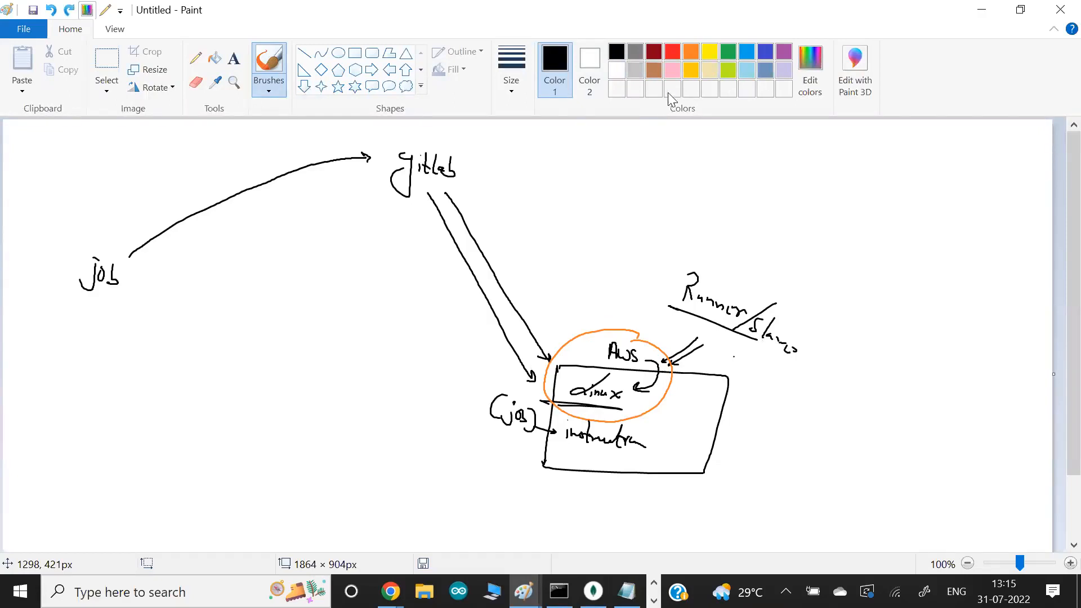
- Write "run program" in red beside the machine box, with two arrows pointing into it
click(673, 53)
mouse_move(747, 399)
mouse_down()
mouse_move(701, 404)
mouse_move(704, 418)
mouse_move(769, 410)
mouse_move(829, 435)
mouse_move(871, 474)
mouse_up()
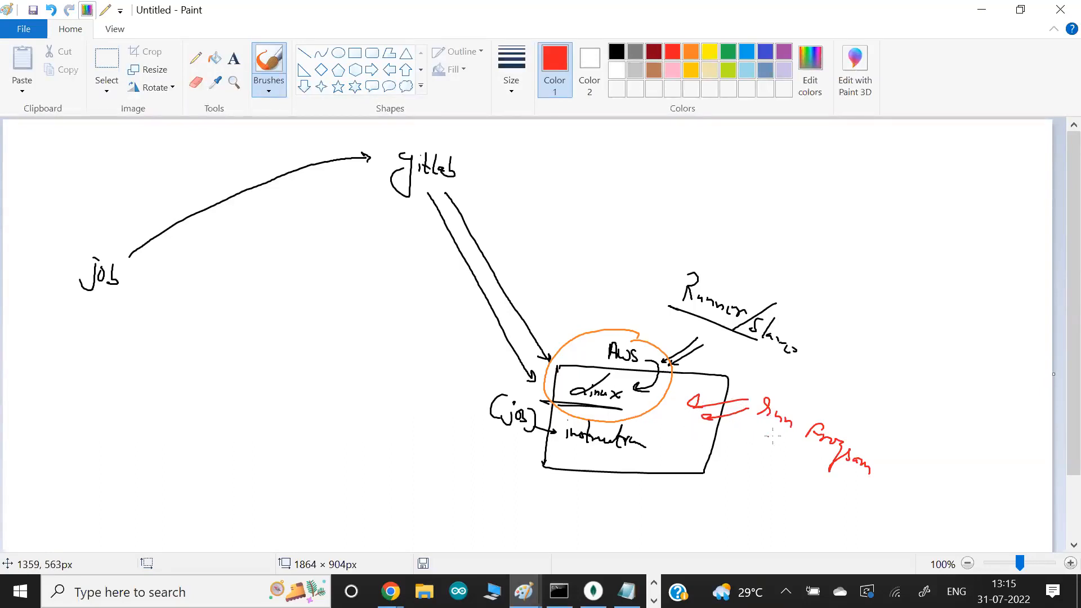
drag(769, 425, 850, 481)
- Switch to the browser and show the runner installation instructions in the training_second_2022 project's CI/CD settings
key(alt+Tab)
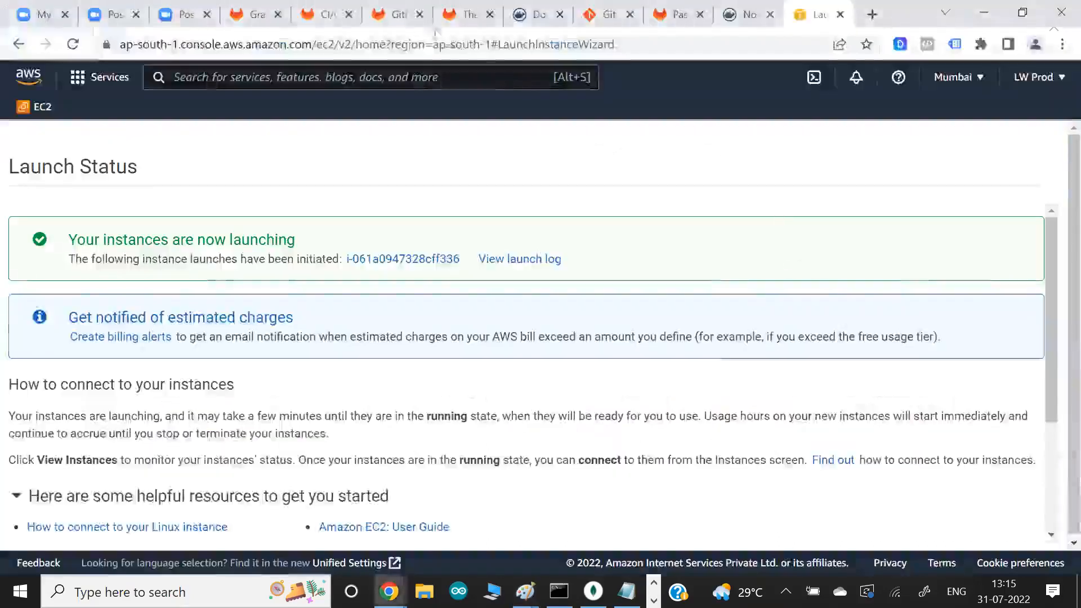
click(398, 15)
click(326, 16)
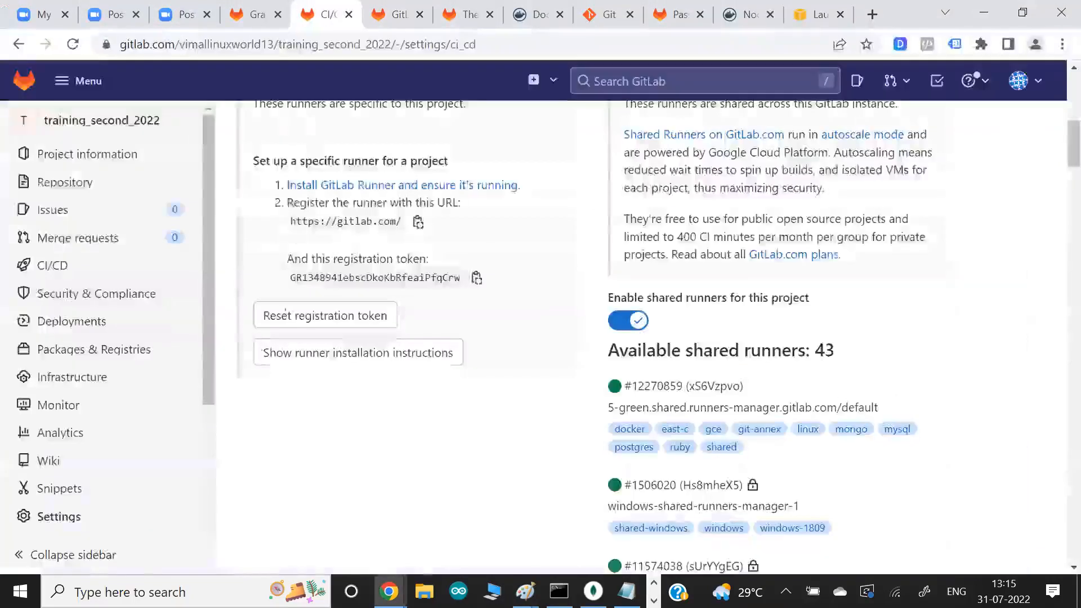
click(342, 360)
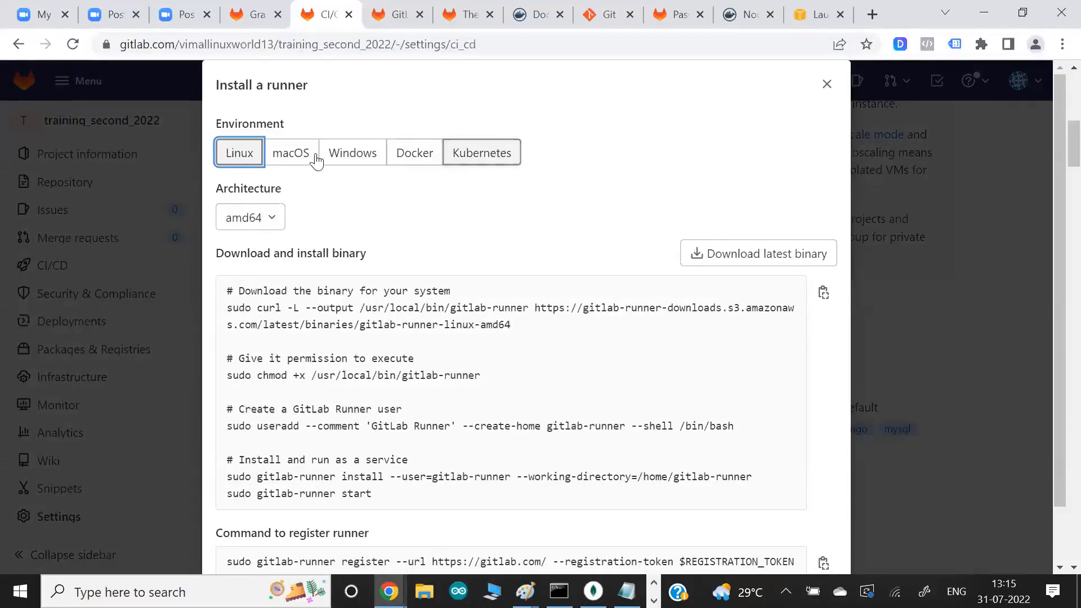
- Look through the runner installation instructions for macOS, Windows, Docker and Kubernetes, returning to Linux and highlighting the binary name gitlab-runner-linux-amd64
click(291, 153)
click(342, 156)
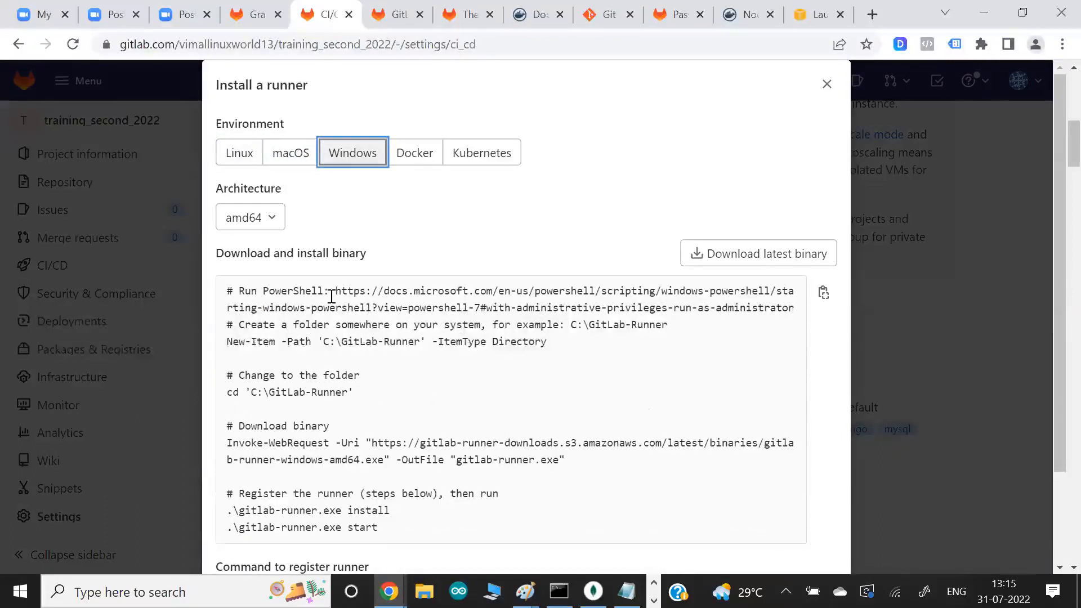
click(423, 163)
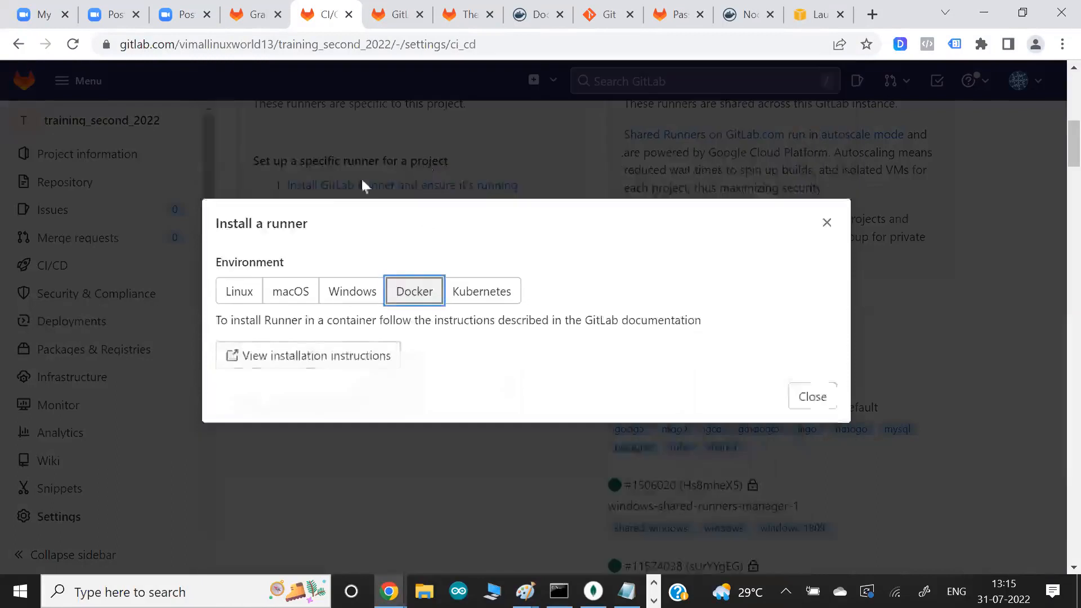
click(490, 288)
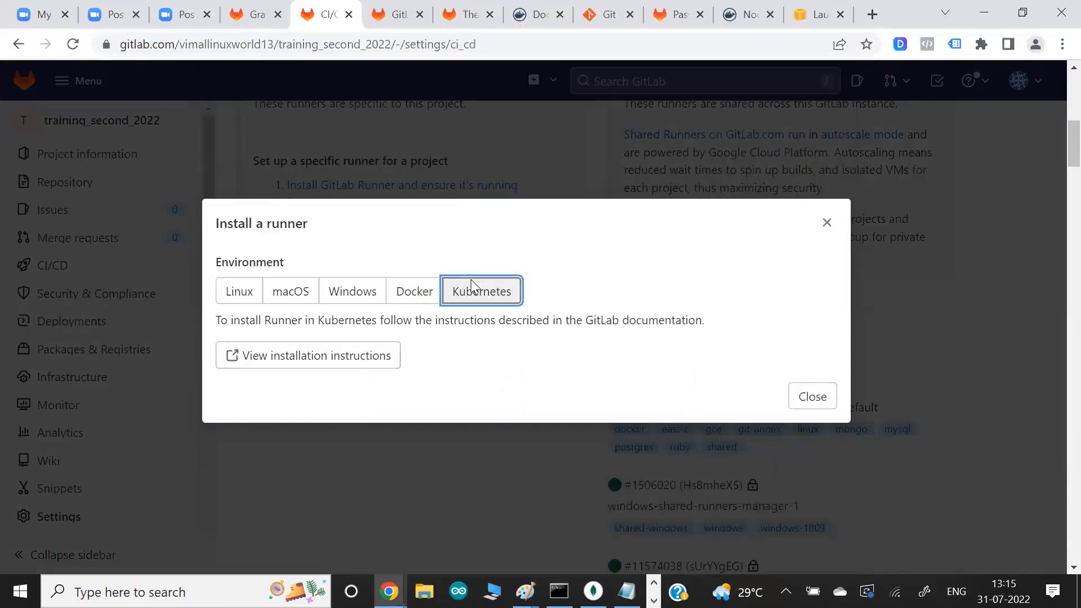
click(415, 298)
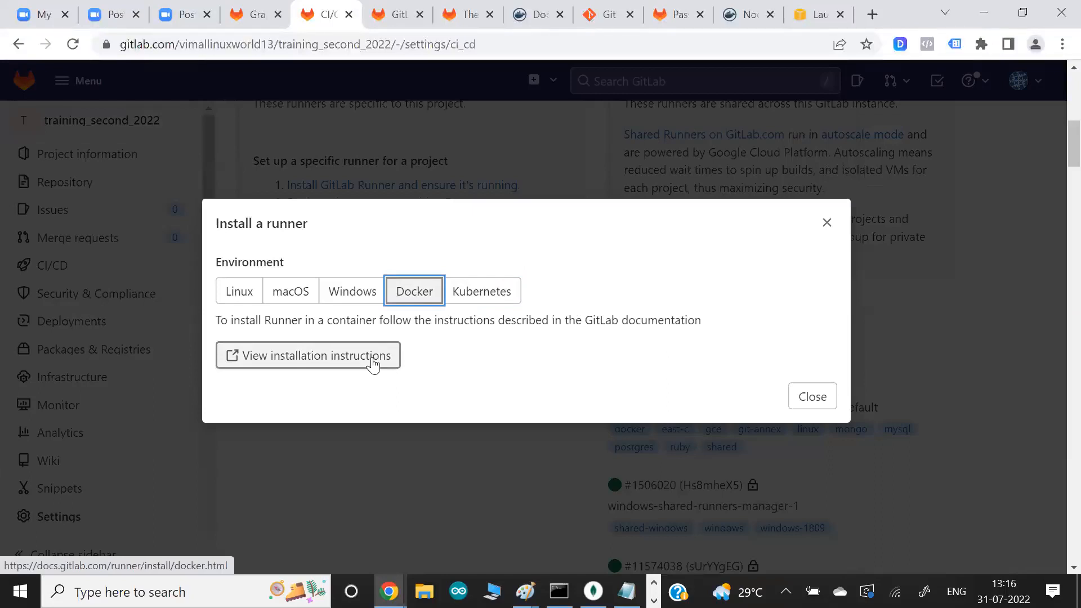
click(240, 291)
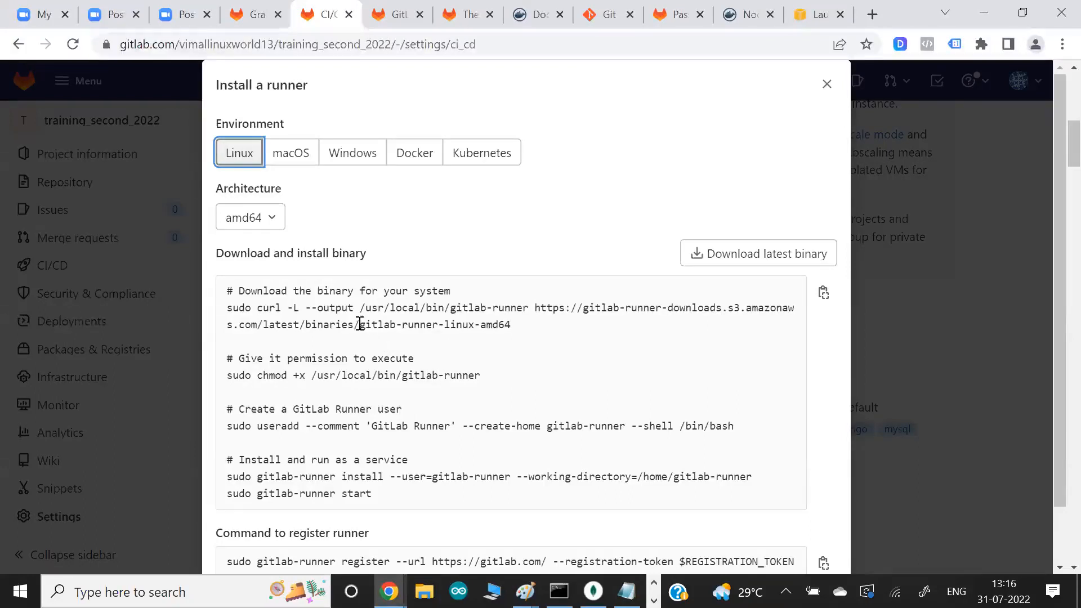
drag(360, 325, 486, 325)
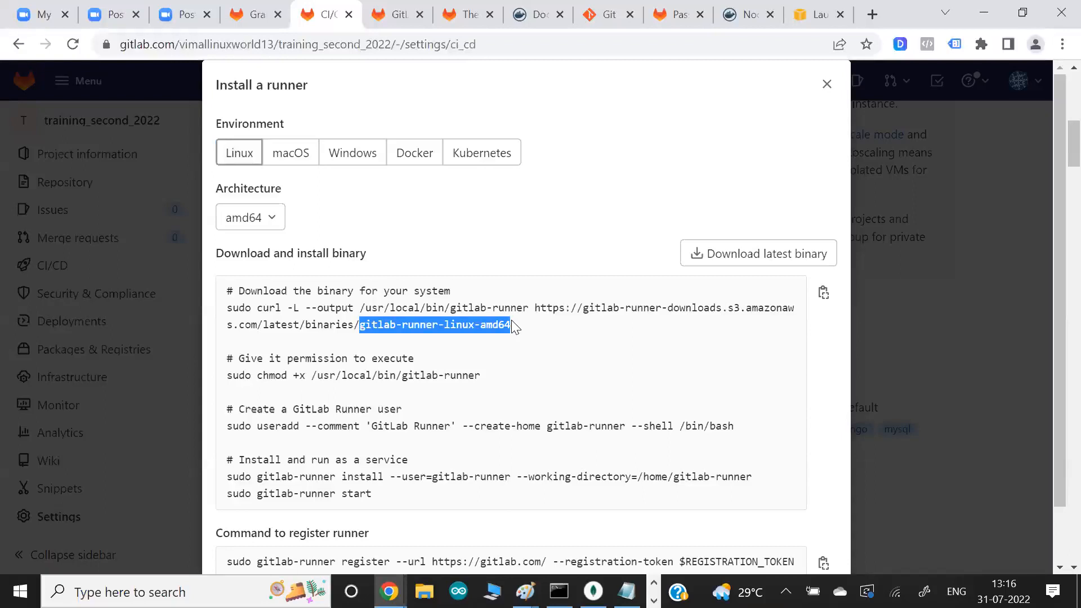
- Move the AWS console to its own browser window and connect to the gitlabrunner1 instance through EC2 Instance Connect as ec2-user
click(814, 14)
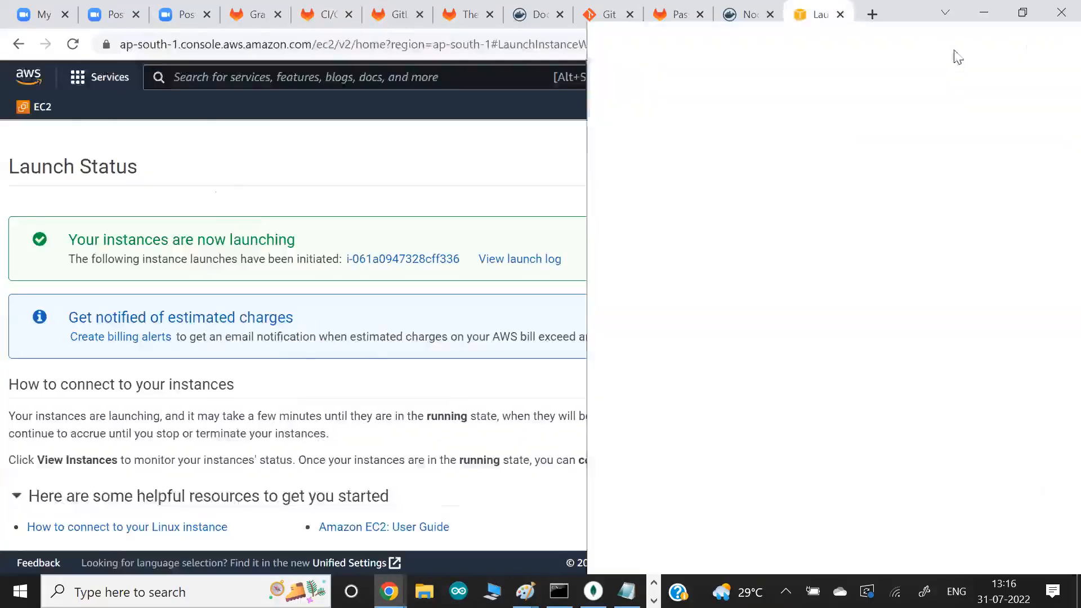
double_click(918, 35)
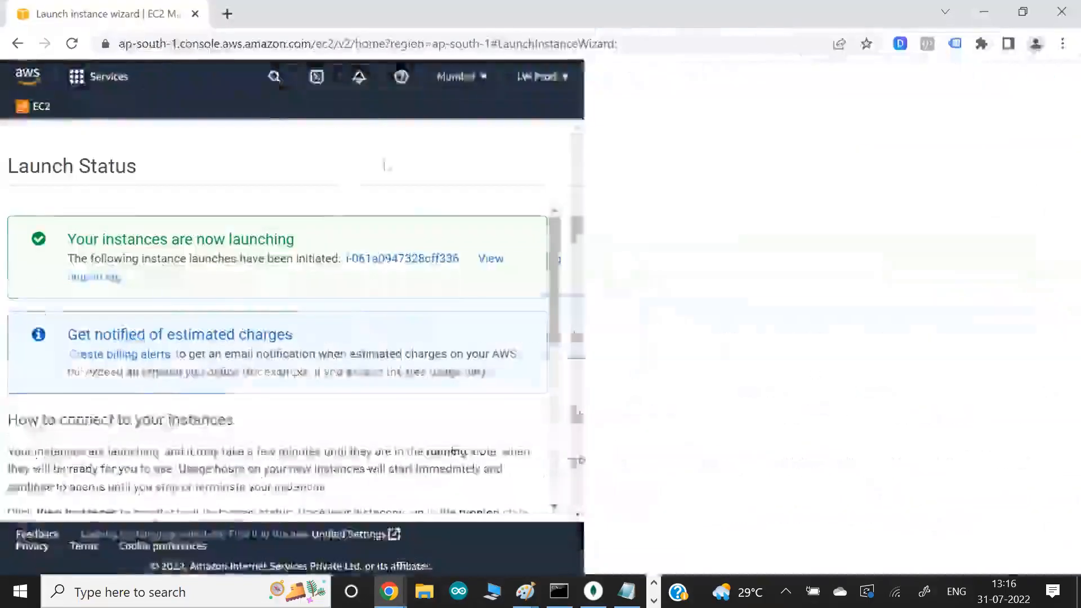
click(383, 263)
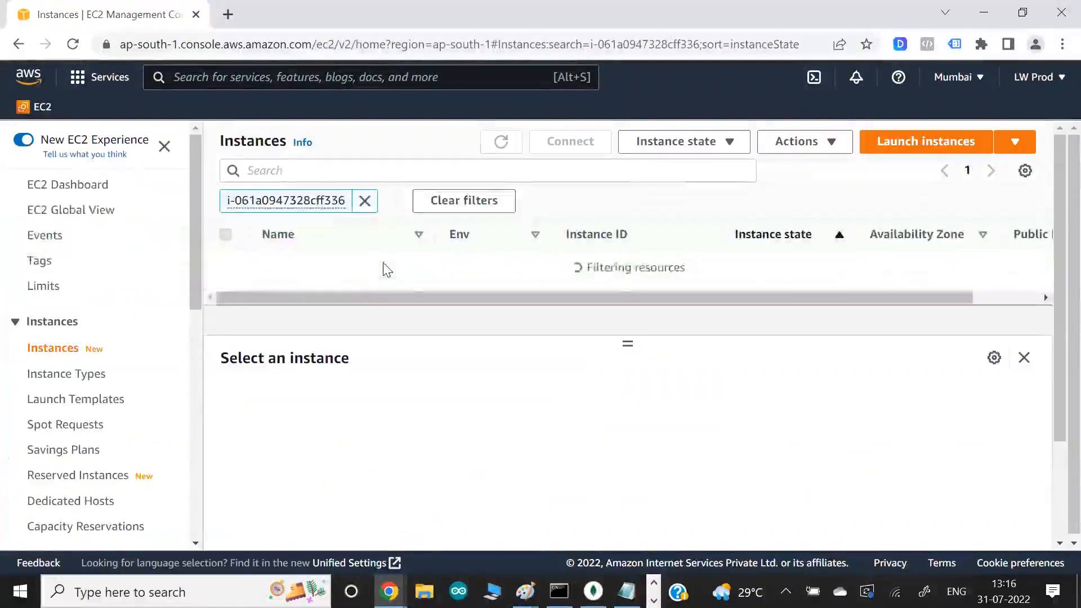
click(226, 262)
click(570, 143)
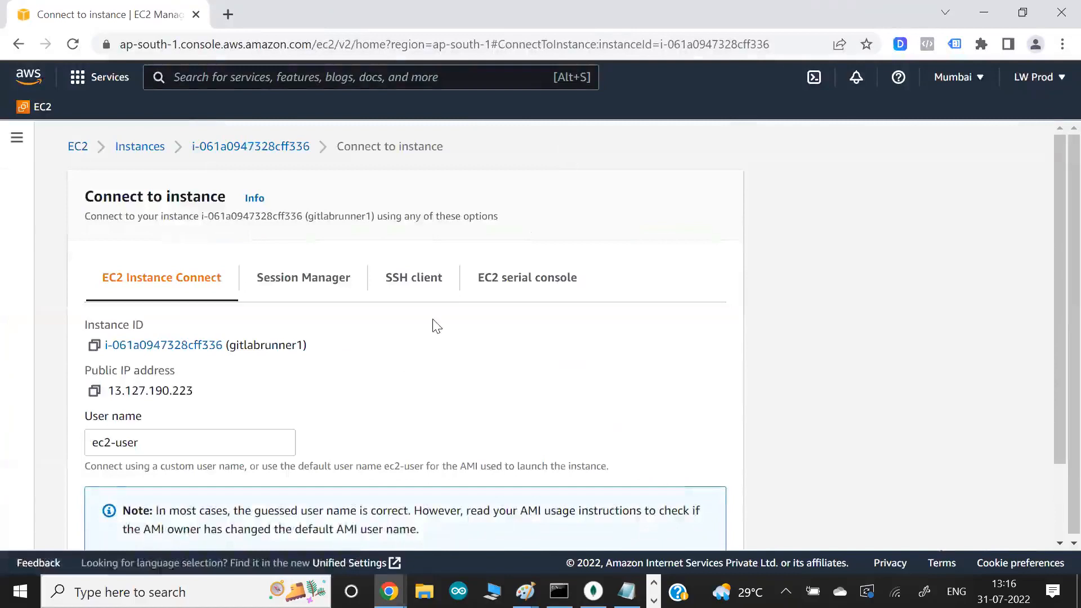
scroll(435, 326, down, 2)
click(721, 522)
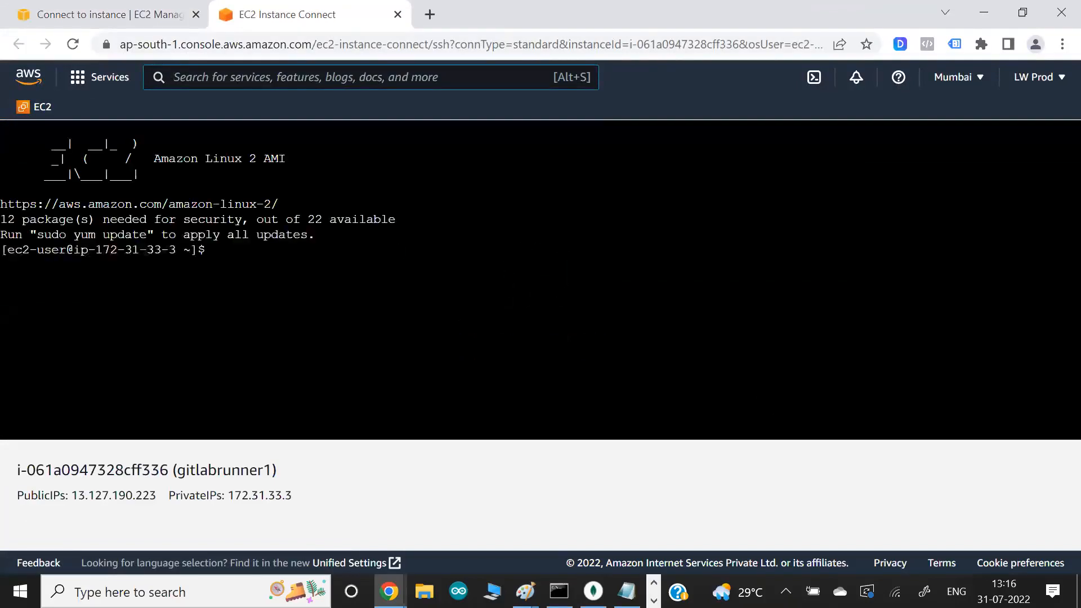
- Become the root user in the instance terminal with "sudo su - root"
text(sudo )
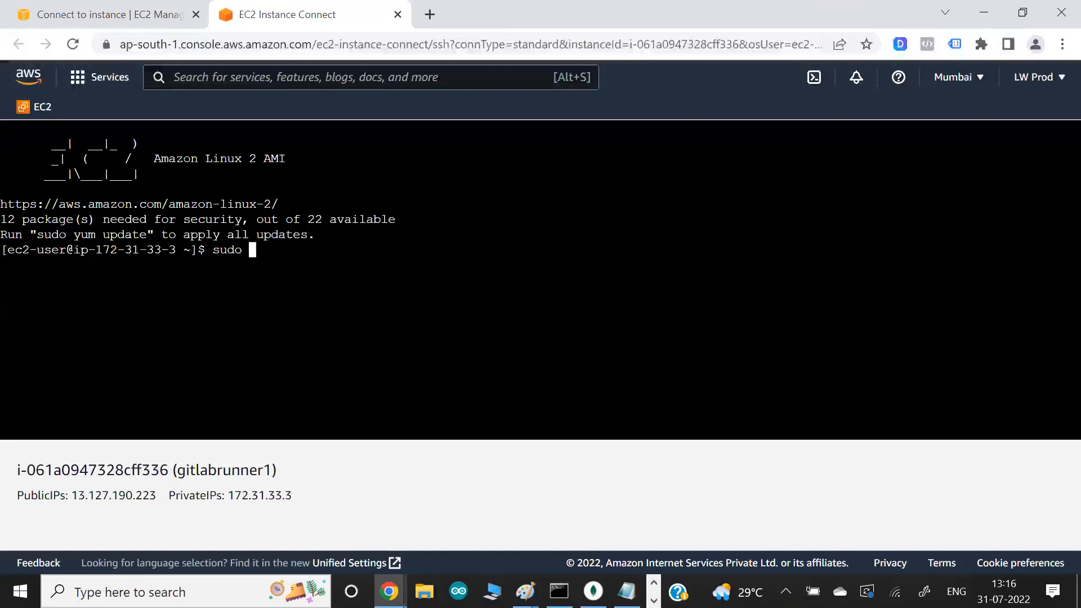
text(su - root)
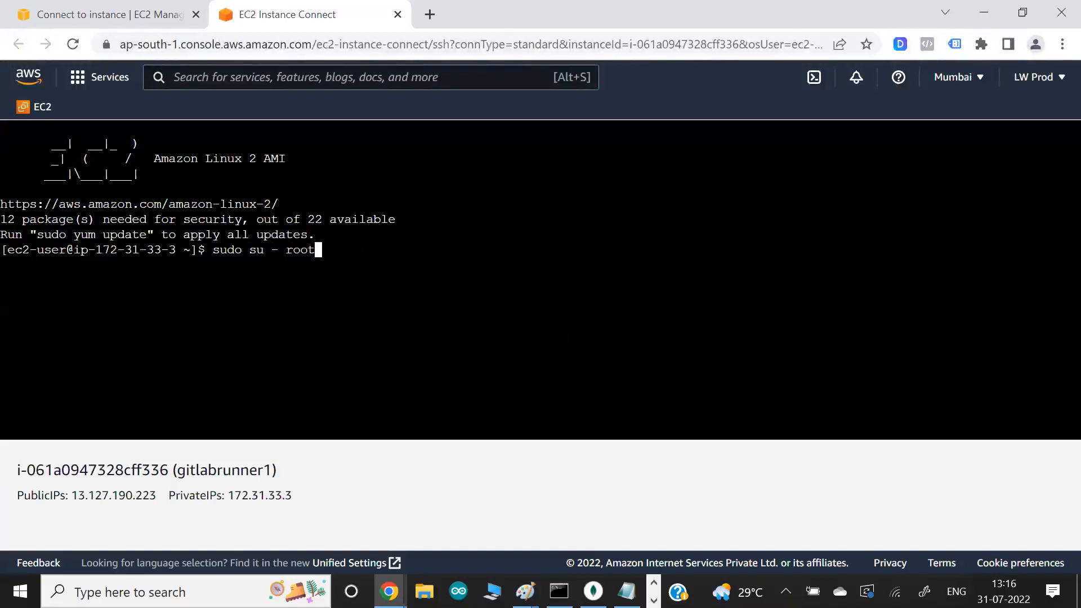
key(Return)
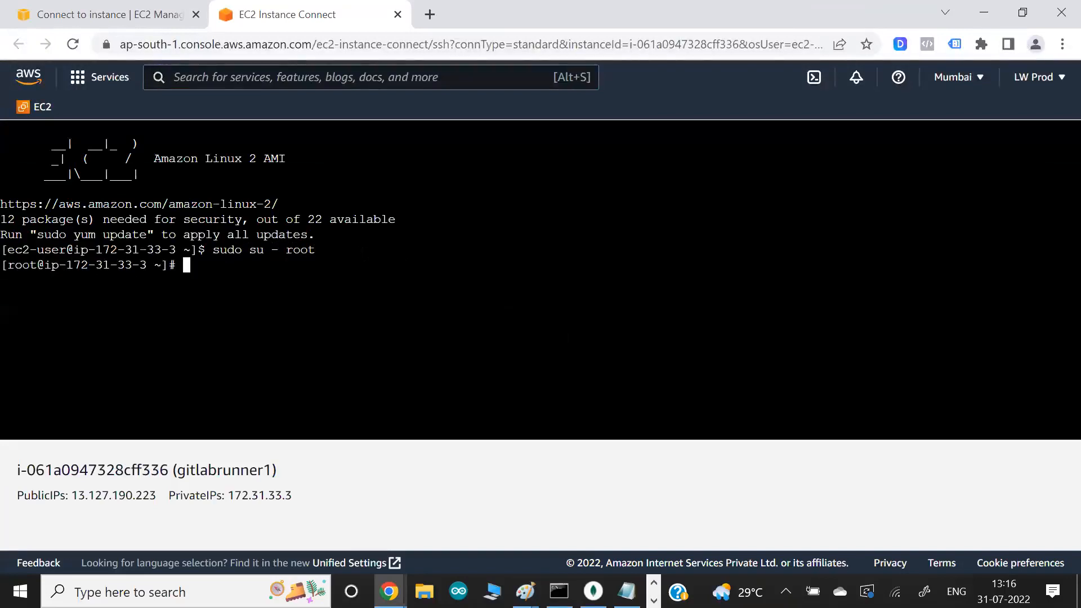
- Copy GitLab's Linux curl command and run it in the instance terminal to download the runner binary to /usr/local/bin/gitlab-runner
key(alt+Tab)
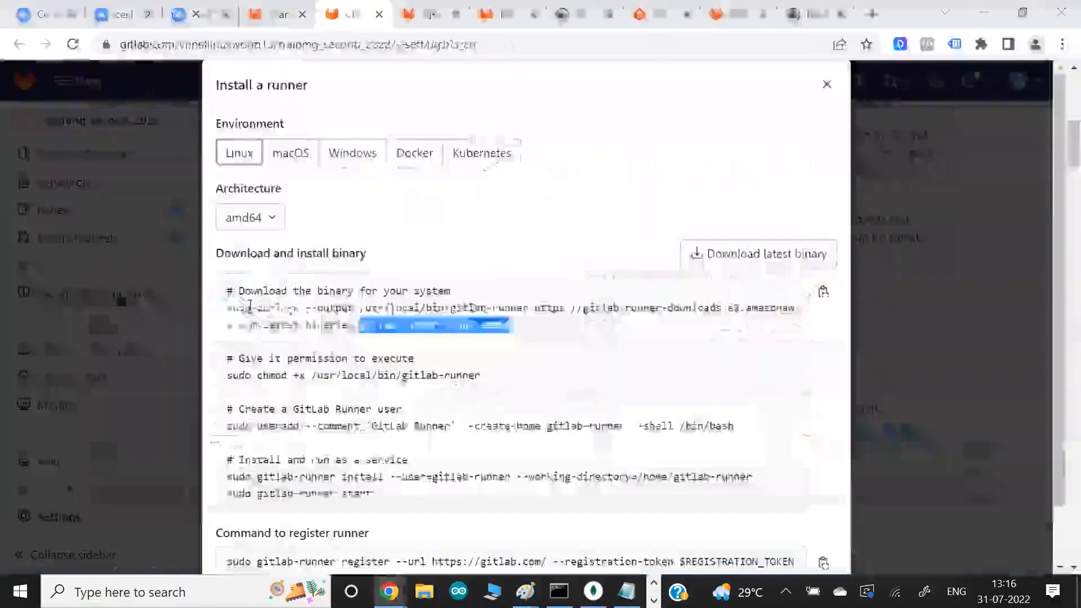
drag(227, 308, 508, 325)
key(ctrl+c)
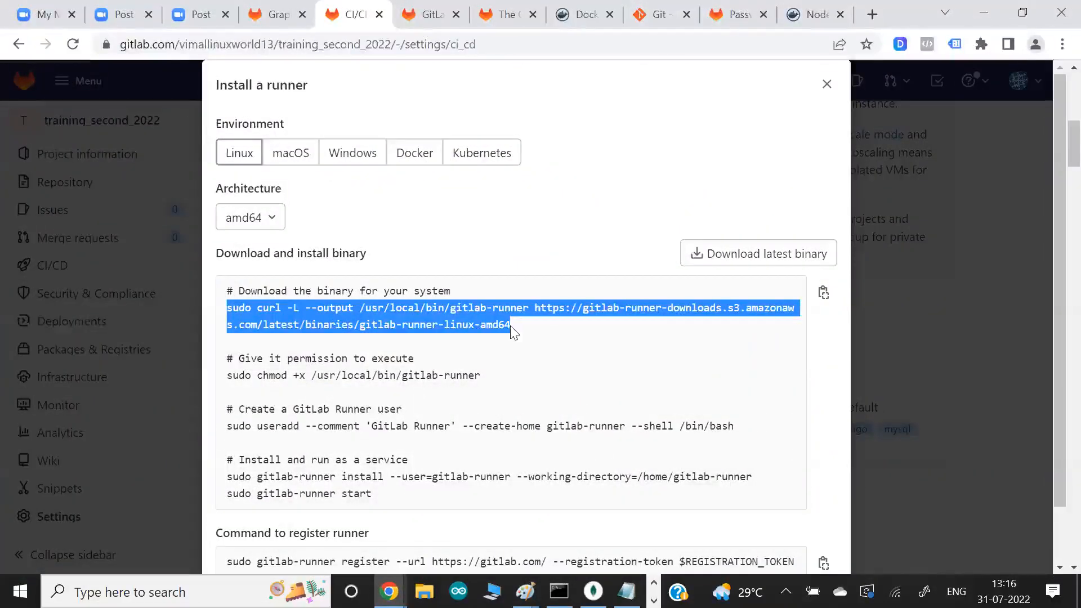
key(alt+Tab)
right_click(387, 317)
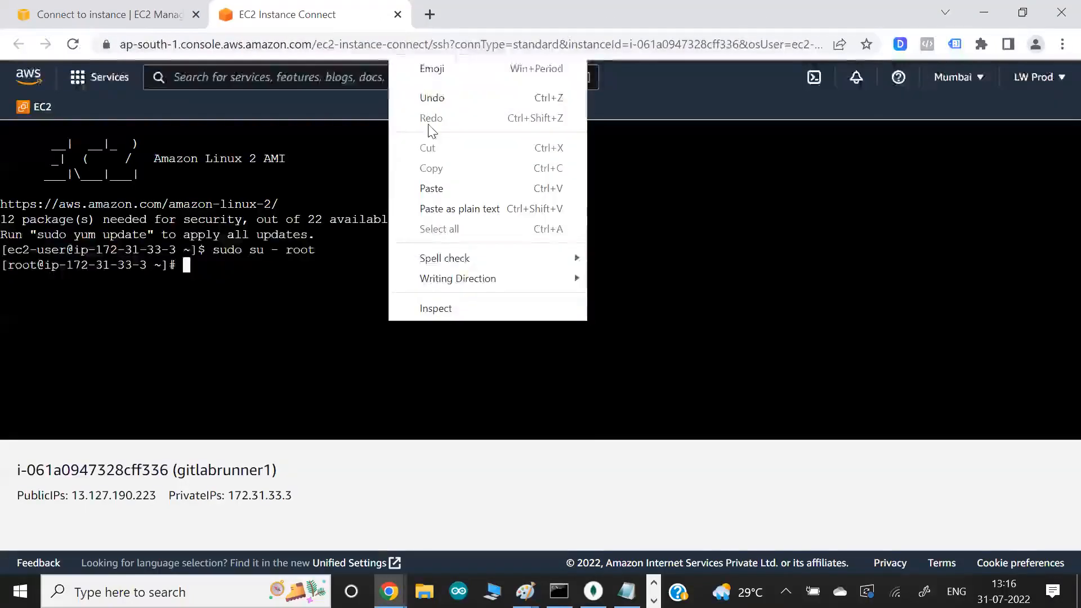
click(431, 188)
key(Return)
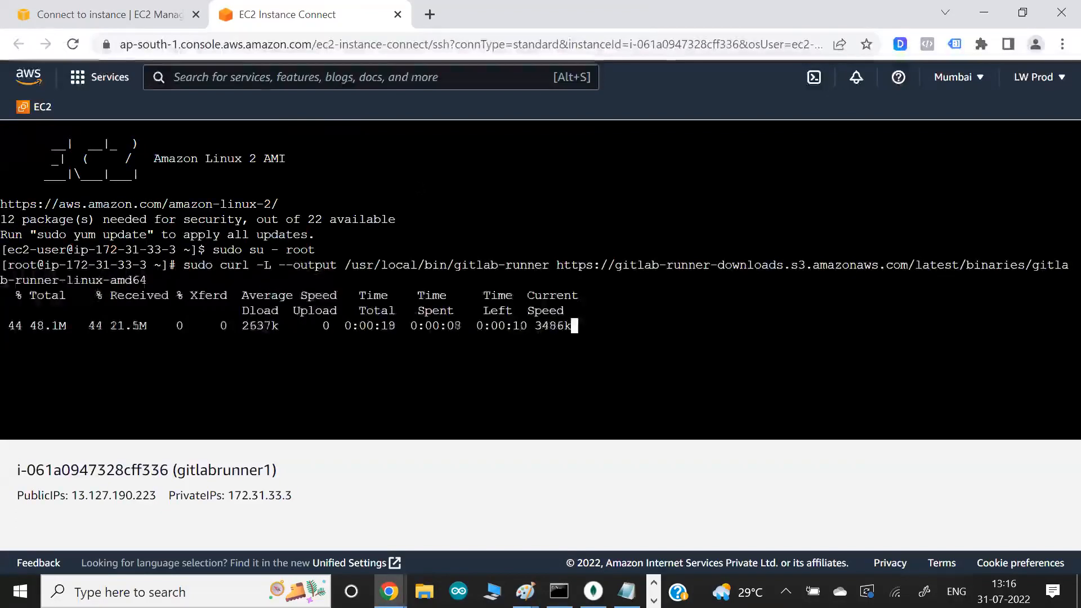
- Copy the chmod command without sudo from GitLab's instructions and run "chmod +x /usr/local/bin/gitlab-runner" in the instance terminal
key(alt+Tab)
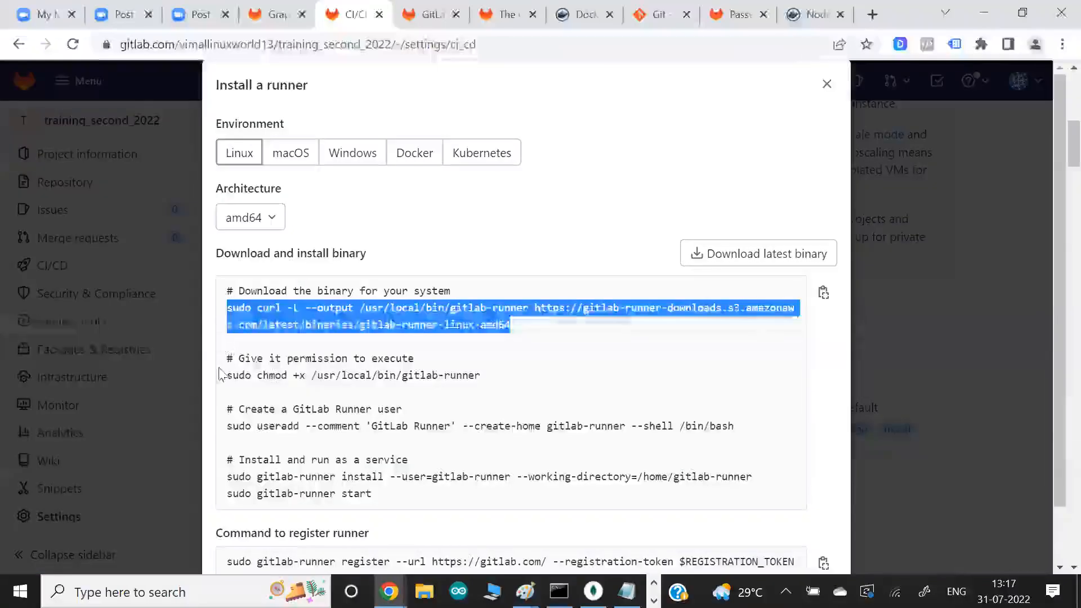
drag(257, 375, 483, 382)
key(ctrl+c)
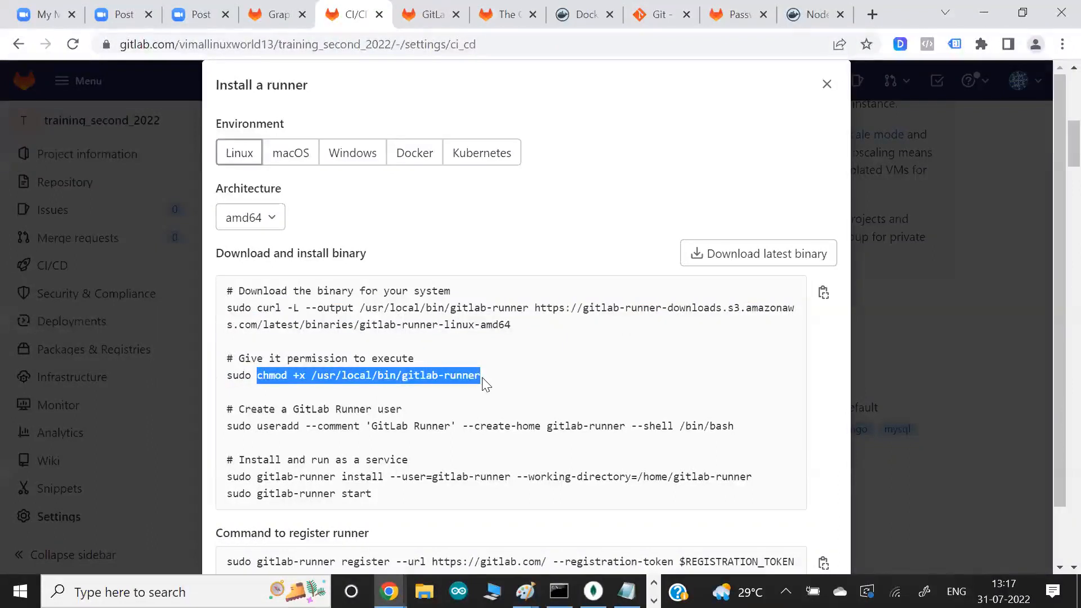
key(alt+Tab)
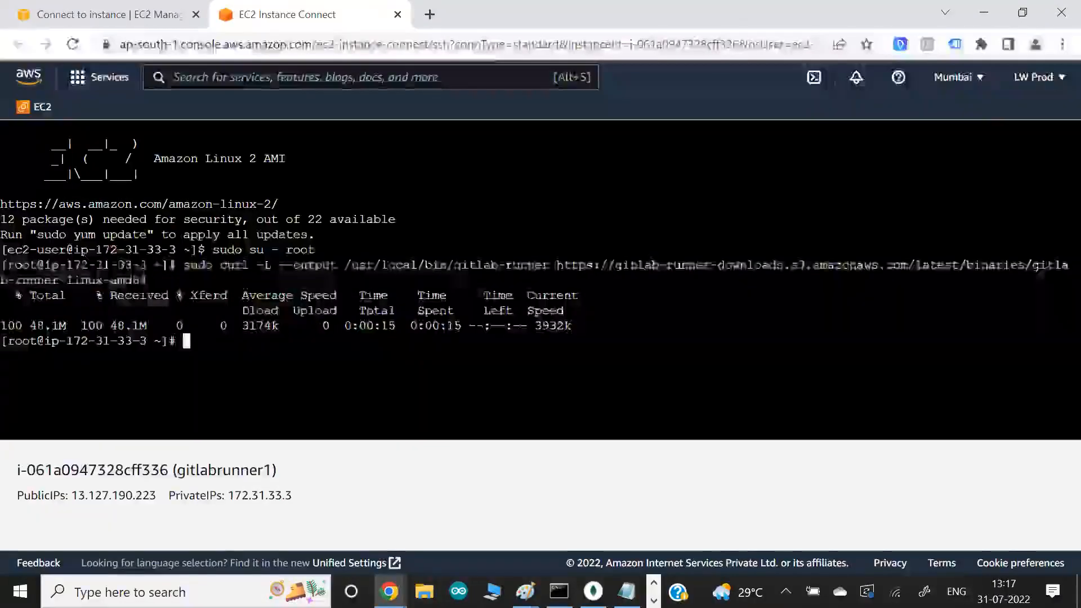
right_click(295, 340)
click(304, 196)
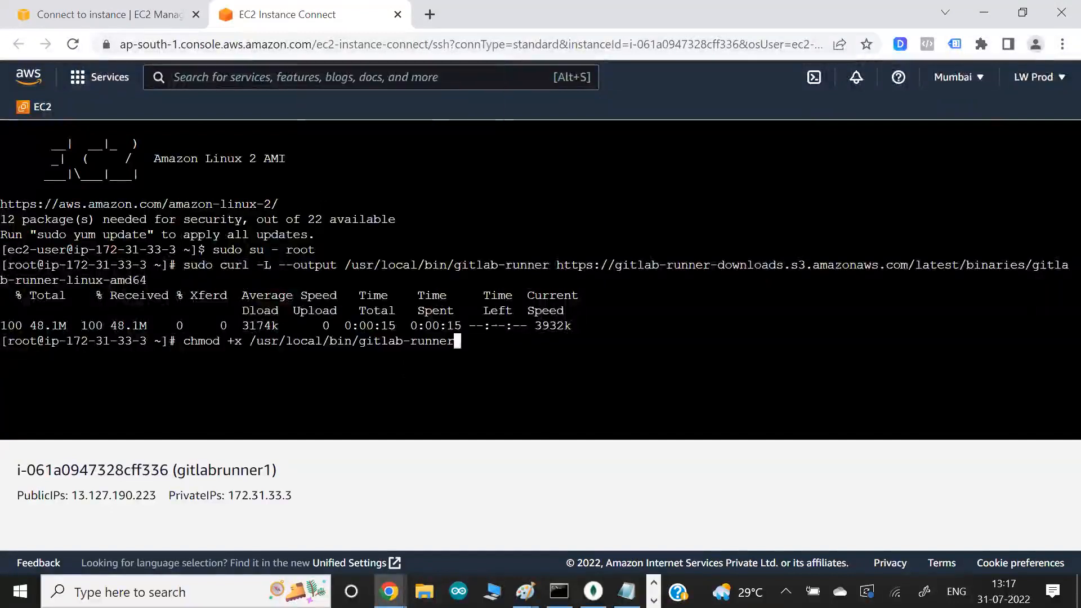
key(Return)
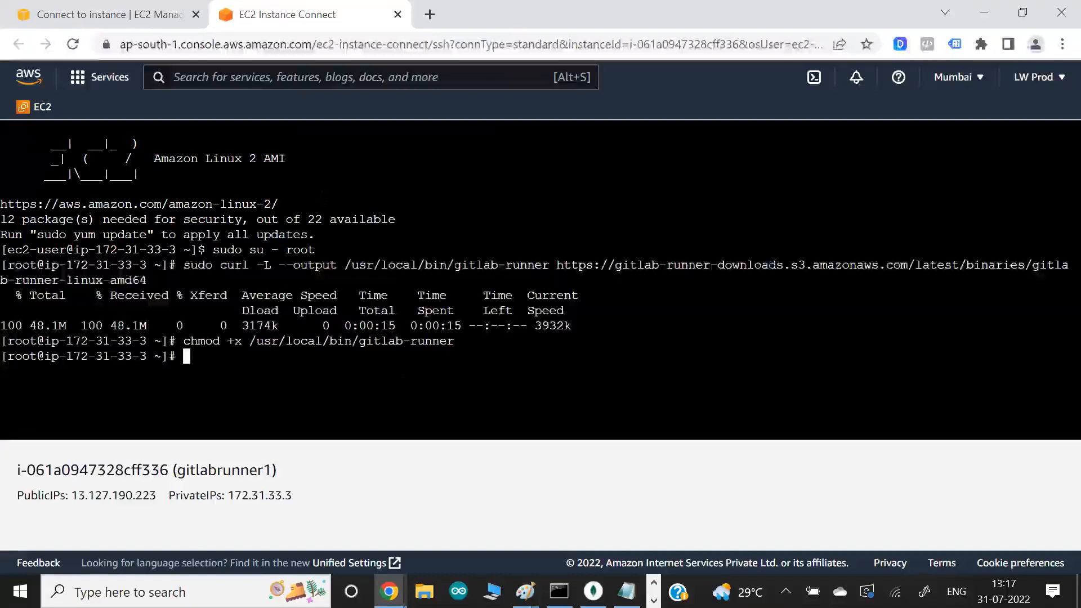
- Check the current user of the instance terminal with "whoami"
key(alt+Tab)
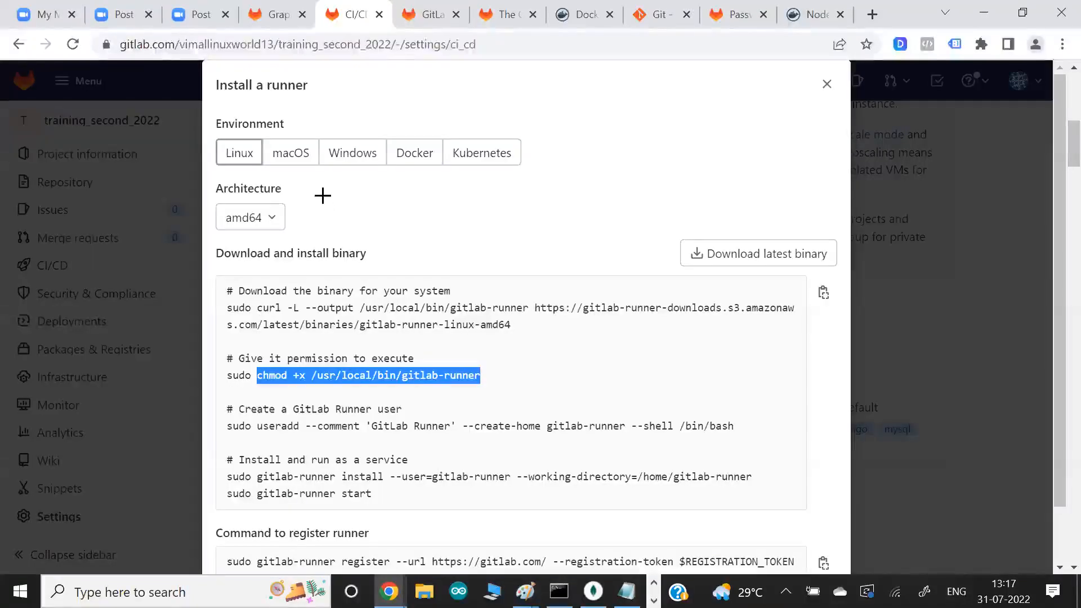
key(alt+Tab)
text(whoami)
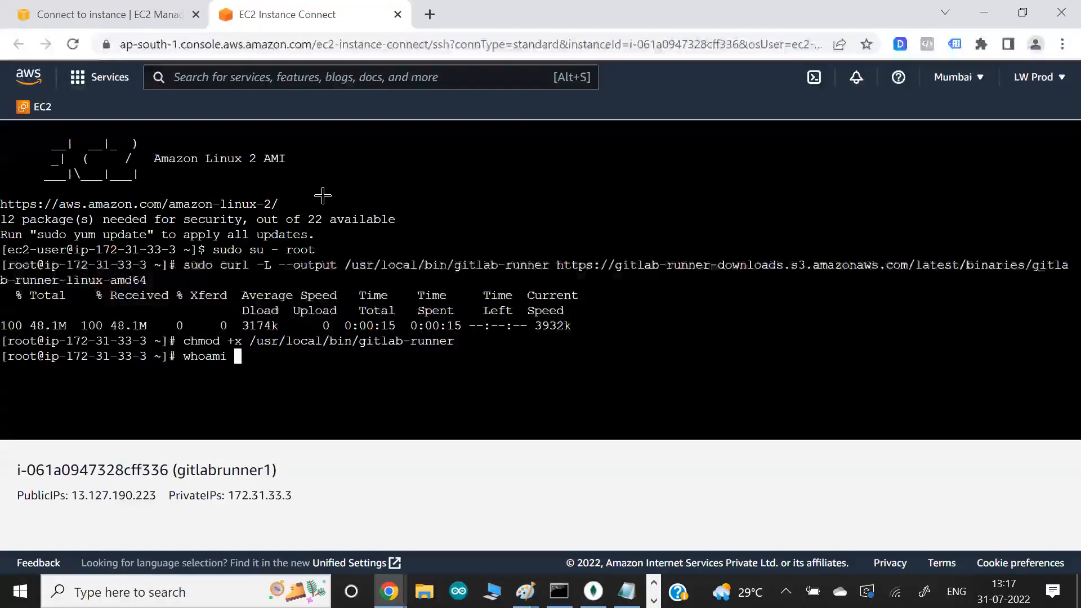
key(Return)
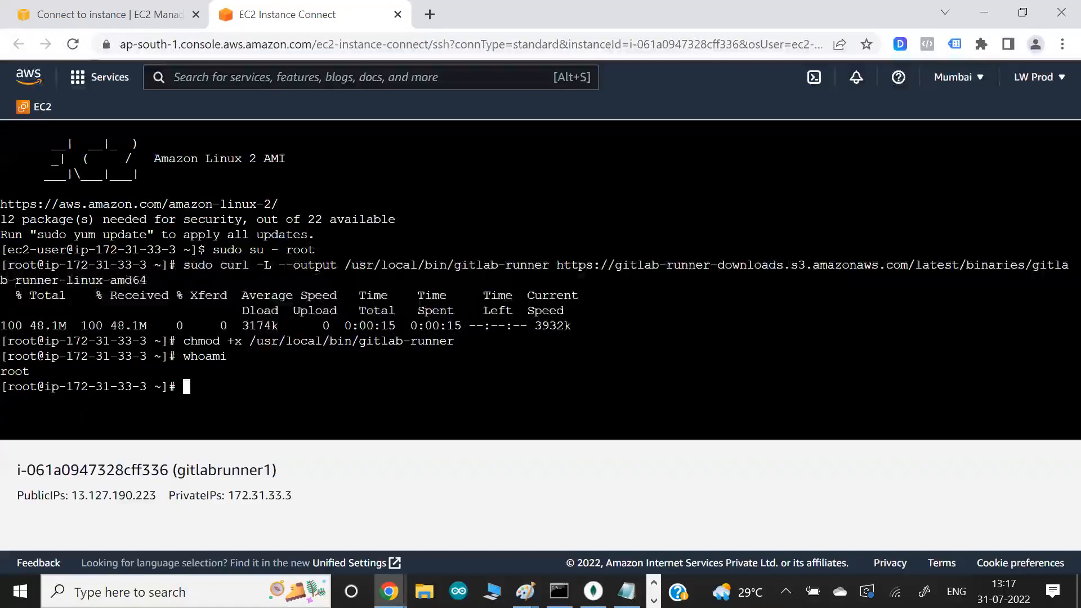
- Copy GitLab's useradd command without sudo and run it in the instance terminal to create the gitlab-runner user with a home directory and /bin/bash shell
key(alt+Tab)
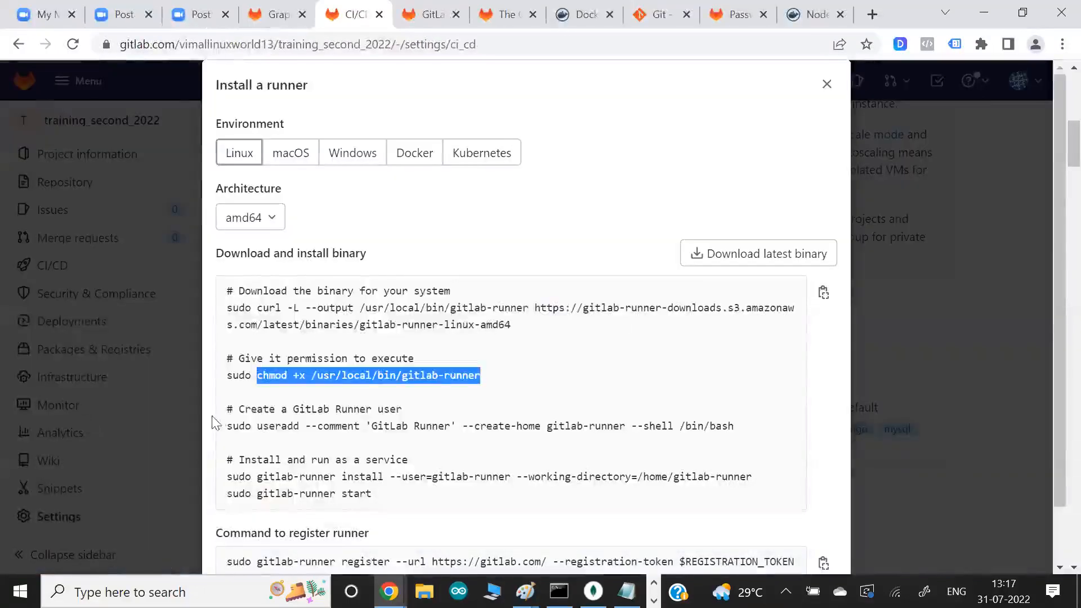
drag(257, 426, 735, 425)
key(ctrl+c)
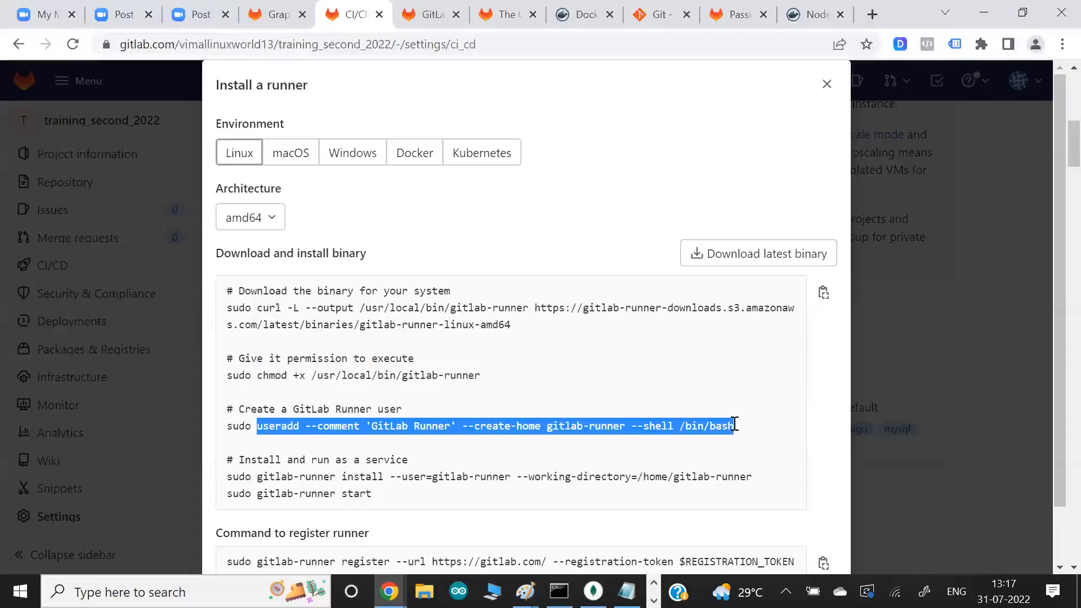
key(alt+Tab)
right_click(430, 360)
click(473, 222)
key(Return)
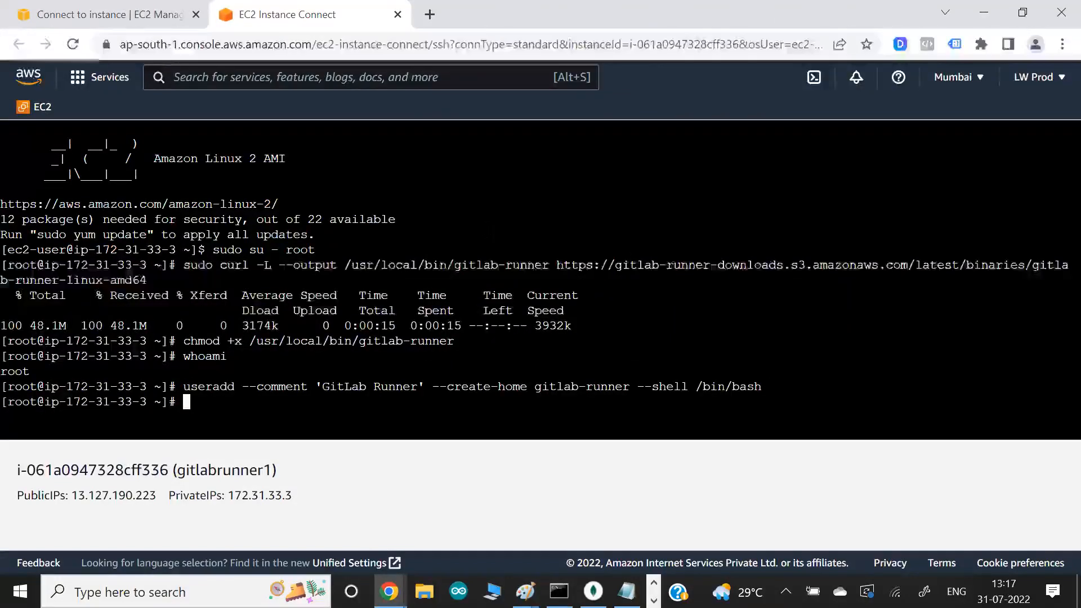
text(id)
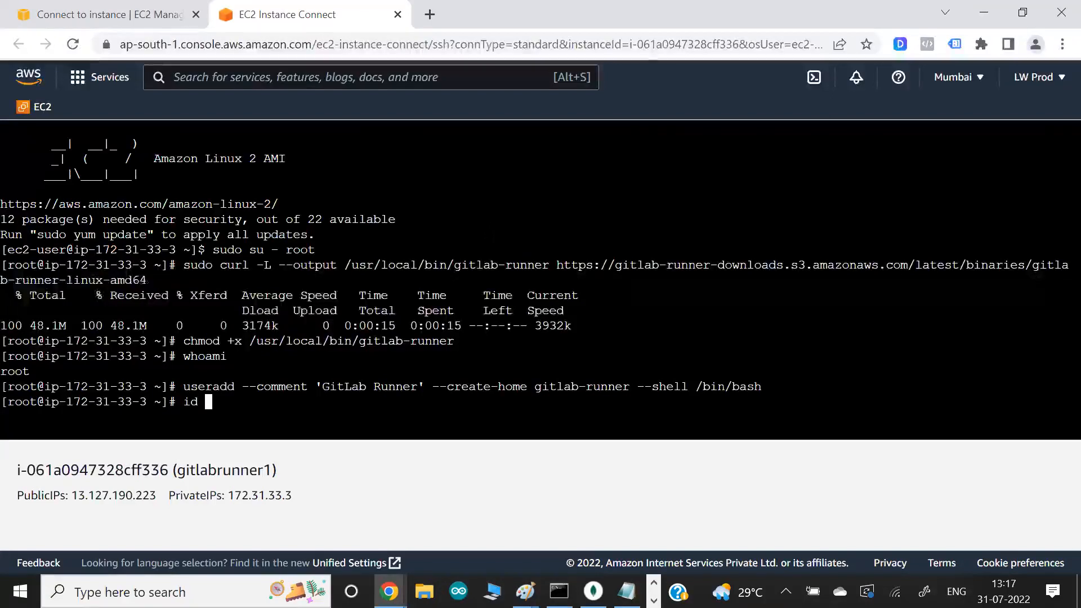
key(BackSpace)
key(BackSpace)
key(BackSpace)
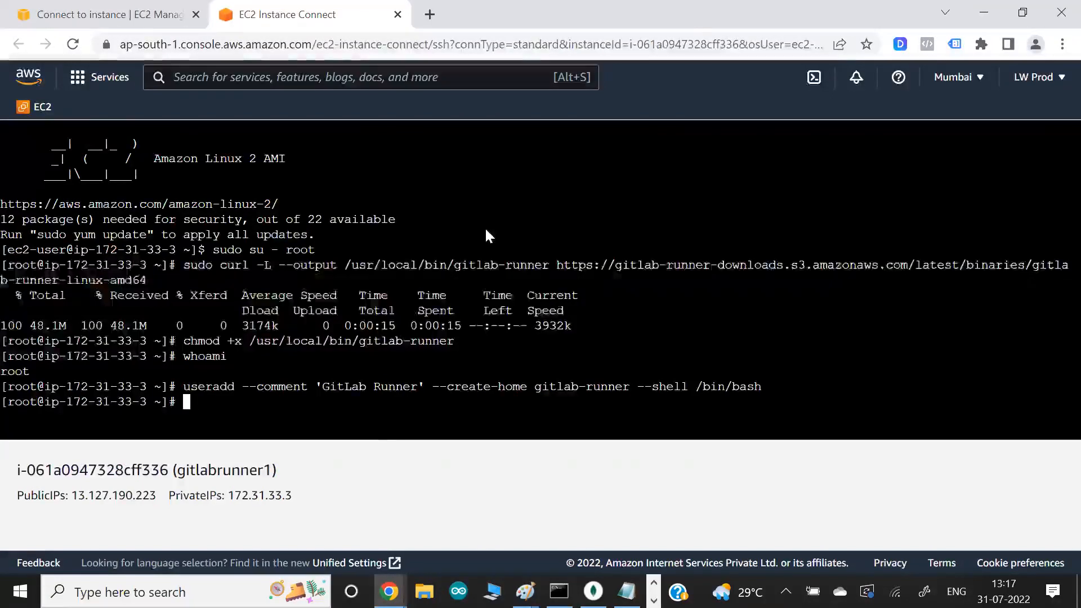
- Review GitLab's user creation instruction, and list the instance's accounts with "cat /etc/passwd" to check the gitlab-runner entry
key(alt+Tab)
click(367, 328)
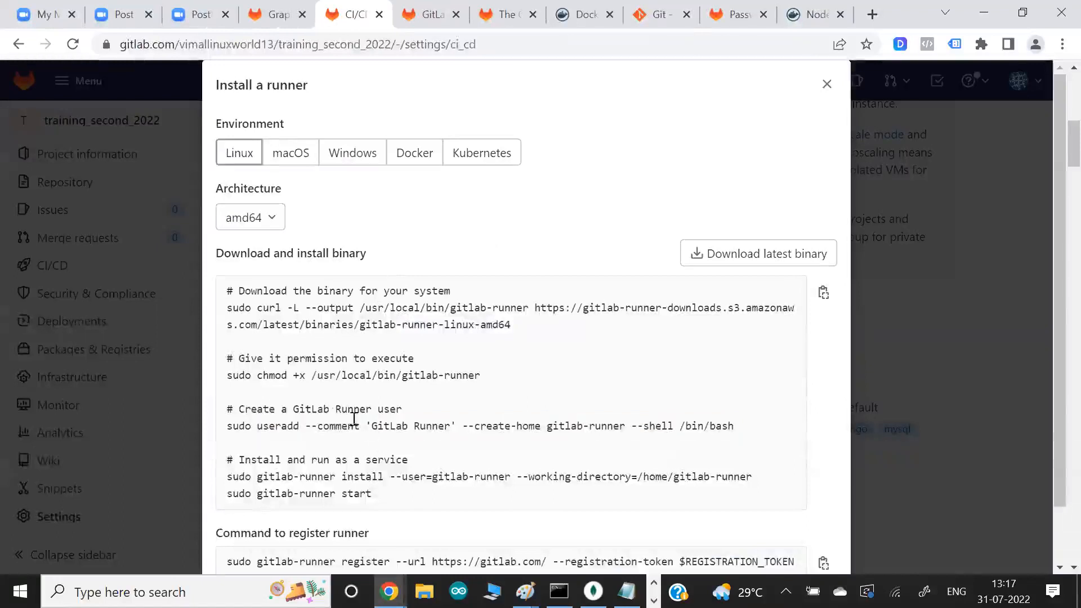
drag(340, 414, 358, 412)
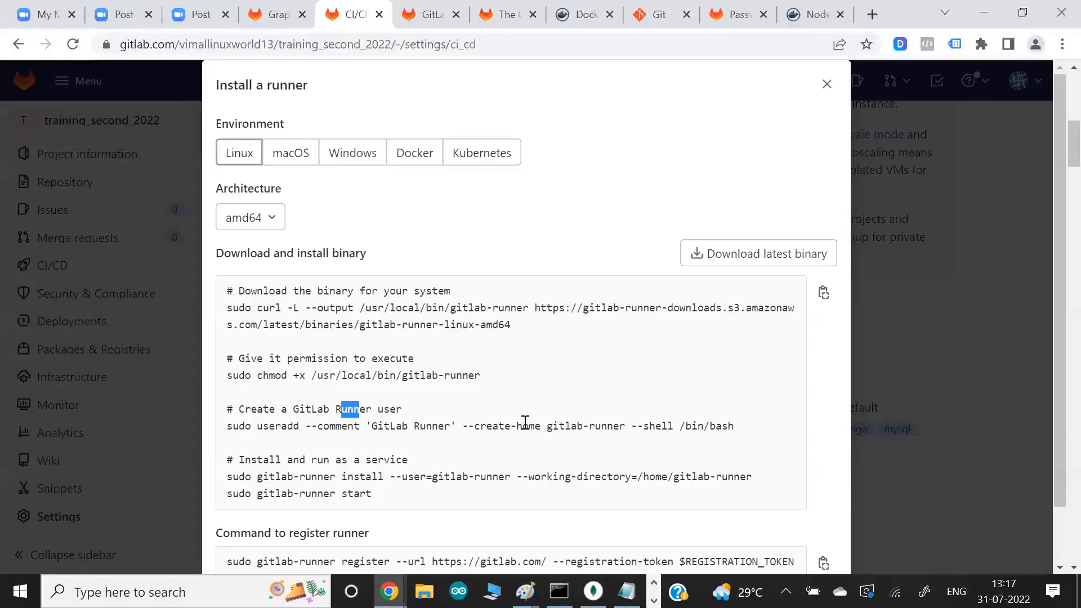
key(alt+Tab)
text(cat /etc/passwd)
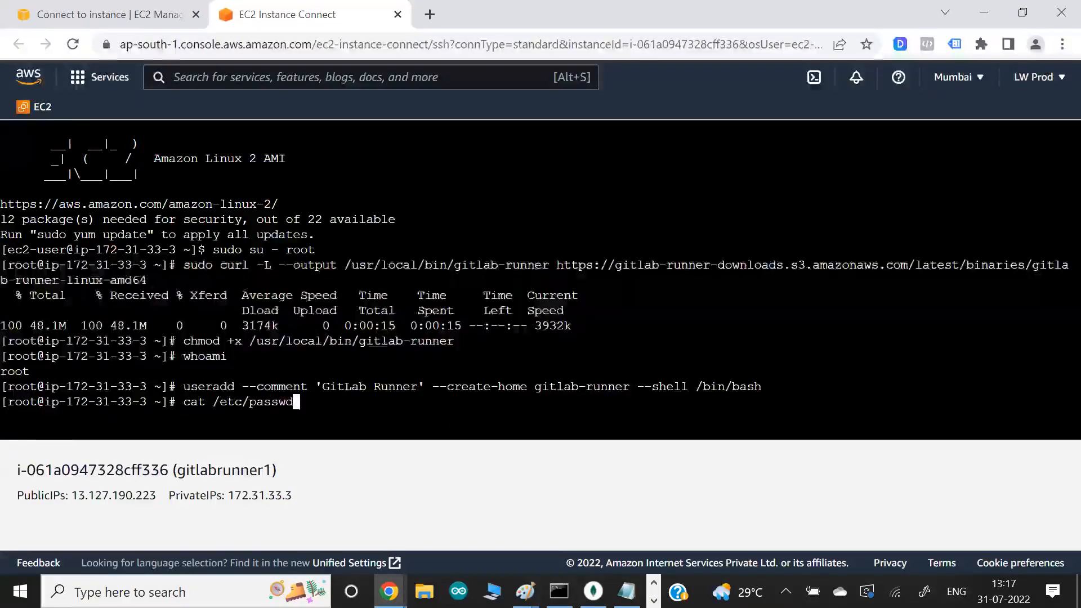
key(Return)
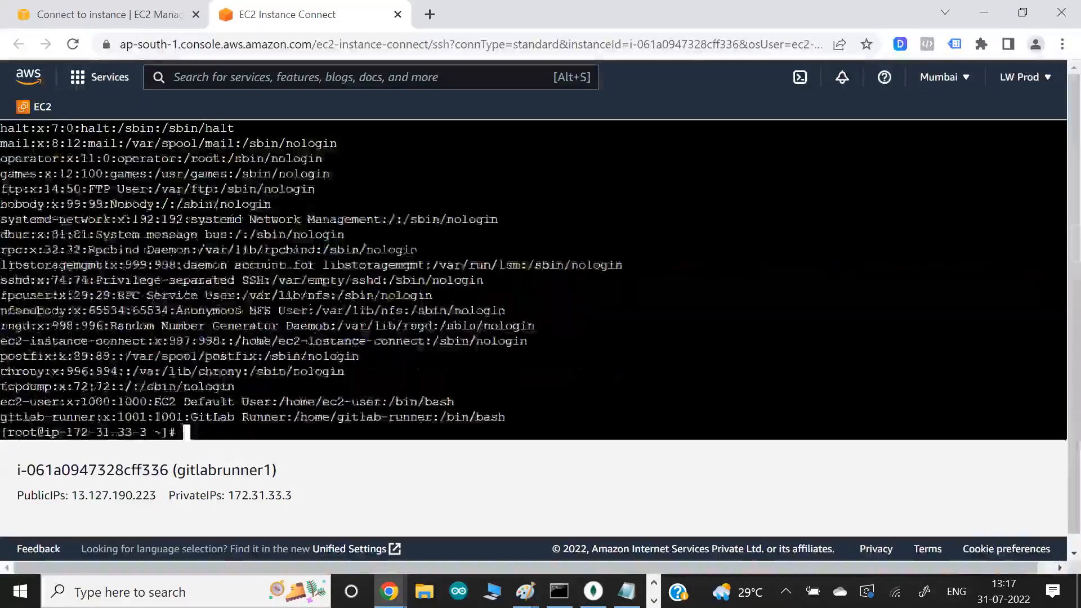
drag(22, 416, 66, 417)
click(65, 416)
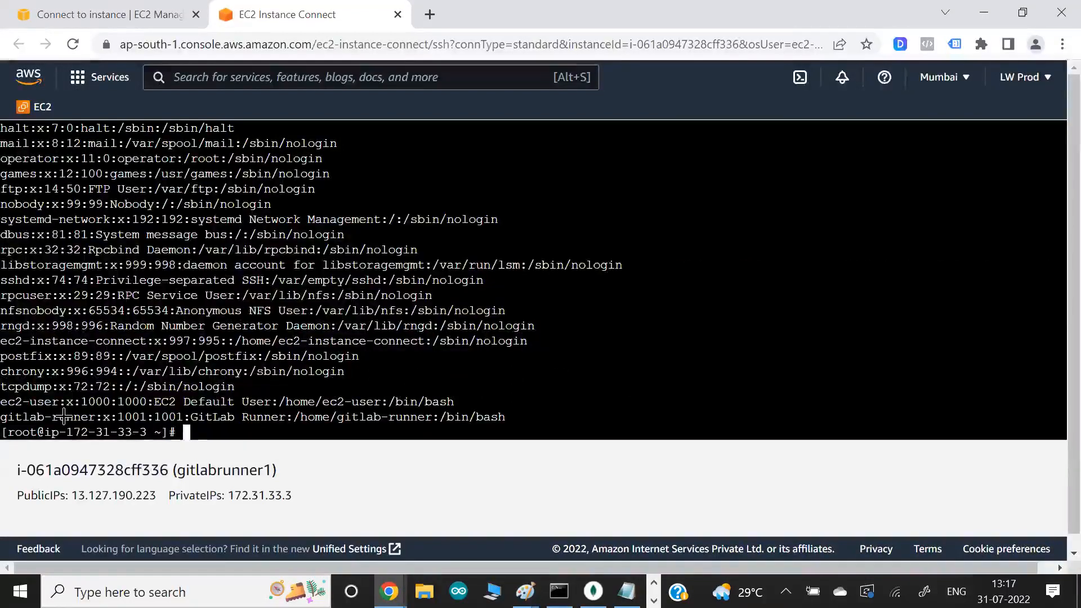
- Copy and run "gitlab-runner install --user=gitlab-runner --working-directory=/home/gitlab-runner" in the instance terminal to install the runner as a service
key(alt+Tab)
scroll(243, 426, down, 1)
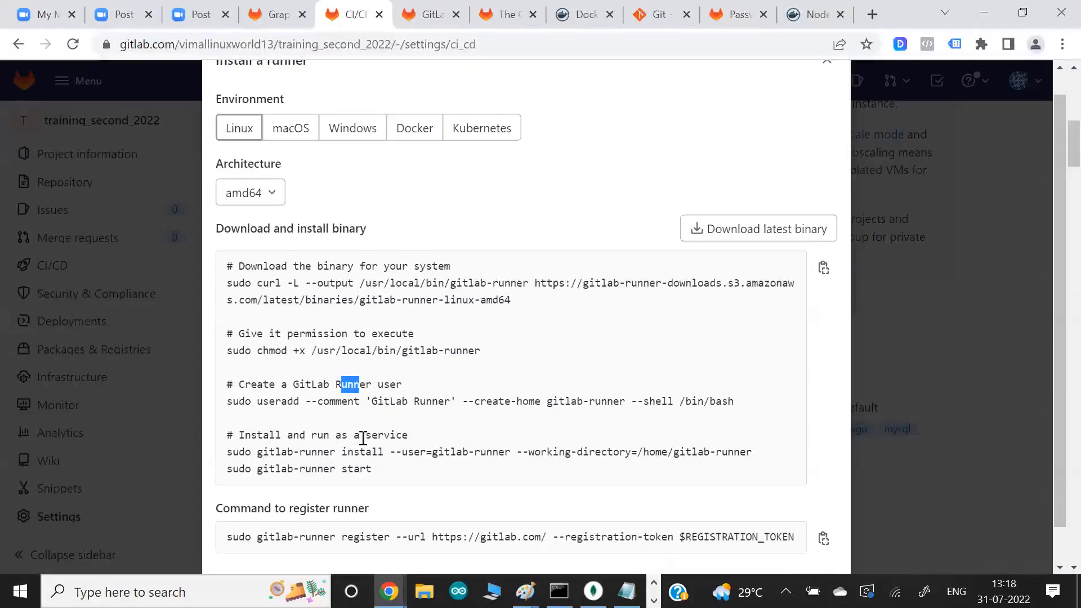
drag(431, 453, 495, 453)
click(495, 454)
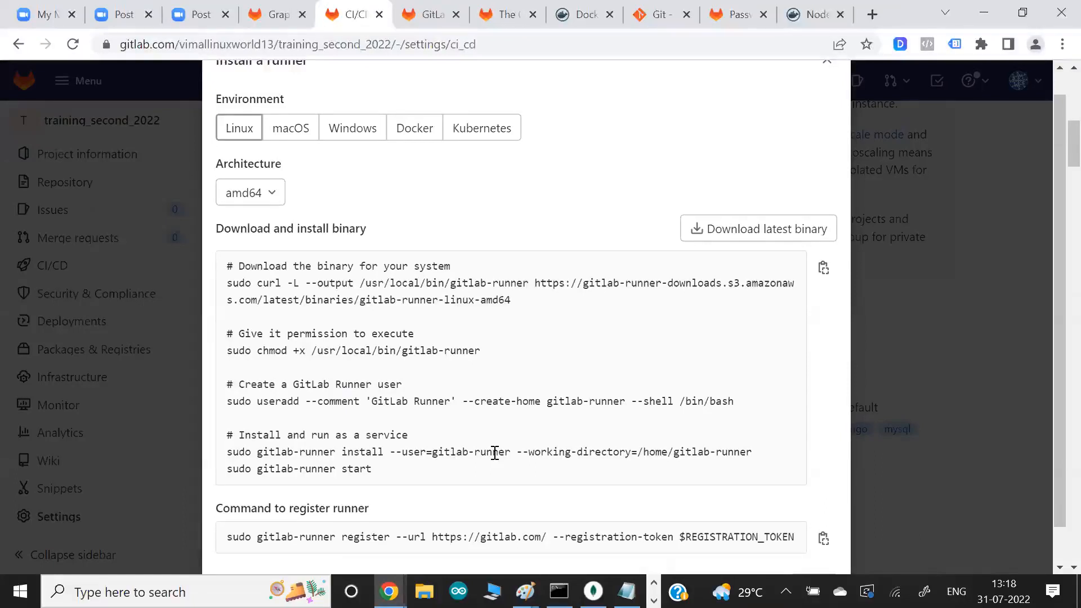
drag(257, 455, 739, 466)
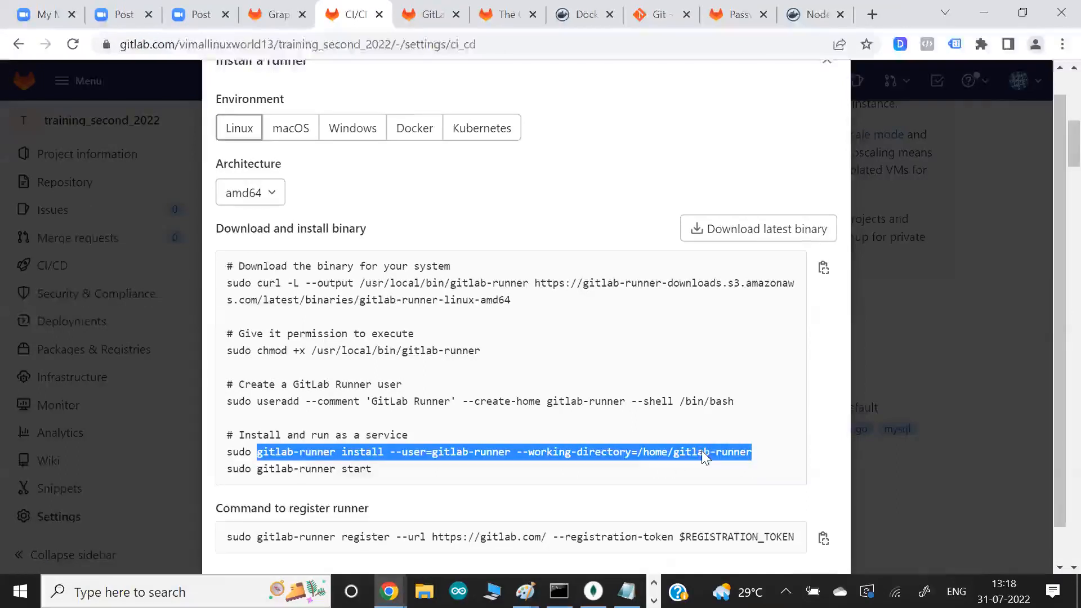
key(alt+Tab)
right_click(440, 265)
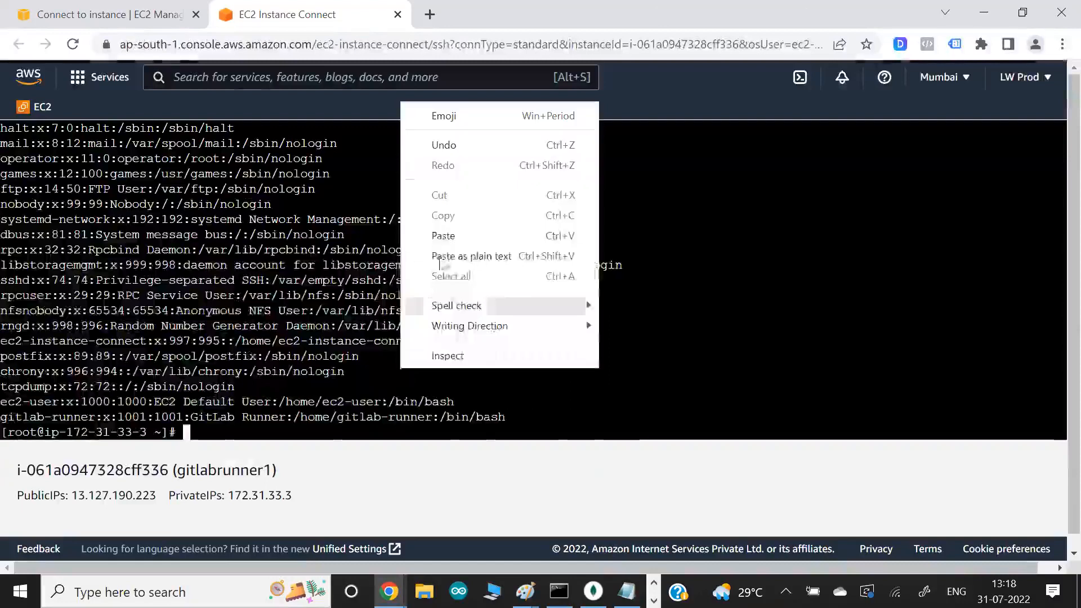
click(443, 236)
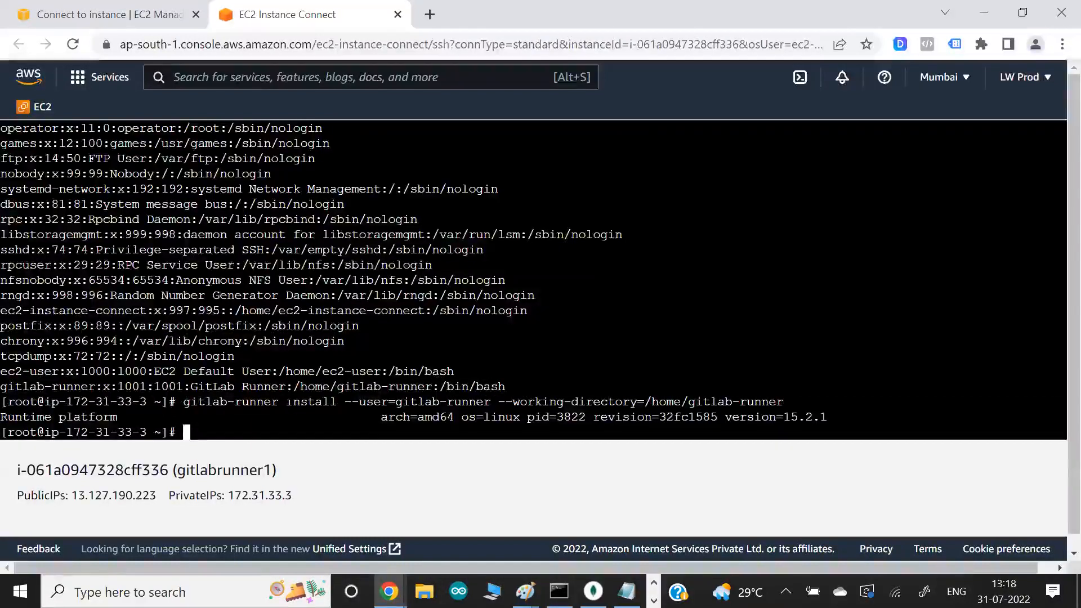
drag(389, 401, 468, 402)
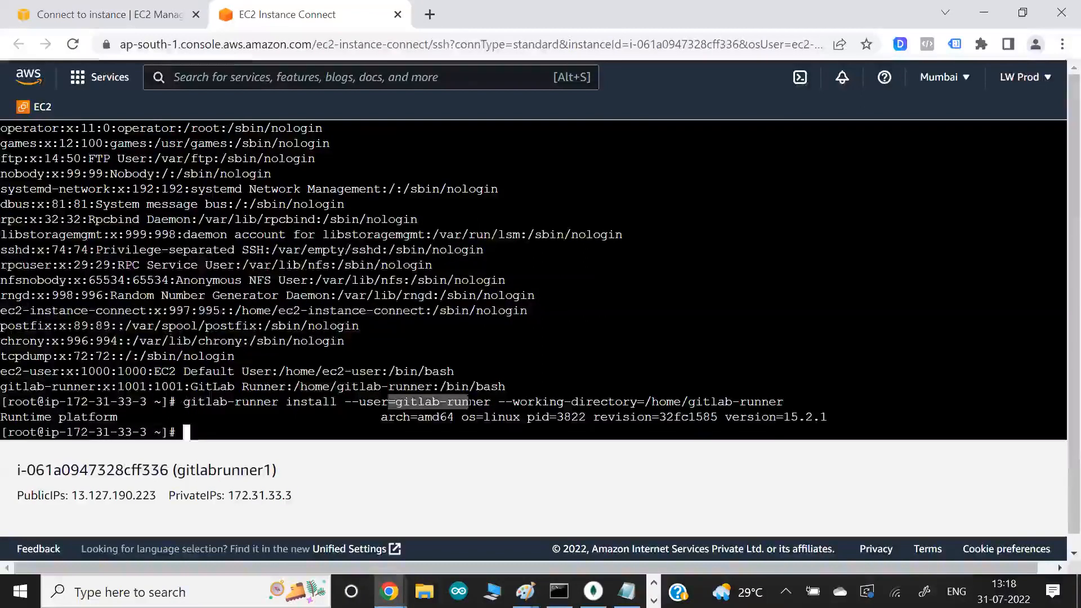
- Copy the start command from GitLab's instructions and run "gitlab-runner start" in the instance terminal
key(alt+Tab)
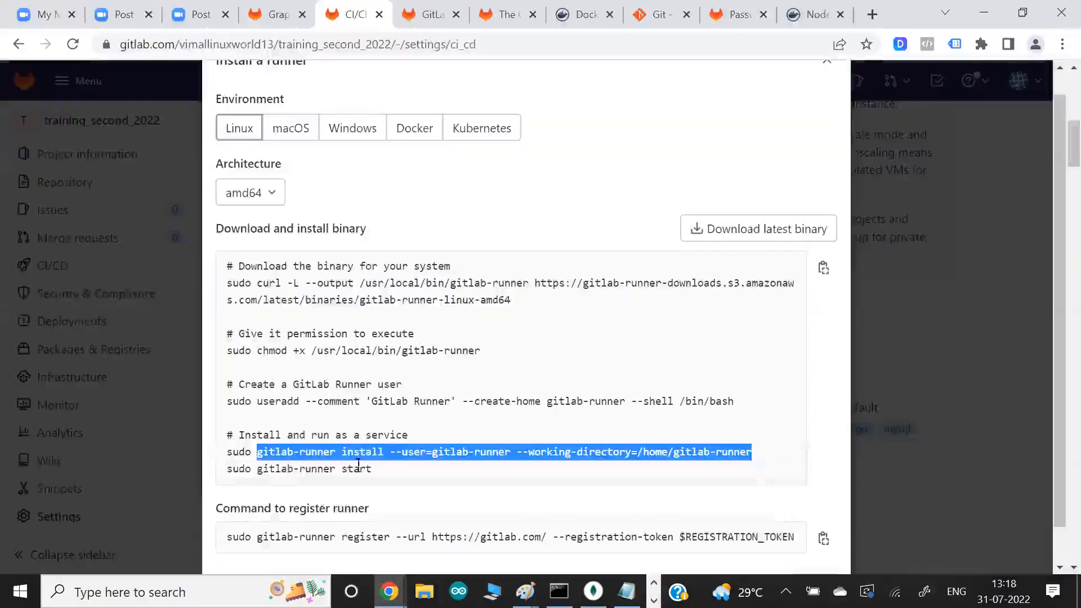
drag(258, 468, 381, 475)
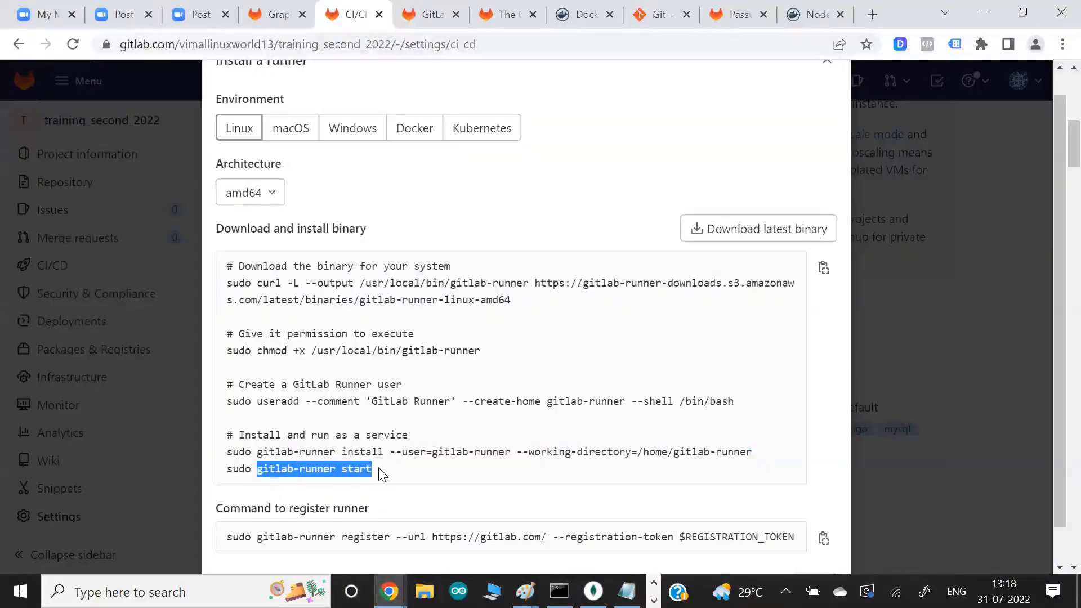
key(alt+Tab)
right_click(320, 366)
click(363, 186)
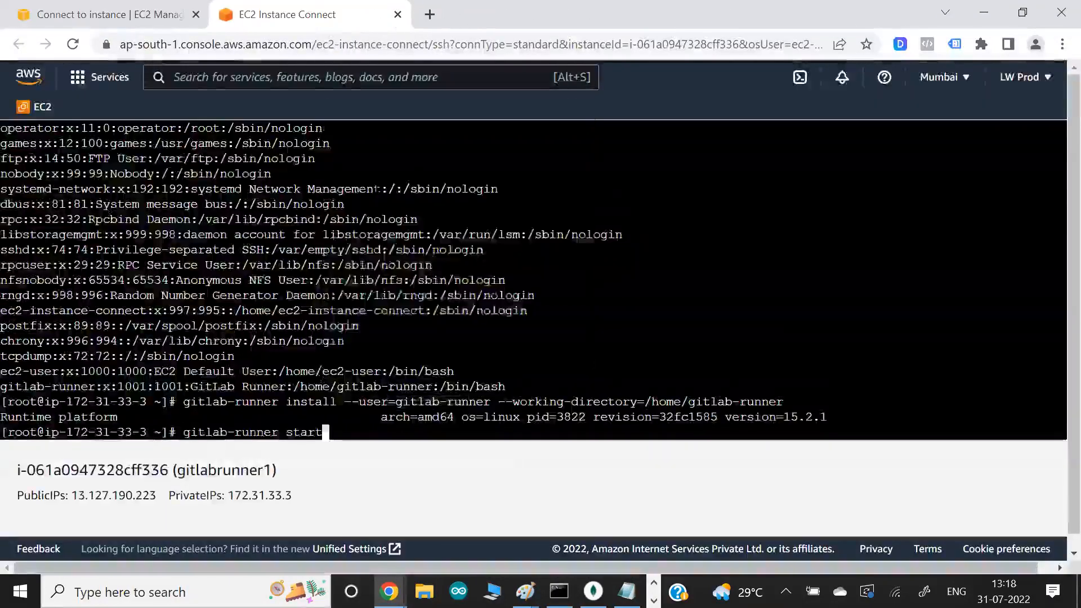
key(Return)
- Look for the runner process with "ps aux | grep runner" and examine its owner and its --user option
text(ps aux \)
key(BackSpace)
key(BackSpace)
text(| grep runner)
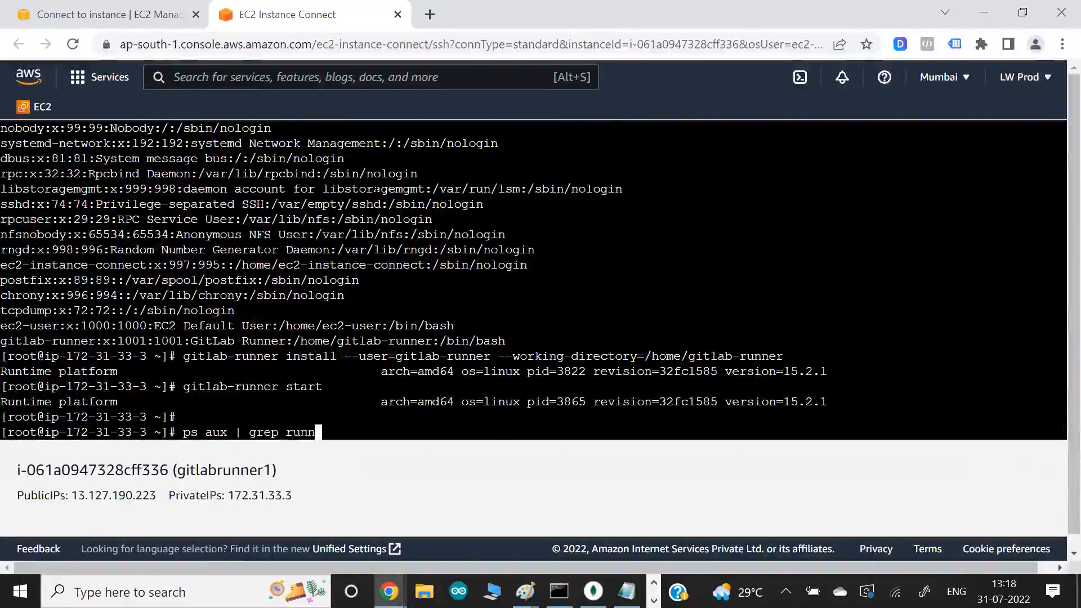
key(Return)
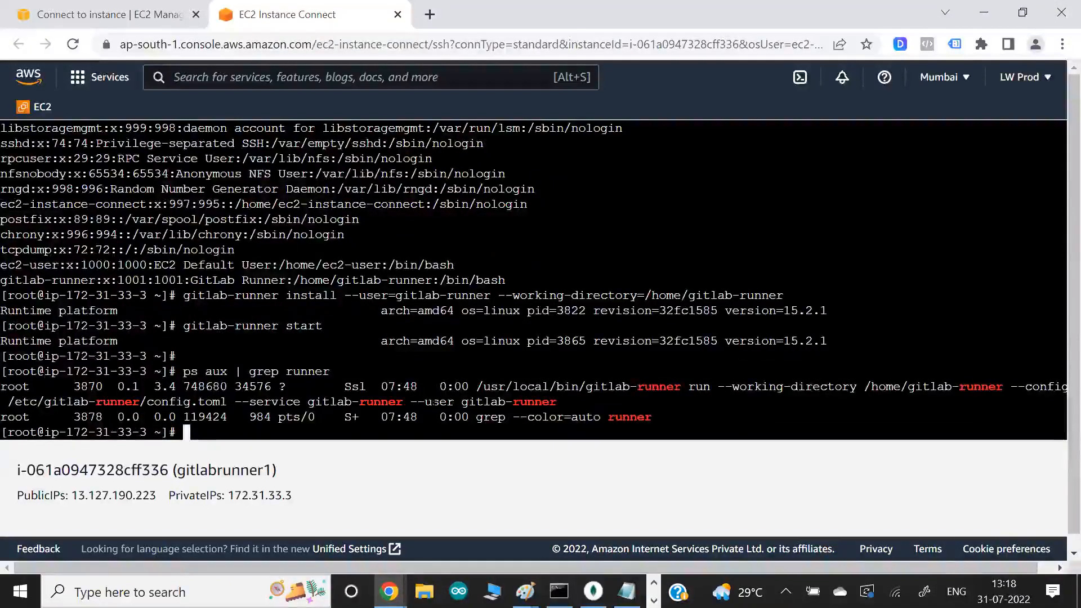
drag(7, 386, 59, 388)
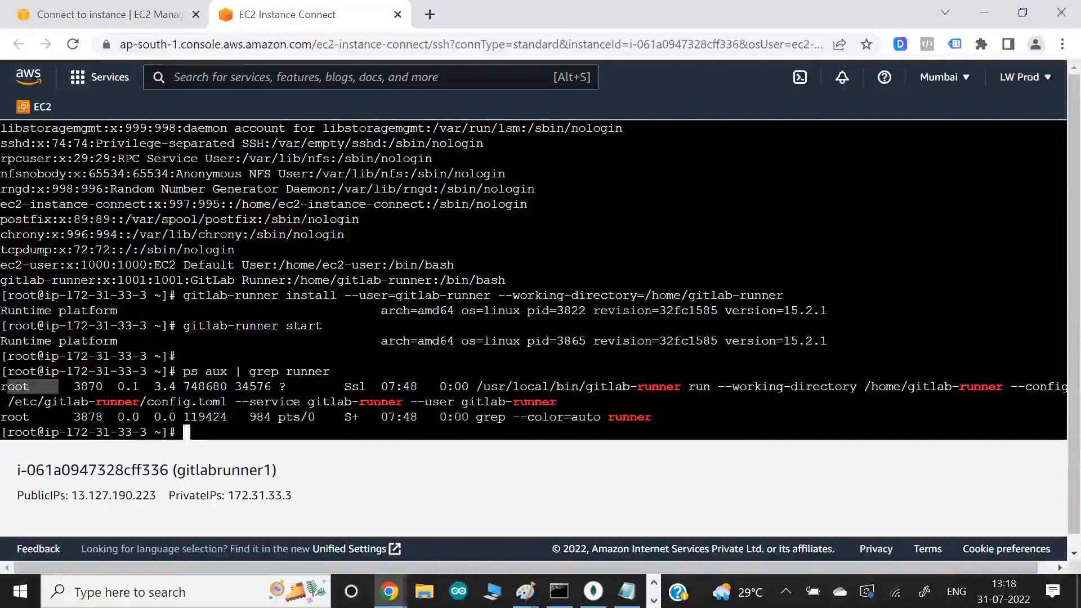
drag(468, 401, 557, 402)
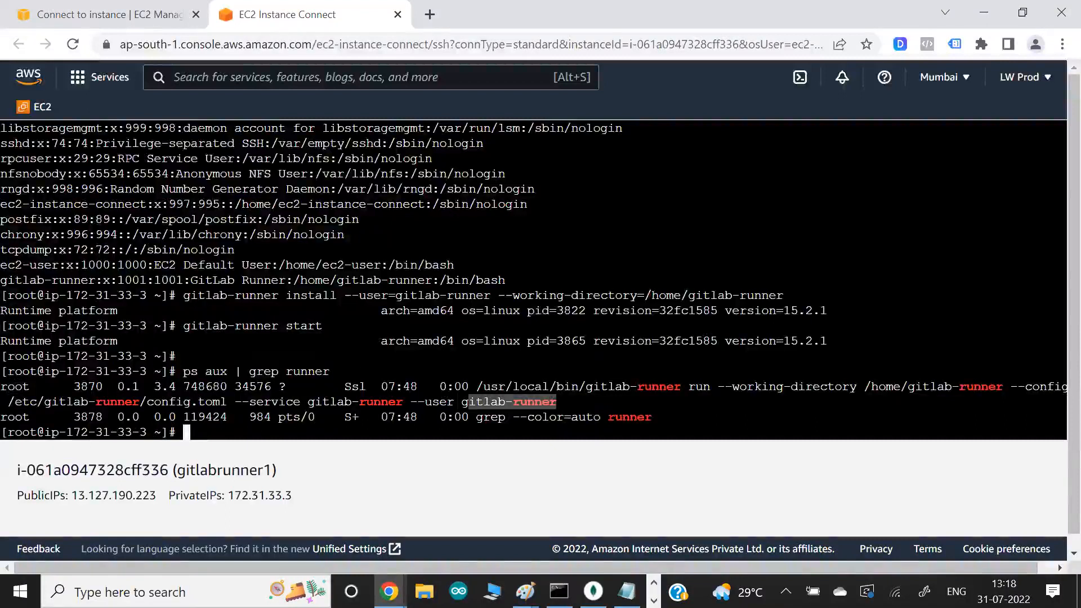
key(Return)
key(Return)
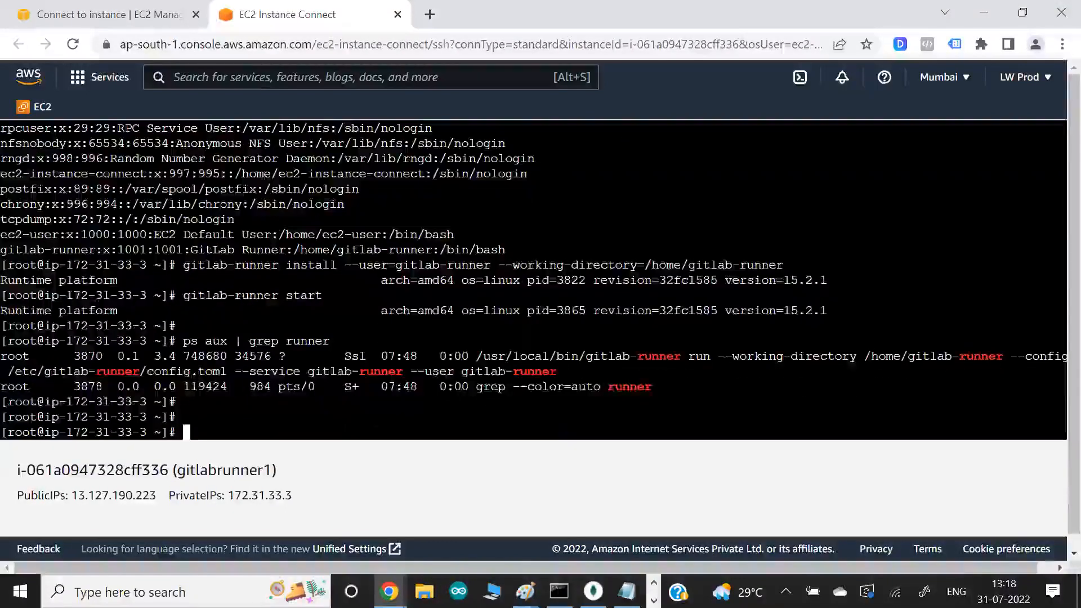
- Switch to the Paint diagram and circle the word gitlab with the black brush
key(alt+Tab)
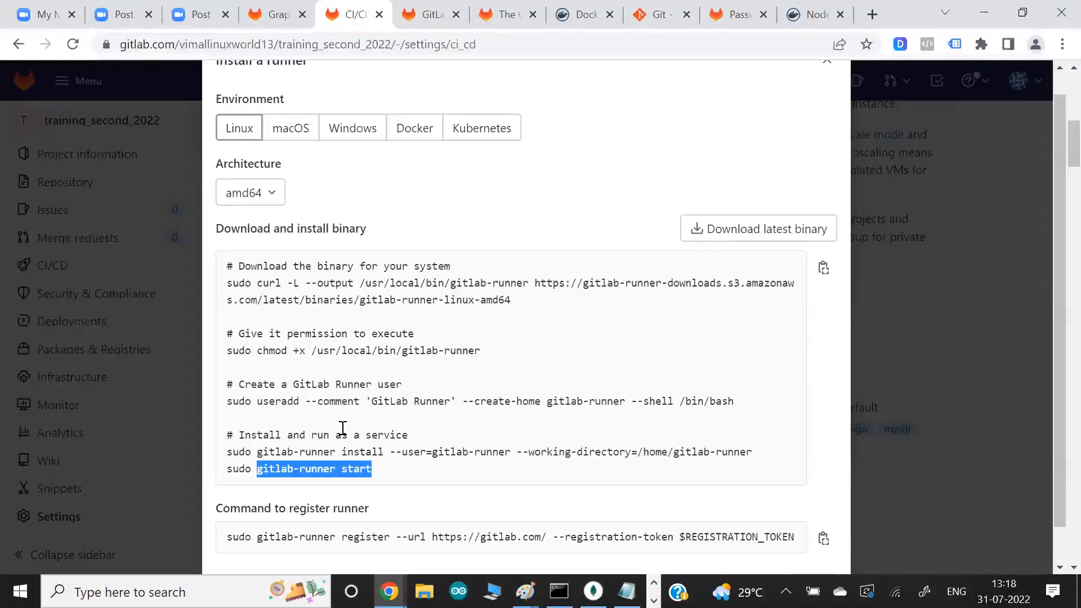
key(alt+Tab)
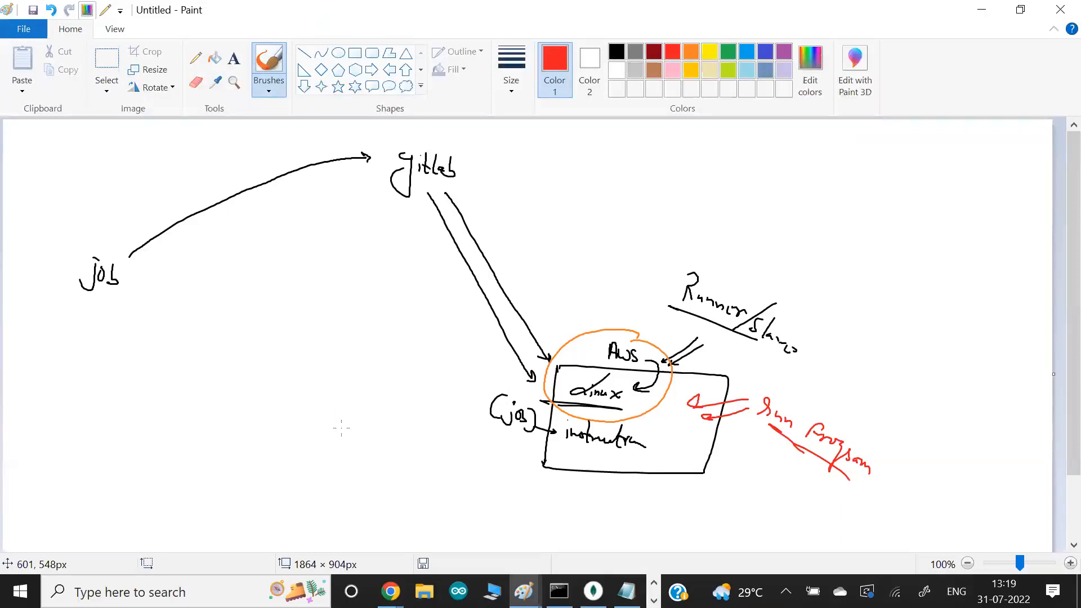
click(617, 52)
drag(451, 141, 459, 162)
drag(390, 137, 433, 186)
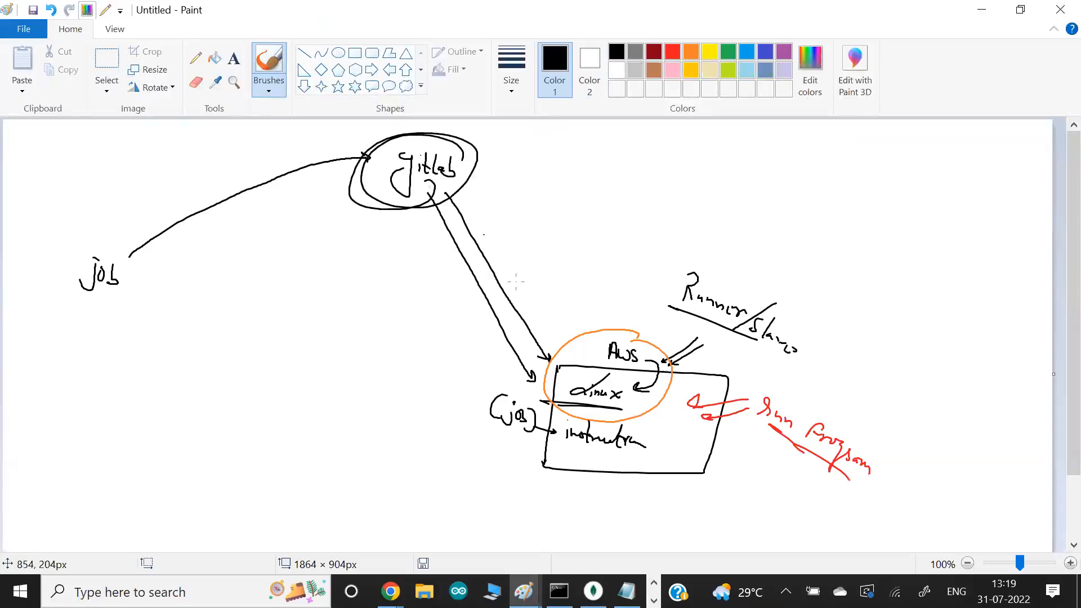
- Draw a narrow black box across the two arrowheads that reach the Linux machine
mouse_move(563, 339)
mouse_down()
mouse_move(583, 346)
mouse_move(515, 387)
mouse_up()
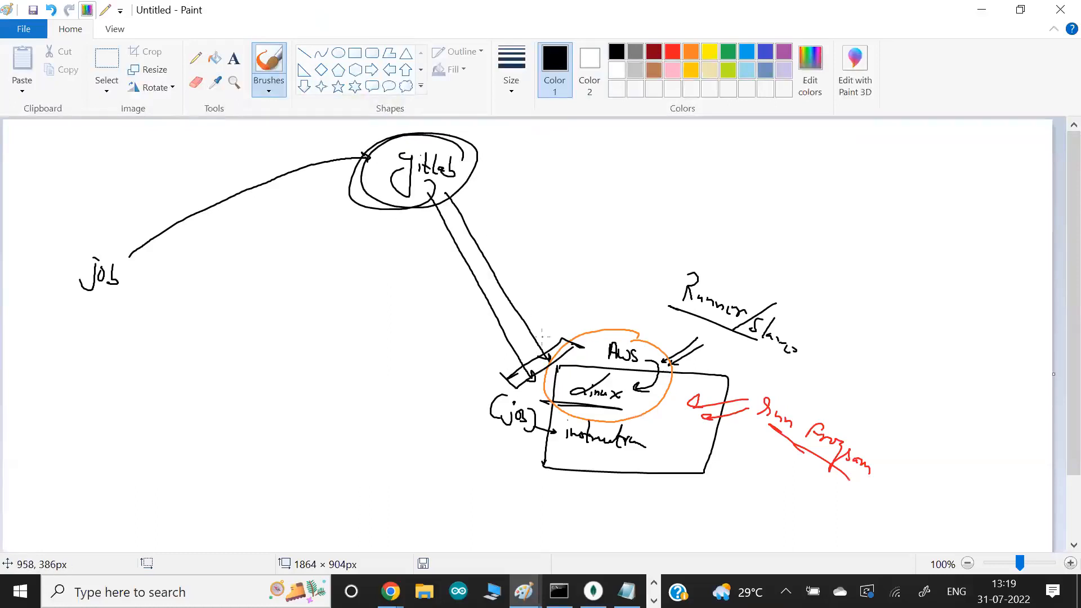
- Switch to the EC2 instance terminal and list the listening TCP ports with "netstat -tnlp"
key(alt+Tab)
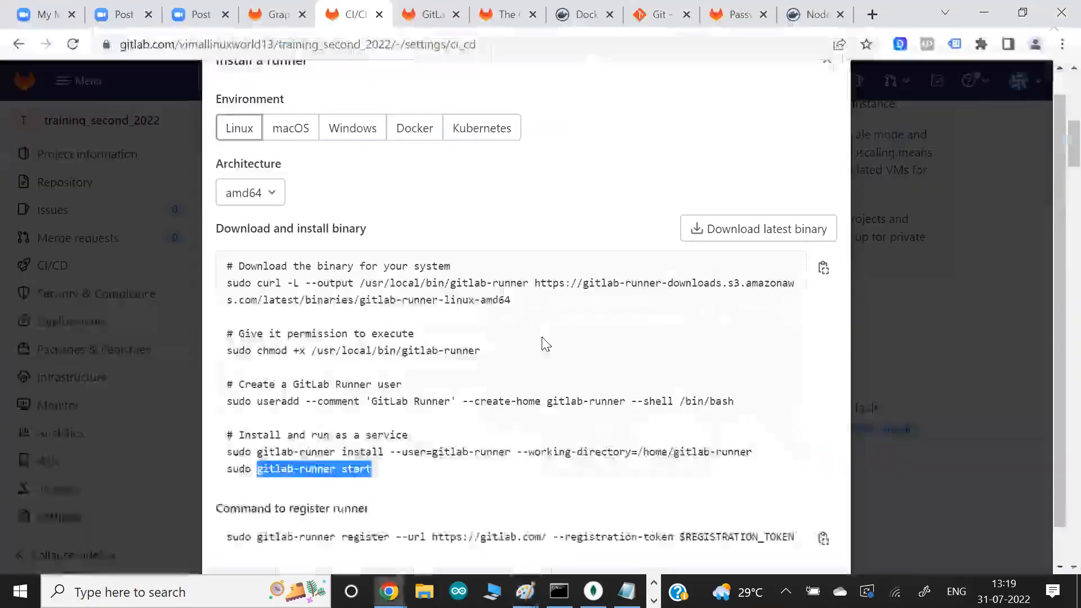
key(alt+Tab)
key(Tab)
text(netstat  -tnlp)
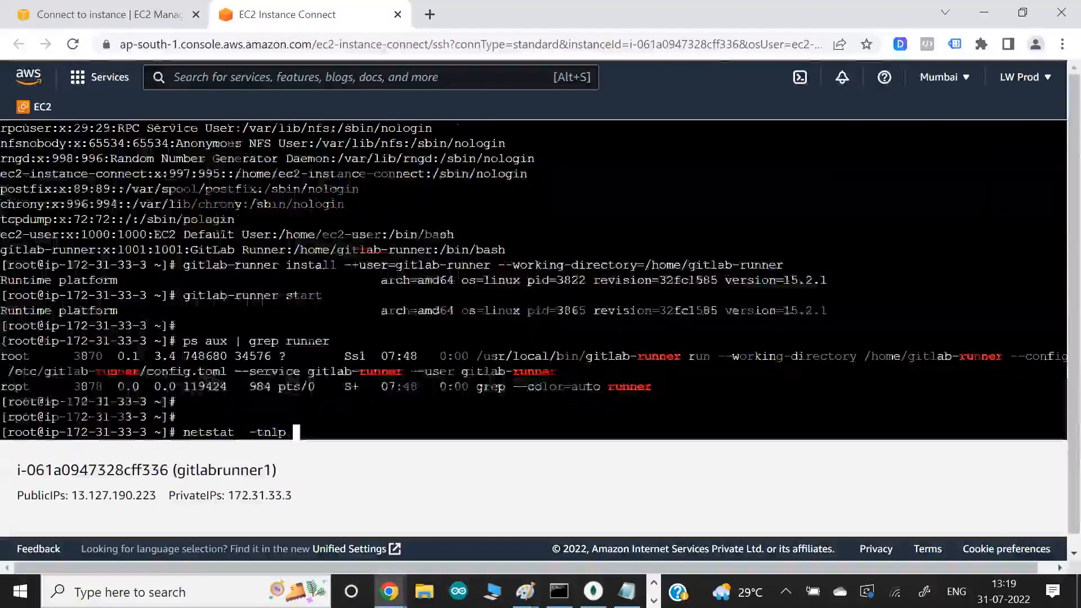
key(Return)
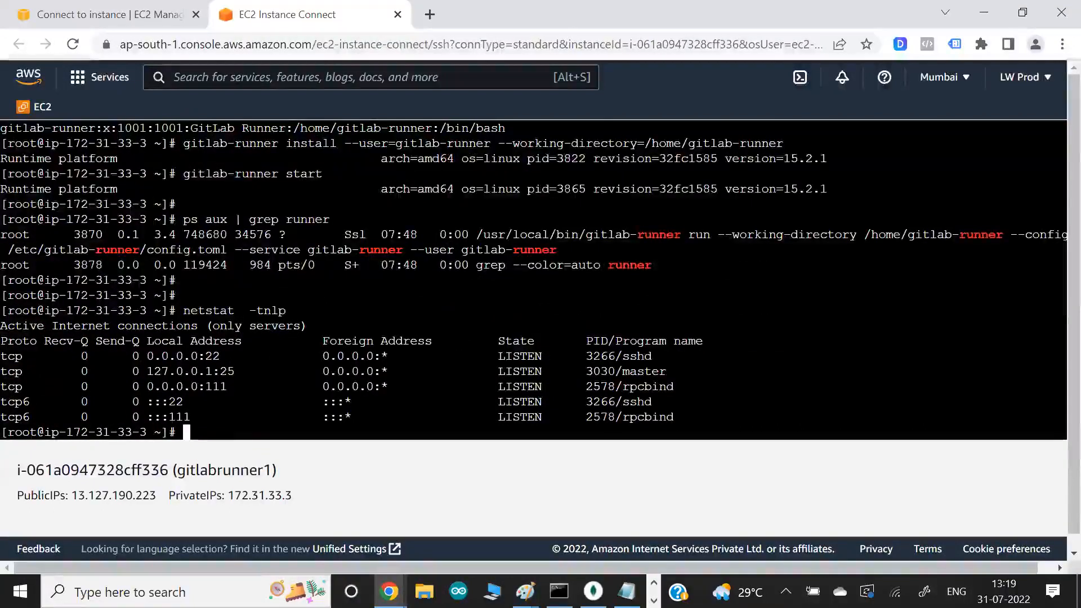
- List the listening UDP ports with "netstat -unlp" and review the earlier runner process output
key(Up)
key(Left)
key(Left)
key(Left)
key(BackSpace)
text(u)
key(Return)
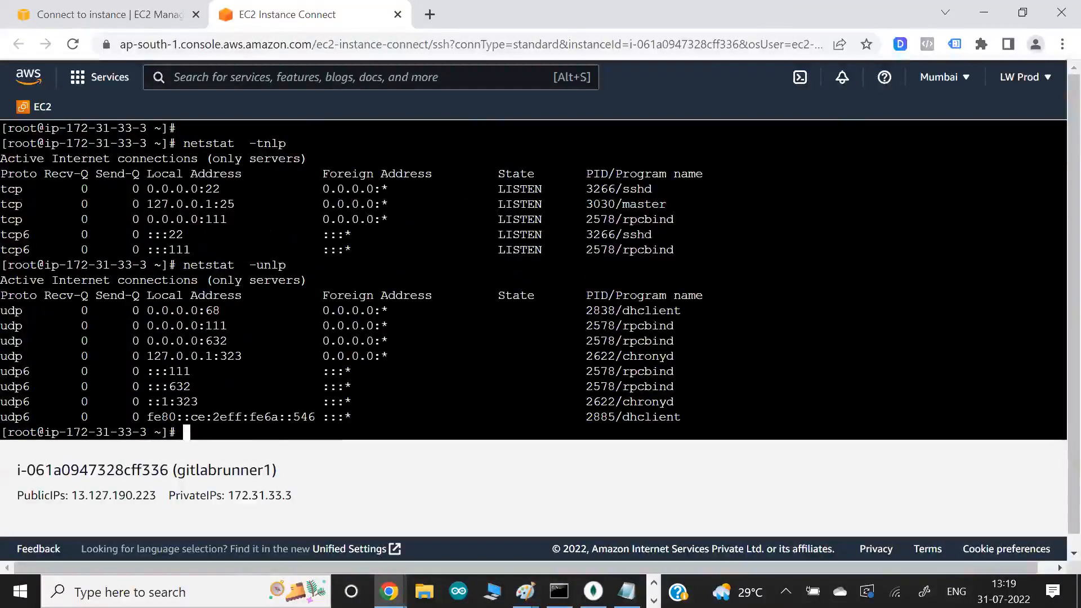
scroll(534, 280, up, 1)
scroll(533, 280, up, 1)
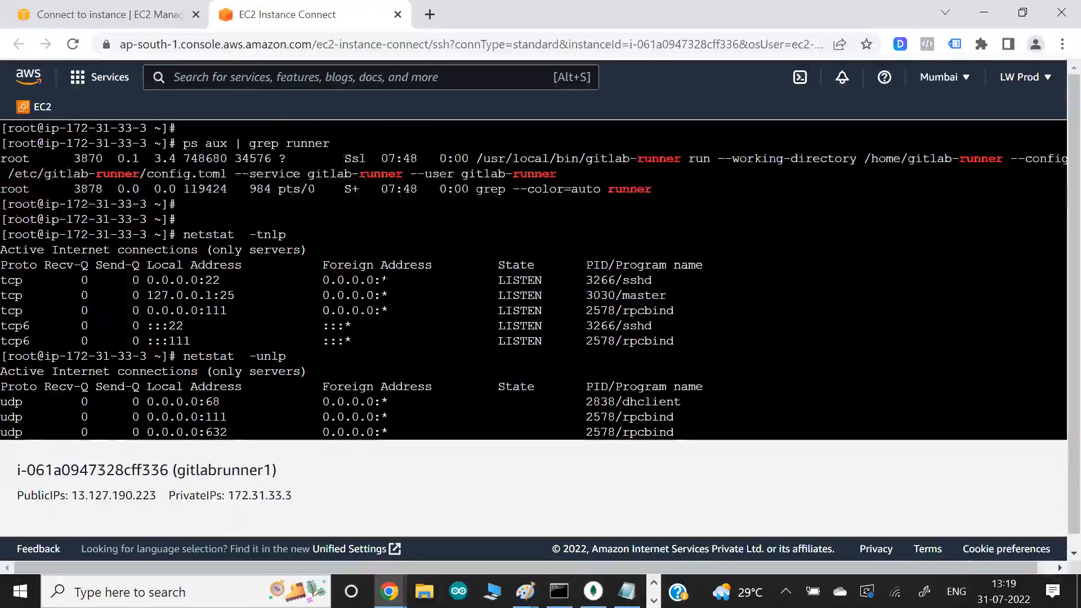
scroll(533, 279, up, 3)
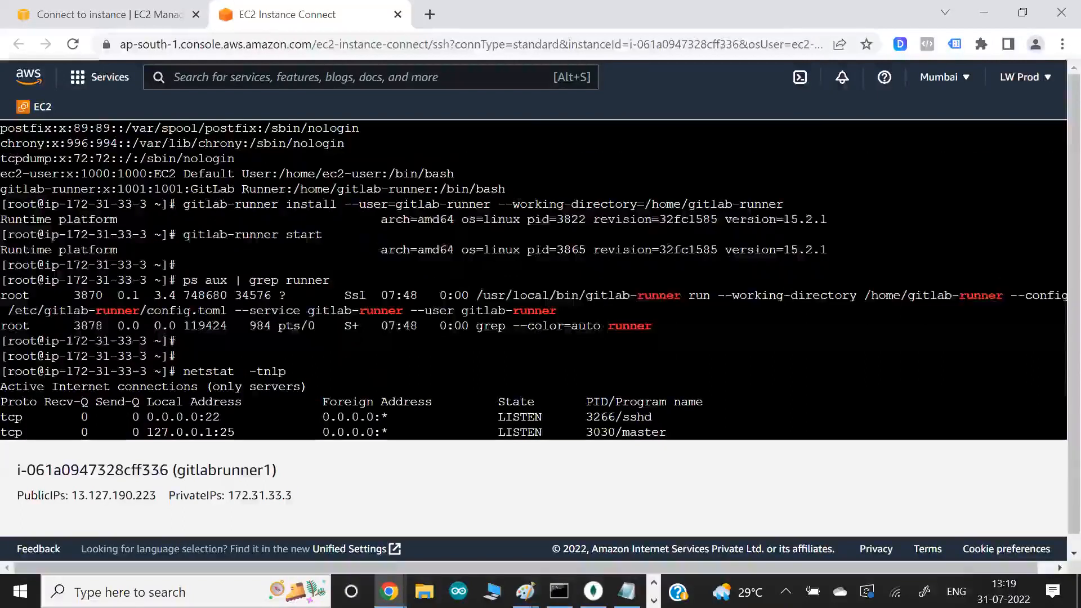
- In the Paint diagram, draw a curved arrow from the Linux machine's job back to gitlab and label it Register, underlined
key(alt+Tab)
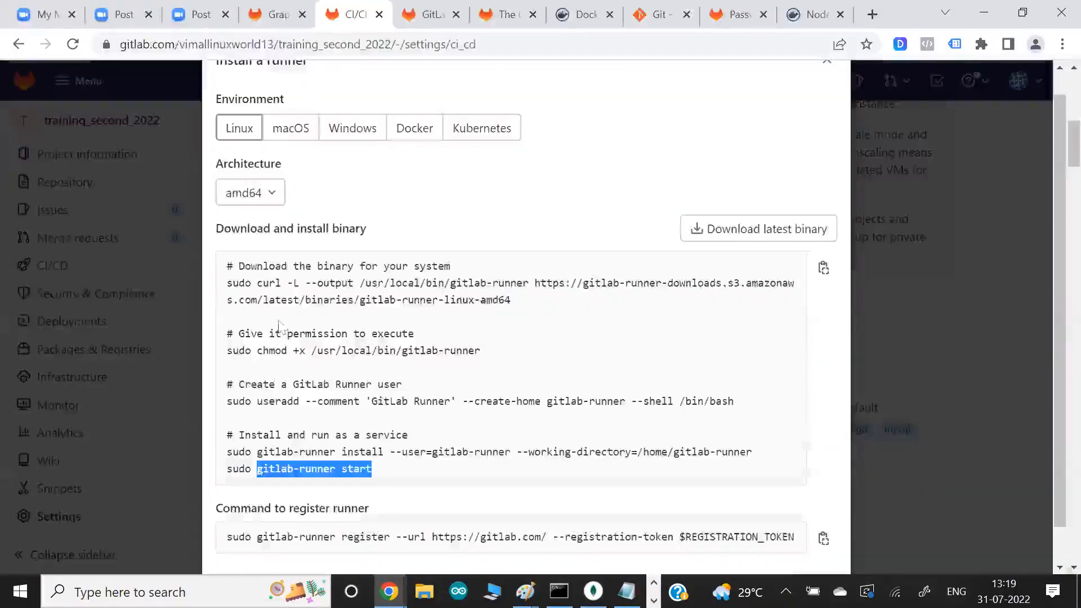
scroll(459, 332, down, 1)
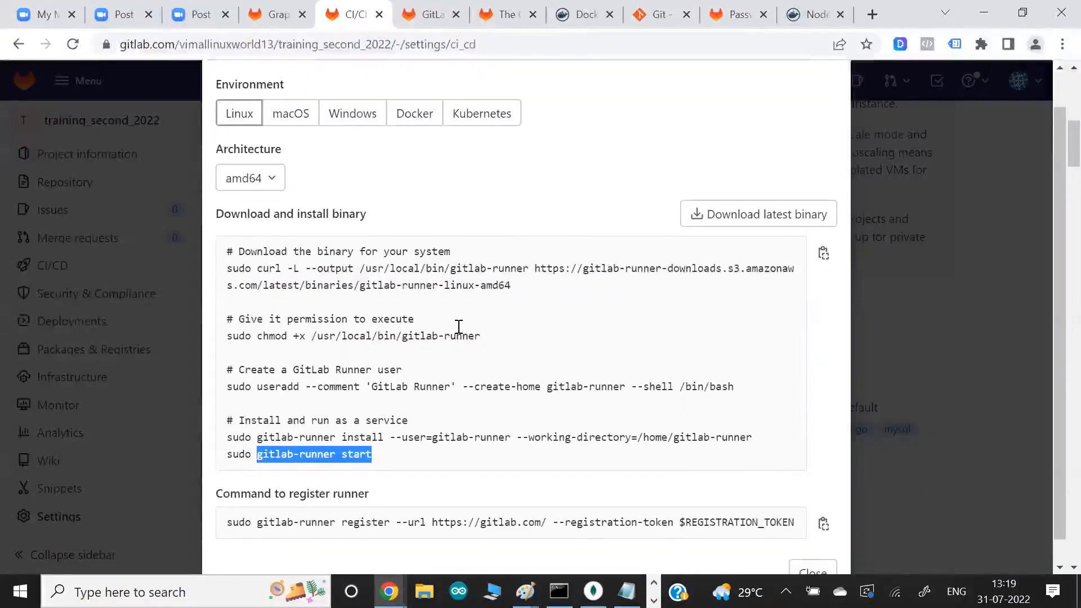
key(alt+Tab)
key(alt+Tab)
key(Tab)
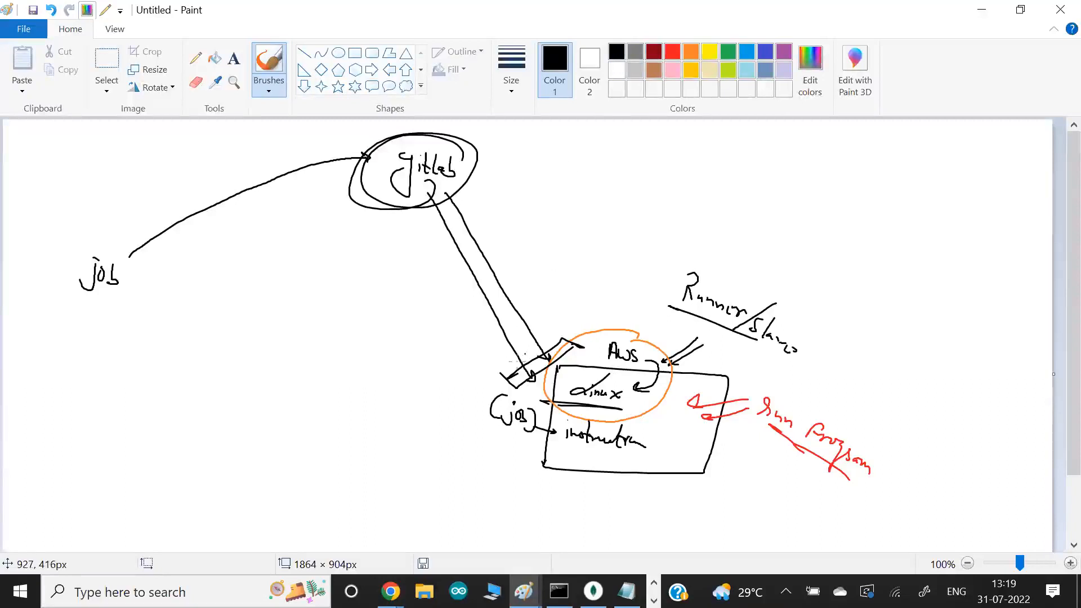
drag(730, 441, 789, 486)
mouse_move(496, 418)
mouse_down()
mouse_move(428, 431)
mouse_move(342, 217)
mouse_move(407, 196)
mouse_up()
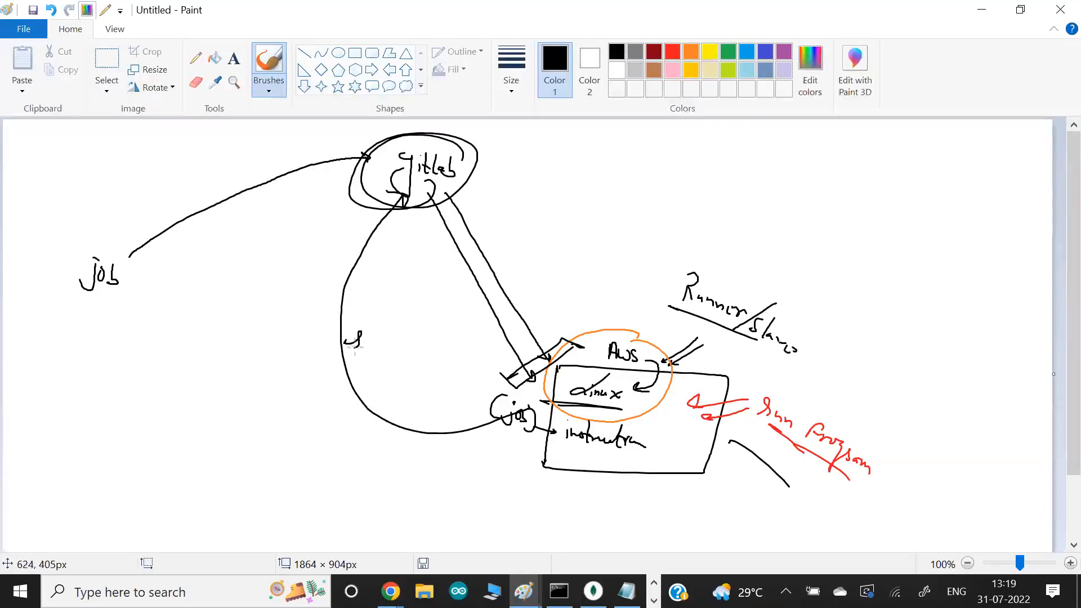
mouse_move(369, 350)
mouse_down()
mouse_move(361, 361)
mouse_move(395, 388)
mouse_up()
drag(347, 375, 397, 405)
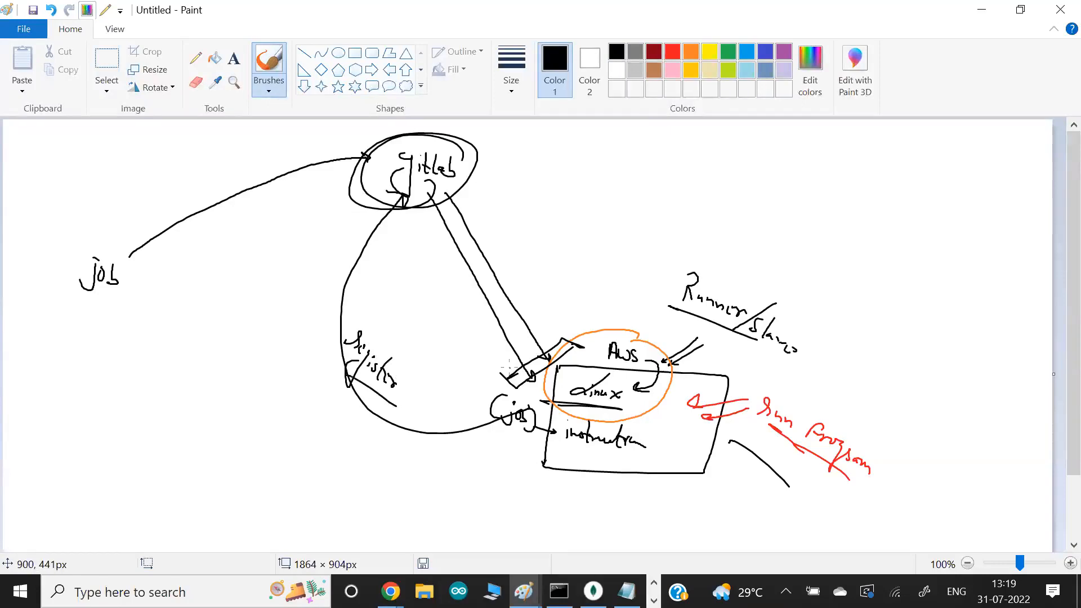
- Return to the instance terminal and list the commands run so far with "history"
key(alt+Tab)
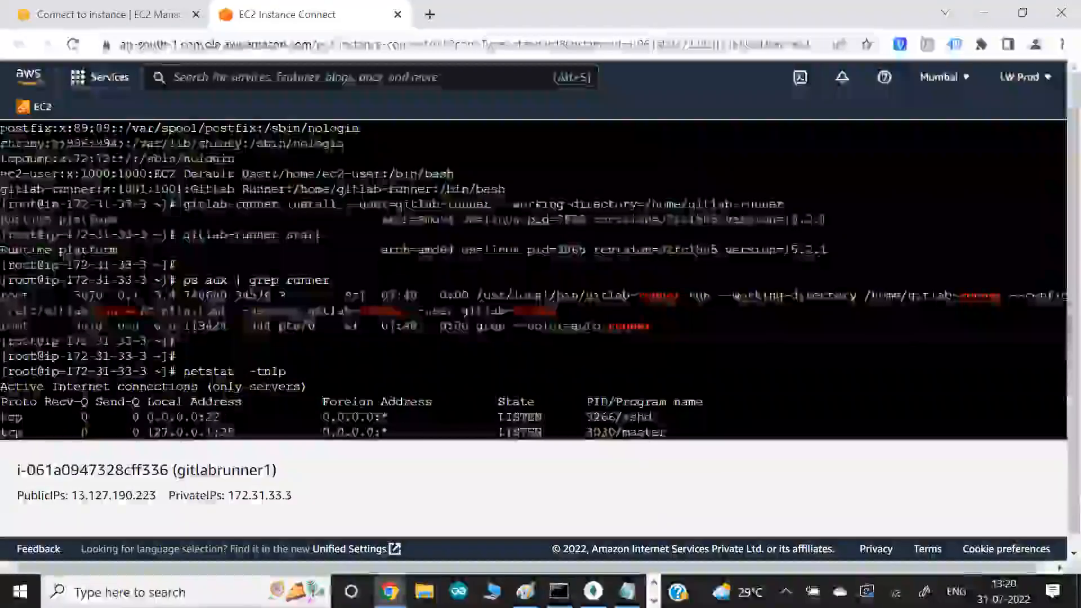
key(Return)
key(Return)
key(alt+Tab)
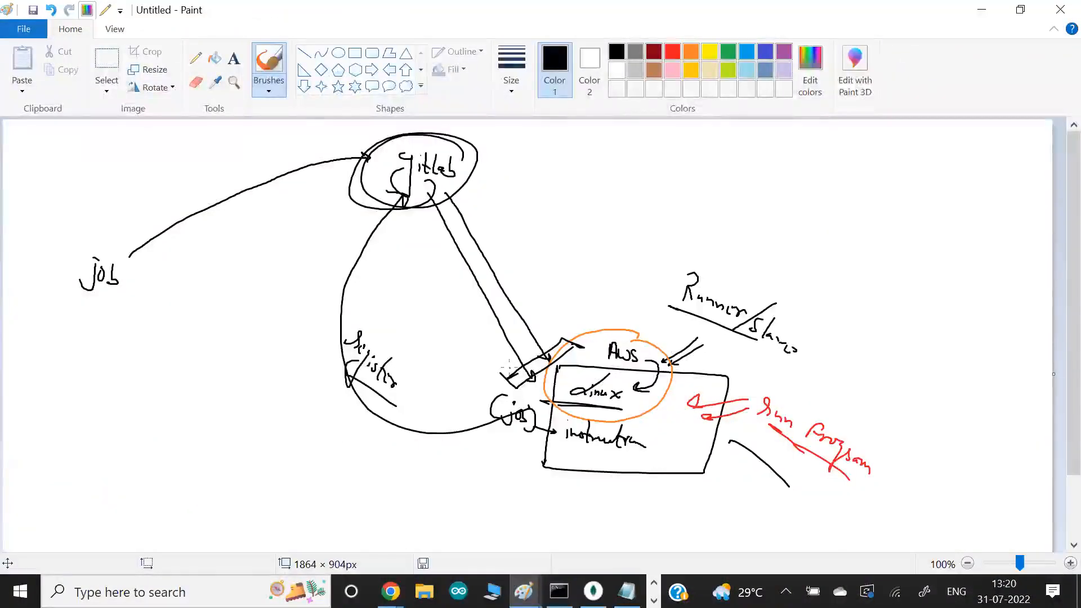
key(alt+Tab)
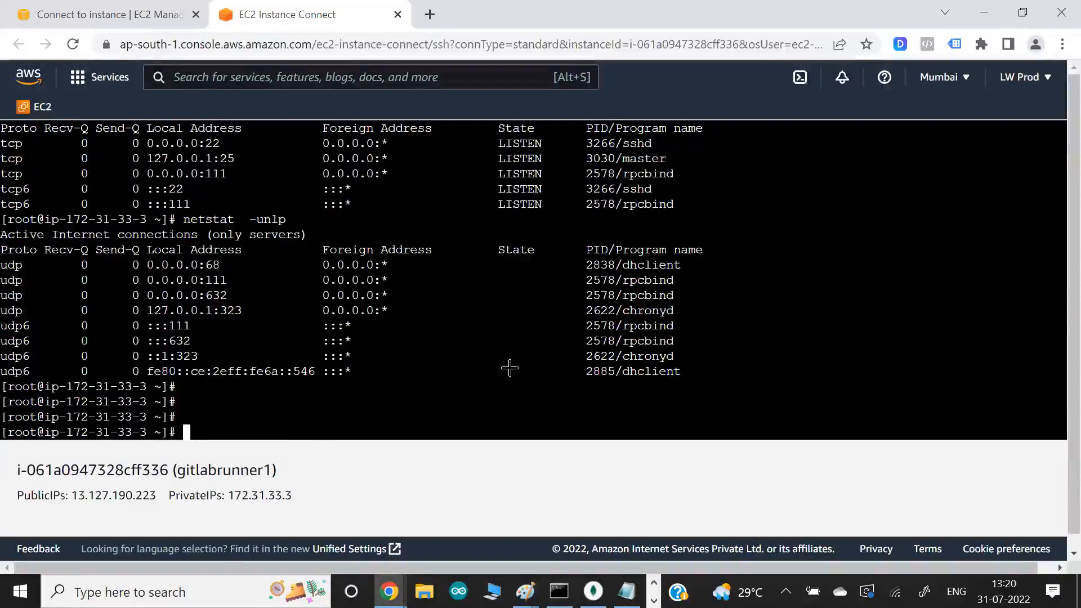
text(history)
key(Return)
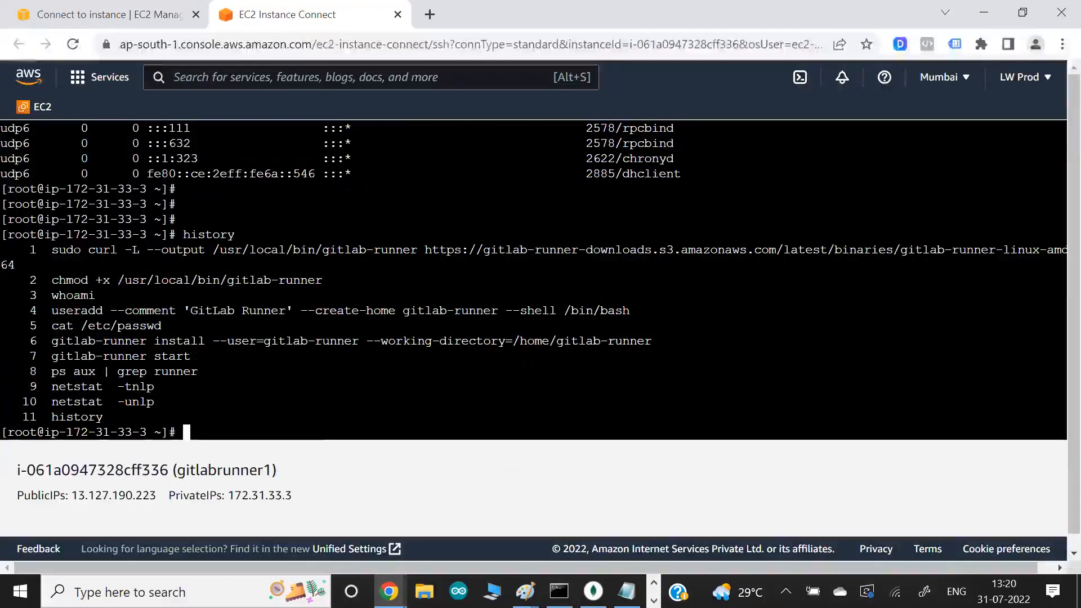
- Switch to GitLab, close the Install a runner dialog and reload the project's CI/CD settings page
key(alt+Tab)
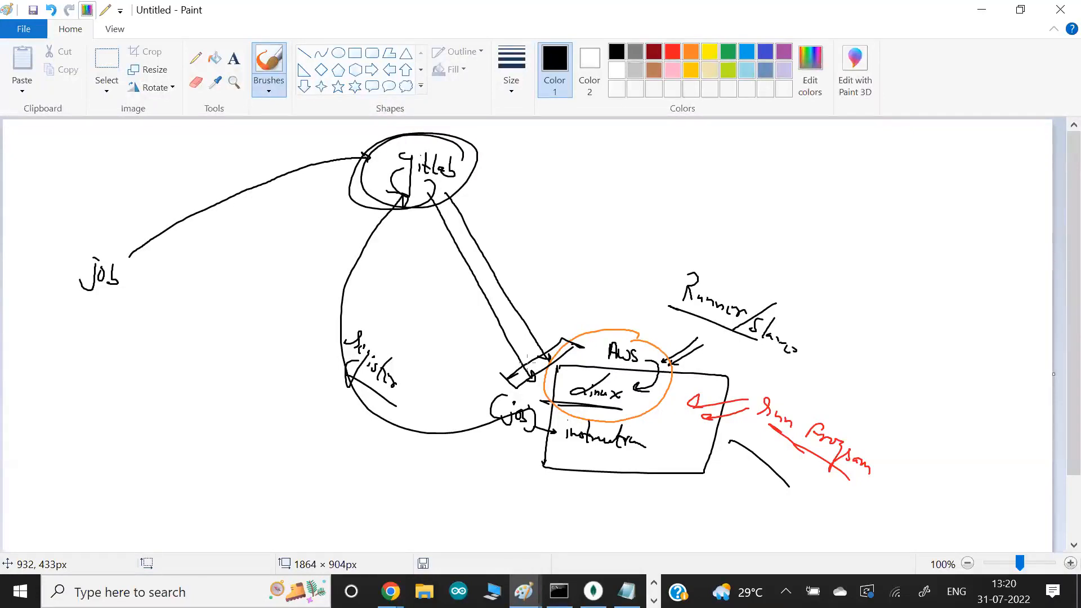
key(alt+Tab)
key(alt+Tab)
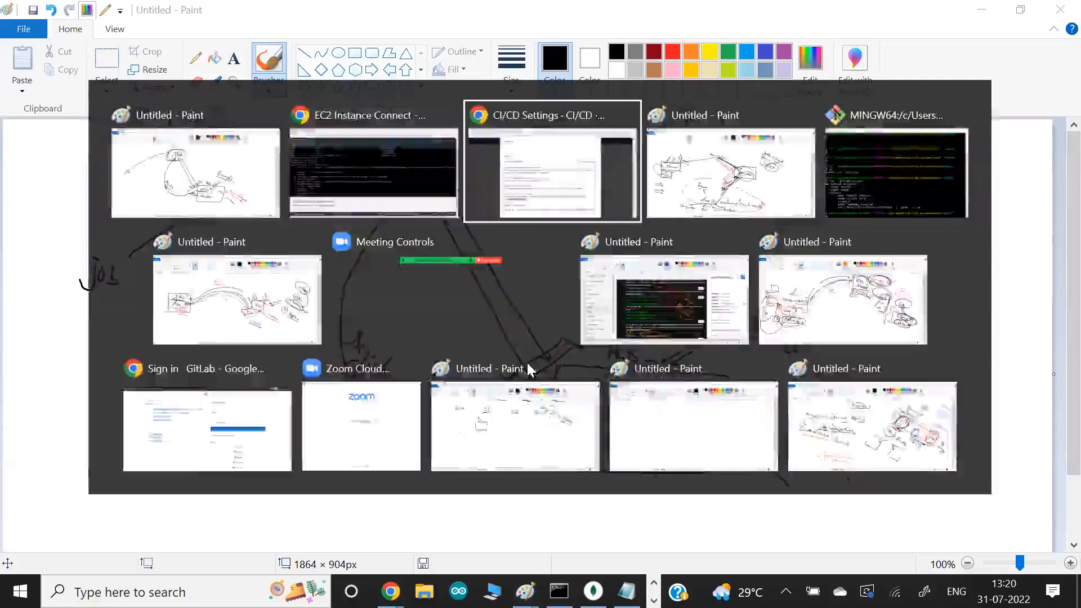
scroll(641, 258, up, 1)
click(823, 86)
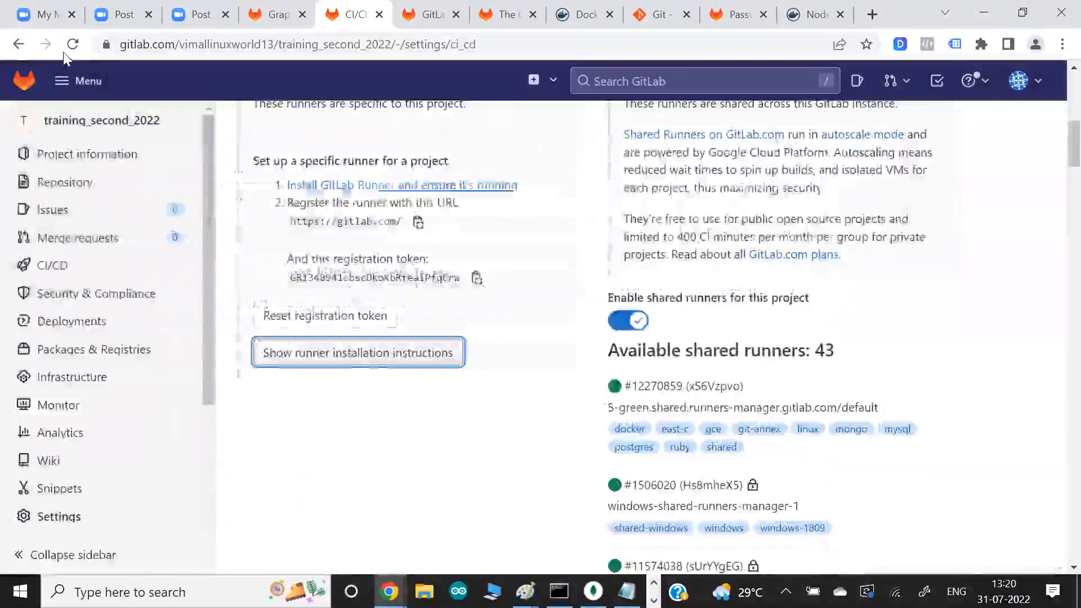
click(70, 49)
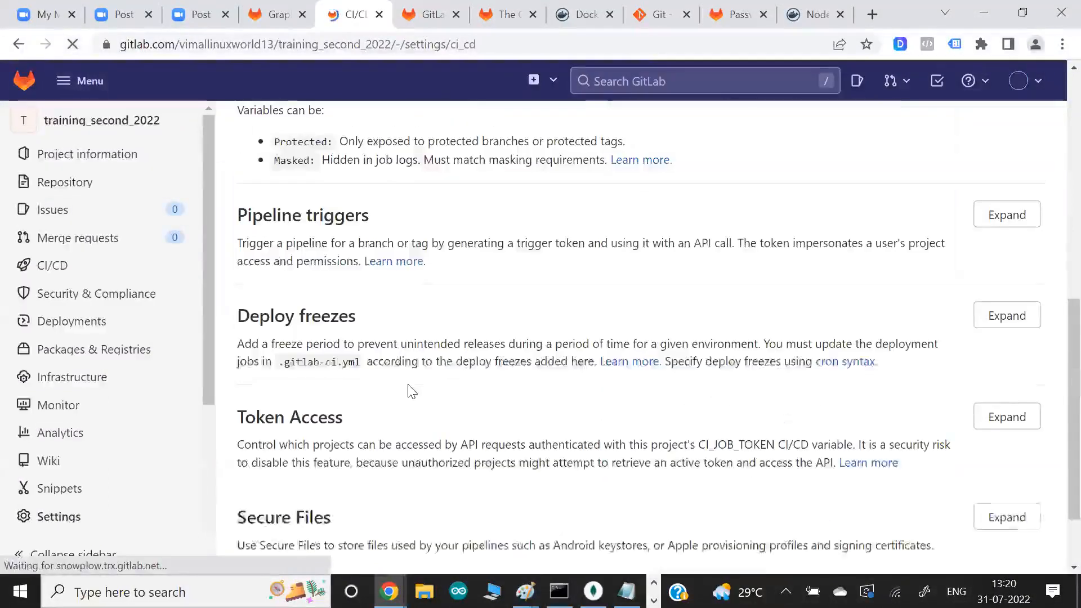
- Expand the Runners section and show the runner installation instructions
scroll(781, 325, up, 4)
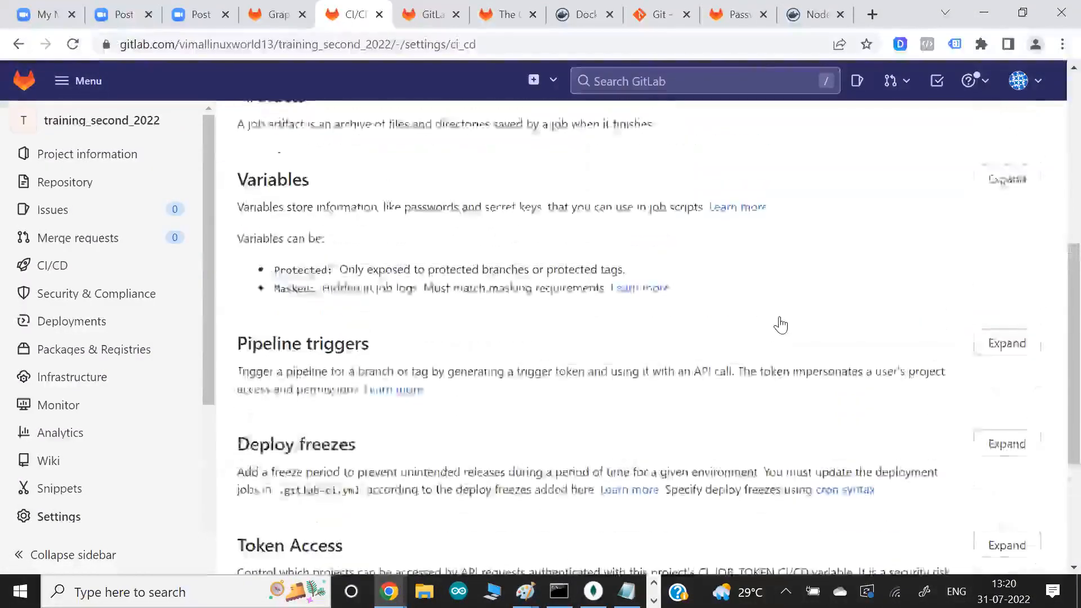
scroll(784, 325, up, 3)
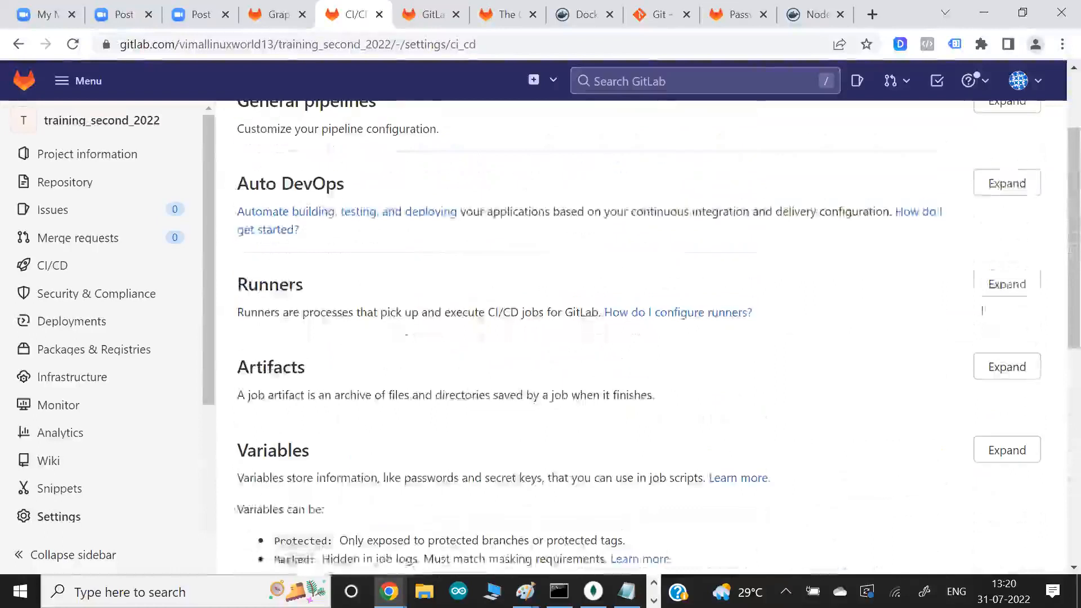
click(1007, 284)
scroll(741, 423, down, 2)
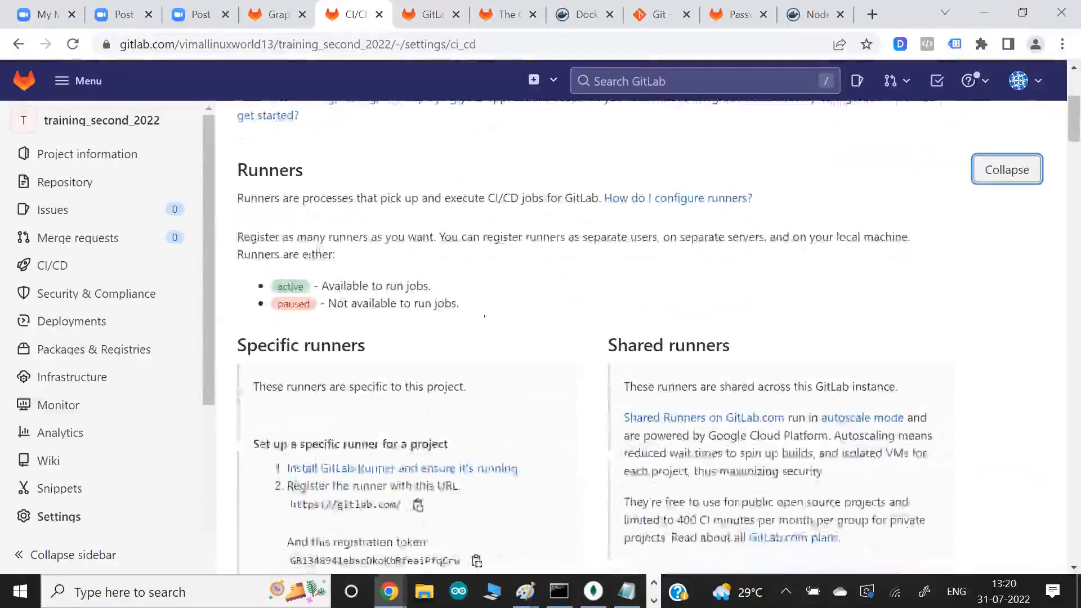
scroll(411, 223, down, 7)
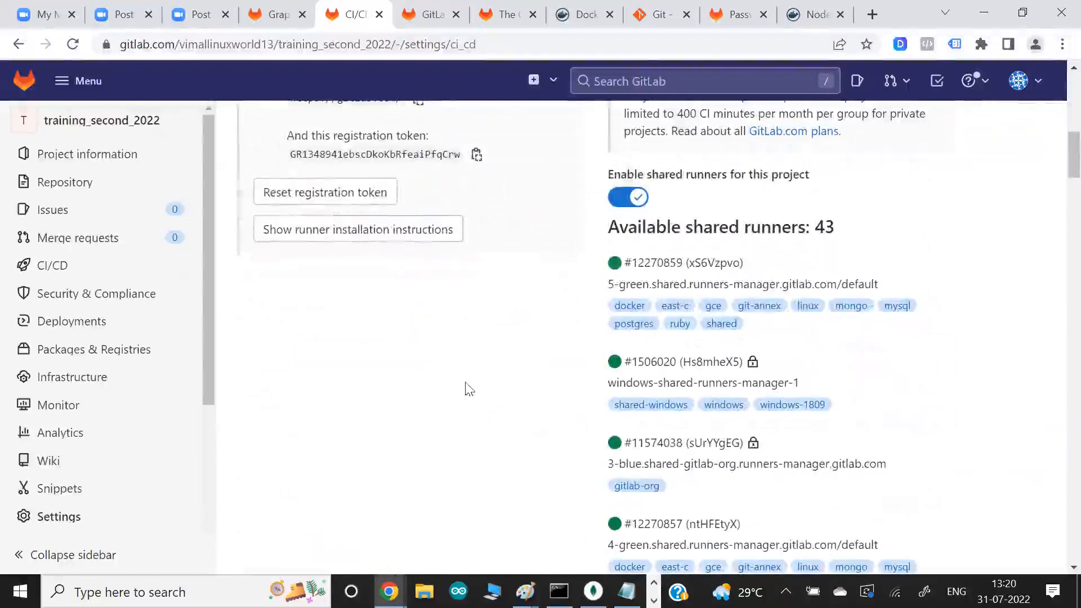
click(421, 231)
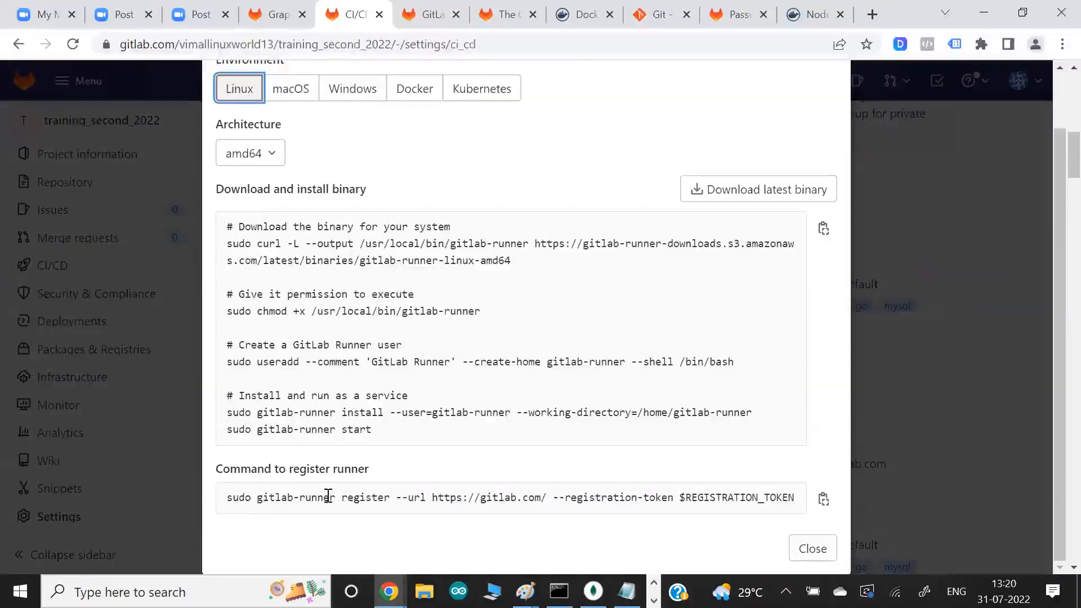
drag(258, 498, 673, 497)
key(ctrl+c)
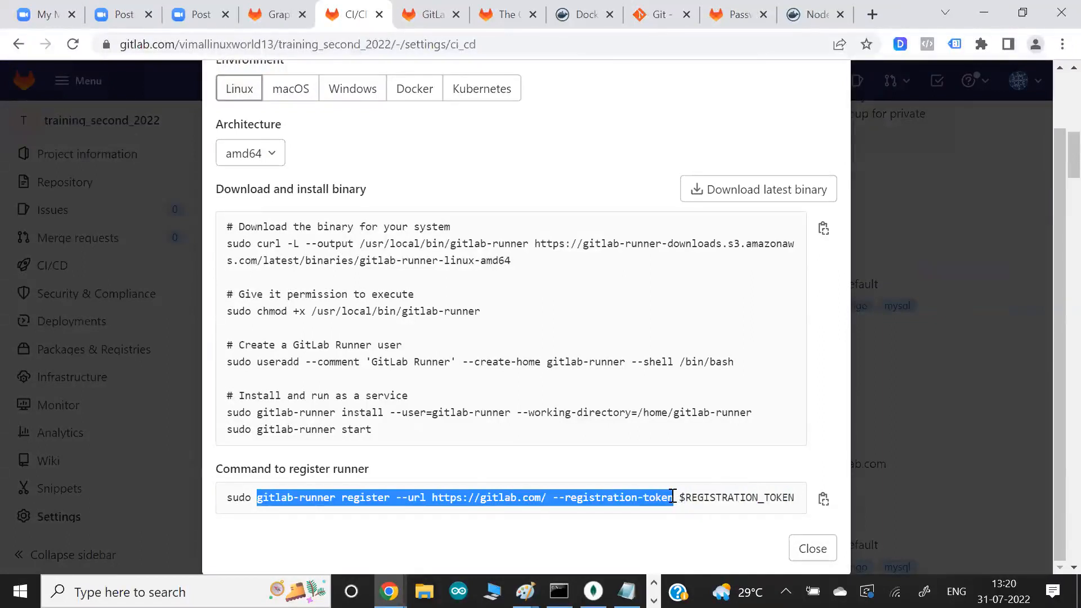
key(alt+Tab)
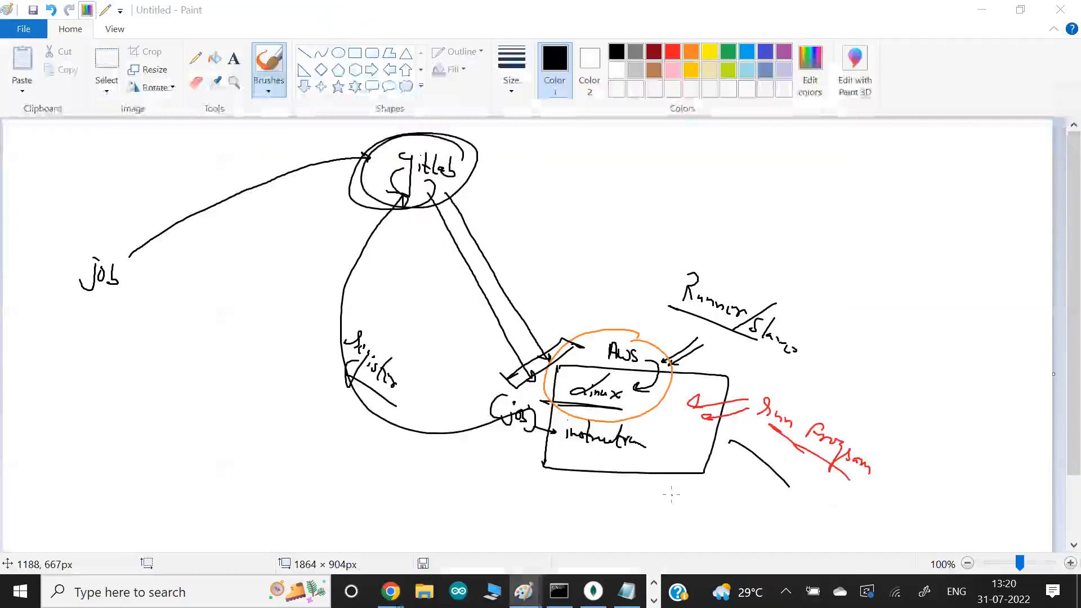
key(alt+Tab)
key(alt+Tab)
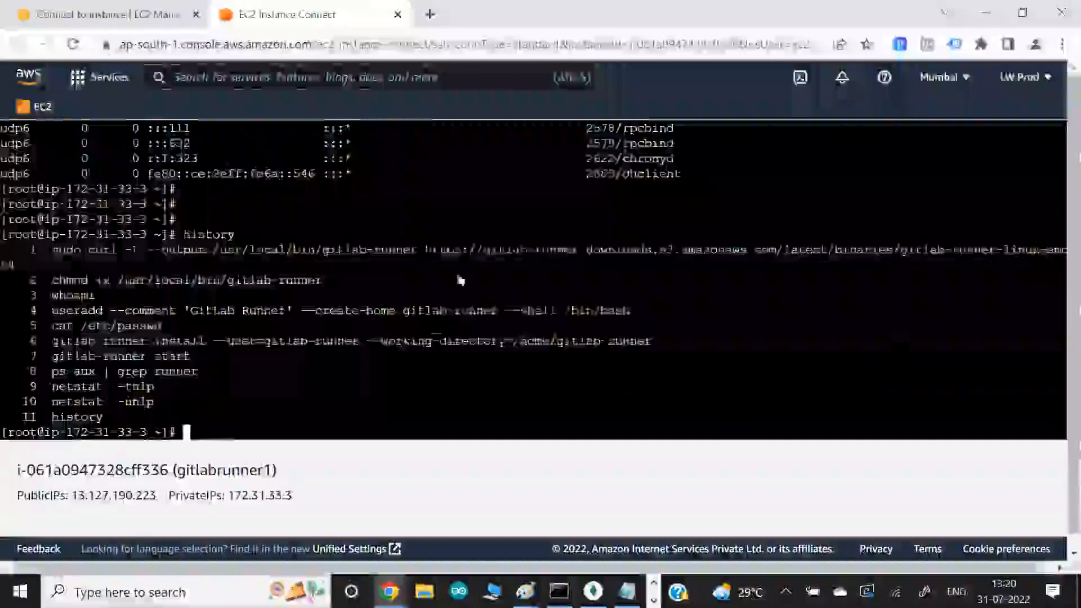
right_click(454, 69)
click(470, 202)
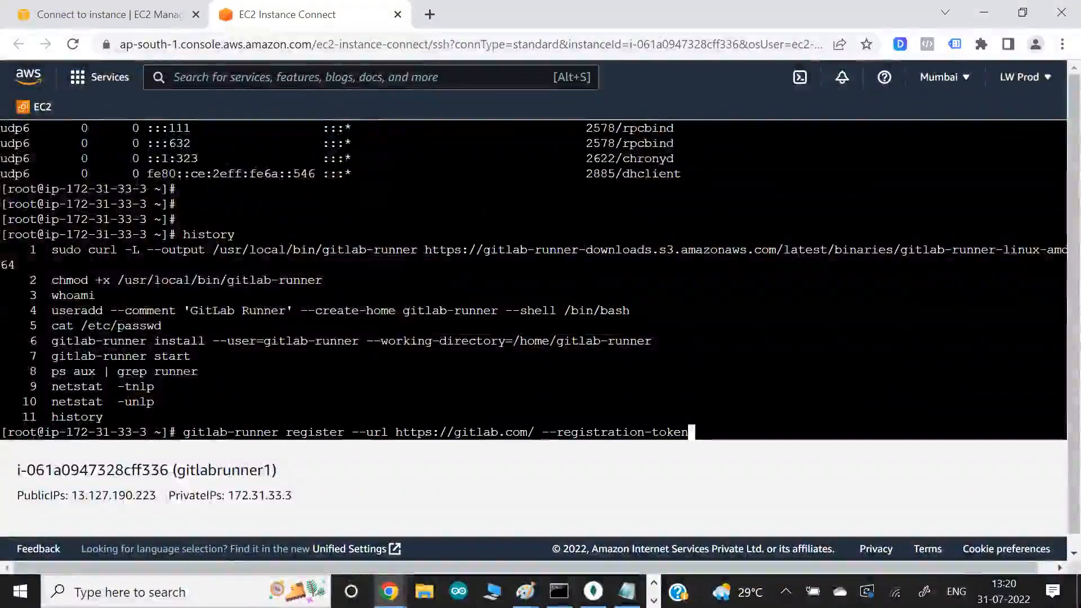
drag(403, 432, 512, 432)
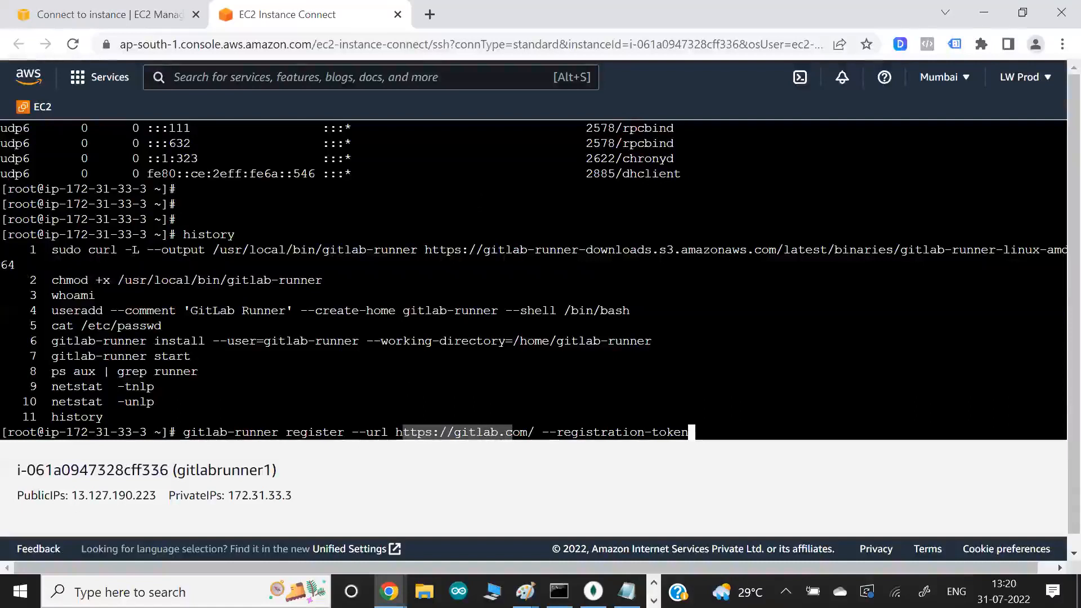
drag(235, 432, 263, 432)
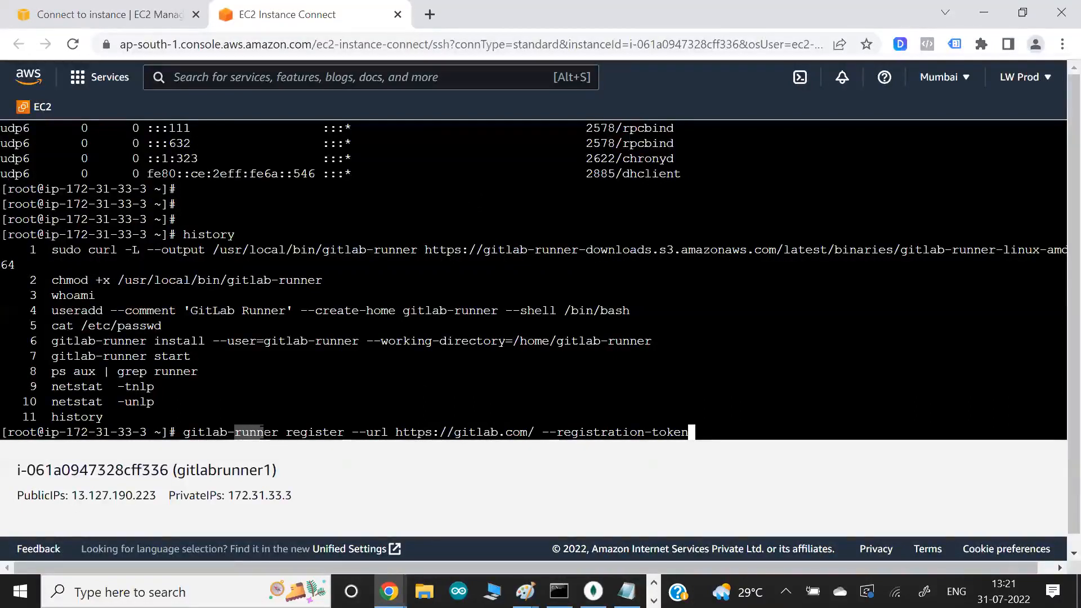
click(443, 441)
click(658, 434)
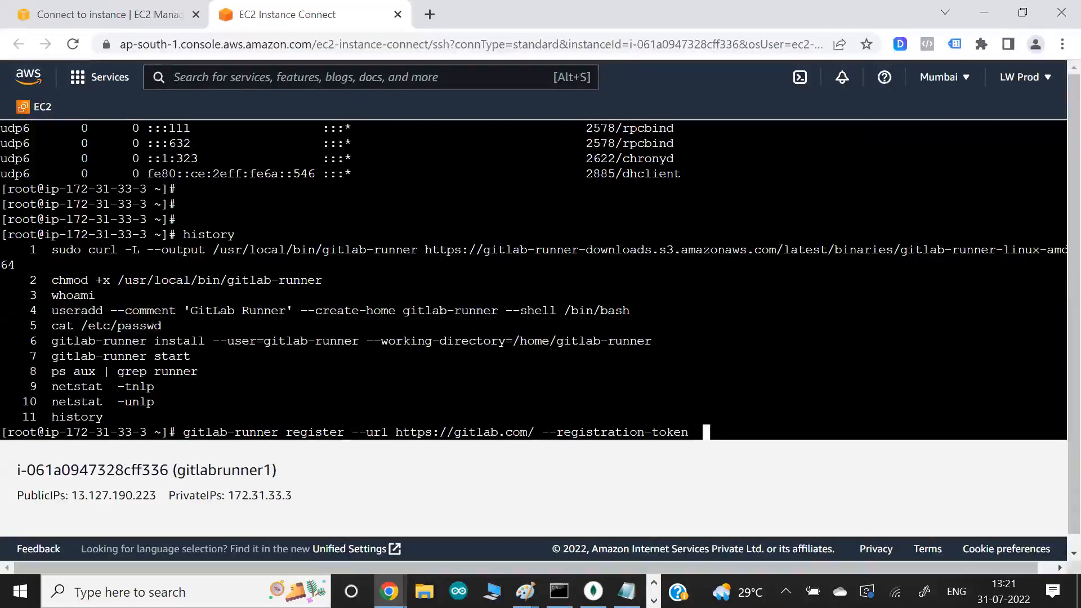
- Switch to GitLab, close the runner installation instructions and check the specific runner URL against the register command in the instance terminal
key(alt+Tab)
key(alt+Tab)
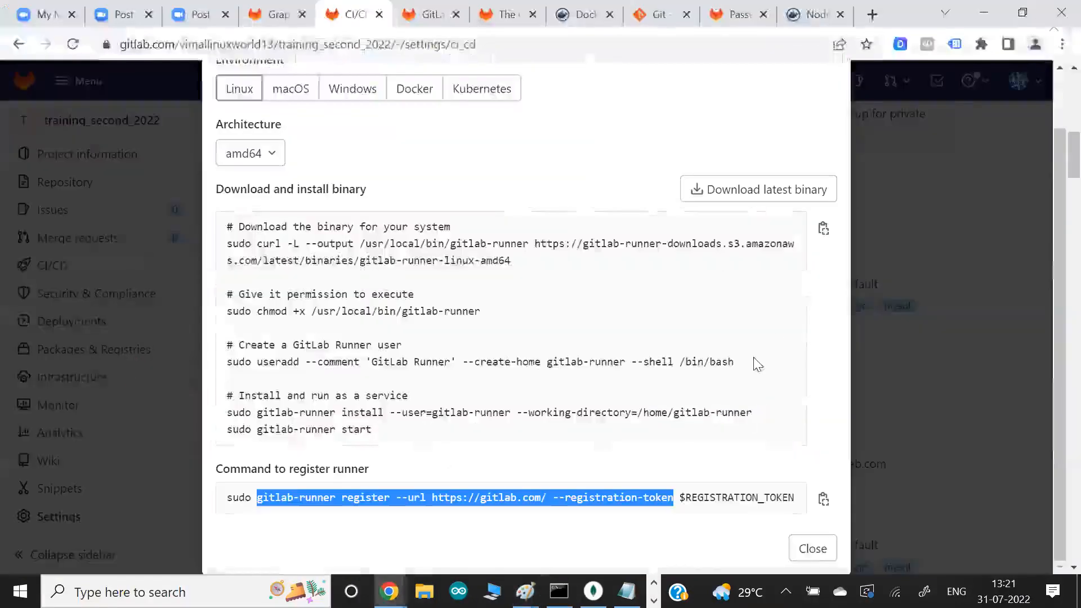
scroll(800, 506, down, 1)
click(813, 545)
scroll(423, 406, up, 3)
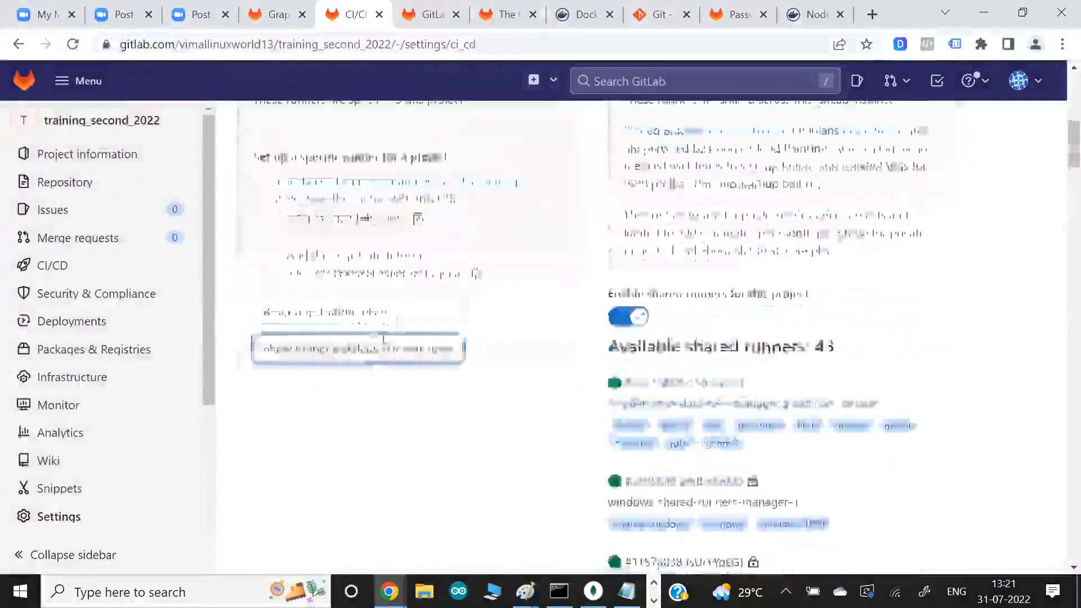
double_click(392, 260)
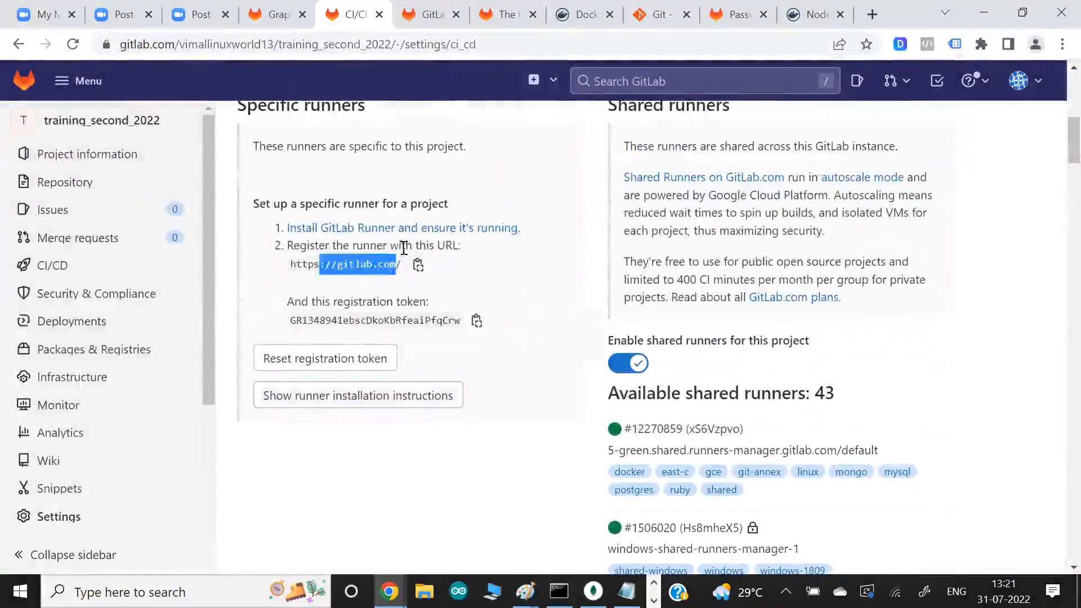
drag(377, 246, 409, 247)
key(alt+Tab)
key(alt+Tab)
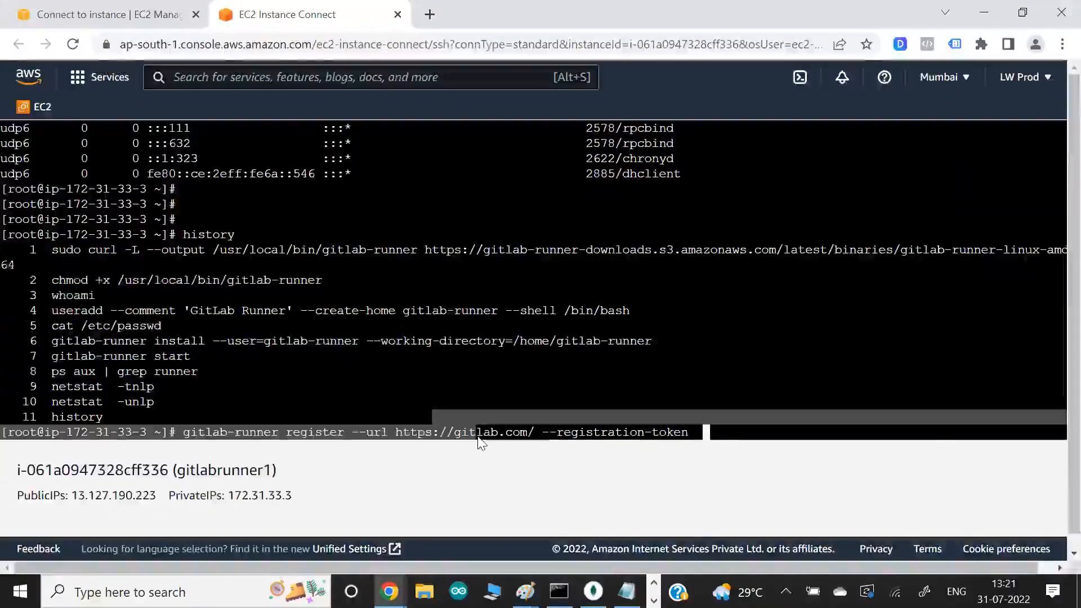
- Copy the project's runner registration token from GitLab and paste it after "--registration-token" in the instance terminal's register command
key(alt+Tab)
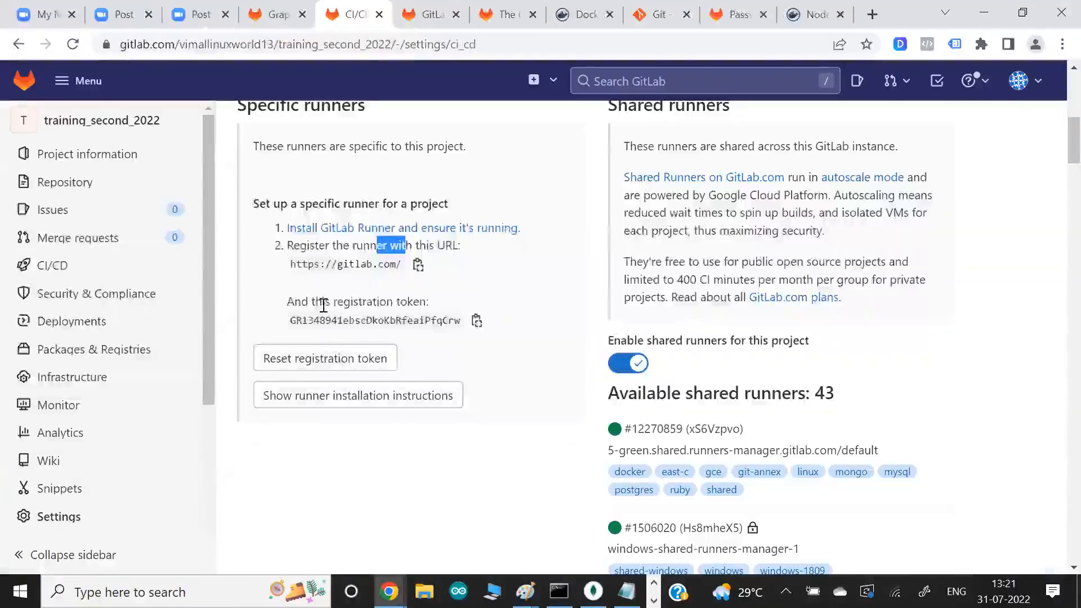
click(477, 322)
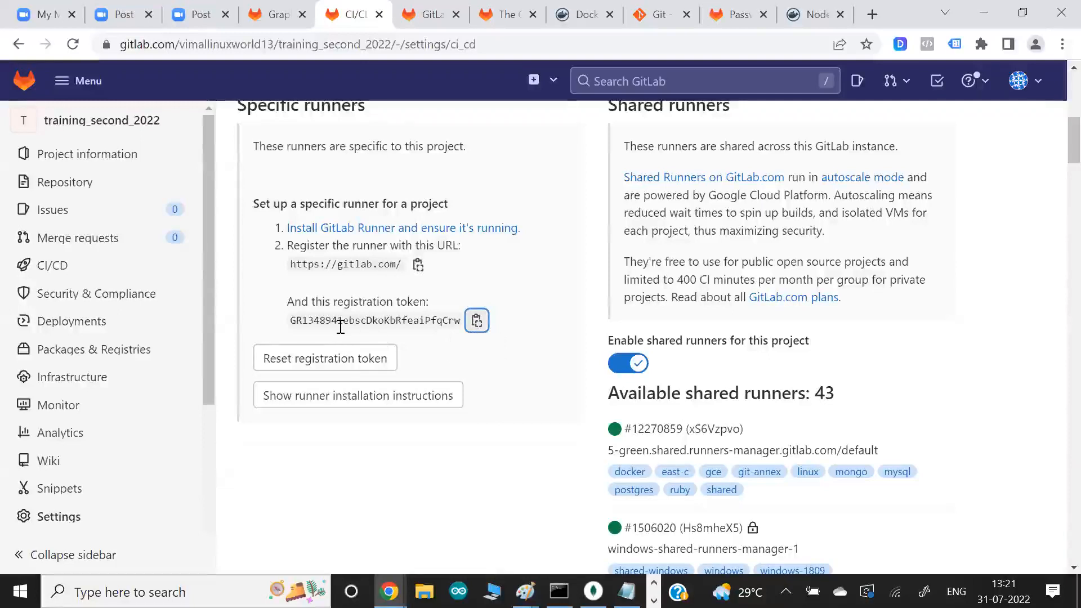
key(alt+Tab)
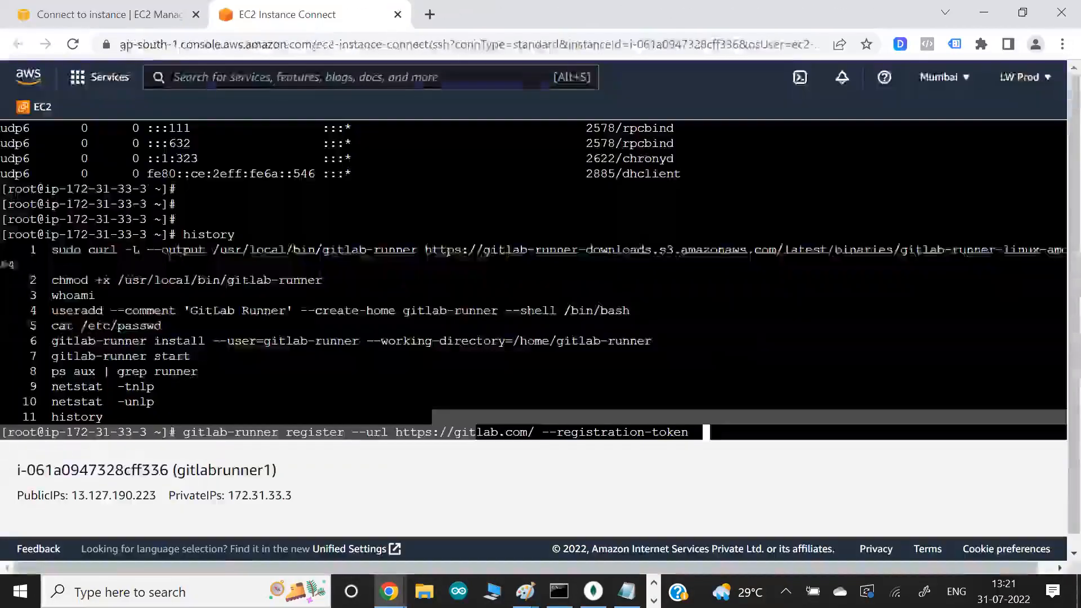
right_click(722, 365)
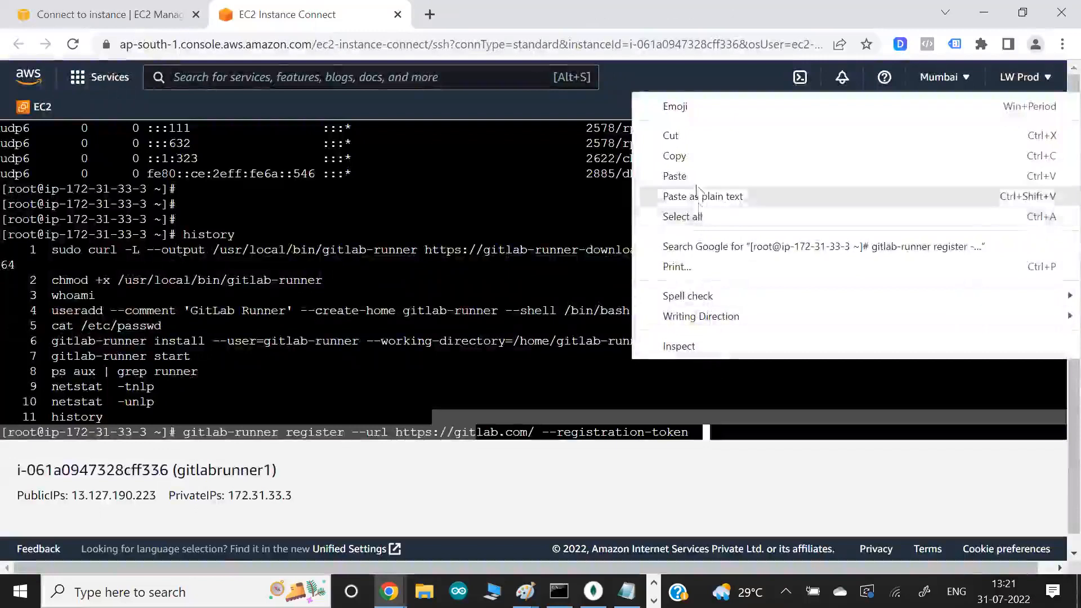
click(696, 176)
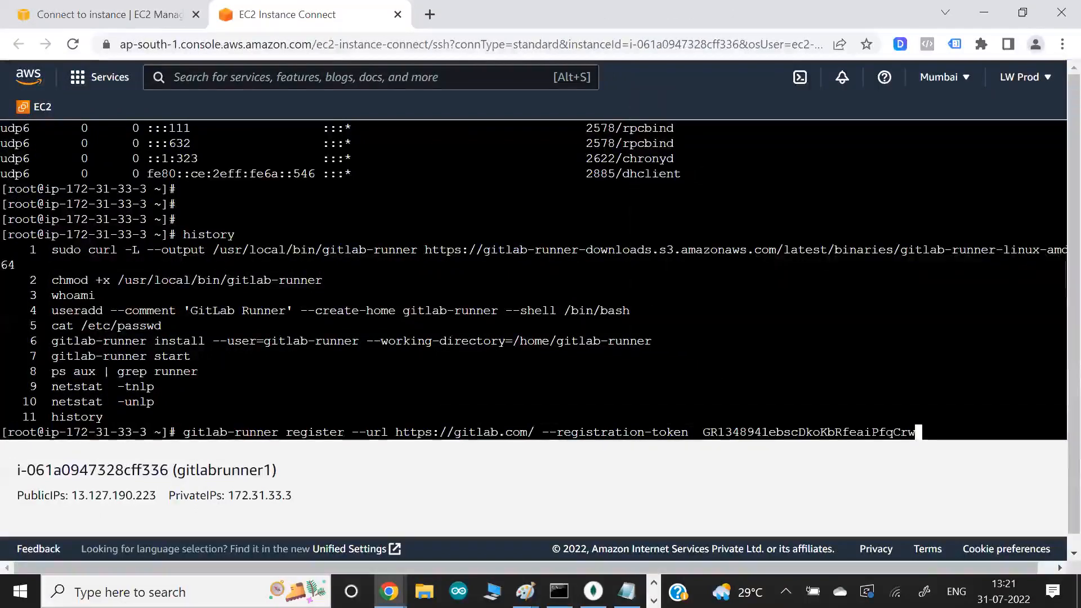
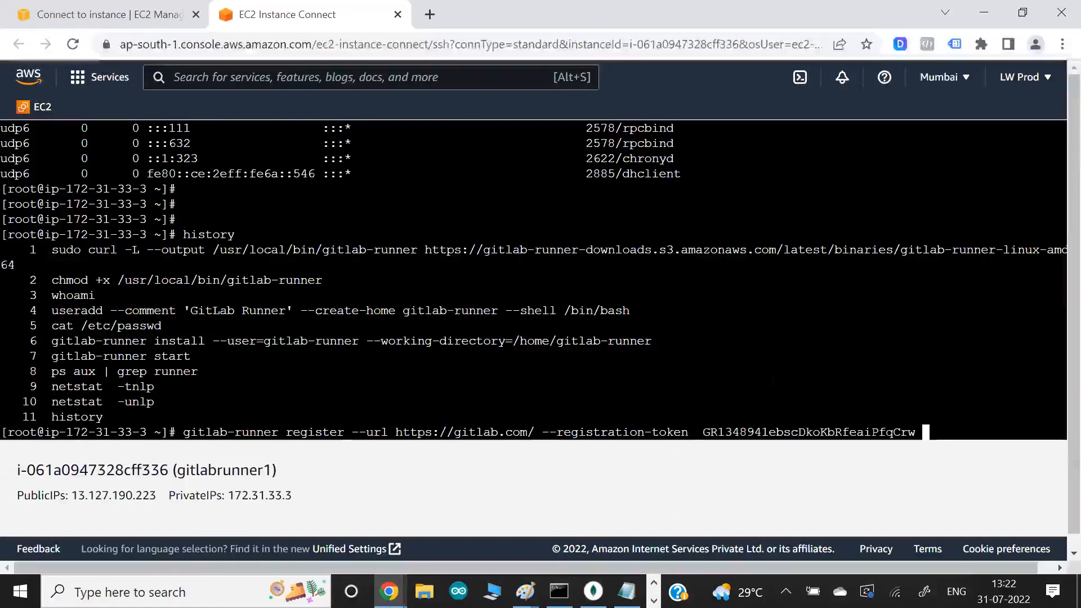
- Run the prepared gitlab-runner register command, accepting the default GitLab instance URL and the supplied registration token
key(alt+Tab)
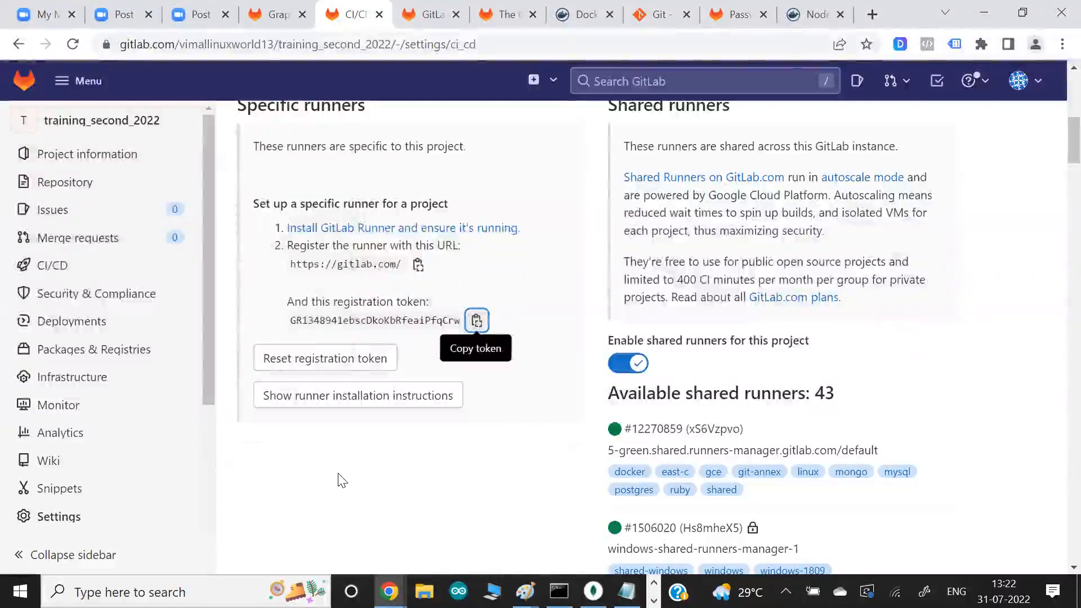
key(alt+Tab)
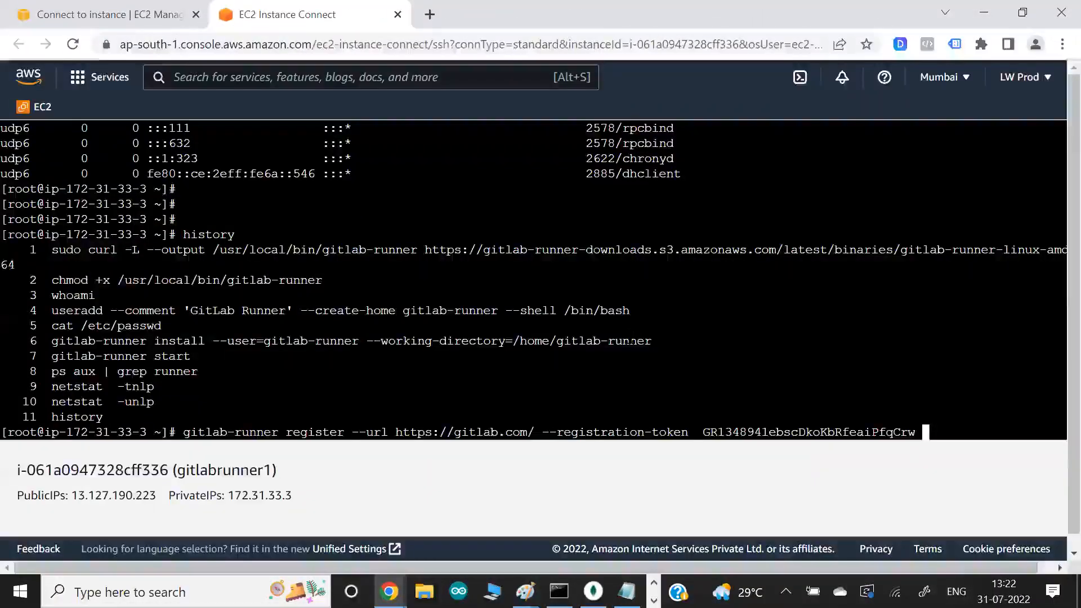
key(Return)
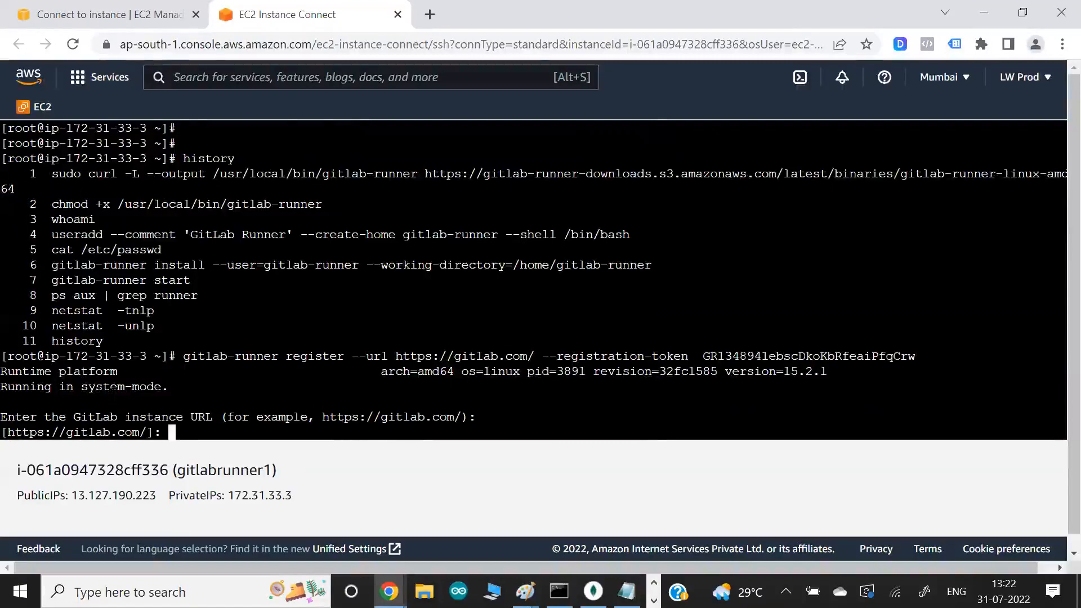
drag(38, 371, 74, 371)
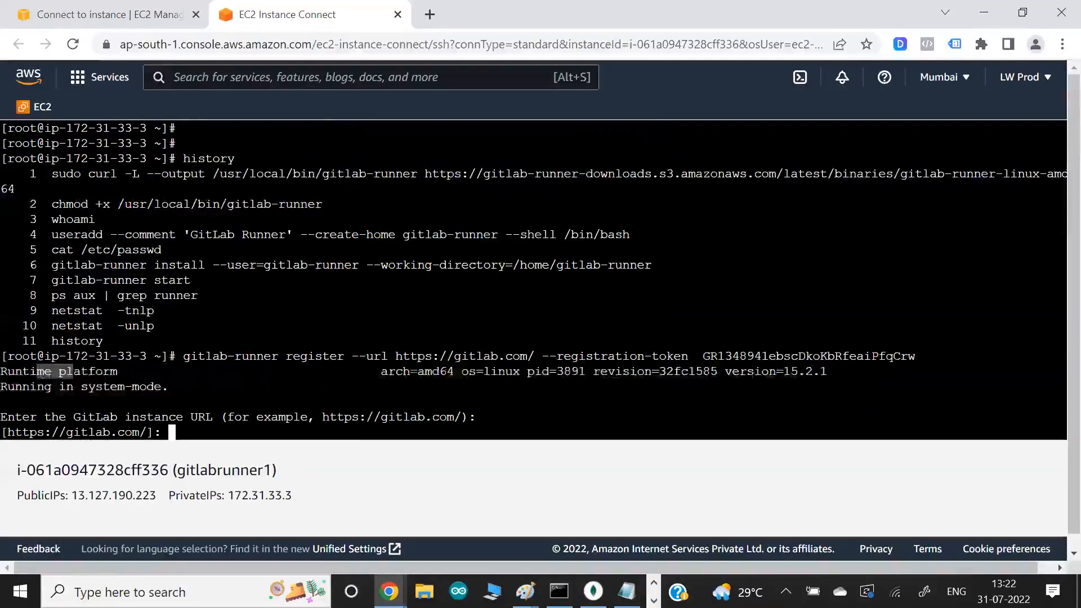
drag(490, 371, 520, 372)
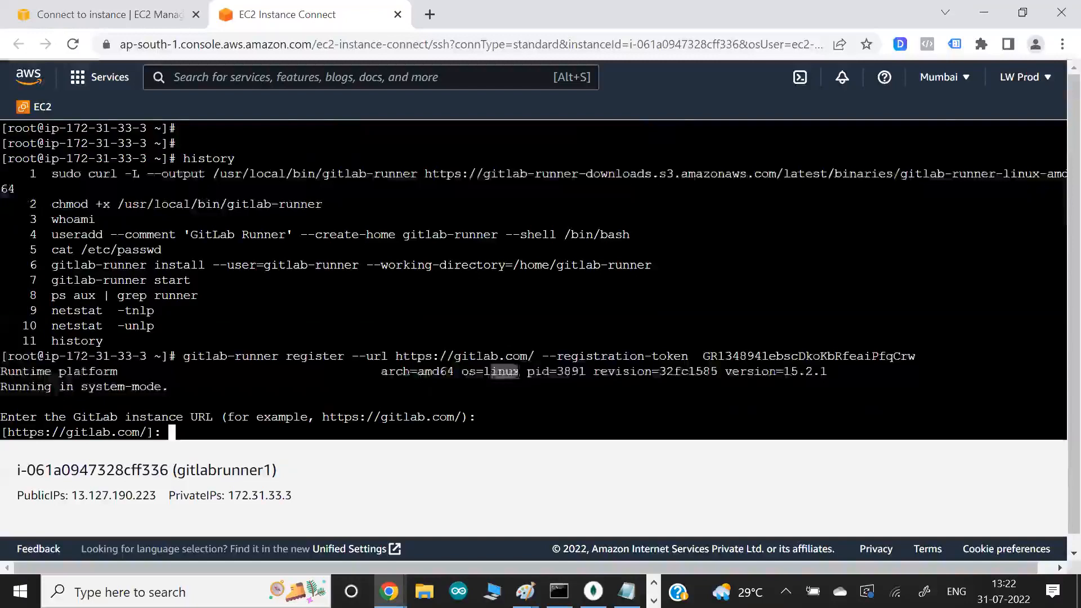
drag(105, 418, 156, 418)
click(157, 418)
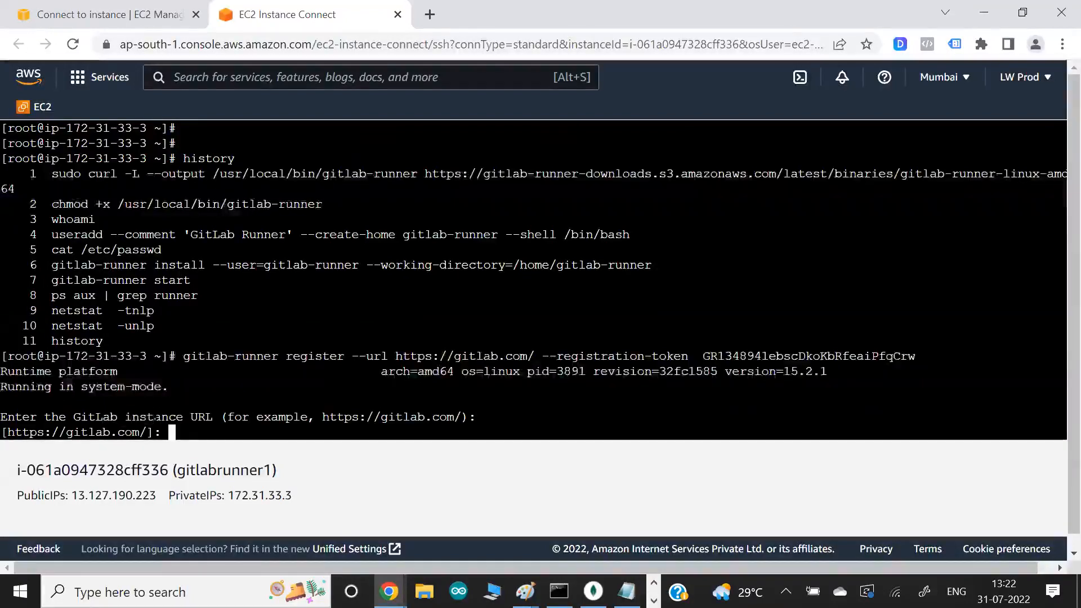
key(Return)
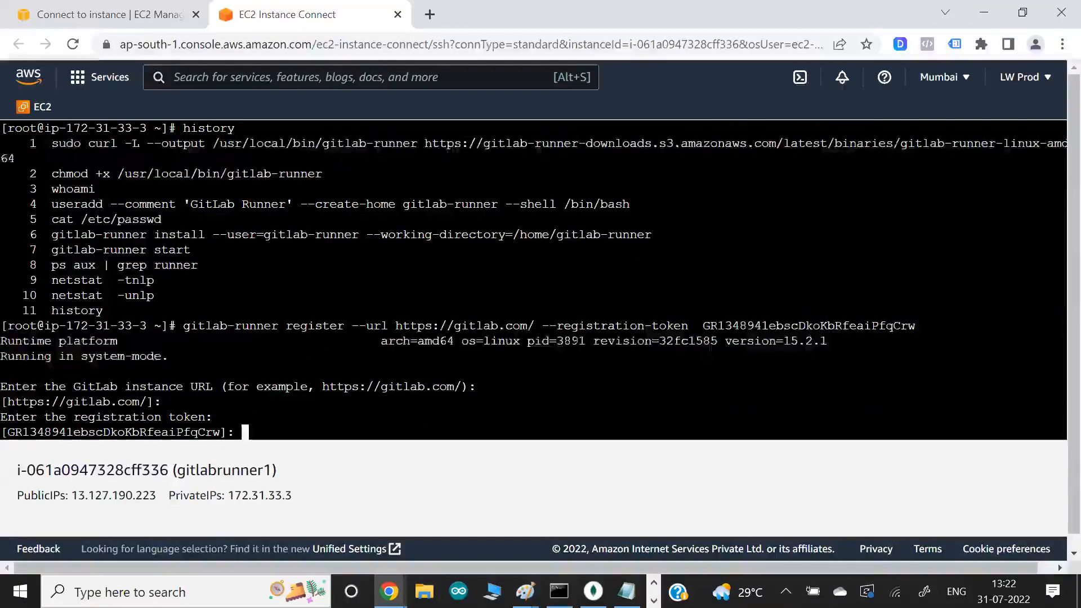
key(Return)
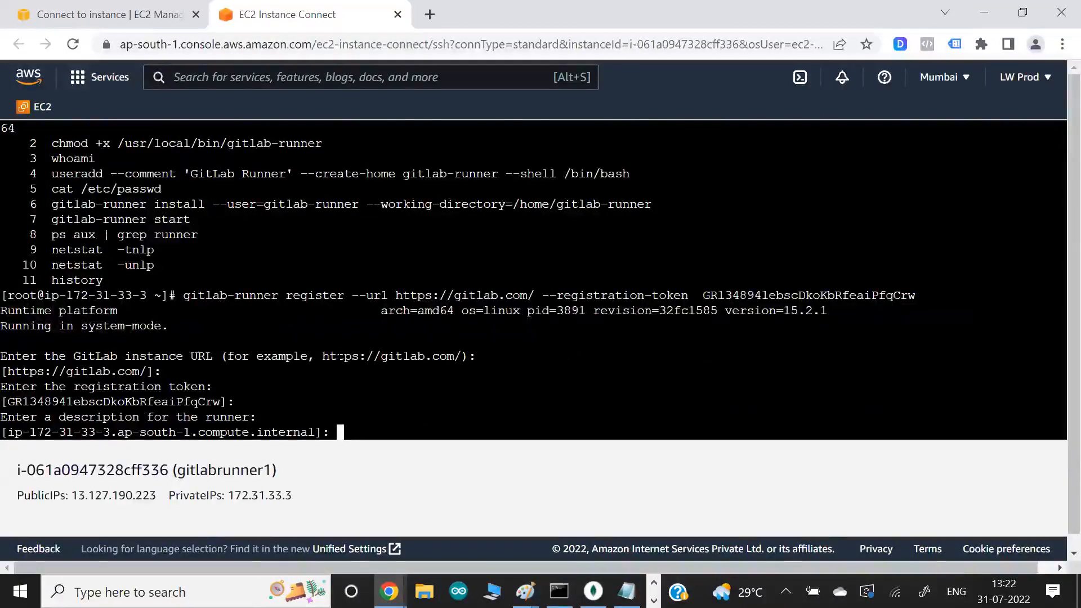
- Compare the suggested runner description with the shell prompt's hostname and accept the default description
drag(55, 296, 188, 295)
click(188, 295)
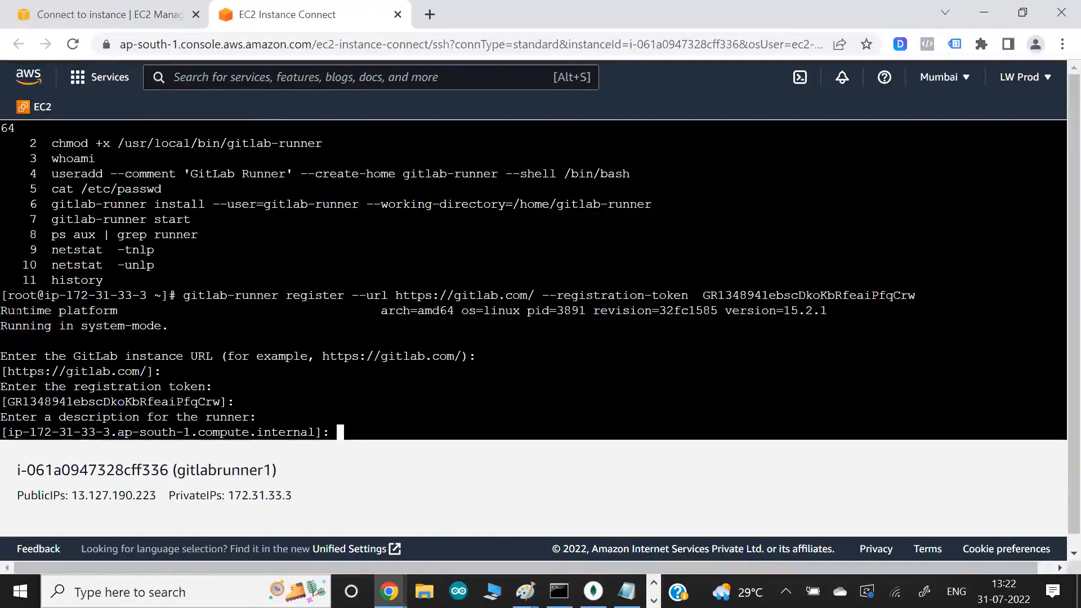
drag(23, 295, 133, 296)
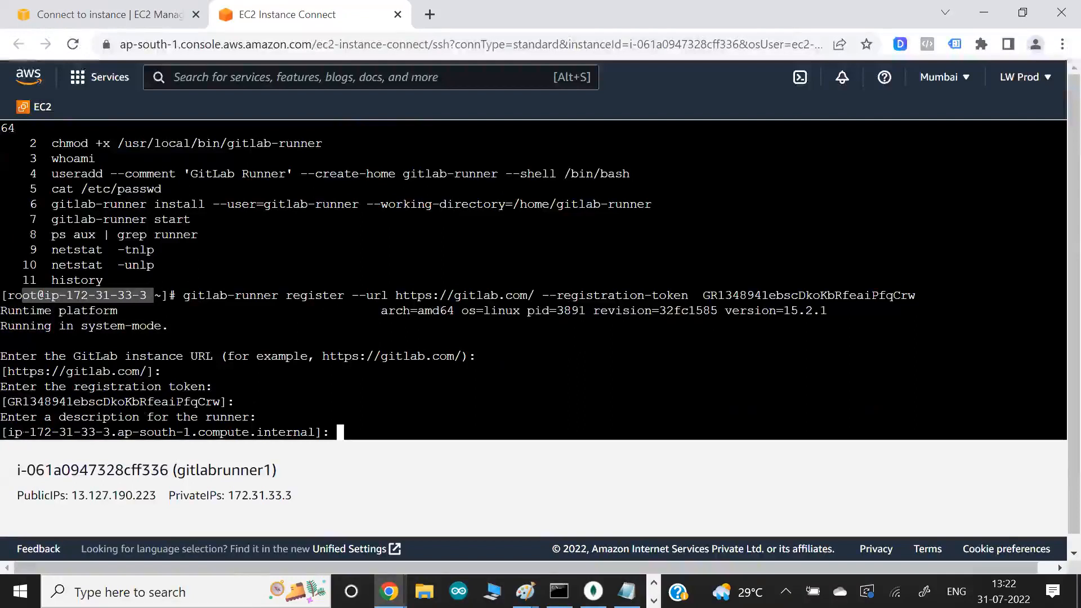
drag(23, 432, 87, 432)
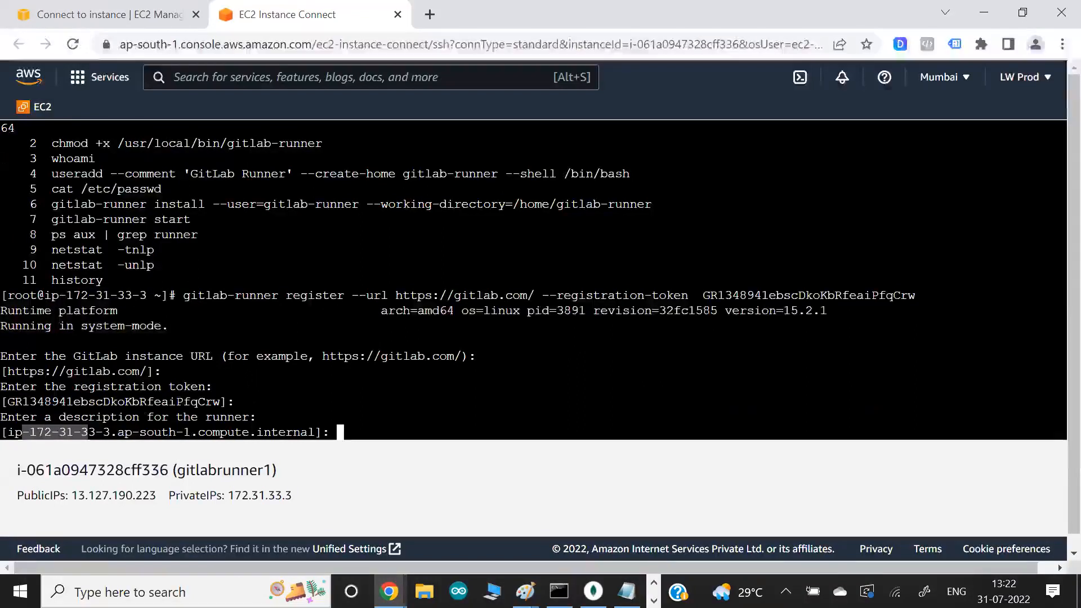
key(Return)
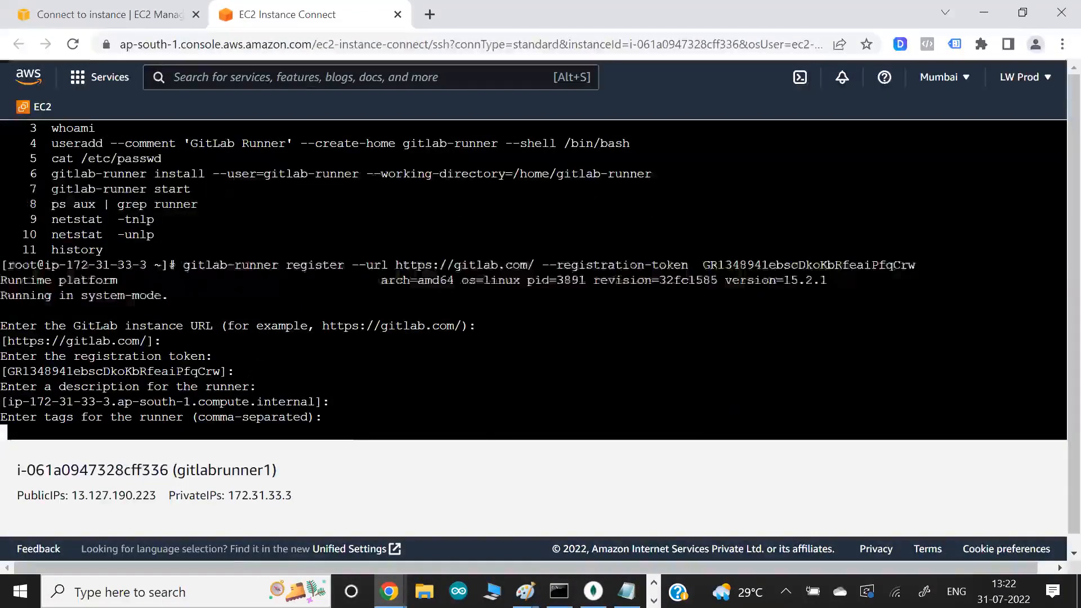
- Give the runner the tags linux,myos,docker and leave the optional maintenance note empty
key(alt+Tab)
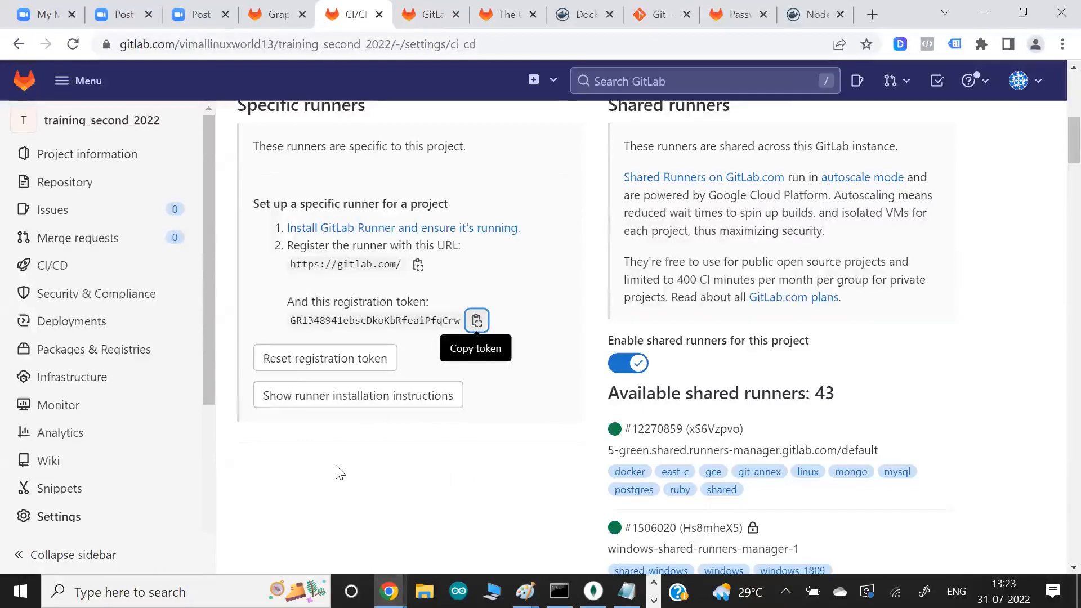
key(alt+Tab)
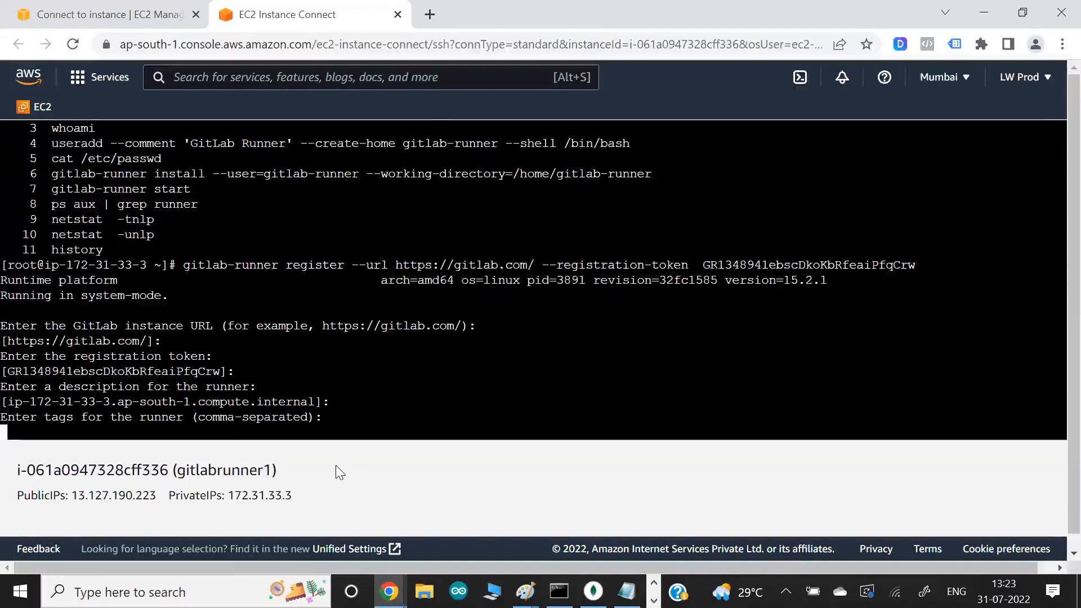
text(linux,)
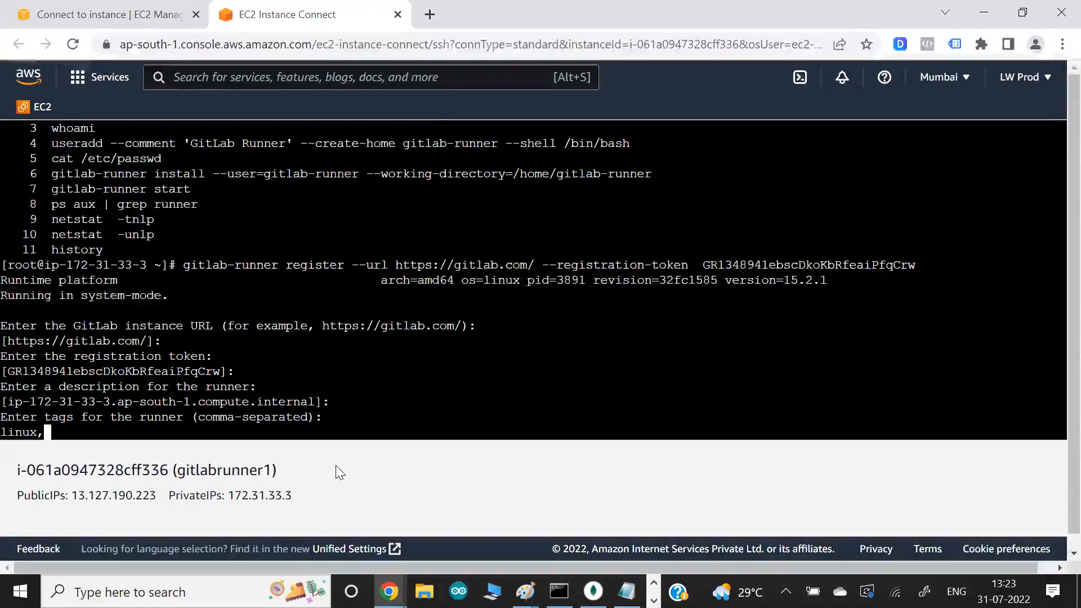
text(myos,docker)
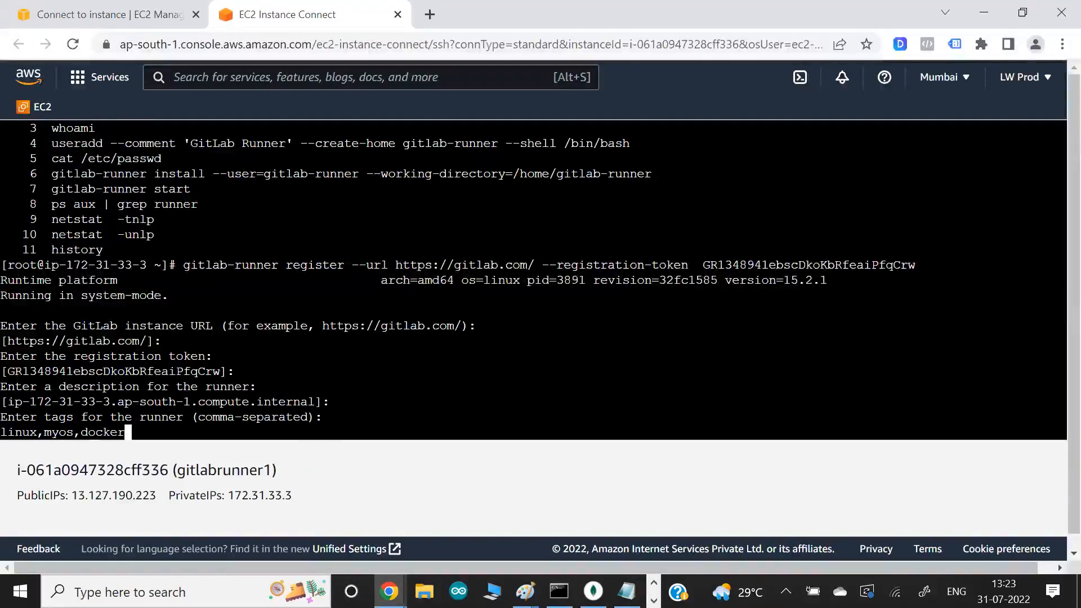
key(Return)
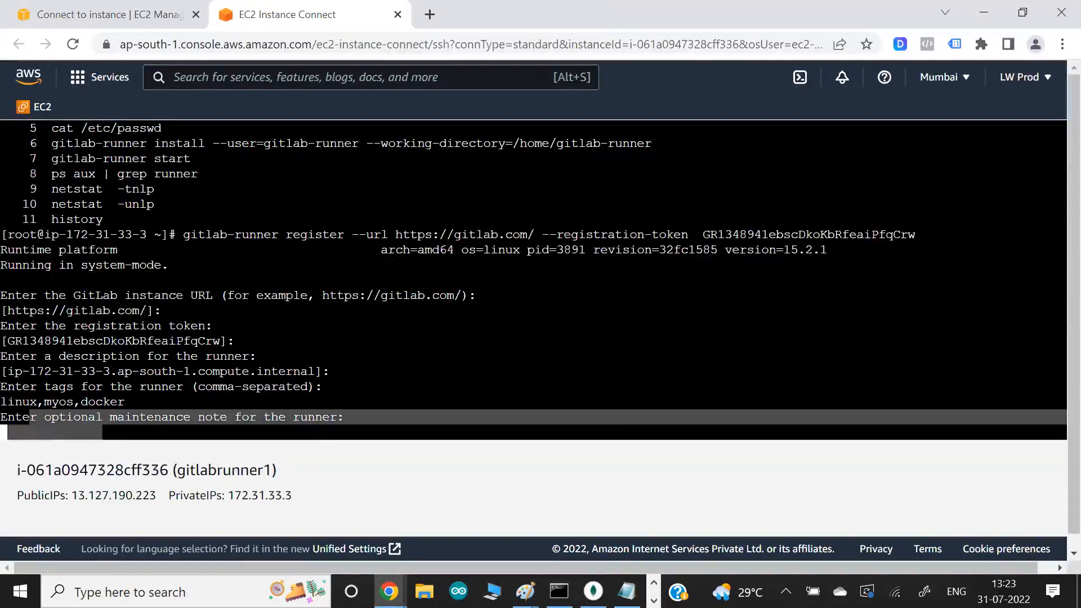
key(Return)
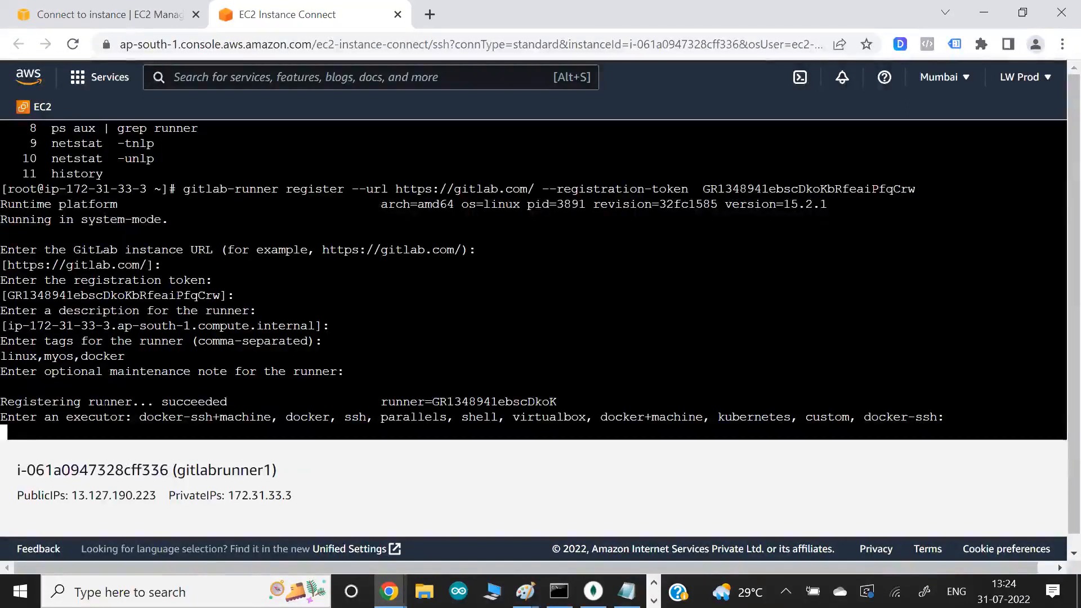
- Fill in shell at the executor prompt without submitting it
drag(88, 401, 211, 402)
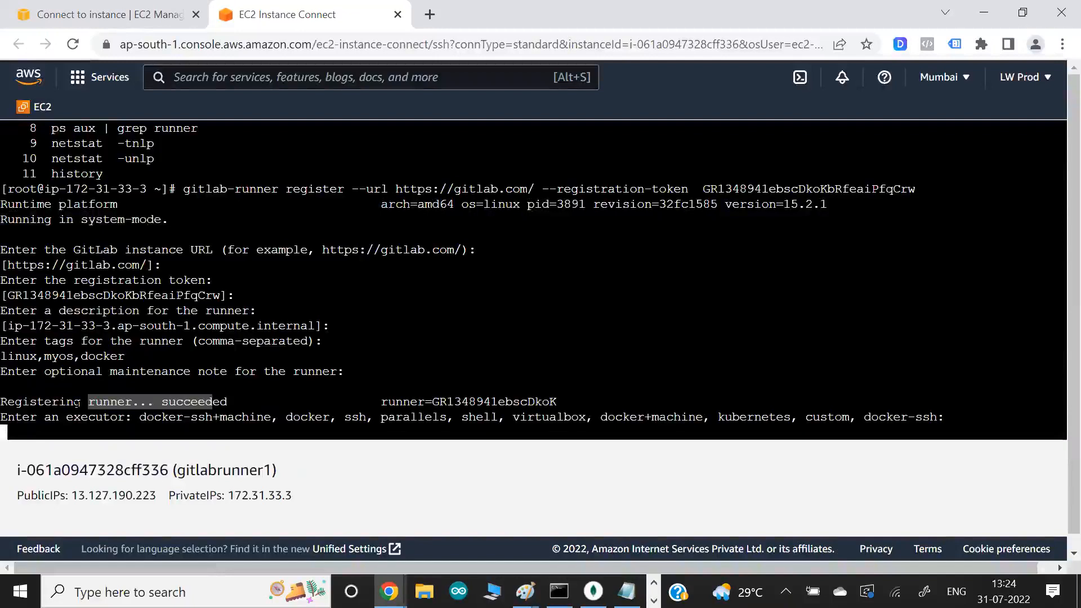
text(shell)
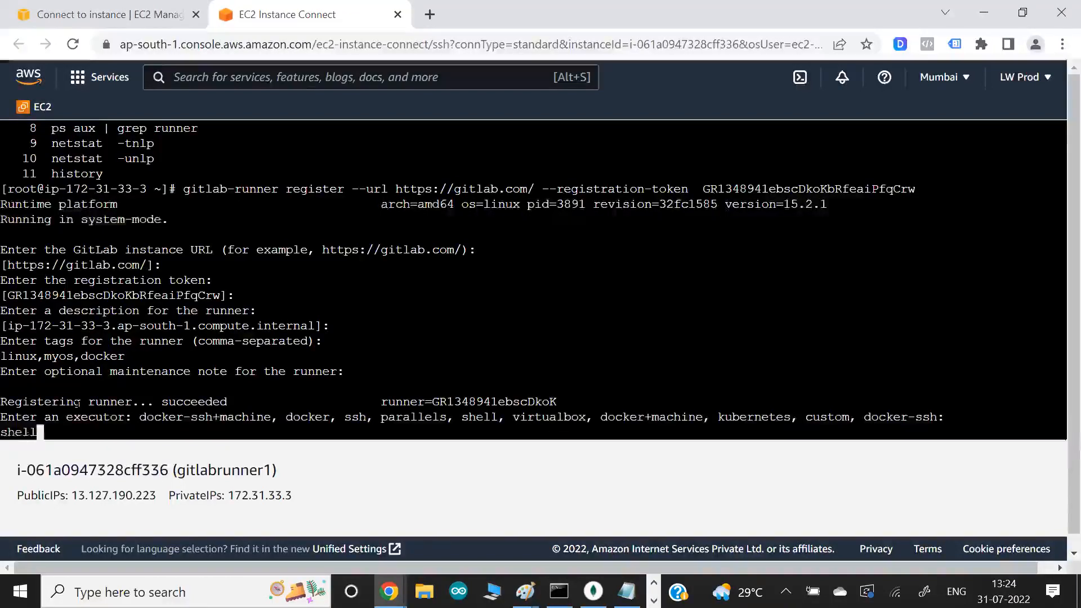
- Switch to the Git Bash terminal and review the script commands in .gitlab-ci.yml, starting with npm install express
key(alt+Tab)
key(alt+Tab)
key(alt+Tab)
key(alt+Tab)
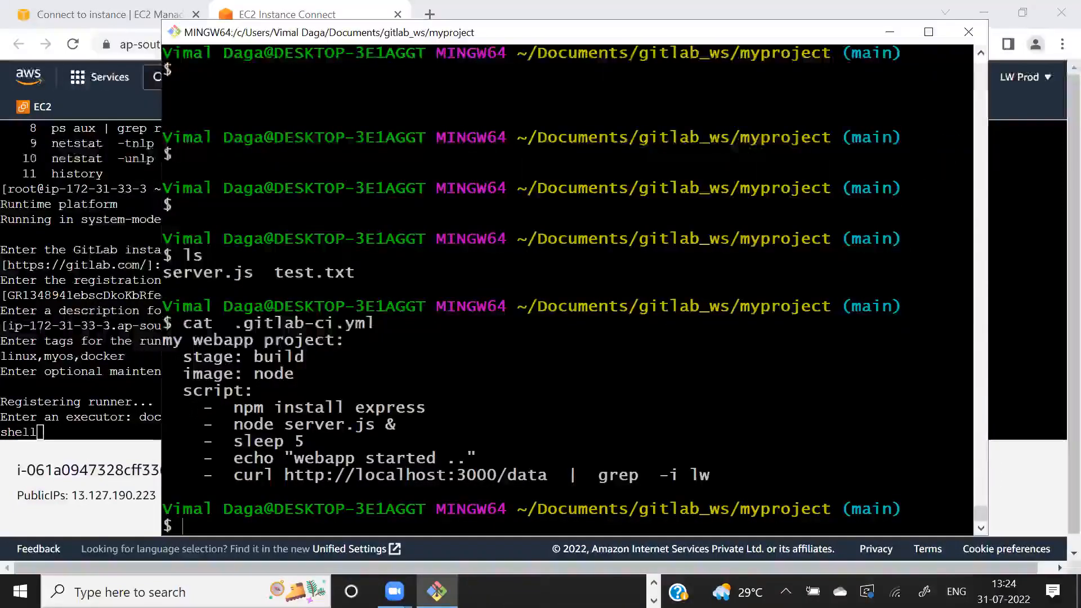
drag(192, 407, 444, 405)
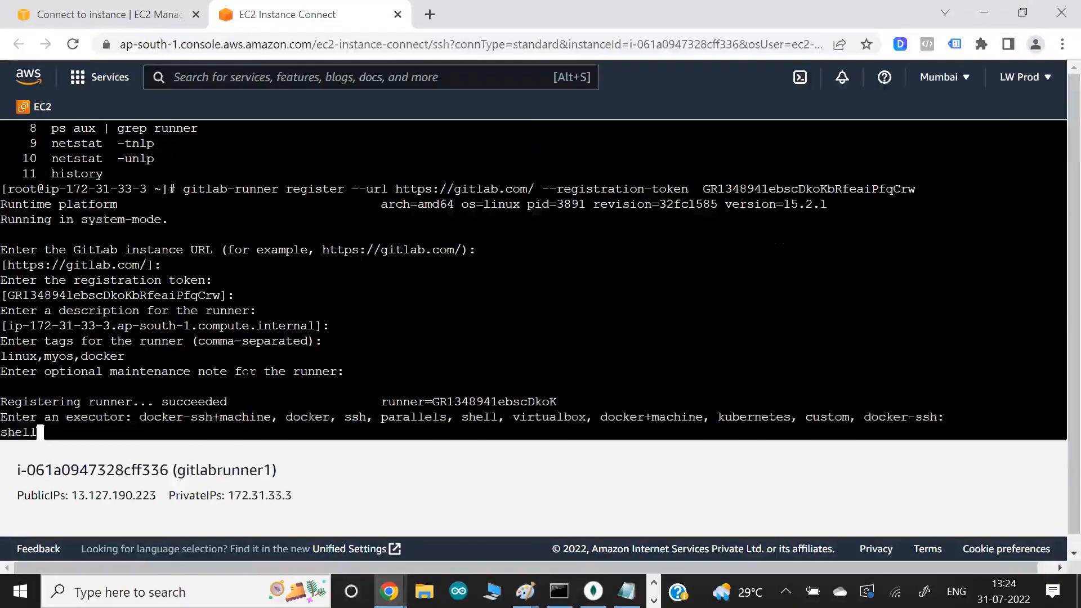
- Return to the EC2 terminal and try to submit the combined value shell,docker as the runner's executor
drag(528, 418, 563, 417)
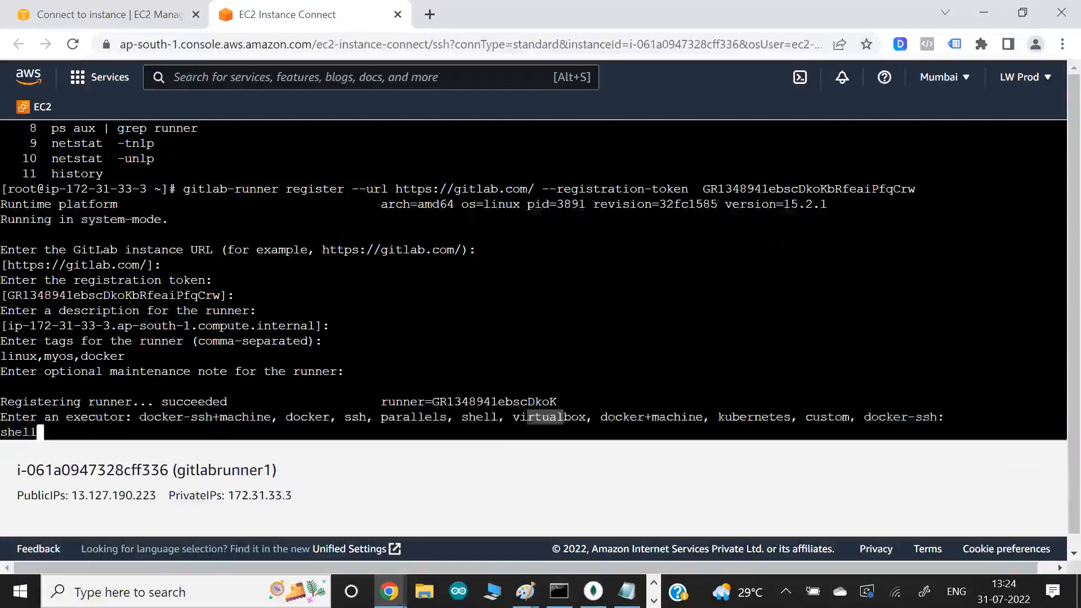
drag(60, 417, 131, 417)
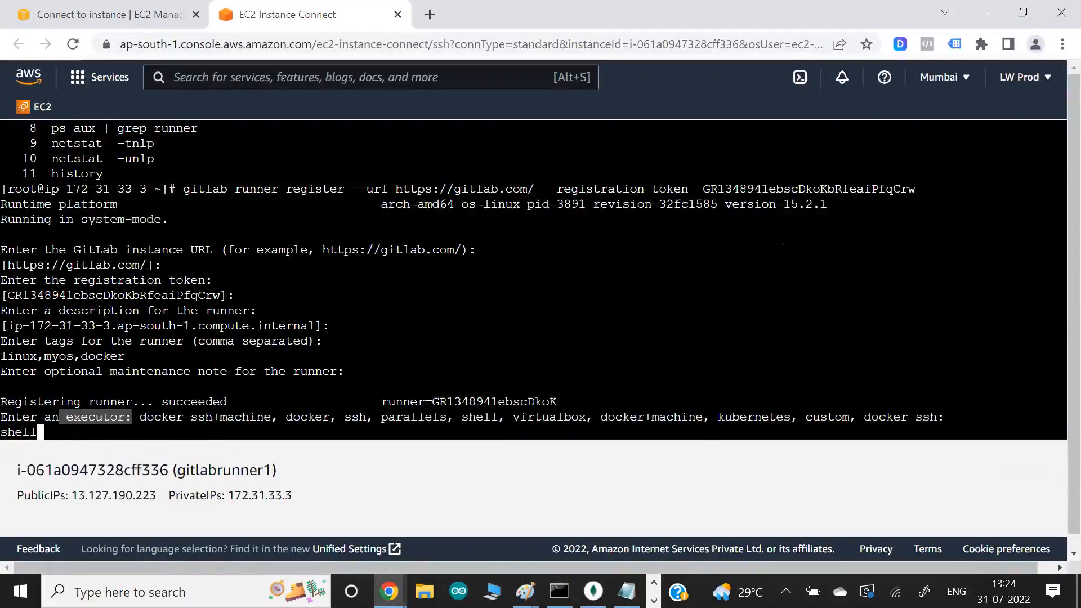
text(,docker)
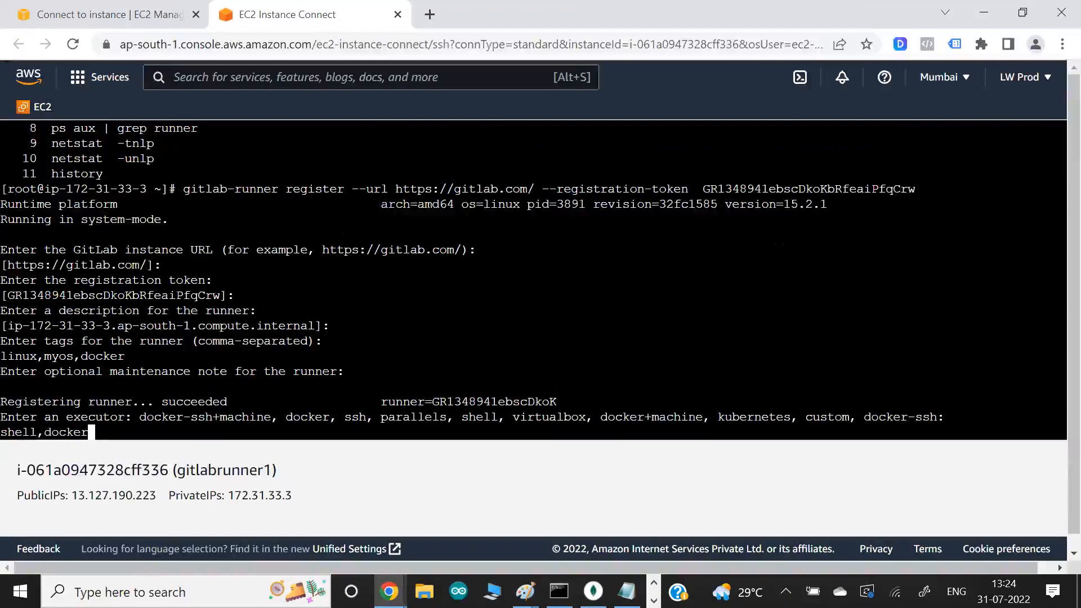
drag(286, 418, 300, 417)
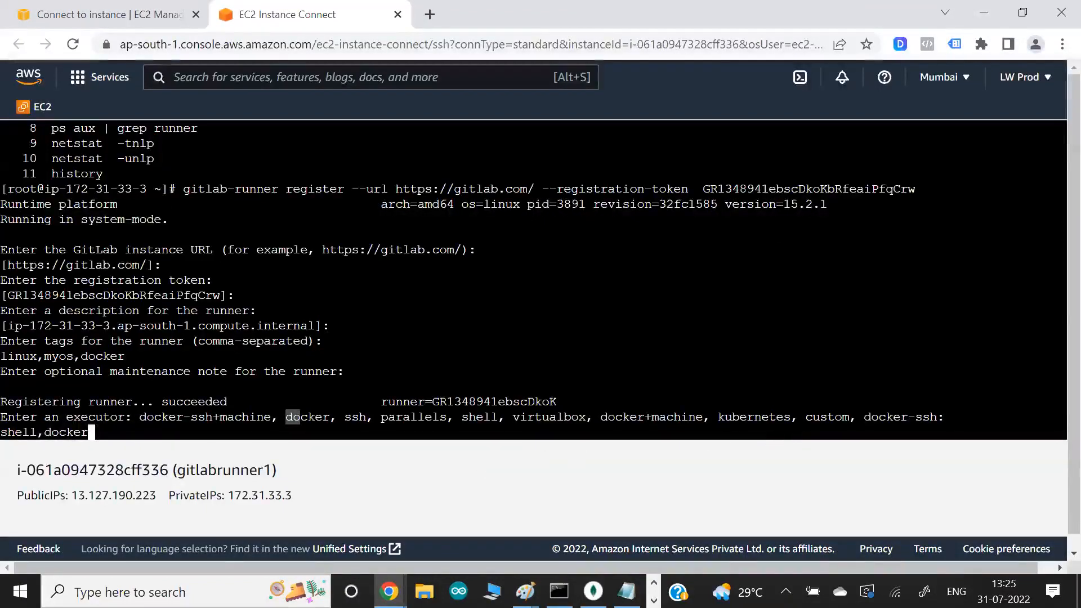
drag(469, 418, 489, 418)
drag(74, 417, 146, 417)
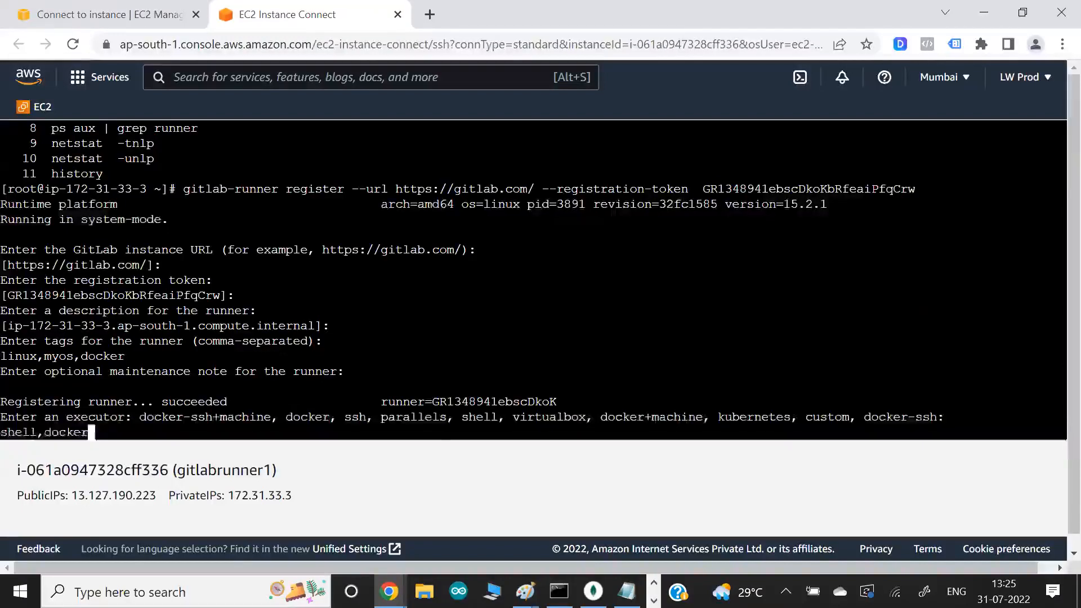
drag(256, 402, 92, 249)
click(92, 249)
key(Return)
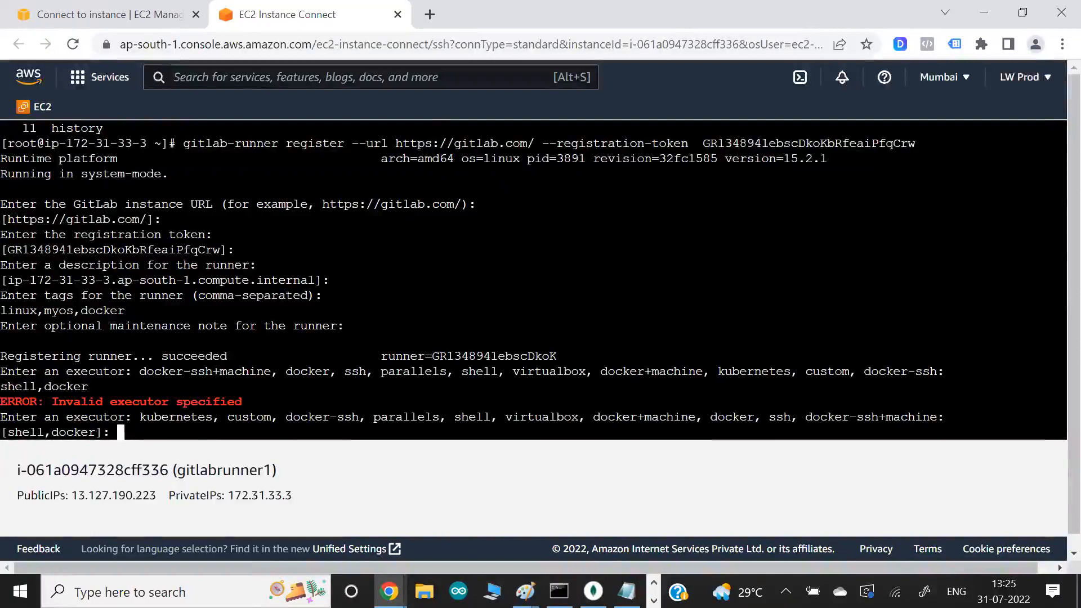
- Answer the repeated executor prompt with shell alone to complete the runner registration
text(shell)
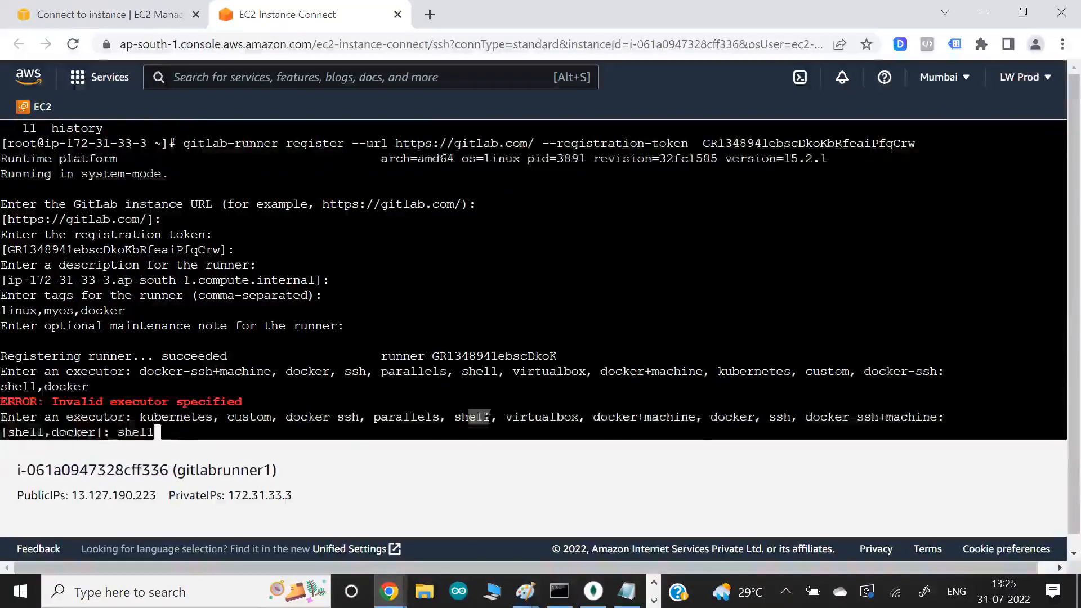
key(Return)
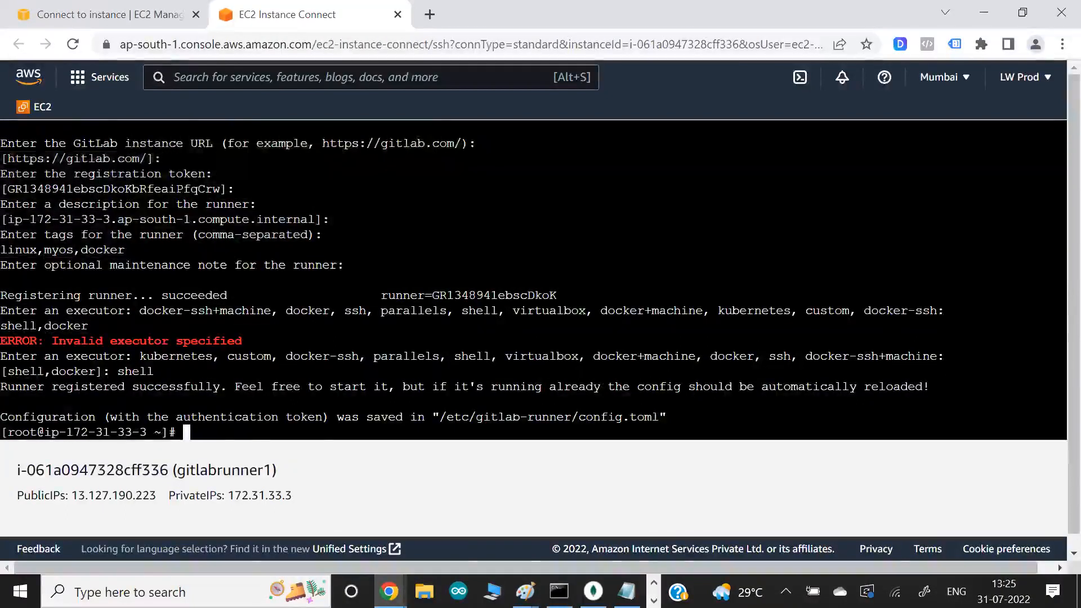
- Display /etc/gitlab-runner/config.toml with cat and examine the runner's executor and token entries
drag(439, 417, 659, 418)
text(cat /)
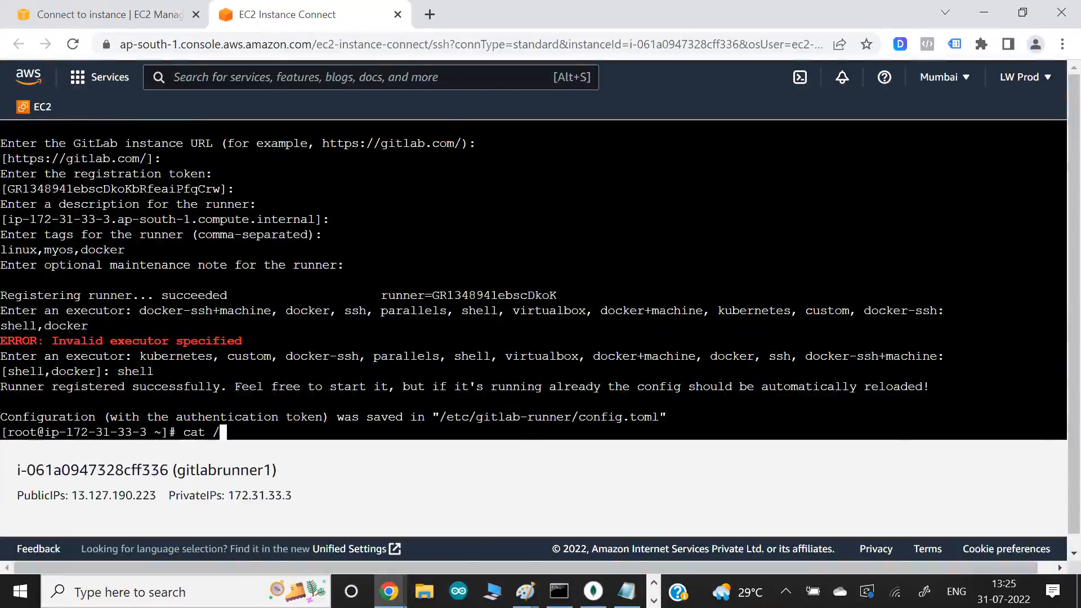
text(etc/gi)
key(Tab)
text(l)
key(BackSpace)
text(co)
key(Tab)
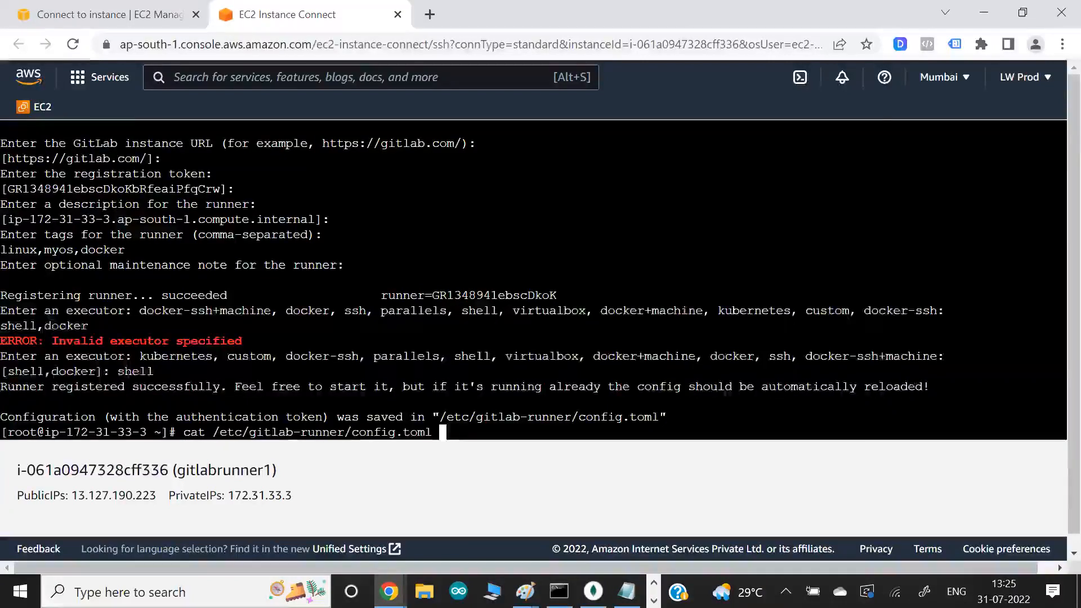
key(Return)
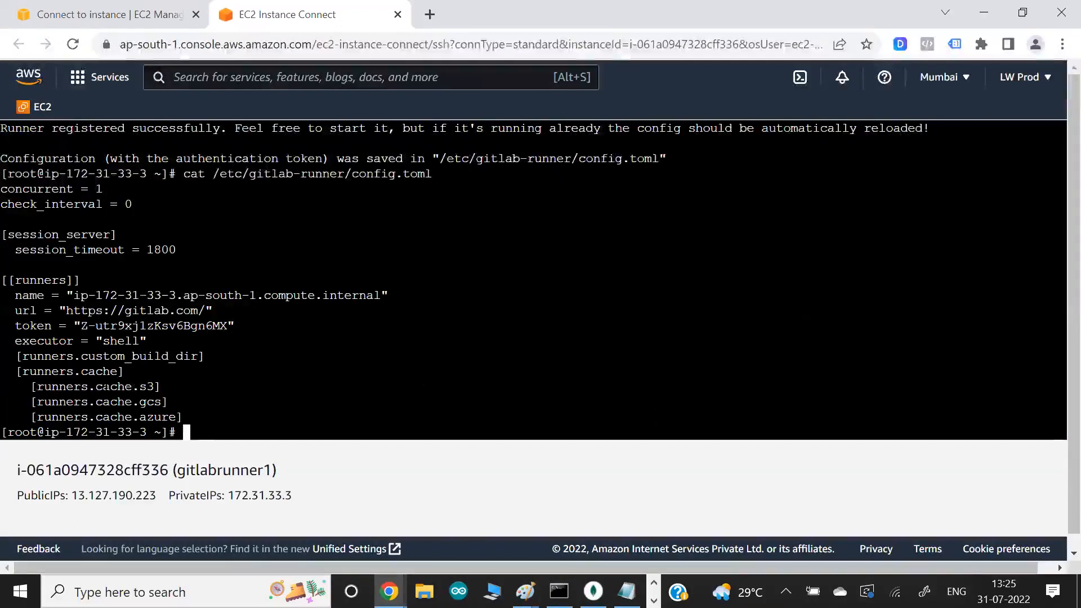
drag(97, 341, 147, 352)
drag(89, 325, 140, 325)
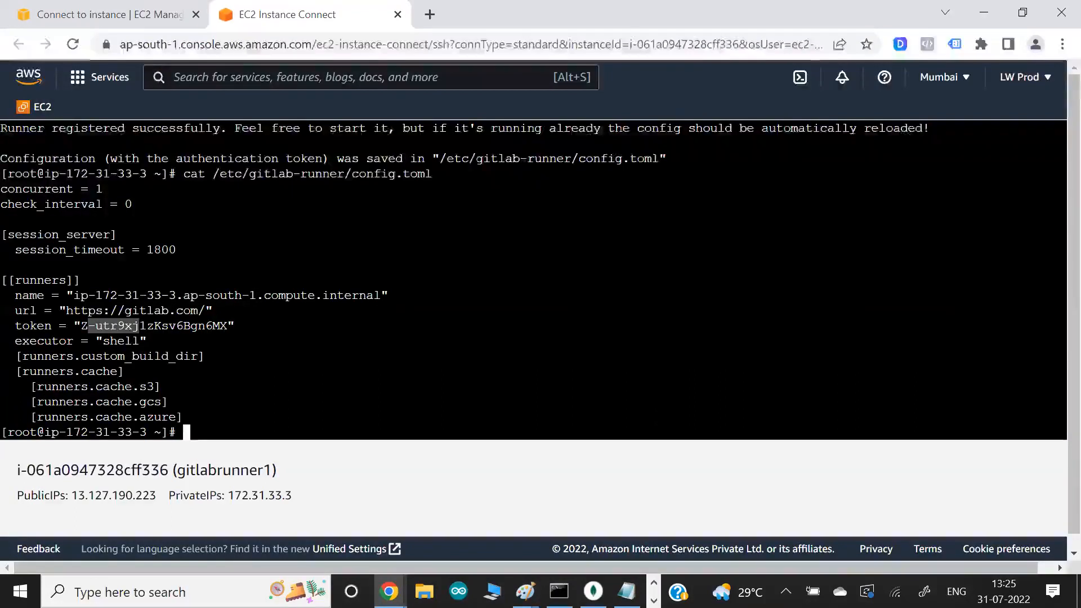
click(139, 325)
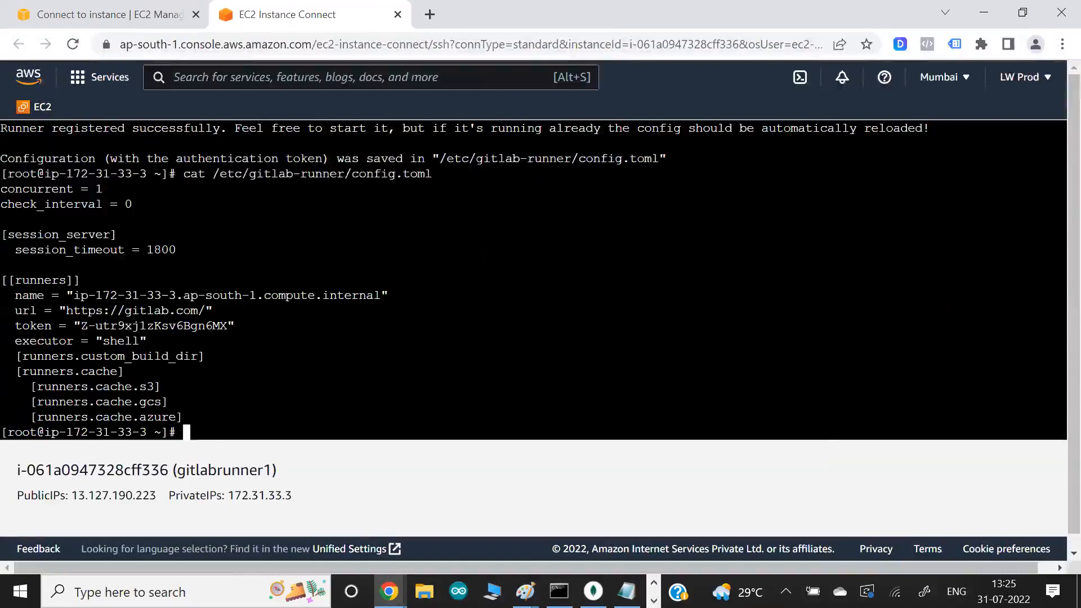
- Review the gitlab-runner register output in the terminal, from the command and its prompts down to the config.toml listing
scroll(139, 326, up, 2)
scroll(139, 326, up, 2)
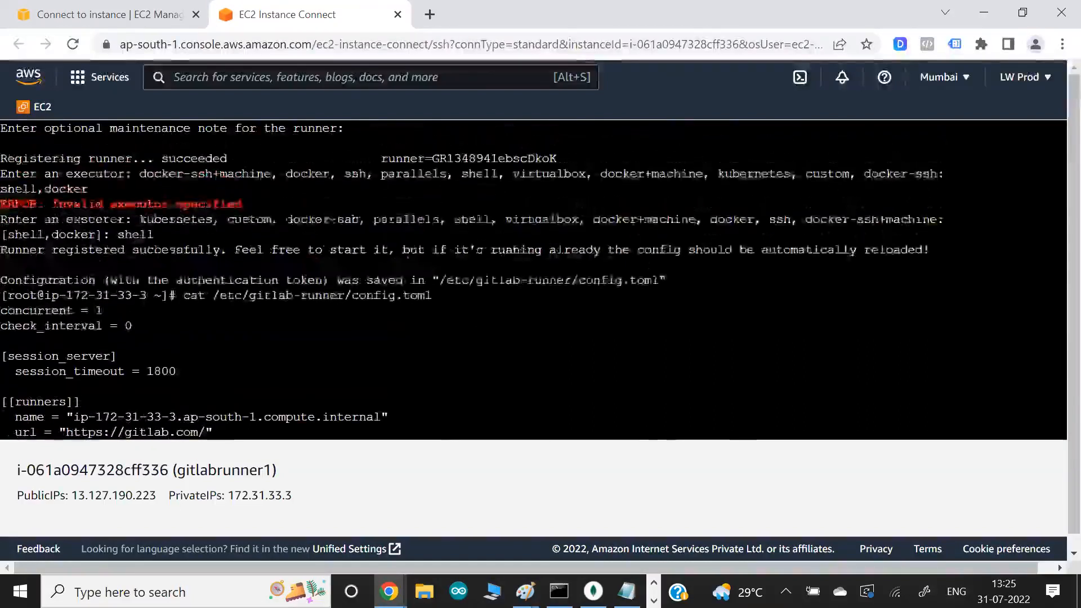
scroll(534, 280, up, 3)
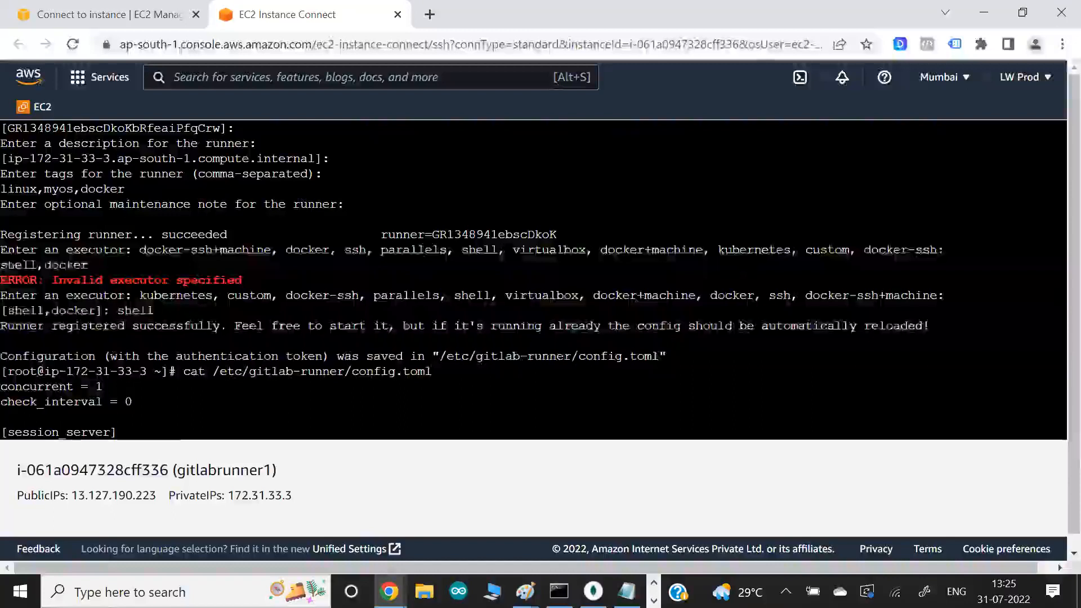
scroll(135, 326, up, 3)
drag(133, 325, 2, 204)
click(187, 189)
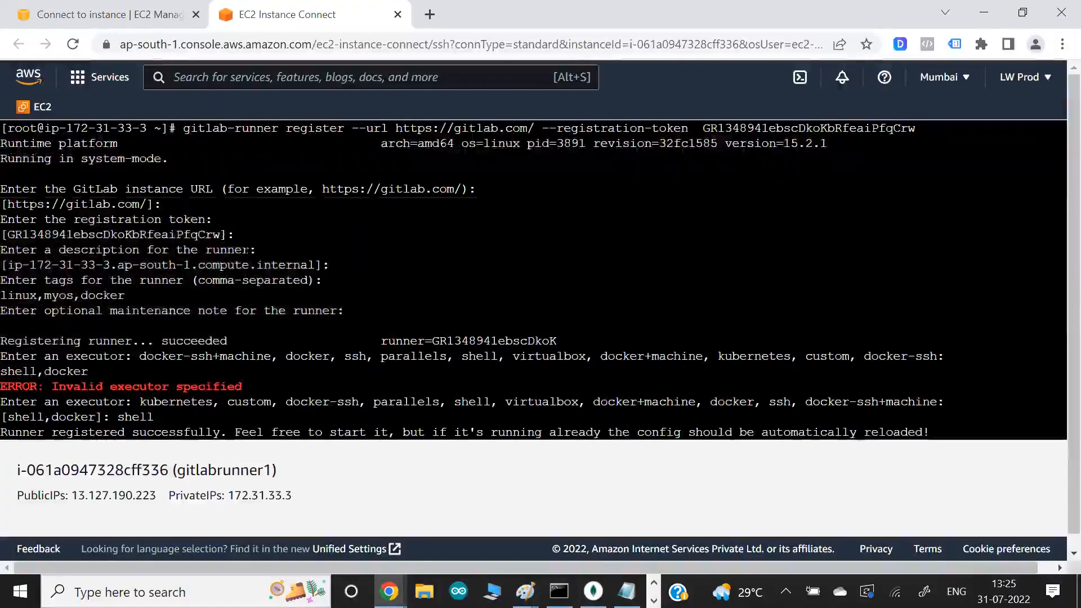
text(cat /etc/gitlab-runner/config.toml)
key(Return)
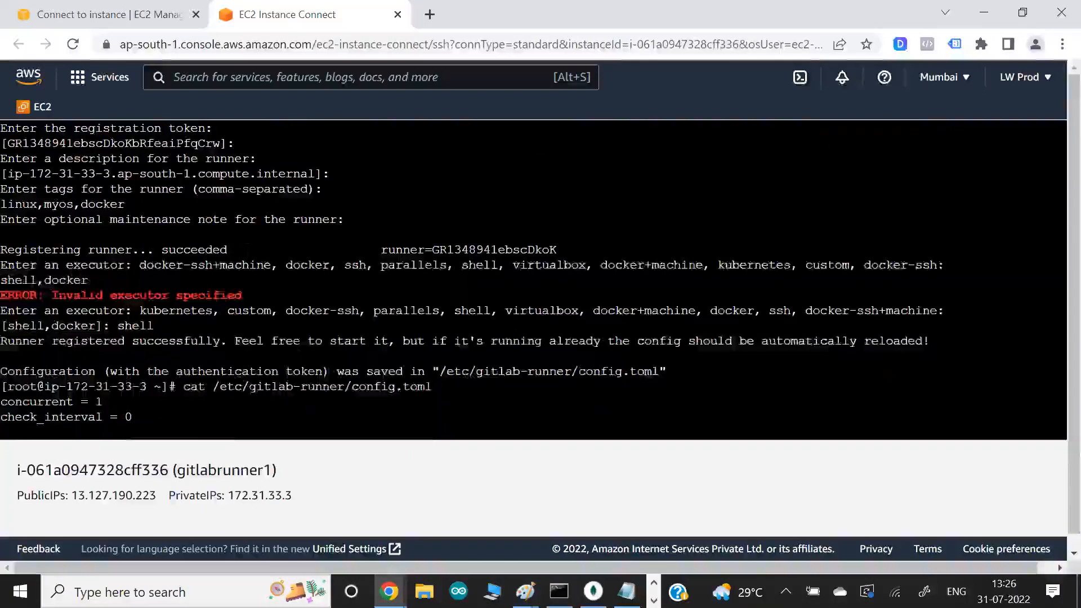
scroll(245, 251, down, 4)
- Switch to the GitLab project's CI/CD settings in the browser and reload the page
key(alt)
key(alt+Tab)
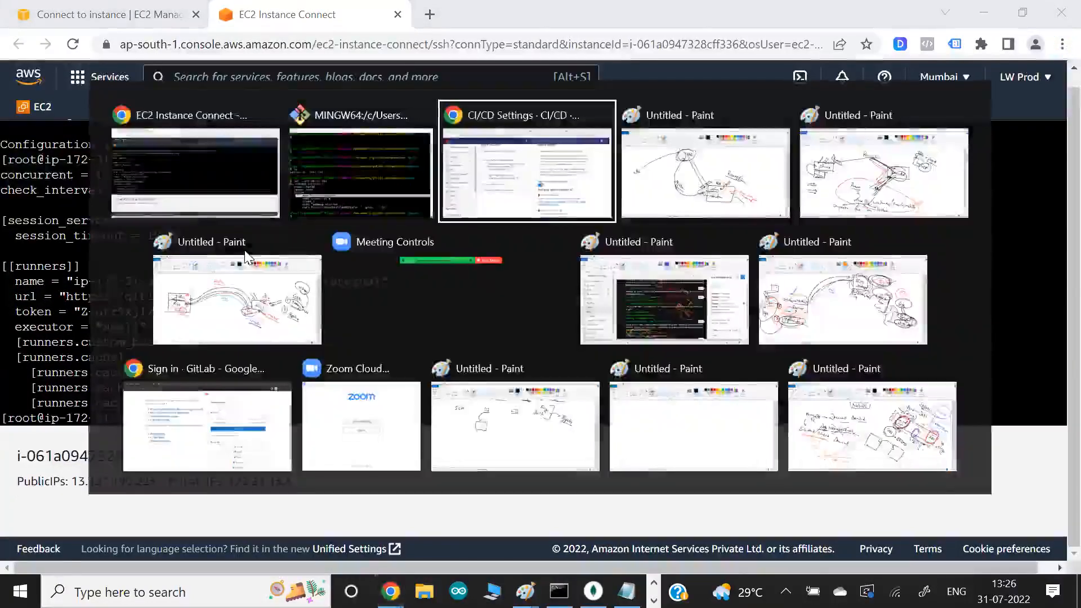
scroll(296, 459, up, 1)
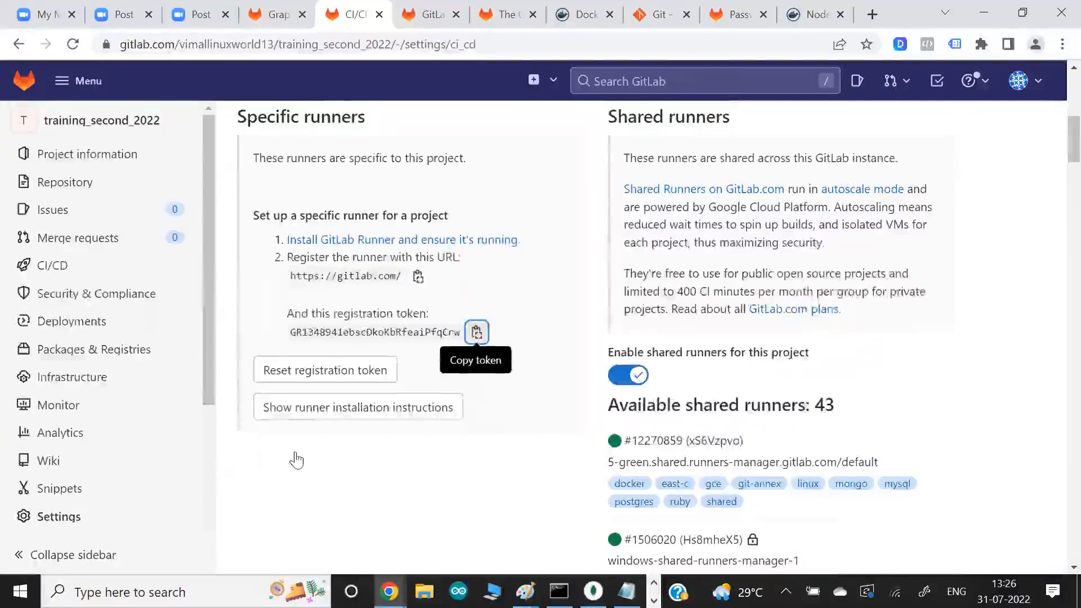
key(alt+Tab)
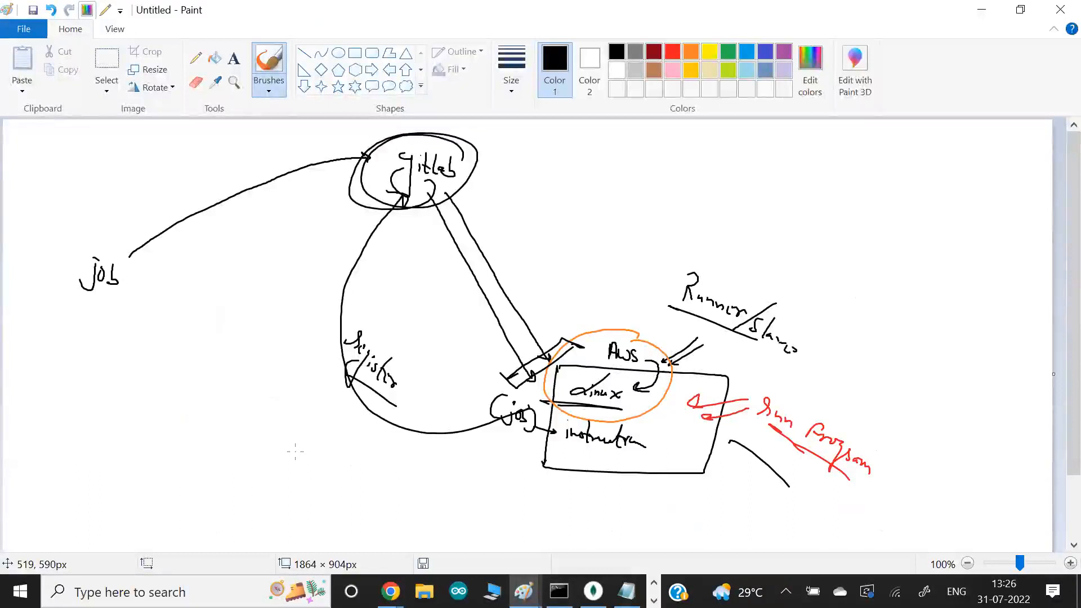
key(alt+Tab)
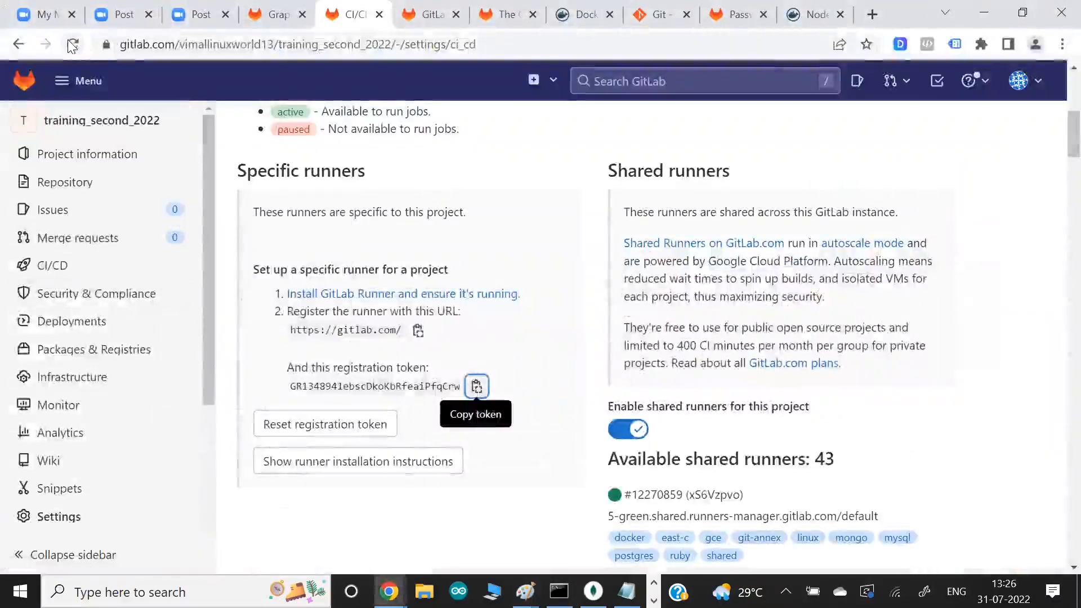
click(72, 45)
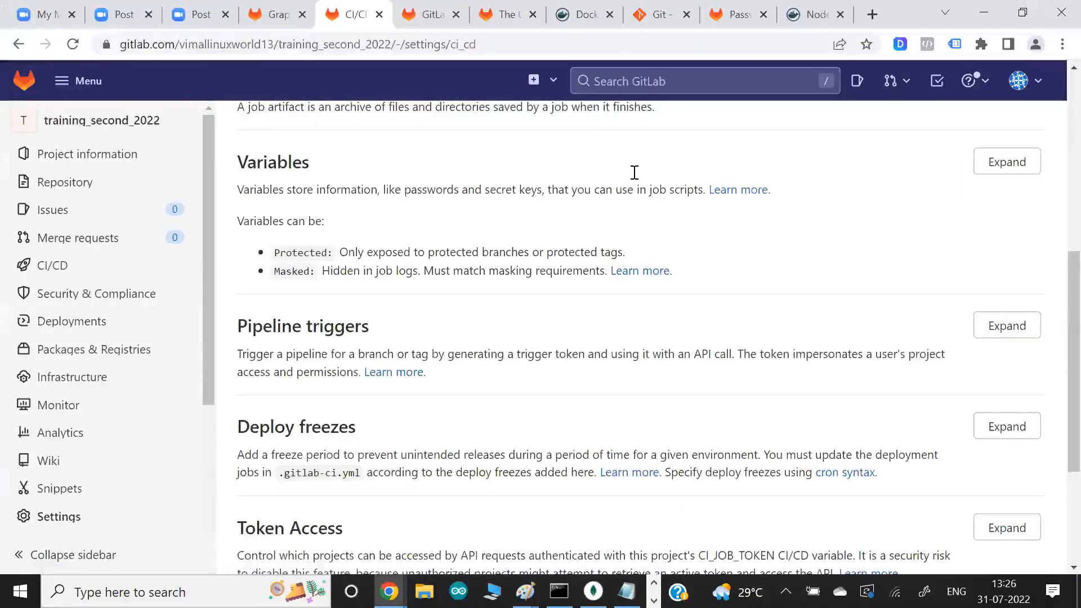
- Expand the Runners section and examine the Available specific runners list
scroll(634, 171, up, 2)
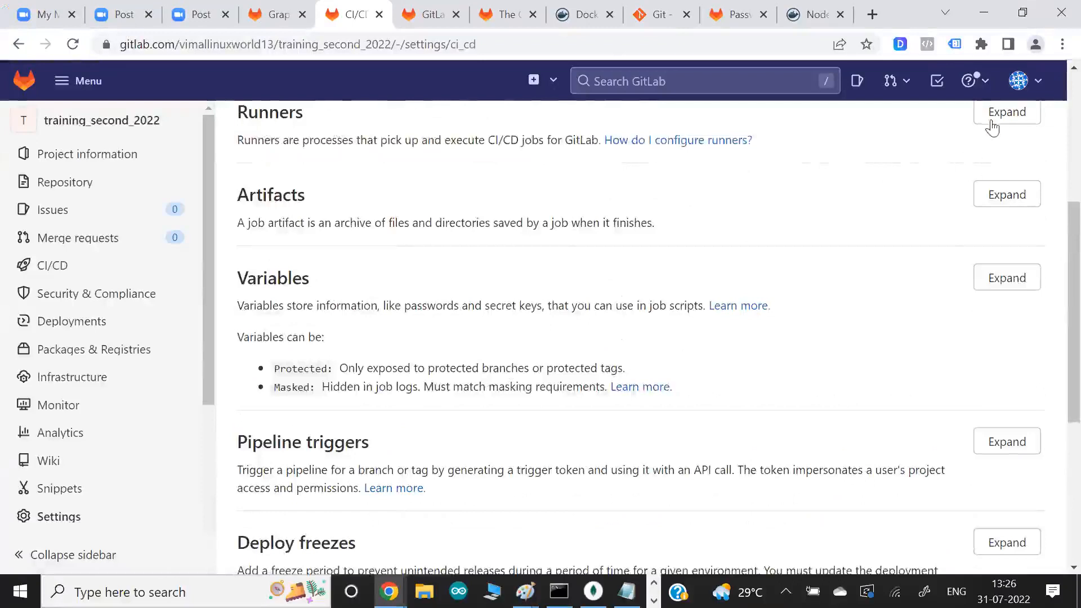
click(997, 113)
scroll(718, 270, down, 1)
scroll(719, 275, down, 3)
drag(343, 418, 406, 415)
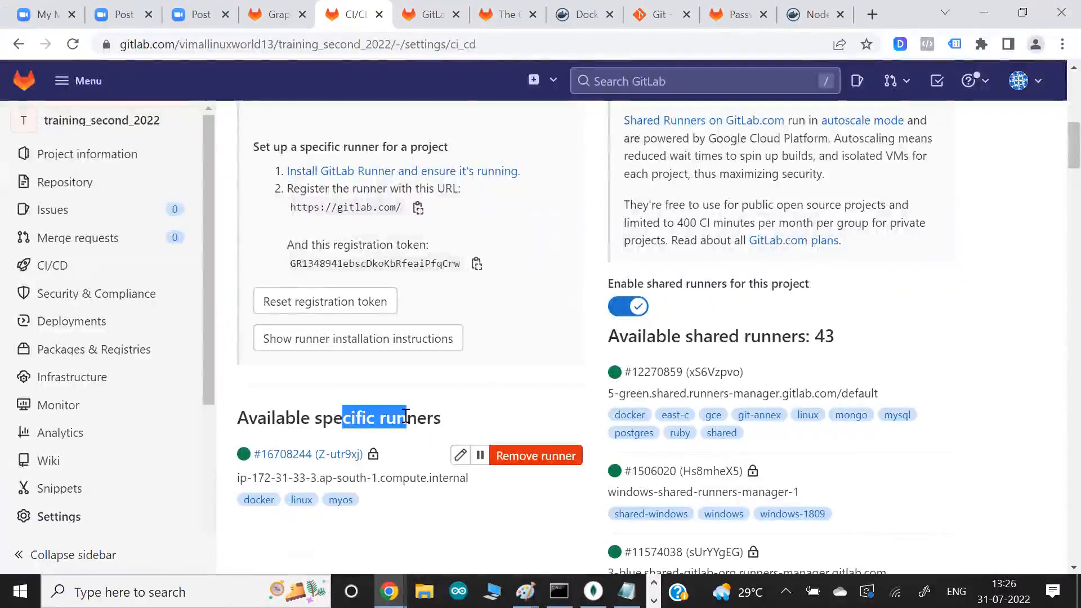
- Return to the EC2 terminal and review the config.toml contents and the tags entered during the runner's registration
key(alt+Tab)
key(alt+Tab)
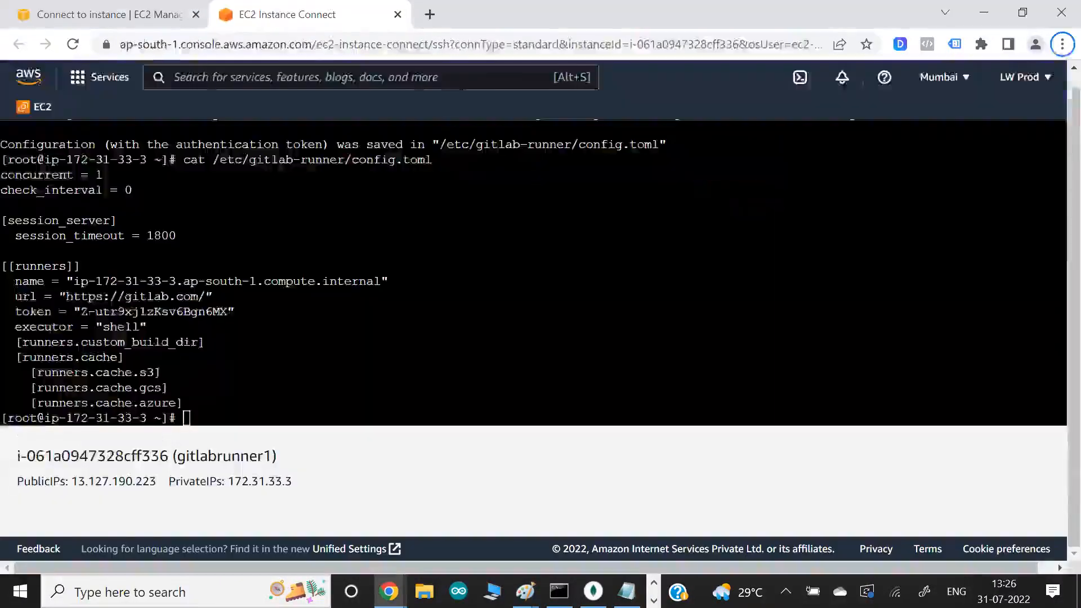
drag(1, 172, 234, 384)
click(302, 312)
scroll(302, 312, up, 4)
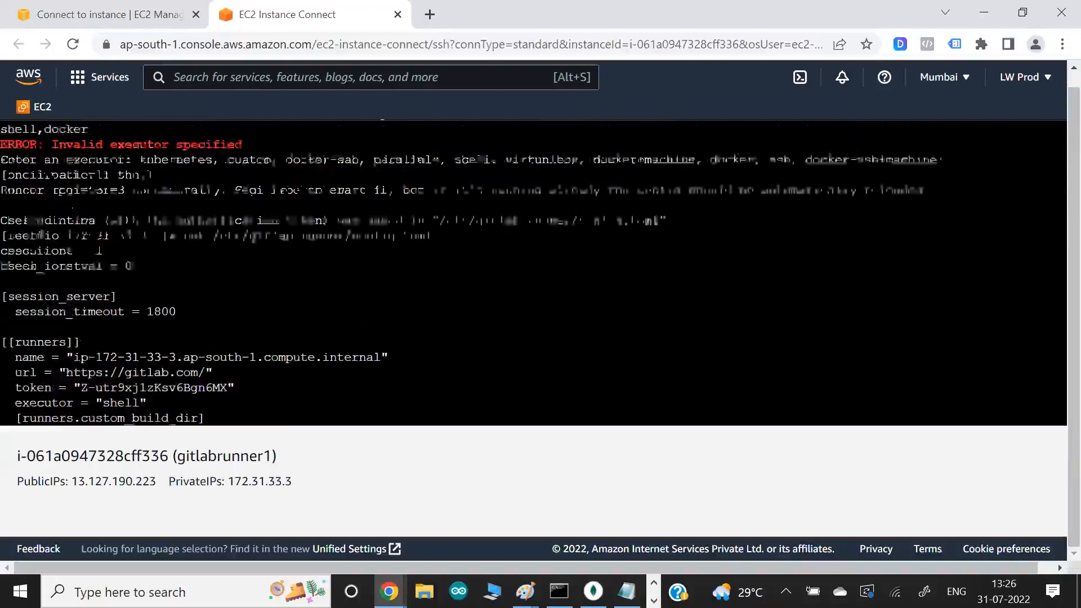
scroll(302, 312, up, 2)
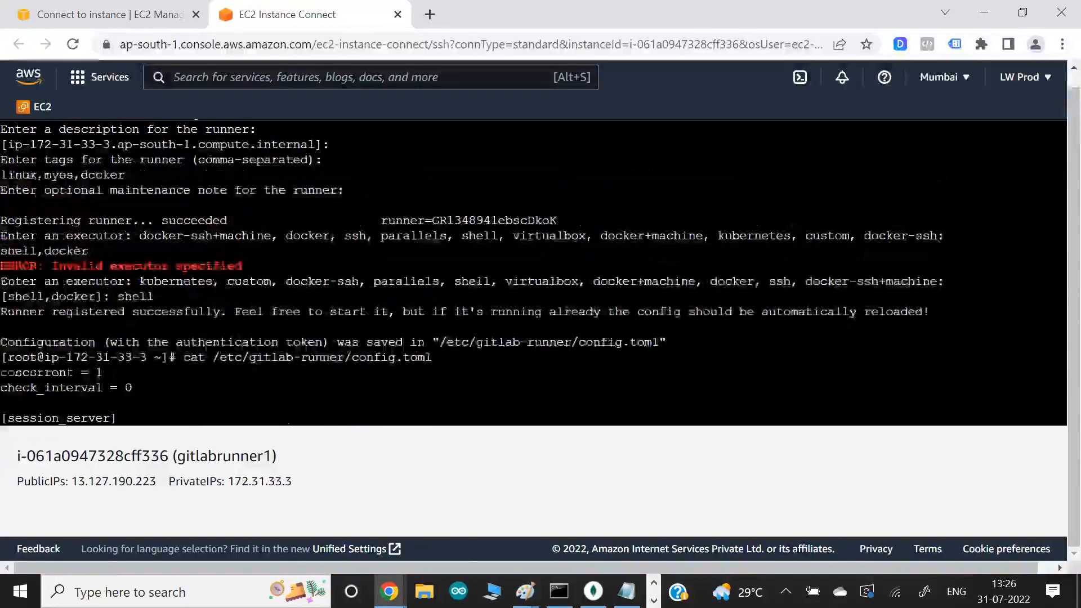
drag(23, 175, 154, 175)
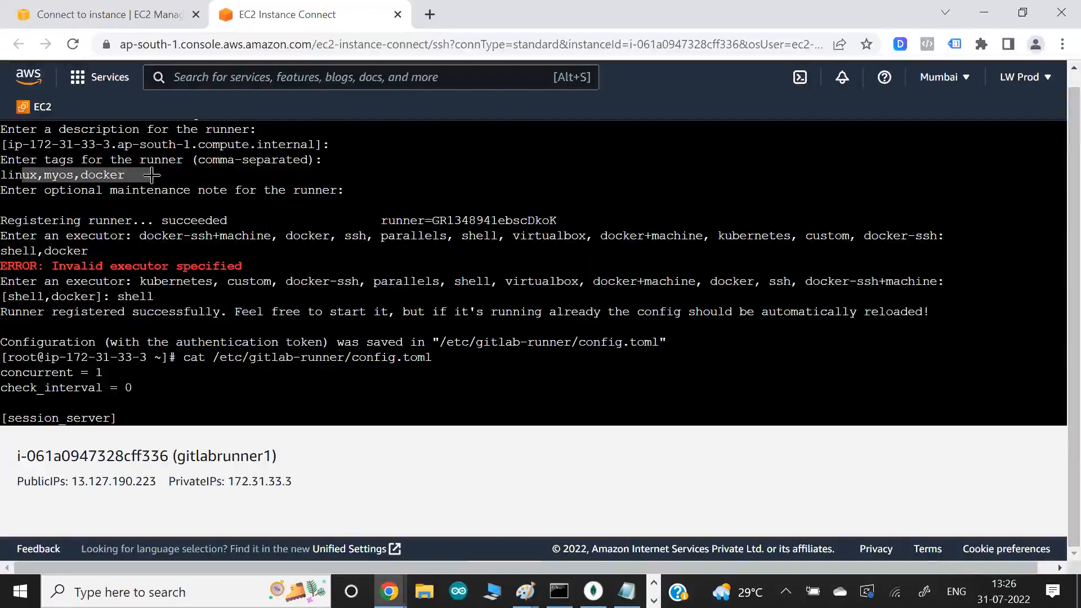
- Switch back to GitLab and examine the specific runner's tags, comparing the Available specific runners and Available shared runners lists
key(alt+Tab)
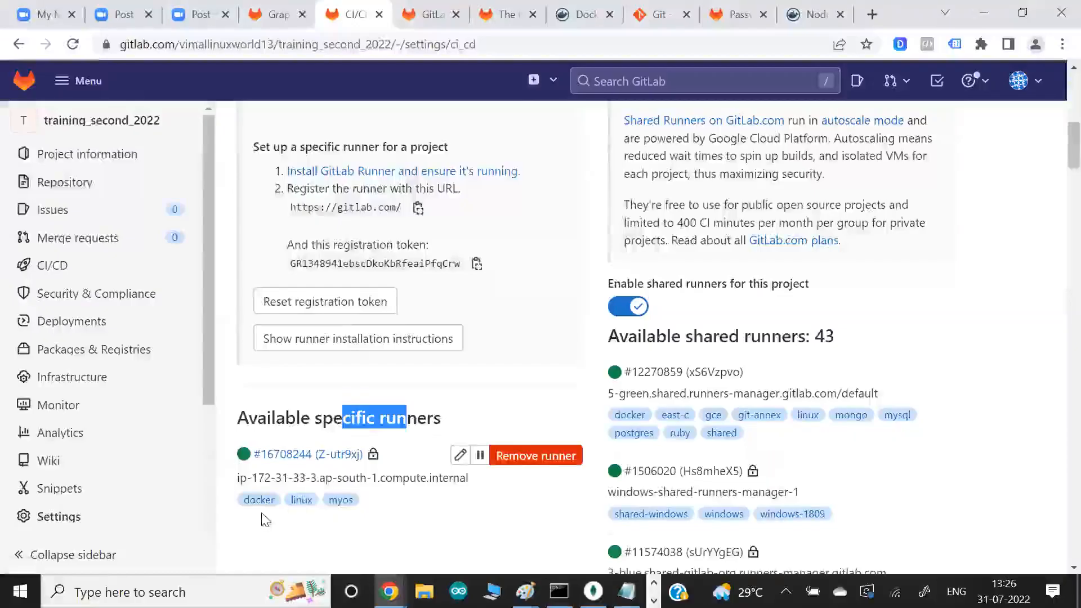
click(301, 524)
scroll(301, 524, down, 1)
scroll(302, 524, down, 1)
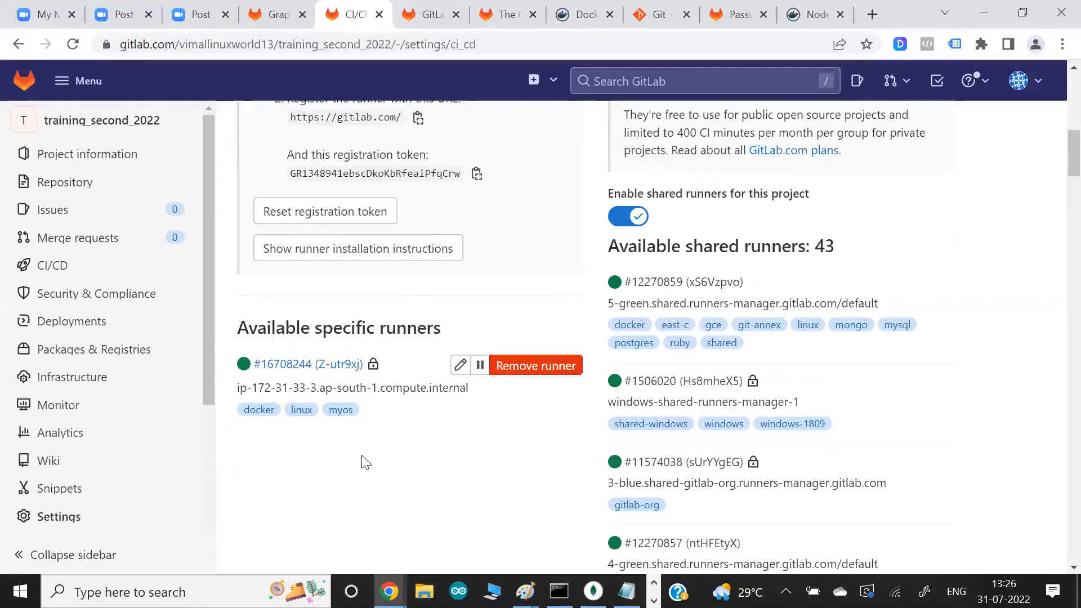
drag(373, 336, 437, 326)
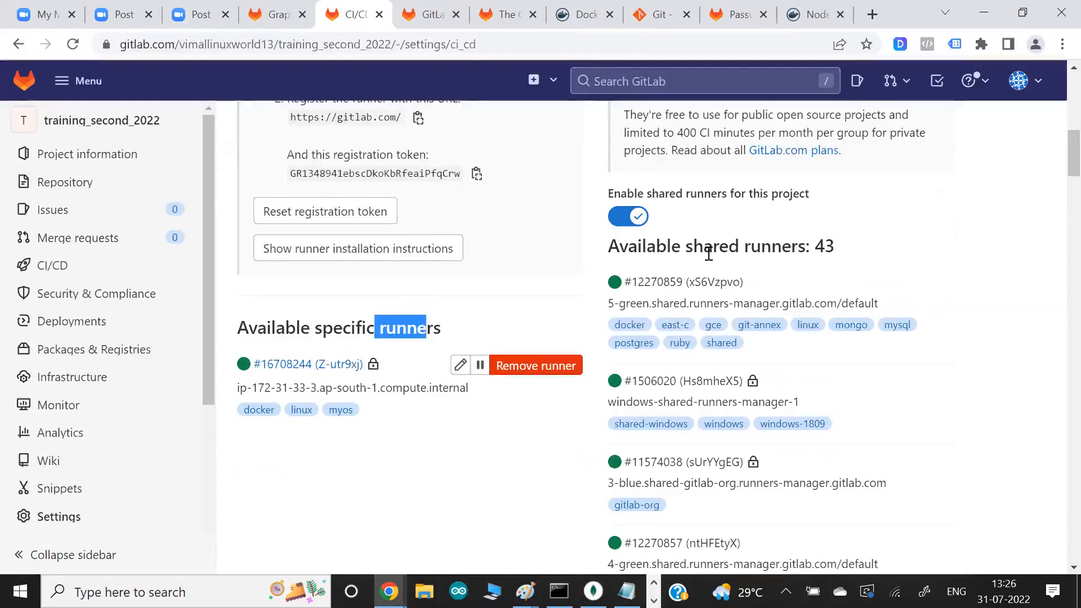
drag(713, 246, 781, 251)
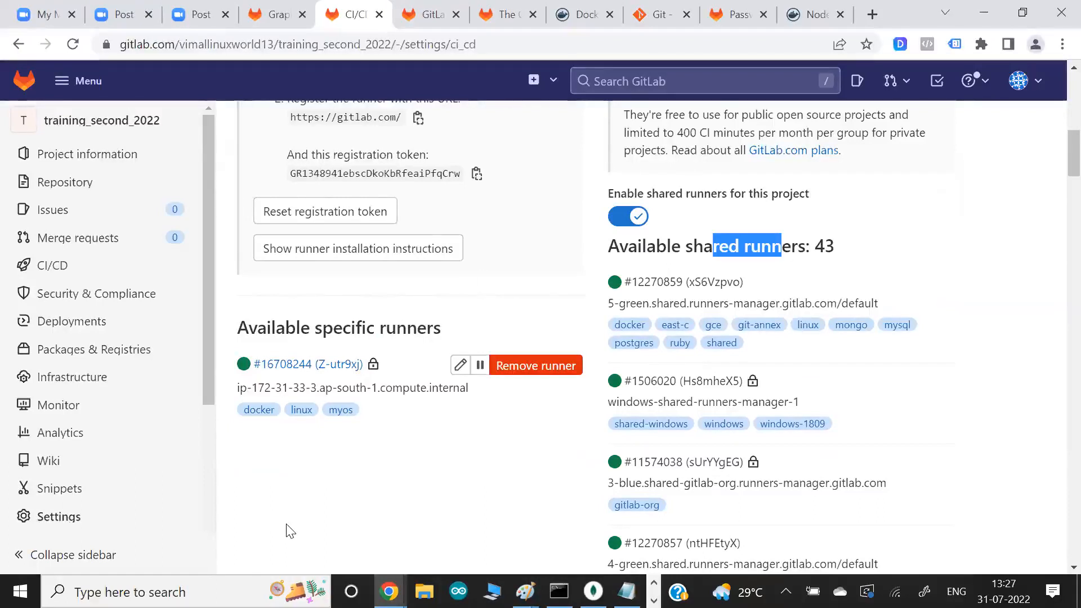
click(294, 471)
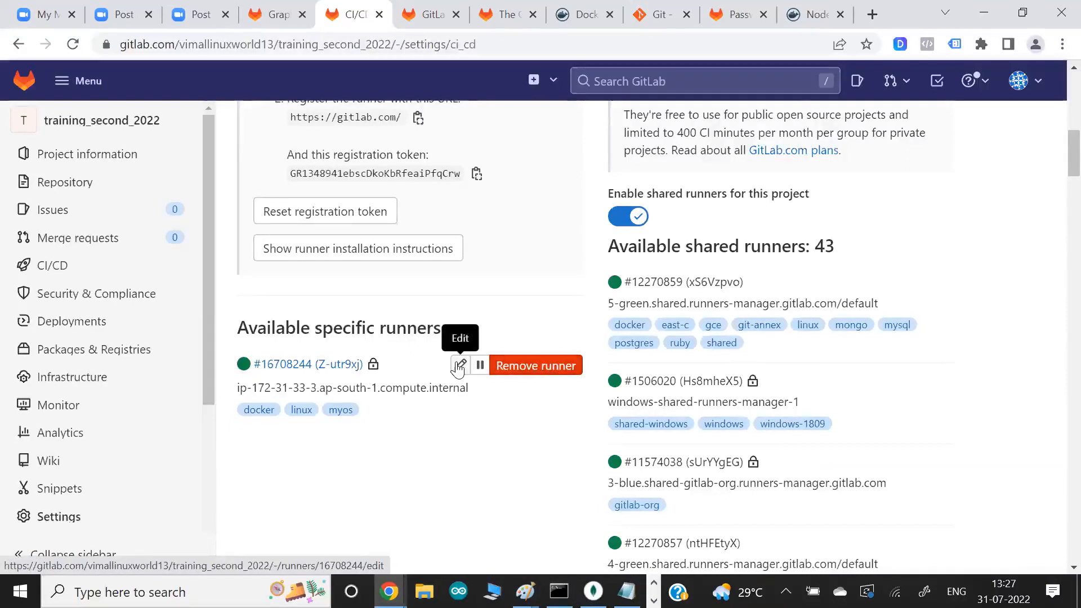
- Open the project's specific runner details page and examine its properties, including the Active status
click(282, 367)
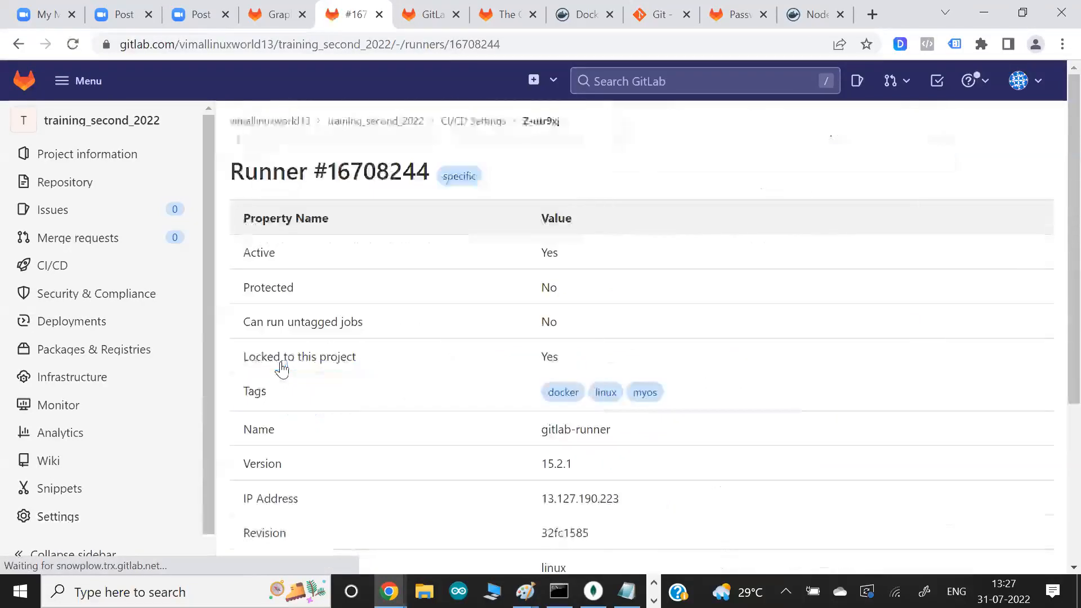
scroll(425, 324, down, 2)
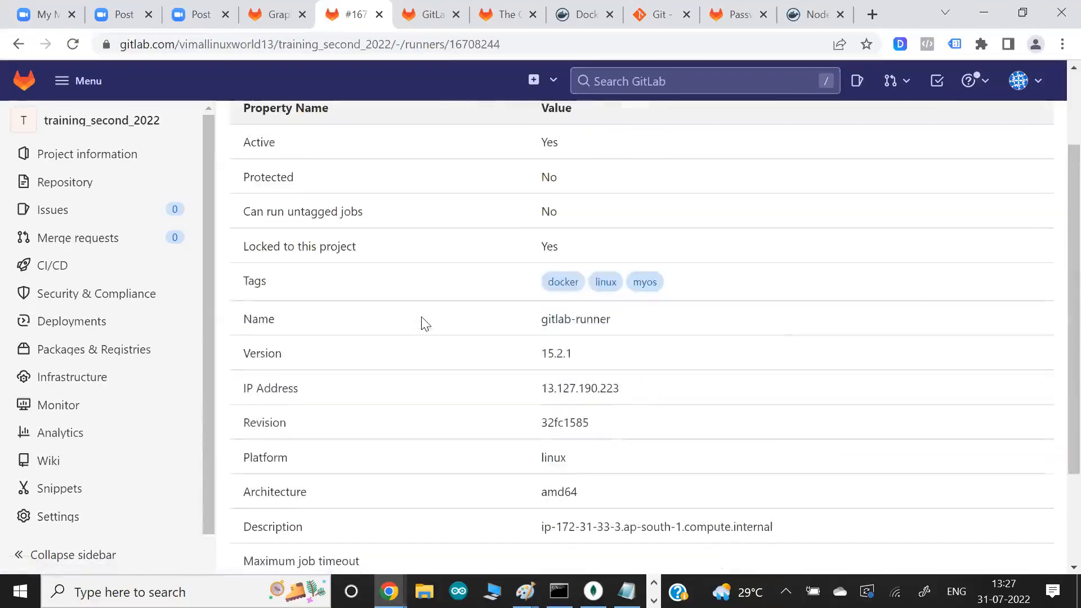
scroll(425, 324, up, 2)
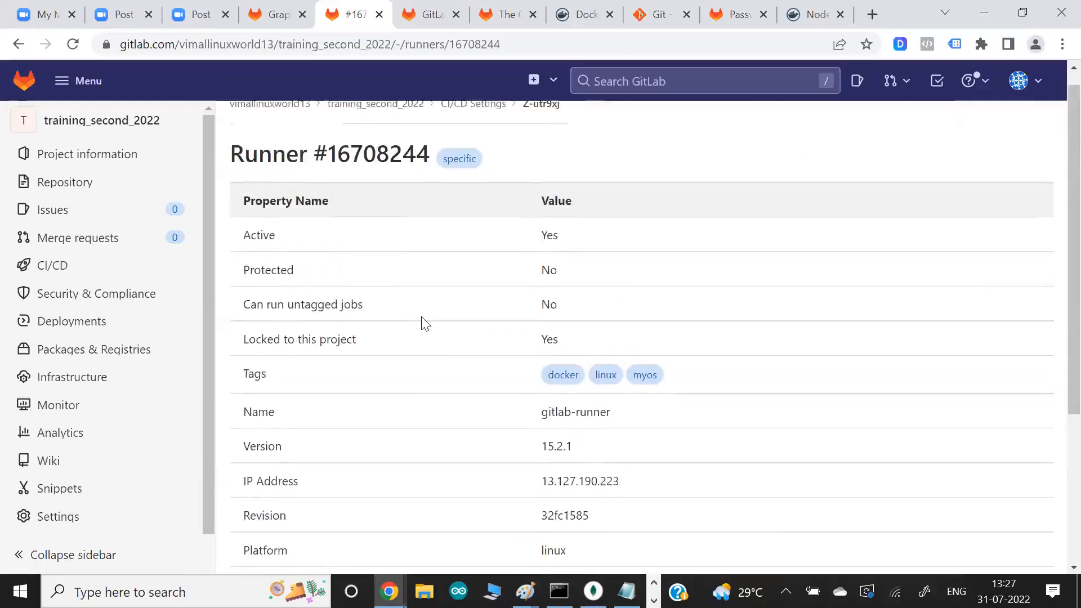
double_click(549, 225)
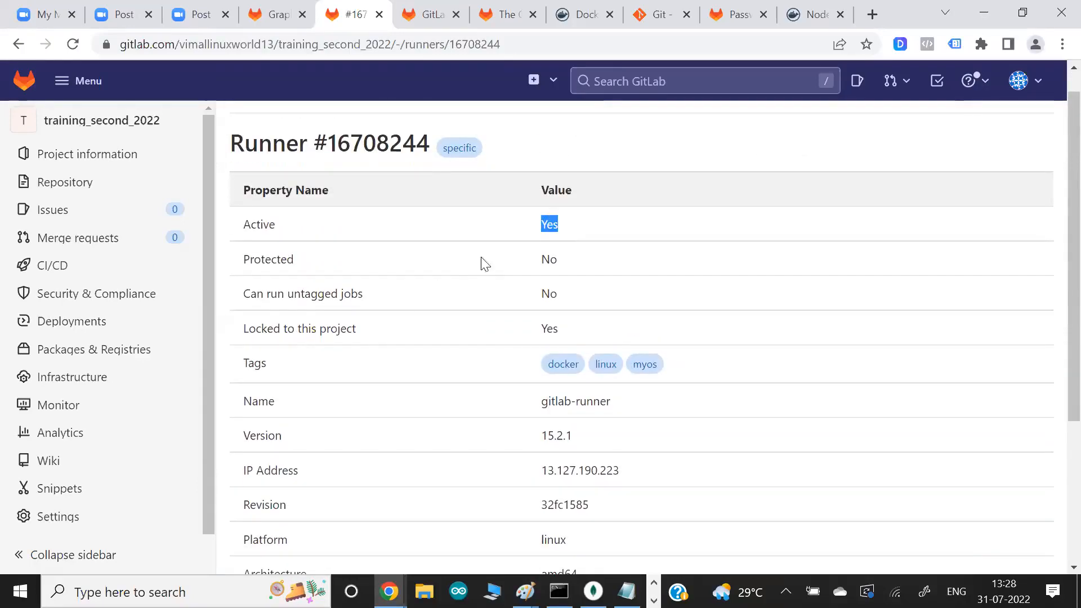
scroll(401, 304, down, 1)
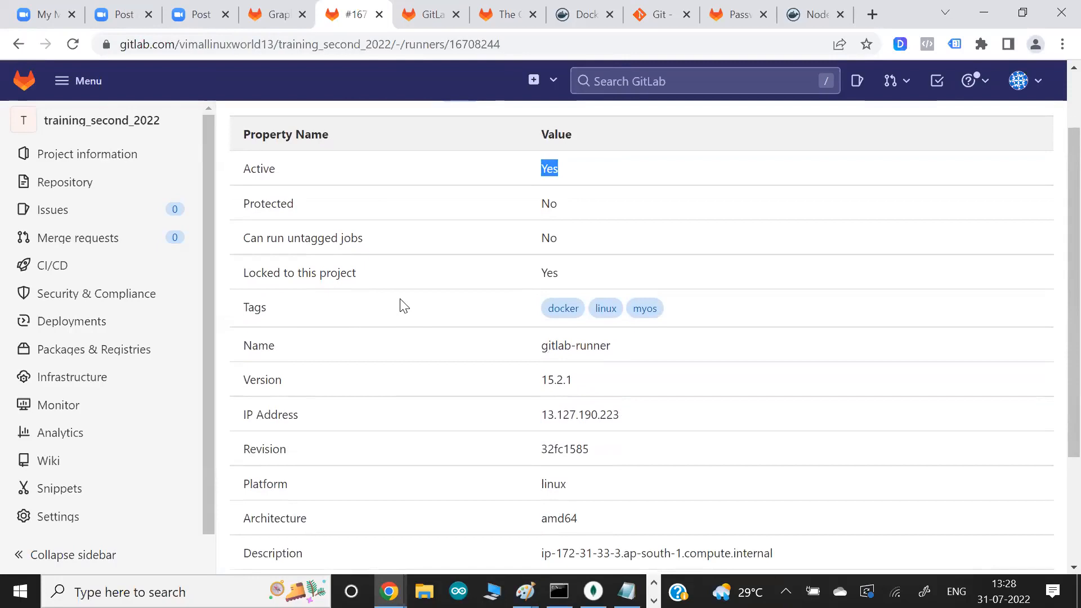
scroll(531, 379, up, 2)
scroll(441, 379, down, 3)
- Compare the runner's IP Address in GitLab with the public IP address on the EC2 Connect to instance page
drag(541, 357, 622, 361)
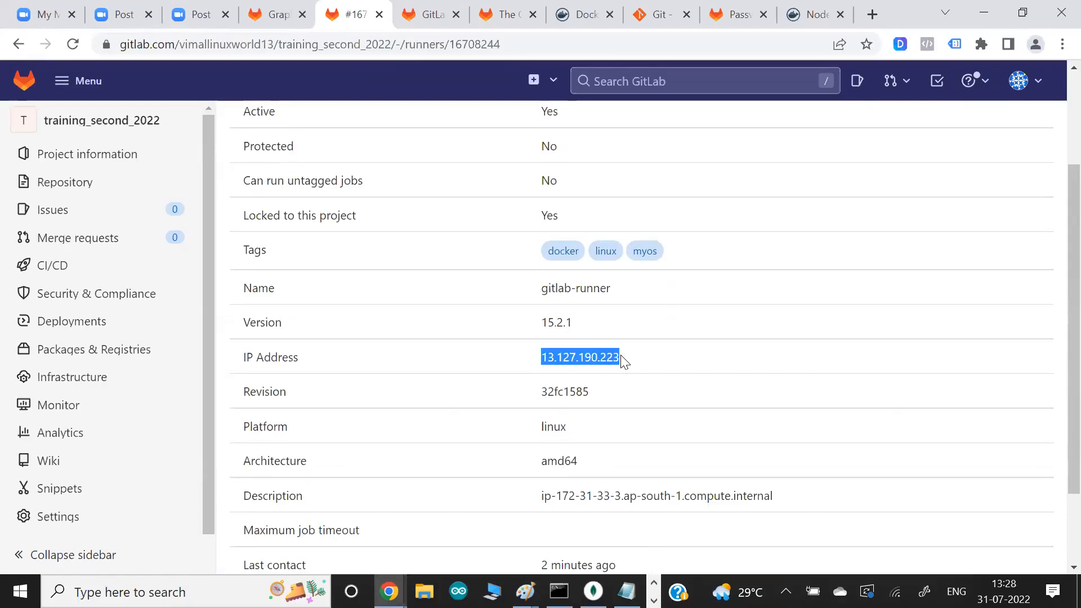
key(alt+Tab)
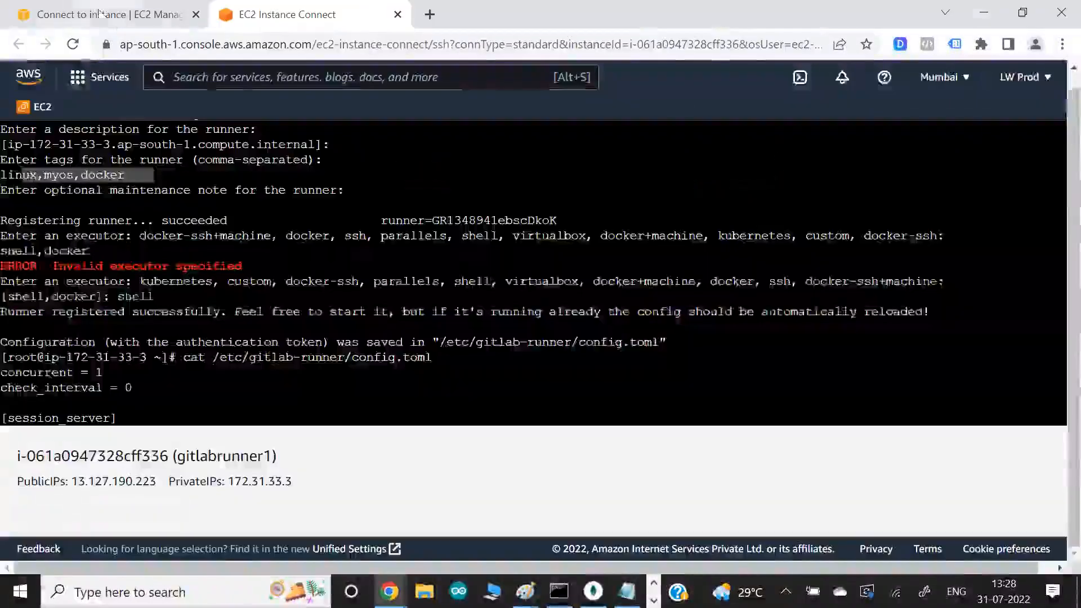
click(101, 17)
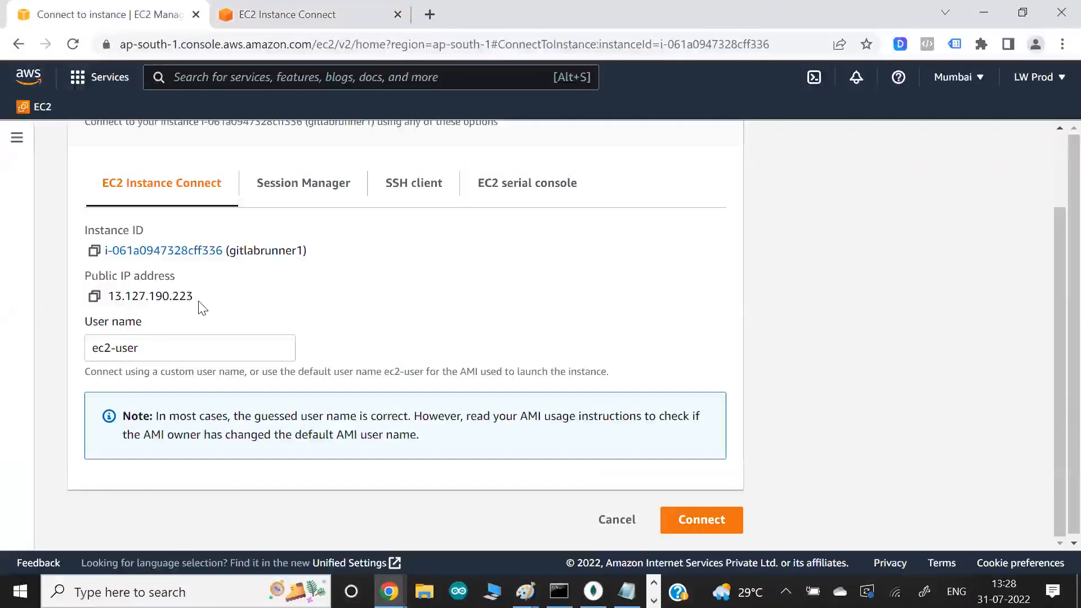
key(alt+Tab)
- Run hostname in the EC2 terminal and compare its output with the runner's Description on the GitLab details page
scroll(555, 459, down, 1)
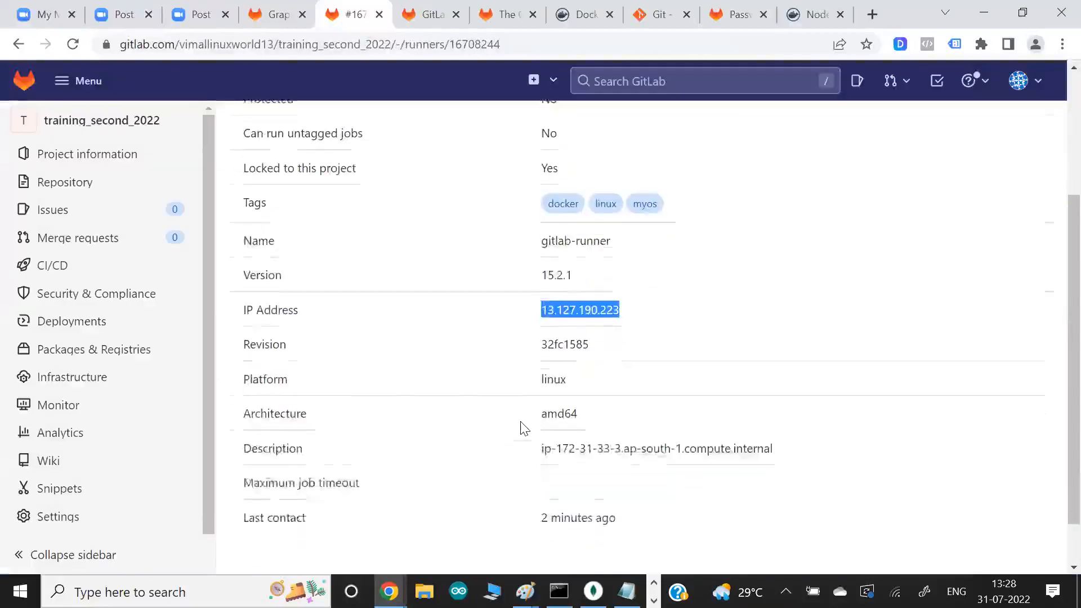
drag(551, 445, 707, 451)
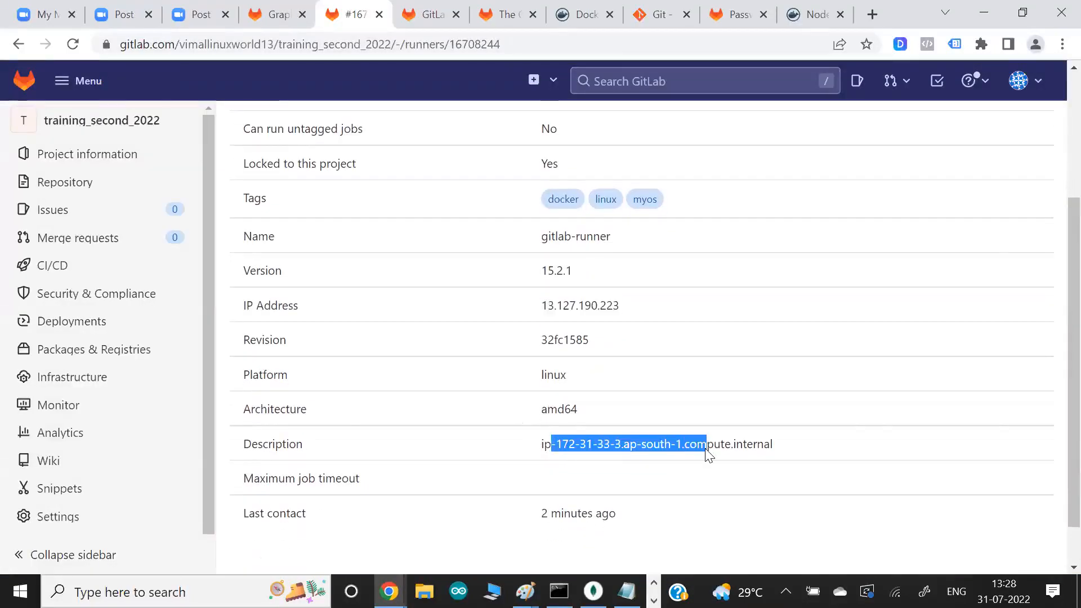
key(alt+Tab)
key(Tab)
key(Tab)
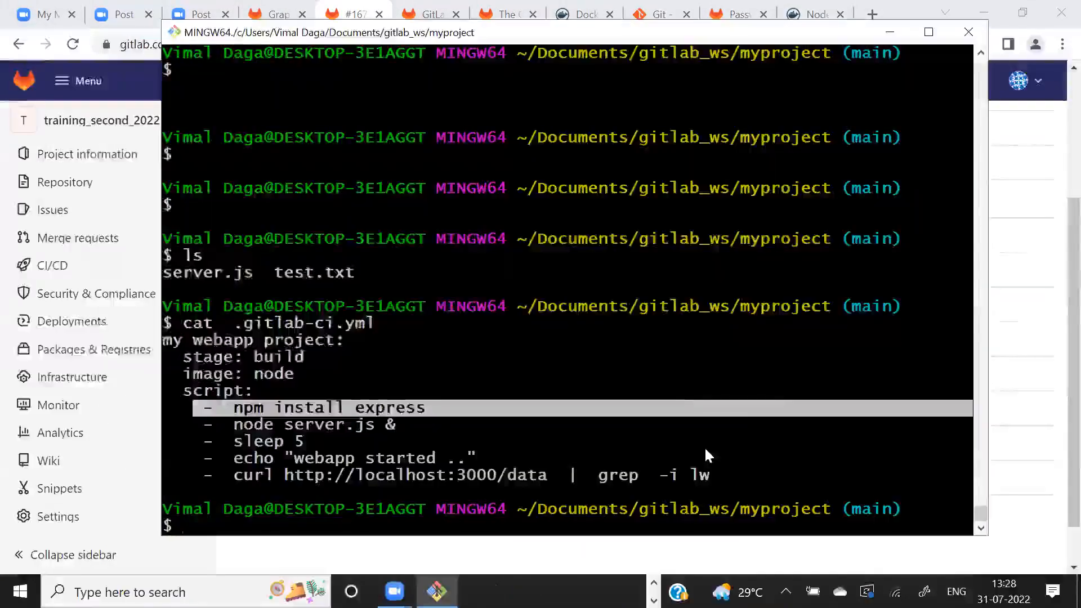
key(alt+Tab)
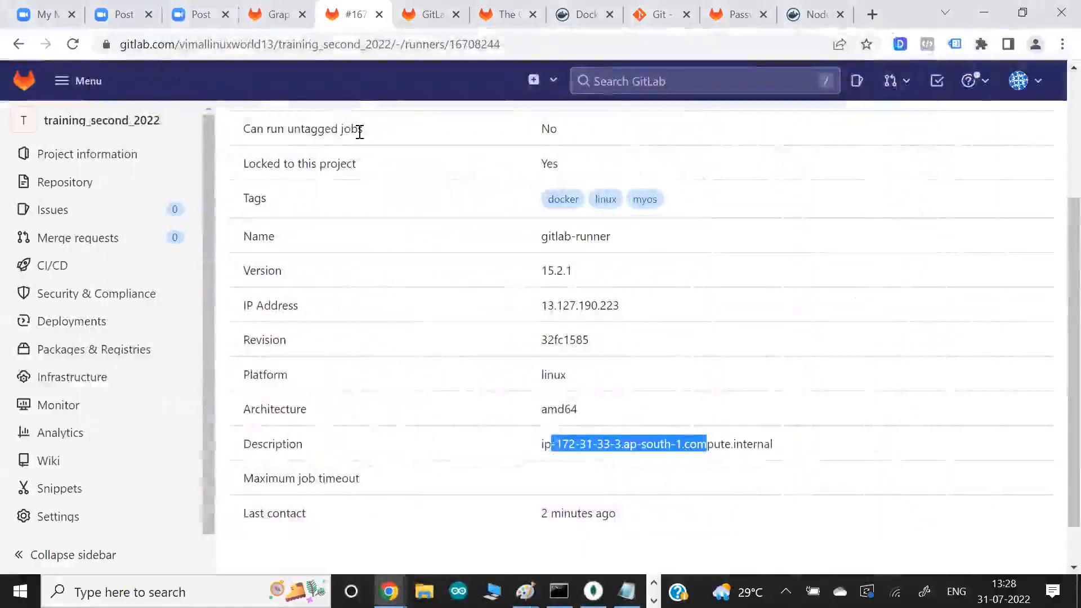
key(alt+Tab)
key(Tab)
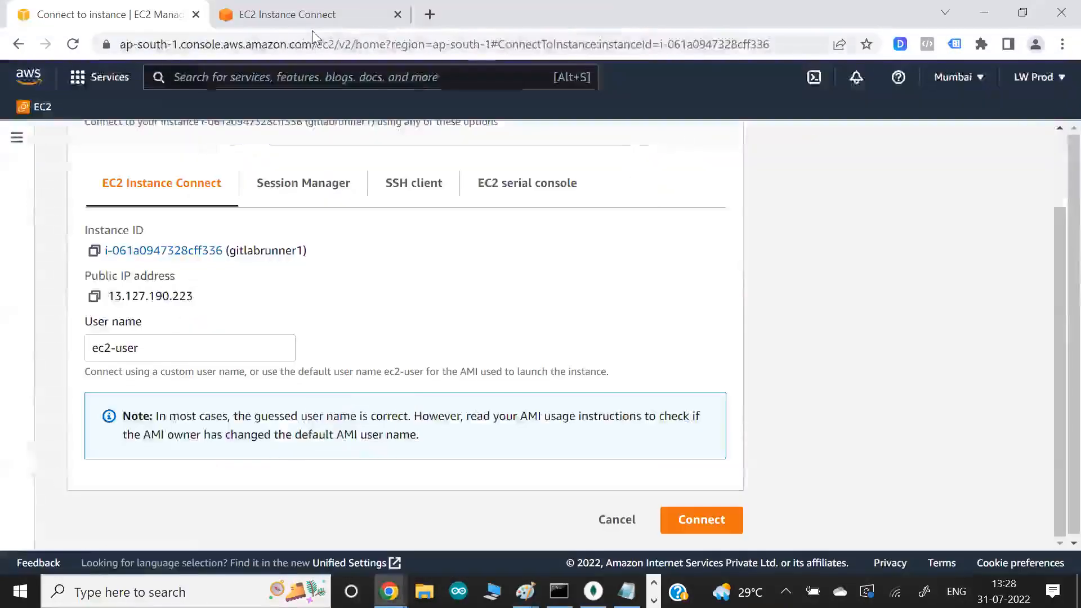
click(311, 25)
text(hostname)
key(Return)
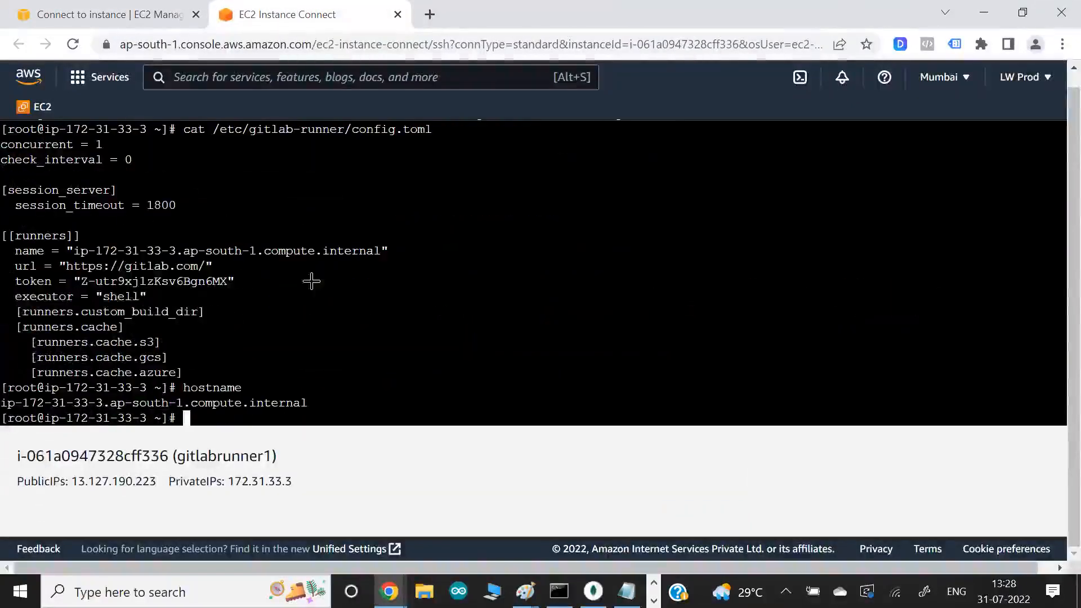
key(alt+Tab)
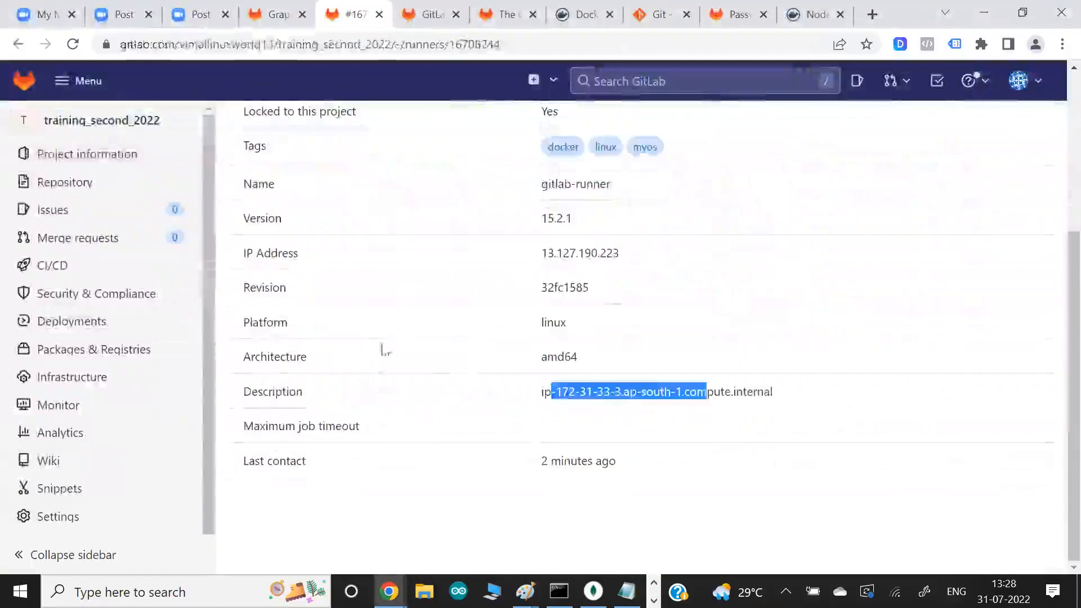
- Check the runner's Last contact on its details page and reopen the Runners section of the project's CI/CD settings
double_click(585, 462)
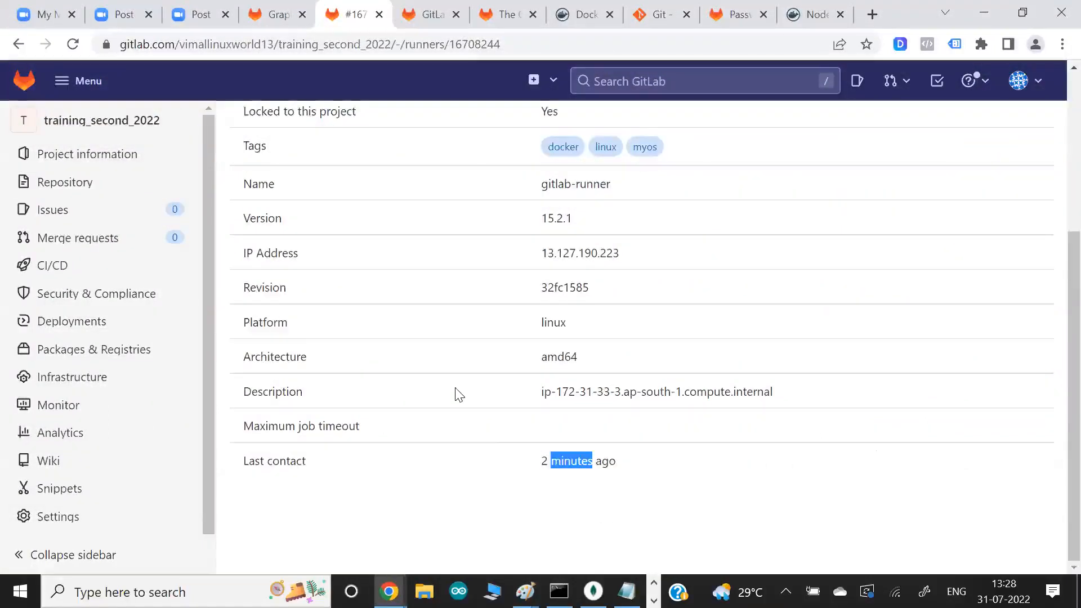
scroll(457, 394, up, 5)
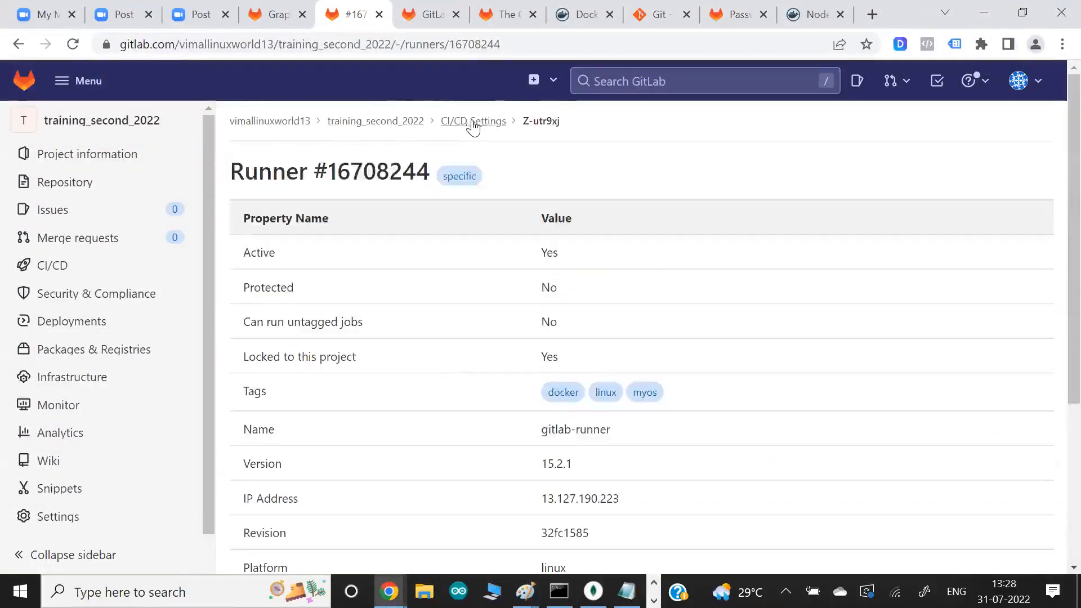
click(474, 121)
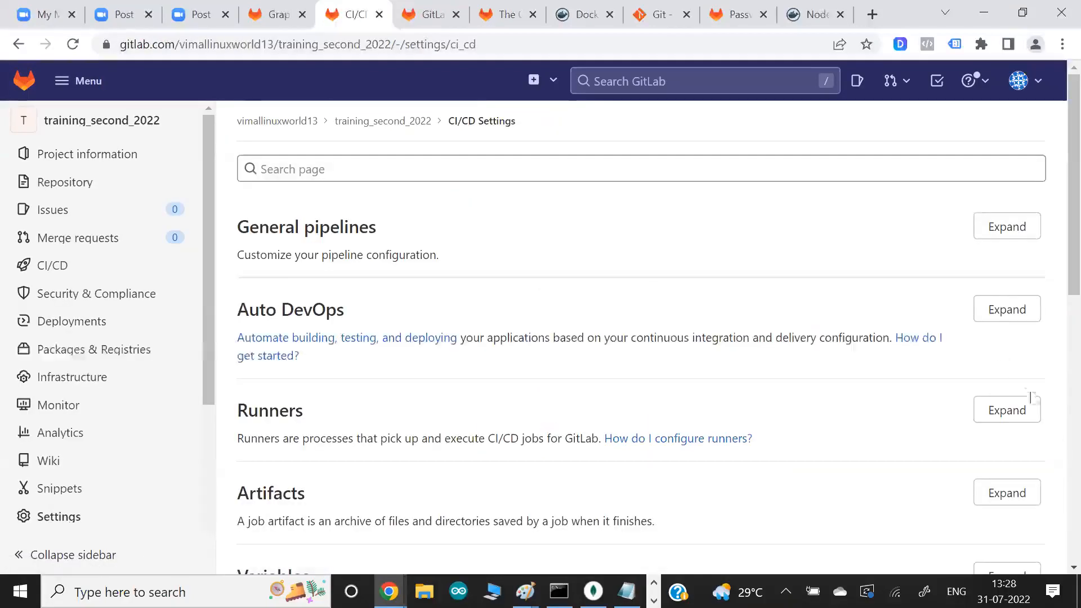
click(1009, 410)
scroll(568, 358, down, 5)
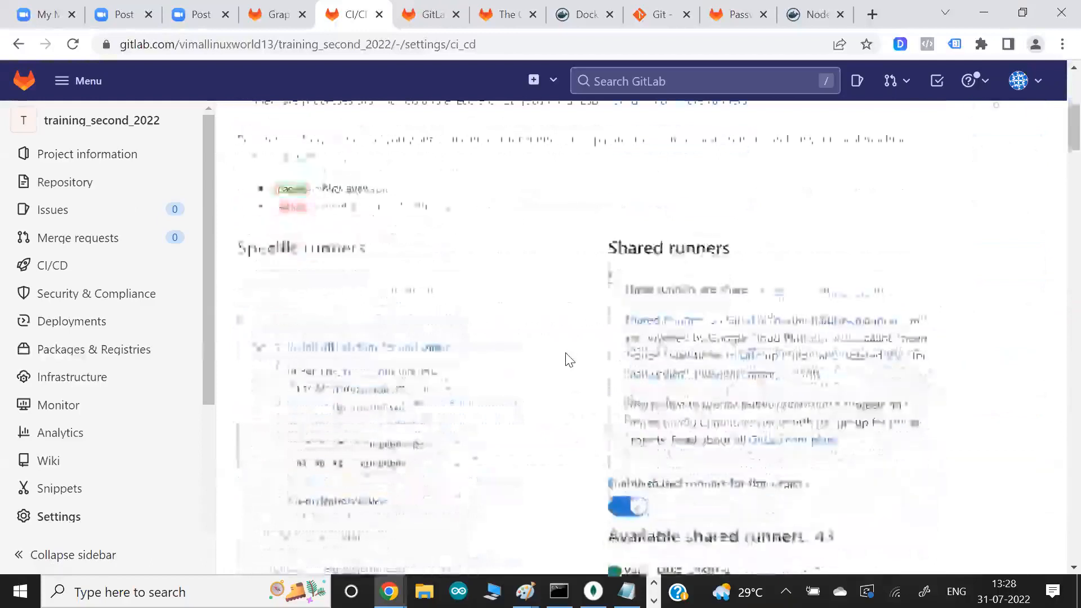
scroll(442, 394, down, 2)
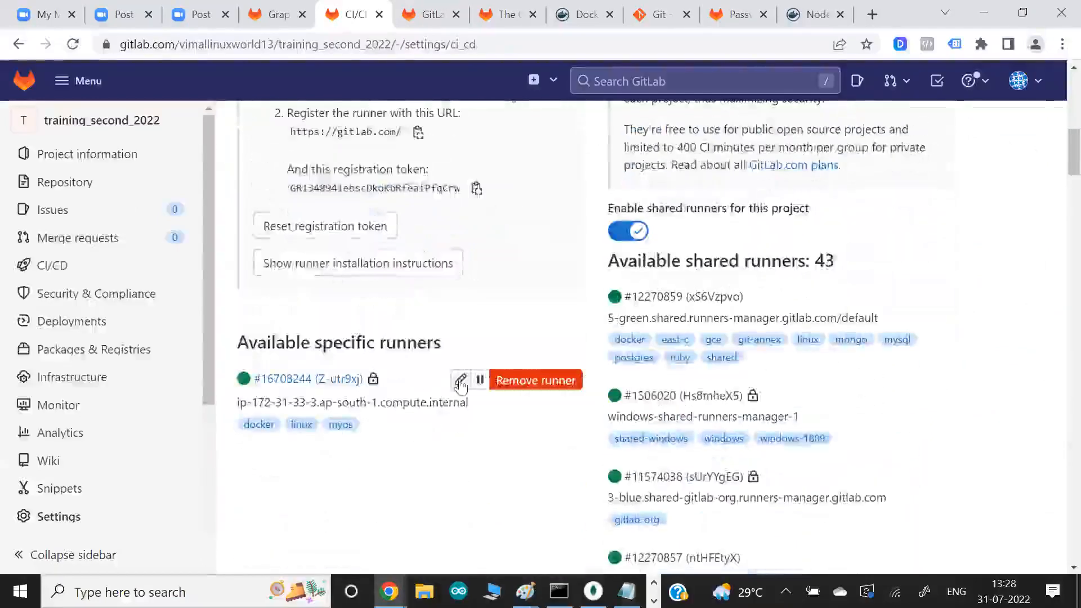
- Open the specific runner's edit page, review its options and tags, and return to its details page
click(460, 381)
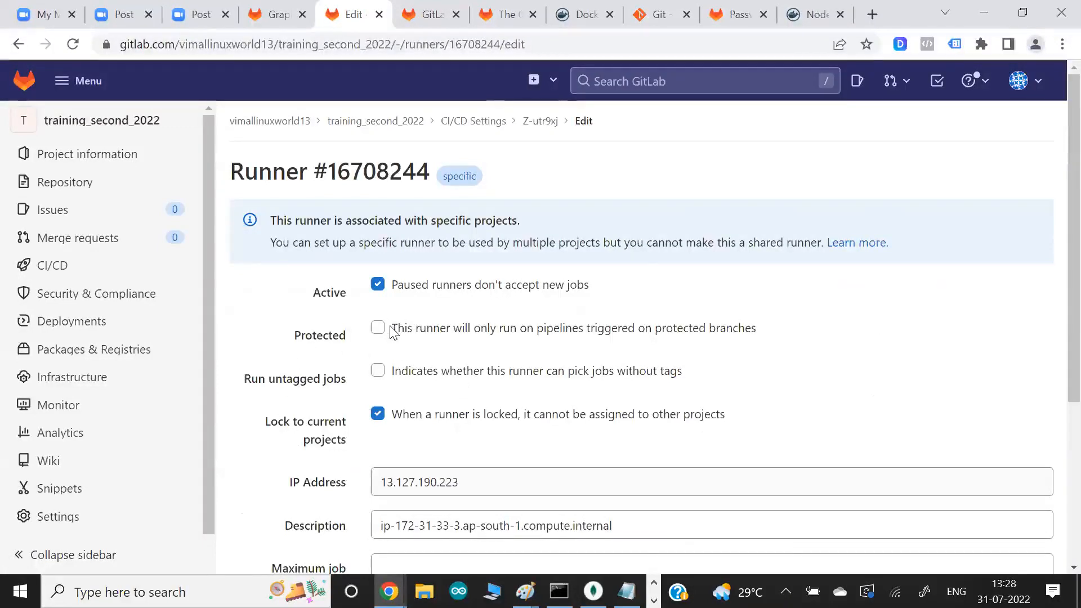
scroll(317, 449, down, 5)
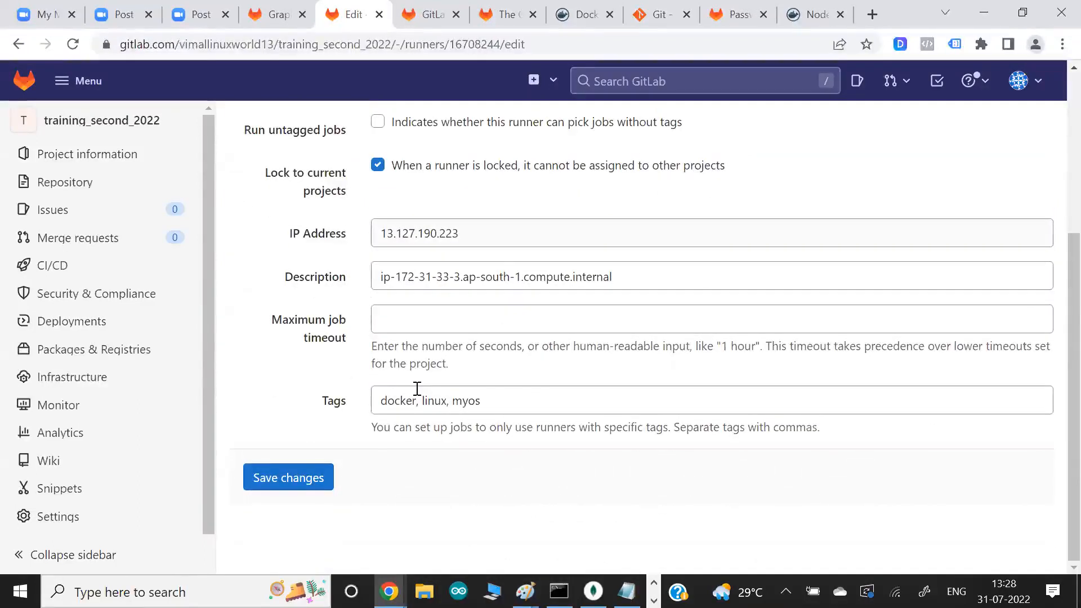
scroll(417, 389, up, 5)
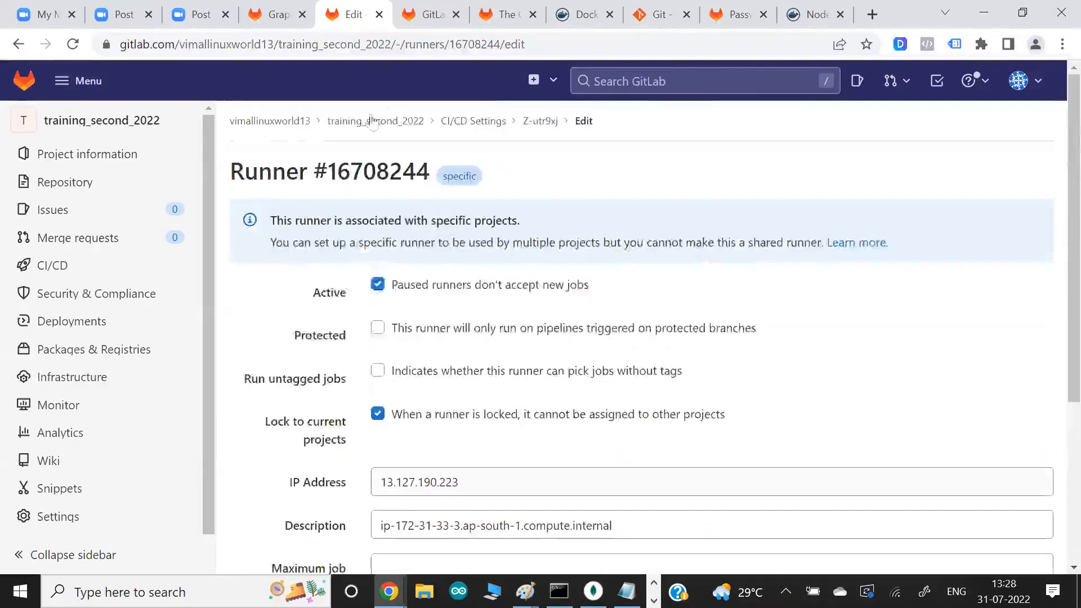
click(527, 123)
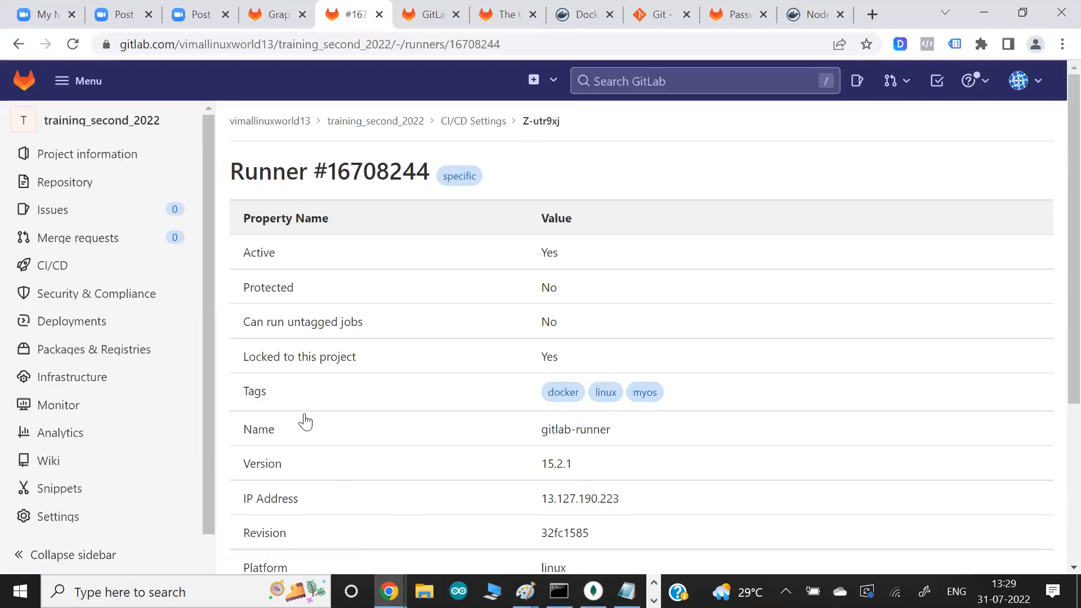
mouse_move(306, 422)
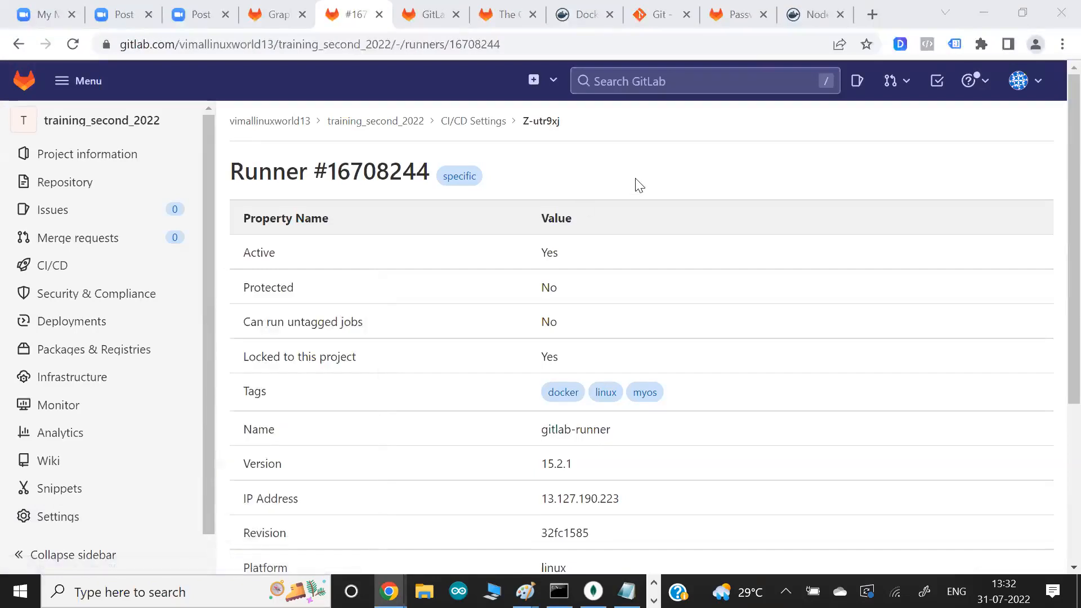
- Expand Runners in the project's CI/CD settings and examine the available specific runner and its tags
key(alt+Tab)
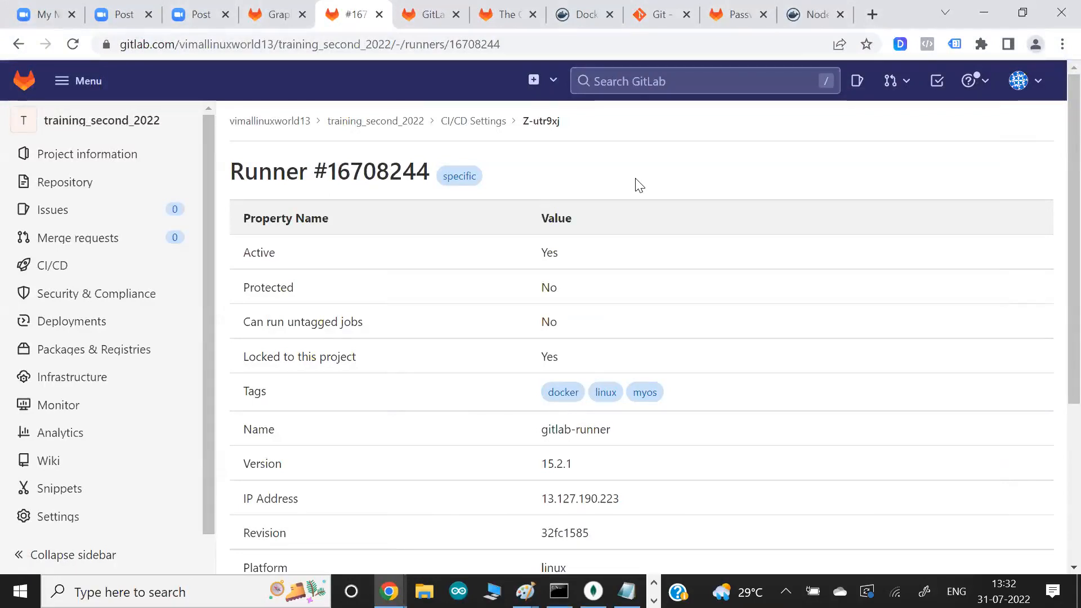
click(475, 128)
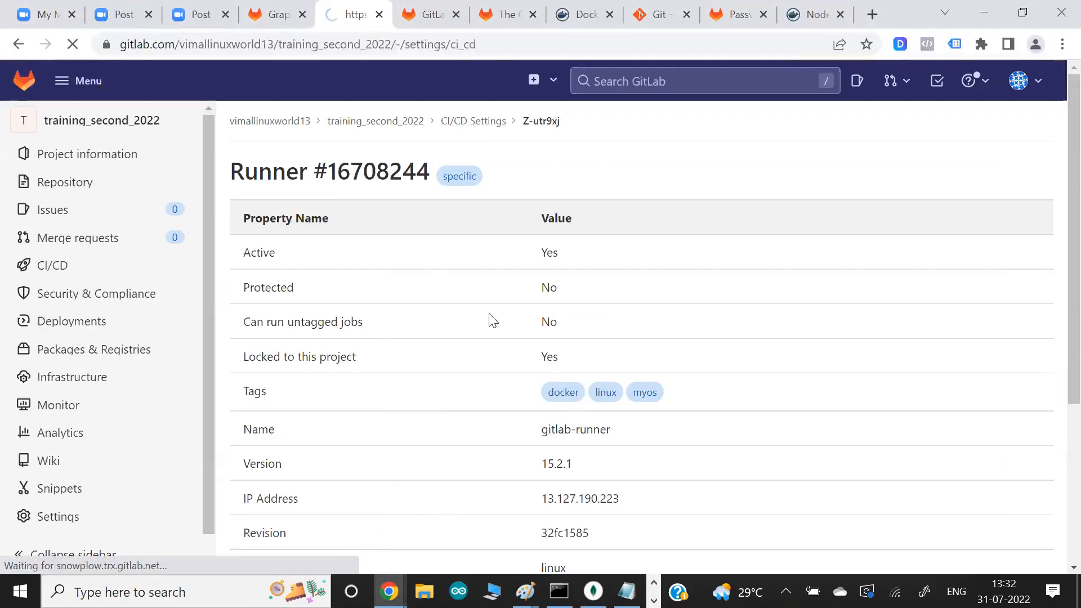
scroll(583, 326, down, 3)
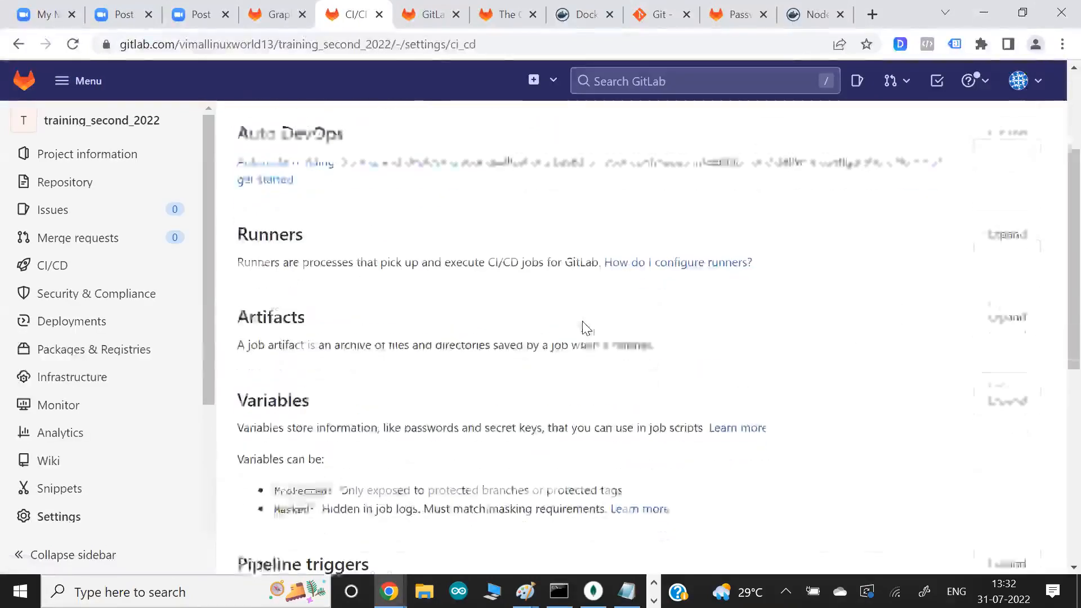
click(998, 194)
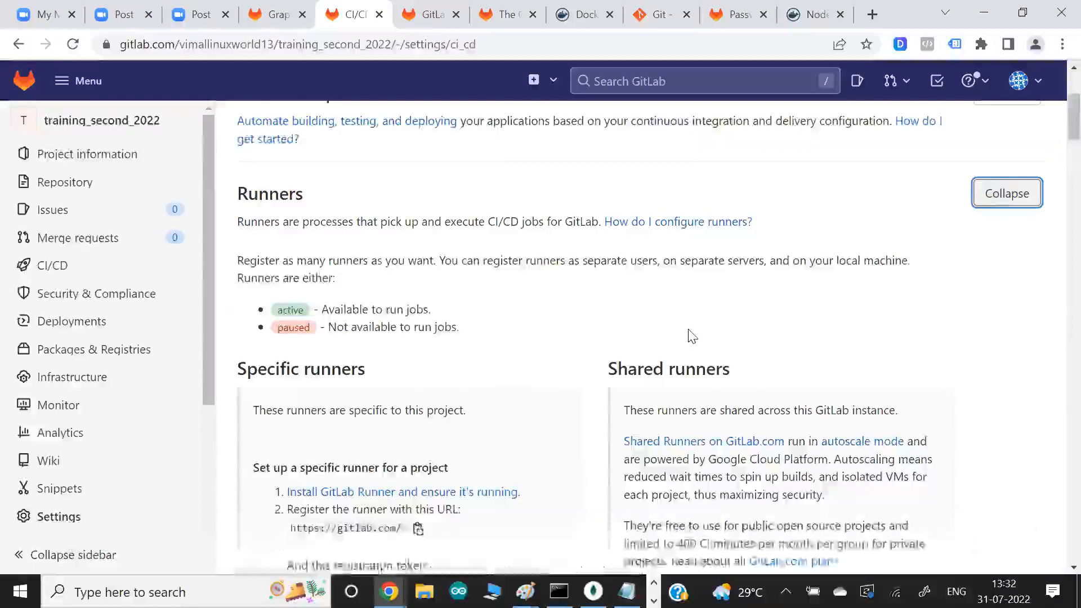
scroll(698, 343, down, 8)
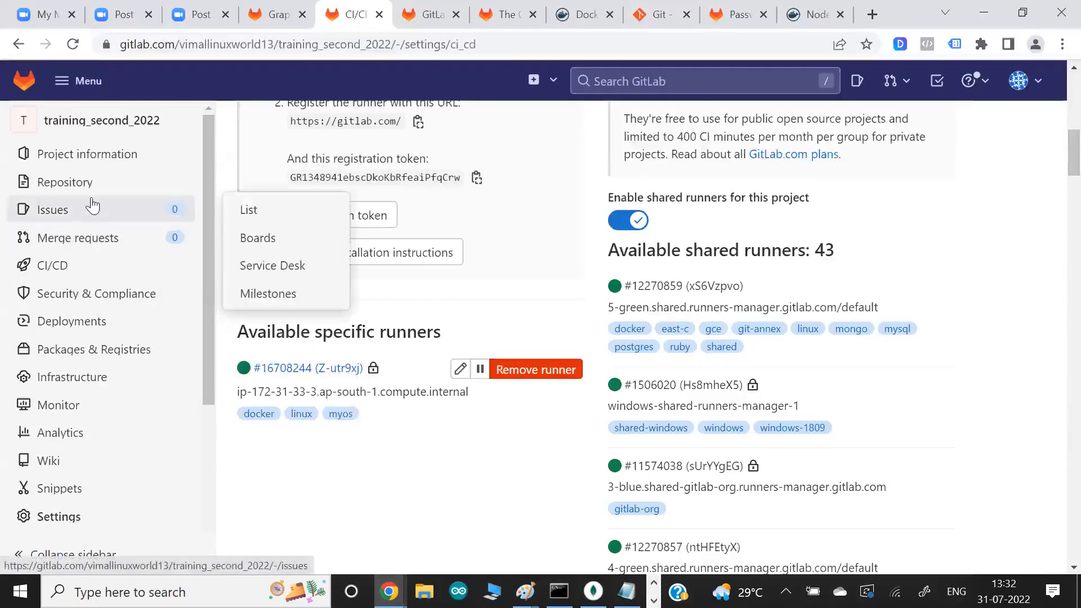
- Open .gitlab-ci.yml from the project's repository files for editing on the main branch
mouse_move(91, 192)
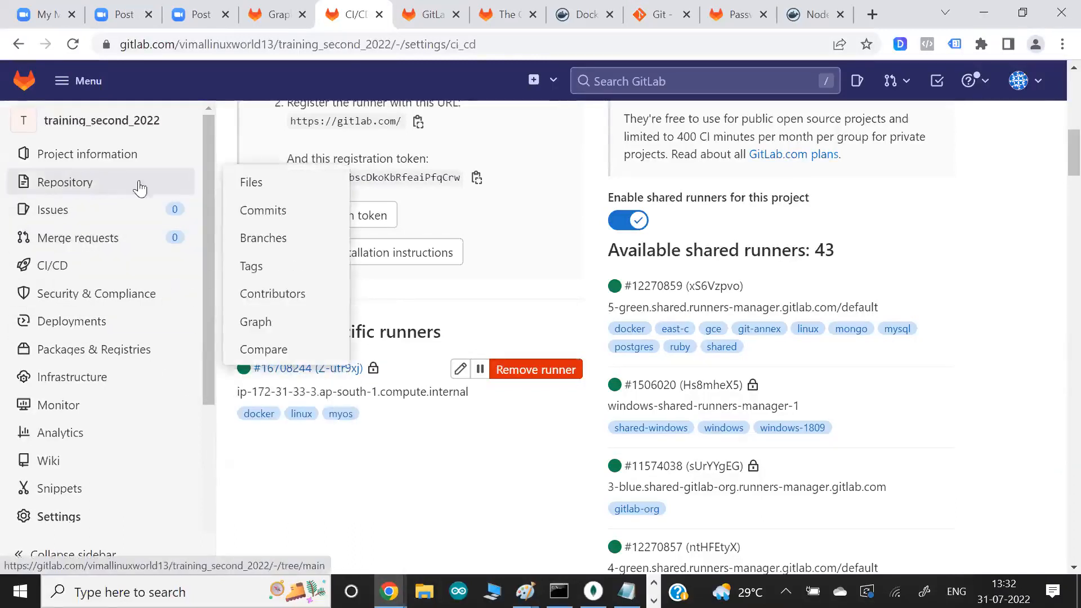
click(264, 184)
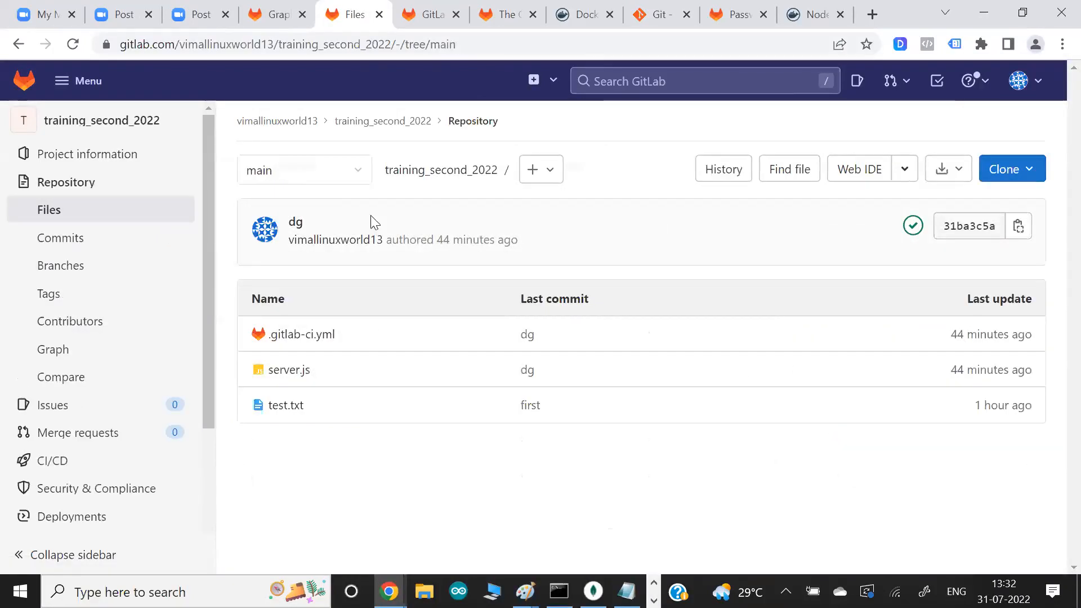
click(314, 335)
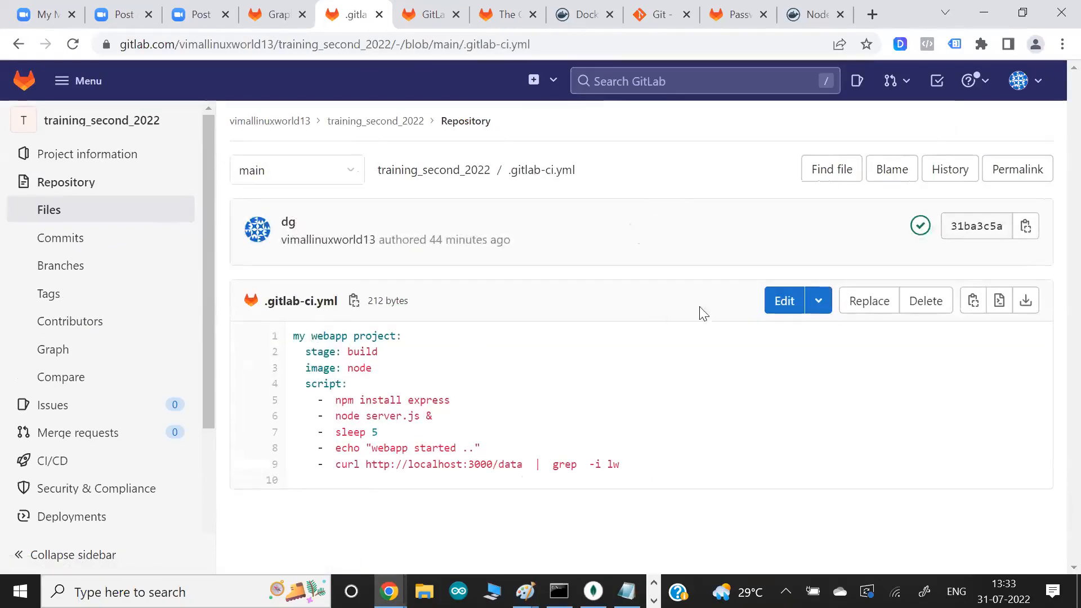
click(781, 314)
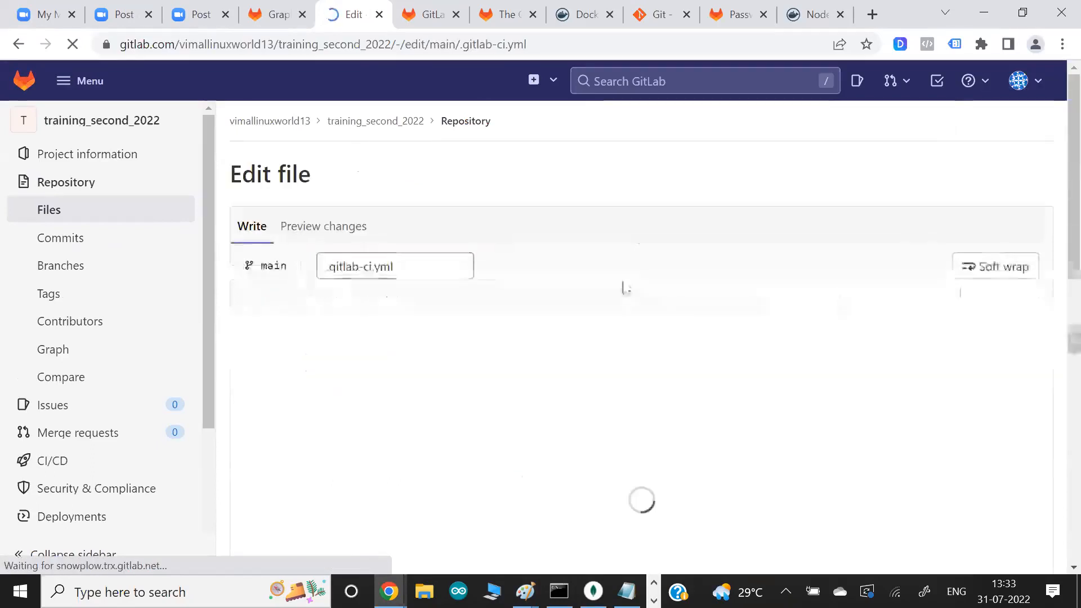
scroll(624, 289, down, 2)
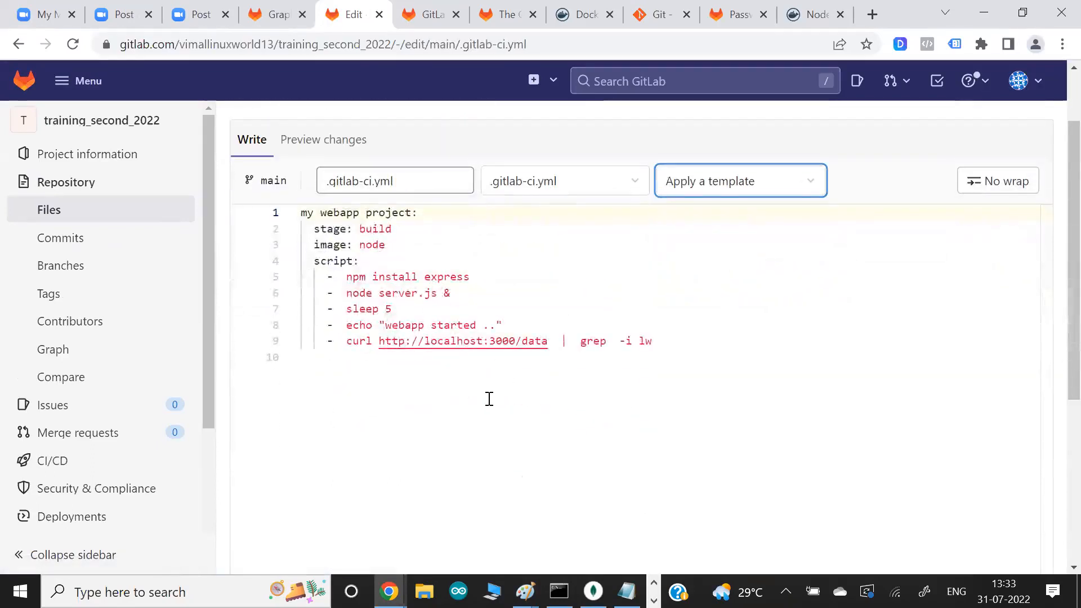
- Copy the entire .gitlab-ci.yml content into a new Notepad document and return to the GitLab editor
key(super)
text(no)
key(Return)
key(alt+Tab)
click(637, 311)
key(ctrl+a)
key(ctrl+c)
key(alt+Tab)
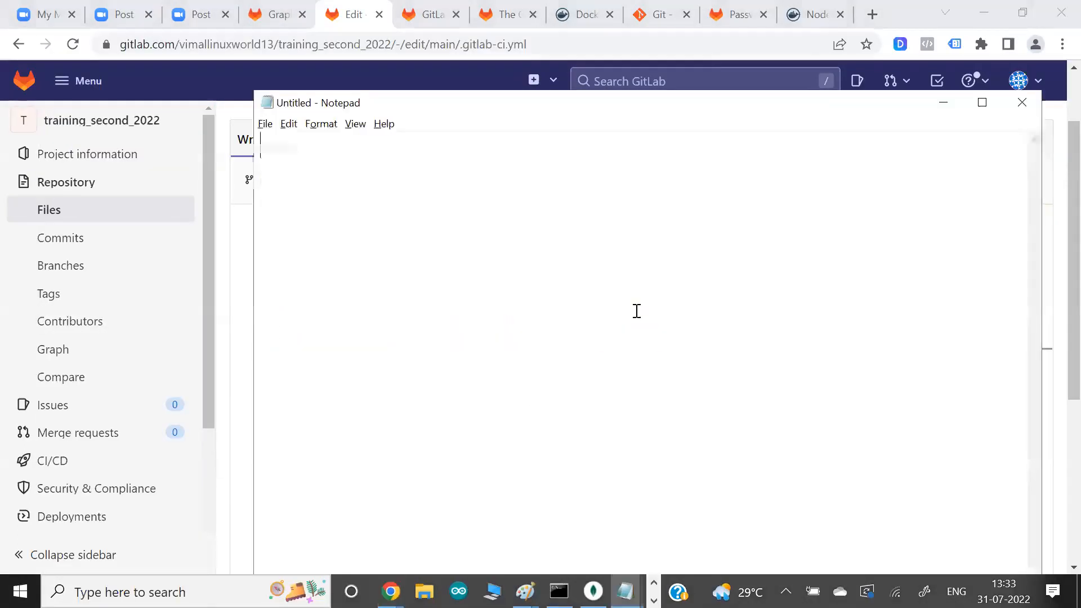
key(ctrl+v)
key(alt+Tab)
- Delete the stage and image lines and all script commands from the "my webapp project" job
click(485, 276)
drag(676, 343, 315, 280)
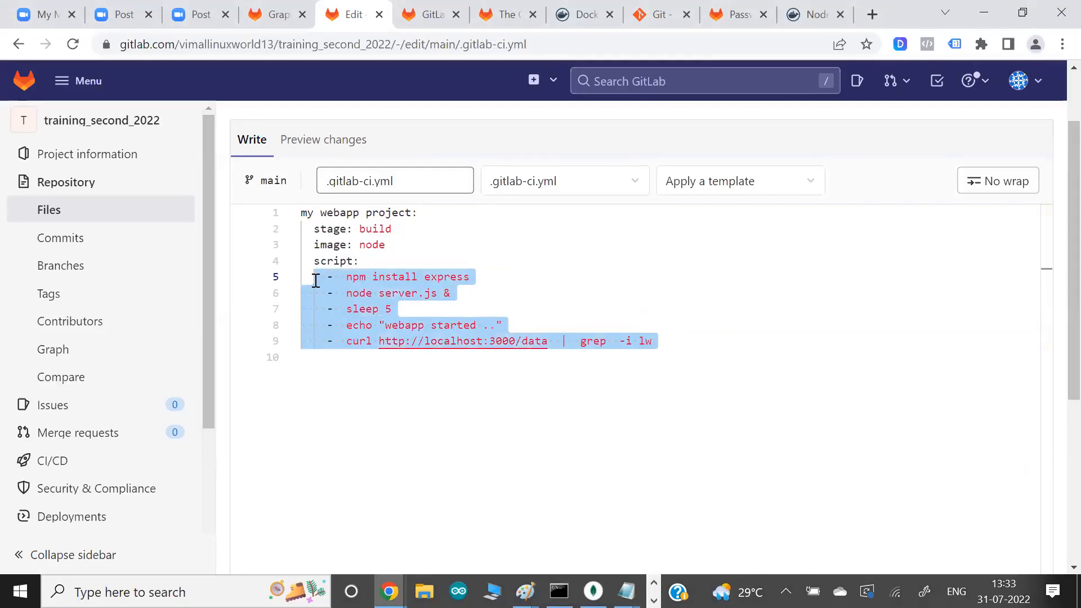
key(BackSpace)
drag(386, 245, 302, 235)
key(BackSpace)
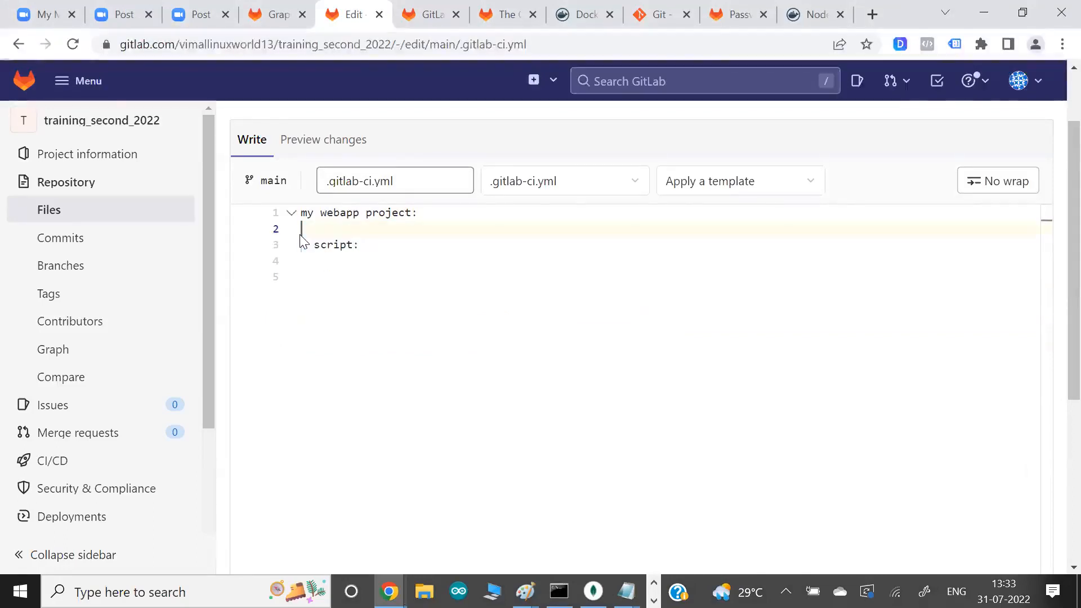
key(BackSpace)
key(Down)
- Add "- echo hello" as an indented entry under script in the job
key(Return)
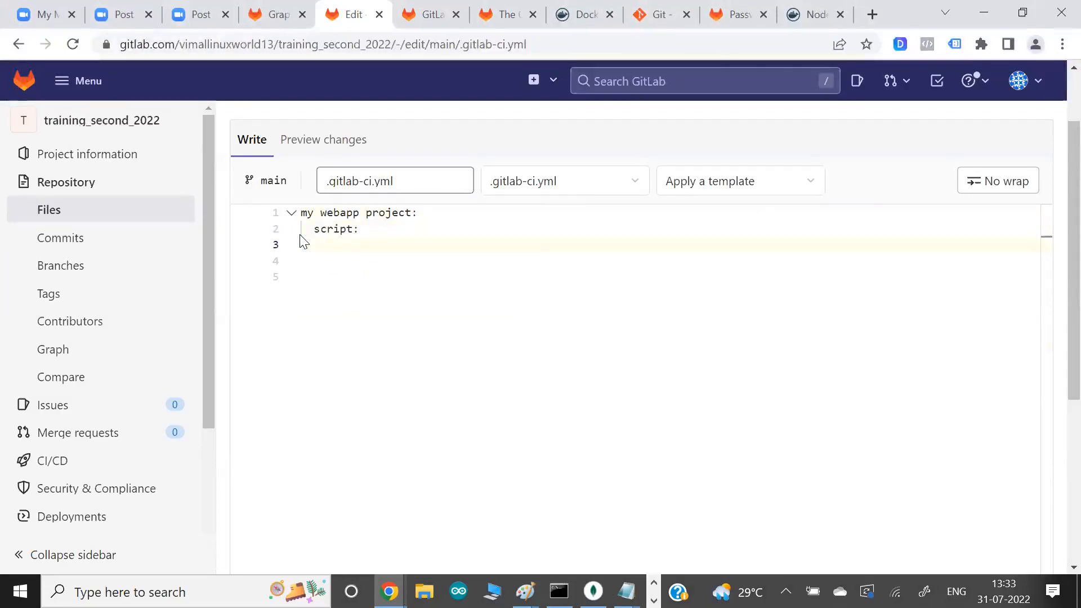
text(- echo hello)
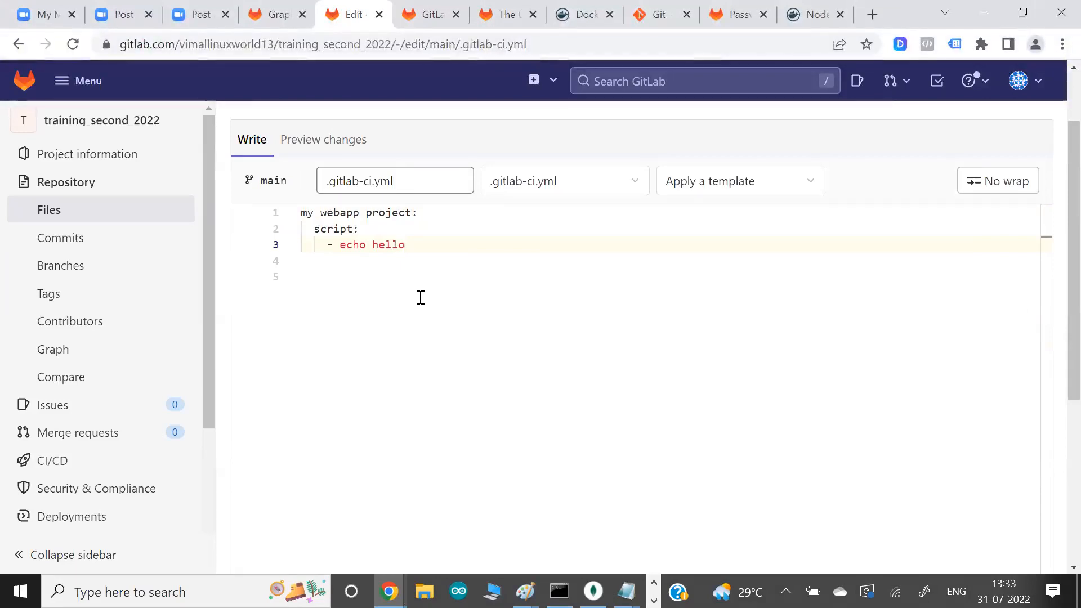
- Insert a tags section with the entry "- myos" between the job name and script
key(Up)
key(Up)
key(End)
key(Return)
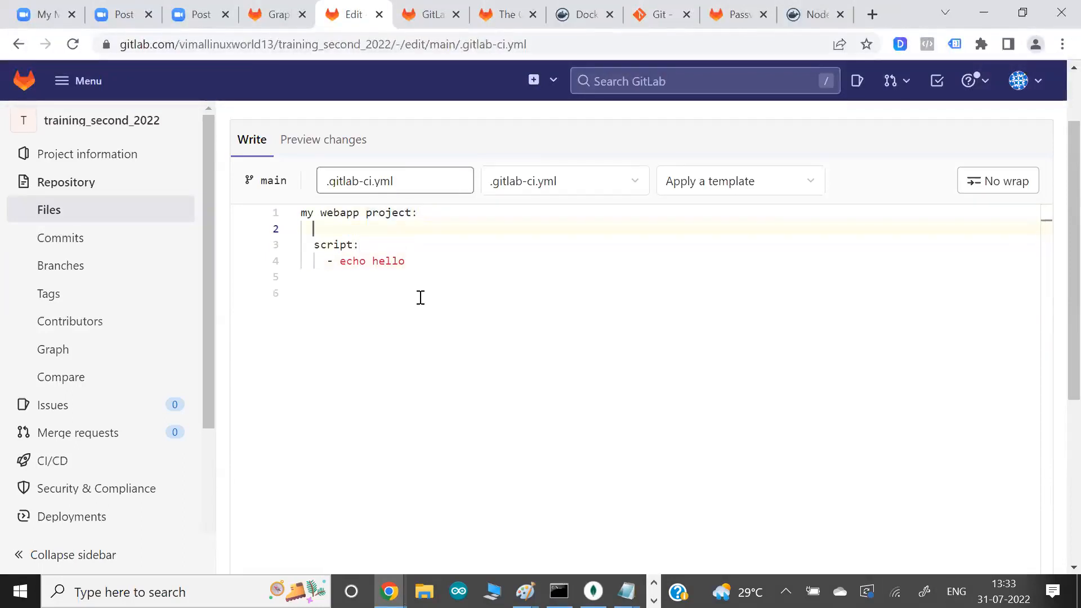
text(tag)
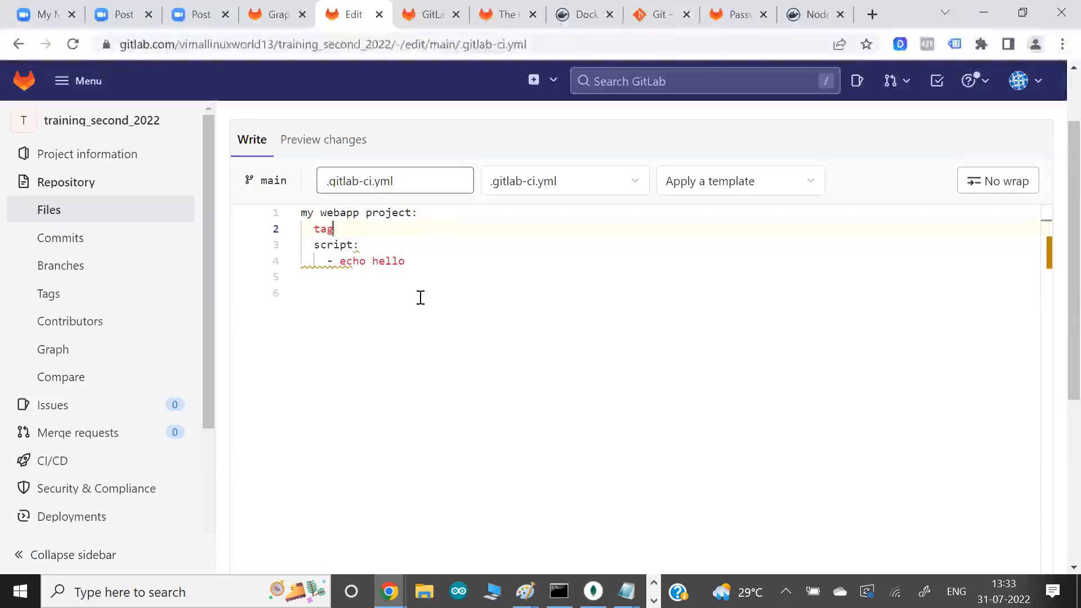
text(s:)
key(Return)
text(- myos)
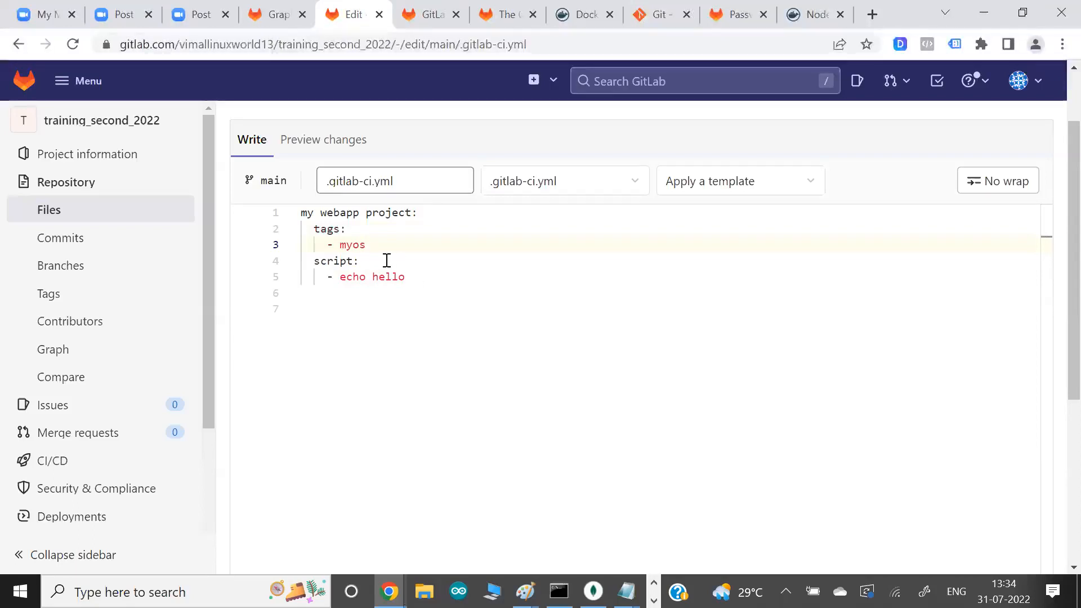
- Review the job's name, its myos tag and its echo hello script command in the editor
drag(354, 212, 406, 213)
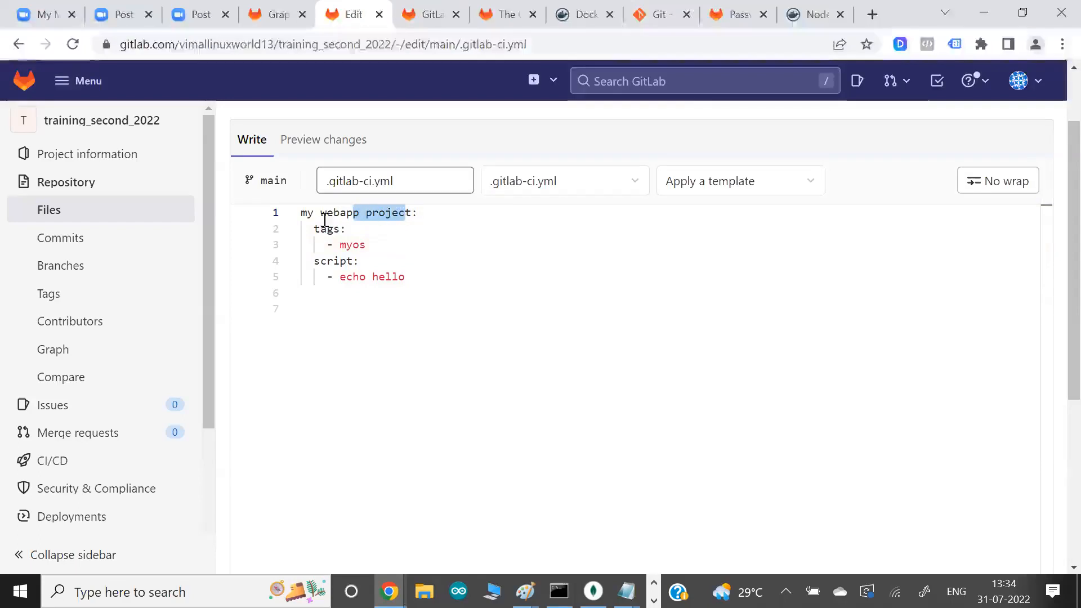
drag(323, 231, 375, 240)
click(374, 242)
click(385, 241)
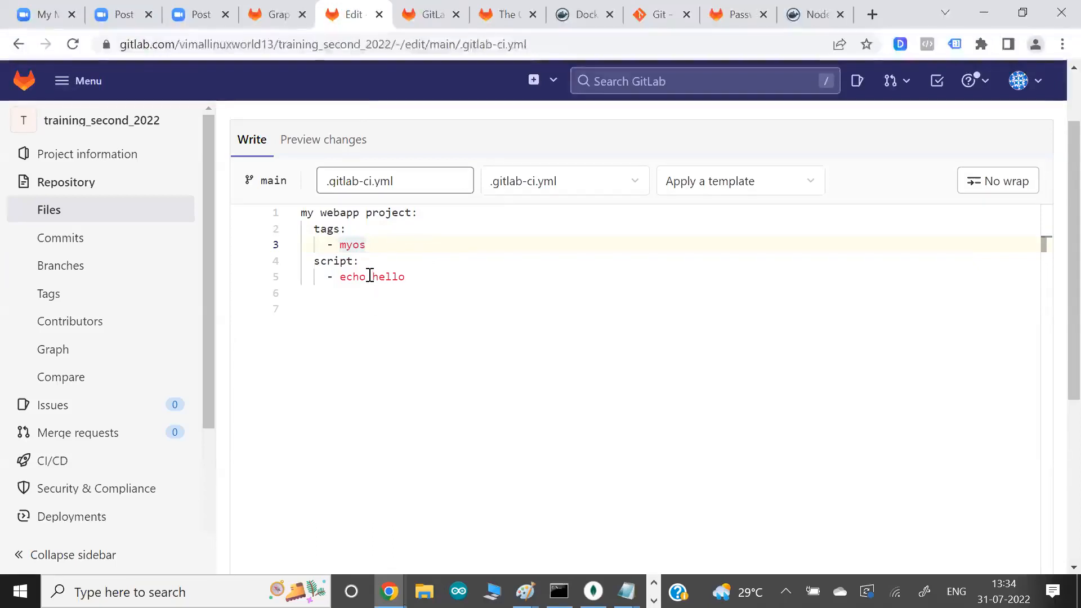
drag(340, 277, 416, 276)
click(440, 269)
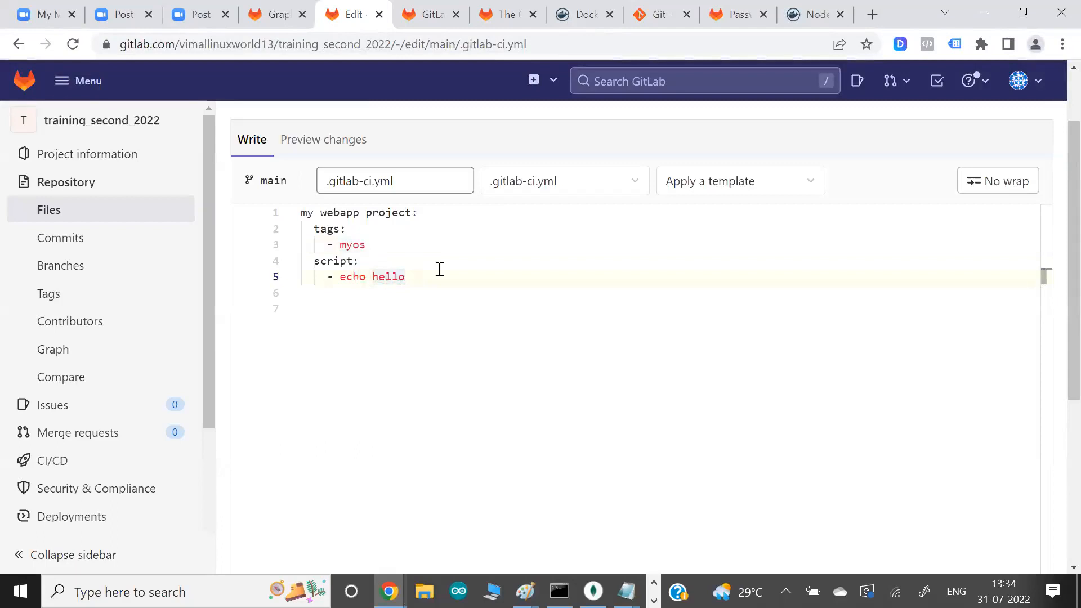
drag(343, 279, 407, 280)
click(408, 280)
click(338, 285)
drag(338, 284, 411, 290)
click(411, 290)
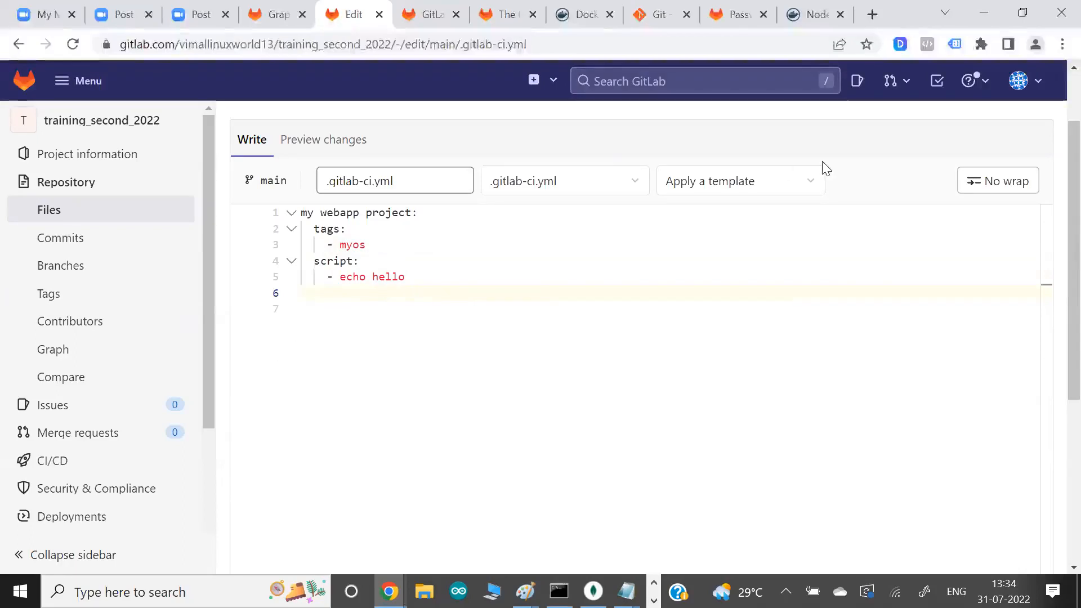
- Commit the edited file to the main branch with the message "Update .gitlab-ci.yml" and view the committed file
scroll(1056, 225, down, 5)
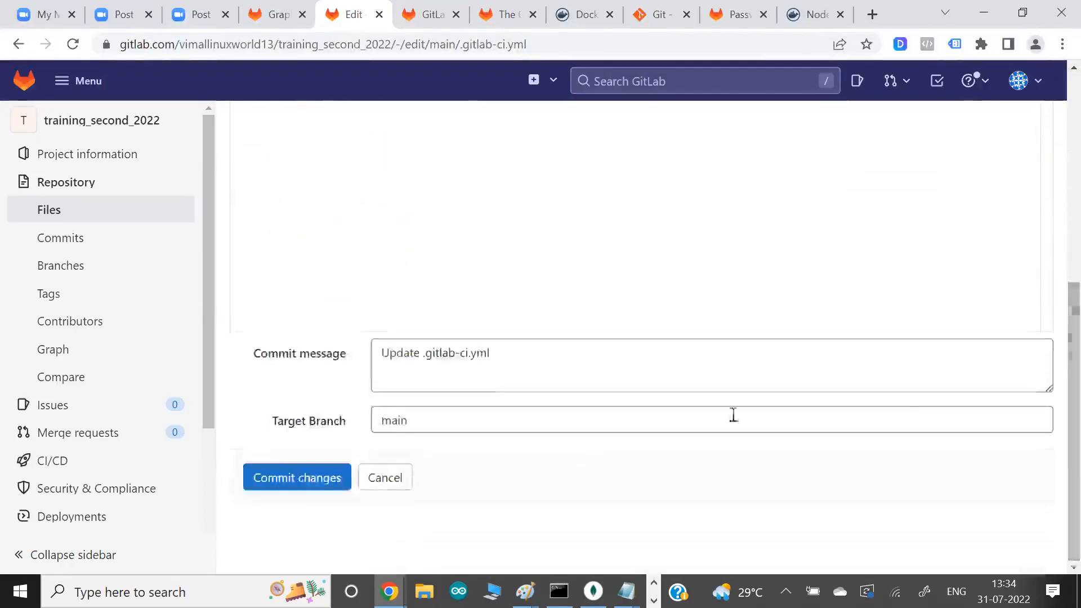
click(275, 478)
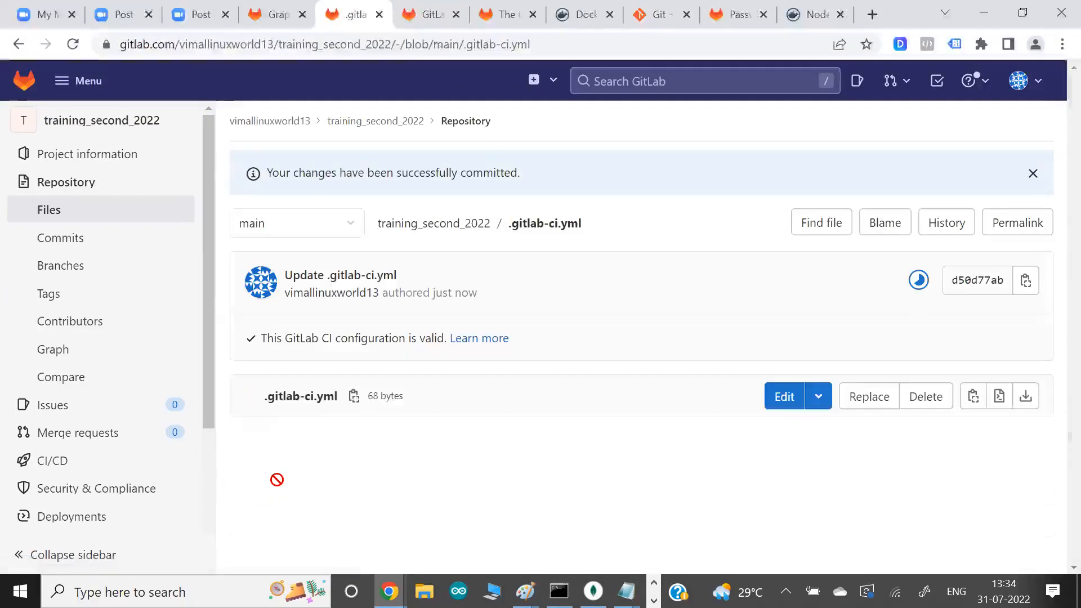
scroll(507, 367, down, 1)
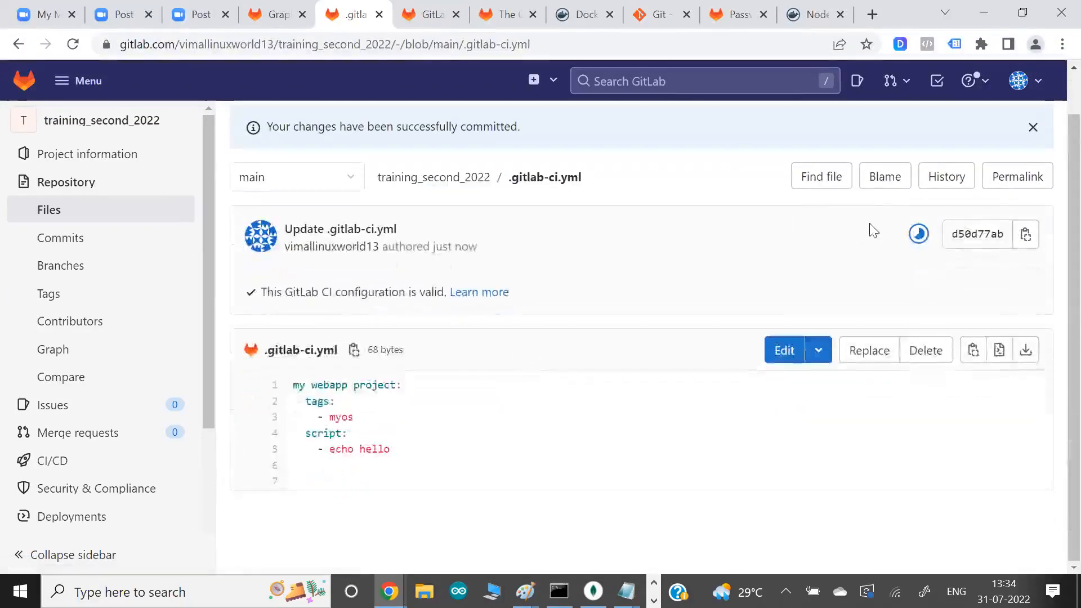
- Open the pipeline triggered by the latest commit and display the log of its my webapp project job
click(922, 236)
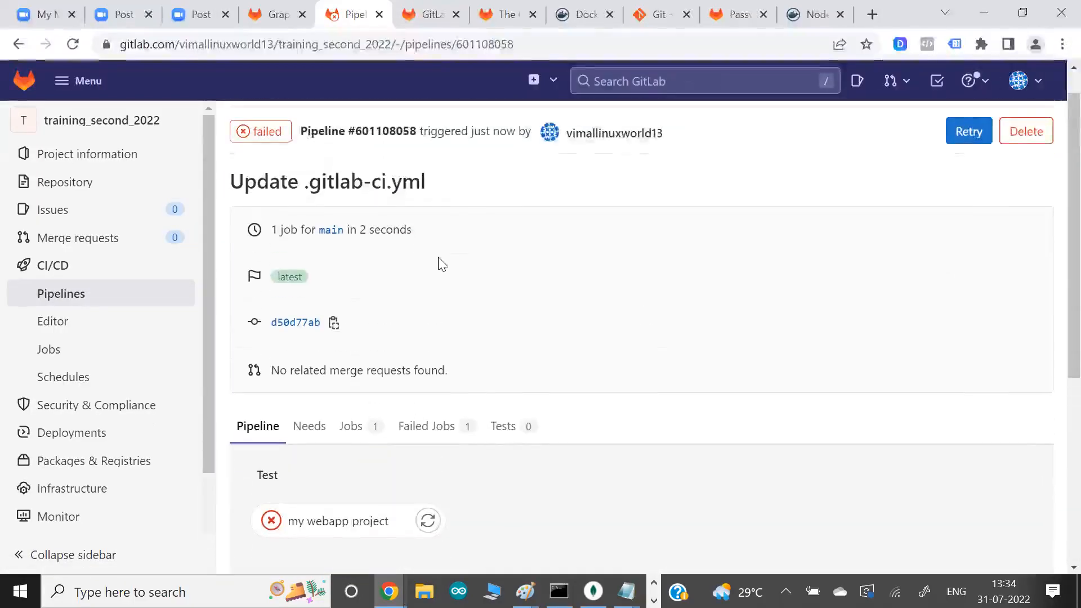
click(272, 134)
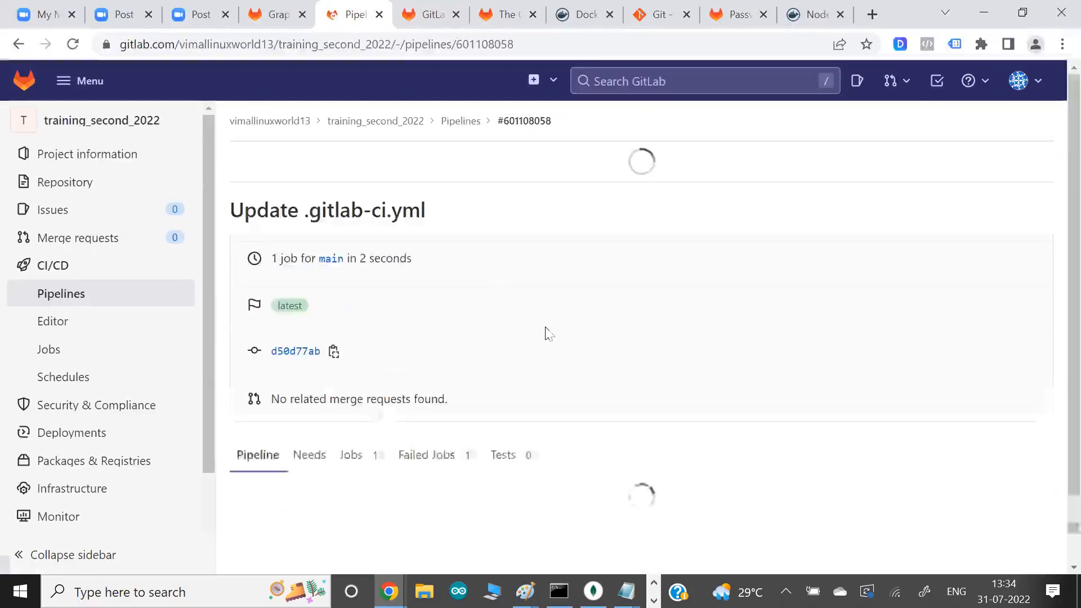
scroll(549, 333, down, 4)
click(334, 307)
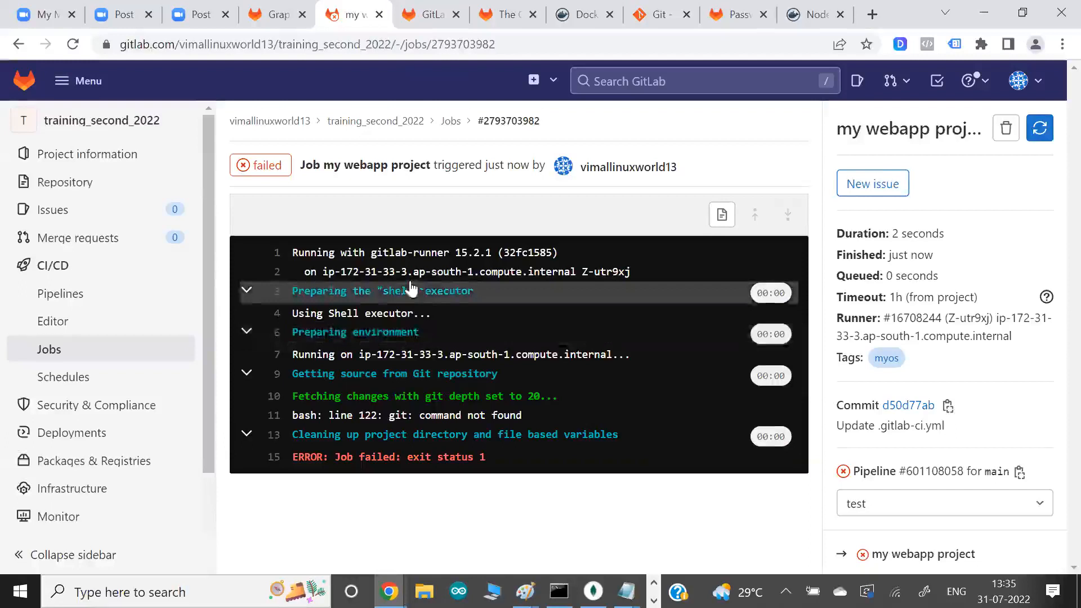
- Examine the job log's runner host, shell executor and git error lines to find why the job failed
drag(353, 258, 483, 279)
drag(445, 296, 472, 295)
drag(395, 272, 553, 276)
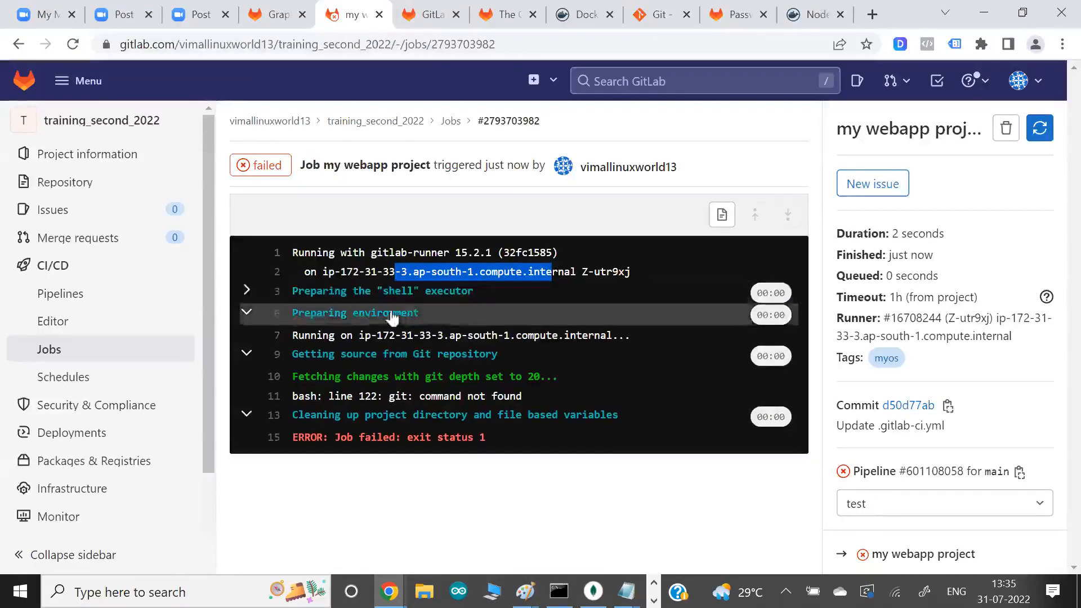
drag(377, 292, 420, 292)
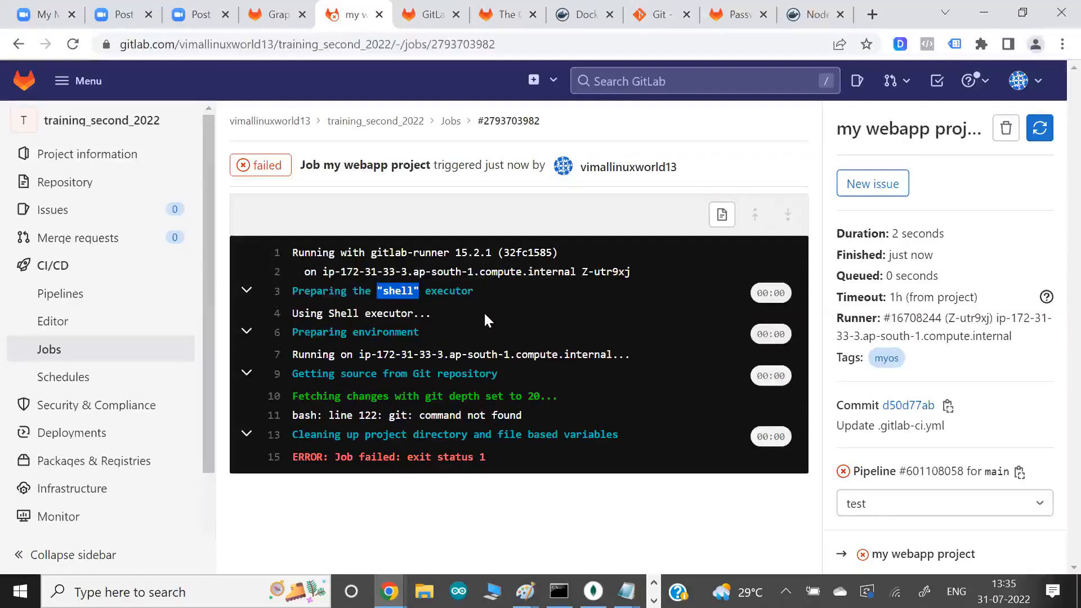
mouse_move(69, 192)
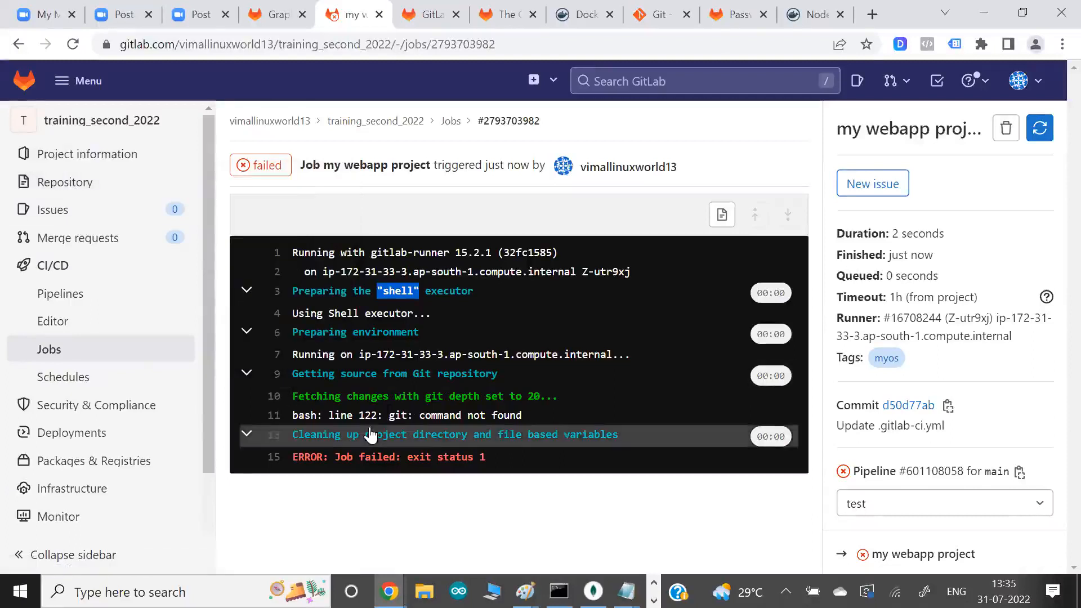
drag(370, 416, 423, 417)
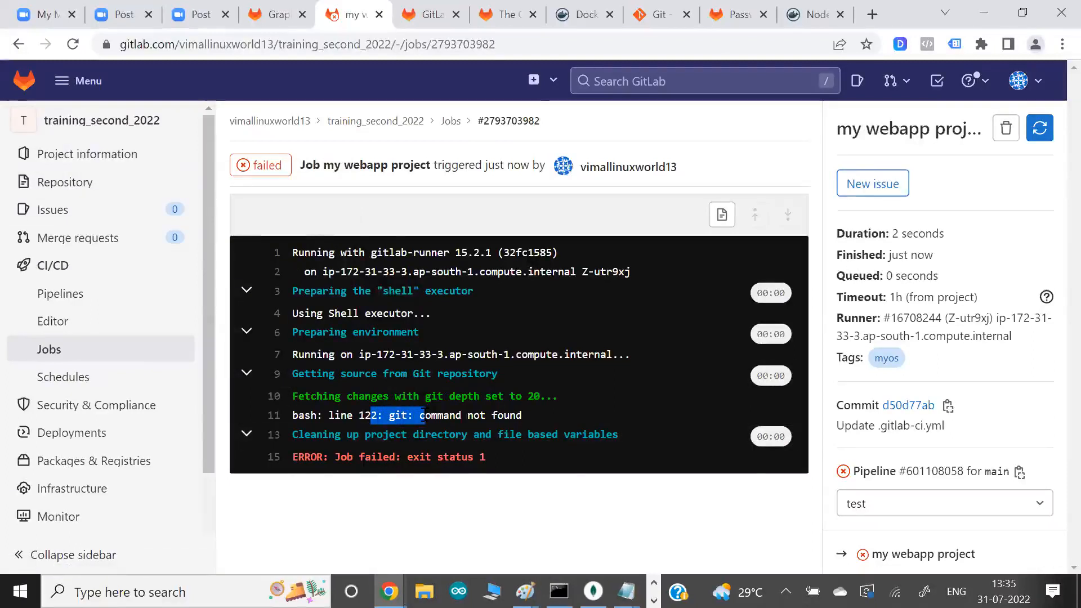
- Switch to the EC2 Instance Connect terminal and run git to check whether it is available on the runner
key(alt+Tab)
key(alt+Tab)
key(alt+Tab)
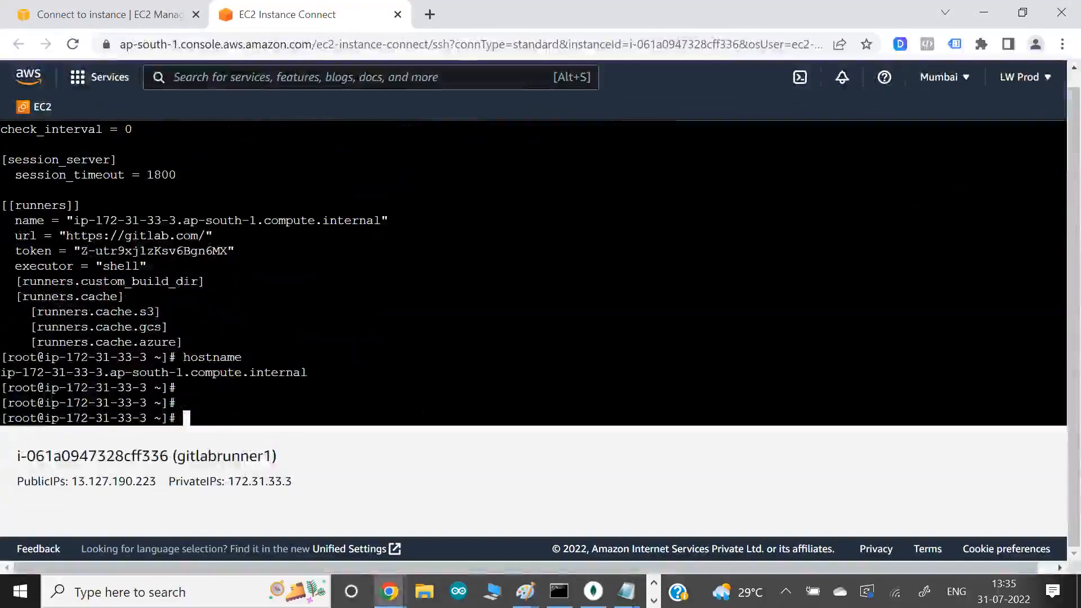
text(git)
key(Return)
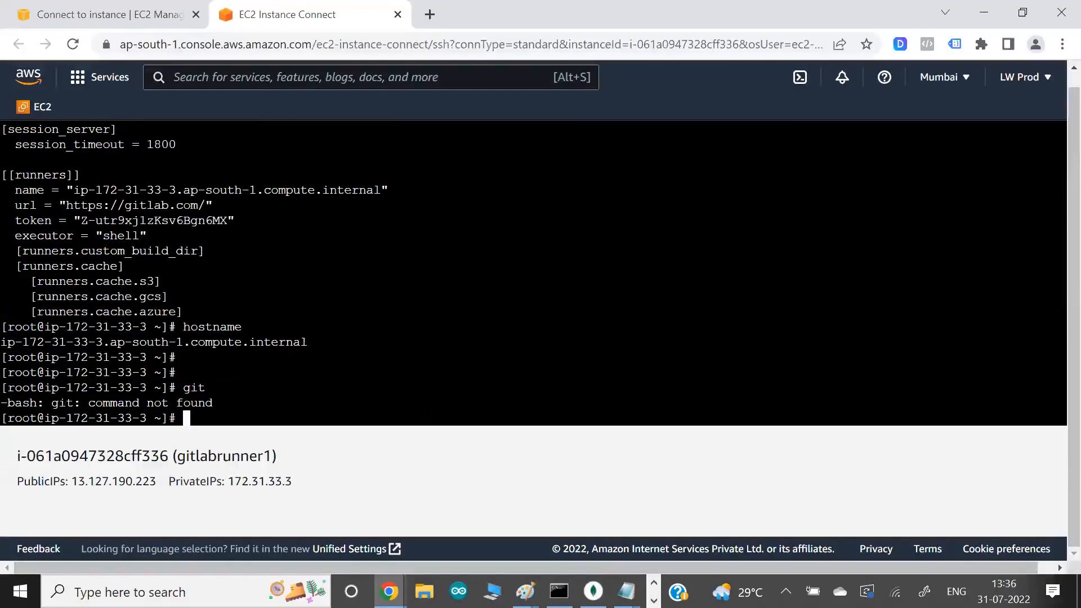
- Install Git on the runner instance with "yum install git -y"
text(yum install git )
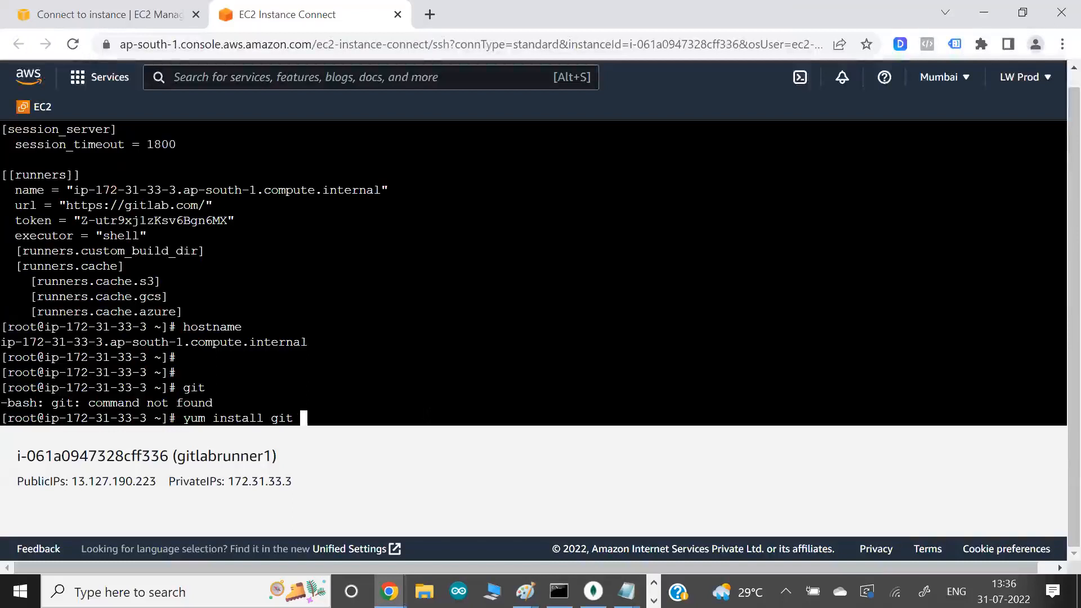
text(-y)
key(Return)
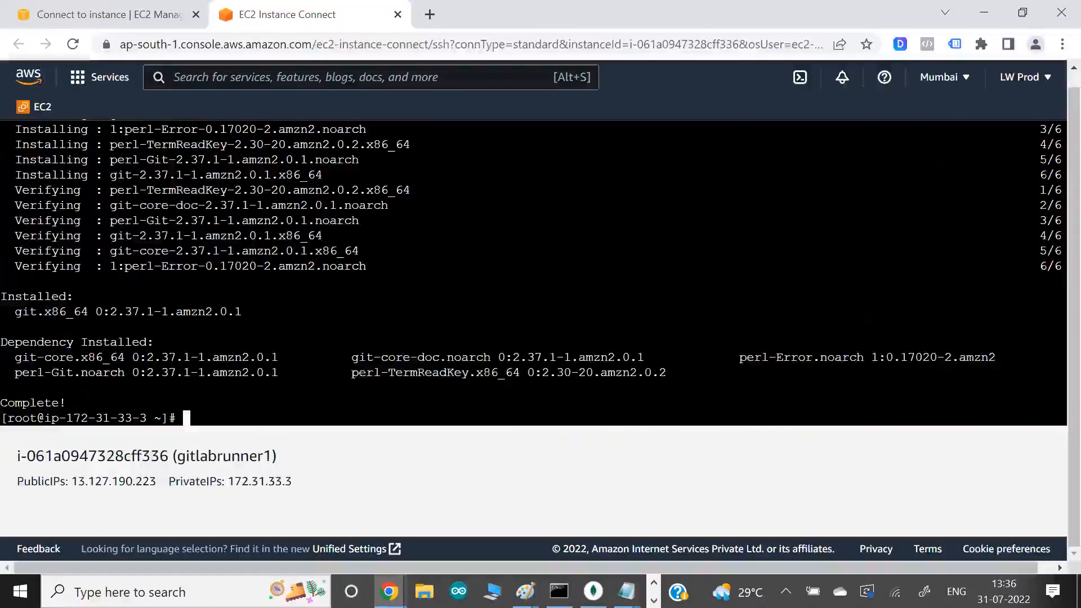
key(Up)
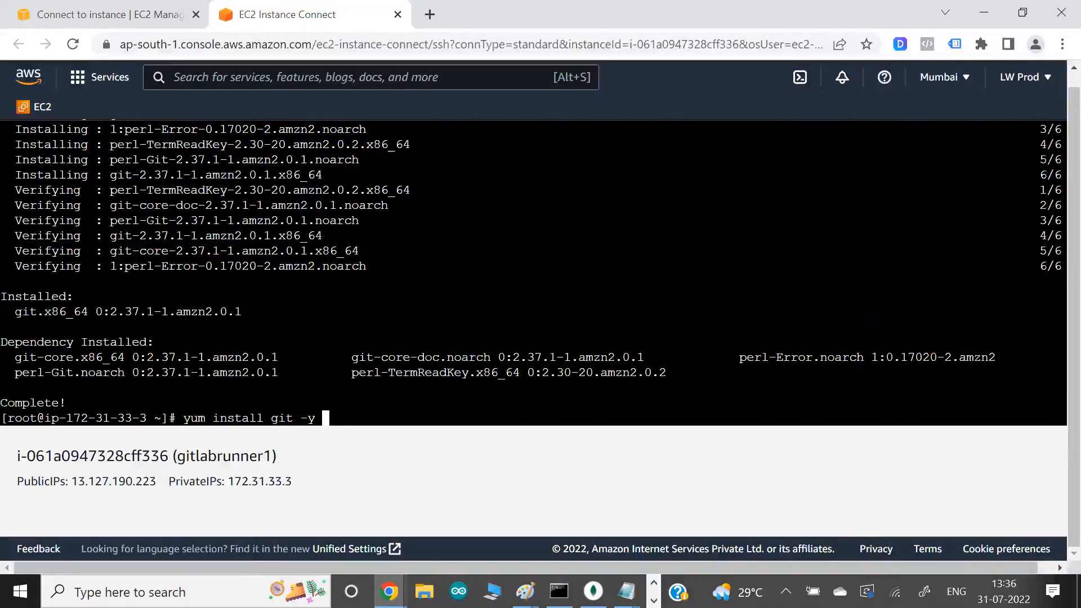
- Switch back to GitLab, retry the failed my webapp project job, and check the runner host, tag and executor used by the new run
key(alt+Tab)
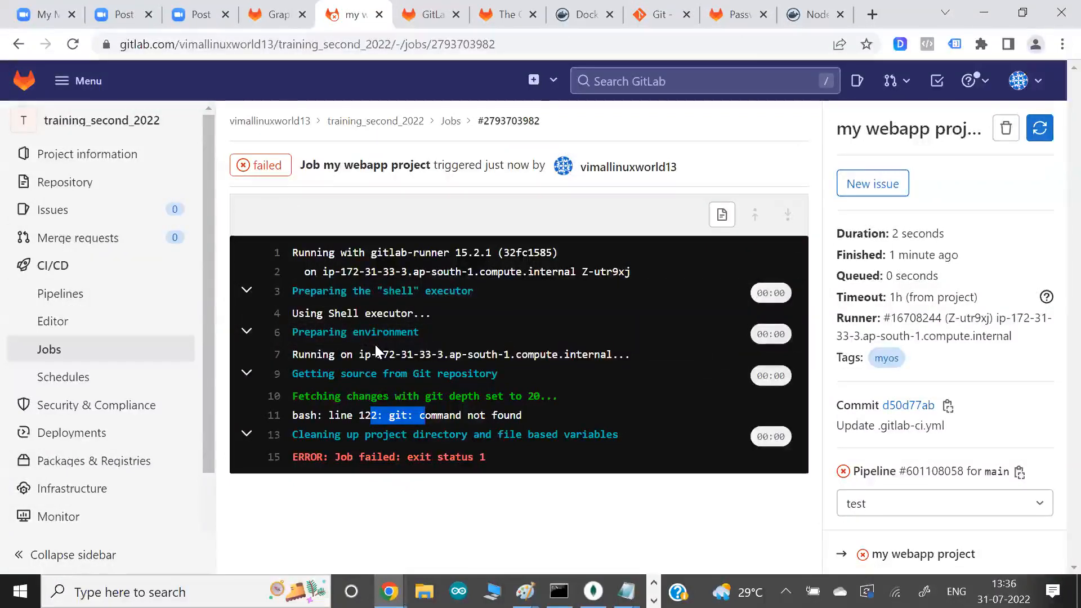
click(1041, 134)
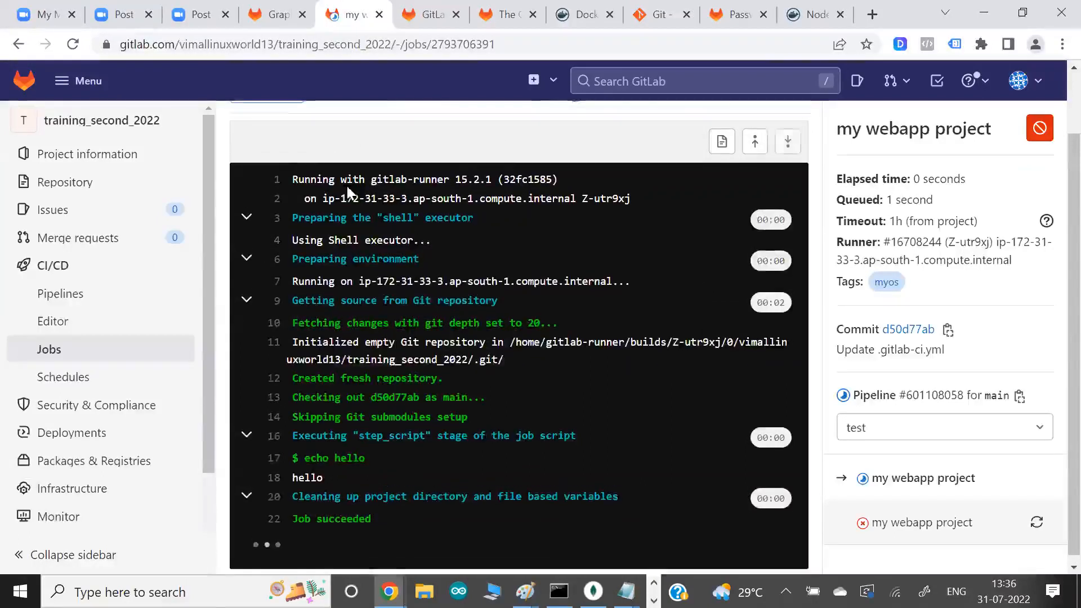
drag(402, 207, 565, 227)
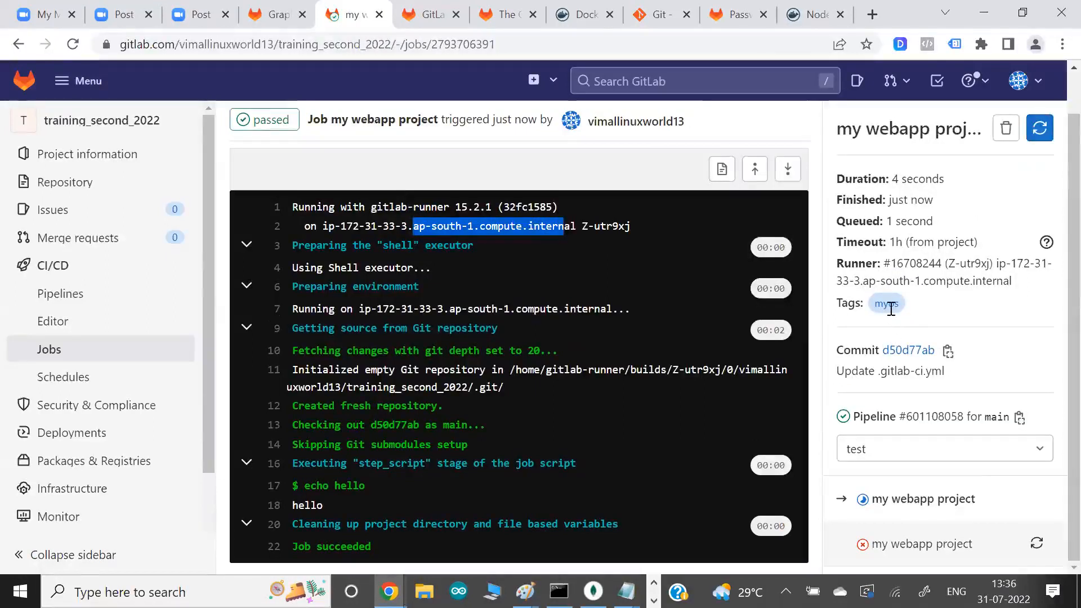
drag(903, 264, 997, 313)
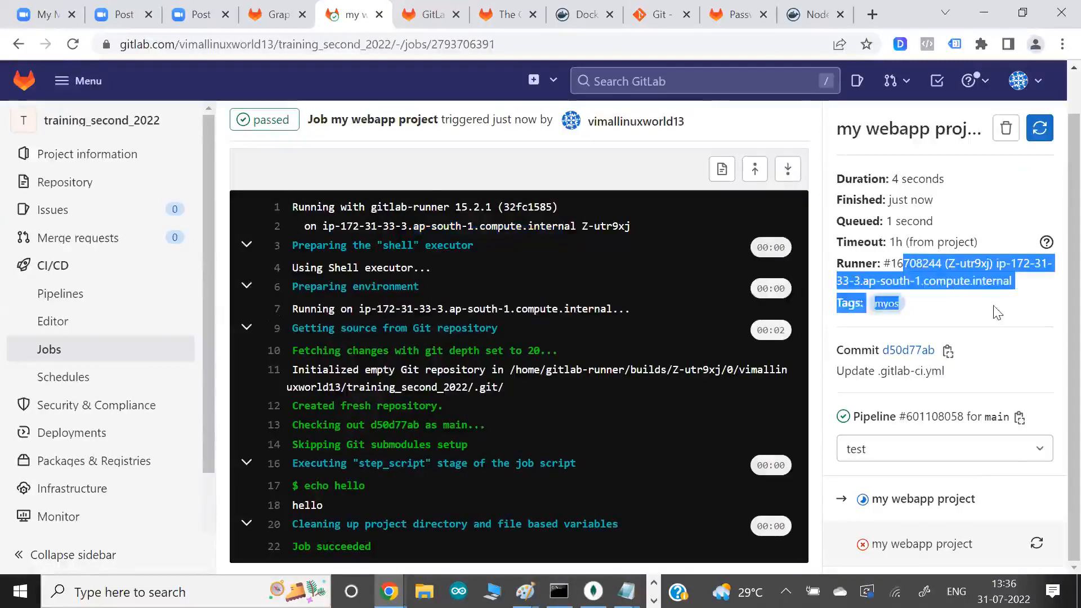
click(998, 313)
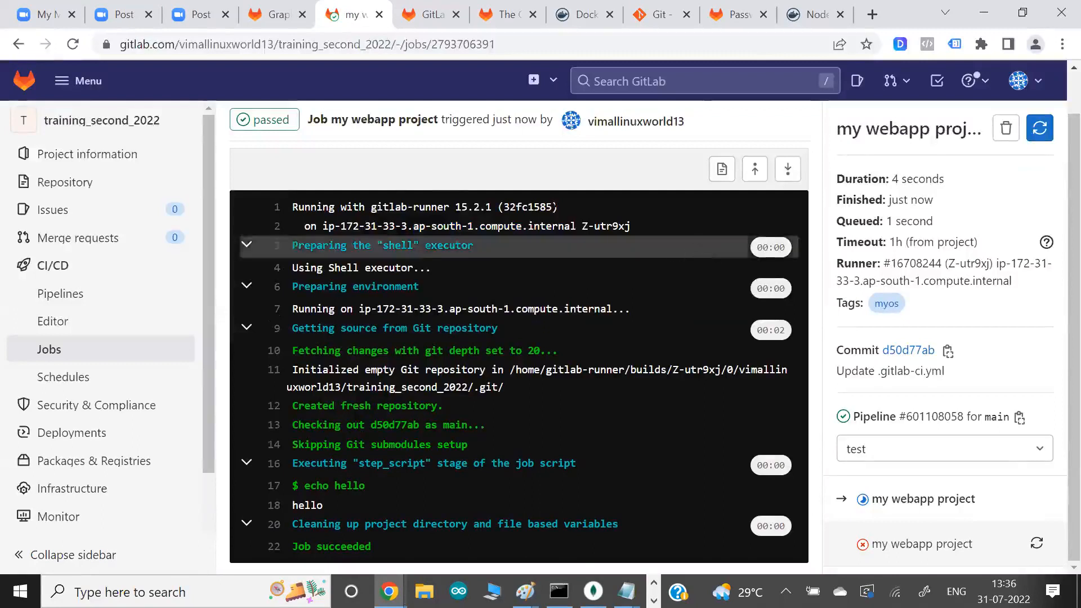
drag(371, 245, 420, 245)
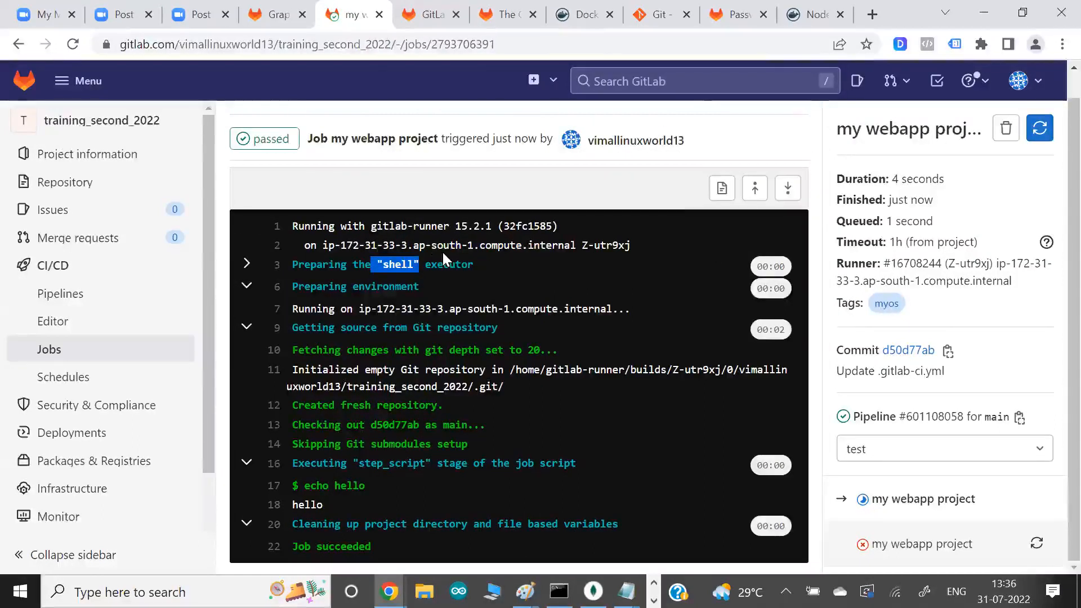
- Open the job's commit in a separate tab, view its diff, and open .gitlab-ci.yml from the repository files
right_click(918, 353)
click(928, 364)
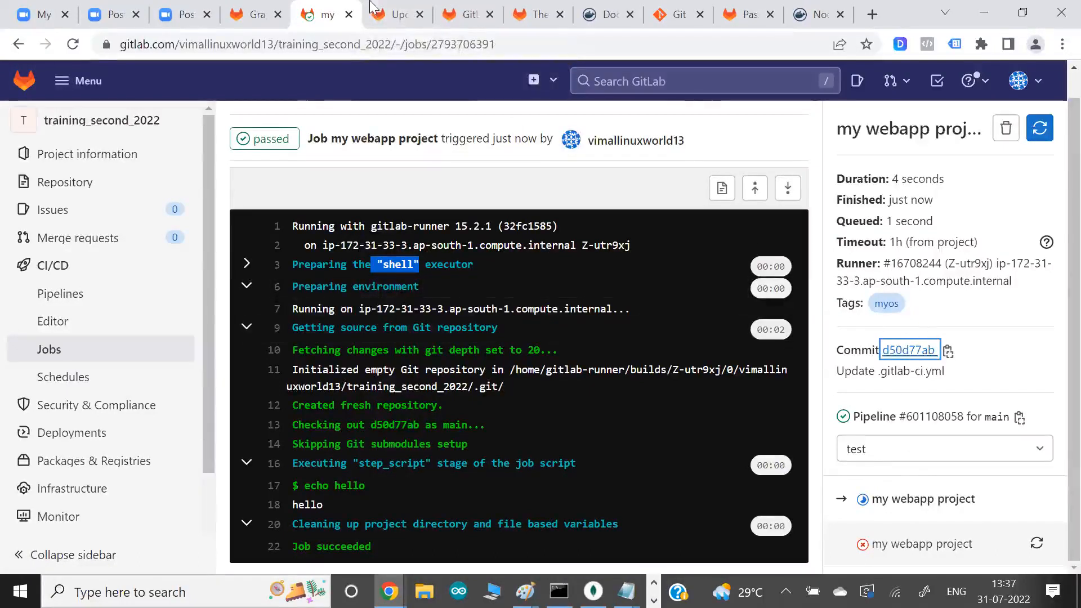
click(392, 15)
scroll(450, 342, down, 6)
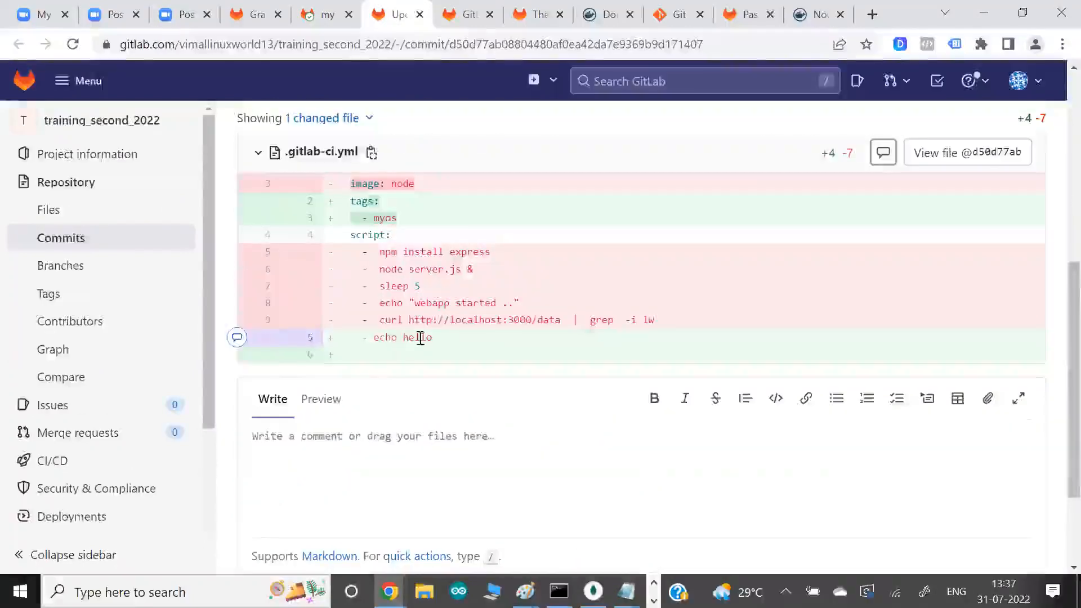
click(64, 220)
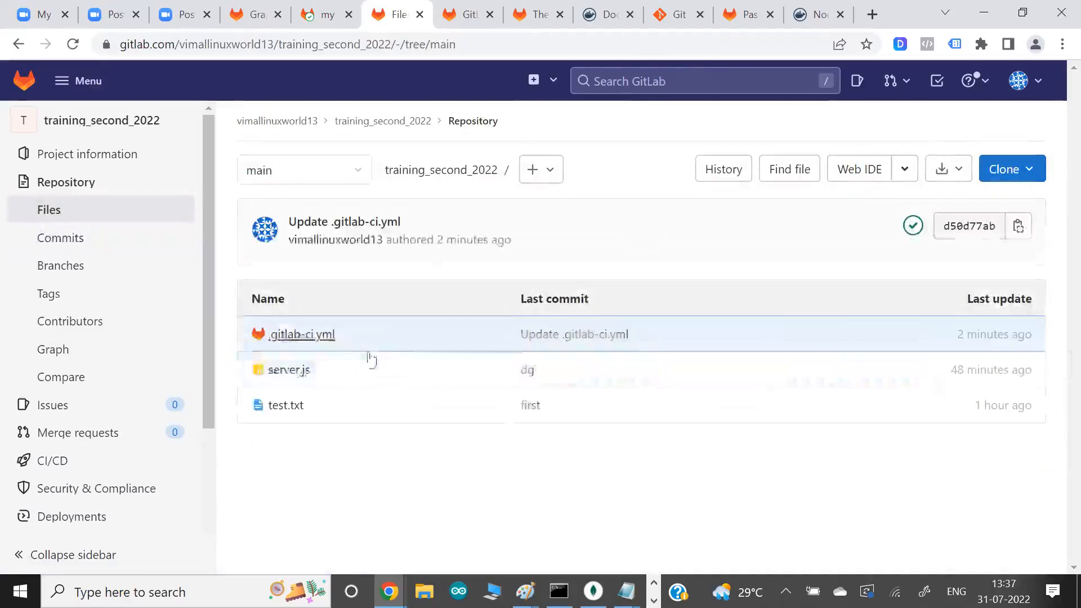
click(313, 336)
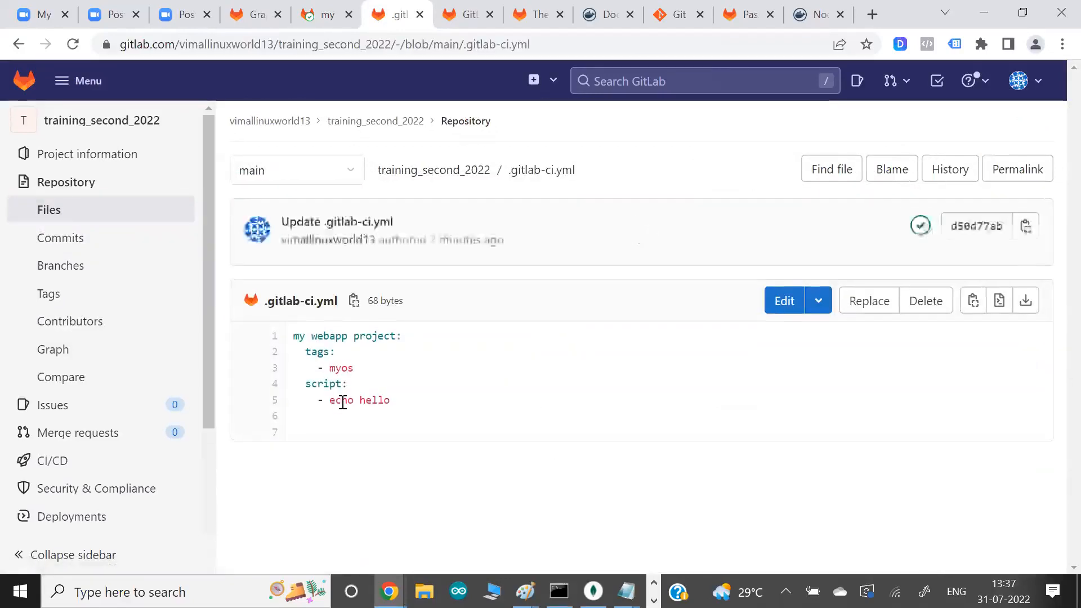
- Examine the script section and its echo hello command in .gitlab-ci.yml
drag(318, 400, 397, 404)
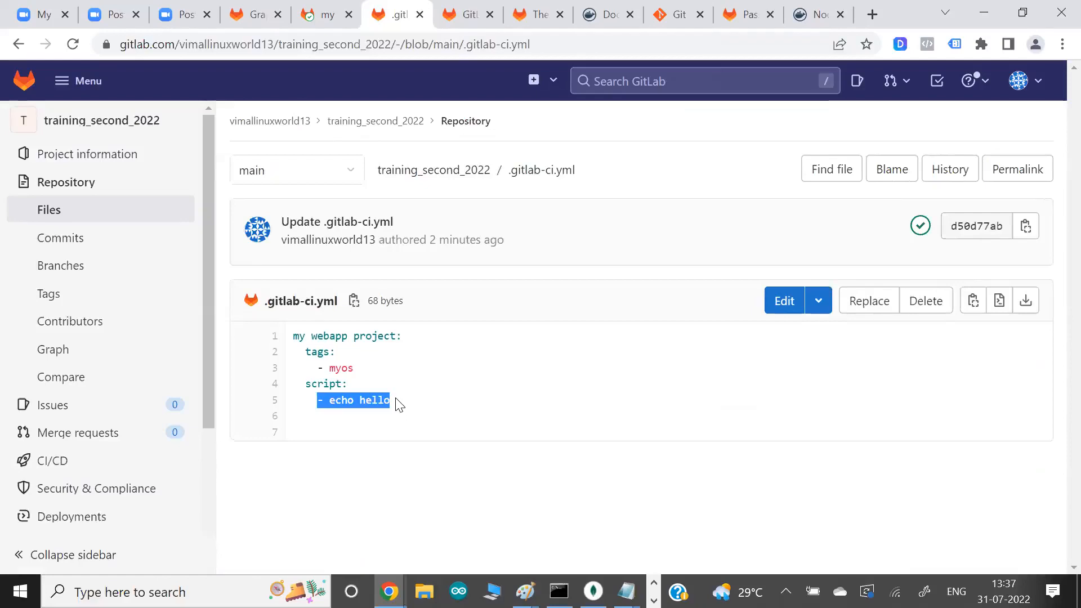
drag(324, 384, 369, 392)
click(369, 393)
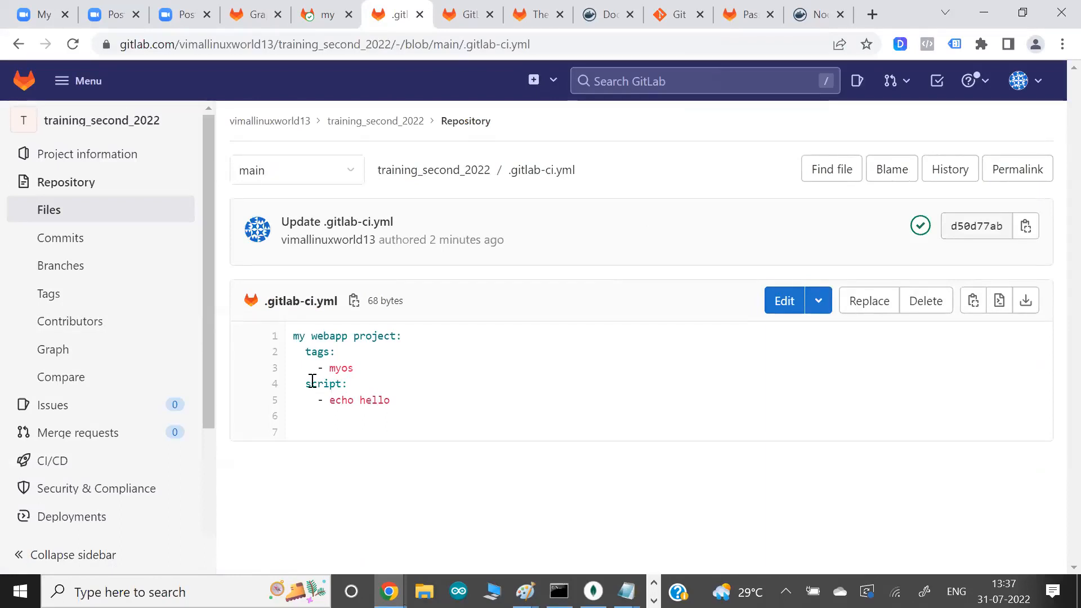
drag(312, 384, 360, 384)
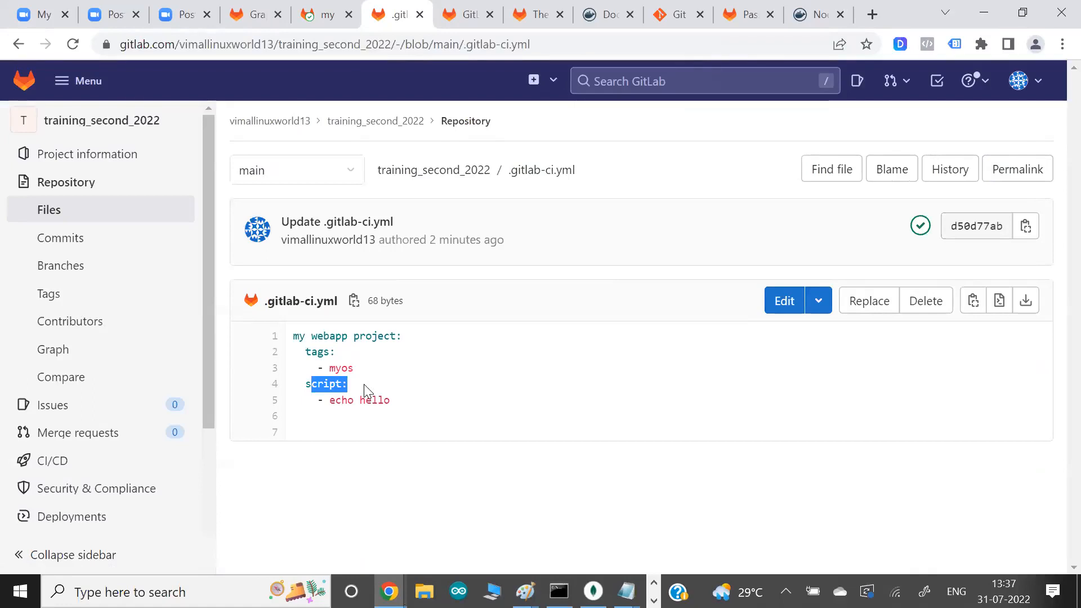
drag(333, 400, 413, 410)
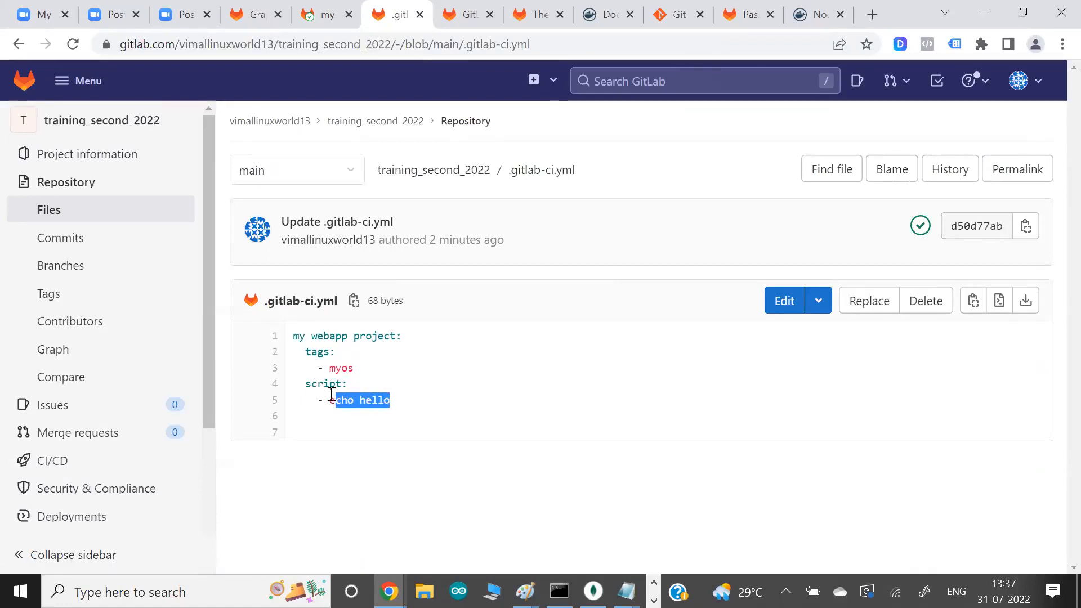
drag(318, 385, 401, 405)
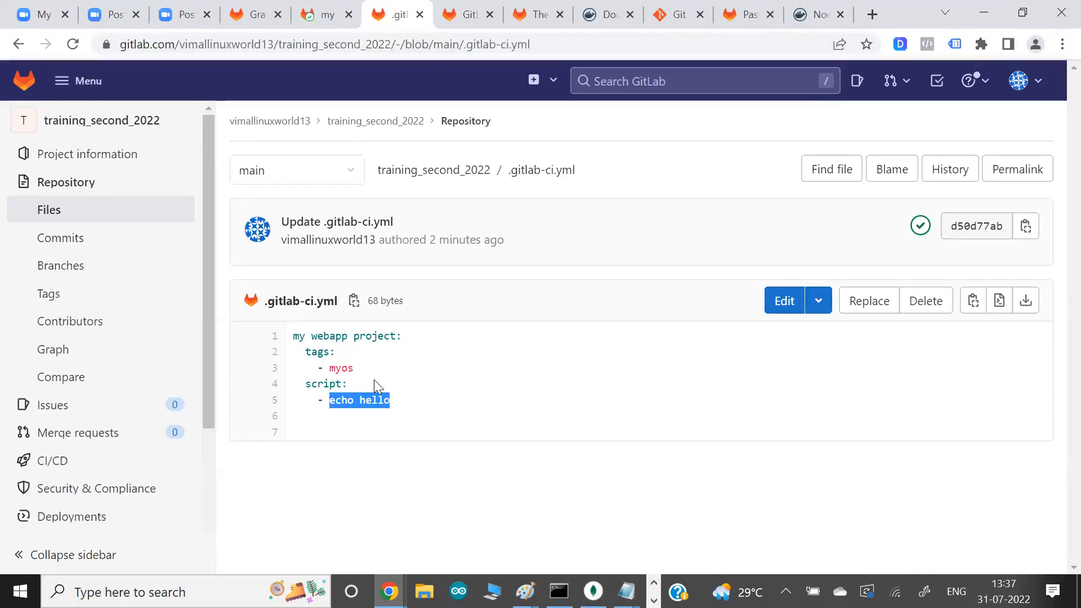
- Compare the job log's shell executor line with the executor setting by printing /etc/gitlab-runner/config.toml in the EC2 terminal
click(330, 15)
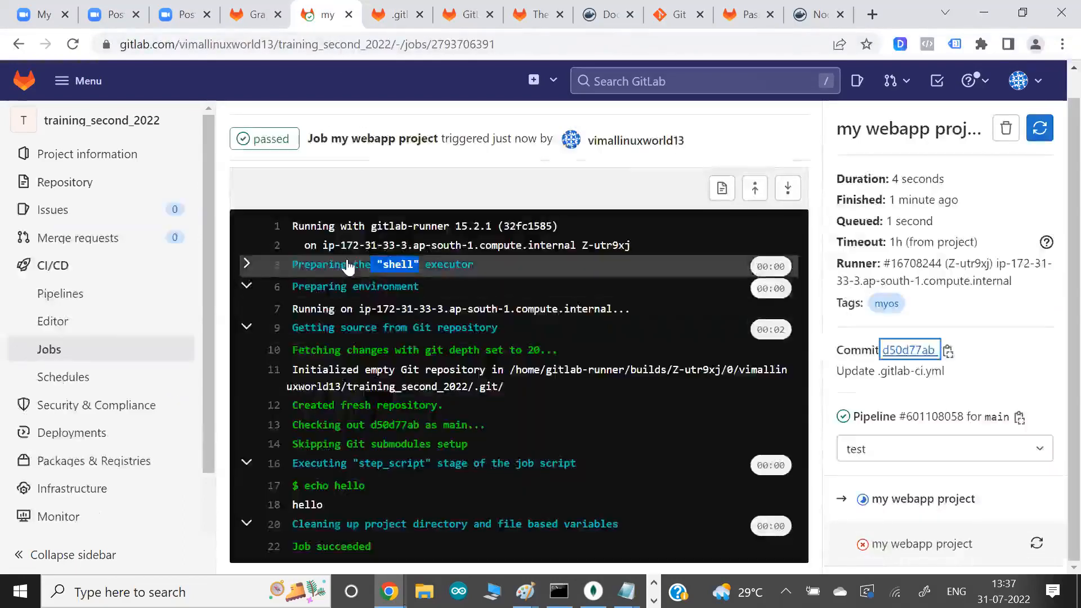
click(248, 265)
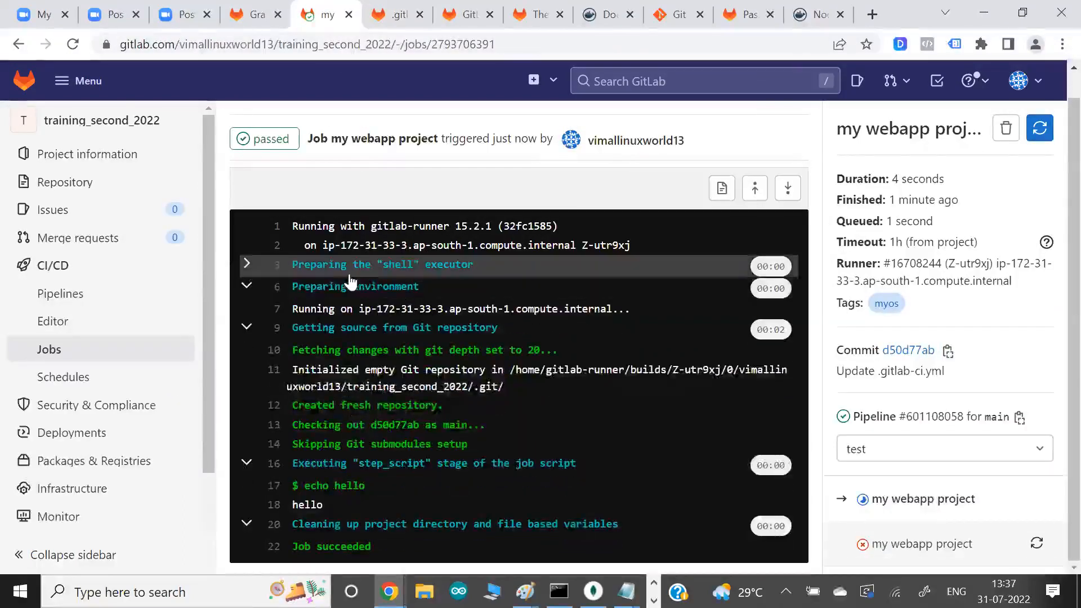
key(alt+Tab)
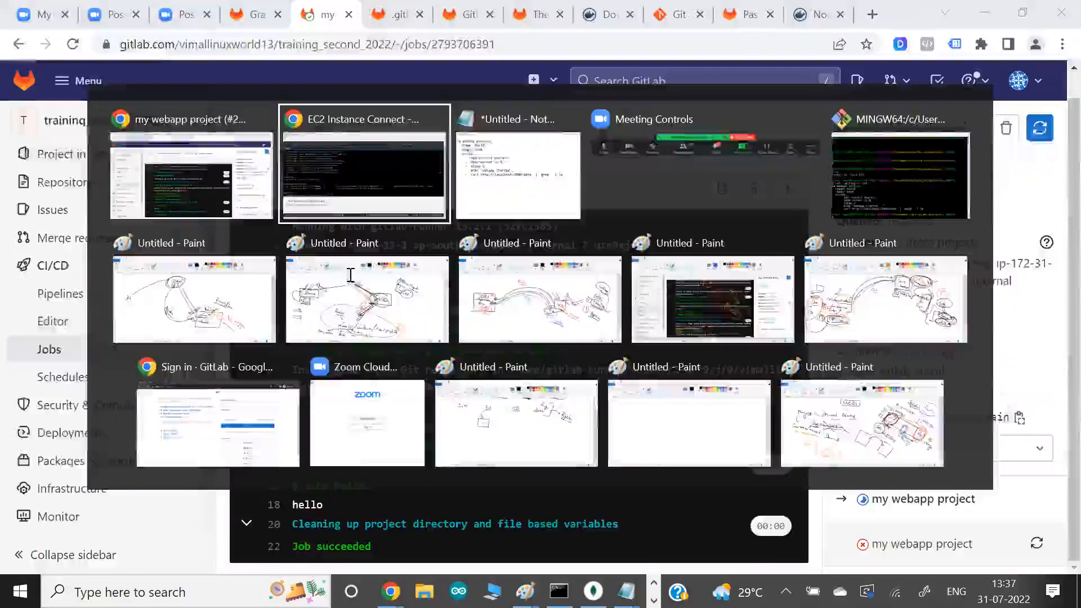
key(Up)
key(Up)
key(Up)
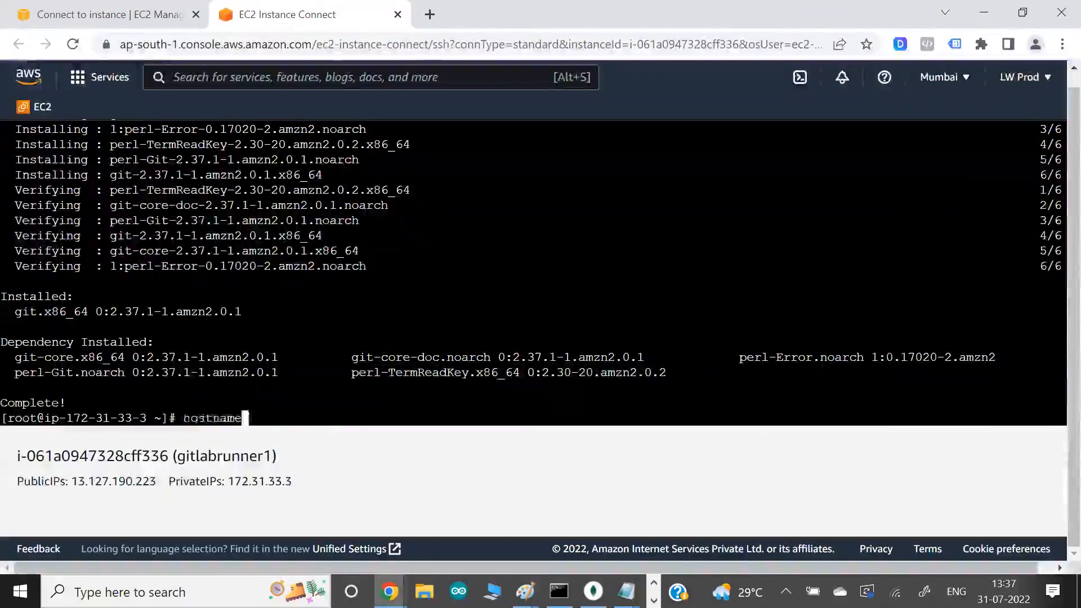
key(Return)
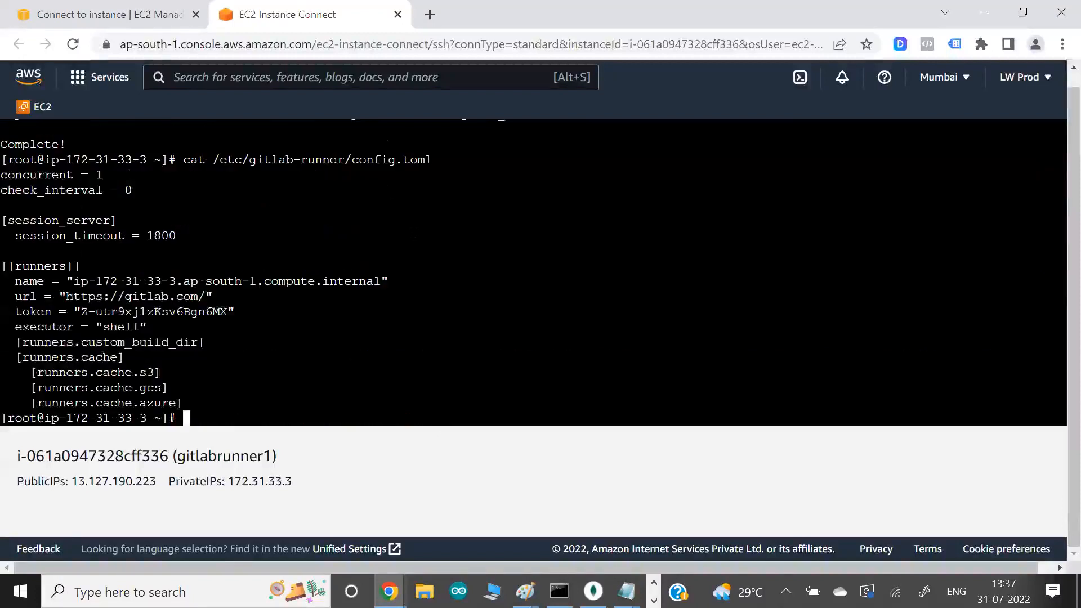
drag(74, 327, 190, 327)
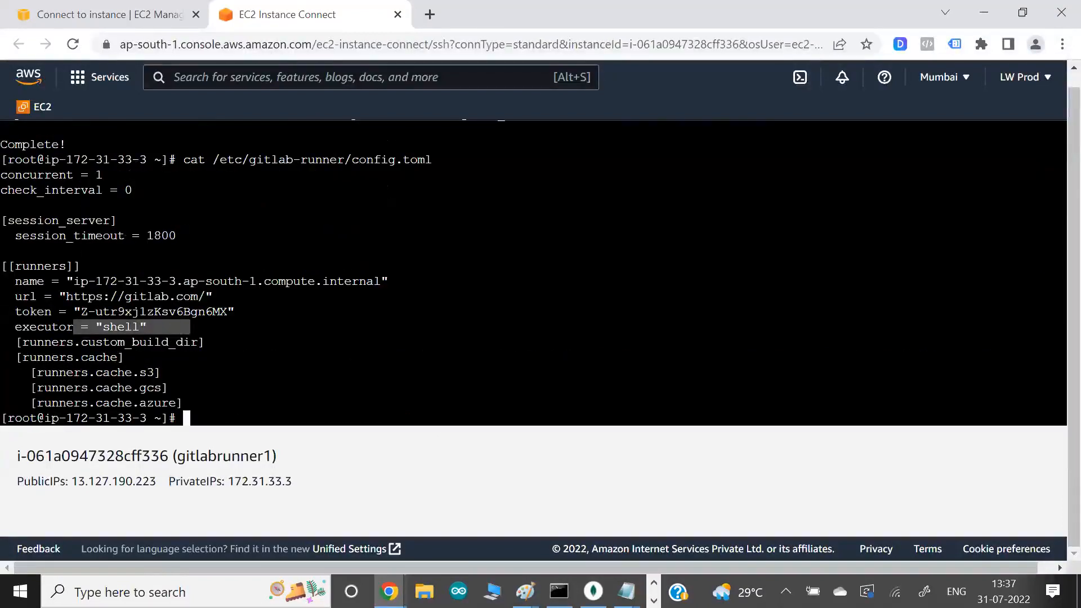
- Return to the GitLab job log and examine the Git repository initialization line and its build directory path
key(alt+Tab)
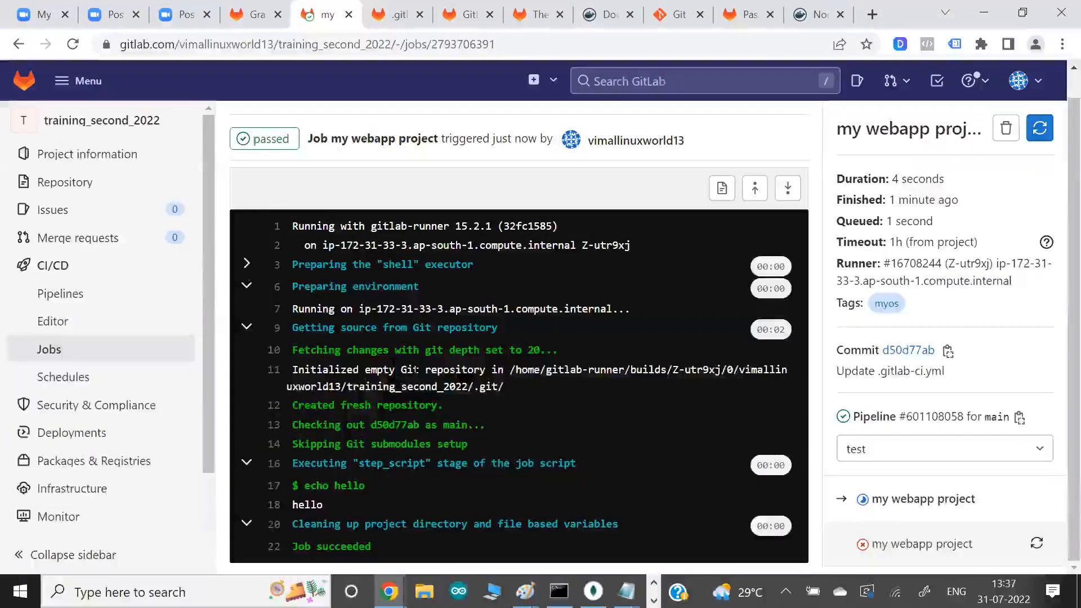
drag(397, 369, 572, 412)
click(554, 392)
drag(463, 370, 531, 391)
click(532, 390)
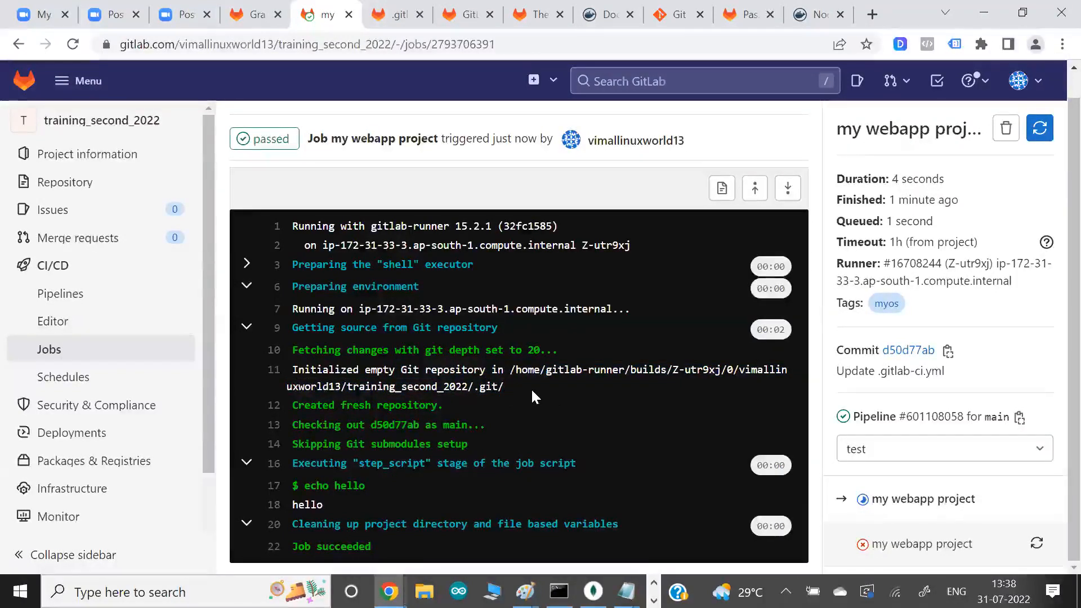
- Examine the job log's build directory path and collapse its cleanup section, then check the EC2 terminal and return to the log
drag(528, 370, 636, 370)
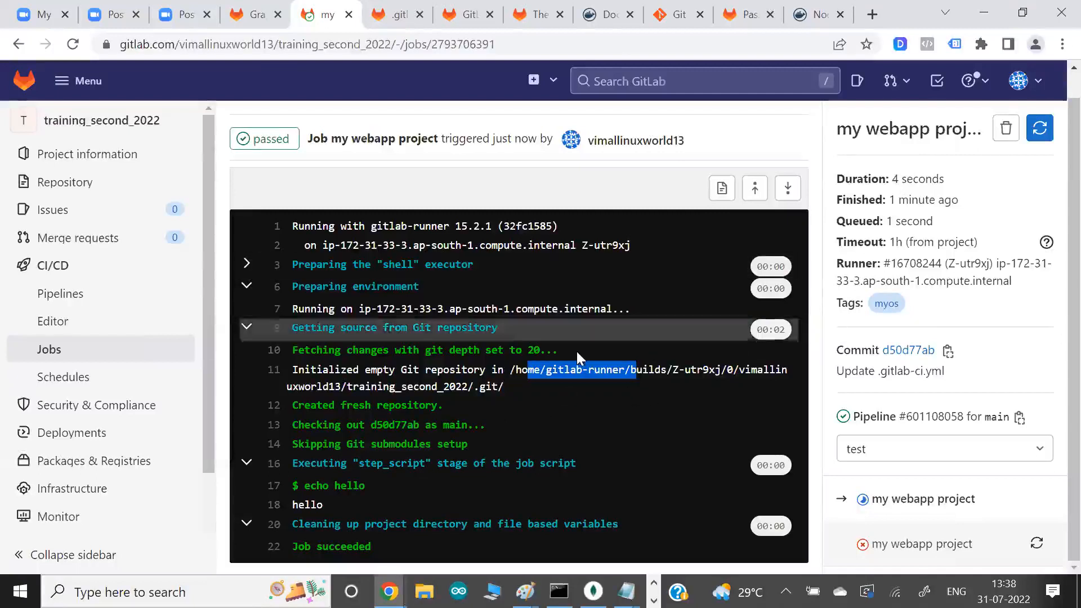
click(788, 188)
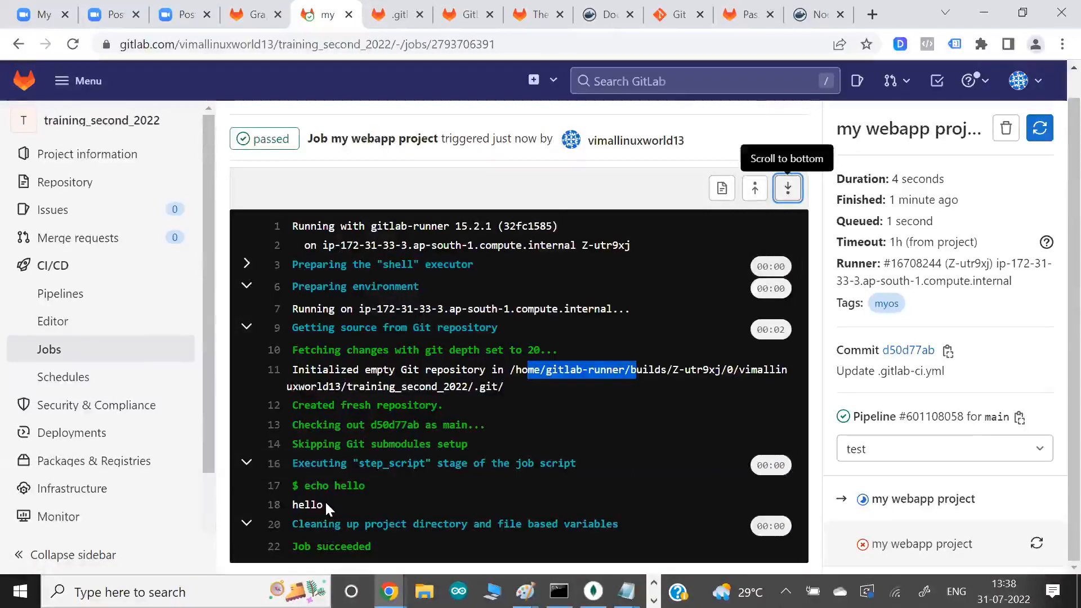
click(405, 526)
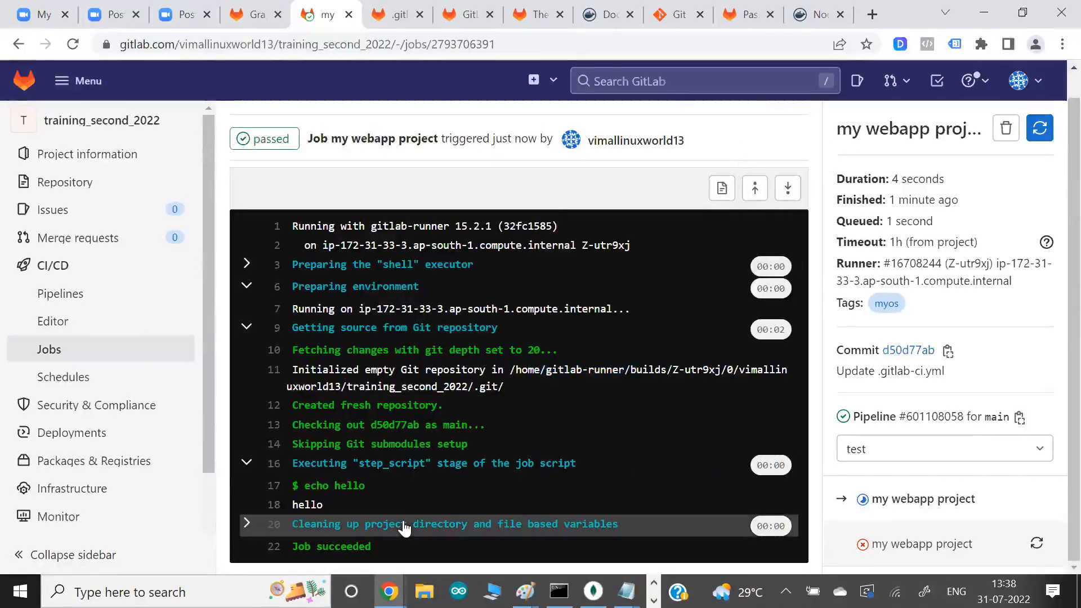
key(alt+Tab)
key(alt+Tab)
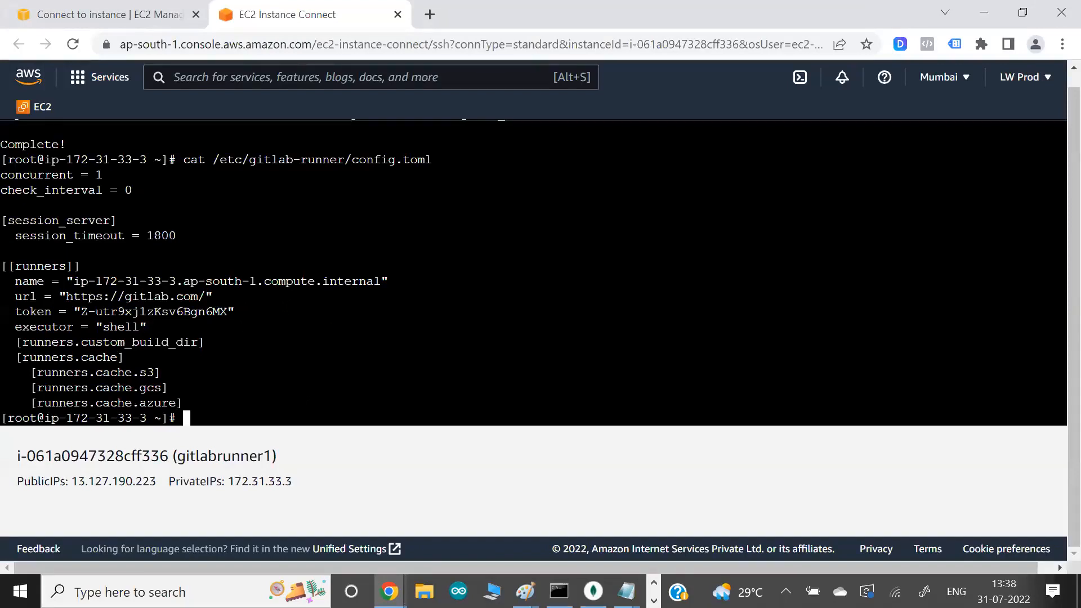
key(alt+Tab)
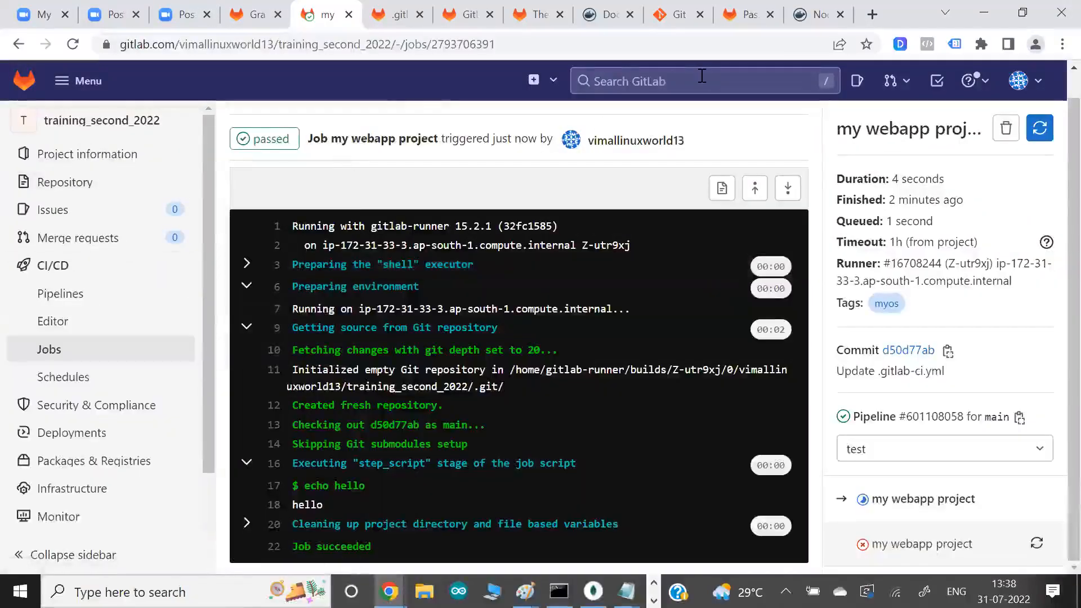
- Return to the .gitlab-ci.yml file in the training_second_2022 repository and open it for editing
click(816, 14)
click(749, 17)
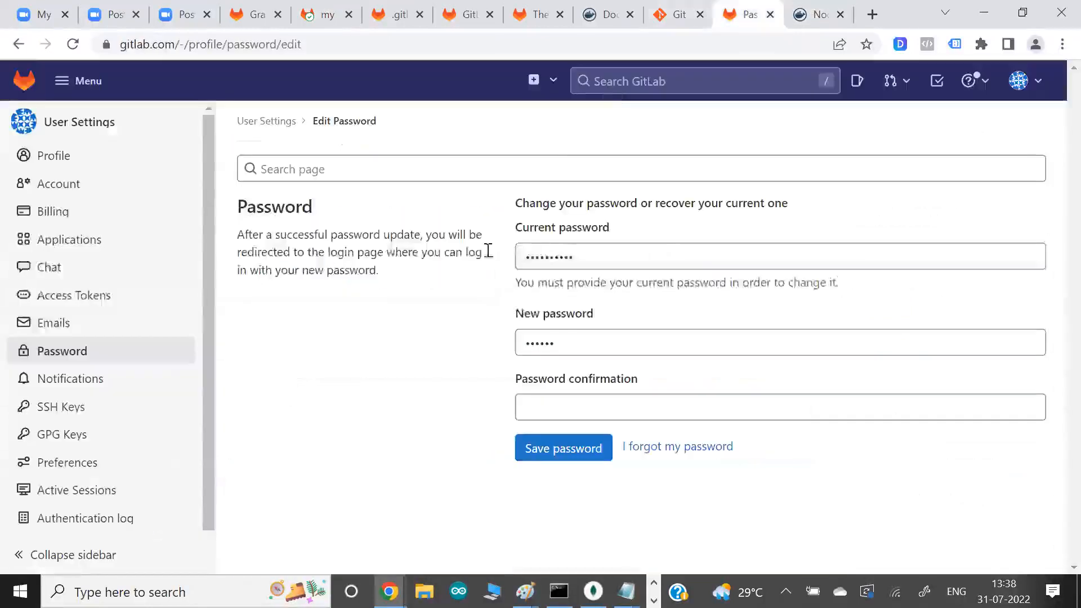
click(540, 17)
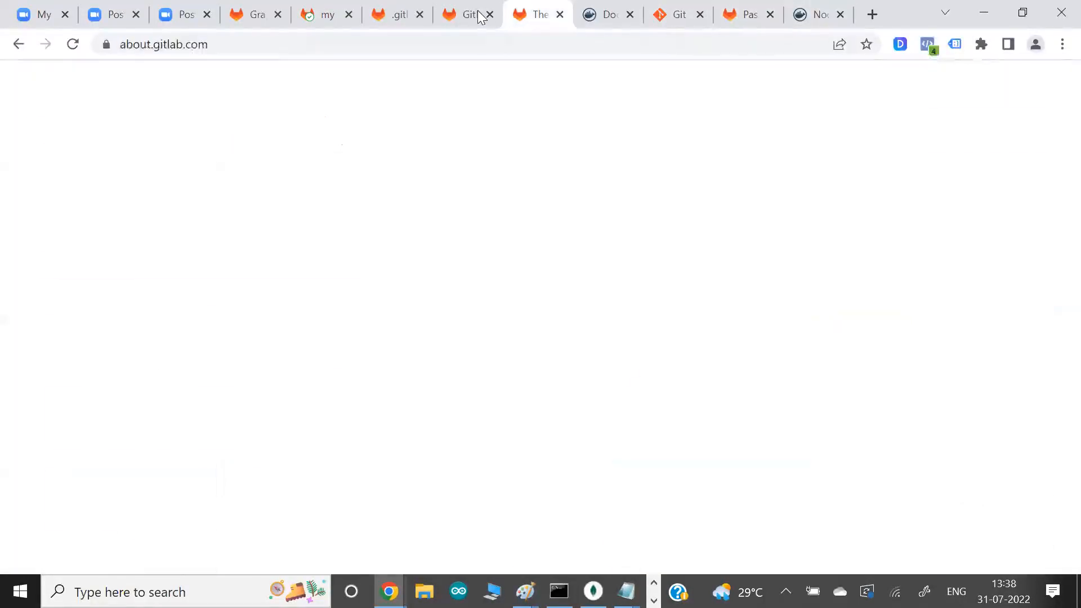
click(468, 14)
click(398, 14)
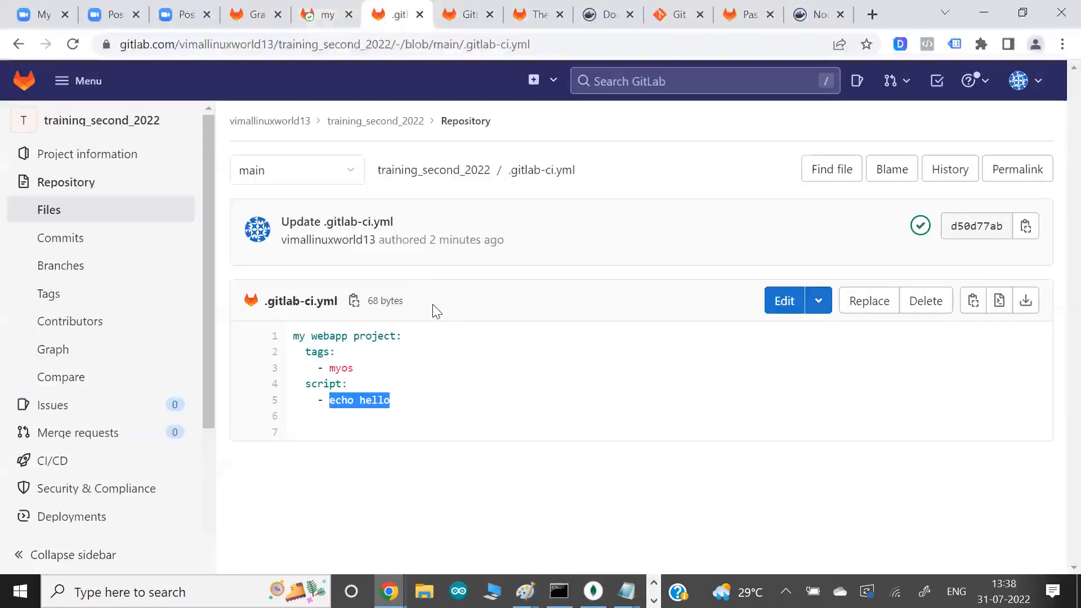
click(427, 346)
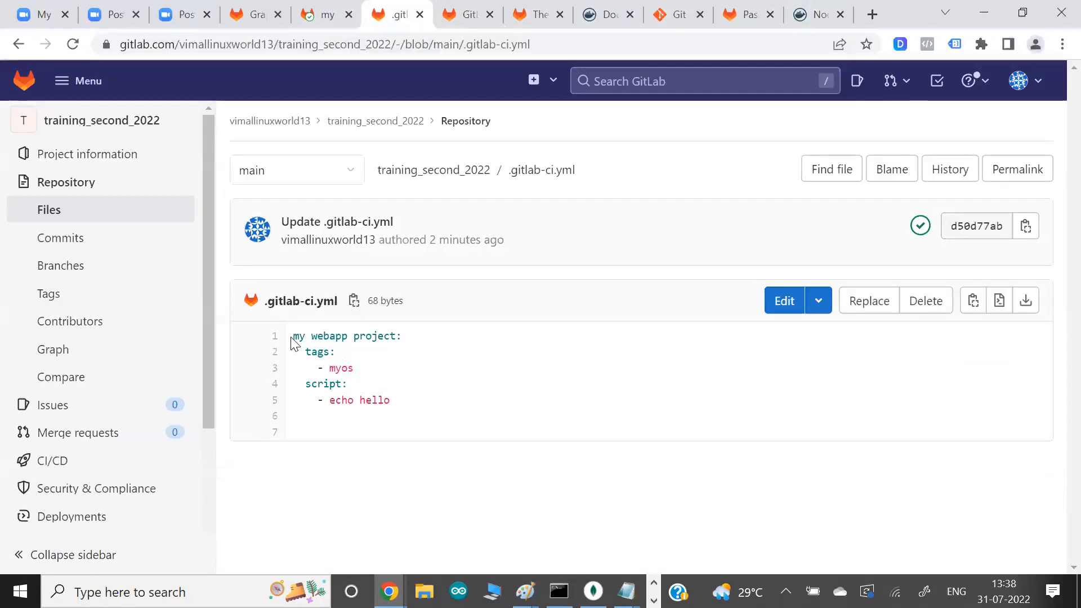
click(780, 301)
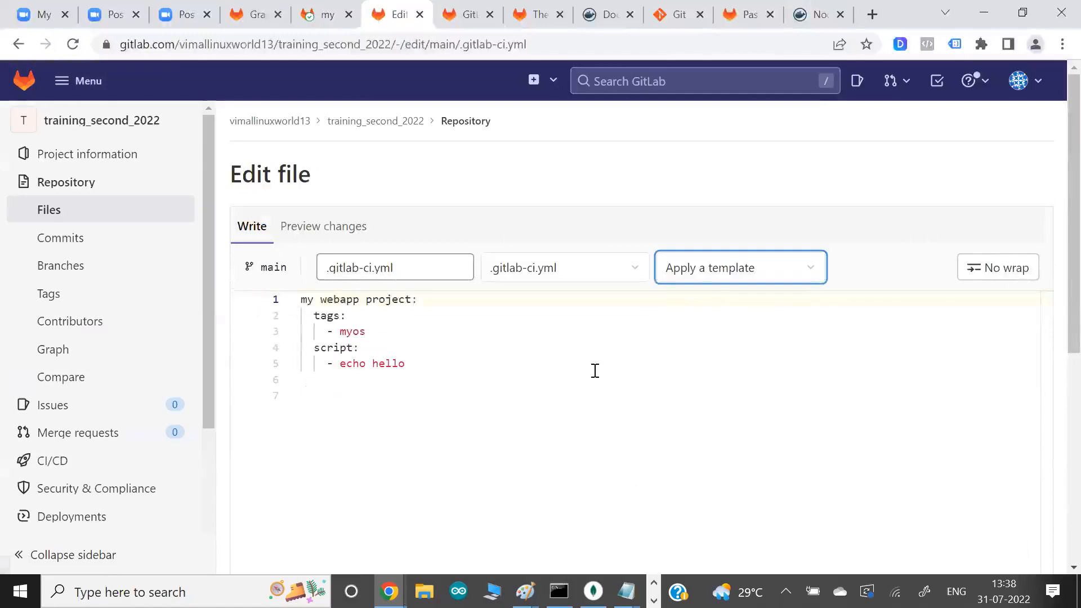
- Insert a new job named "my build job" above the existing my webapp project job
click(302, 299)
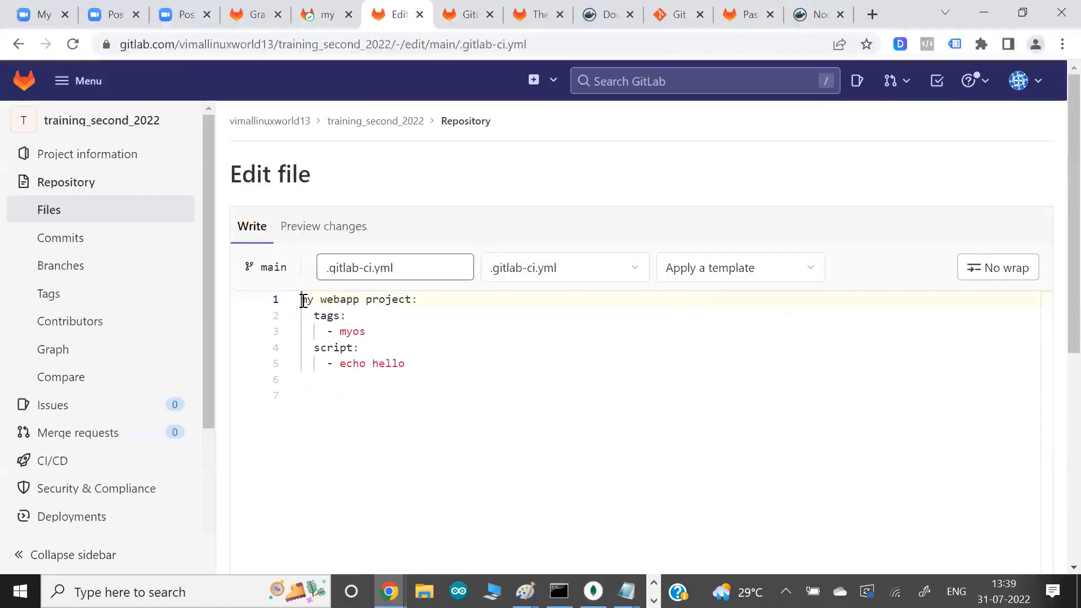
key(Return)
key(Up)
text(my )
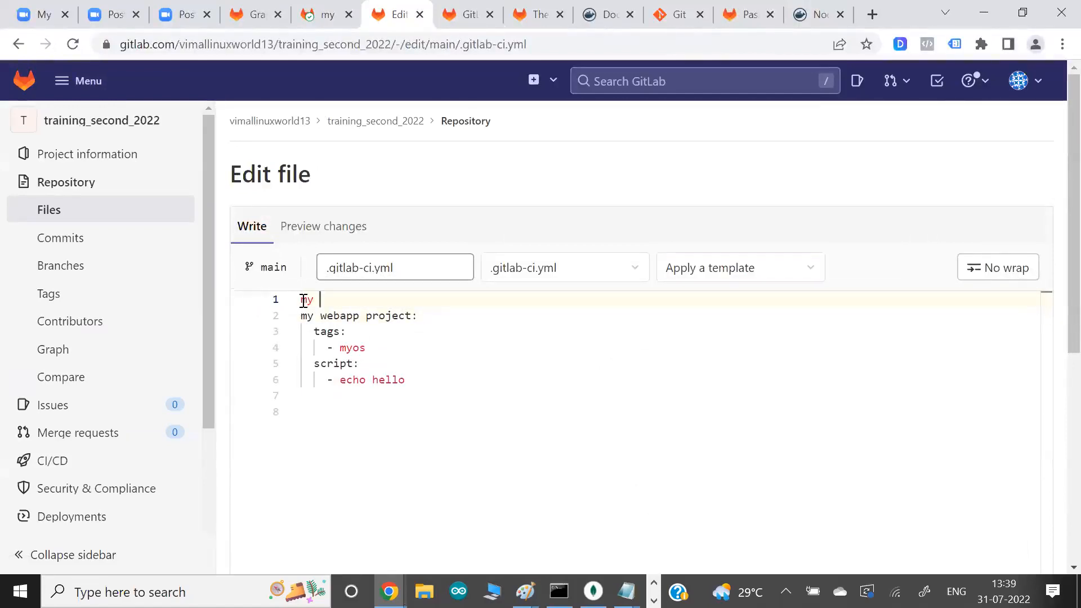
text(build job:)
key(Return)
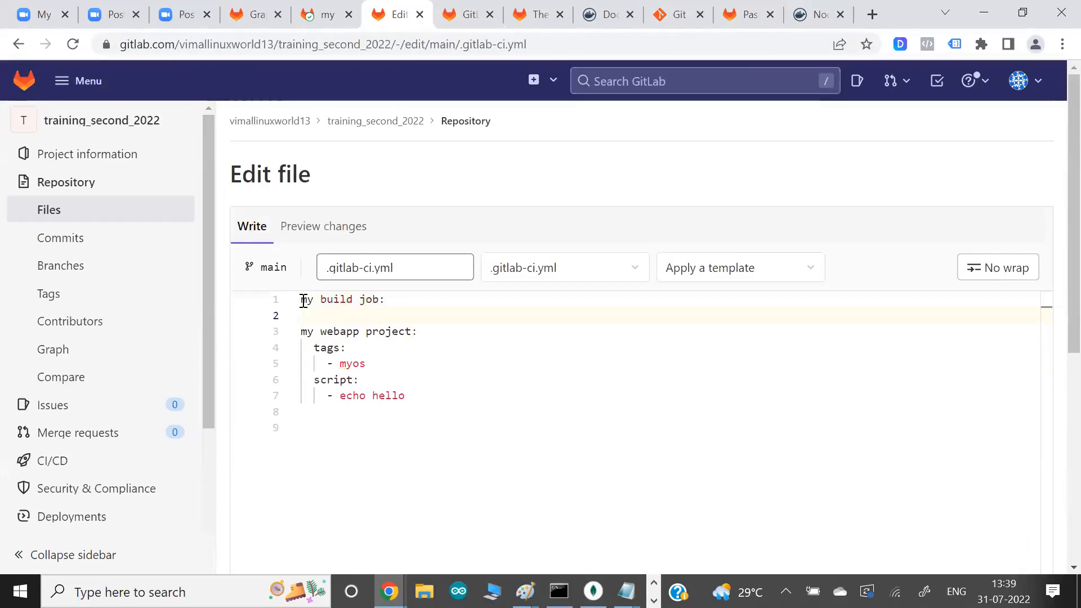
- Give my build job a script section with the command echo welcome > index.html, followed by blank lines
text(script:)
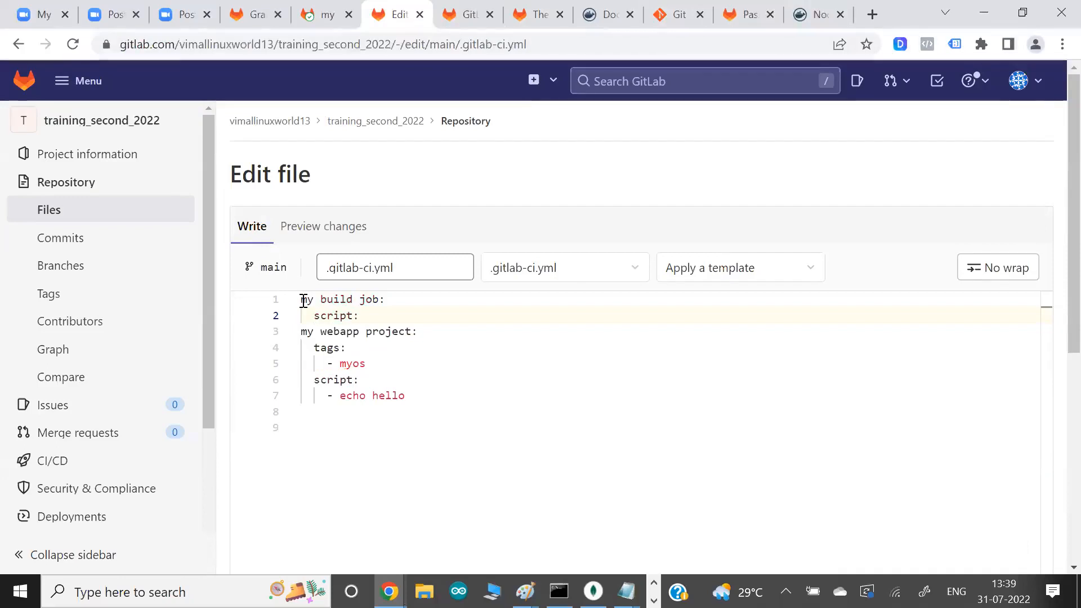
key(Return)
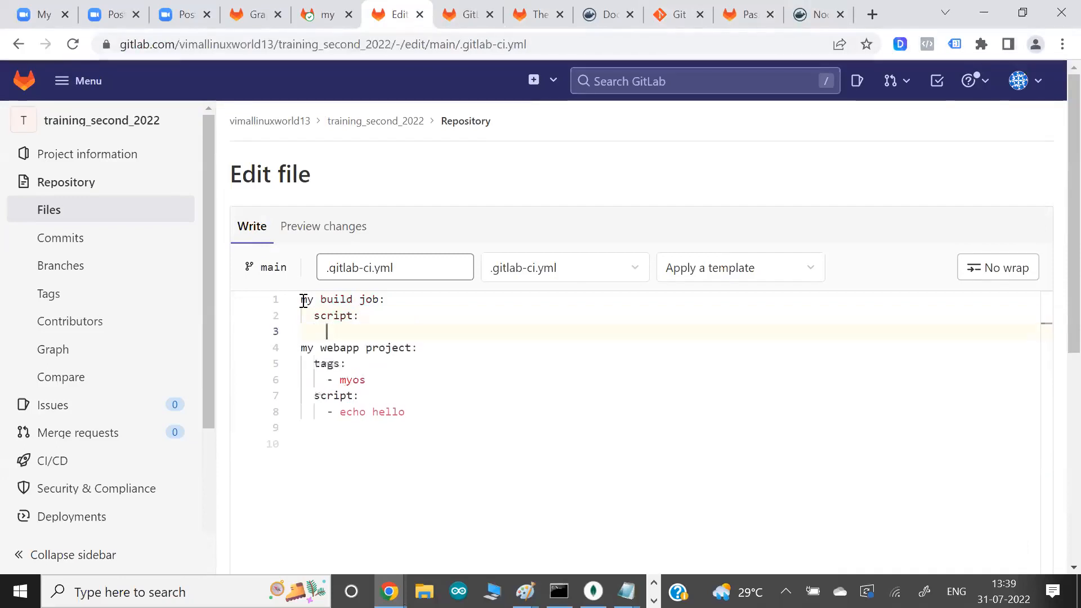
text(- echo)
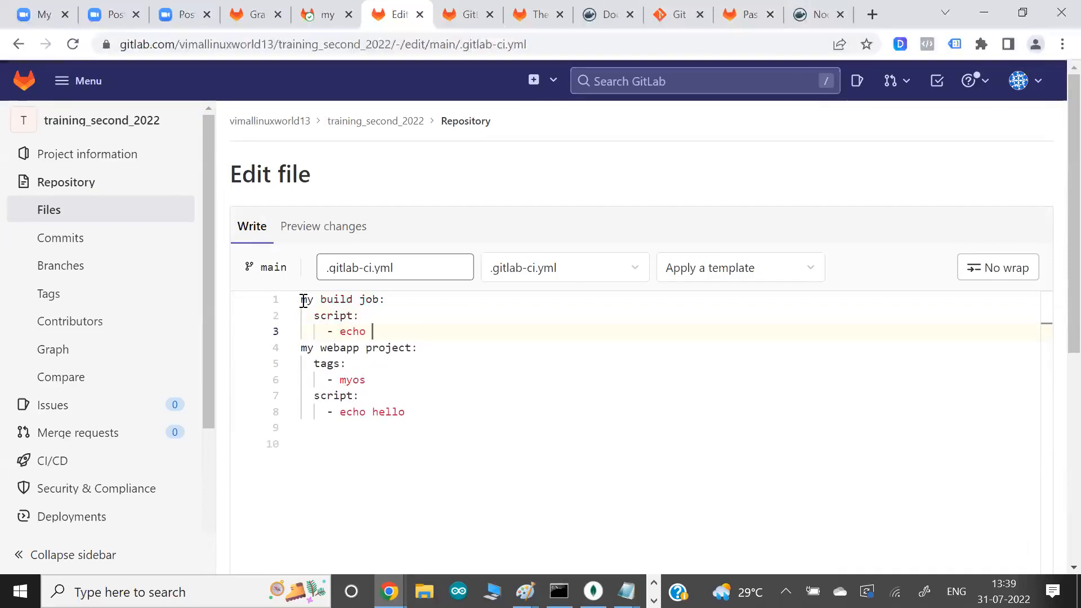
text( welcome > index.html)
key(Return)
key(Return)
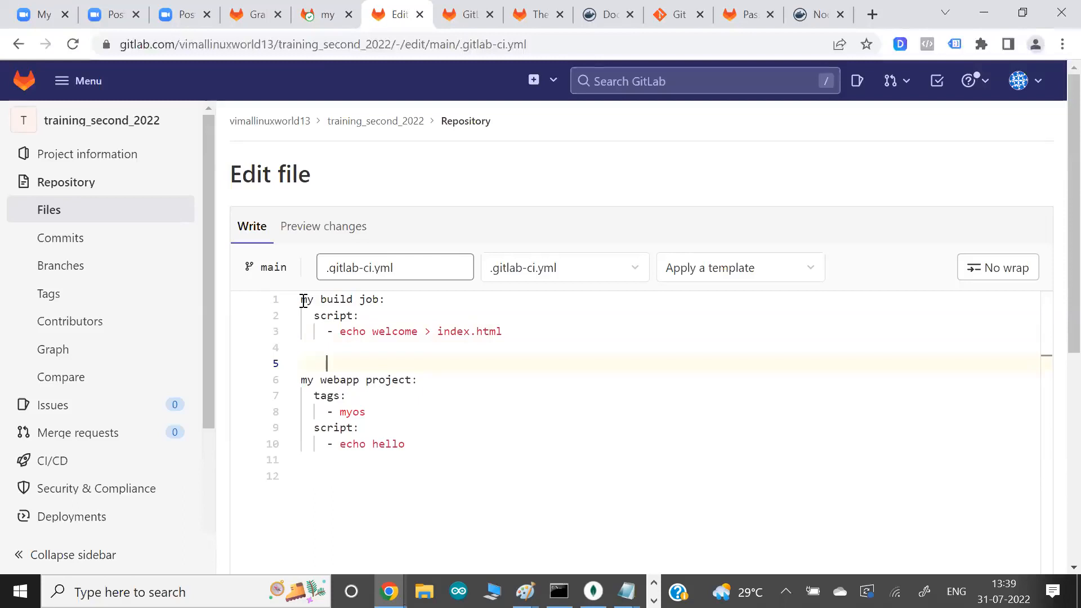
- Add an artifacts key to my build job, aligned with its script key
key(Up)
key(Down)
key(Up)
key(Up)
key(Return)
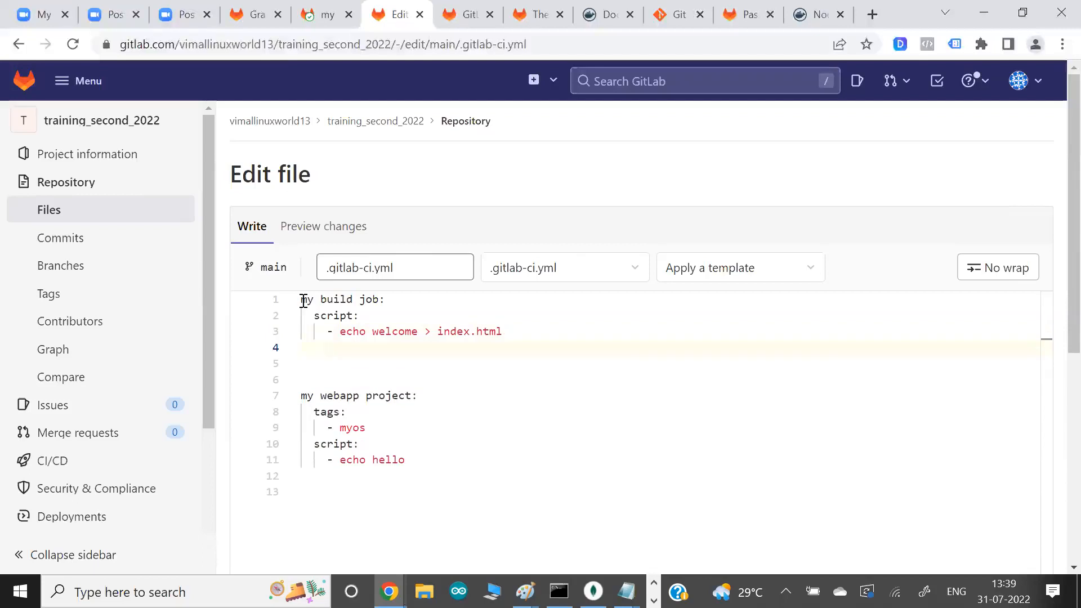
text(artifcat)
key(BackSpace)
key(BackSpace)
key(BackSpace)
text(ac)
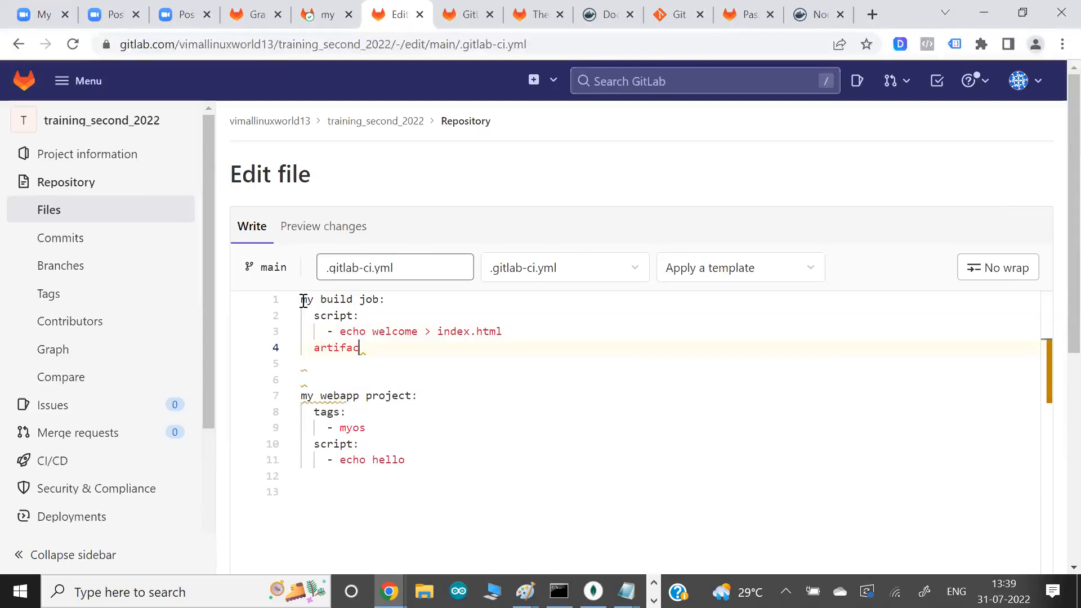
text(ts:)
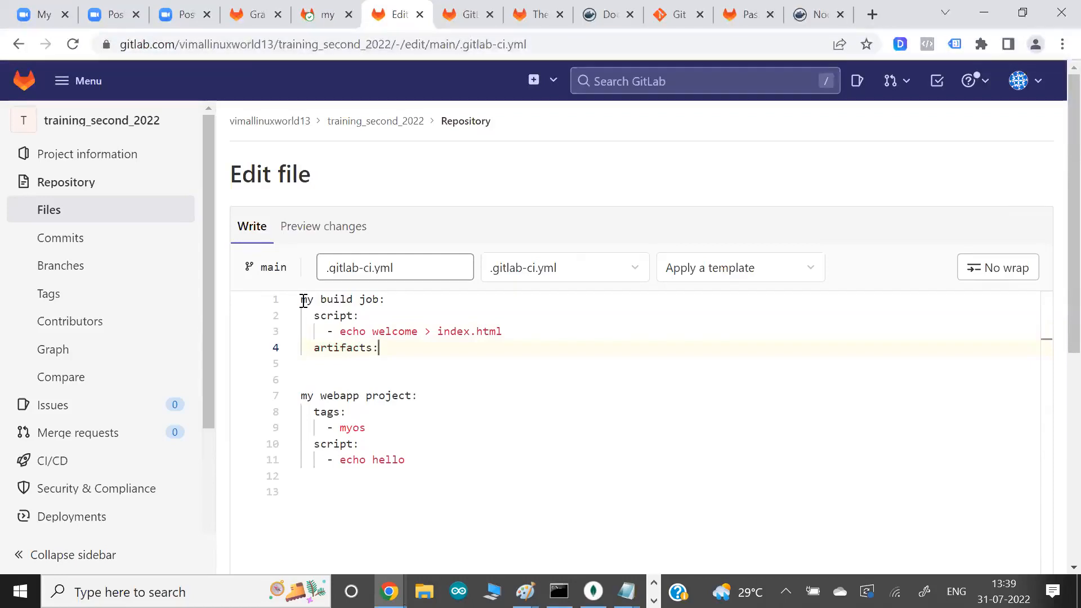
- Add the command mkdir mybuild as the first item in the build job's script
key(Up)
key(Up)
key(Return)
text(- mkdir)
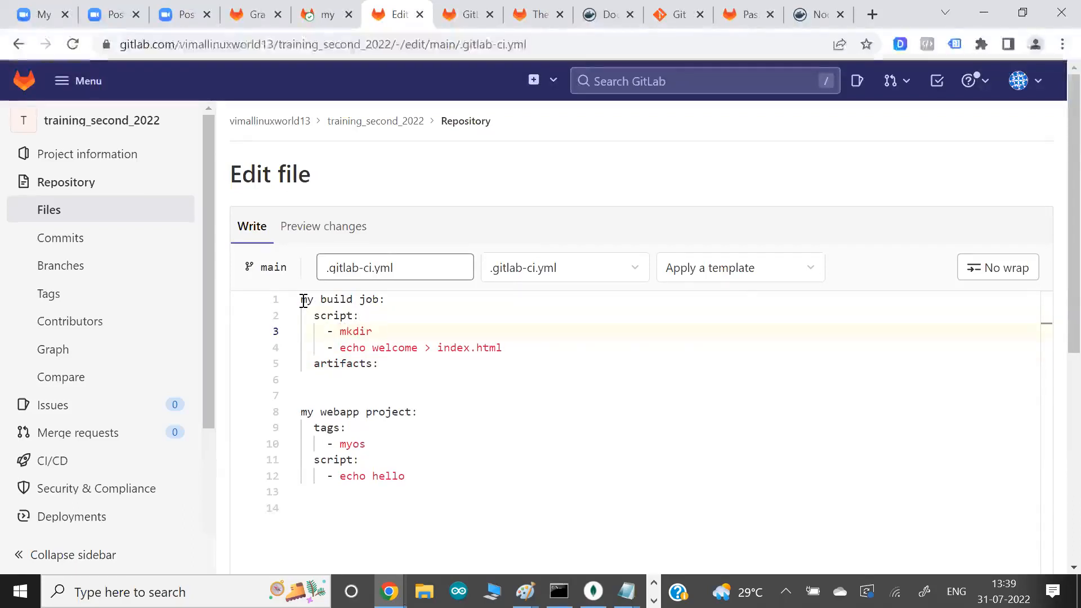
text( mybuild)
key(BackSpace)
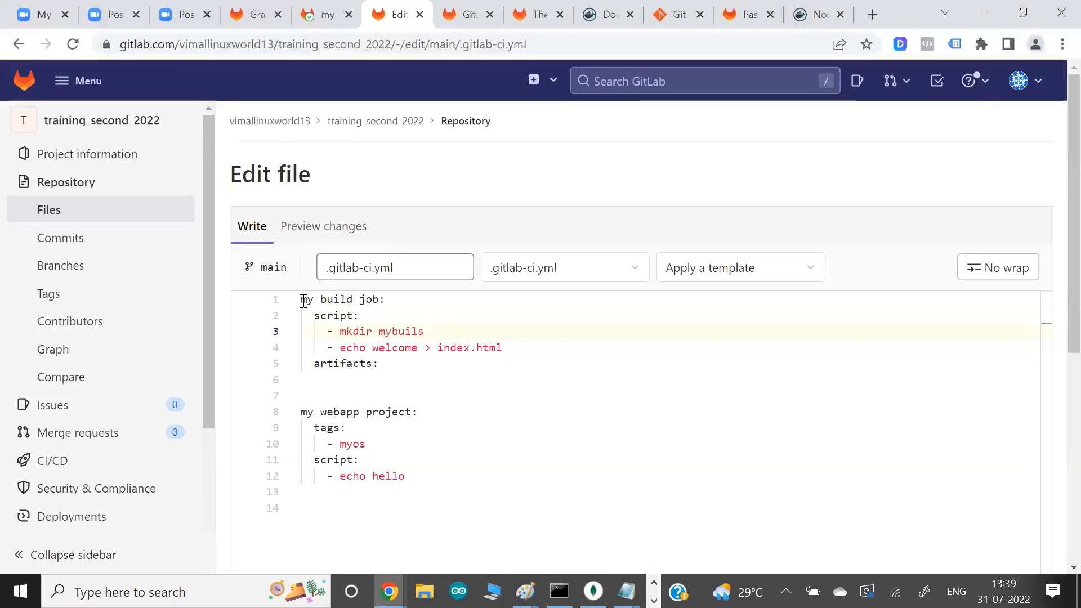
text(d)
- Redirect the build job's echo output to mybuild/index.html
key(Down)
key(Right)
key(Right)
text(mybuild/)
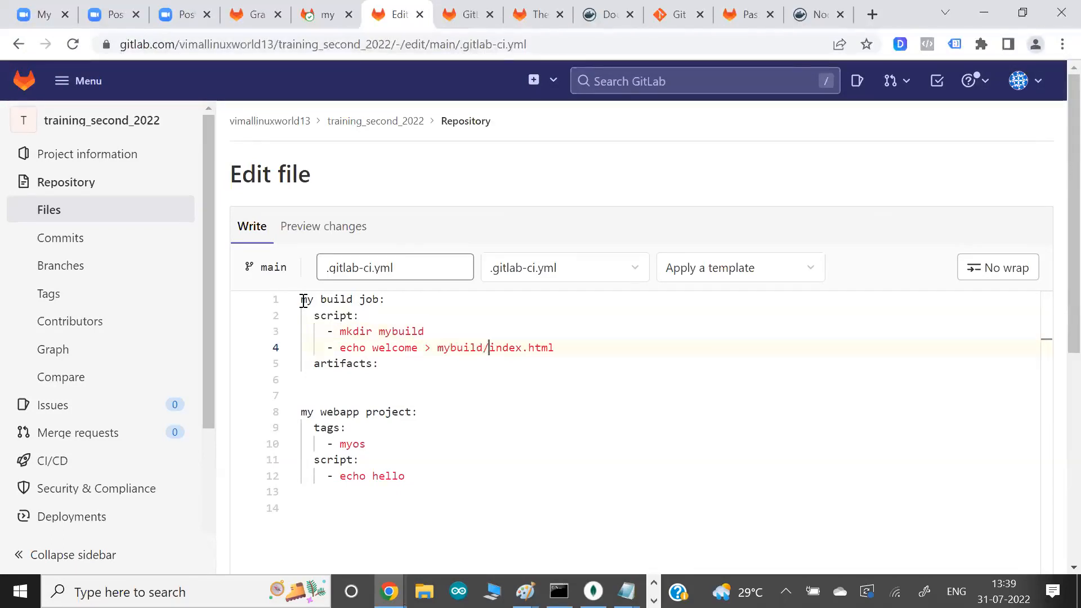
- Add a paths list containing mybuild/ under the build job's artifacts key
key(Down)
key(Return)
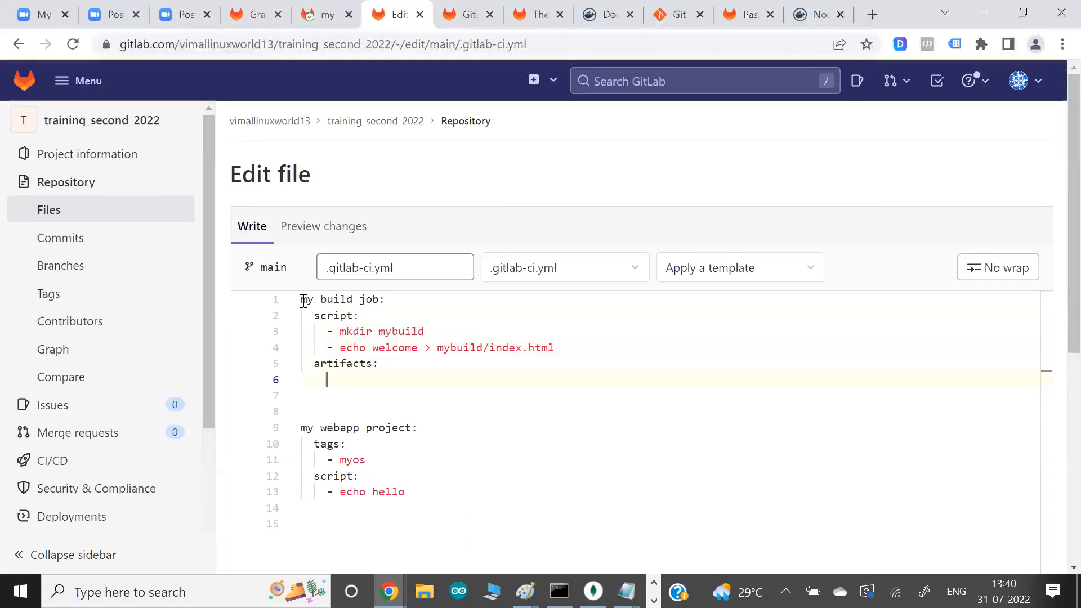
text(paths:)
key(Return)
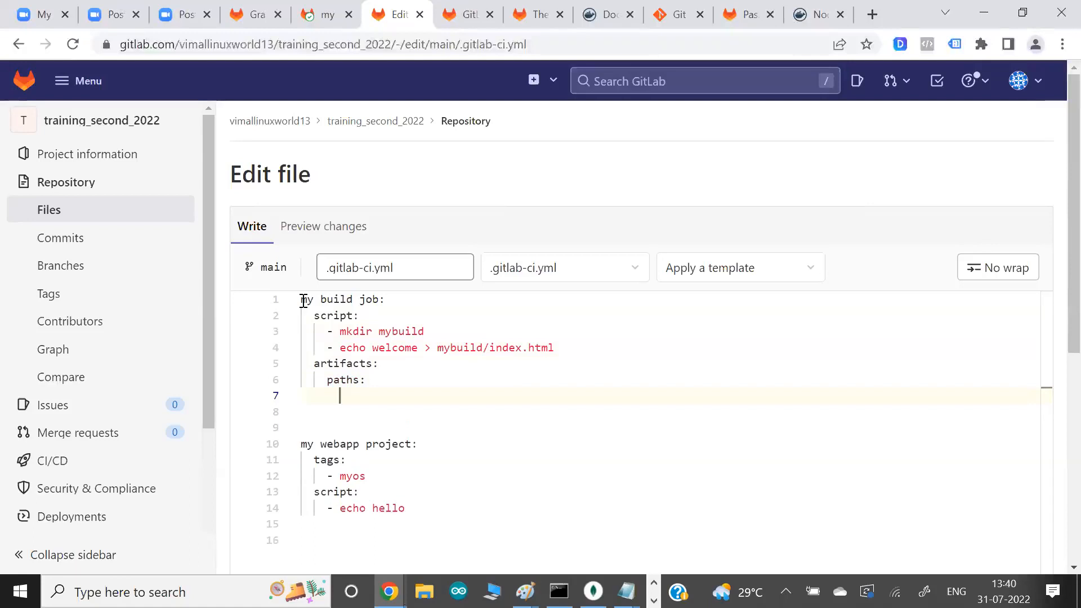
text(-)
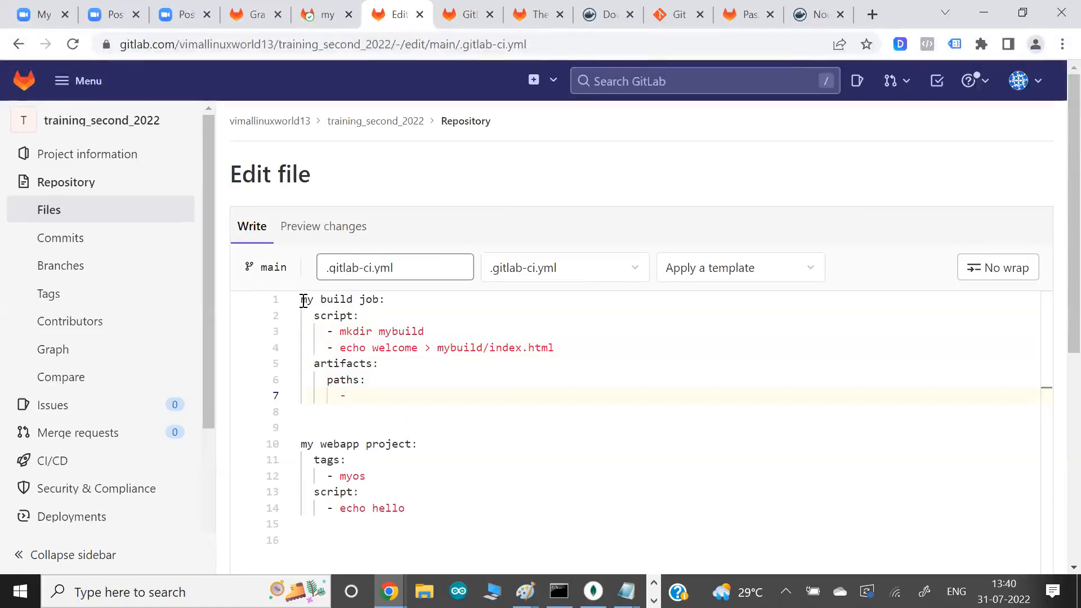
text( m)
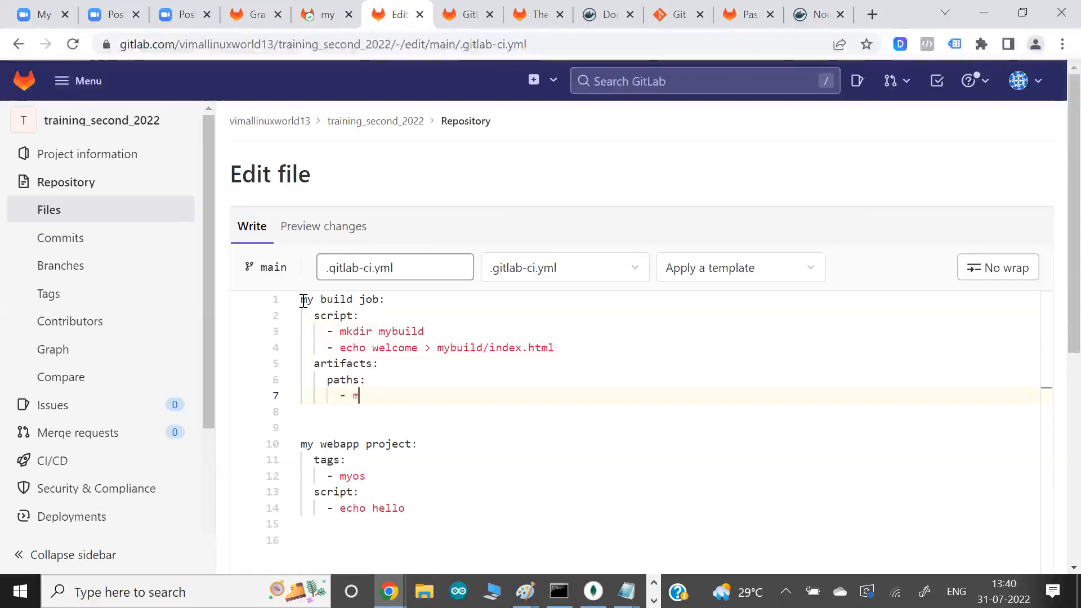
text(ybuild/)
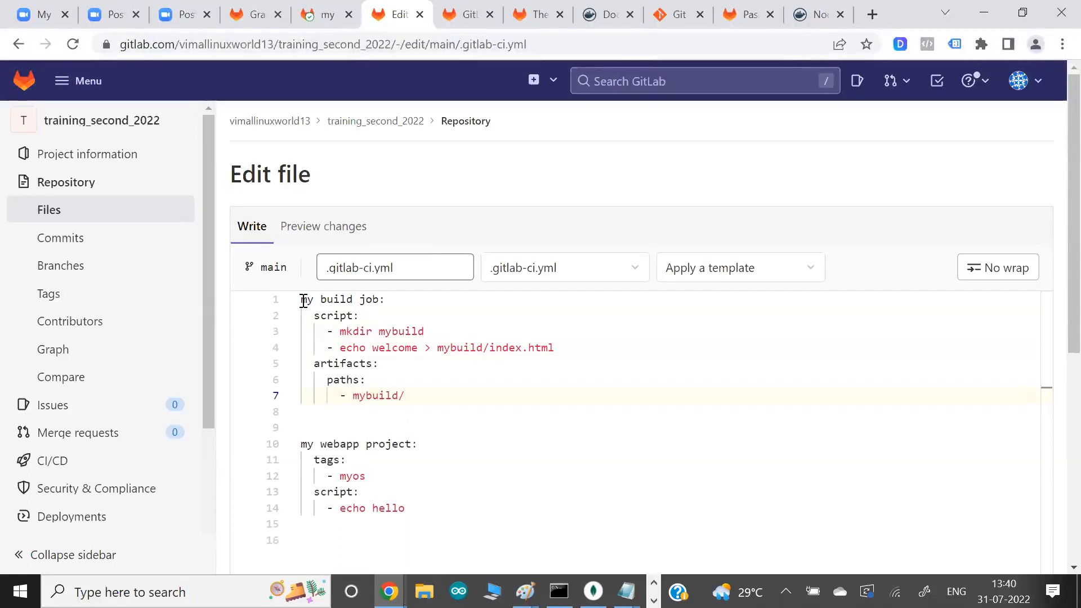
- Assign my build job to the build stage with a stage: build line directly below its name
click(408, 299)
key(Return)
text(stage:)
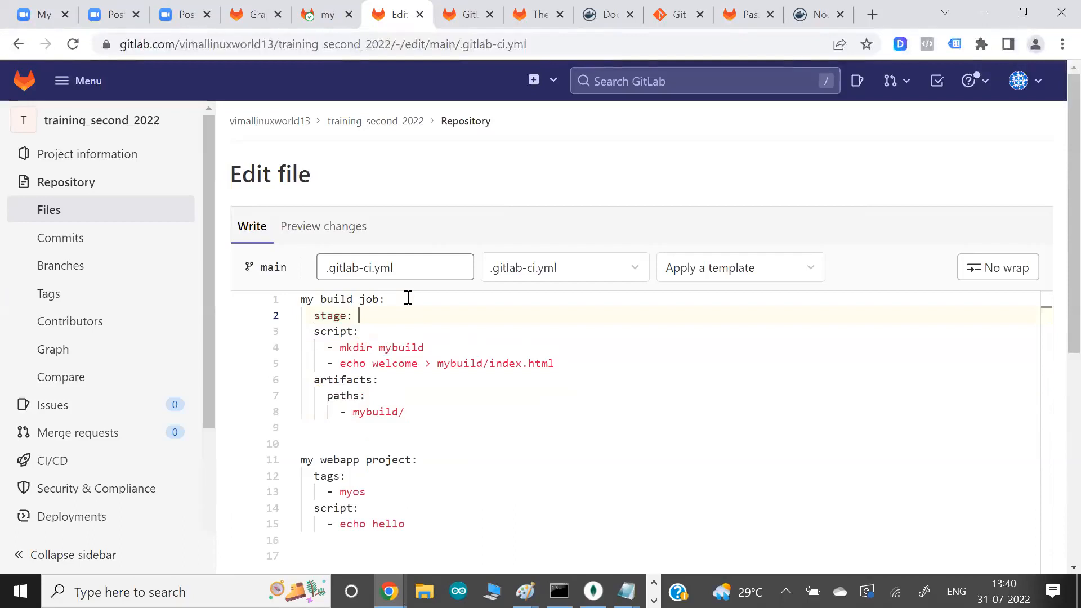
text( build)
- Insert a new job named "my test job" between the build job and the my webapp project job
key(Down)
key(Down)
key(Down)
key(Down)
key(Down)
key(Down)
key(Down)
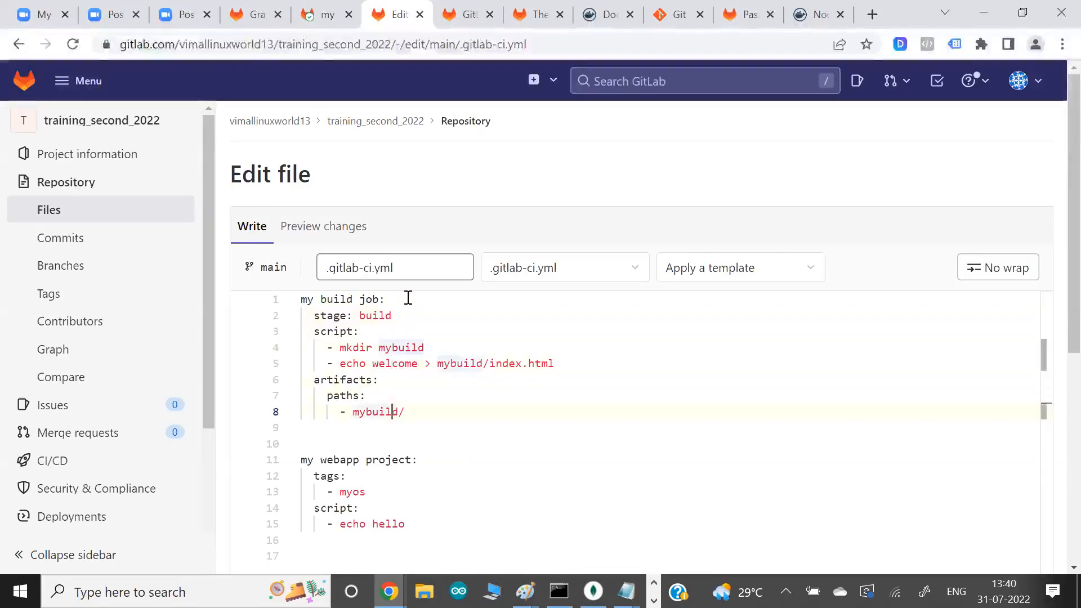
key(Return)
text(my)
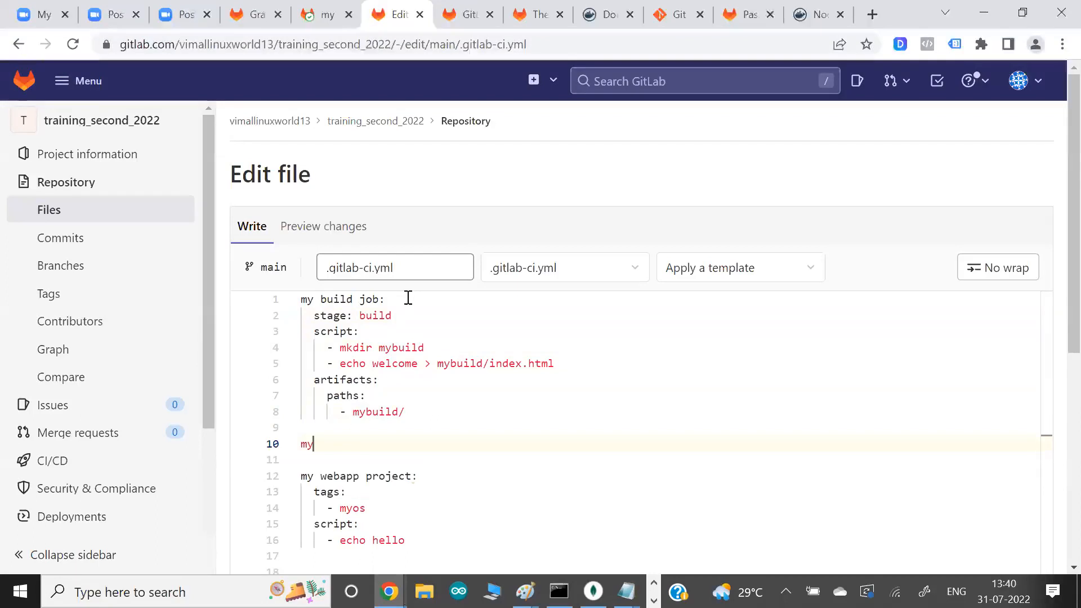
text( test job)
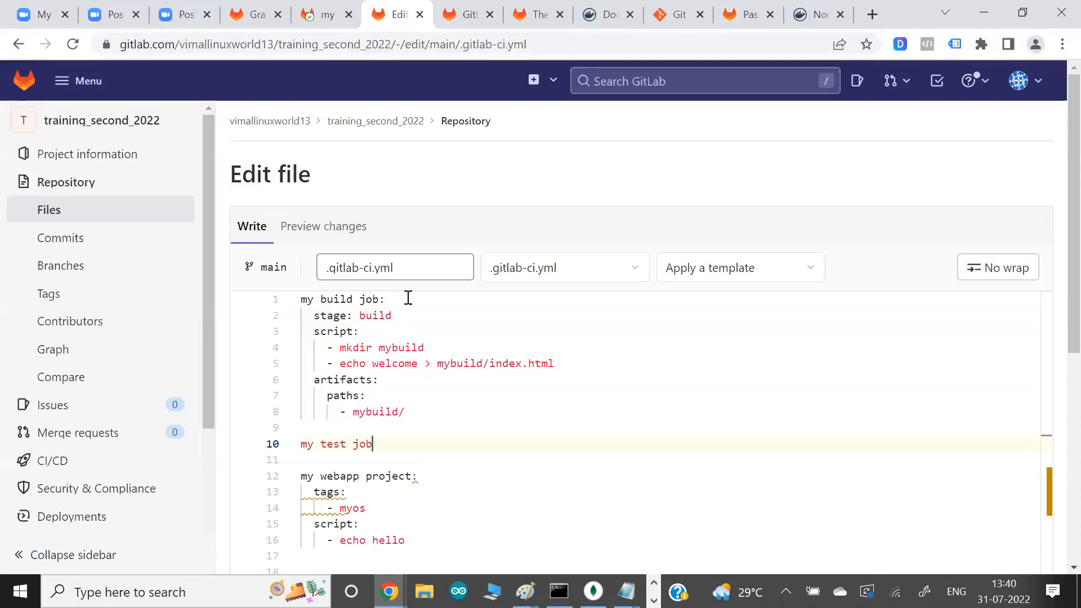
text(:)
key(Return)
- Assign my test job to the test stage with a stage: test line directly below its name
text(stg)
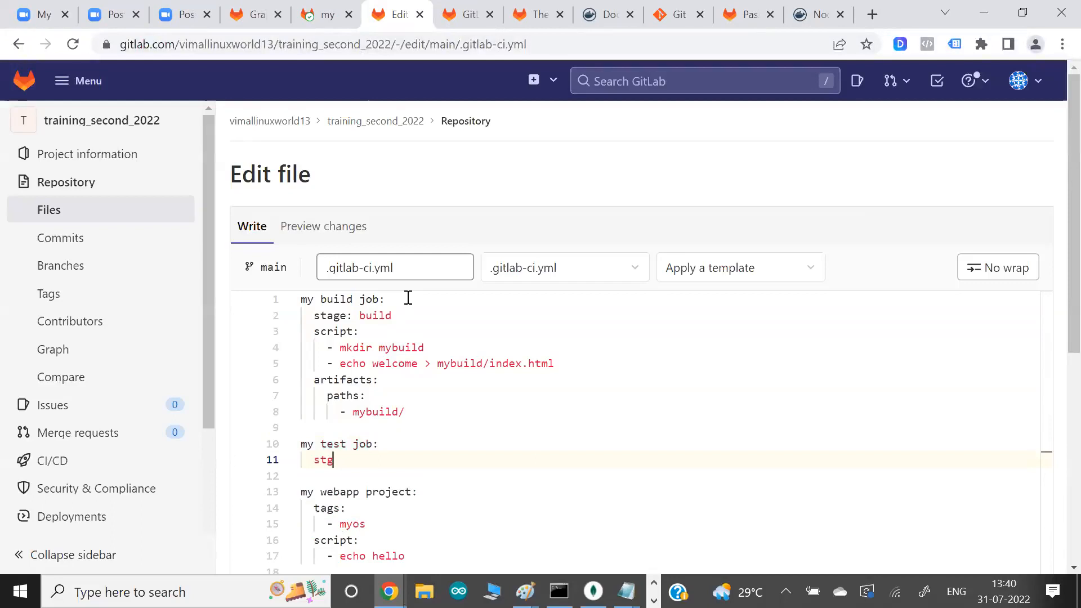
key(BackSpace)
text(age: test)
key(Return)
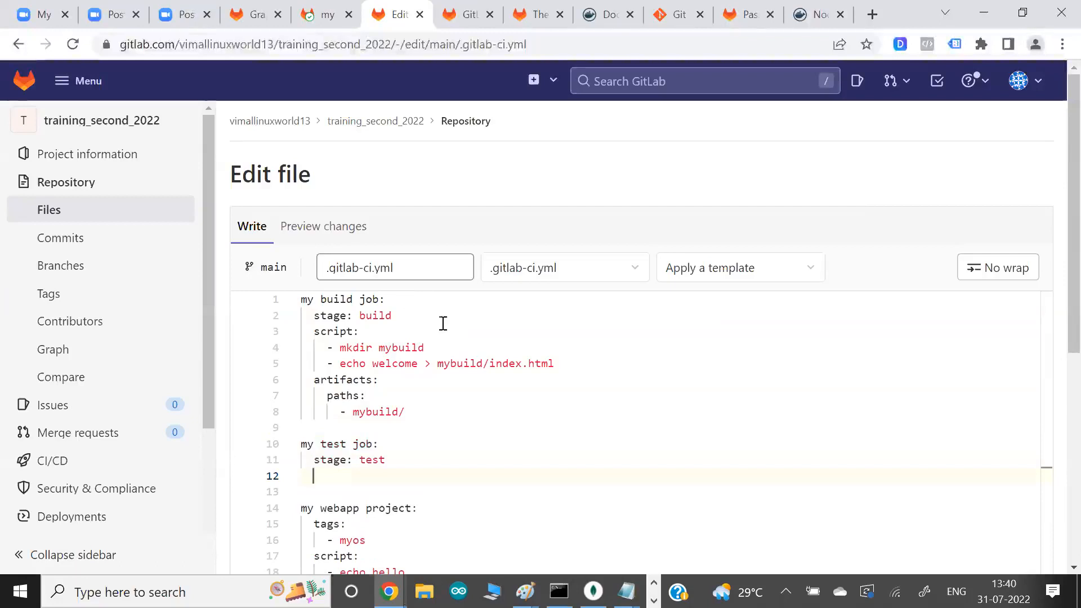
- Give my test job a script section containing the command grep welcome mybuild/index.html
text(script:)
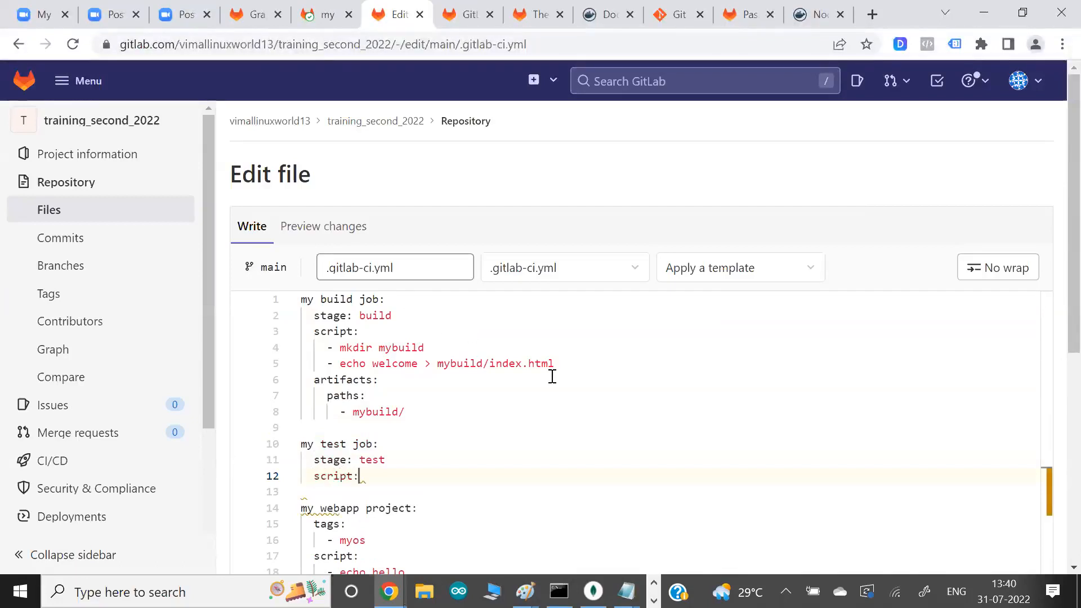
key(Return)
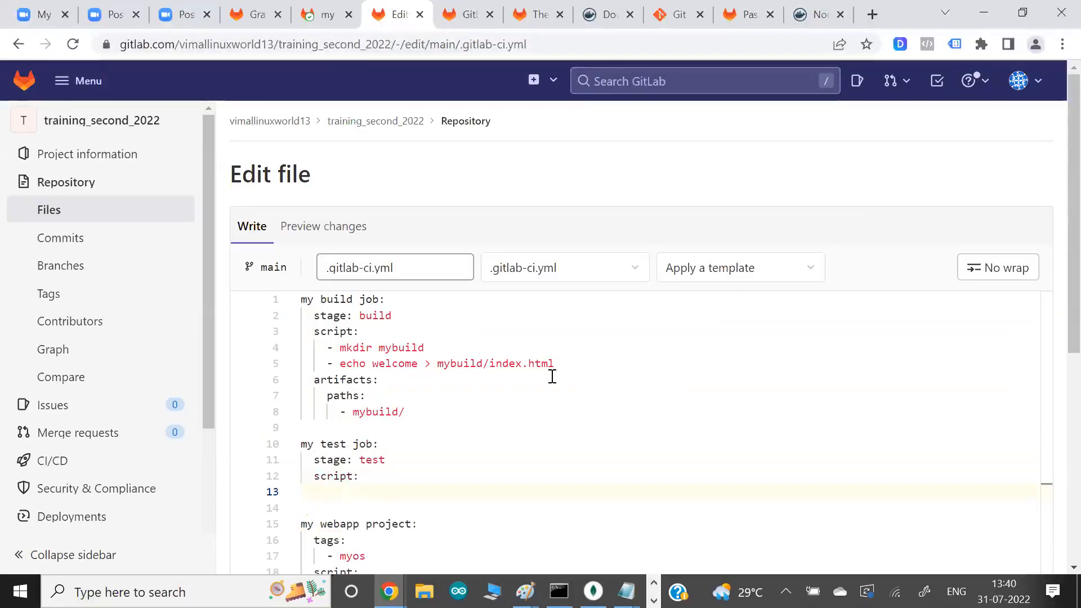
text(- grep)
text(weloc)
key(BackSpace)
key(BackSpace)
text(come mybuid)
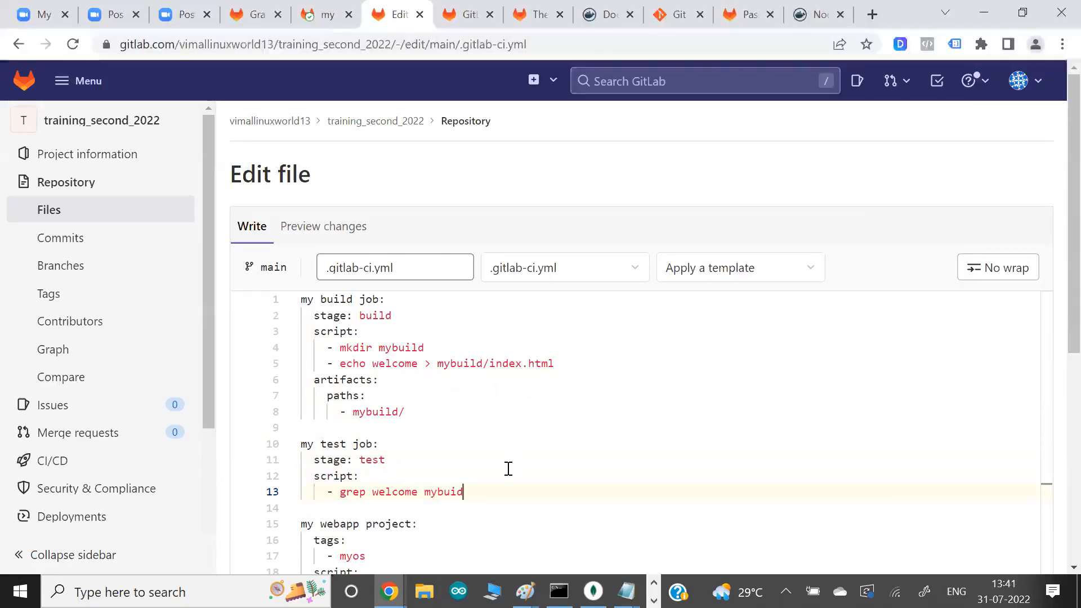
key(BackSpace)
text(ld/index.html)
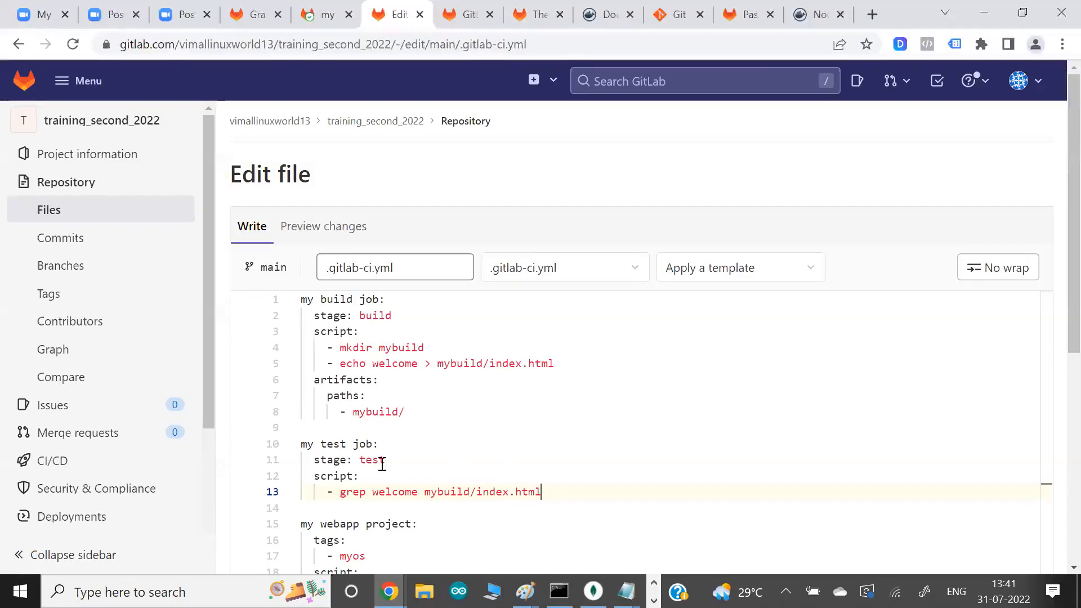
- Add one extra blank line between my test job and the my webapp project job
key(Return)
key(Return)
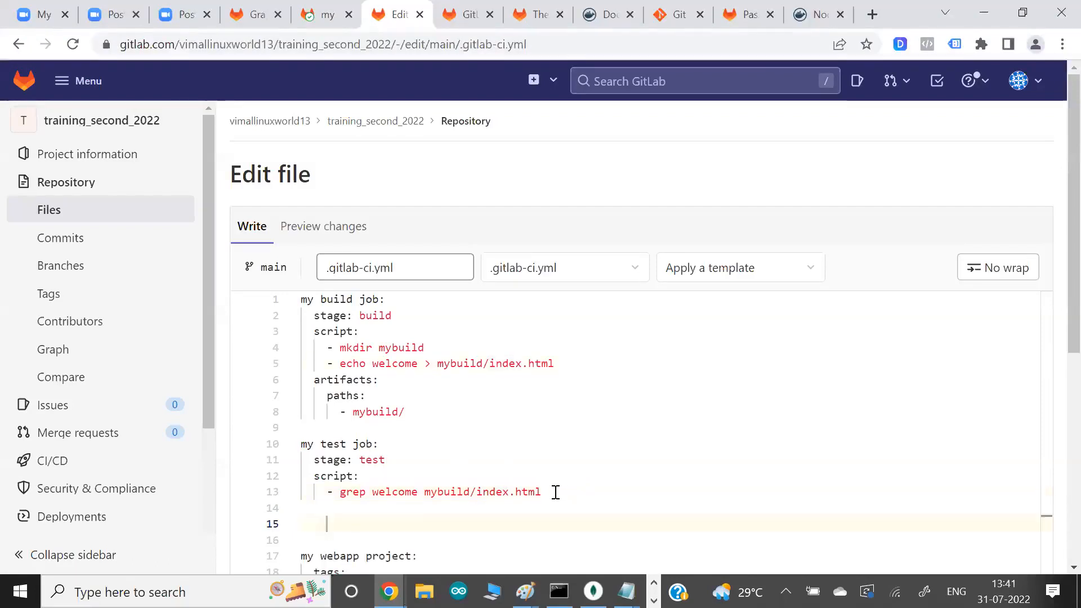
drag(347, 315, 381, 331)
drag(350, 438, 345, 456)
click(354, 457)
click(325, 527)
key(BackSpace)
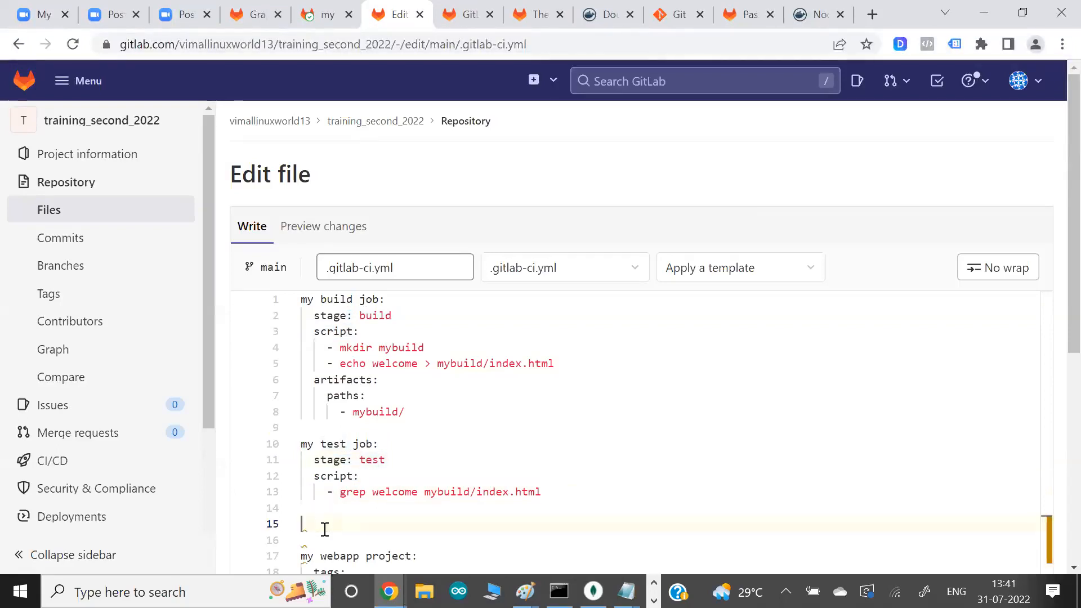
key(BackSpace)
key(Down)
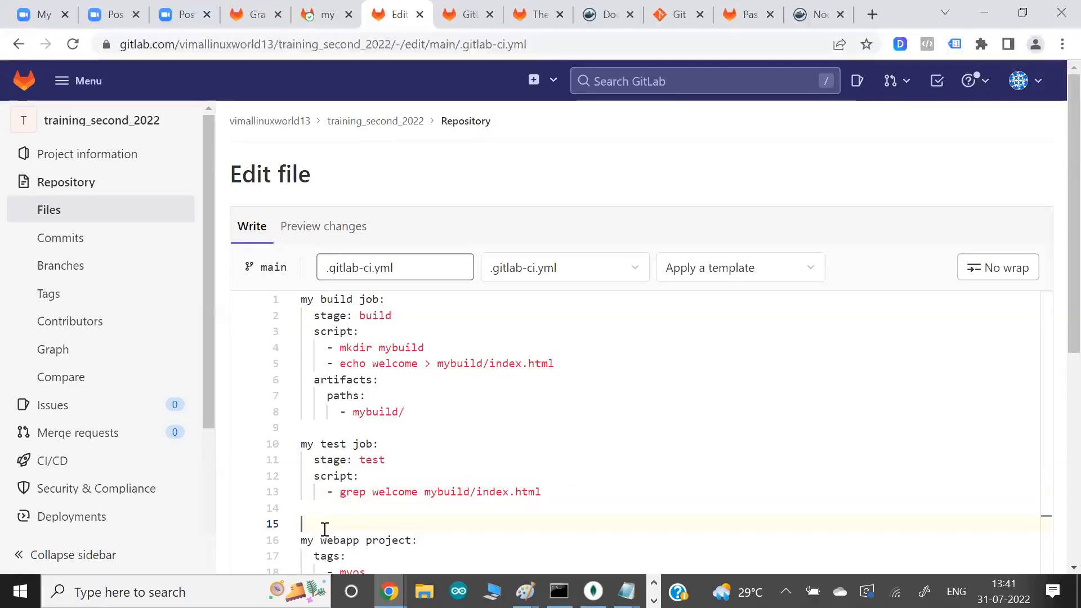
drag(321, 299, 426, 376)
click(426, 375)
drag(355, 316, 434, 367)
click(436, 366)
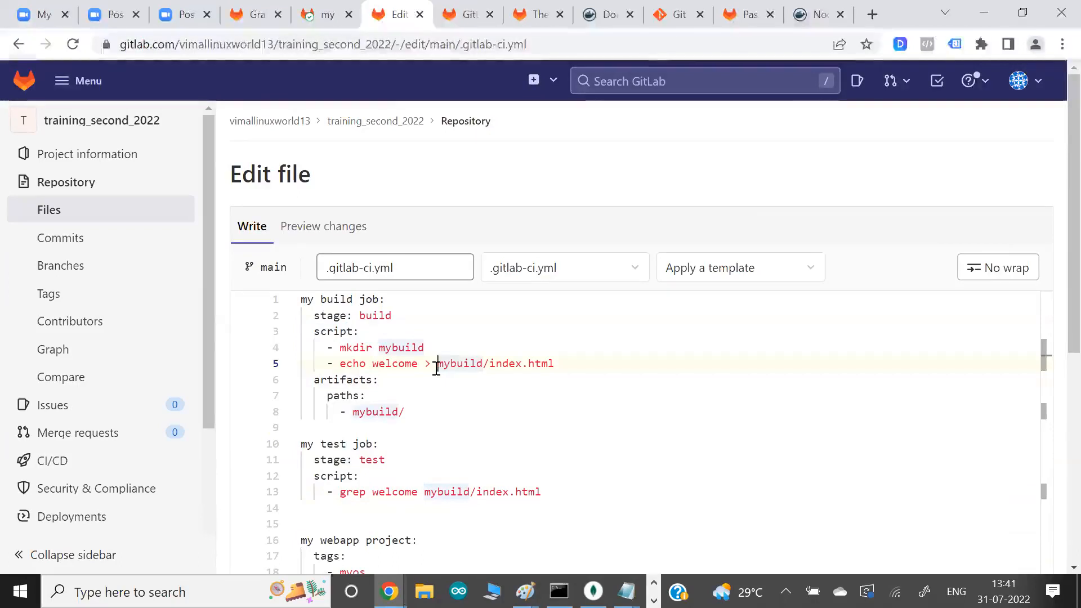
click(430, 472)
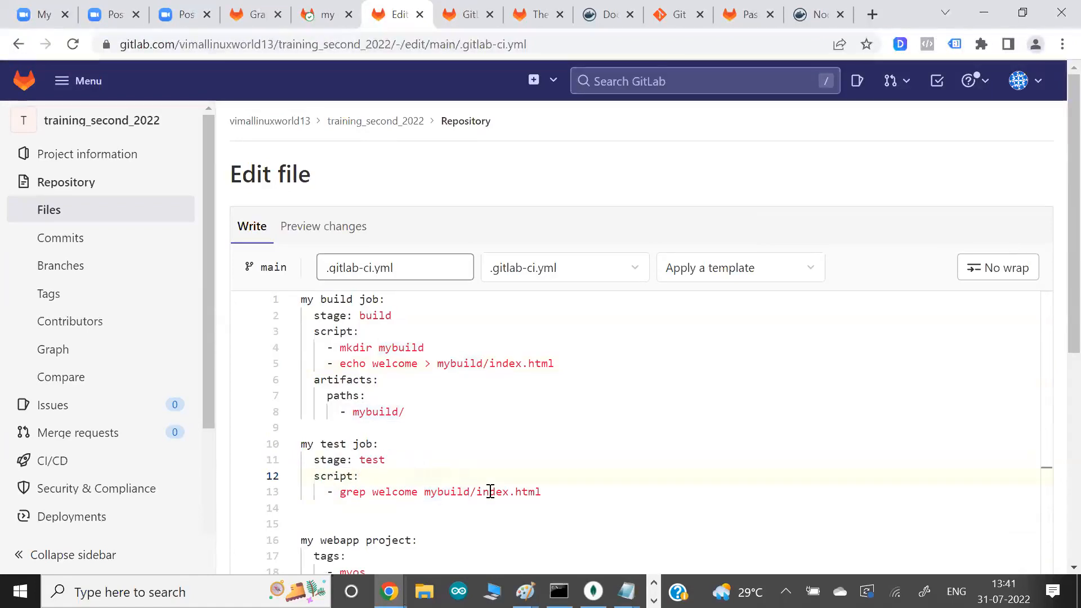
- Replace the my webapp project job's echo hello command with cp mybuild/index.html /var/www/html
drag(1056, 330, 1058, 430)
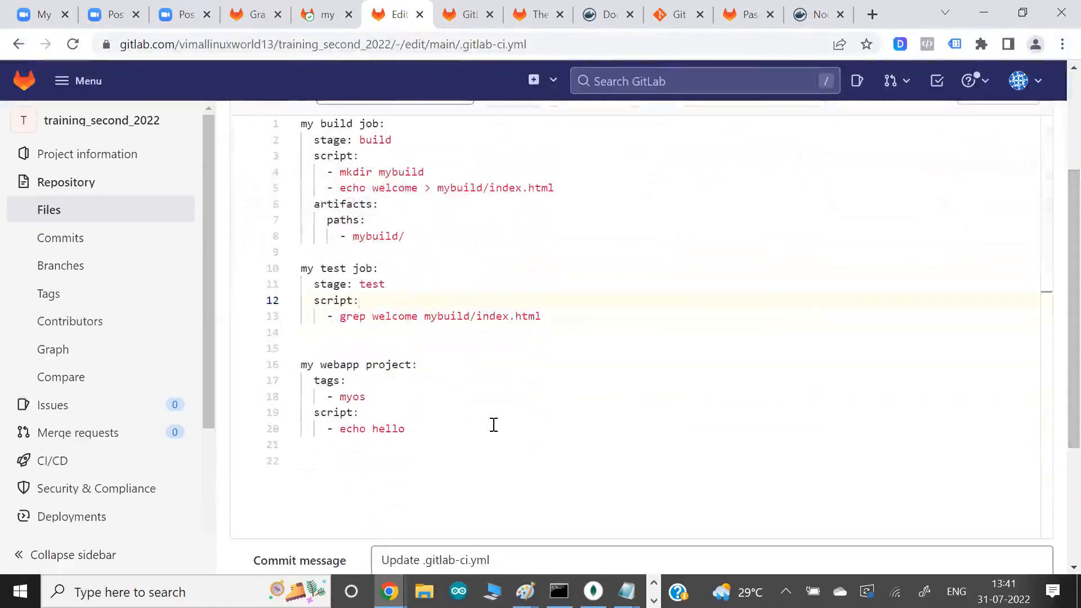
click(412, 435)
key(BackSpace)
key(BackSpace)
key(BackSpace)
key(BackSpace)
key(BackSpace)
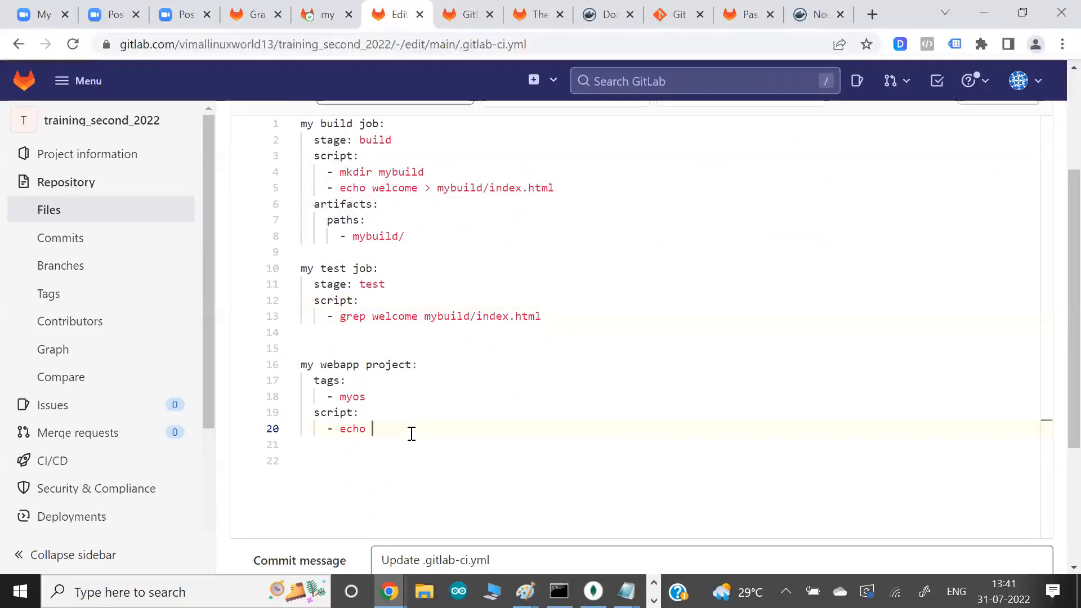
key(BackSpace)
key(BackSpace)
key(BackSpace)
text(c)
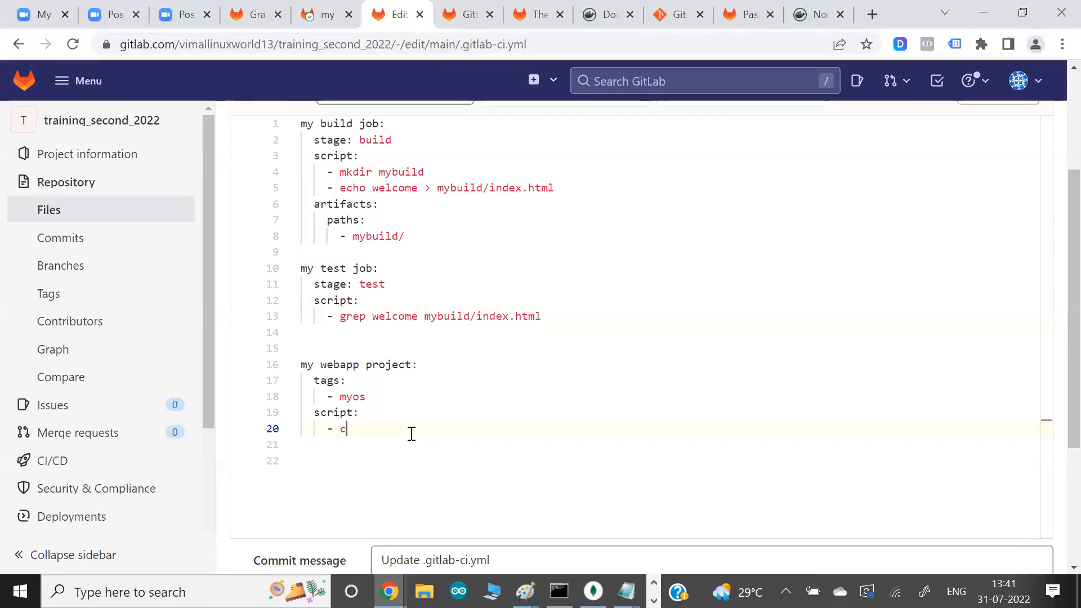
text(p mybuild/index)
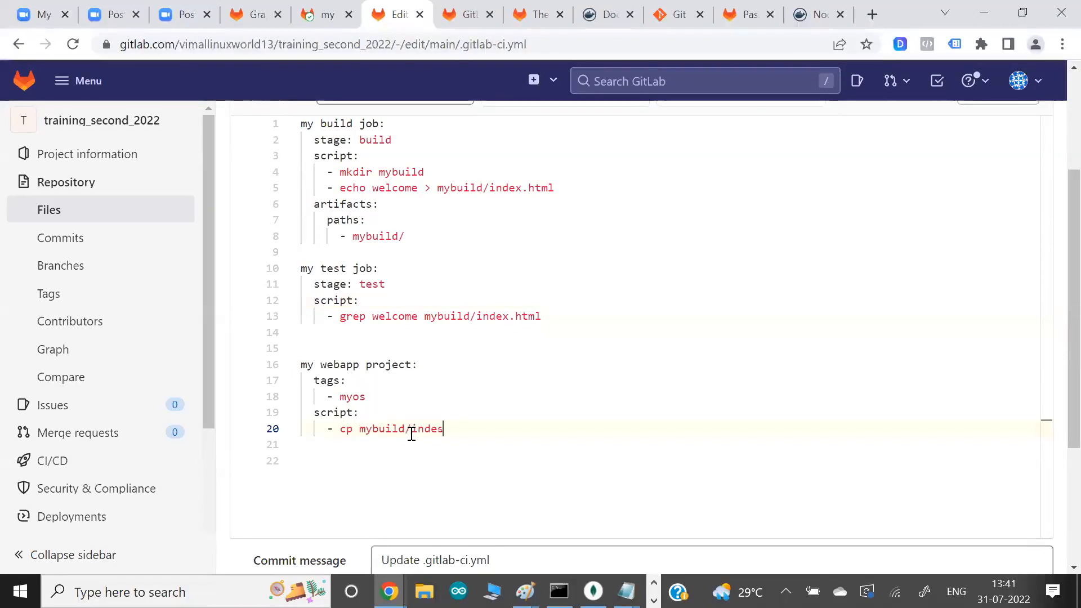
text(.html  /va)
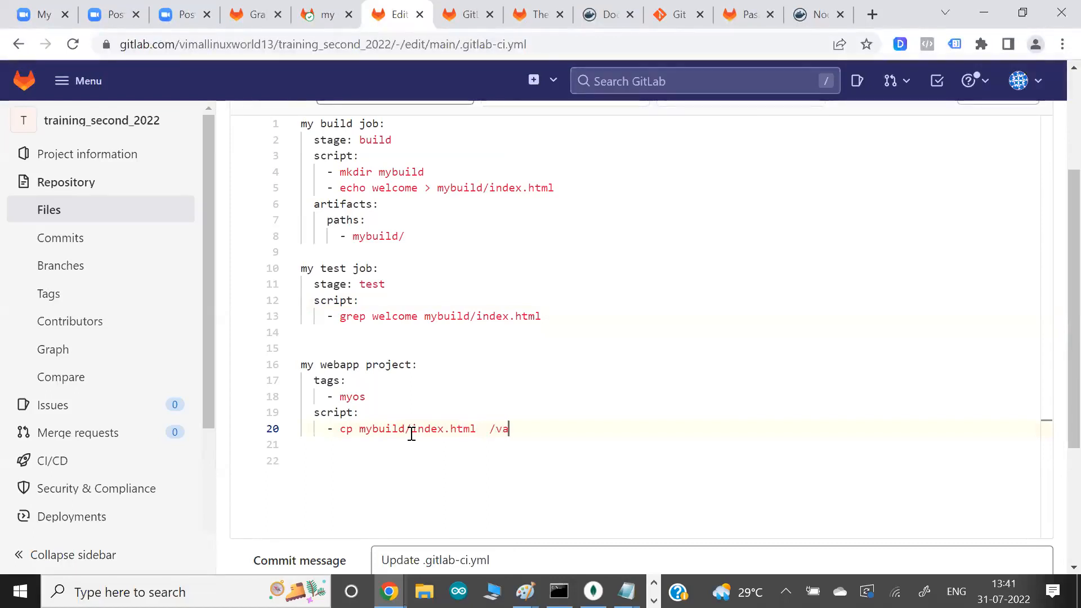
text(r/www/html)
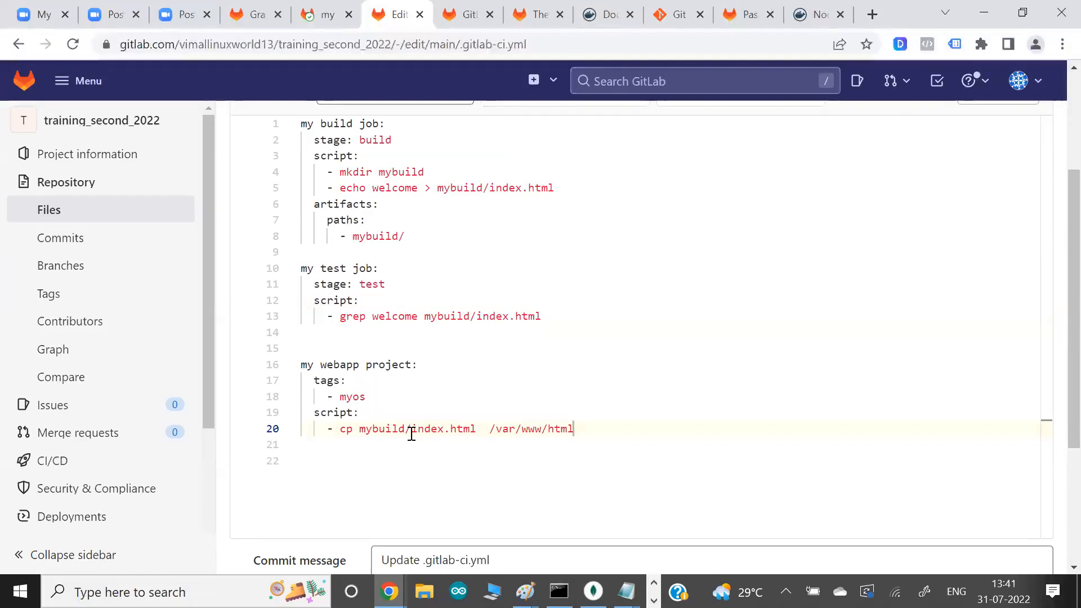
drag(319, 381, 401, 399)
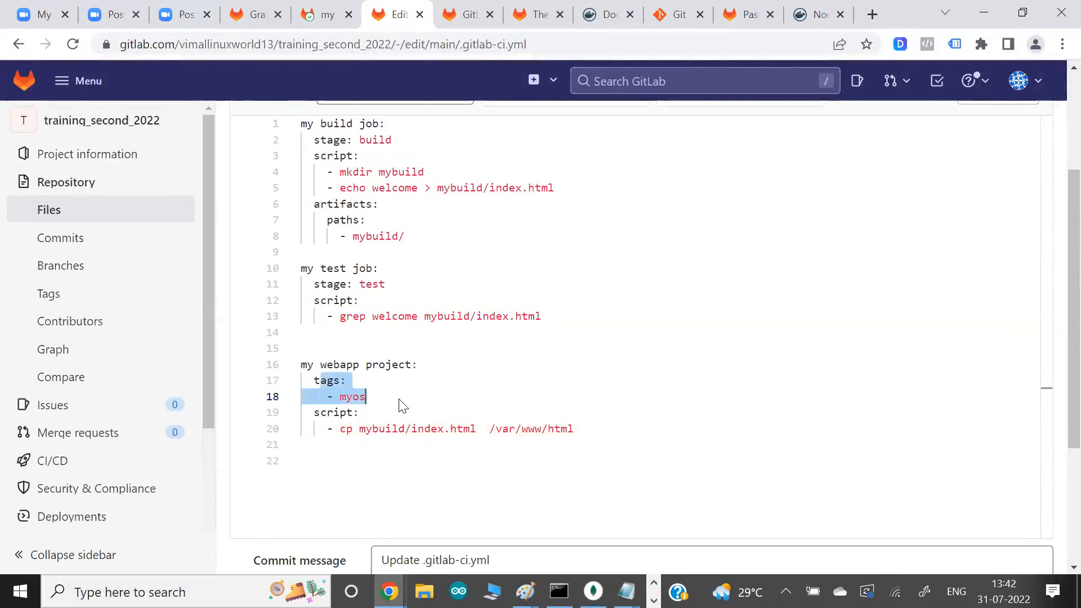
- Switch to the EC2 Instance Connect terminal and install the web server with yum install httpd -y
key(alt+Tab)
text(yum install  httpd -y)
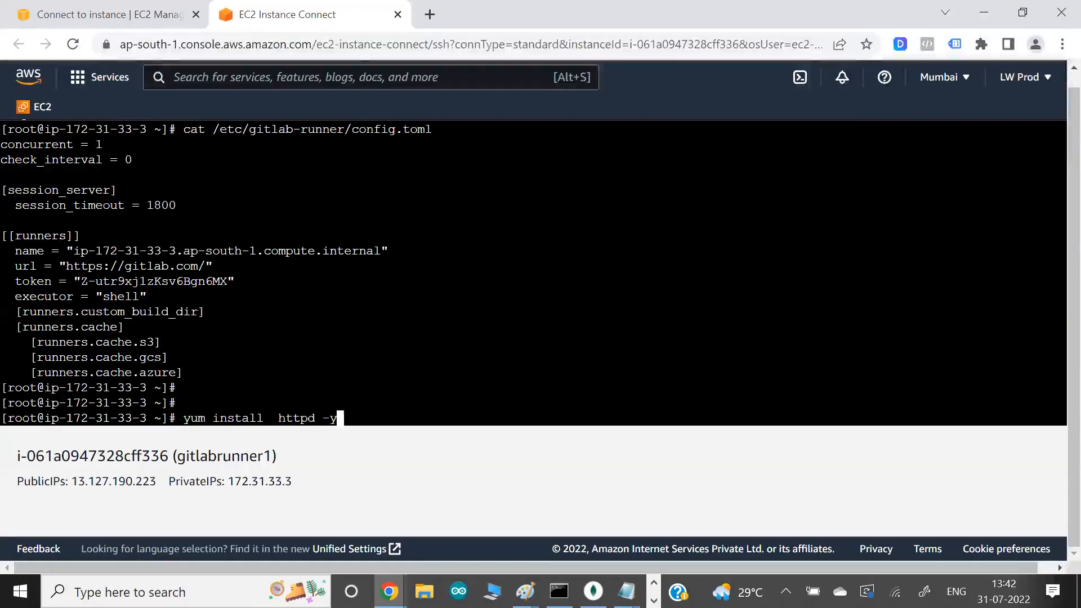
key(Return)
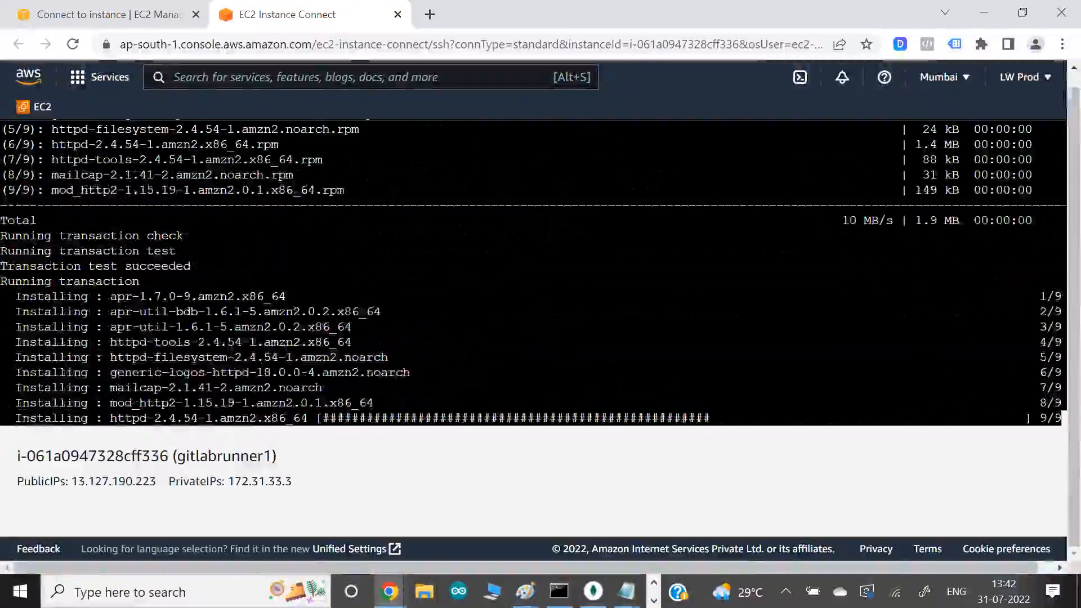
- Start the web server on the runner instance with systemctl restart httpd
key(Return)
key(Return)
text(systemctl restart httpd)
key(Return)
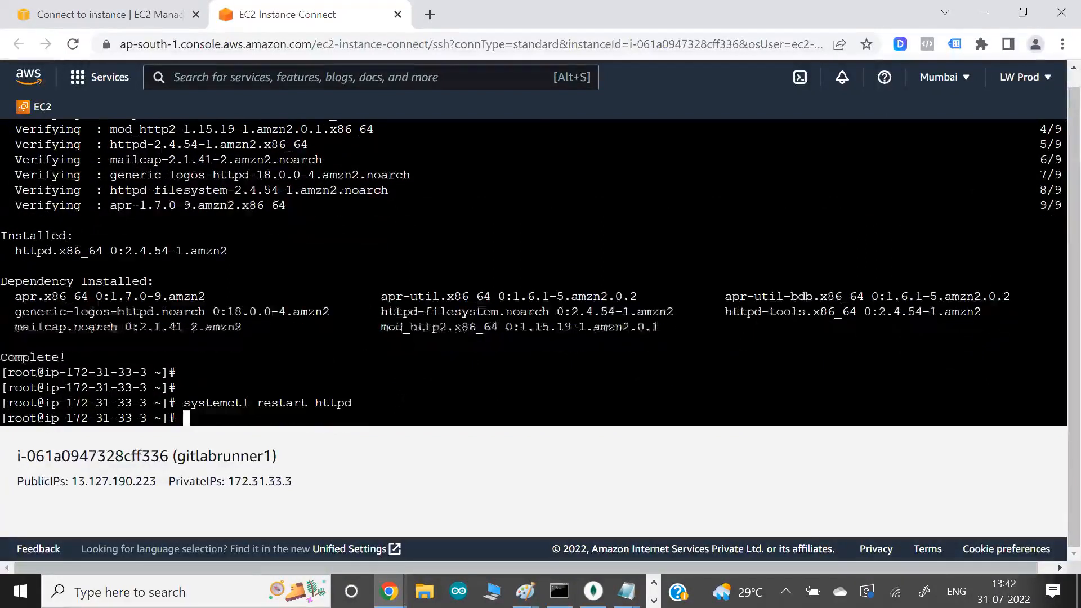
- List the contents of /var/www/html/ in the terminal and return to the home directory
text(cd /var/www/html/)
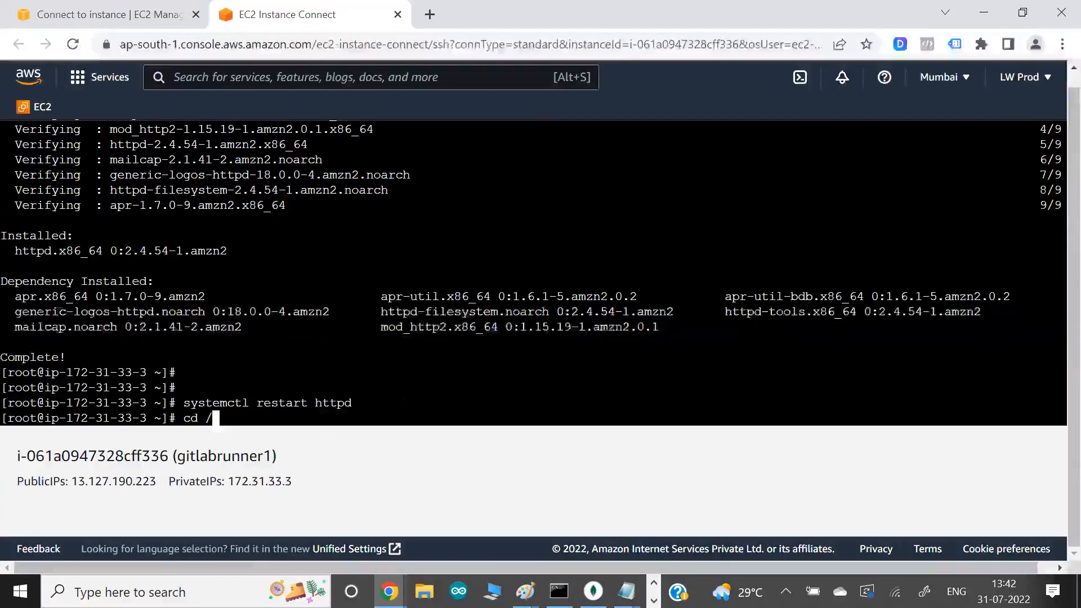
key(Return)
text(ls)
key(Return)
text(cd)
key(Return)
key(Return)
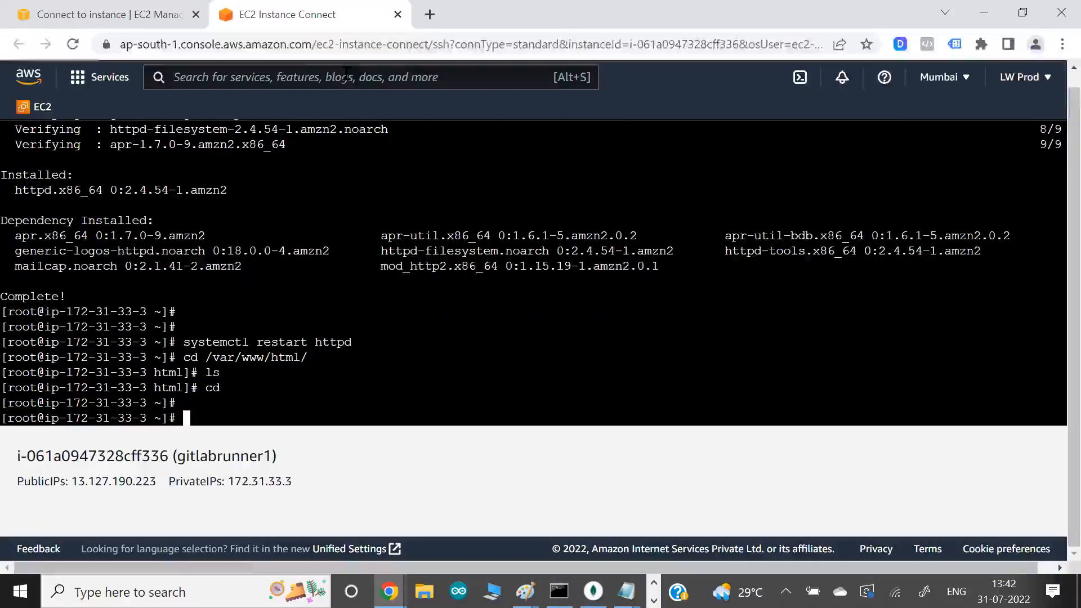
- Open the gitlabrunner1 instance's public IP address in a new browser tab to check the web server
key(ctrl+shift+Tab)
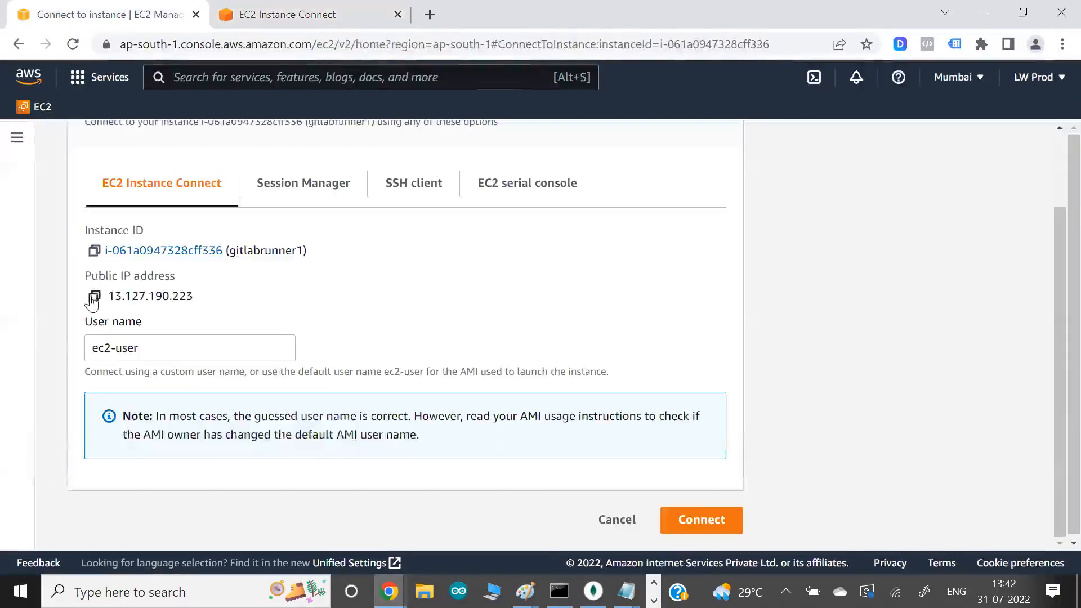
click(428, 15)
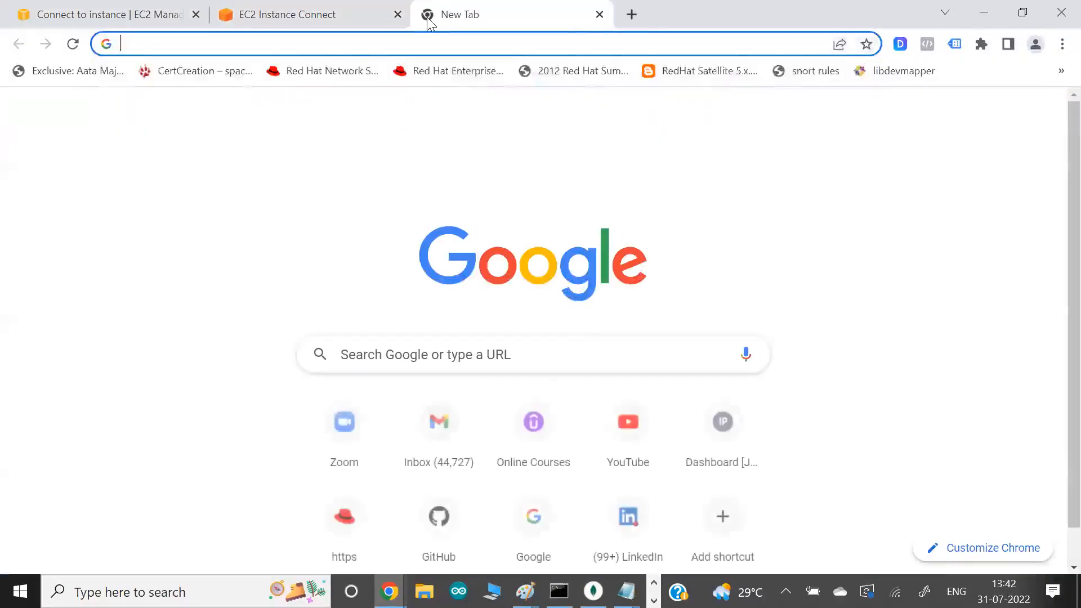
key(ctrl+v)
key(Return)
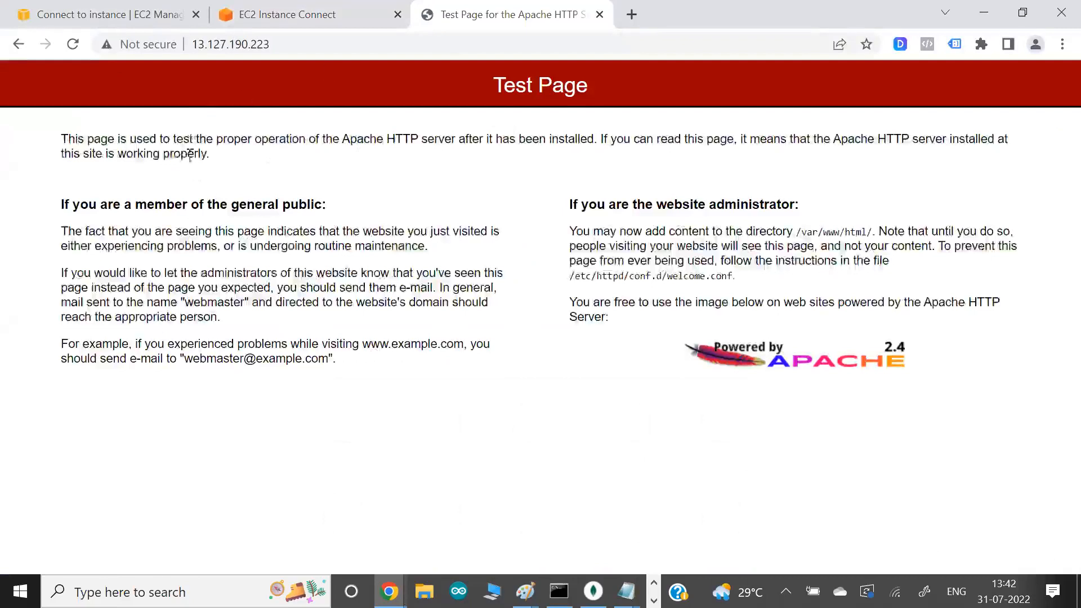
- Switch back to the .gitlab-ci.yml editor in GitLab and review the build job's script and artifact path and the test job's script
click(144, 16)
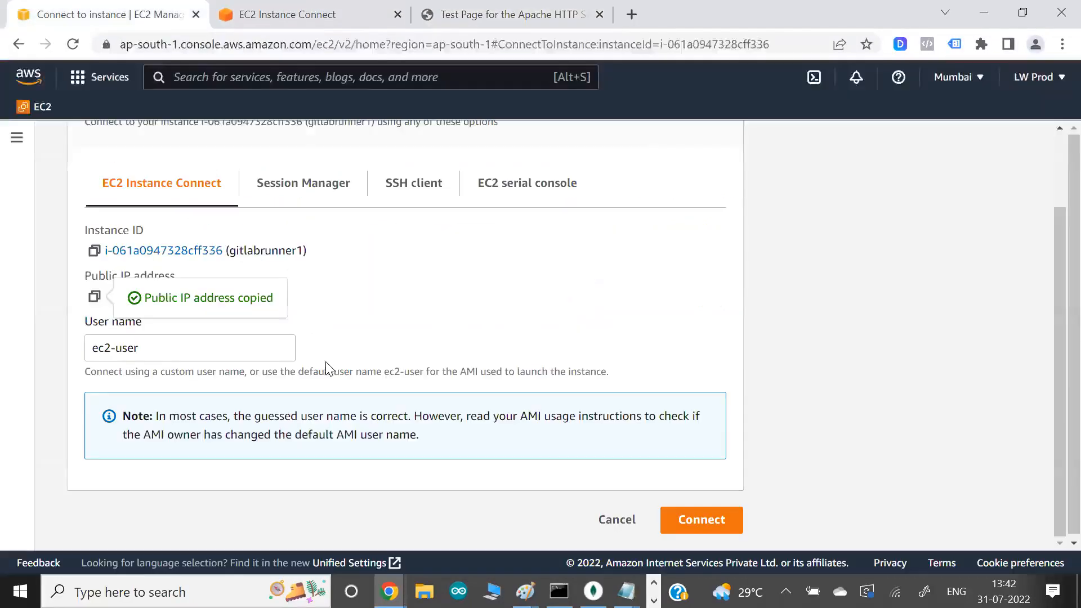
click(336, 26)
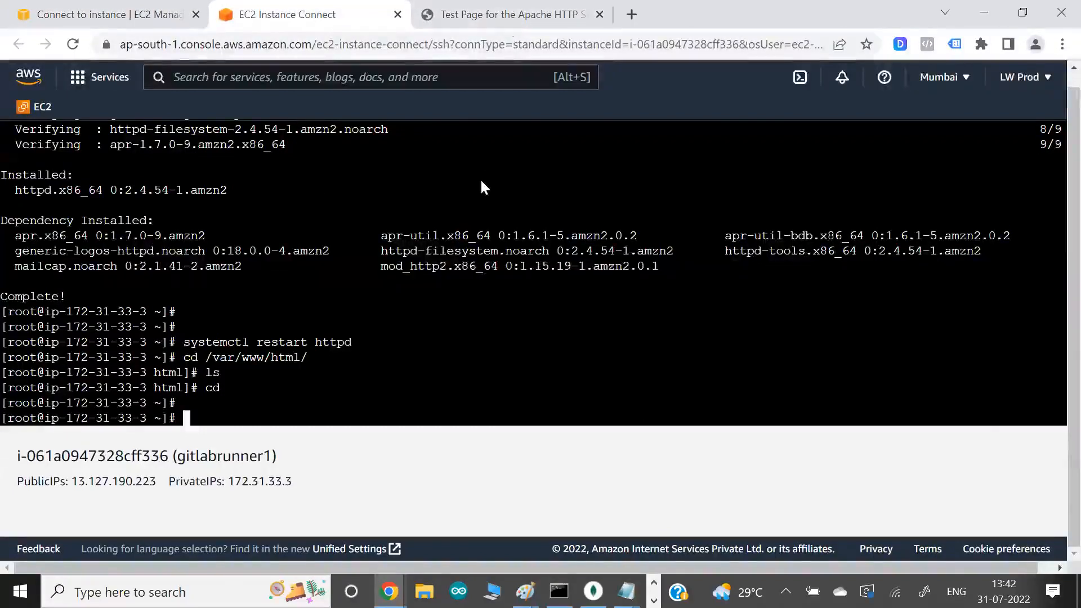
key(alt+Tab)
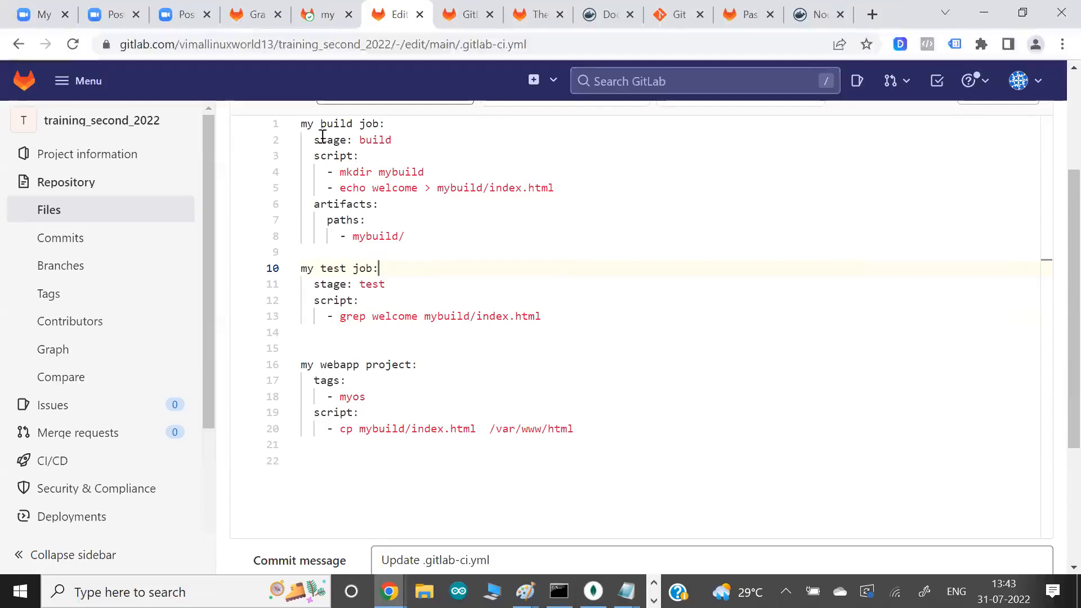
drag(321, 123, 415, 227)
click(418, 237)
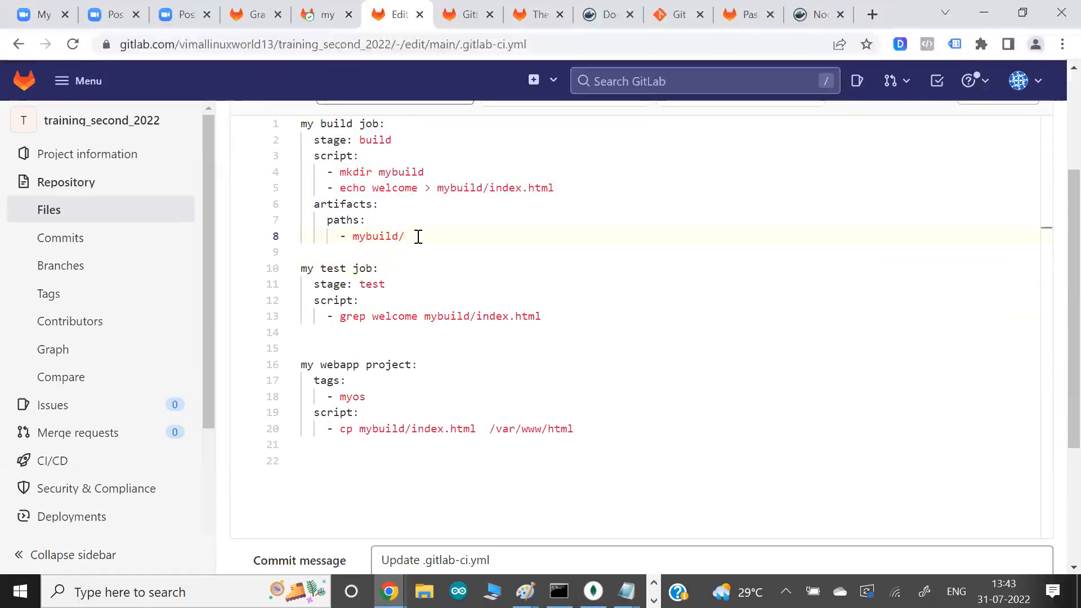
drag(376, 172, 476, 197)
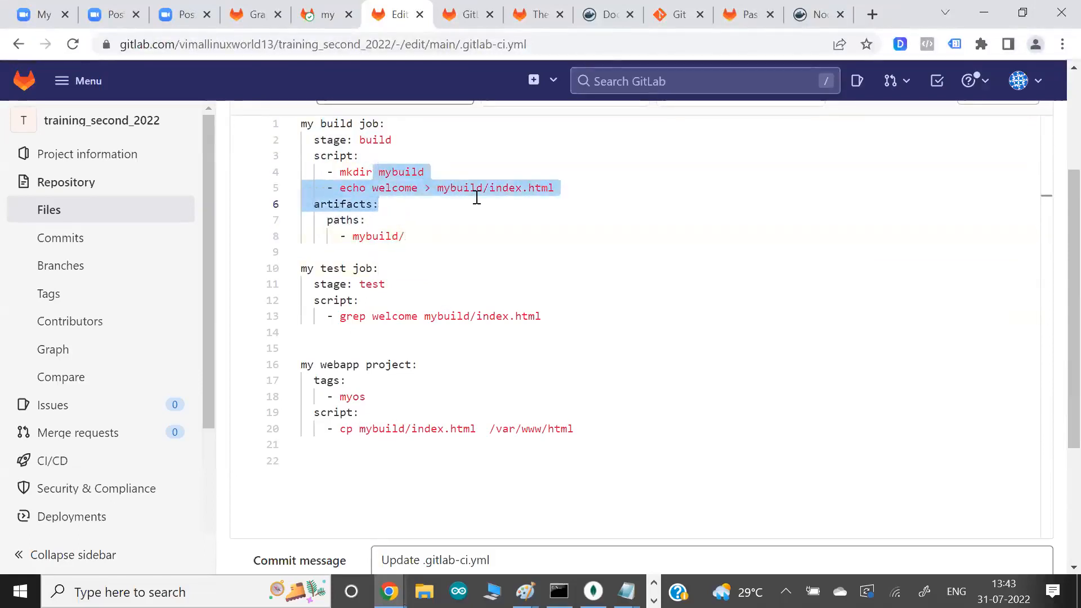
click(477, 197)
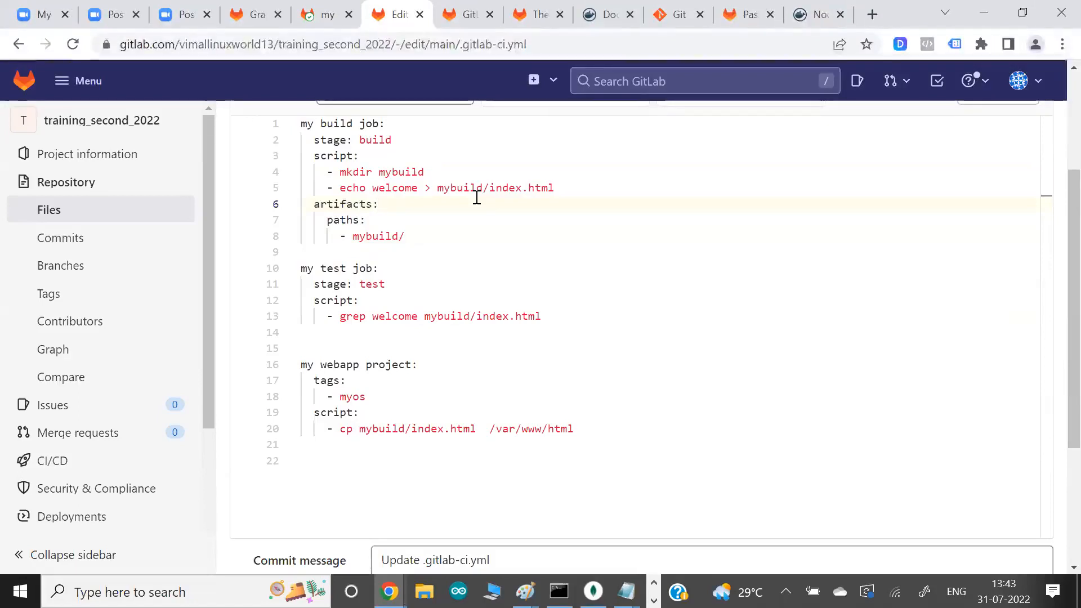
drag(372, 172, 419, 187)
click(419, 188)
drag(340, 171, 445, 187)
click(444, 190)
drag(372, 172, 440, 199)
click(440, 199)
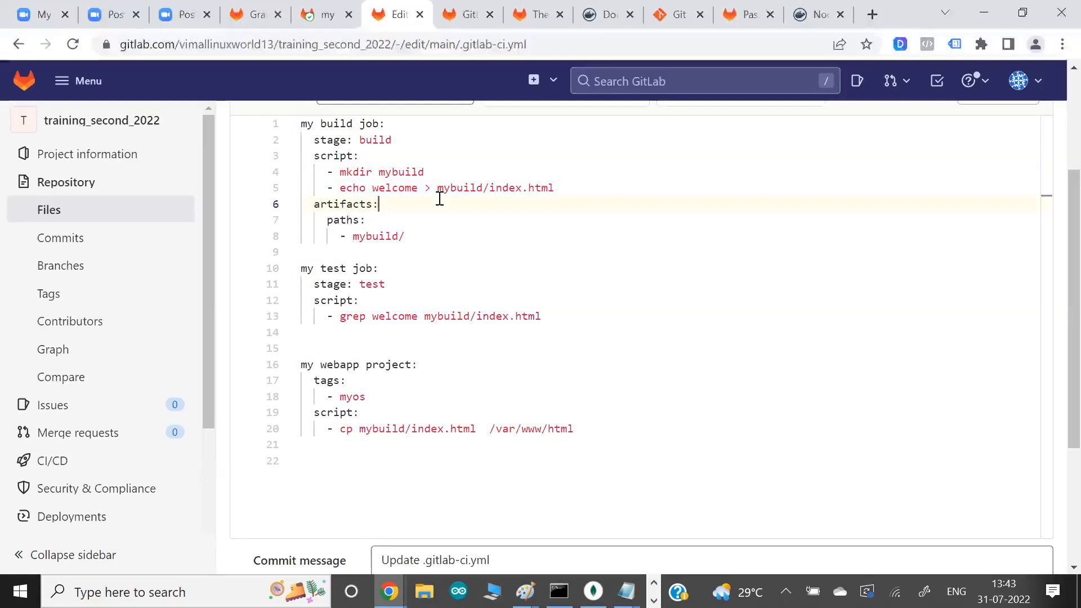
drag(372, 236, 432, 238)
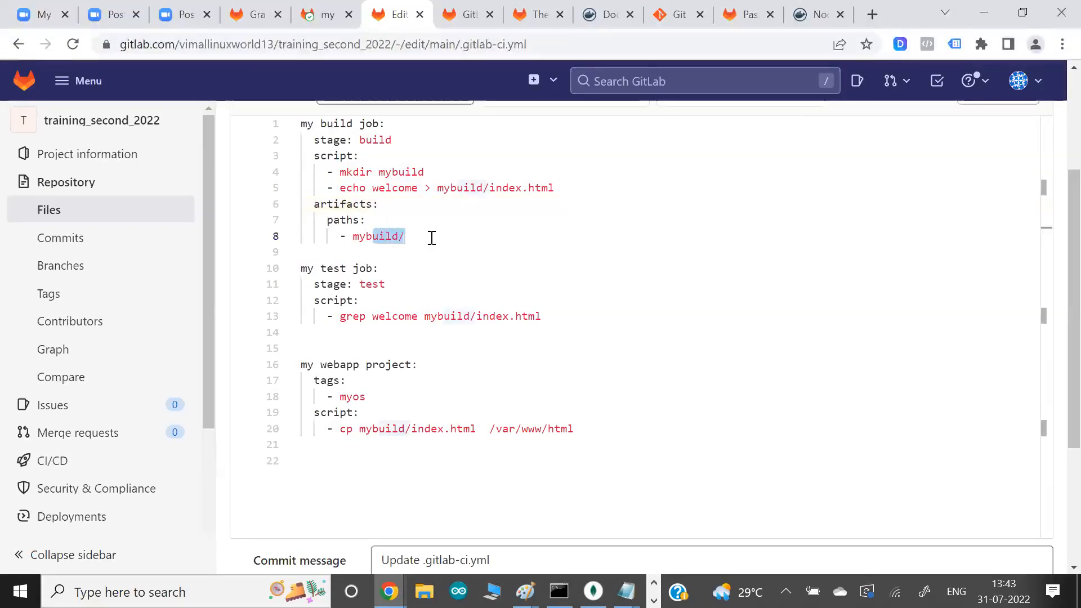
drag(346, 302, 445, 341)
click(445, 341)
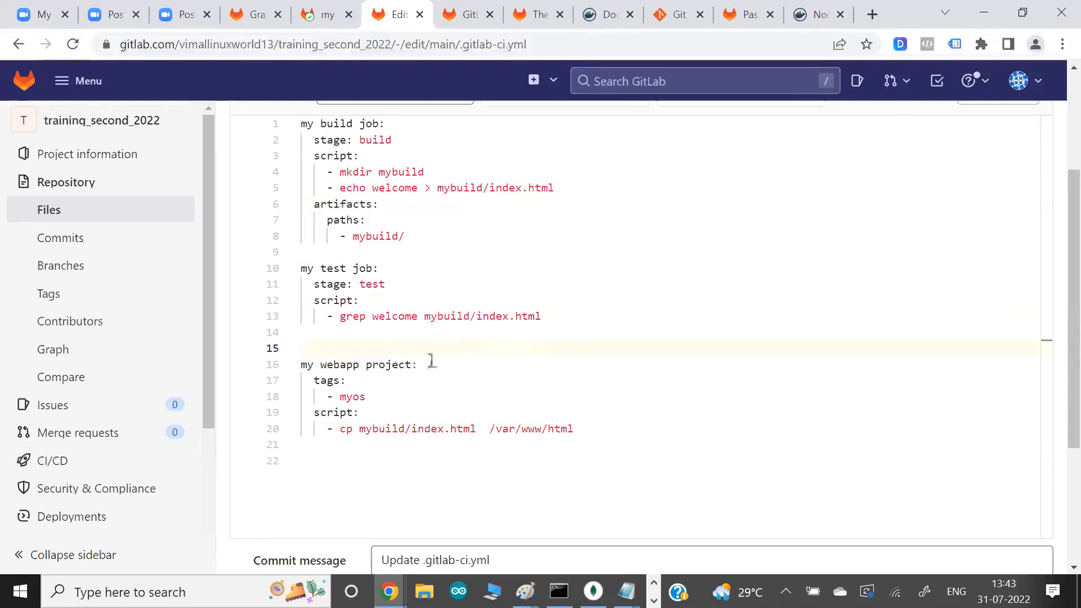
- Review the my webapp project job's myos tag and its cp command to /var/www/html, glancing at the runner's terminal
click(393, 428)
drag(393, 429, 536, 429)
click(536, 428)
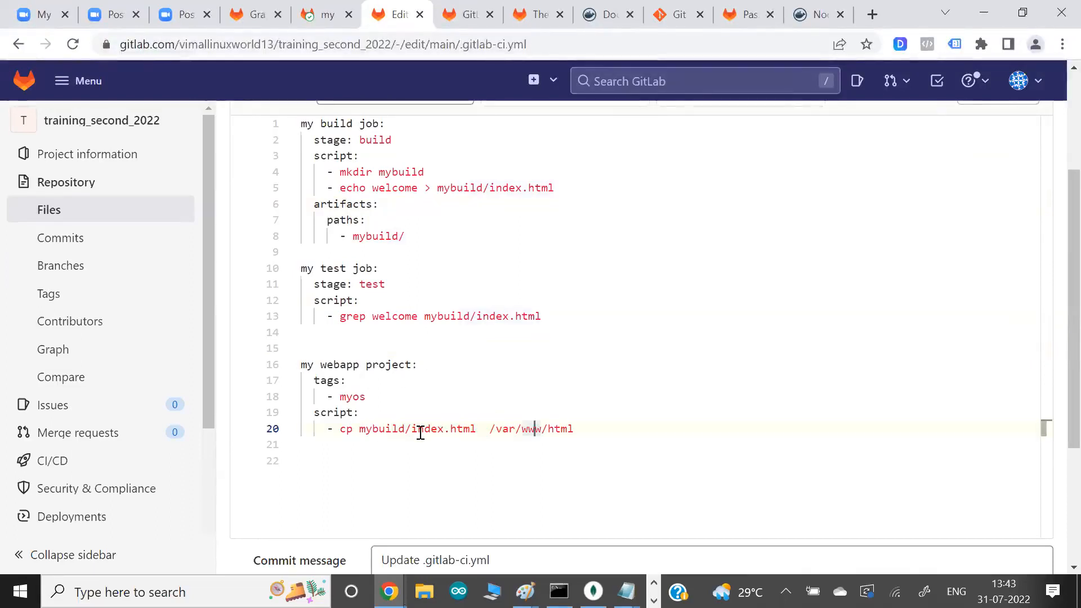
drag(340, 414, 411, 429)
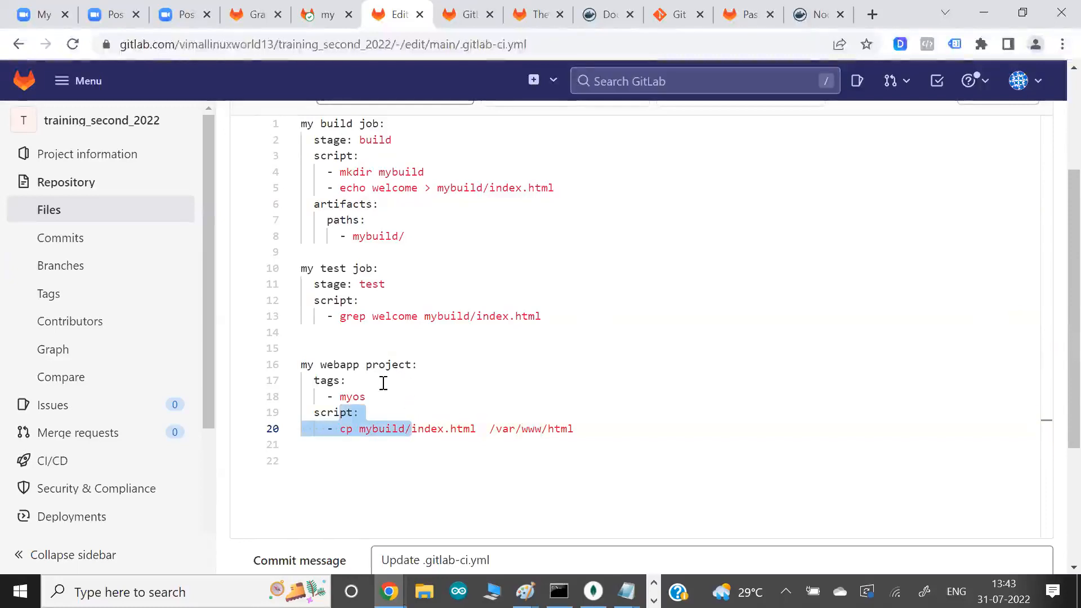
drag(327, 380, 402, 406)
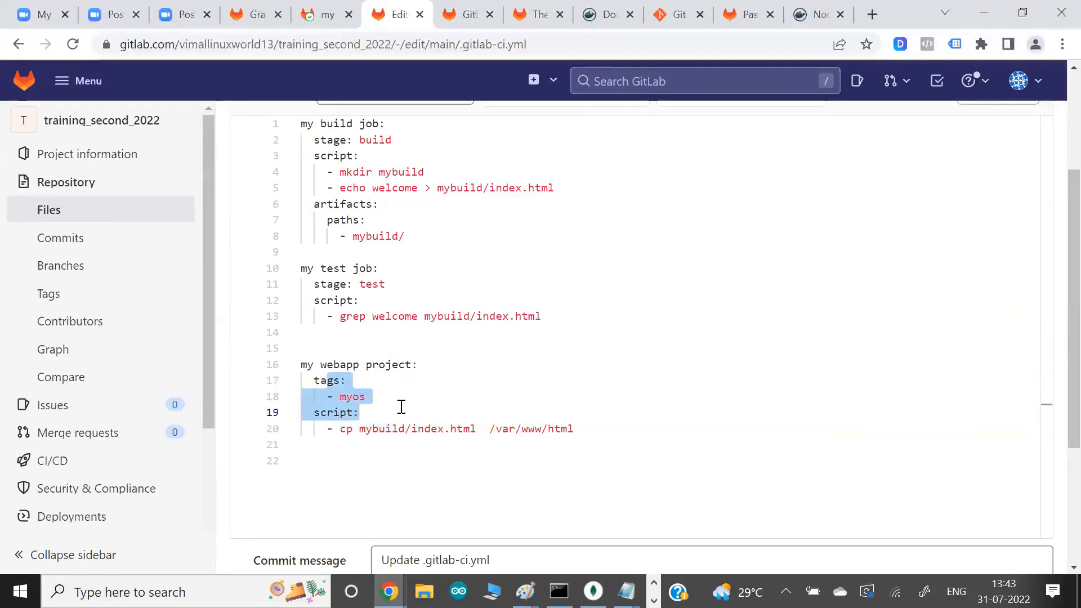
key(alt+Tab)
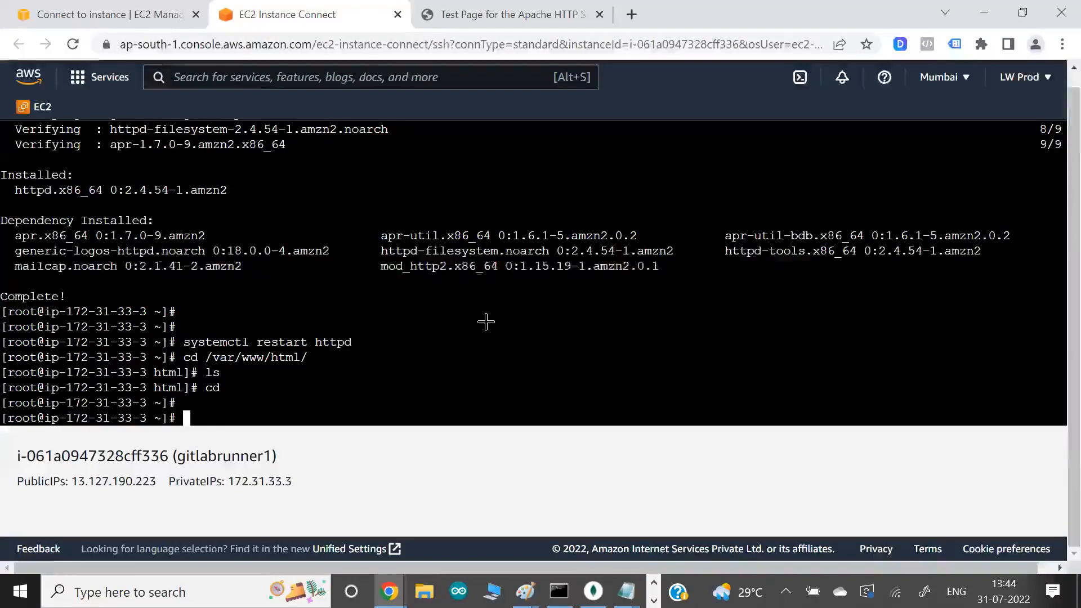
key(alt+Tab)
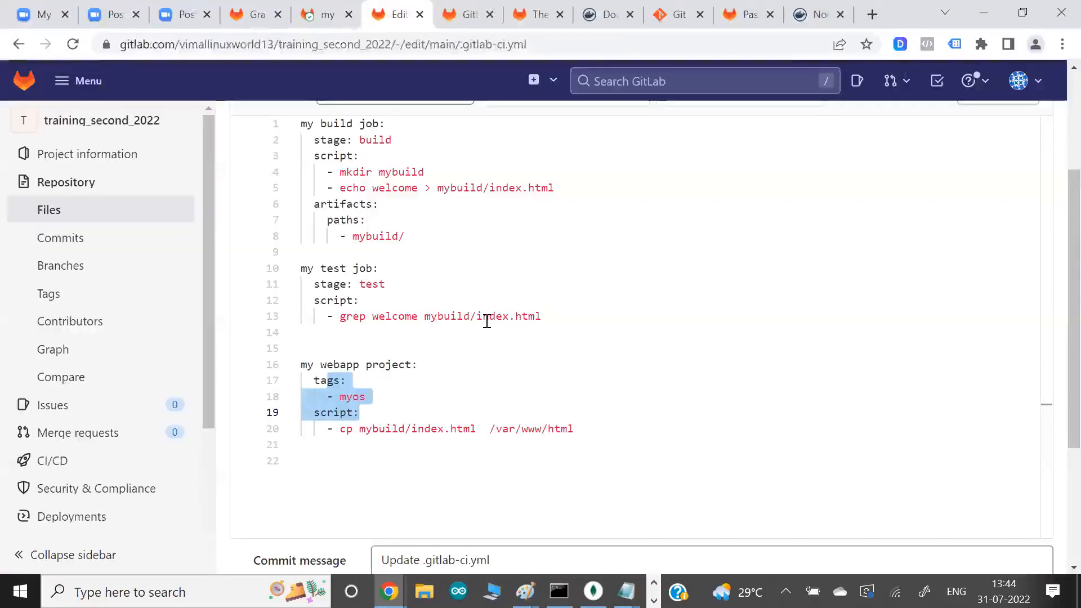
click(516, 297)
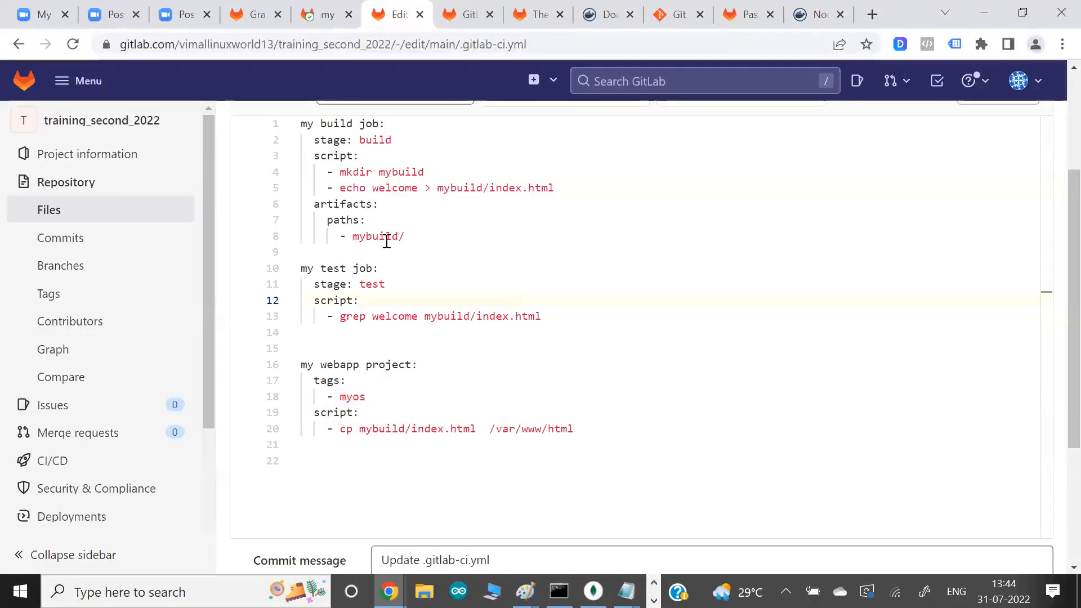
- Insert two blank lines above my build job and add a stage: key without a value to my webapp project
click(301, 123)
key(Return)
key(Up)
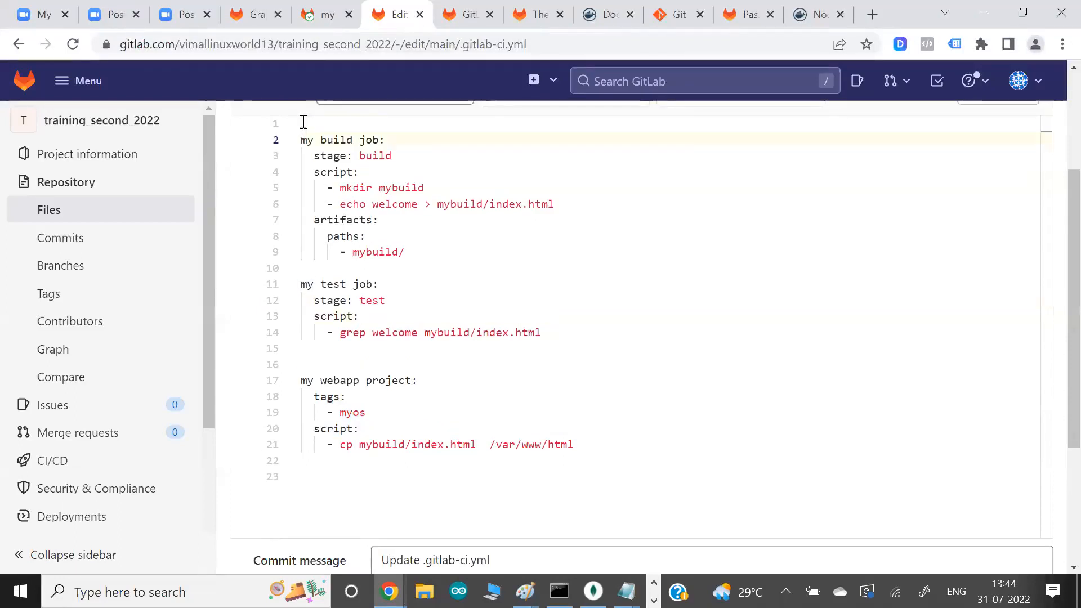
key(Return)
key(Up)
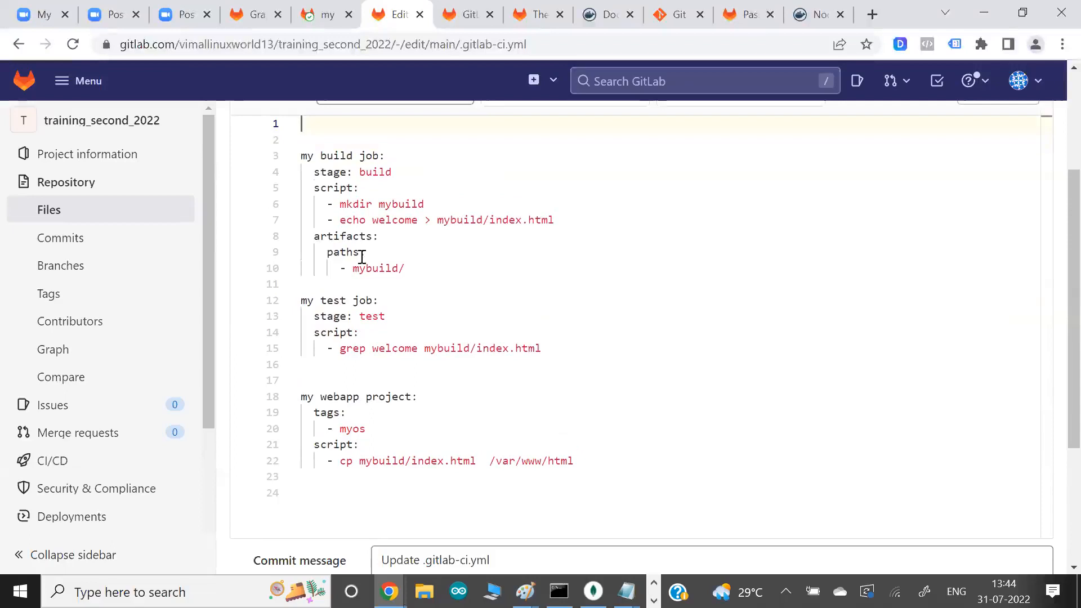
text(stage:)
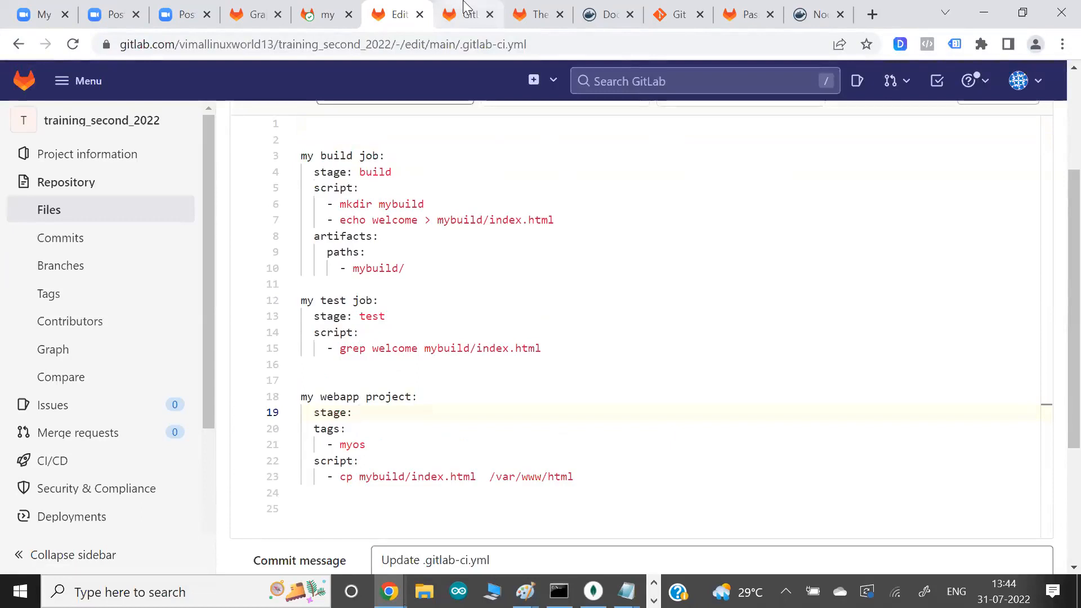
click(455, 15)
click(532, 12)
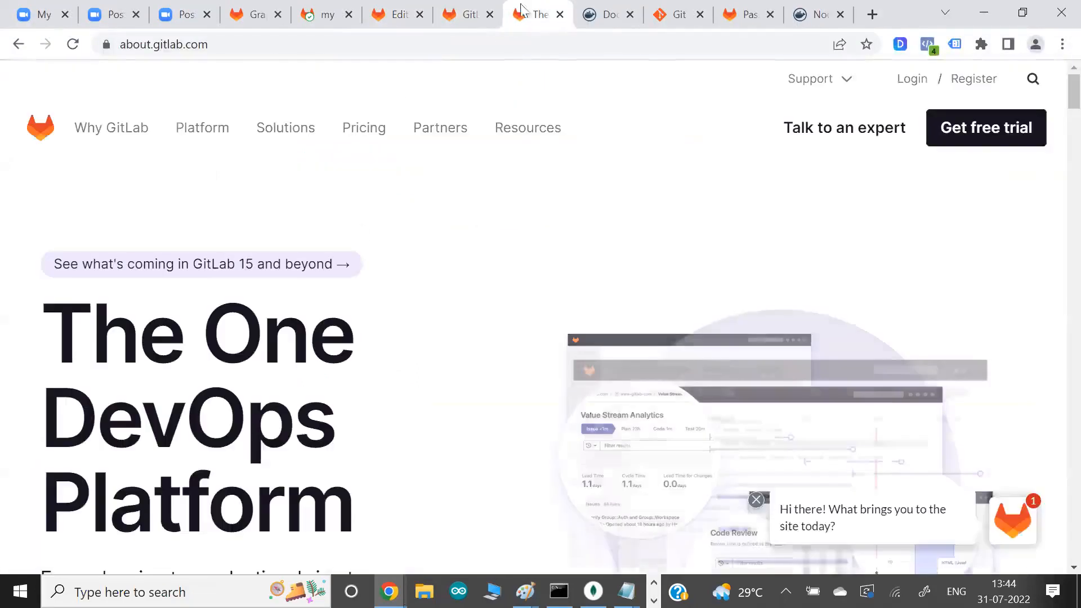
click(451, 18)
click(398, 21)
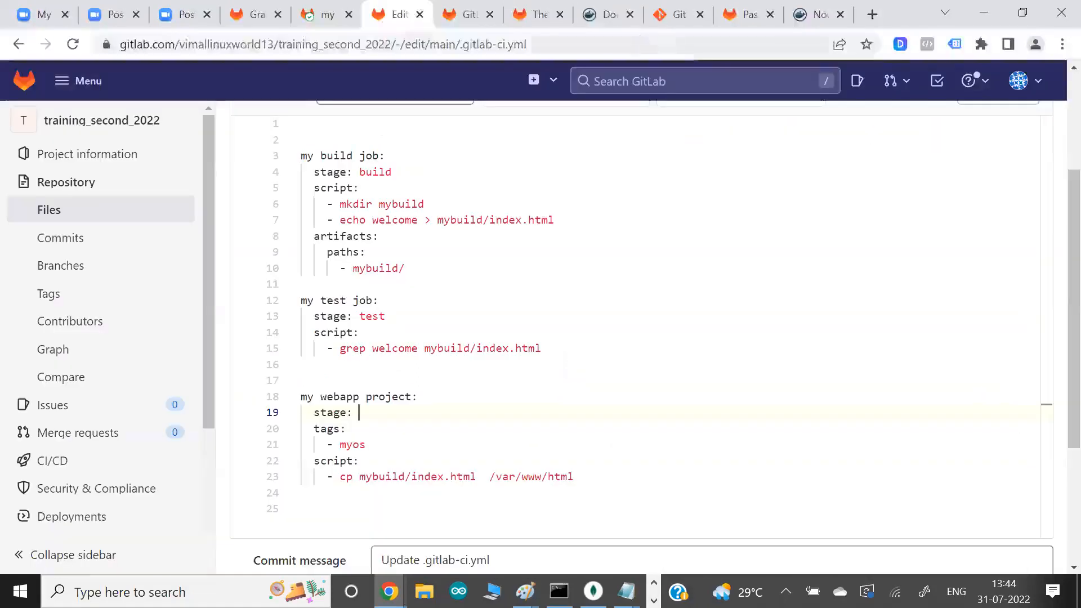
- Search Google in a new browser tab for "stage name gitlab" and look through the results for the stage names
click(873, 14)
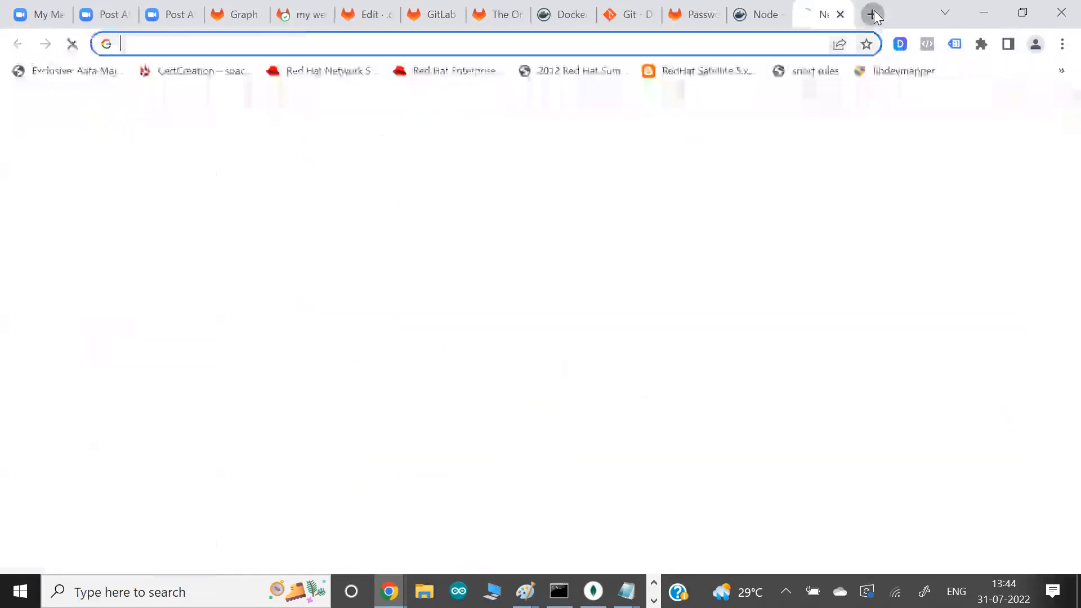
text(stages name ig)
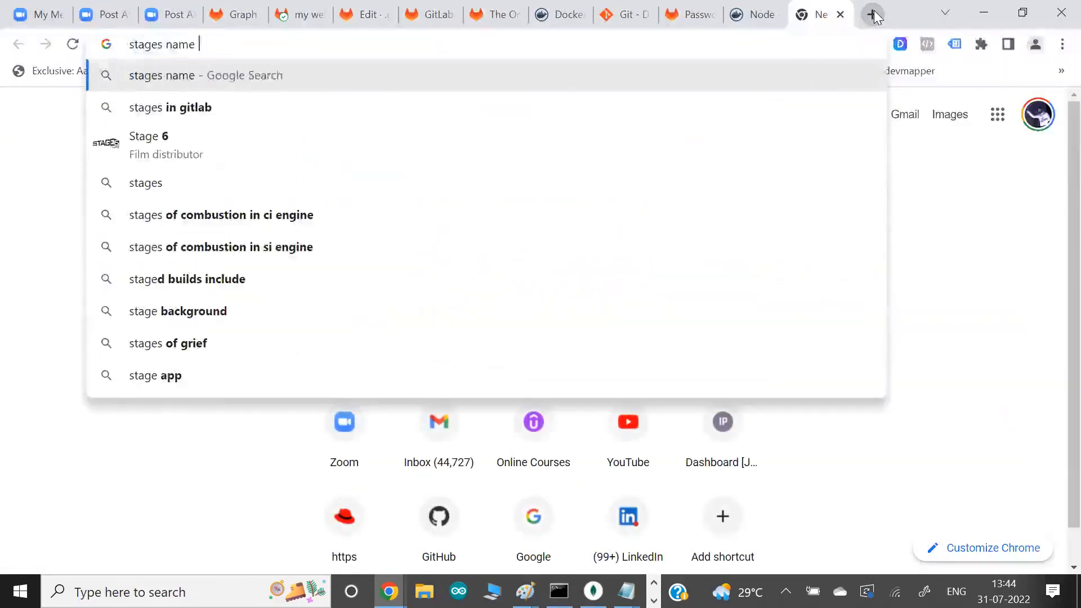
key(BackSpace)
key(BackSpace)
text(n gitlab)
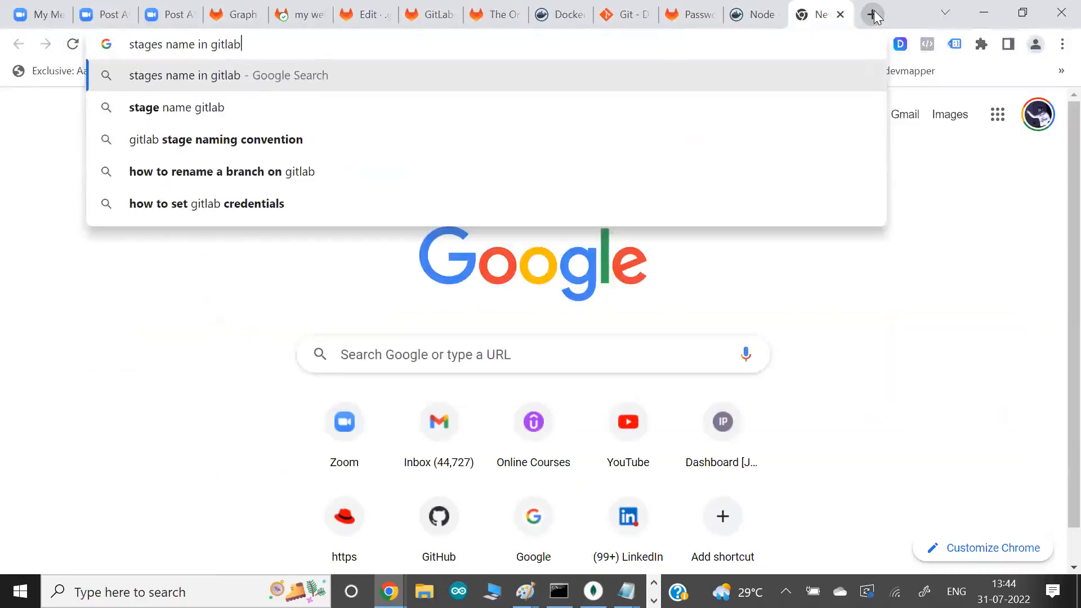
key(Down)
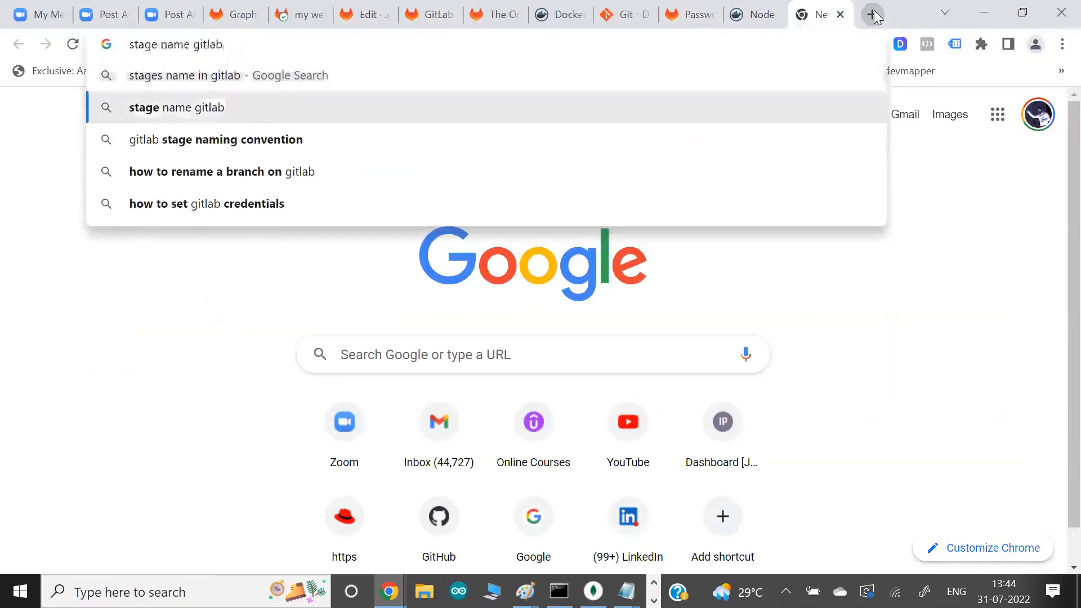
key(Return)
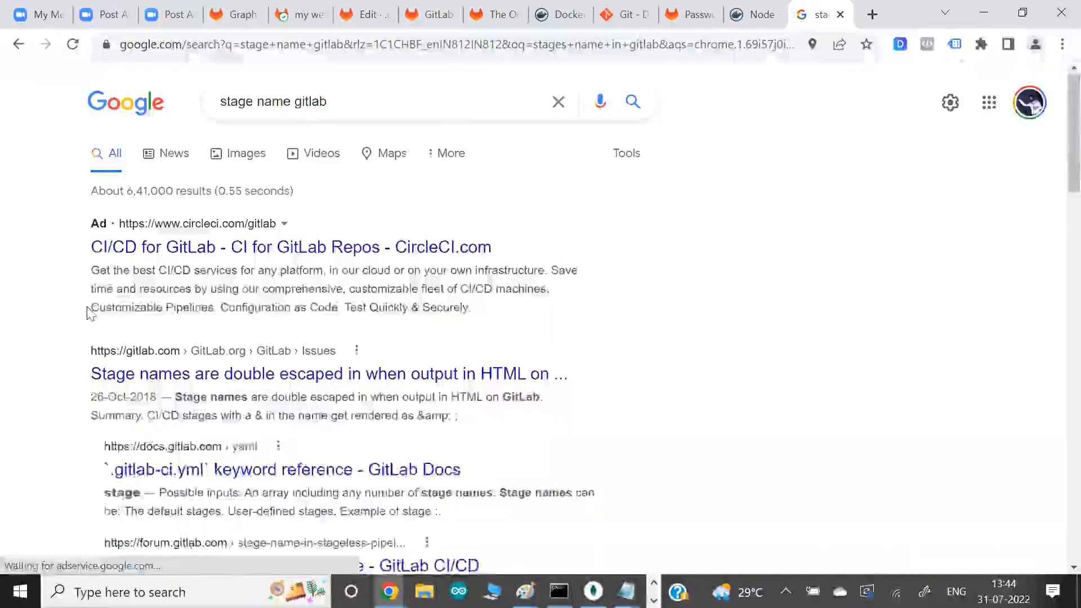
scroll(90, 313, down, 4)
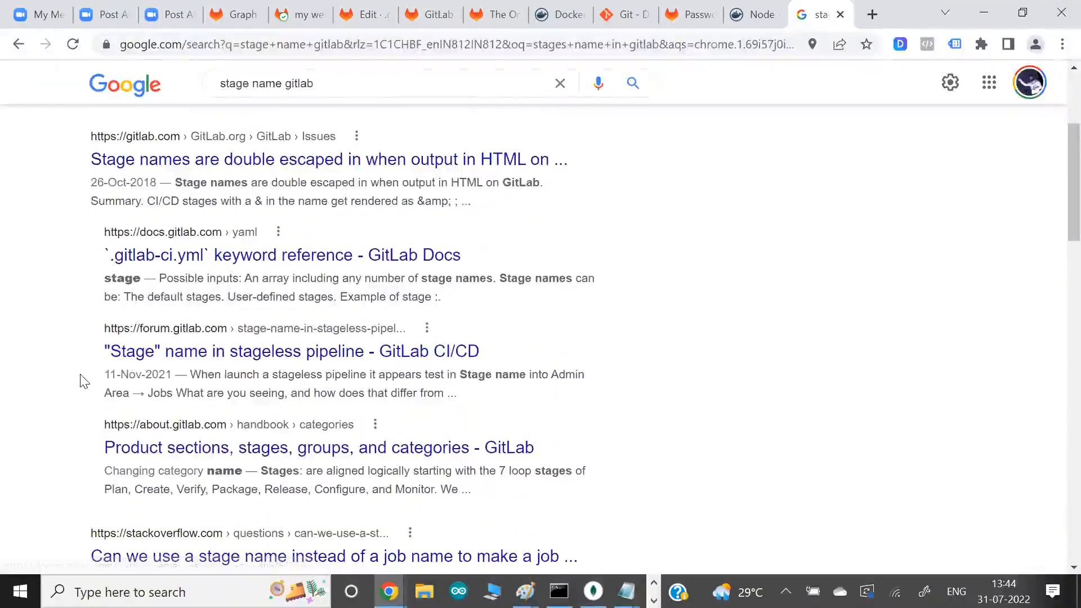
scroll(84, 382, down, 2)
drag(265, 409, 304, 407)
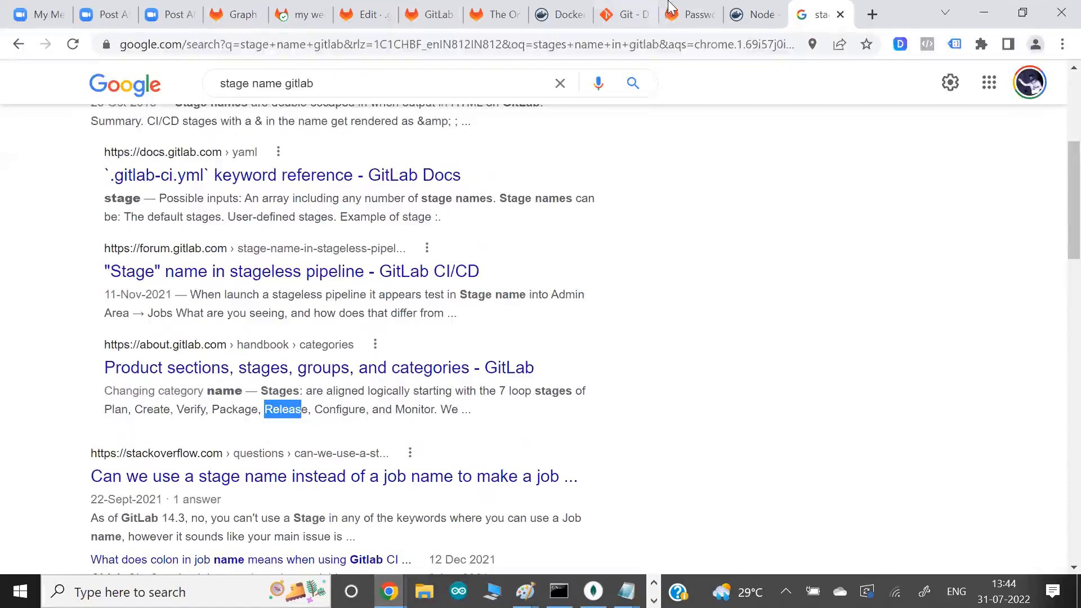
- Return to the .gitlab-ci.yml editor and set the my webapp project job's stage to release
click(497, 14)
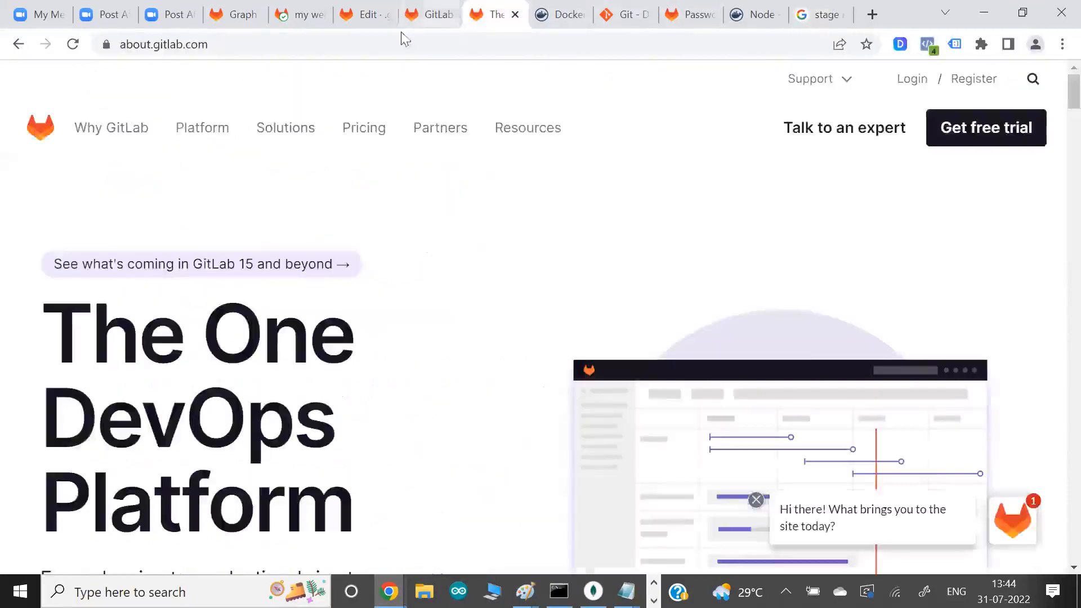
click(431, 14)
click(352, 15)
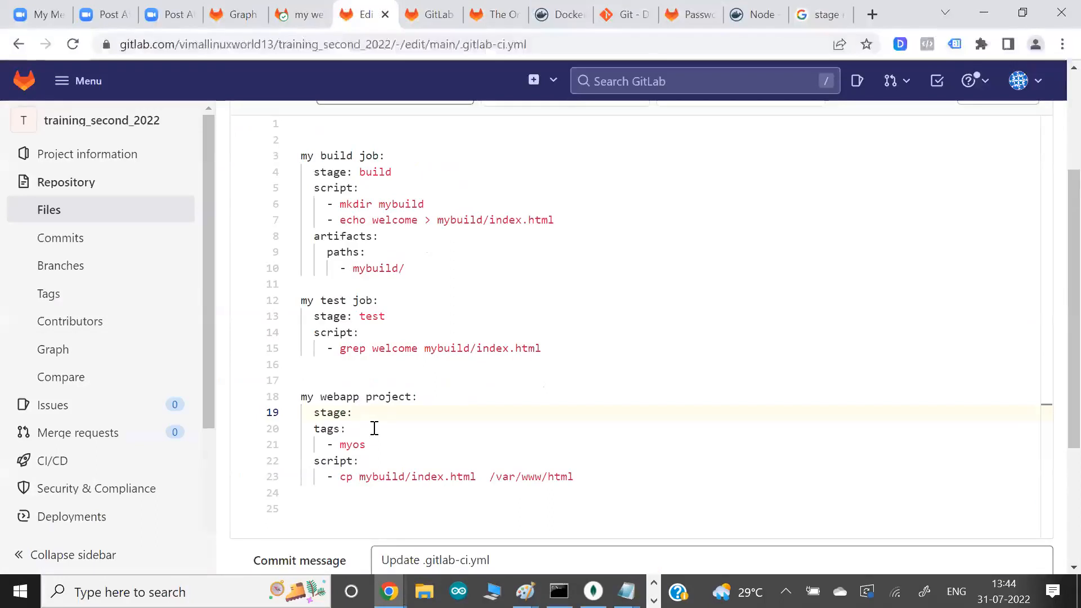
text(release)
- Add a stages: list at the beginning of the file with the entries build, test and release
click(307, 133)
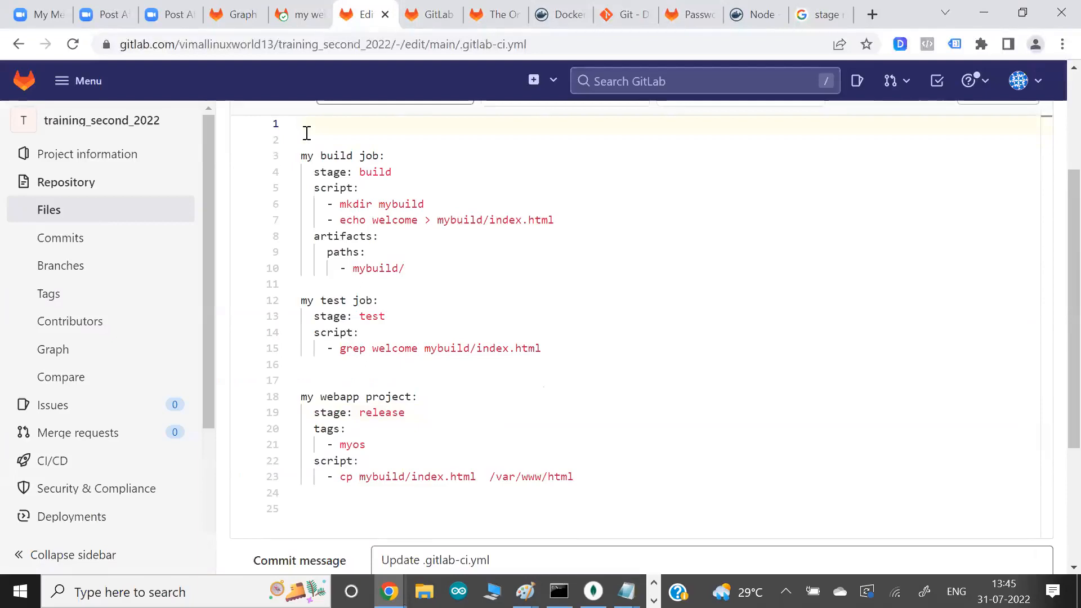
text(stages)
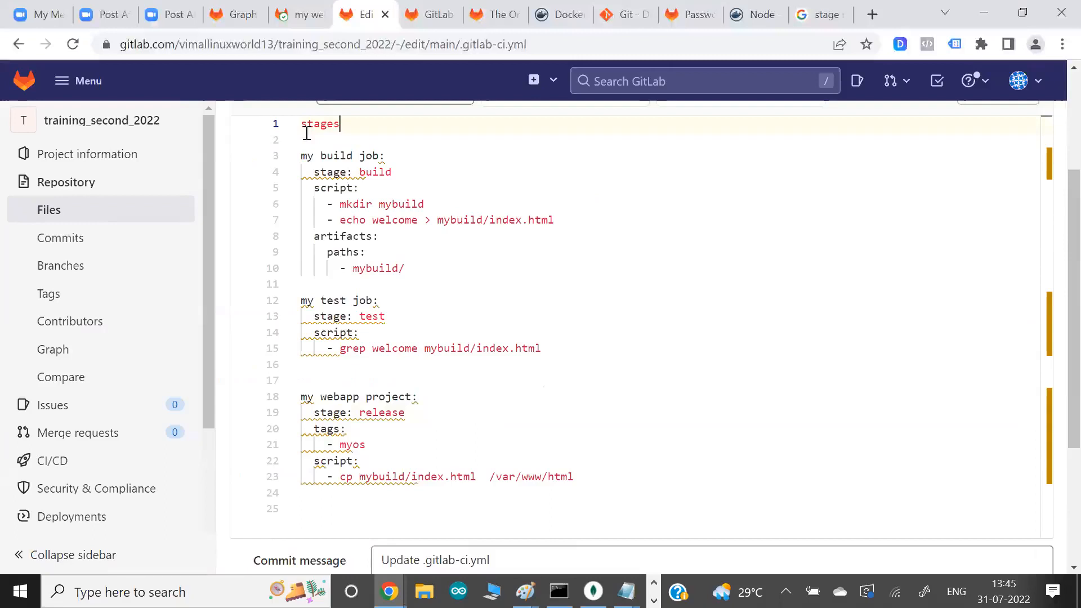
text(:)
key(Return)
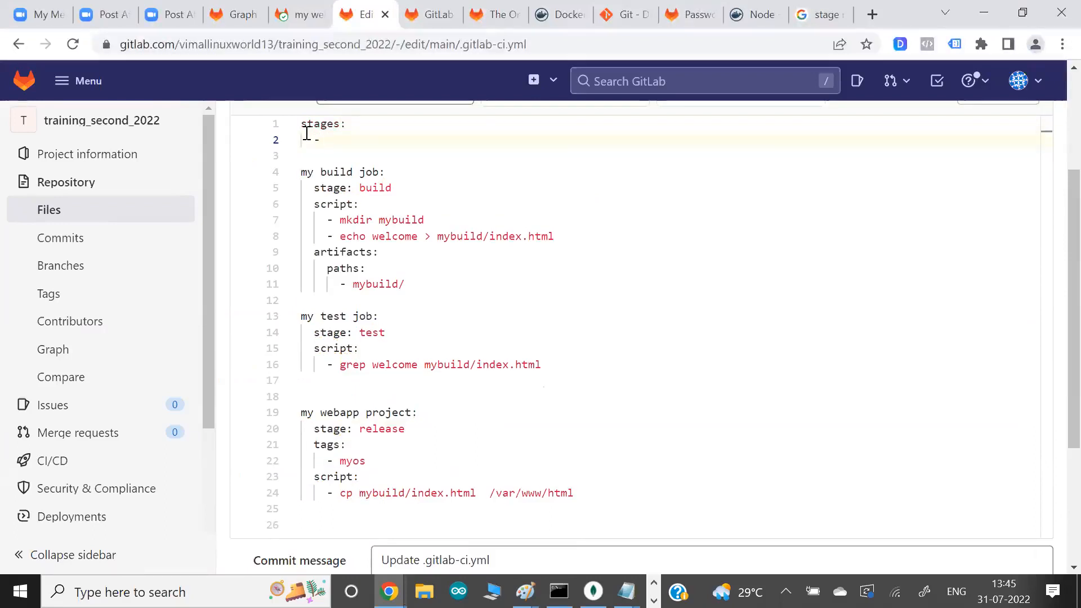
text(- build)
key(Return)
text(- test)
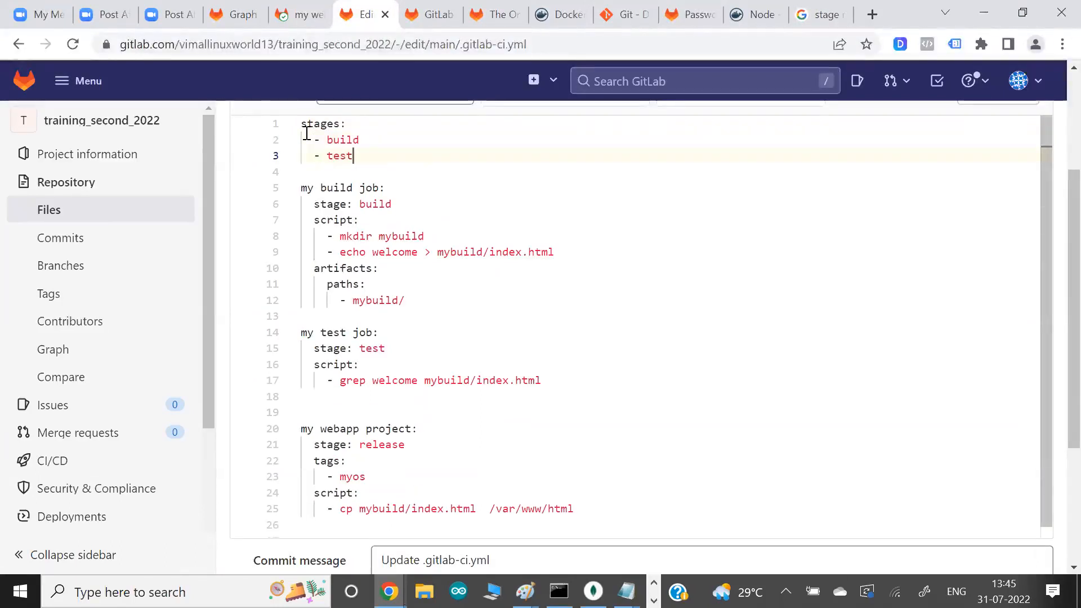
key(Return)
text(- release)
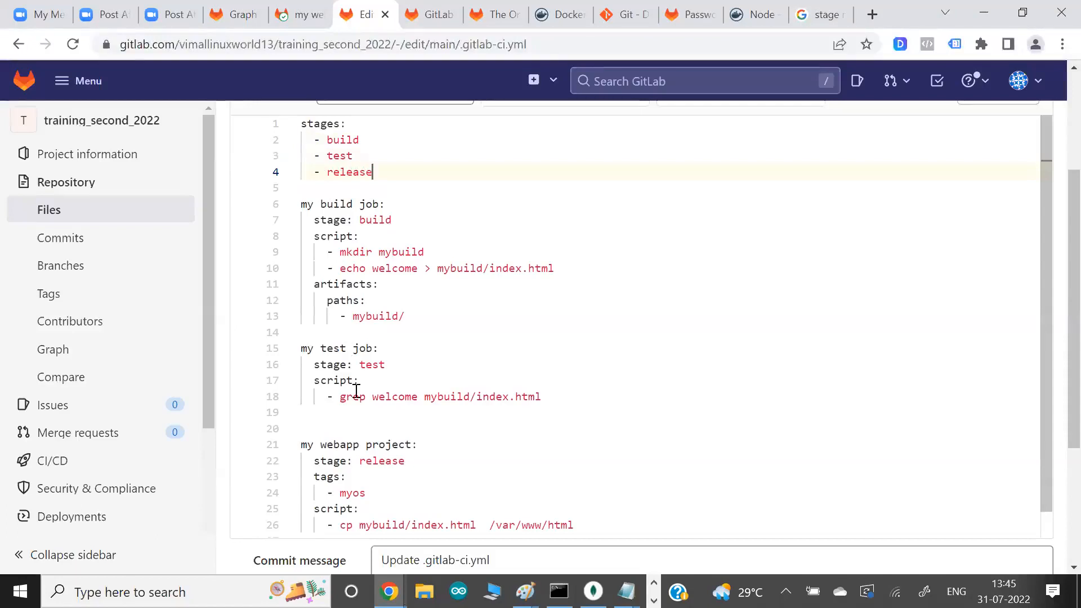
- Review the build and test jobs and the webapp job's stage, tag and script, briefly checking the runner's terminal
scroll(358, 395, down, 1)
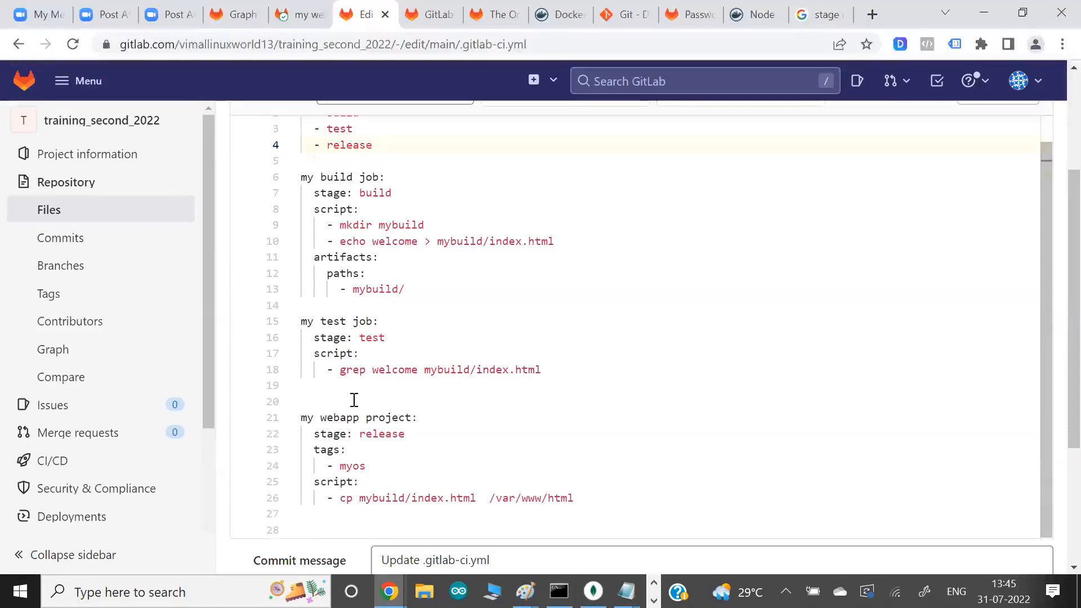
drag(349, 435, 488, 497)
click(535, 438)
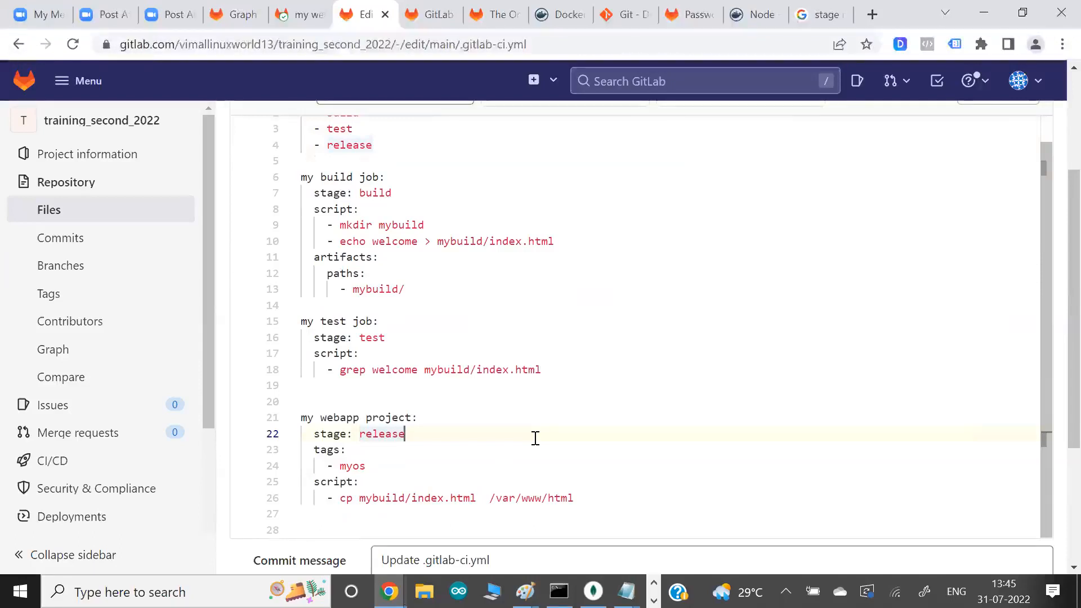
click(369, 455)
click(385, 463)
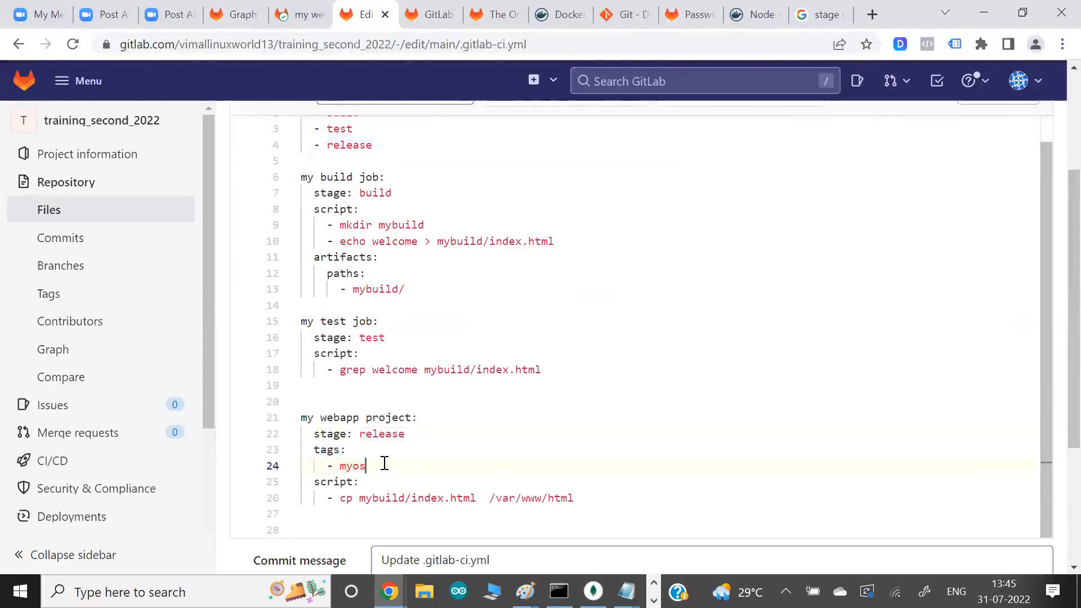
key(alt+Tab)
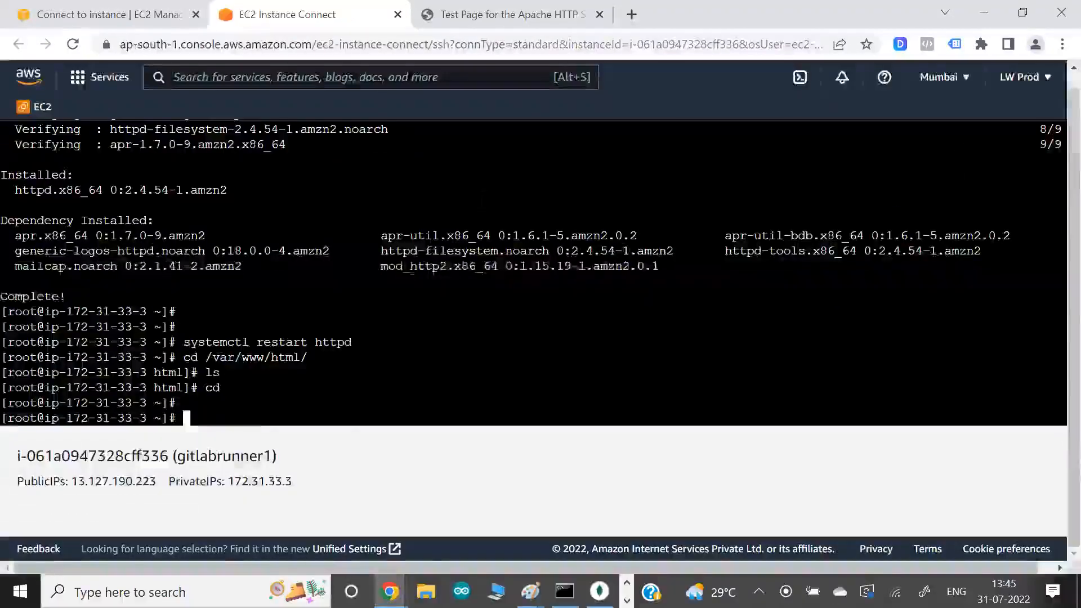
key(alt+Tab)
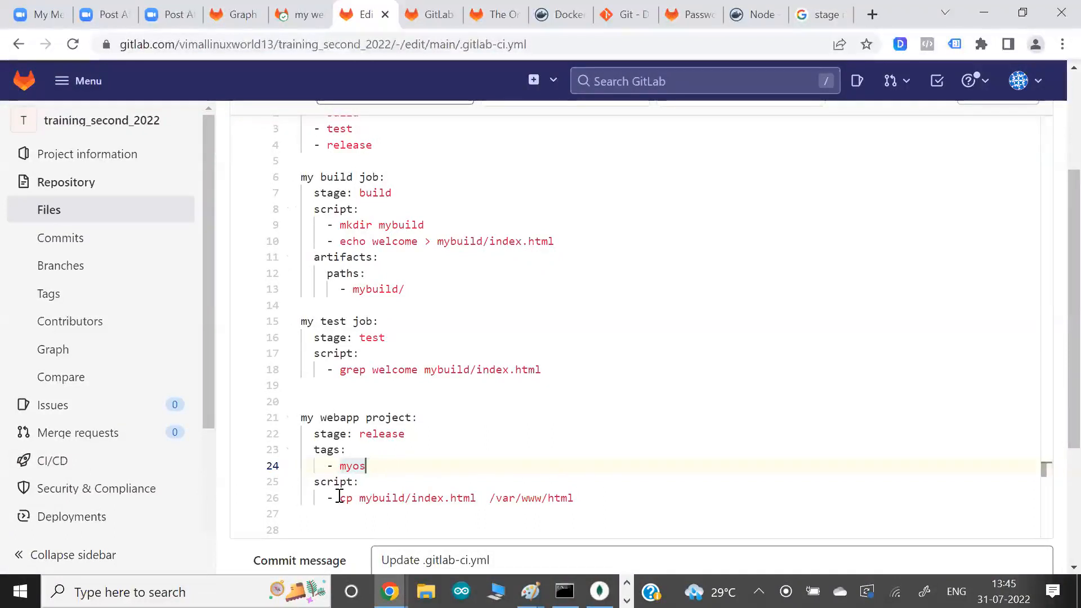
drag(543, 370, 313, 176)
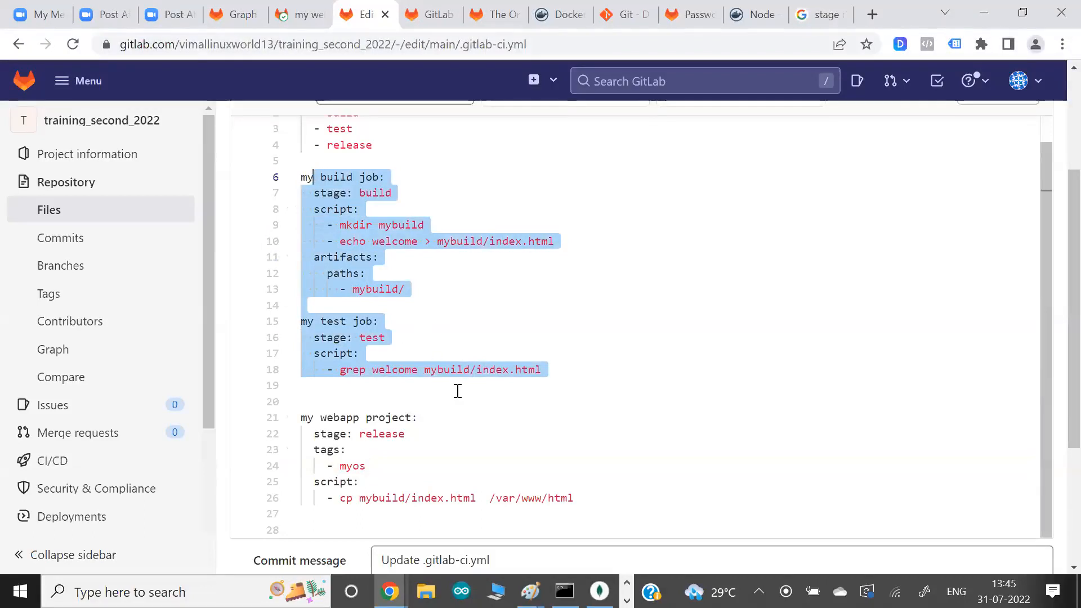
drag(350, 418, 586, 495)
click(588, 494)
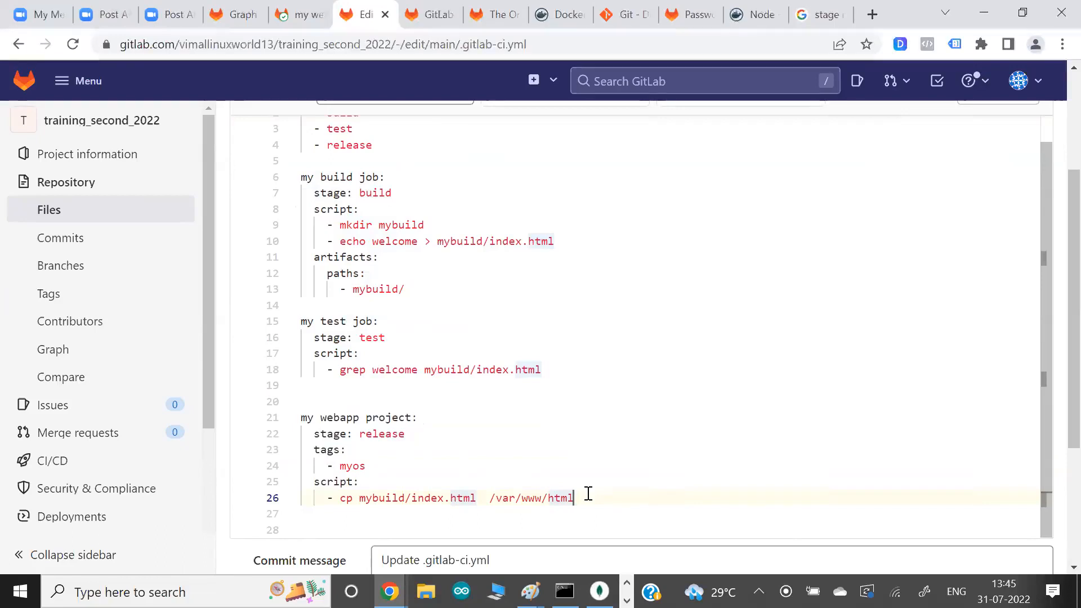
- Commit the pipeline changes to the main branch with the message "Update .gitlab-ci.yml"
click(597, 475)
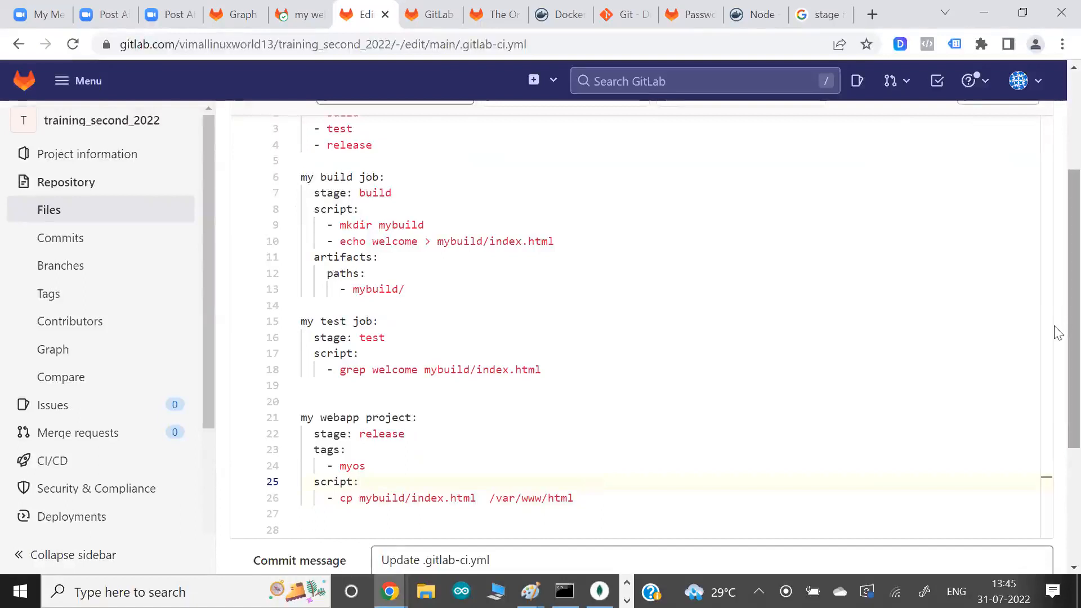
scroll(1057, 333, down, 4)
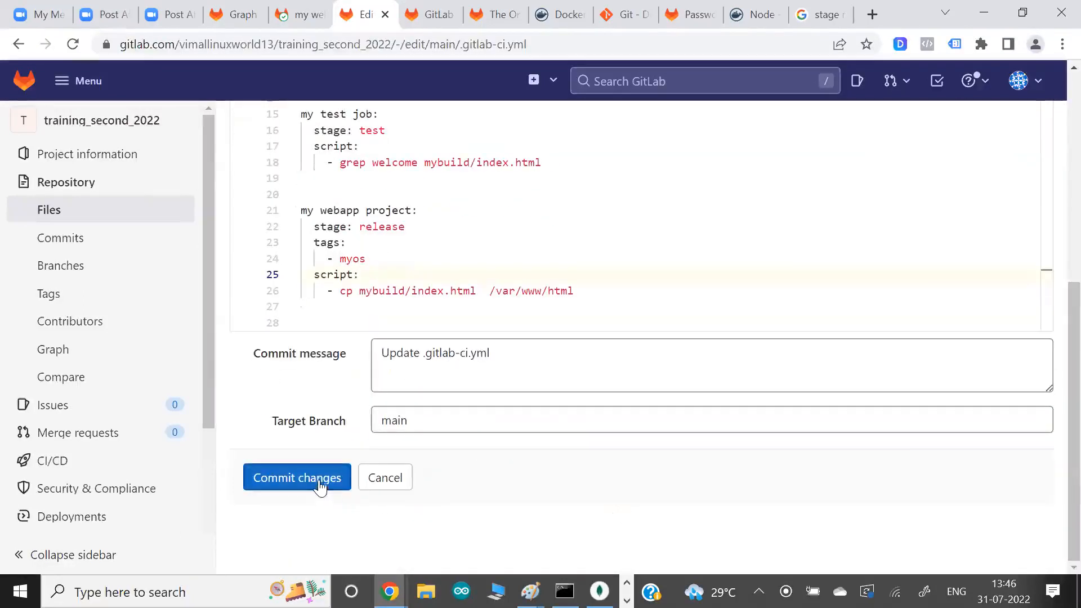
click(319, 483)
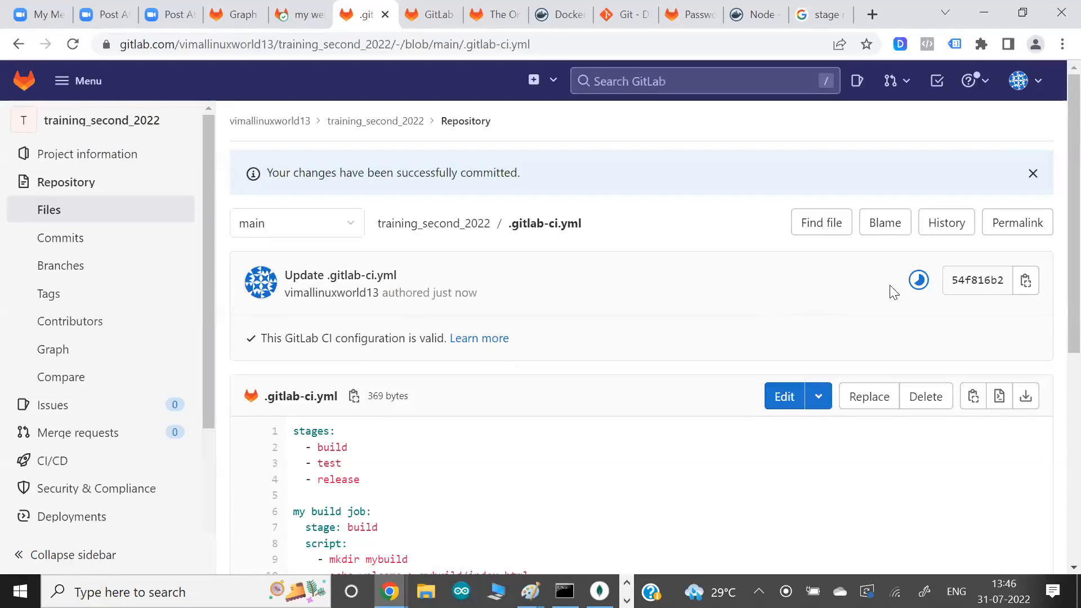
- Open the pipeline of the latest commit, then the my build job's log, and check which runner executed the job
click(918, 280)
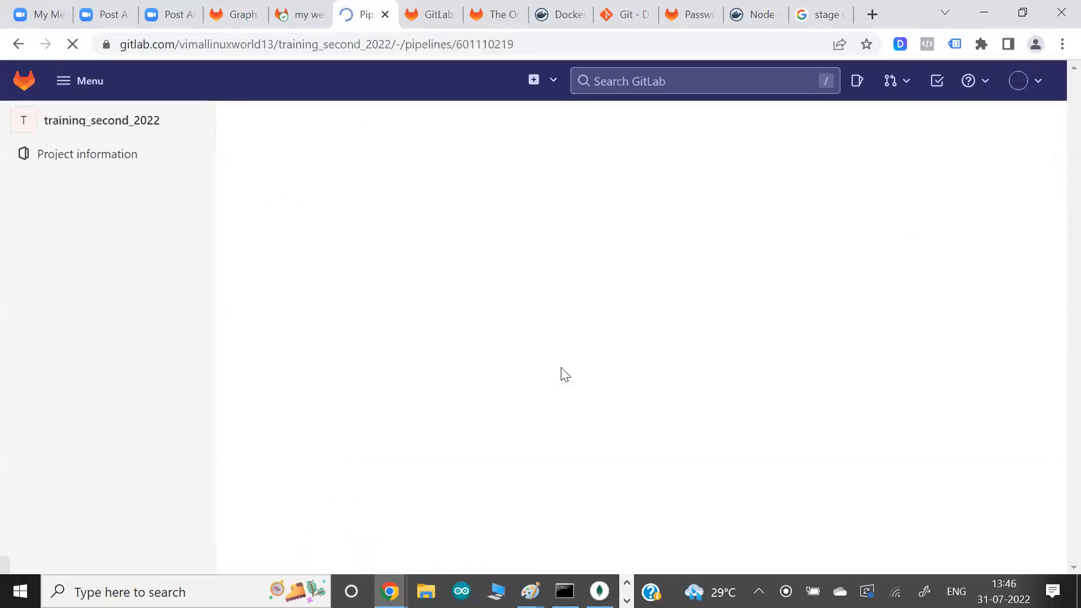
scroll(562, 374, down, 3)
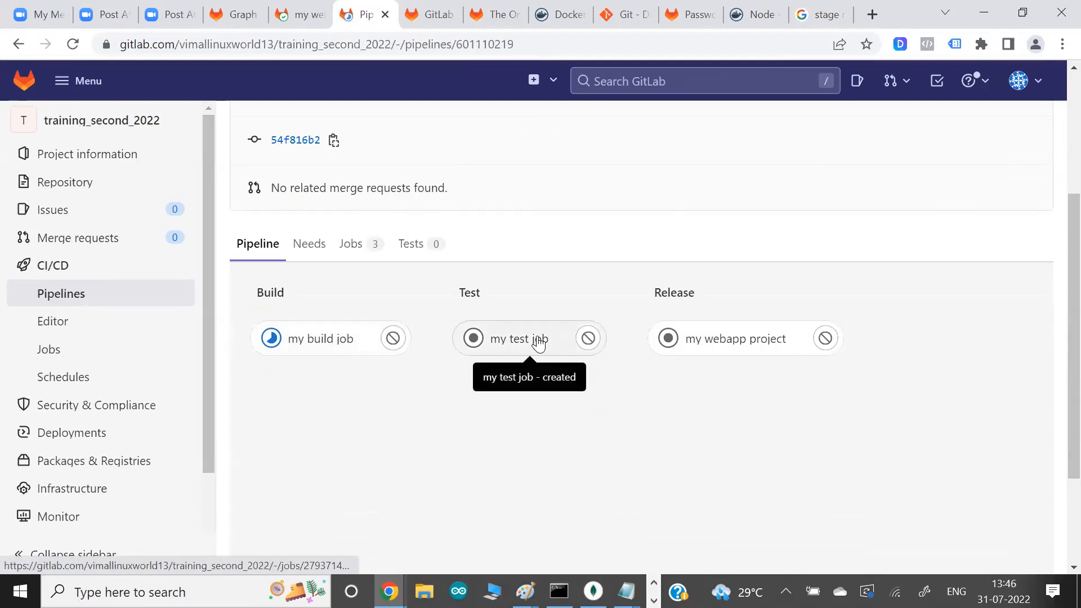
click(318, 345)
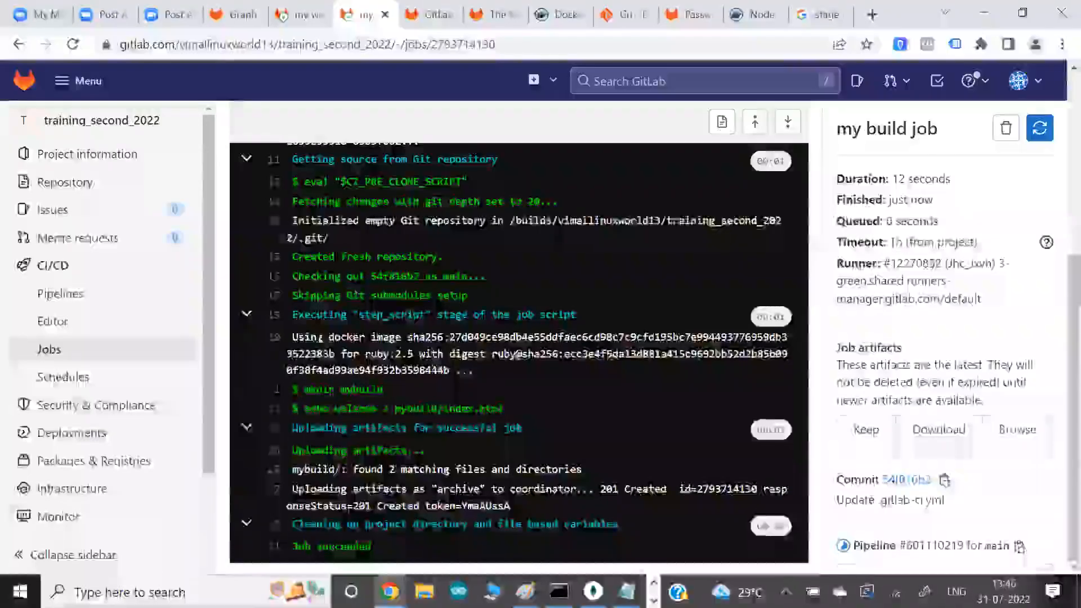
scroll(518, 338, up, 4)
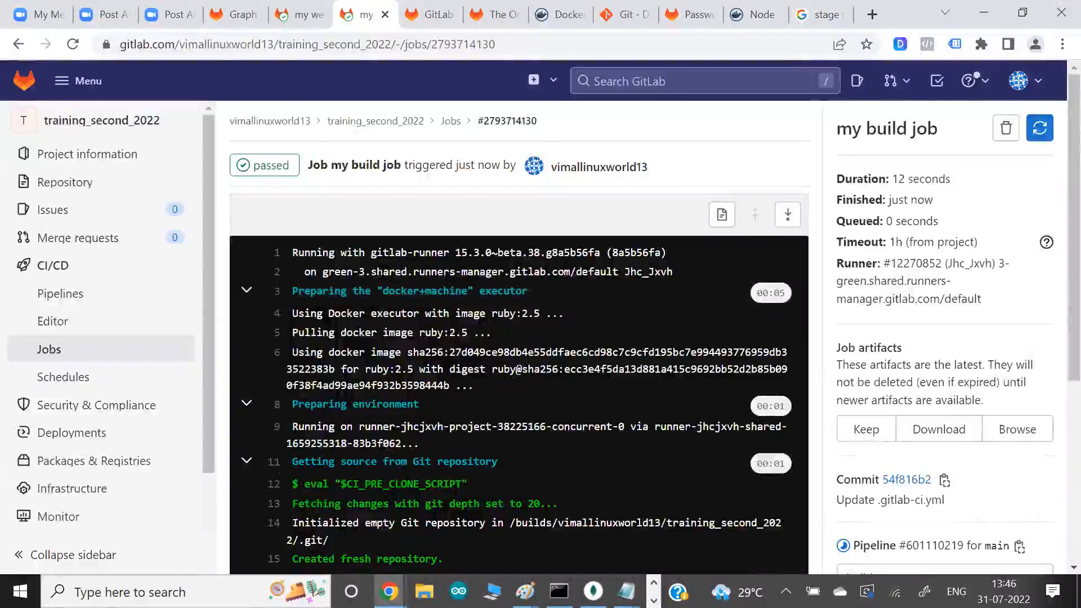
drag(374, 270, 427, 272)
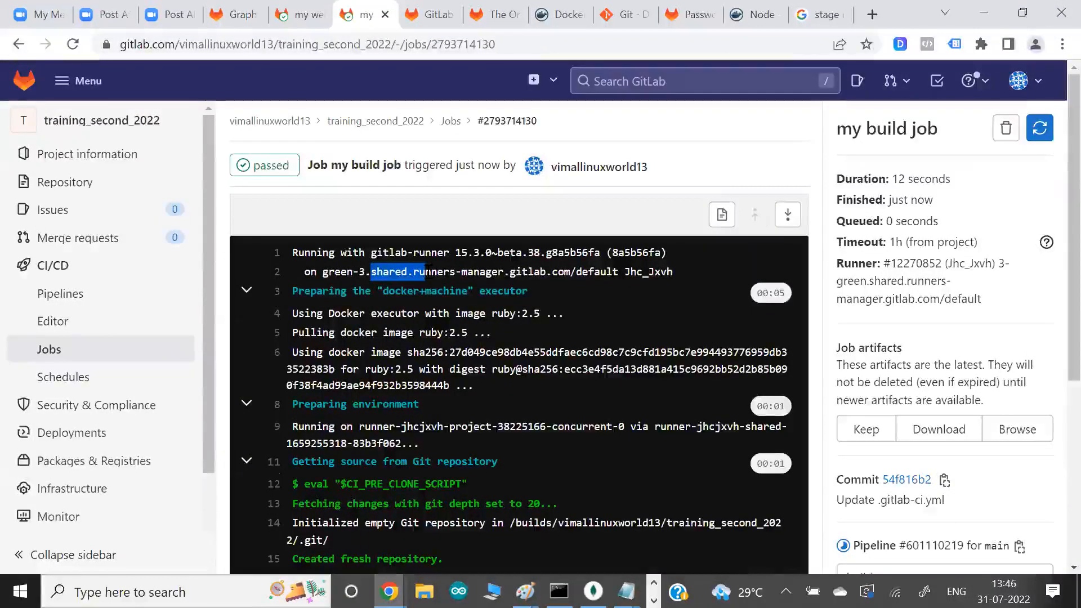
drag(854, 282, 909, 309)
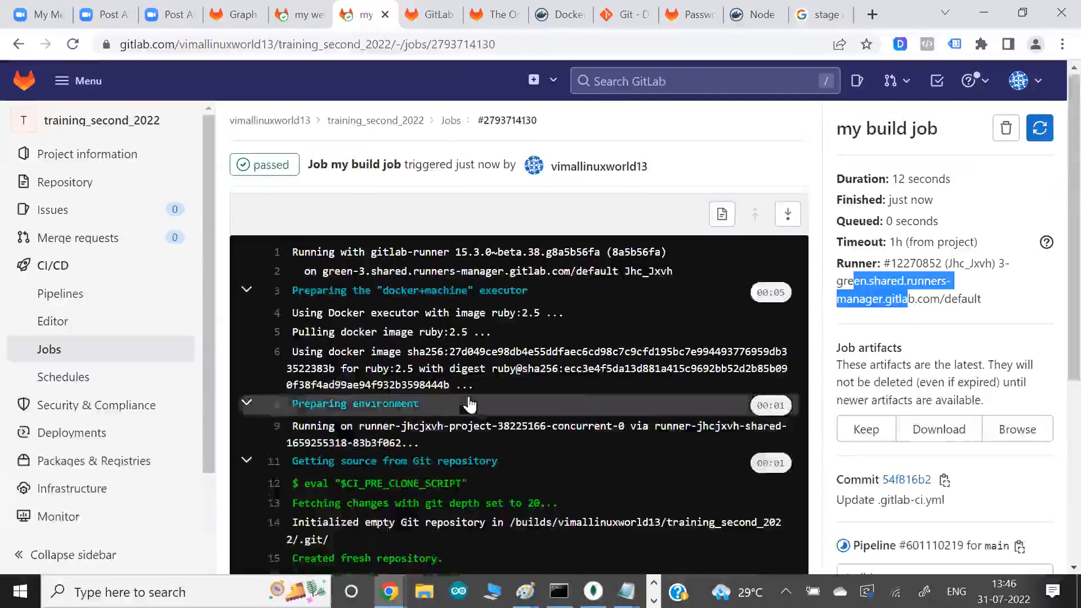
- Examine the my build job's script and artifact upload output in the log, along with the job artifacts notice
scroll(467, 390, down, 2)
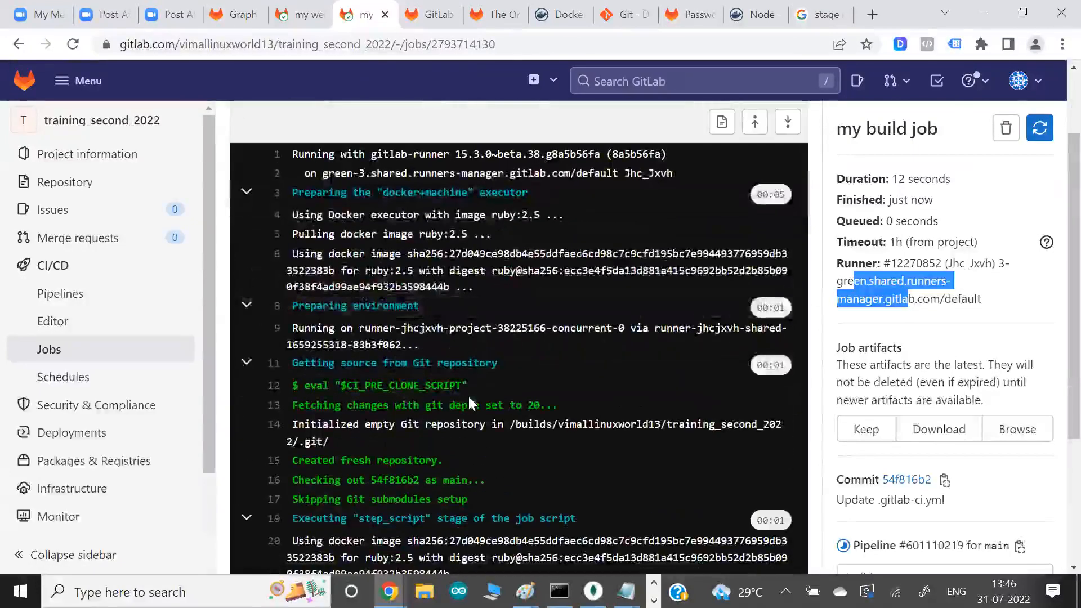
scroll(468, 394, down, 2)
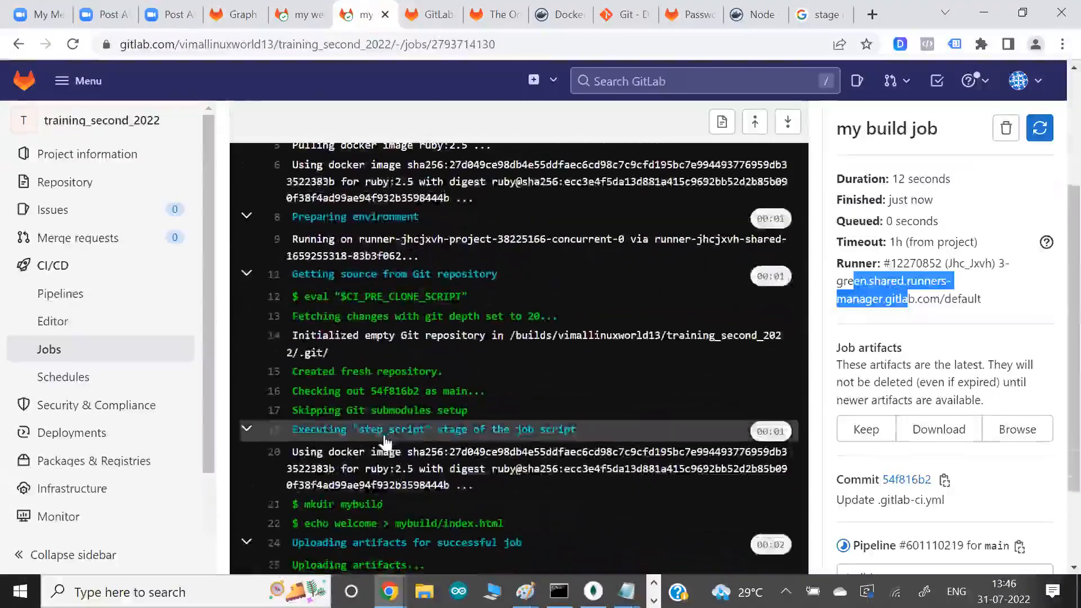
scroll(387, 443, down, 2)
drag(371, 431, 418, 472)
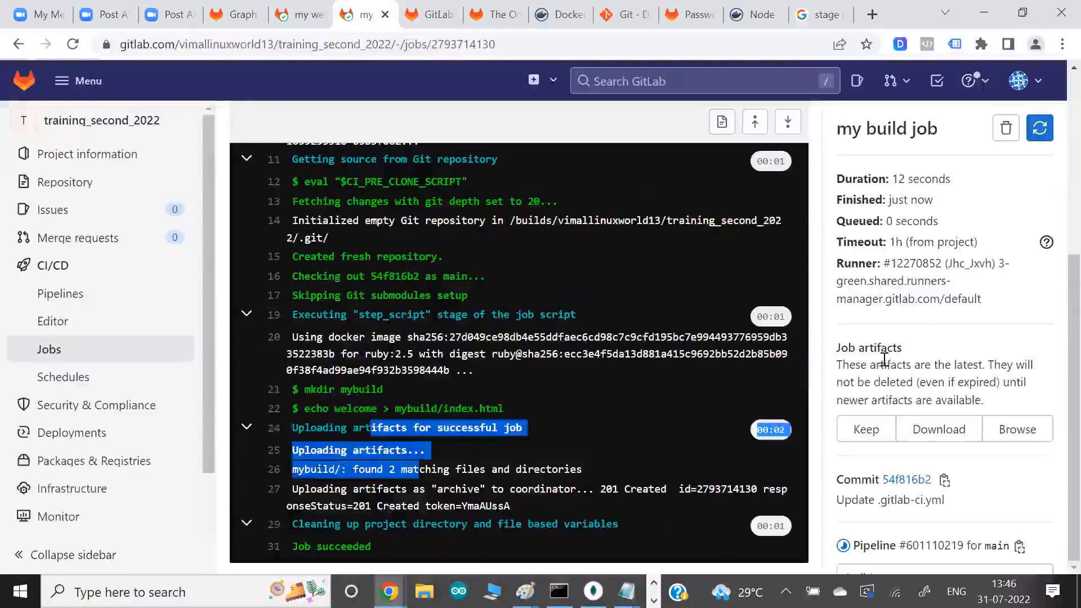
drag(885, 365, 985, 402)
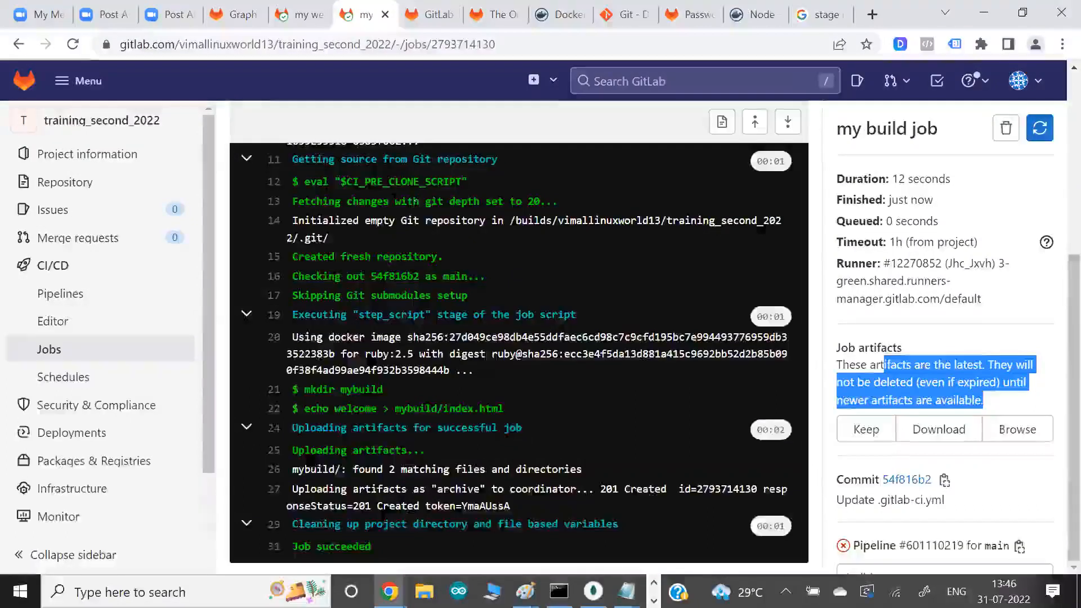
- Open the latest my test job from the project's jobs list and examine the grep welcome mybuild/index.html output in its log
scroll(395, 209, up, 5)
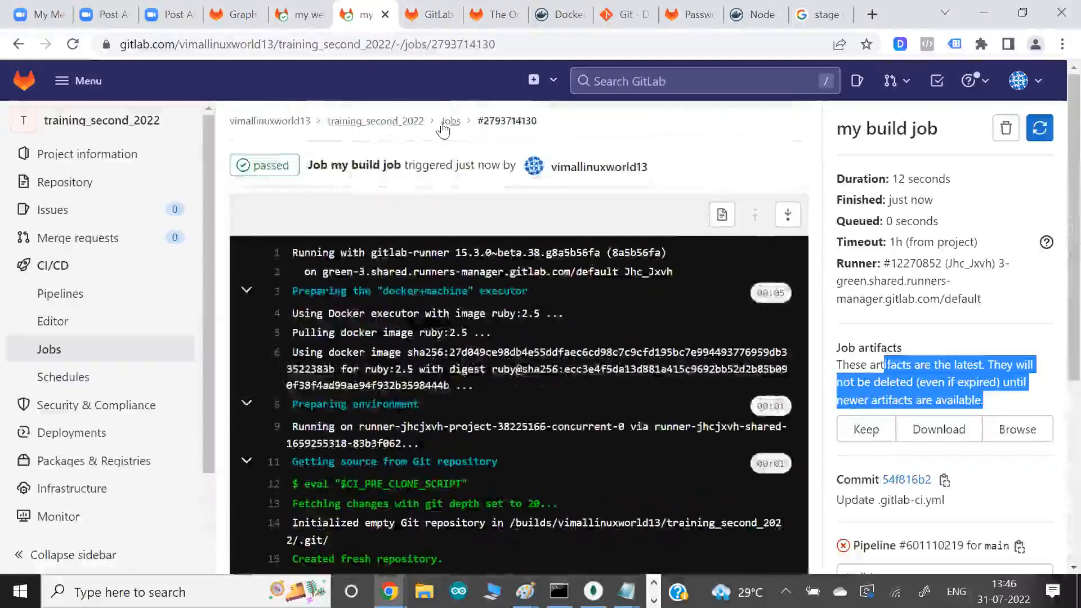
click(445, 123)
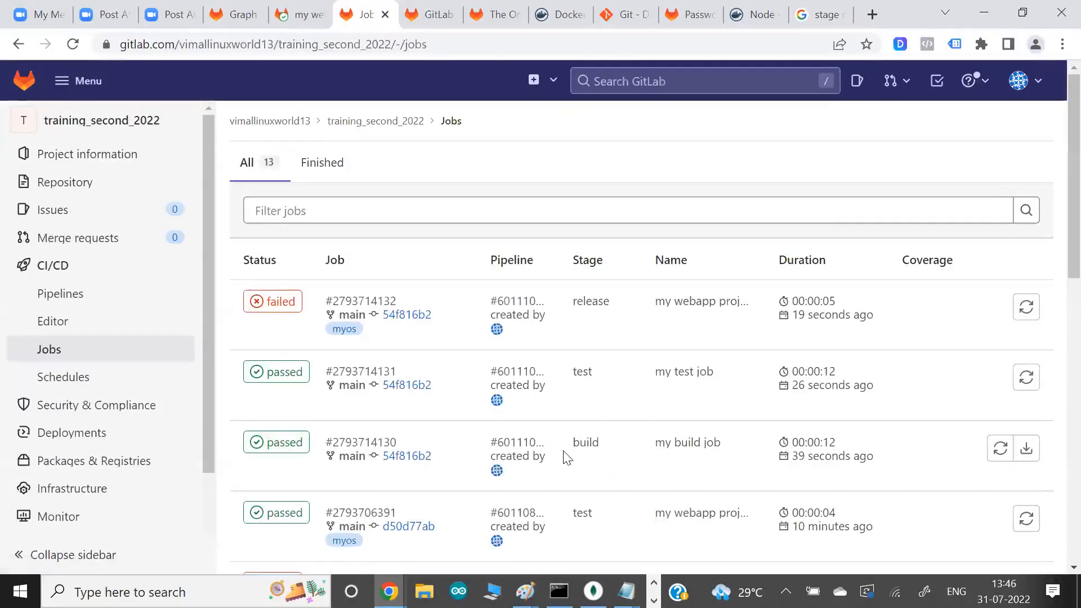
click(277, 379)
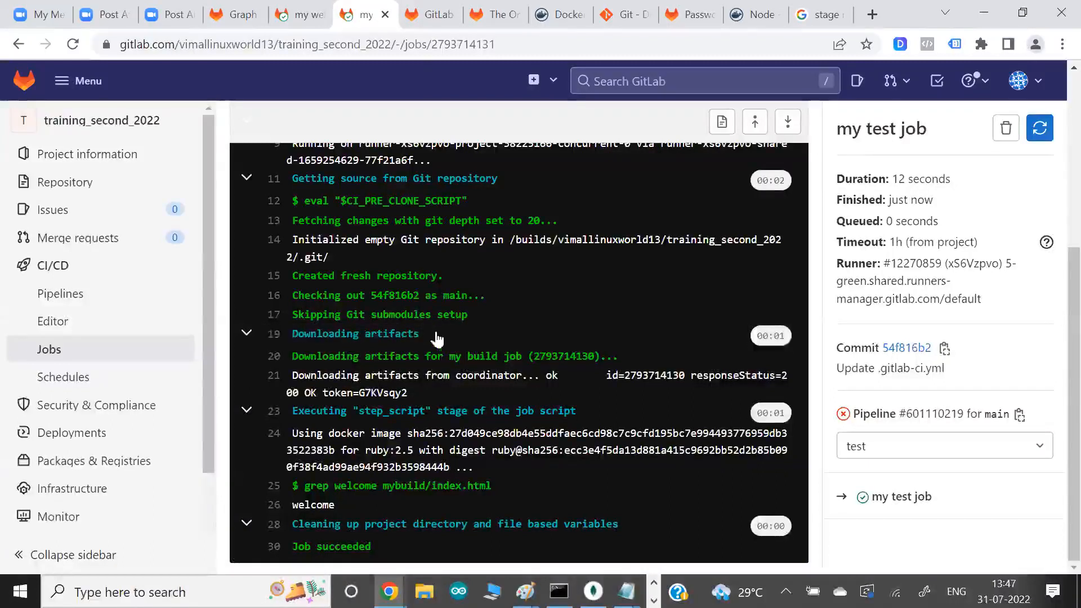
drag(334, 489, 372, 507)
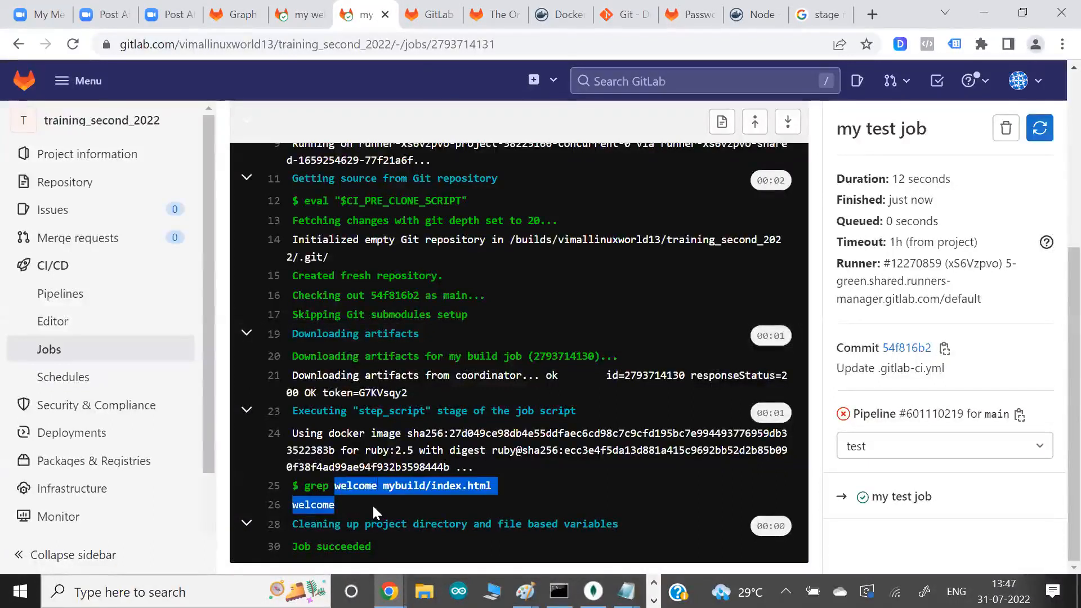
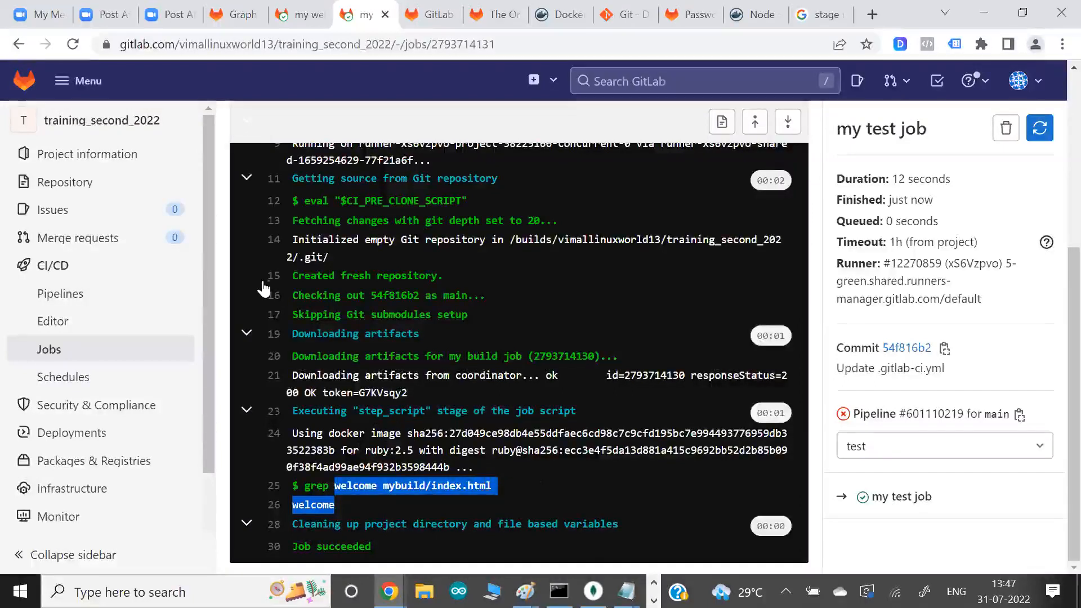
- Open the latest my webapp project job from the project's jobs list and check its runner against the EC2 terminal's host
scroll(265, 285, up, 3)
scroll(394, 169, up, 2)
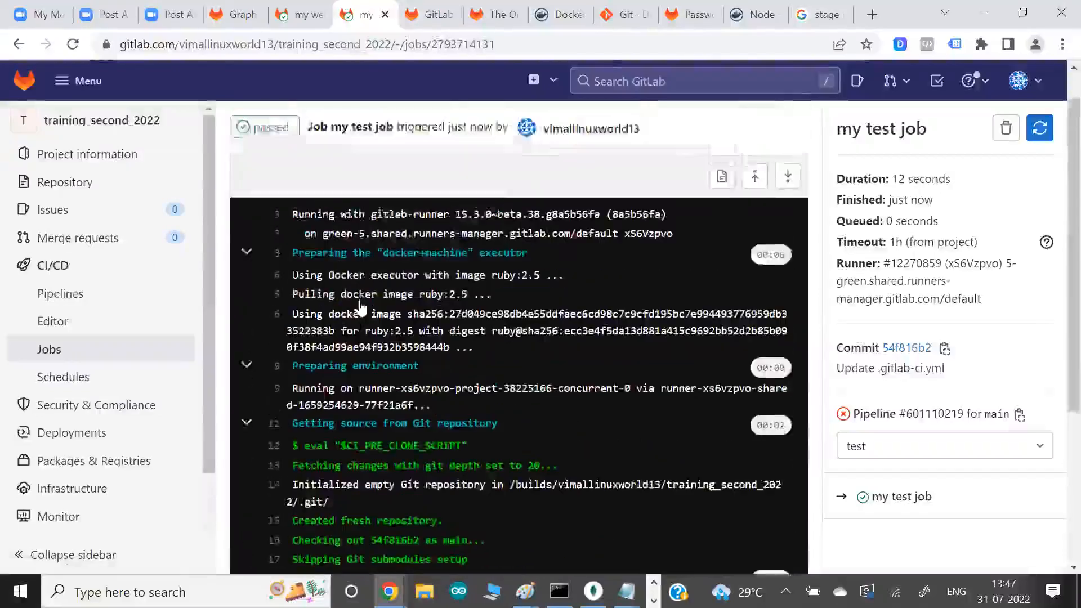
click(445, 125)
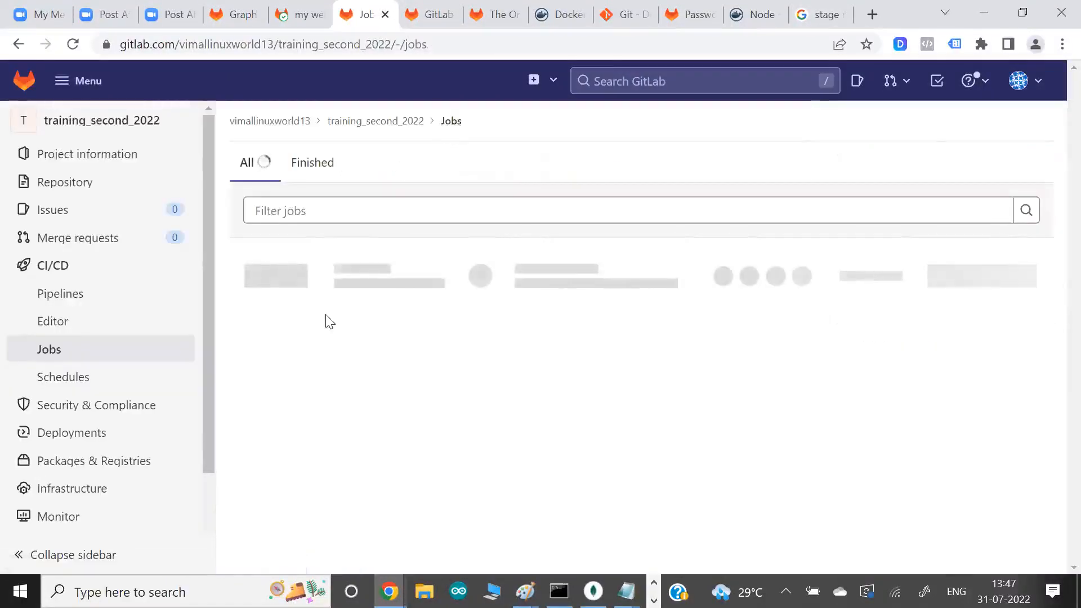
click(281, 308)
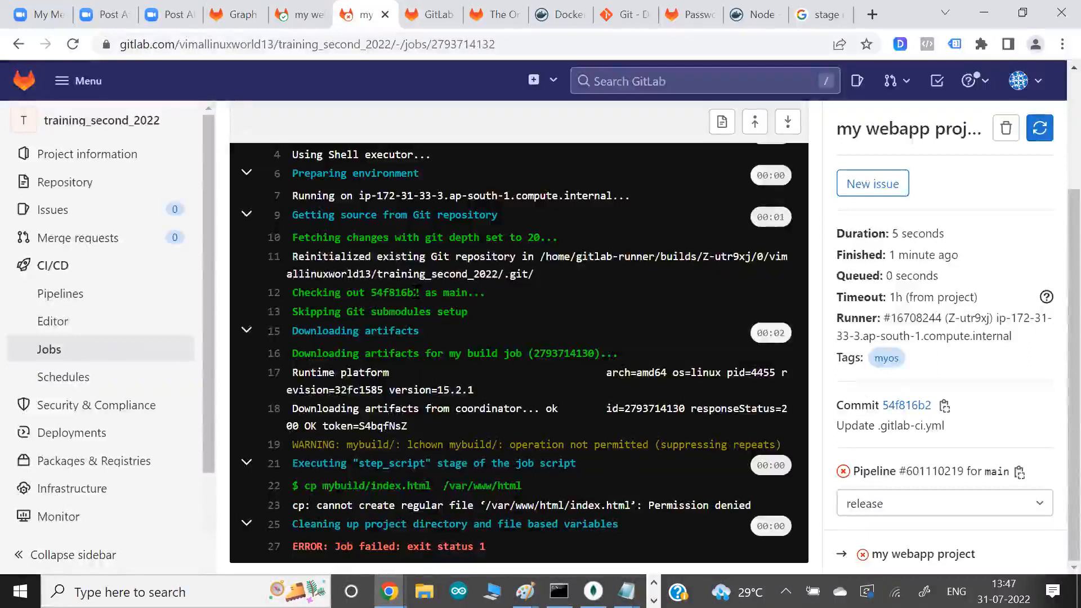
scroll(416, 292, up, 3)
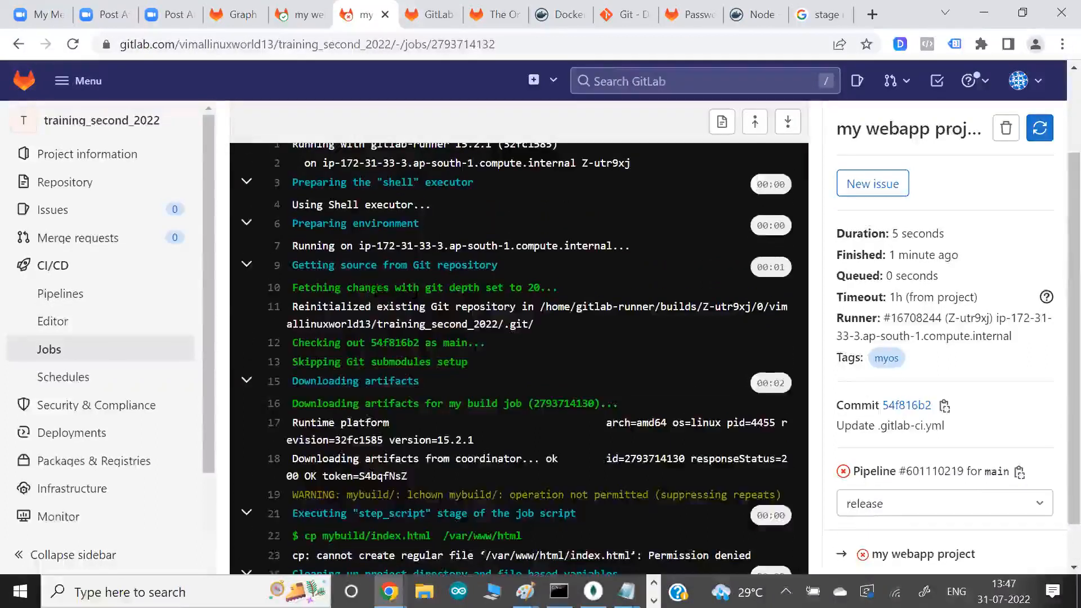
scroll(431, 355, down, 2)
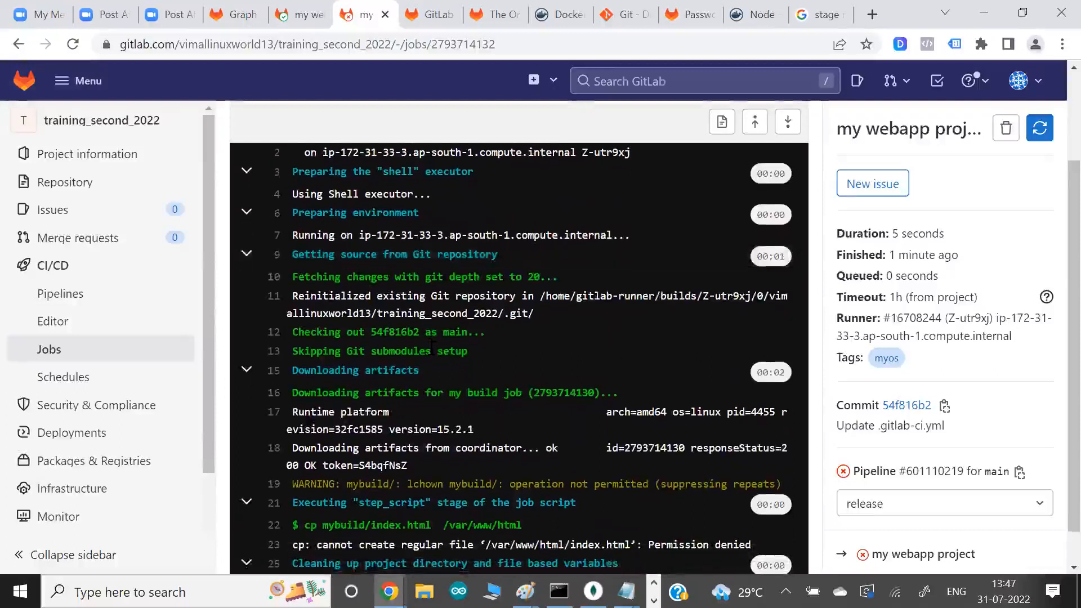
scroll(431, 354, down, 1)
scroll(431, 355, up, 2)
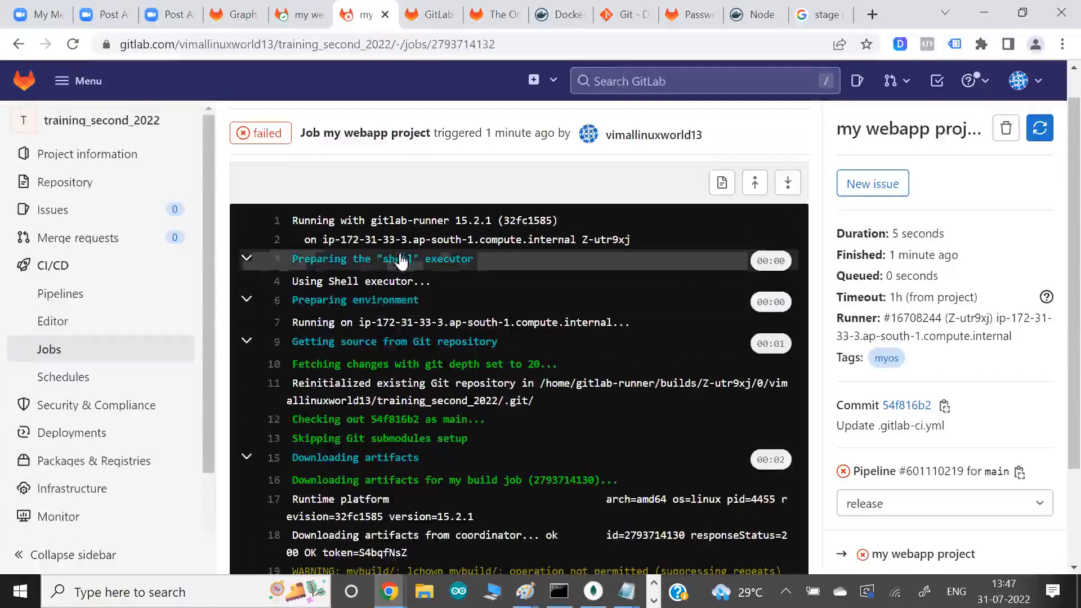
drag(389, 240, 473, 241)
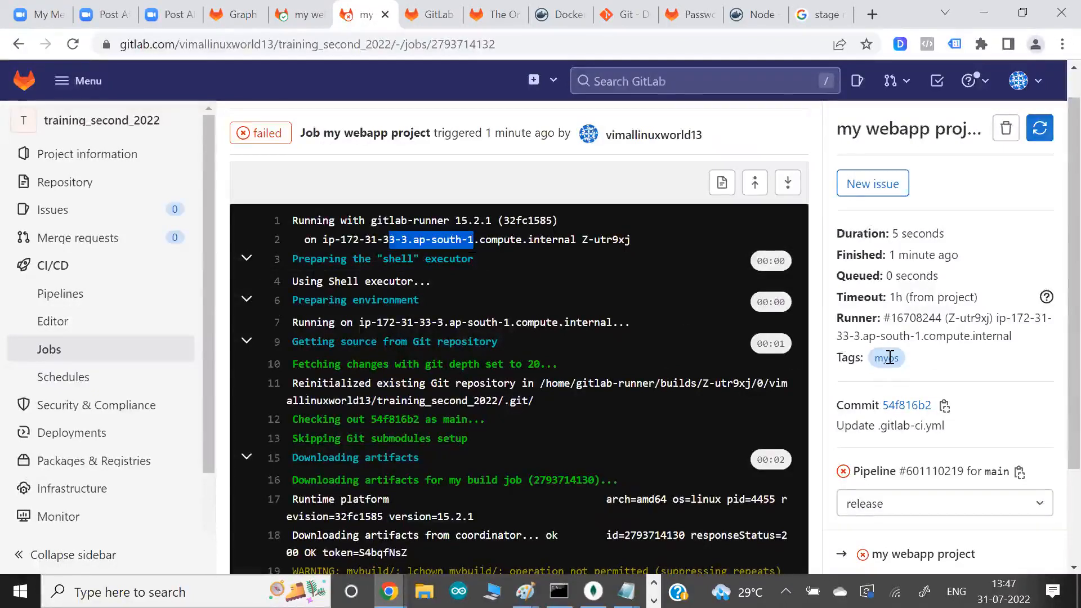
key(alt+Tab)
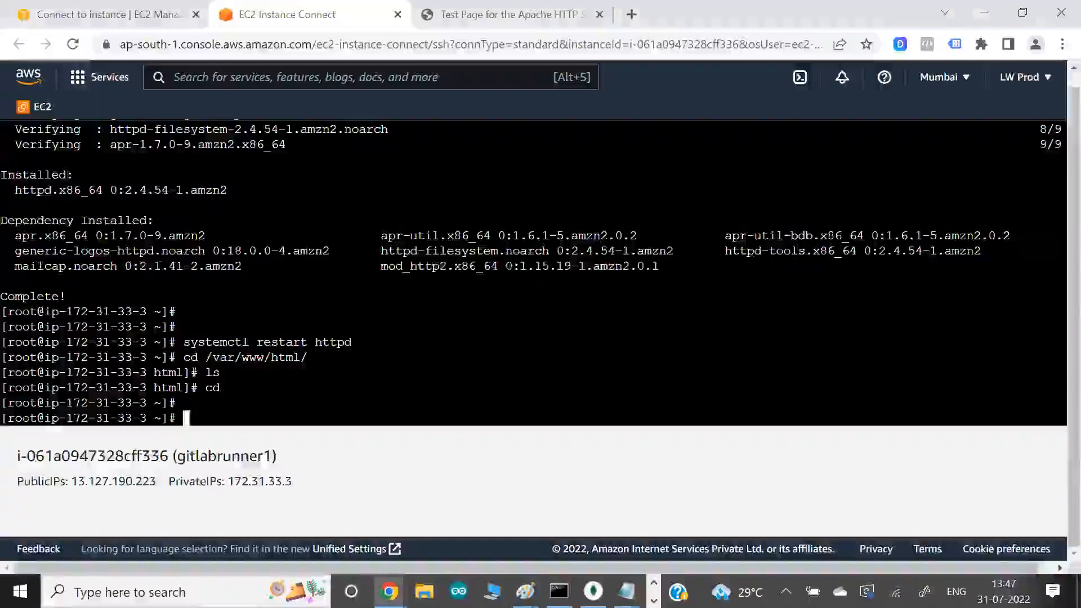
key(alt+Tab)
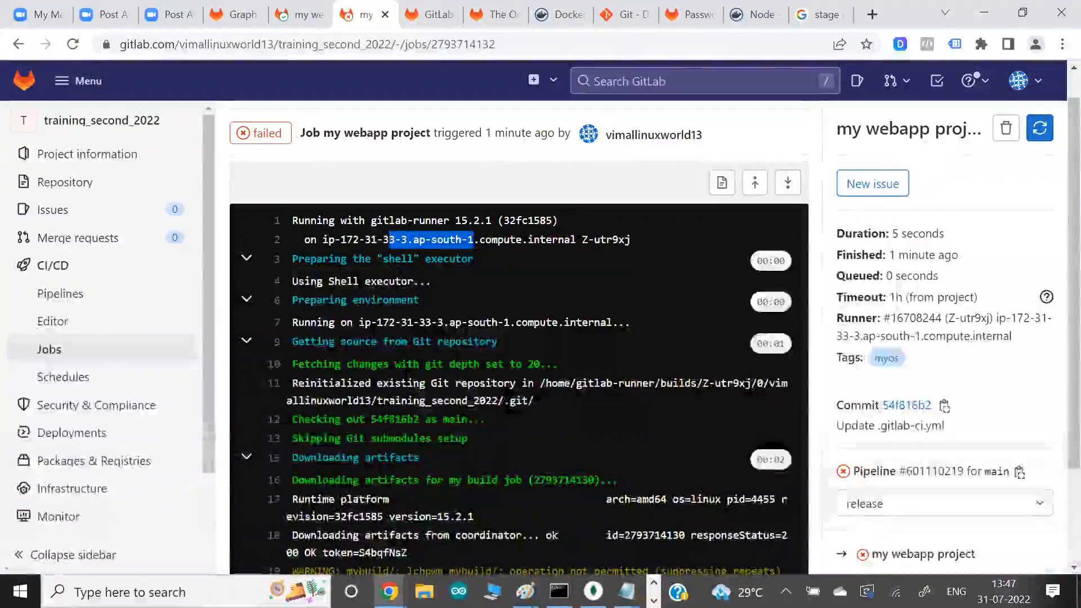
- Examine the my webapp project job's repository checkout and the output of its cp mybuild/index.html /var/www/html command
scroll(519, 338, down, 1)
scroll(405, 376, down, 2)
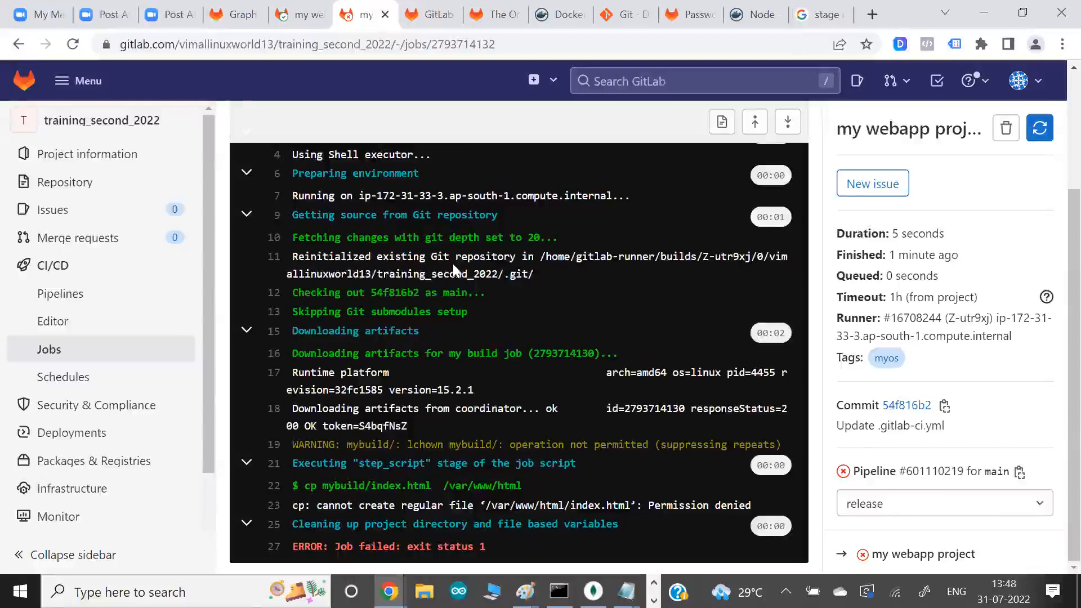
drag(454, 259, 531, 289)
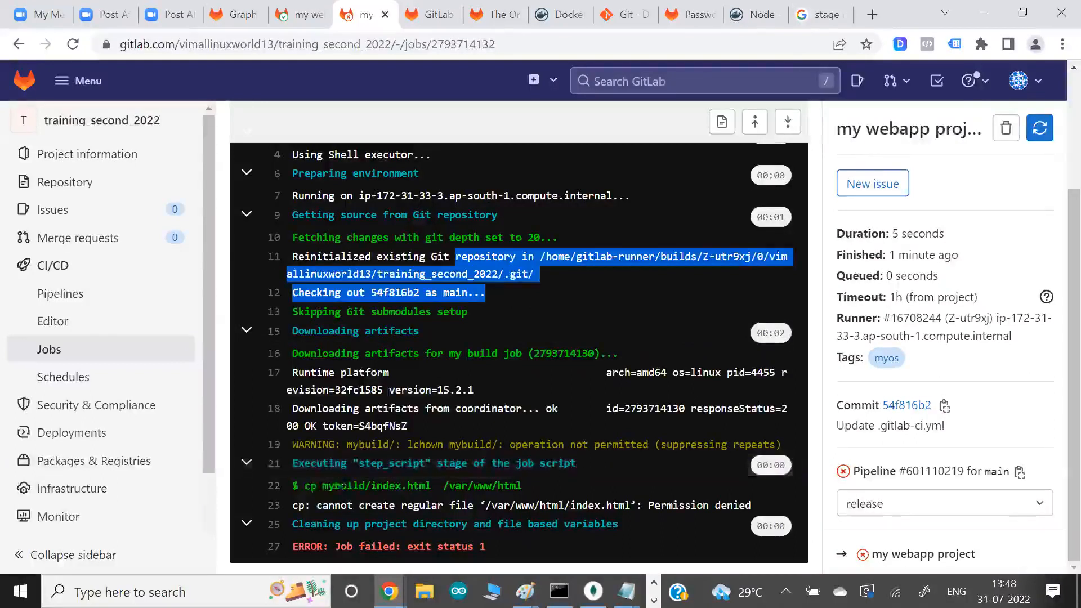
drag(304, 485, 328, 485)
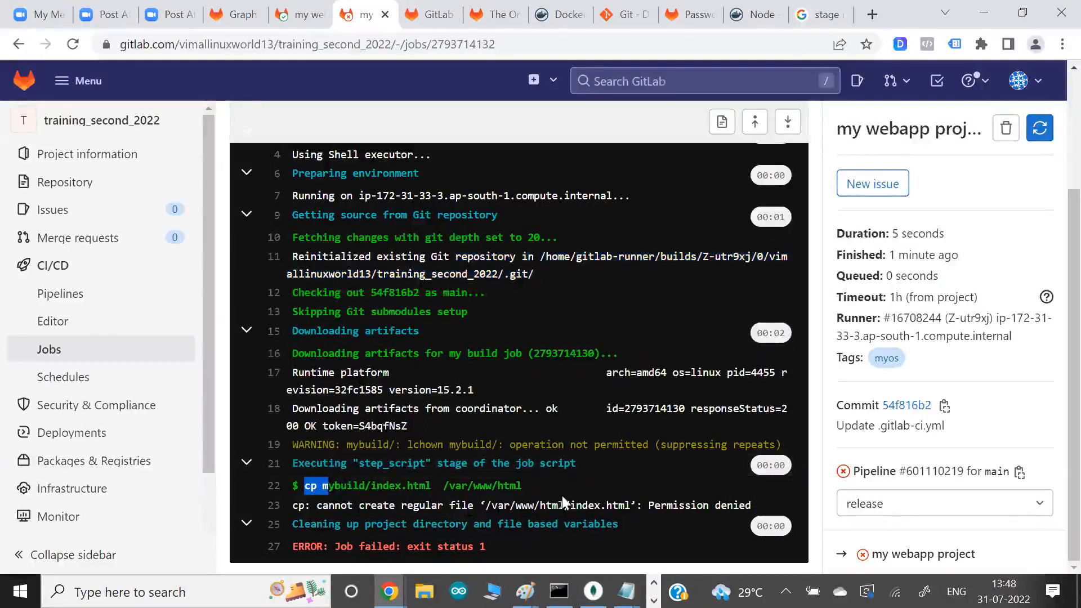
drag(624, 505, 714, 505)
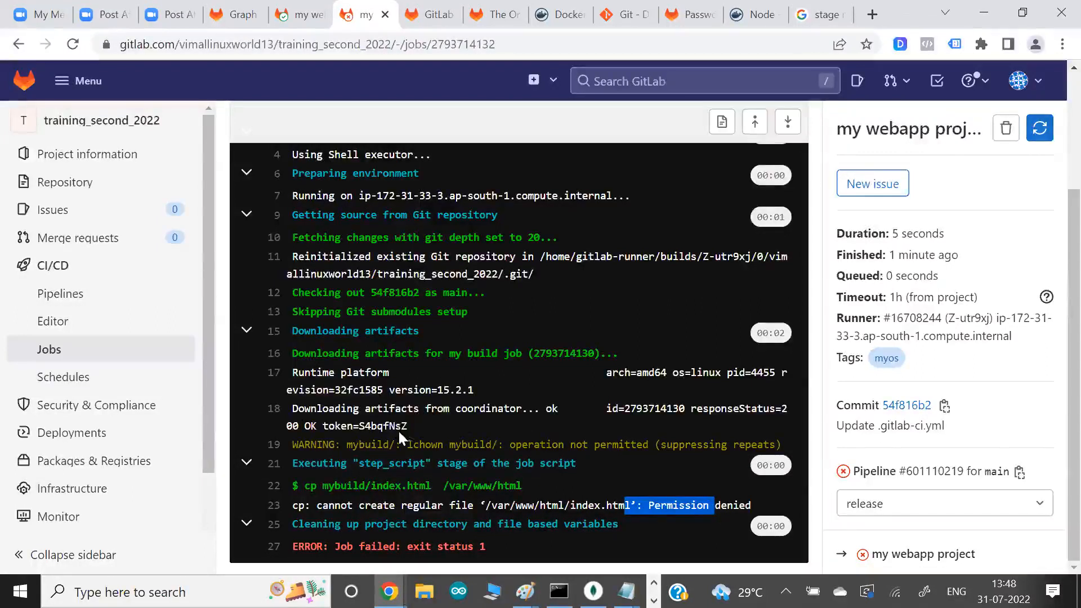
- Switch to the EC2 Instance Connect terminal, print /etc/passwd and find the gitlab-runner account
key(alt+Tab)
text(cat /etc/passwd)
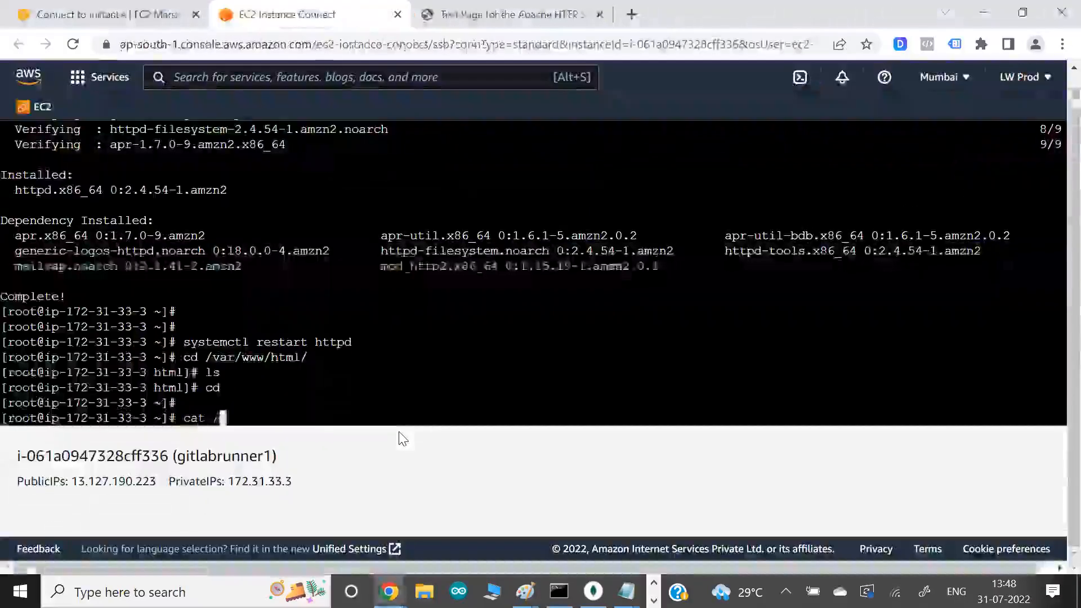
key(Return)
key(Return)
key(Return)
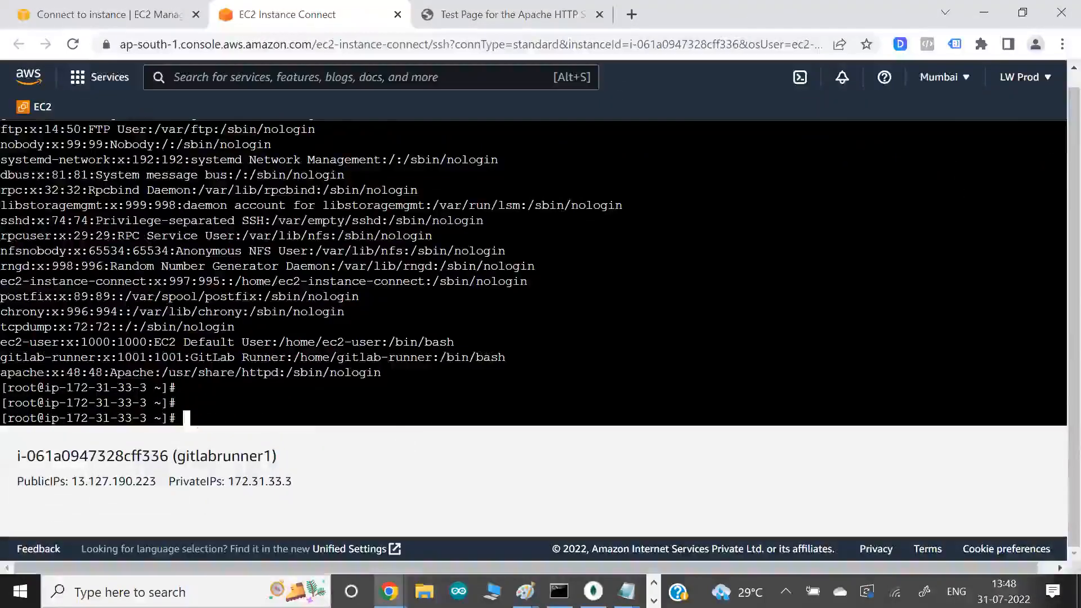
drag(45, 357, 110, 357)
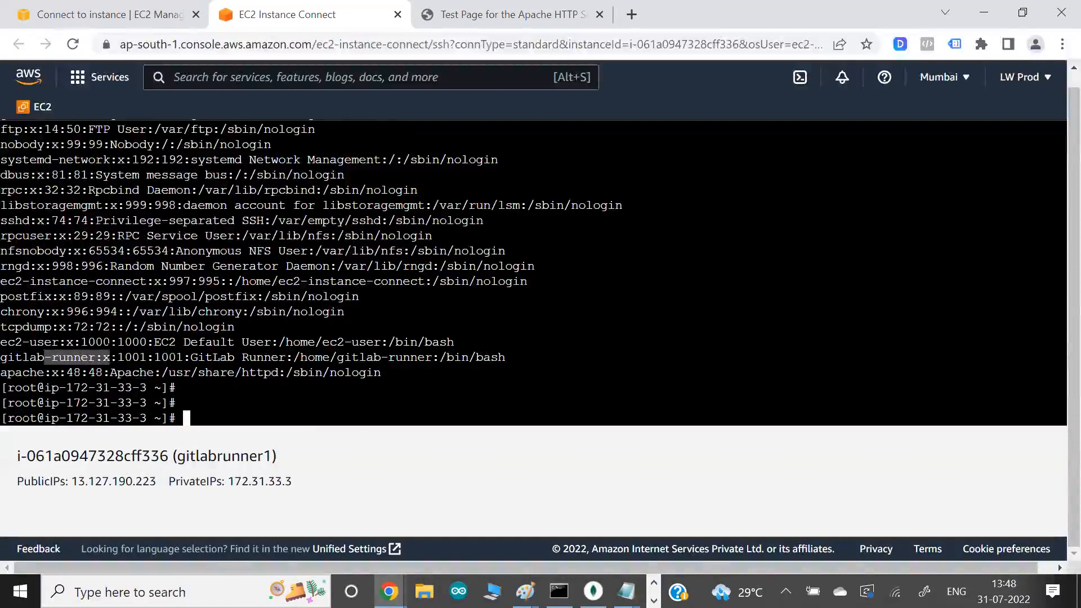
- Switch to the gitlab-runner account with a login shell and check its user and group IDs
text(su -)
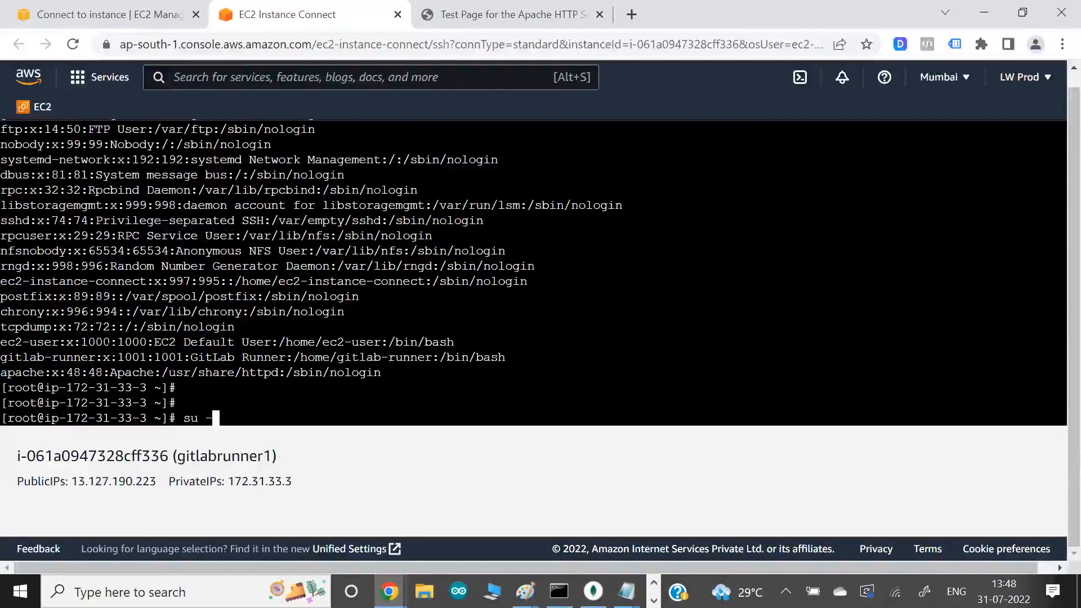
text( gitlab-runner)
key(Return)
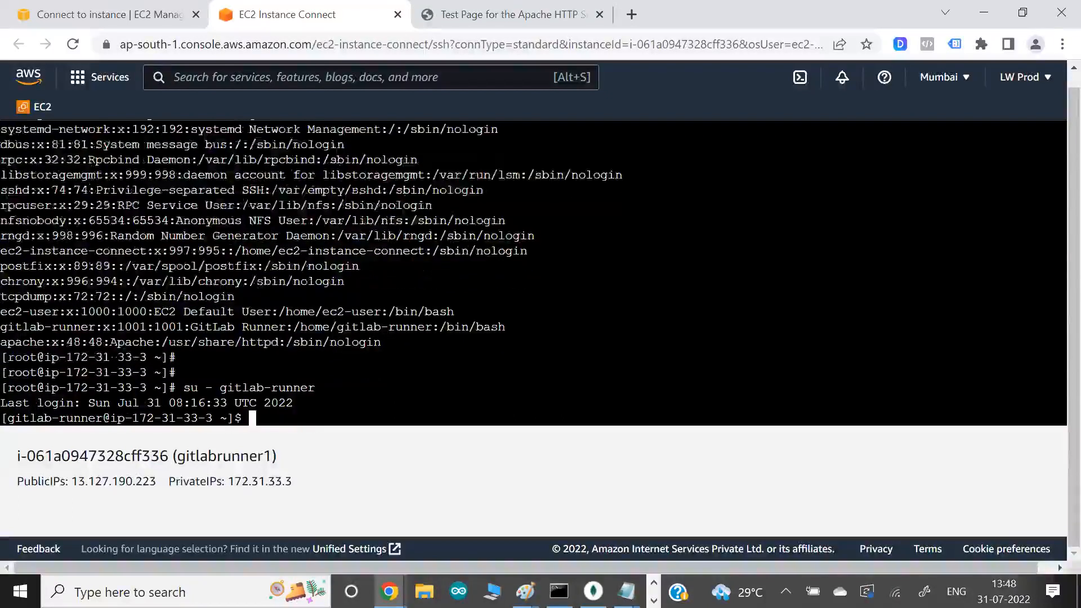
text(id)
key(Return)
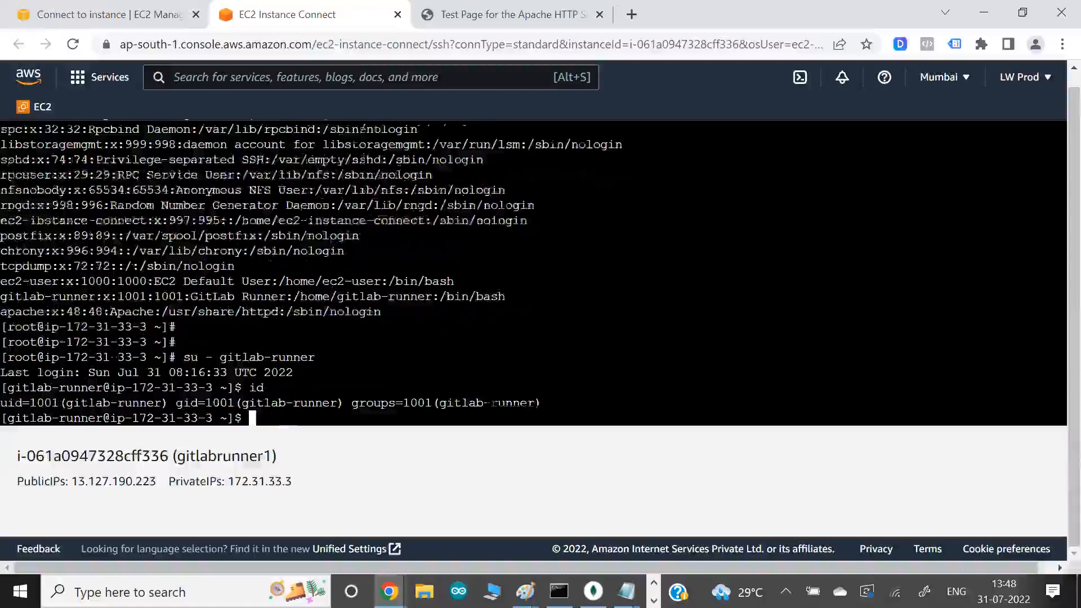
- Try to create the empty test file /var/www/html/dsgf as gitlab-runner using touch
text(cp)
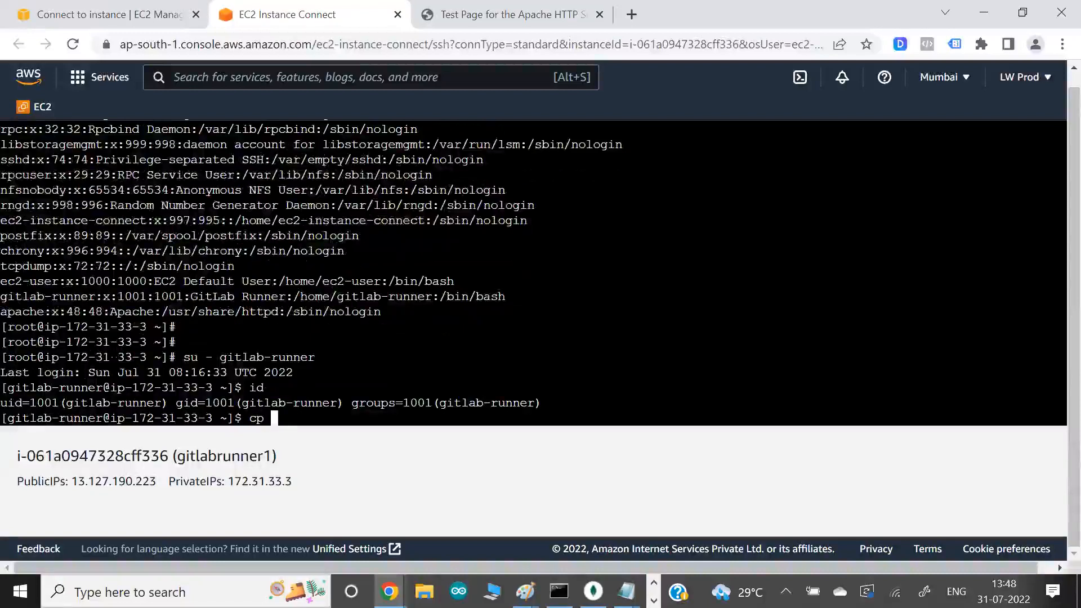
key(BackSpace)
key(BackSpace)
key(BackSpace)
text(touh)
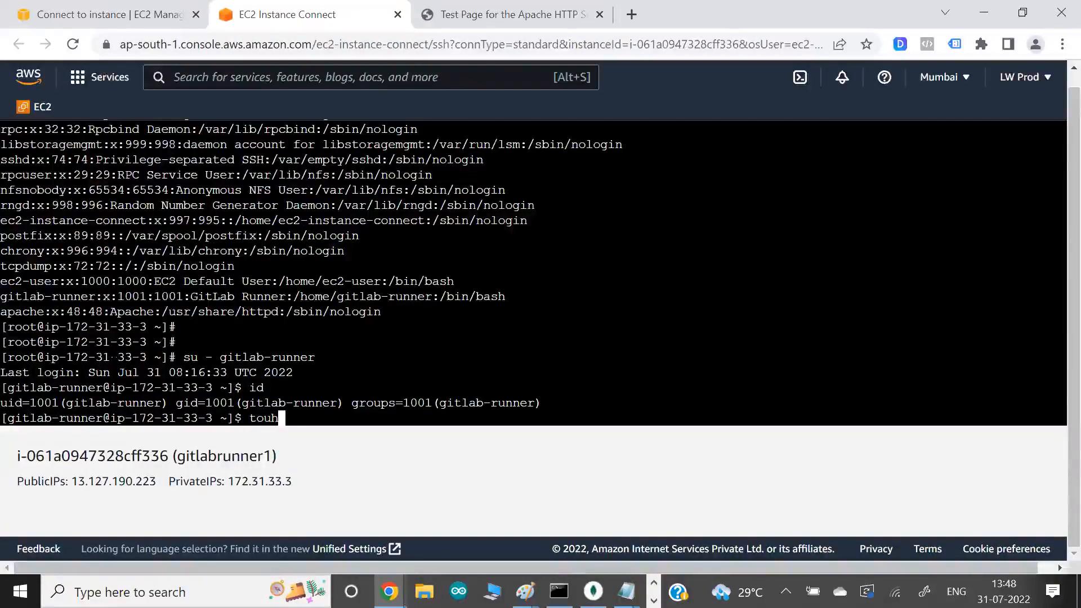
key(BackSpace)
text(ch  /)
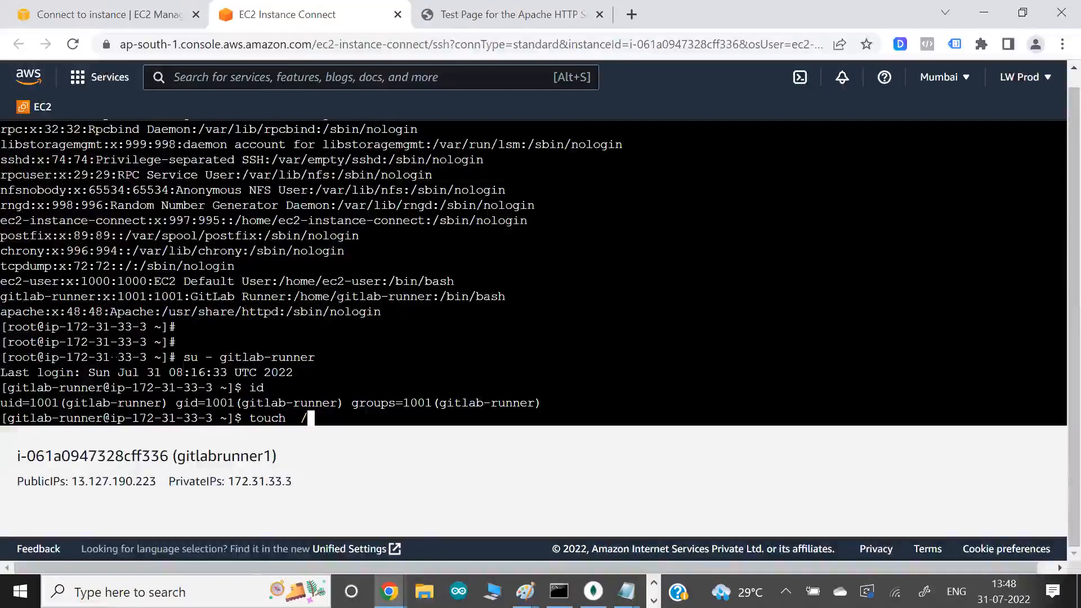
text(var/www/html/dsgf)
key(Return)
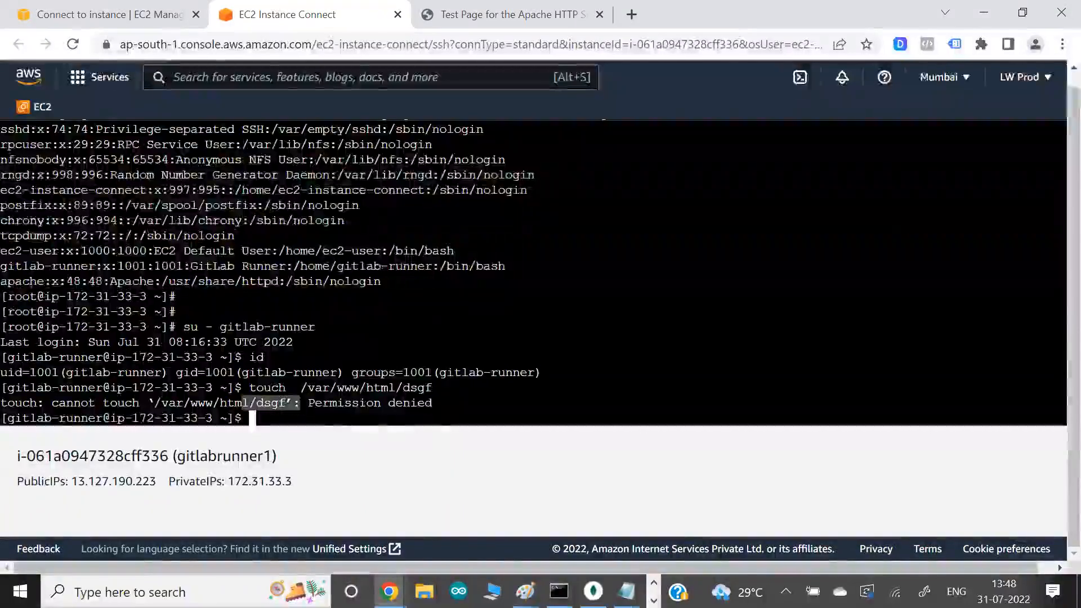
- Recheck the cp error line in the GitLab job log, then return to the EC2 terminal
key(alt+Tab)
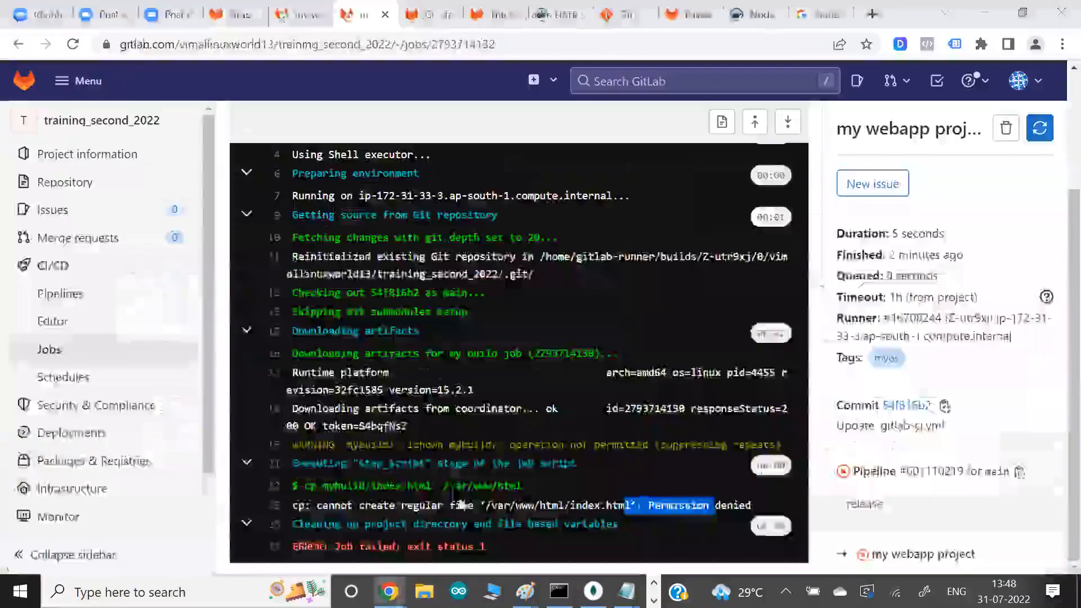
drag(312, 506, 702, 515)
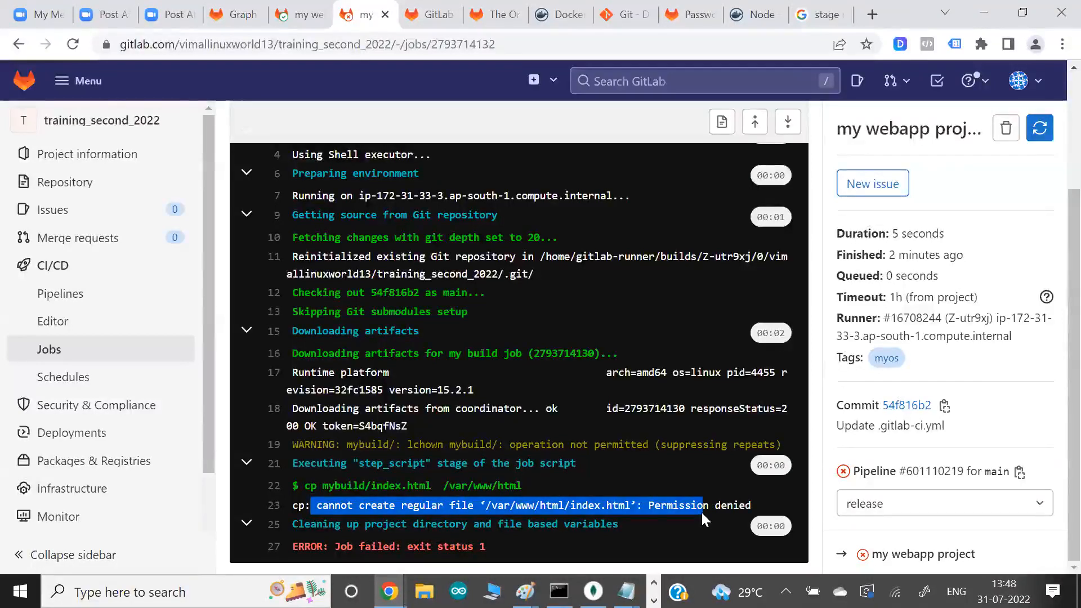
key(alt+Tab)
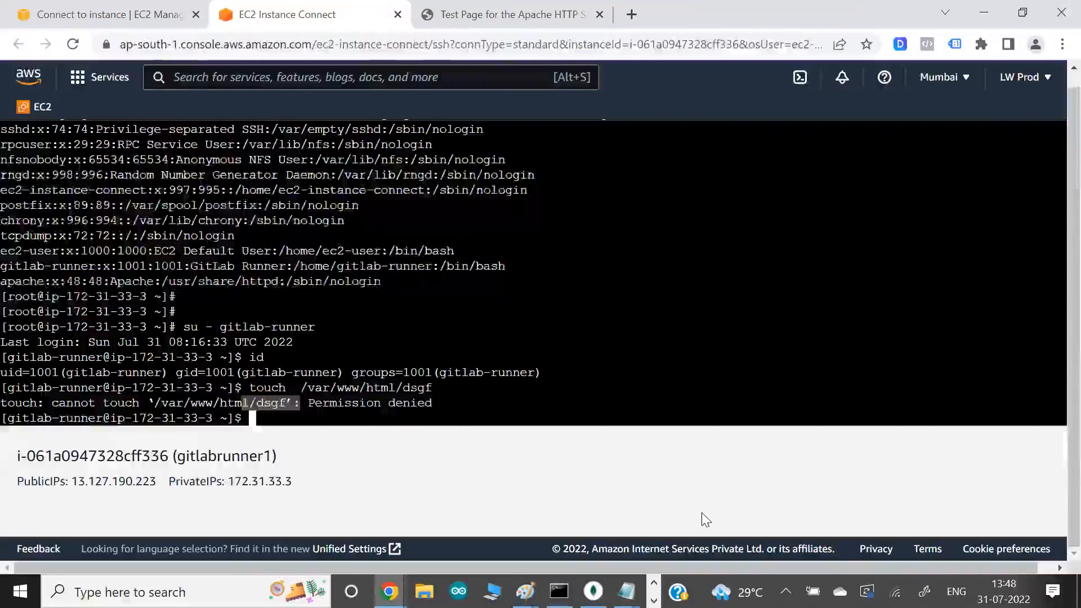
- Log out to the root shell and inspect the permissions, owner and group of the /var/www/html/ directory
key(ctrl+d)
key(Return)
text(ls -ld )
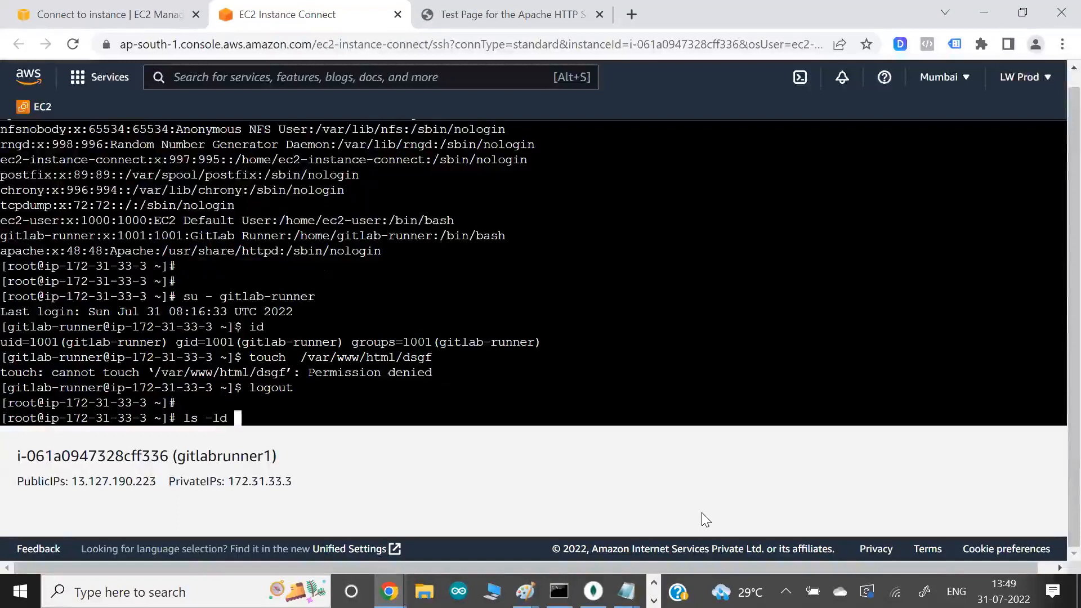
text(/var/www/html/)
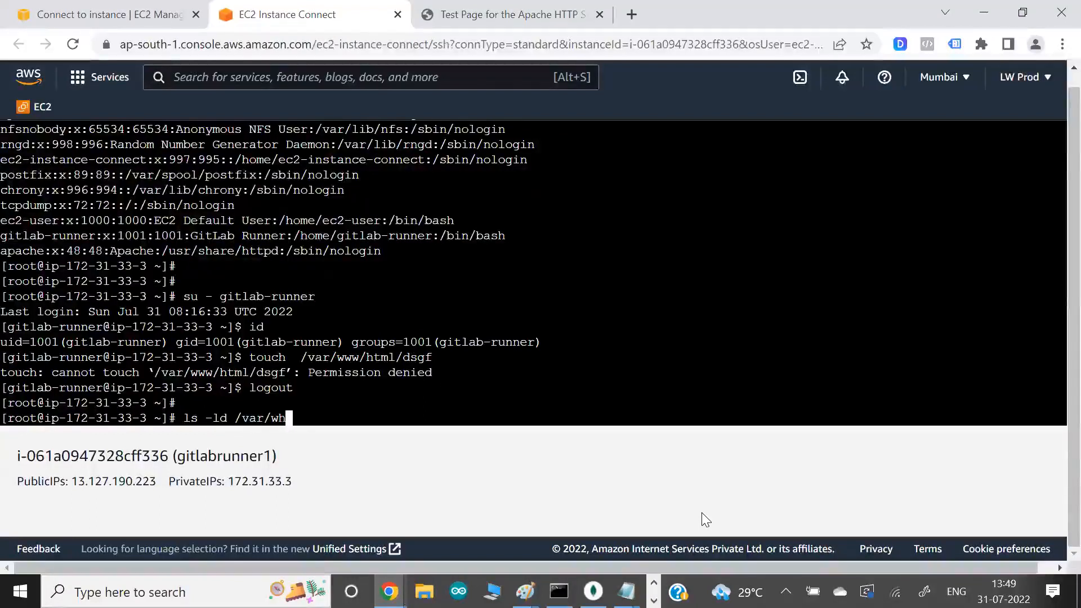
key(Return)
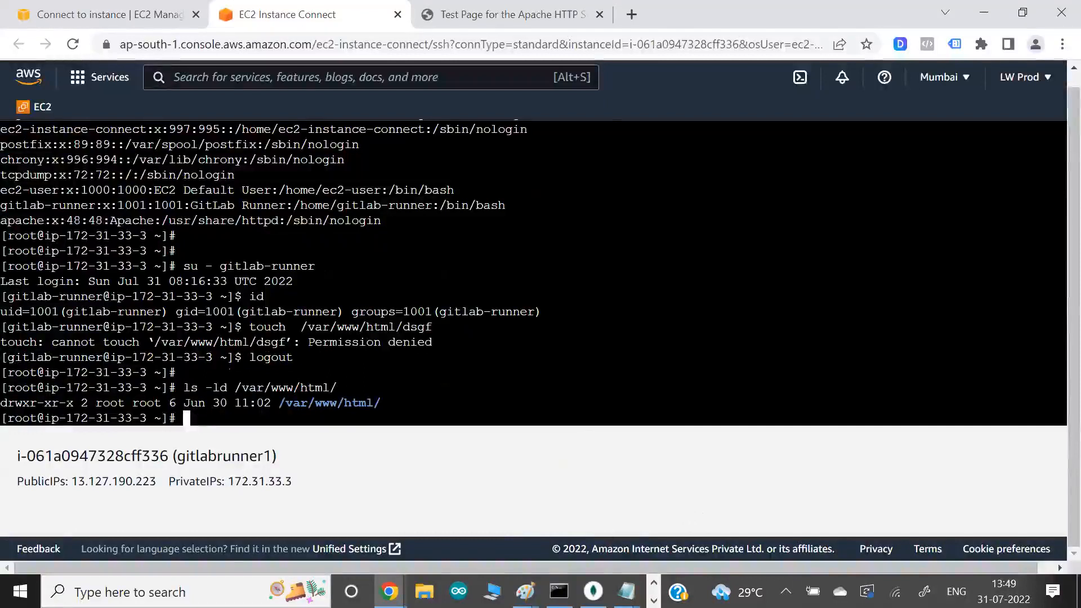
drag(45, 403, 73, 403)
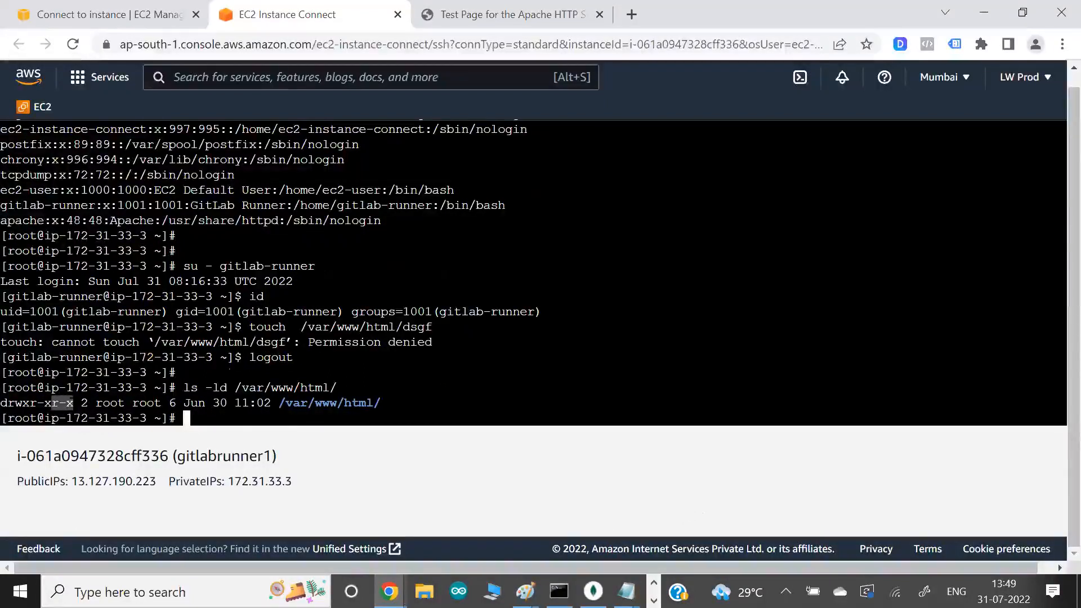
drag(104, 403, 125, 404)
click(125, 404)
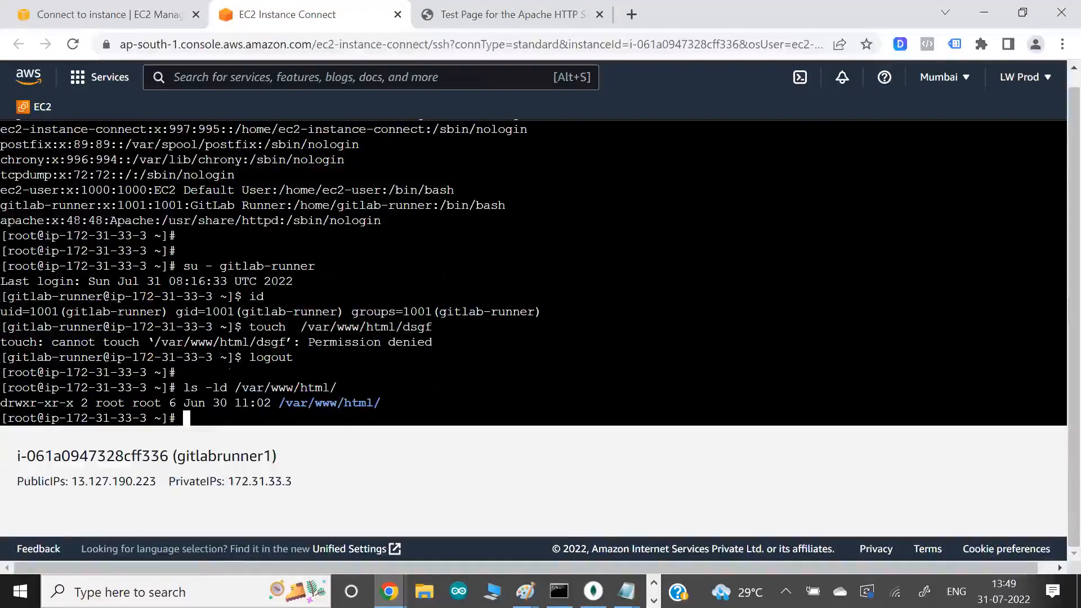
- Change the group of /var/www/html/ to gitlab-runner with chgrp
text(chgrp)
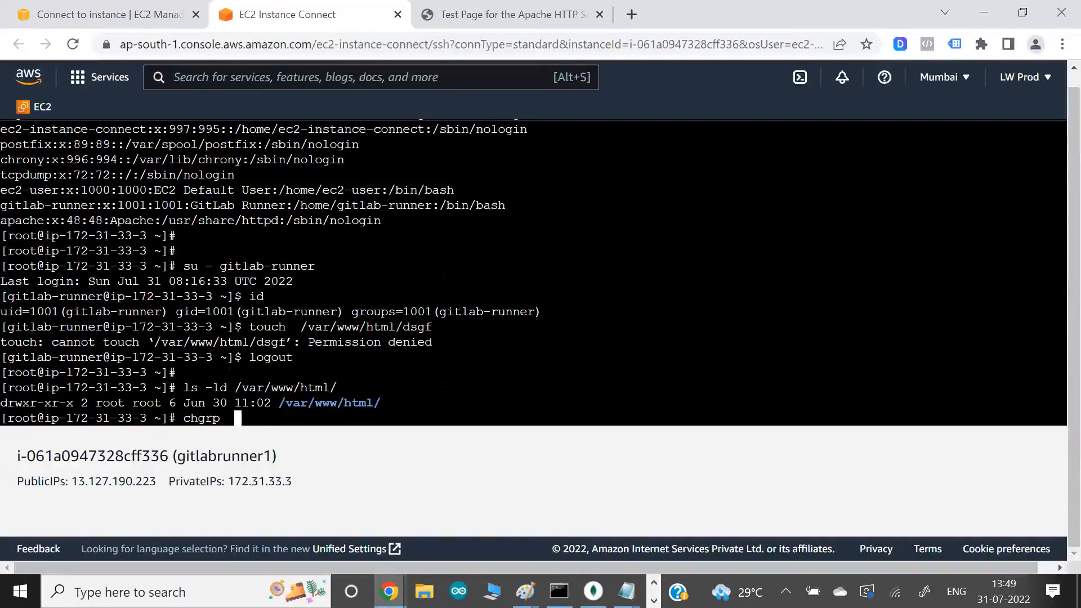
text(  gi)
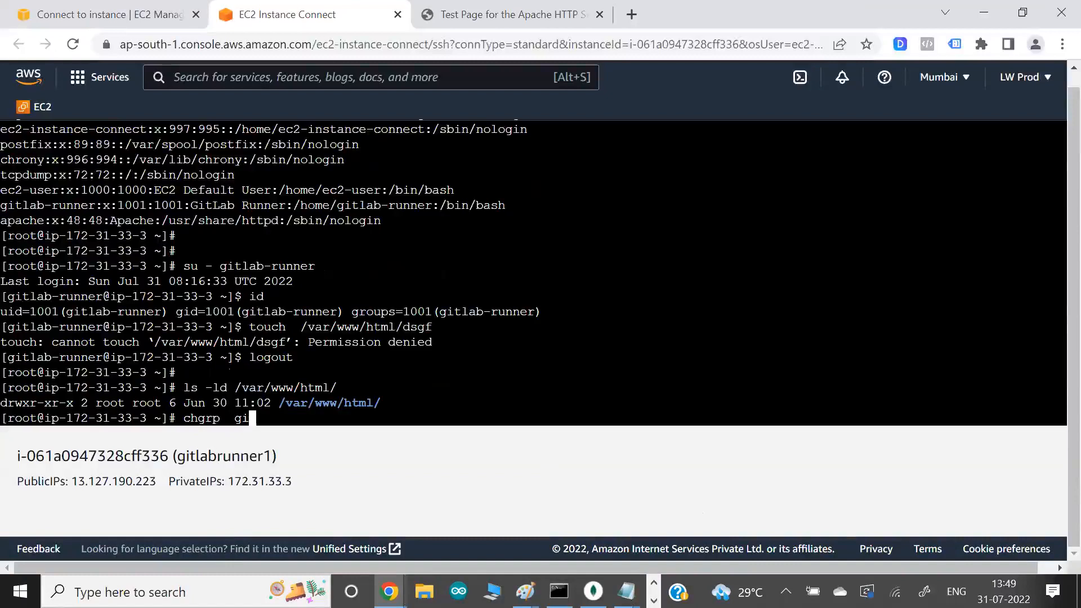
text(tlab-ru)
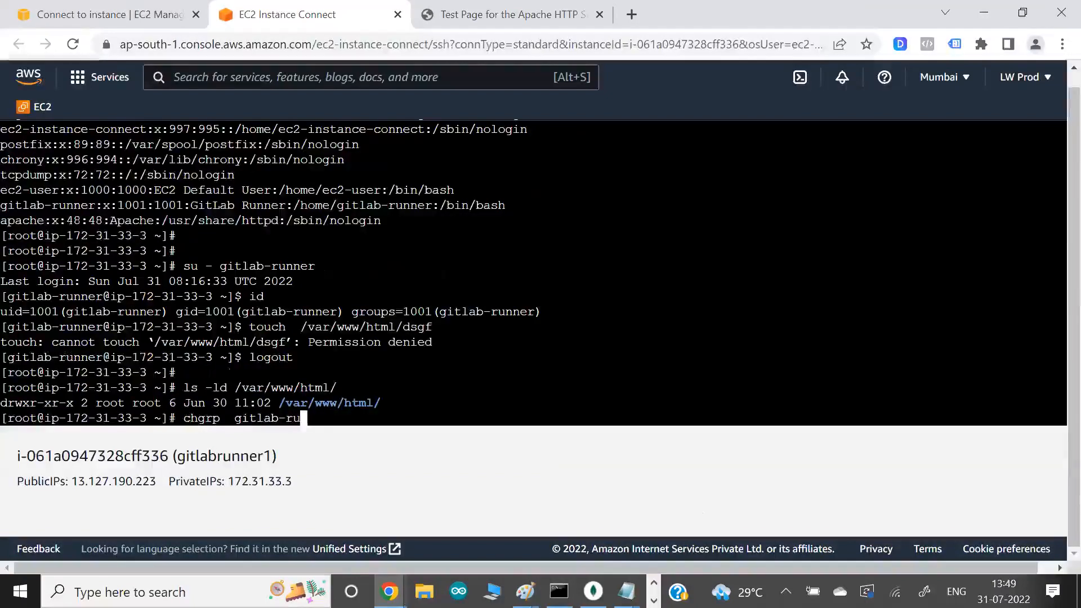
text(nner /var/www/html/)
key(Return)
- Give the group write permission on /var/www/html/ with chmod g+w and list the directory's details again
text(chmod g+w /var/www/html/)
key(Return)
key(Up)
key(Up)
key(Up)
key(Return)
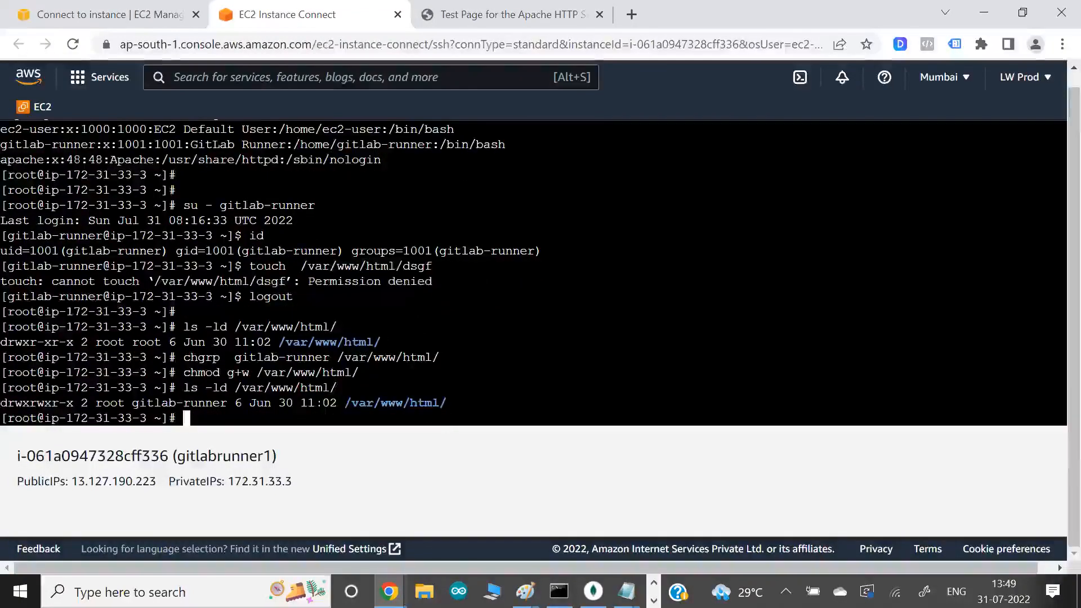
- Examine the group owner and group permissions of /var/www/html/ in the terminal listing against the gitlab-runner user
drag(410, 403, 432, 403)
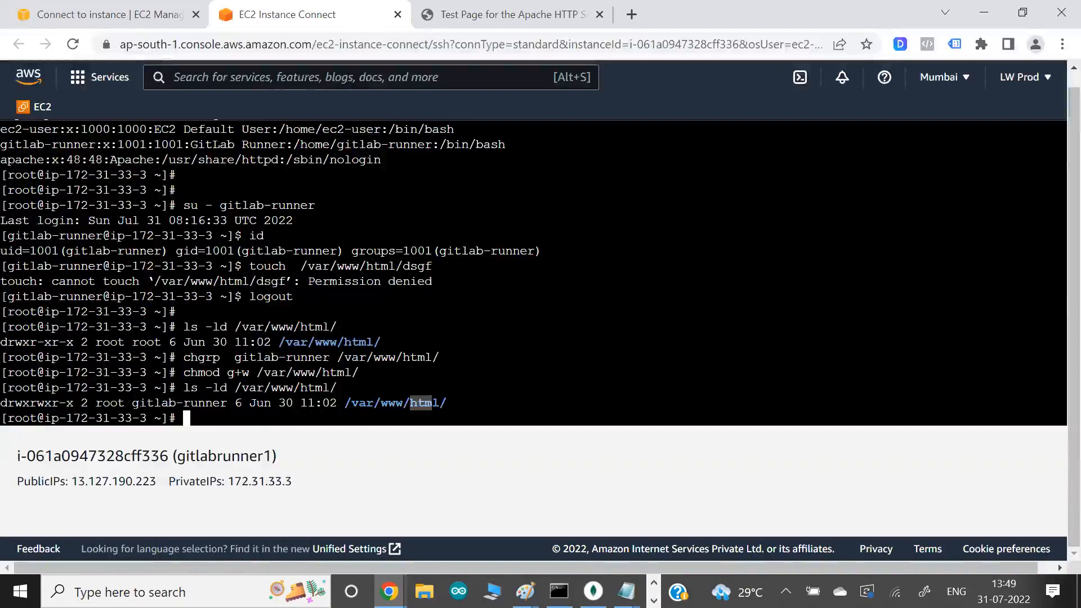
double_click(142, 405)
click(142, 405)
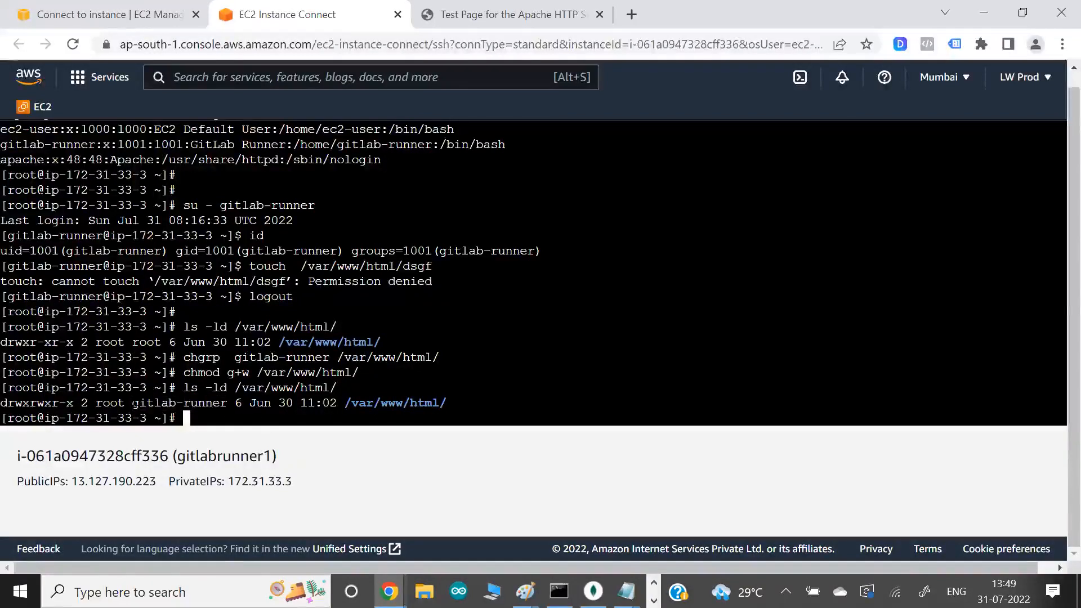
drag(134, 404, 213, 404)
drag(263, 205, 298, 205)
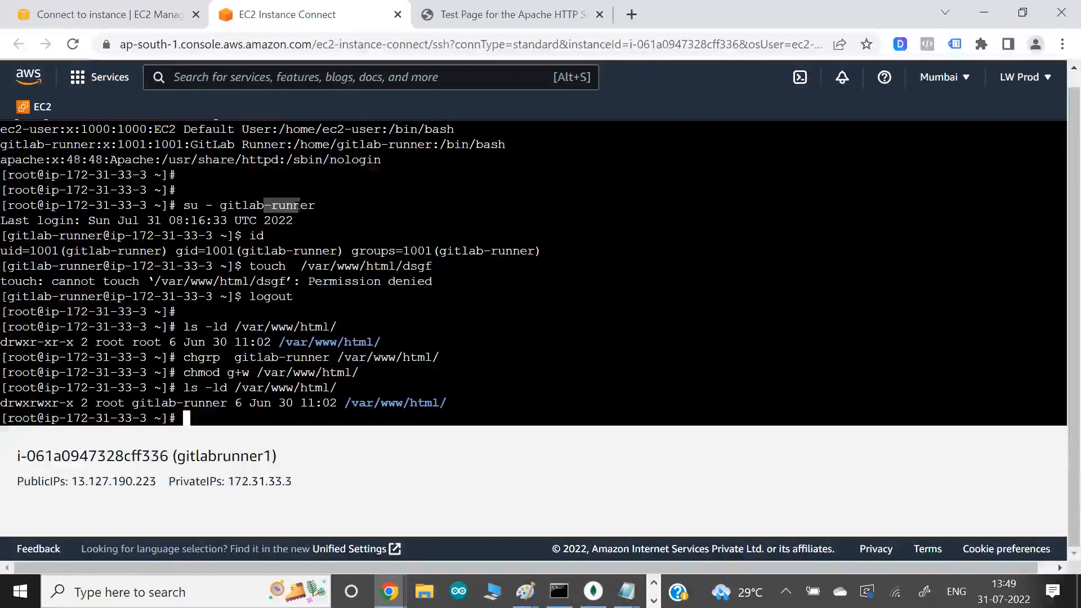
drag(29, 403, 45, 403)
click(55, 403)
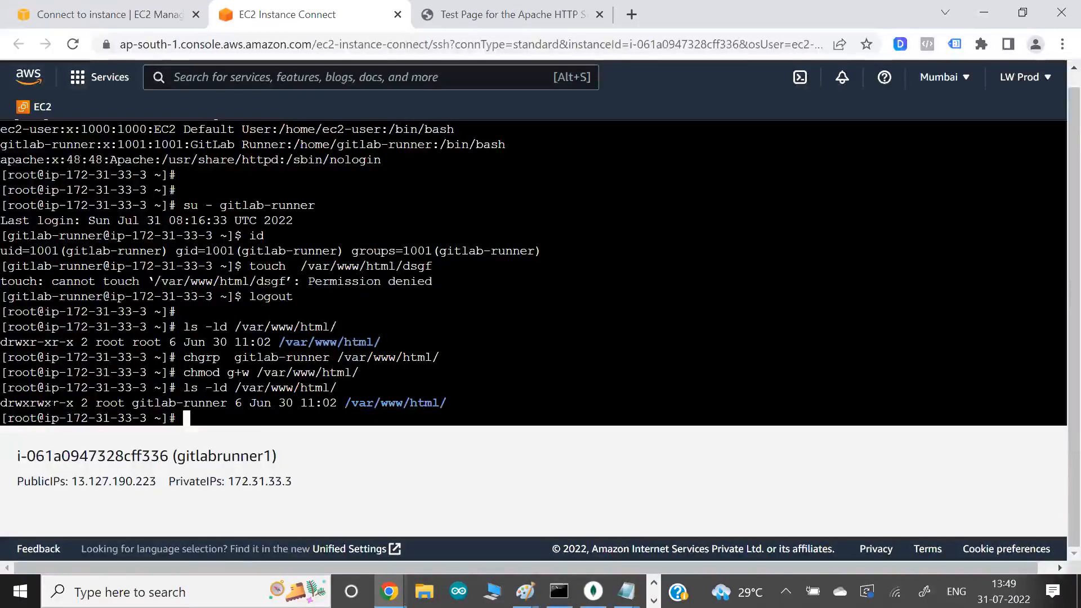
- Switch to GitLab, retry the failed my webapp project release job and check its log through the cp command
key(alt+Tab)
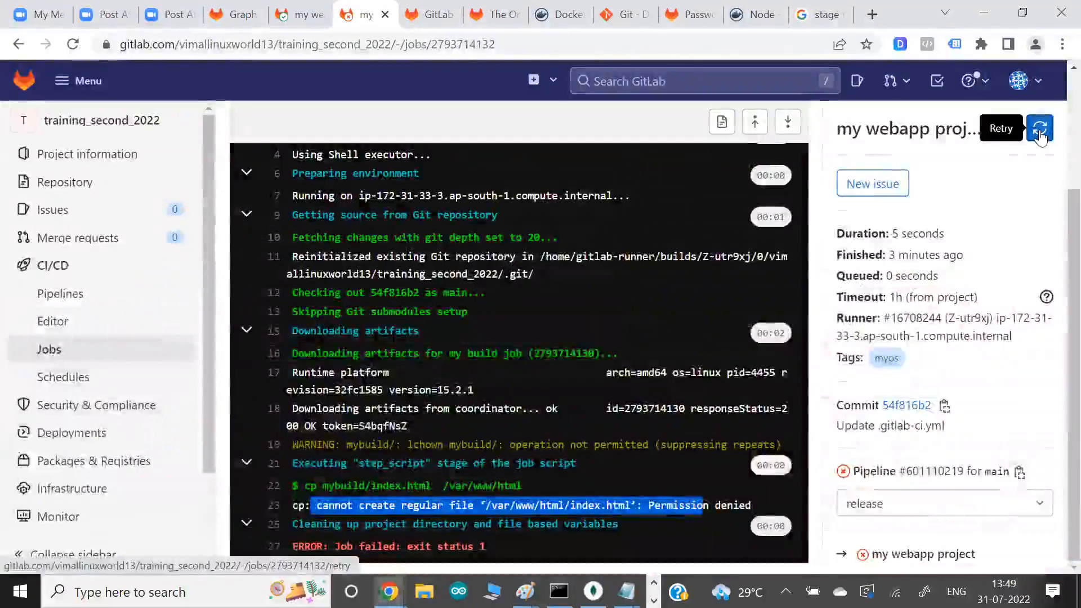
click(1040, 136)
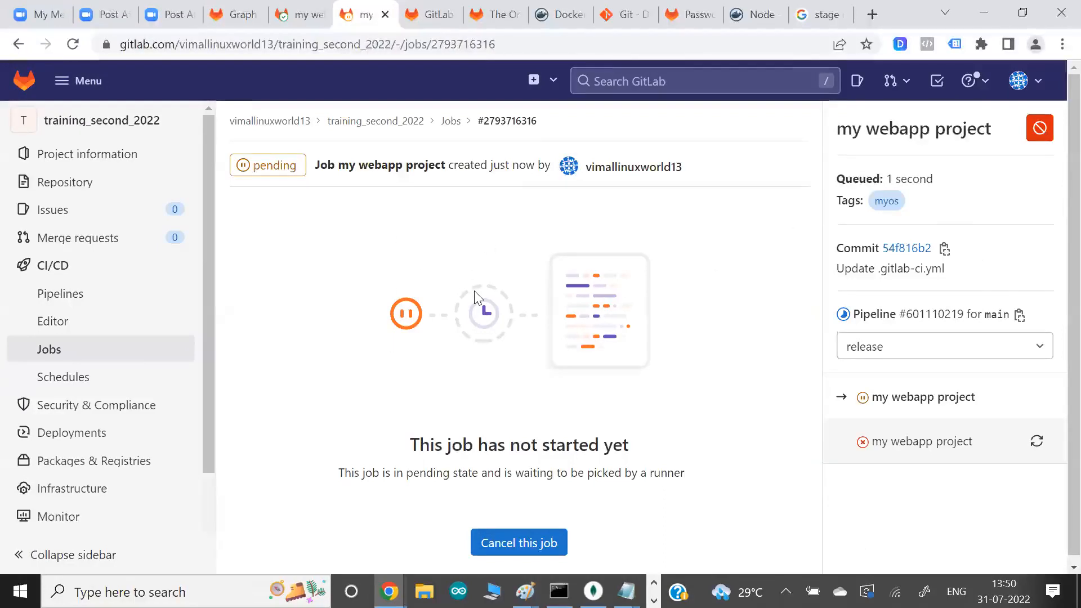
click(511, 122)
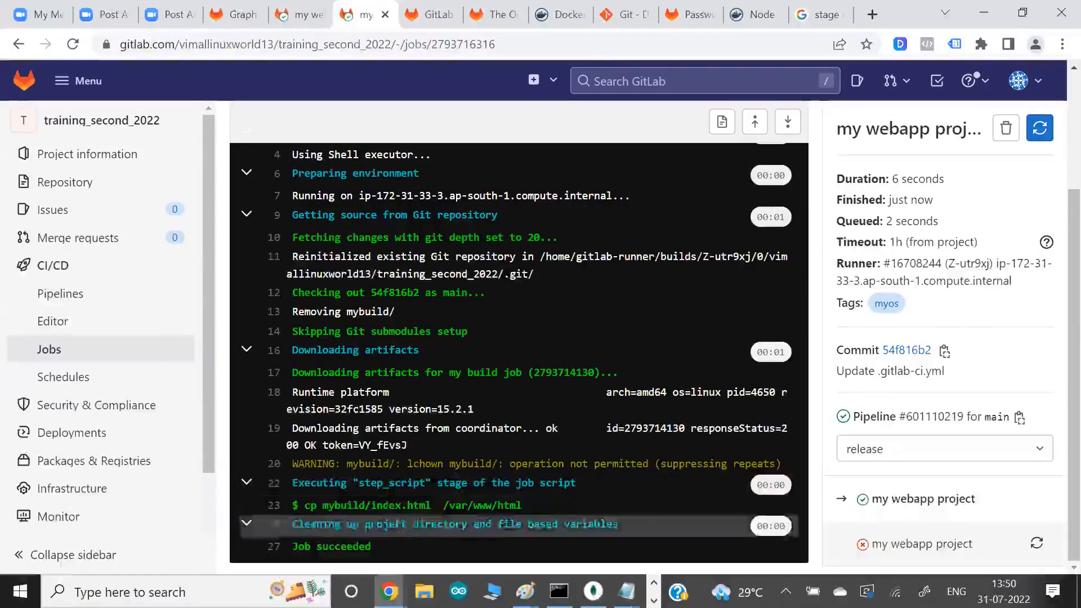
drag(370, 484, 492, 547)
click(492, 547)
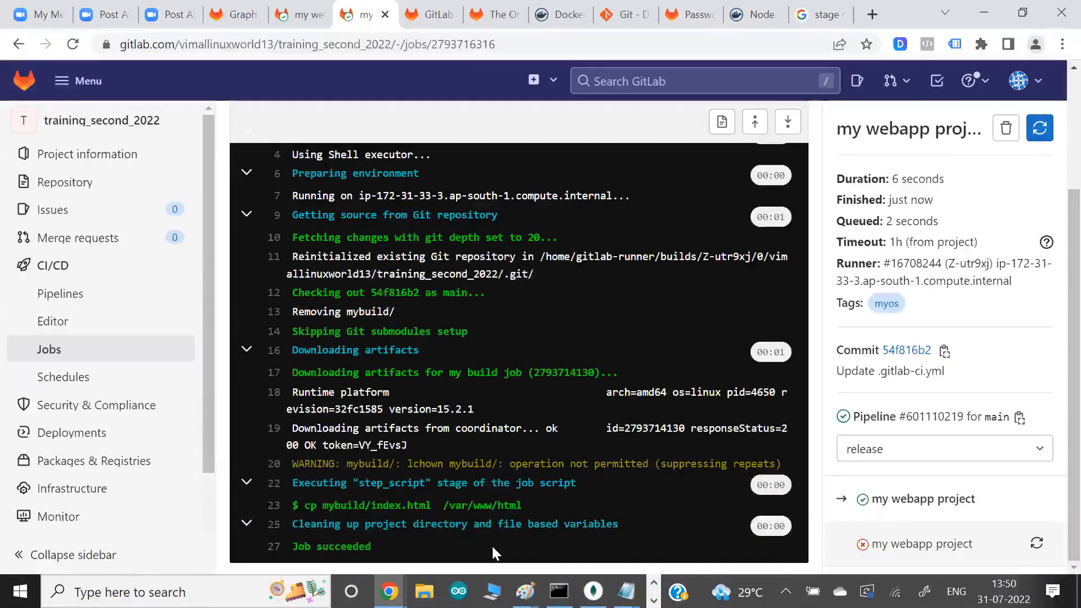
- Switch to the Apache page at 13.127.190.223 and reload it to check the deployed content
key(alt+Tab)
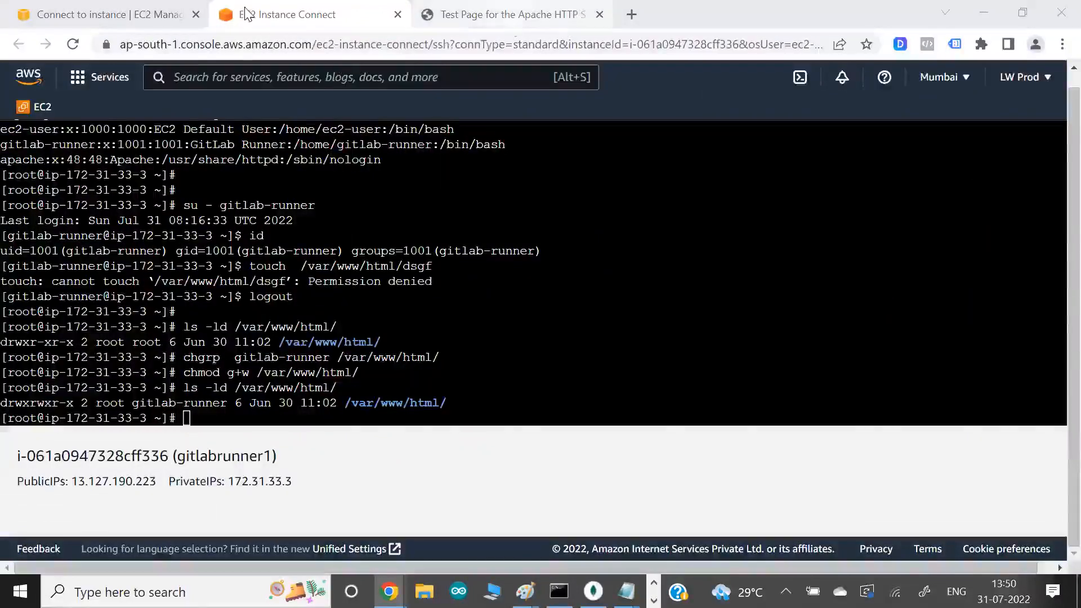
click(512, 20)
click(73, 45)
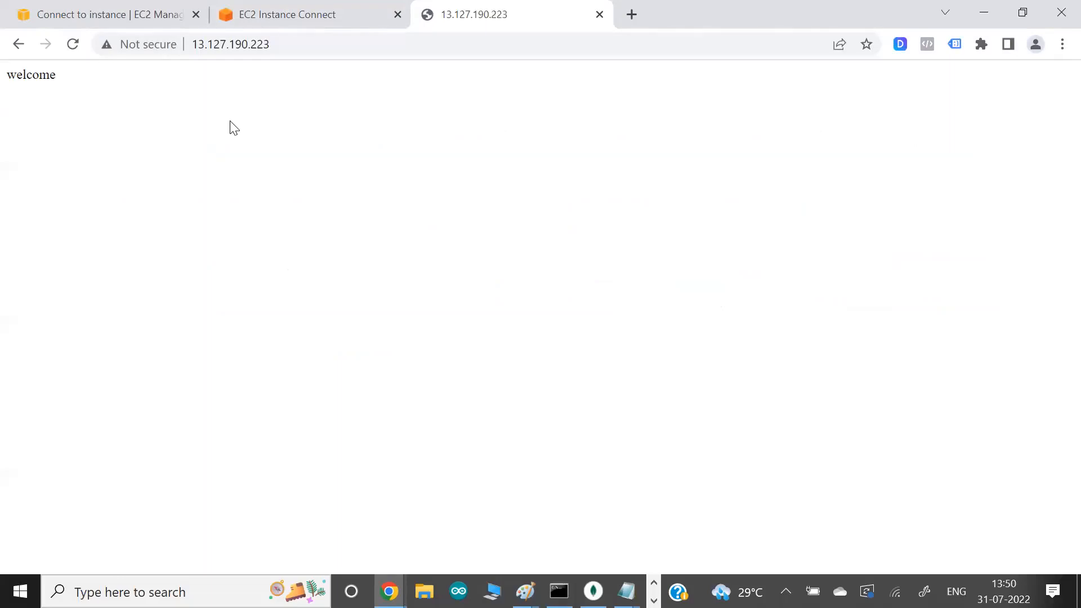
- Return to GitLab and open the project's CI/CD pipeline editor to review the build and test job definitions
key(alt+Tab)
key(alt+Tab)
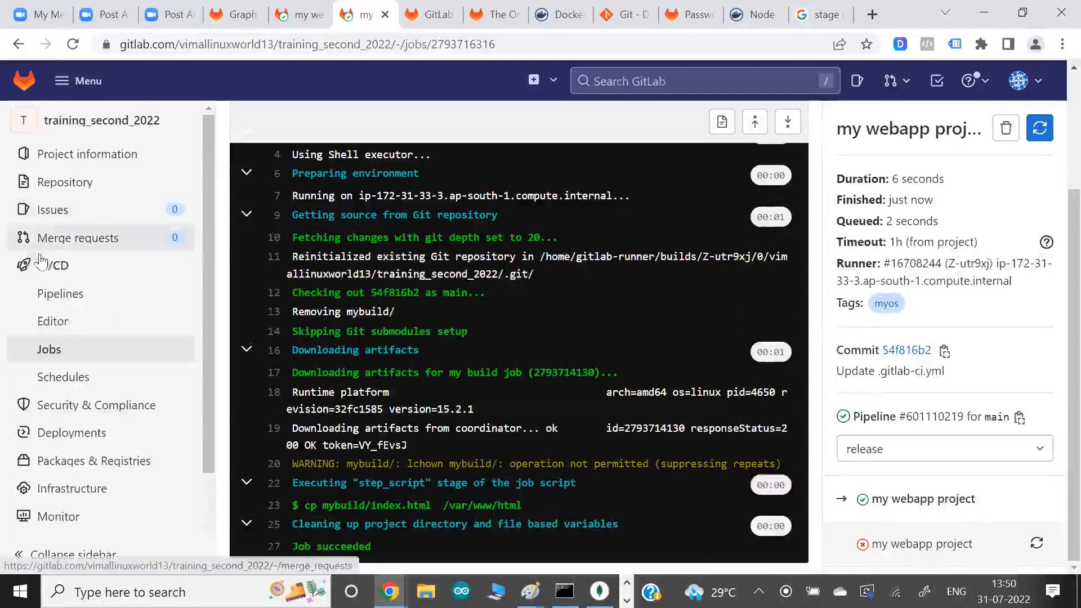
click(58, 265)
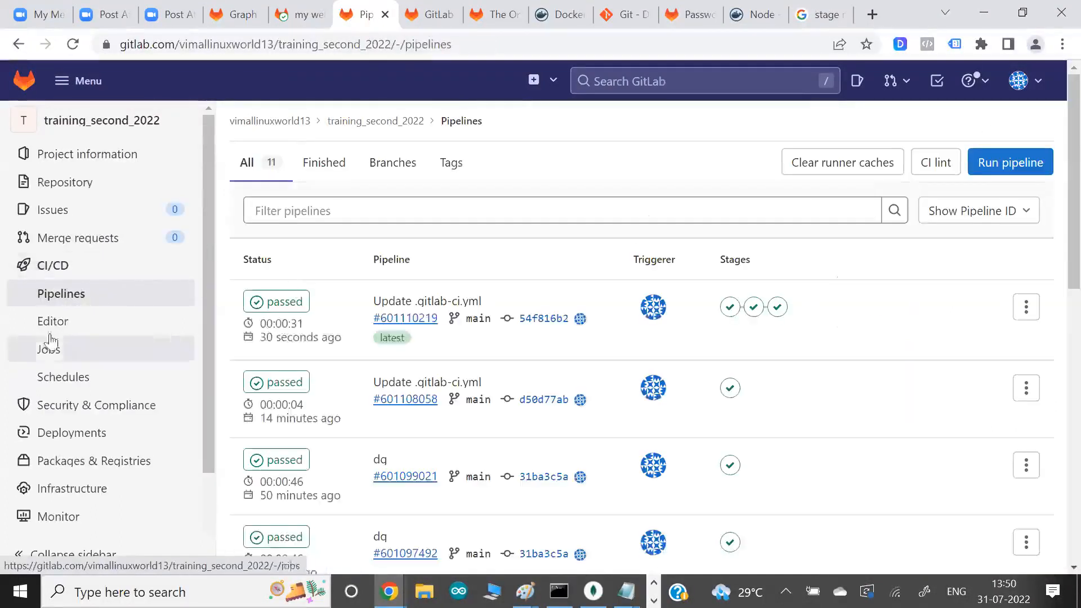
click(52, 321)
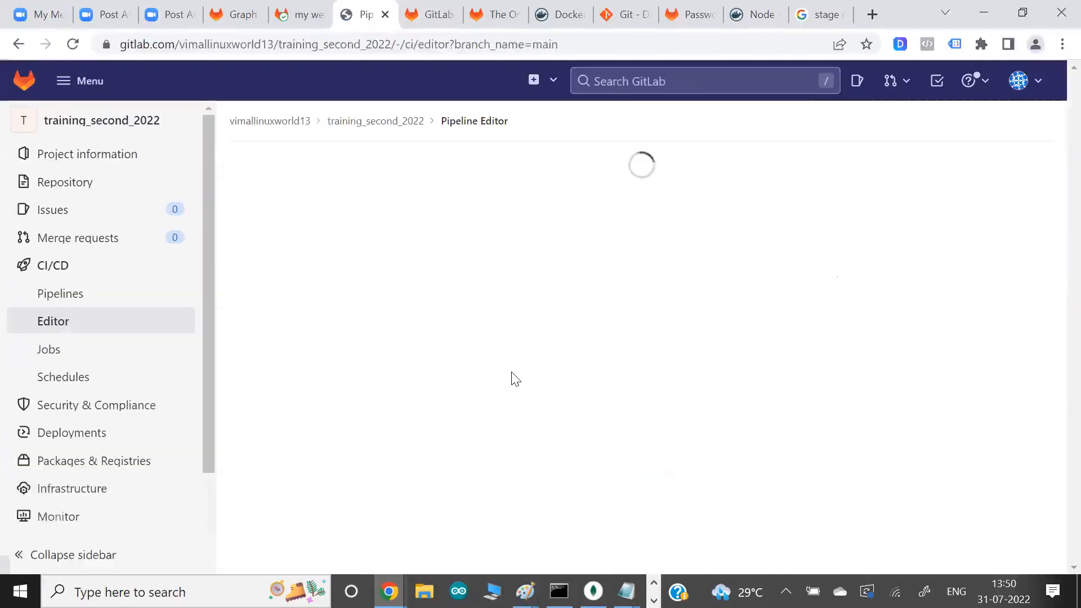
scroll(516, 379, down, 2)
scroll(515, 380, down, 3)
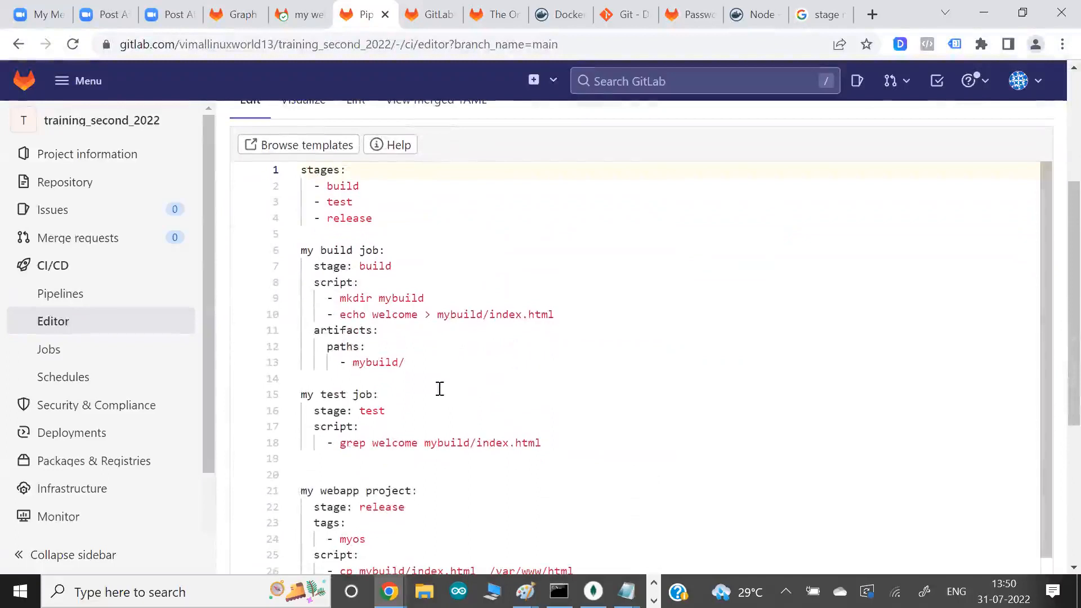
drag(551, 446, 266, 222)
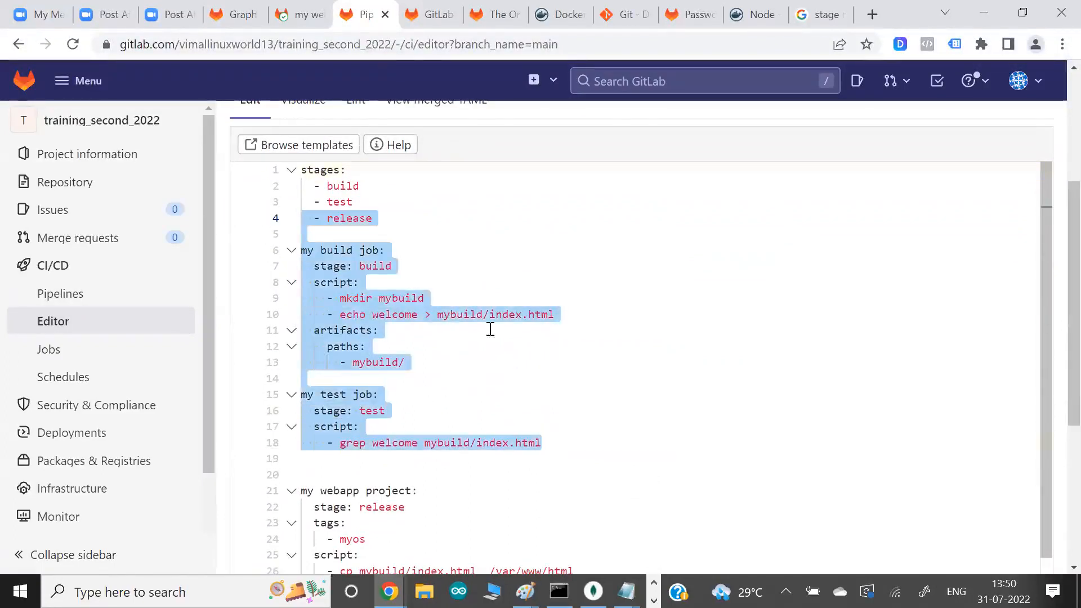
- Change the build job's echo text on line 10 to 'welcome to lw' in single quotes
click(432, 333)
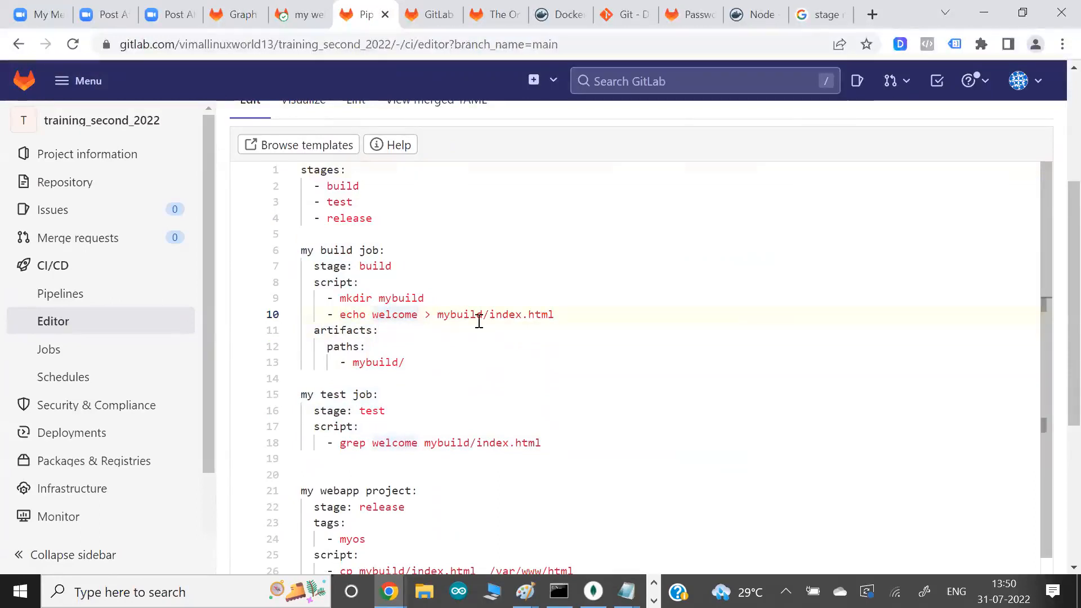
text(to lw)
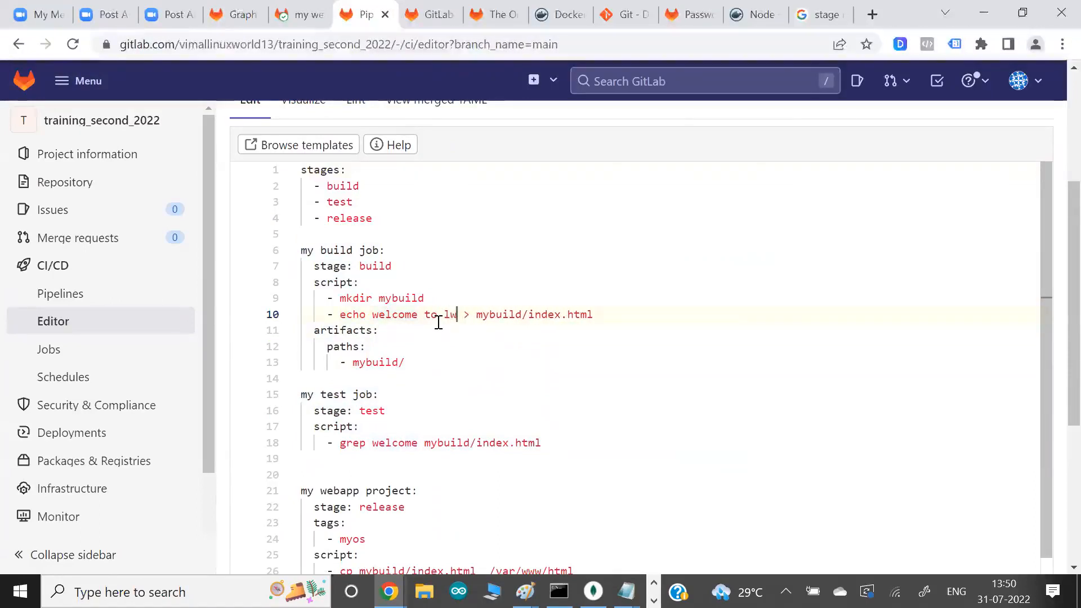
text(')
key(ctrl+Left)
key(ctrl+Left)
key(ctrl+Left)
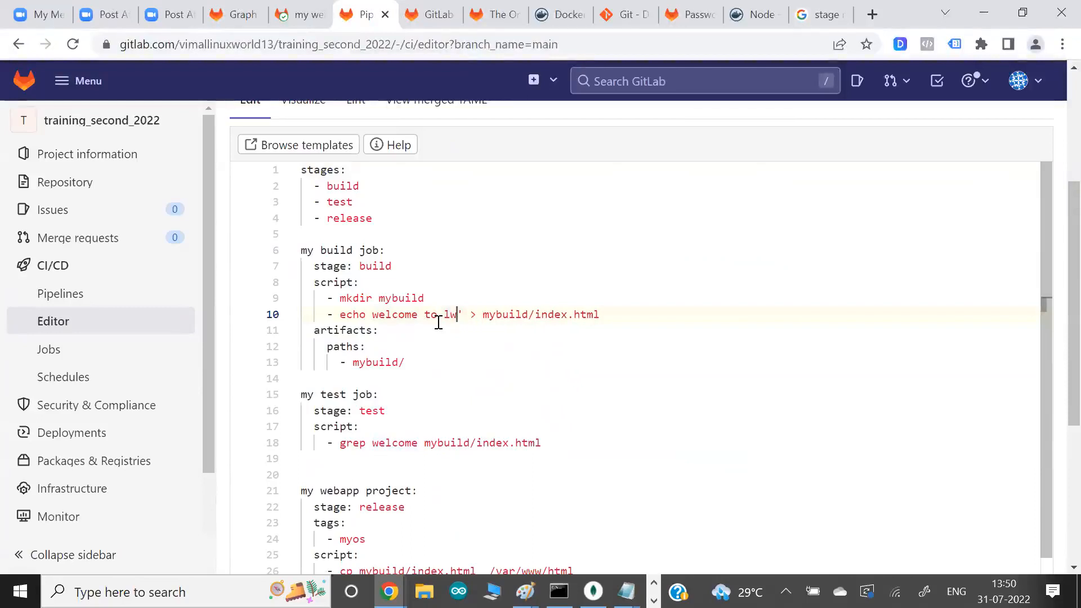
text(')
key(Down)
key(Down)
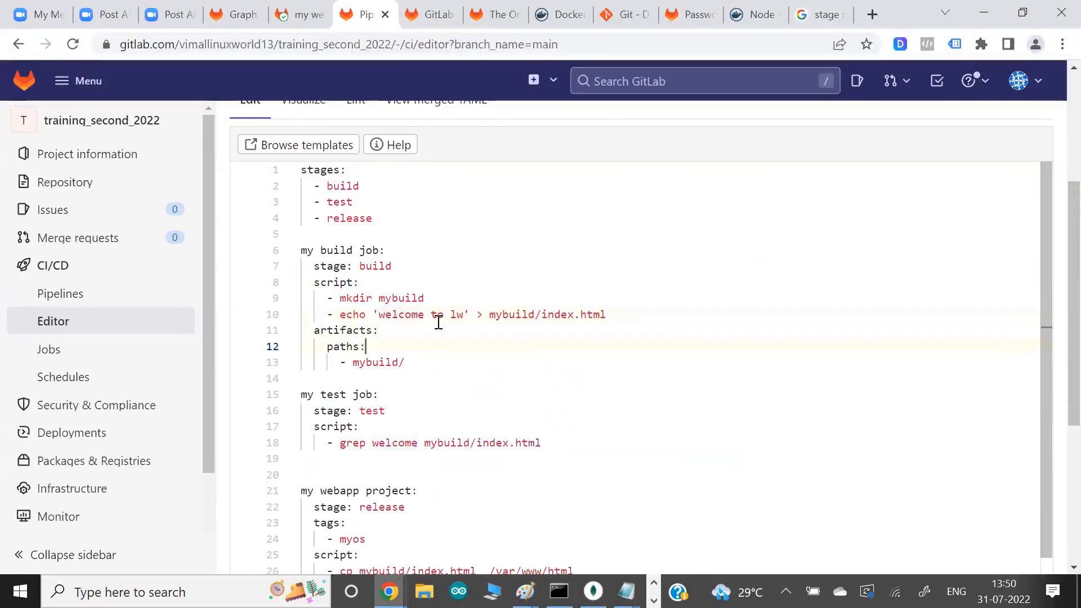
- Review the test job's grep command and the myos tag of the my webapp project job in the YAML
scroll(515, 346, down, 1)
drag(377, 391, 406, 392)
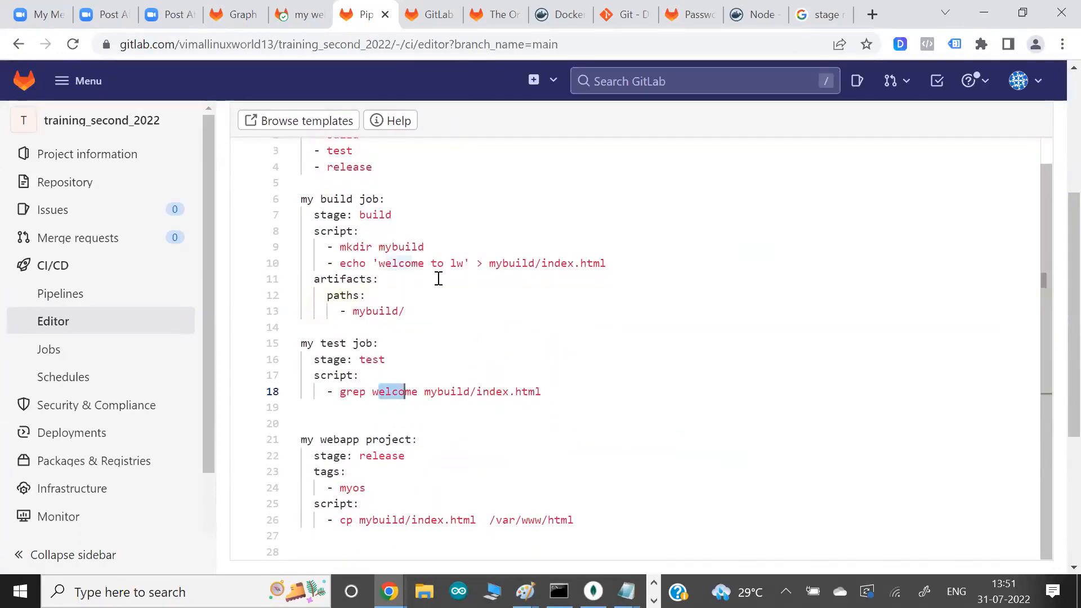
scroll(481, 337, down, 2)
scroll(481, 336, down, 1)
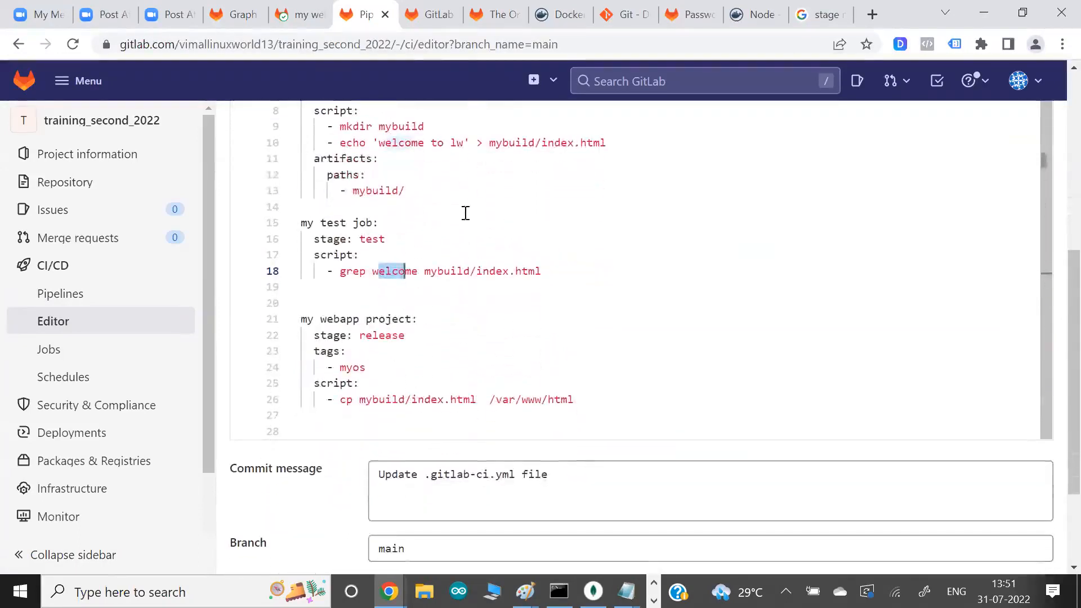
click(611, 353)
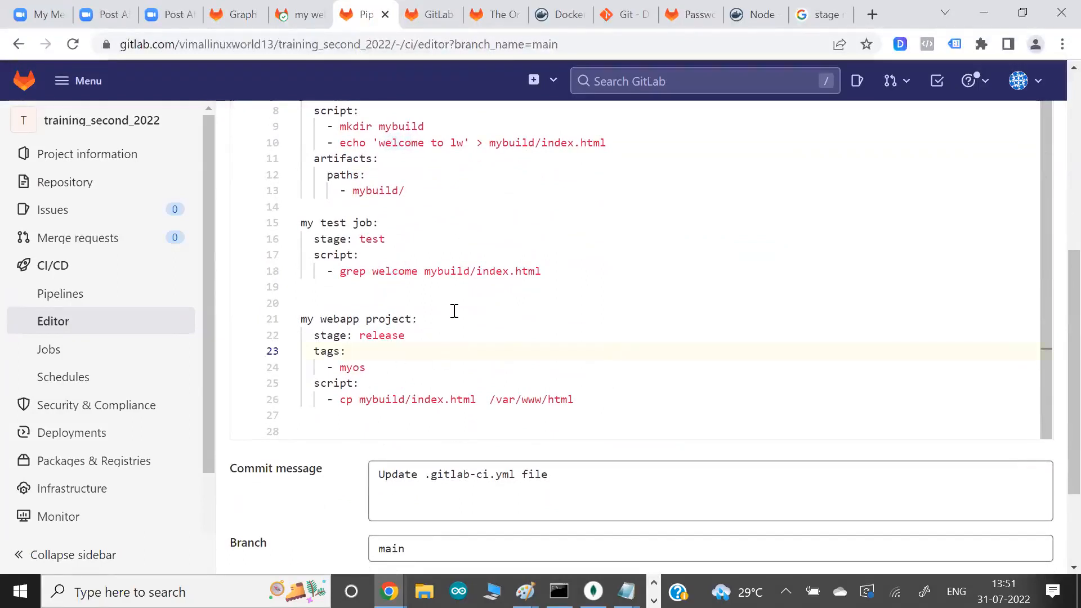
drag(314, 350, 409, 370)
click(389, 361)
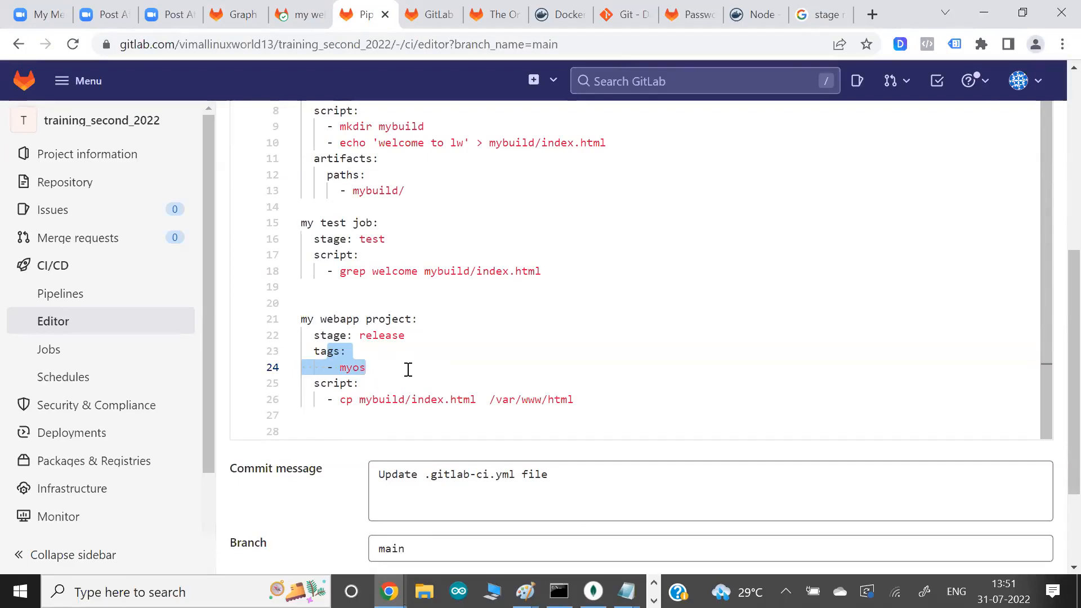
- Look at the gitlabrunner1 instance's connection page in the AWS console, then return to the GitLab pipeline editor
key(alt+Tab)
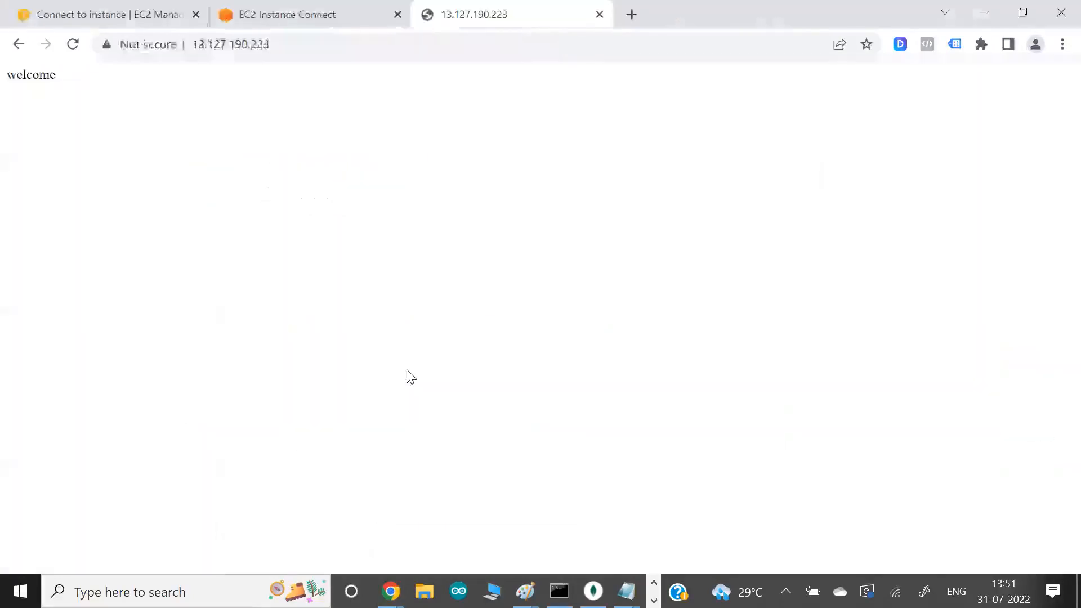
click(128, 12)
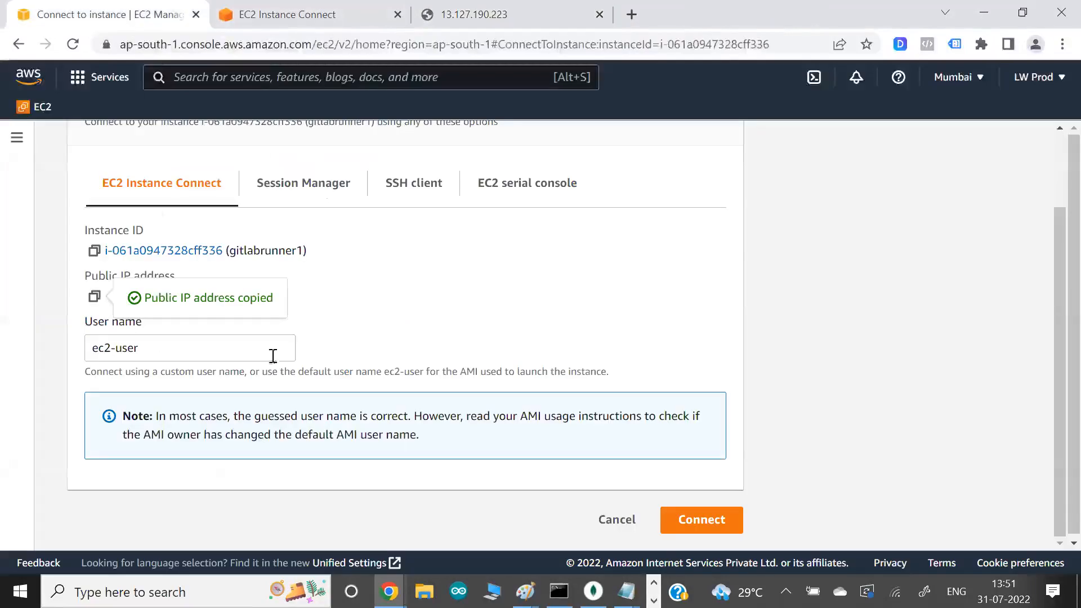
scroll(328, 333, up, 3)
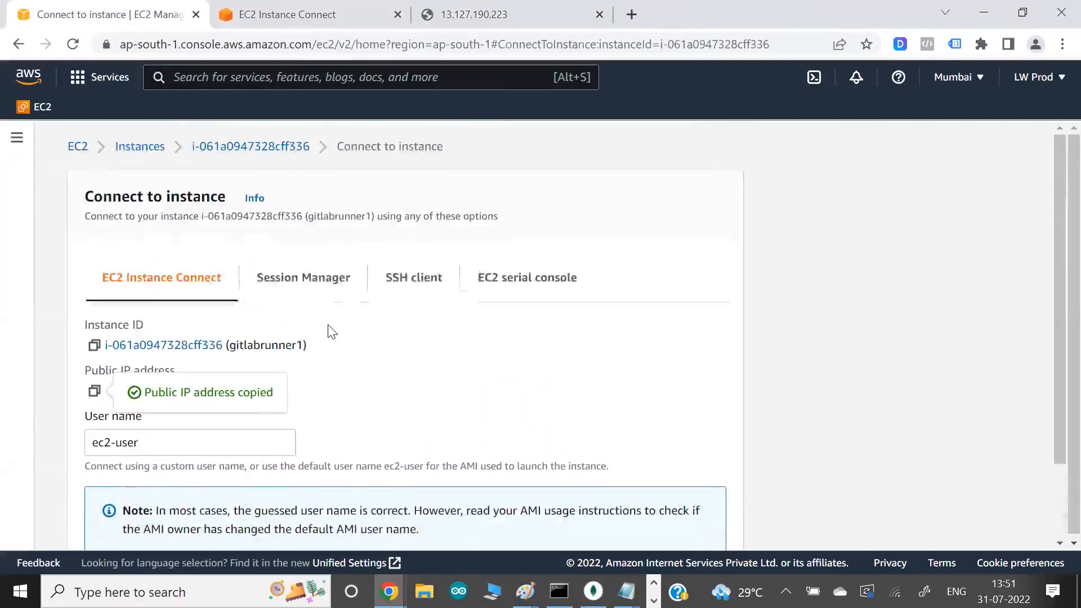
click(296, 6)
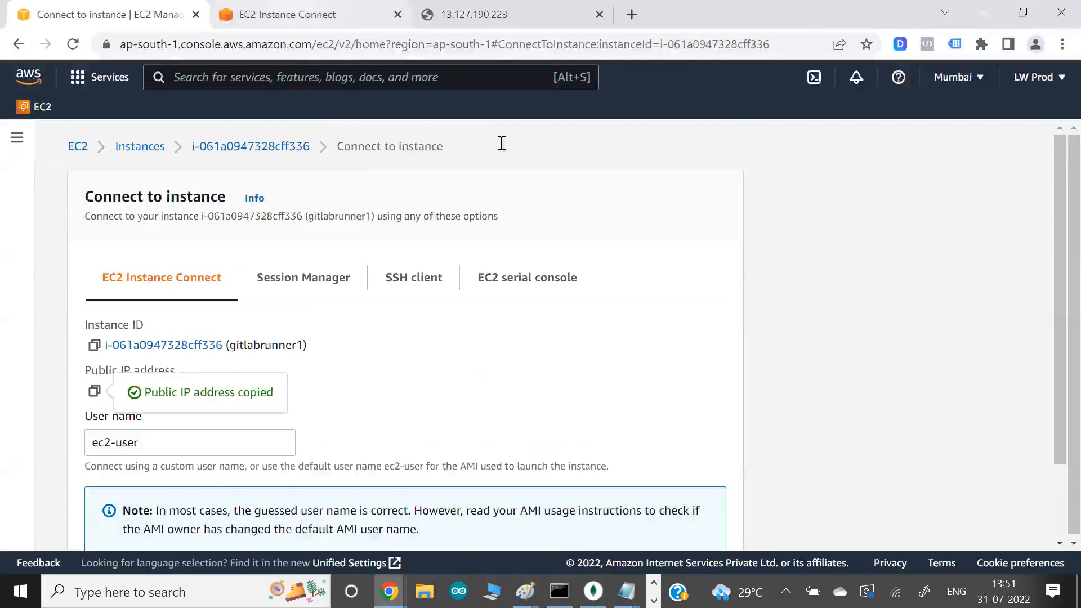
key(alt+Tab)
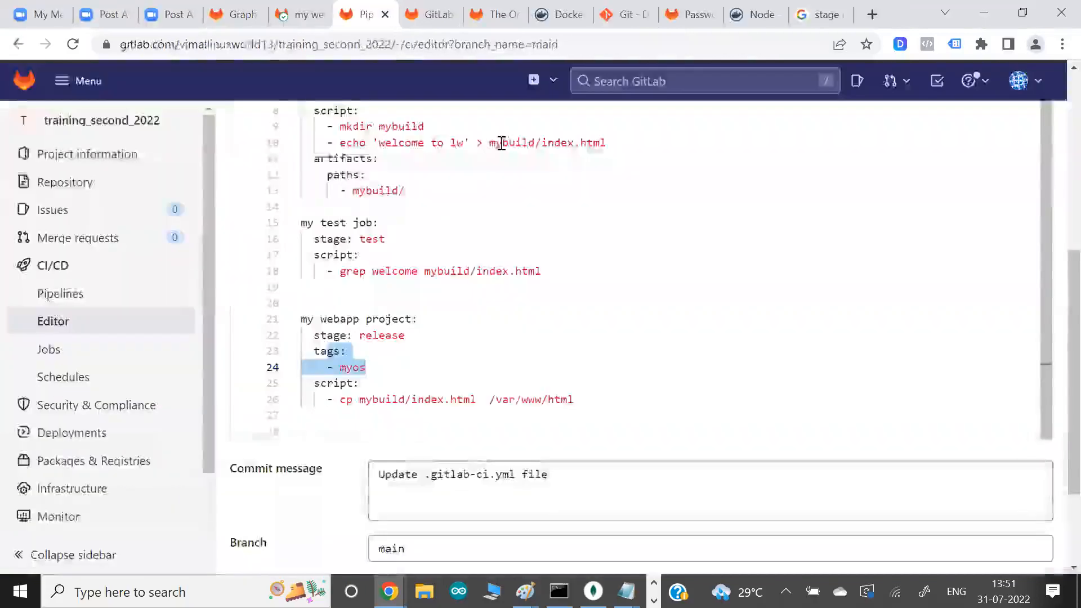
- Commit the .gitlab-ci.yml changes to main and open the resulting pipeline to follow its build, test and release jobs
scroll(403, 280, down, 2)
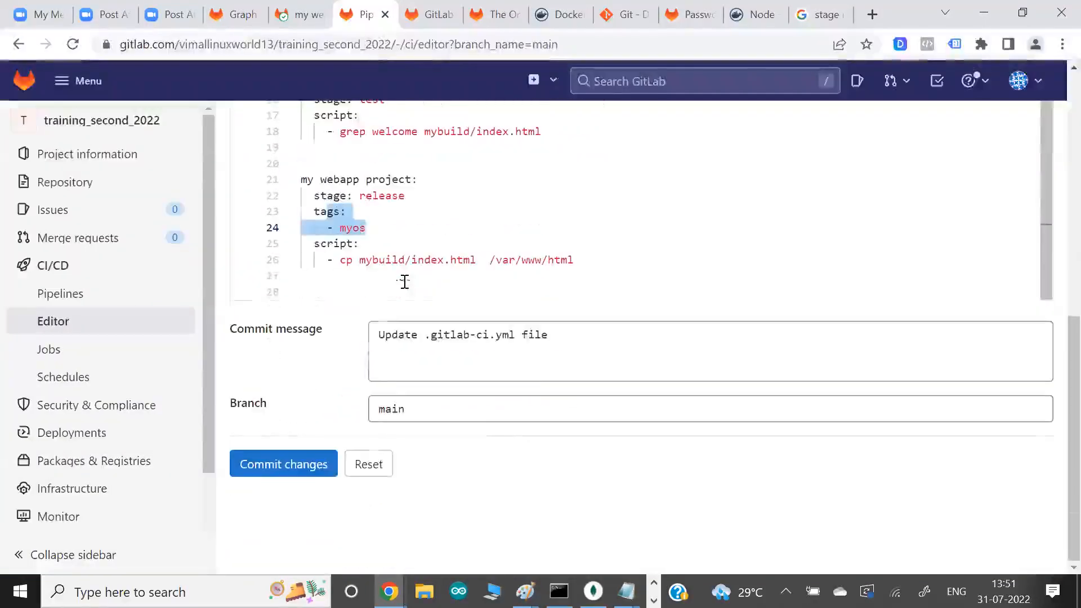
click(289, 465)
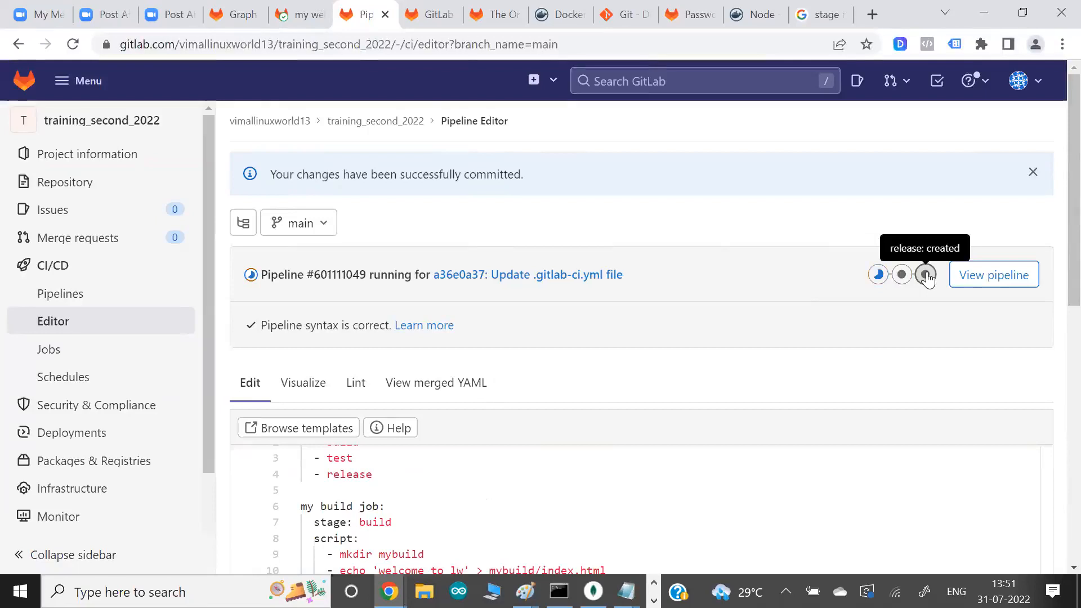
click(979, 285)
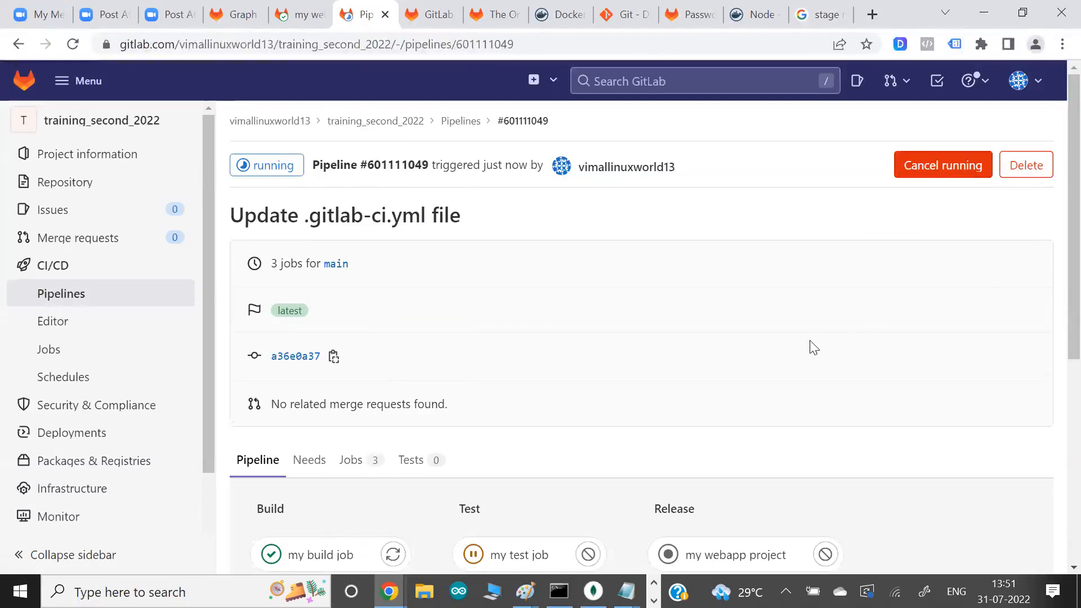
scroll(811, 346, down, 5)
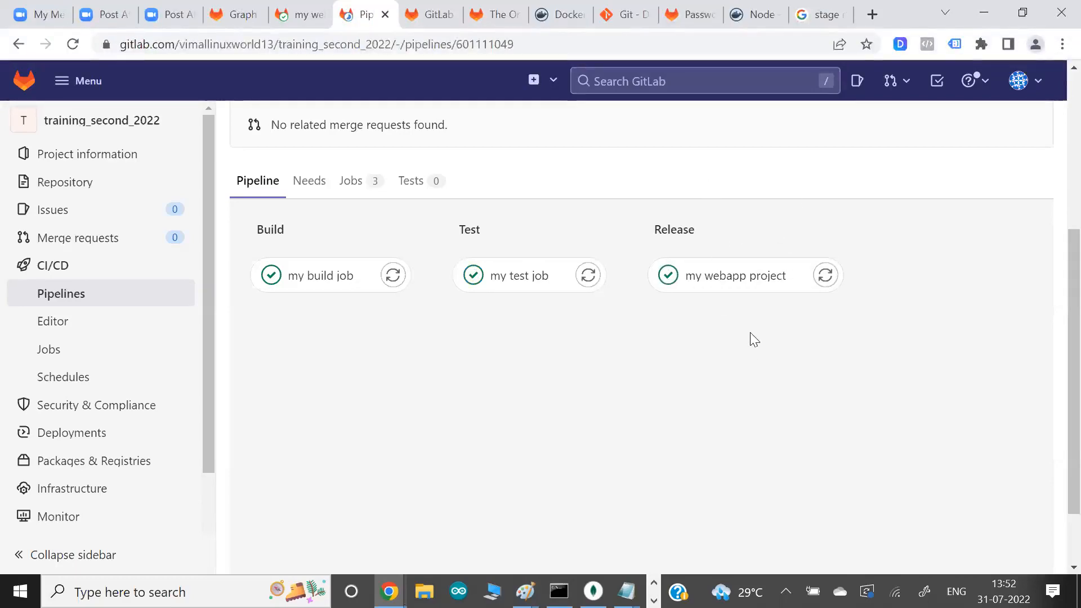
- Switch to the web page at 13.127.190.223 and reload it to check the newly released content
key(alt+Tab)
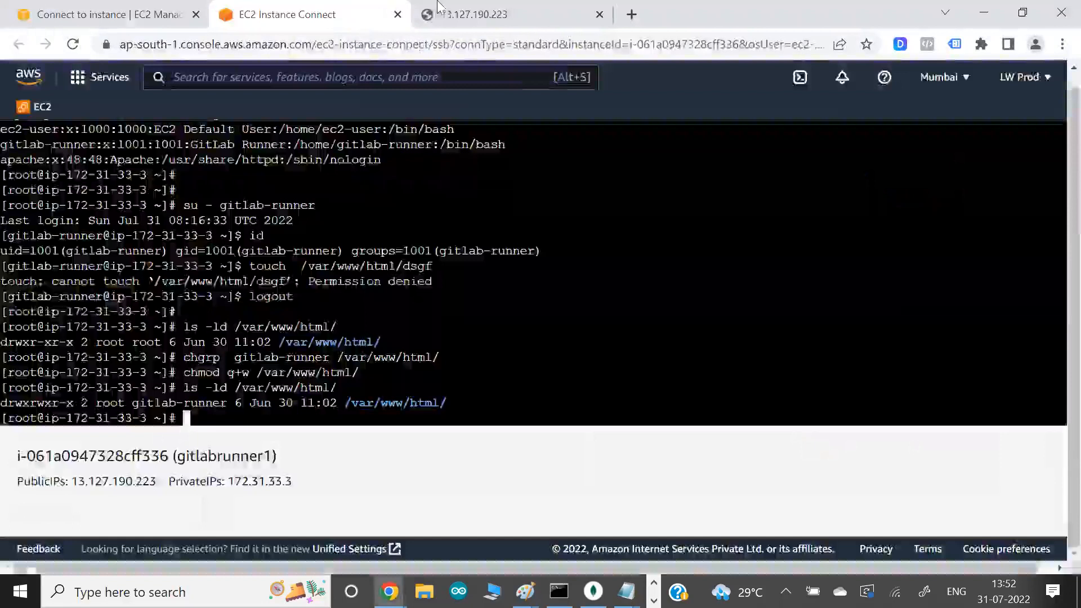
click(486, 15)
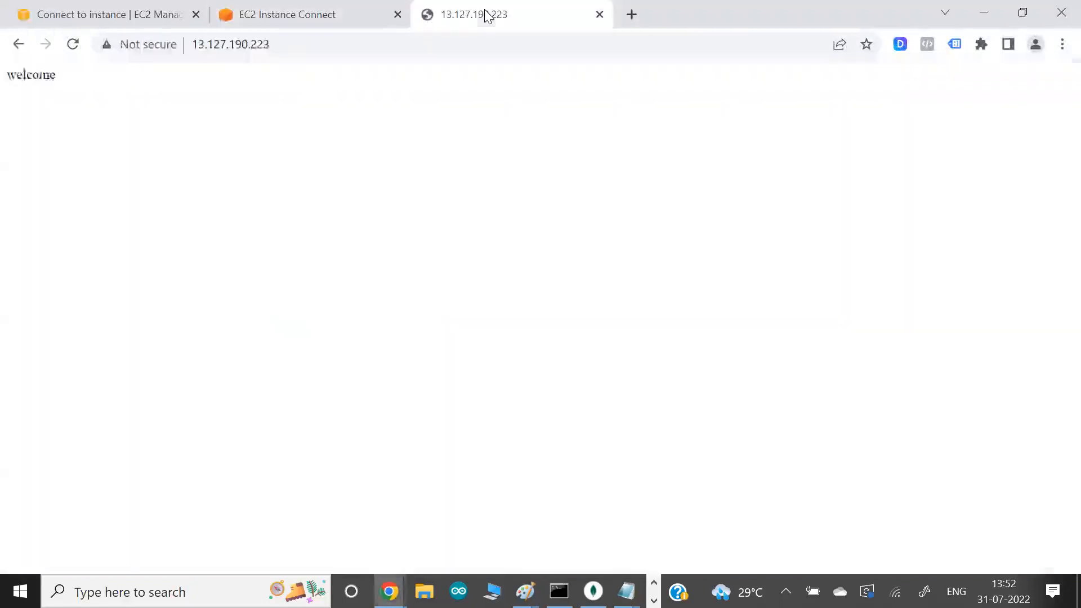
click(71, 51)
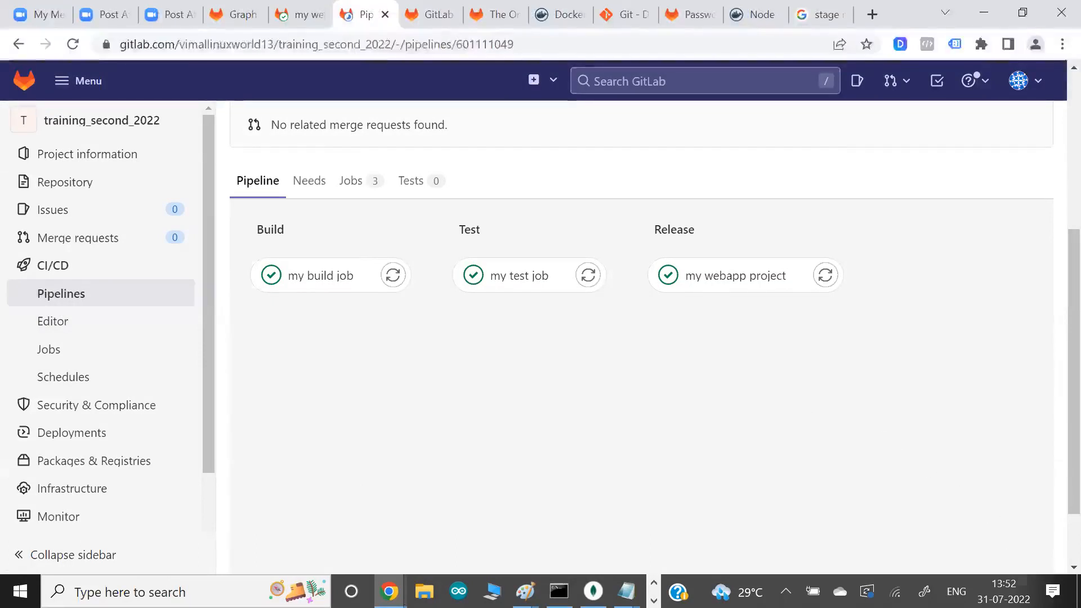
click(1005, 592)
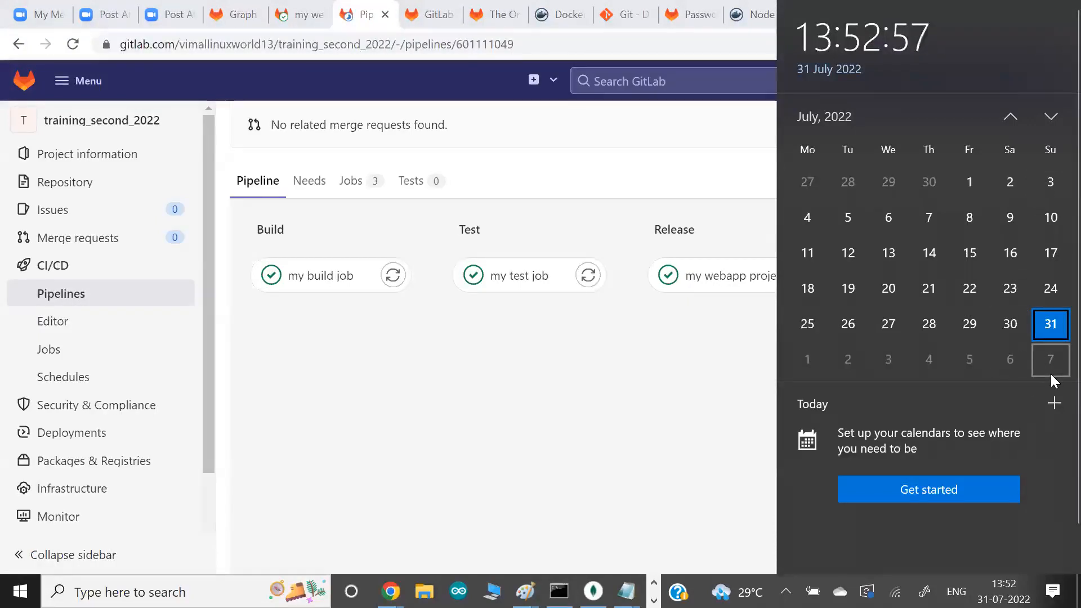
click(616, 384)
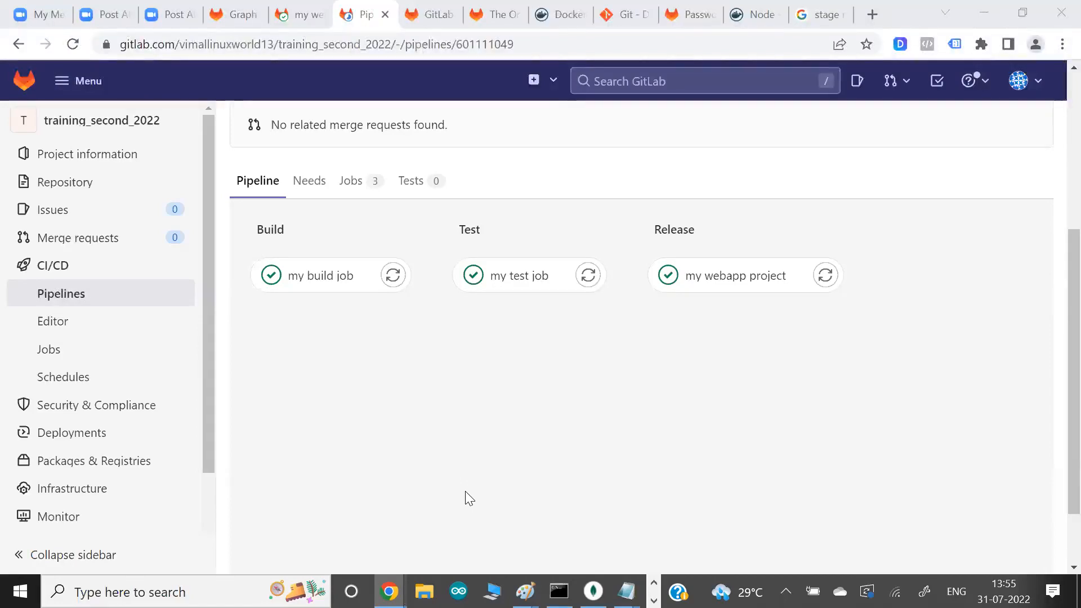
key(alt+Tab)
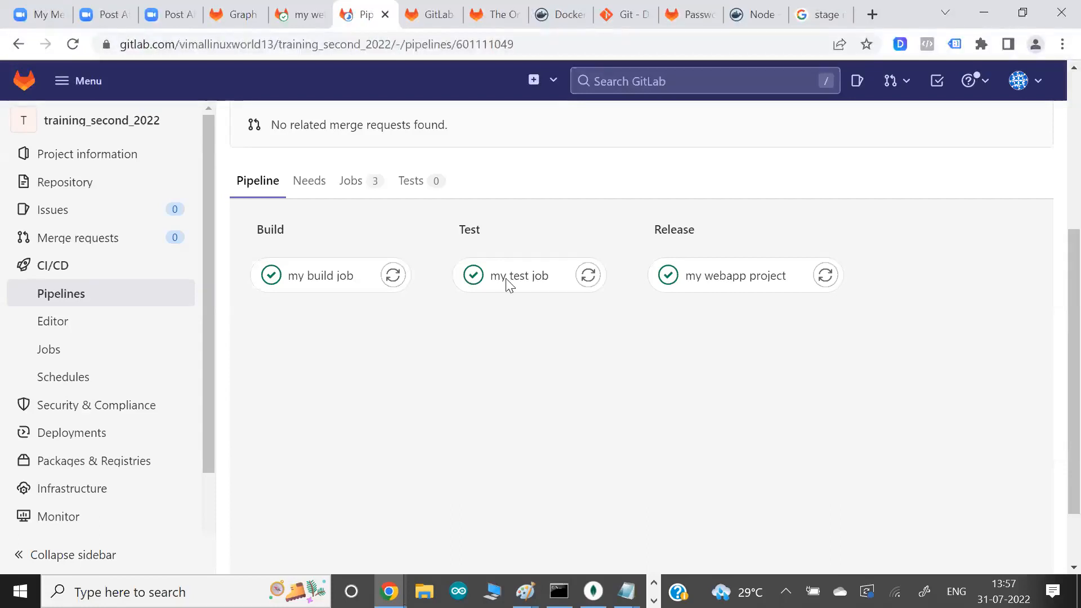
key(alt+Tab)
key(alt+Tab)
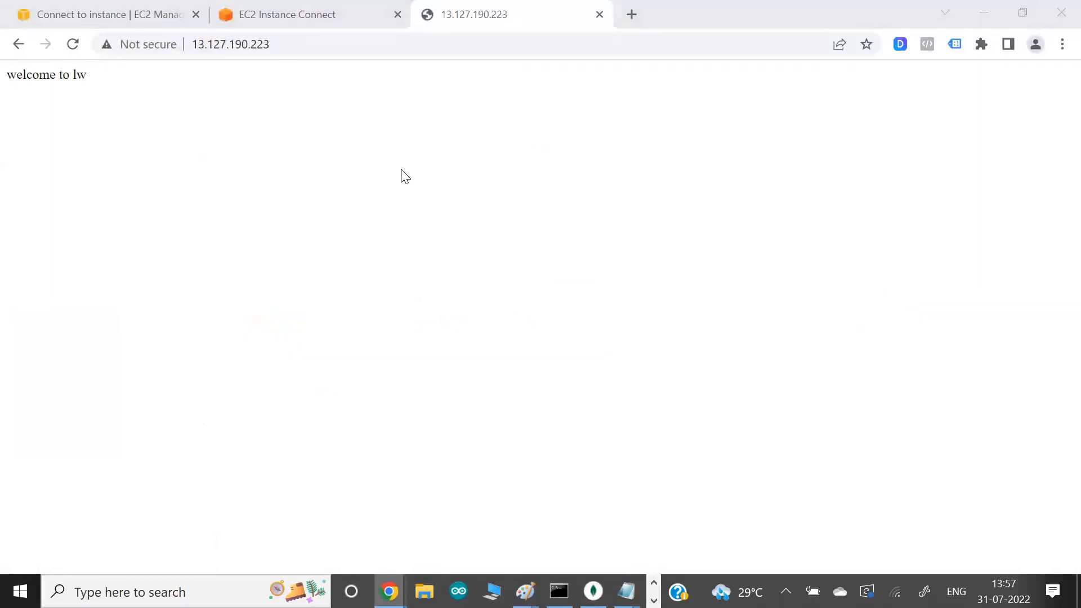
key(alt+Tab)
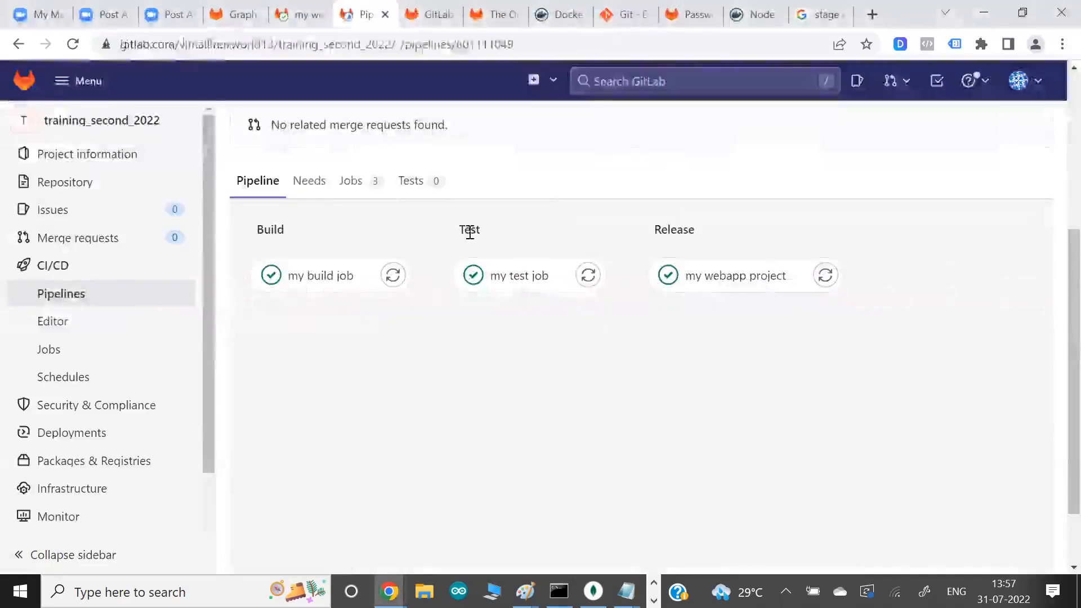
click(1040, 81)
click(850, 351)
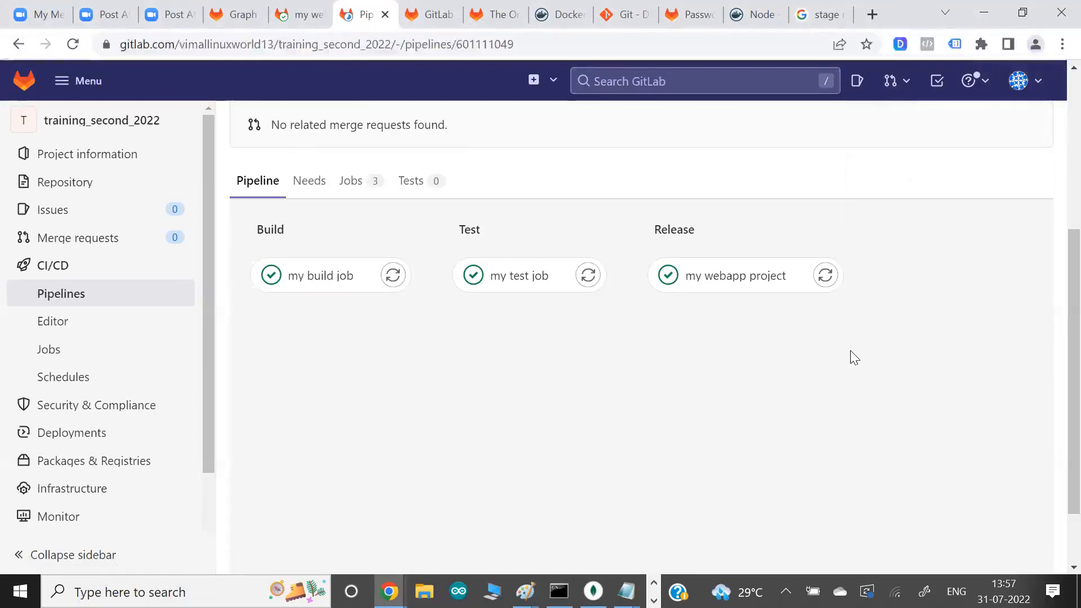
- Review the Free plan's features and credit card note on the GitLab pricing page, and return to the training_second_2022 repository graph
click(427, 15)
scroll(524, 297, up, 10)
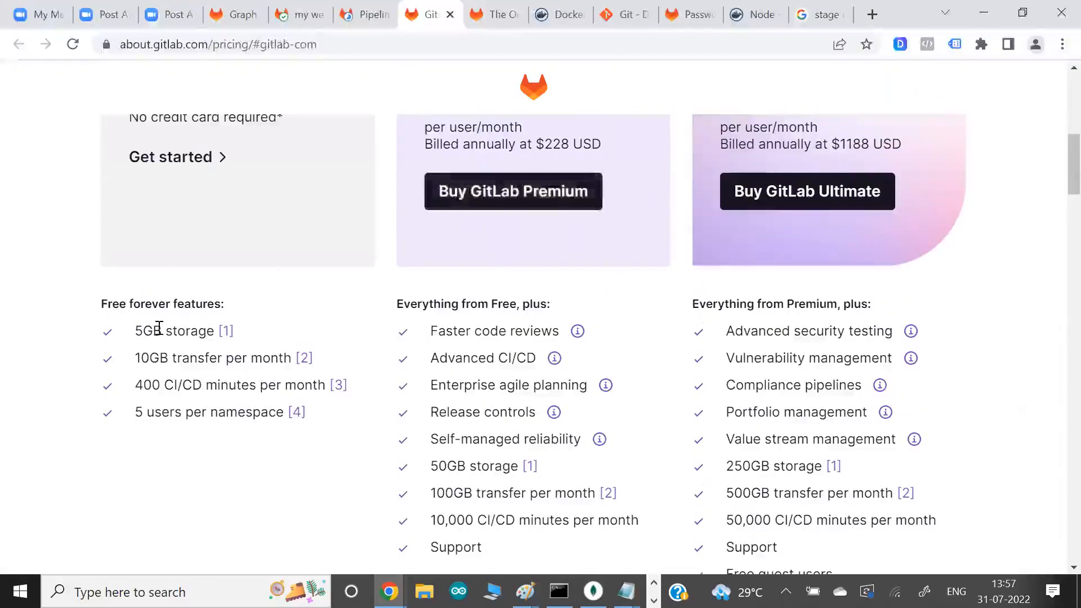
scroll(159, 327, up, 4)
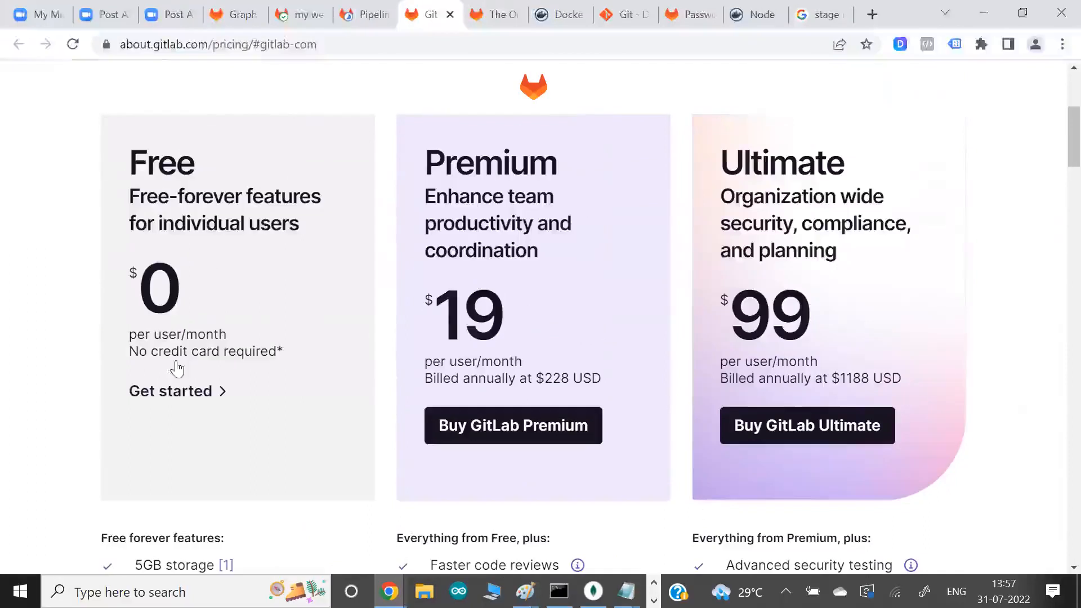
drag(164, 351, 275, 351)
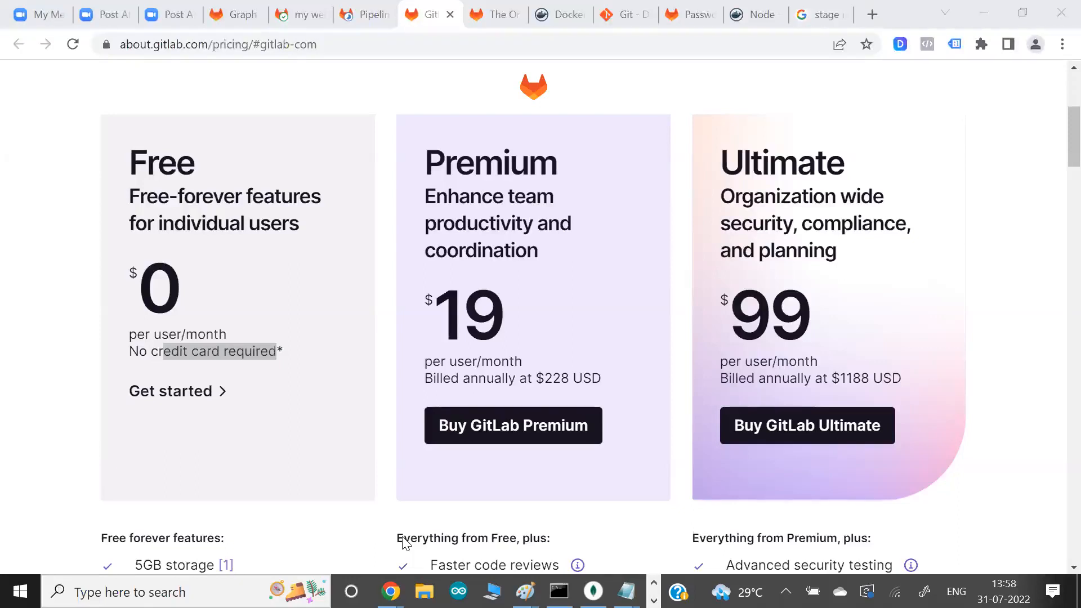
click(232, 22)
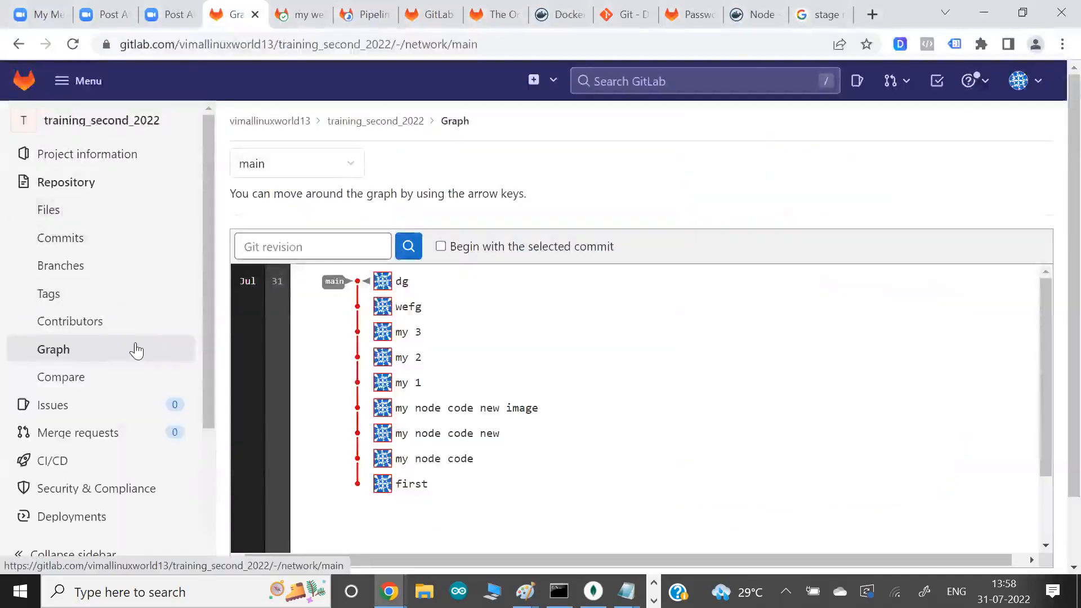